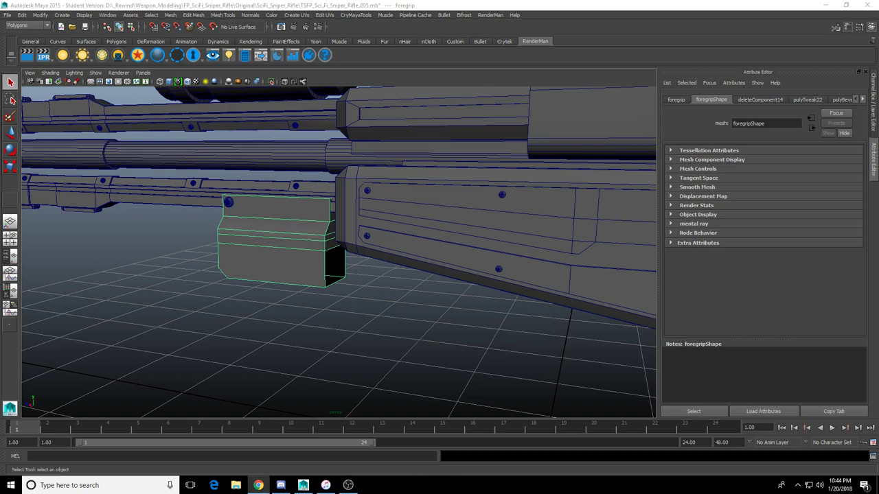
left_click(369, 3)
left_click(355, 3)
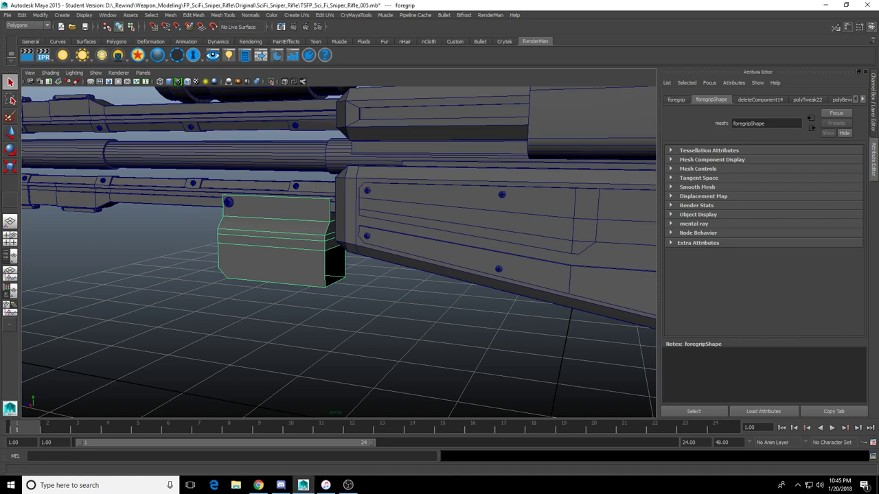
key("alt+Tab")
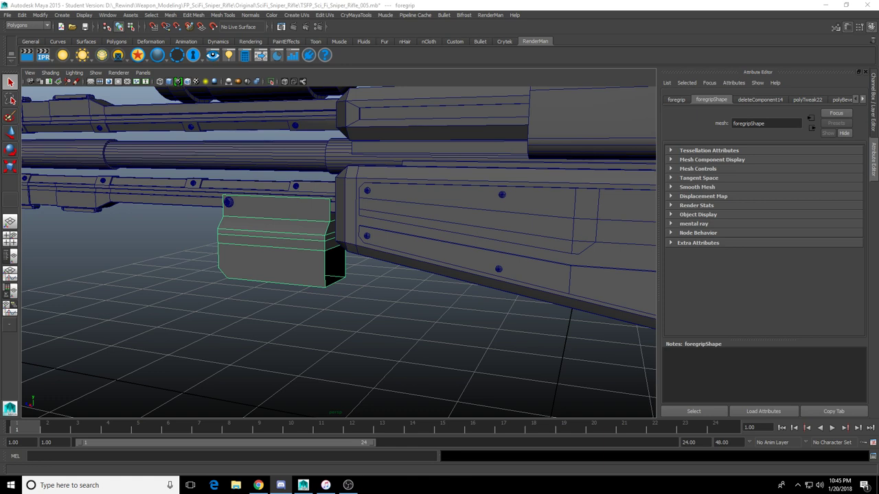
left_click(324, 3)
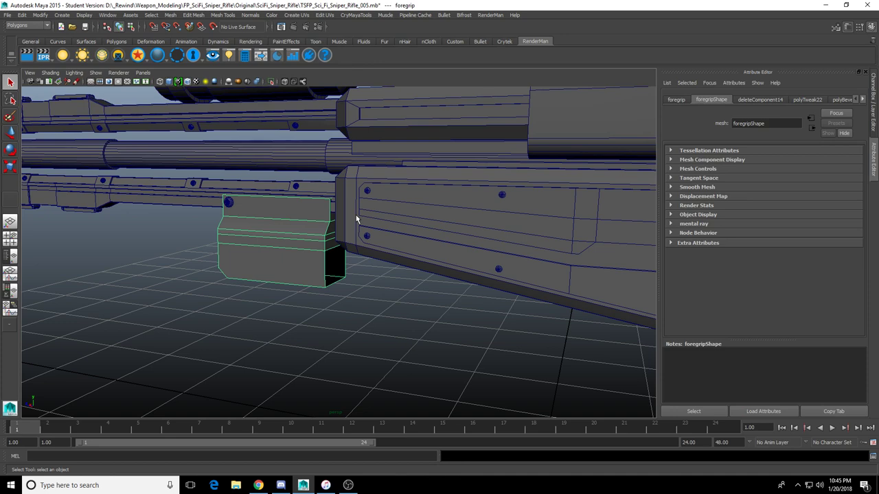
Delete the construction history of the foregrip mesh
left_click_drag(418, 284, 364, 261, "alt")
key("alt+shift+d")
scroll(394, 281, "up", 5)
right_click_drag(293, 247, 293, 221)
left_click_drag(296, 259, 310, 238, "alt")
left_click(550, 239)
left_click(317, 291)
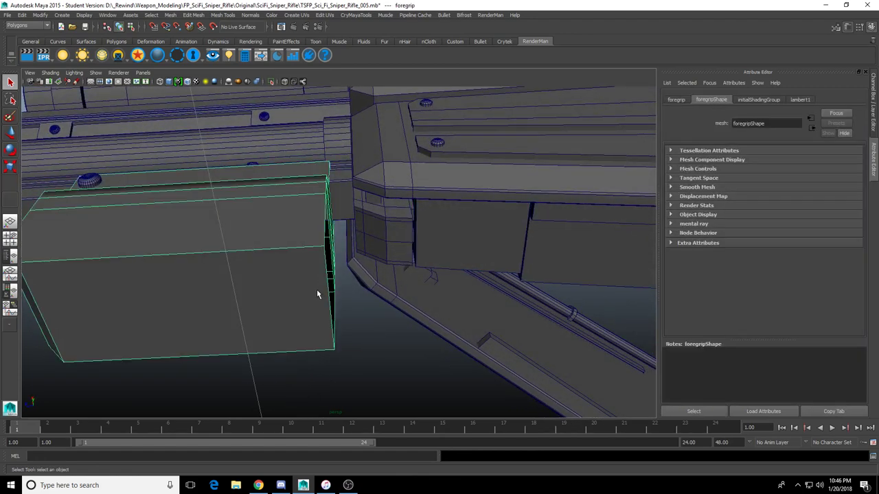
Bridge the two vertical edges at the foregrip's open rear end with 0 divisions to close the hole, and reselect the foregrip
left_click_drag(319, 272, 309, 310, "alt")
right_click_drag(277, 309, 276, 282)
left_click_drag(321, 307, 330, 289, "alt")
left_click(290, 302)
left_click(356, 280, "shift")
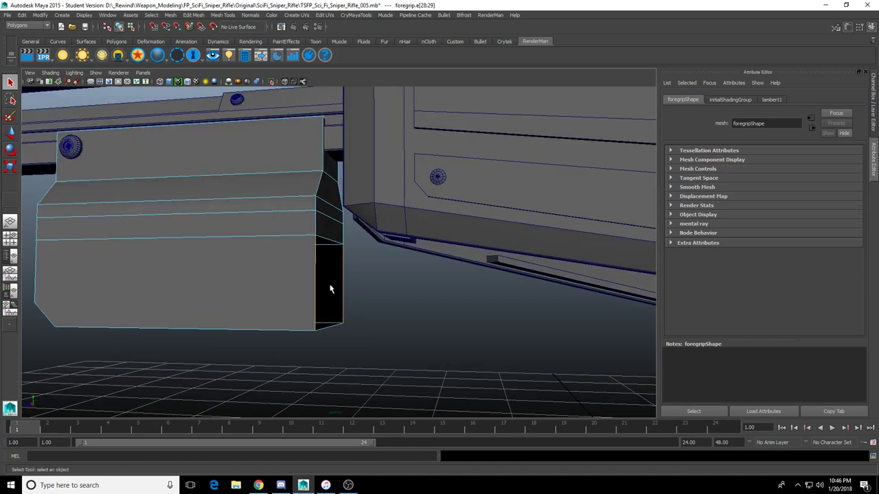
left_click(116, 41)
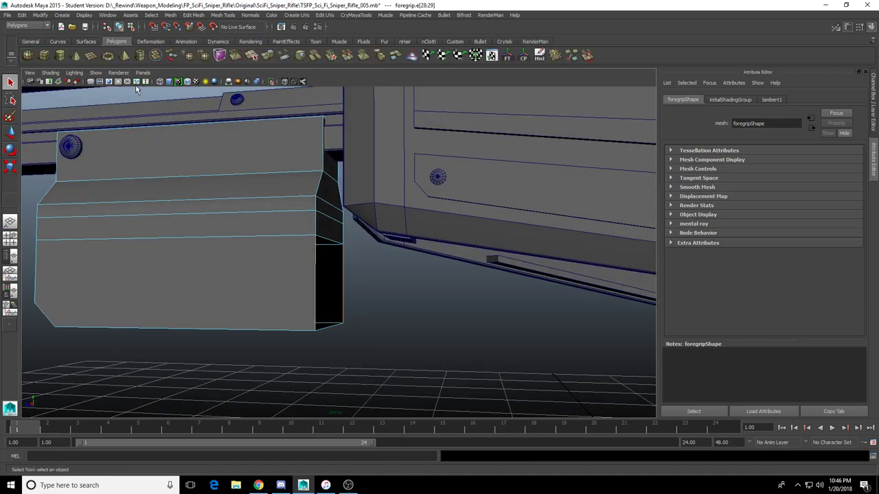
left_click_drag(331, 266, 345, 276, "alt")
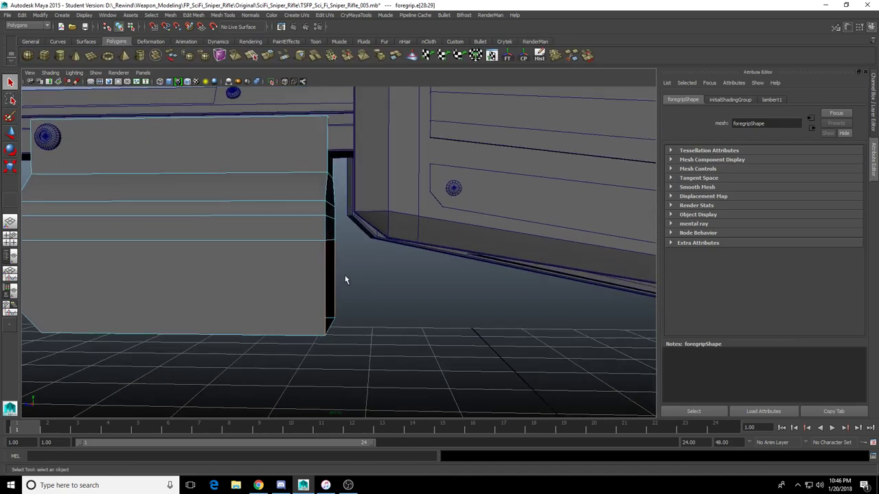
right_click(335, 275, "shift")
right_click_drag(331, 277, 334, 360, "shift")
left_click(348, 486)
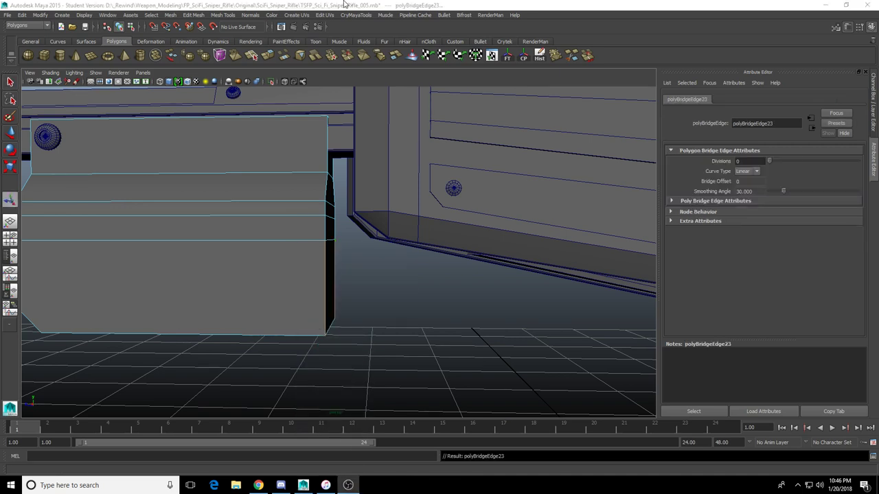
left_click(349, 6)
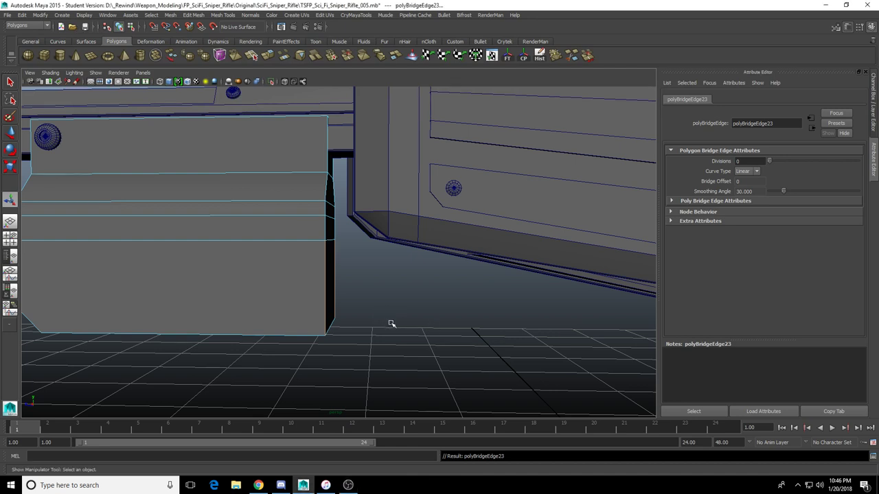
left_click_drag(387, 310, 313, 283, "alt")
key("F8")
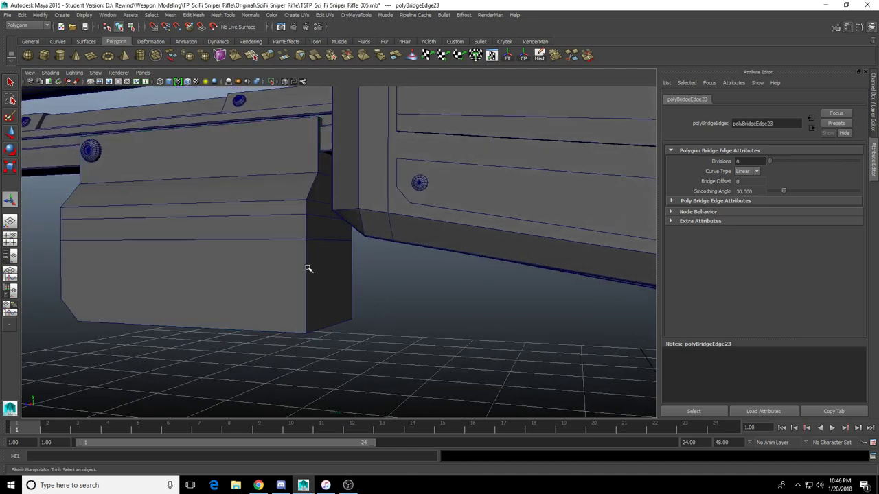
left_click(308, 268)
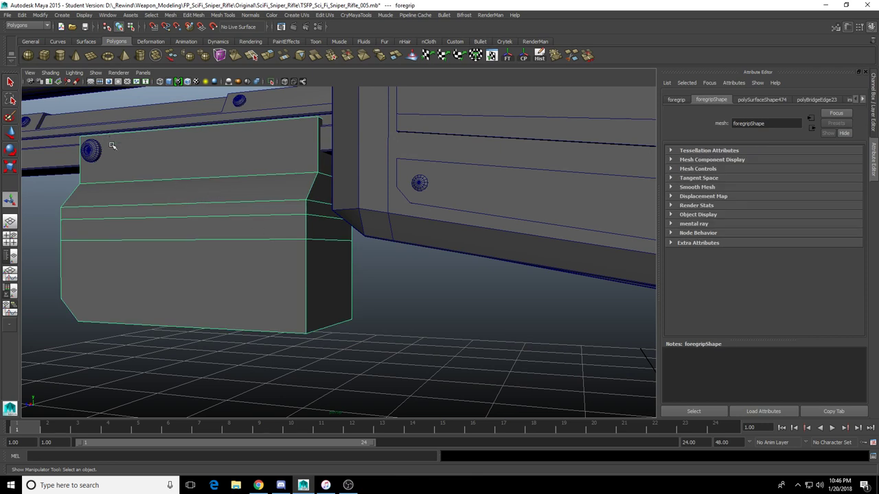
Create a small flat polygon cube on the grid beside the rifle and set its X translation to 0
left_click(44, 56)
scroll(295, 251, "down", 4)
left_click_drag(295, 252, 411, 322, "alt")
mouse_move(396, 359)
left_mouse_down()
mouse_move(404, 385)
mouse_move(406, 352)
left_mouse_up()
left_click_drag(412, 349, 446, 333, "alt")
left_click(683, 101)
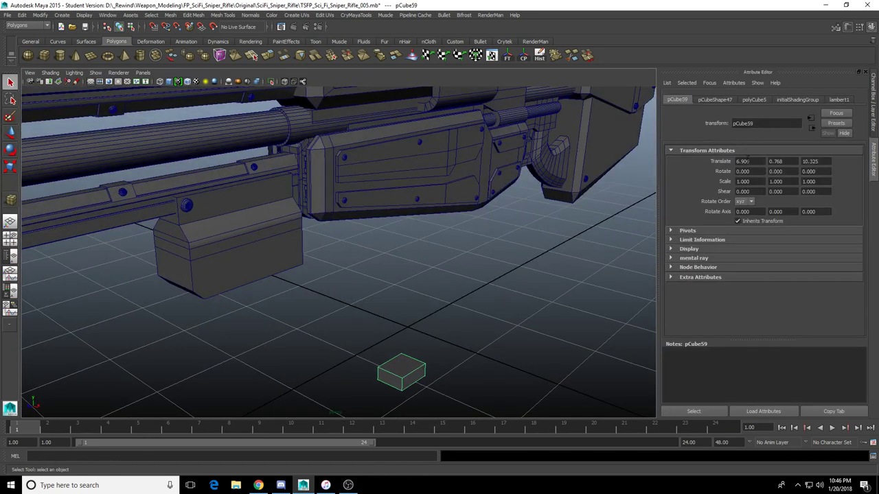
left_click_drag(748, 161, 678, 166)
type("0")
key("Return")
Move the cube up under the front of the rifle body, behind the foregrip, to about Y 16.462 and Z 16.137
left_click_drag(377, 314, 370, 205, "alt")
key("w")
scroll(365, 315, "down", 1)
left_click_drag(341, 251, 295, 253)
left_click_drag(329, 202, 329, 187)
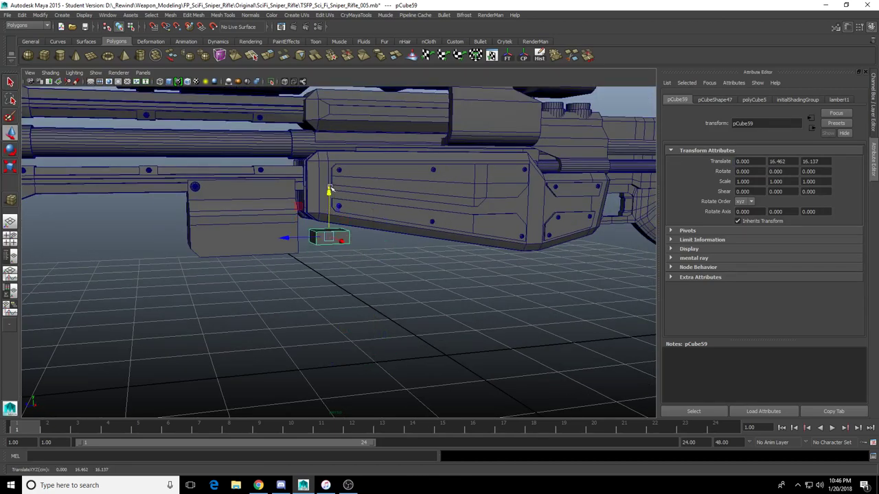
Lengthen the cube by moving its rear end vertices toward the stock
key("f")
scroll(334, 232, "down", 5)
left_click_drag(338, 239, 303, 258, "alt")
key("r")
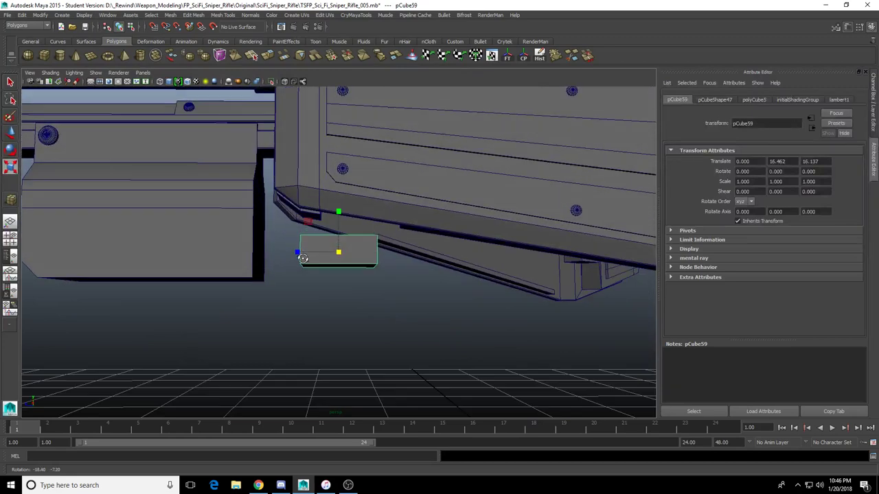
right_click_drag(365, 257, 332, 255)
left_click_drag(347, 208, 416, 261)
key("w")
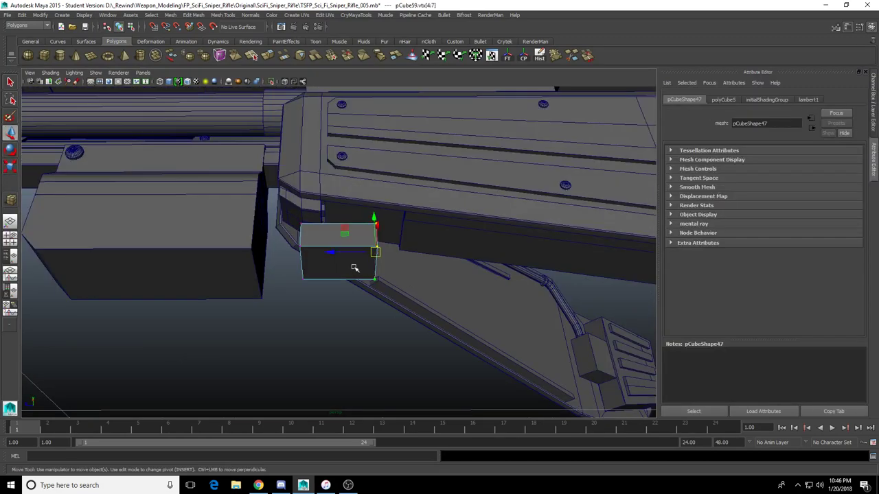
left_click_drag(331, 252, 361, 253)
left_click_drag(361, 253, 333, 287, "alt")
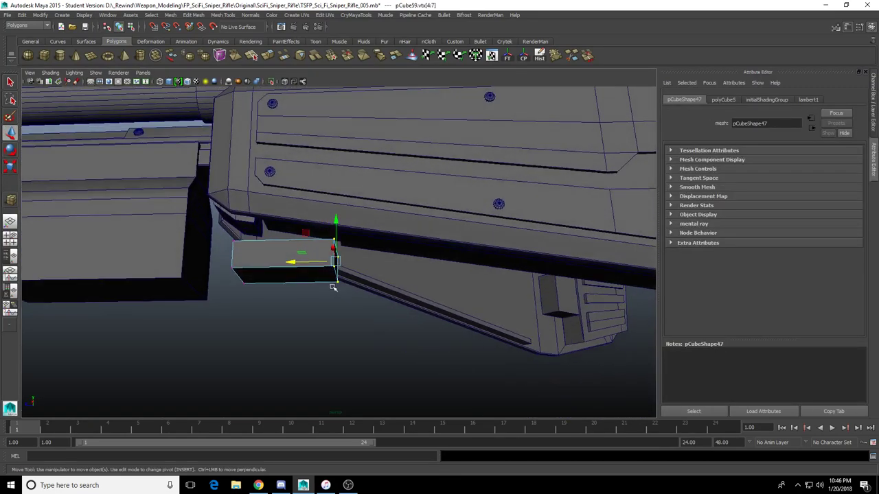
Move the cube's front end vertices slightly toward the stock and return to object selection
middle_click_drag(299, 263, 382, 278, "alt")
left_click_drag(312, 238, 338, 340)
left_click_drag(284, 278, 296, 255)
right_click_drag(349, 289, 371, 272)
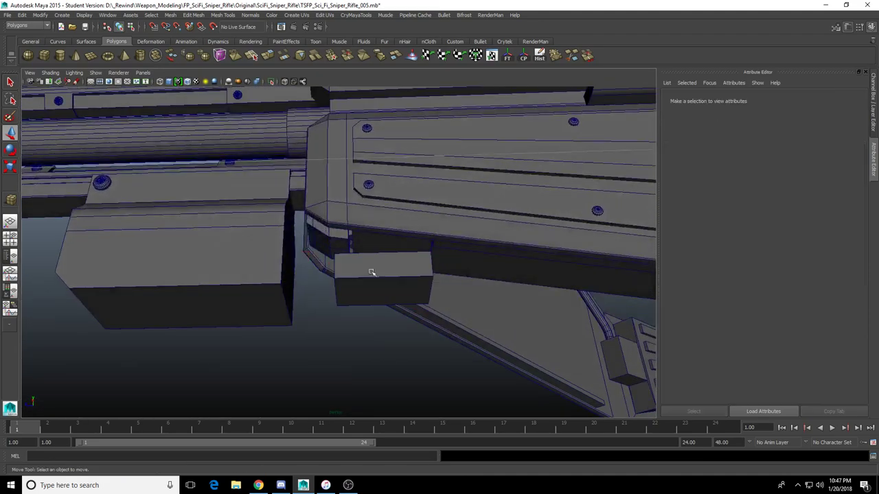
left_click(371, 273)
Set the Y rotation of the swung-out side panel on the rifle's far side to 0
left_click_drag(371, 272, 295, 240, "alt")
left_click(254, 180)
left_click(788, 172)
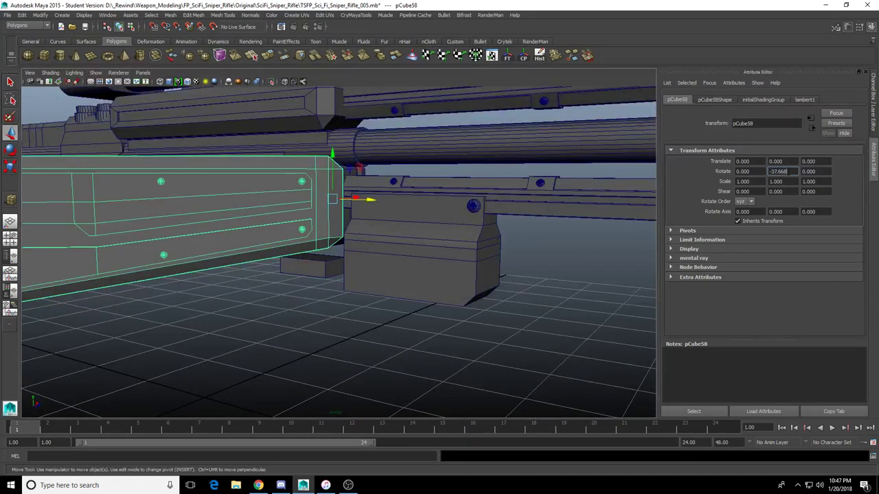
left_click_drag(788, 172, 669, 181)
type("0")
key("Return")
left_click_drag(458, 247, 337, 232, "alt")
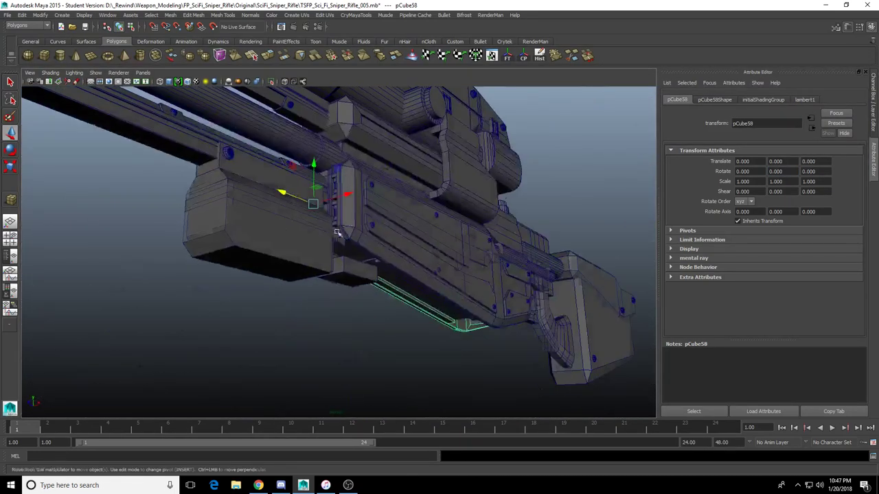
Examine the foregrip and the cube from the side and from beneath to compare their widths and alignment with the rifle body
left_click(323, 221)
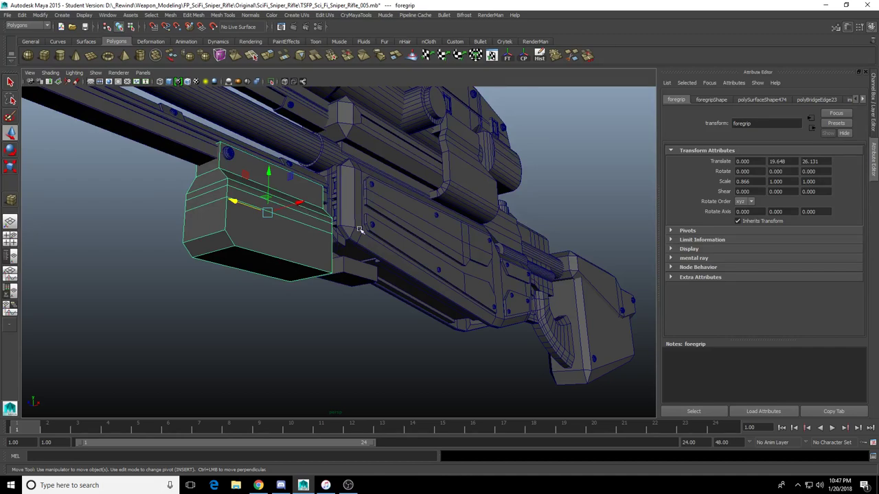
left_click_drag(366, 213, 274, 224, "alt")
middle_click_drag(376, 260, 355, 239, "alt")
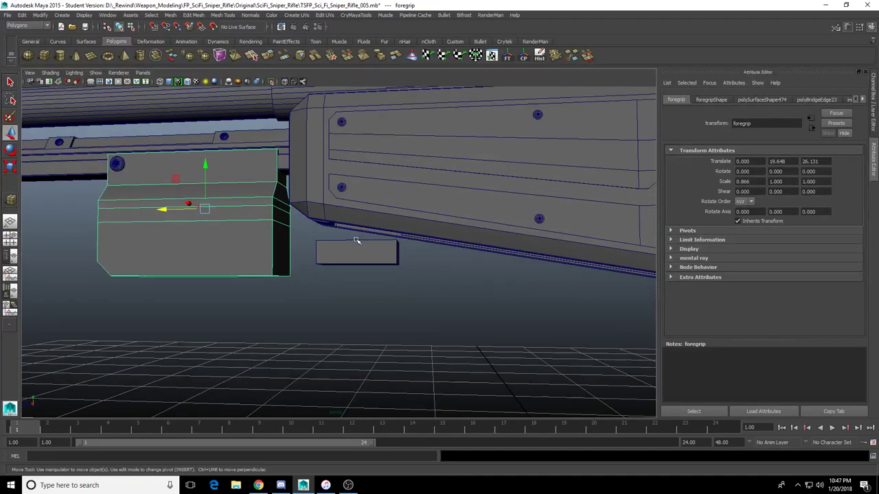
scroll(354, 240, "up", 3)
left_click_drag(354, 247, 345, 234, "alt")
left_click(341, 255)
key("f")
left_click_drag(442, 313, 316, 307, "alt")
scroll(378, 311, "down", 4)
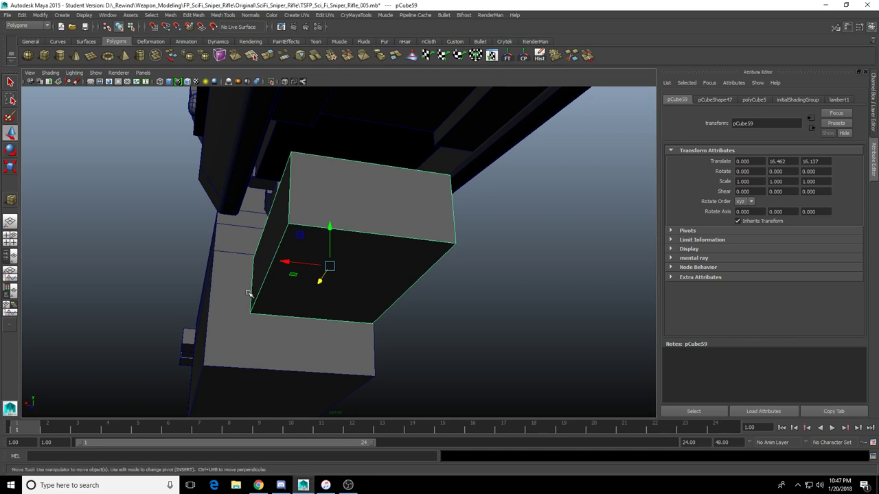
left_click_drag(301, 305, 388, 311, "alt")
left_click_drag(362, 281, 313, 231, "alt")
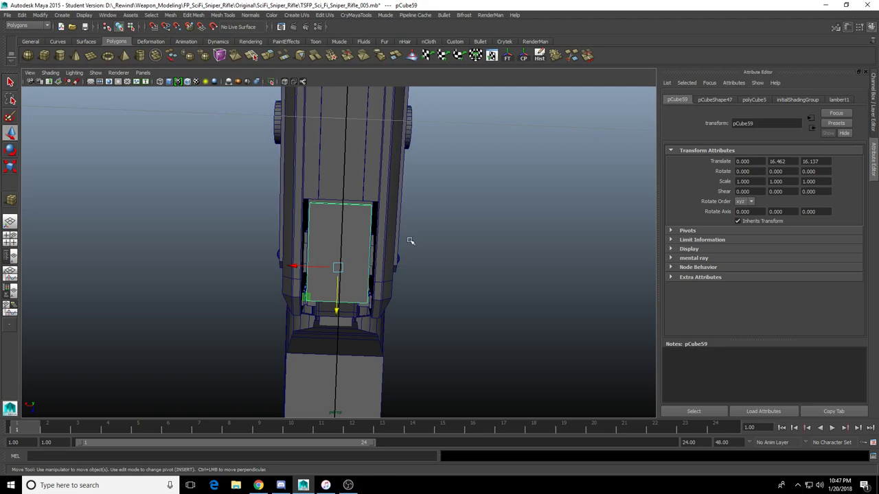
Widen the cube under the rifle body by scaling it to about 1.415 in X
left_click_drag(410, 241, 506, 290, "alt")
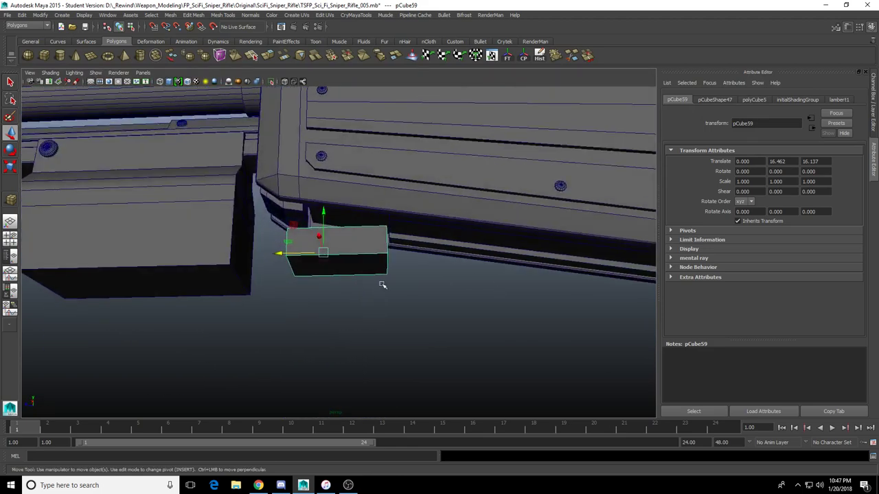
right_click_drag(316, 298, 316, 257, "alt")
middle_click_drag(316, 256, 369, 276, "alt")
left_click_drag(369, 275, 384, 285, "alt")
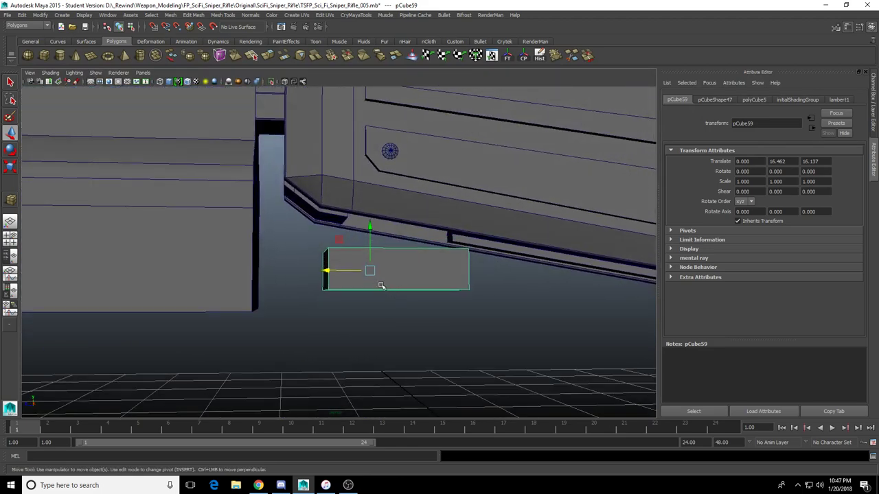
left_click_drag(384, 286, 413, 278, "alt")
scroll(328, 270, "down", 3)
key("r")
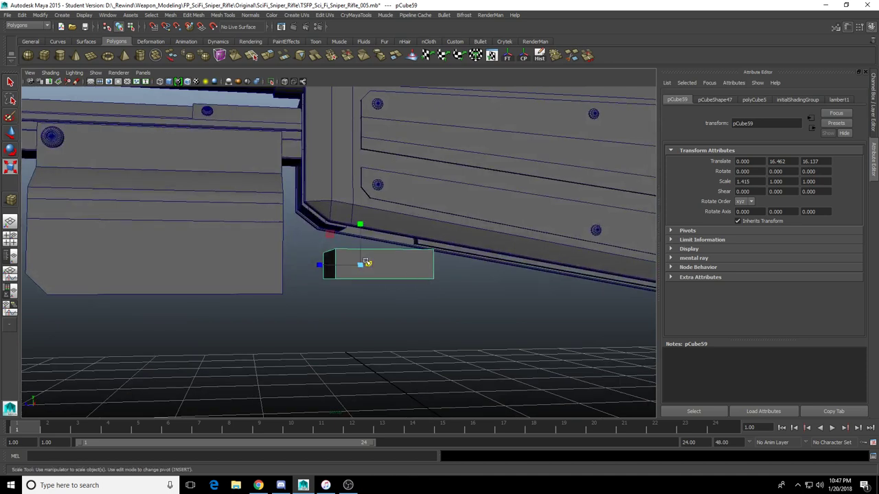
Insert two edge loops across the cube with the Multi-Cut tool, one at mid-length and one in the rear half
scroll(367, 261, "up", 3)
left_click_drag(367, 261, 382, 270, "alt")
middle_click_drag(383, 271, 351, 278, "alt")
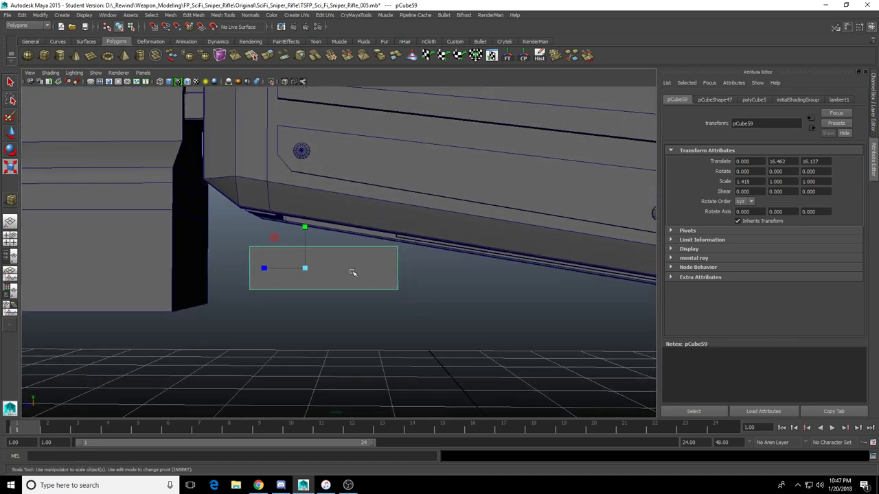
left_click_drag(363, 280, 365, 258, "alt")
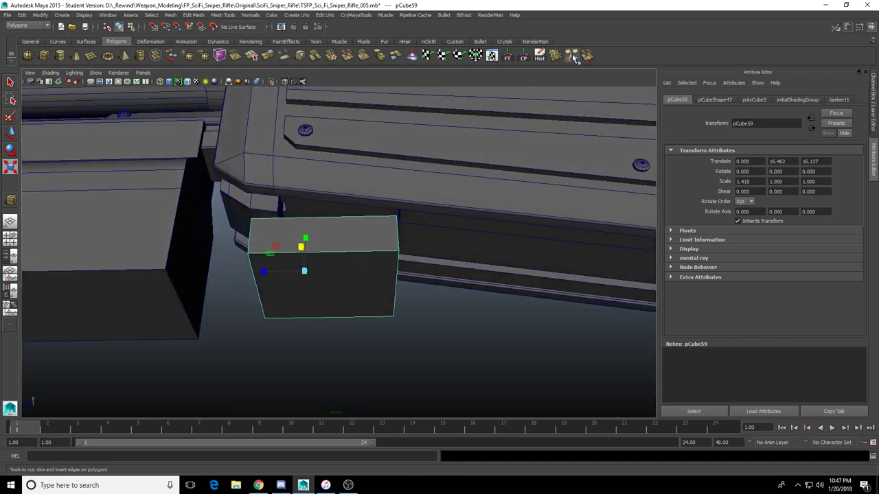
left_click(574, 59)
left_click(322, 248, "ctrl")
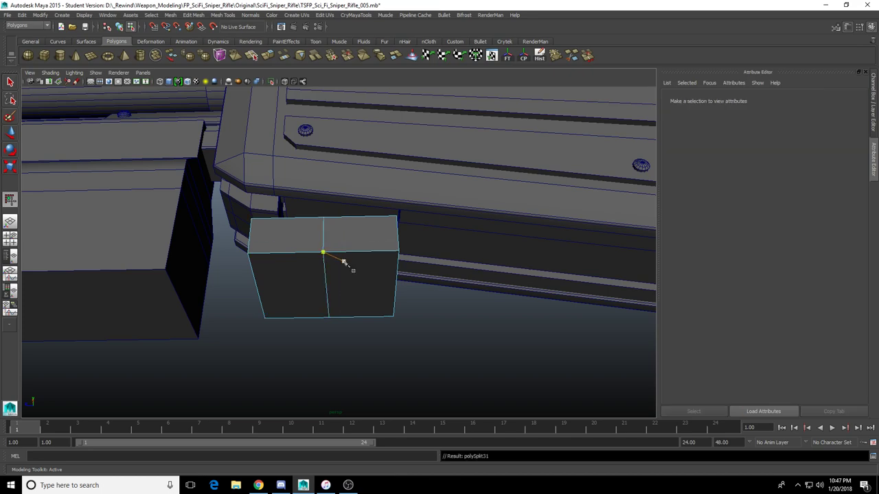
left_click_drag(343, 261, 388, 243, "alt")
left_click(383, 311)
left_click(390, 254)
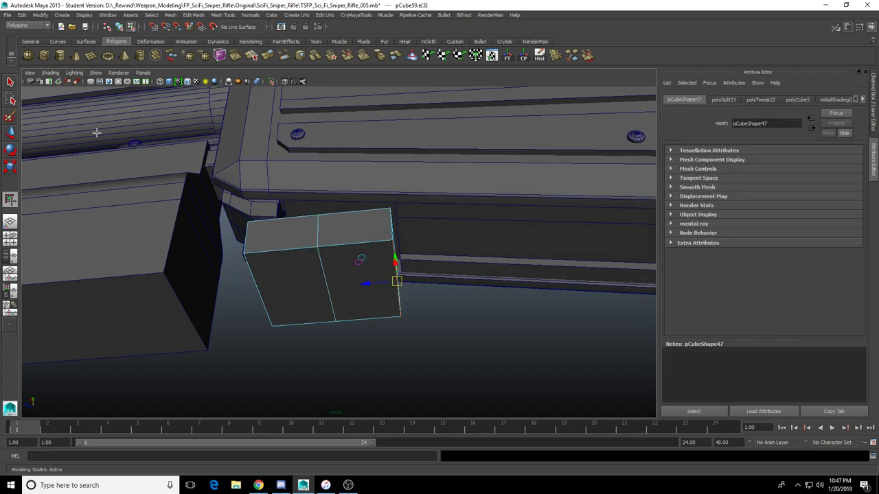
left_click(358, 236, "ctrl")
Pull the cube's rearmost bottom face down so the underside slopes into a deeper rear section, and return to object mode
left_click_drag(380, 266, 363, 283, "alt")
left_click(379, 295)
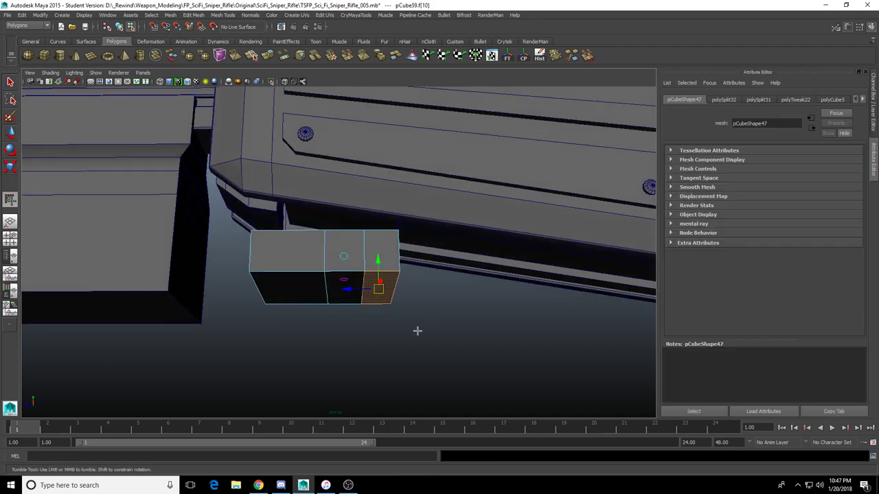
left_click_drag(416, 330, 393, 346, "alt")
left_click_drag(379, 254, 330, 276)
middle_click_drag(329, 276, 382, 278, "alt")
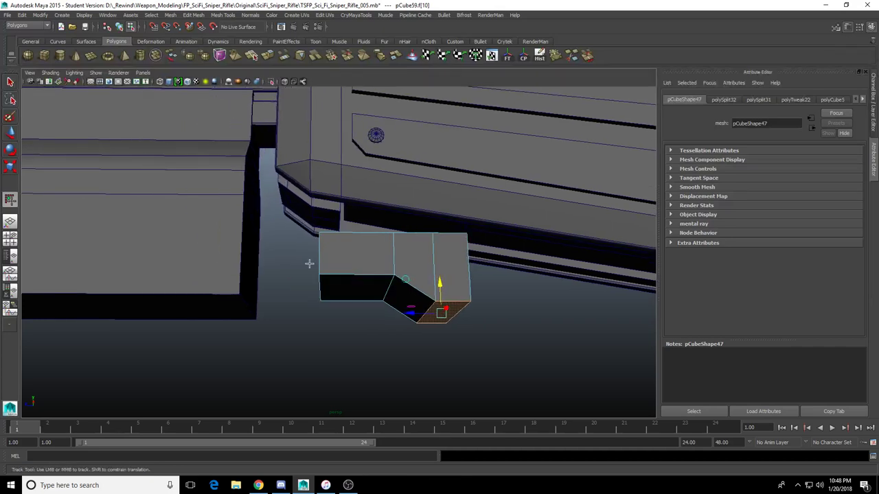
scroll(384, 309, "down", 5)
left_click_drag(396, 300, 336, 294, "alt")
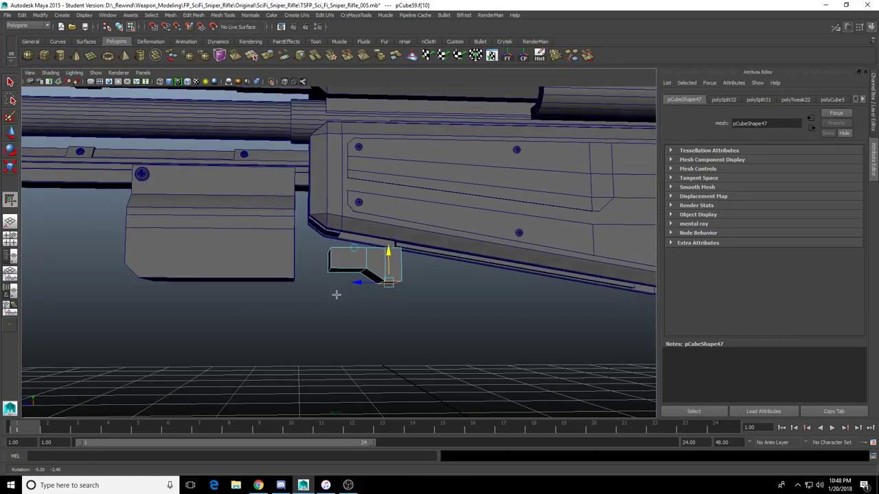
middle_click_drag(336, 294, 366, 304, "alt")
scroll(367, 304, "up", 3)
left_click_drag(366, 304, 249, 282, "alt")
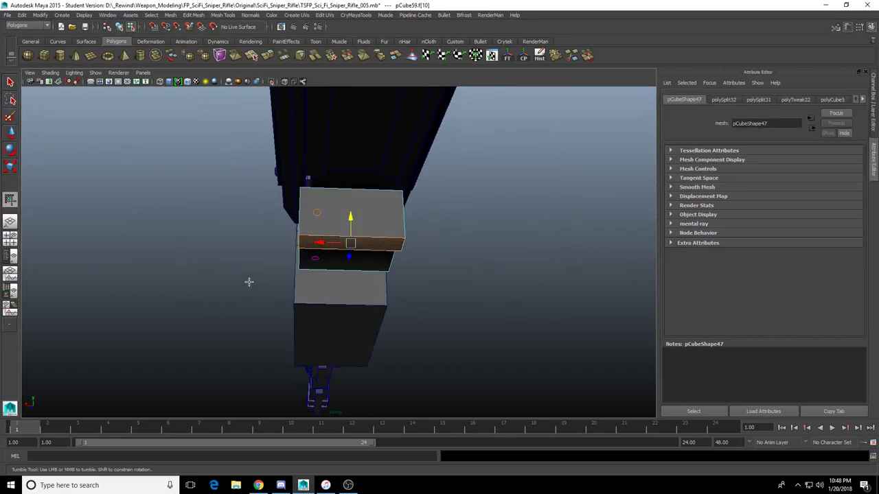
key("F8")
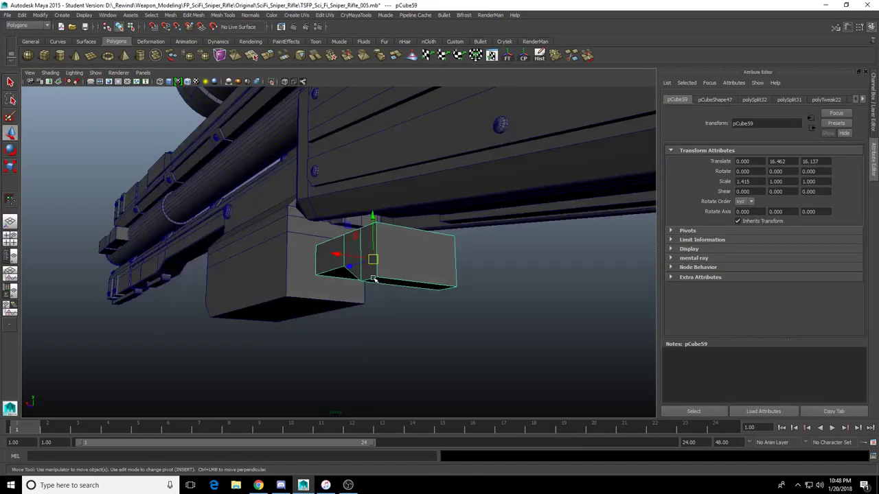
Compare the lower vertices of the block under the rifle body with the surrounding parts in front wireframe and perspective views
key("space")
key("space")
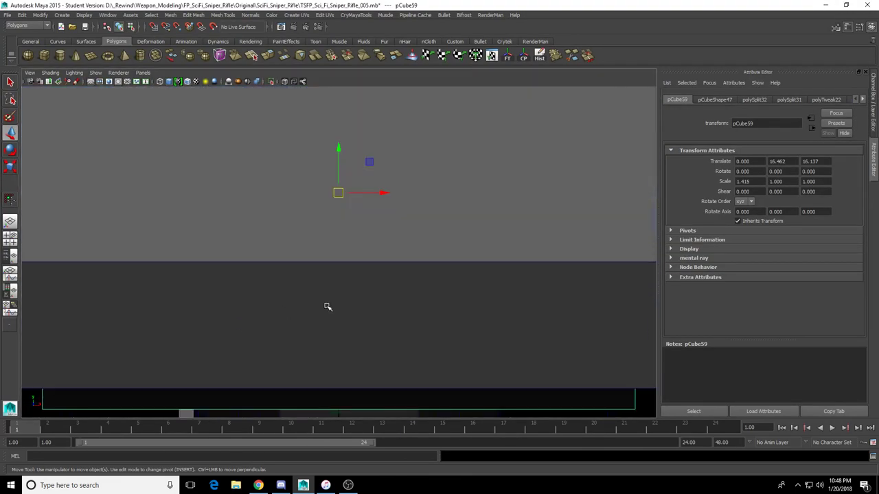
key("4")
scroll(328, 307, "down", 7)
scroll(329, 306, "up", 4)
right_click(248, 271)
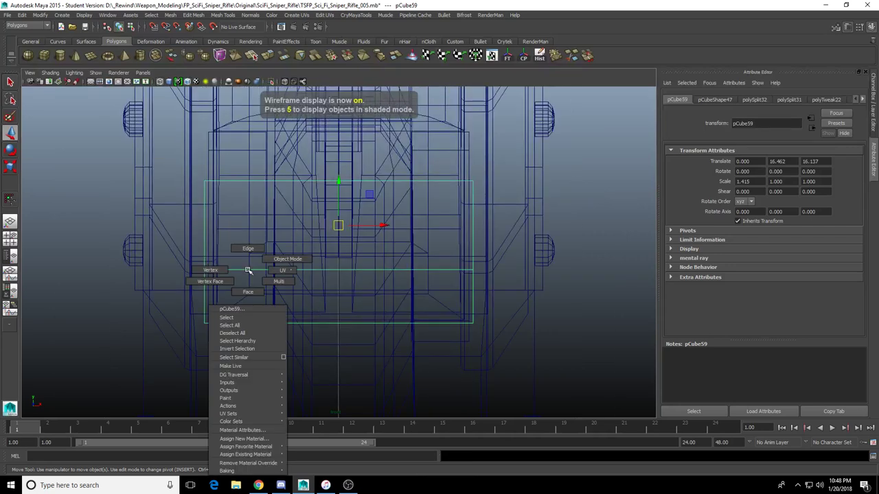
right_click_drag(248, 270, 232, 267)
left_click_drag(234, 303, 237, 340)
middle_click_drag(203, 339, 245, 346, "alt")
scroll(245, 346, "up", 4)
middle_click_drag(221, 280, 304, 302, "alt")
key("space")
key("space")
left_click_drag(328, 176, 242, 260, "alt")
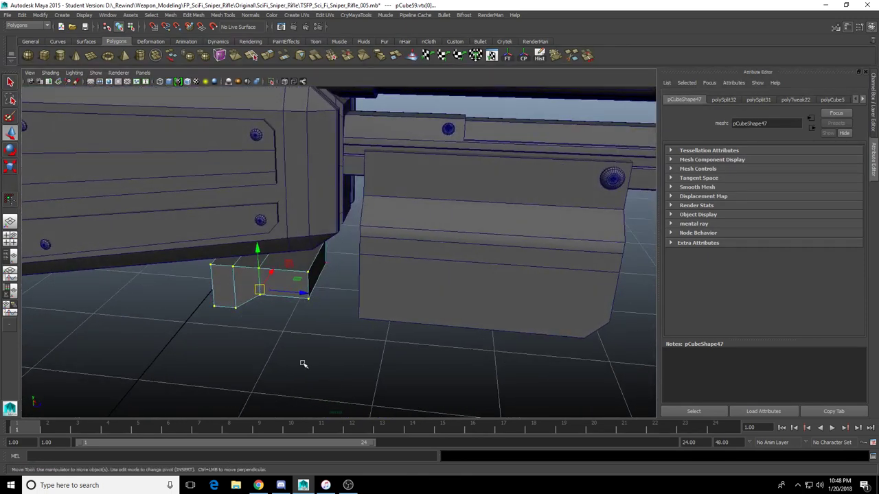
Return the block beneath the front of the rifle body to object mode and delete it
left_click_drag(316, 351, 322, 293, "alt")
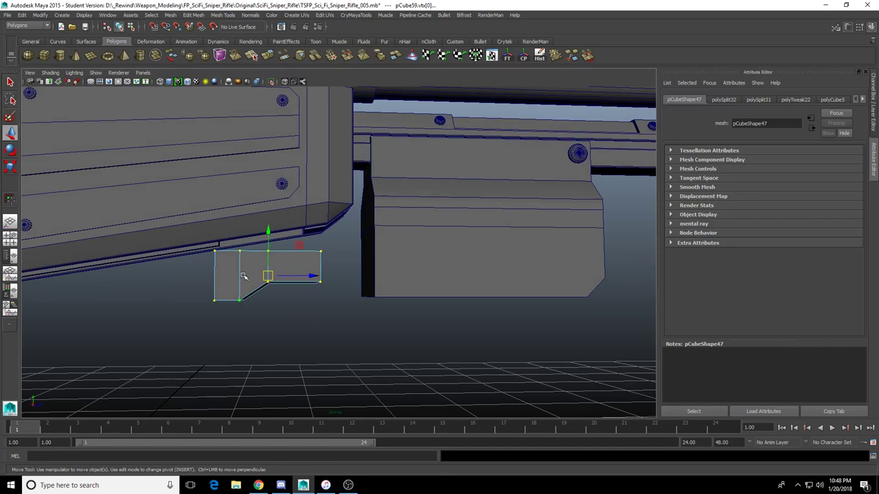
right_click_drag(241, 275, 258, 260)
left_click(228, 296)
left_click_drag(227, 296, 251, 300, "alt")
key("Delete")
Extrude the foregrip's lower rear face back by about 1.539, and extrude it again to form a block-shaped section under the rifle body
left_click(380, 263)
right_click_drag(380, 264, 366, 260)
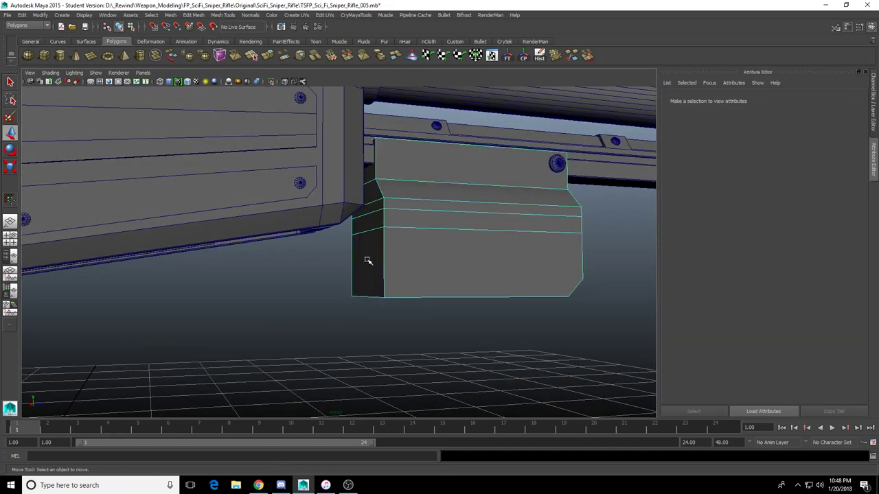
left_click(367, 261)
left_click_drag(328, 302, 320, 269, "alt")
right_click_drag(320, 269, 359, 301, "alt")
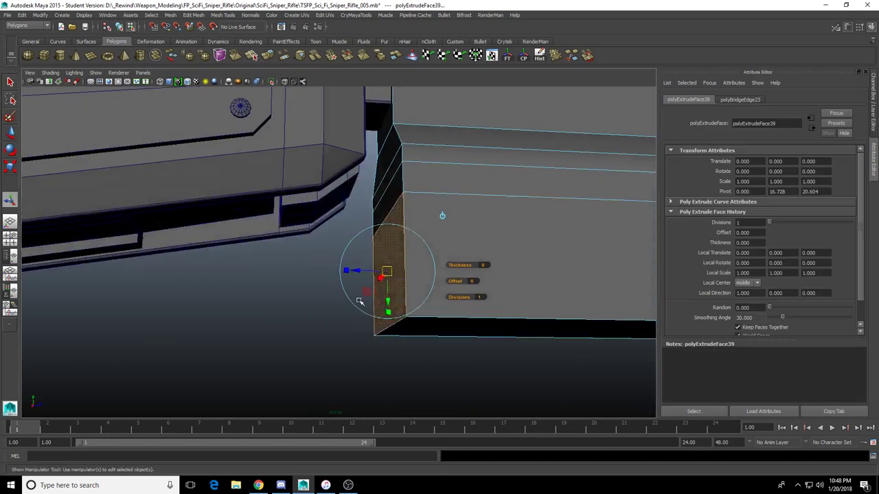
left_click_drag(384, 322, 478, 332, "alt")
left_click_drag(265, 305, 448, 297, "alt")
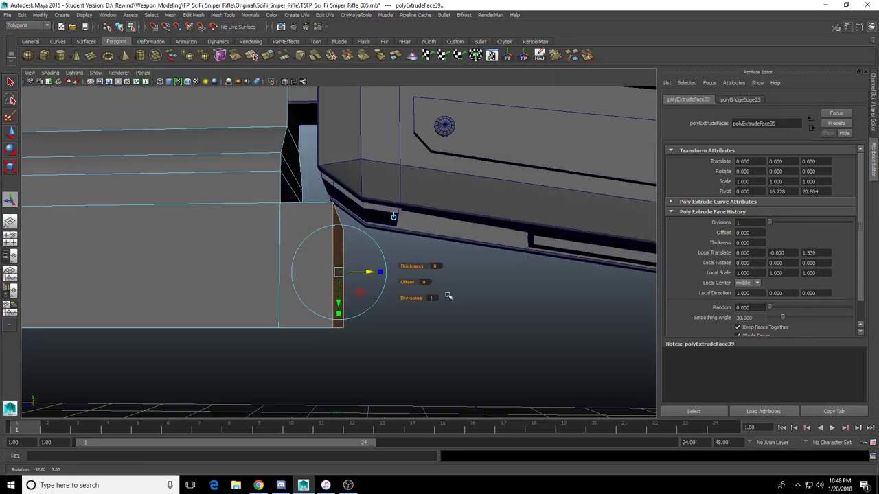
left_click_drag(369, 272, 467, 274)
Delete the faces of the short connecting section so a gap separates the new block from the foregrip
scroll(335, 309, "down", 2)
left_click_drag(334, 309, 324, 382, "alt")
key("Delete")
Bridge the open edges on both sides of the gap to cap the block and the foregrip, and return to object mode
scroll(326, 343, "up", 3)
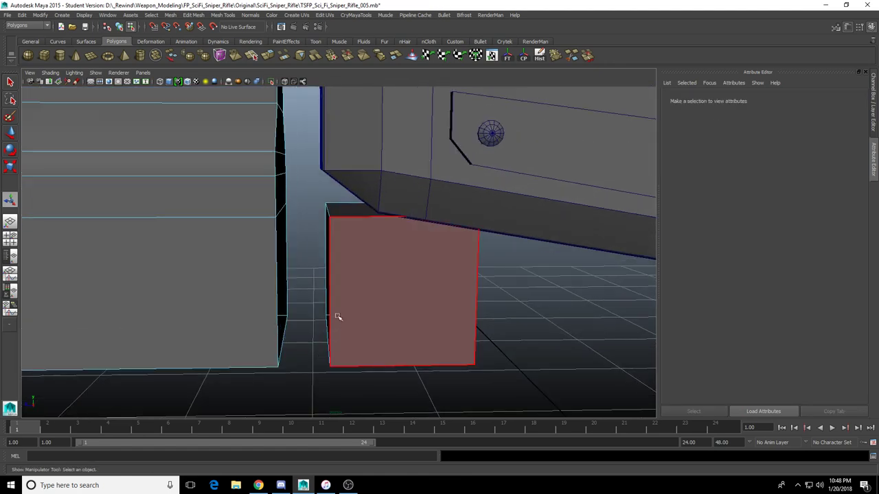
right_click_drag(337, 314, 330, 239)
left_click(285, 62)
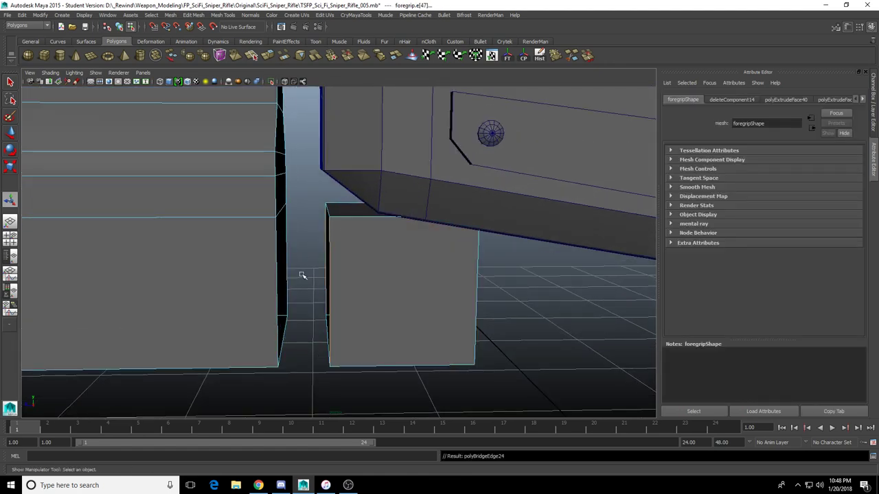
left_click_drag(299, 245, 270, 264)
key("g")
right_click_drag(357, 292, 395, 260)
left_click(395, 261)
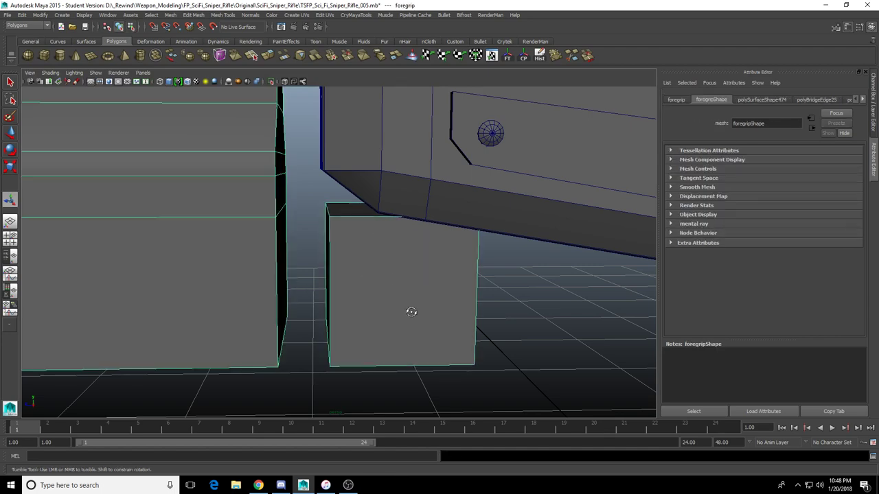
Extract the block's faces from the foregrip as a separate mesh and center the new mesh's pivot
left_click_drag(410, 311, 396, 306, "alt")
right_click_drag(377, 259, 382, 340)
scroll(382, 340, "down", 3)
left_click_drag(382, 339, 407, 338, "alt")
left_click_drag(468, 158, 317, 386)
key("q")
right_click_drag(364, 269, 363, 379, "shift")
left_click(375, 261)
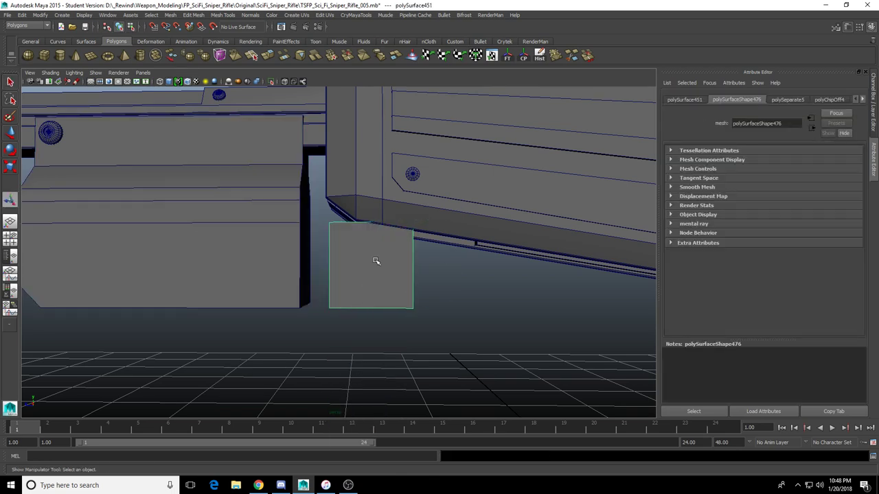
key("w")
left_click_drag(375, 296, 406, 275, "alt")
left_click(522, 57)
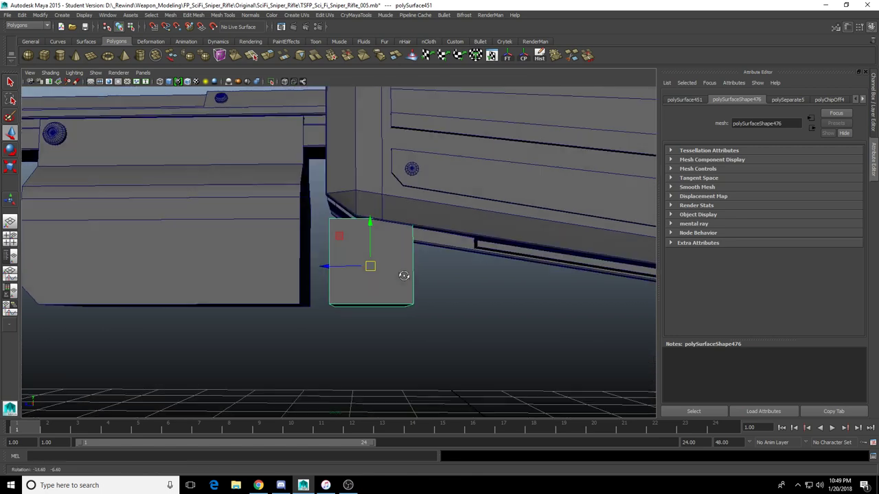
Lower the block's top vertices so its upper side sits clear below the rifle body
right_click_drag(403, 273, 356, 269)
left_click_drag(284, 181, 466, 277)
left_click_drag(456, 272, 363, 238, "alt")
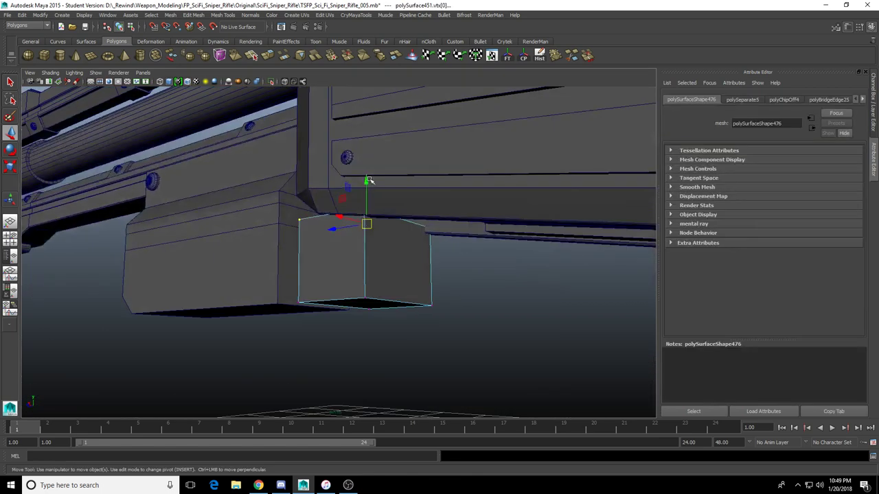
left_click_drag(370, 180, 372, 214)
left_click_drag(371, 214, 416, 234, "alt")
left_click_drag(334, 273, 353, 258, "alt")
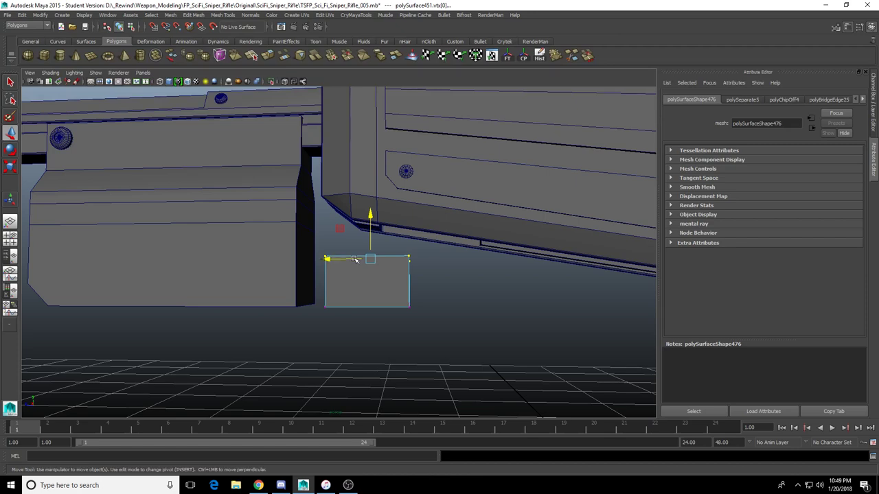
Move the block's rear vertices forward to shorten it, and return to object mode
left_click_drag(444, 235, 399, 336)
left_click_drag(367, 379, 371, 364, "alt")
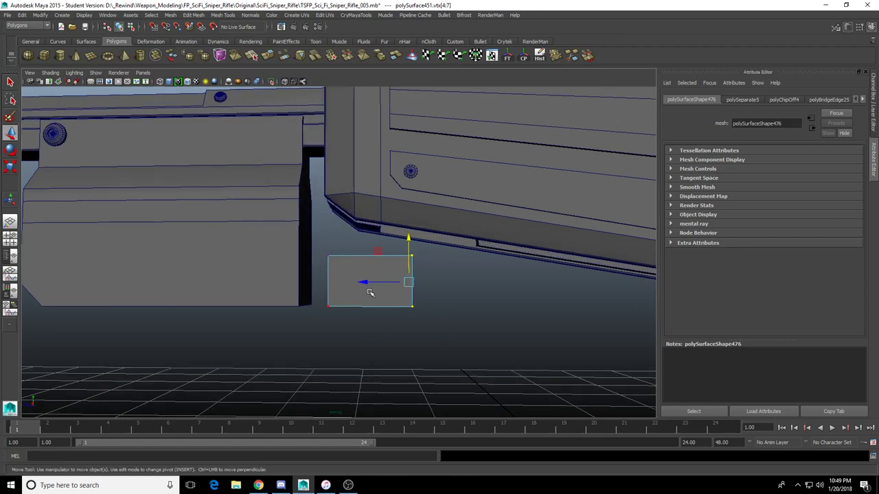
left_click_drag(368, 283, 348, 297)
scroll(377, 298, "down", 3)
scroll(376, 296, "up", 4)
right_click_drag(349, 298, 375, 270)
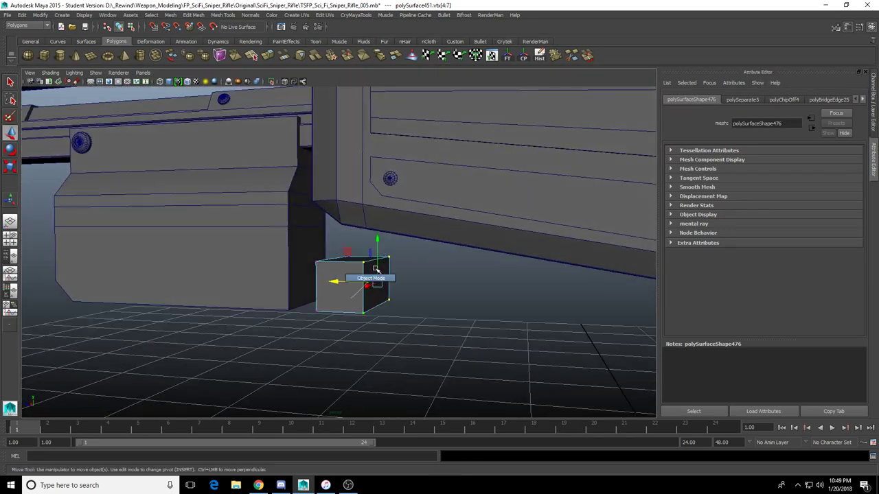
Raise the block's top face slightly toward the rifle body
left_click_drag(355, 277, 369, 270, "alt")
right_click_drag(369, 269, 367, 279)
left_click(365, 259)
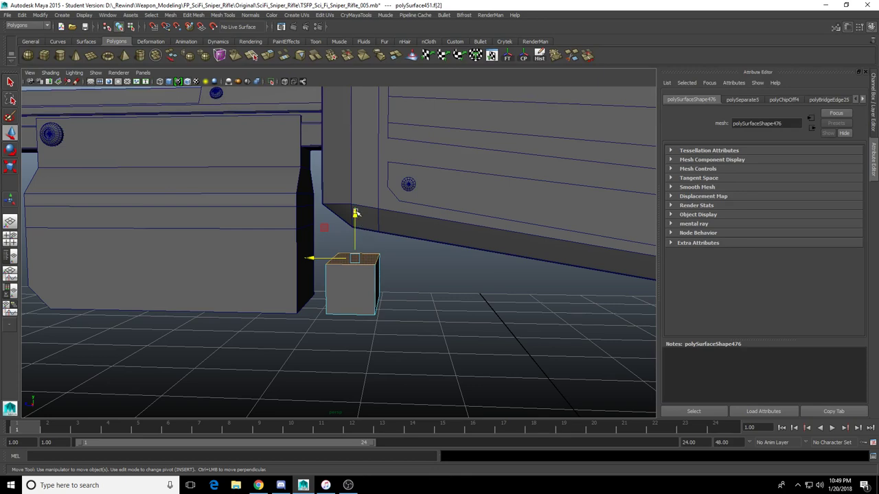
left_click_drag(355, 214, 355, 208)
right_click_drag(376, 251, 376, 251)
Extrude the block's rear face back by about 4.805 and lower it about 0.757 to follow the body's slope
left_click_drag(391, 299, 367, 291, "alt")
right_click_drag(367, 290, 368, 313)
left_click(371, 265)
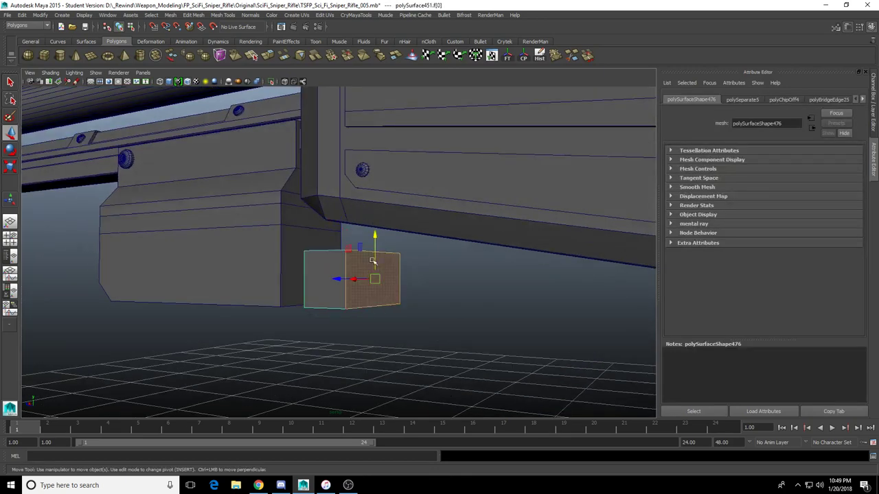
left_click(269, 56)
left_click_drag(374, 234, 412, 245, "alt")
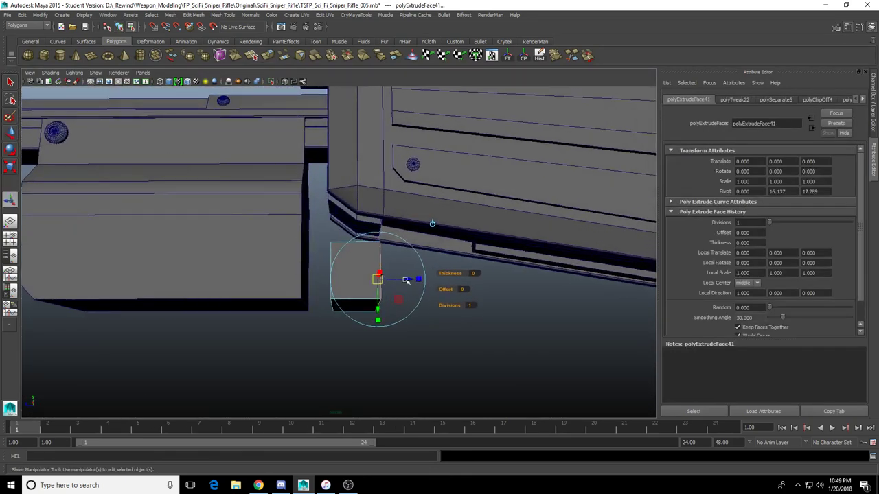
left_click_drag(406, 280, 489, 282)
middle_click_drag(495, 295, 386, 283, "alt")
left_click_drag(388, 269, 386, 313)
mouse_move(388, 311)
left_mouse_down("alt")
mouse_move(402, 309)
mouse_move(382, 325)
left_mouse_up("alt")
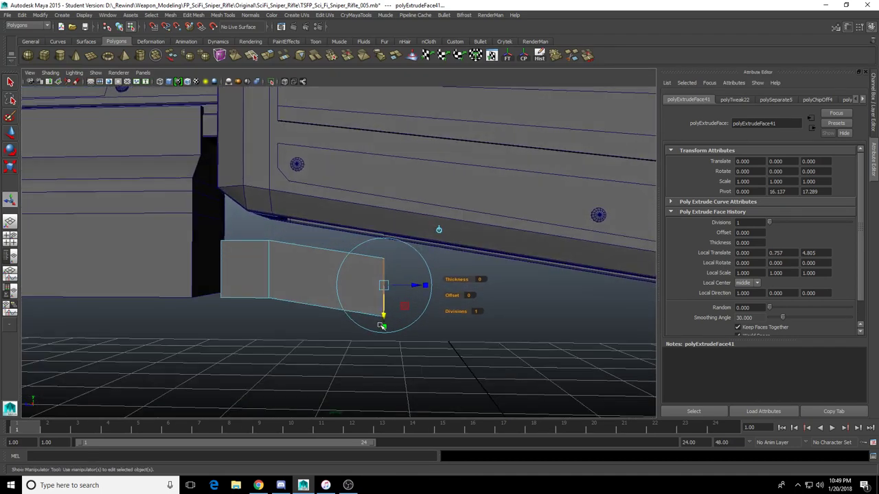
Fine-tune the extruded rear face's downward offset to about 0.805 against the body's underside in the side view
key("space")
scroll(421, 335, "down", 4)
key("space")
key("f")
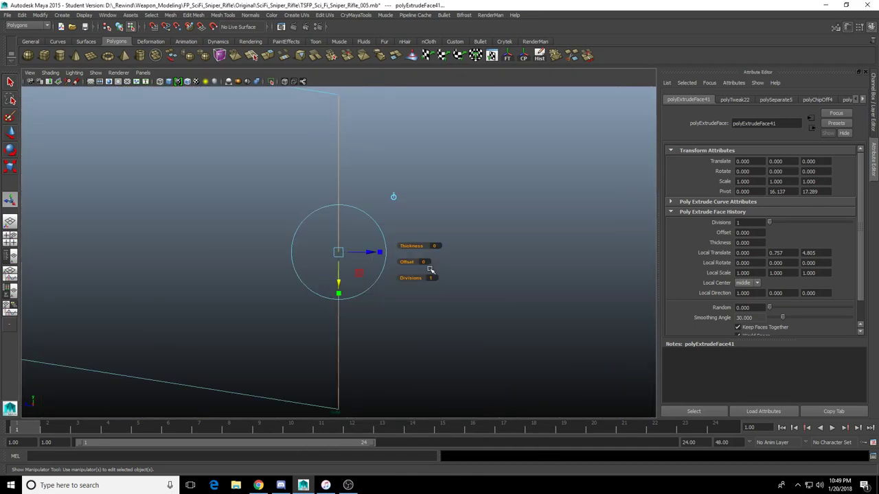
scroll(388, 284, "down", 6)
middle_click_drag(289, 258, 344, 288, "alt")
left_click_drag(394, 311, 395, 313)
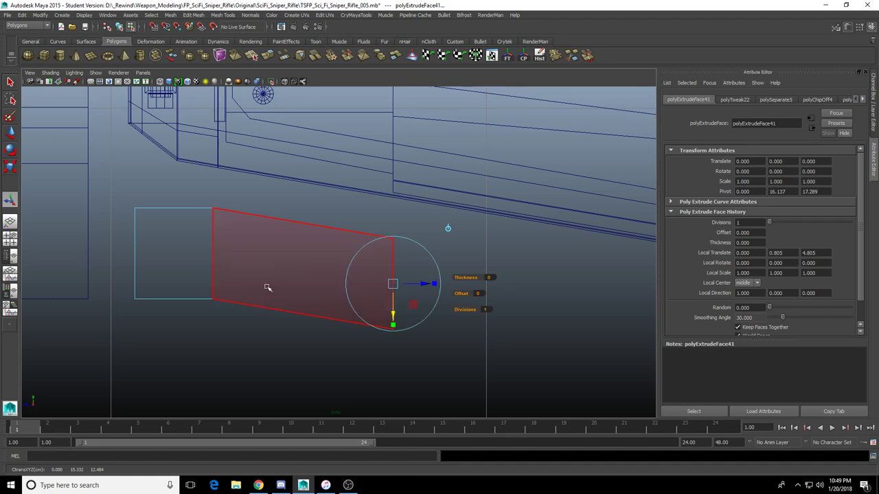
mouse_move(186, 253)
middle_mouse_down("alt")
mouse_move(345, 286)
mouse_move(324, 270)
middle_mouse_up("alt")
scroll(296, 254, "down", 10)
scroll(299, 254, "up", 9)
key("space")
key("space")
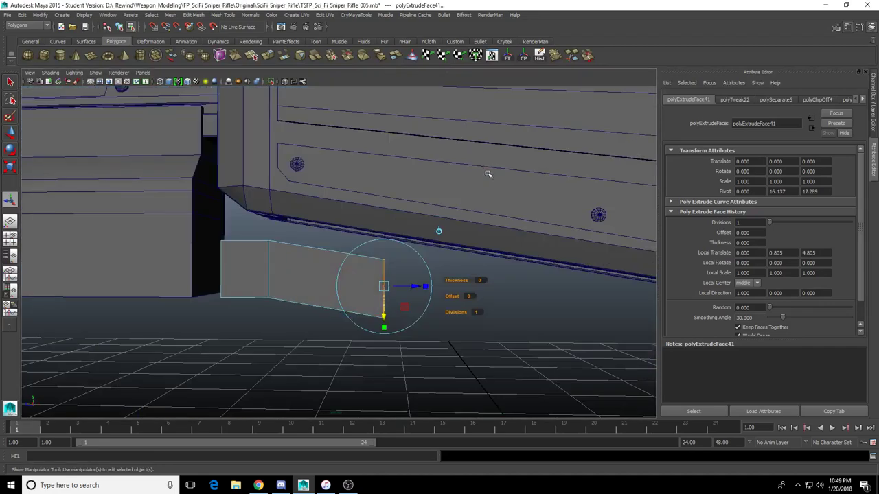
Return the block to object mode and examine its proportions against the whole rifle
left_click_drag(488, 173, 466, 218, "alt")
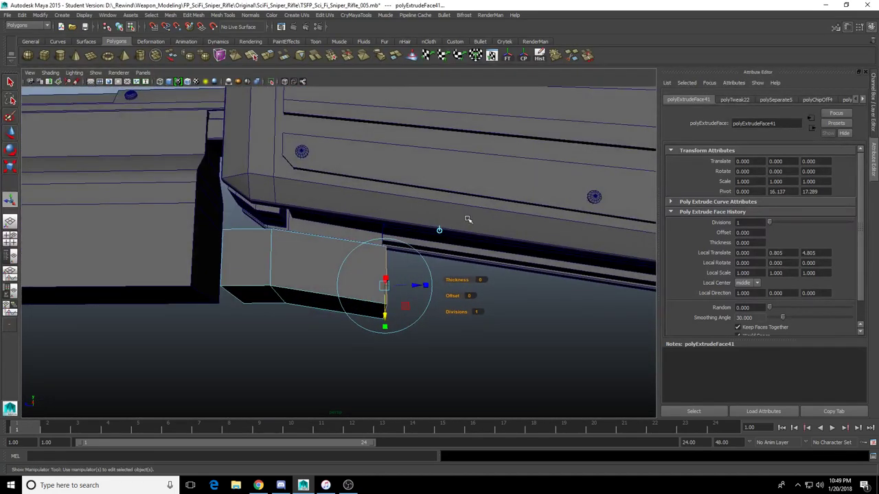
scroll(549, 138, "down", 10)
left_click_drag(500, 169, 455, 210, "alt")
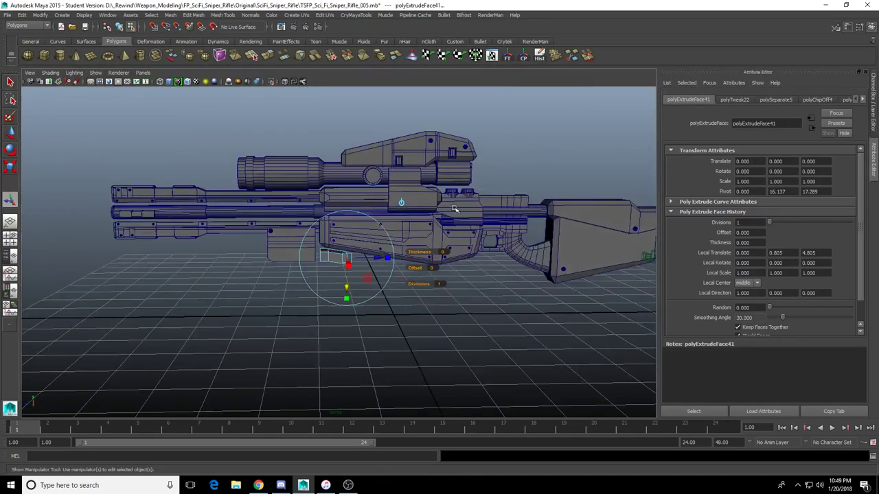
scroll(455, 211, "up", 6)
right_click_drag(320, 259, 358, 232)
left_click_drag(288, 292, 340, 320, "alt")
scroll(260, 327, "down", 5)
left_click(293, 331)
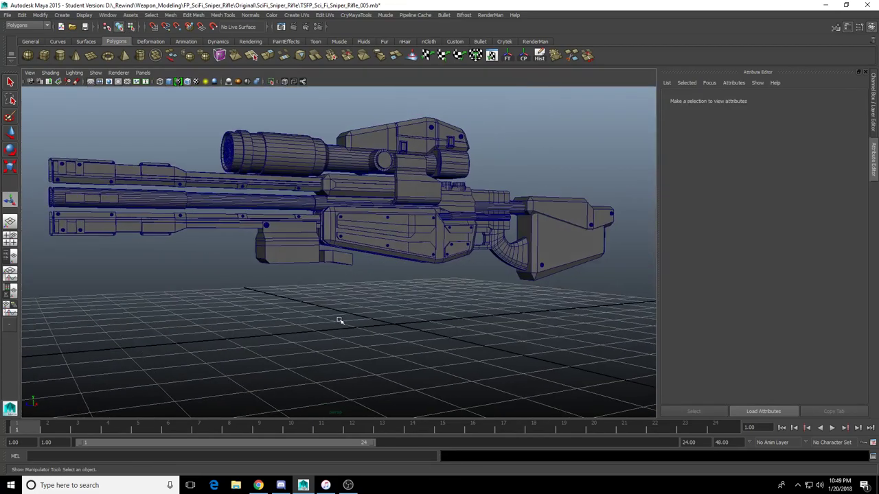
Examine the lower faces of the small angled insert beneath the front of the rifle body up close
scroll(305, 292, "up", 5)
left_click_drag(328, 279, 336, 249, "alt")
scroll(331, 279, "up", 3)
left_click_drag(336, 190, 298, 286, "alt")
left_click(270, 214)
right_click_drag(257, 263, 263, 275)
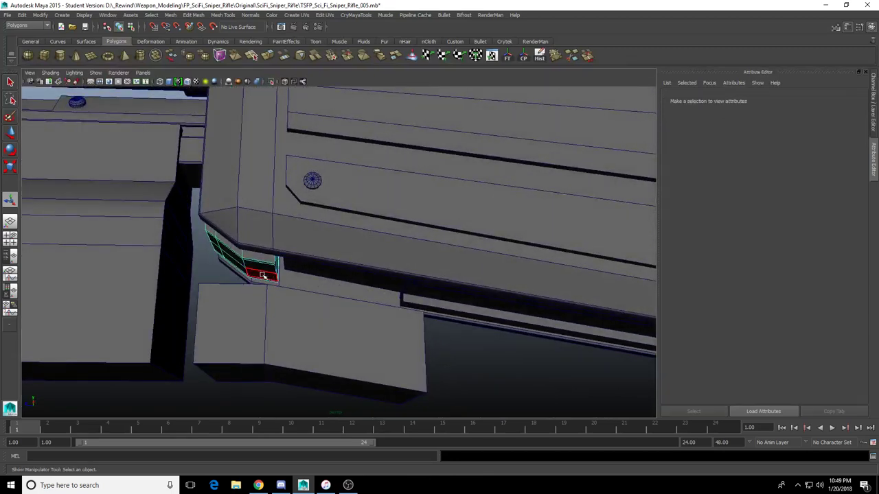
left_click(263, 272)
key("q")
key("f")
scroll(373, 302, "down", 4)
left_click_drag(373, 302, 416, 294, "alt")
scroll(286, 306, "down", 4)
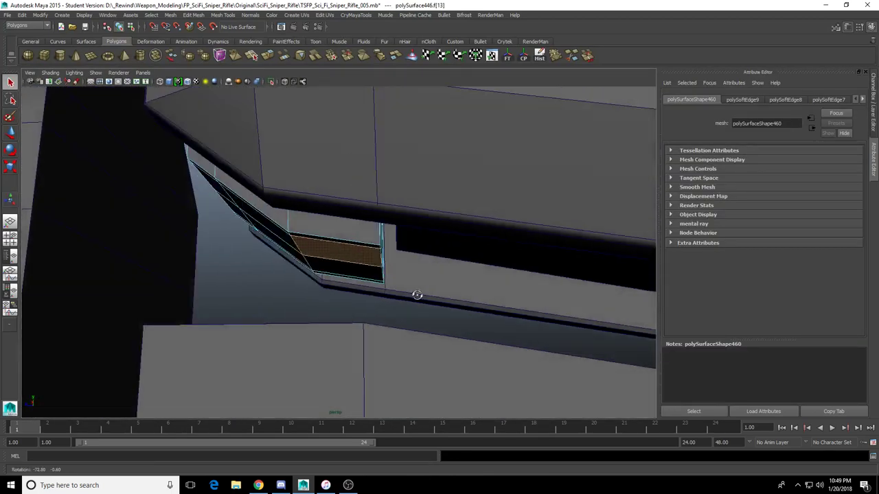
left_click_drag(314, 293, 333, 290, "alt")
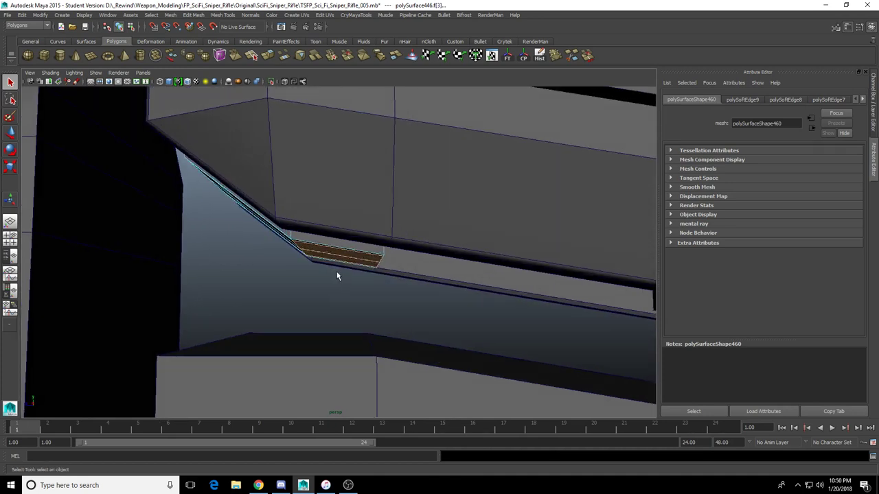
Select the insert's rear bottom vertices and raise them in the side view
right_click_drag(374, 259, 326, 252)
left_click_drag(336, 286, 407, 240)
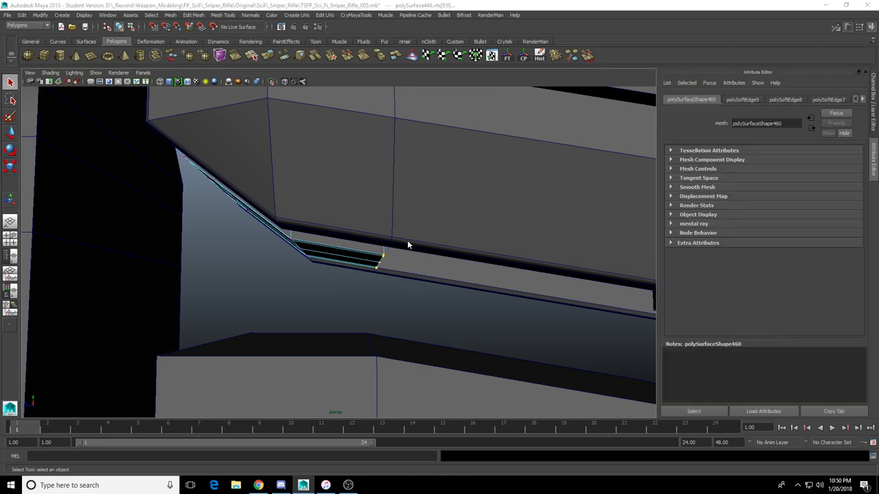
key("space")
key("space")
key("f")
scroll(327, 308, "up", 10)
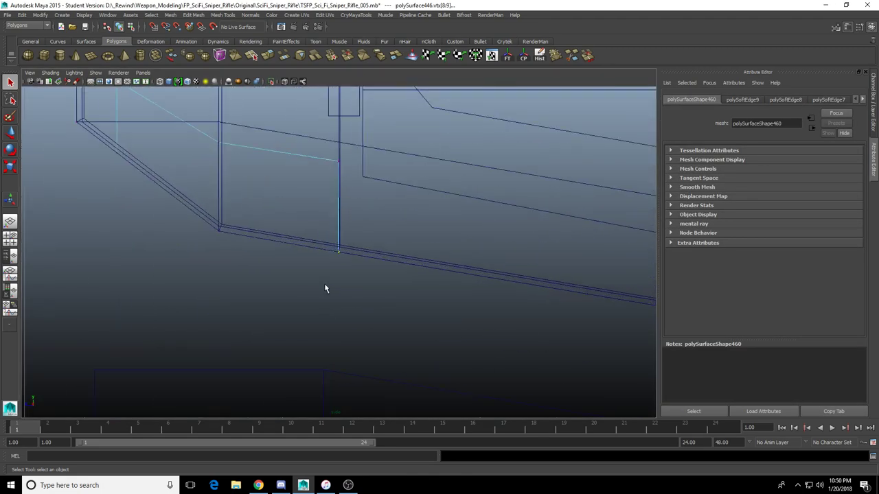
key("w")
scroll(372, 278, "up", 2)
left_click_drag(362, 229, 362, 201)
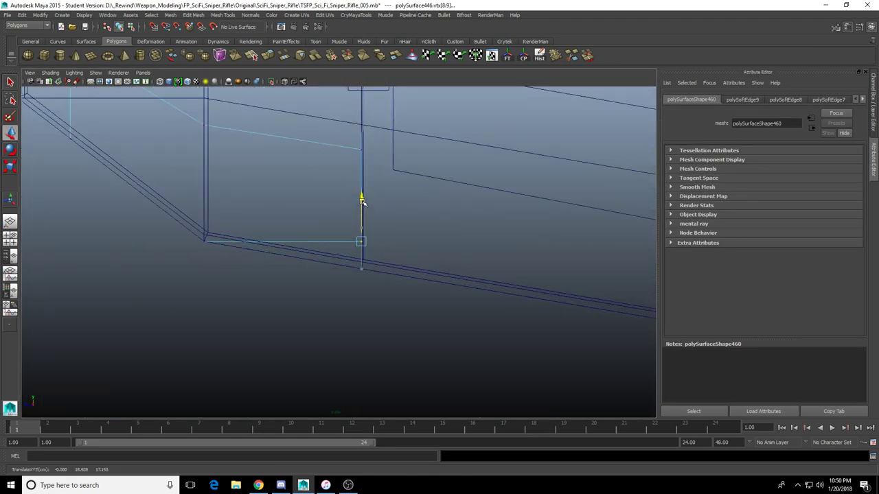
Snap the insert's rear bottom vertices upward one at a time in the front view so the bottom edge is level
key("space")
key("space")
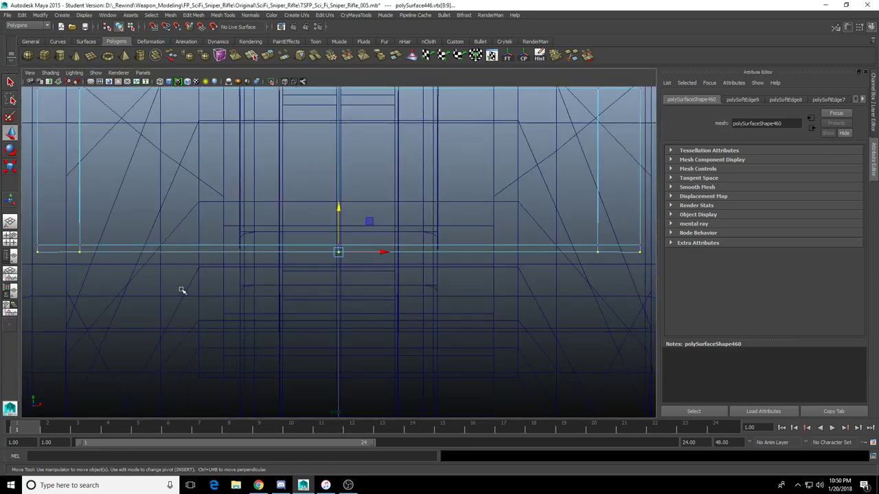
middle_click_drag(182, 290, 197, 291, "alt")
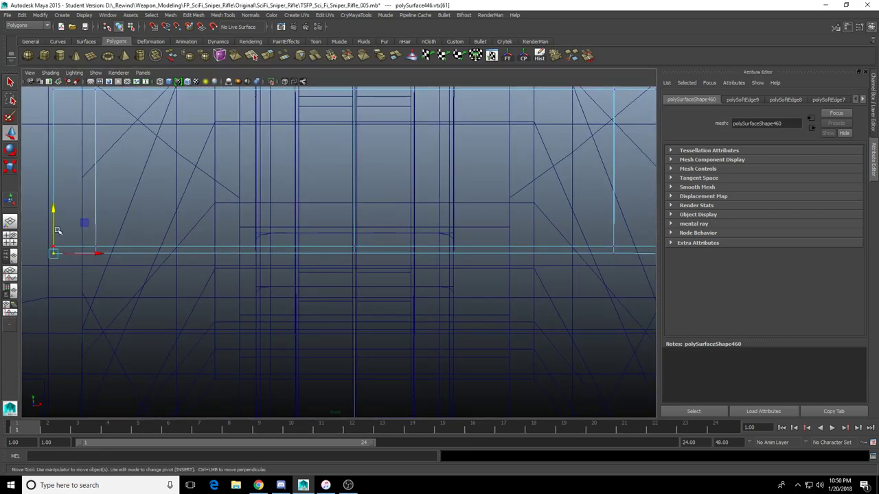
left_click_drag(52, 211, 100, 238)
key("Right")
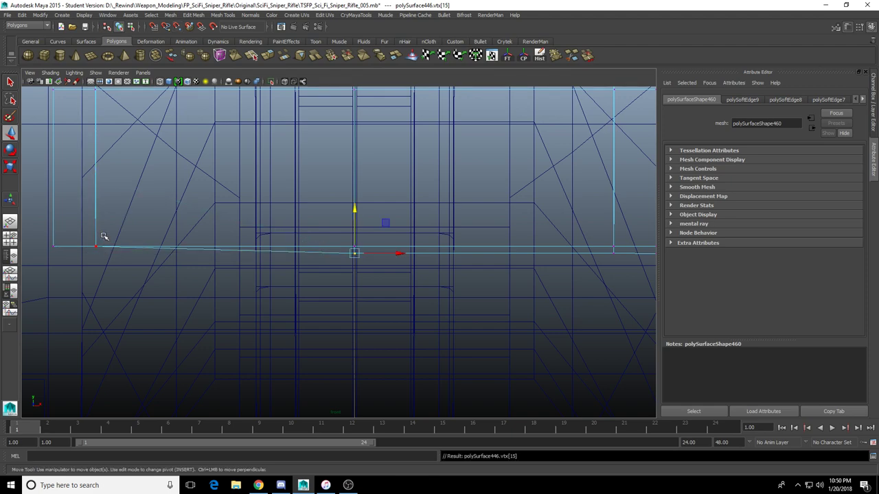
key("v")
left_click_drag(355, 210, 356, 208)
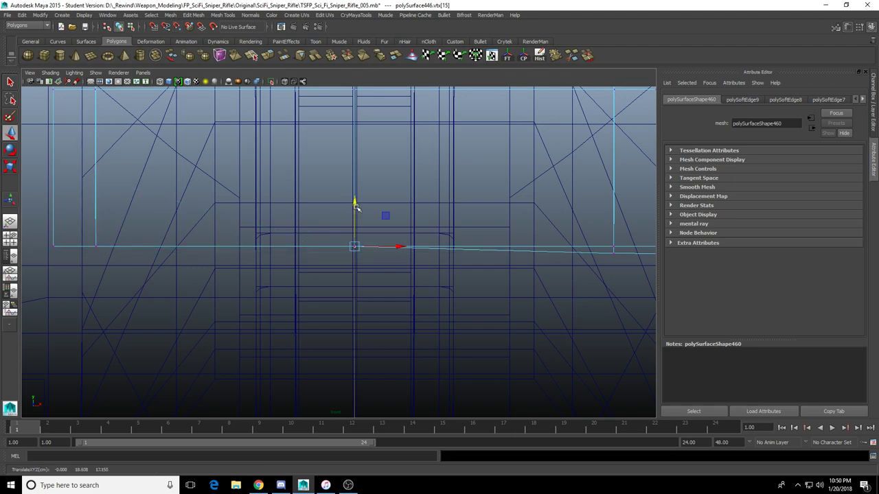
key("Right")
middle_click_drag(487, 300, 319, 300, "alt")
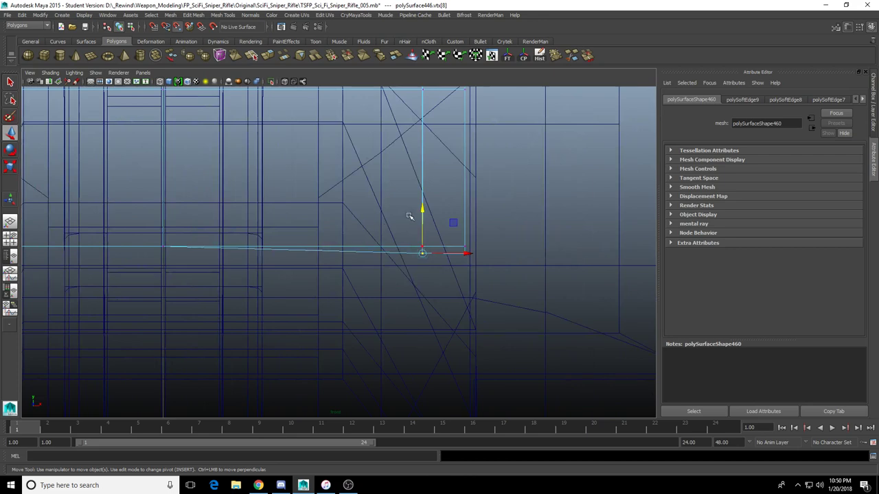
left_click_drag(422, 215, 466, 204)
key("Right")
middle_click_drag(359, 196, 410, 390, "alt")
middle_click_drag(389, 119, 404, 266, "alt")
scroll(403, 266, "down", 6)
scroll(395, 264, "up", 2)
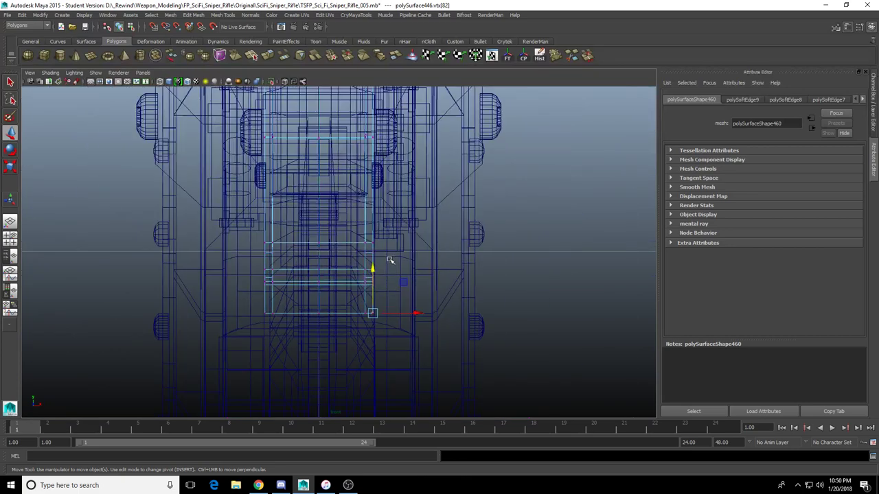
scroll(366, 269, "up", 8)
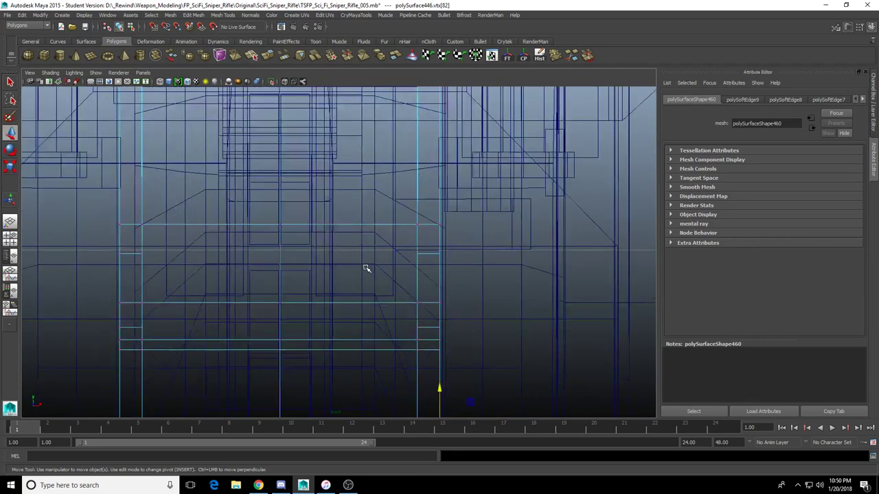
middle_click_drag(363, 272, 466, 302, "alt")
Extrude the insert's rear bottom faces in place and scale them slightly inward
key("space")
key("space")
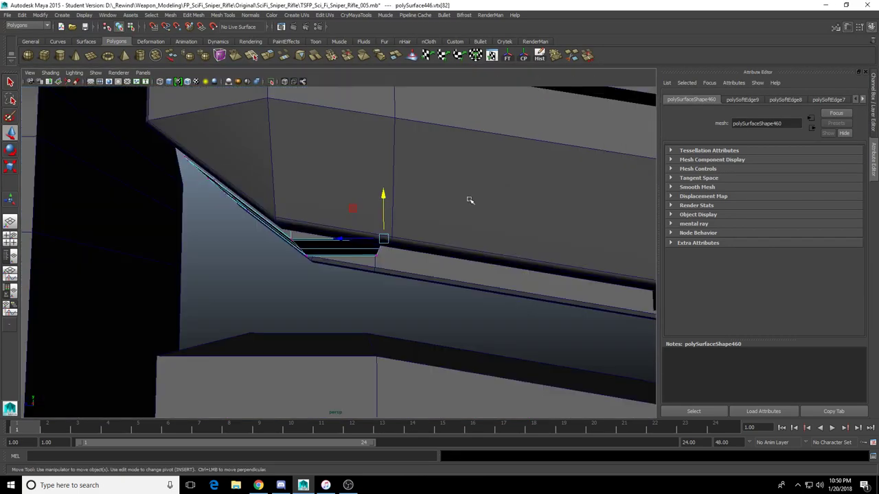
left_click_drag(469, 200, 410, 217, "alt")
right_click_drag(306, 218, 328, 206)
left_click_drag(327, 206, 317, 232, "alt")
left_click(317, 232)
right_click_drag(317, 232, 327, 276)
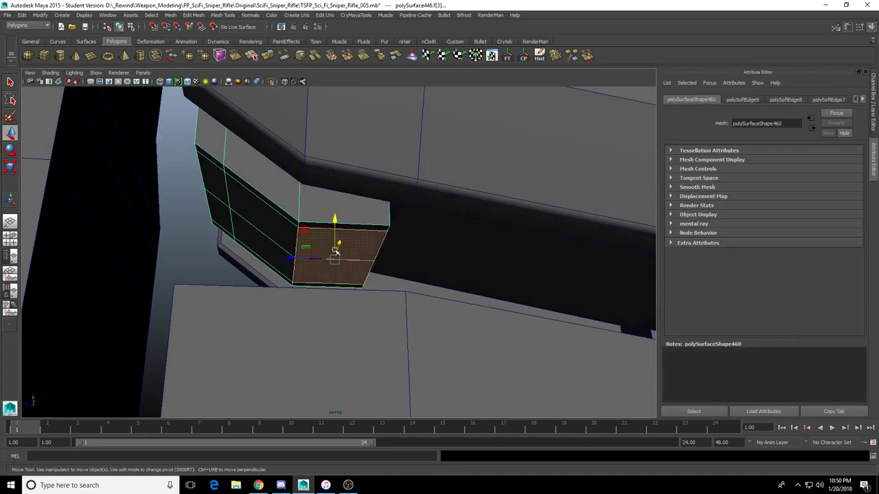
key("q")
left_click(334, 280)
left_click(337, 247, "shift")
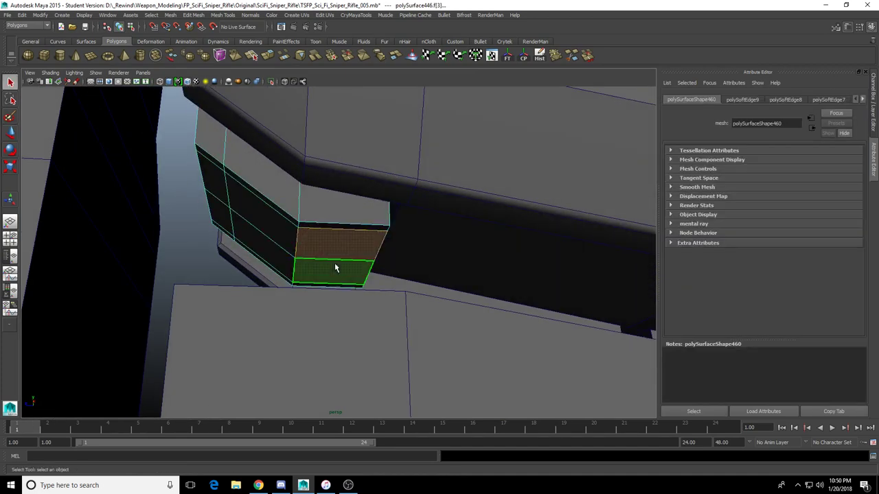
left_click_drag(334, 256, 309, 237, "alt")
left_click(268, 61)
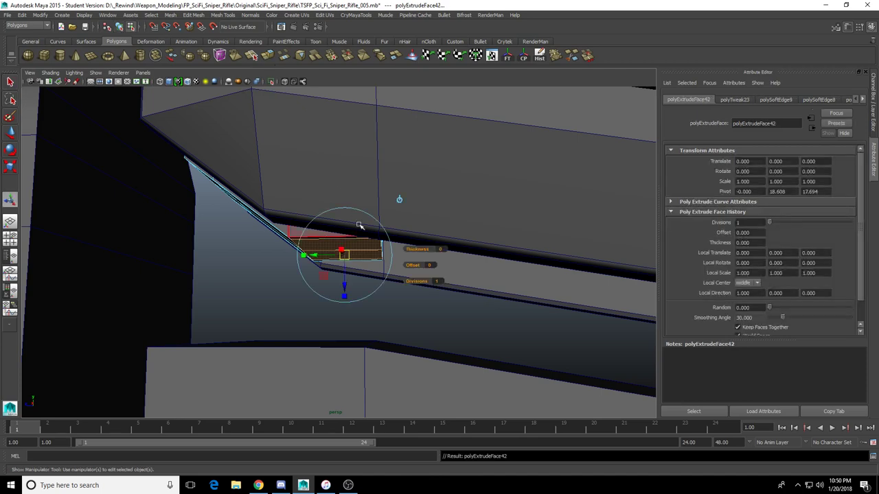
left_click_drag(357, 220, 332, 236, "alt")
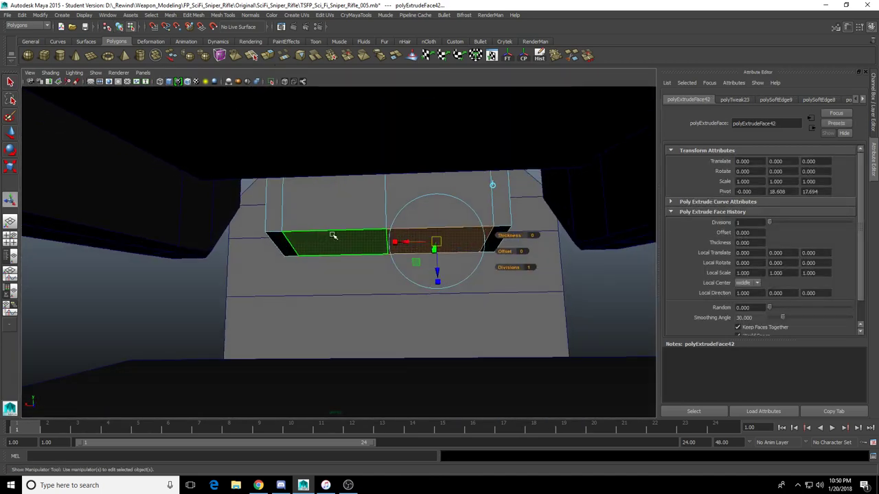
left_click_drag(390, 242, 399, 243)
Extrude the inset faces straight down in two stacked segments beneath the insert
left_click_drag(398, 243, 340, 290, "alt")
left_click_drag(340, 291, 338, 337, "alt")
key("g")
left_click_drag(338, 336, 343, 358, "alt")
mouse_move(343, 358)
left_mouse_down("alt")
mouse_move(333, 353)
mouse_move(345, 365)
left_mouse_up("alt")
Extrude the lower segment's rear faces about 3.037 rearward and 0.565 downward to form a long sloping bar
key("q")
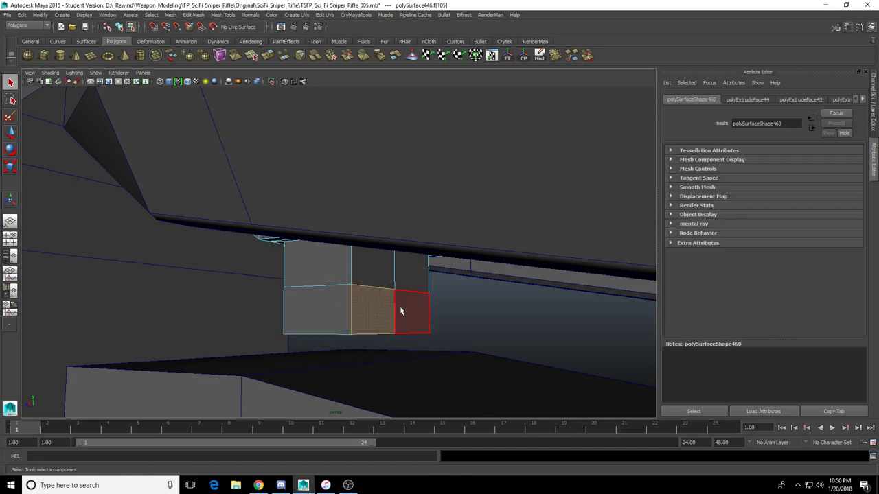
left_click(396, 305, "shift")
key("g")
left_click_drag(361, 318, 588, 305, "alt")
right_click_drag(589, 304, 497, 299, "alt")
middle_click_drag(496, 300, 398, 263, "alt")
left_click_drag(398, 250, 446, 256)
left_click_drag(446, 256, 432, 311, "alt")
Fine-tune the bar end's downward offset to about 0.519 in the side view so it parallels the rifle's underside
key("space")
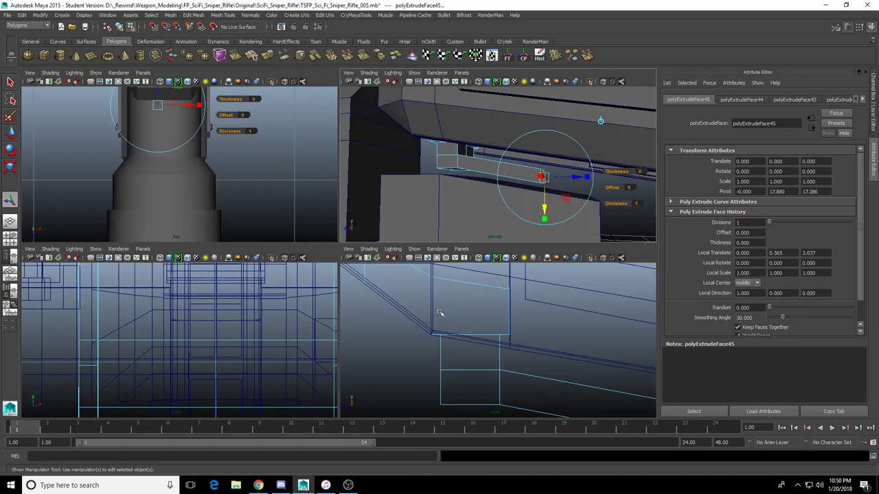
key("space")
key("f")
right_click_drag(295, 291, 369, 294, "alt")
middle_click_drag(368, 294, 429, 305, "alt")
right_click_drag(316, 292, 433, 317, "alt")
middle_click_drag(433, 317, 484, 322, "alt")
left_click_drag(511, 311, 519, 303)
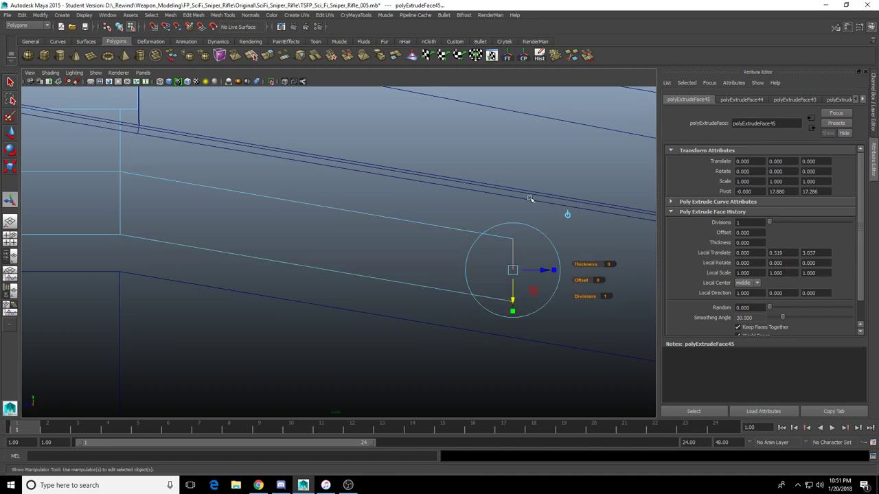
Try lengthening the bar rearward to an offset of about 3.128
key("space")
key("space")
key("f")
left_click_drag(367, 244, 353, 255, "alt")
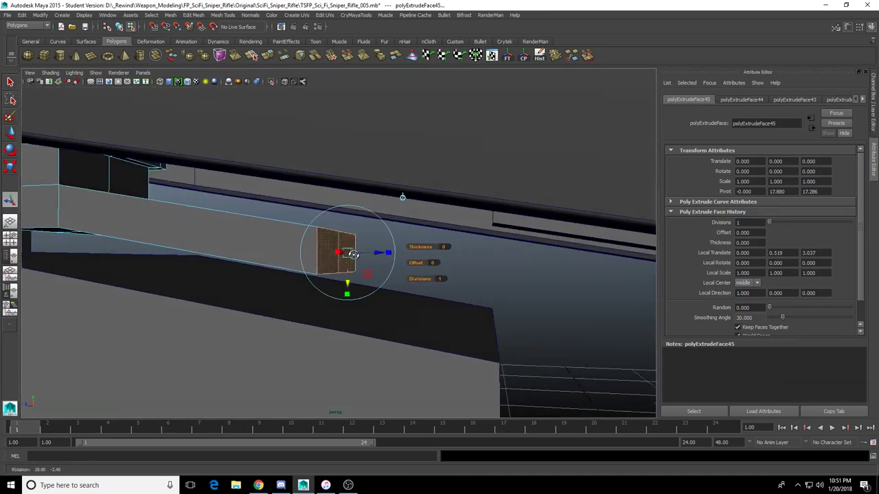
right_click(281, 245)
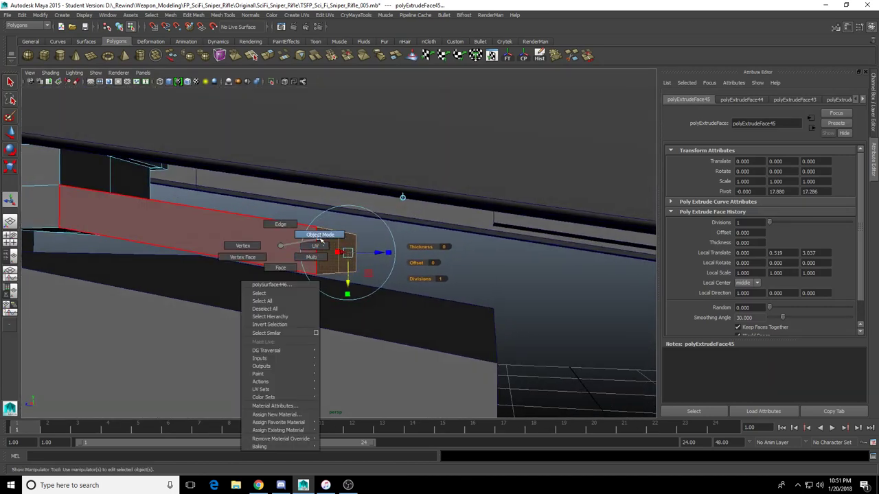
left_click(309, 257)
left_click_drag(371, 258, 420, 264, "alt")
key("ctrl+z")
left_click_drag(367, 253, 382, 254)
key("space")
key("space")
middle_click_drag(474, 317, 439, 307, "alt")
left_click_drag(525, 262, 536, 265)
right_click_drag(534, 271, 473, 273, "alt")
key("5")
right_click_drag(384, 255, 466, 256, "alt")
left_click_drag(502, 252, 488, 252)
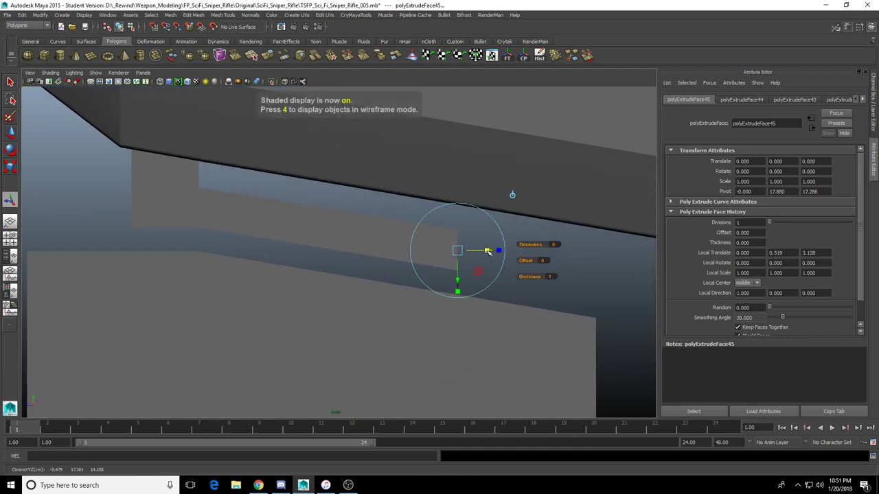
key("ctrl+z")
key("ctrl+z")
key("ctrl+z")
Wedge the bar's rear end faces about their bottom edge with a wedge angle of 90 degrees
key("space")
key("space")
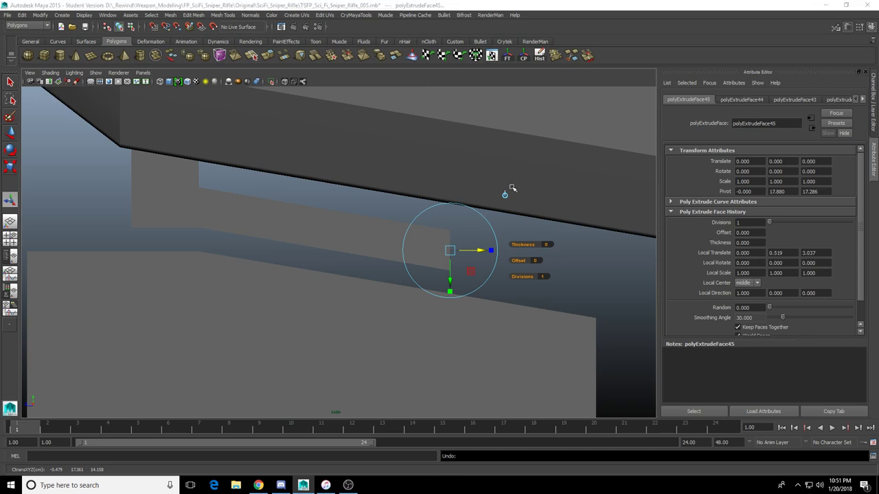
left_click_drag(497, 199, 357, 223, "alt")
right_click(281, 242)
right_click_drag(282, 244, 291, 250)
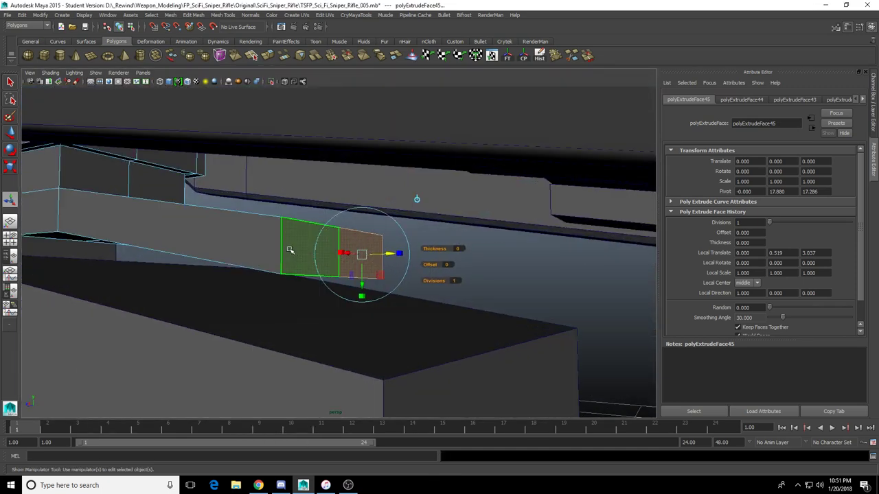
left_click(293, 250)
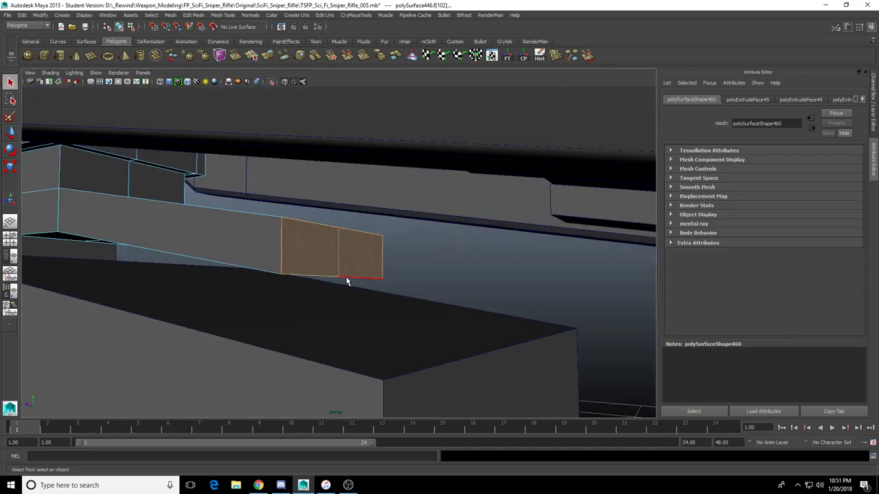
left_click_drag(310, 270, 295, 249, "alt")
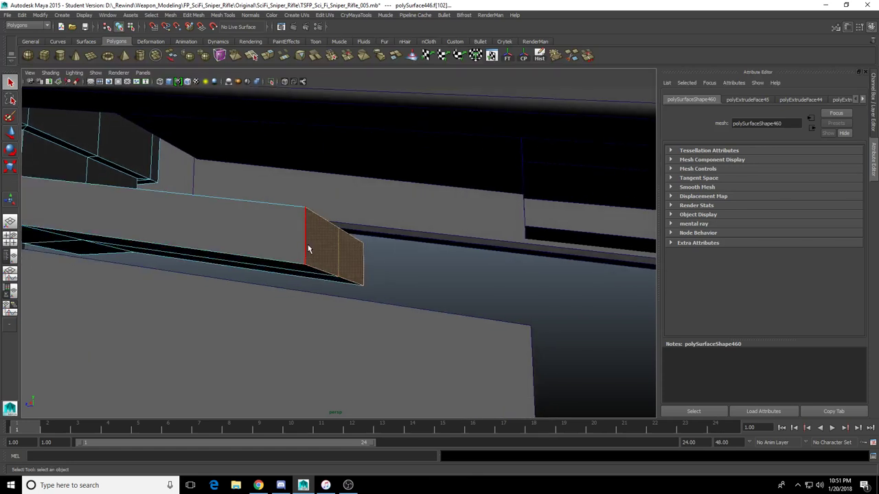
right_click_drag(316, 248, 290, 259, "shift")
left_click_drag(387, 252, 439, 257, "alt")
left_click(746, 100)
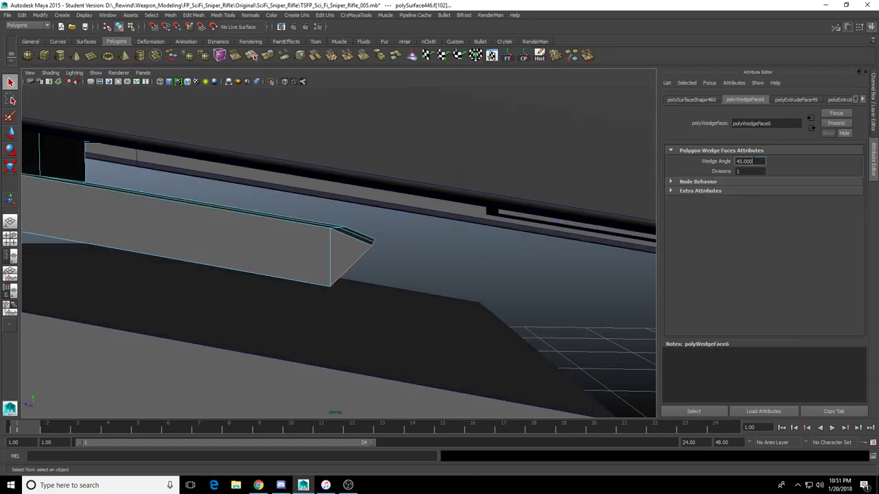
key("Return")
left_click_drag(373, 308, 326, 269, "alt")
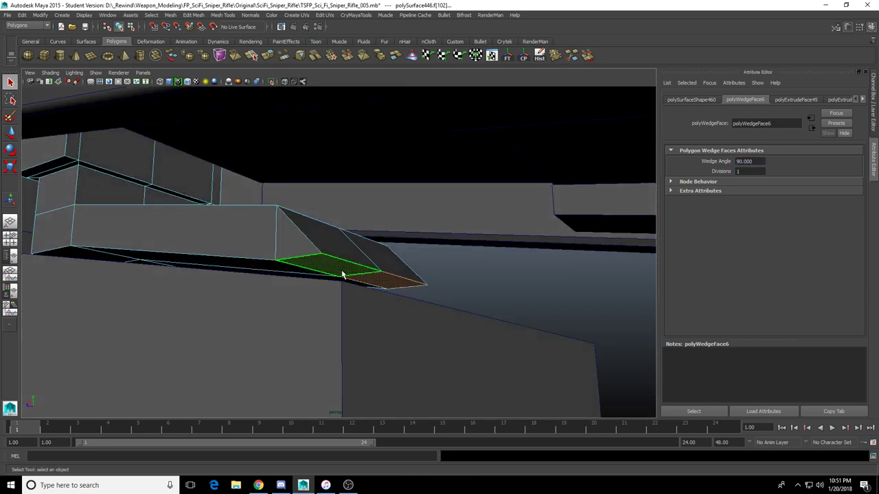
Extrude the wedge's bottom faces down about 0.482 as a rear foot, return to object mode and deselect the part
left_click(268, 57)
left_click_drag(341, 218, 369, 248, "alt")
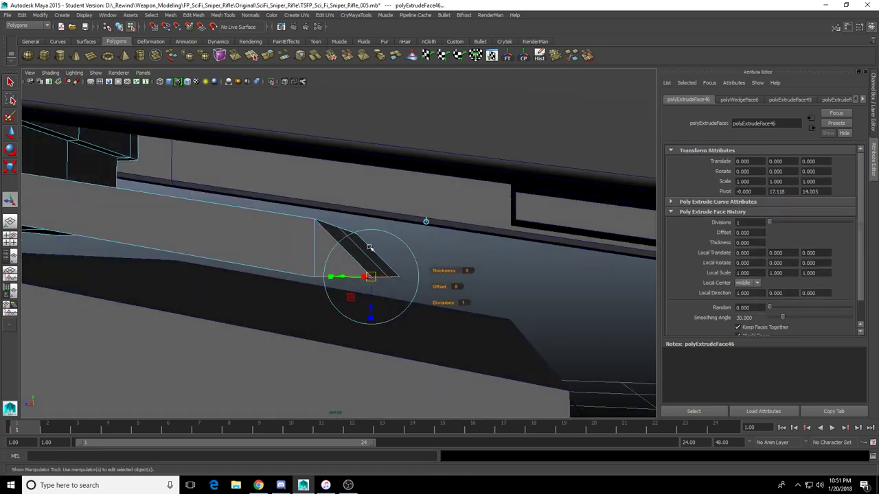
left_click_drag(370, 304, 371, 353)
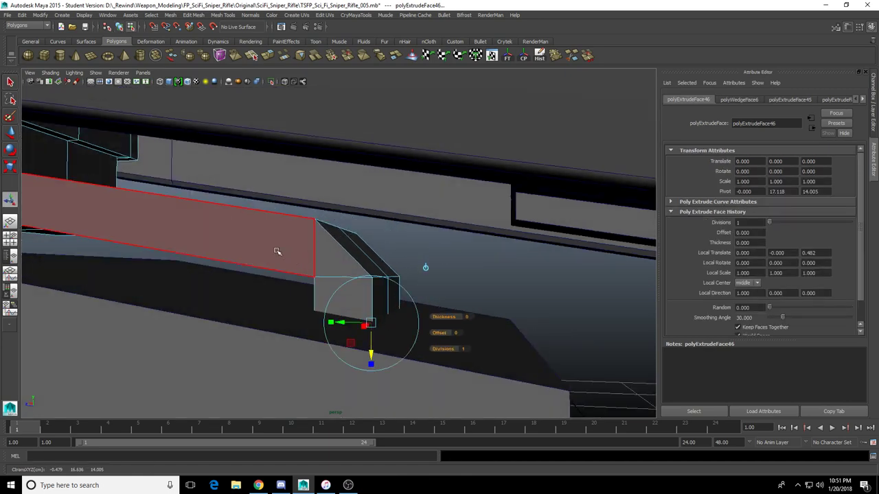
right_click_drag(276, 249, 332, 216)
scroll(265, 245, "down", 3)
scroll(265, 245, "down", 4)
left_click_drag(265, 245, 273, 336, "alt")
left_click(325, 348)
scroll(325, 348, "down", 3)
left_click_drag(325, 348, 355, 300, "alt")
Select the front bottom edges of the bar's front block and raise them to slope its underside
scroll(346, 321, "up", 8)
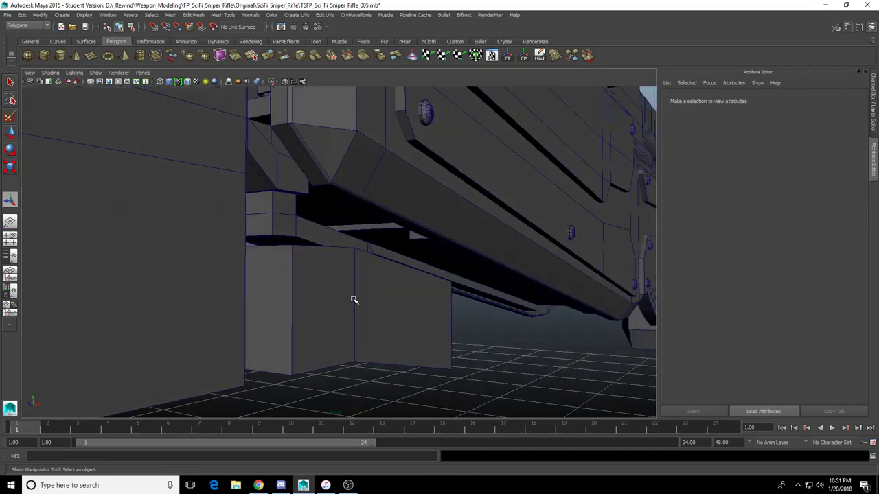
middle_click_drag(355, 300, 380, 339, "alt")
scroll(379, 339, "up", 5)
left_click_drag(379, 339, 288, 316, "alt")
left_click(297, 290)
scroll(282, 320, "up", 2)
right_click_drag(288, 316, 287, 293)
left_click_drag(287, 293, 267, 287, "alt")
left_click(265, 298)
left_click(214, 307, "shift")
key("w")
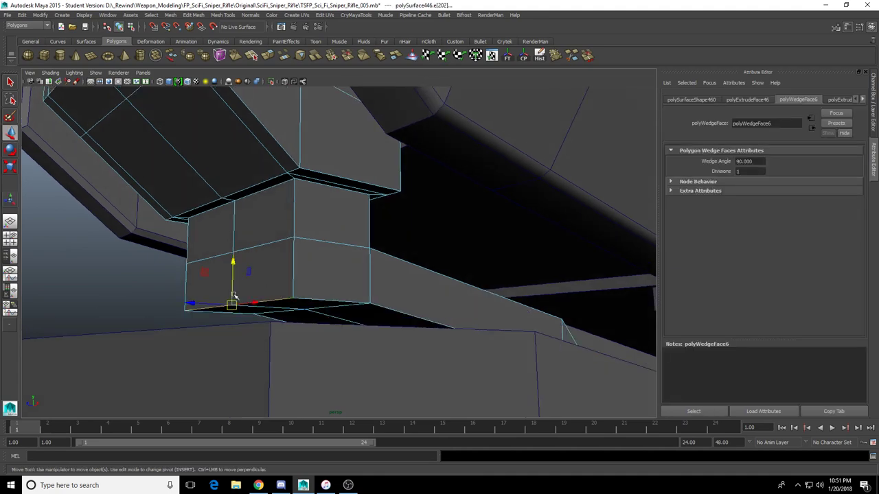
left_click_drag(234, 263, 276, 249)
Extrude the block's sloped front underside faces in place and scale them inward, to about 0.306 along local X
scroll(278, 251, "up", 5)
scroll(212, 260, "down", 4)
left_click_drag(207, 267, 350, 329)
key("q")
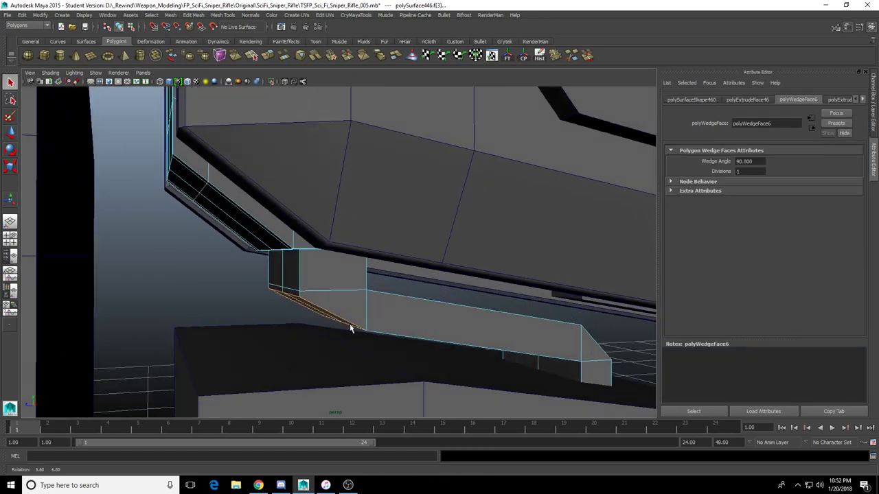
left_click(269, 58)
left_click_drag(282, 230, 348, 245, "alt")
left_click_drag(369, 286, 355, 288)
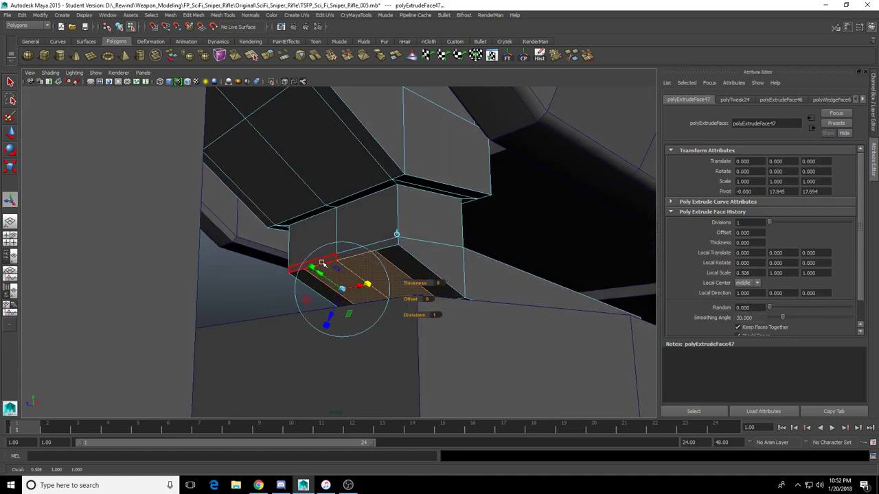
left_click_drag(322, 263, 359, 282)
left_click_drag(385, 323, 347, 326)
Extrude the narrowed faces outward about 0.757 as a front leg reaching the block below, and return to object mode
key("ctrl+e")
left_click_drag(260, 333, 230, 385)
left_click_drag(230, 385, 236, 355, "alt")
scroll(369, 281, "down", 2)
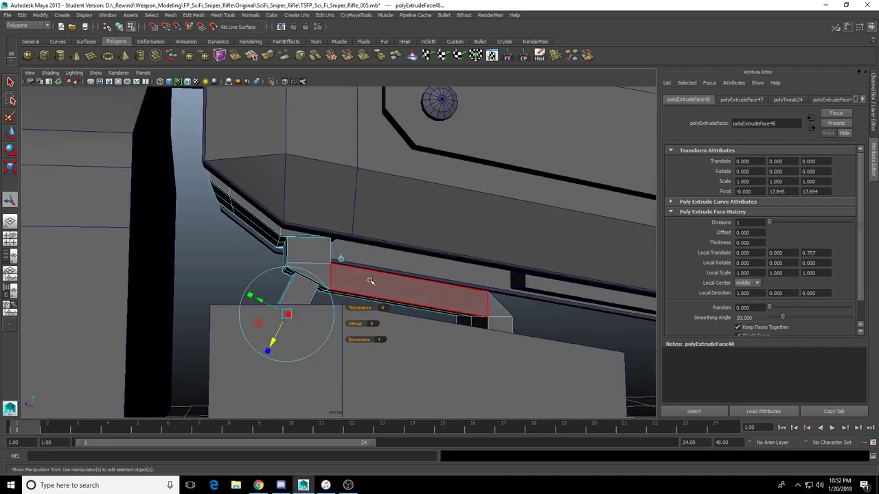
scroll(370, 280, "down", 2)
key("F8")
Examine the connecting bracket from several angles and its proportions against the whole rifle
left_click_drag(371, 279, 372, 288, "alt")
left_click(426, 318)
left_click_drag(430, 353, 453, 340, "alt")
scroll(366, 319, "up", 1)
scroll(334, 301, "up", 1)
scroll(334, 301, "up", 2)
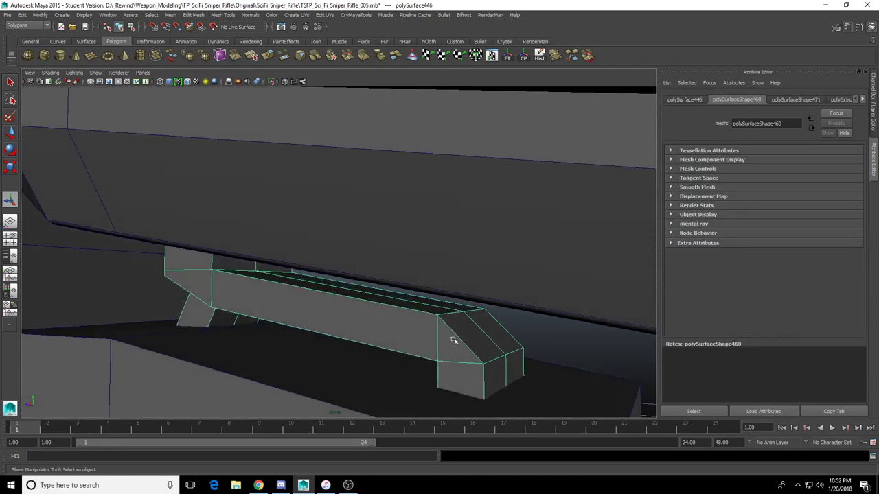
scroll(451, 322, "down", 3)
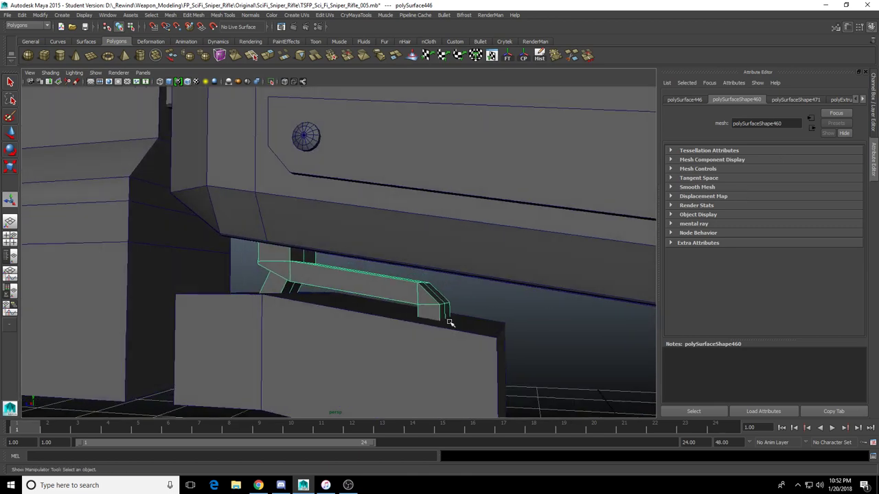
left_click_drag(389, 304, 430, 313, "alt")
scroll(428, 315, "down", 3)
left_click(350, 351)
scroll(343, 348, "down", 3)
left_click_drag(336, 344, 324, 331, "alt")
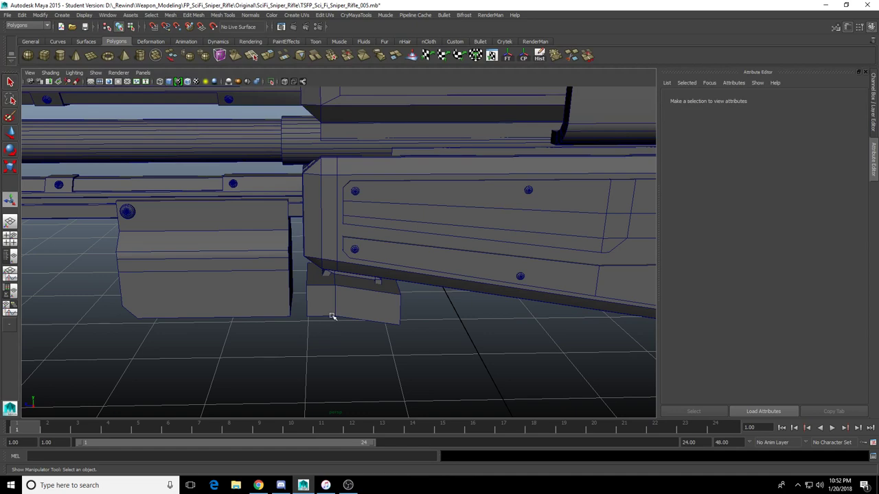
scroll(342, 302, "down", 5)
left_click_drag(347, 282, 360, 286, "alt")
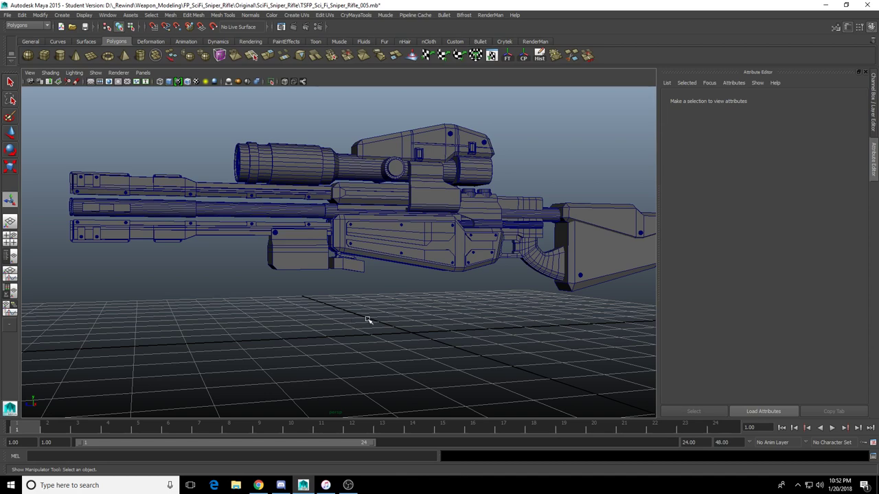
Examine the front body and the block beneath it from several angles, including the gap between them and the block's front end face
scroll(369, 320, "up", 8)
left_click(297, 290)
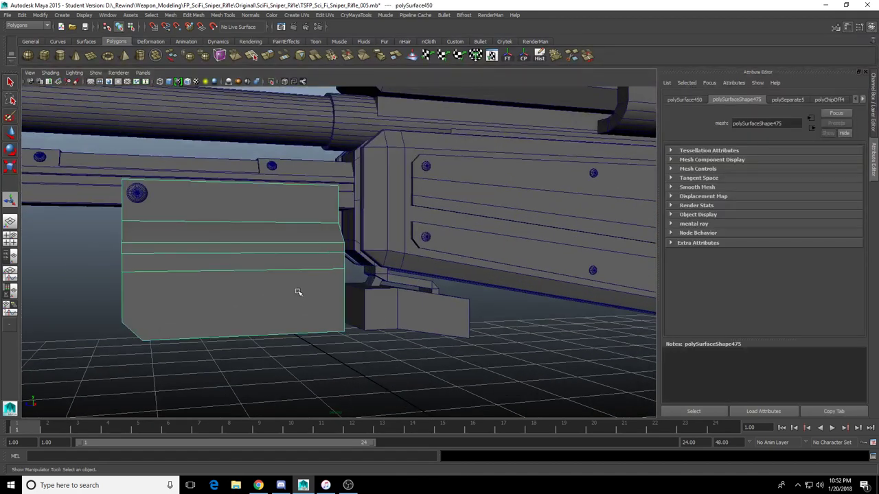
left_click_drag(286, 288, 272, 295, "alt")
scroll(222, 284, "up", 5)
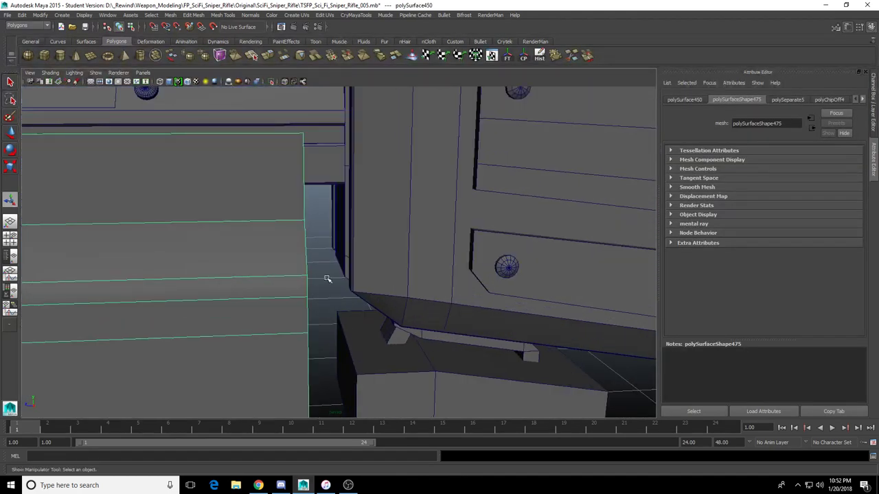
middle_click_drag(327, 278, 404, 289, "alt")
left_click(266, 282)
scroll(322, 303, "down", 5)
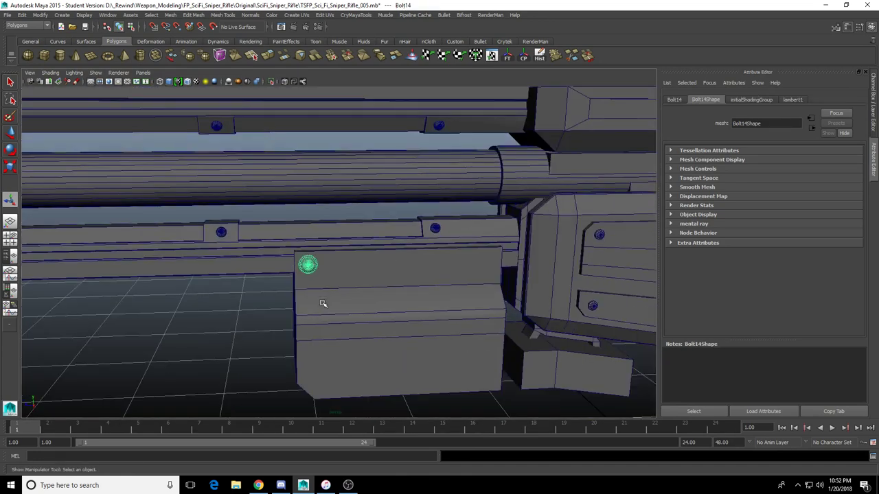
middle_click_drag(323, 304, 281, 260, "alt")
scroll(343, 271, "up", 5)
left_click_drag(453, 311, 440, 273, "alt")
left_click(440, 273)
right_click_drag(439, 275, 436, 286)
left_click(426, 276)
scroll(422, 275, "down", 5)
left_click_drag(418, 274, 405, 251, "alt")
scroll(410, 260, "up", 4)
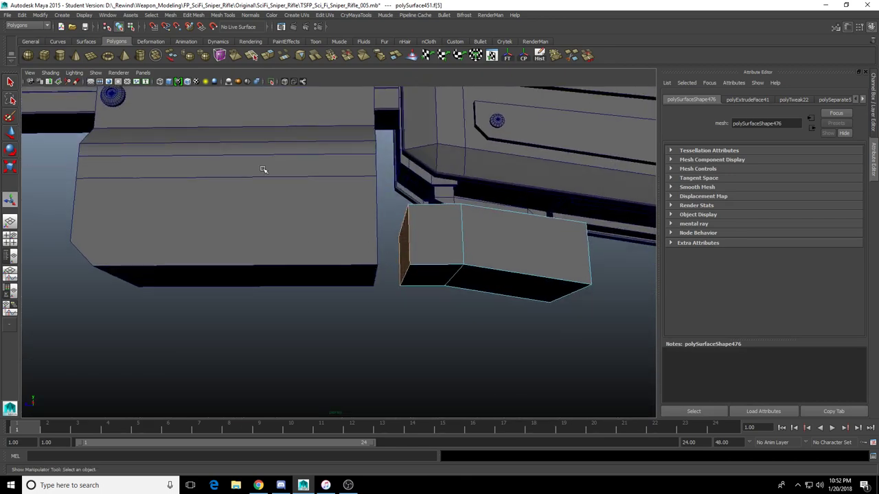
scroll(263, 169, "up", 3)
middle_click_drag(263, 169, 210, 177, "alt")
left_click_drag(210, 176, 201, 182, "alt")
scroll(248, 217, "down", 6)
left_click_drag(248, 217, 259, 245, "alt")
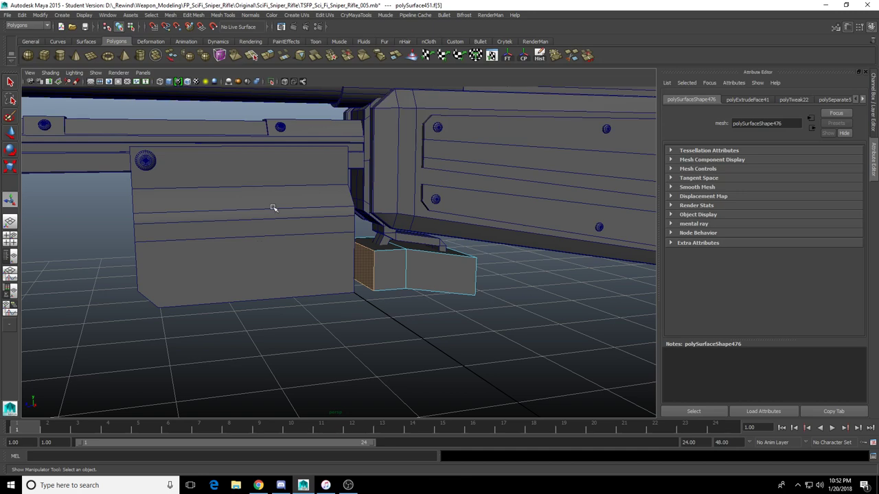
scroll(281, 210, "up", 3)
left_click_drag(324, 217, 291, 204, "alt")
Delete the front body's lower faces, including its leftover rear end faces, so that only the upper section with its short side band is kept
left_click(275, 250)
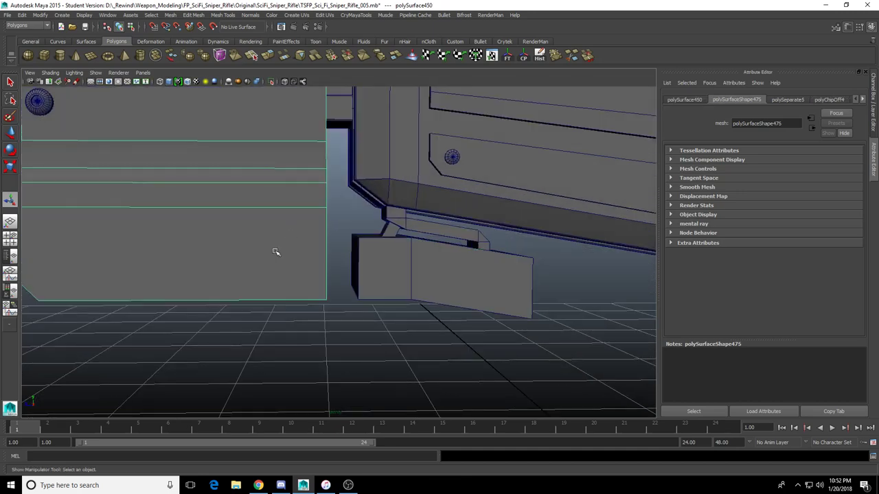
left_click_drag(357, 304, 343, 274, "alt")
right_click_drag(359, 251, 362, 263)
left_click_drag(337, 264, 304, 256, "alt")
key("w")
scroll(274, 254, "down", 4)
left_click(240, 251)
middle_click_drag(241, 252, 299, 267, "alt")
right_click_drag(307, 258, 308, 289)
left_click_drag(187, 239, 383, 338, "alt")
key("Delete")
left_click_drag(371, 260, 421, 309)
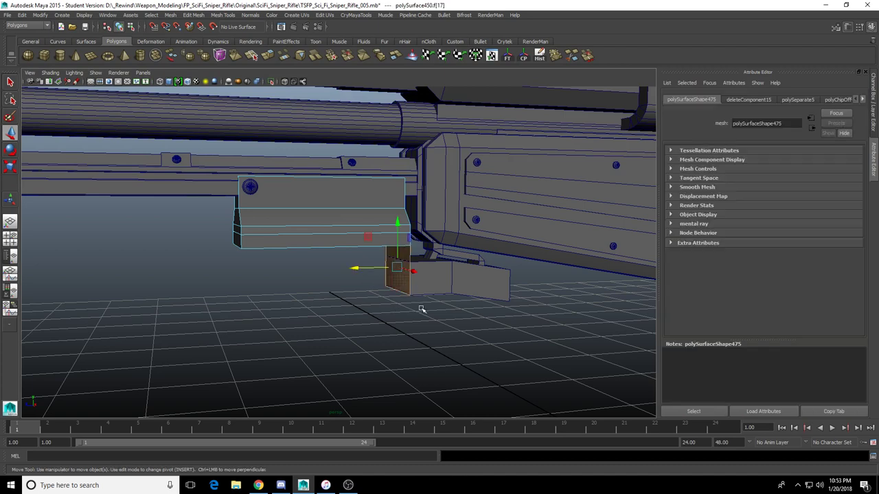
key("Delete")
Bridge the two long bottom edges of the shortened front body to close its open underside
scroll(434, 271, "up", 4)
left_click_drag(433, 268, 404, 253, "alt")
left_click(371, 202)
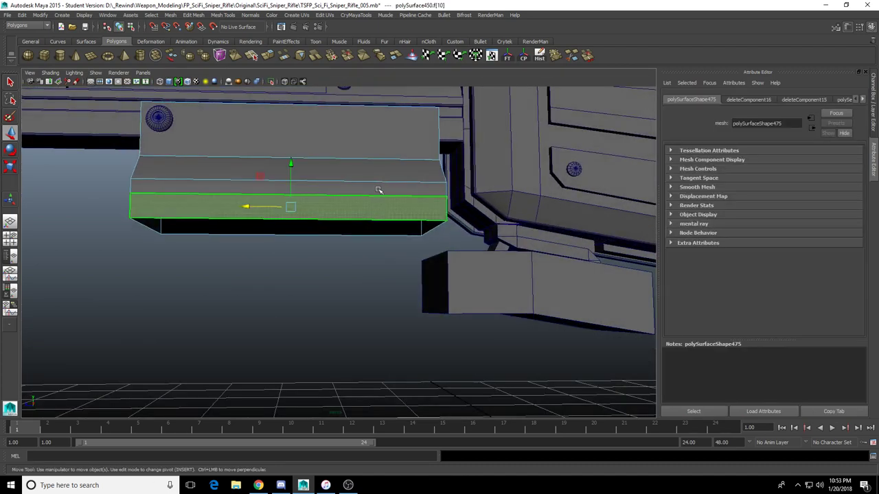
left_click(352, 243)
left_click_drag(352, 243, 344, 252, "alt")
left_click_drag(341, 253, 358, 219)
key("q")
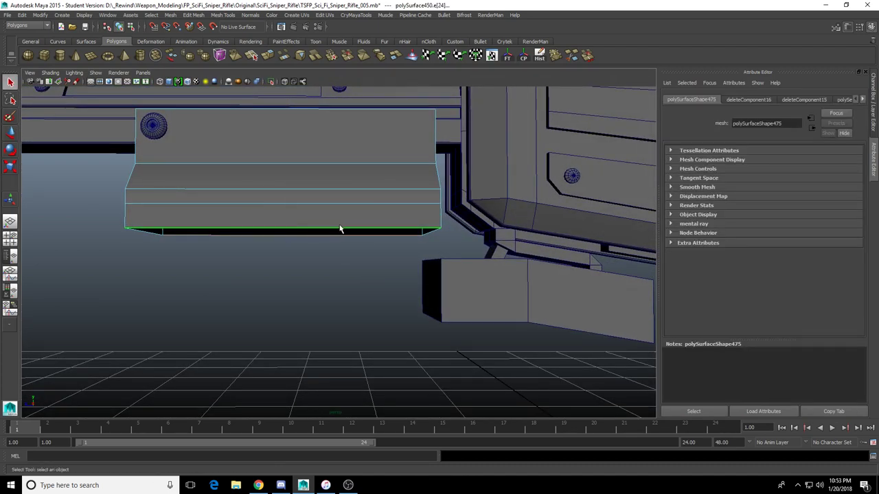
right_click_drag(344, 230, 344, 315, "shift")
Extrude the lower block's front end face forward about 12.09 so it runs beneath the whole front body, and return to object mode
left_click_drag(364, 304, 424, 282, "alt")
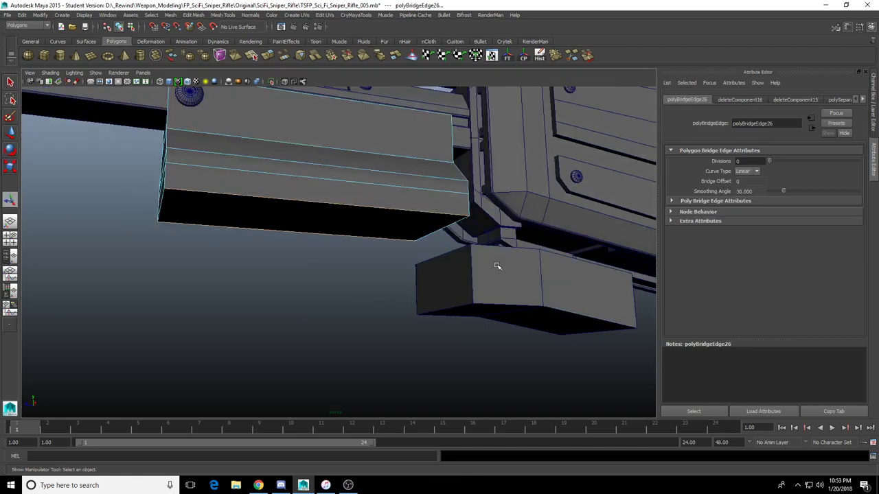
left_click(481, 271)
right_click_drag(474, 274, 468, 307)
left_click(441, 284)
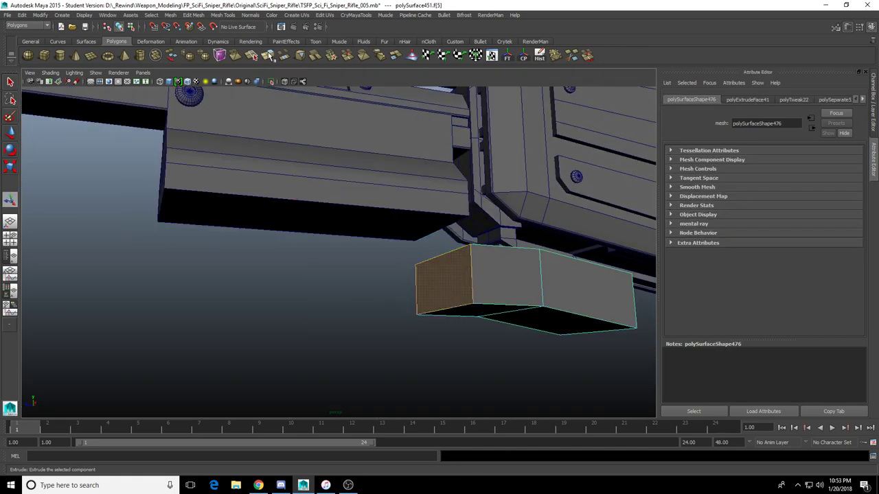
left_click(269, 56)
left_click_drag(362, 193, 201, 306, "alt")
middle_click_drag(200, 311, 264, 309, "alt")
left_click_drag(272, 292, 189, 293)
middle_click_drag(352, 288, 394, 300, "alt")
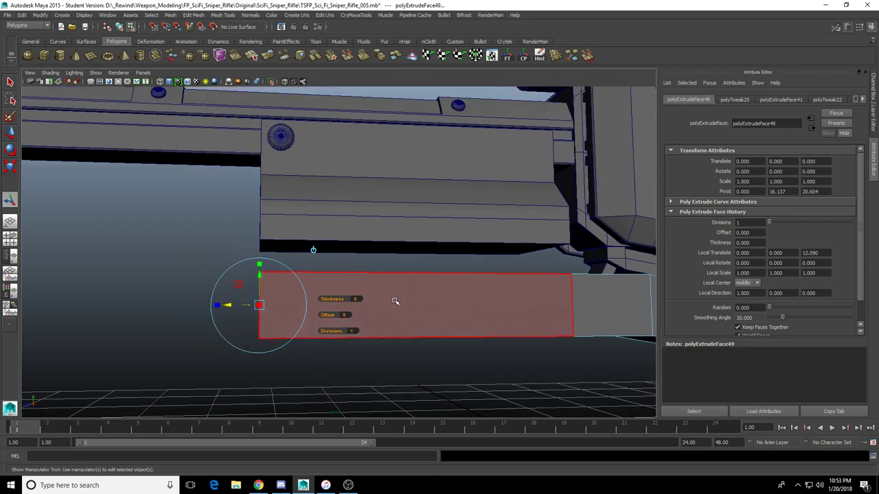
right_click_drag(456, 264, 408, 281, "alt")
key("F8")
Examine the extended lower block and its spacing from the front body from several angles
mouse_move(408, 281)
left_mouse_down("alt")
mouse_move(435, 291)
mouse_move(403, 297)
left_mouse_up("alt")
left_click(427, 249)
left_click(455, 294)
middle_click_drag(457, 293, 392, 292, "alt")
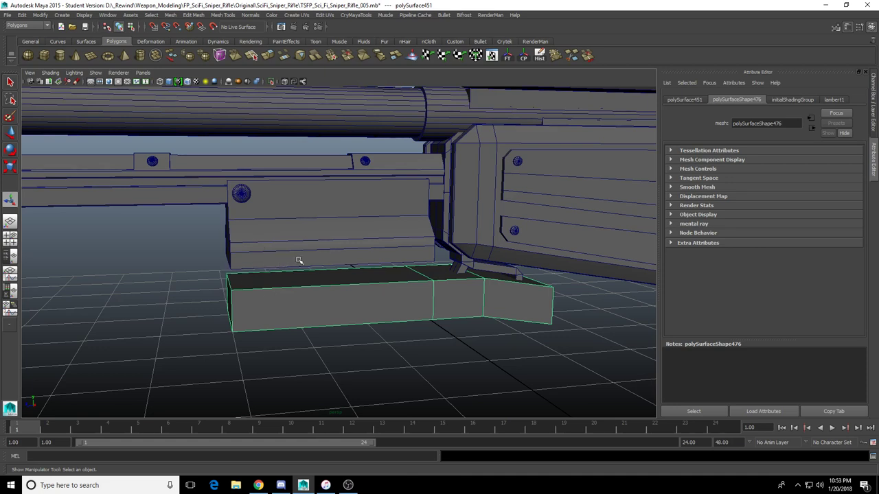
right_click_drag(299, 260, 332, 269, "alt")
middle_click_drag(332, 269, 289, 269, "alt")
mouse_move(289, 270)
left_mouse_down("alt")
mouse_move(260, 270)
mouse_move(256, 255)
mouse_move(347, 268)
mouse_move(283, 263)
left_mouse_up("alt")
right_click_drag(373, 271, 382, 277, "alt")
middle_click_drag(381, 278, 391, 292, "alt")
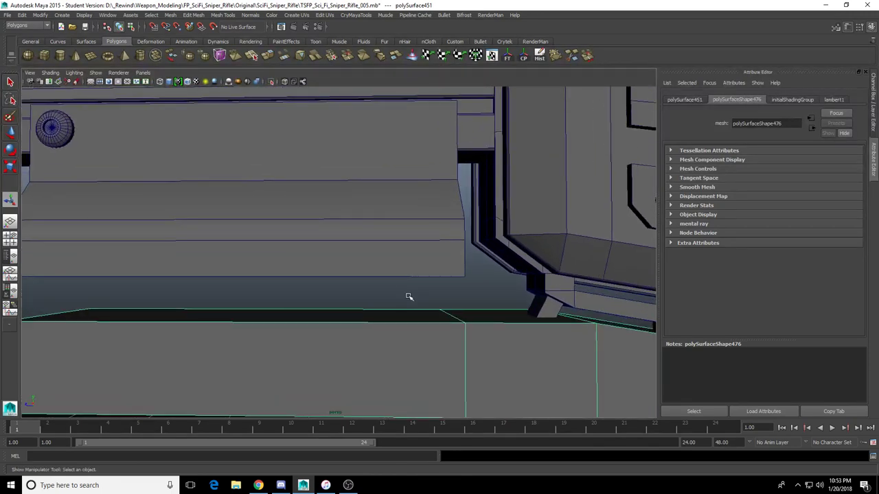
right_click_drag(447, 306, 458, 308, "alt")
middle_click_drag(459, 307, 414, 289, "alt")
left_click_drag(414, 289, 434, 289, "alt")
scroll(324, 309, "down", 5)
middle_click_drag(330, 306, 414, 298, "alt")
left_click_drag(414, 298, 376, 305, "alt")
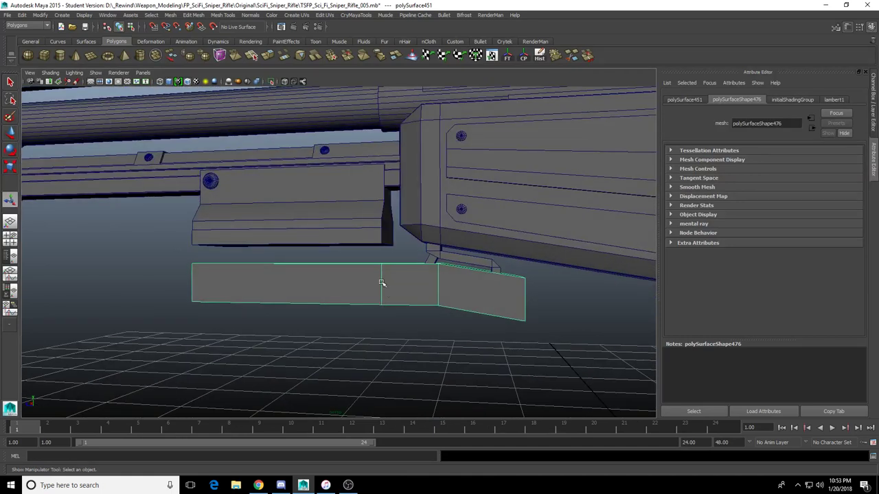
left_click_drag(311, 272, 328, 293, "alt")
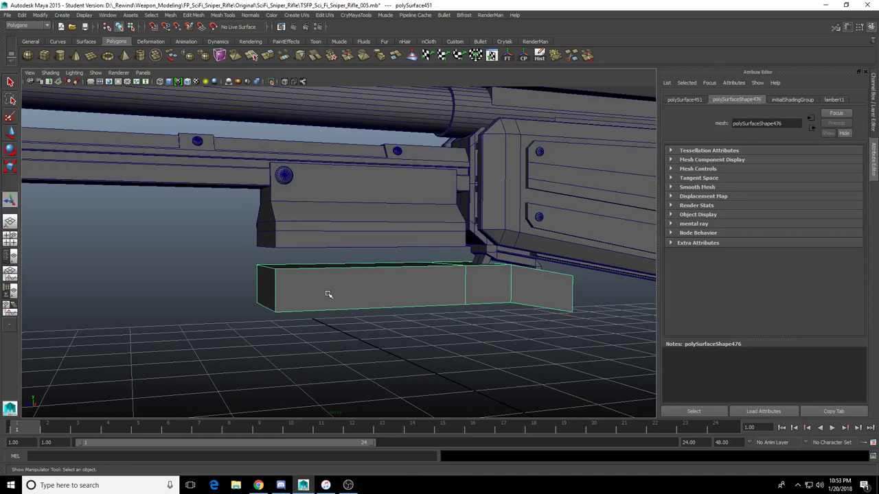
Bevel the lower block's long outer edges together with the edges of its end faces, and return to object mode
right_click_drag(316, 295, 317, 267)
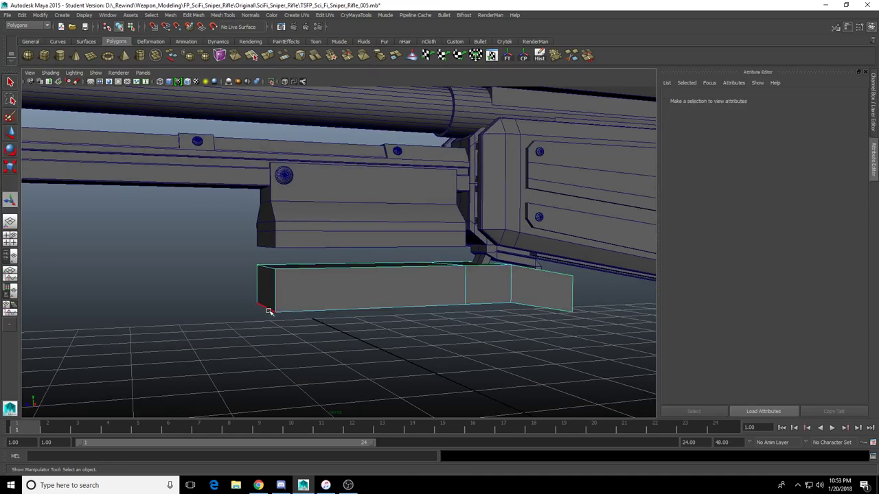
left_click_drag(336, 290, 433, 255, "alt")
left_click(337, 305)
left_click(173, 297, "shift")
left_click(162, 294, "shift")
middle_click_drag(166, 295, 335, 292, "alt")
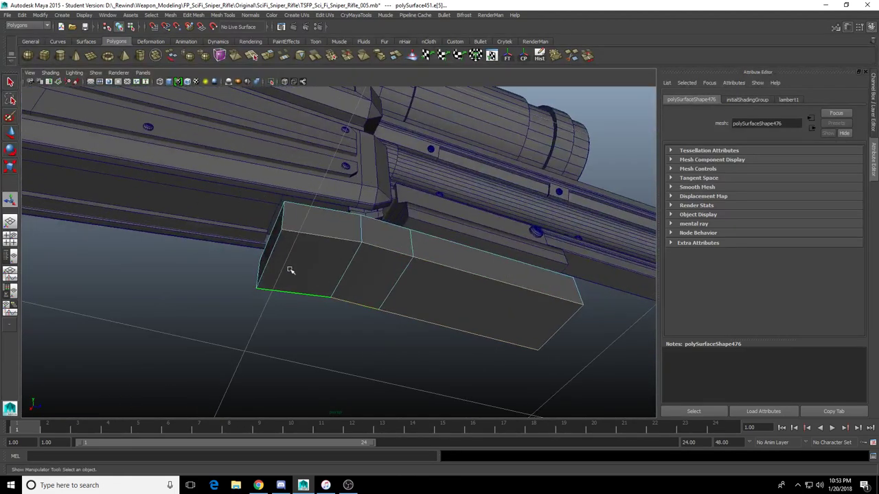
left_click_drag(274, 256, 406, 294, "alt")
left_click(306, 271, "shift")
left_click_drag(353, 272, 317, 288, "alt")
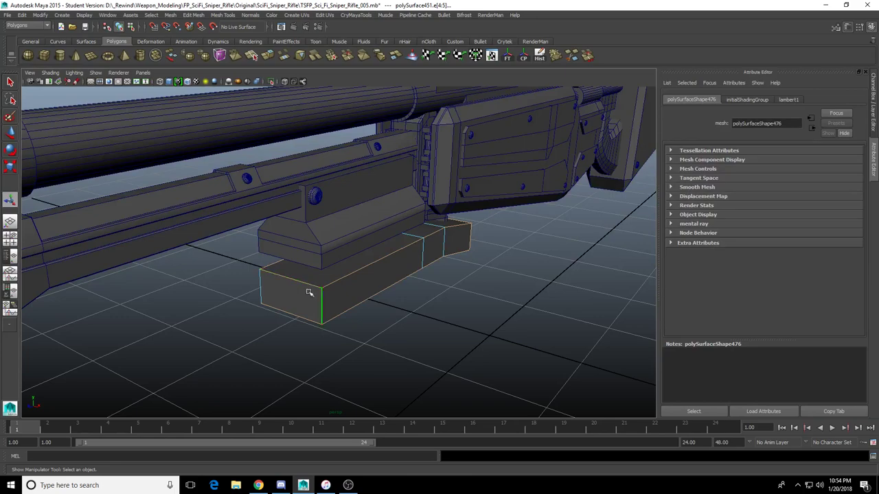
left_click(262, 287, "shift")
scroll(280, 310, "down", 8)
key("q")
left_click_drag(368, 310, 332, 297, "alt")
scroll(336, 294, "up", 10)
left_click_drag(386, 289, 328, 287, "alt")
right_click_drag(329, 278, 344, 281, "shift")
right_click_drag(332, 275, 371, 246)
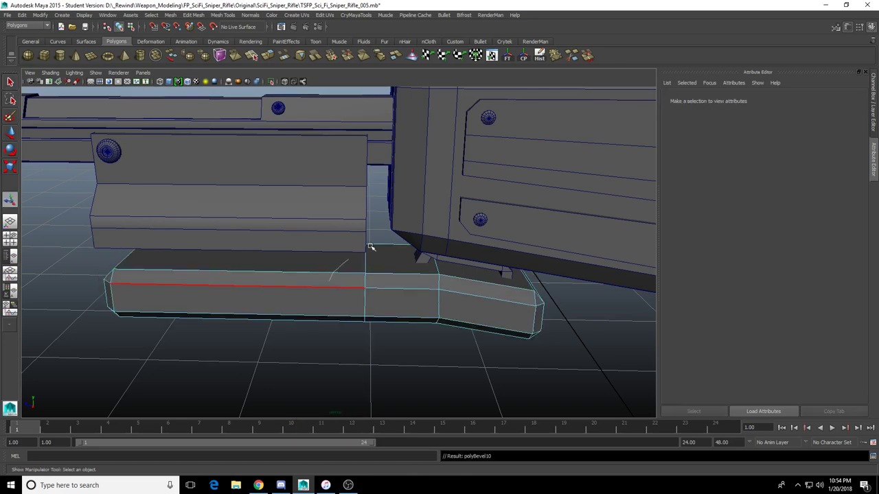
left_click_drag(354, 292, 377, 269, "alt")
Adjust the Fraction of the lower block's bevel and deselect the block
left_click_drag(374, 283, 355, 269, "alt")
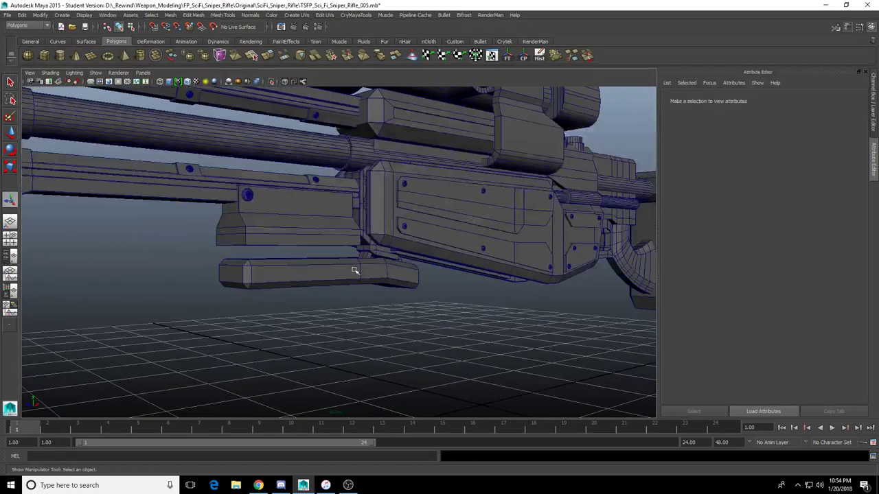
left_click(355, 269)
left_click(839, 100)
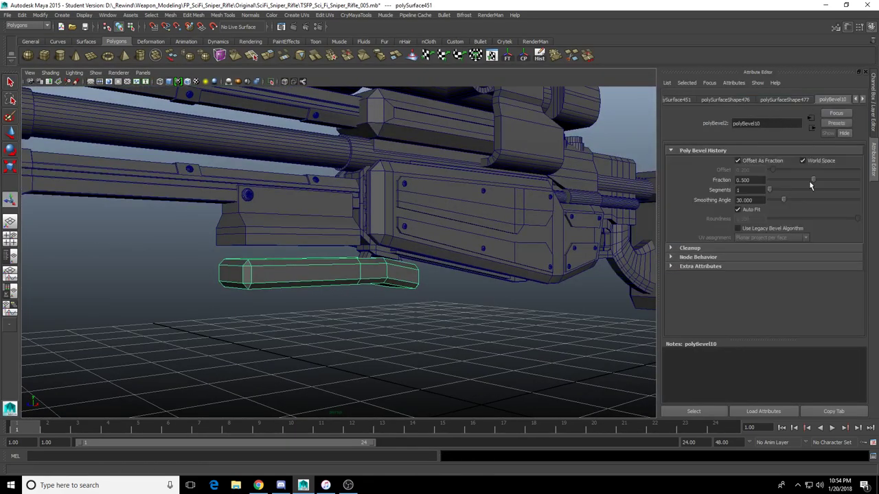
mouse_move(813, 181)
left_mouse_down()
mouse_move(801, 180)
mouse_move(812, 185)
left_mouse_up()
left_click_drag(551, 218, 494, 221, "alt")
left_click(329, 335)
Examine the bevelled lower block against the front body and the surrounding rifle parts
left_click_drag(328, 336, 397, 338, "alt")
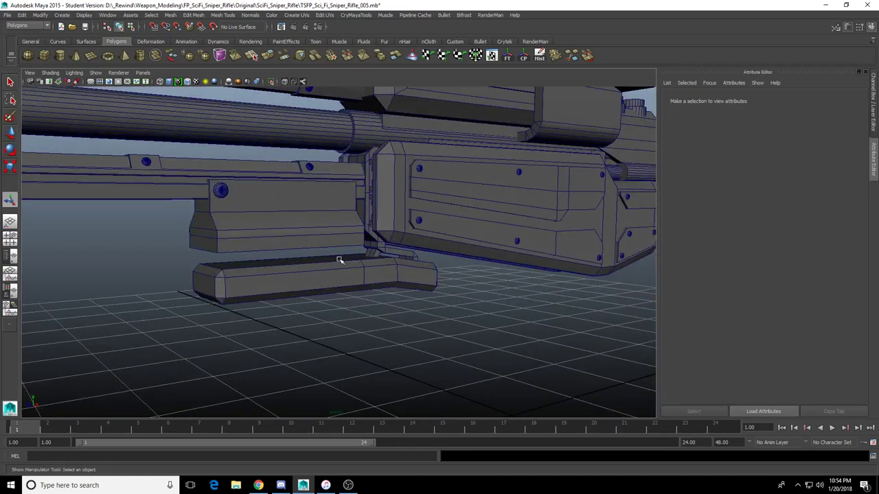
scroll(341, 260, "up", 3)
left_click_drag(243, 268, 234, 250, "alt")
middle_click_drag(198, 244, 261, 292, "alt")
left_click_drag(261, 292, 267, 309, "alt")
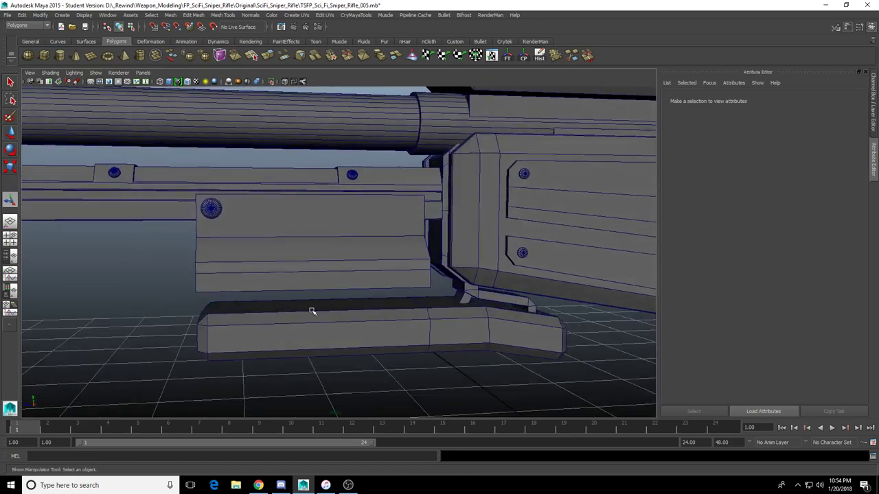
left_click_drag(396, 334, 386, 321, "alt")
scroll(386, 328, "up", 3)
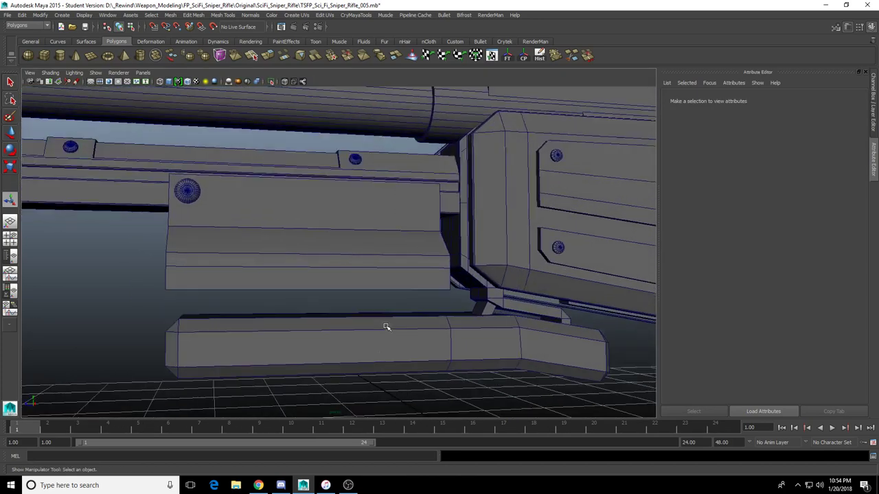
middle_click_drag(387, 328, 376, 278, "alt")
left_click_drag(399, 292, 397, 302, "alt")
Select all the front body's lower vertices in the front view and scale them inward along X to narrow its flared base
left_click(336, 225)
left_click_drag(335, 225, 363, 220, "alt")
right_click_drag(363, 220, 345, 257)
left_click_drag(332, 254, 348, 249, "alt")
left_click(351, 233)
left_click_drag(309, 275, 398, 280, "alt")
scroll(349, 273, "down", 3)
right_click_drag(443, 234, 373, 230)
key("space")
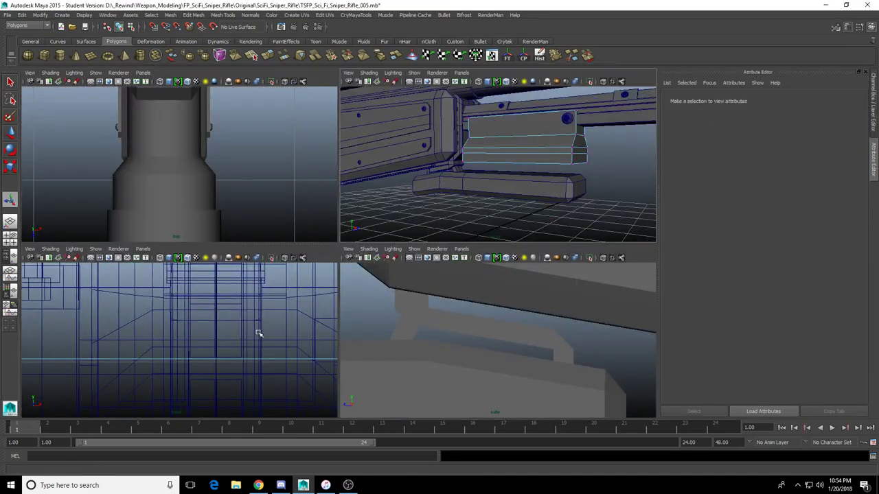
key("space")
scroll(266, 323, "down", 10)
scroll(271, 319, "up", 3)
left_click_drag(212, 235, 520, 357)
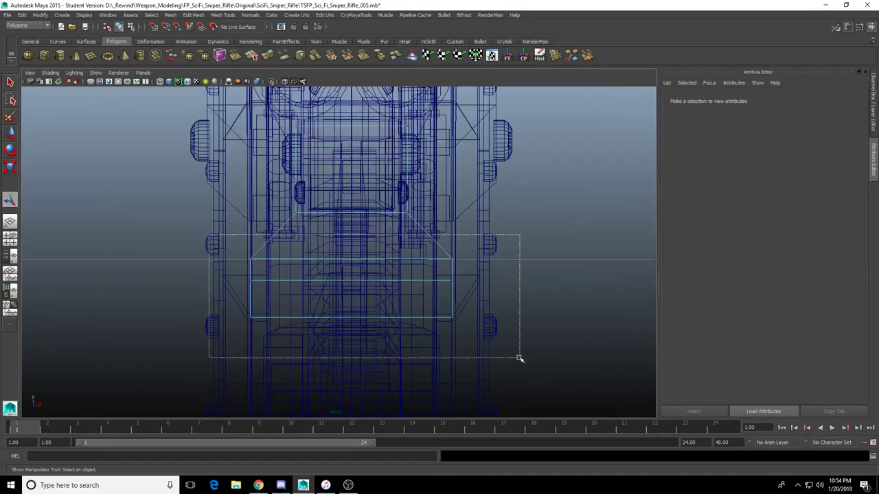
key("r")
scroll(328, 307, "up", 2)
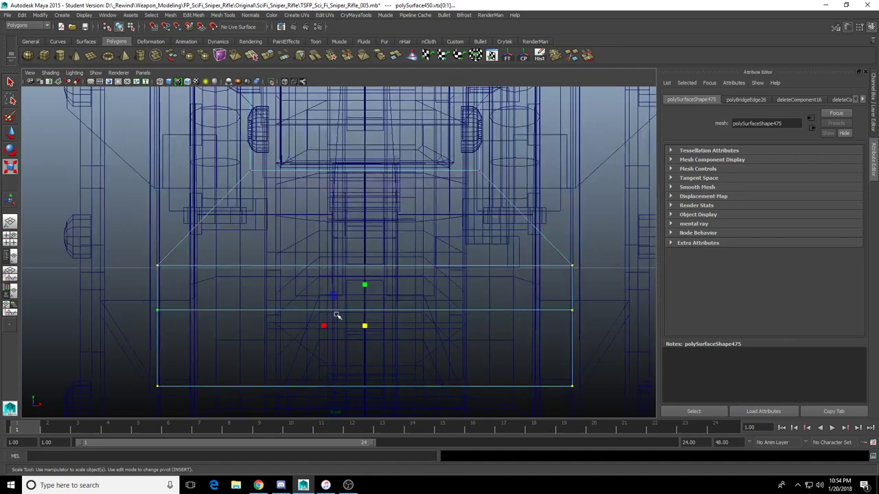
scroll(336, 315, "up", 2)
middle_click_drag(341, 320, 346, 286, "alt")
left_click_drag(335, 316, 343, 317)
Try scaling the front body's lower vertices to about 0.803 along X, and undo that scaling
key("space")
key("space")
left_click_drag(446, 201, 376, 228, "alt")
scroll(357, 230, "up", 3)
left_click_drag(289, 220, 302, 226)
key("ctrl+z")
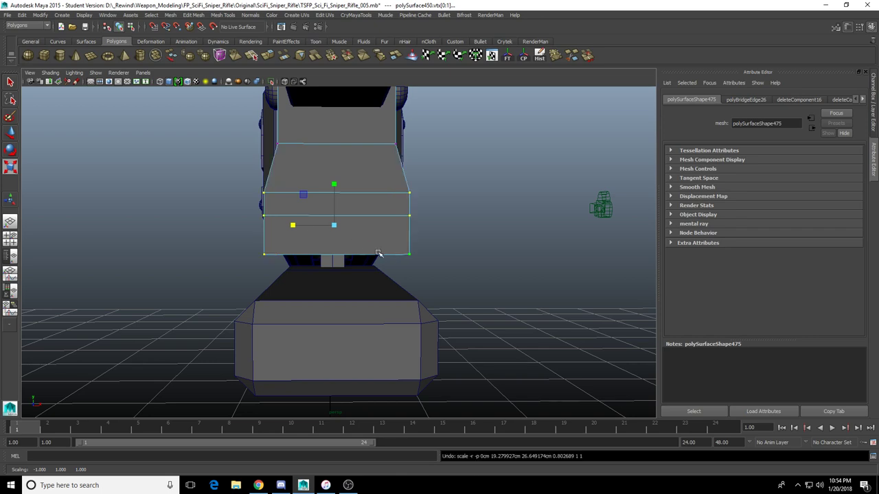
left_click_drag(379, 253, 332, 251, "alt")
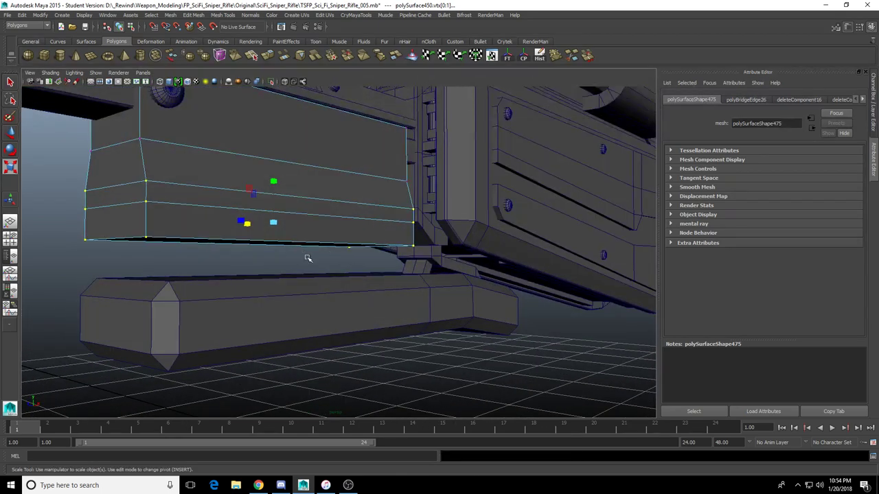
With grid snapping on, move the front body's lower vertices on one side to X 10 and those opposite to the mirrored grid line
key("space")
key("space")
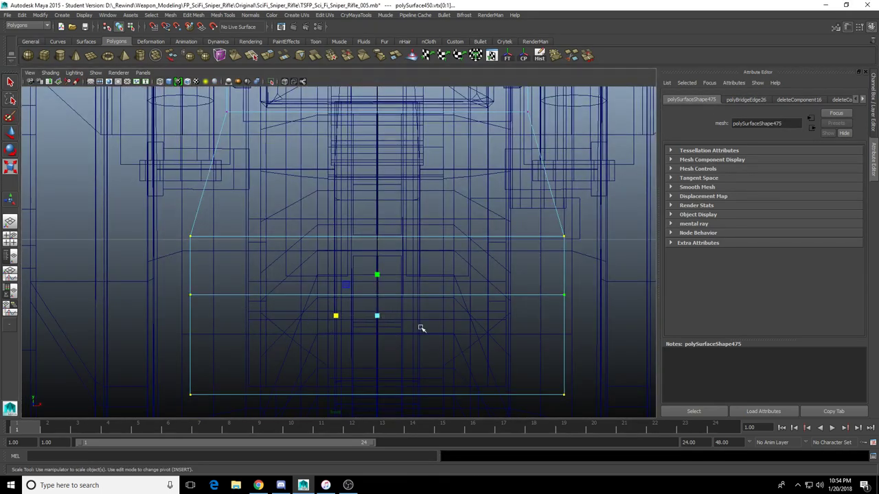
middle_click_drag(421, 329, 375, 289, "alt")
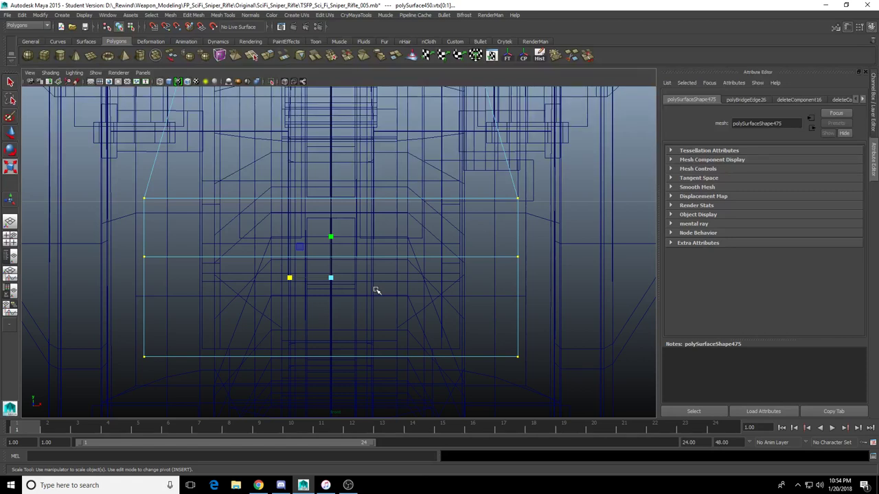
left_click_drag(495, 178, 547, 346)
left_click(154, 28)
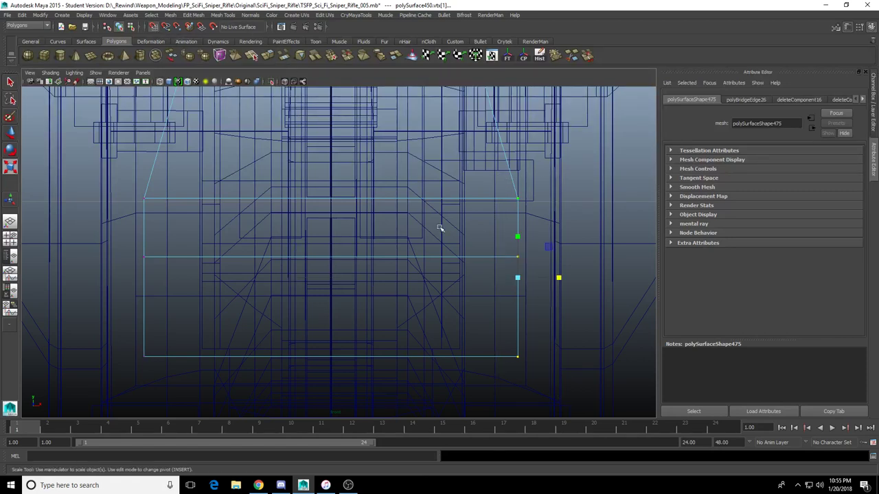
scroll(436, 236, "down", 5)
key("w")
left_click_drag(424, 258, 525, 259)
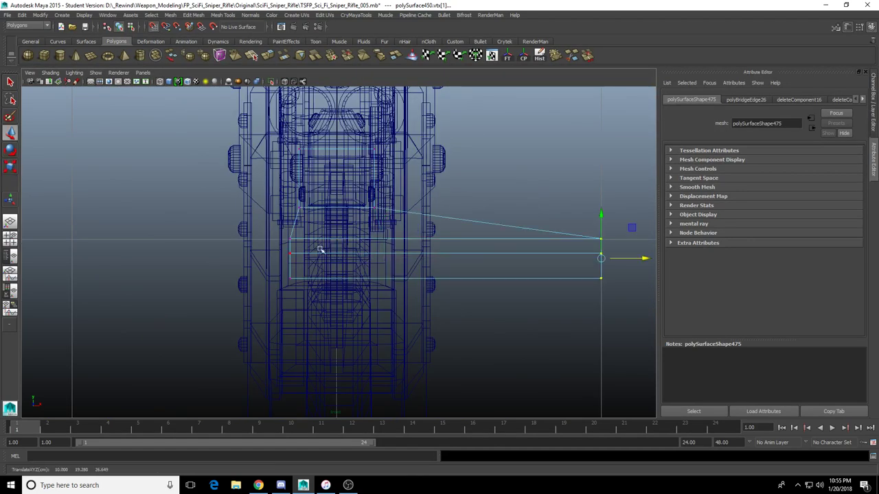
left_click_drag(270, 232, 82, 267)
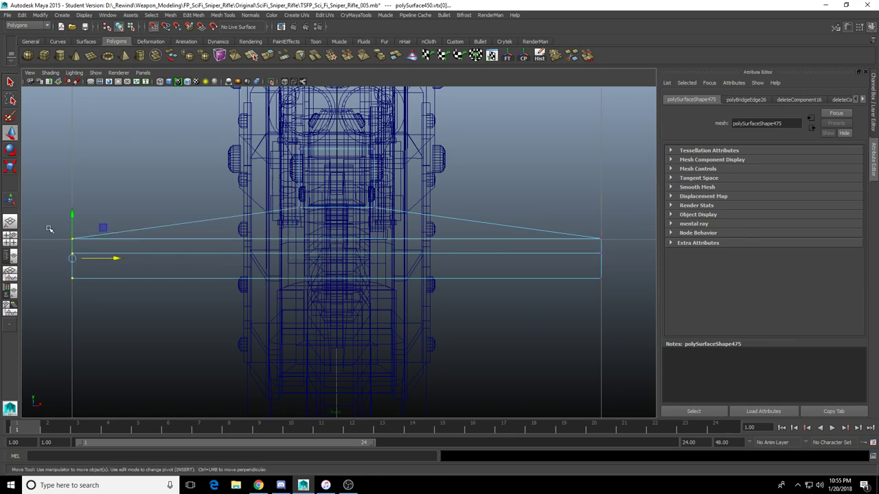
Select all the front body's lower vertices in the front view and scale them strongly inward along X to remove the wide flare
left_click_drag(47, 225, 602, 312)
scroll(384, 276, "up", 2)
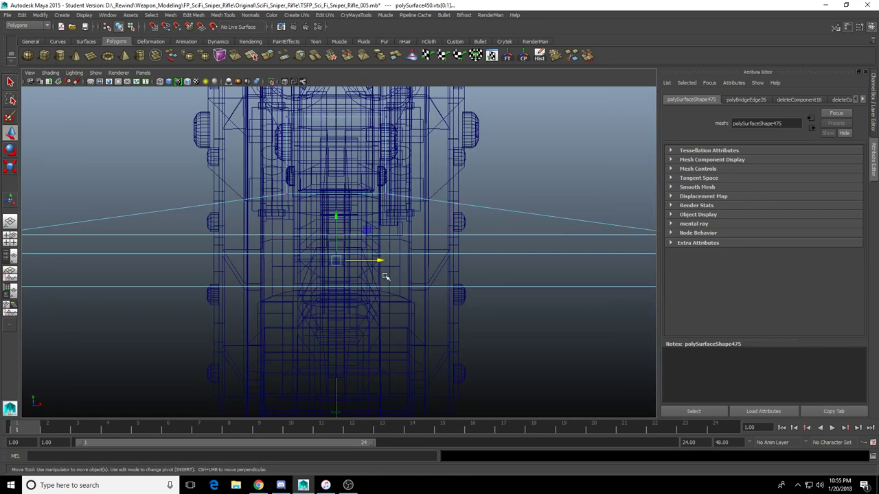
key("r")
left_click_drag(296, 261, 331, 265)
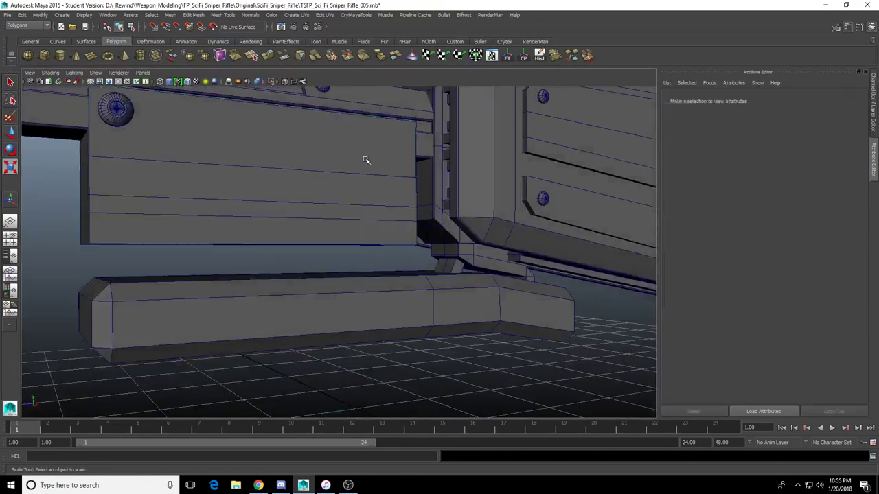
Scale the front body's lower vertices slightly outward along X and raise them along Y, shortening the sloped transition above them
left_click(365, 160)
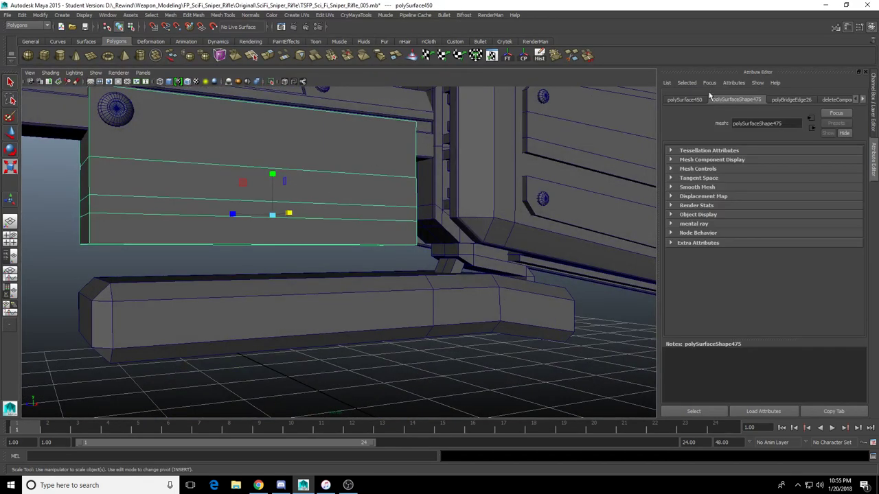
left_click_drag(236, 246, 255, 225, "alt")
key("F11")
right_click_drag(277, 242, 187, 236)
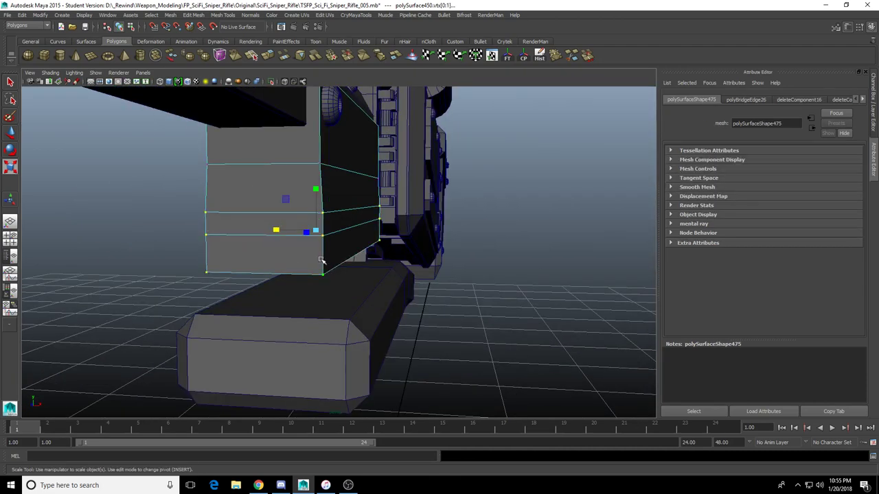
left_click_drag(320, 260, 340, 256, "alt")
key("w")
mouse_move(339, 202)
left_mouse_down("alt")
mouse_move(382, 216)
mouse_move(352, 212)
left_mouse_up("alt")
key("r")
left_click_drag(377, 243, 363, 241, "alt")
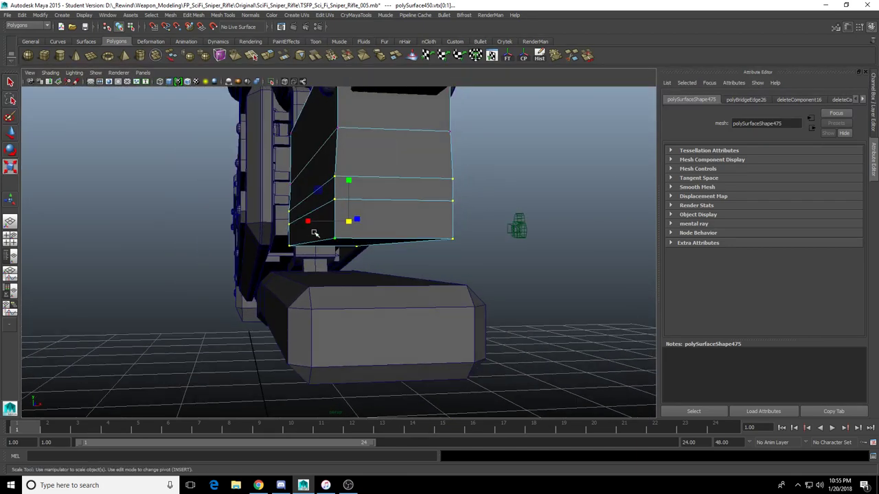
left_click_drag(309, 222, 303, 222)
key("w")
left_click_drag(351, 177, 329, 173)
Select the front body's bottom face and examine the reshaped lower section from the side
left_click_drag(323, 223, 406, 265, "alt")
left_click(372, 229)
middle_click_drag(405, 265, 333, 252, "alt")
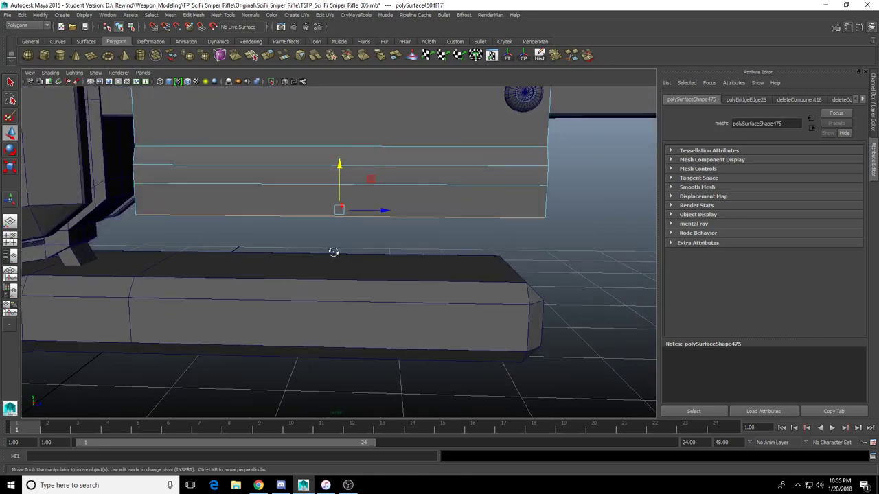
left_click_drag(334, 252, 358, 265, "alt")
scroll(325, 254, "down", 3)
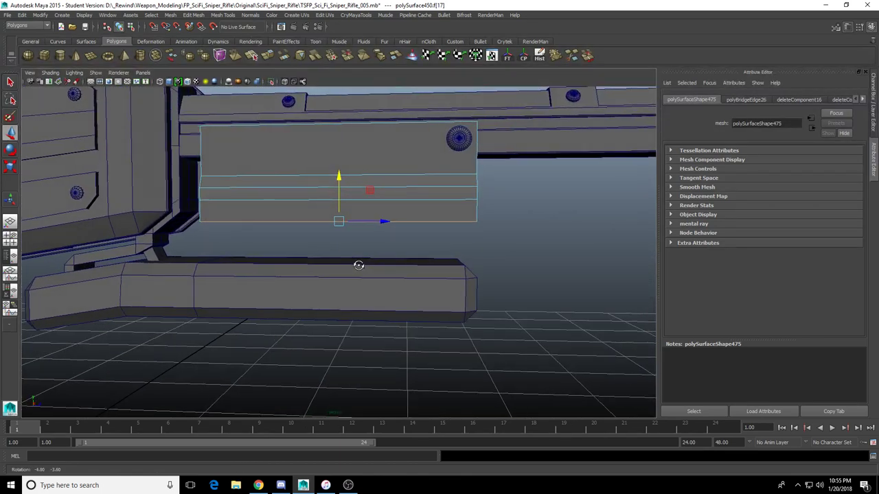
scroll(359, 264, "down", 2)
middle_click_drag(359, 264, 363, 275, "alt")
Try snapping the vertices of the body's front end along Z to the lower bar's bevel edge in the side view, and undo the move
right_click_drag(403, 192, 374, 191)
left_click_drag(407, 125, 533, 315)
key("space")
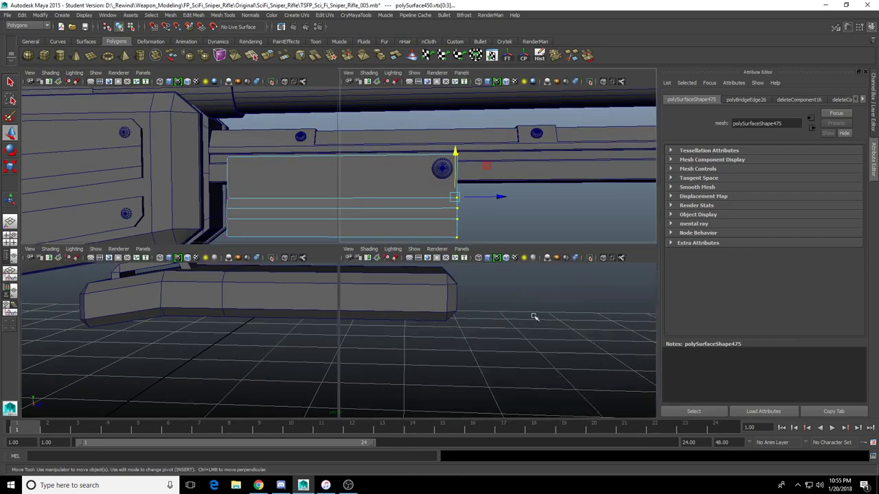
key("space")
key("f")
scroll(354, 308, "down", 3)
key("v")
left_click_drag(300, 254, 340, 258)
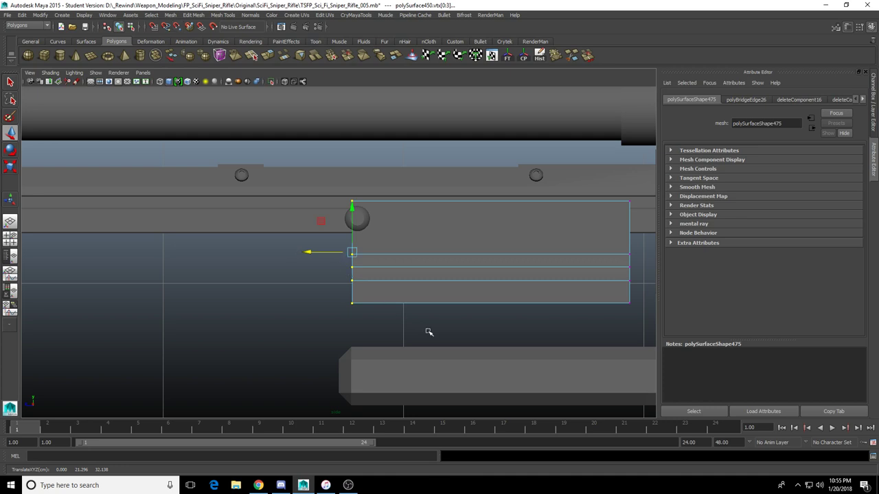
middle_click_drag(428, 332, 336, 335, "alt")
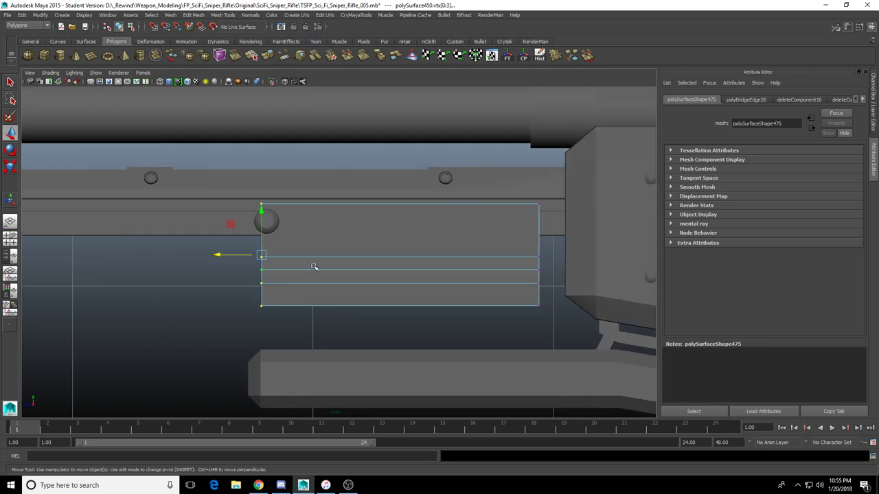
middle_click_drag(269, 283, 309, 276, "alt")
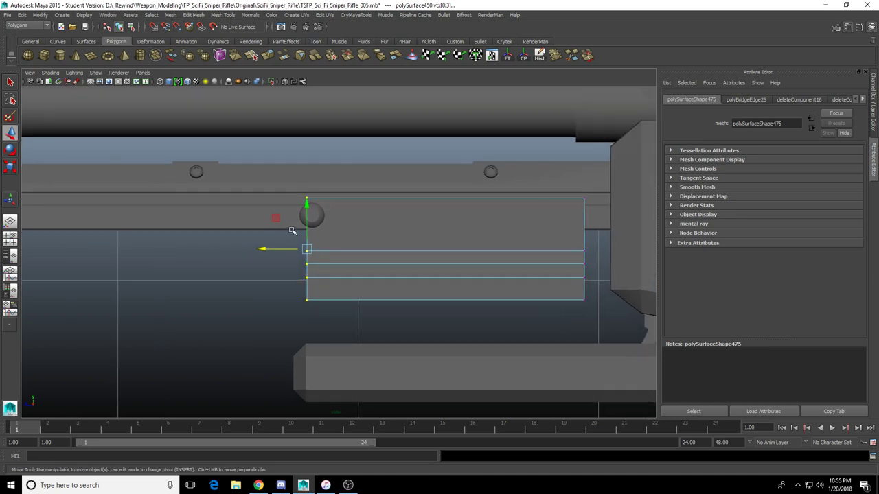
key("ctrl+z")
Select the whole front body and examine its length and position against the lower bar and the rail from both sides
right_click_drag(345, 271, 414, 241)
left_click(414, 242)
key("space")
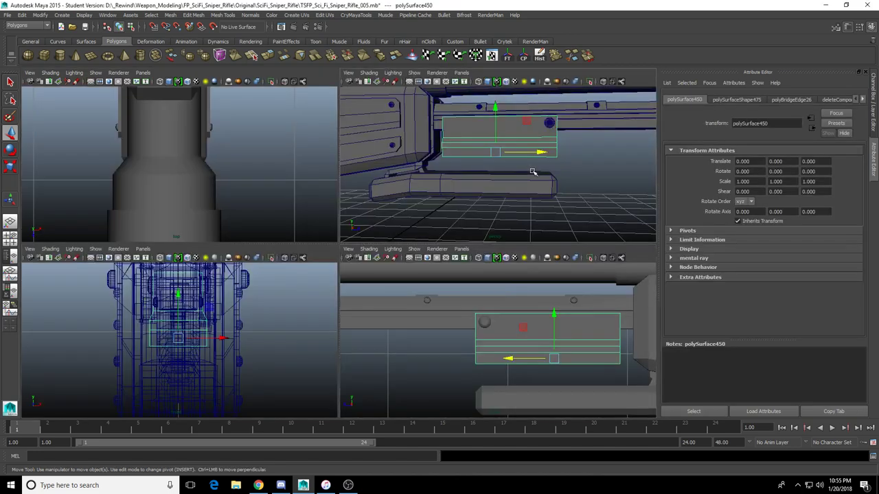
key("space")
left_click_drag(533, 172, 488, 210, "alt")
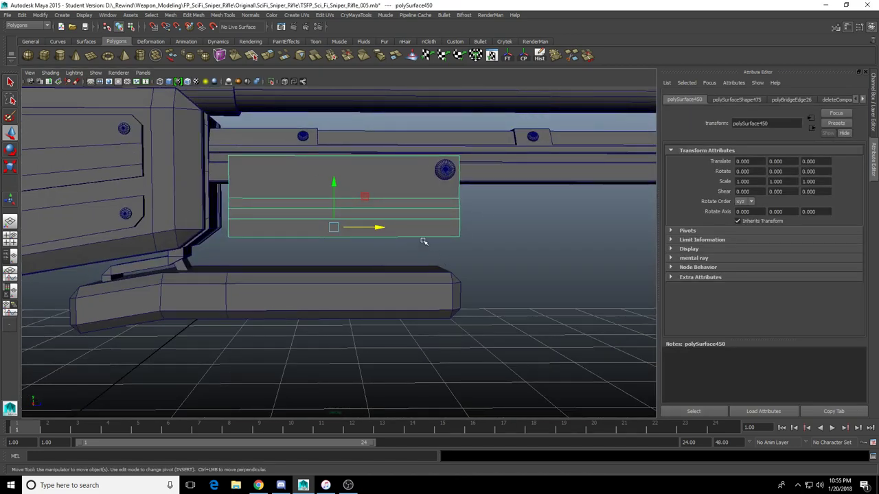
left_click_drag(383, 247, 563, 269, "alt")
scroll(381, 247, "down", 10)
mouse_move(325, 241)
left_mouse_down("alt")
mouse_move(392, 235)
mouse_move(425, 254)
mouse_move(326, 237)
left_mouse_up("alt")
scroll(326, 237, "up", 10)
middle_click_drag(276, 247, 341, 307, "alt")
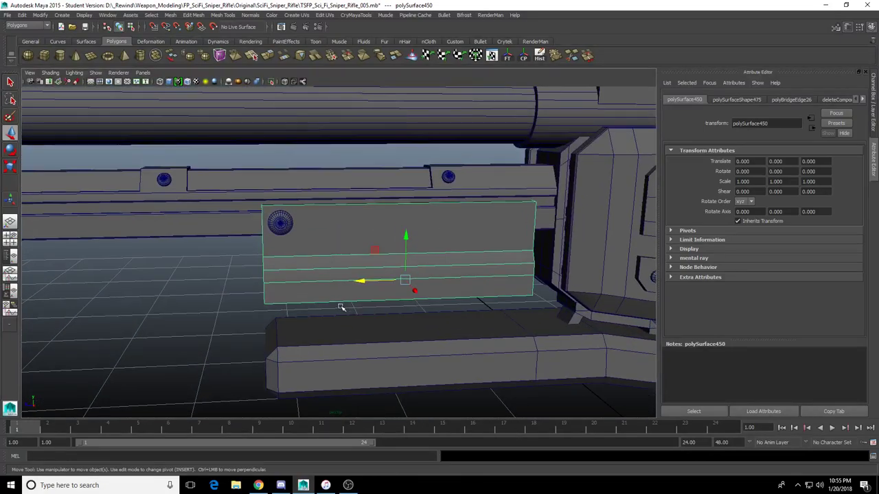
left_click_drag(329, 308, 386, 296, "alt")
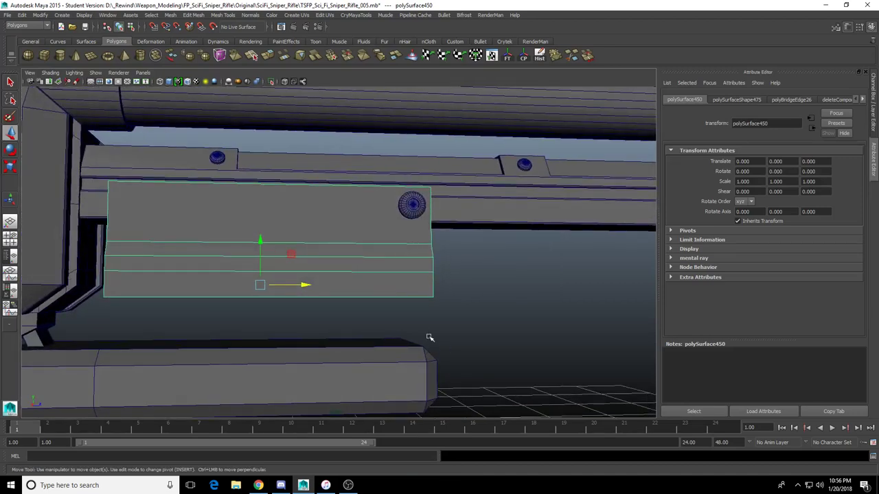
middle_click_drag(269, 274, 349, 287, "alt")
scroll(349, 286, "down", 3)
left_click_drag(349, 286, 356, 287, "alt")
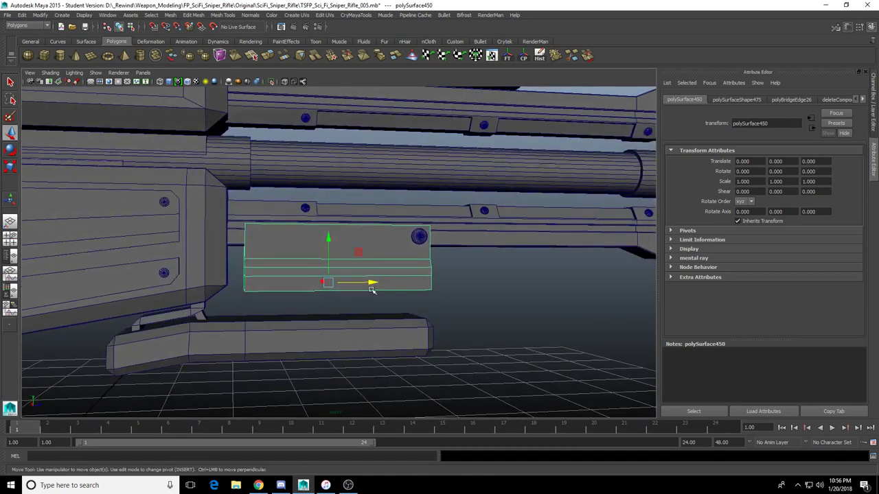
scroll(372, 289, "up", 4)
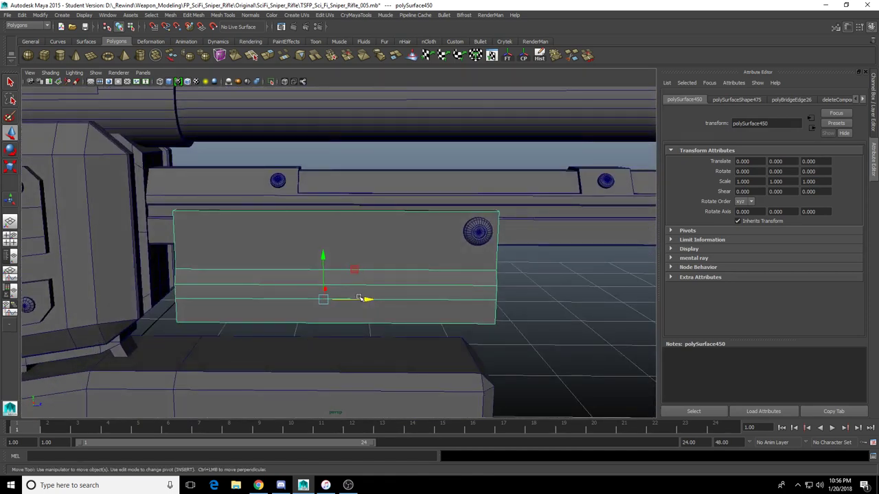
scroll(367, 295, "down", 2)
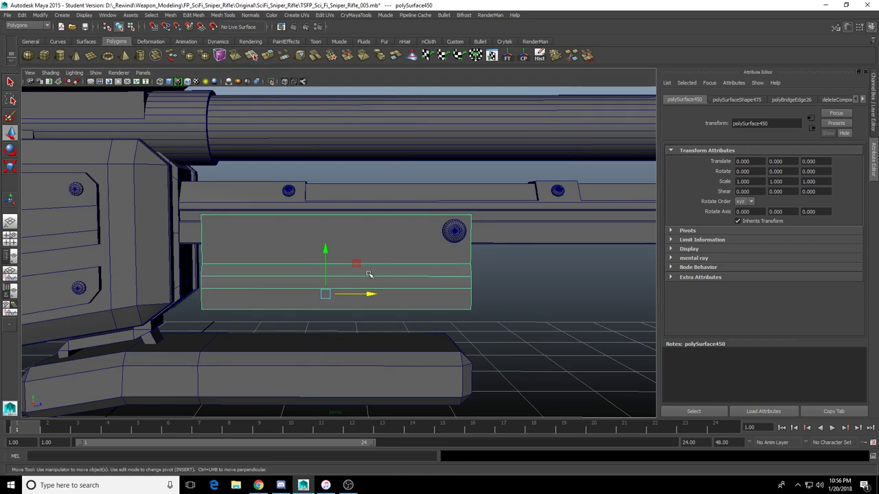
Try moving the vertices at the body's front end back along Z to shorten it, and undo the move
right_click_drag(369, 274, 288, 268)
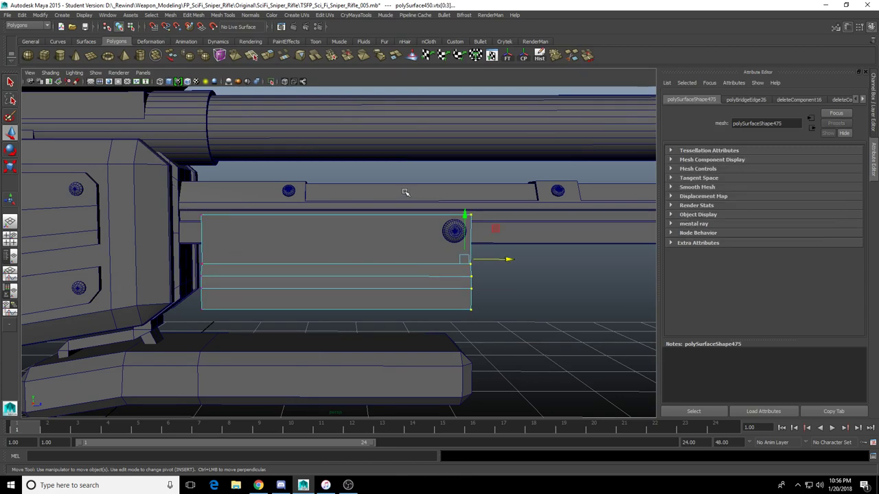
left_click_drag(514, 323, 513, 302, "alt")
left_click_drag(512, 259, 433, 257)
scroll(401, 276, "down", 1)
scroll(403, 276, "down", 1)
key("ctrl+z")
key("ctrl+z")
Scale the whole front body to 0.687 along Z and shift it to a Z translation of 0.340
right_click_drag(349, 245, 364, 231)
key("r")
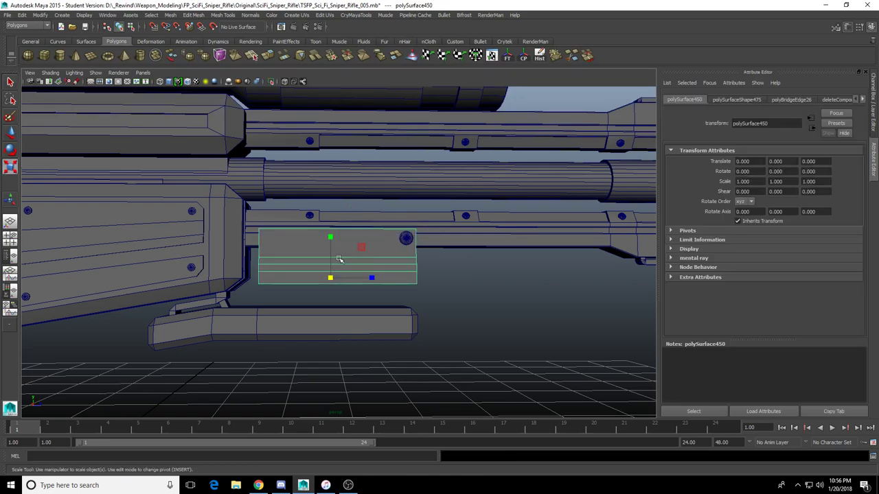
left_click_drag(372, 279, 347, 302)
scroll(354, 299, "up", 4)
key("w")
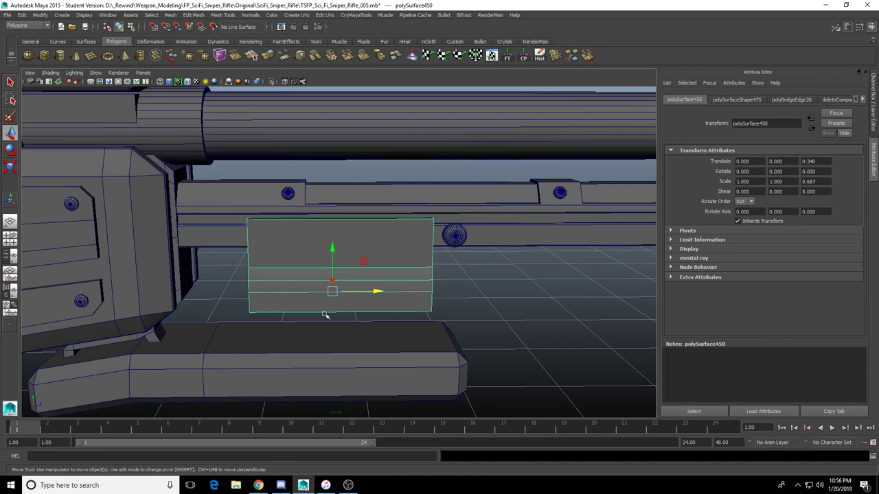
Delete the shortened front body's construction history
mouse_move(337, 330)
left_mouse_down("alt")
mouse_move(336, 314)
mouse_move(260, 311)
mouse_move(340, 319)
left_mouse_up("alt")
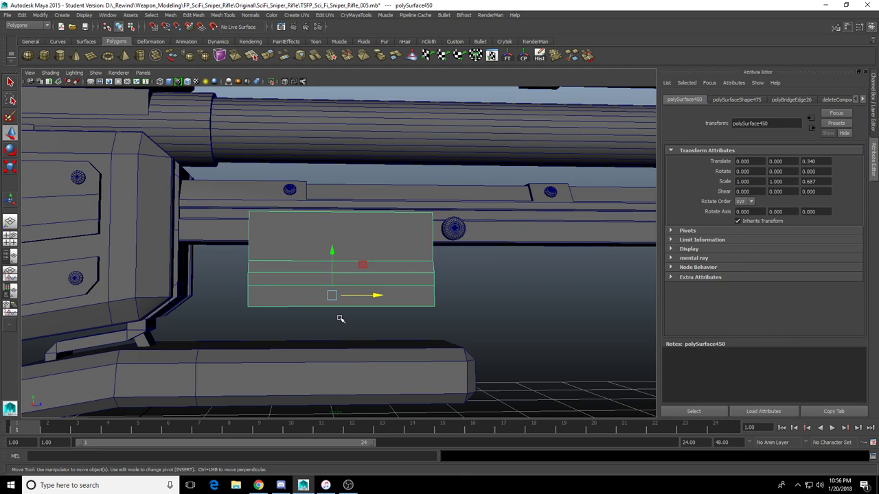
key("alt+shift+d")
scroll(262, 259, "up", 4)
middle_click_drag(304, 245, 359, 221, "alt")
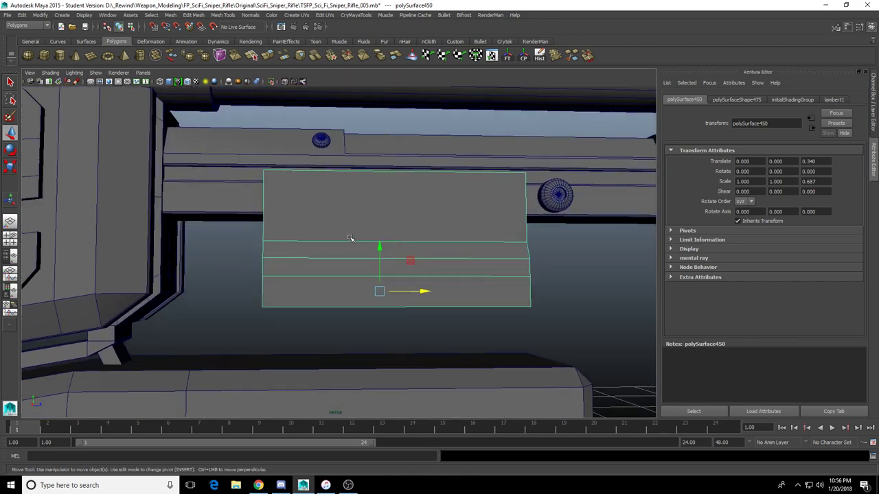
Examine the shortened front body against the receiver, rail bolt and lower bar from several angles
mouse_move(350, 238)
left_mouse_down("alt")
mouse_move(332, 232)
mouse_move(353, 251)
left_mouse_up("alt")
scroll(332, 232, "down", 5)
scroll(357, 253, "down", 2)
middle_click_drag(357, 253, 412, 259, "alt")
left_click_drag(411, 259, 382, 280, "alt")
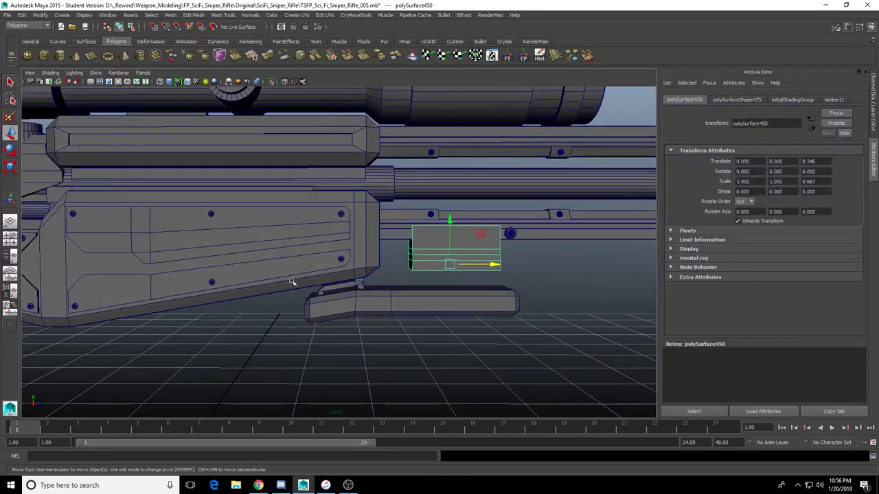
middle_click_drag(293, 280, 423, 233, "alt")
middle_click_drag(543, 244, 296, 277, "alt")
scroll(373, 247, "up", 3)
scroll(385, 245, "up", 1)
scroll(377, 253, "up", 2)
middle_click_drag(378, 253, 333, 283, "alt")
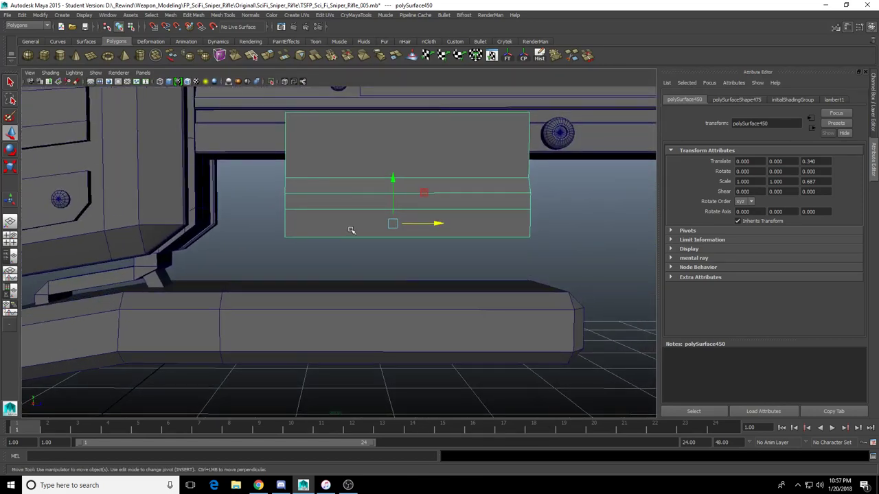
middle_click_drag(364, 229, 319, 275, "alt")
middle_click_drag(413, 250, 390, 256, "alt")
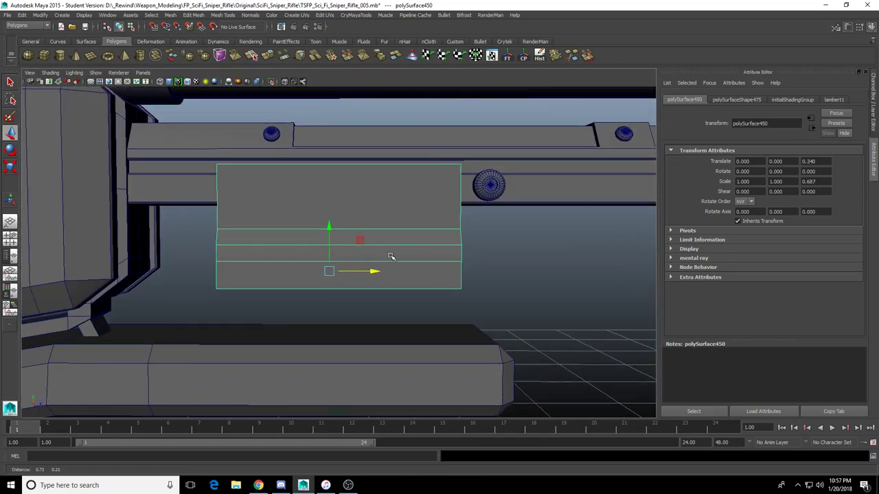
left_click_drag(390, 256, 410, 244, "alt")
key("space")
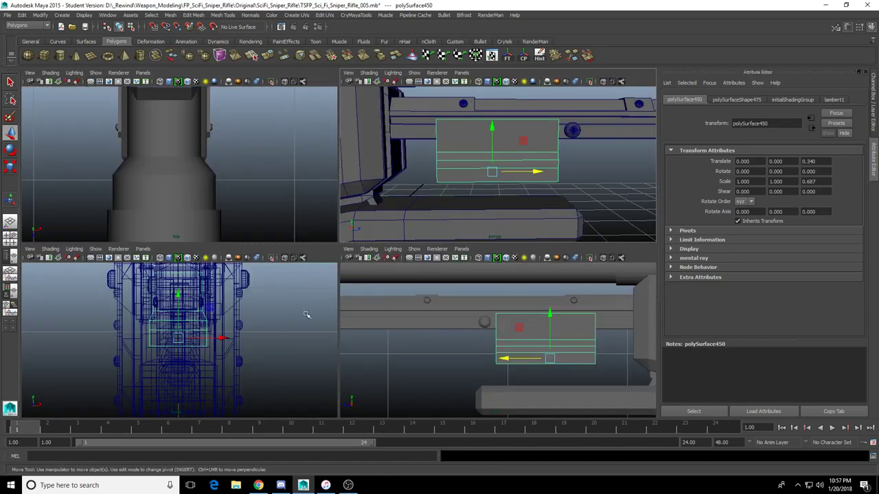
key("space")
key("space")
key("space")
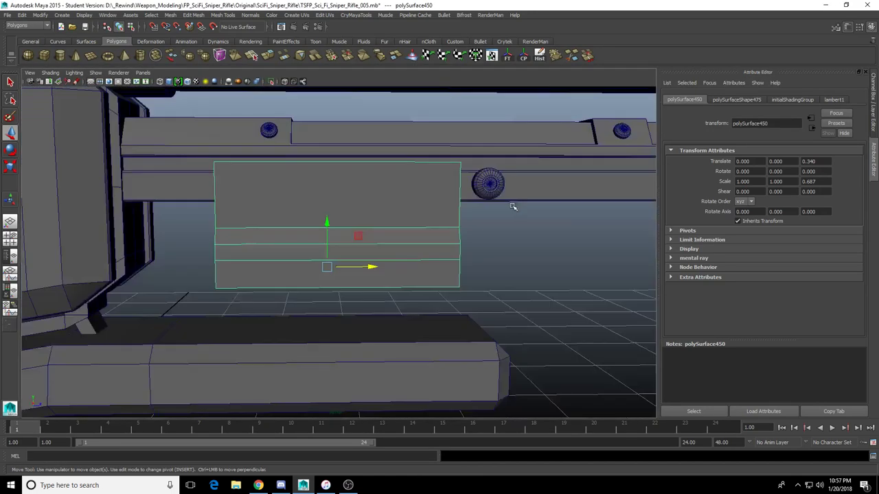
left_click_drag(513, 205, 473, 193, "alt")
middle_click_drag(473, 218, 426, 233, "alt")
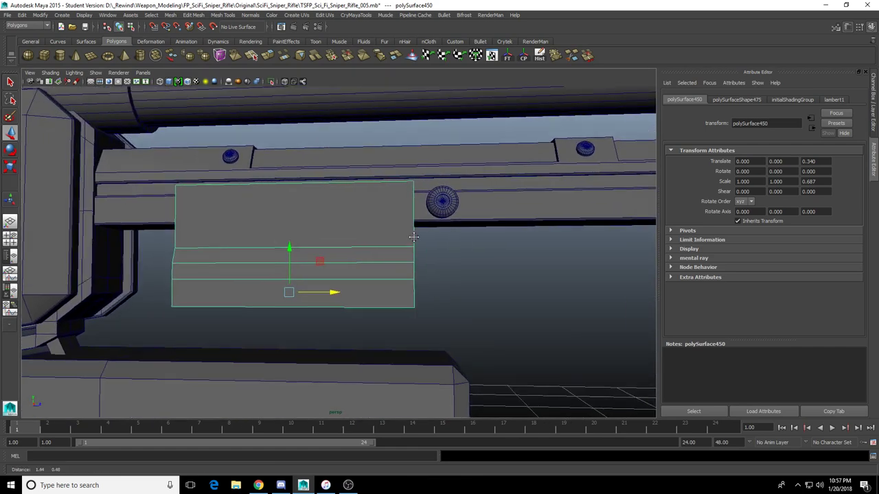
left_click_drag(426, 234, 378, 249, "alt")
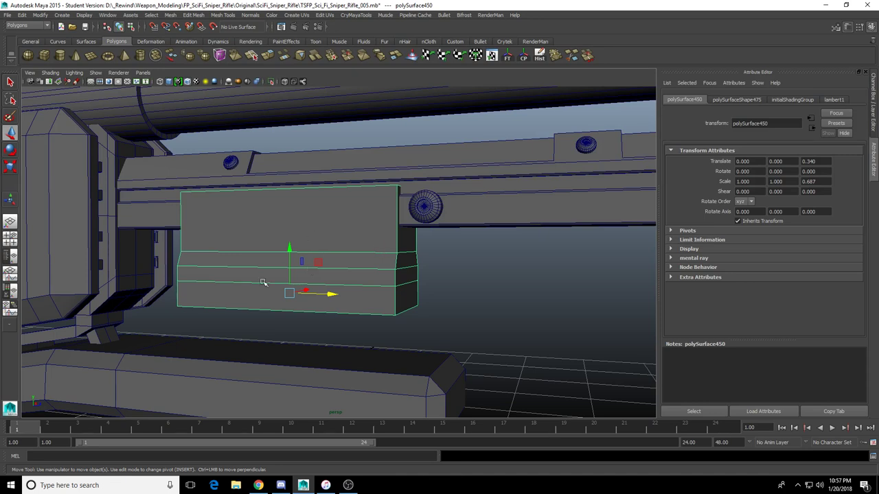
left_click_drag(251, 284, 320, 263, "alt")
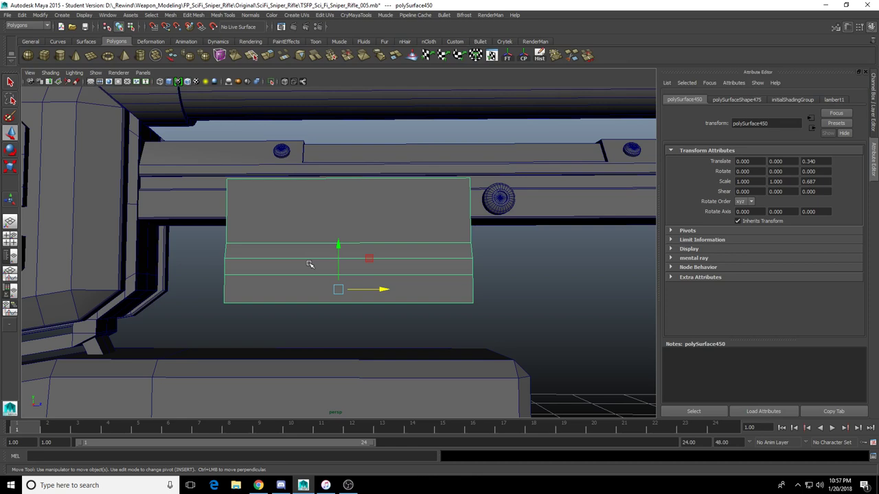
left_click_drag(327, 288, 302, 280, "alt")
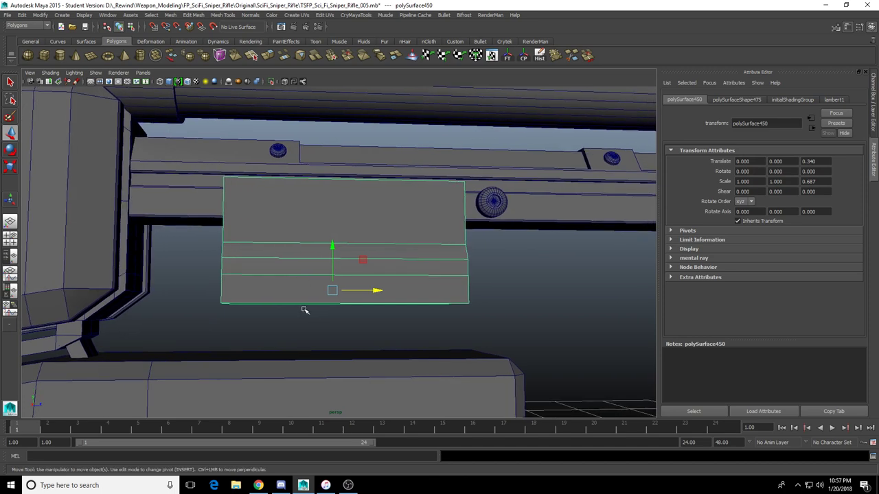
Pull the front body's bottom face down along Y until it meets the top of the lower bar, and clear the selection
left_click_drag(328, 311, 304, 305, "alt")
right_click_drag(299, 285, 315, 319)
left_click(324, 310)
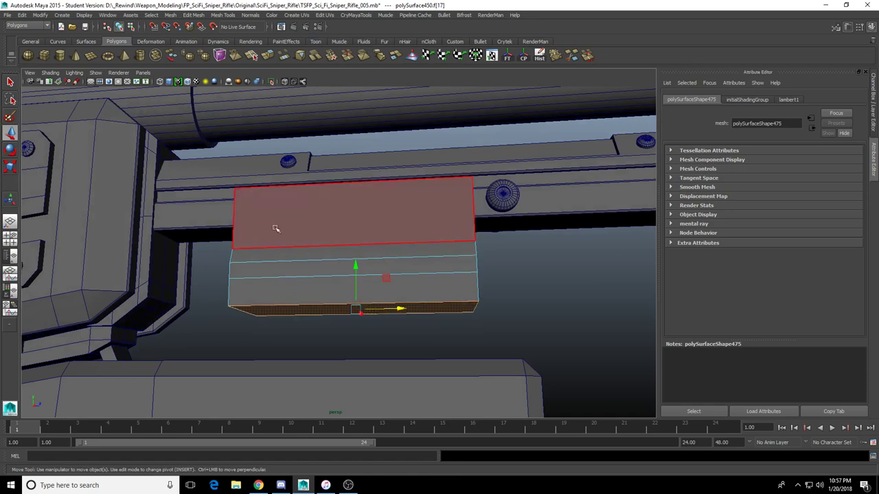
left_click_drag(283, 260, 293, 278, "alt")
left_click_drag(345, 253, 318, 285)
left_click(264, 326)
left_click_drag(262, 326, 318, 292, "alt")
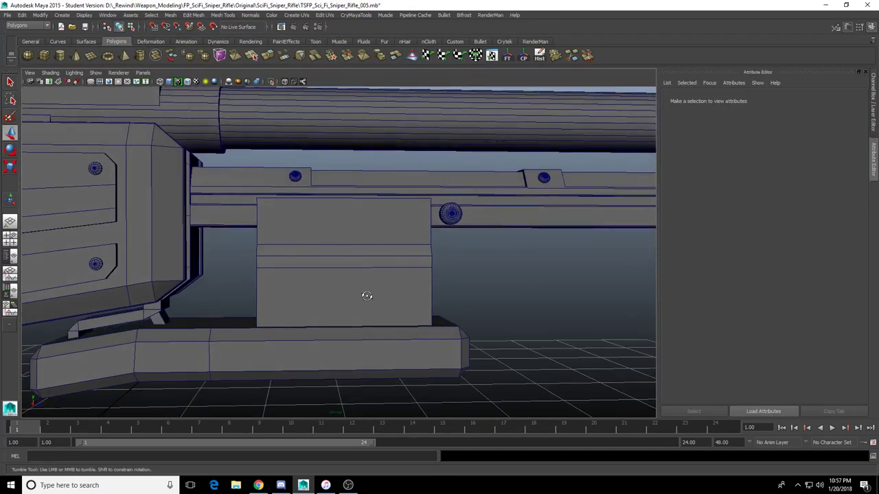
left_click_drag(380, 302, 362, 308, "alt")
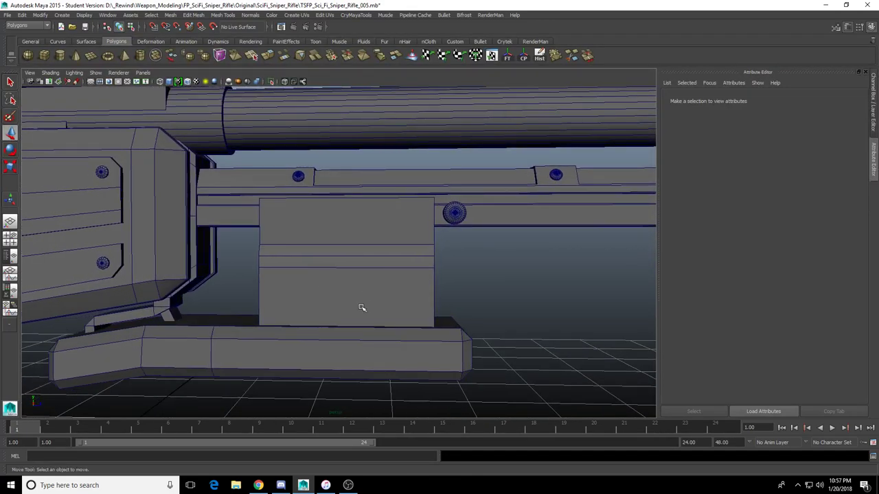
Examine the extended front body and where it meets the lower bar from several angles and distances
left_click_drag(420, 316, 398, 312, "alt")
scroll(397, 311, "up", 3)
left_click(341, 281)
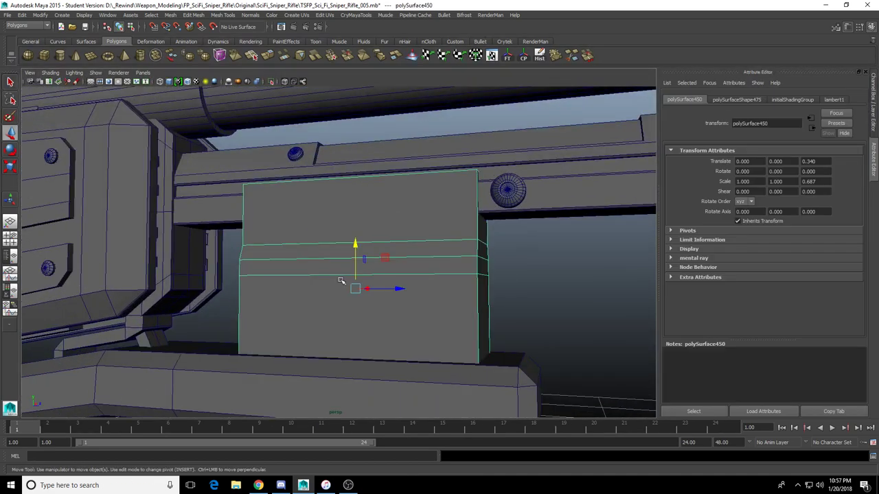
scroll(355, 281, "down", 5)
left_click(425, 279)
scroll(427, 280, "down", 3)
mouse_move(431, 284)
left_mouse_down("alt")
mouse_move(446, 300)
mouse_move(433, 276)
left_mouse_up("alt")
scroll(432, 296, "up", 4)
scroll(422, 291, "up", 4)
left_click(433, 276)
key("ctrl+z")
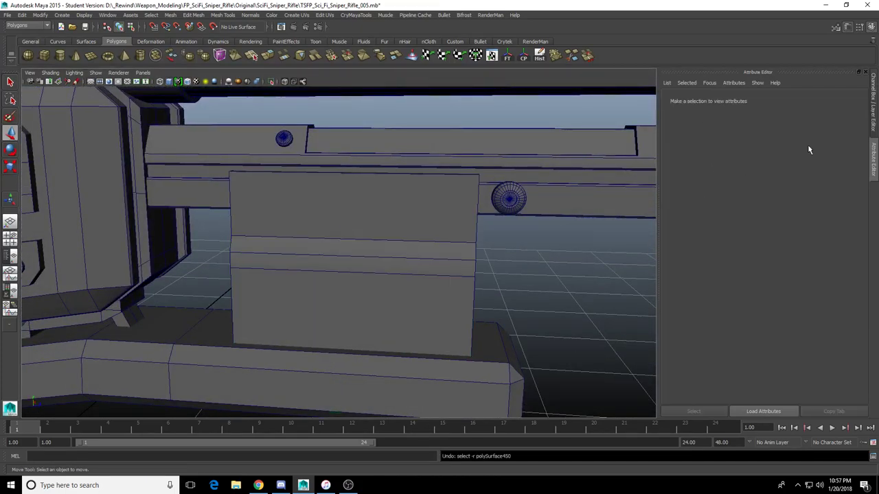
Show the reference layer to compare the model with it from several angles, and hide the layer again
left_click(874, 114)
left_click(745, 243)
scroll(463, 286, "down", 5)
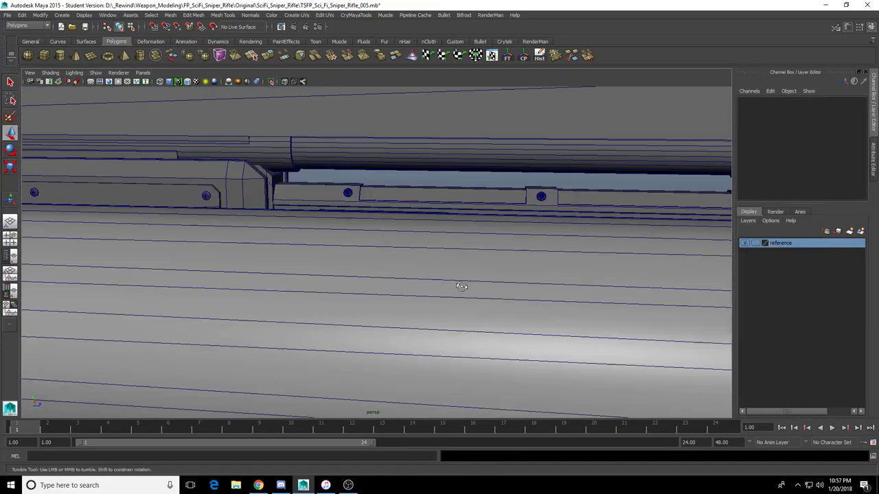
left_click_drag(463, 286, 272, 295, "alt")
middle_click_drag(272, 294, 433, 272, "alt")
left_click_drag(432, 272, 450, 260, "alt")
left_click_drag(377, 267, 720, 258, "alt")
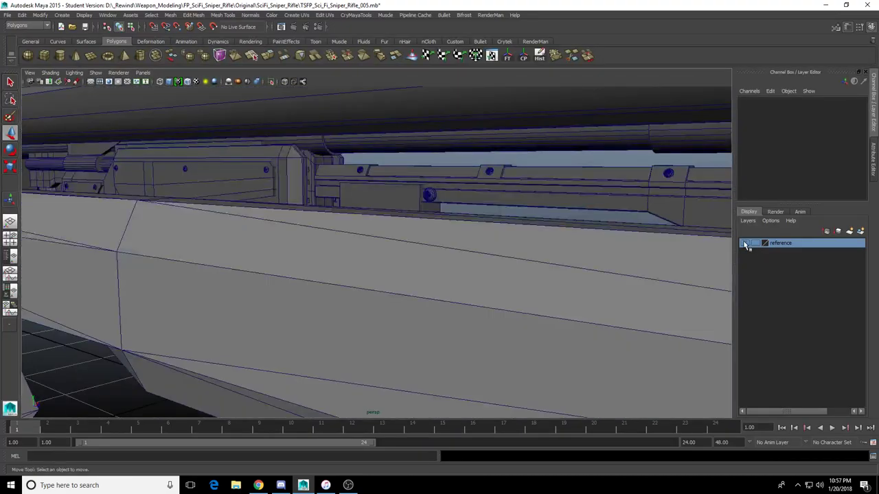
left_click(745, 244)
left_click_drag(472, 265, 425, 255, "alt")
middle_click_drag(426, 254, 549, 264, "alt")
right_click_drag(549, 264, 616, 213, "alt")
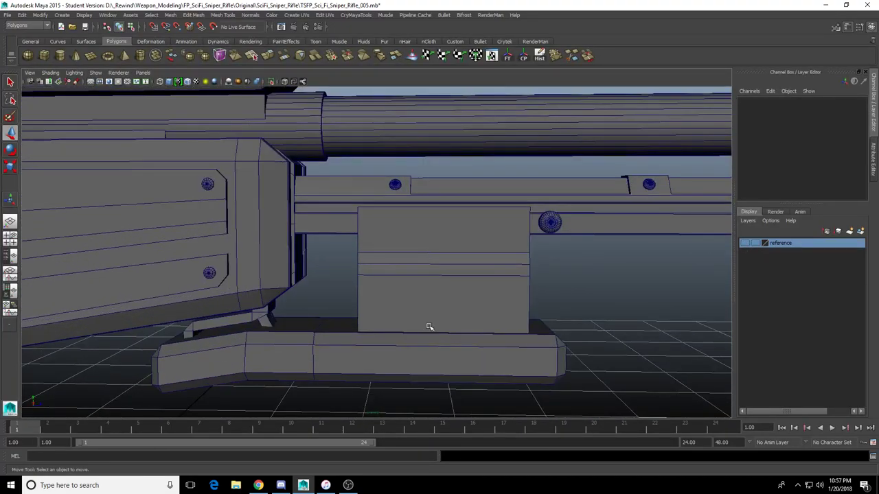
View the desktop reference image Sci Fi Sniper_Side, close it and return to Maya
left_click(825, 5)
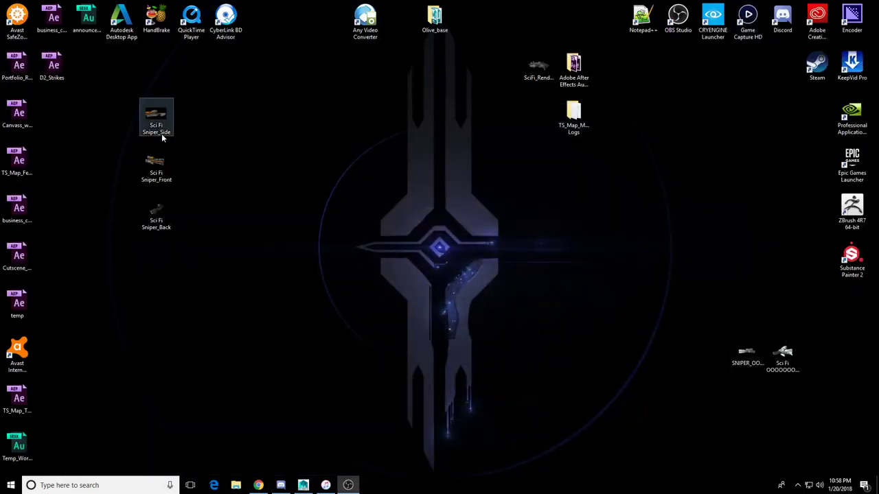
double_click(161, 134)
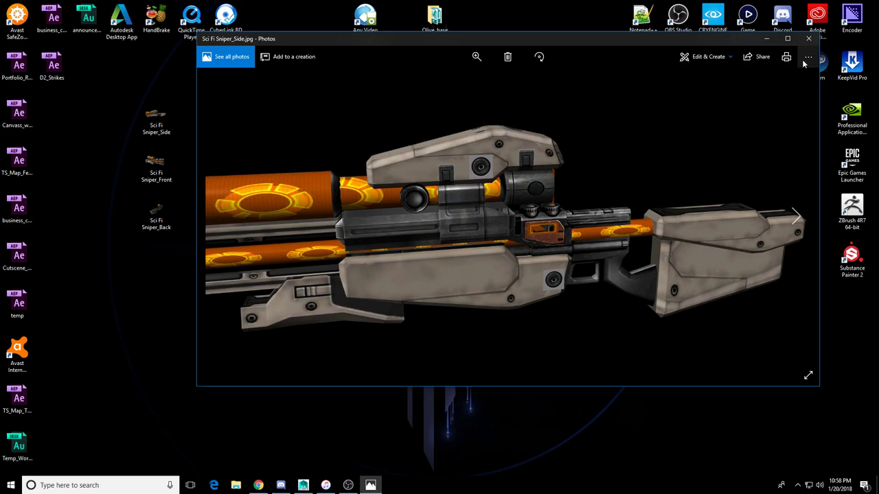
left_click(808, 38)
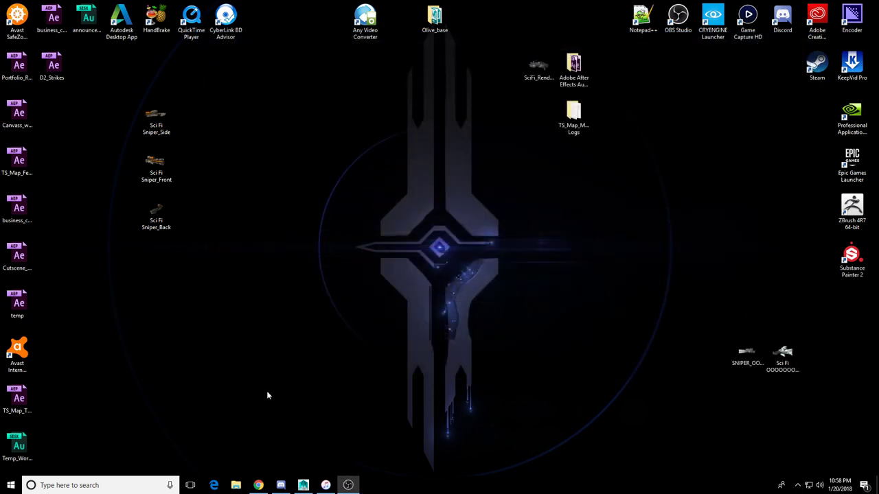
left_click(309, 486)
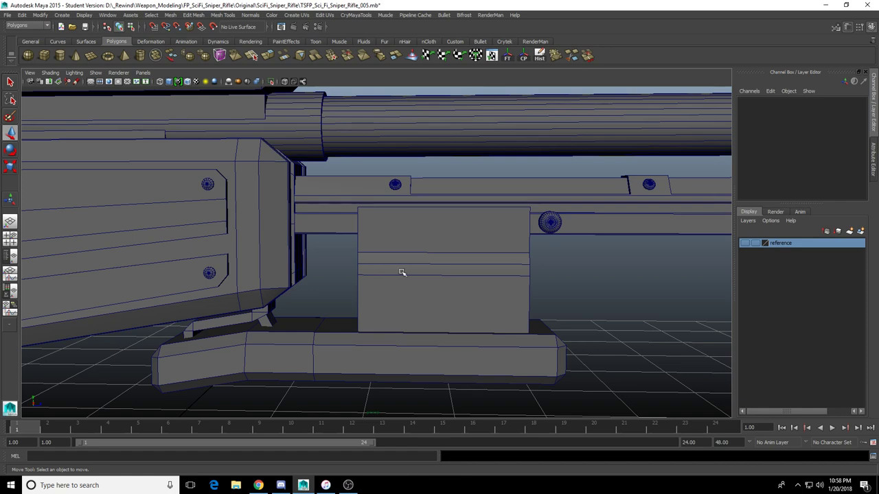
Delete the front body's bevel band, lower side faces and bottom, keeping only the upper block against the rail
middle_click_drag(464, 313, 425, 292, "alt")
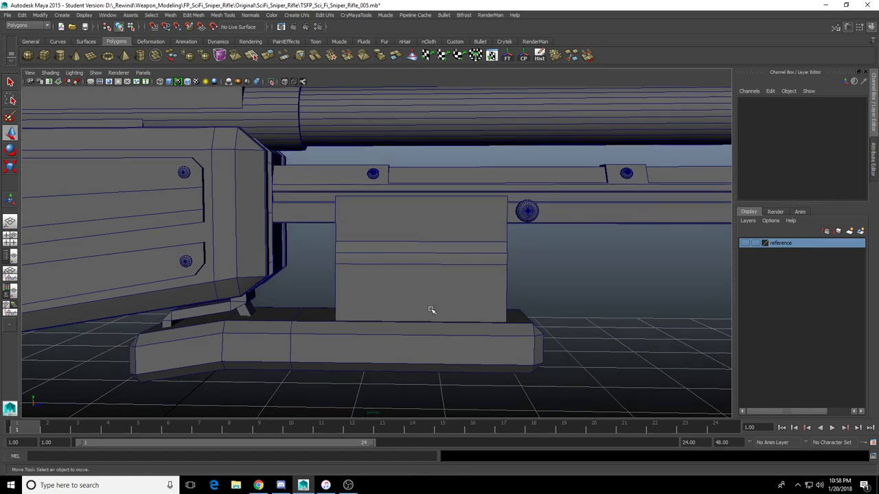
left_click(432, 309)
left_click_drag(500, 299, 506, 320, "alt")
right_click_drag(556, 306, 527, 330)
left_click_drag(527, 330, 558, 324, "alt")
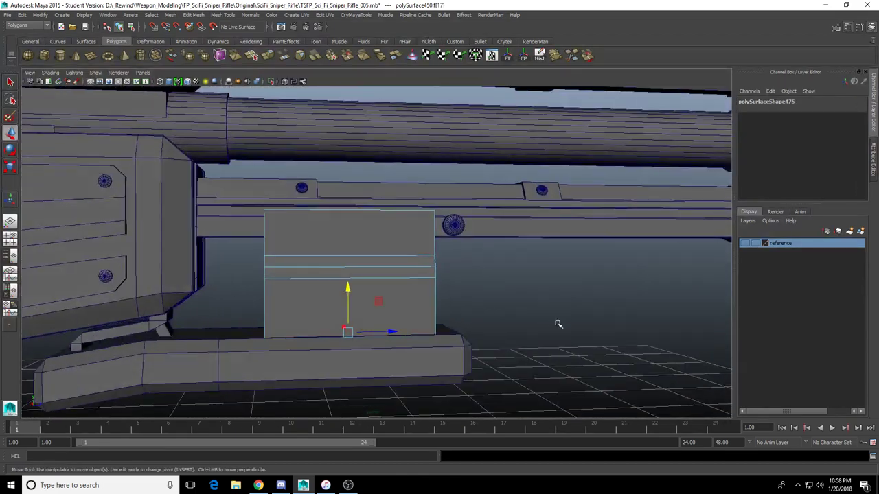
left_click_drag(459, 261, 211, 371)
left_click_drag(376, 353, 265, 355, "alt")
key("Delete")
Bridge the two long open edges on the underside of the front body's upper block to close it
left_click_drag(518, 253, 430, 292, "alt")
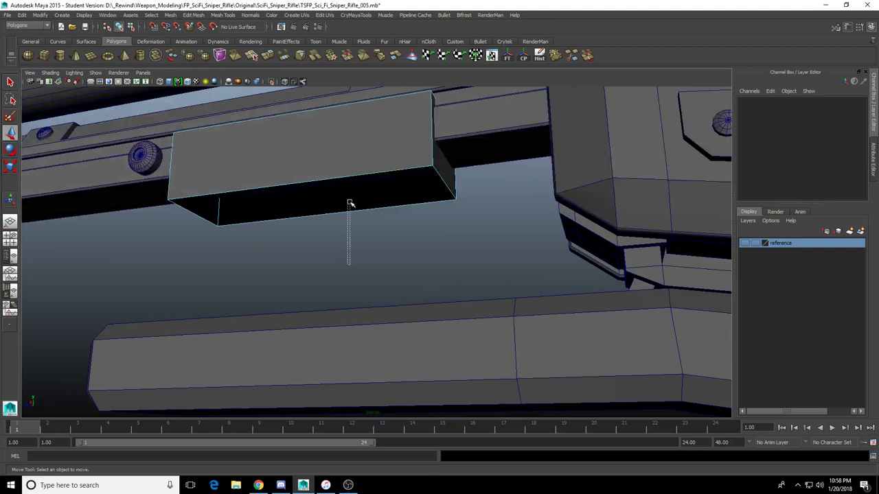
left_click_drag(371, 167, 356, 221)
left_click(284, 57)
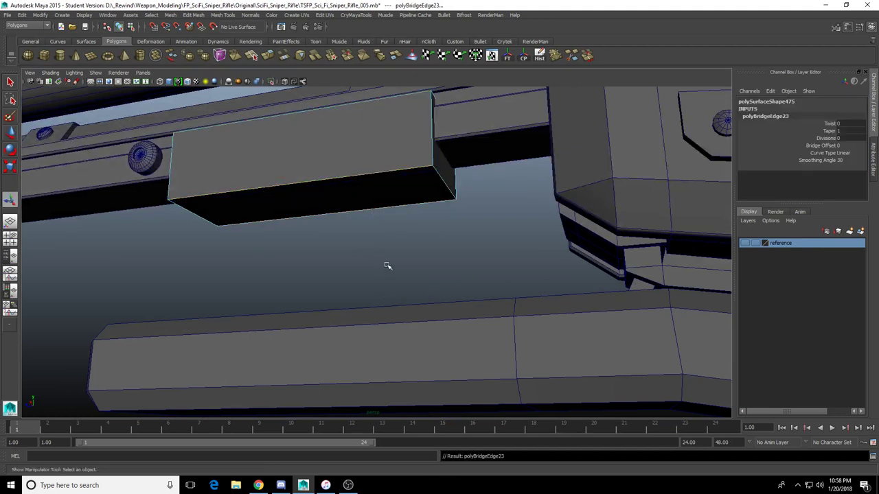
Extrude the front body's new bottom face straight down partway towards the lower bar
left_click(362, 189)
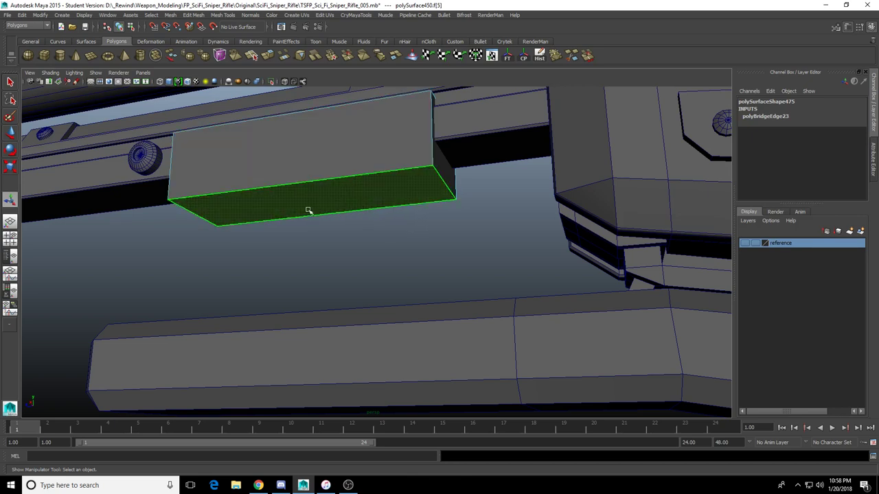
left_click_drag(308, 209, 406, 271, "alt")
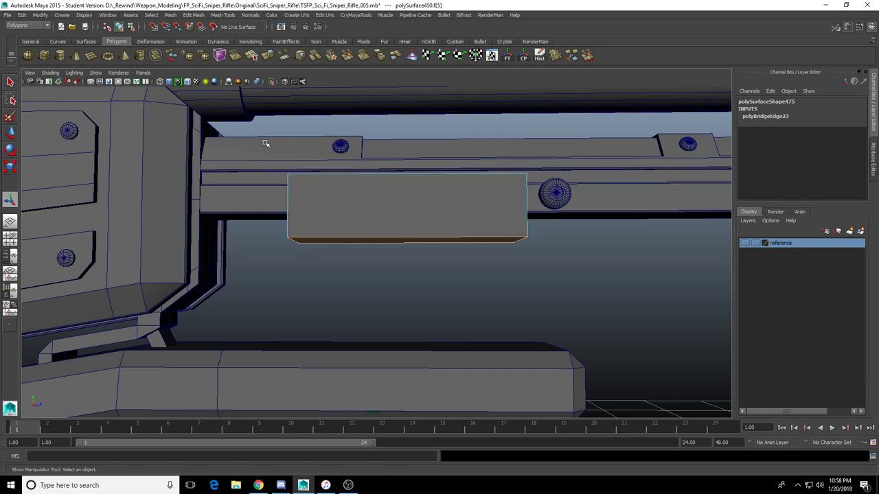
left_click_drag(324, 241, 271, 241, "alt")
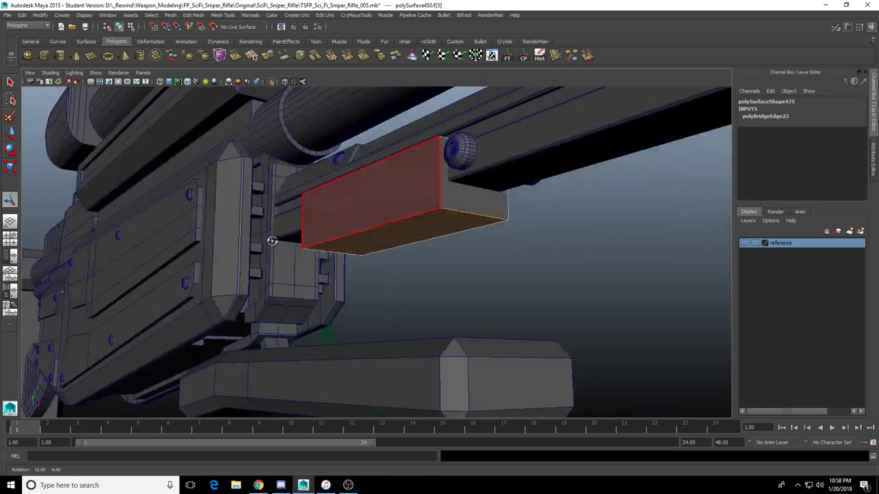
left_click(268, 56)
left_click_drag(358, 256, 449, 257, "alt")
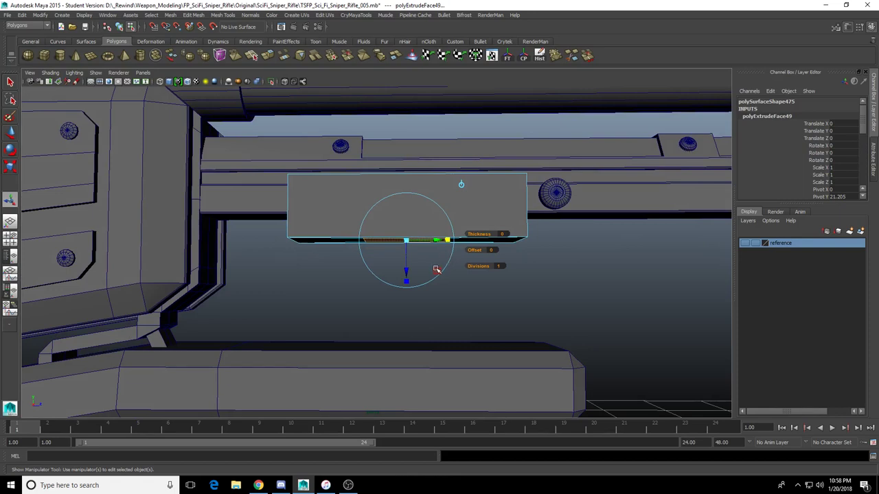
key("ctrl+z")
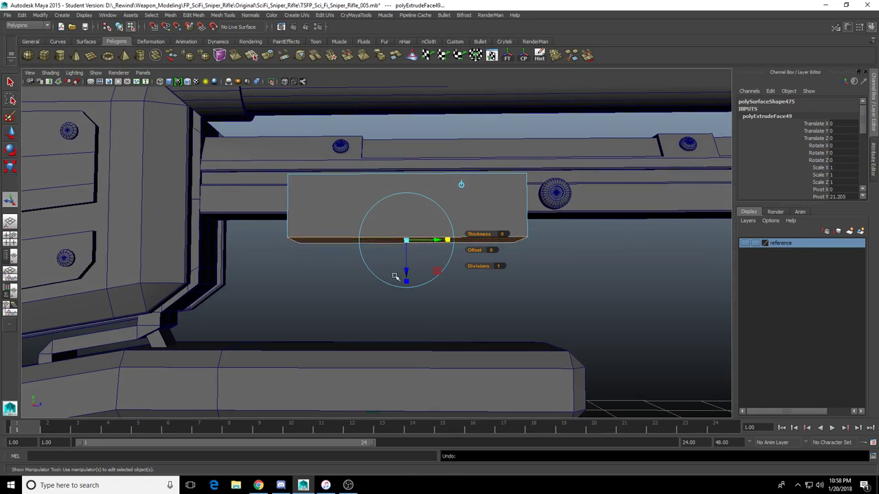
left_click_drag(405, 273, 405, 333)
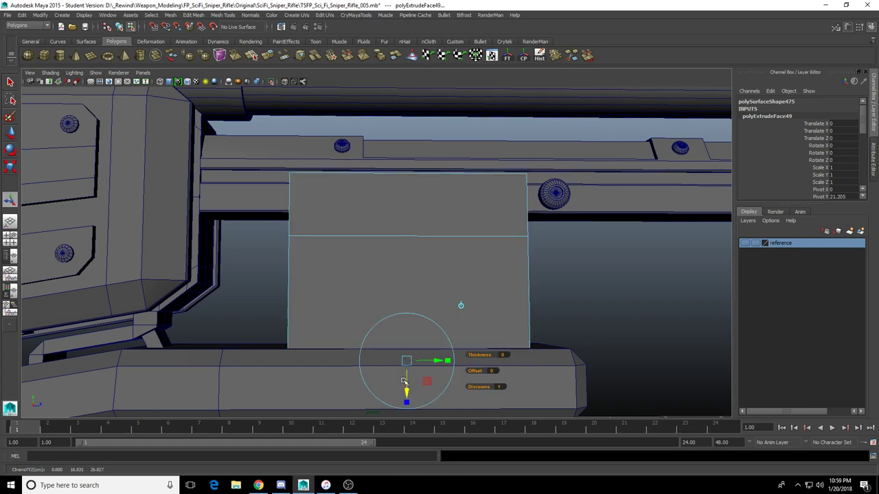
left_click_drag(406, 386, 423, 311)
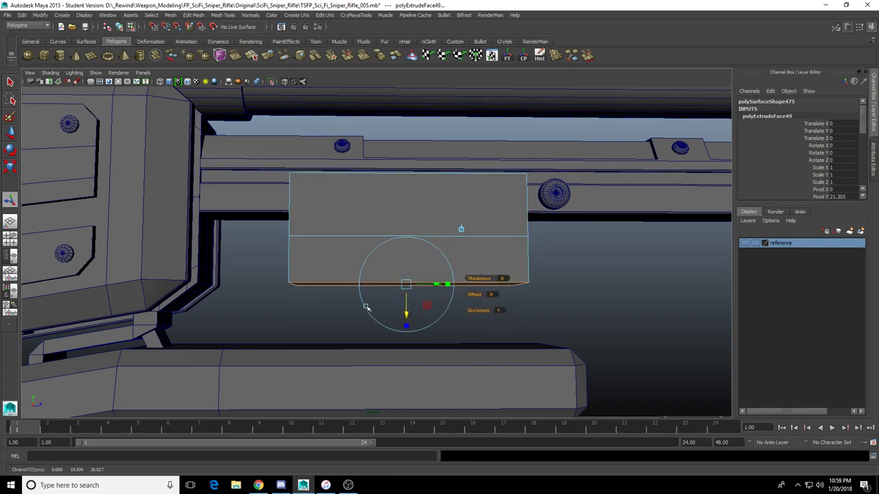
scroll(362, 310, "down", 4)
left_click_drag(362, 310, 353, 304, "alt")
scroll(356, 308, "up", 4)
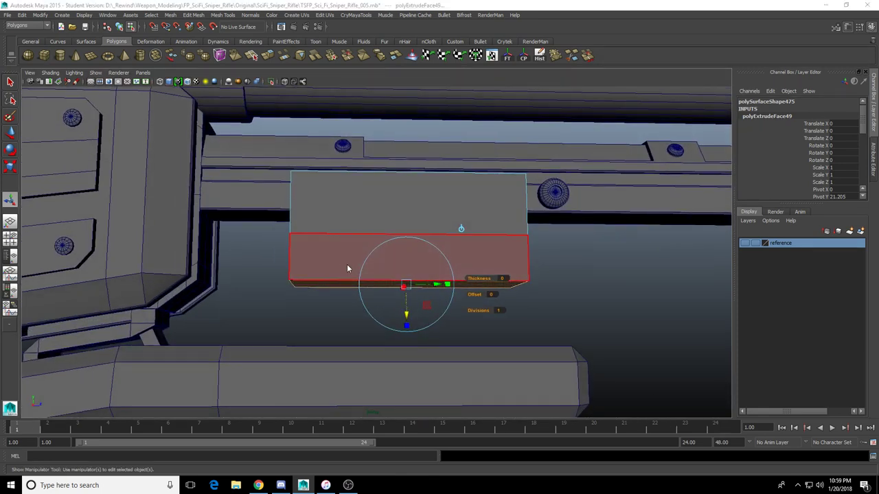
In the side view, raise the vertices at the lower bar's front end along Y so the bar slopes up towards the front body
key("space")
key("space")
middle_click_drag(523, 352, 318, 311, "alt")
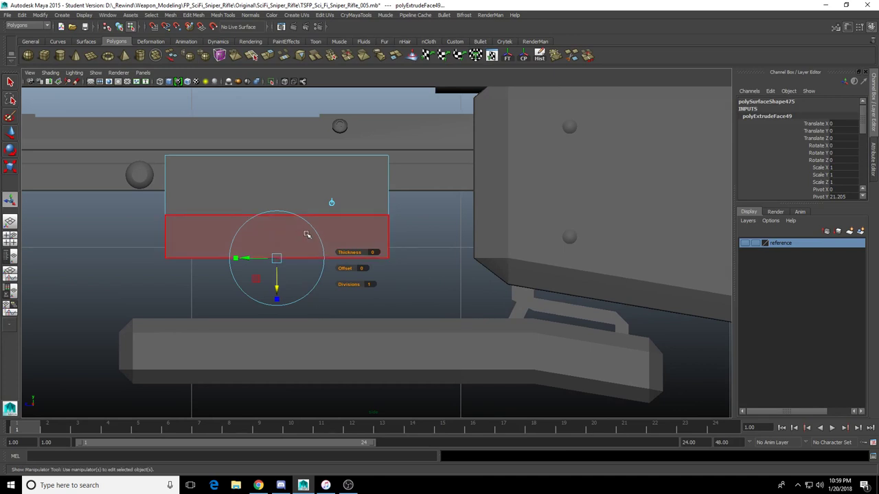
left_click_drag(139, 277, 395, 238)
key("w")
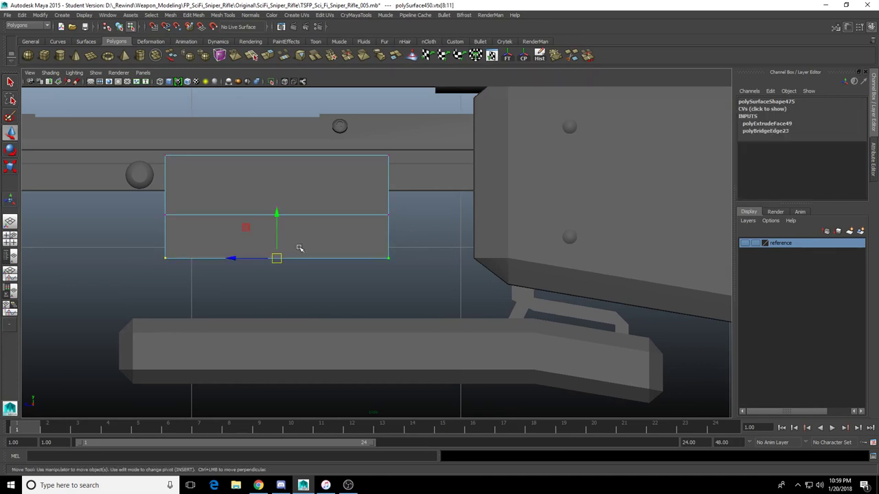
right_click_drag(325, 335, 272, 290)
scroll(268, 298, "down", 7)
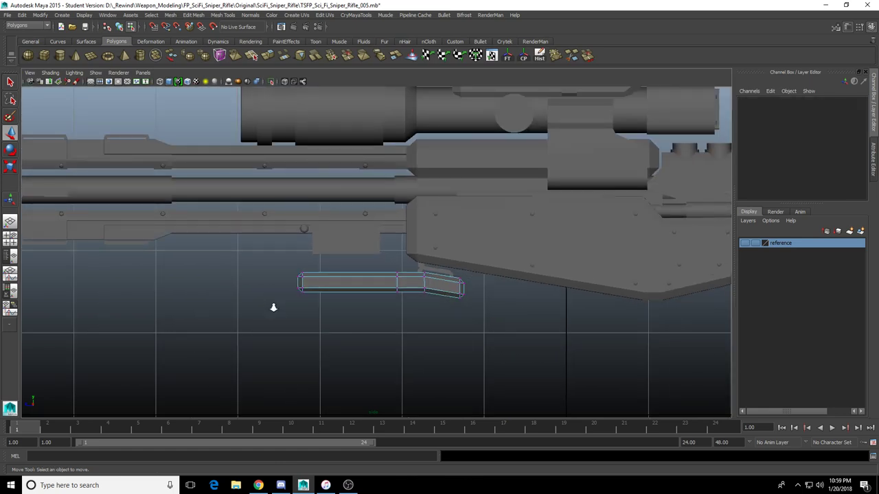
scroll(273, 307, "up", 3)
left_click_drag(200, 254, 301, 357)
left_click_drag(263, 254, 264, 232)
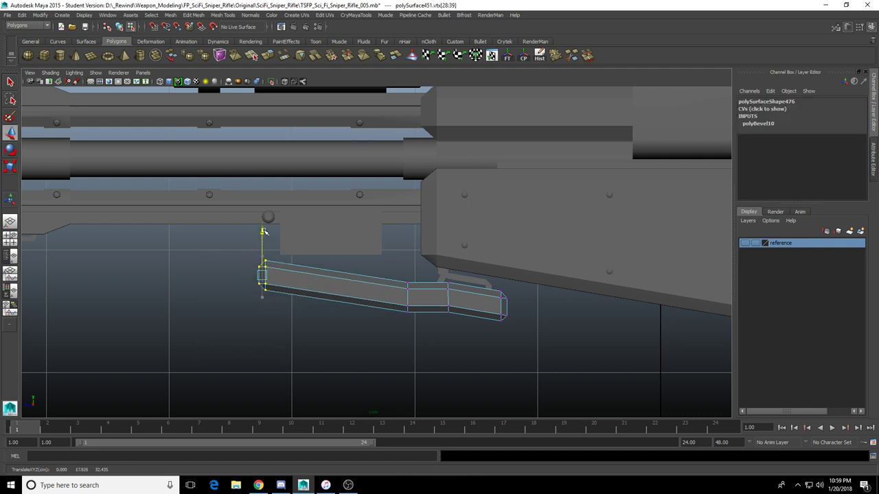
scroll(270, 237, "up", 5)
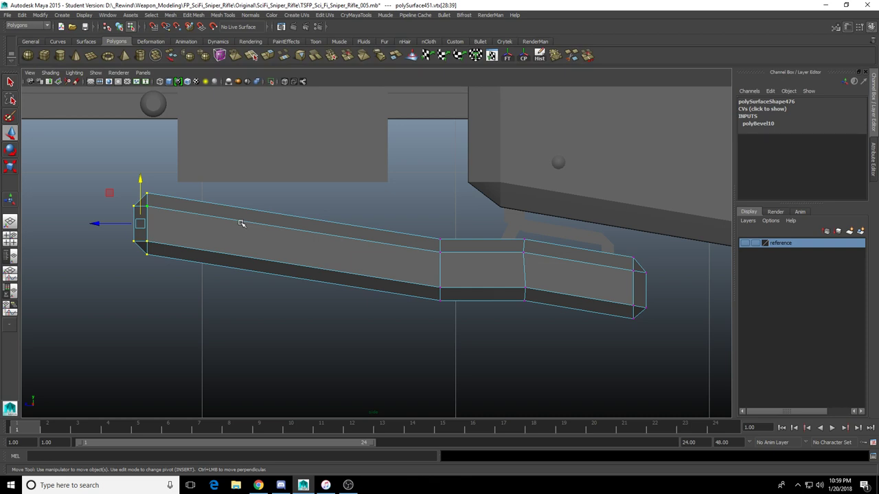
left_click_drag(140, 184, 140, 175)
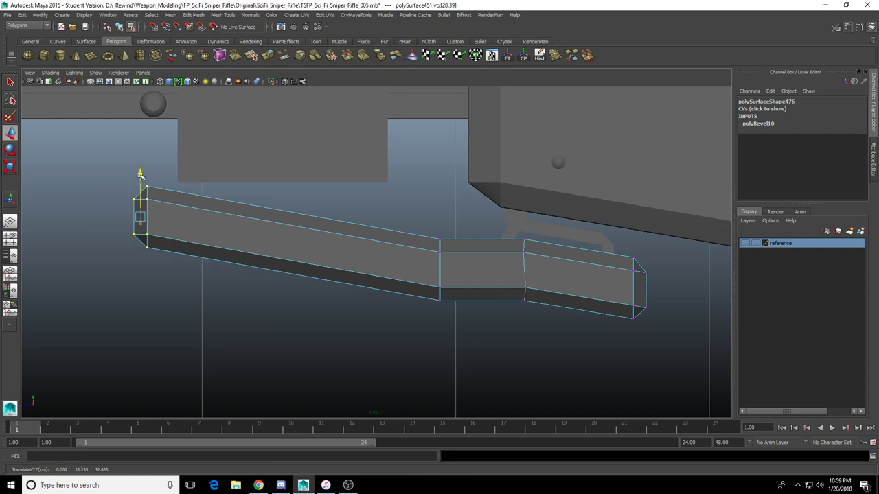
left_click_drag(141, 175, 141, 175)
Snap the two inner vertices at the lower bar's rear bend along Z into line with the outer ones, working in wireframe
middle_click_drag(486, 243, 384, 254, "alt")
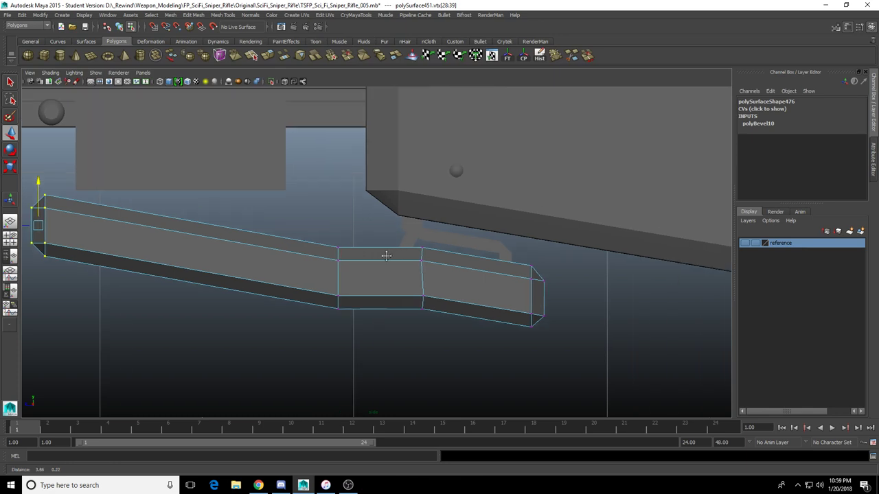
scroll(382, 256, "up", 3)
scroll(383, 259, "up", 2)
key("4")
middle_click_drag(421, 300, 344, 269, "alt")
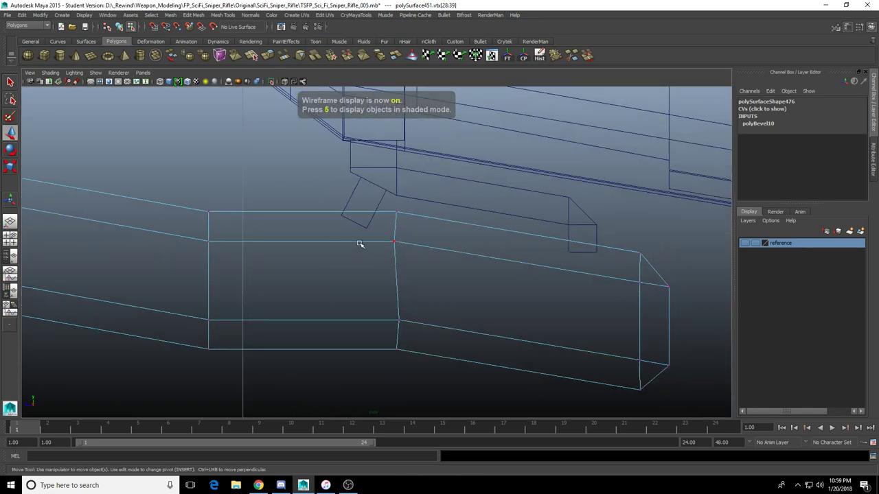
left_click_drag(368, 235, 411, 249)
key("v")
left_click_drag(386, 304, 410, 324)
middle_click_drag(410, 324, 381, 291, "alt")
scroll(361, 286, "up", 3)
key("v")
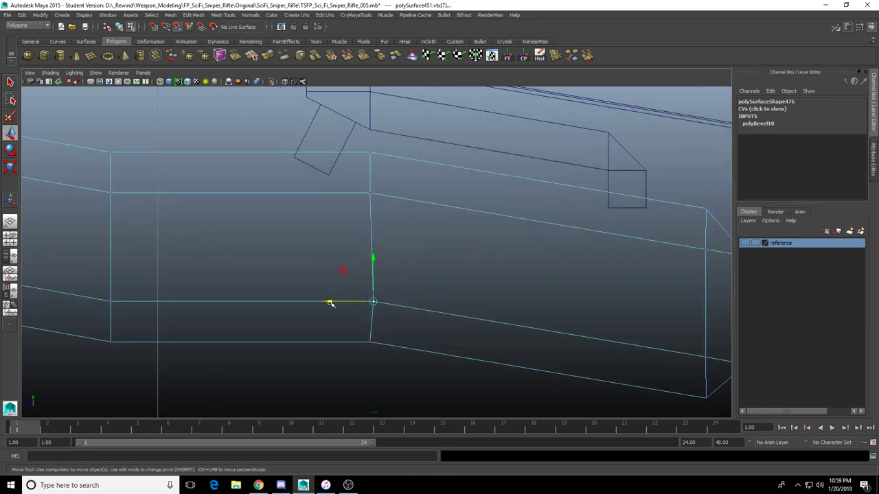
left_click_drag(330, 303, 313, 305)
Return to the perspective view and object mode, and examine the sloped lower bar against the front body from both sides
scroll(245, 266, "down", 4)
middle_click_drag(260, 253, 510, 325, "alt")
key("space")
key("space")
left_click_drag(511, 190, 495, 199, "alt")
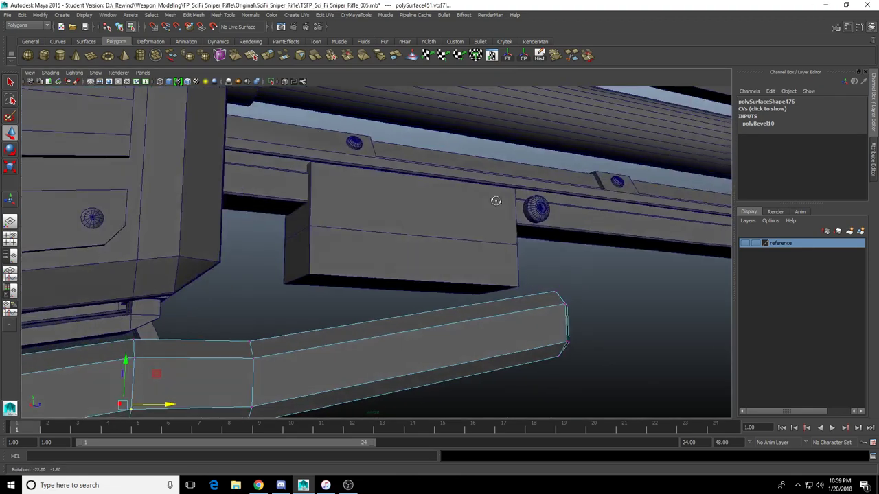
key("F8")
left_click(528, 283)
mouse_move(516, 300)
left_mouse_down("alt")
mouse_move(427, 319)
mouse_move(505, 306)
left_mouse_up("alt")
scroll(421, 323, "down", 6)
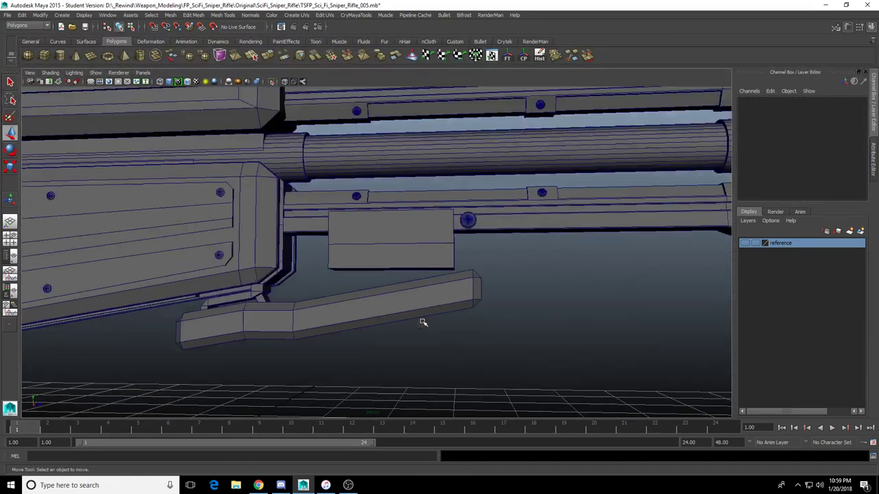
mouse_move(409, 306)
left_mouse_down("alt")
mouse_move(343, 310)
mouse_move(453, 304)
mouse_move(443, 281)
mouse_move(542, 287)
mouse_move(414, 330)
mouse_move(405, 310)
left_mouse_up("alt")
scroll(465, 310, "up", 5)
left_click(416, 309)
scroll(417, 310, "up", 4)
left_click(375, 270)
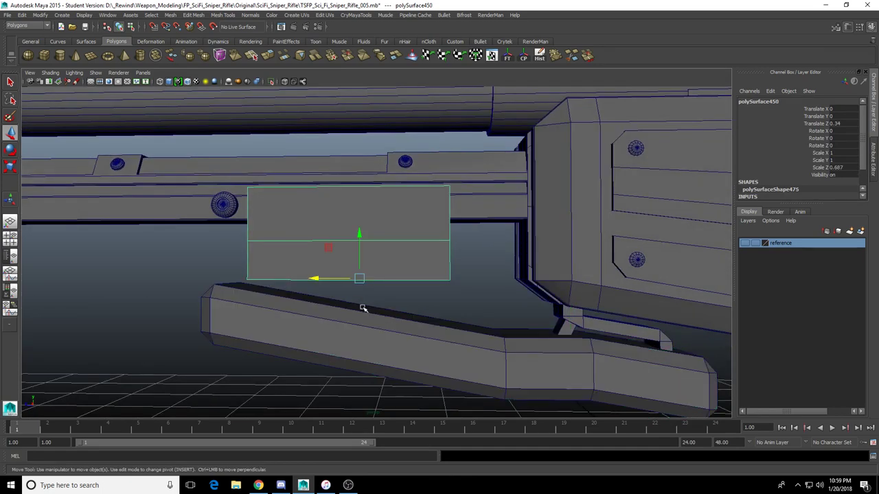
left_click_drag(385, 254, 385, 249, "alt")
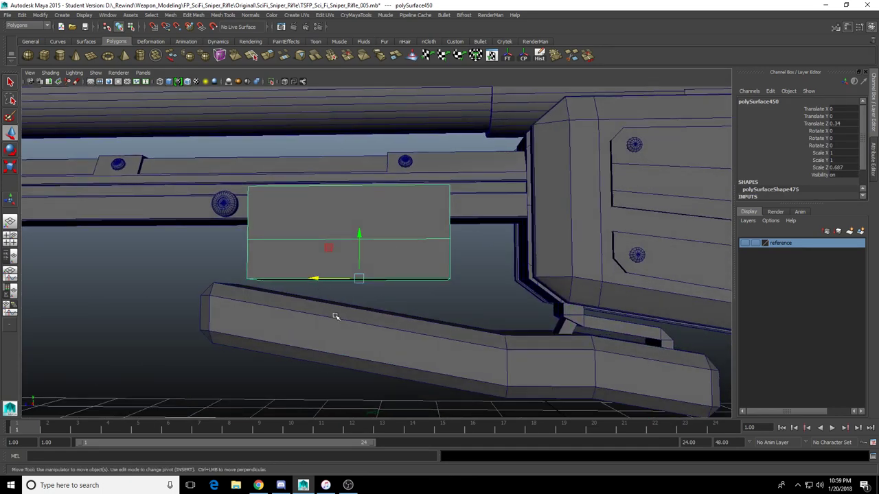
Extrude the sloped lower bar's upper front face into a small inset face and extrude that up to the front body as a connecting post
left_click_drag(335, 317, 333, 320, "alt")
left_click(336, 313)
right_click_drag(336, 313, 335, 352)
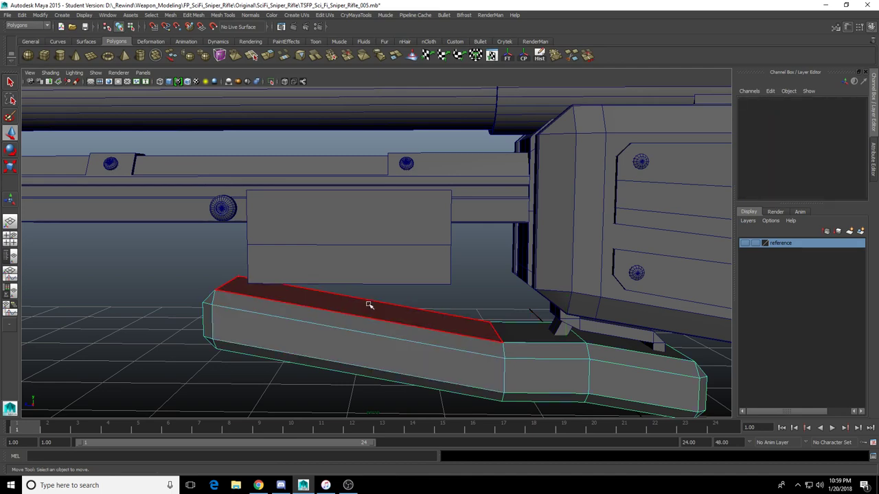
left_click(368, 305)
left_click_drag(369, 306, 363, 328, "alt")
left_click_drag(338, 225, 302, 237, "alt")
mouse_move(331, 330)
left_mouse_down()
mouse_move(395, 337)
mouse_move(336, 318)
left_mouse_up()
left_click_drag(335, 317, 318, 241, "alt")
key("ctrl+e")
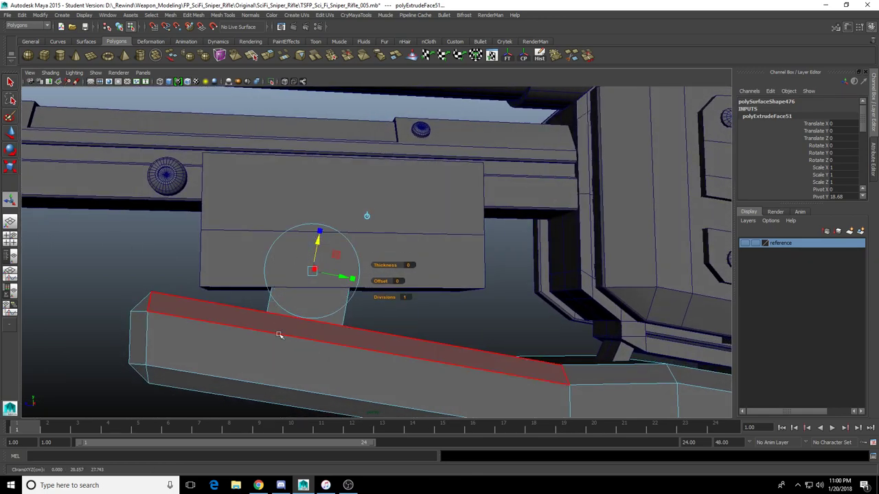
right_click_drag(278, 333, 313, 315)
scroll(314, 315, "down", 3)
left_click(277, 243)
left_click_drag(313, 314, 311, 294, "alt")
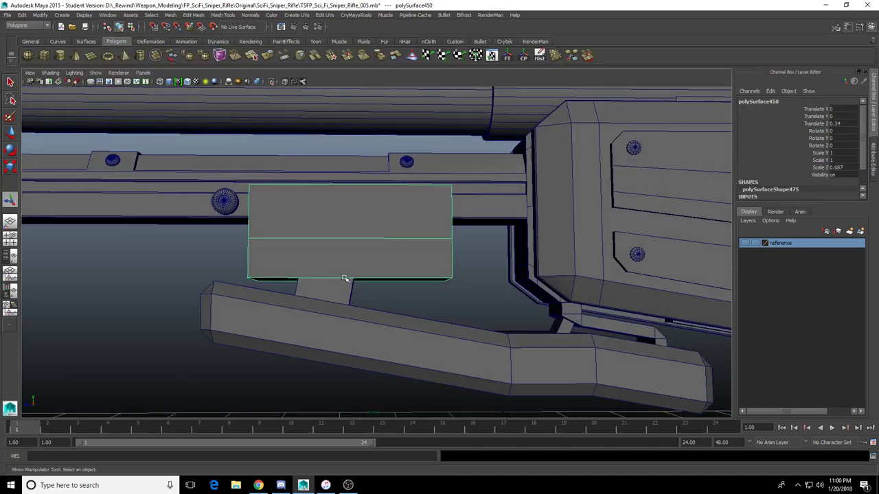
Move the vertices at the front body's front end back along Z to shorten the block
scroll(355, 267, "up", 3)
middle_click_drag(351, 265, 373, 277, "alt")
left_click_drag(372, 276, 373, 280, "alt")
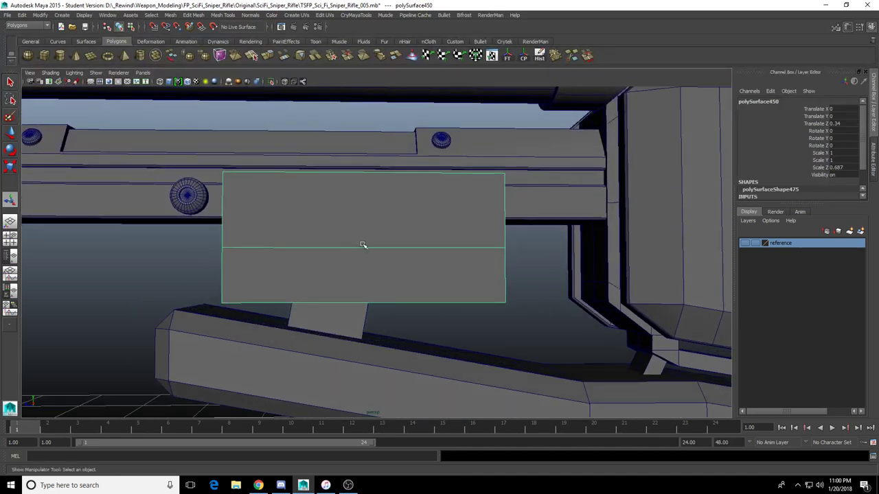
right_click_drag(363, 245, 313, 245)
scroll(311, 245, "down", 3)
left_click_drag(311, 245, 306, 237, "alt")
left_click_drag(225, 154, 300, 327)
middle_click_drag(285, 268, 323, 296, "alt")
key("w")
left_click_drag(261, 270, 285, 271)
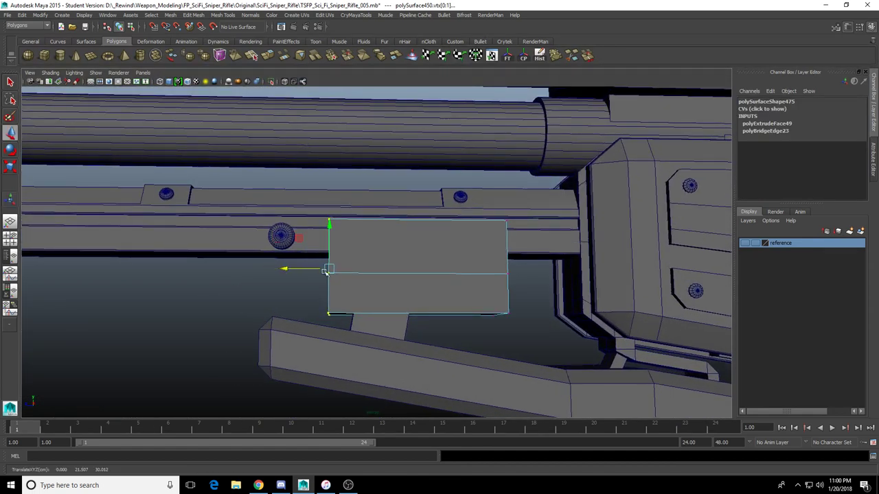
Insert a vertical edge loop around the middle of the front body with the Multi-Cut tool
right_click_drag(402, 257, 488, 234)
left_click(458, 267)
left_click(555, 58)
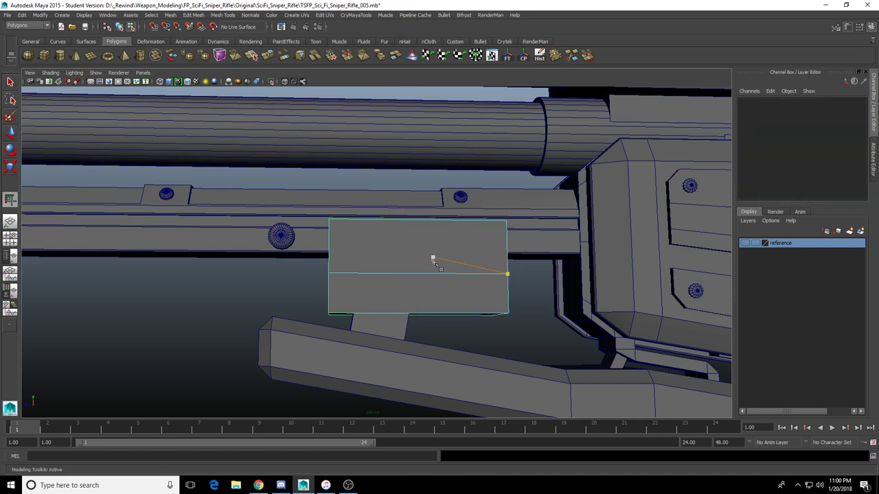
left_click(420, 274, "ctrl")
left_click_drag(469, 269, 468, 303, "alt")
left_click(10, 134)
left_click_drag(379, 269, 404, 287, "alt")
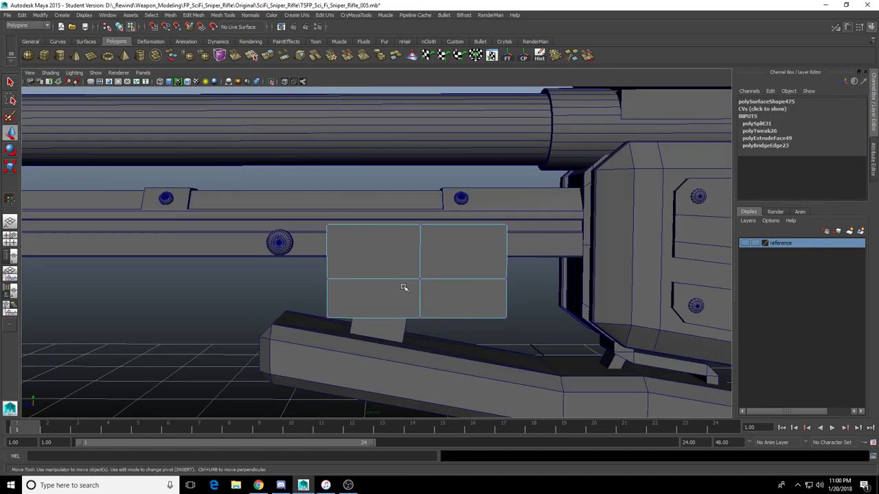
Try reshaping the front body's underside by moving its rear bottom vertices vertically in the side view, and undo the moves
left_click_drag(485, 361, 500, 296, "alt")
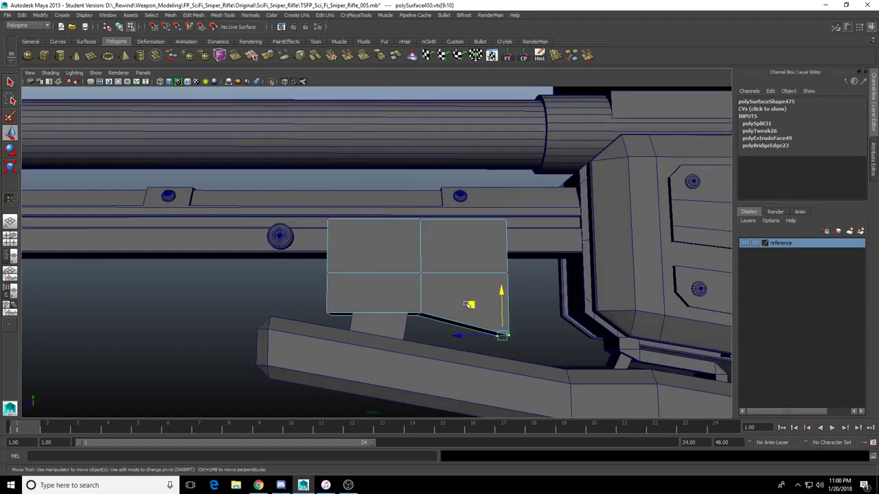
left_click_drag(450, 284, 479, 288, "alt")
key("space")
key("space")
middle_click_drag(545, 316, 429, 341, "alt")
scroll(396, 306, "up", 2)
middle_click_drag(390, 269, 398, 314, "alt")
key("5")
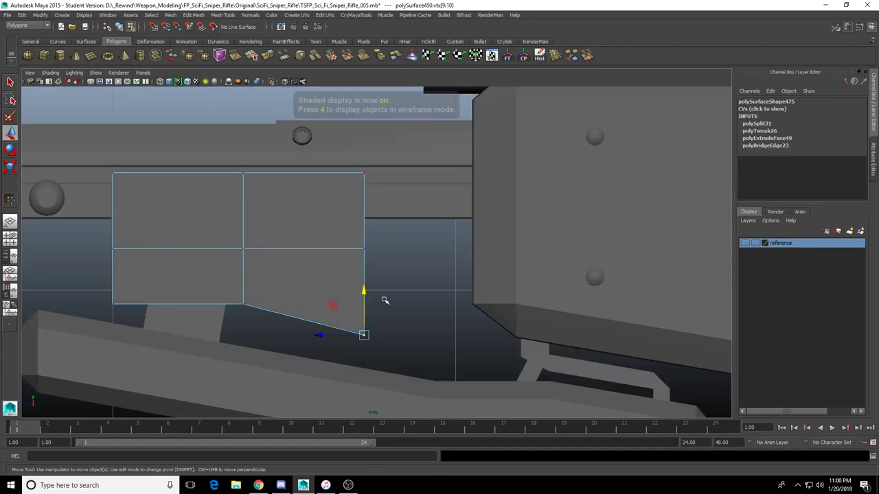
left_click_drag(363, 289, 366, 282)
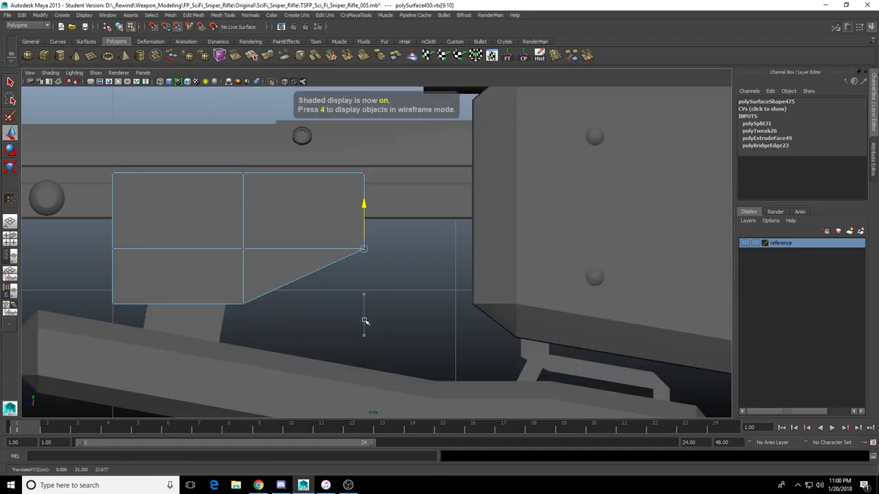
key("ctrl+z")
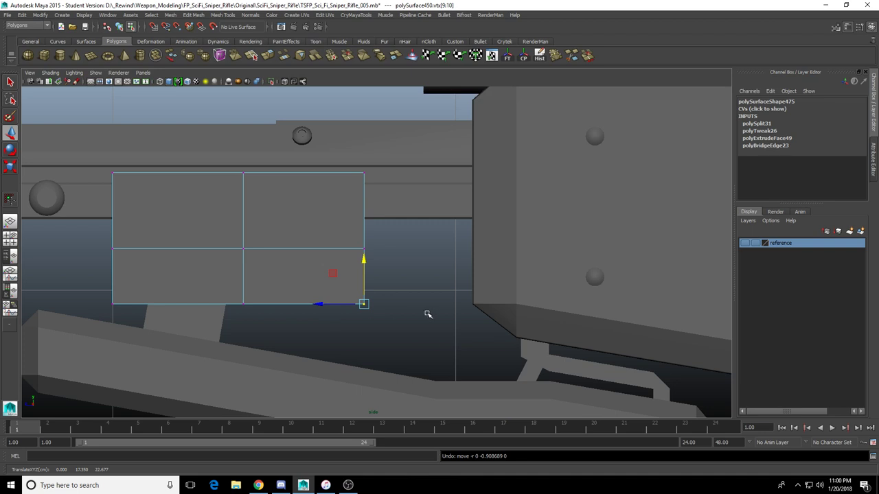
Extract the connecting post's faces from the lower bar as a separate object, selecting them in wireframe display
scroll(255, 303, "down", 1)
right_click_drag(329, 205, 330, 206)
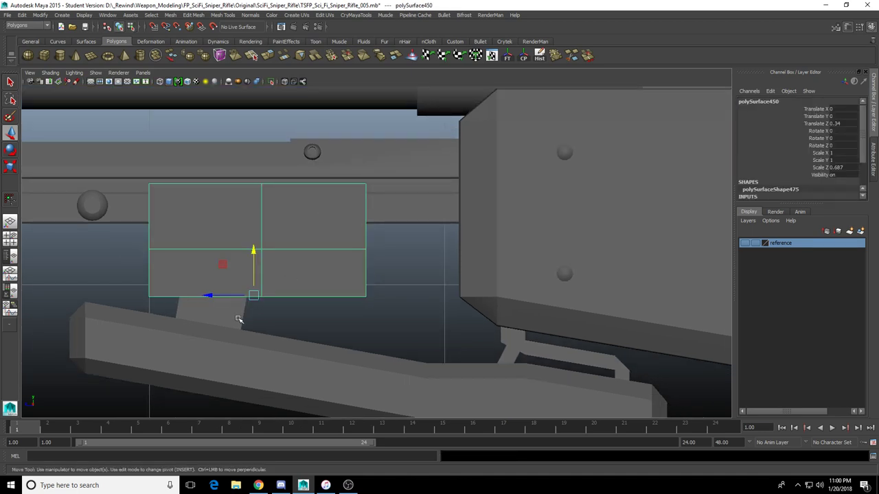
left_click(223, 322)
right_click_drag(232, 319, 233, 343)
double_click(238, 317)
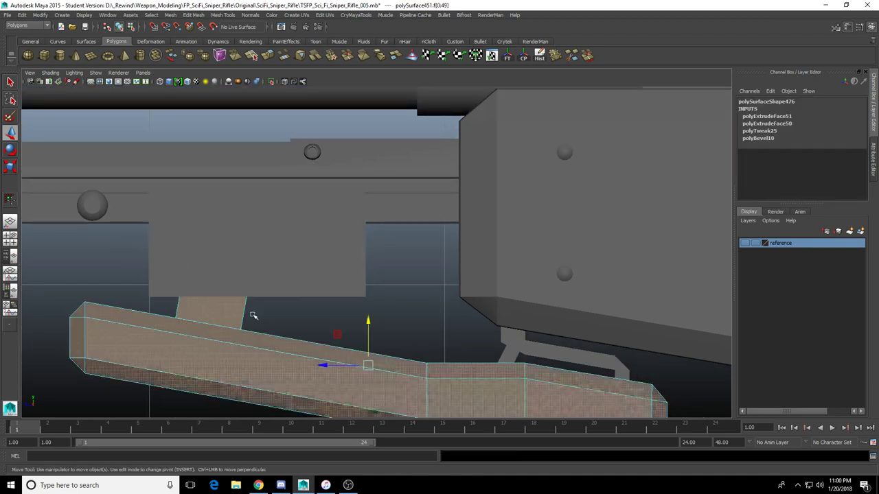
key("space")
key("space")
left_click_drag(489, 197, 446, 279, "alt")
right_click_drag(368, 358, 390, 406)
key("4")
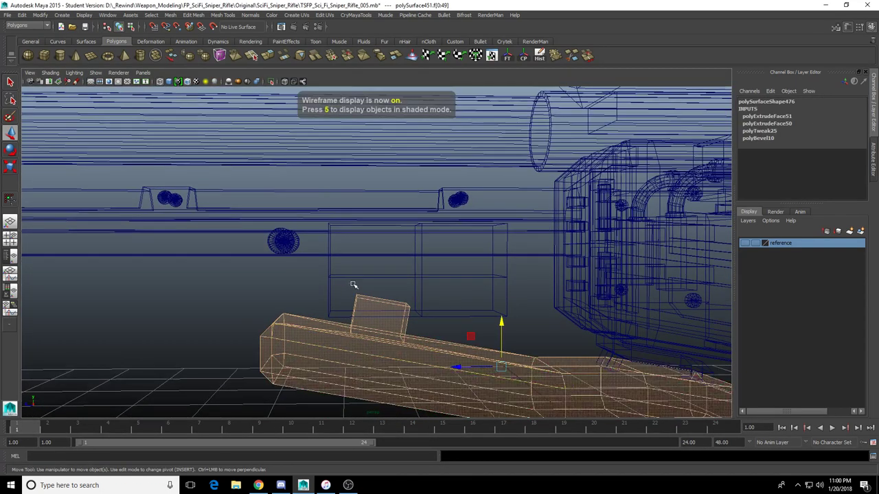
mouse_move(348, 283)
left_mouse_down()
mouse_move(427, 313)
mouse_move(408, 281)
mouse_move(409, 290)
left_mouse_up()
key("q")
key("5")
key("f")
mouse_move(399, 275)
right_mouse_down("shift")
mouse_move(409, 277)
mouse_move(399, 394)
right_mouse_up("shift")
left_click(411, 282)
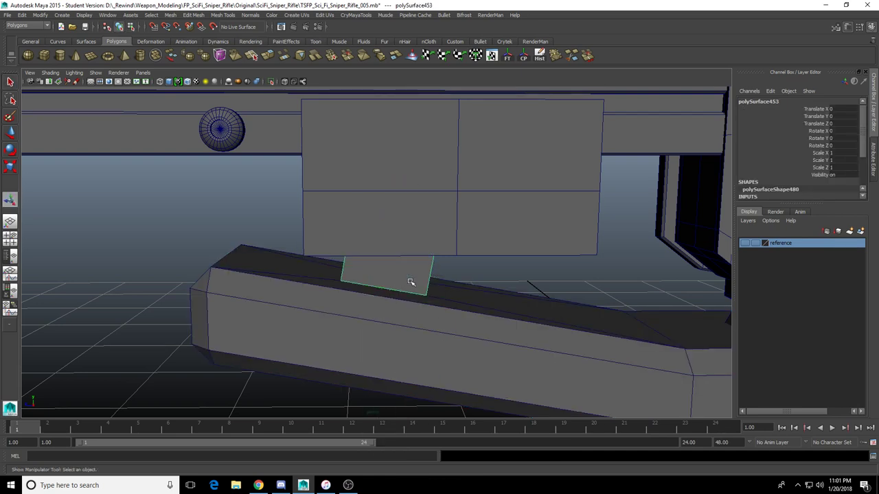
Set the move axis to Object and slide the post back and down the bar's slope to Translate Y -0.471 and Z -2.367
key("w")
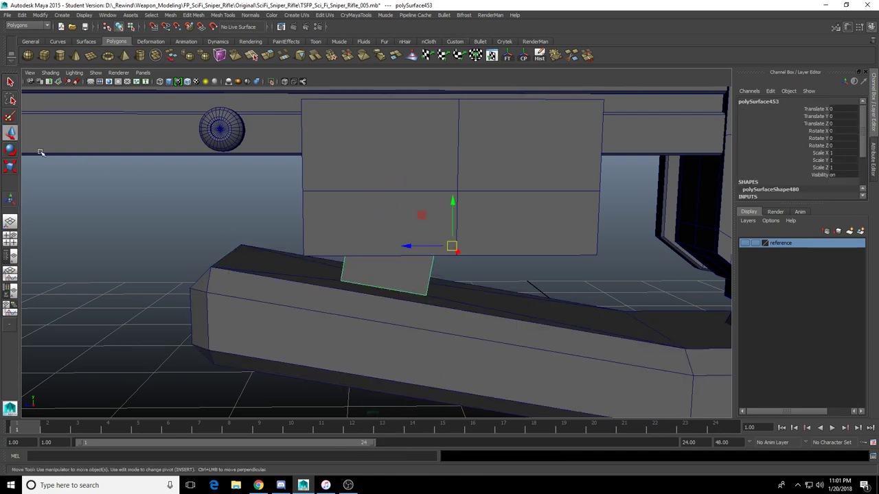
double_click(10, 132)
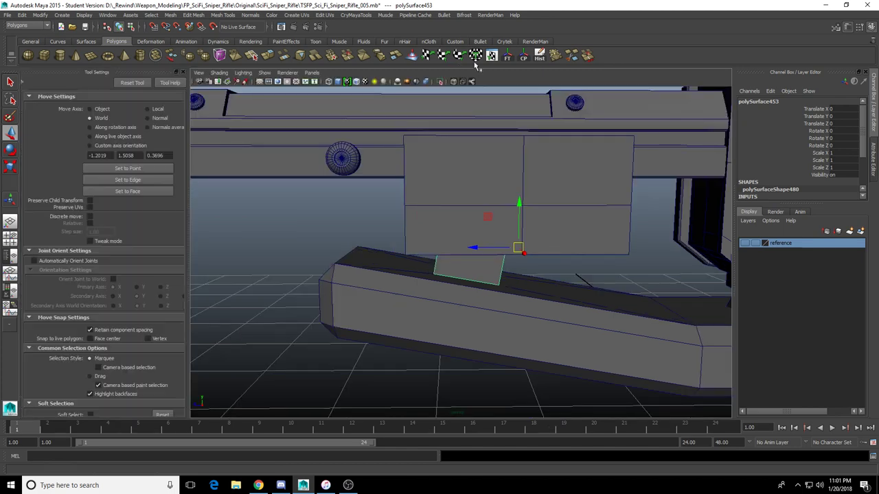
left_click(158, 128)
mouse_move(480, 314)
left_mouse_down("alt")
mouse_move(465, 310)
mouse_move(477, 310)
left_mouse_up("alt")
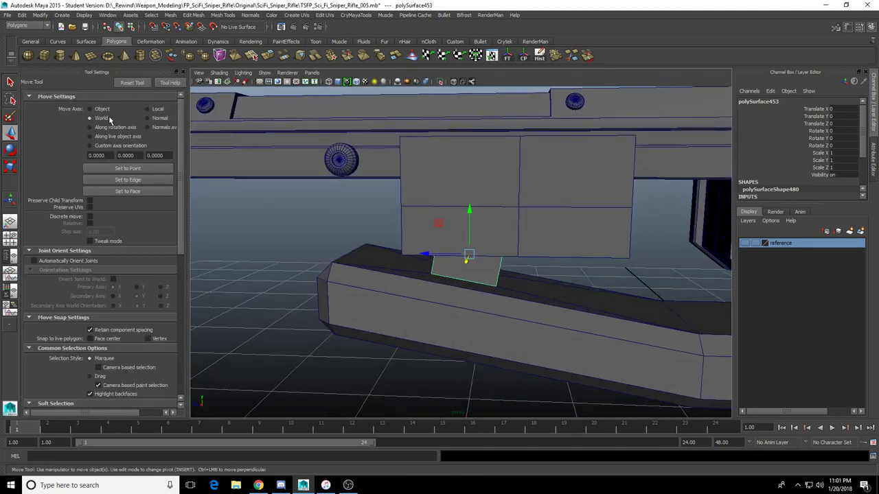
left_click_drag(425, 254, 549, 263)
key("f")
right_click_drag(549, 263, 472, 251, "alt")
left_click_drag(473, 252, 504, 270, "alt")
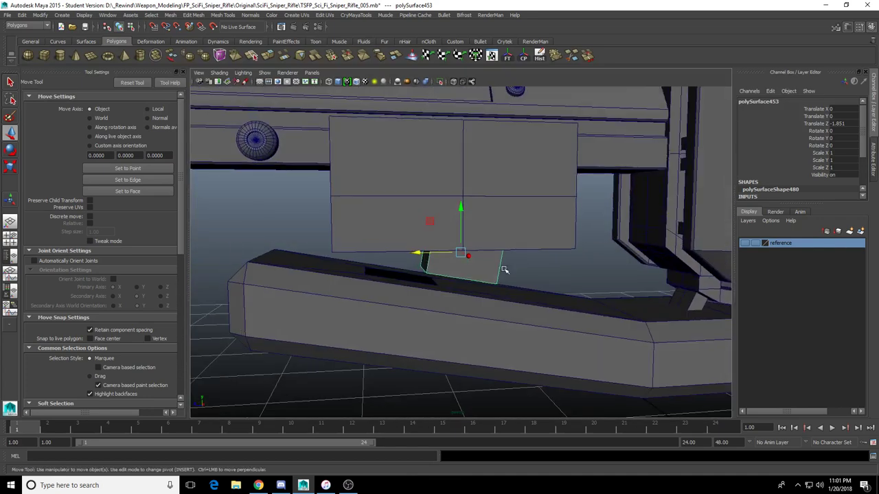
left_click_drag(420, 254, 432, 256)
left_click_drag(475, 209, 483, 226, "alt")
scroll(484, 226, "down", 3)
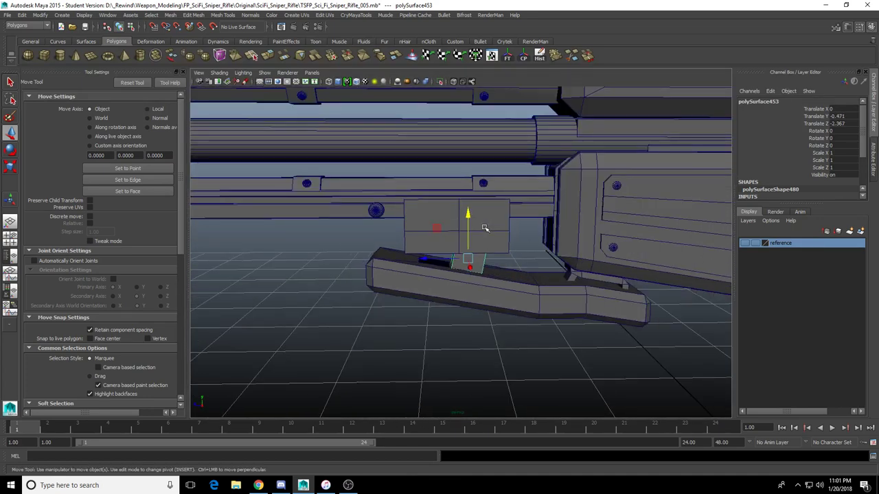
scroll(517, 229, "up", 3)
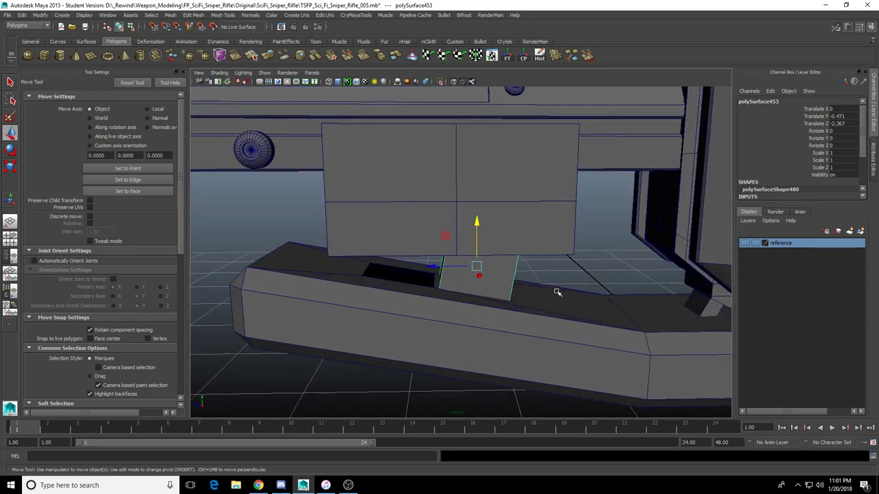
Delete the lower bar's upper faces surrounding the hole left by the detached post
left_click(554, 316)
key("F11")
scroll(528, 333, "up", 3)
left_click(403, 277)
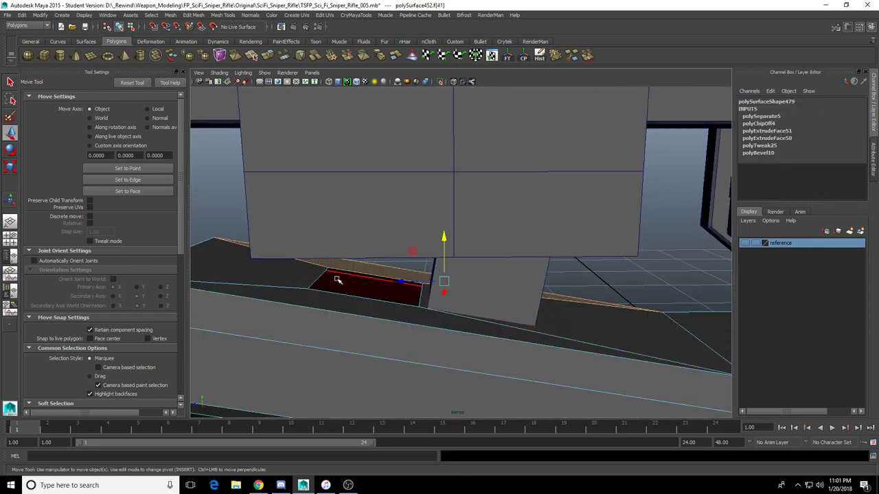
key("q")
left_click(311, 281, "shift")
left_click(443, 304, "shift")
left_click(410, 313, "shift")
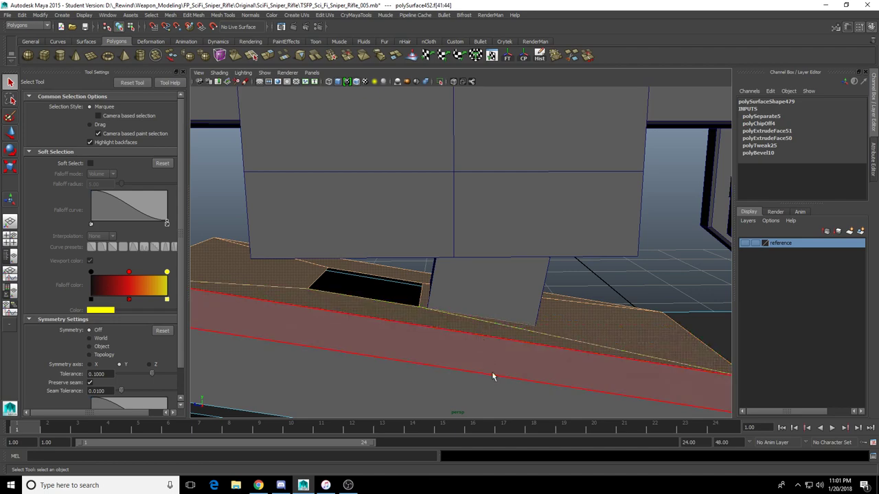
key("Delete")
Bridge the lower bar's two long upper edges to close its top with a clean face, and return to object mode
key("F10")
left_click(527, 345)
left_click_drag(539, 335, 579, 306, "alt")
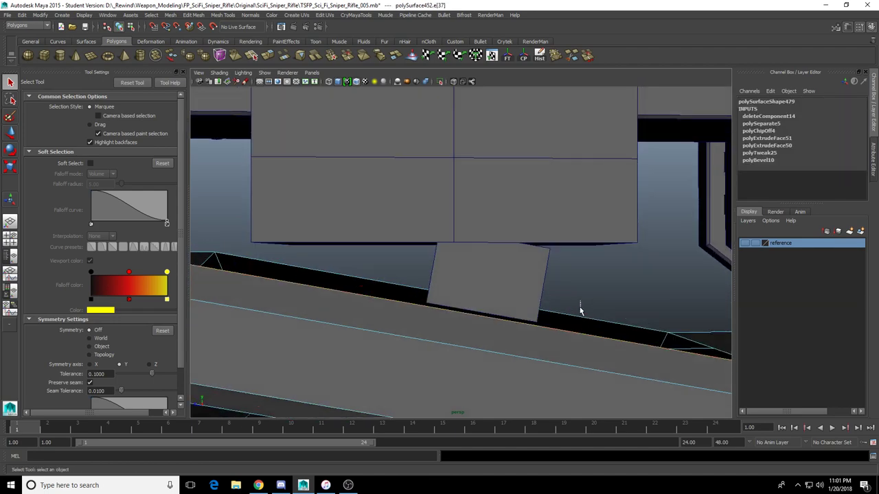
left_click(286, 58)
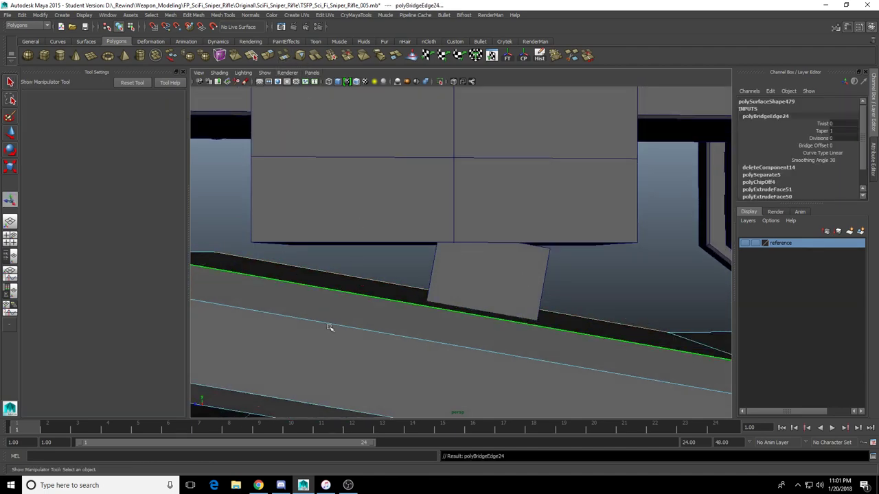
right_click_drag(330, 327, 332, 306, "alt")
left_click_drag(331, 306, 350, 334, "alt")
key("F8")
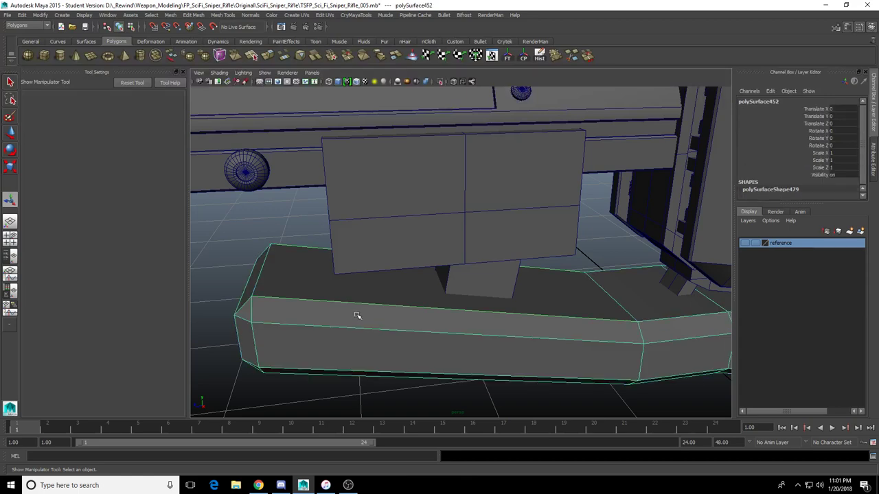
In the side view, move the front body's rear vertices back along Z to lengthen the block towards the main body
left_click_drag(390, 293, 364, 297, "alt")
left_click_drag(420, 316, 467, 298, "alt")
left_click(426, 215)
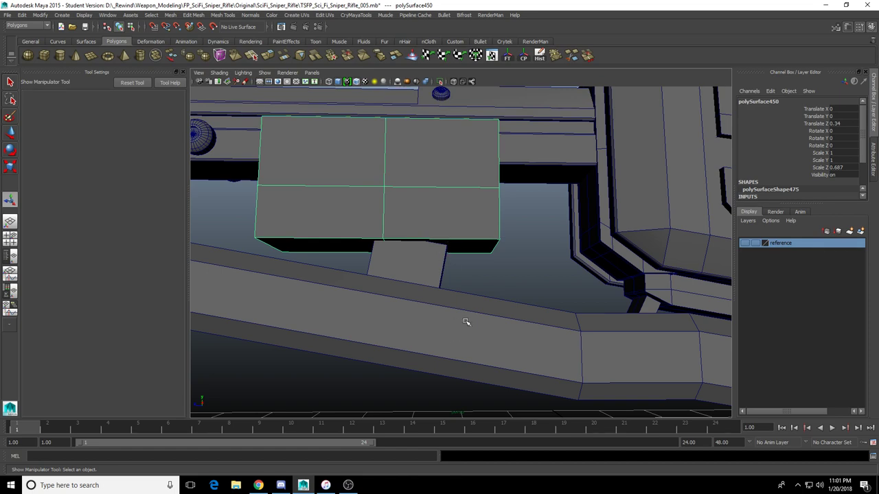
left_click_drag(479, 302, 438, 283, "alt")
right_click_drag(438, 282, 390, 279)
key("space")
key("space")
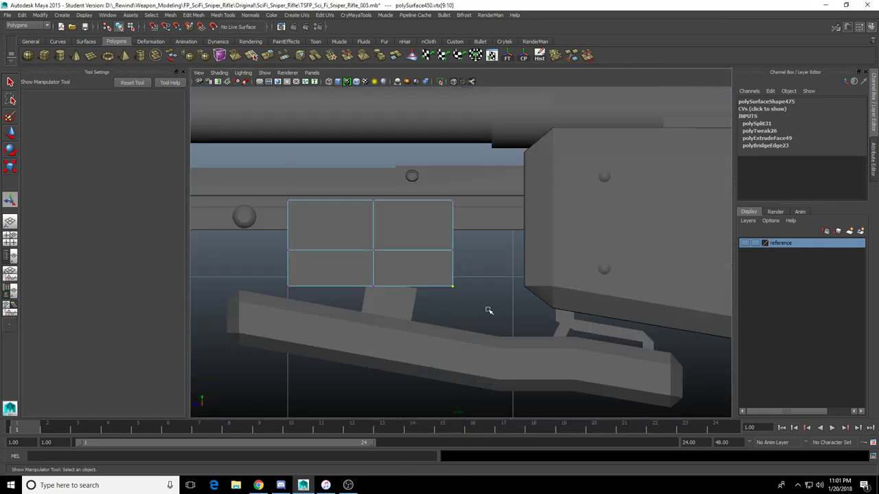
scroll(457, 295, "up", 3)
scroll(457, 294, "down", 2)
middle_click_drag(457, 295, 470, 291, "alt")
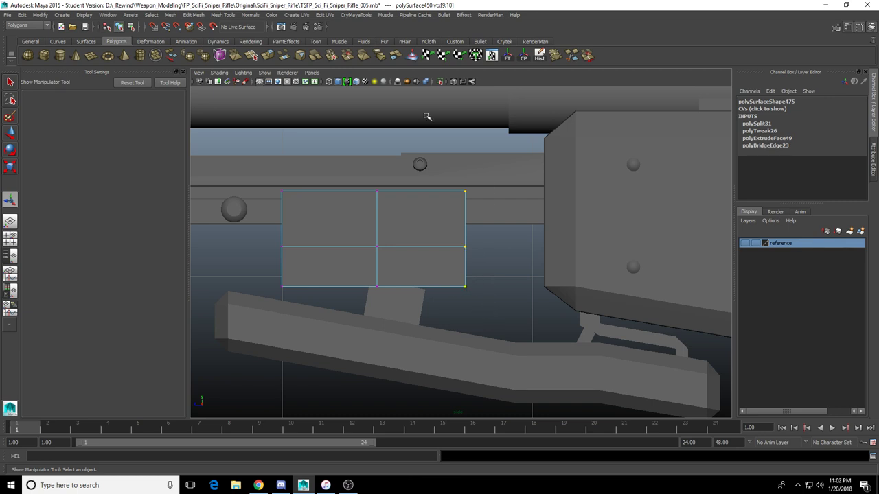
key("w")
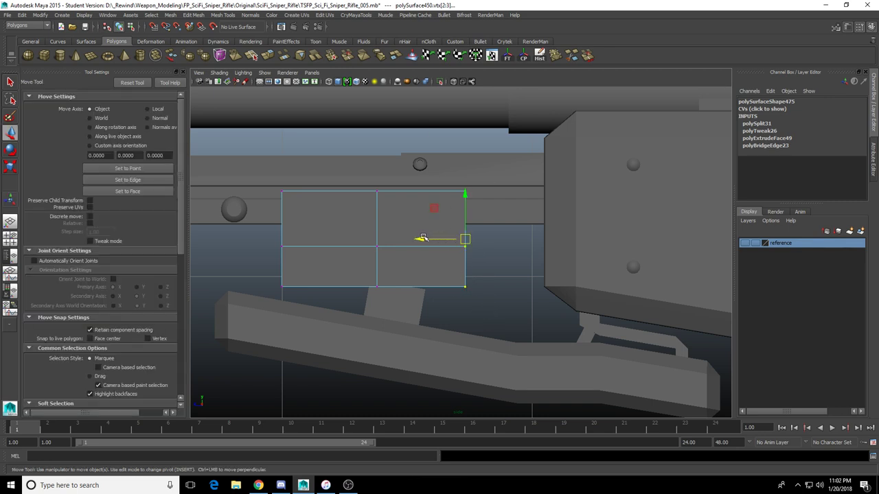
left_click_drag(423, 238, 471, 251)
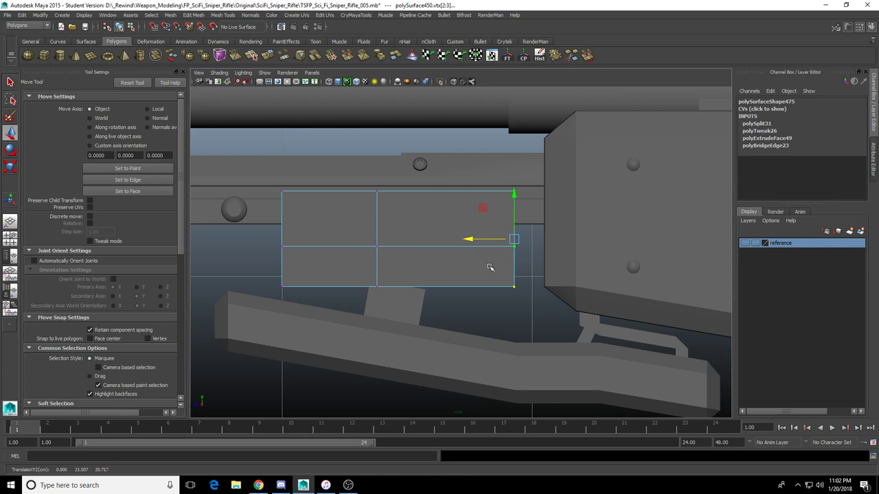
scroll(490, 267, "up", 3)
scroll(485, 239, "down", 3)
scroll(323, 269, "up", 2)
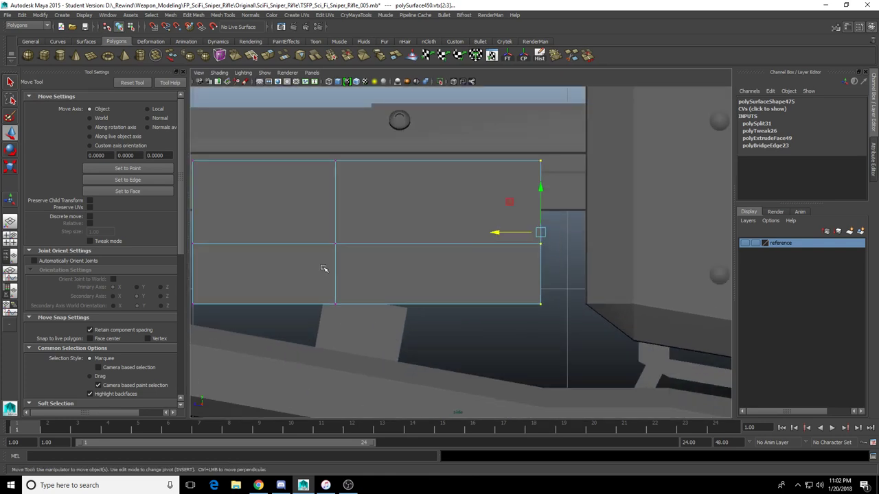
left_click(382, 336)
right_click_drag(382, 334, 329, 306)
left_click_drag(293, 231, 445, 315)
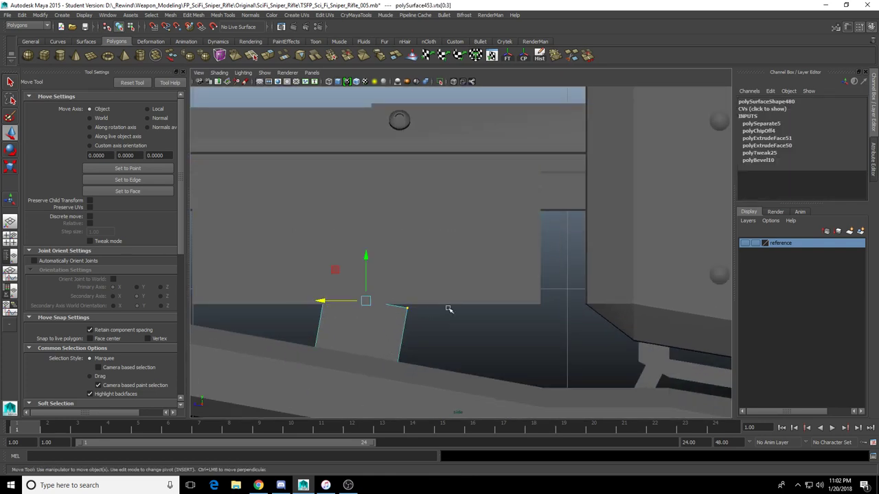
key("w")
left_click(461, 298)
Set the move axis to Normals average and extend the post's top face upwards along its normal into the front body
key("space")
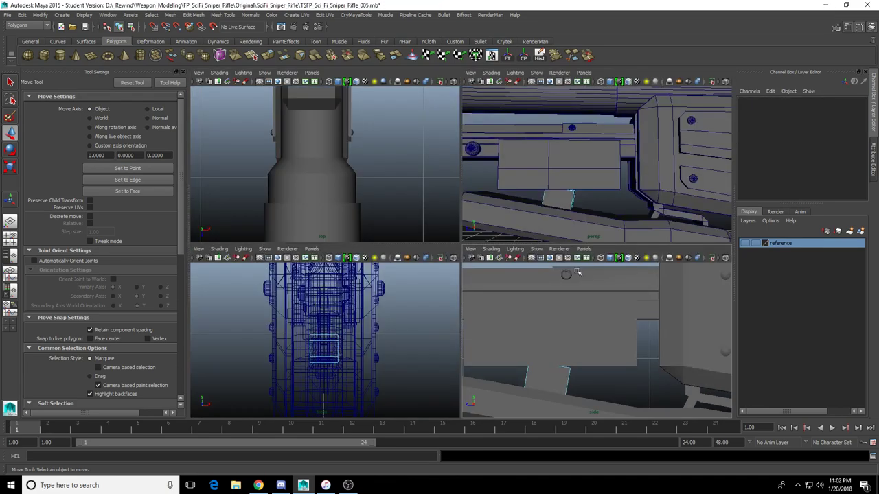
key("space")
left_click_drag(439, 276, 362, 289, "alt")
right_click_drag(363, 288, 388, 314, "alt")
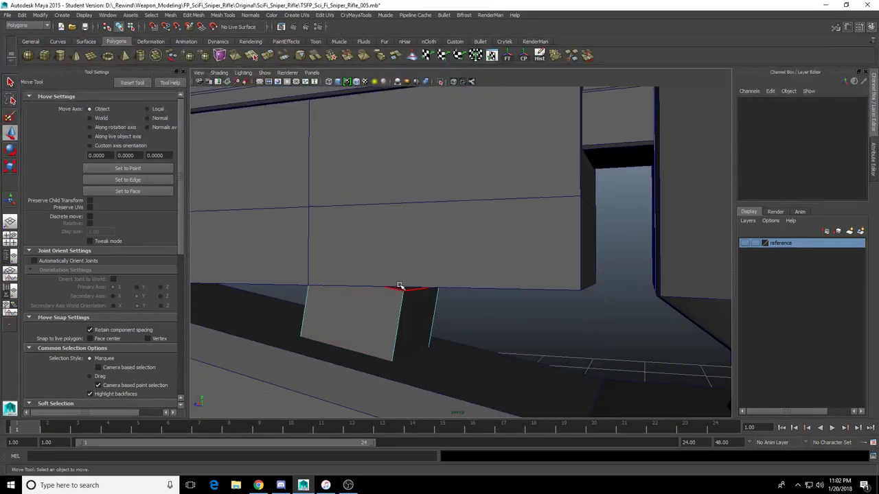
left_click(400, 285)
left_click(147, 127)
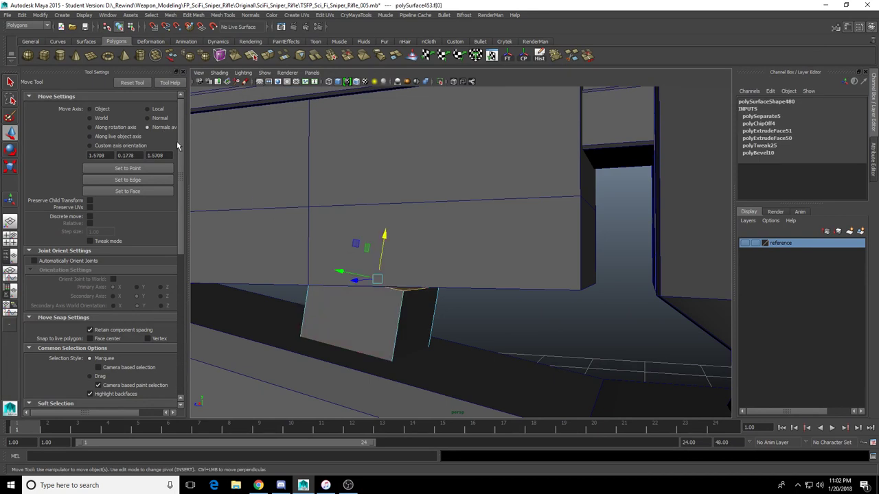
left_click_drag(385, 238, 392, 184)
left_click_drag(363, 313, 343, 319, "alt")
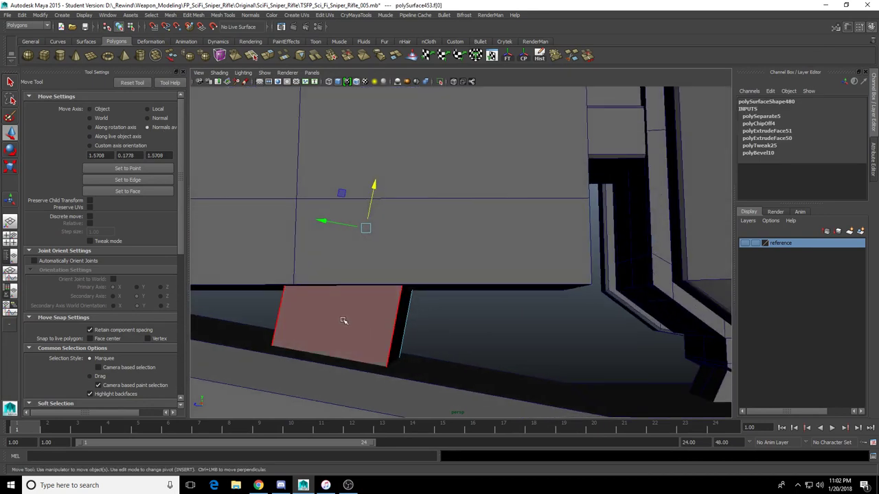
left_click(270, 160)
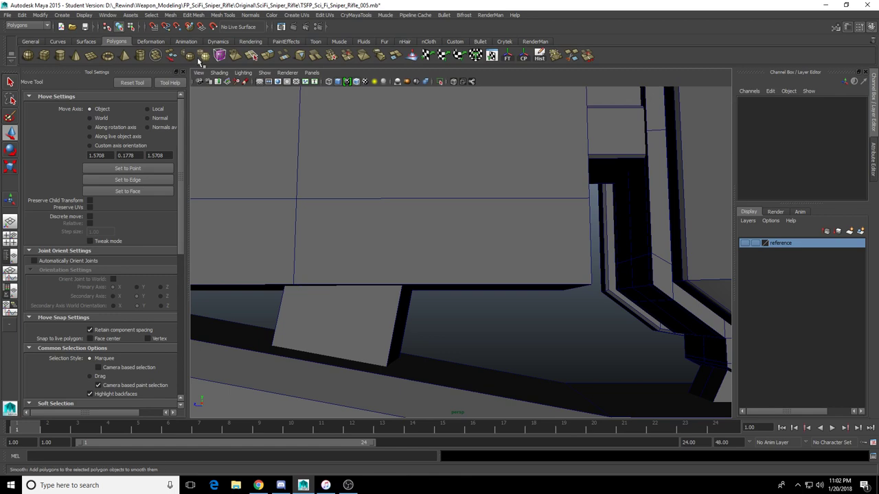
Select the whole post with the Scale tool and hide the tool settings to enlarge the viewport
scroll(417, 259, "down", 5)
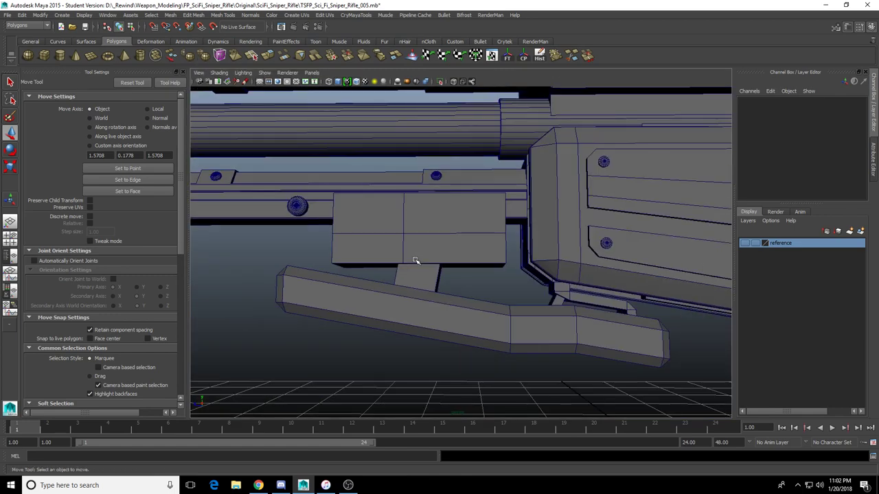
scroll(416, 258, "up", 3)
left_click_drag(416, 259, 429, 302, "alt")
left_click(421, 282)
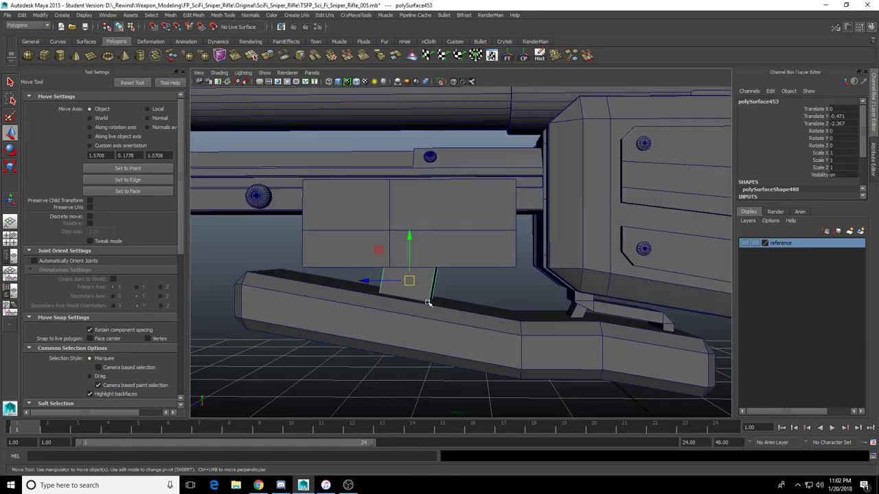
key("r")
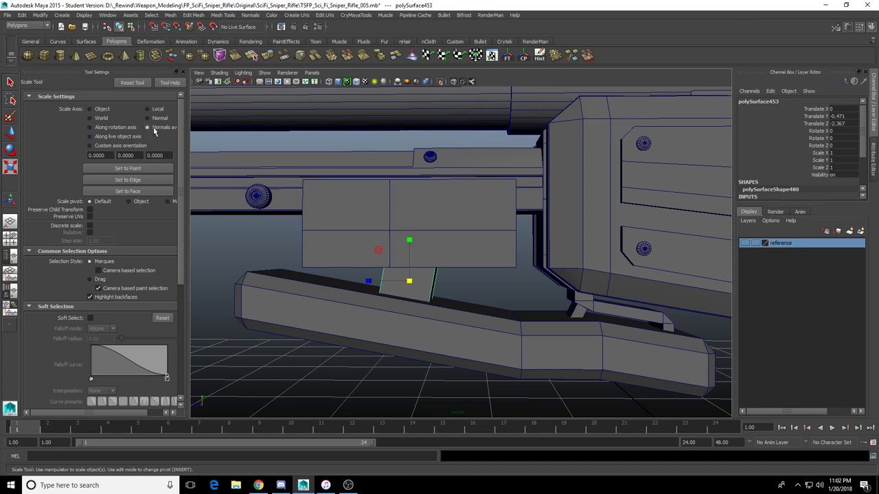
left_click(177, 72)
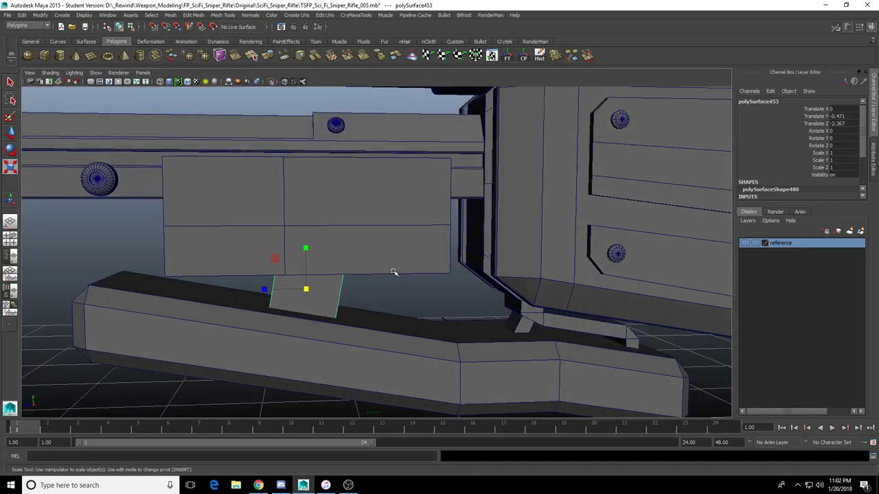
left_click_drag(394, 272, 368, 268, "alt")
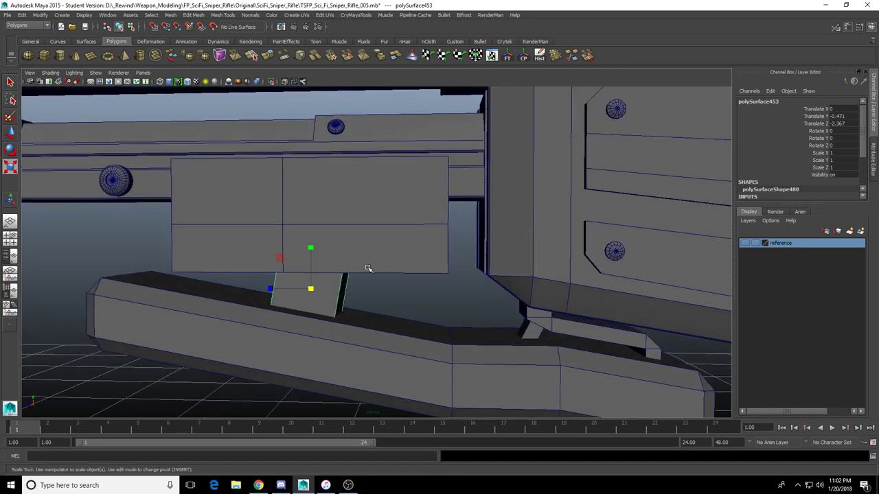
Delete the faces of the front body's upper half, above its horizontal edge loop
left_click(381, 257)
left_click_drag(382, 258, 401, 253, "alt")
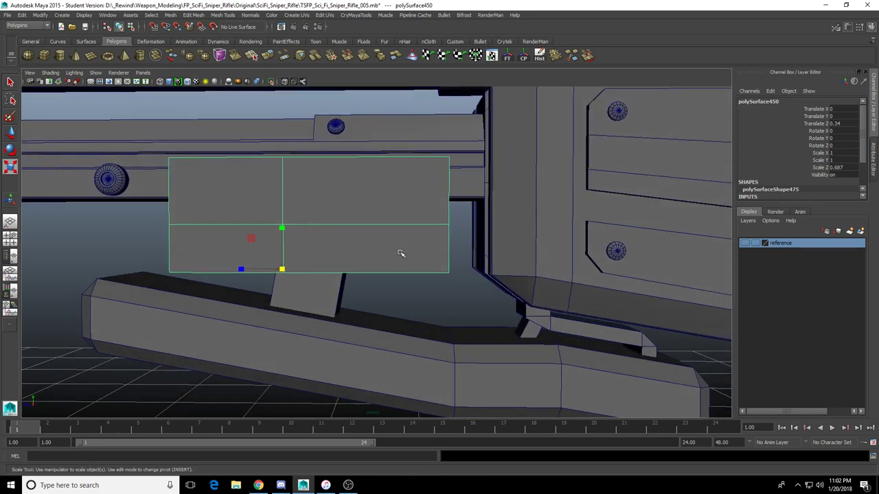
right_click_drag(394, 249, 348, 253)
left_click(348, 230)
left_click_drag(118, 118, 466, 197)
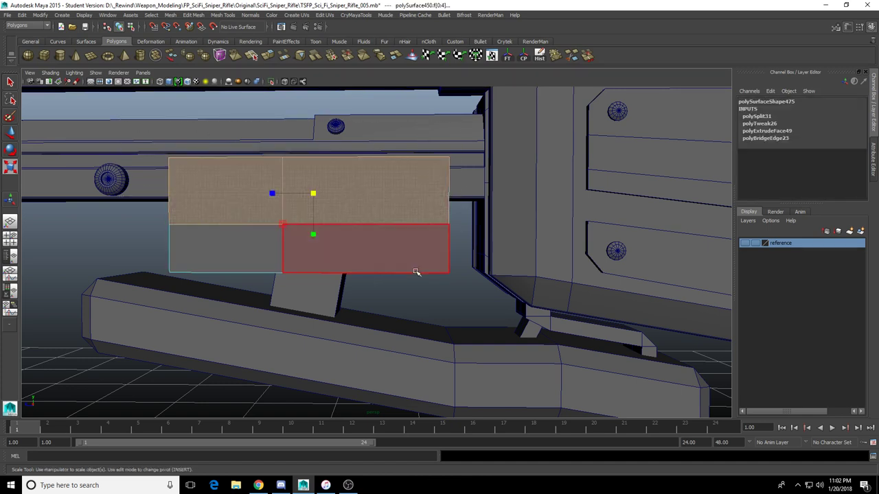
key("Delete")
Bridge the front body's open upper border edges to close the top of the shortened block
right_click_drag(412, 250, 394, 195)
double_click(392, 223)
left_click_drag(393, 224, 402, 246, "alt")
left_click(284, 57)
Move the front body's middle vertex loop back along Z towards the main body
right_click_drag(400, 246, 345, 241)
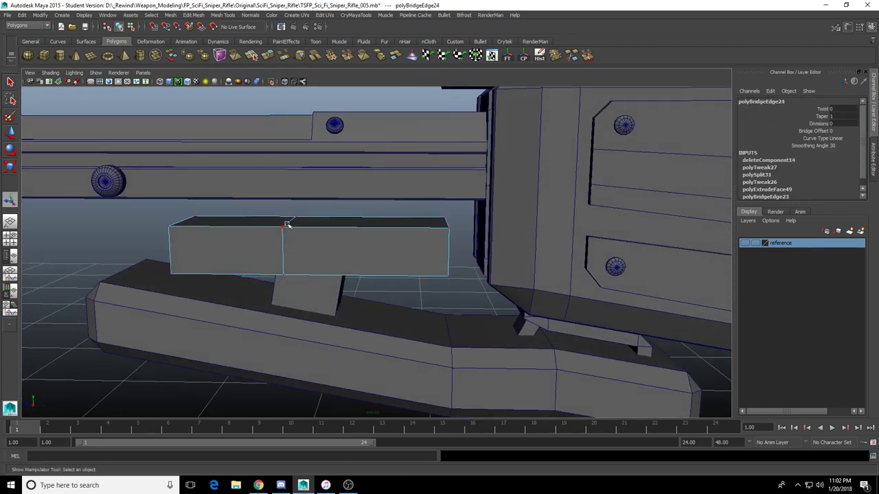
left_click_drag(251, 178, 383, 354)
left_click_drag(314, 273, 309, 250, "alt")
key("w")
left_click_drag(241, 250, 306, 250)
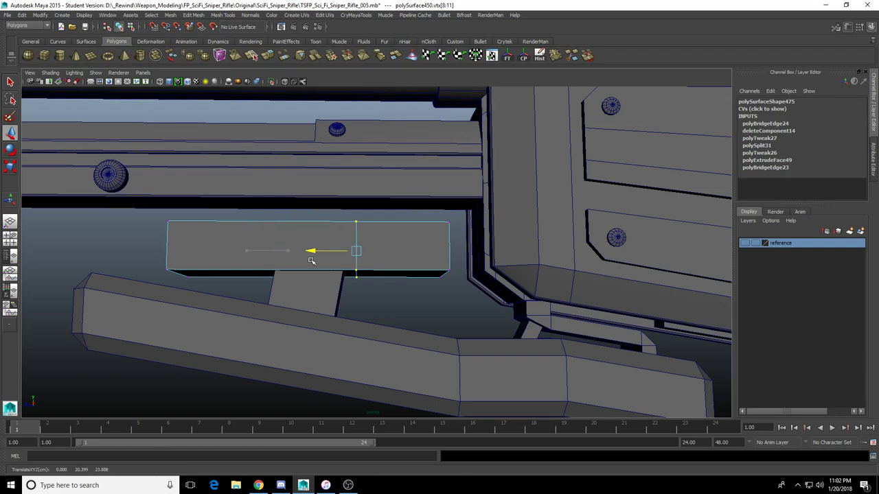
Try to move the front body's rear vertices along Z in the side view's wireframe display, and undo it
key("space")
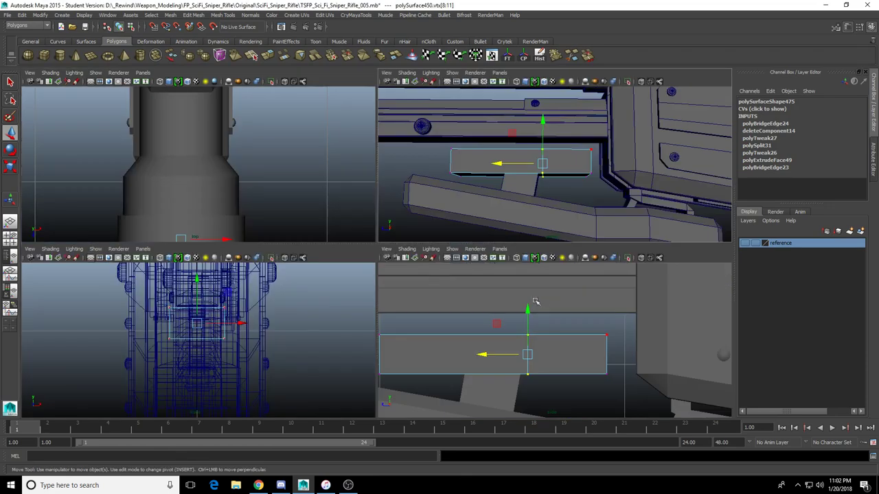
key("space")
middle_click_drag(555, 336, 447, 246, "alt")
right_click_drag(447, 246, 418, 246, "alt")
middle_click_drag(418, 246, 430, 247, "alt")
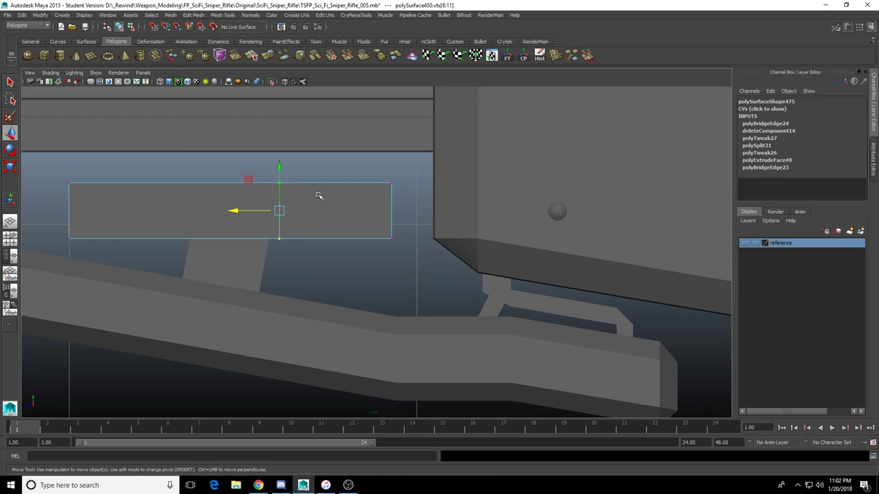
middle_click_drag(315, 199, 337, 211, "alt")
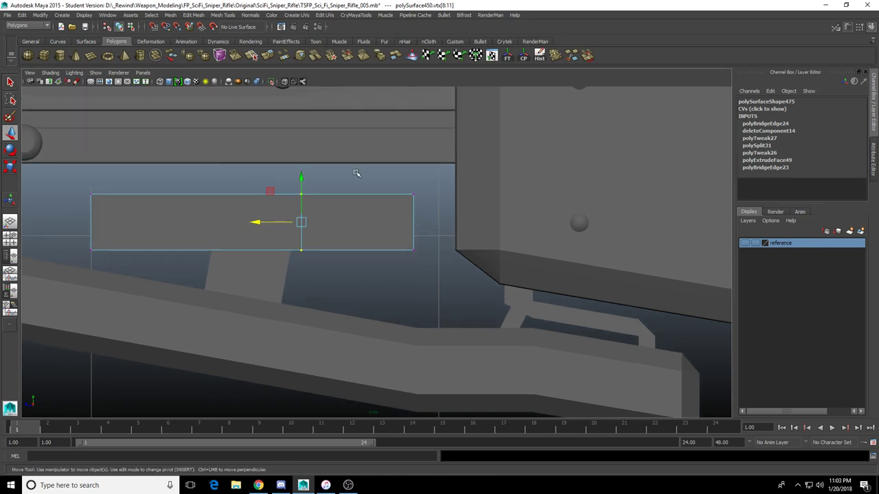
key("4")
middle_click_drag(383, 230, 338, 183, "alt")
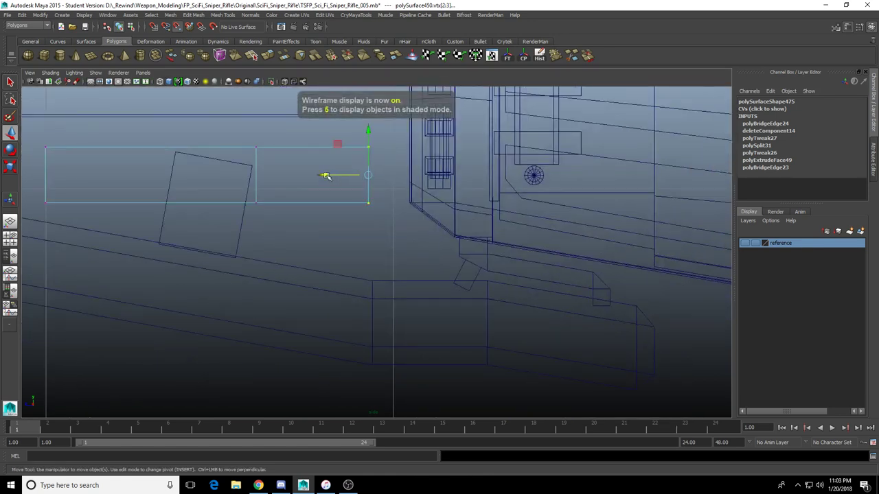
left_click_drag(326, 176, 368, 180)
key("ctrl+z")
right_click_drag(353, 186, 369, 203, "alt")
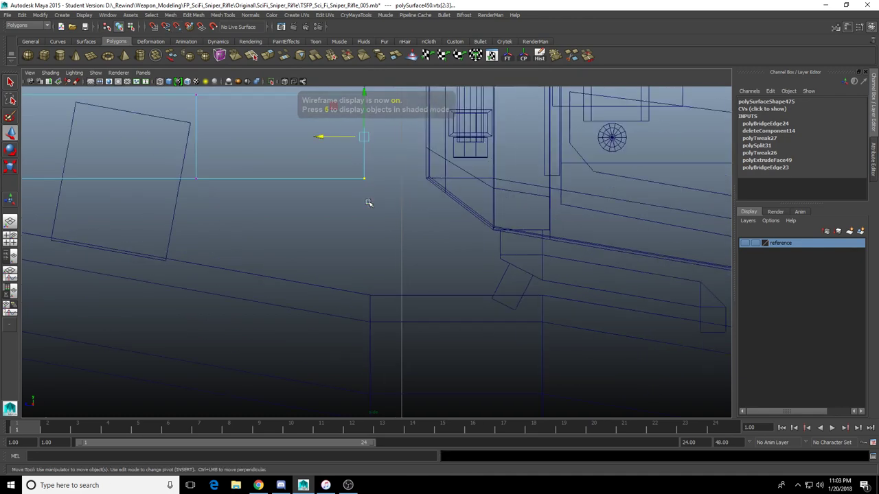
middle_click_drag(347, 187, 363, 197, "alt")
In the top view's wireframe display, move the front body's rear vertices slightly back along Z towards the main body
key("space")
key("space")
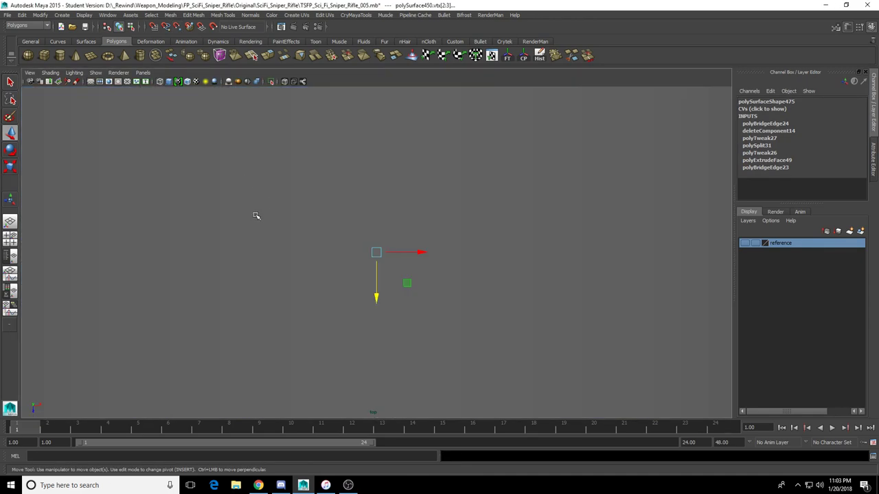
key("4")
right_click_drag(455, 277, 442, 272, "alt")
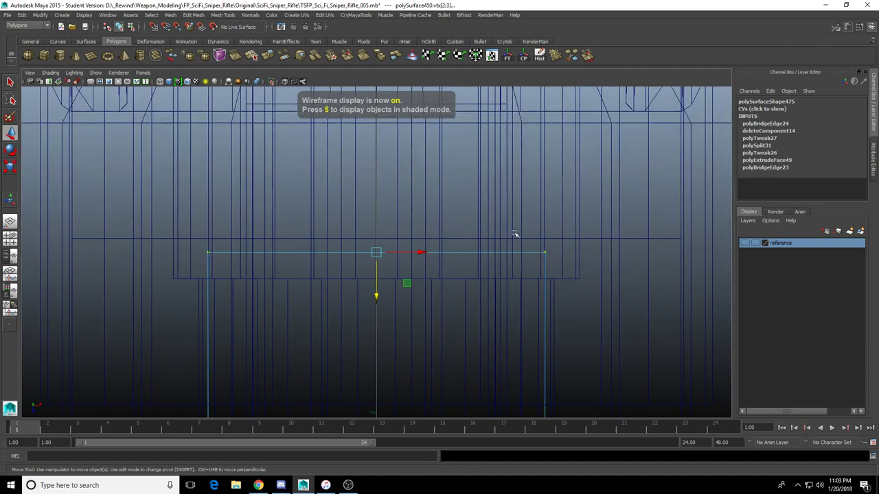
left_click_drag(514, 233, 543, 292)
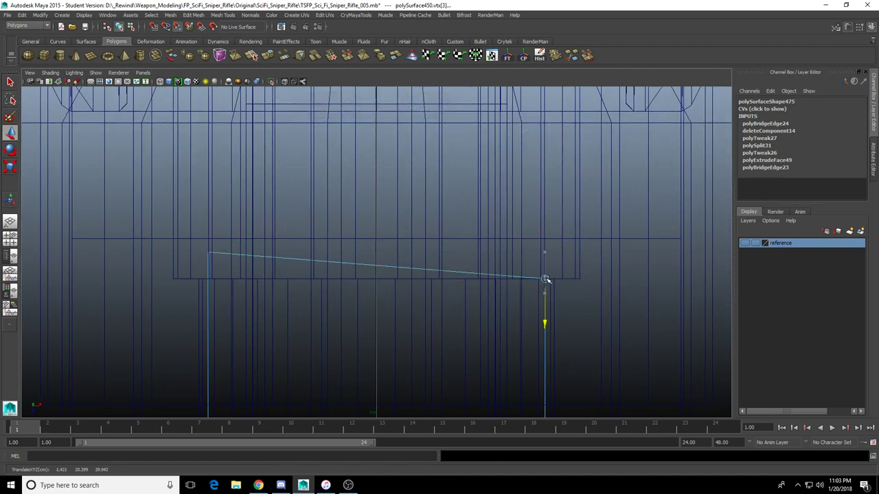
key("ctrl+z")
left_click_drag(168, 231, 617, 306)
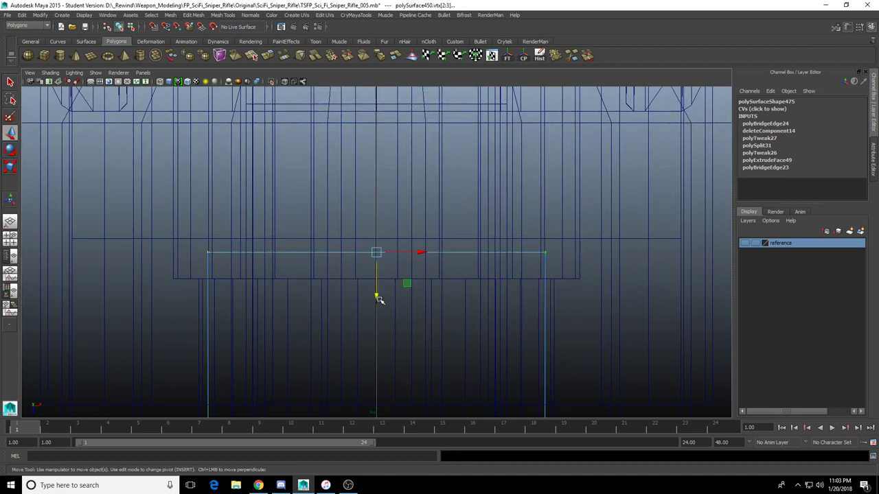
left_click_drag(378, 296, 382, 283)
key("space")
key("space")
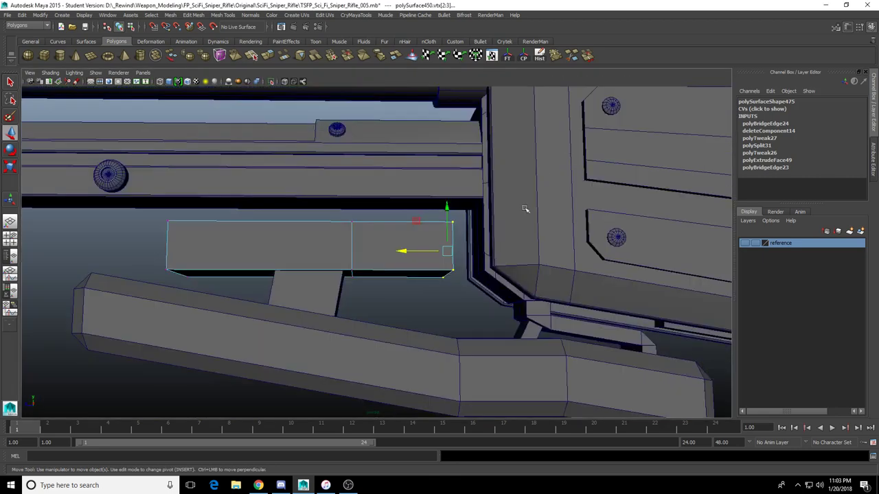
Raise the front body's front and middle vertices to just under the rail, so its rear section slopes down
left_click_drag(467, 240, 420, 246, "alt")
left_click(426, 228)
left_click(426, 228)
right_click_drag(419, 244, 360, 226)
left_click_drag(131, 195, 419, 333)
left_click_drag(420, 333, 416, 320, "alt")
left_click_drag(308, 265, 302, 273, "alt")
left_click_drag(269, 209, 269, 197)
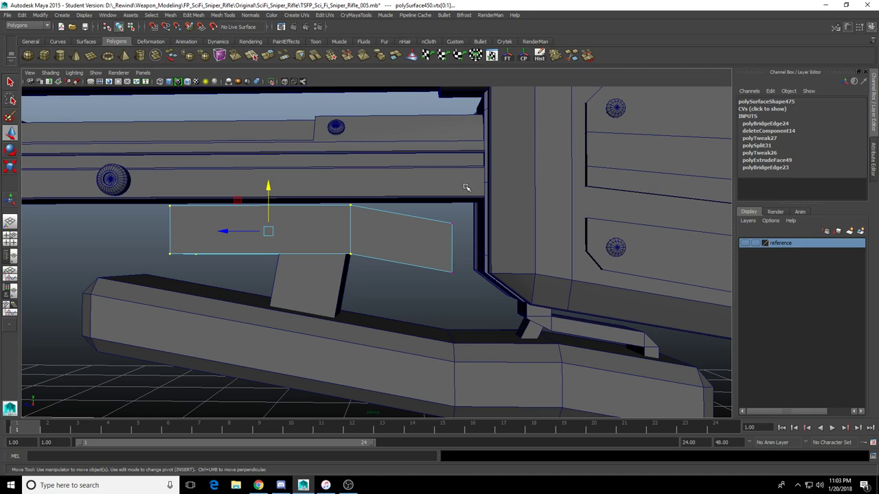
In the side view, move the front body's front vertices back along Z to about 28.3 cm to shorten the front section
middle_click_drag(362, 242, 394, 225, "alt")
left_click_drag(392, 225, 391, 223, "alt")
middle_click_drag(408, 215, 456, 219, "alt")
key("space")
key("space")
scroll(393, 250, "down", 2)
middle_click_drag(392, 250, 510, 292, "alt")
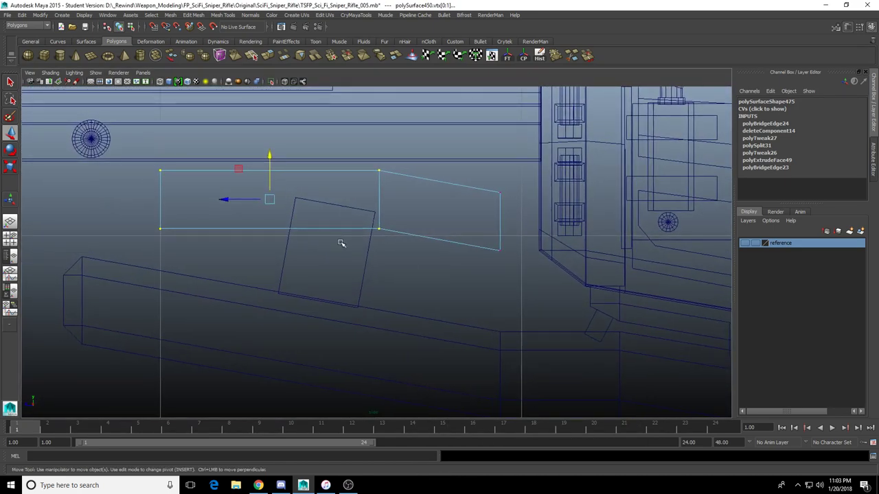
middle_click_drag(323, 196, 374, 209, "alt")
left_click_drag(204, 168, 273, 259)
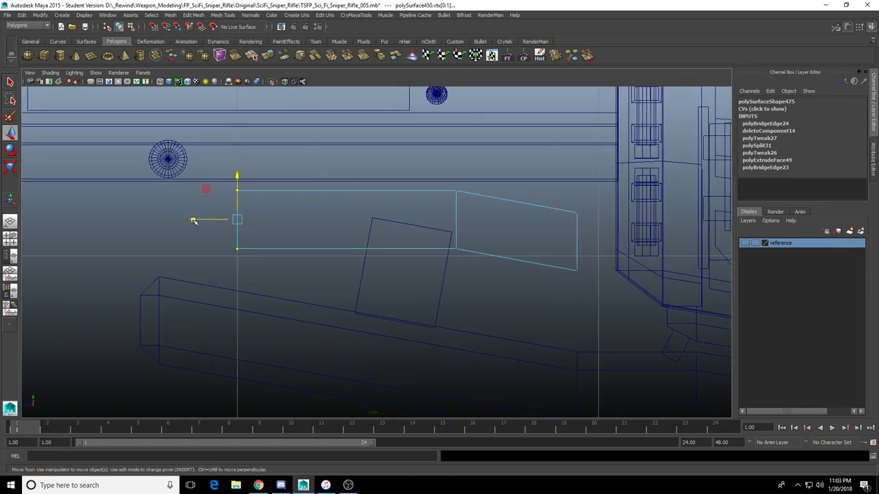
left_click_drag(193, 220, 256, 228)
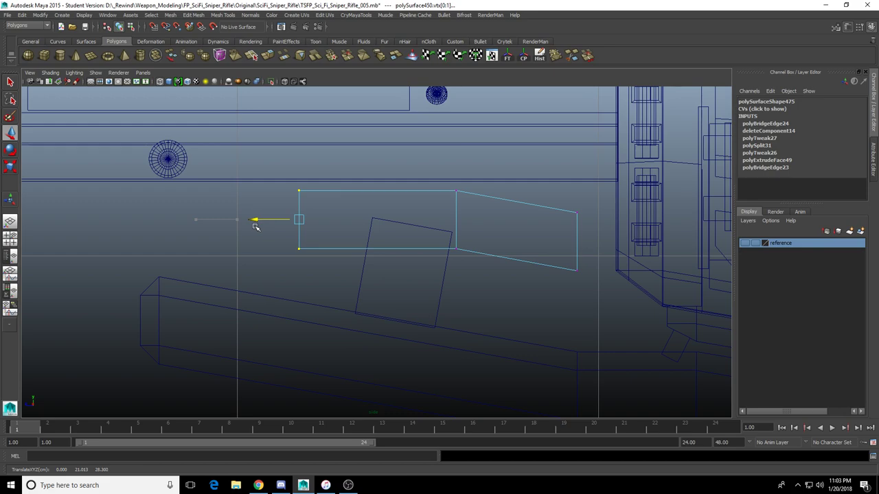
key("space")
key("space")
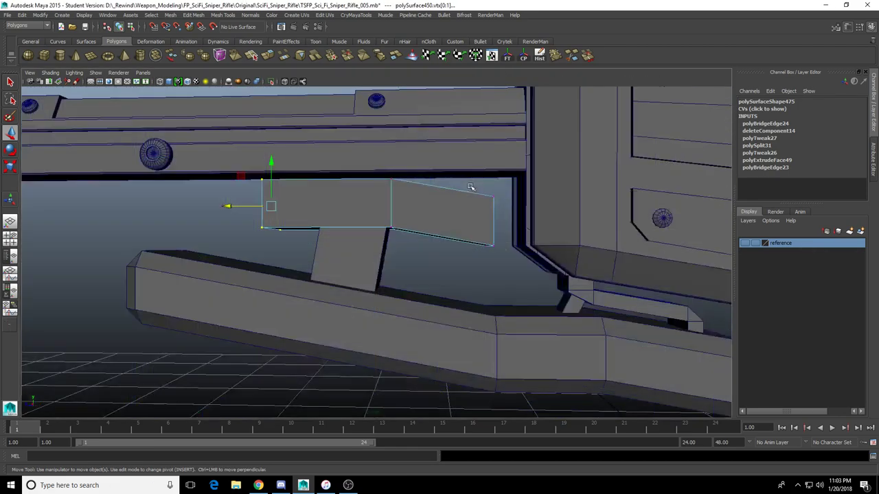
Lower the front body's two top faces along Y to about 21.2 cm, leaving a gap beneath the rail
mouse_move(471, 188)
left_mouse_down("alt")
mouse_move(426, 198)
mouse_move(395, 192)
mouse_move(510, 190)
mouse_move(497, 194)
left_mouse_up("alt")
left_click(396, 192)
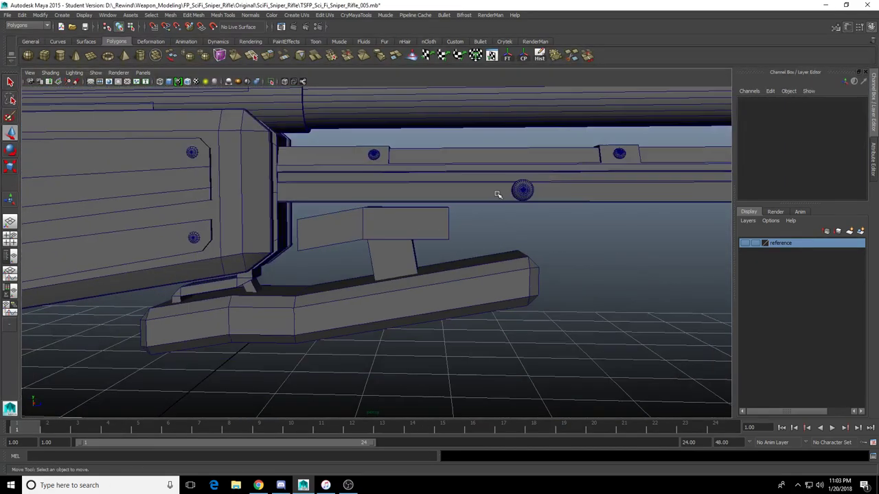
scroll(465, 205, "up", 3)
left_click_drag(441, 207, 443, 247, "alt")
left_click(464, 222)
key("F11")
left_click(432, 227)
key("f")
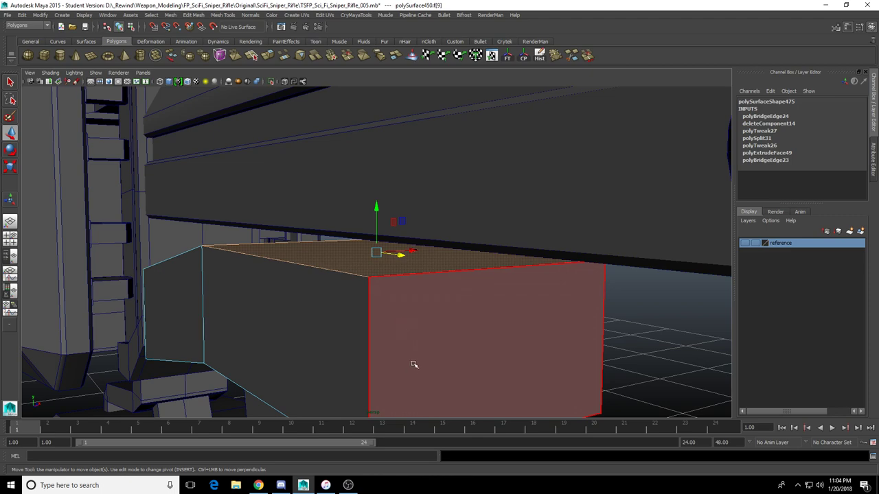
left_click_drag(277, 313, 310, 336, "alt")
scroll(310, 337, "down", 3)
middle_click_drag(308, 336, 405, 278, "alt")
key("q")
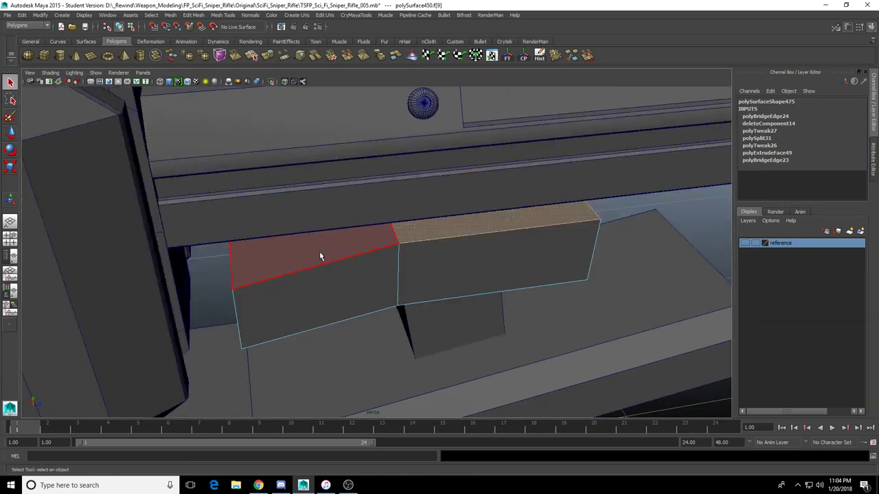
left_click(320, 256, "shift")
left_click_drag(359, 291, 373, 295, "alt")
key("w")
left_click_drag(456, 329, 343, 296, "alt")
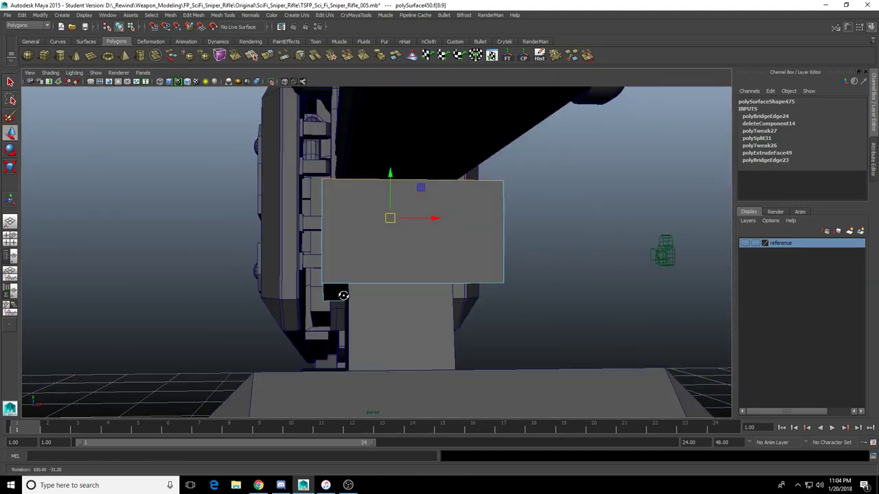
left_click_drag(390, 174, 393, 207)
left_click_drag(395, 212, 485, 212, "alt")
left_click_drag(400, 212, 402, 196)
mouse_move(403, 196)
left_mouse_down("alt")
mouse_move(411, 205)
mouse_move(399, 197)
left_mouse_up("alt")
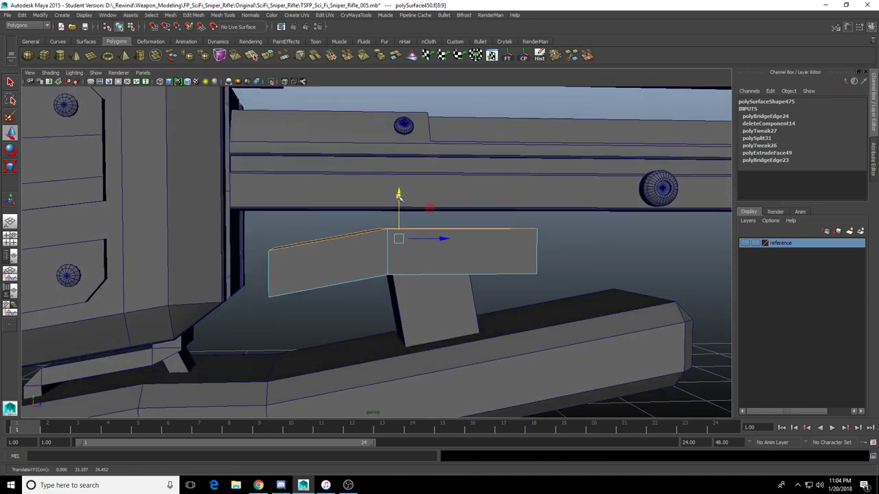
Deselect the faces and examine the front body's proportions against the whole rifle
mouse_move(446, 269)
left_mouse_down("alt")
mouse_move(441, 259)
mouse_move(444, 268)
left_mouse_up("alt")
scroll(442, 269, "down", 10)
scroll(441, 269, "down", 3)
left_click(381, 250)
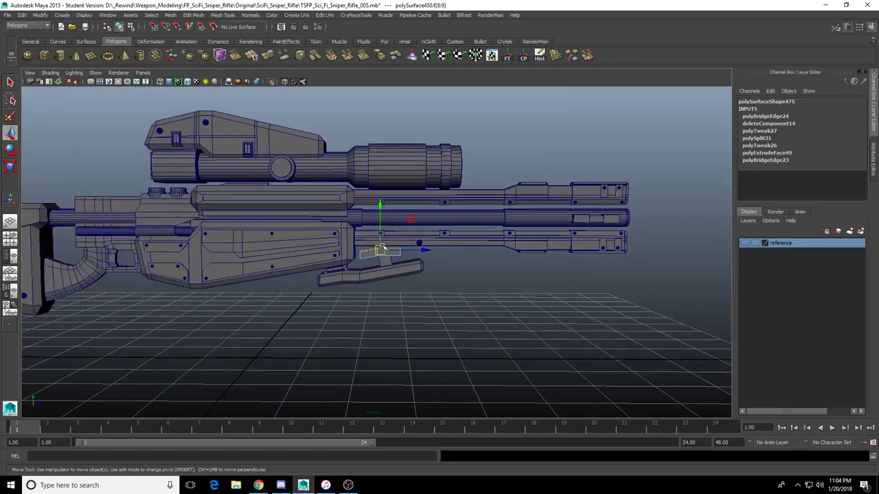
left_click(357, 307)
left_click_drag(356, 311, 409, 304, "alt")
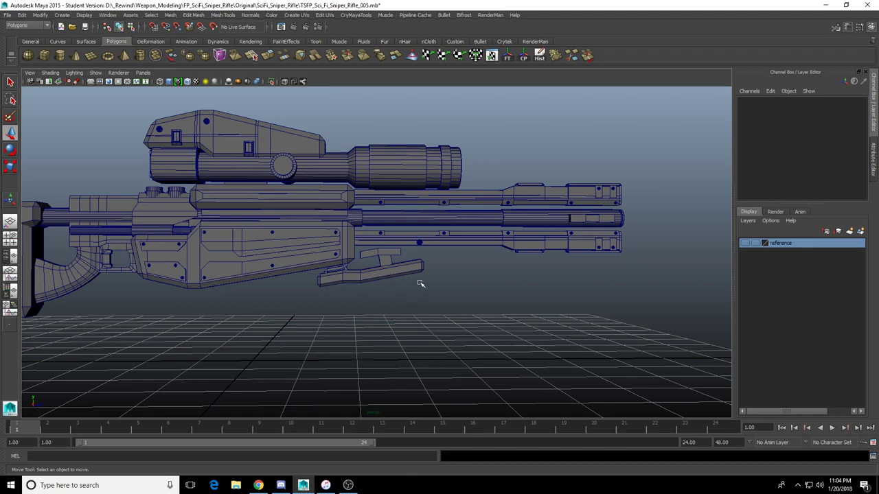
Extrude the top face of the front body's front section and scale it inward across its width
scroll(486, 282, "up", 10)
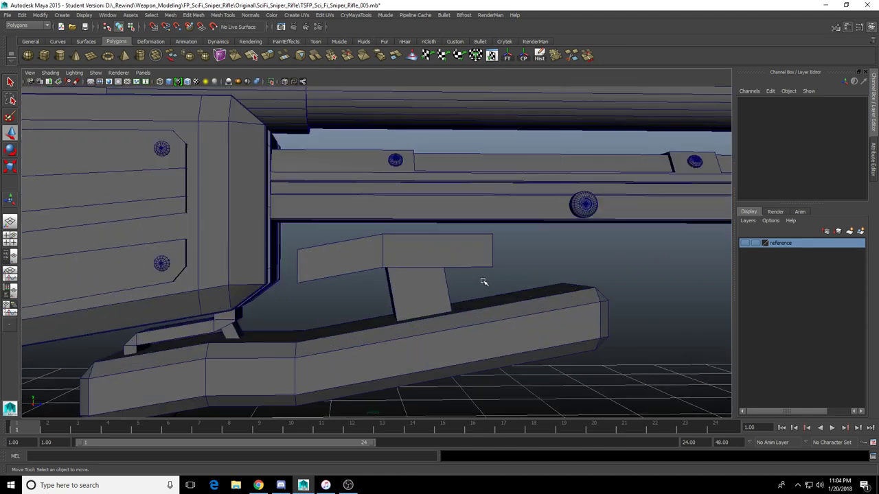
left_click(476, 257)
middle_click_drag(510, 253, 458, 278, "alt")
left_click_drag(442, 260, 442, 267, "alt")
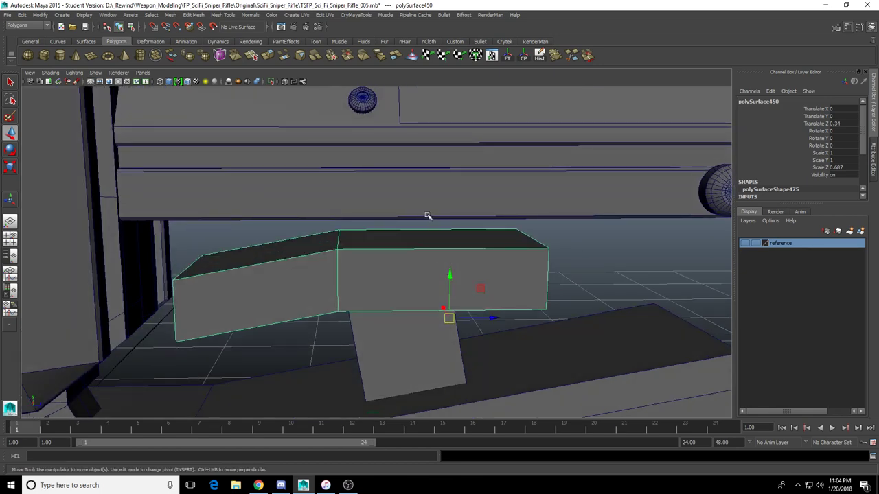
left_click_drag(425, 215, 411, 243, "alt")
right_click_drag(407, 253, 410, 291)
left_click_drag(410, 290, 419, 317, "alt")
left_click(445, 245)
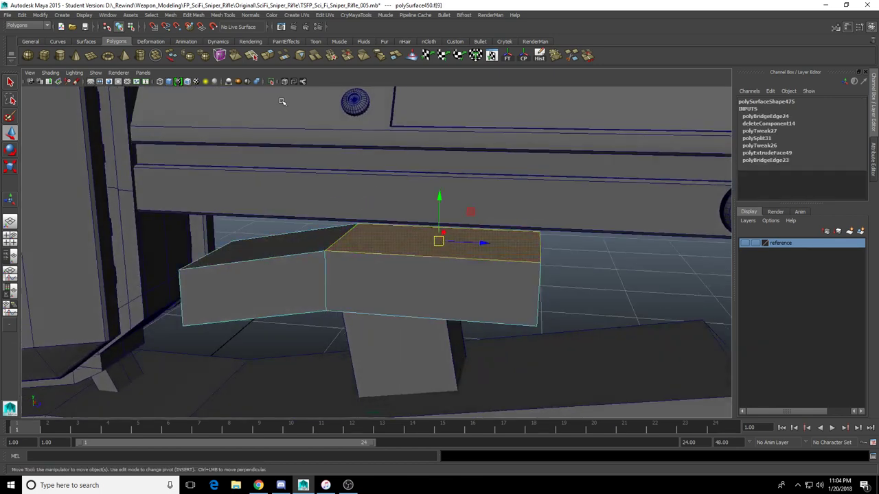
left_click(268, 57)
left_click_drag(376, 223, 285, 221, "alt")
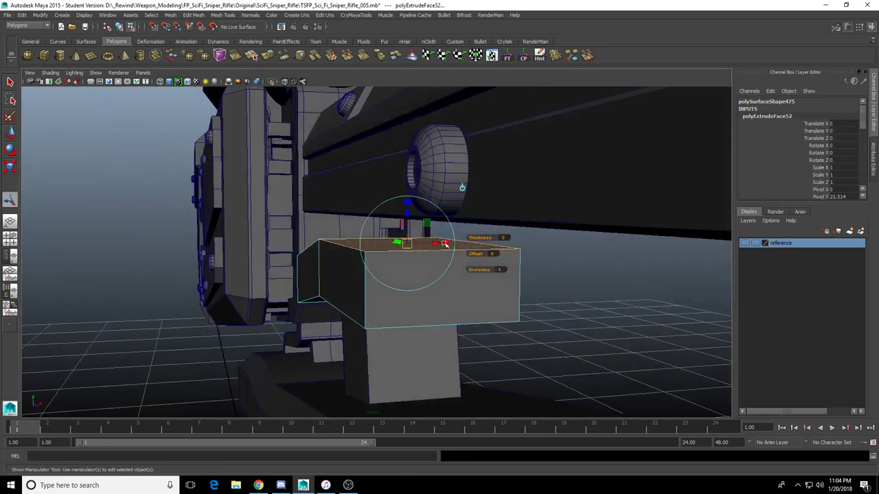
left_click_drag(446, 244, 464, 246)
left_click_drag(396, 242, 411, 242, "alt")
left_click_drag(413, 245, 409, 247, "alt")
Extrude the inset top face a short distance upward to form a neck
key("g")
left_click_drag(440, 217, 441, 203)
mouse_move(439, 204)
left_mouse_down("alt")
mouse_move(400, 179)
mouse_move(427, 197)
left_mouse_up("alt")
left_click_drag(428, 198, 444, 206, "alt")
Extrude the neck's top face again and scale it outward along its length, past the neck's edges
key("g")
left_click_drag(472, 256, 436, 226, "alt")
left_click_drag(391, 244, 436, 269, "alt")
mouse_move(394, 224)
left_mouse_down()
mouse_move(377, 224)
mouse_move(367, 211)
mouse_move(392, 211)
mouse_move(398, 232)
left_mouse_up()
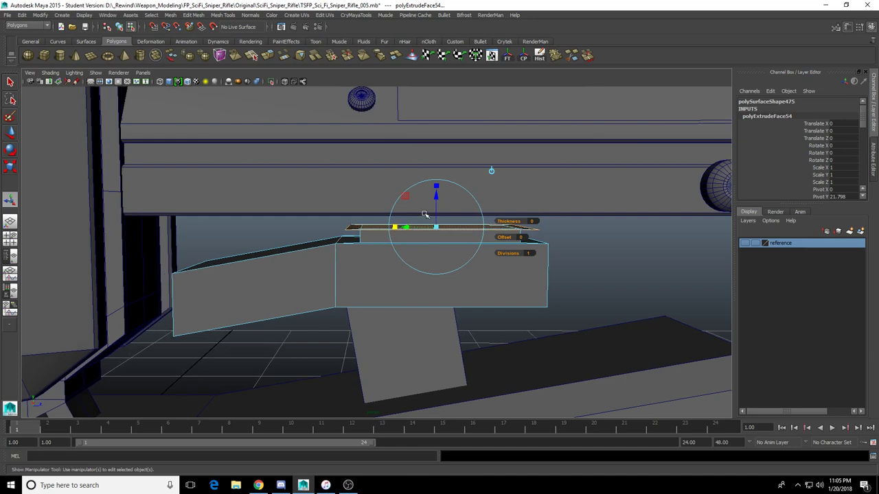
Extrude the widened face upward to about 23 cm in Y, forming a mounting block around the rail, and return to object mode
key("g")
left_click_drag(437, 197, 277, 149)
left_click_drag(288, 181, 358, 165, "alt")
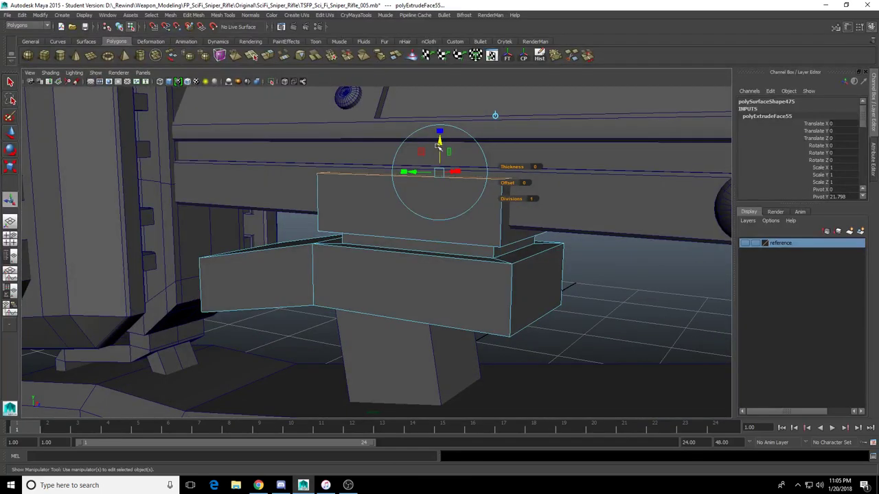
left_click_drag(439, 144, 442, 143)
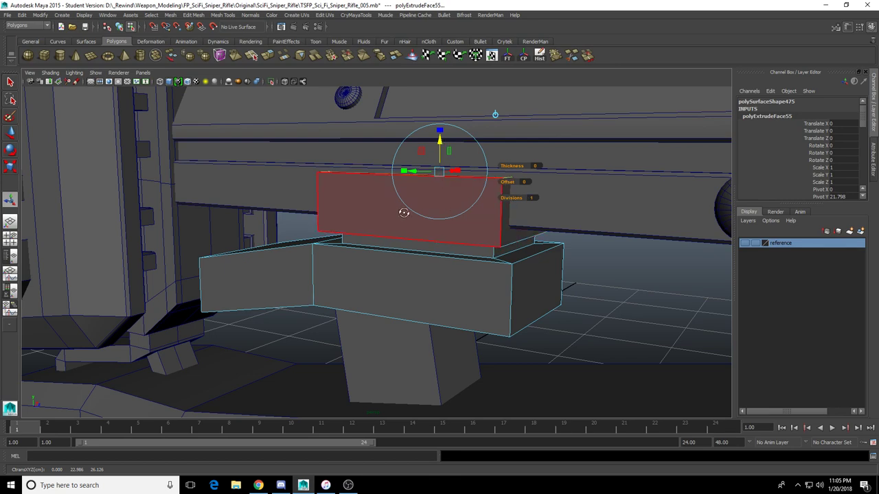
left_click_drag(403, 213, 413, 219, "alt")
right_click_drag(383, 219, 419, 181)
key("w")
Delete the large bolts on both sides of the lower rail, in front of the new mounting block
middle_click_drag(510, 241, 375, 269, "alt")
left_click(600, 240)
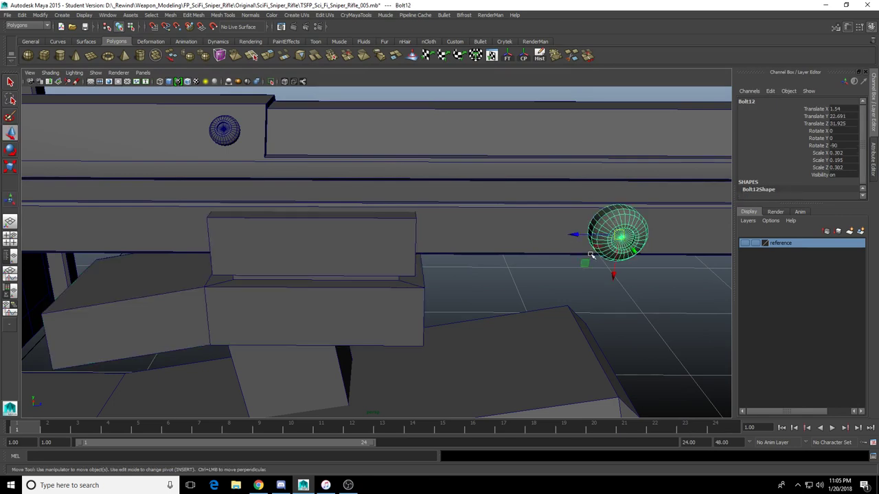
left_click_drag(592, 256, 547, 247, "alt")
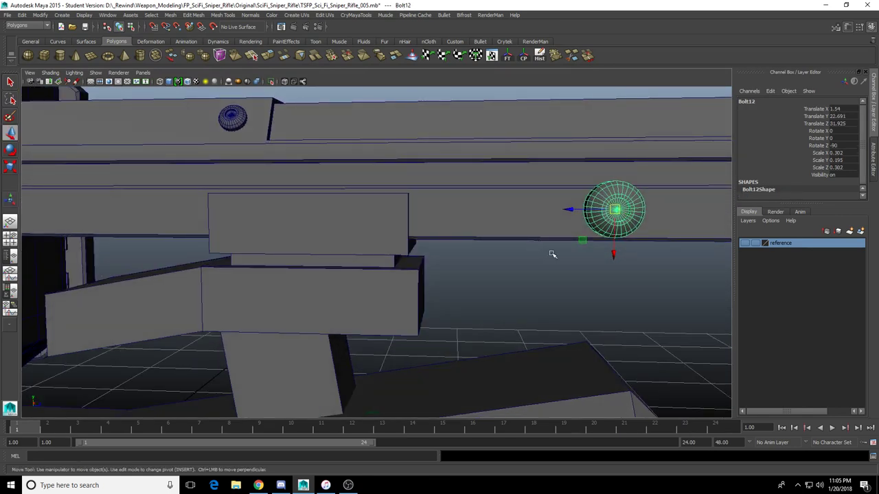
scroll(508, 254, "down", 2)
middle_click_drag(509, 253, 515, 281, "alt")
key("Delete")
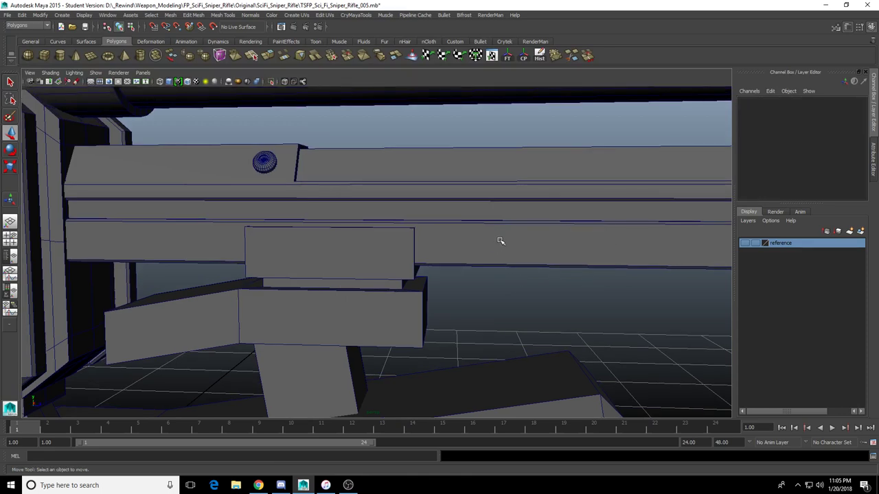
scroll(522, 250, "down", 3)
left_click_drag(534, 255, 325, 259, "alt")
left_click(258, 253)
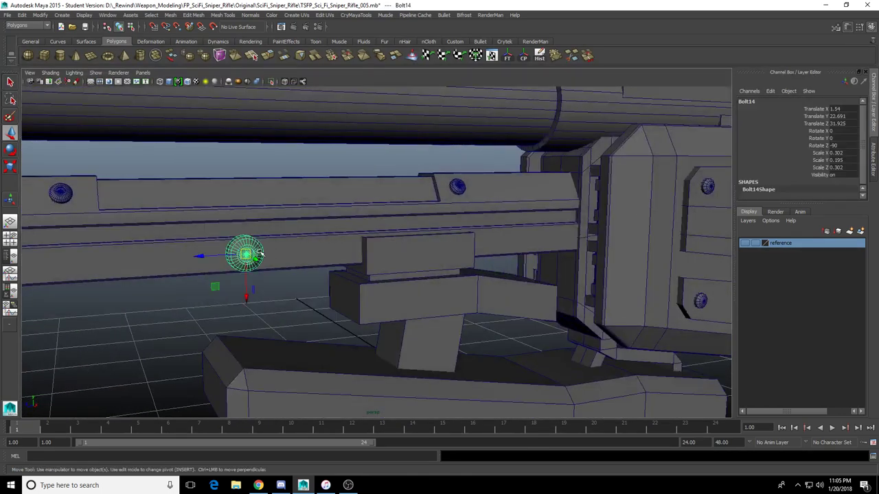
key("Delete")
middle_click_drag(532, 288, 411, 273, "alt")
Select the faces of the upper middle bolt on the main body's side panel and move them outward along X
left_click(559, 277)
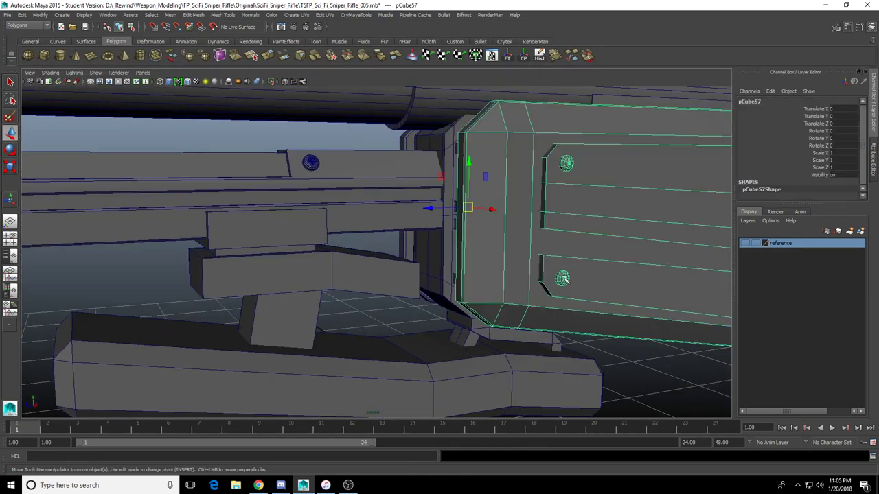
scroll(510, 261, "down", 4)
scroll(510, 261, "down", 4)
middle_click_drag(510, 261, 201, 288, "alt")
middle_click_drag(254, 295, 333, 356, "alt")
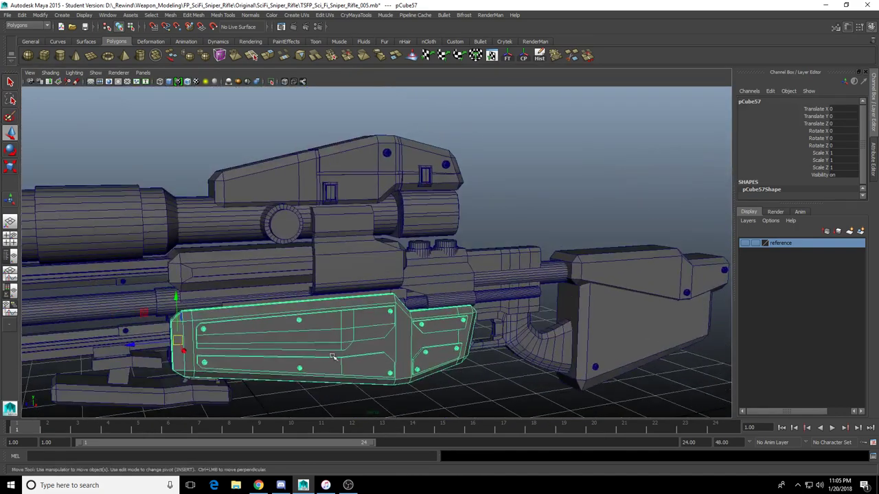
left_click_drag(341, 316, 361, 328, "alt")
scroll(361, 327, "up", 4)
middle_click_drag(361, 328, 348, 290, "alt")
scroll(347, 291, "up", 4)
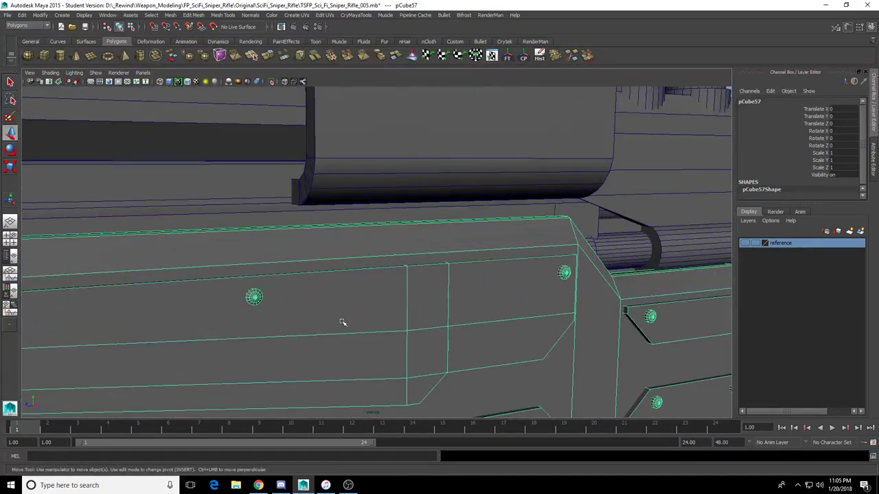
key("F11")
double_click(254, 299)
key("f")
key("q")
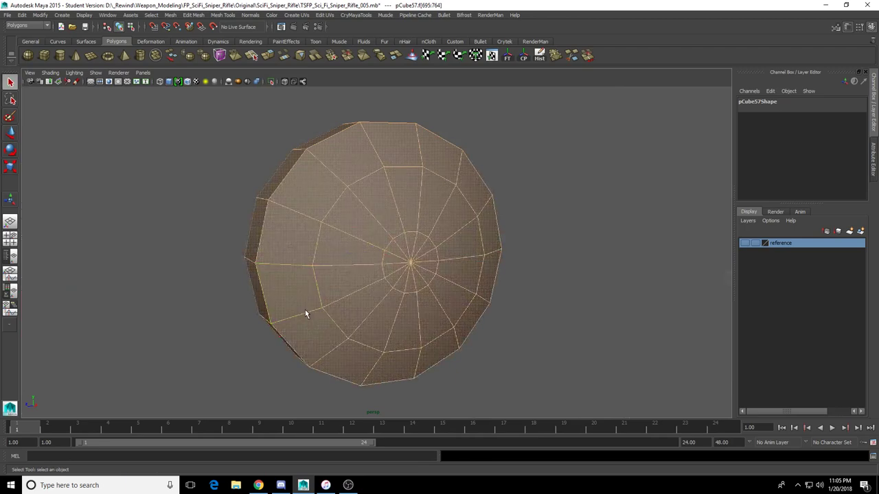
scroll(306, 314, "down", 10)
key("w")
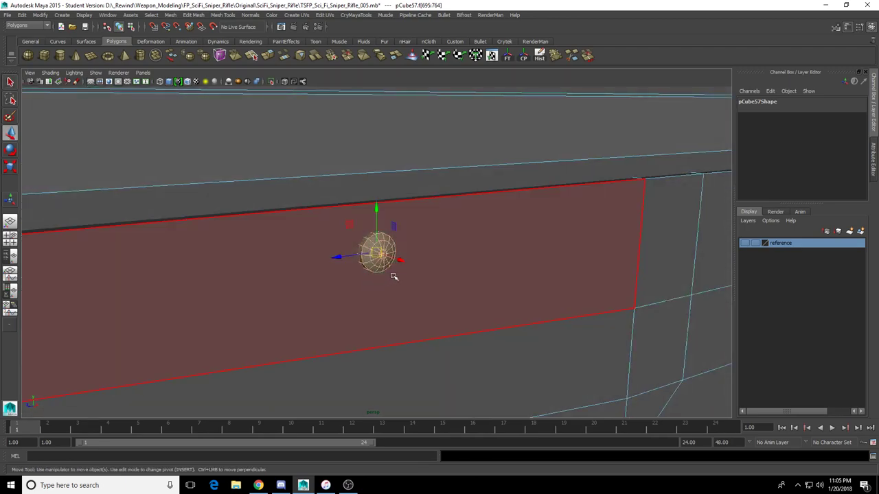
left_click_drag(400, 261, 486, 309)
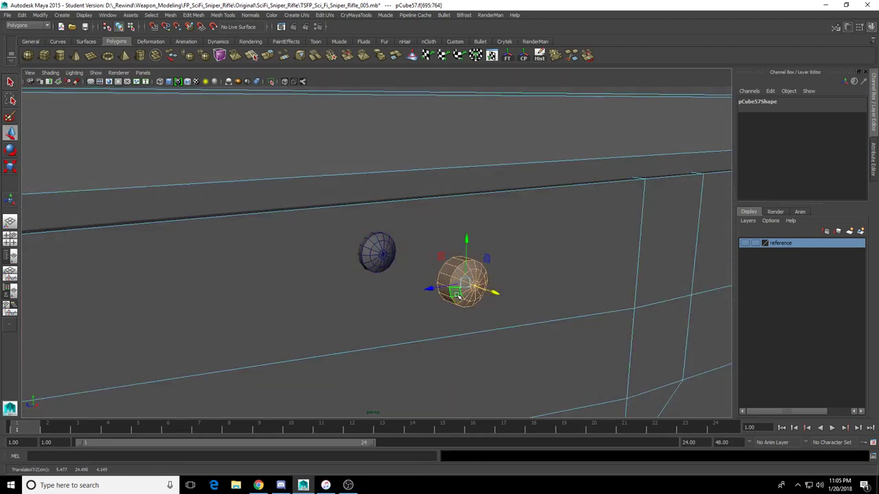
Separate the moved bolt faces from the main body into their own object and centre its pivot
right_click_drag(457, 296, 506, 270)
left_click(455, 296)
right_click_drag(454, 297, 468, 333)
left_click_drag(422, 309, 520, 295, "alt")
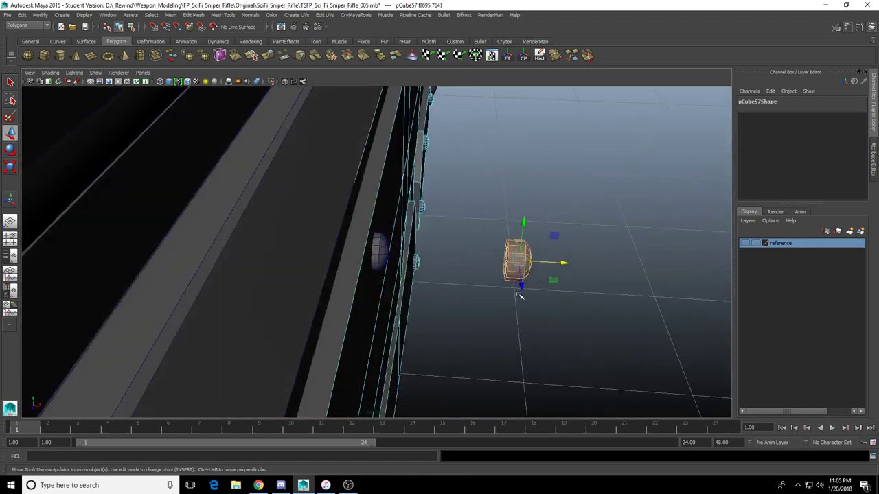
key("q")
right_click_drag(516, 273, 542, 251, "shift")
left_click(545, 267)
left_click(512, 273)
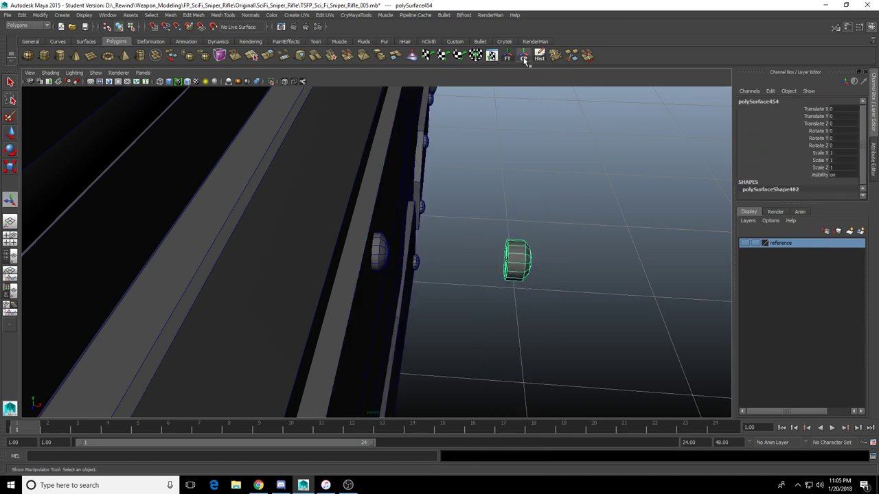
key("w")
Rename the separated bolt object as smallbolt
key("ctrl+a")
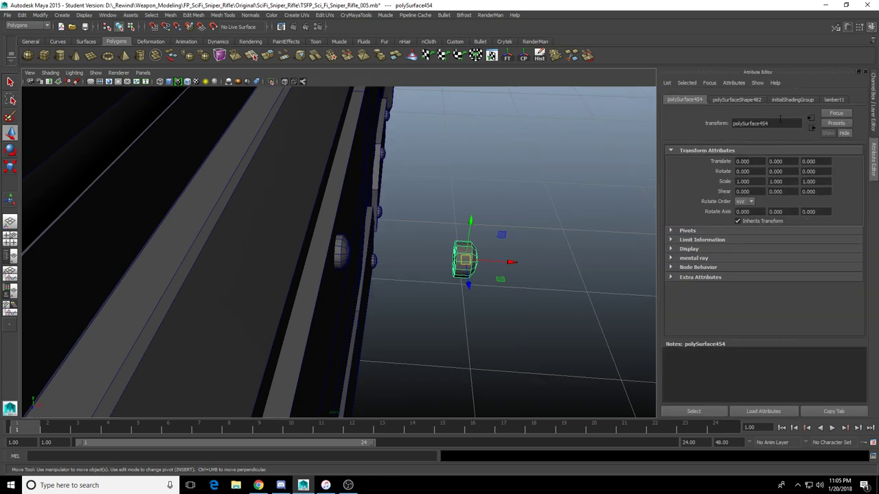
left_click_drag(780, 122, 597, 125)
type("smallbolt")
key("Return")
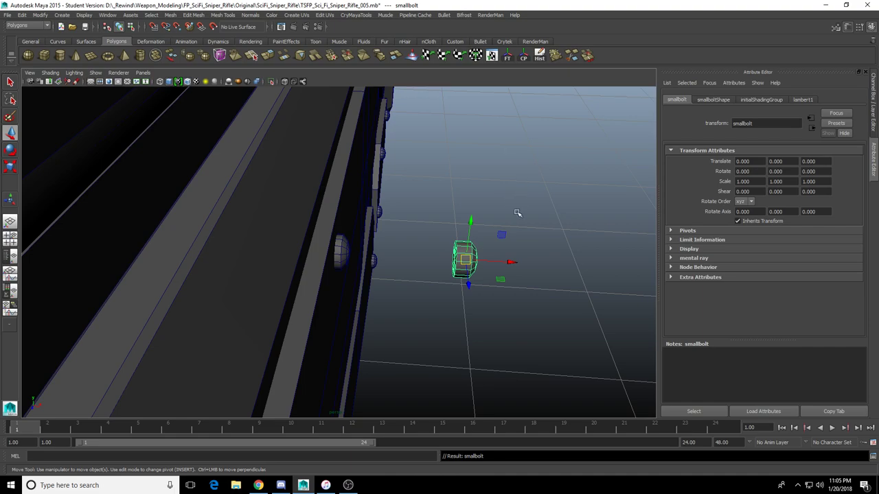
Move the small bolt forward along Z to about 21.73, towards the new mounting block
right_click_drag(517, 213, 412, 238, "alt")
left_click_drag(411, 238, 309, 257, "alt")
middle_click_drag(309, 261, 412, 236, "alt")
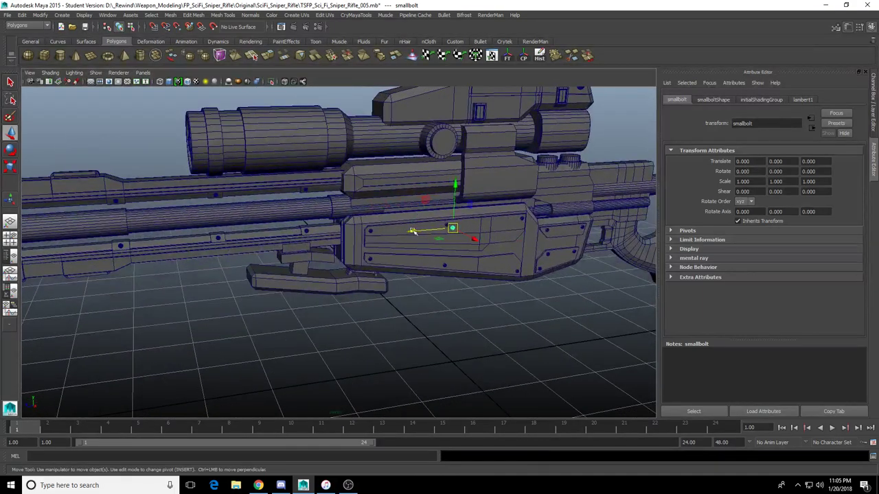
left_click_drag(413, 232, 271, 258)
key("f")
scroll(271, 259, "down", 12)
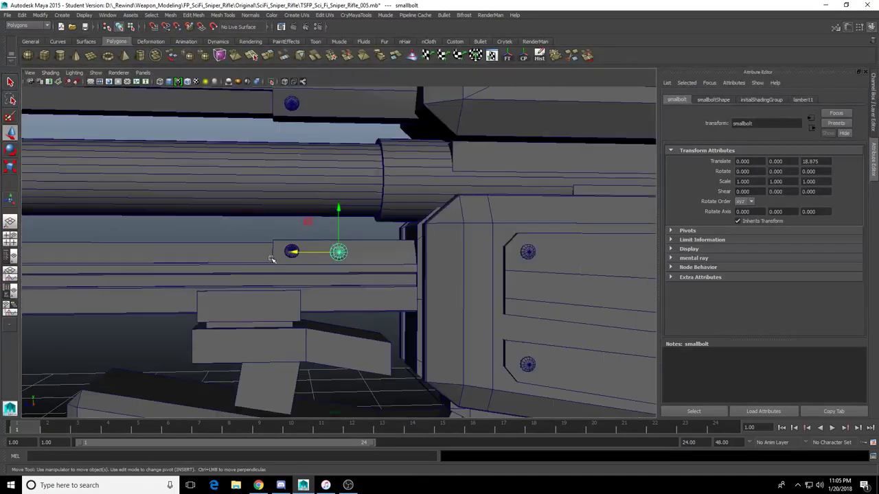
scroll(271, 259, "down", 1)
middle_click_drag(272, 259, 329, 205, "alt")
left_click_drag(352, 198, 378, 198)
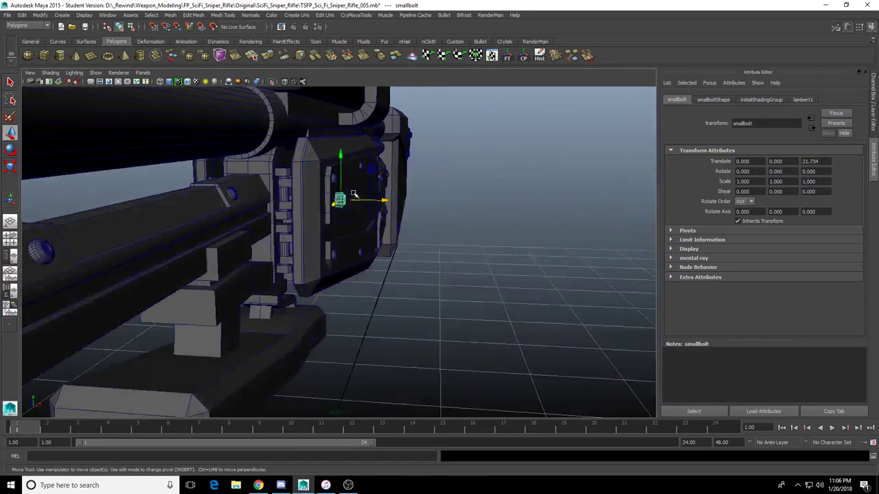
Place the small bolt on the front end of the mounting block's side at translate -3.902, -1.936, 23.474
left_click_drag(340, 154, 340, 202)
left_click_drag(381, 248, 285, 260)
key("f")
scroll(316, 270, "down", 10)
left_click_drag(393, 274, 337, 224, "alt")
left_click_drag(337, 223, 333, 230, "alt")
left_click_drag(296, 266, 162, 294)
key("f")
scroll(171, 298, "down", 8)
left_click_drag(234, 299, 269, 308, "alt")
left_click_drag(295, 255, 298, 256)
scroll(316, 266, "down", 3)
middle_click_drag(339, 277, 278, 264, "alt")
Duplicate the small bolt to the mounting block's rear end, and shift both bolts slightly inward to about -3.961 in X
key("ctrl+d")
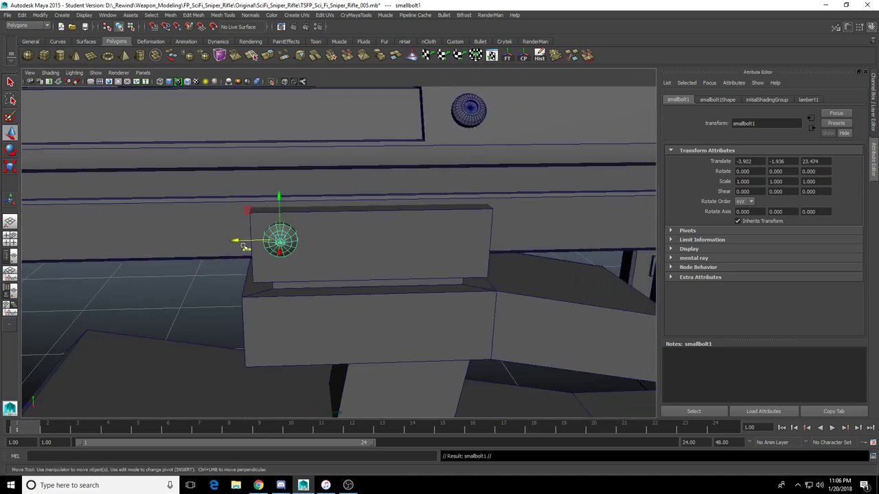
left_click_drag(244, 244, 337, 280)
key("q")
left_click(281, 251, "shift")
key("w")
scroll(283, 249, "down", 3)
scroll(368, 258, "up", 5)
scroll(341, 282, "down", 5)
Duplicate both small bolts, group the copies, and mirror the group to the opposite side with an X scale of -1
key("ctrl+d")
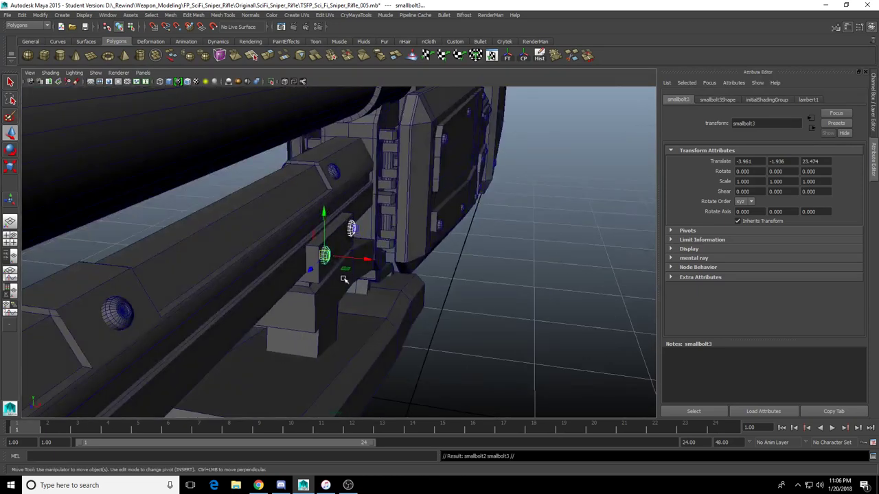
key("ctrl+g")
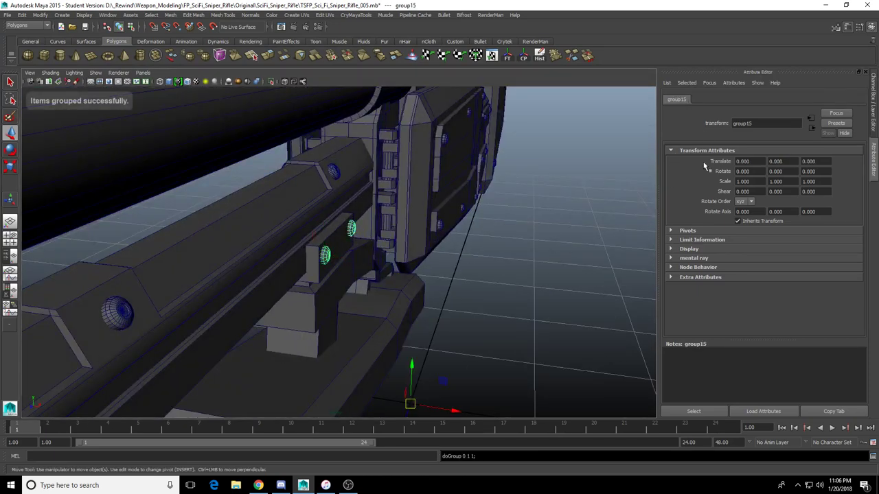
left_click(752, 181)
type("-1")
key("Return")
left_click_drag(347, 289, 289, 280, "alt")
left_click_drag(409, 297, 384, 290, "alt")
Delete the faces of the angled arm that extends from the mounting block's rear
left_click(385, 291)
left_click_drag(438, 331, 404, 307, "alt")
middle_click_drag(403, 306, 386, 278, "alt")
left_click_drag(386, 279, 378, 280, "alt")
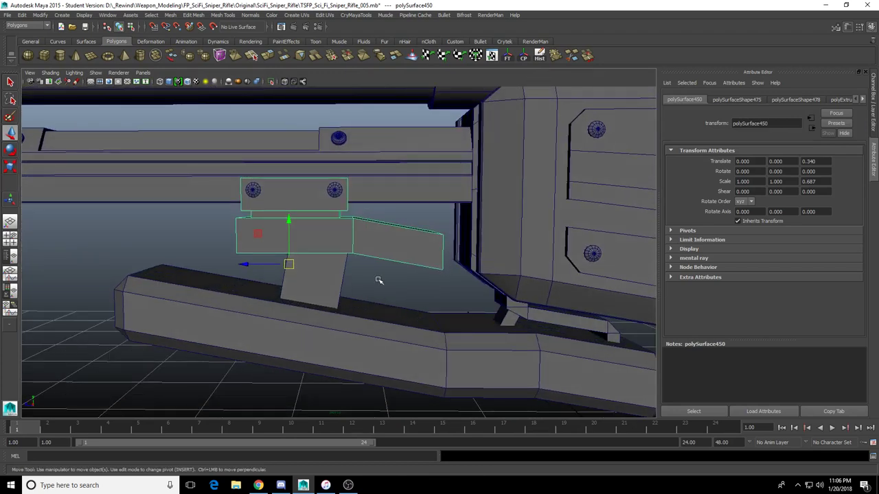
right_click_drag(388, 254, 388, 270)
left_click_drag(433, 251, 422, 245, "alt")
left_click_drag(455, 212, 381, 285)
key("Delete")
Bridge the open edges on the mounting block's rear side to close the hole left by the removed arm
right_click_drag(339, 238, 334, 195)
left_click_drag(354, 223, 377, 237, "alt")
mouse_move(375, 238)
left_mouse_down()
mouse_move(342, 246)
mouse_move(311, 223)
mouse_move(389, 237)
mouse_move(402, 249)
mouse_move(385, 239)
left_mouse_up()
left_click(284, 57)
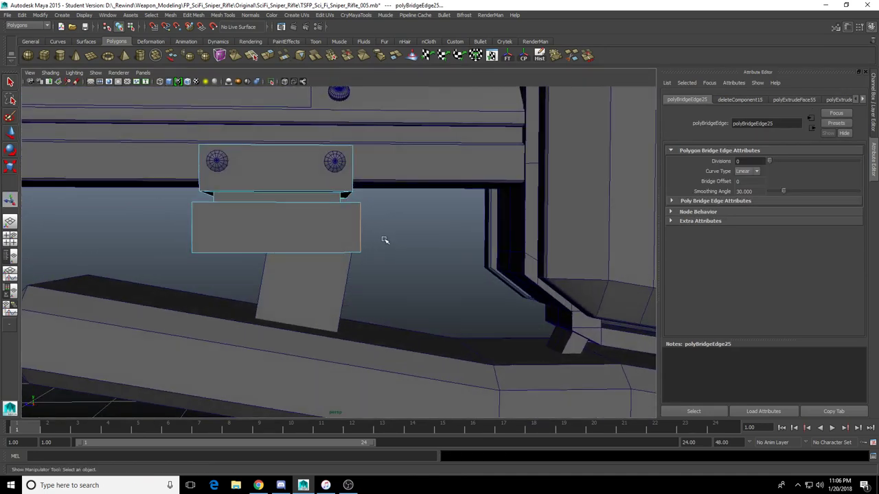
middle_click_drag(385, 240, 325, 273, "alt")
left_click_drag(323, 272, 279, 282, "alt")
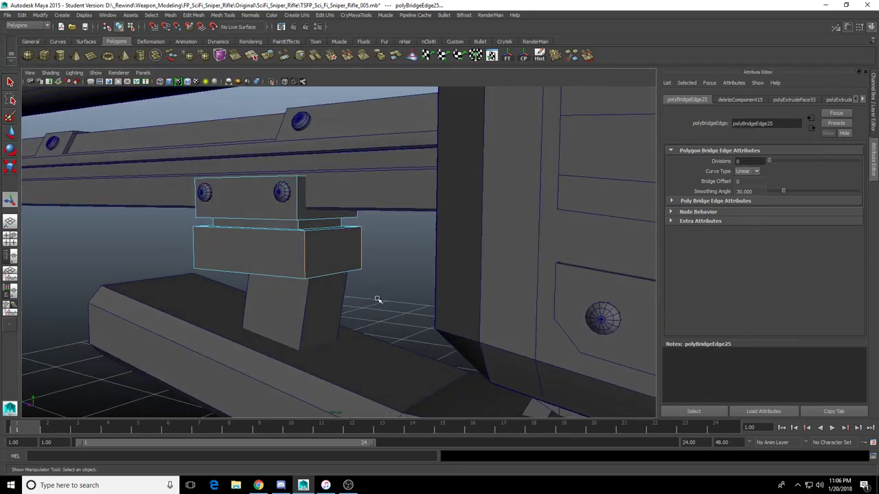
left_click_drag(296, 260, 321, 277, "alt")
middle_click_drag(282, 289, 370, 293, "alt")
left_click_drag(370, 294, 339, 287, "alt")
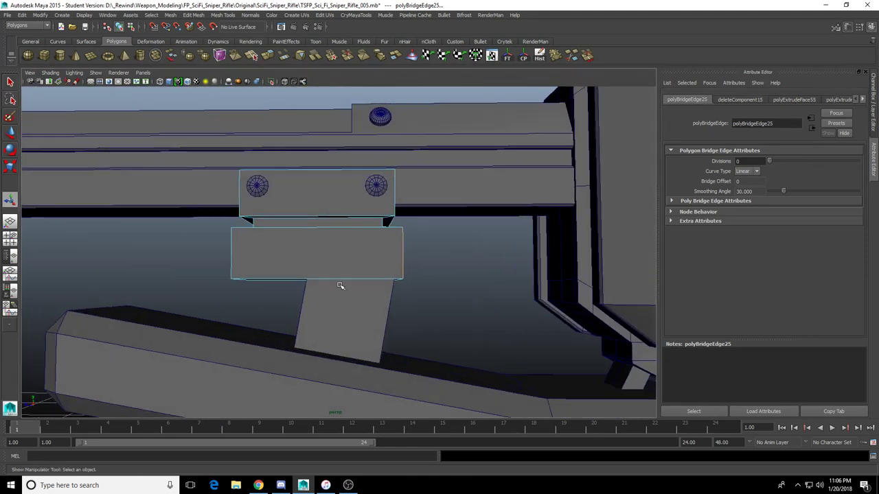
Select the slanted strut below the mounting block and review it against the whole rifle from the side
right_click_drag(342, 267, 345, 255)
left_click(361, 313)
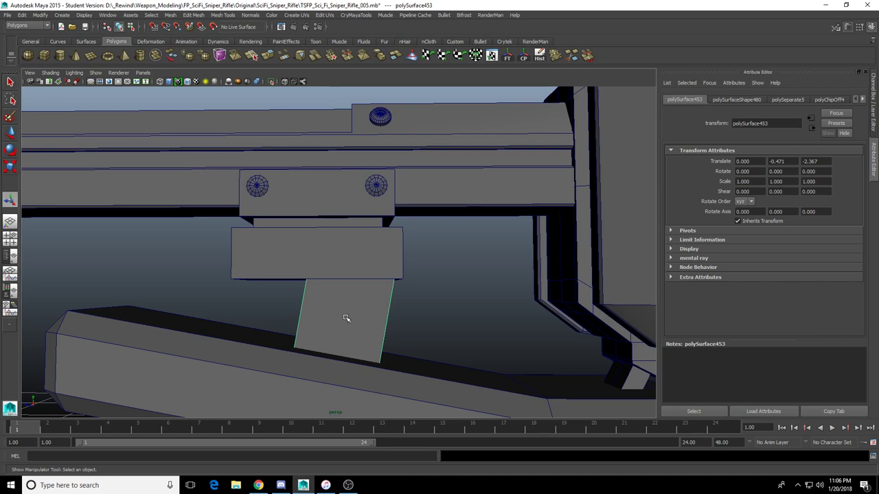
scroll(335, 330, "down", 3)
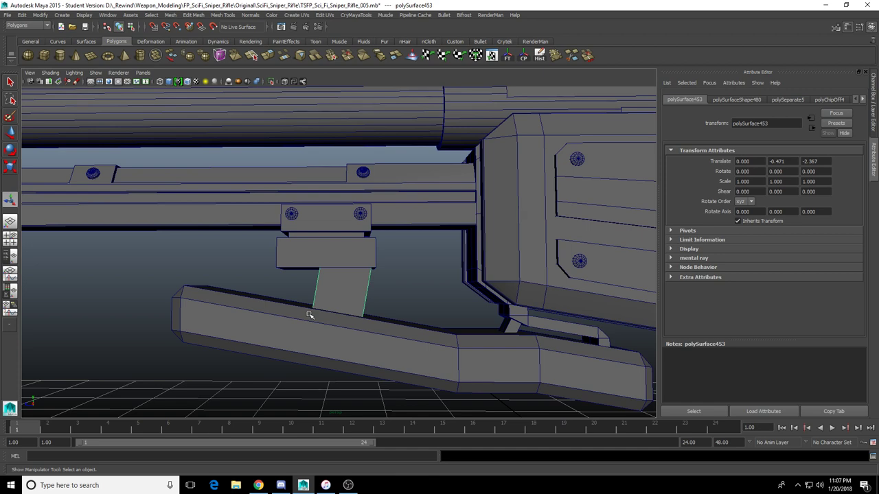
scroll(335, 306, "down", 6)
left_click_drag(337, 306, 349, 312, "alt")
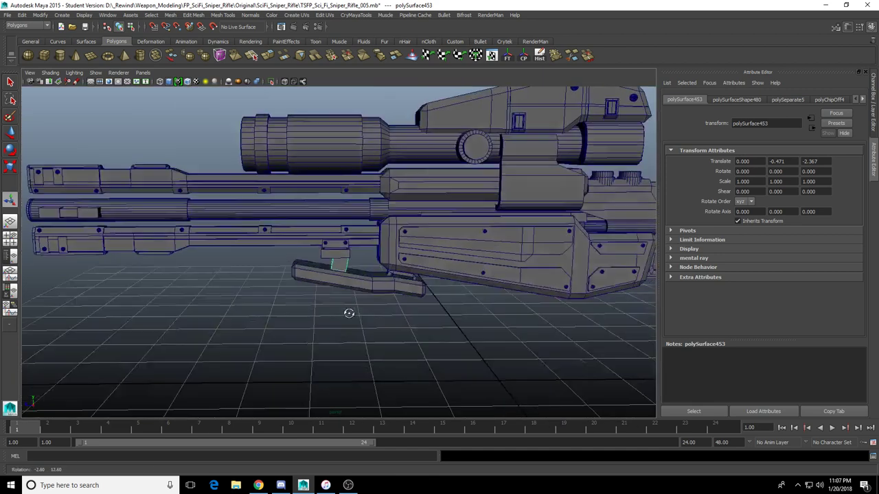
scroll(350, 312, "down", 3)
middle_click_drag(458, 279, 396, 296, "alt")
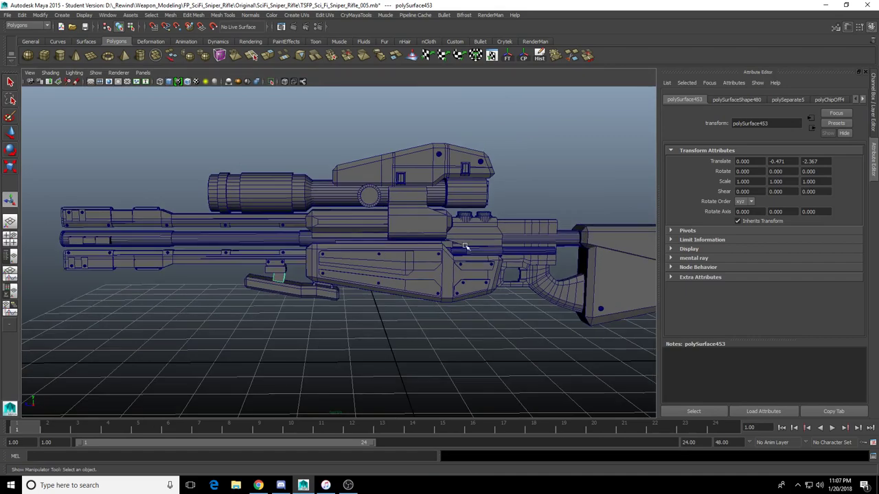
Show the reference layer and examine the reference rifle's front underside piece below the barrel
left_click(873, 123)
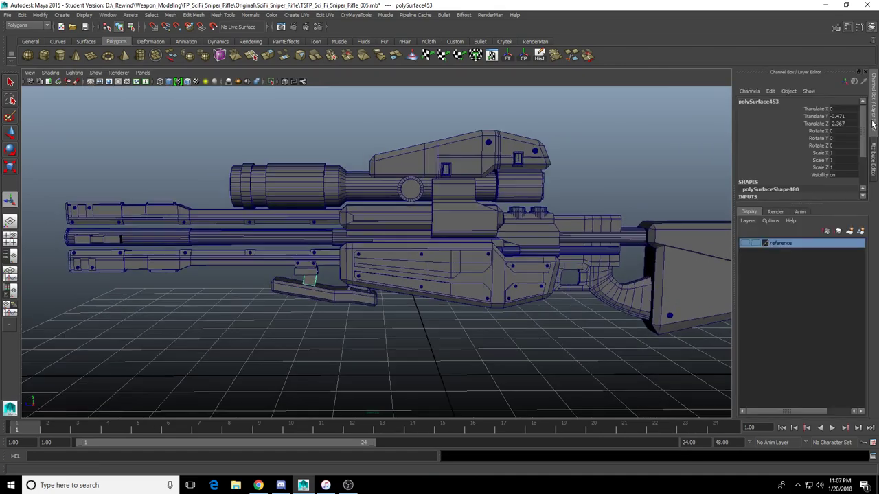
left_click(746, 243)
left_click_drag(221, 315, 371, 302, "alt")
middle_click_drag(212, 279, 381, 292, "alt")
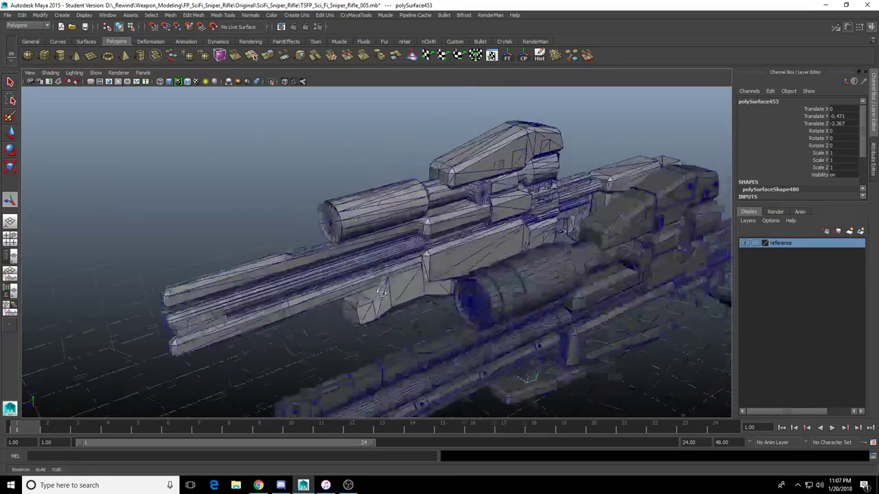
left_click_drag(381, 292, 423, 266, "alt")
left_click_drag(500, 271, 416, 295, "alt")
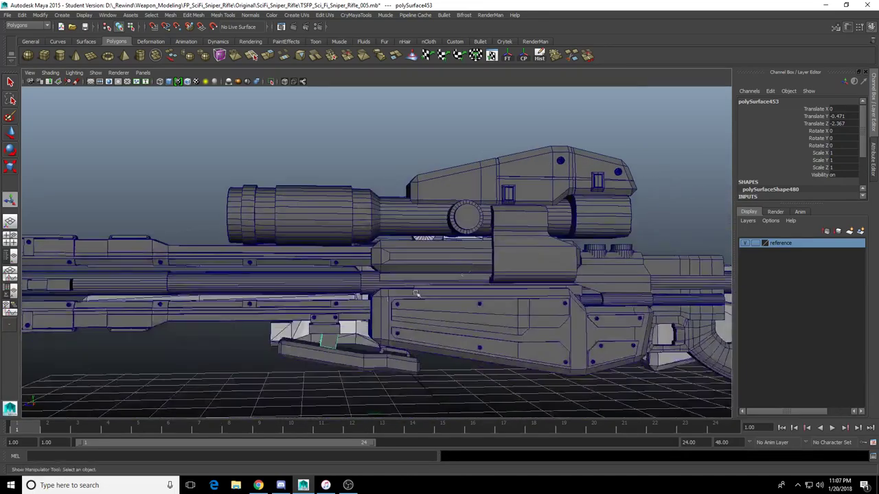
middle_click_drag(416, 294, 453, 206, "alt")
right_click_drag(392, 288, 428, 300, "alt")
left_click_drag(428, 300, 382, 315, "alt")
left_click(423, 293)
scroll(424, 294, "up", 3)
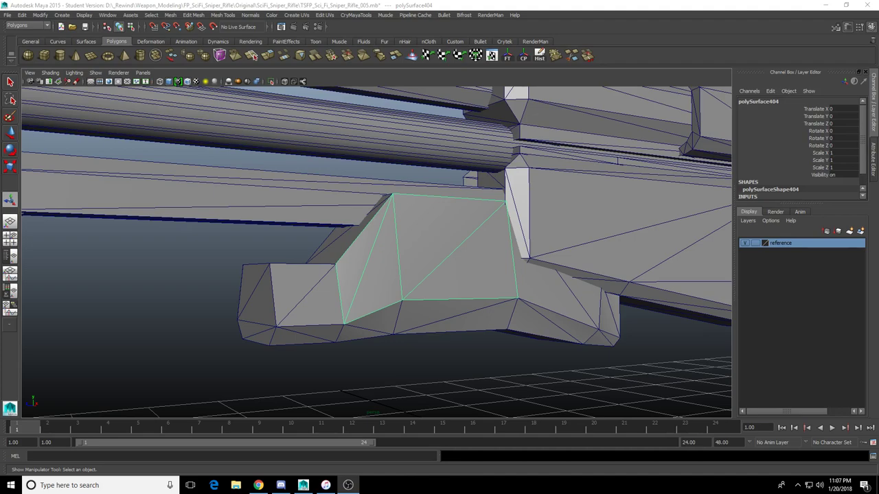
scroll(491, 333, "down", 5)
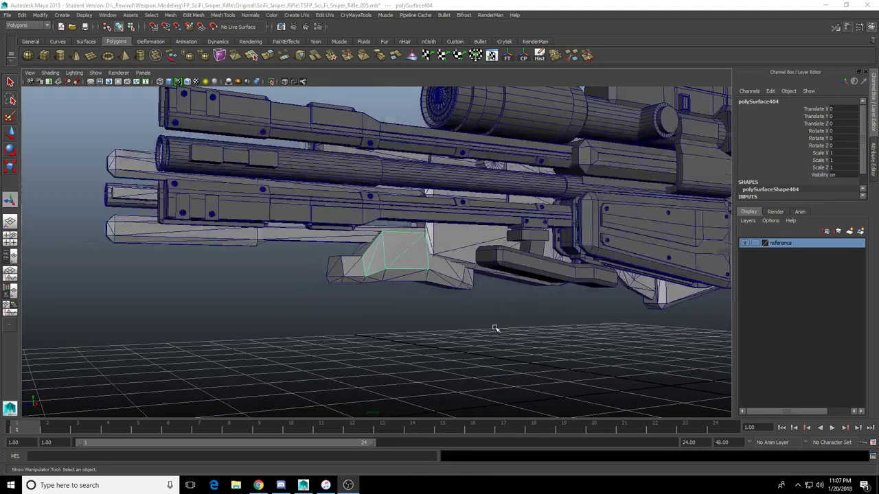
Compare the modelled lower bar and its mount with the reference rifle's underside shape
left_click_drag(526, 296, 470, 314, "alt")
scroll(432, 323, "down", 5)
scroll(471, 299, "up", 3)
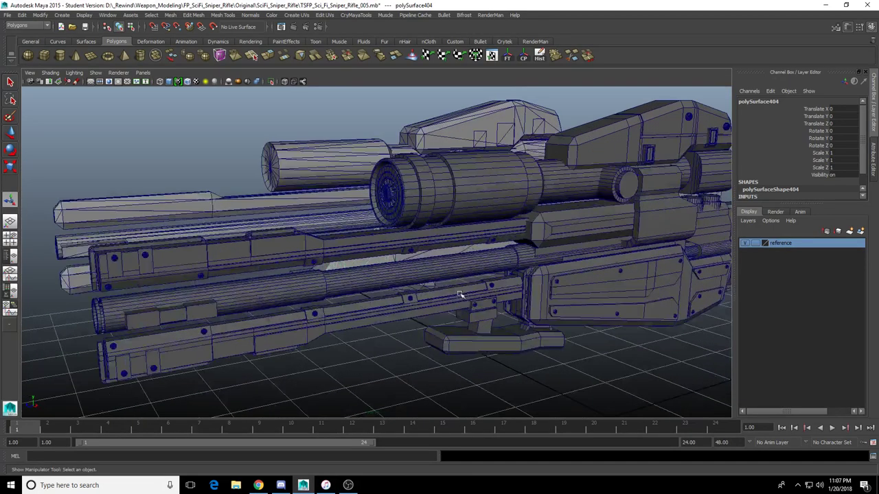
middle_click_drag(516, 350, 465, 298, "alt")
scroll(465, 297, "up", 3)
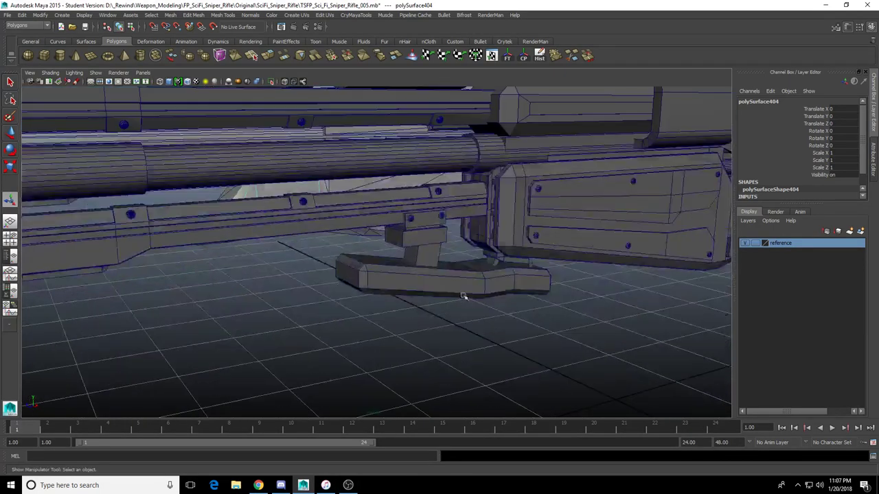
left_click(446, 281)
left_click_drag(494, 335, 430, 316, "alt")
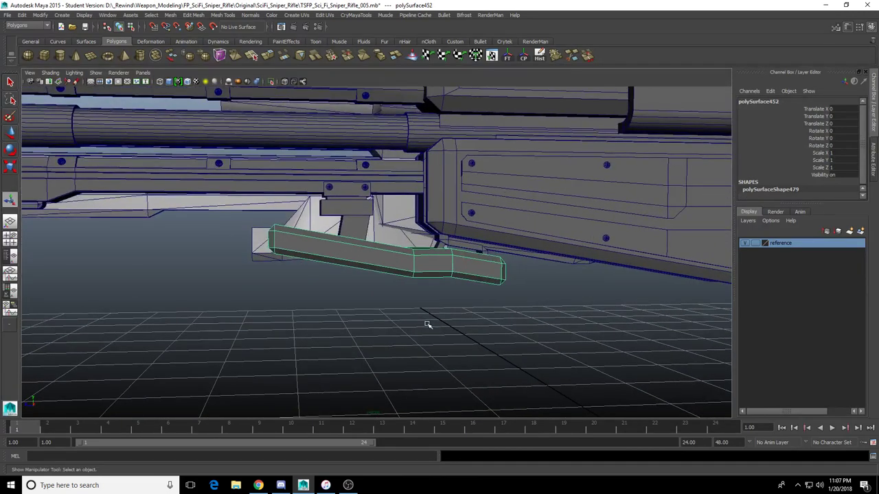
scroll(404, 302, "up", 3)
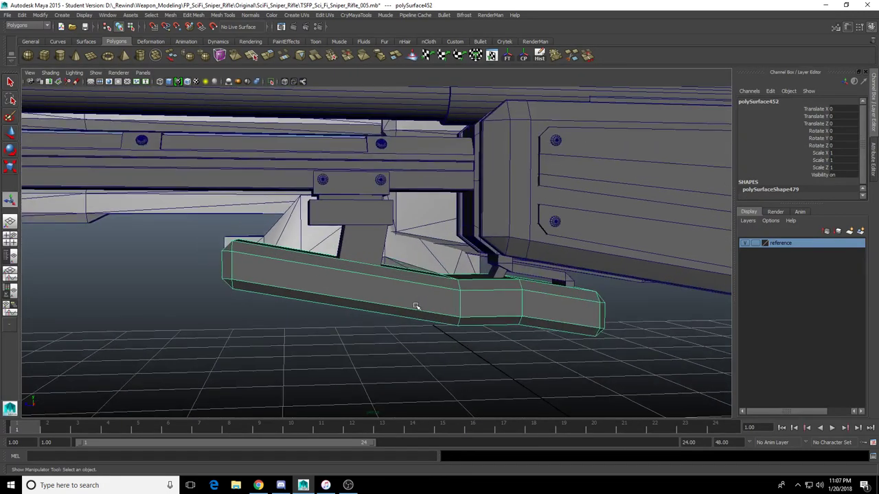
Hide the reference layer and reselect the slanted strut between the mounting block and the lower bar
left_click(743, 244)
mouse_move(369, 316)
left_mouse_down("alt")
mouse_move(385, 300)
mouse_move(380, 308)
left_mouse_up("alt")
key("f")
key("w")
scroll(385, 317, "down", 4)
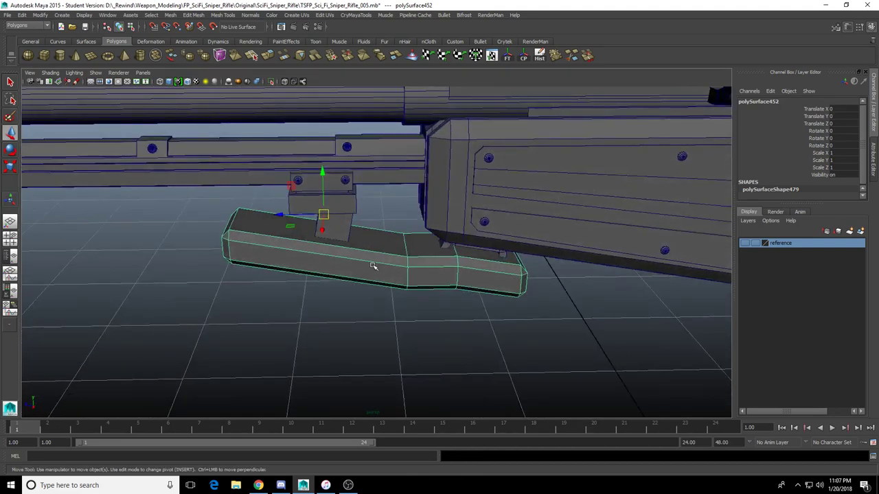
scroll(375, 266, "up", 3)
middle_click_drag(385, 285, 399, 350, "alt")
left_click_drag(400, 350, 337, 275, "alt")
left_click(338, 281)
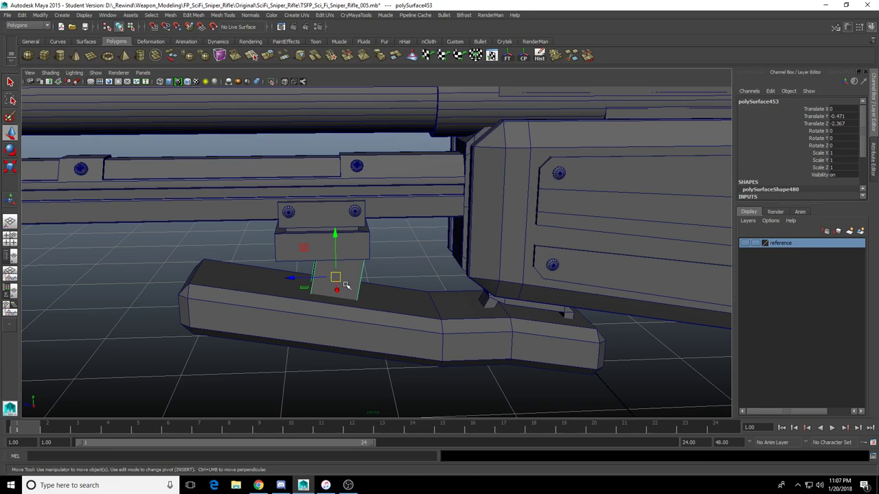
Check the strut and lower bar against the rifle's body, grip and stock
scroll(347, 285, "up", 1)
scroll(361, 292, "down", 4)
mouse_move(417, 290)
left_mouse_down("alt")
mouse_move(418, 269)
mouse_move(486, 275)
mouse_move(418, 275)
left_mouse_up("alt")
middle_click_drag(575, 274, 315, 282, "alt")
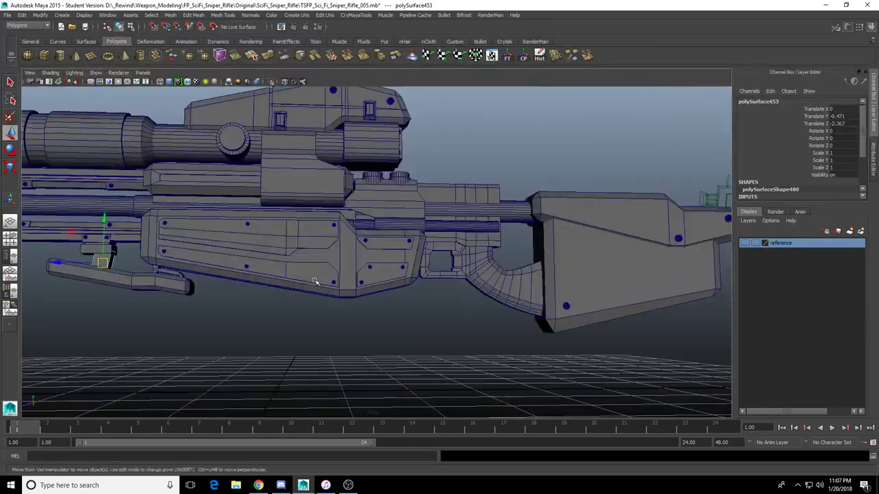
left_click_drag(315, 281, 366, 282, "alt")
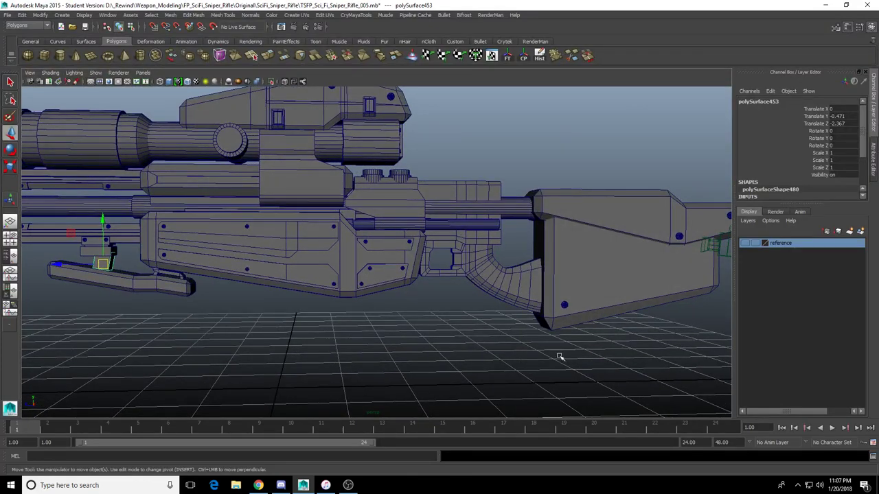
middle_click_drag(267, 328, 446, 301, "alt")
scroll(526, 334, "up", 4)
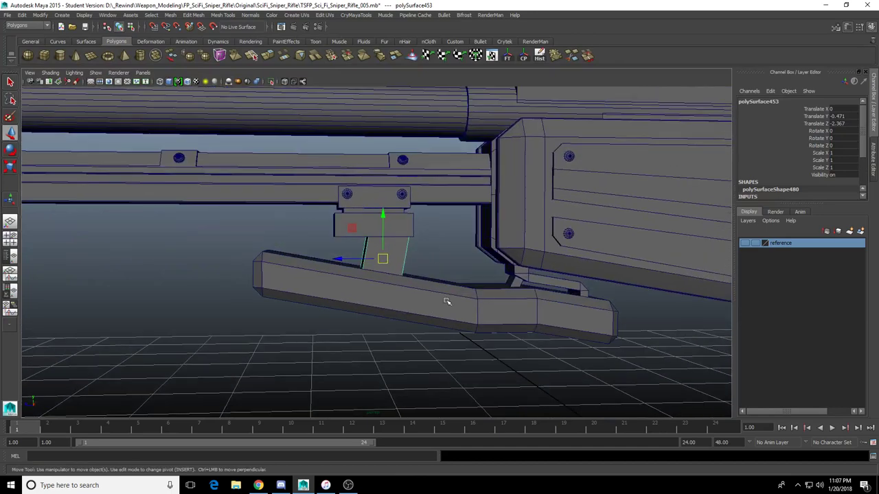
scroll(366, 254, "up", 3)
Set the Move tool's axis to Normals average and move the slanted strut's rear face forward to make the strut narrower
right_click_drag(412, 253, 412, 292)
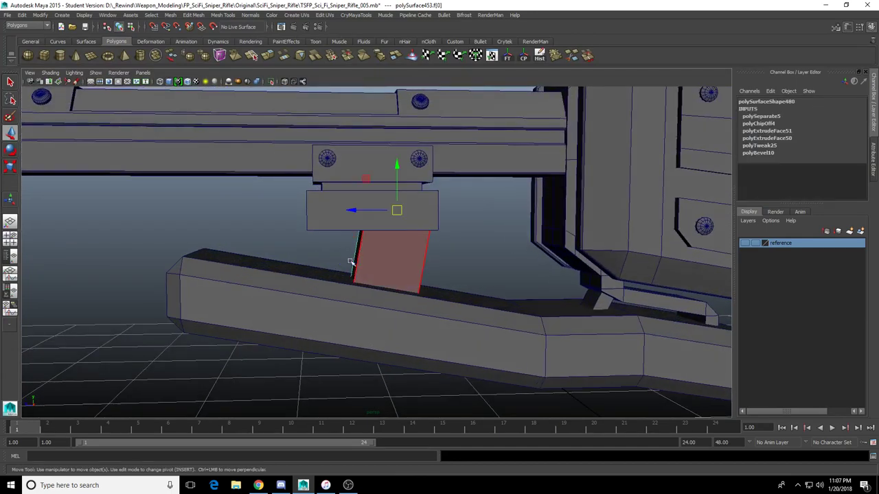
left_click_drag(350, 261, 371, 257, "alt")
left_click(372, 259)
double_click(11, 133)
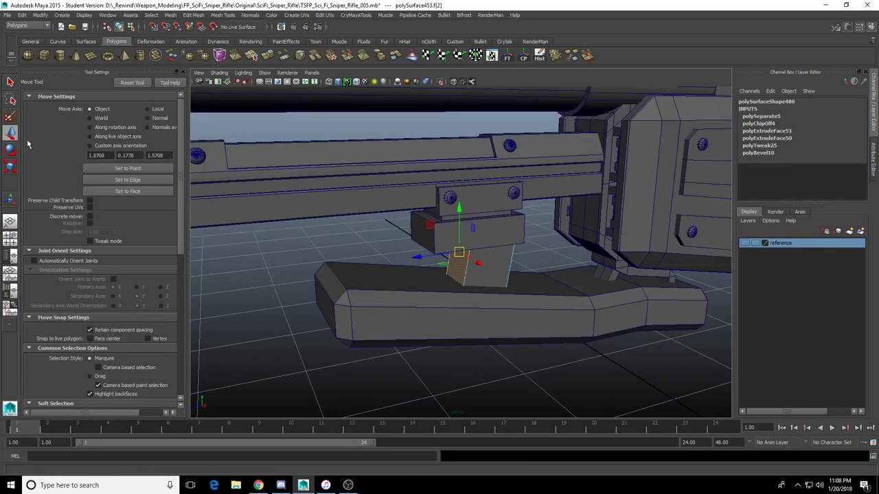
left_click(157, 126)
left_click_drag(437, 264, 388, 237, "alt")
mouse_move(385, 241)
left_mouse_down("alt")
mouse_move(364, 230)
mouse_move(382, 232)
left_mouse_up("alt")
left_click_drag(436, 241, 409, 247, "alt")
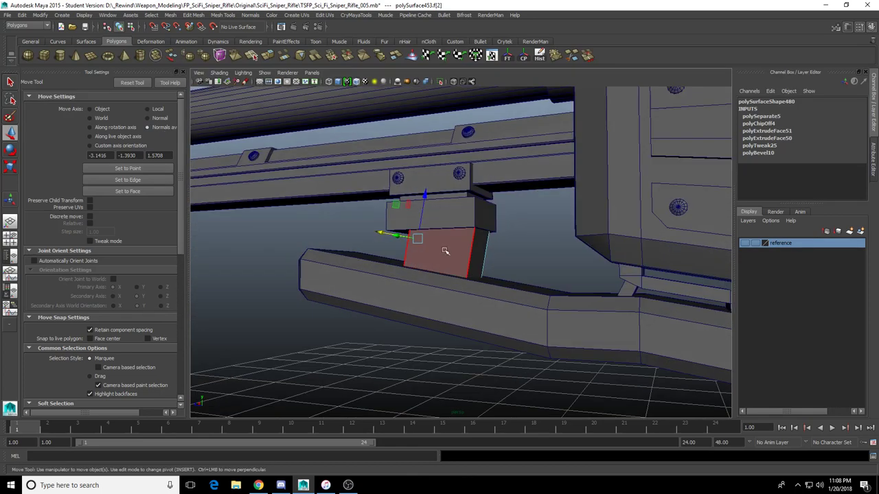
left_click(472, 253)
left_click_drag(523, 255, 496, 271)
scroll(492, 257, "up", 5)
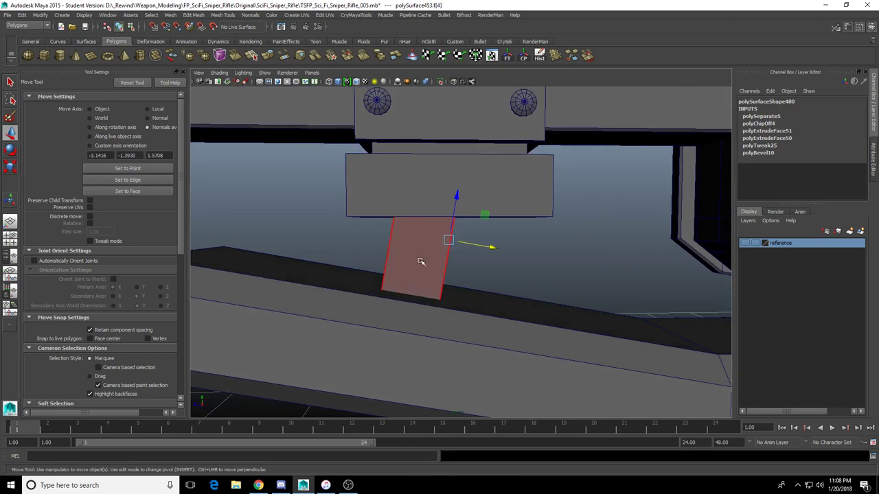
Center the slanted strut's pivot, duplicate the strut, and move the copy behind the original to Translate Y -1.102 and Z -4.261
right_click_drag(420, 261, 468, 226)
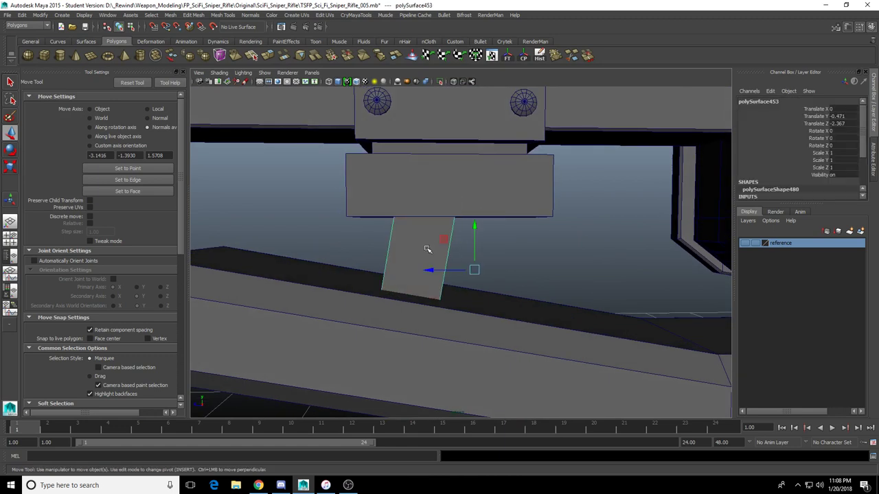
left_click(525, 58)
key("ctrl+d")
left_click_drag(378, 235, 458, 250)
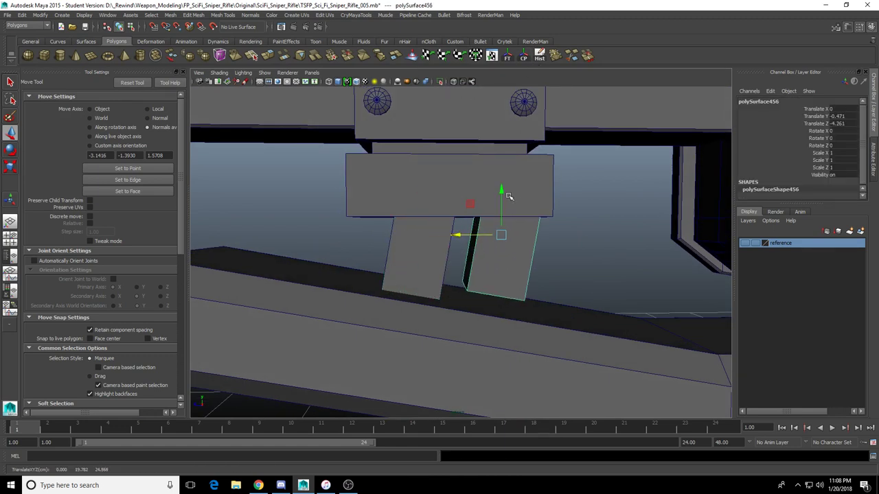
left_click_drag(502, 195, 501, 220)
Scale the strut copy uniformly to 0.496 and raise it to Translate Y -0.44 against the mounting block's underside
key("r")
left_click_drag(502, 262, 343, 225)
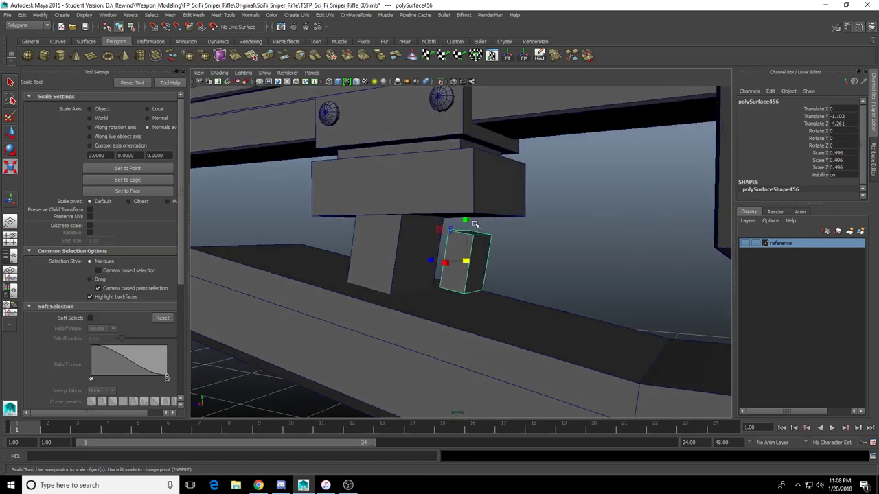
left_click_drag(492, 253, 551, 263, "alt")
key("w")
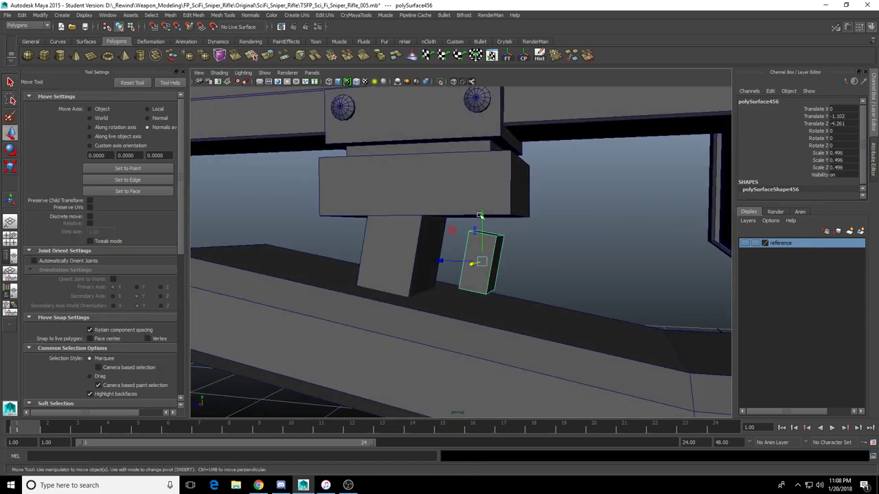
left_click_drag(483, 222, 508, 198)
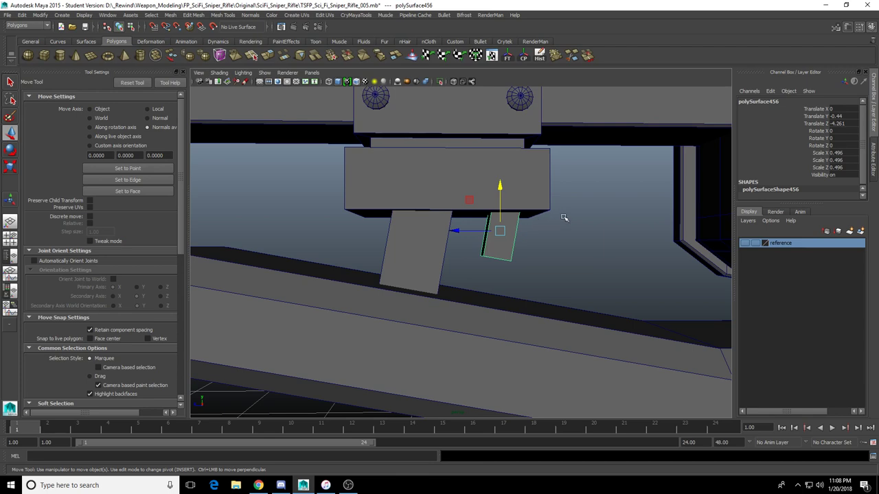
Select border edges around the small strut copy's open lower end for bridging
middle_click_drag(563, 218, 511, 254, "alt")
left_click_drag(503, 254, 515, 250, "alt")
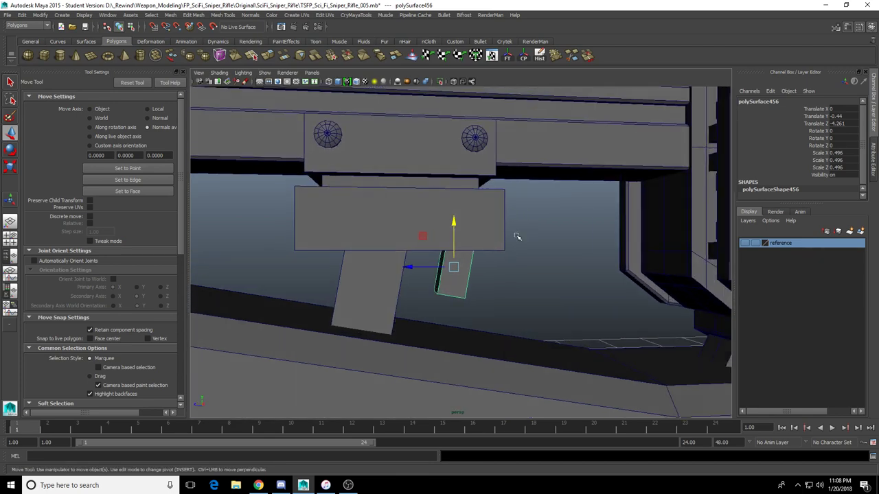
middle_click_drag(512, 236, 486, 239, "alt")
left_click_drag(486, 239, 420, 253, "alt")
right_click_drag(410, 262, 409, 289)
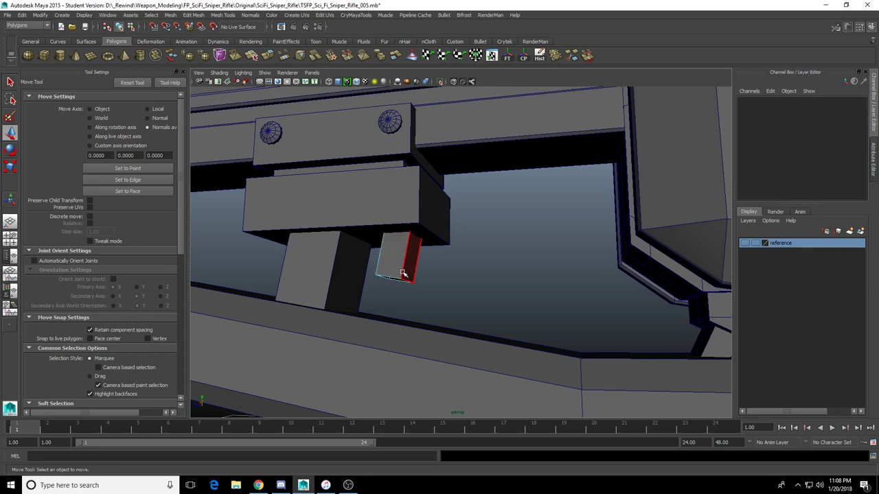
left_click_drag(395, 288, 401, 277, "alt")
scroll(408, 224, "up", 3)
left_click_drag(398, 230, 406, 251, "alt")
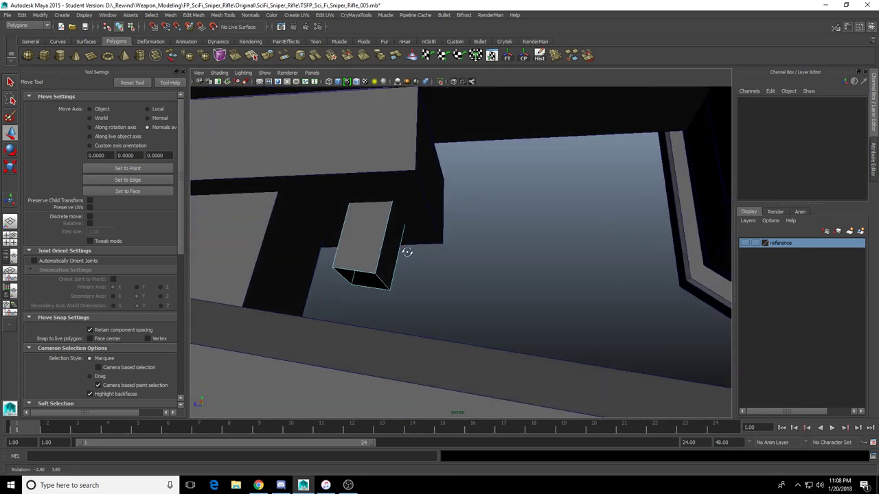
left_click_drag(363, 308, 374, 308, "alt")
left_click(378, 278)
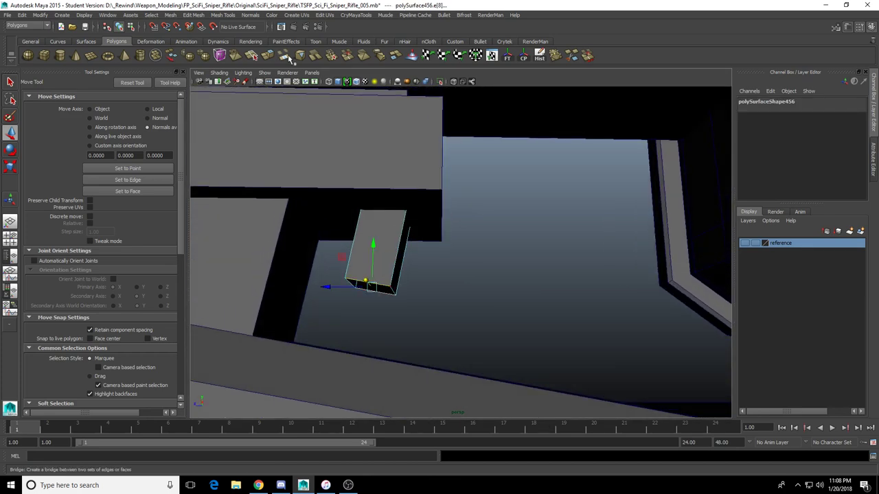
Bridge the open bottom edges of the small bar under the bracket and move the new bottom face up to shorten it
key("t")
left_click(382, 291)
key("w")
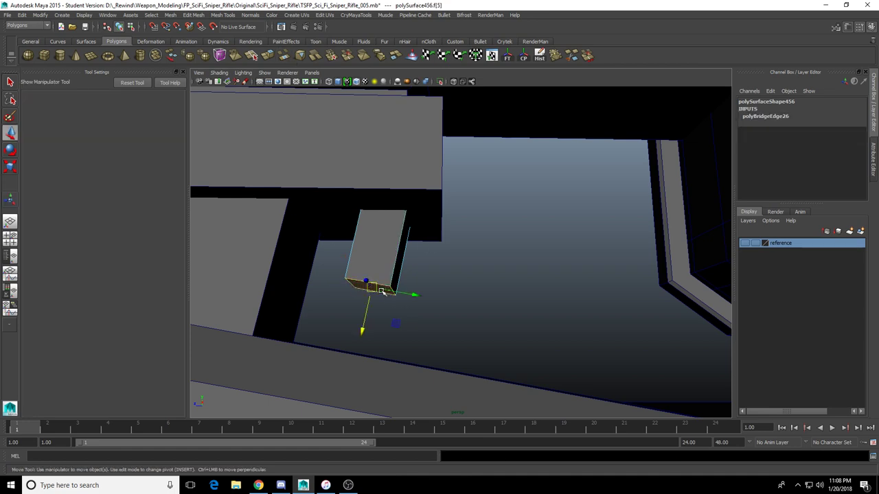
left_click_drag(360, 335, 363, 305)
Wedge the small bar's bottom face around one of its lower edges
key("q")
mouse_move(364, 258)
right_mouse_down("shift")
mouse_move(380, 266)
mouse_move(363, 254)
right_mouse_up("shift")
scroll(358, 258, "up", 5)
right_click_drag(296, 259, 252, 276)
left_click(284, 265, "shift")
scroll(275, 272, "down", 5)
left_click_drag(298, 269, 369, 254, "alt")
right_click_drag(369, 254, 398, 221)
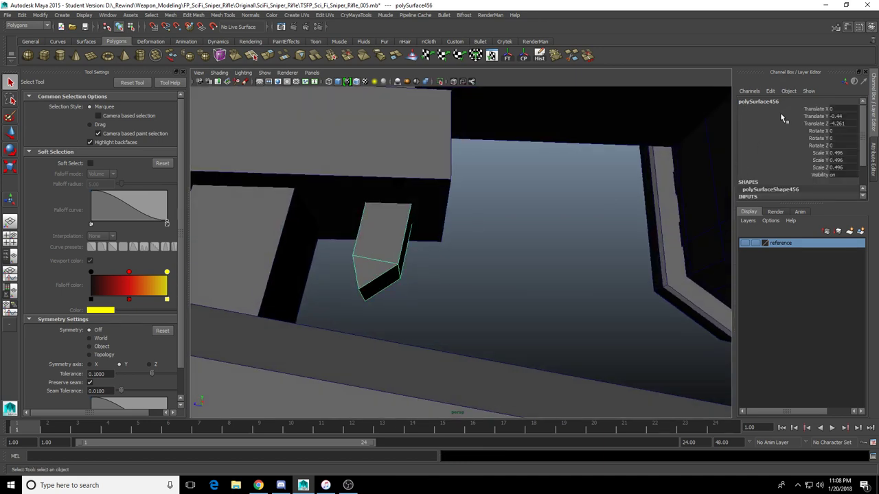
Set the wedge angle to 90 and the divisions to 3 for the small bar's bend
left_click(873, 160)
left_click(788, 100)
left_click(841, 100)
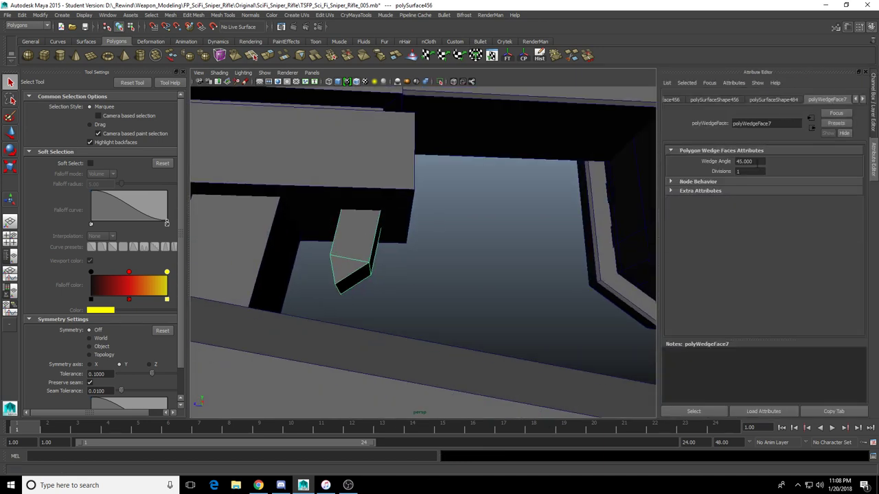
left_click(745, 161)
type("90")
key("Return")
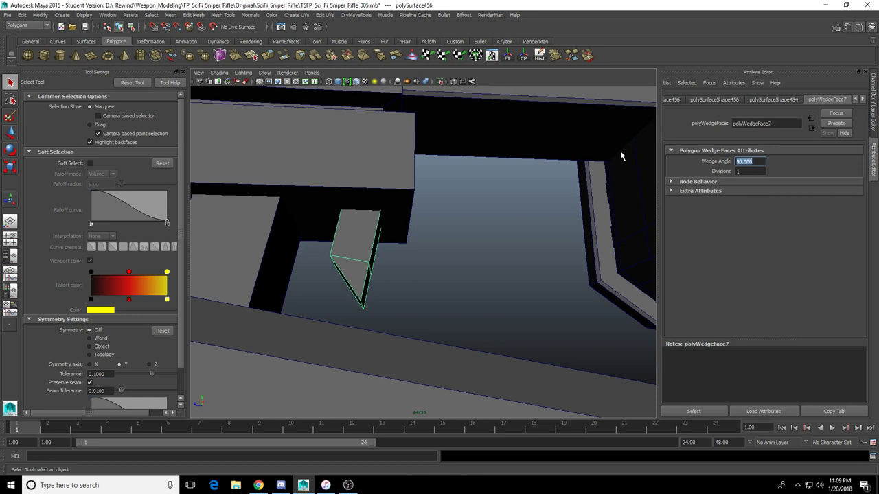
key("Tab")
key("Return")
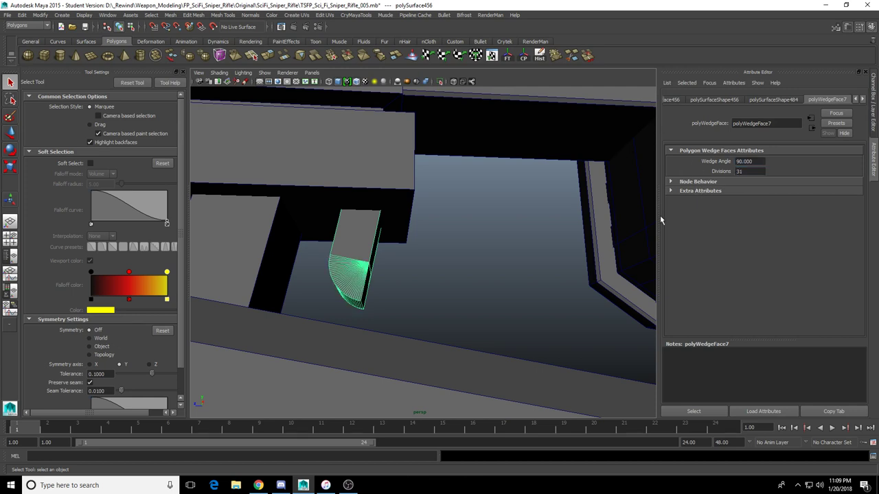
left_click_drag(746, 171, 643, 176)
type("3")
key("Return")
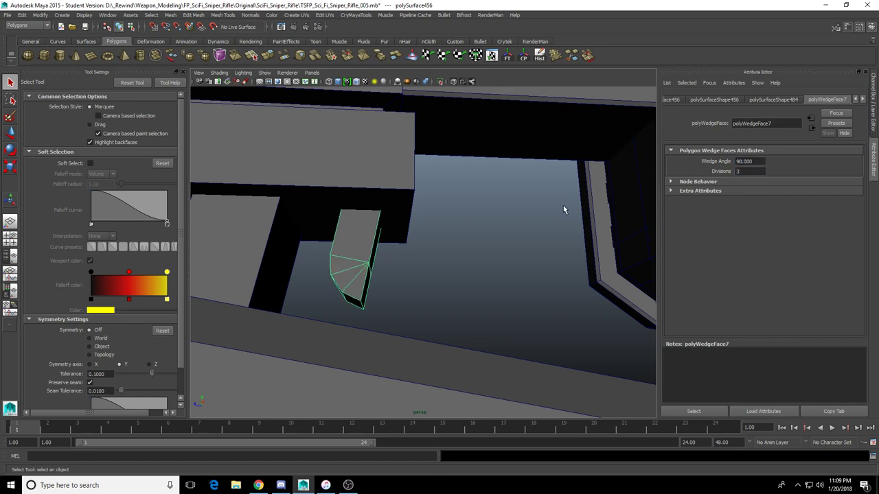
Extrude the end face of the bar's bend about 3.19 units toward the rifle body
left_click_drag(421, 247, 400, 232, "alt")
right_click_drag(355, 249, 358, 291)
left_click_drag(363, 298, 340, 291, "alt")
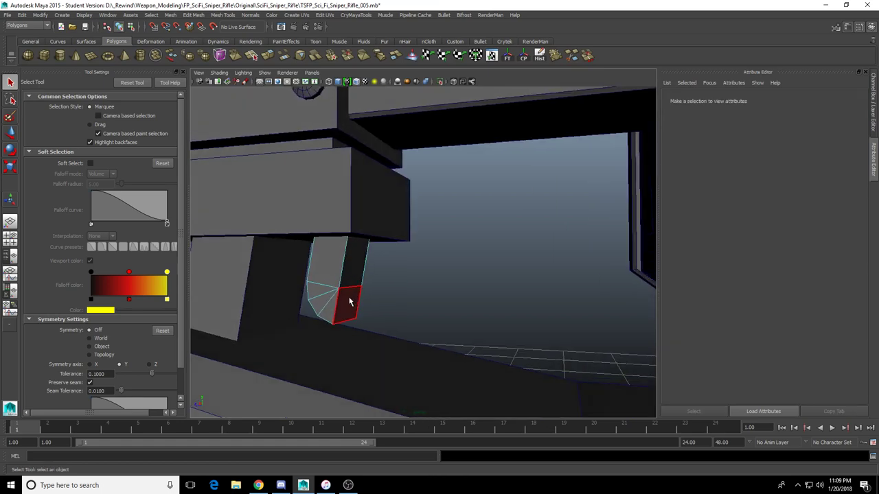
left_click(350, 301)
left_click(268, 55)
scroll(399, 238, "down", 5)
left_click_drag(399, 238, 505, 297, "alt")
mouse_move(505, 297)
left_mouse_down("alt")
mouse_move(481, 312)
mouse_move(503, 302)
left_mouse_up("alt")
middle_click_drag(502, 302, 434, 244, "alt")
scroll(435, 243, "up", 5)
left_click_drag(435, 241, 410, 246, "alt")
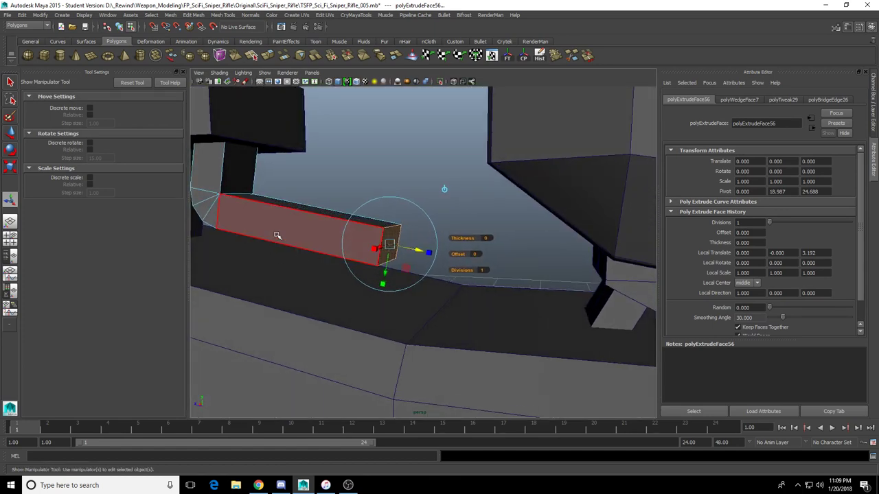
right_click_drag(277, 236, 310, 246)
left_click_drag(314, 245, 300, 234, "alt")
left_click(301, 234)
left_click(374, 253)
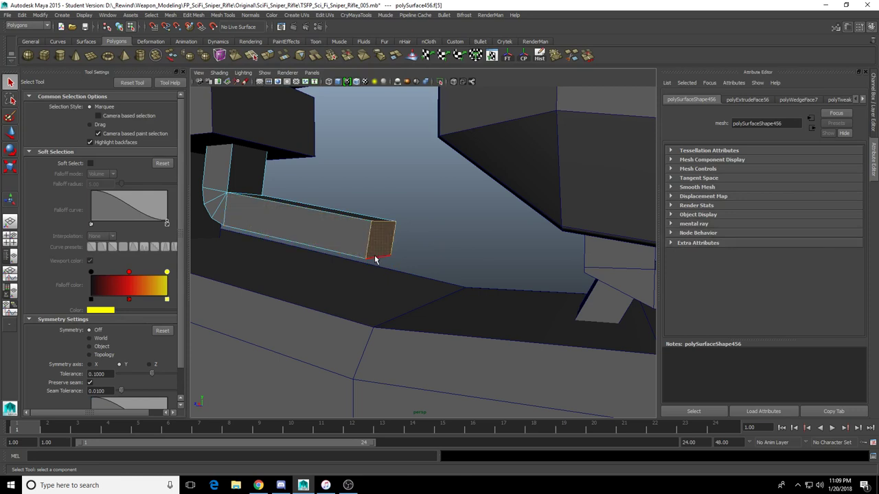
key("ctrl+e")
key("ctrl+z")
key("ctrl+z")
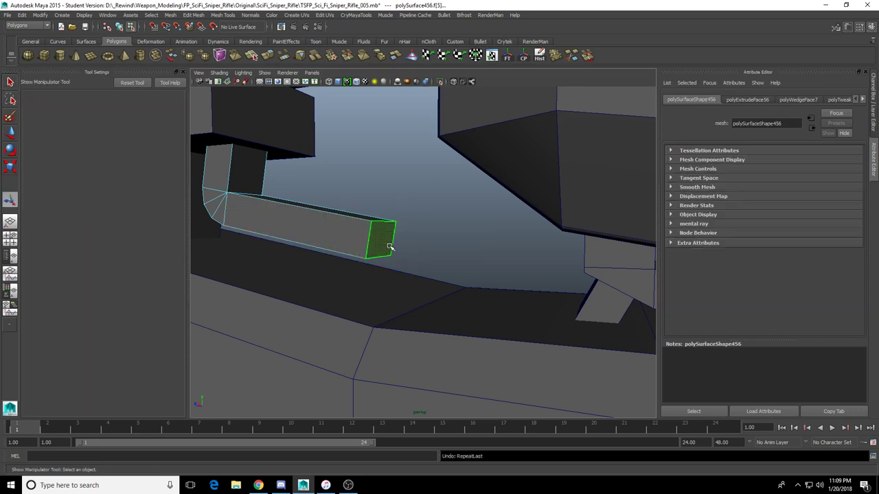
Wedge the long section's end face downward around its lower edge with a 90 degree angle and 3 divisions
mouse_move(354, 238)
right_mouse_down()
mouse_move(377, 246)
mouse_move(382, 237)
mouse_move(360, 252)
right_mouse_up()
left_click(377, 251)
left_click(746, 100)
left_click_drag(760, 162, 632, 160)
key("Return")
left_click_drag(474, 212, 368, 239, "alt")
left_click_drag(757, 172, 638, 172)
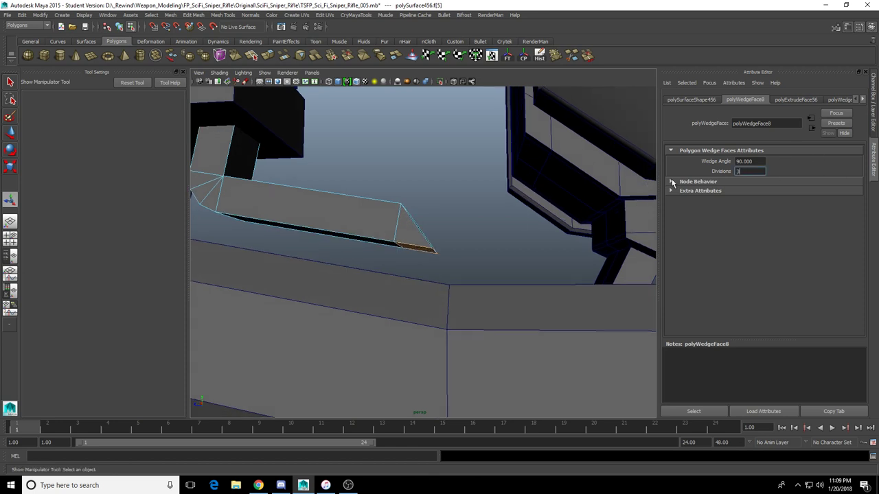
type("3")
key("Return")
Extrude the second bend's end face about 0.77 units down into the foregrip and leave component editing
left_click_drag(435, 214, 436, 224, "alt")
right_click_drag(415, 239, 416, 256)
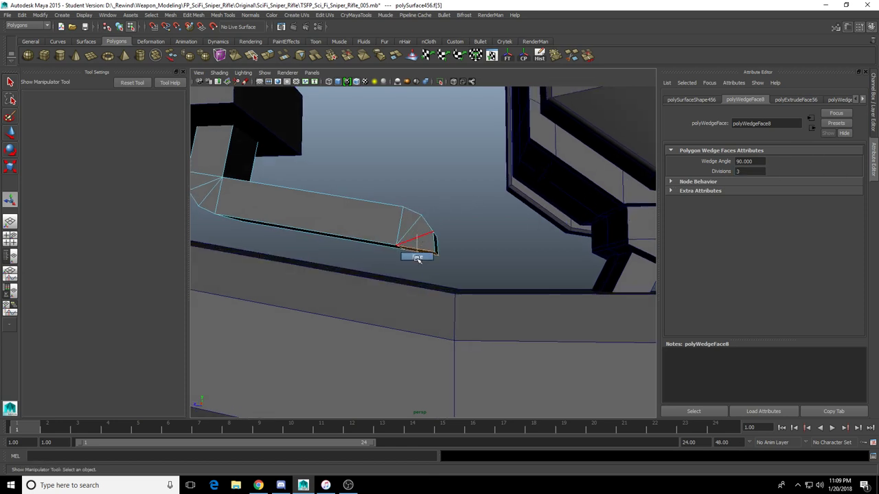
left_click_drag(414, 255, 422, 251, "alt")
left_click(269, 56)
left_click_drag(386, 166, 392, 188, "alt")
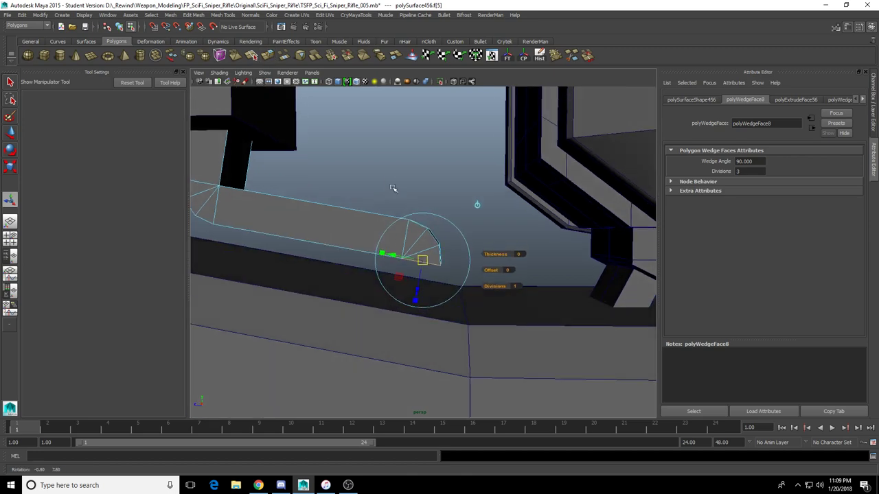
left_click_drag(417, 291, 408, 335)
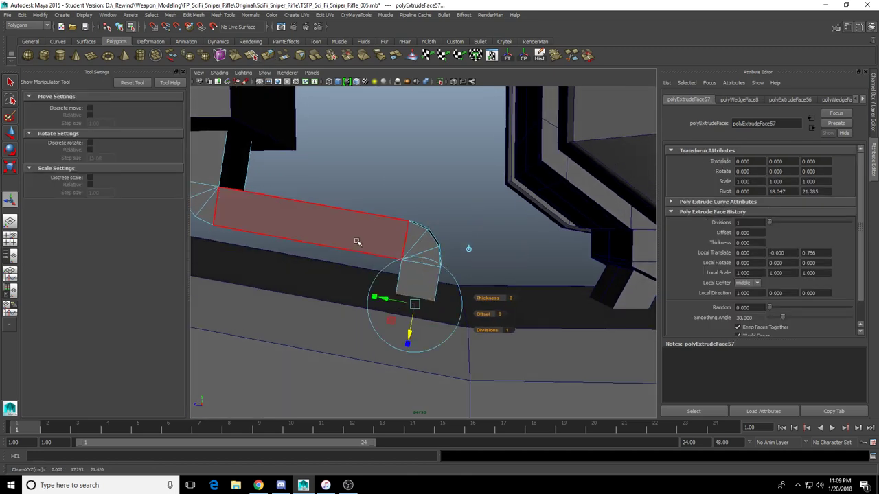
right_click_drag(359, 238, 398, 185)
right_click_drag(398, 185, 356, 205, "alt")
left_click_drag(402, 197, 446, 215, "alt")
left_click(421, 199)
Delete the faces of the bar's long section, second bend and end piece, keeping only the first bend
scroll(425, 201, "down", 5)
scroll(446, 215, "up", 5)
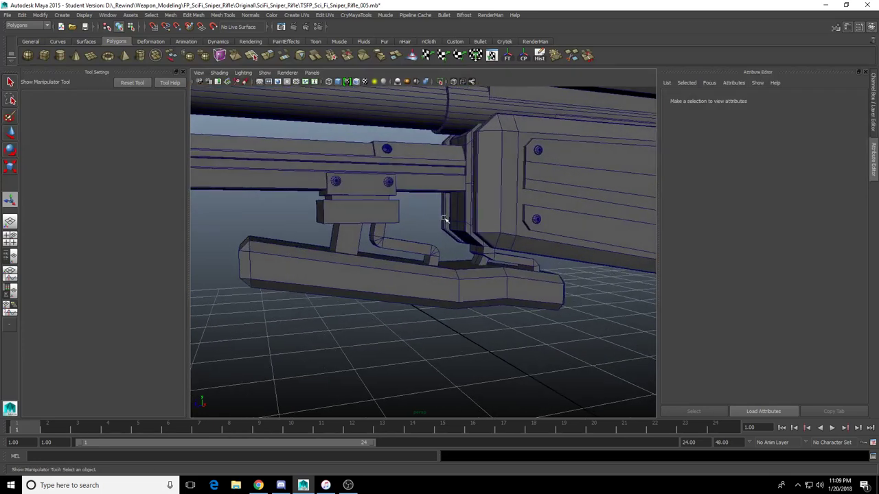
scroll(445, 250, "up", 4)
left_click(391, 247)
left_click_drag(391, 247, 401, 253, "alt")
right_click_drag(410, 241, 409, 263)
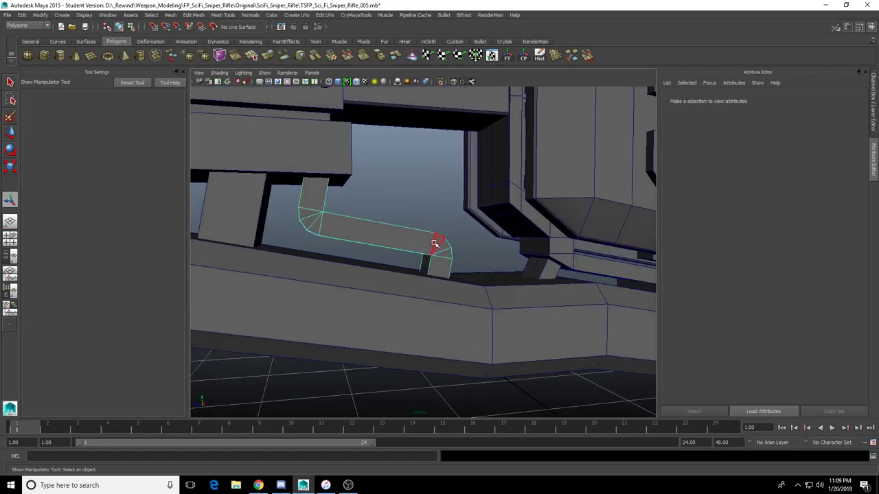
left_click_drag(436, 245, 448, 272, "alt")
left_click_drag(388, 200, 487, 331)
key("Delete")
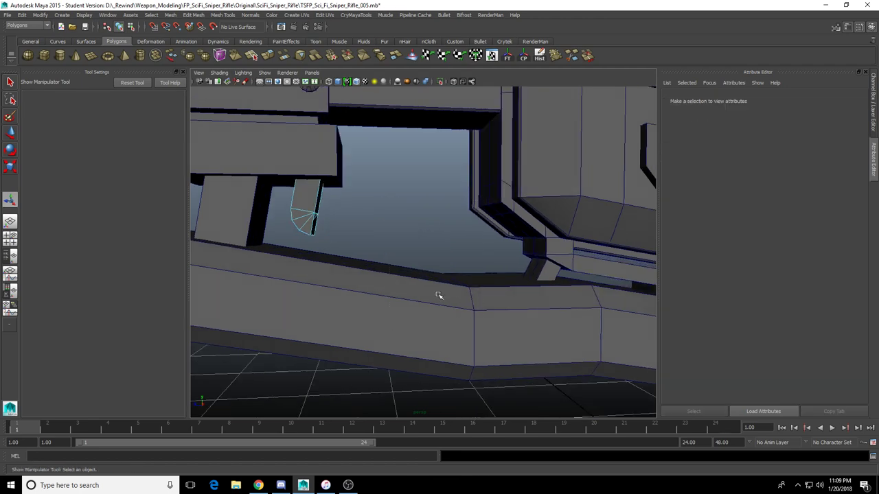
Delete the remaining small bent bar beneath the bracket
left_click_drag(347, 236, 432, 295, "alt")
key("f")
scroll(405, 299, "down", 4)
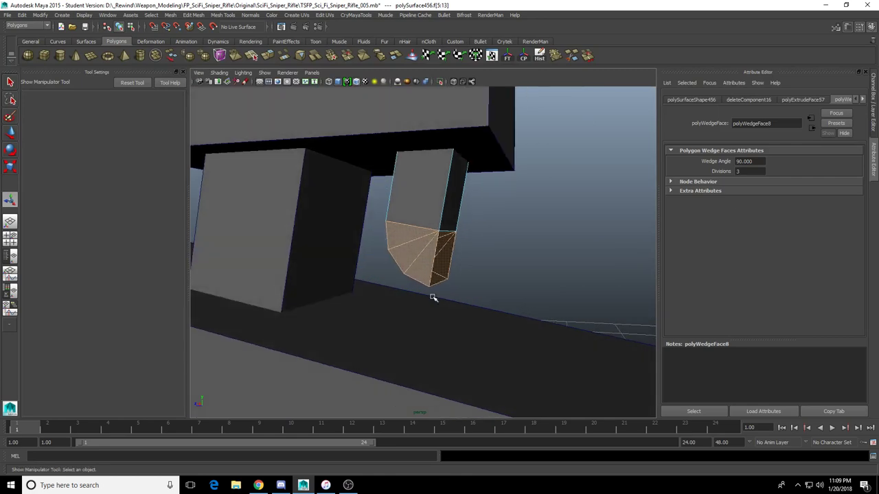
key("4")
key("5")
right_click_drag(414, 240, 468, 196)
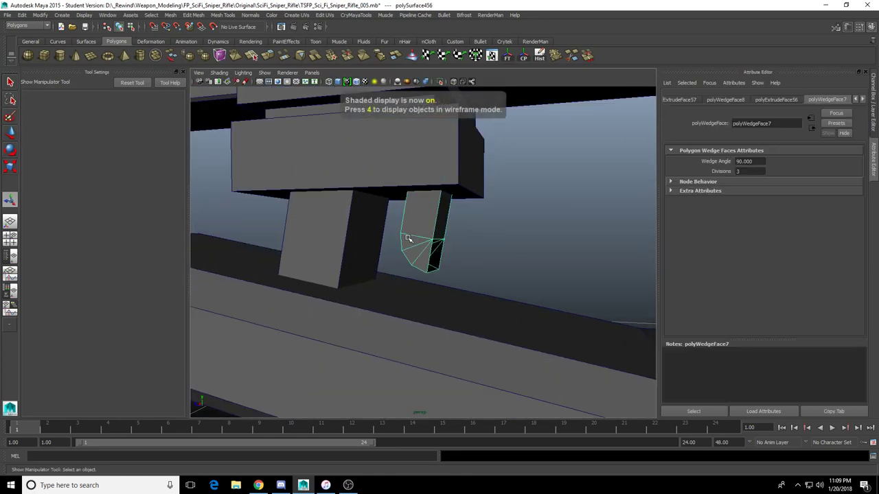
key("Delete")
Inspect the bracket, the support post and the foregrip below the lower rail from the side
scroll(417, 268, "down", 5)
left_click(395, 242)
left_click_drag(335, 274, 373, 270, "alt")
left_click(388, 227)
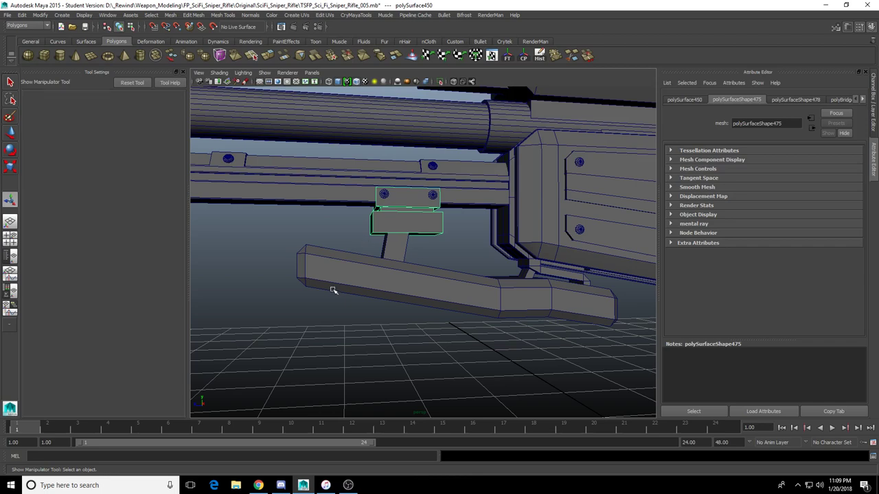
scroll(405, 255, "down", 4)
scroll(407, 256, "up", 6)
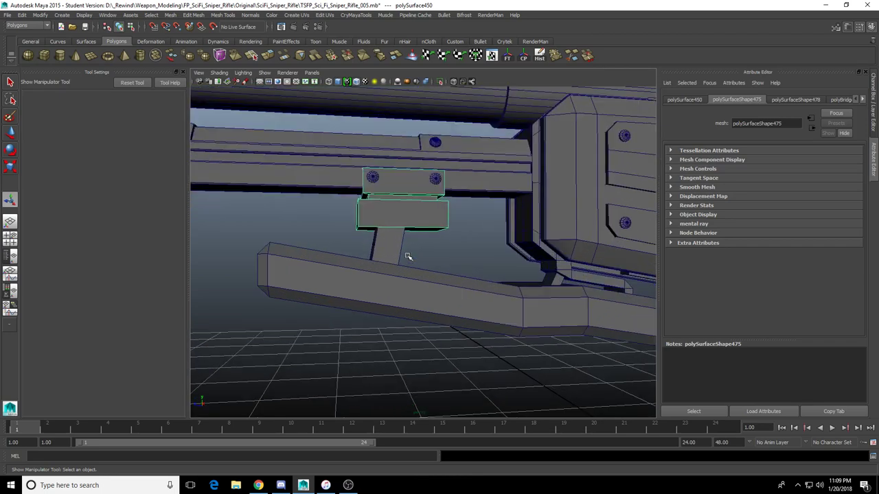
middle_click_drag(475, 308, 379, 280, "alt")
scroll(378, 280, "down", 5)
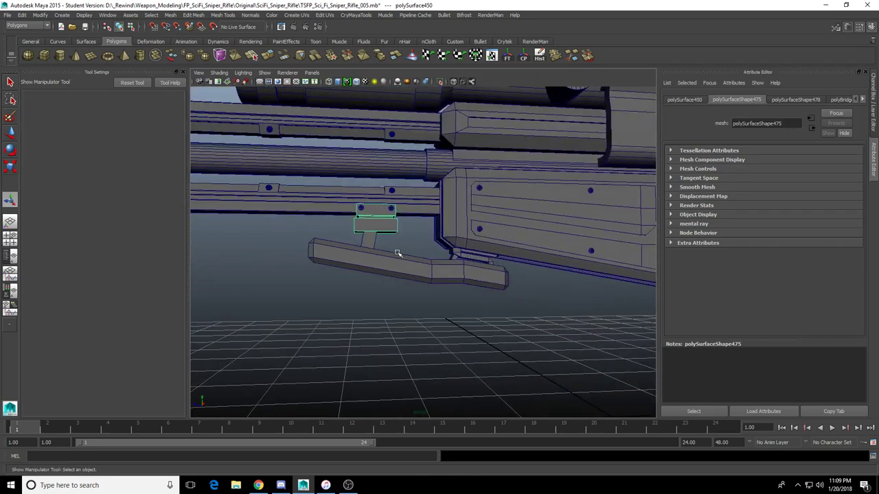
left_click_drag(398, 254, 392, 255, "alt")
scroll(391, 256, "up", 4)
middle_click_drag(365, 234, 390, 248, "alt")
Move the support post's rear face outward along its normal to widen the post between bracket and foregrip
left_click(362, 244)
scroll(392, 249, "up", 5)
key("F11")
left_click(354, 239)
key("w")
left_click_drag(377, 257, 421, 241, "alt")
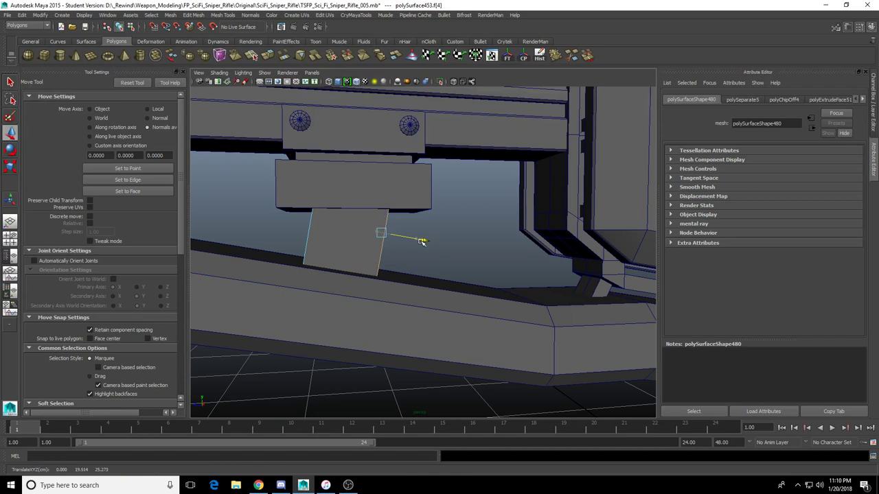
left_click(378, 205)
Examine the whole rifle and the front ends of its barrel and barrel shrouds
scroll(381, 211, "down", 4)
left_click_drag(382, 212, 378, 251, "alt")
scroll(380, 253, "down", 8)
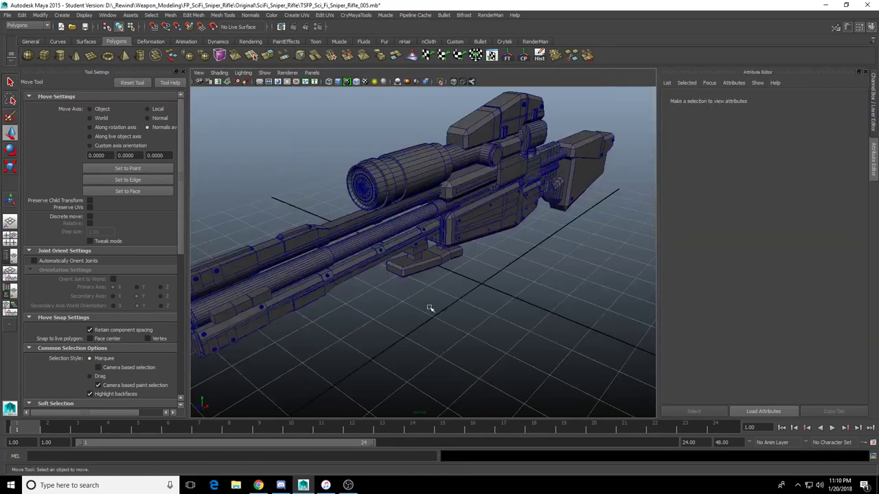
left_click_drag(430, 308, 410, 283, "alt")
scroll(455, 292, "up", 6)
middle_click_drag(355, 287, 592, 296, "alt")
middle_click_drag(436, 280, 448, 283, "alt")
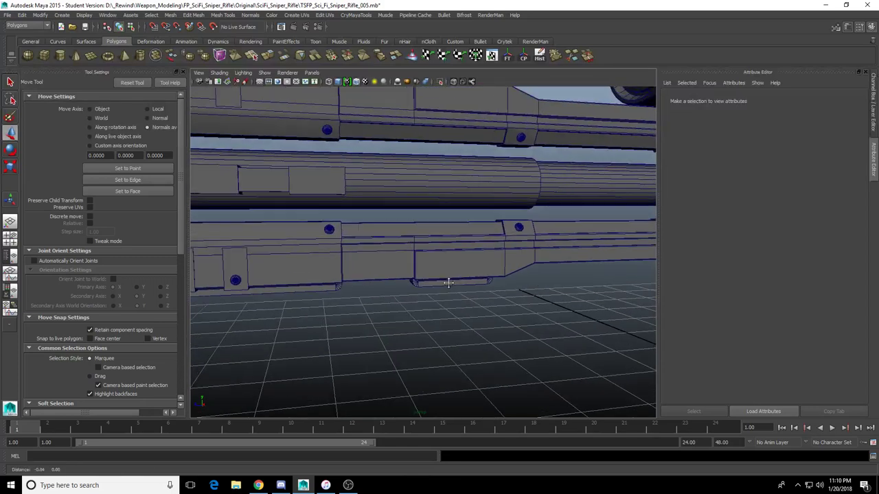
left_click_drag(448, 283, 471, 317, "alt")
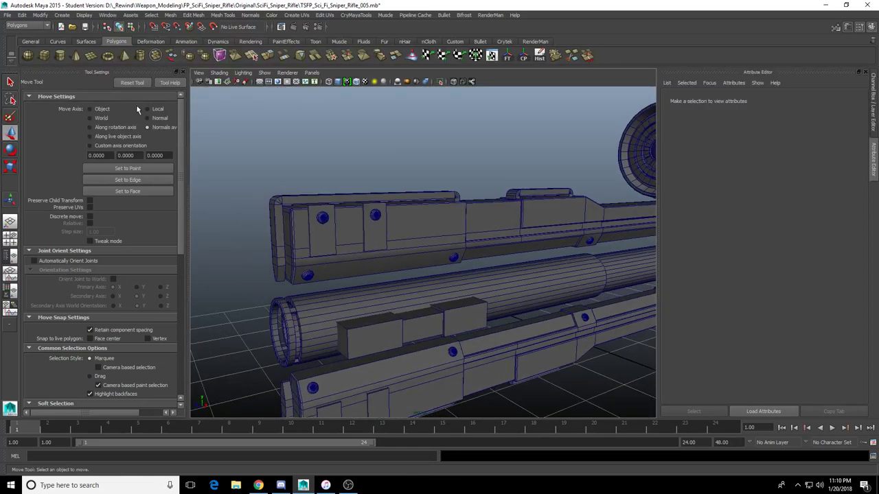
Set the Move tool's axis to Object and close the tool settings
left_click(104, 110)
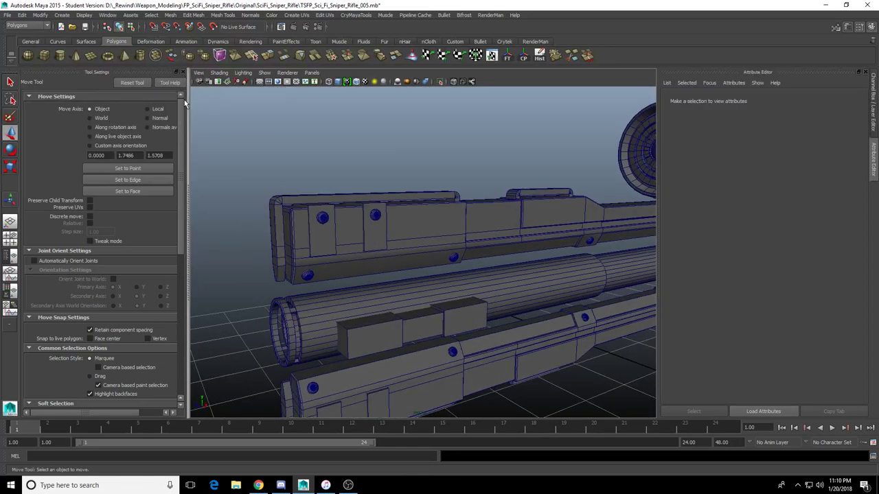
left_click(182, 72)
left_click_drag(211, 199, 233, 195, "alt")
Delete the trim piece that wraps the front and top of the upper barrel shroud
left_click(200, 171)
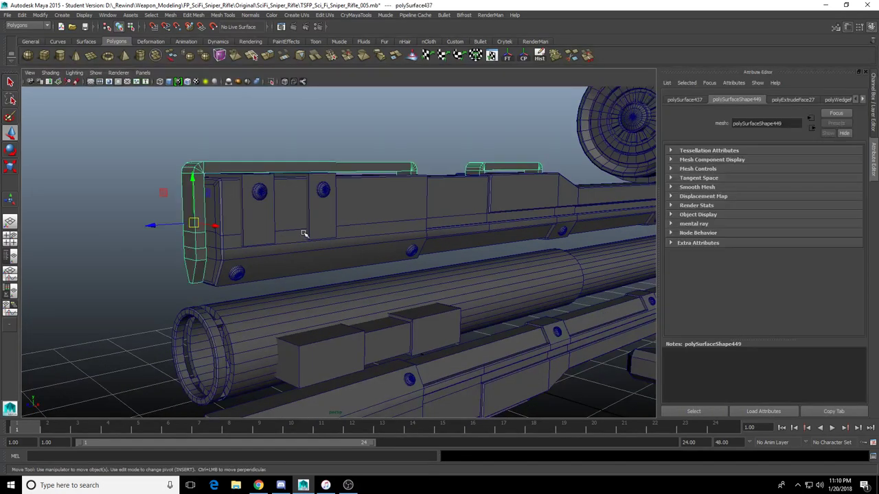
key("f")
left_click_drag(323, 237, 271, 235, "alt")
scroll(332, 272, "down", 5)
middle_click_drag(332, 272, 324, 159, "alt")
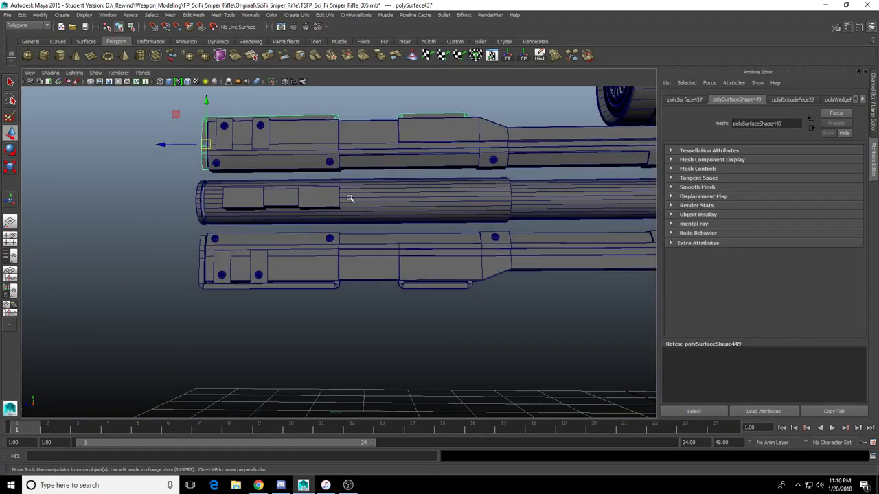
mouse_move(404, 292)
left_mouse_down("alt")
mouse_move(410, 265)
mouse_move(439, 261)
left_mouse_up("alt")
mouse_move(366, 238)
left_mouse_down("alt")
mouse_move(393, 257)
mouse_move(387, 285)
mouse_move(362, 286)
mouse_move(349, 274)
mouse_move(384, 304)
mouse_move(365, 302)
mouse_move(371, 258)
left_mouse_up("alt")
scroll(368, 232, "up", 3)
key("Delete")
Examine the front of the barrel assembly and select the upper barrel shroud
scroll(384, 313, "down", 3)
middle_click_drag(383, 312, 405, 291, "alt")
left_click_drag(405, 291, 445, 281, "alt")
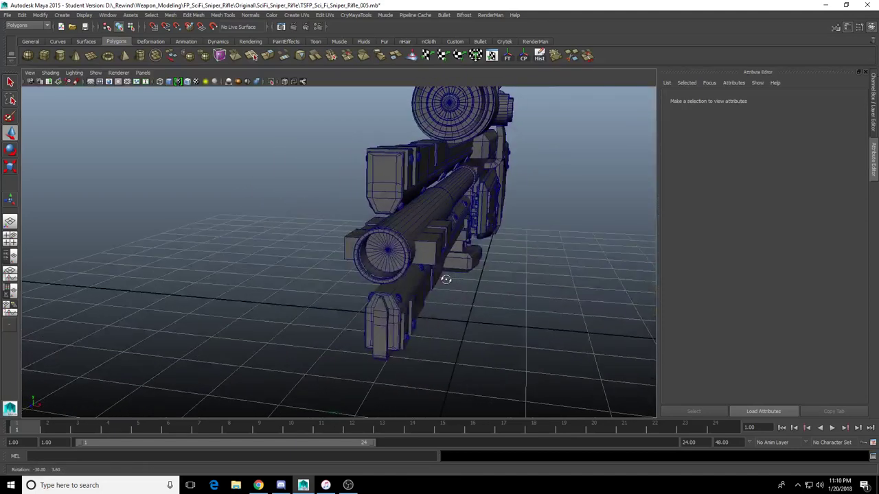
left_click(396, 207)
left_click_drag(396, 208, 395, 240, "alt")
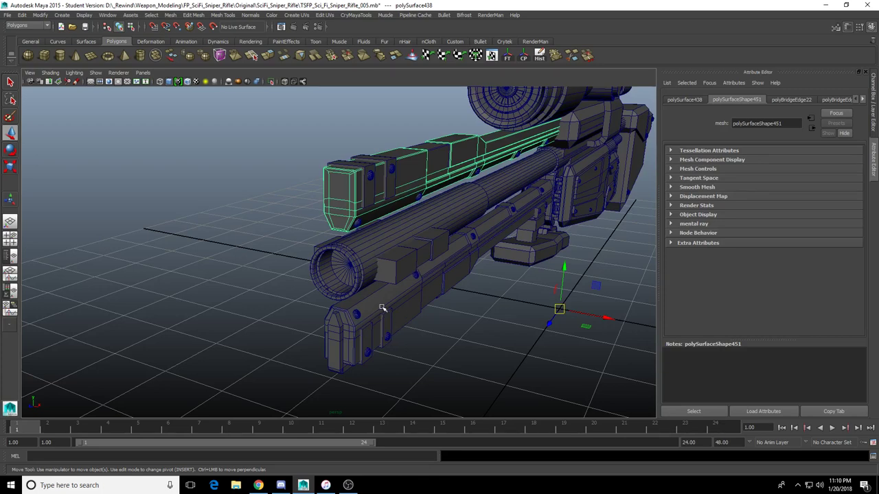
left_click_drag(381, 307, 335, 267, "alt")
Select the blocks mounted on the barrel's side and examine them against the two shrouds
left_click(355, 225)
left_click_drag(383, 241, 411, 254, "alt")
scroll(397, 254, "up", 4)
key("q")
mouse_move(395, 284)
left_mouse_down("alt")
mouse_move(441, 264)
mouse_move(395, 270)
left_mouse_up("alt")
left_click_drag(367, 288, 424, 306, "alt")
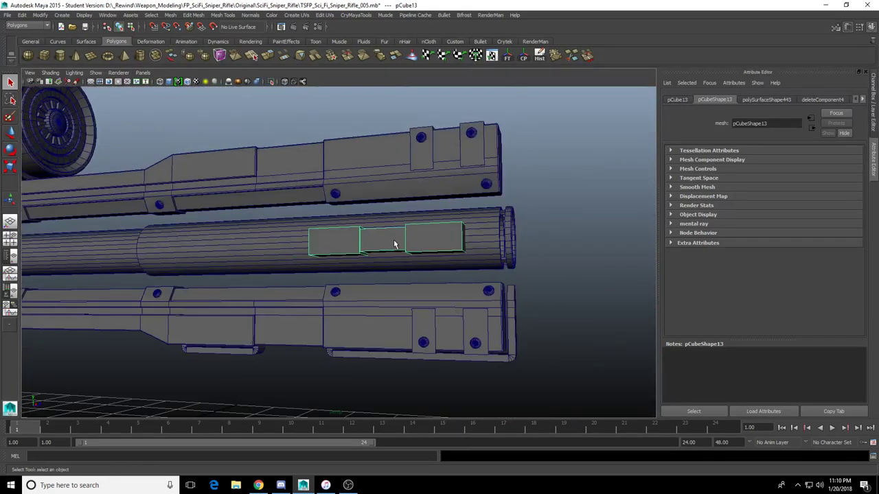
right_click_drag(394, 243, 333, 271, "alt")
left_click_drag(333, 271, 366, 277, "alt")
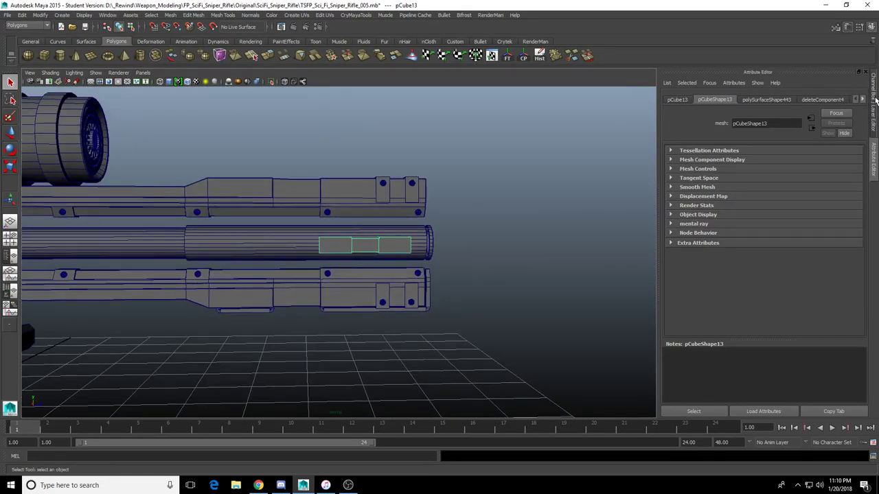
Show the reference layer and examine the reference shape of the barrel's side blocks
left_click(874, 100)
left_click(746, 244)
scroll(432, 304, "down", 4)
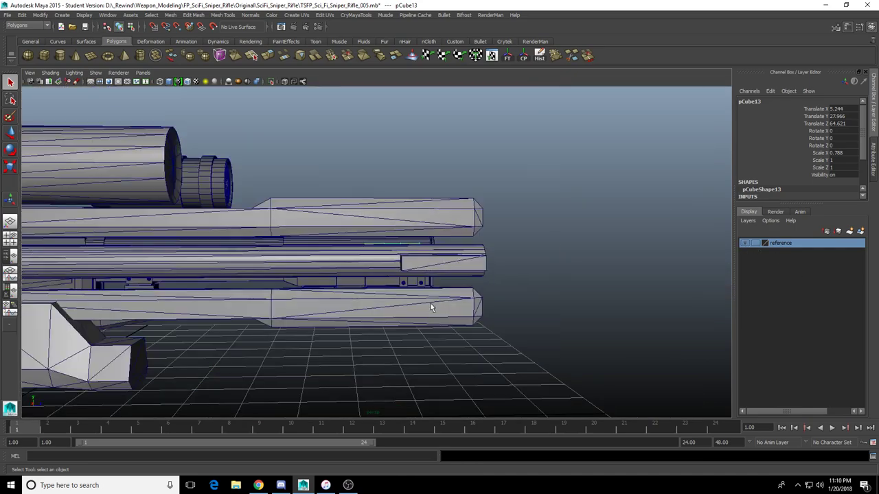
left_click_drag(451, 302, 294, 306, "alt")
middle_click_drag(294, 306, 437, 375, "alt")
right_click_drag(437, 374, 580, 313, "alt")
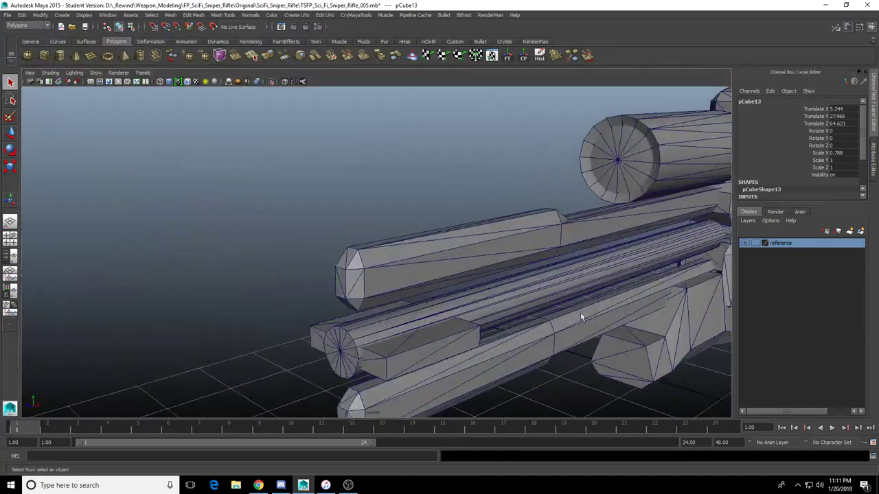
Examine the reference barrel's side block from a lower front angle and hide the reference layer
left_click_drag(580, 313, 495, 370, "alt")
left_click_drag(443, 349, 483, 370, "alt")
middle_click_drag(482, 370, 468, 337, "alt")
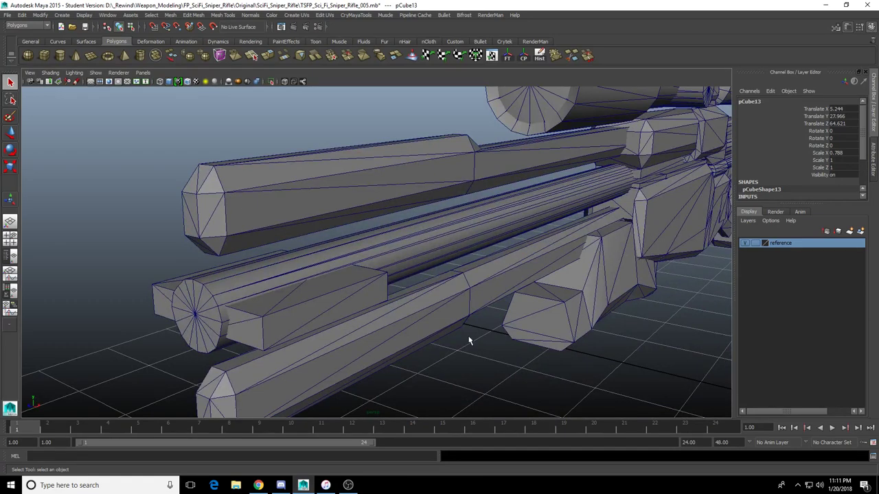
left_click(745, 243)
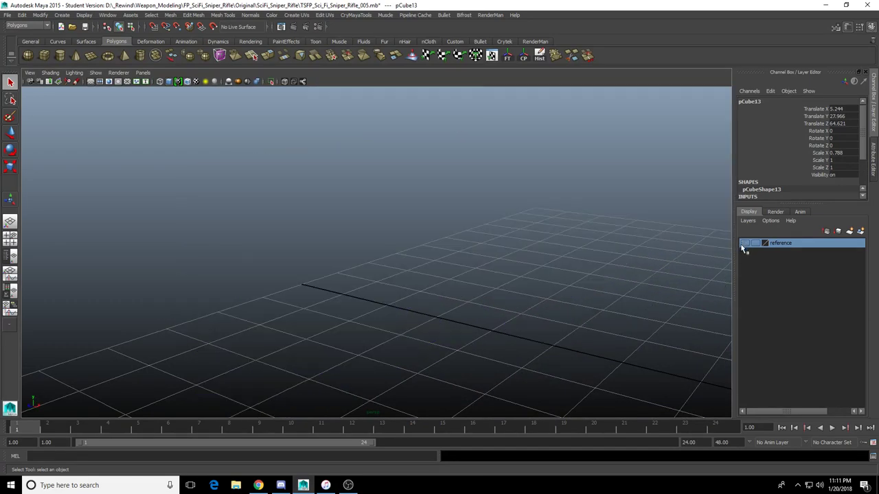
Narrow the blocks on the barrel's sides to an X scale of 0.7
scroll(471, 348, "down", 5)
left_click_drag(476, 350, 391, 283, "alt")
scroll(287, 294, "up", 5)
scroll(293, 284, "down", 4)
key("w")
key("r")
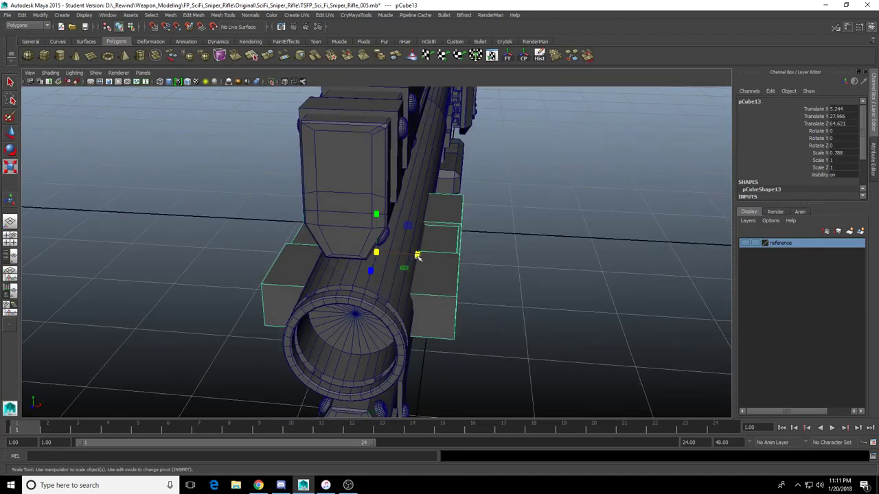
left_click_drag(417, 256, 344, 259)
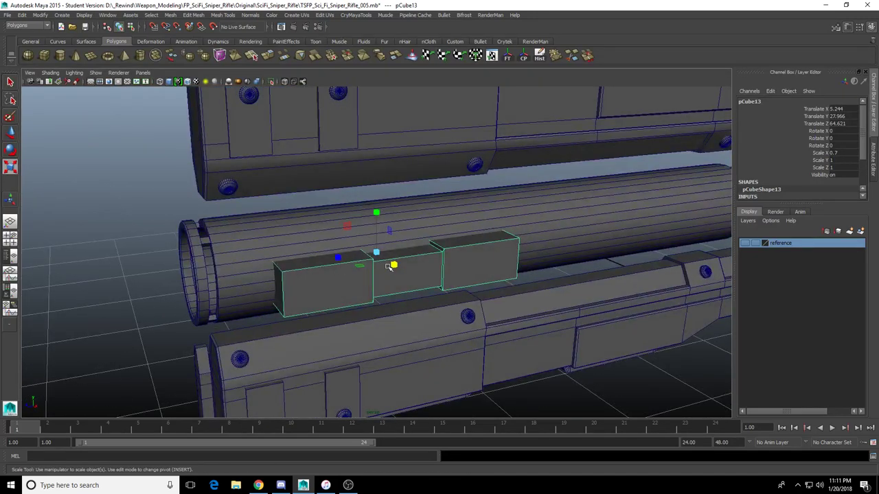
Examine how the side blocks sit between the two shrouds and along the barrel toward the scope
left_click_drag(431, 269, 396, 254, "alt")
scroll(410, 244, "down", 4)
middle_click_drag(431, 232, 366, 276, "alt")
left_click_drag(366, 277, 380, 303, "alt")
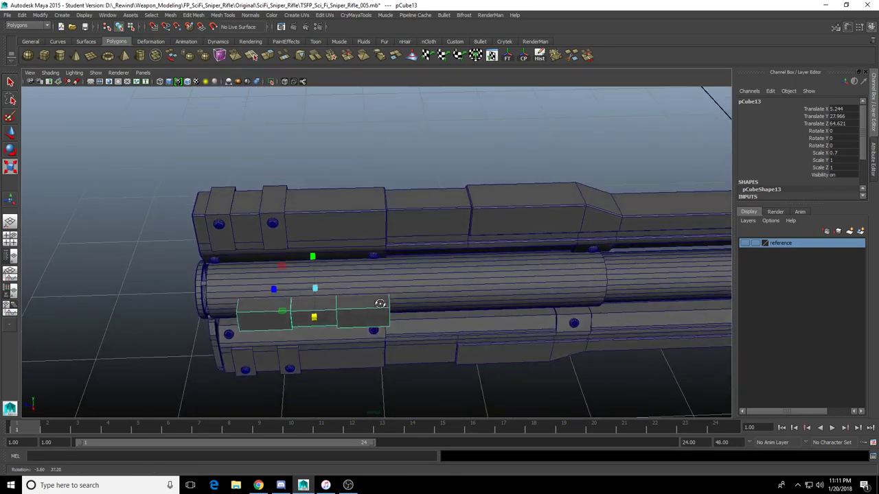
left_click_drag(530, 322, 501, 289, "alt")
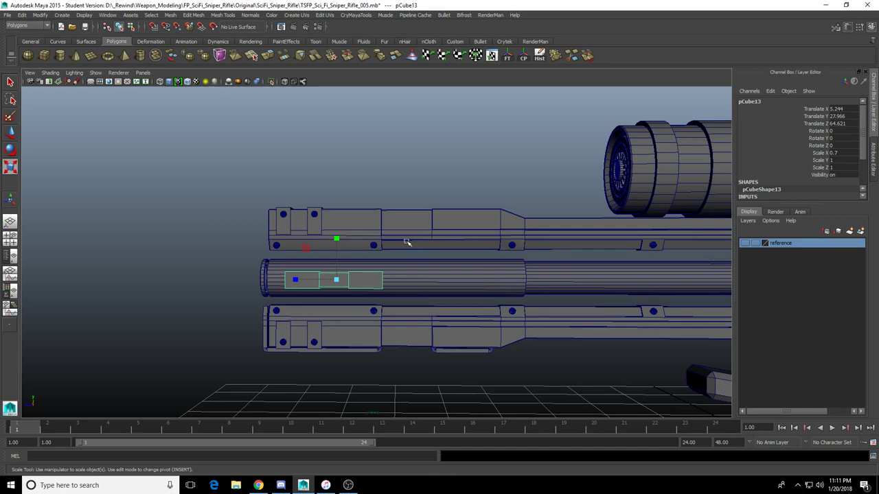
middle_click_drag(462, 257, 208, 245, "alt")
left_click_drag(361, 274, 383, 277, "alt")
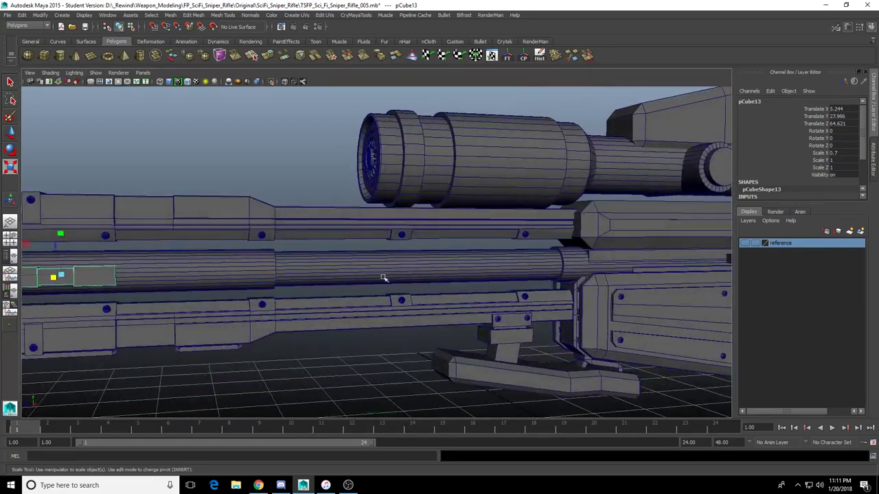
middle_click_drag(228, 283, 482, 273, "alt")
left_click_drag(482, 272, 539, 289, "alt")
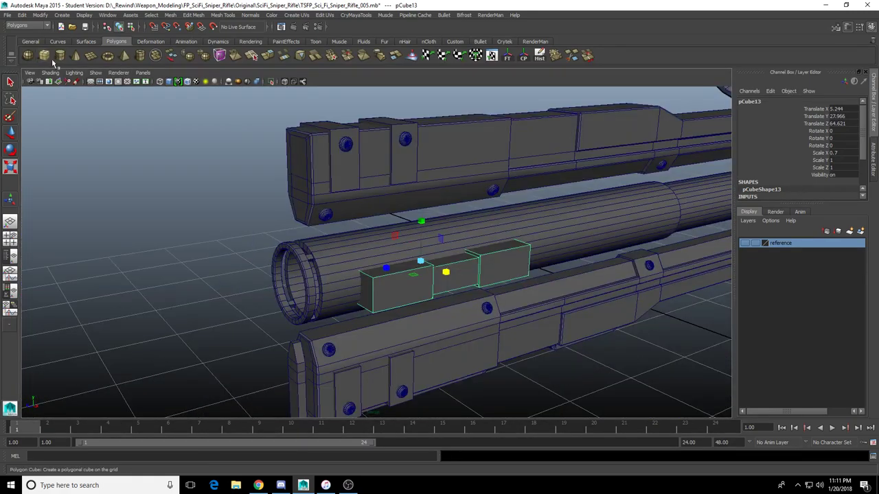
Create a small polygon cube on the grid below the barrel and set its Translate X to 0
left_click(49, 58)
scroll(440, 252, "down", 3)
left_click_drag(442, 253, 478, 303, "alt")
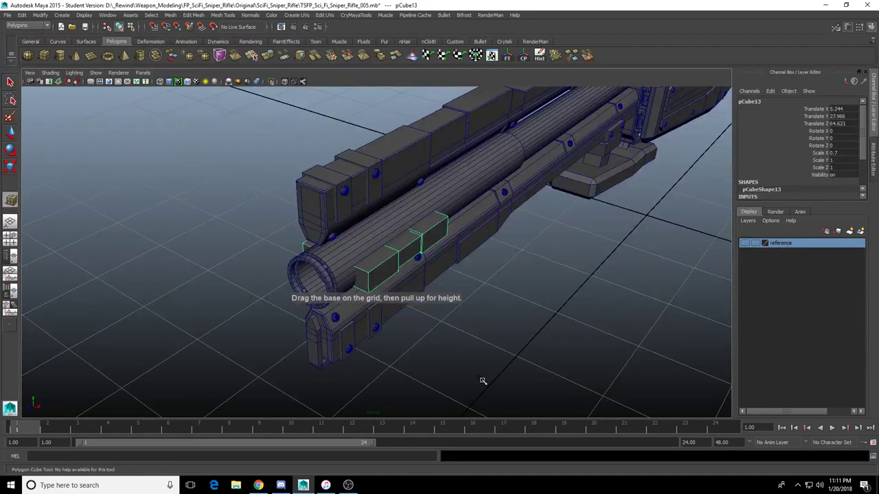
left_click_drag(481, 374, 481, 379)
left_click_drag(482, 380, 482, 365)
scroll(521, 329, "down", 3)
key("w")
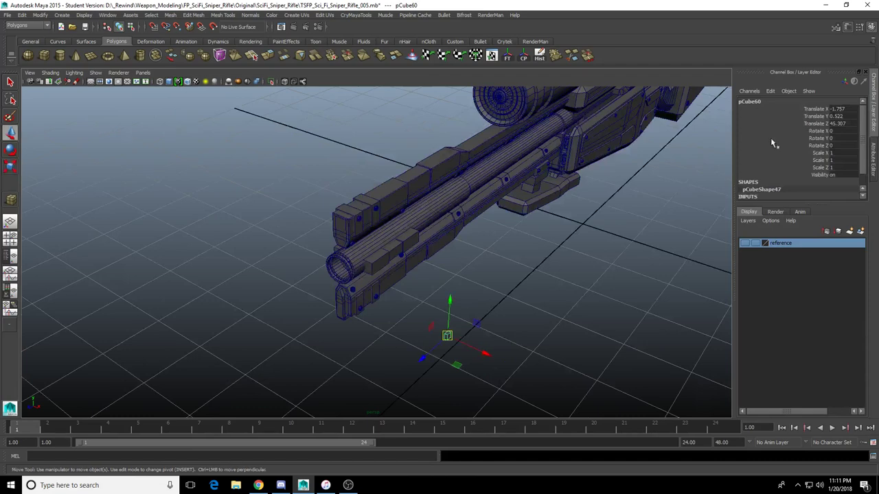
left_click(848, 108)
type("0")
key("Return")
Move the small cube up and forward beside the upper barrel shroud, to about X 3.2, Y 30.2, Z 63.7
left_click_drag(422, 265, 457, 138, "alt")
left_click_drag(459, 171, 402, 158, "alt")
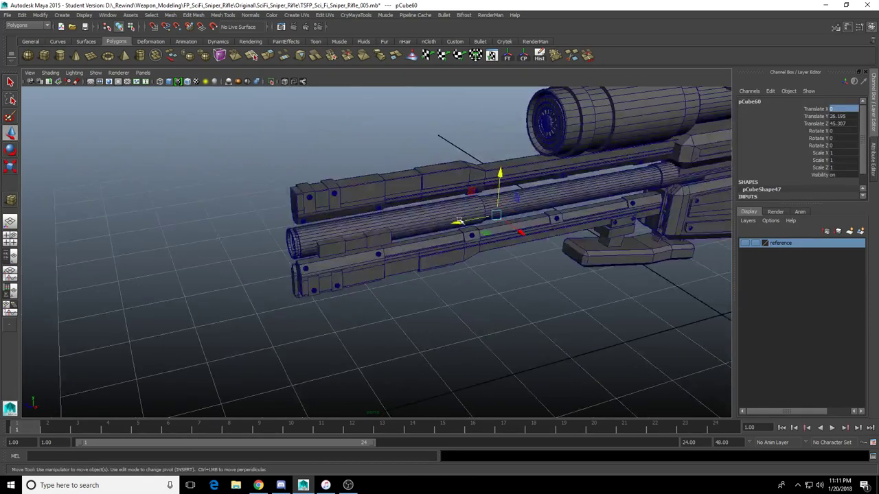
left_click_drag(453, 221, 318, 273)
left_click_drag(359, 214, 354, 185)
key("f")
scroll(363, 202, "down", 4)
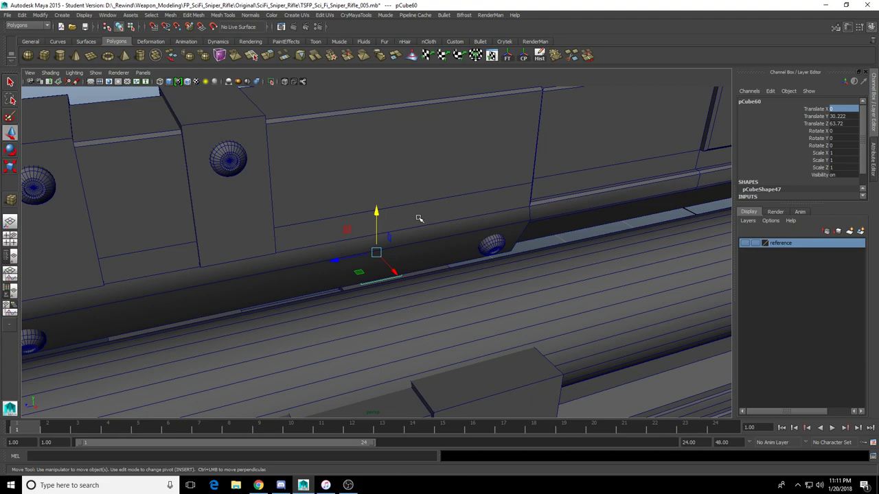
scroll(324, 221, "down", 5)
left_click_drag(322, 226, 337, 263, "alt")
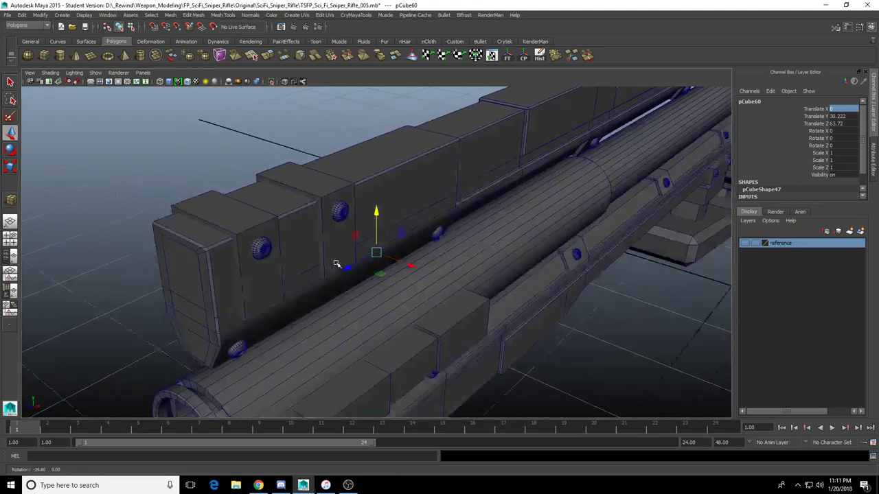
scroll(490, 308, "down", 2)
left_click_drag(412, 267, 425, 291)
scroll(490, 309, "down", 5)
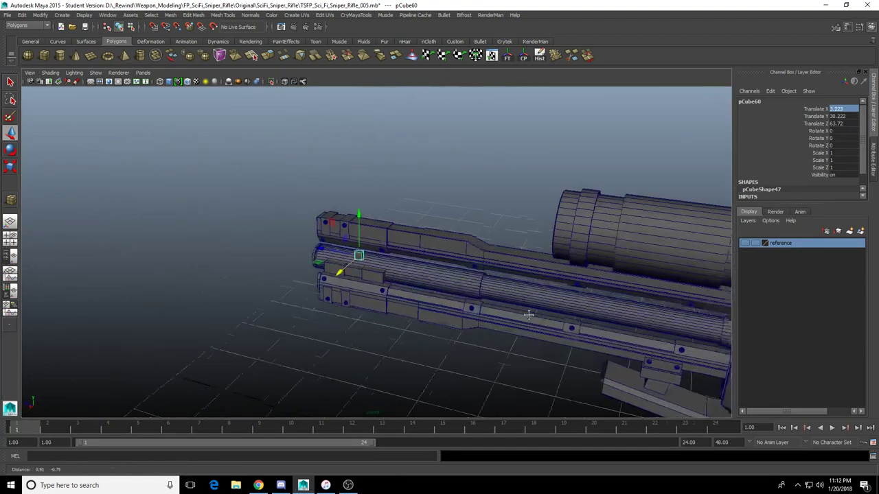
Try to slide the long block under the scope and the two receiver blocks behind it along the rifle's length
middle_click_drag(528, 314, 439, 267, "alt")
middle_click_drag(473, 313, 316, 305, "alt")
left_click_drag(491, 316, 468, 315, "alt")
left_click(543, 314)
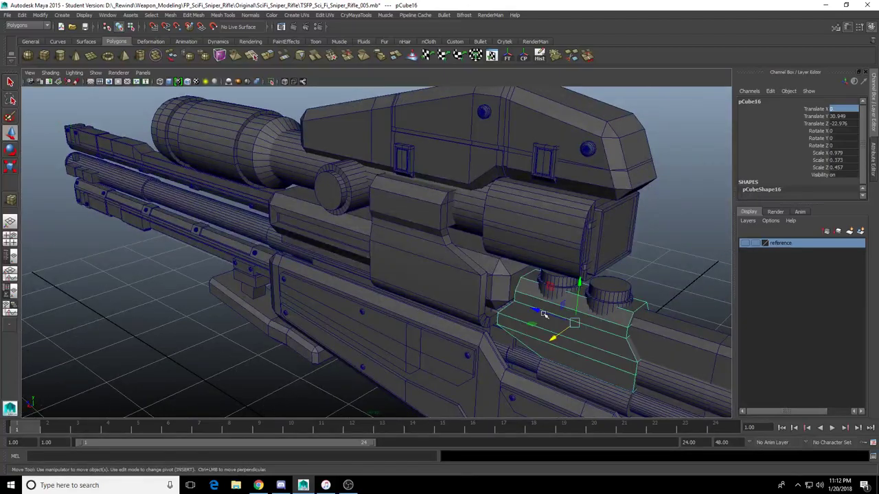
key("q")
scroll(542, 313, "down", 3)
middle_click_drag(542, 313, 488, 262, "alt")
left_click_drag(488, 262, 531, 256, "alt")
left_click(531, 256, "shift")
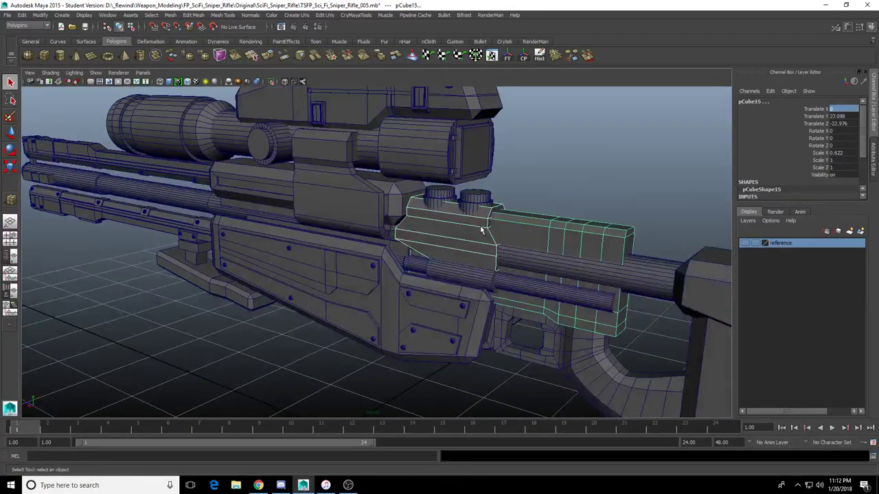
left_click(393, 207, "shift")
left_click_drag(291, 223, 336, 206, "alt")
middle_click_drag(599, 196, 465, 215, "alt")
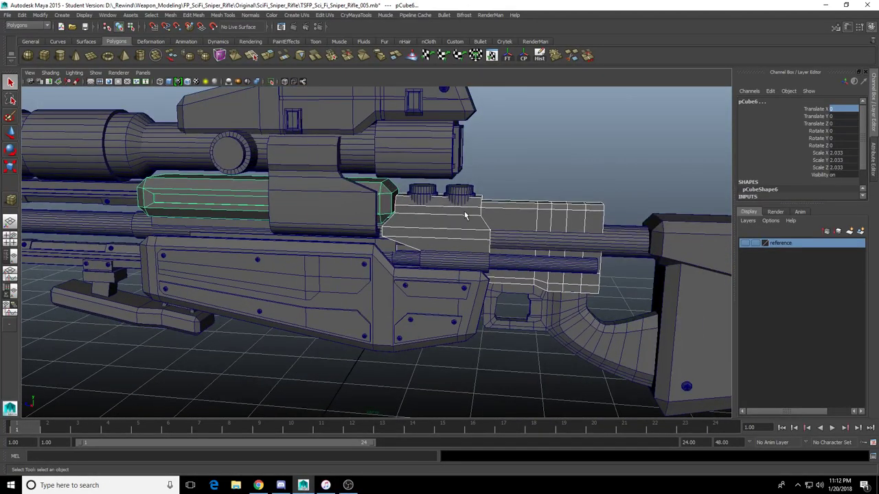
key("w")
left_click_drag(374, 231, 410, 198, "alt")
left_click_drag(542, 162, 493, 181, "alt")
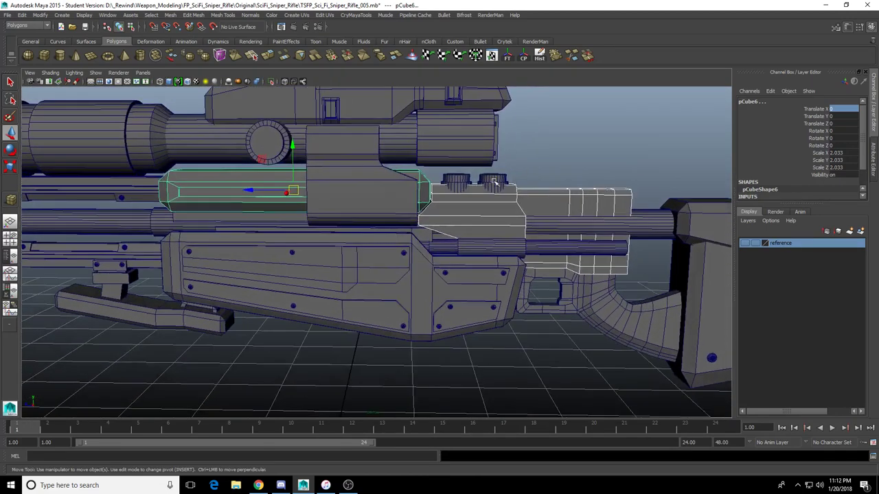
left_click_drag(246, 194, 261, 206)
key("ctrl+z")
key("ctrl+z")
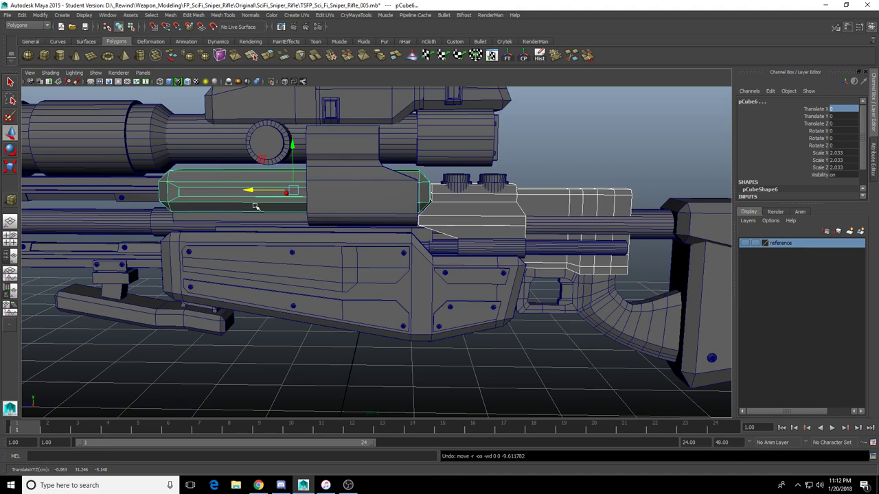
Examine the rifle's side from the receiver forward to the muzzle, comparing the barrel, both shrouds and the small cube
middle_click_drag(273, 208, 336, 264, "alt")
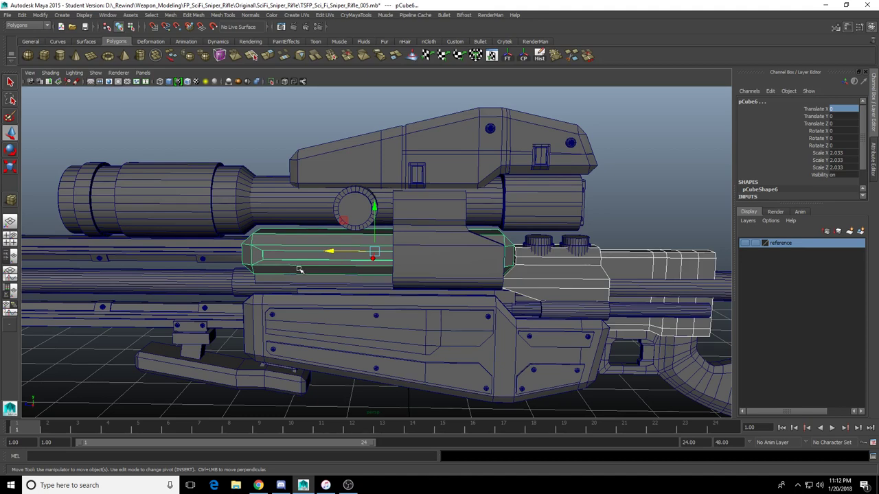
middle_click_drag(176, 264, 490, 251, "alt")
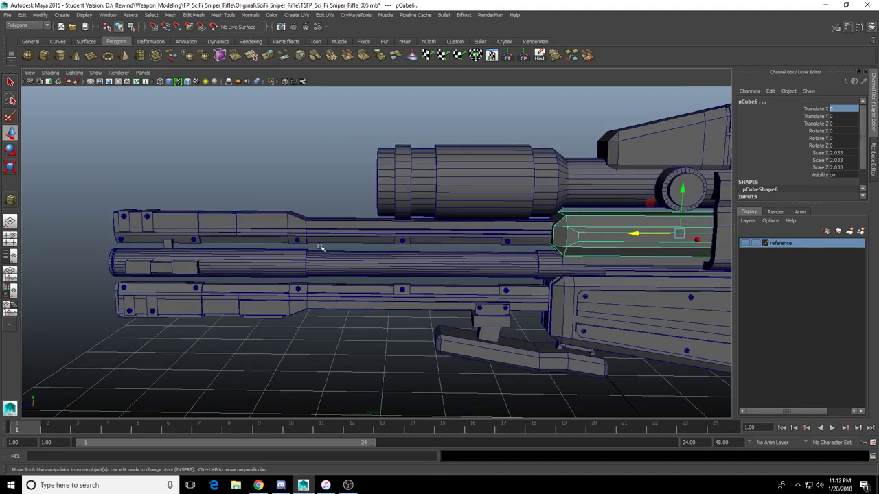
middle_click_drag(320, 247, 459, 268, "alt")
scroll(435, 287, "up", 6)
left_click_drag(380, 265, 506, 270, "alt")
scroll(510, 270, "down", 5)
middle_click_drag(659, 271, 502, 270, "alt")
left_click_drag(501, 270, 473, 269, "alt")
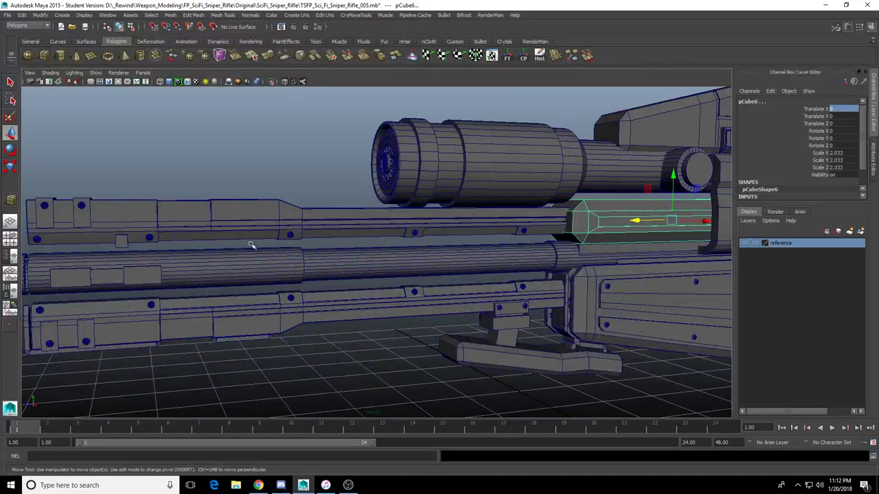
mouse_move(255, 251)
left_mouse_down("alt")
mouse_move(292, 259)
mouse_move(261, 253)
left_mouse_up("alt")
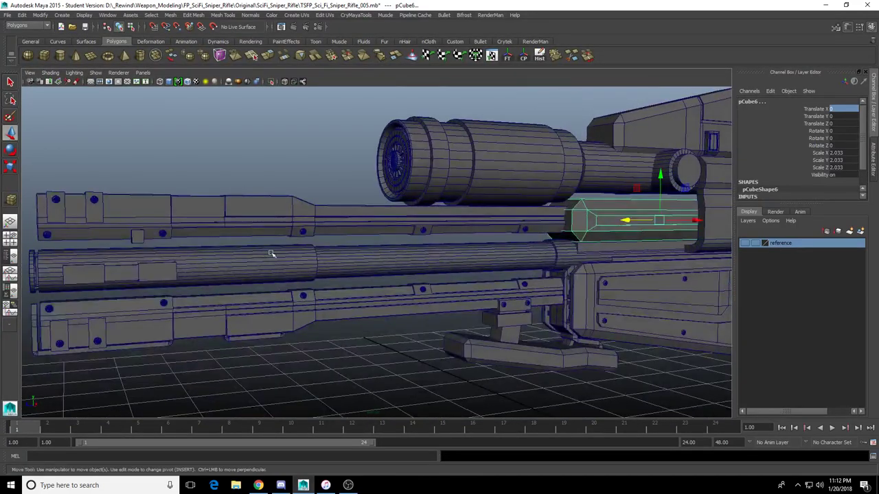
middle_click_drag(271, 254, 315, 254, "alt")
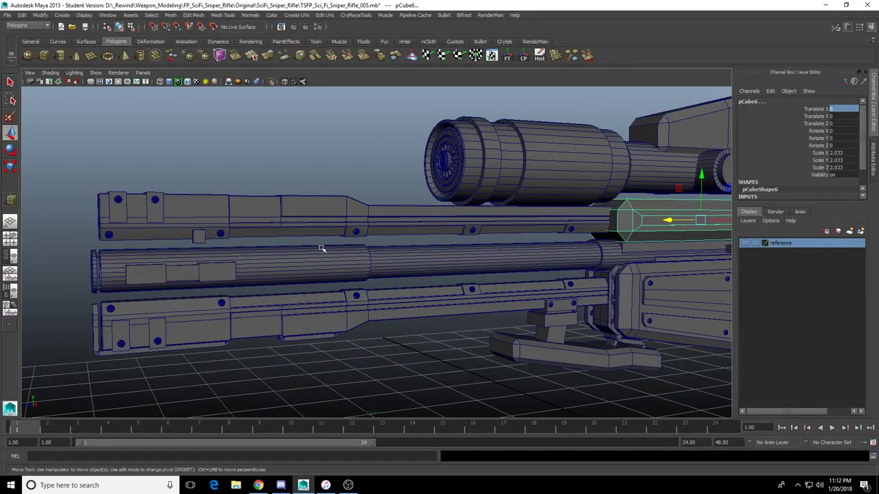
scroll(288, 257, "up", 3)
middle_click_drag(263, 257, 416, 255, "alt")
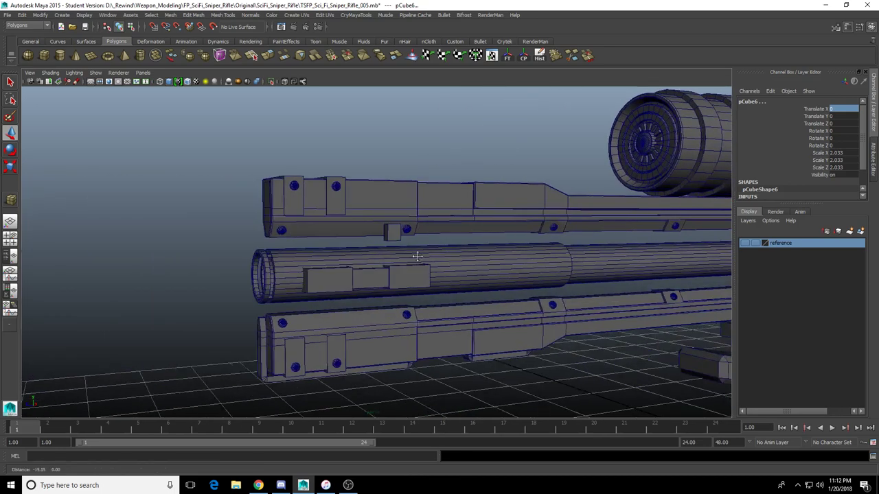
Select the small cube beside the upper shroud and raise it to about Y 32
left_click_drag(416, 255, 416, 235, "alt")
left_click(408, 217)
key("f")
scroll(399, 281, "down", 6)
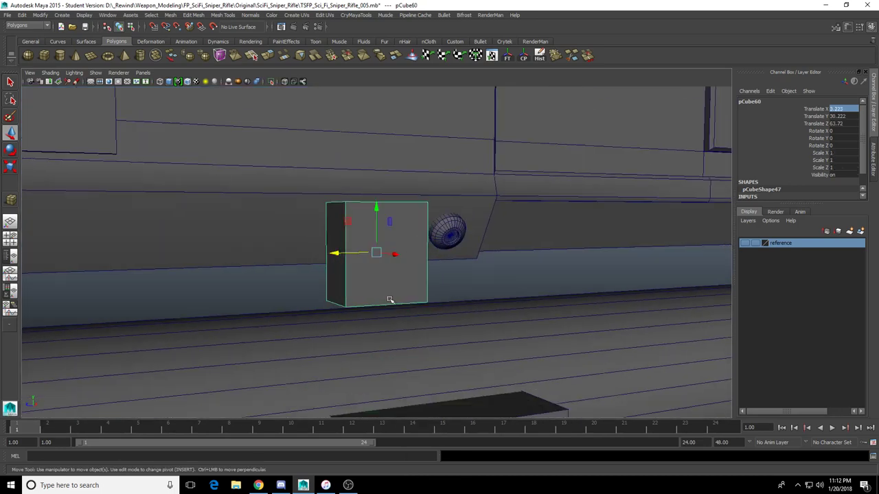
left_click_drag(388, 300, 412, 314, "alt")
key("w")
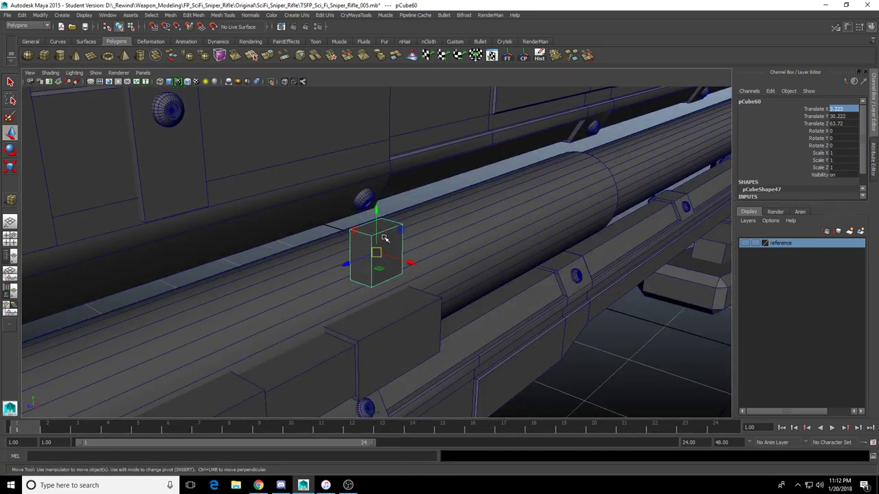
left_click_drag(385, 238, 368, 250, "alt")
left_click_drag(379, 208, 381, 164)
Resize the cube to about 1.167 in X and 0.703 in Y and move it against the shroud at X 1.308
left_click_drag(382, 177, 424, 212, "alt")
key("r")
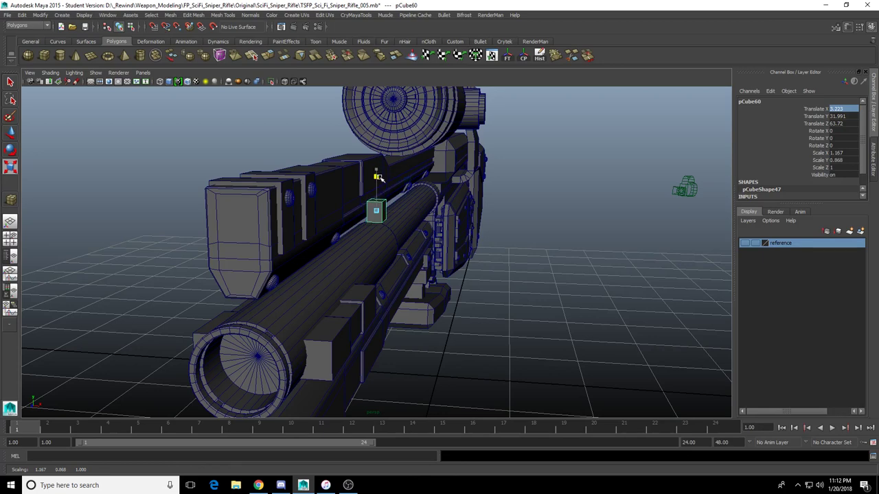
left_click_drag(380, 178, 380, 182)
key("w")
left_click_drag(420, 211, 391, 208)
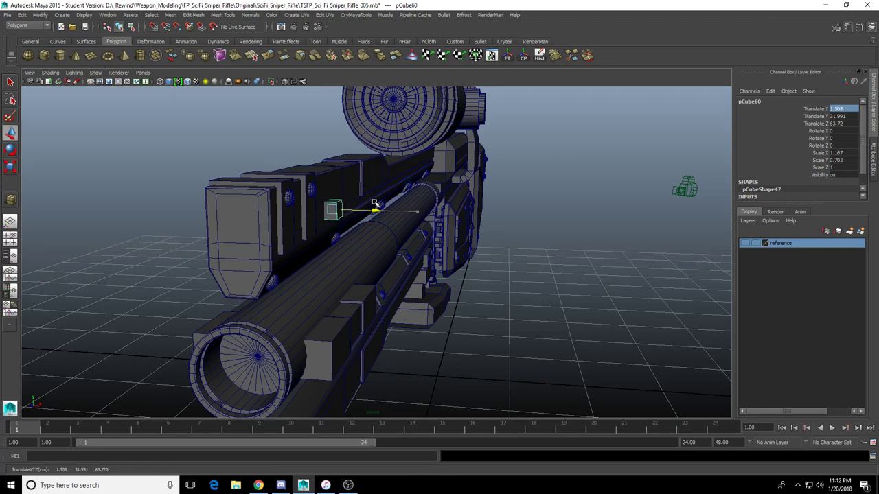
Raise the cube on the shroud's side to about Y 32.479 and narrow it to an X scale of 0.946
left_click_drag(332, 165, 333, 157)
key("f")
scroll(377, 248, "down", 4)
left_click_drag(418, 242, 402, 261, "alt")
key("r")
key("w")
left_click_drag(375, 215, 389, 181)
mouse_move(400, 244)
left_mouse_down("alt")
mouse_move(372, 219)
mouse_move(378, 207)
mouse_move(401, 256)
left_mouse_up("alt")
Stretch the cube into a plate along the shroud, with Z scale about 3.577 and Y scale about 0.987
key("r")
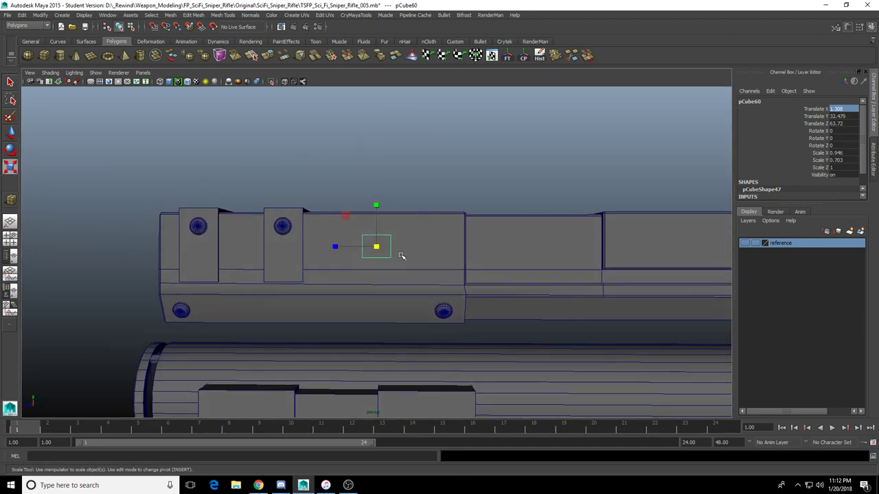
left_click_drag(339, 245, 309, 284)
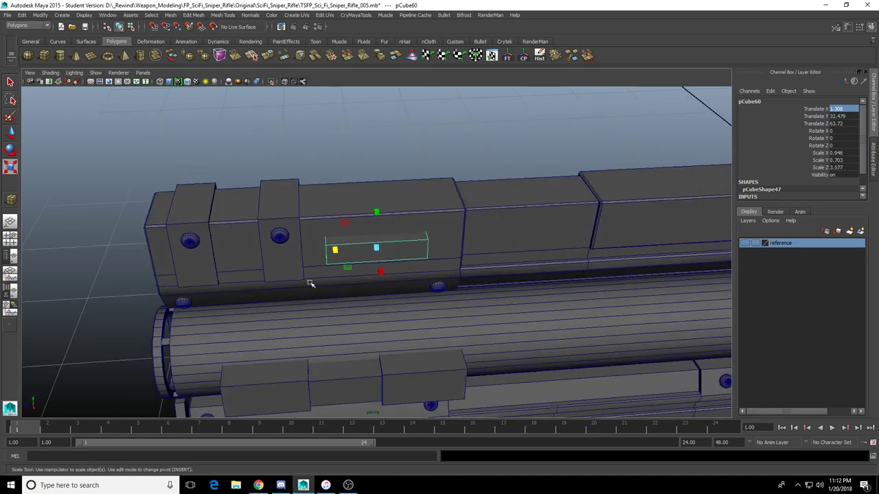
left_click_drag(375, 214, 377, 201)
left_click_drag(379, 225, 343, 168, "alt")
Slide the plate back along the shroud to about Z 63.142 and check it from the muzzle end
key("w")
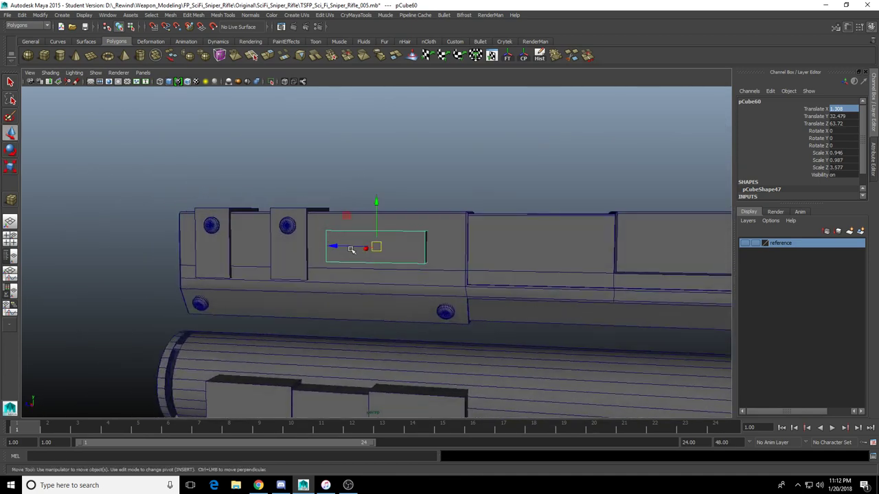
left_click_drag(340, 245, 382, 269)
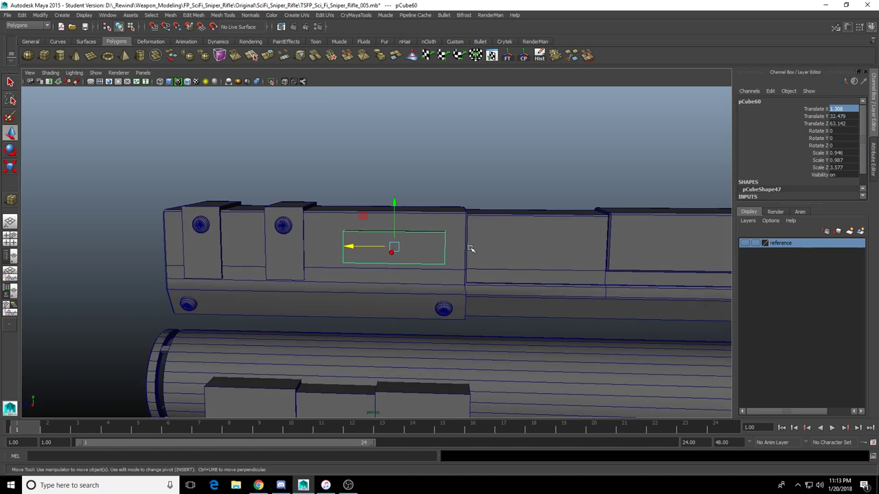
middle_click_drag(483, 272, 459, 200, "alt")
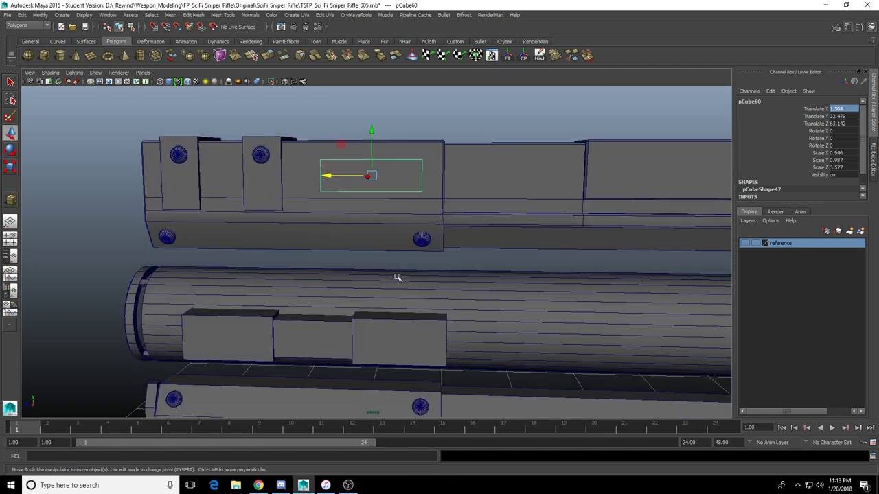
left_click_drag(397, 277, 457, 217, "alt")
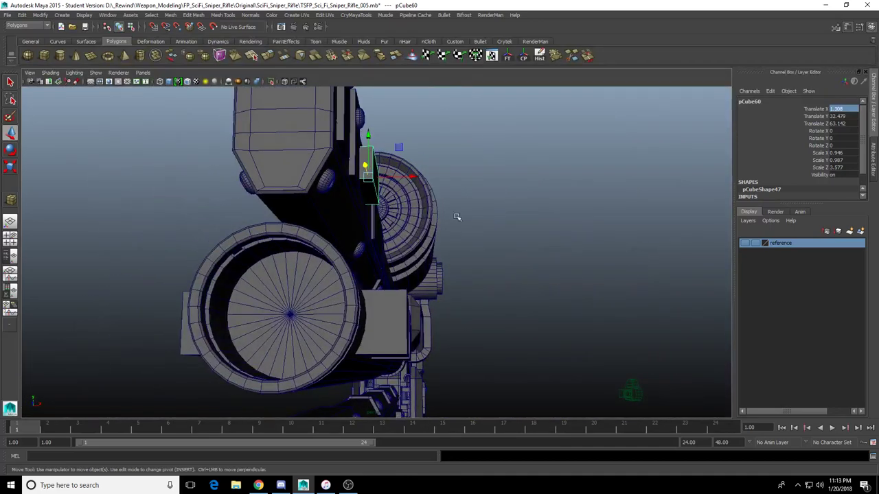
Thicken the plate on the upper shroud to an X scale of 1.326 and shift it outward to X 1.414
right_click_drag(457, 217, 426, 201, "alt")
middle_click_drag(426, 201, 376, 266, "alt")
left_click_drag(358, 259, 324, 288)
key("r")
key("w")
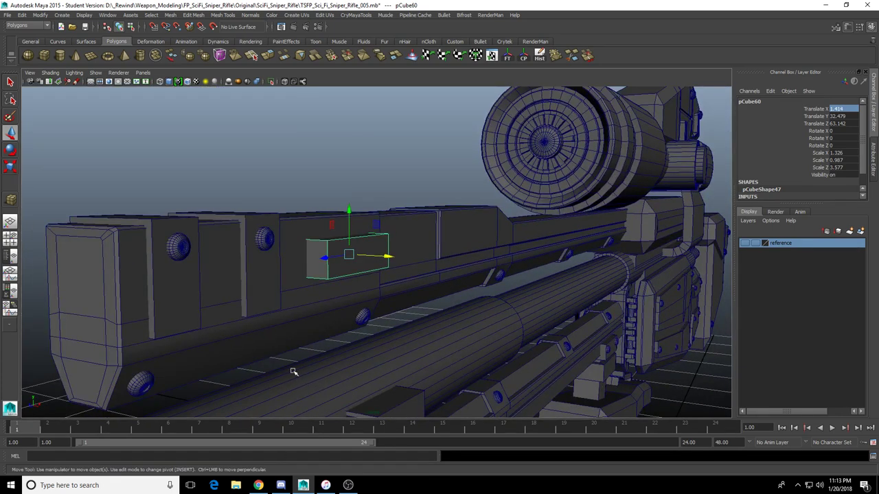
Examine the thickened shroud plate from several sides and compare it with the side blocks on the barrel
left_click_drag(428, 278, 633, 305, "alt")
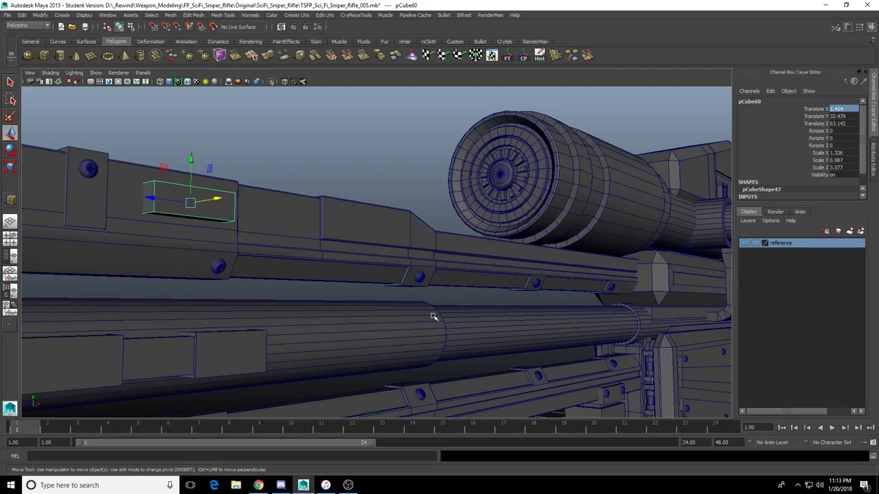
mouse_move(397, 288)
left_mouse_down("alt")
mouse_move(418, 257)
mouse_move(421, 281)
mouse_move(410, 283)
left_mouse_up("alt")
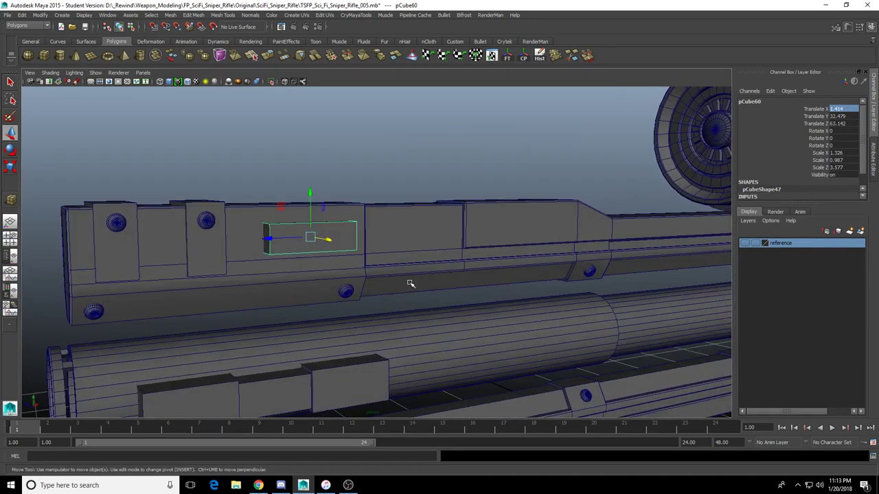
middle_click_drag(410, 283, 429, 237, "alt")
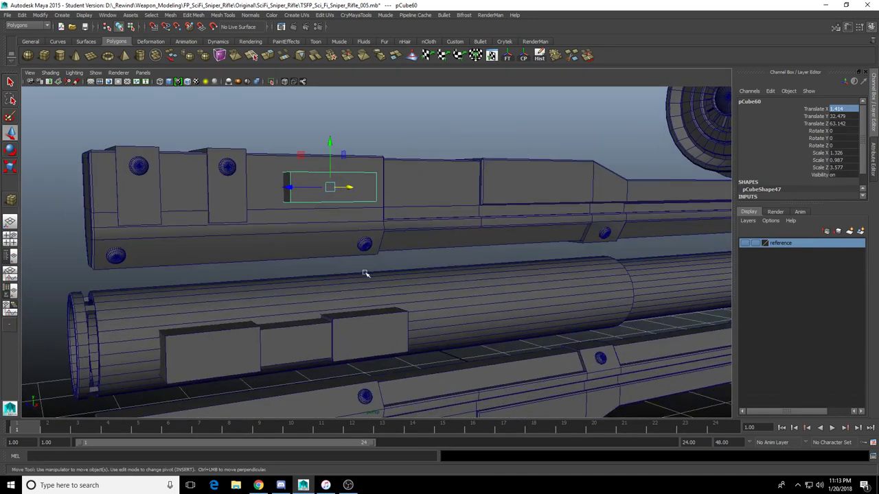
left_click_drag(378, 268, 416, 269, "alt")
left_click(399, 299)
left_click_drag(335, 305, 344, 308, "alt")
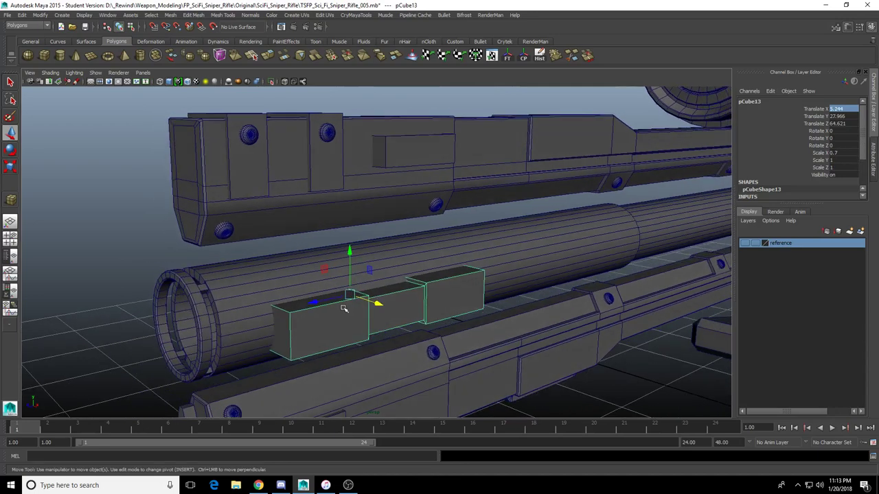
left_click(395, 160)
left_click_drag(410, 218, 397, 249, "alt")
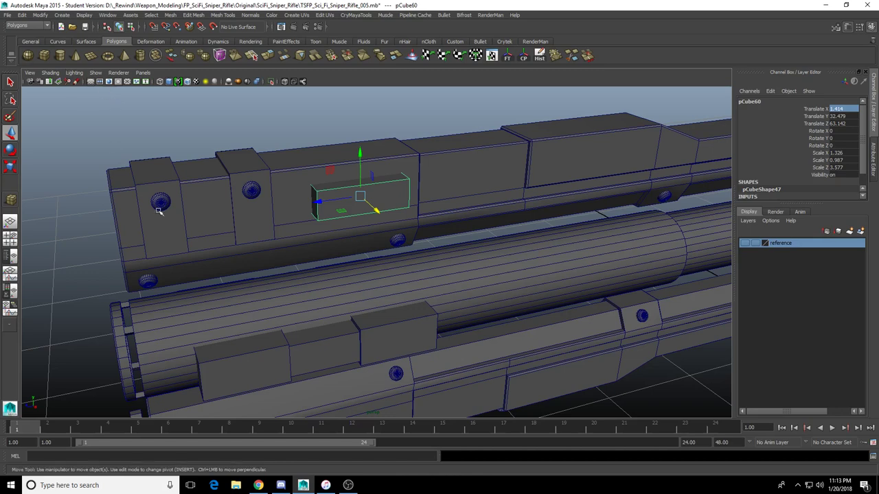
Create a polygon cylinder near the barrel with radius about 0.577 and height about 2.439
left_click(60, 57)
left_click_drag(384, 250, 505, 290, "alt")
mouse_move(533, 377)
left_mouse_down()
mouse_move(540, 381)
mouse_move(541, 356)
mouse_move(472, 355)
mouse_move(415, 402)
mouse_move(357, 409)
mouse_move(387, 392)
mouse_move(386, 197)
left_mouse_up()
scroll(532, 377, "down", 3)
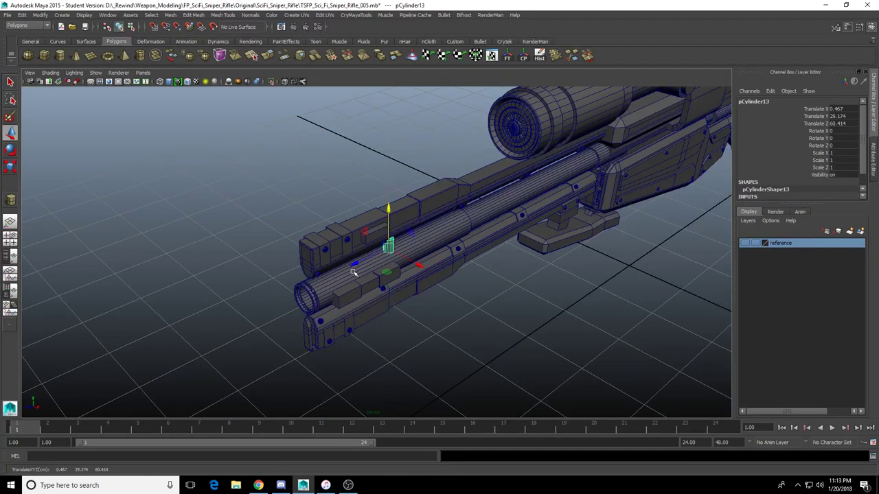
Reposition the new cylinder over the barrel and set its axis subdivisions to 12
left_click_drag(353, 270, 332, 276)
left_click_drag(397, 274, 424, 289)
left_click_drag(394, 237, 429, 230)
key("f")
scroll(414, 234, "down", 7)
key("ctrl+a")
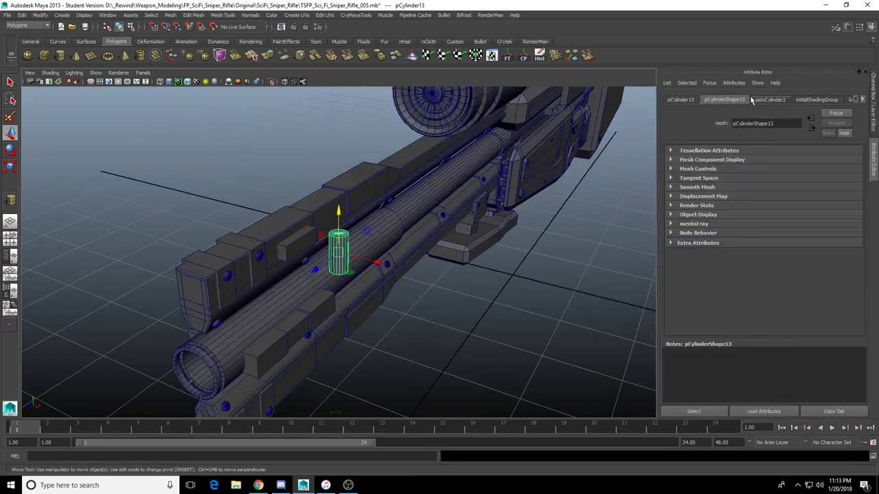
left_click_drag(801, 186, 767, 206)
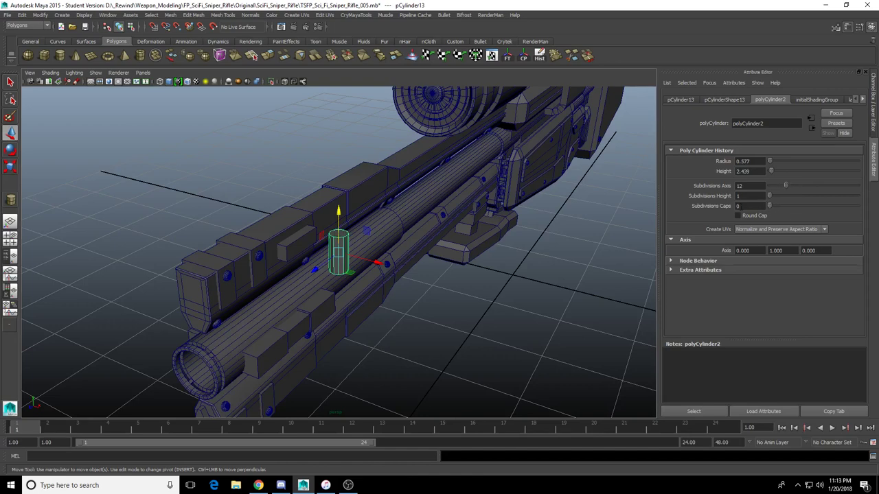
Scale the cylinder down to a small peg and move it over to the plate on the upper shroud
scroll(401, 295, "up", 5)
key("alt+v")
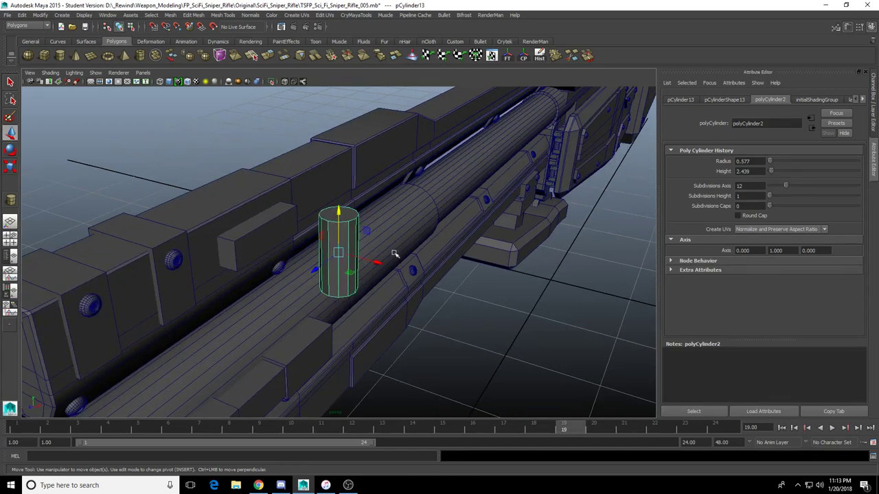
scroll(394, 343, "down", 5)
left_click_drag(394, 343, 311, 251, "alt")
key("f")
key("r")
key("w")
key("r")
key("w")
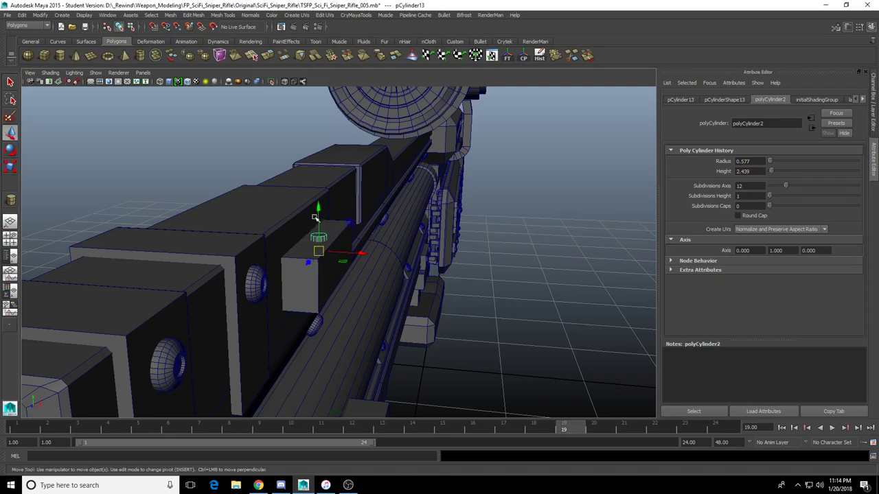
Raise the small cylinder so that it stands out of the top of the shroud plate
left_click_drag(317, 208, 358, 244)
scroll(304, 218, "down", 3)
scroll(358, 214, "down", 3)
left_click(359, 214)
scroll(358, 215, "down", 3)
scroll(321, 239, "up", 6)
left_click(333, 239)
scroll(334, 240, "up", 3)
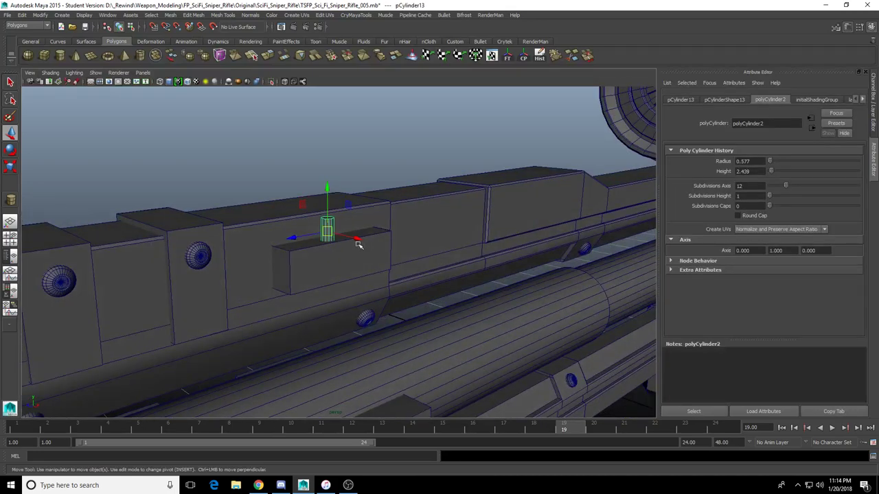
Duplicate the small cylinder, keeping one beside the gun and one on the shroud plate at X 1.668, Y 33.195, Z 63.385
key("ctrl+d")
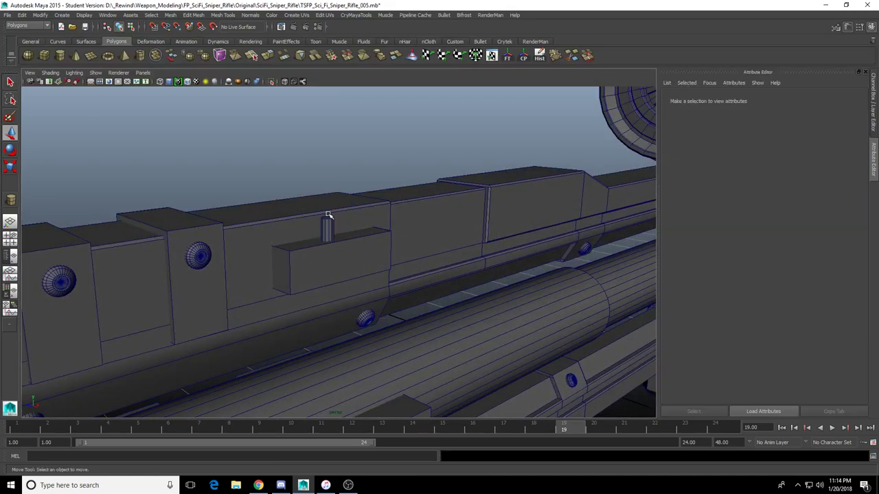
left_click(330, 221)
scroll(373, 243, "up", 3)
left_click_drag(373, 243, 623, 334, "alt")
left_click_drag(549, 288, 504, 248, "alt")
left_click_drag(493, 208, 274, 177)
key("ctrl+d")
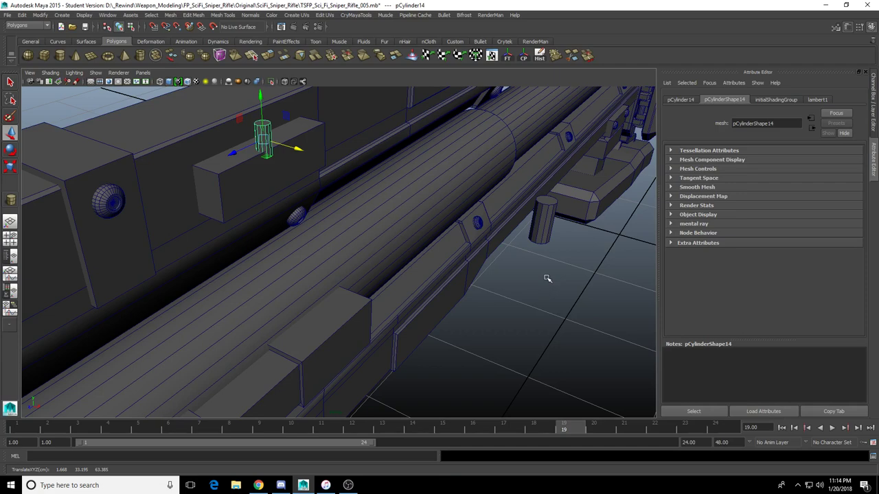
Duplicate the cylinder on the shroud plate and move the copy outward to X 3.814
left_click_drag(346, 271, 319, 219, "alt")
left_click_drag(306, 150, 367, 162)
key("ctrl+d")
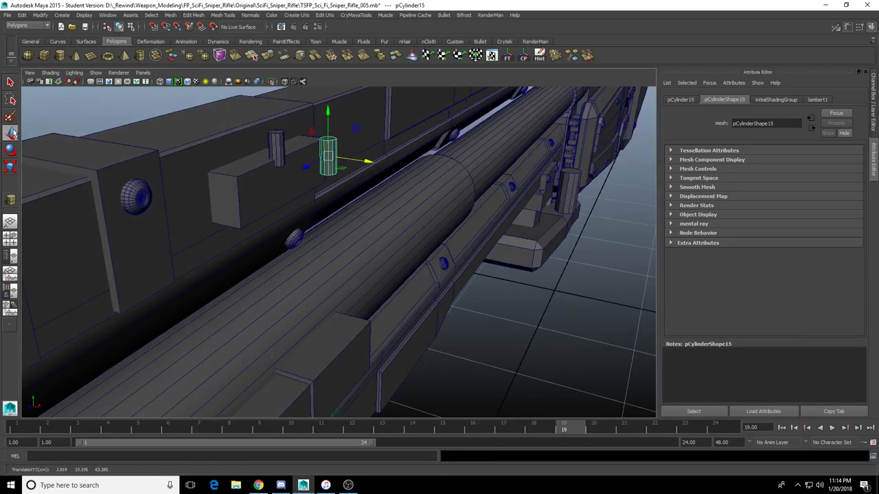
double_click(11, 133)
left_click(184, 72)
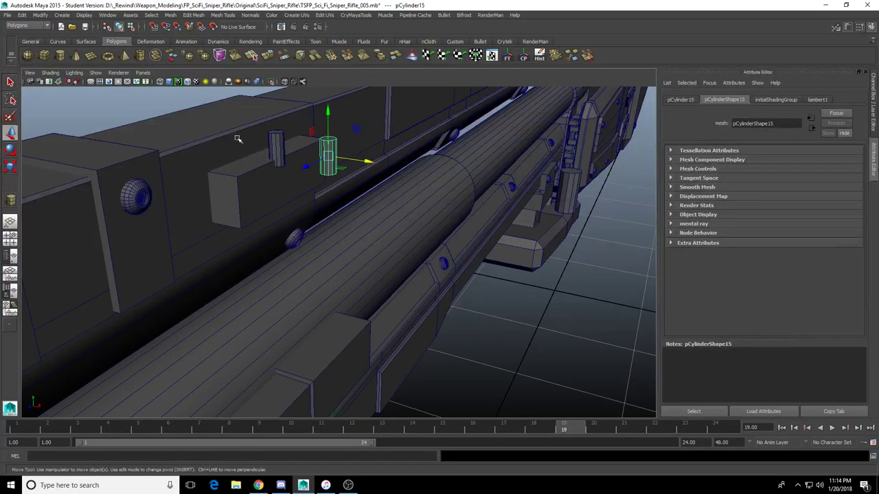
Lower the cylinder copy to the barrel and shift it inward over the rear side block
left_click_drag(238, 139, 345, 195, "alt")
left_click_drag(235, 182, 345, 184, "alt")
left_click_drag(327, 142, 365, 283)
key("f")
scroll(346, 308, "down", 6)
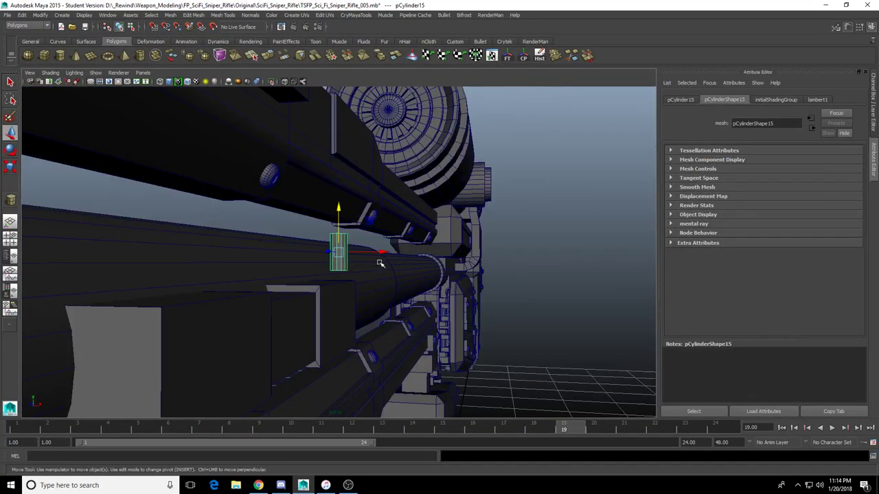
left_click_drag(381, 253, 357, 254)
left_click_drag(357, 255, 271, 258, "alt")
left_click_drag(344, 237, 338, 256, "alt")
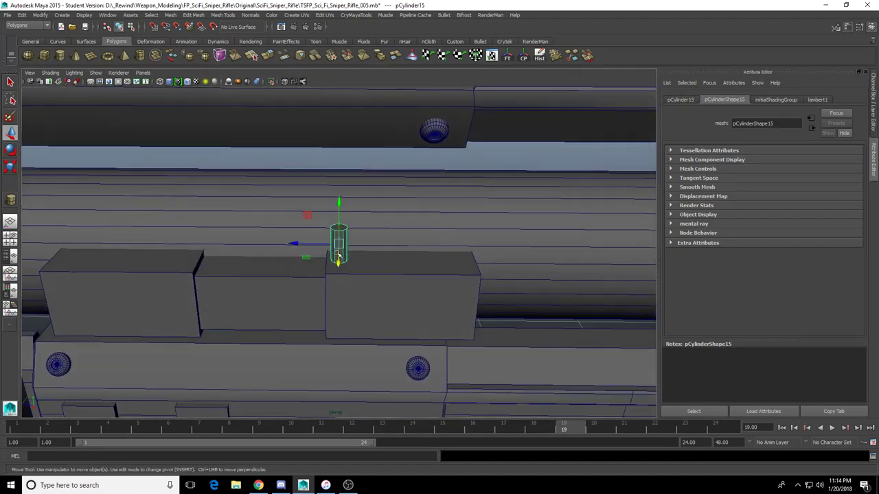
scroll(336, 267, "down", 4)
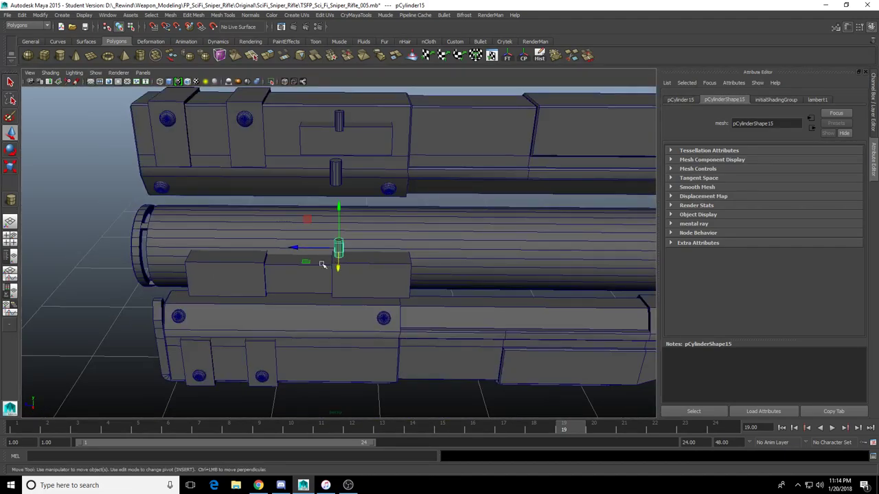
scroll(344, 269, "up", 3)
left_click_drag(302, 275, 341, 282, "alt")
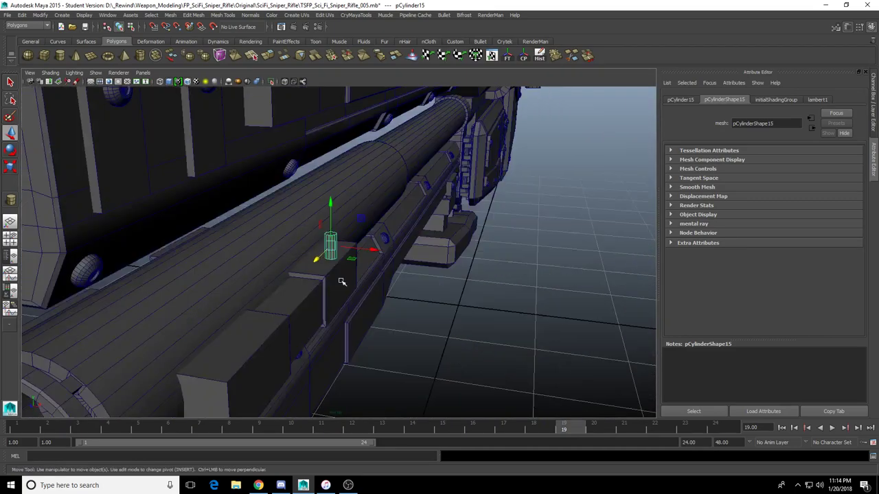
Extrude the outer faces of the two raised end blocks on the barrel's side piece
left_click(341, 281)
scroll(304, 318, "down", 4)
left_click_drag(305, 319, 318, 320, "alt")
right_click_drag(307, 323, 304, 345)
left_click_drag(304, 346, 335, 309, "alt")
left_click(343, 298)
key("q")
left_click(252, 316, "shift")
left_click(204, 309, "shift")
left_click(292, 335, "shift")
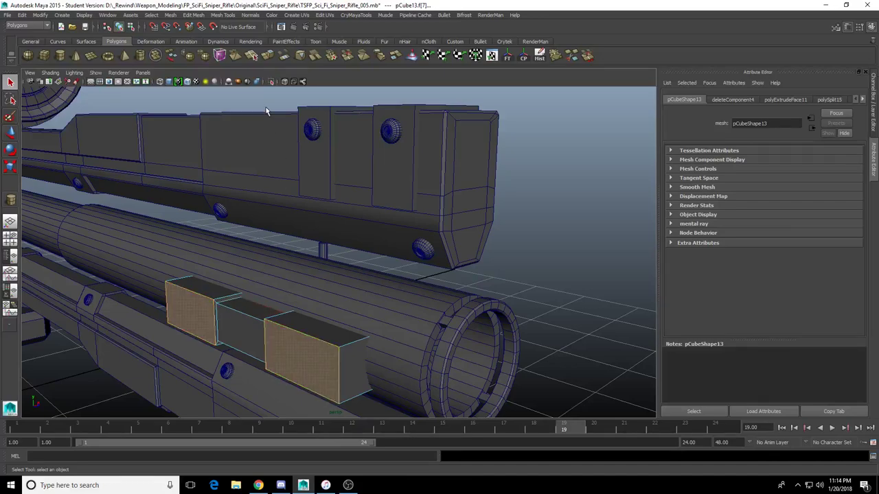
left_click(267, 56)
Inset the two extruded faces by scaling them to about 0.333 lengthwise and 0.499 in height
left_click_drag(222, 298, 364, 309, "alt")
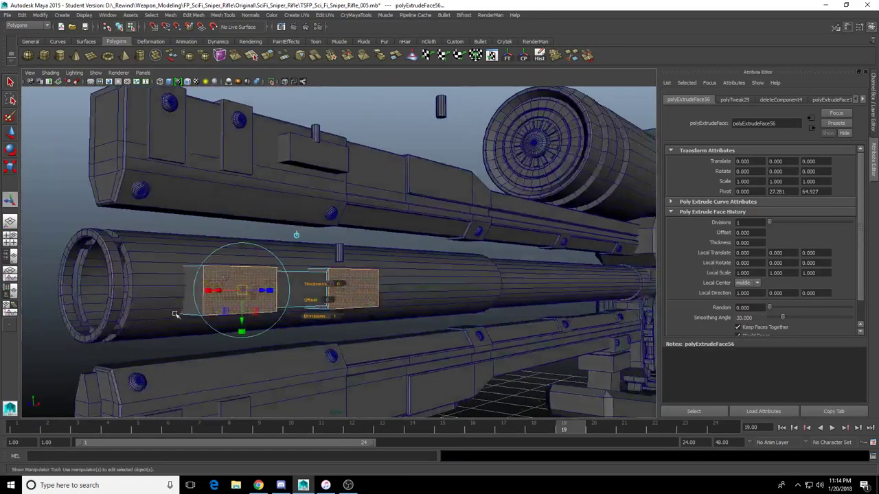
right_click_drag(175, 315, 298, 267, "alt")
left_click_drag(297, 267, 197, 311, "alt")
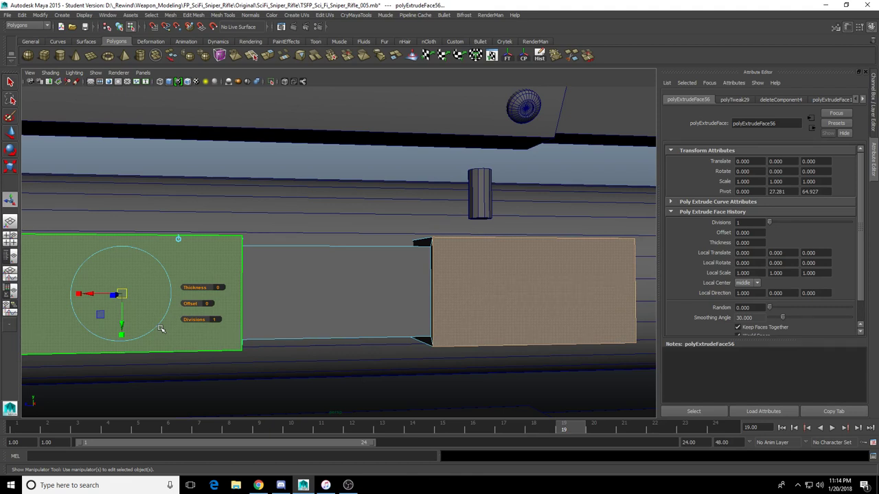
left_click_drag(120, 335, 121, 323)
scroll(185, 327, "down", 4)
left_click_drag(176, 275, 244, 287)
left_click_drag(268, 325, 241, 329)
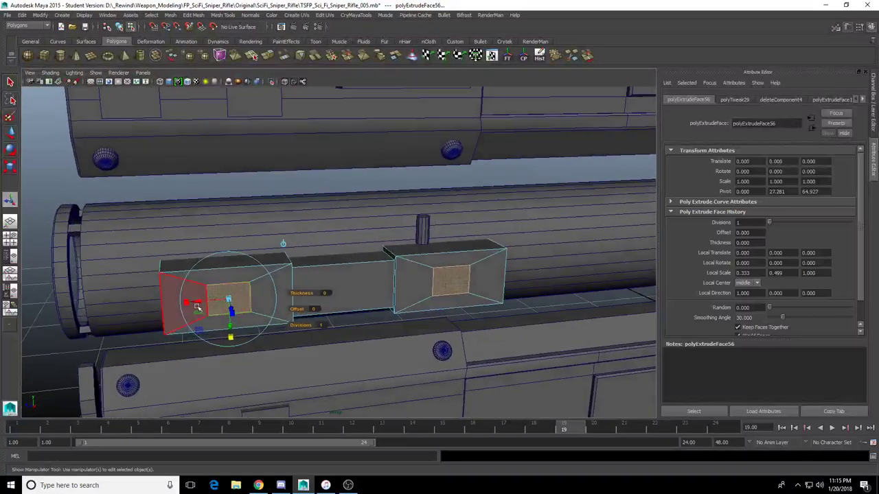
left_click_drag(187, 302, 186, 303)
left_click_drag(228, 337, 317, 360)
Extrude the two inset faces outward by 0.510 and return to object mode with nothing selected
key("ctrl+e")
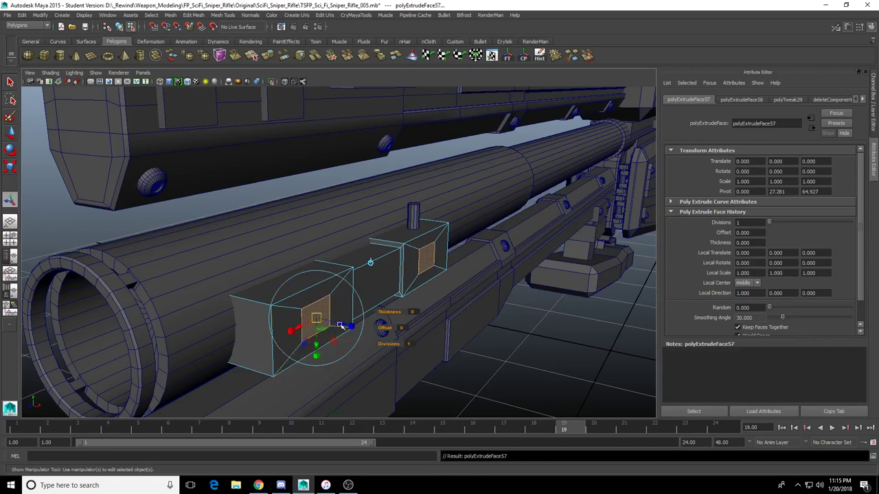
left_click_drag(342, 324, 444, 315)
left_click_drag(444, 316, 442, 330, "alt")
key("F8")
left_click_drag(385, 288, 318, 282, "alt")
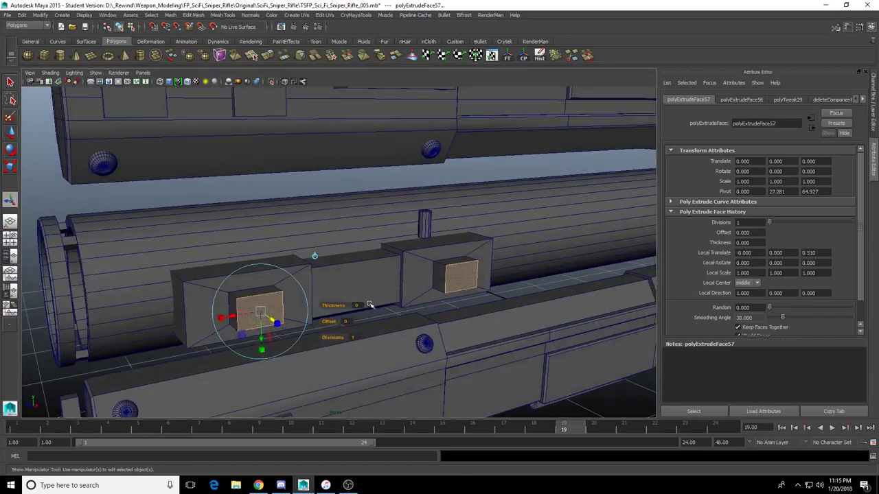
left_click(313, 181)
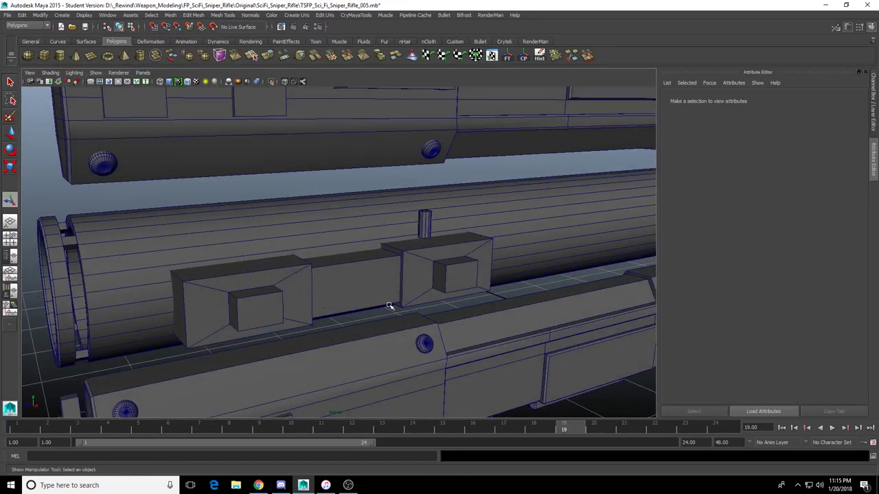
Lower the cylinder above the barrel's rear side block to Y 27.968, down to the small extruded nub
left_click(424, 230)
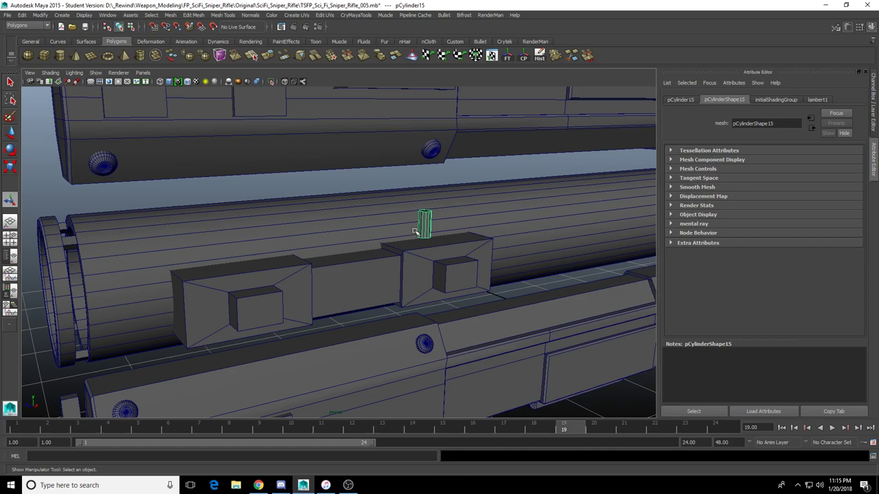
scroll(383, 243, "down", 6)
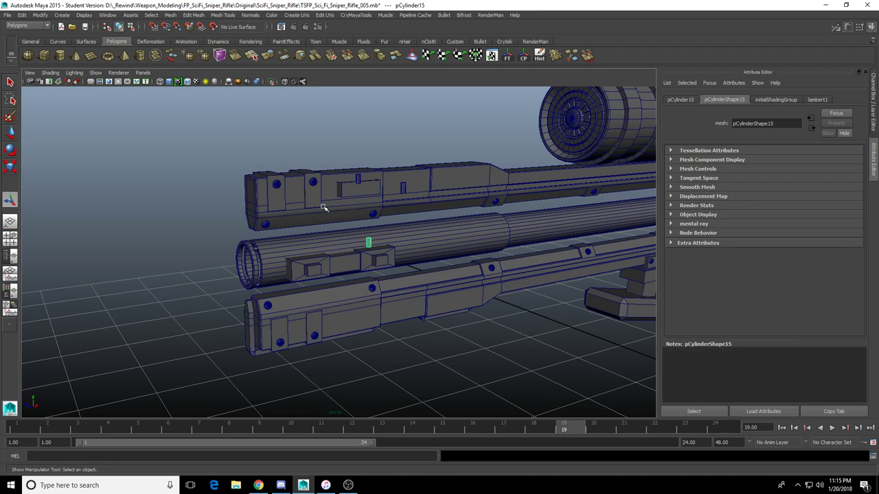
scroll(329, 247, "up", 4)
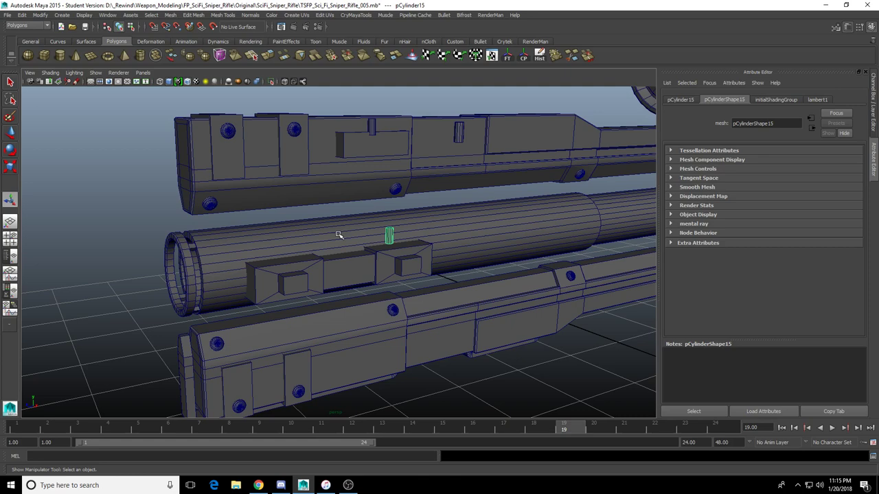
left_click_drag(322, 283, 362, 247, "alt")
key("w")
key("f")
scroll(376, 286, "down", 4)
left_click_drag(361, 247, 423, 240, "alt")
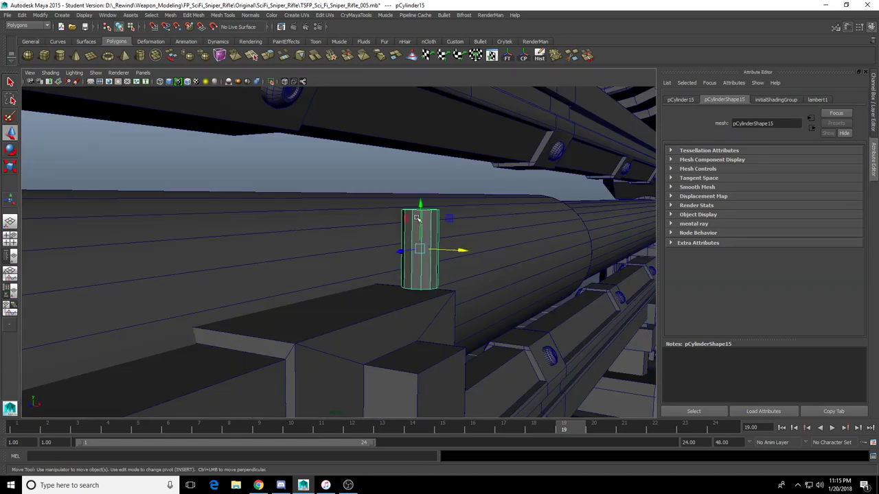
left_click_drag(422, 206, 435, 279)
key("f")
left_click_drag(395, 306, 288, 345, "alt")
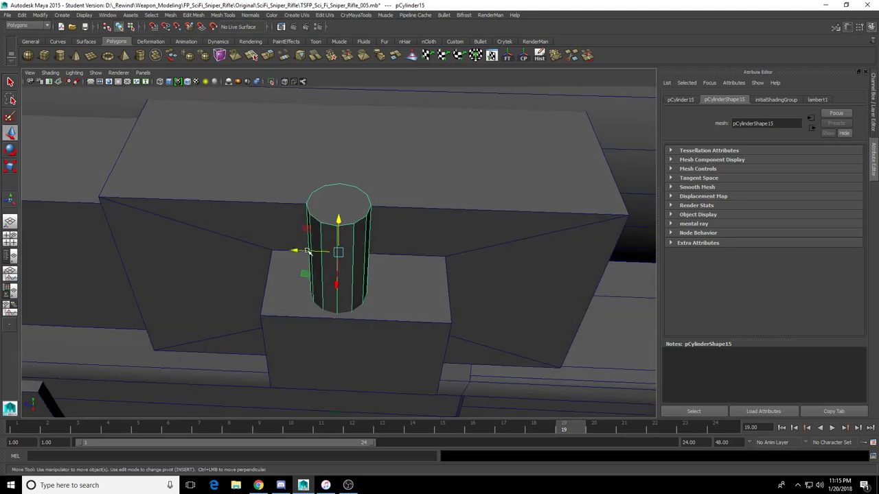
Centre the cylinder over the rear block's nub at X 2.907 and Z 62.174
left_click_drag(295, 251, 309, 252)
left_click_drag(351, 287, 352, 280)
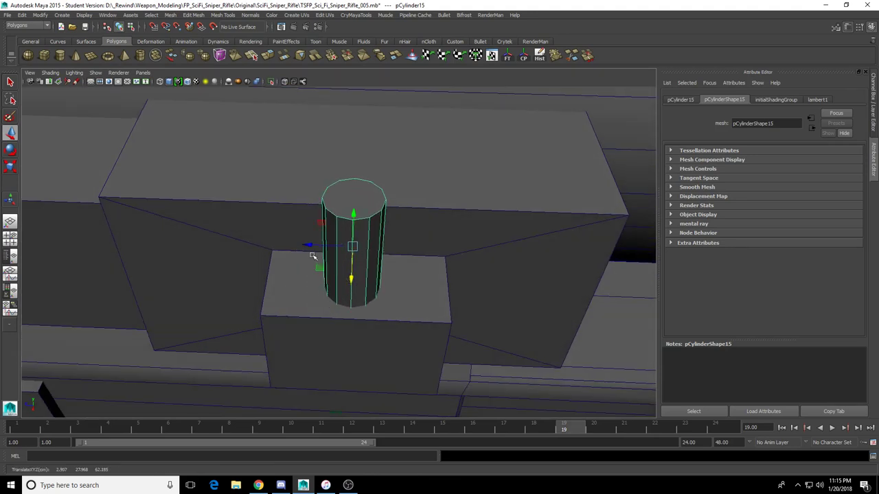
left_click_drag(307, 245, 311, 247)
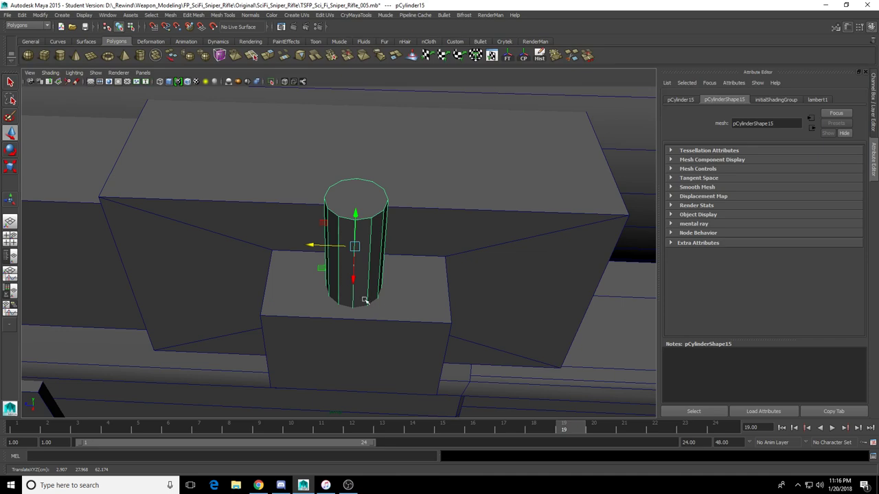
right_click_drag(353, 304, 298, 263, "alt")
left_click_drag(298, 263, 324, 266, "alt")
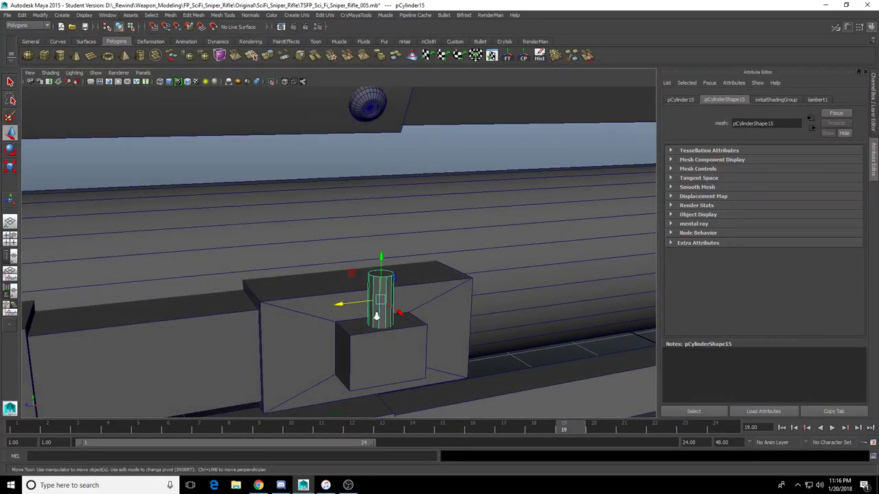
Lower the top face of the cylinder on the rear block's nub to Y 28.140 and extrude that face
left_click_drag(376, 316, 379, 307, "alt")
right_click_drag(379, 307, 355, 288, "alt")
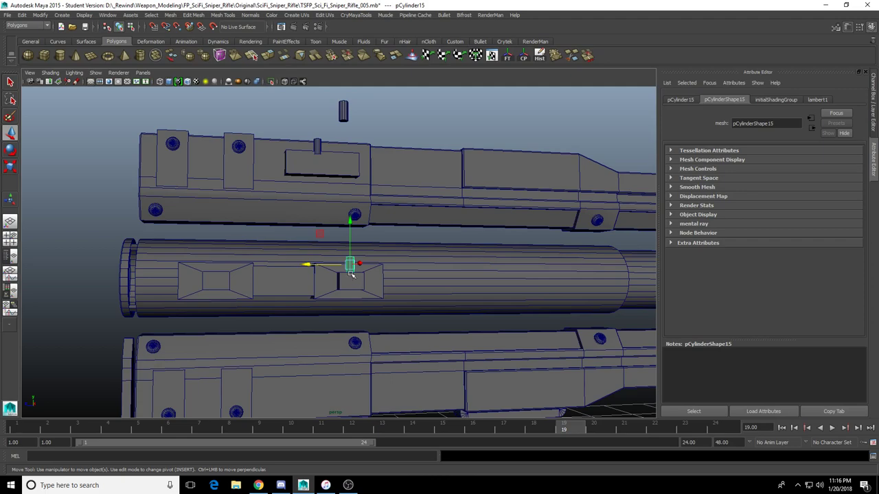
scroll(342, 243, "up", 3)
left_click_drag(341, 241, 434, 247, "alt")
middle_click_drag(434, 247, 407, 302, "alt")
mouse_move(406, 302)
left_mouse_down("alt")
mouse_move(373, 297)
mouse_move(401, 306)
left_mouse_up("alt")
middle_click_drag(401, 307, 439, 261, "alt")
left_click_drag(440, 260, 398, 302, "alt")
scroll(398, 302, "up", 3)
middle_click_drag(427, 374, 413, 322, "alt")
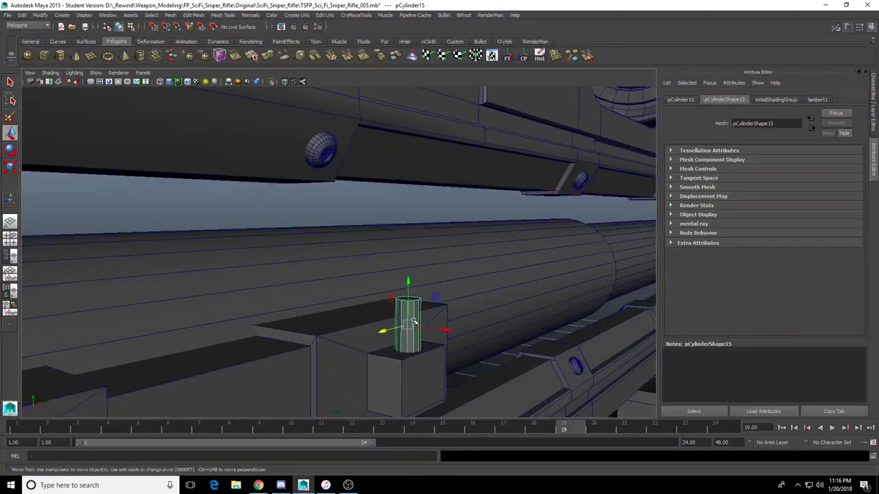
left_click_drag(414, 322, 408, 384, "alt")
key("F11")
left_click(403, 284)
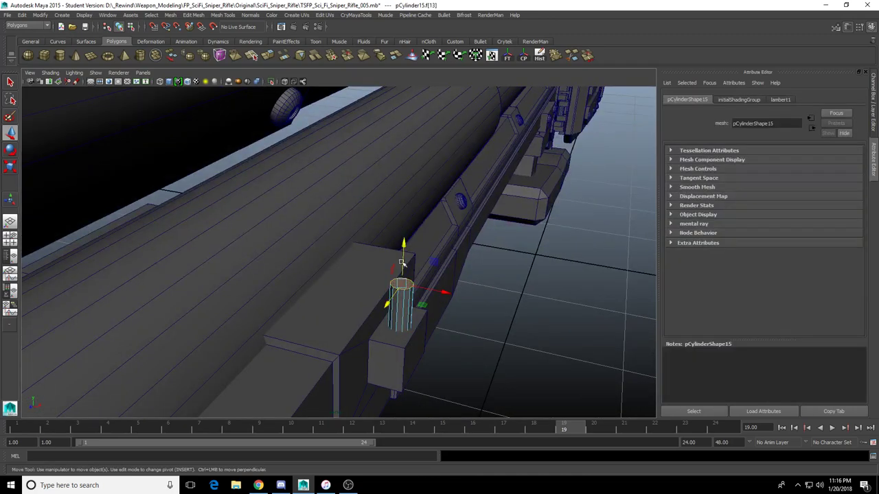
left_click_drag(403, 244, 373, 243)
left_click(268, 56)
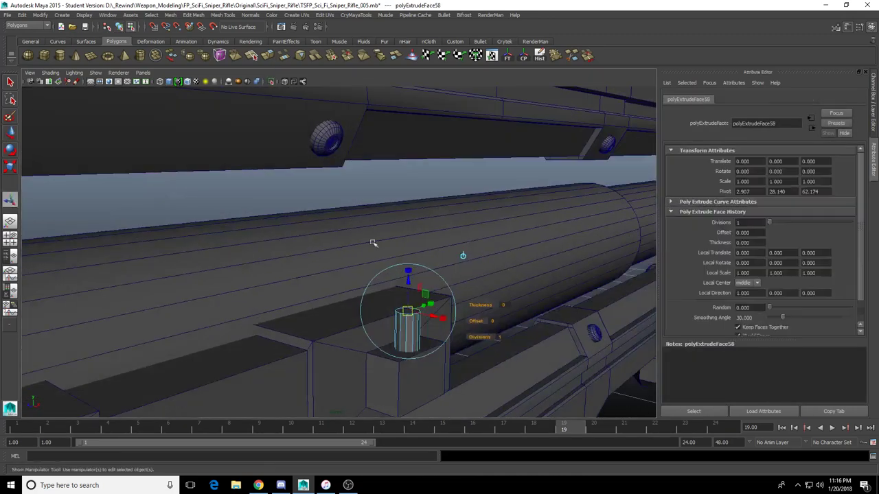
Tilt the extruded cylinder face to a local Y rotation of -15 and pull it out by about 0.293
left_click(432, 272)
left_click_drag(434, 292, 432, 285)
left_click_drag(328, 259, 359, 247, "alt")
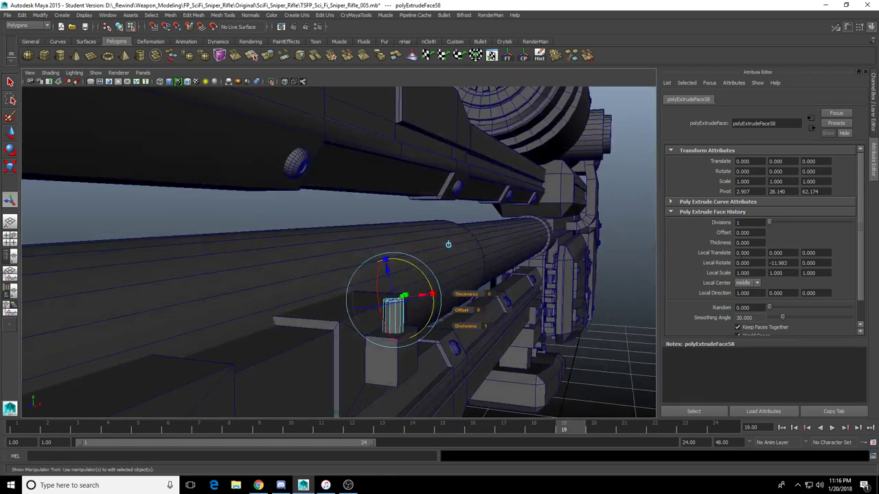
left_click_drag(795, 261, 687, 259)
type("-15")
key("Return")
left_click_drag(436, 195, 427, 206, "alt")
left_click_drag(385, 269, 379, 249)
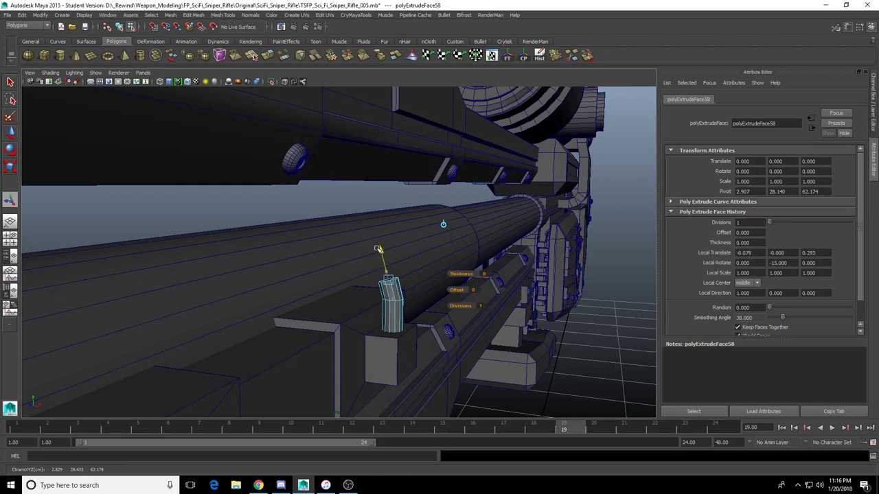
Extrude the tube's end face again with a local Y rotation of -15
left_click_drag(291, 258, 254, 269, "alt")
middle_click_drag(256, 269, 303, 338, "alt")
left_click_drag(303, 338, 343, 306, "alt")
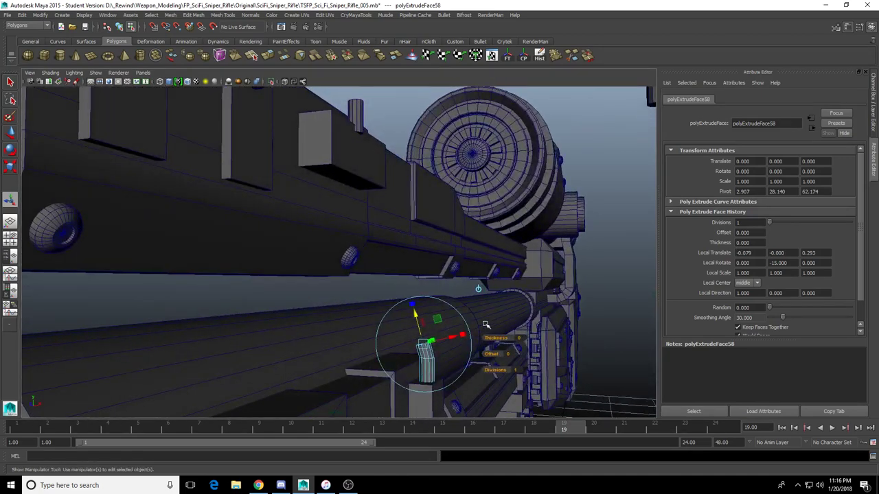
key("g")
left_click_drag(497, 300, 451, 316, "alt")
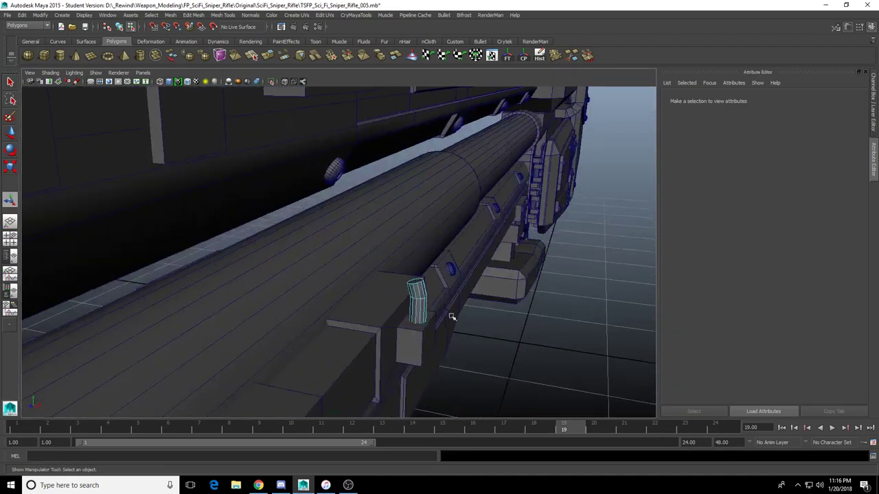
left_click(420, 290)
right_click_drag(420, 289, 450, 300, "alt")
left_click(457, 300)
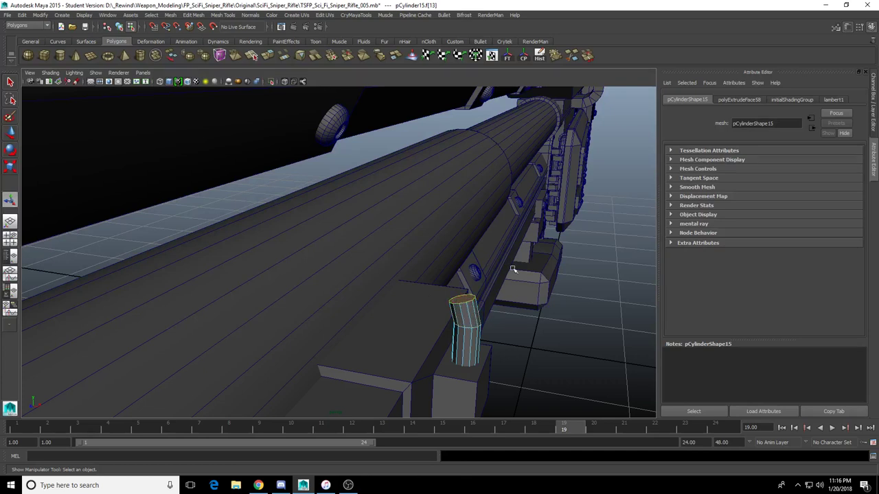
key("ctrl+e")
left_click_drag(787, 262, 657, 260)
type("-")
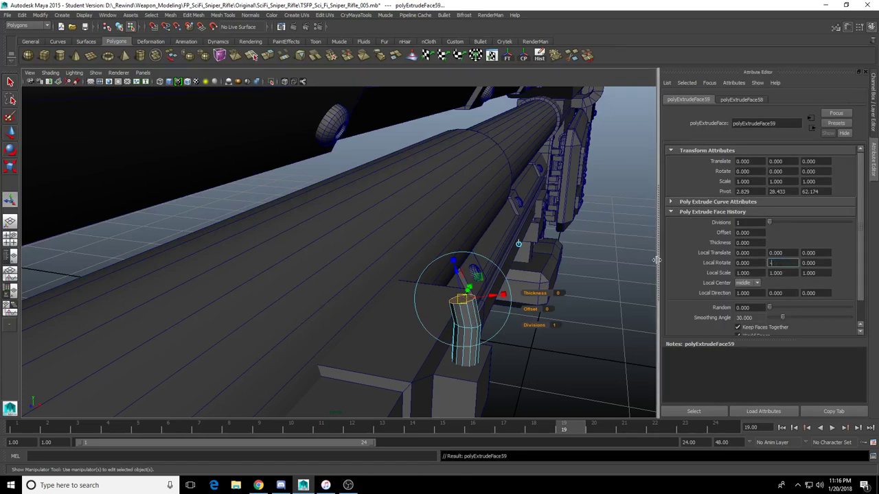
type("15")
key("Return")
Pull the second extrusion into a long slanted section toward the upper housing, ending at X 1.468, Y 30.789
left_click_drag(448, 272, 432, 255)
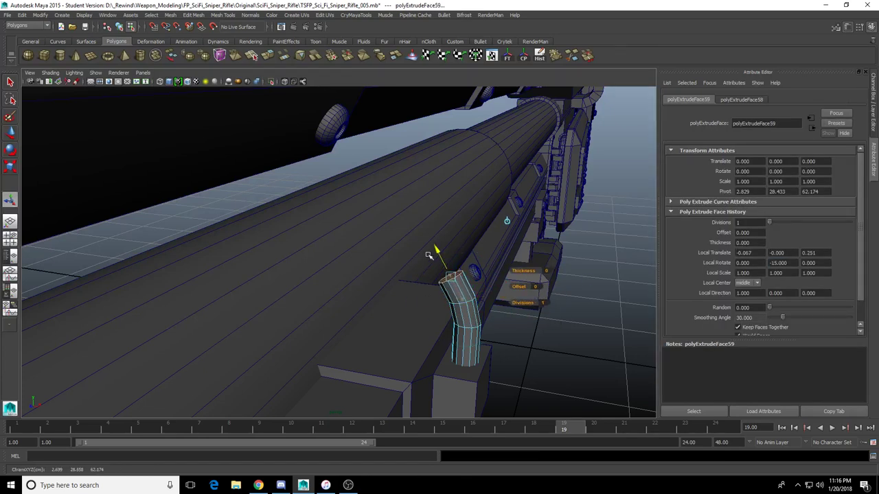
right_click_drag(432, 255, 329, 257, "alt")
left_click_drag(329, 257, 323, 191, "alt")
left_click_drag(367, 218, 351, 225, "alt")
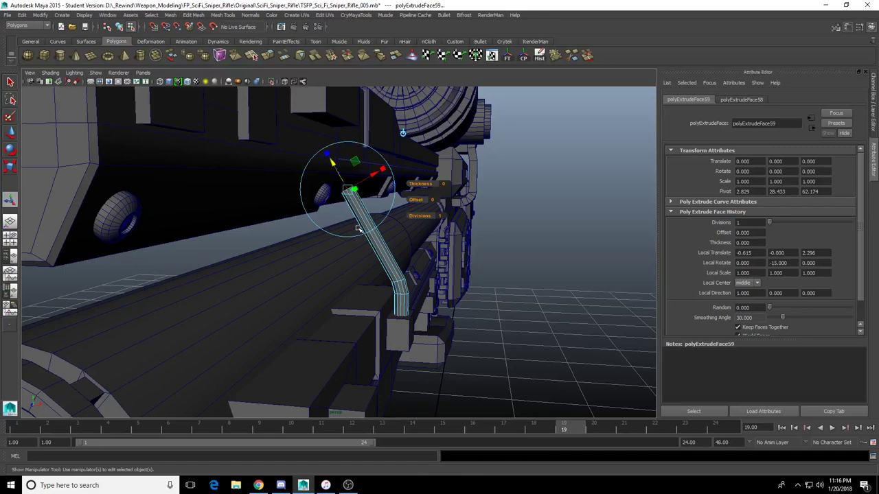
left_click_drag(371, 231, 408, 206, "alt")
left_click_drag(323, 173, 317, 165)
left_click_drag(316, 165, 224, 279, "alt")
left_click_drag(365, 240, 374, 229)
left_click_drag(374, 228, 408, 258, "alt")
Extrude the slanted section's end face with a local Y rotation of 15 and pull it to X 1.368, Y 31.163
key("g")
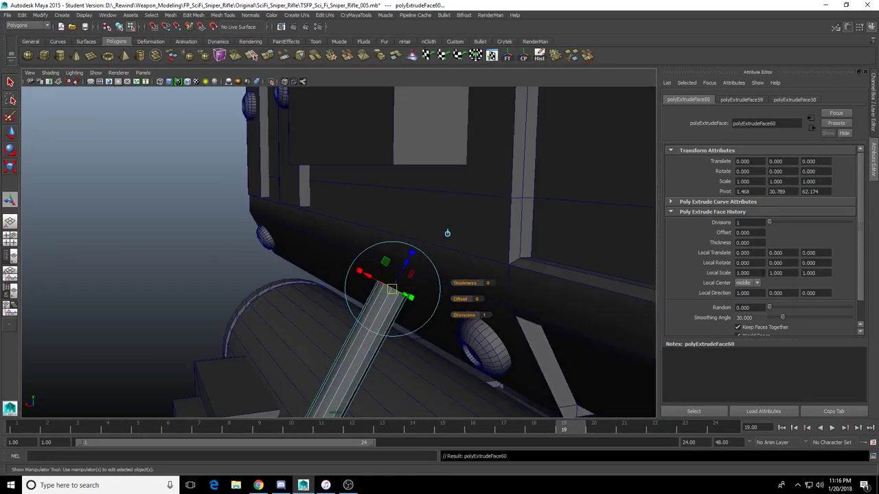
left_click_drag(788, 264, 679, 261)
type("15")
key("Return")
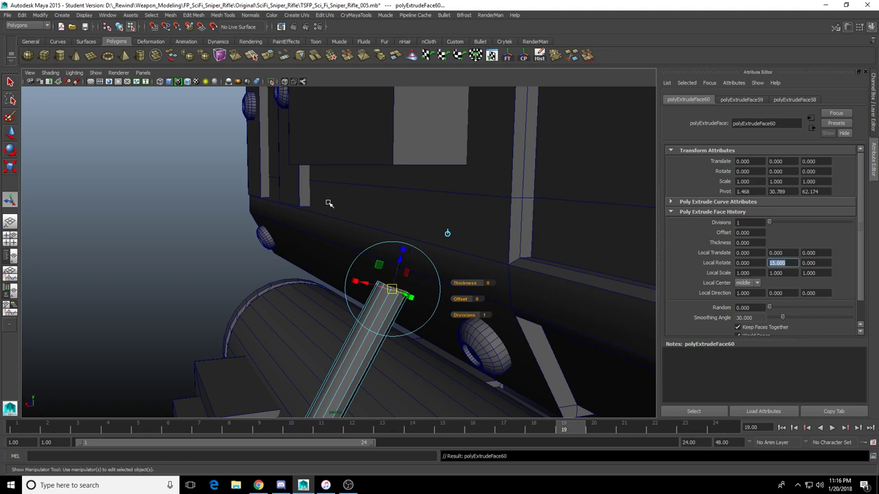
left_click_drag(401, 259, 377, 229)
Extrude the end face once more with a local Y rotation of 15 and pull it about 0.810 up to the housing's side block
type("g")
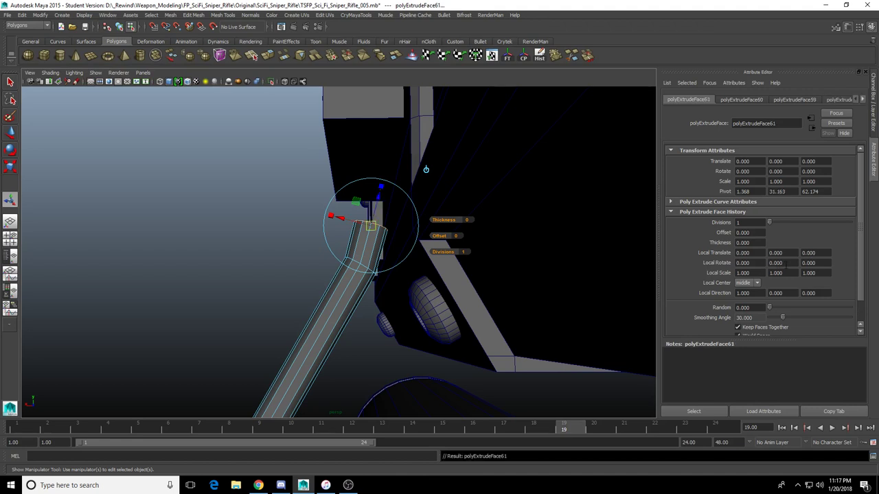
type("15")
key("Return")
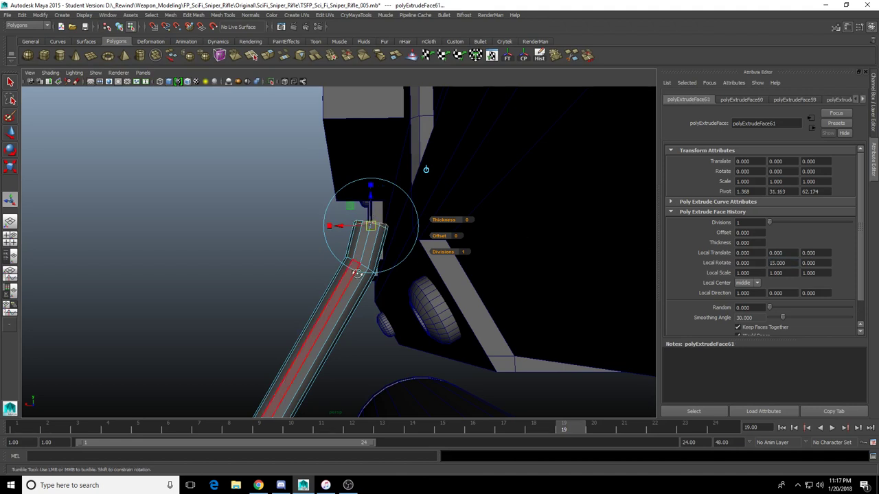
left_click_drag(353, 266, 359, 248, "alt")
left_click_drag(375, 199, 373, 109)
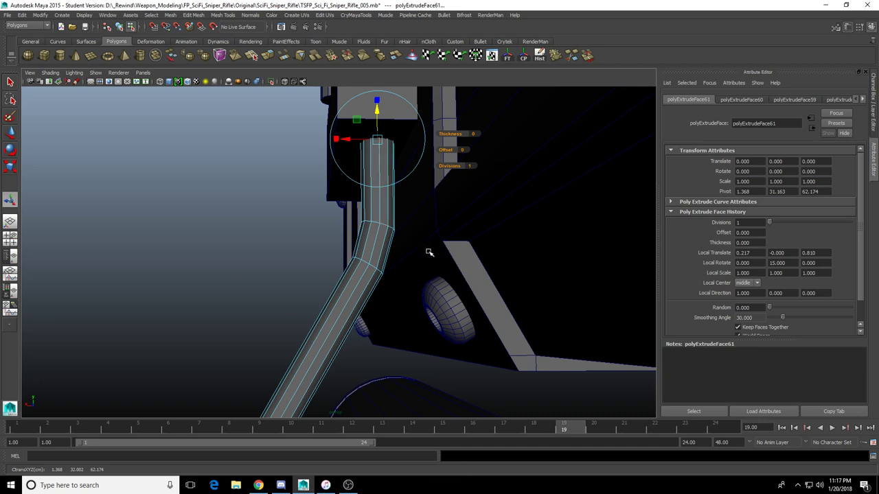
right_click_drag(424, 259, 403, 250, "alt")
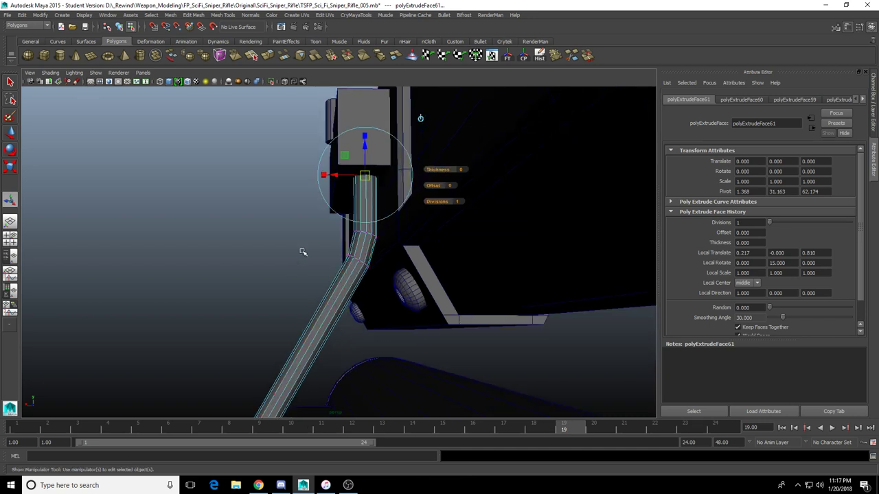
Select the vertex rings of the tube's upper bend and end, and adjust their sideways position under the block
left_click_drag(275, 301, 429, 117)
right_click_drag(343, 192, 314, 204, "alt")
left_click_drag(314, 204, 364, 228, "alt")
key("w")
scroll(353, 238, "up", 2)
left_click_drag(365, 227, 357, 226, "alt")
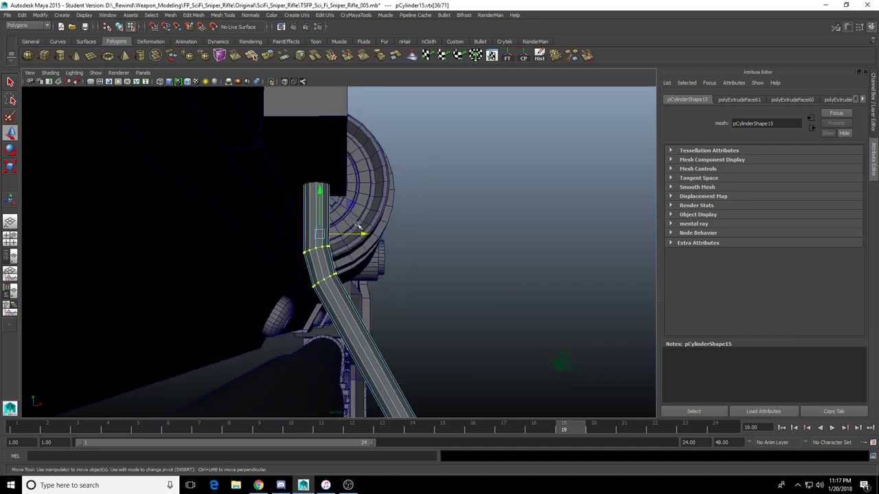
Return to object mode and select the bent connecting tube
scroll(393, 260, "down", 3)
left_click_drag(404, 272, 347, 276, "alt")
key("F8")
left_click(366, 284)
scroll(367, 274, "down", 3)
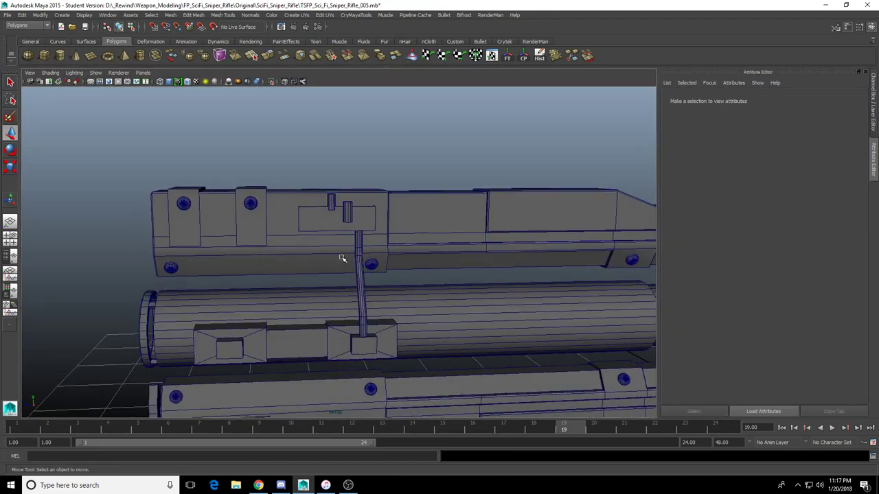
left_click(361, 273)
scroll(360, 298, "up", 3)
scroll(358, 305, "down", 3)
left_click_drag(359, 307, 367, 266, "alt")
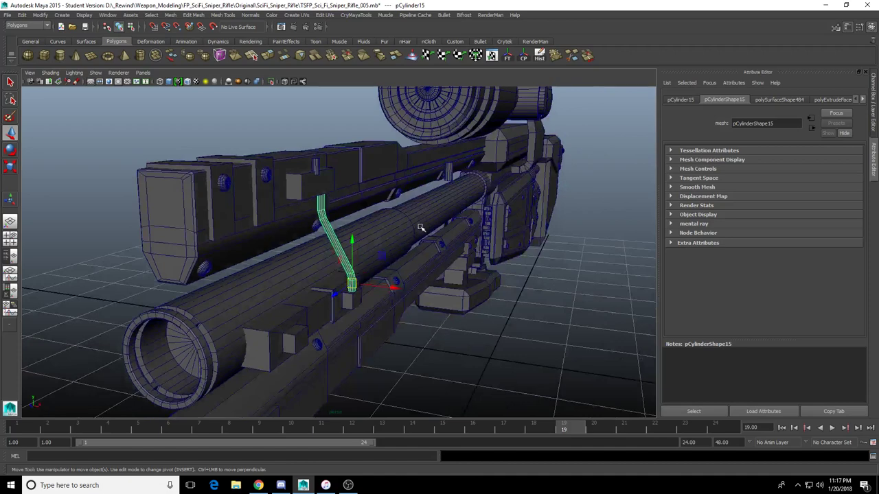
Duplicate the loose cylinder floating beside the gun and move the copy above the front block, to about X 2.46, Z 67.05
left_click_drag(454, 224, 469, 252, "alt")
left_click(458, 190)
left_click_drag(458, 192, 453, 251, "alt")
key("ctrl+d")
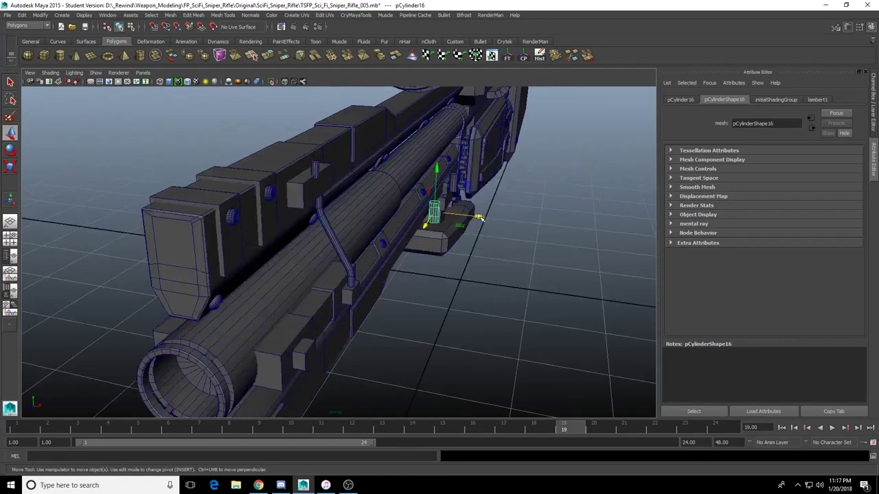
left_click_drag(479, 218, 388, 218)
key("f")
left_click_drag(337, 245, 294, 259)
scroll(337, 276, "down", 7)
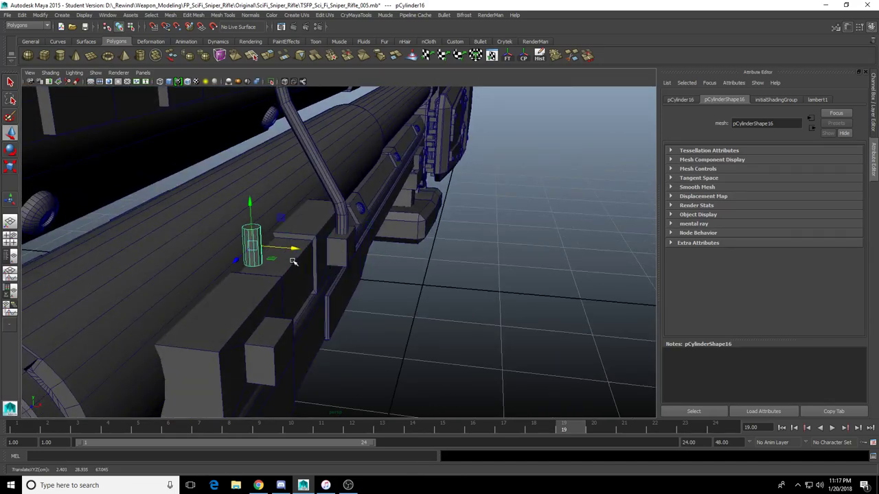
Lower the copied cylinder onto the front block's nub, placing it at X 2.889, Y 27.893, Z 67.725
key("f")
scroll(359, 283, "down", 7)
left_click_drag(359, 283, 372, 249, "alt")
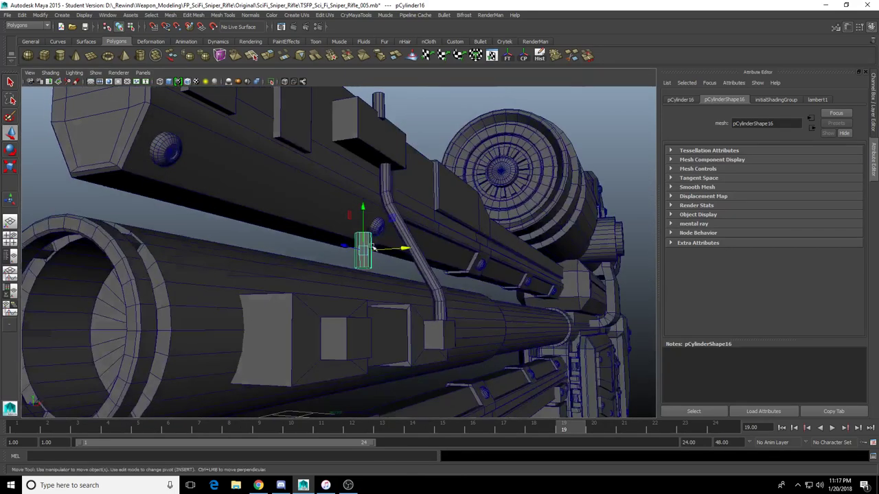
left_click_drag(364, 210, 285, 327)
key("f")
scroll(305, 278, "down", 8)
left_click_drag(307, 279, 267, 280, "alt")
left_click_drag(297, 252, 379, 255)
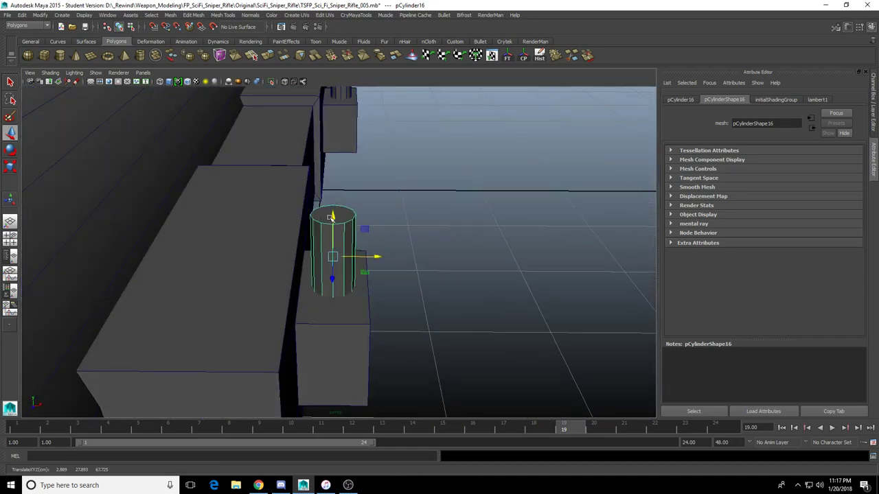
Raise the copied cylinder to Y 27.943 and adjust its position along the front nub to Z 67.684
left_click_drag(336, 210, 335, 213)
left_click_drag(335, 213, 230, 192, "alt")
left_click_drag(283, 244, 285, 245)
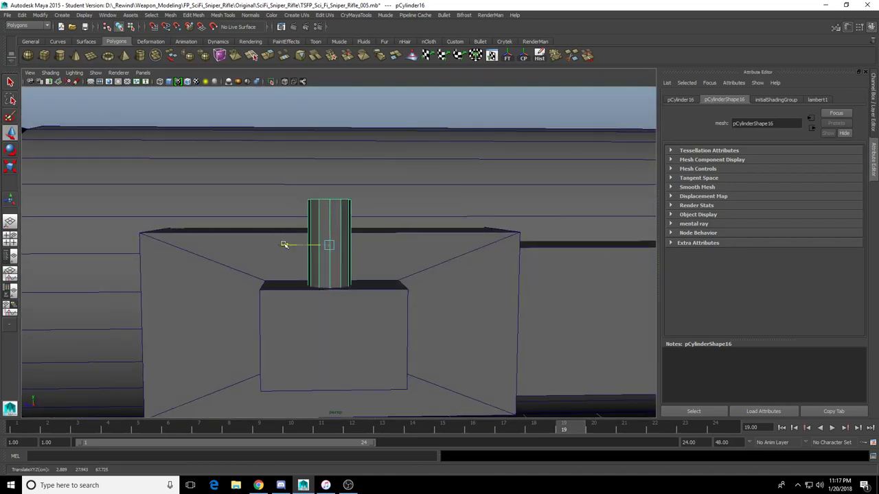
scroll(348, 293, "down", 5)
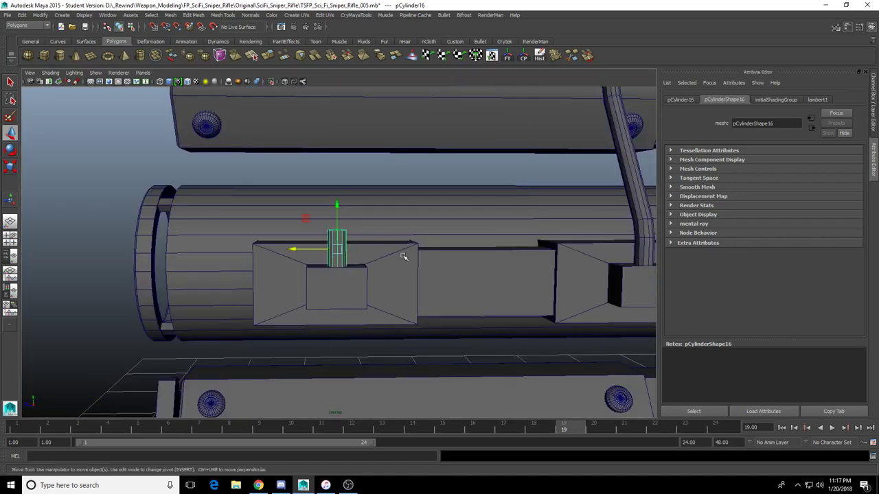
scroll(278, 302, "down", 8)
left_click_drag(307, 230, 307, 276, "alt")
left_click(386, 230)
scroll(387, 231, "up", 4)
mouse_move(401, 232)
left_mouse_down("alt")
mouse_move(391, 214)
mouse_move(407, 230)
left_mouse_up("alt")
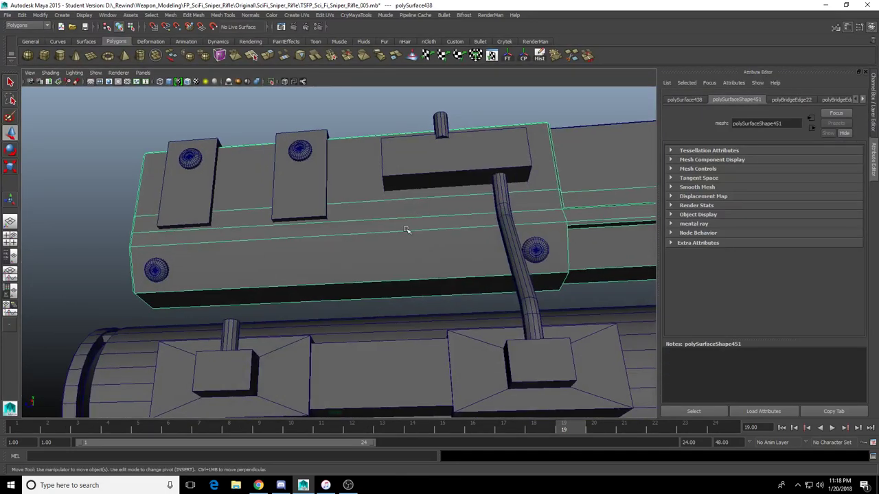
Select the top face of the cylinder on the front block's nub and extrude it
left_click(230, 337)
left_click_drag(230, 337, 242, 358, "alt")
middle_click_drag(242, 358, 306, 289, "alt")
scroll(306, 289, "up", 3)
right_click_drag(312, 308, 318, 262)
double_click(309, 262)
scroll(319, 264, "down", 4)
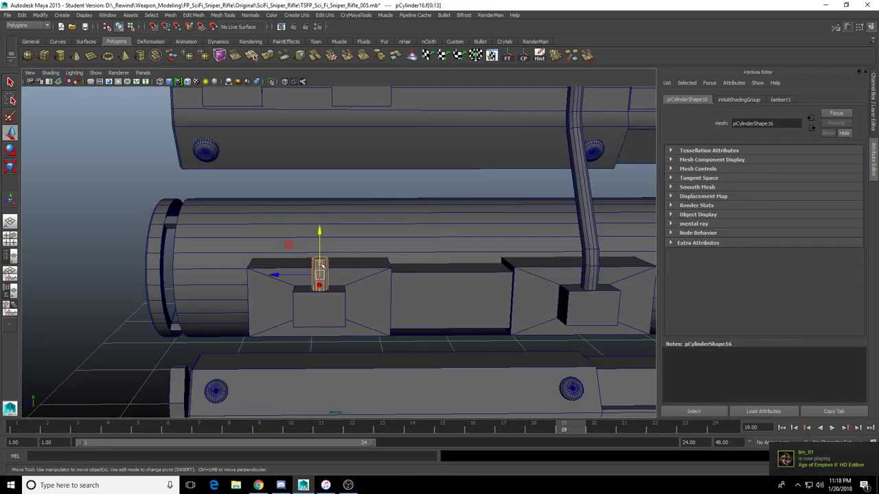
left_click_drag(321, 259, 366, 272, "alt")
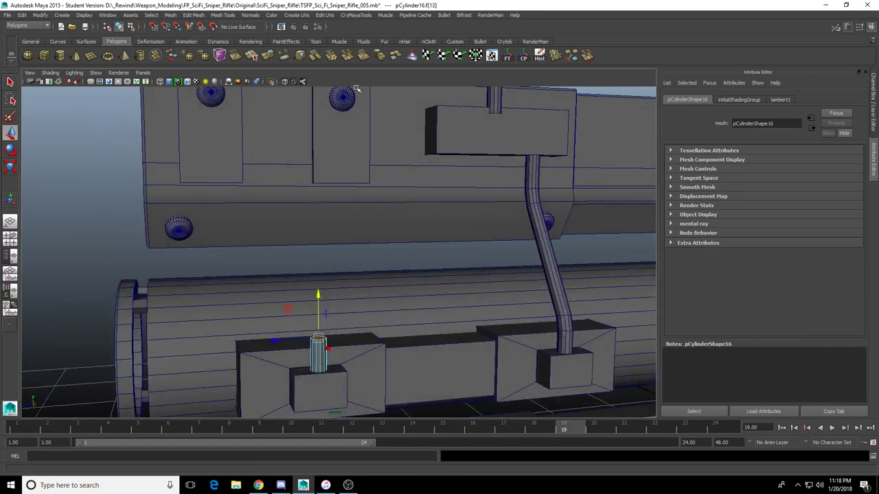
left_click(268, 56)
Examine the front cylinder's position relative to the finished rear tube and the upper housing
left_click_drag(302, 313, 414, 300, "alt")
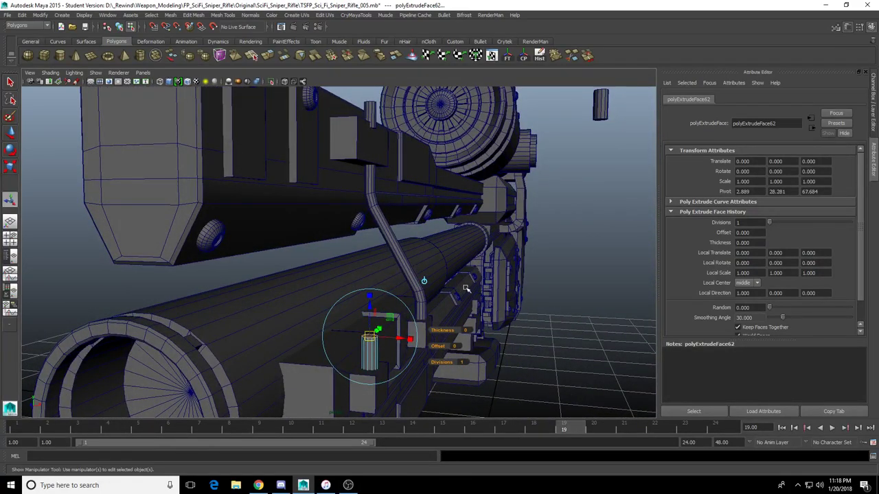
left_click_drag(480, 297, 392, 302, "alt")
scroll(439, 306, "down", 3)
middle_click_drag(473, 309, 407, 300, "alt")
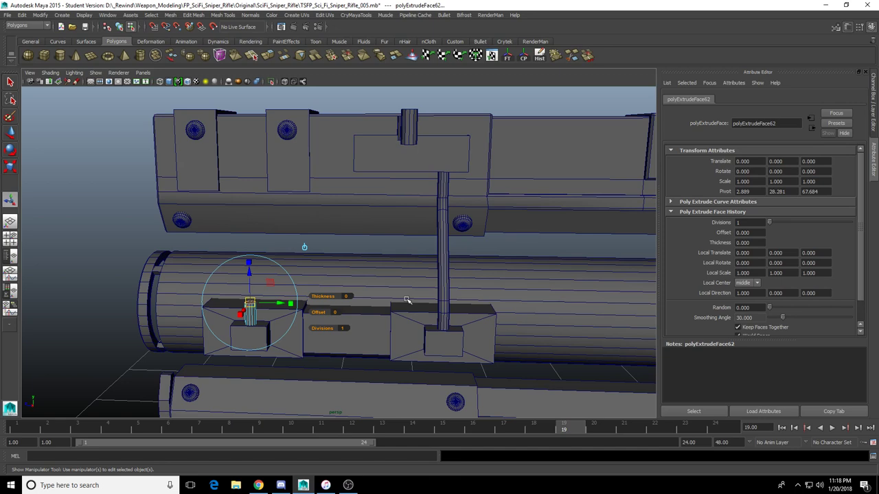
scroll(383, 297, "down", 3)
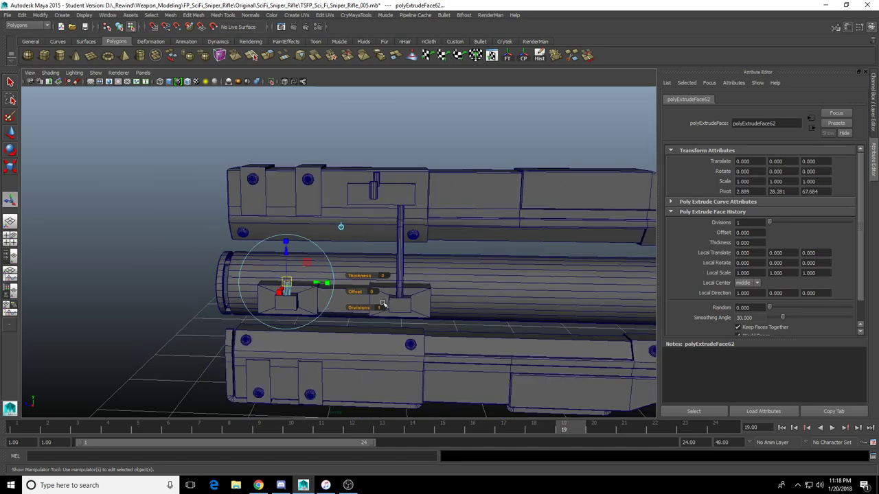
left_click_drag(388, 288, 431, 281, "alt")
scroll(432, 280, "up", 4)
scroll(424, 281, "up", 3)
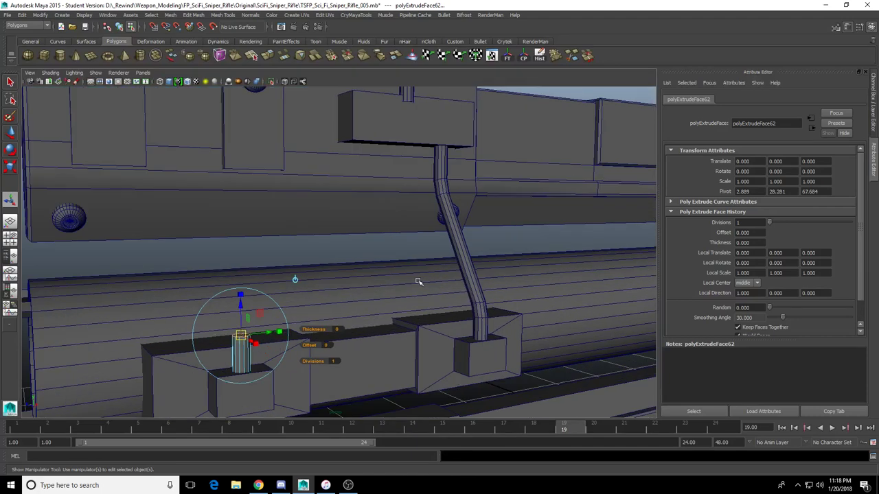
mouse_move(473, 299)
left_mouse_down("alt")
mouse_move(423, 295)
mouse_move(467, 303)
left_mouse_up("alt")
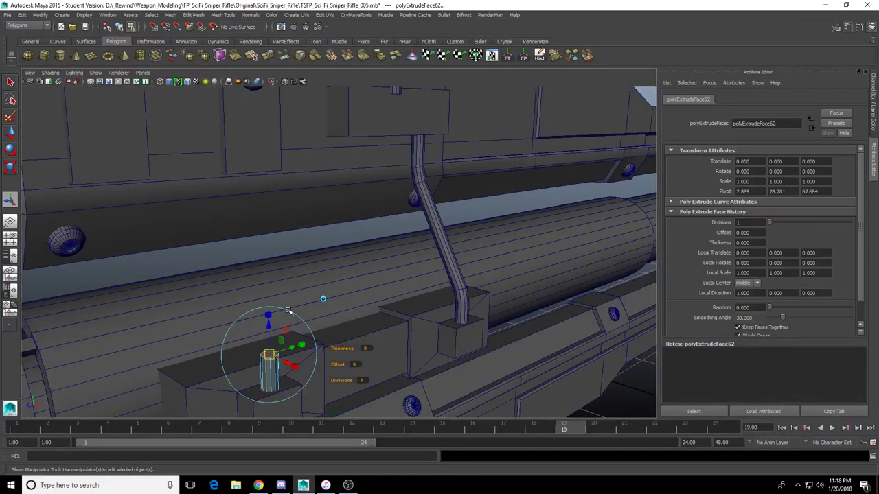
Tilt the extruded end of the front cylinder toward the rear and shift its top vertices to form the first bend
key("e")
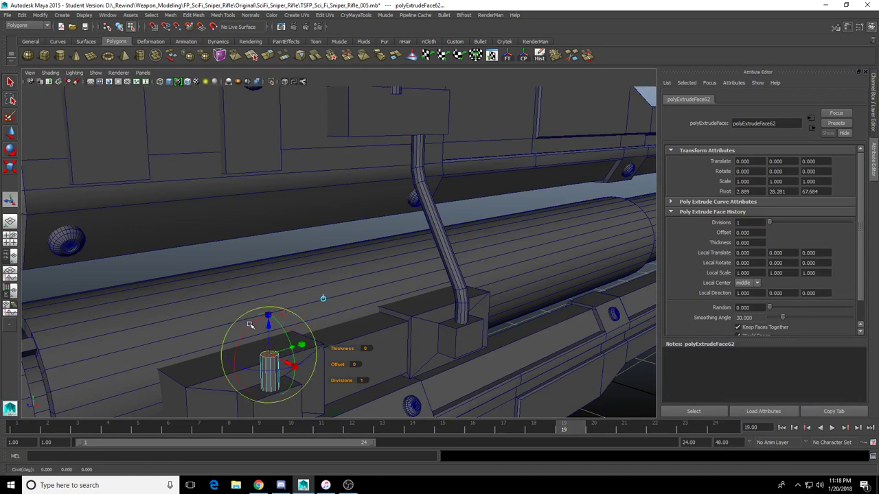
left_click_drag(250, 324, 279, 280)
left_click_drag(259, 353, 231, 338, "alt")
left_click_drag(173, 243, 312, 335)
key("w")
left_click_drag(234, 258, 305, 300)
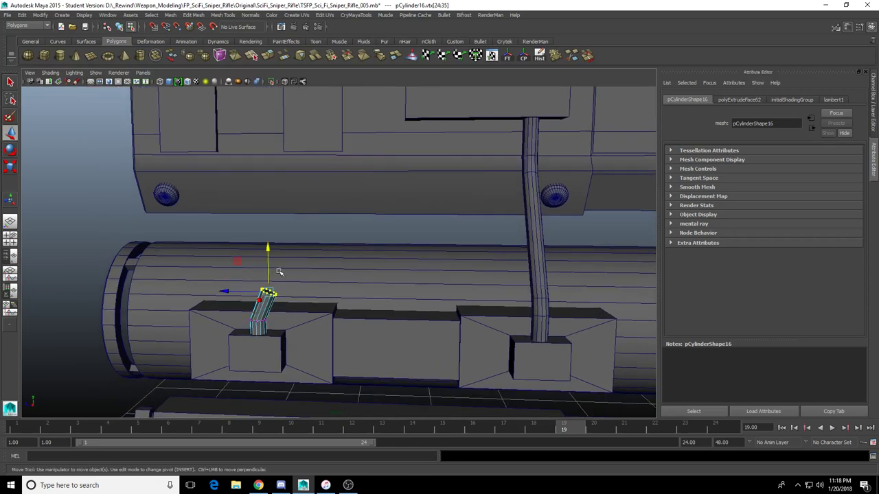
left_click_drag(269, 250, 268, 258)
left_click_drag(274, 290, 298, 273, "alt")
scroll(298, 273, "up", 3)
left_click_drag(214, 296, 206, 295)
left_click_drag(207, 296, 233, 333, "alt")
Select the top face of the bent front tube and extrude it
double_click(233, 351)
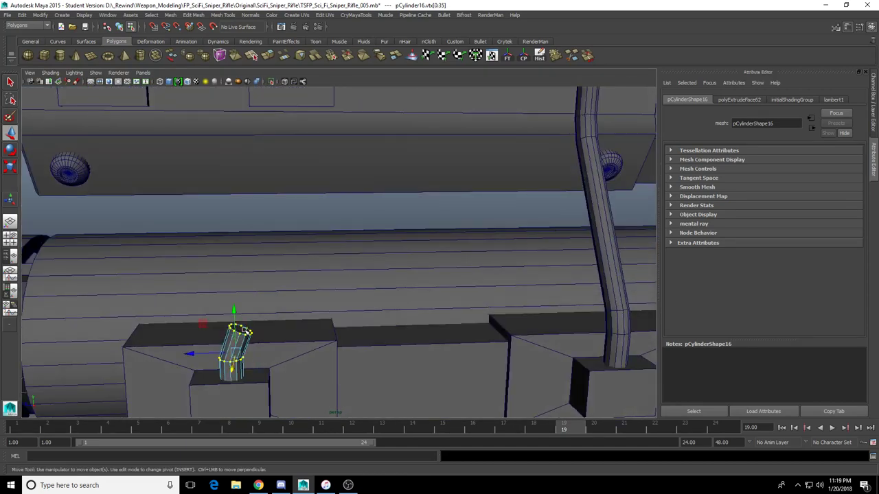
double_click(246, 332)
right_click_drag(235, 332, 231, 366)
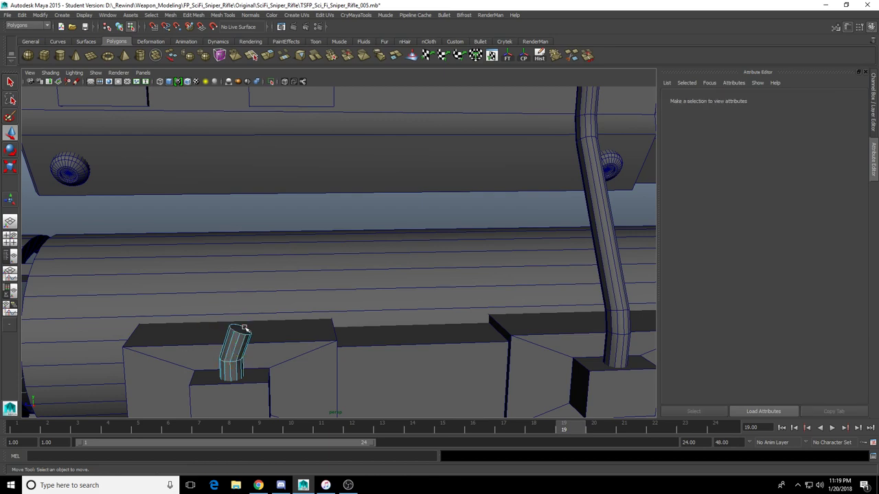
left_click(243, 329)
left_click(253, 58)
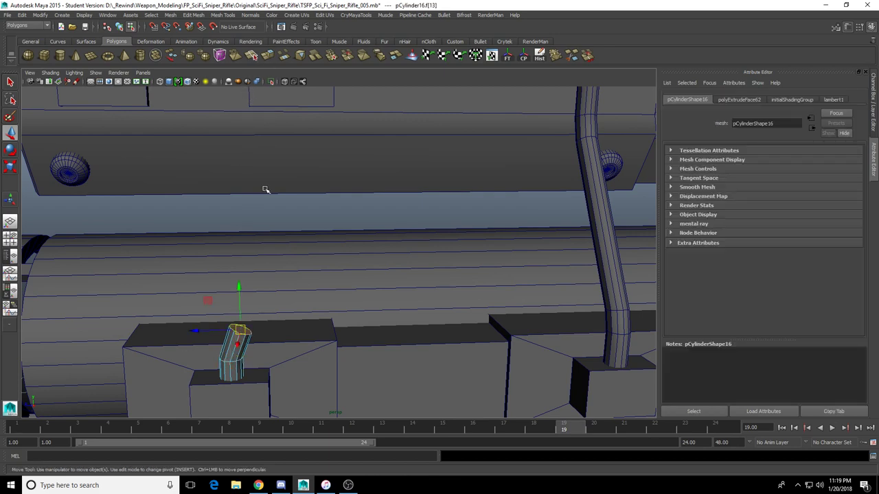
Angle the new tube segment with local rotation -23.502, -10.771, 4.646 and offset it by local translation -0.162, 0.305, 0.717
left_click_drag(269, 240, 336, 218, "alt")
middle_click_drag(336, 218, 330, 266, "alt")
left_click_drag(330, 266, 343, 270, "alt")
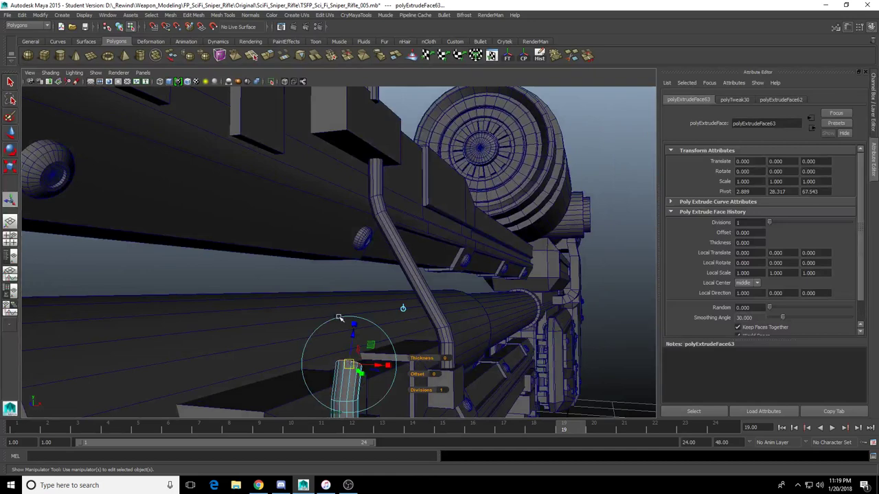
left_click(339, 318)
left_click_drag(352, 346, 316, 328, "alt")
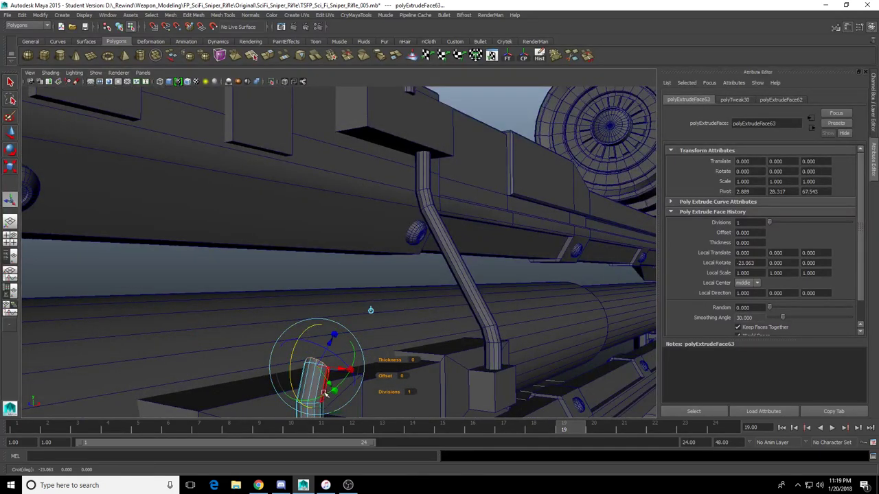
left_click_drag(324, 393, 334, 293)
left_click_drag(335, 293, 389, 291, "alt")
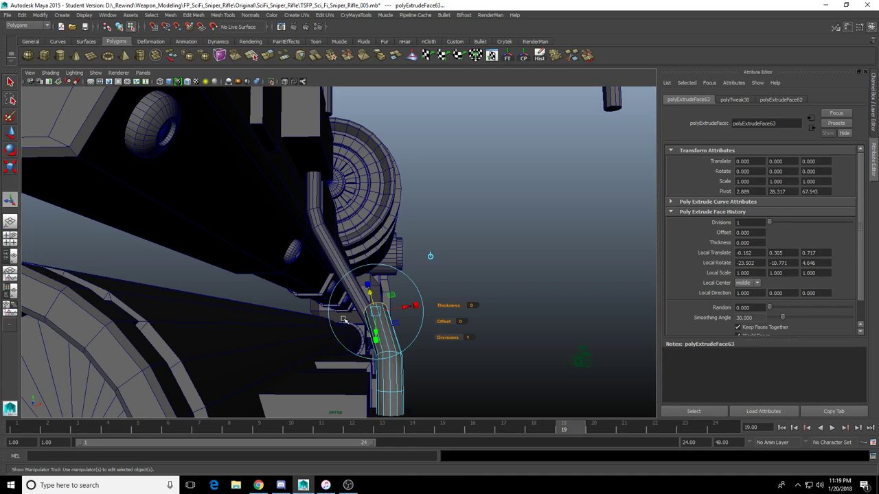
left_click_drag(326, 288, 243, 300, "alt")
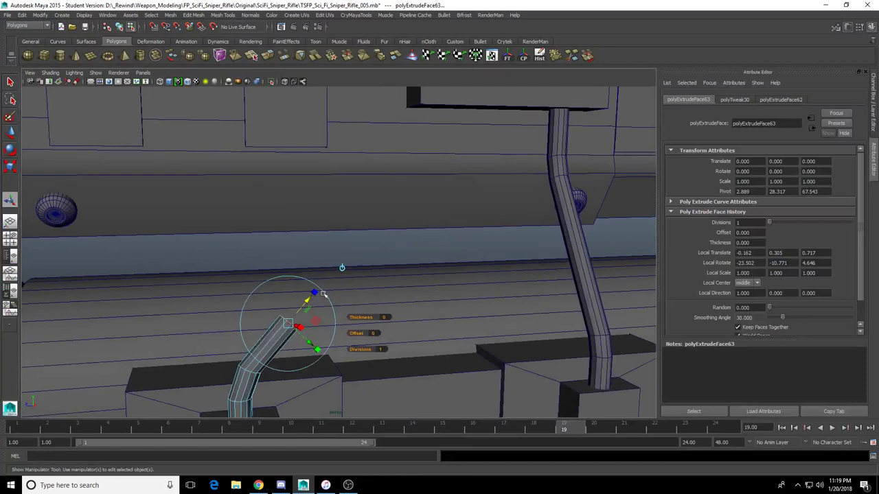
Extrude the tube's end face again with a local Y rotation of -10.129 and local translation -0.524, 0, 2.934 toward the upper housing
left_click_drag(311, 305, 345, 324, "alt")
key("ctrl+e")
left_click(348, 290)
left_click_drag(355, 357, 263, 355)
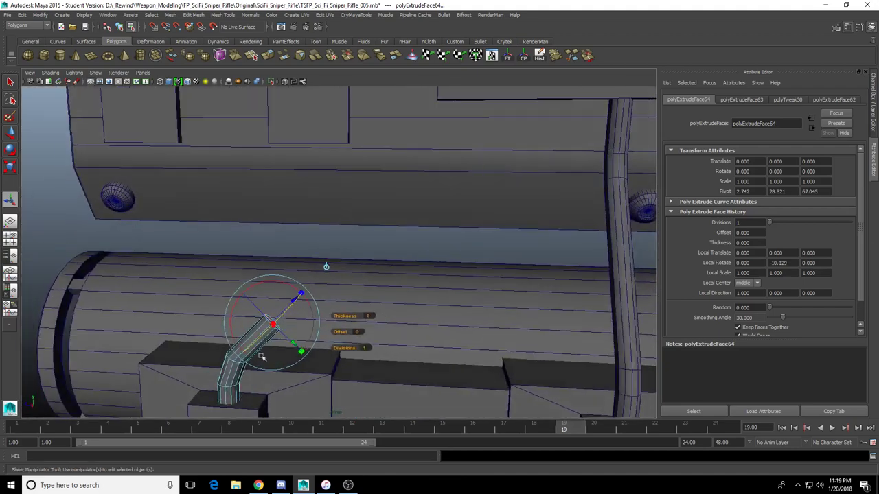
left_click_drag(282, 316, 360, 240, "alt")
scroll(414, 198, "down", 3)
left_click_drag(407, 197, 405, 199)
key("f")
scroll(373, 250, "down", 5)
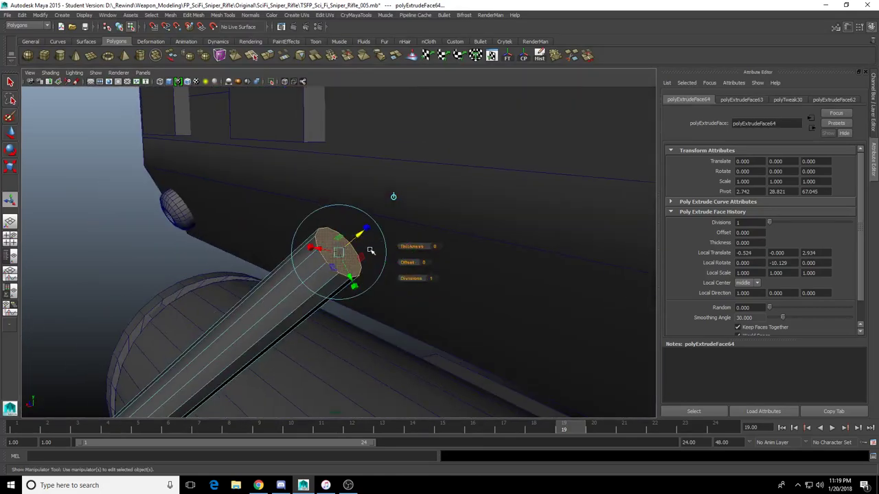
Adjust the end of the front tube's long segment beside the upper housing and finish the extrusion
left_click_drag(357, 252, 471, 186, "alt")
left_click_drag(472, 186, 590, 187, "alt")
left_click_drag(351, 175, 253, 181)
left_click_drag(447, 149, 429, 165)
scroll(427, 167, "down", 5)
left_click_drag(199, 293, 293, 329, "alt")
scroll(373, 293, "down", 5)
scroll(326, 310, "down", 3)
left_click(293, 329)
Delete the bent front tube, leaving only the rear tube between the side block and the upper housing
right_click_drag(293, 328, 344, 327, "alt")
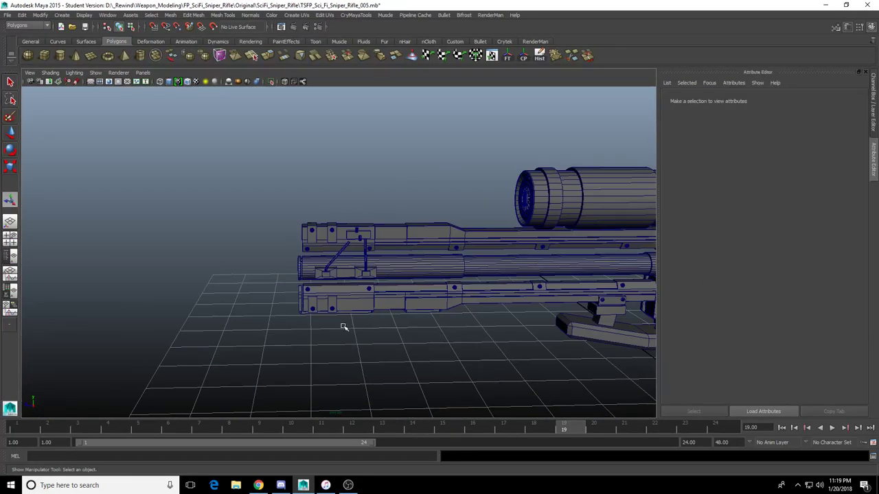
left_click_drag(361, 331, 367, 334, "alt")
scroll(368, 334, "up", 4)
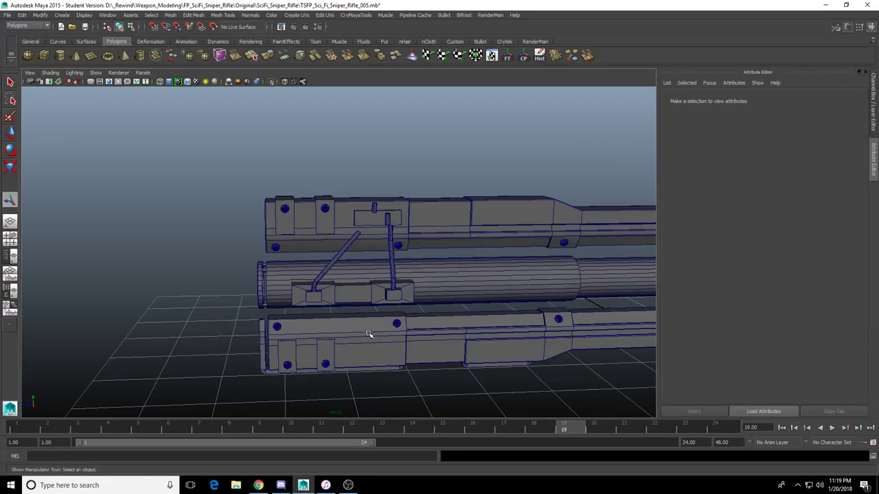
scroll(370, 331, "up", 4)
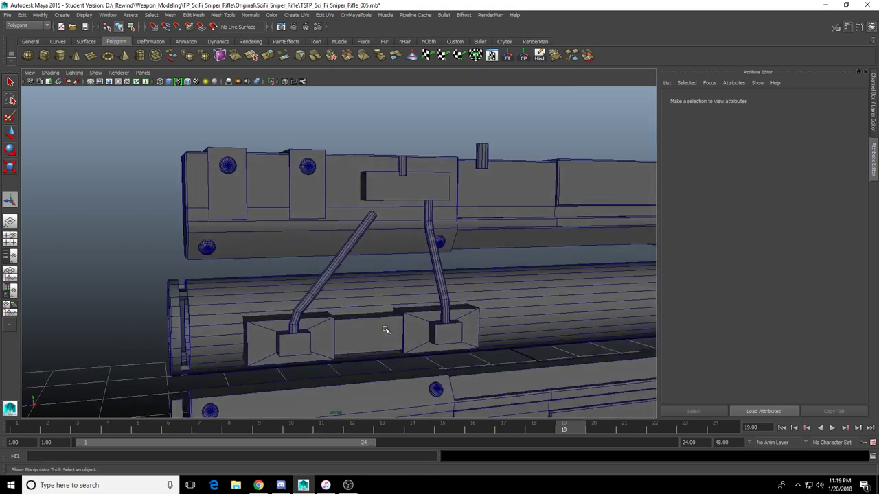
left_click_drag(385, 330, 401, 343, "alt")
left_click(342, 258)
key("Delete")
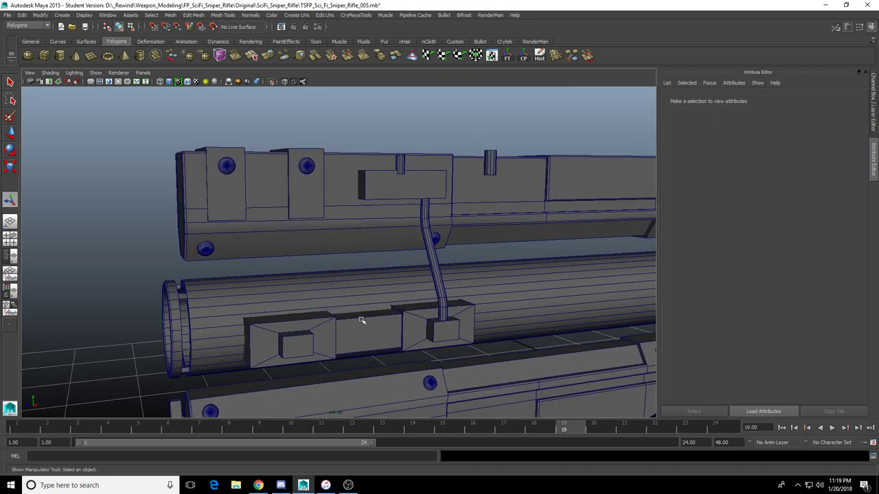
scroll(362, 320, "up", 3)
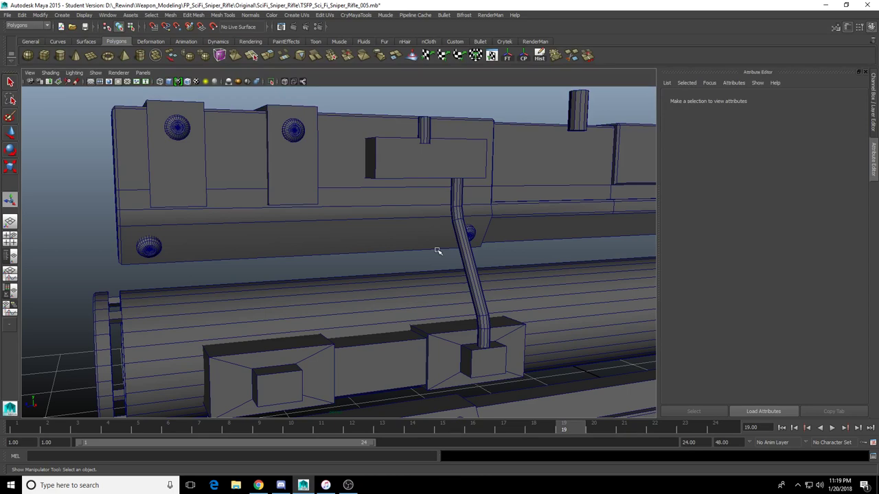
Select the nub's front face on the front side block, grow the selection to the surrounding faces, and delete them
left_click_drag(426, 308, 457, 311, "alt")
scroll(359, 335, "down", 5)
left_click(313, 325)
scroll(313, 325, "up", 5)
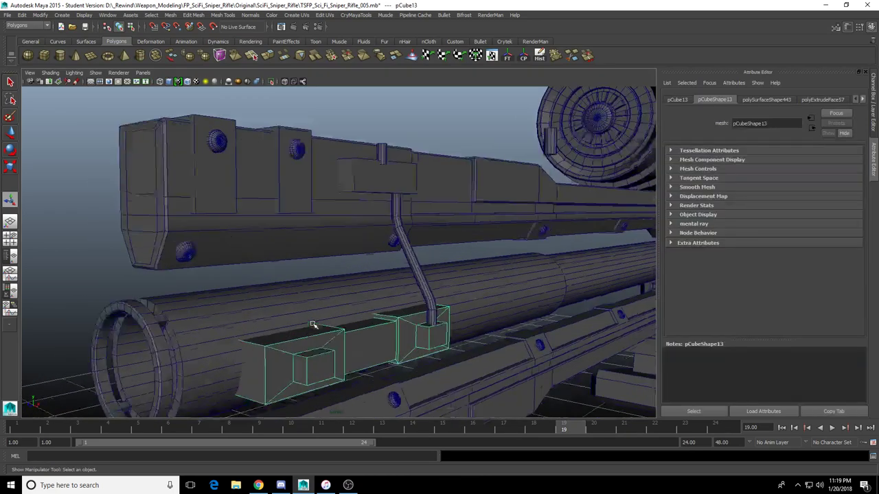
left_click_drag(318, 388, 330, 330, "alt")
left_click(328, 344)
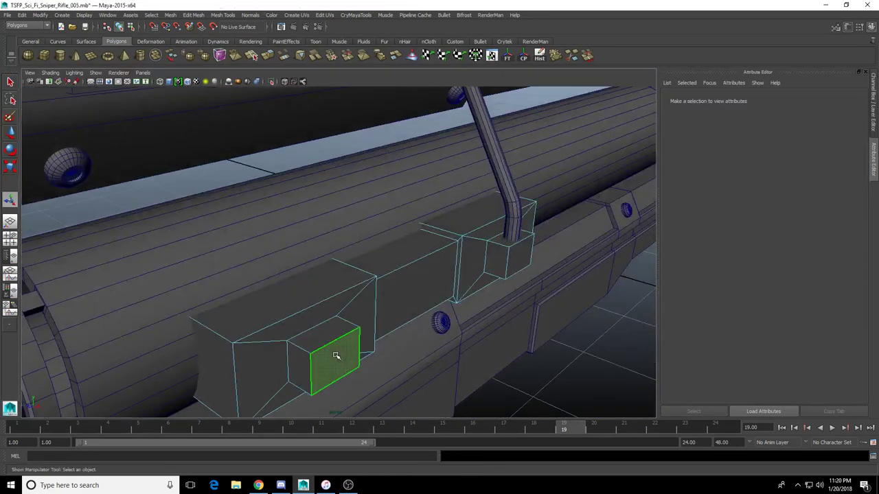
left_click(328, 343, "shift")
left_click(336, 363)
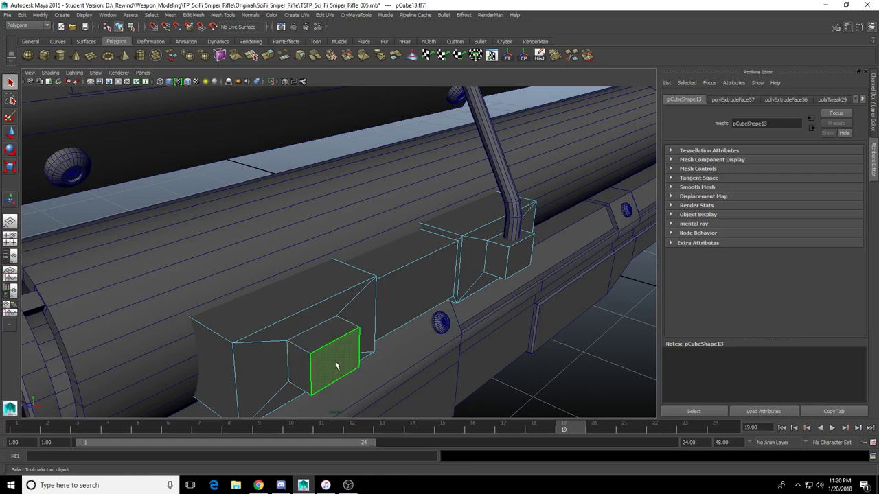
key("shift+period")
key("shift+period")
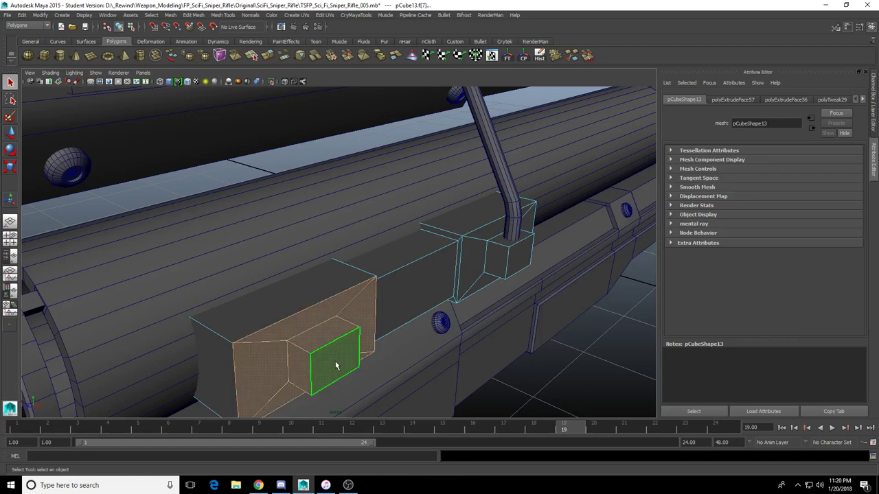
key("Delete")
Delete the matching nub and its surrounding faces from the front block on the opposite side of the barrel
left_click_drag(280, 310, 426, 309, "alt")
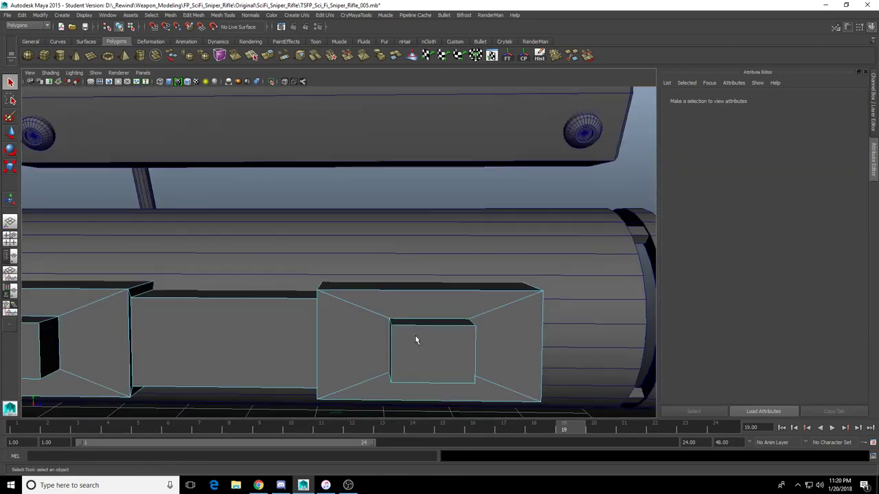
left_click(423, 340)
key("shift+period")
key("Delete")
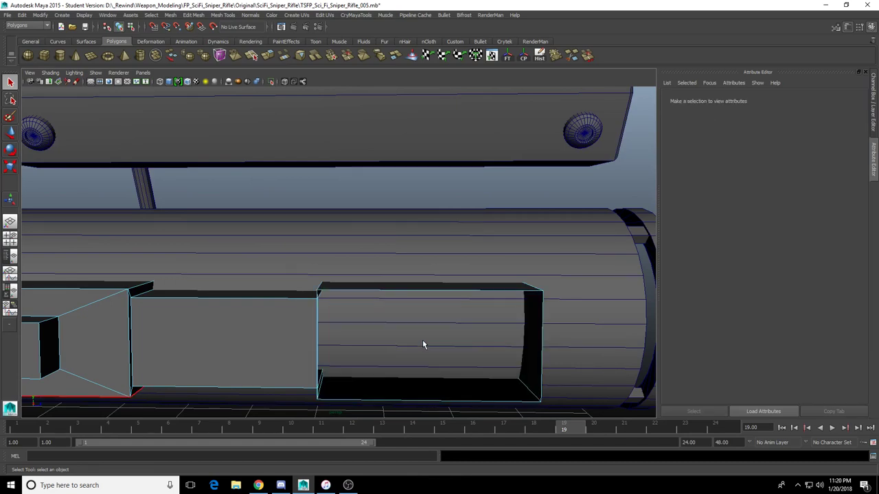
Bridge the open border edges of the front blocks to close the holes with flat faces
left_click_drag(413, 375, 179, 359, "alt")
left_click(284, 58)
left_click_drag(280, 337, 307, 309)
key("g")
left_click_drag(419, 275, 389, 303, "alt")
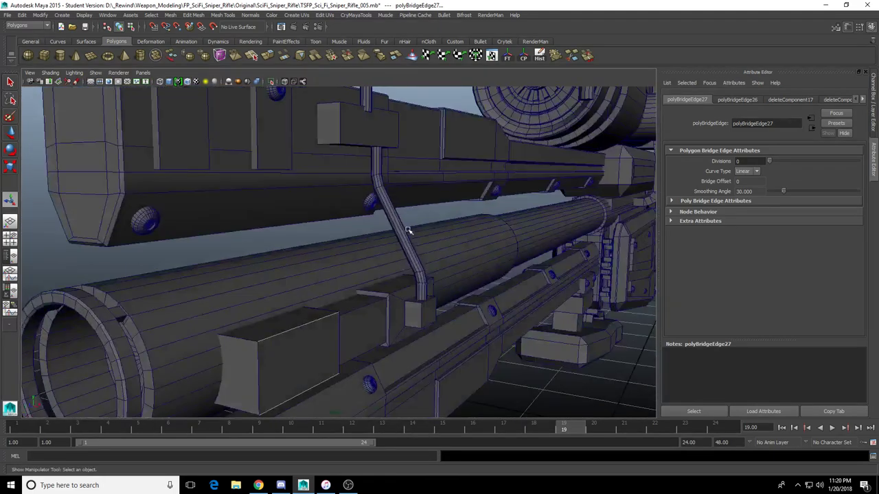
Duplicate the spare cylinder floating beside the rifle and move the copy over toward the rear side block
left_click_drag(408, 231, 427, 291, "alt")
left_click(541, 127)
left_click_drag(542, 130, 467, 197, "alt")
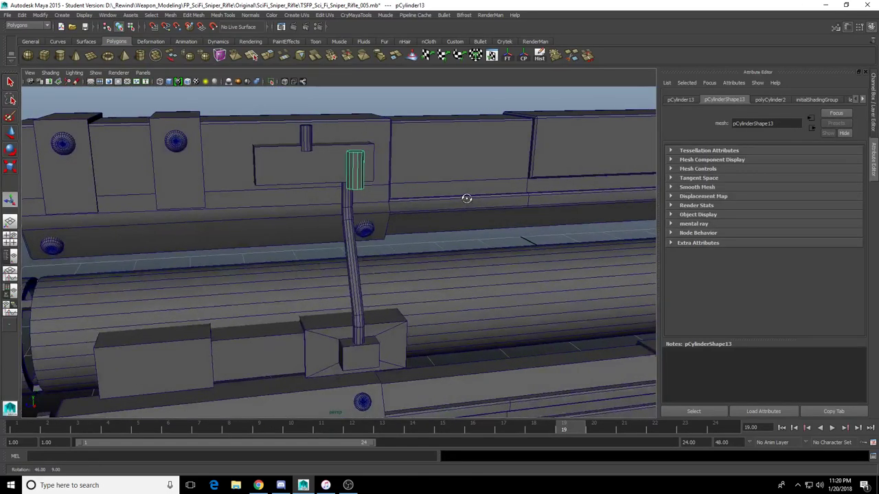
key("w")
left_click_drag(406, 217, 488, 219, "alt")
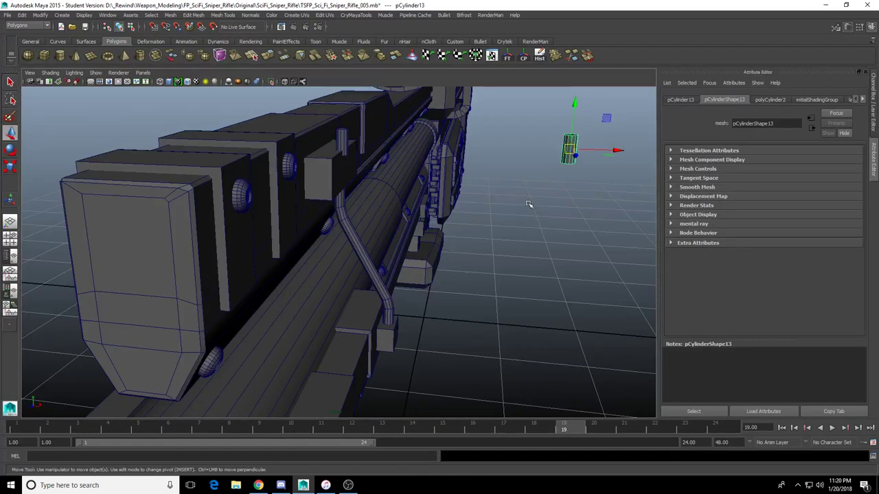
key("ctrl+d")
left_click_drag(620, 151, 480, 157)
left_click_drag(478, 159, 404, 296, "alt")
left_click_drag(364, 252, 323, 292)
Position the copied cylinder on the rear block's top surface, just in front of the bent tube and behind the block's front edge
key("f")
scroll(350, 300, "down", 5)
scroll(323, 292, "down", 4)
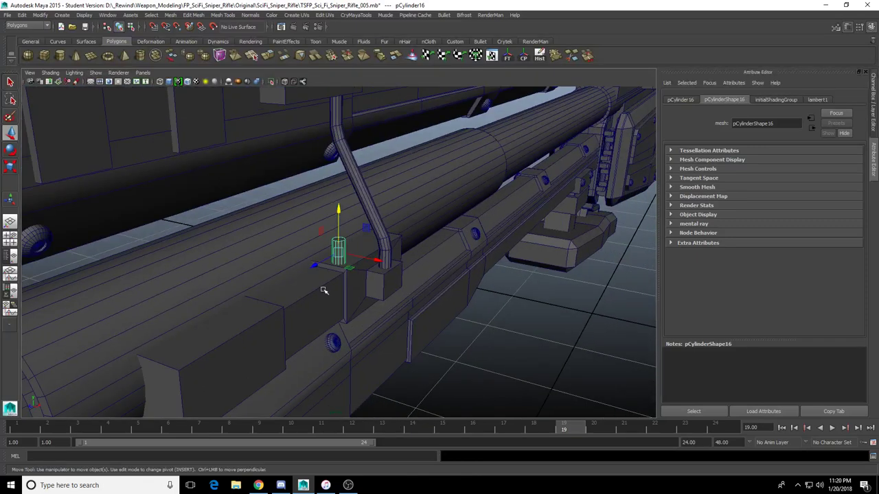
scroll(314, 295, "down", 3)
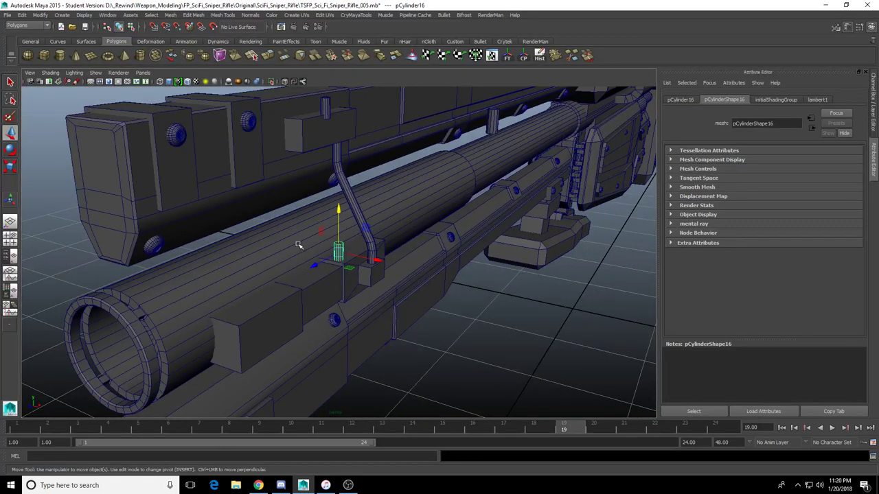
scroll(302, 288, "up", 4)
middle_click_drag(302, 287, 334, 331, "alt")
left_click_drag(333, 331, 368, 321, "alt")
left_click_drag(403, 284, 339, 302)
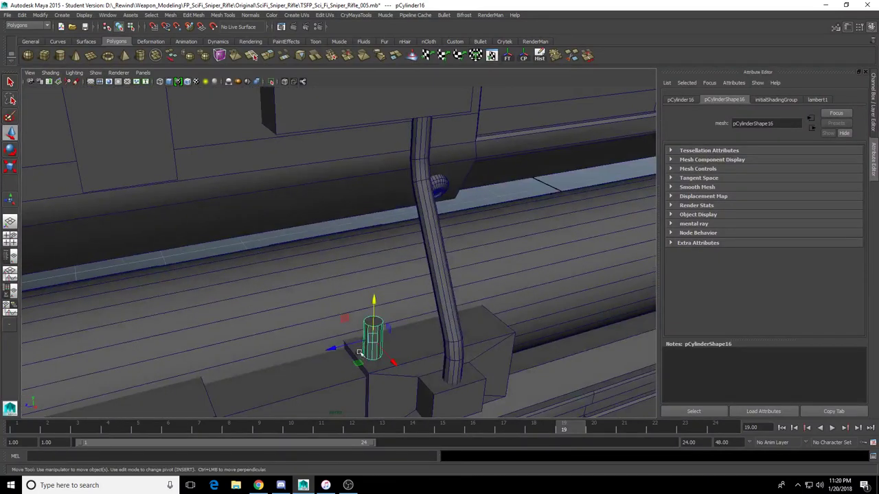
left_click_drag(332, 347, 344, 344)
left_click_drag(344, 345, 367, 253, "alt")
key("f")
scroll(359, 271, "down", 3)
left_click_drag(323, 209, 291, 277)
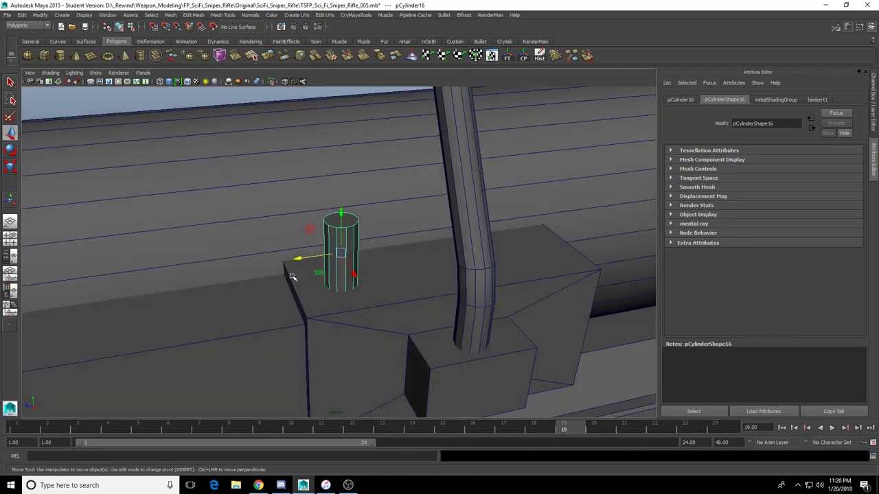
Shorten the small box on the upper housing by moving its front-end vertices toward the rear
right_click_drag(379, 255, 318, 272, "alt")
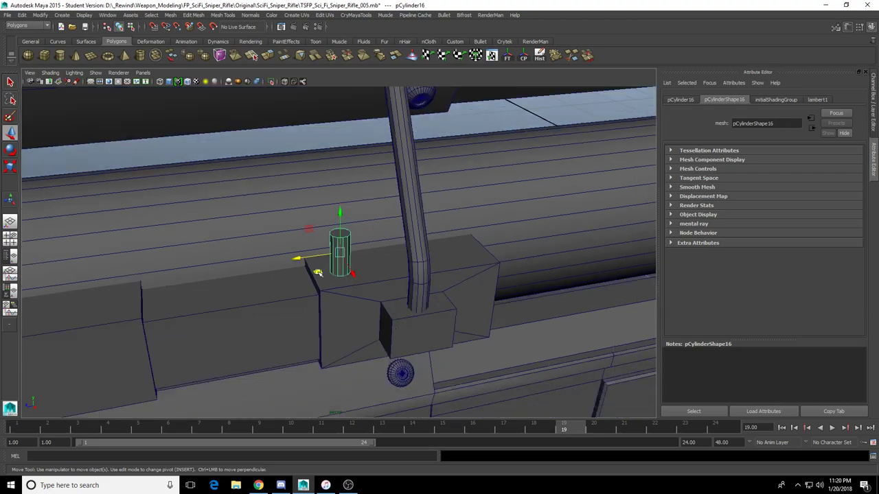
middle_click_drag(318, 273, 252, 318, "alt")
left_click_drag(252, 318, 289, 303, "alt")
left_click_drag(326, 319, 283, 356, "alt")
scroll(288, 336, "down", 5)
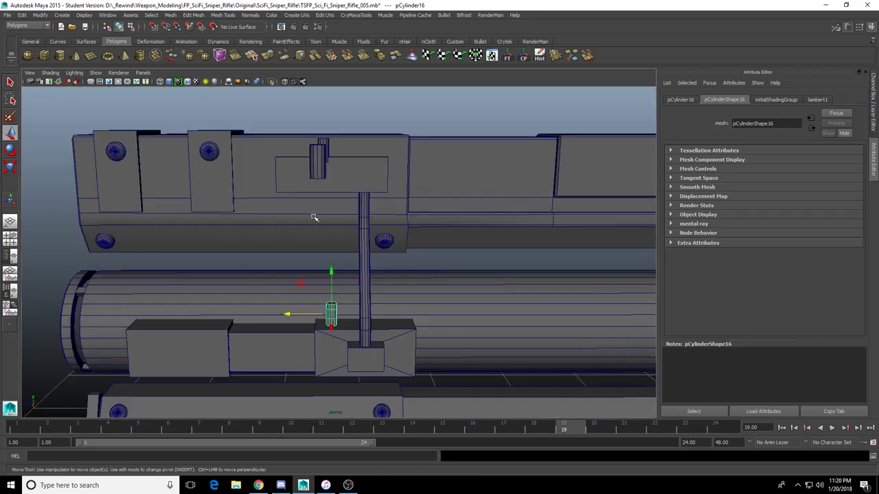
left_click(296, 176)
right_click_drag(294, 175, 272, 173)
left_click_drag(238, 129, 308, 219)
left_click_drag(307, 220, 310, 233, "alt")
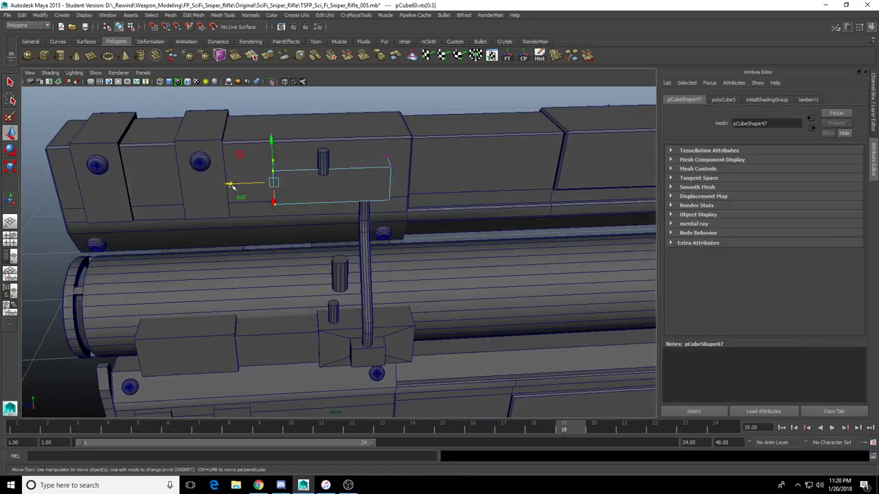
left_click_drag(231, 185, 254, 187)
right_click_drag(342, 182, 391, 142)
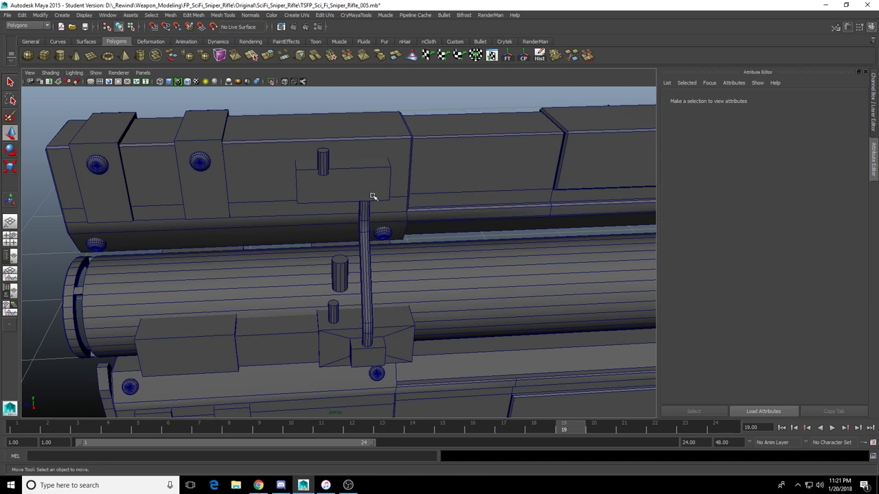
Shorten the copied cylinder on the rear block by lowering its top vertices, and select its top face
scroll(377, 219, "up", 5)
left_click_drag(384, 240, 364, 259, "alt")
middle_click_drag(364, 259, 406, 183, "alt")
left_click(394, 318)
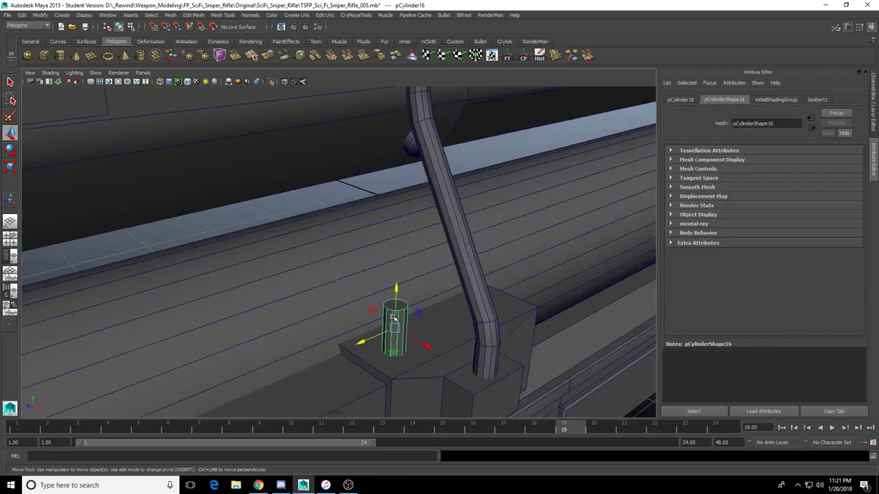
mouse_move(394, 318)
left_mouse_down("alt")
mouse_move(403, 304)
mouse_move(397, 313)
left_mouse_up("alt")
right_click_drag(355, 335, 327, 331)
left_click_drag(324, 304, 394, 342)
left_click_drag(354, 281, 354, 293)
left_click_drag(325, 310, 389, 388)
left_click_drag(357, 305, 351, 341, "alt")
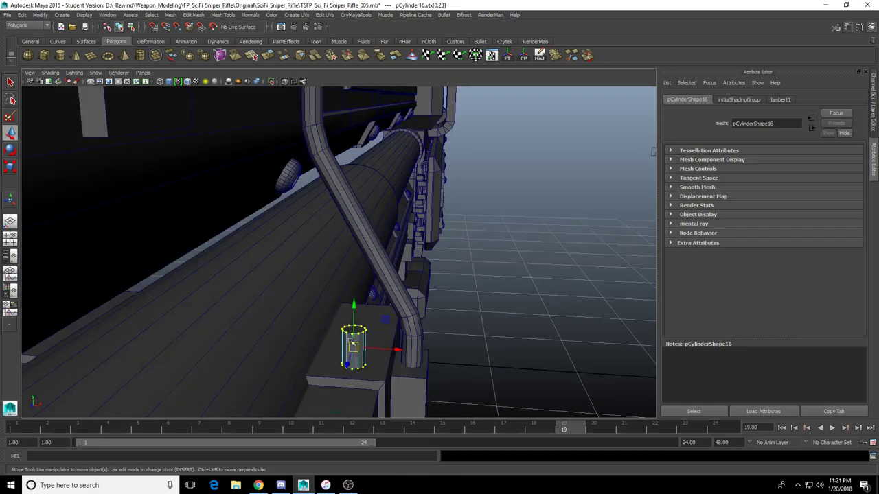
right_click_drag(351, 342, 354, 360)
left_click(353, 330)
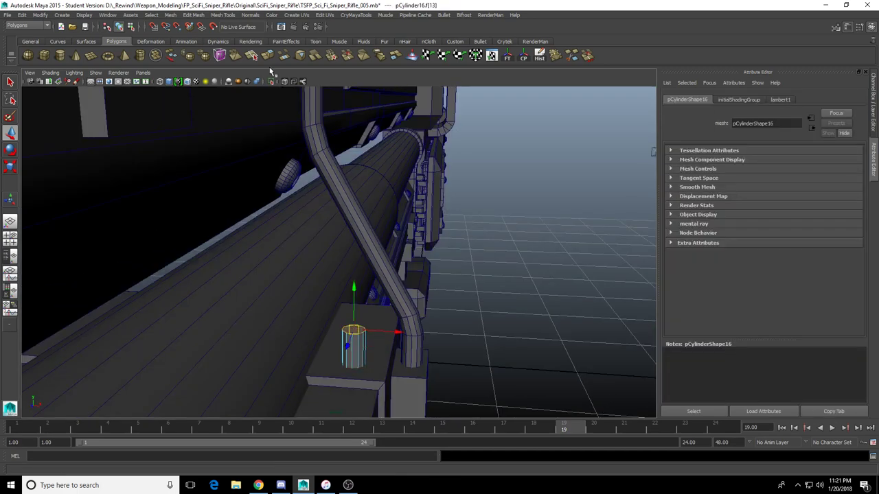
left_click(284, 56)
left_click(265, 53)
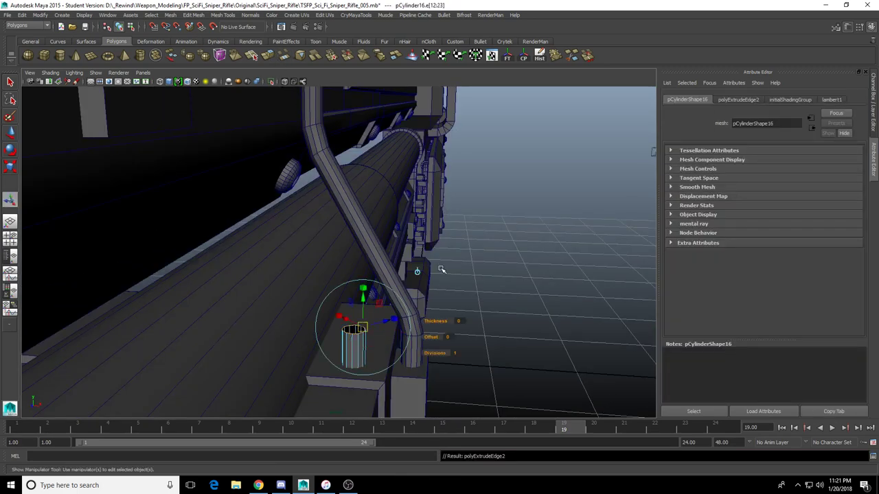
key("ctrl+z")
key("ctrl+z")
Extrude the cylinder's top face with a local Y rotation of -15 and pull it up into a short bent segment
left_click(268, 56)
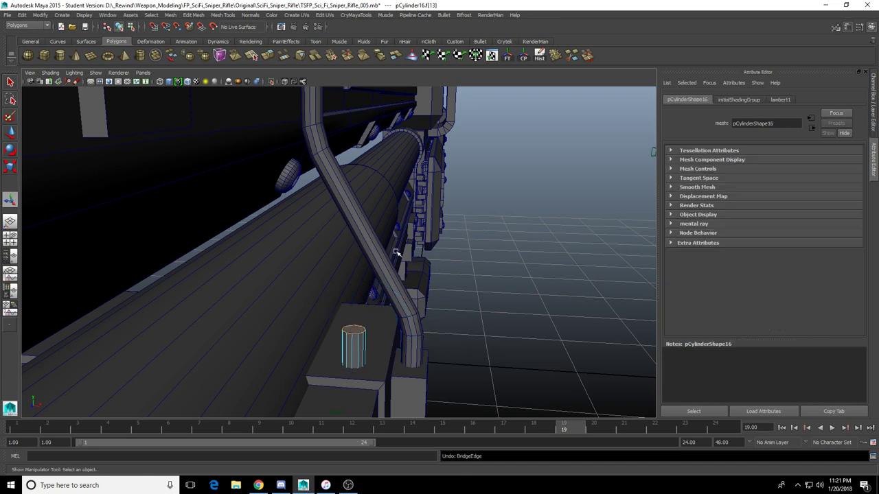
left_click(377, 289)
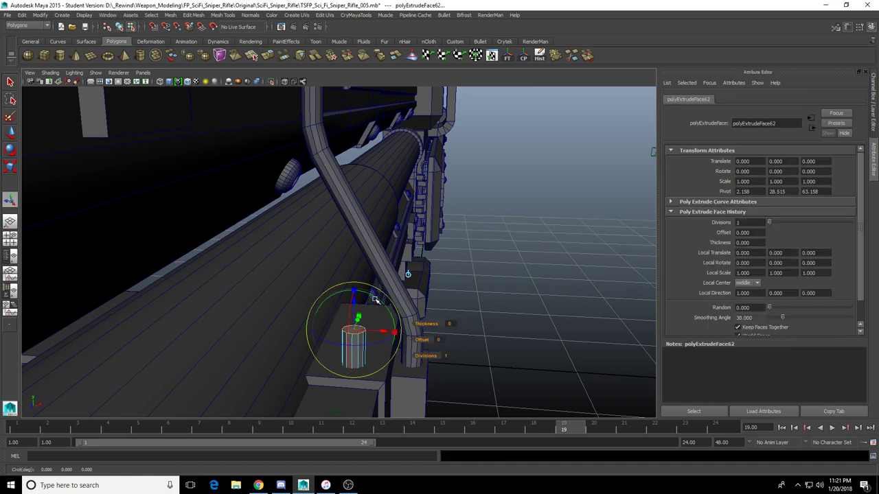
left_click_drag(373, 298, 369, 295)
double_click(788, 262)
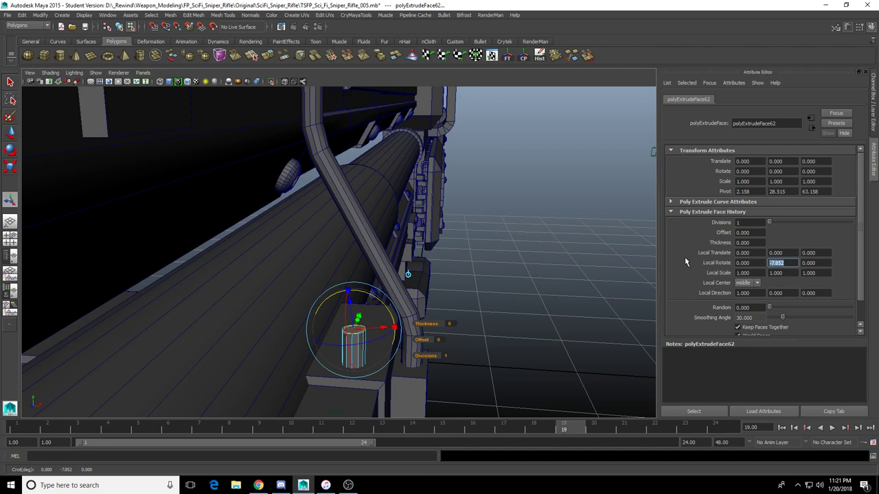
type("-15")
key("Return")
left_click_drag(629, 257, 416, 293, "alt")
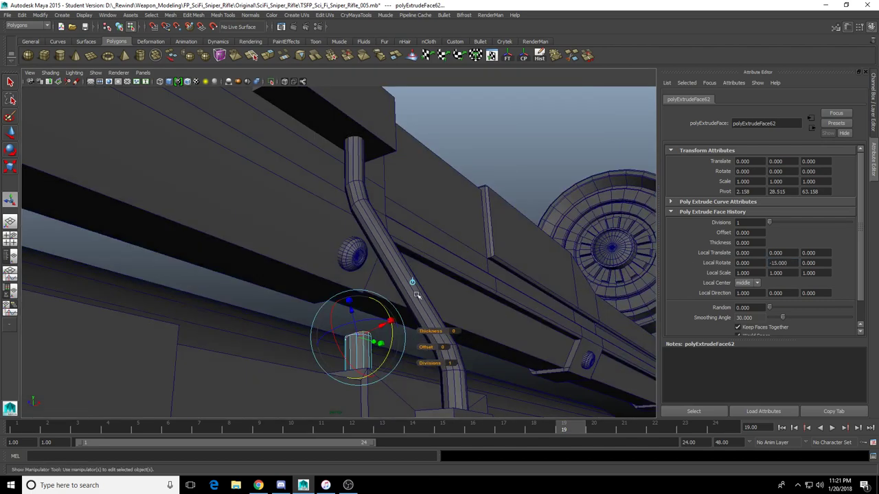
left_click_drag(351, 314, 344, 295)
Extrude the tube's end face again with a local Y rotation of -15, extending it diagonally toward the upper housing
left_click_drag(345, 293, 363, 304, "alt")
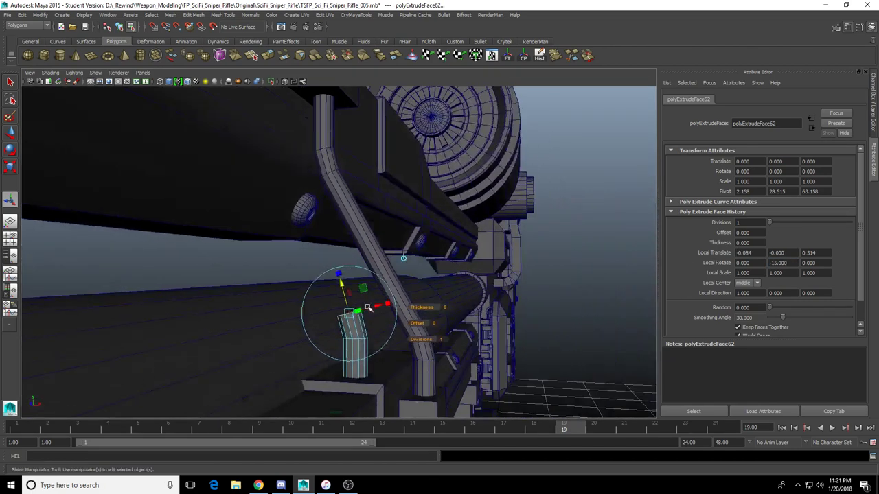
middle_click_drag(363, 304, 398, 338, "alt")
left_click_drag(398, 339, 374, 320, "alt")
key("g")
left_click_drag(789, 264, 703, 259)
type("-15")
key("Return")
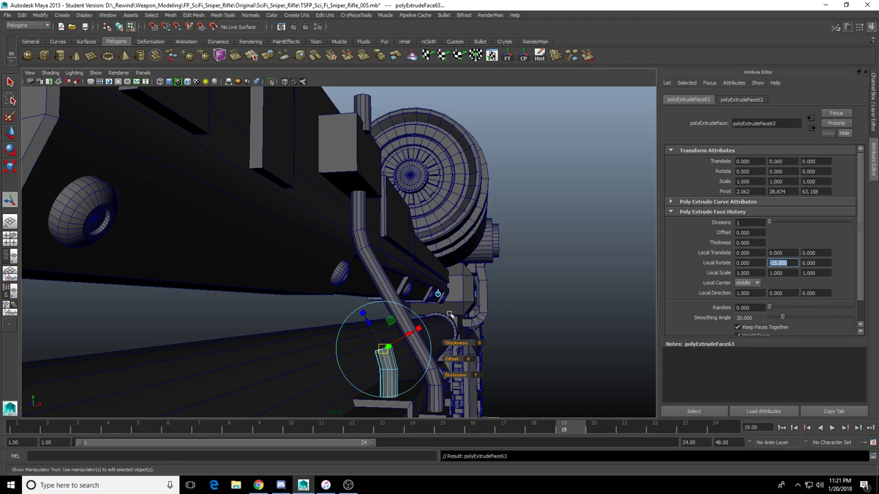
left_click_drag(369, 324, 347, 283)
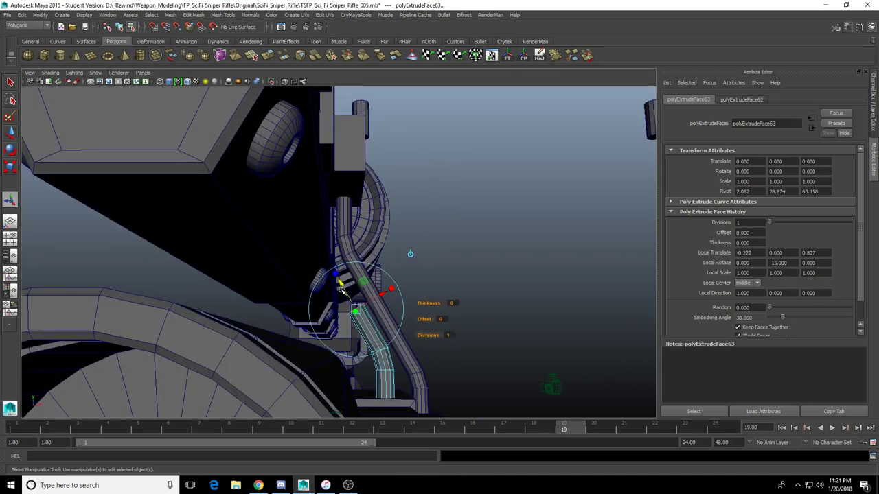
left_click_drag(342, 288, 308, 296)
left_click_drag(347, 268, 350, 273)
Add a third short tube segment by extruding the end face with a local Y rotation of 15
mouse_move(351, 273)
left_mouse_down("alt")
mouse_move(354, 287)
mouse_move(363, 271)
left_mouse_up("alt")
key("g")
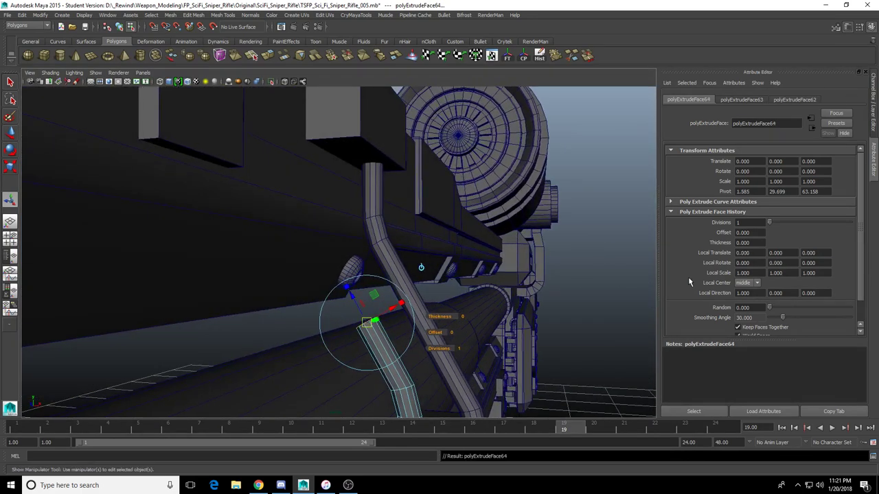
left_click_drag(787, 263, 664, 260)
type("156")
key("Return")
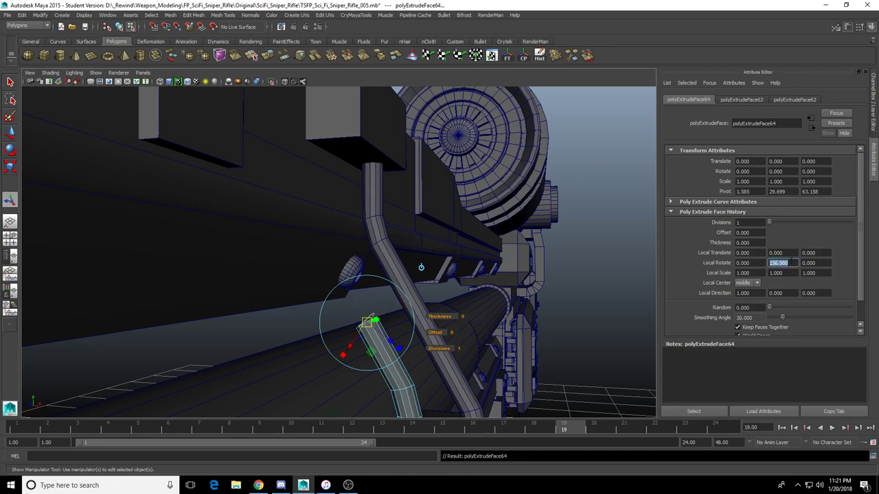
type("15")
key("Return")
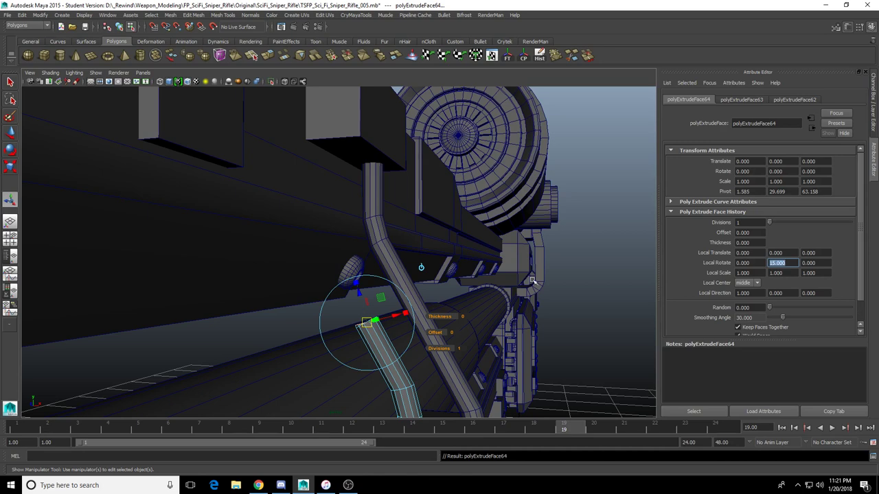
left_click_drag(360, 295, 346, 266)
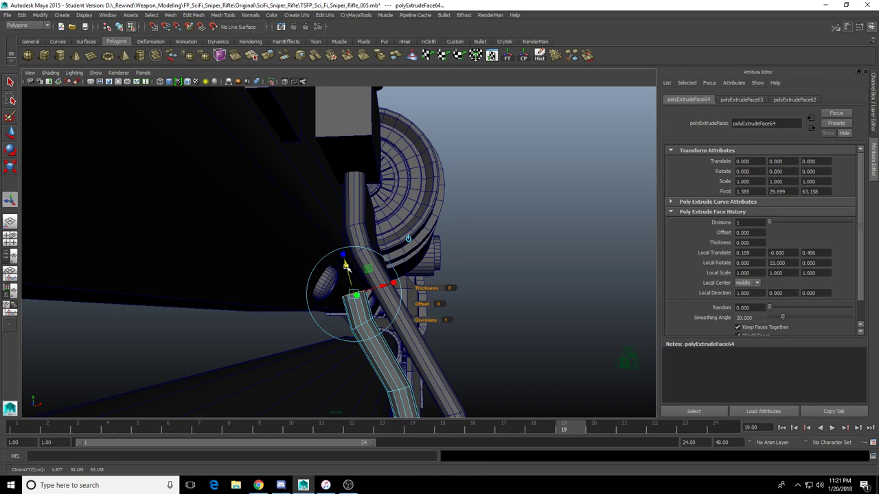
left_click_drag(361, 275, 341, 258, "alt")
left_click_drag(341, 258, 345, 266, "alt")
left_click_drag(345, 266, 371, 282, "alt")
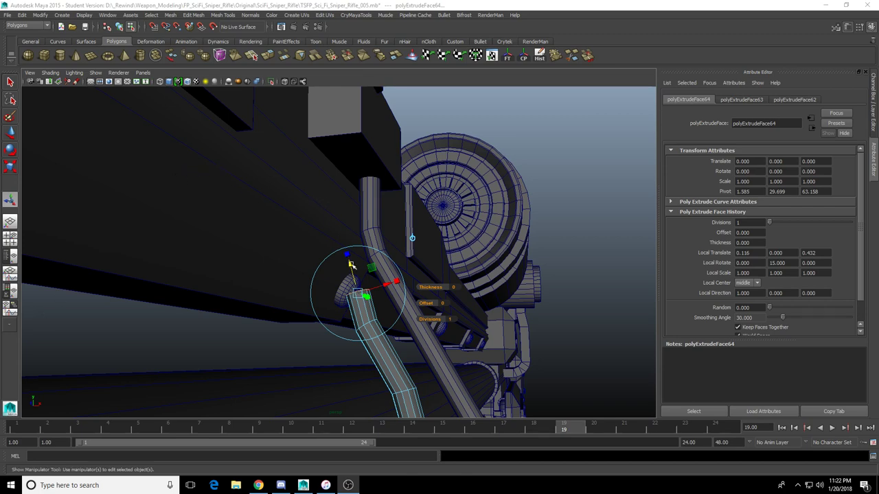
Extrude a final tube segment with a local Y rotation of 15 and raise it to the underside of the upper box
left_click_drag(353, 264, 373, 279, "alt")
key("ctrl+e")
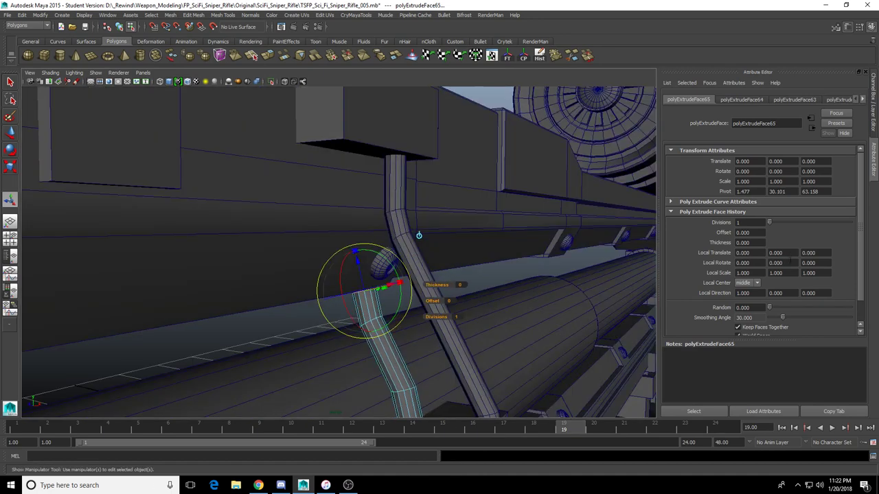
left_click_drag(790, 261, 686, 261)
type("15")
key("Return")
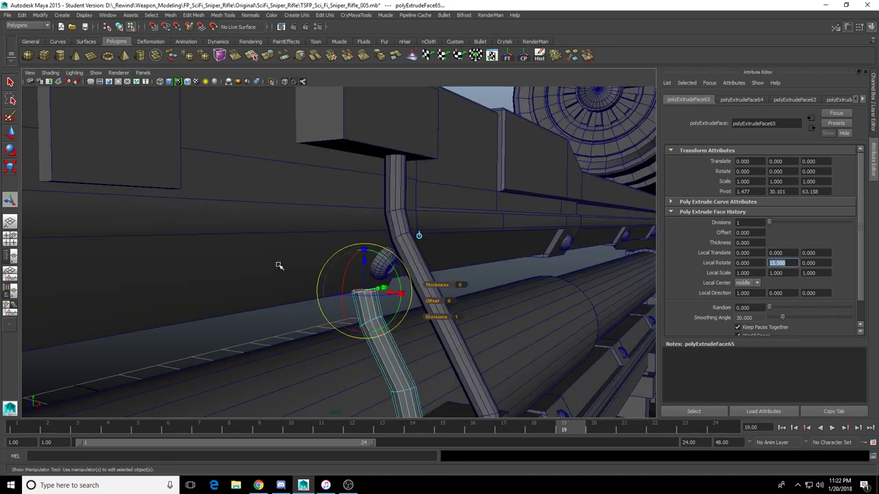
left_click_drag(361, 264, 352, 118)
left_click_drag(328, 199, 382, 235, "alt")
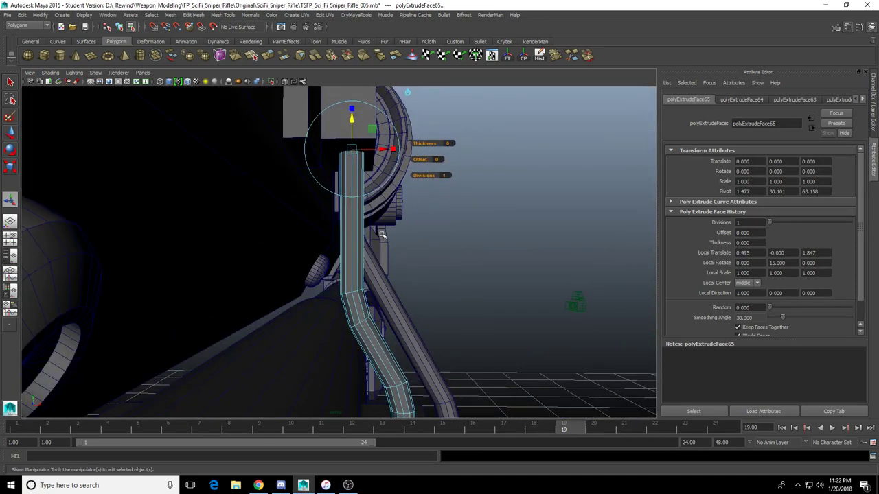
Examine both bent tubes between the rear block and the upper box from near and far
key("F8")
scroll(377, 245, "down", 7)
left_click_drag(437, 275, 367, 281, "alt")
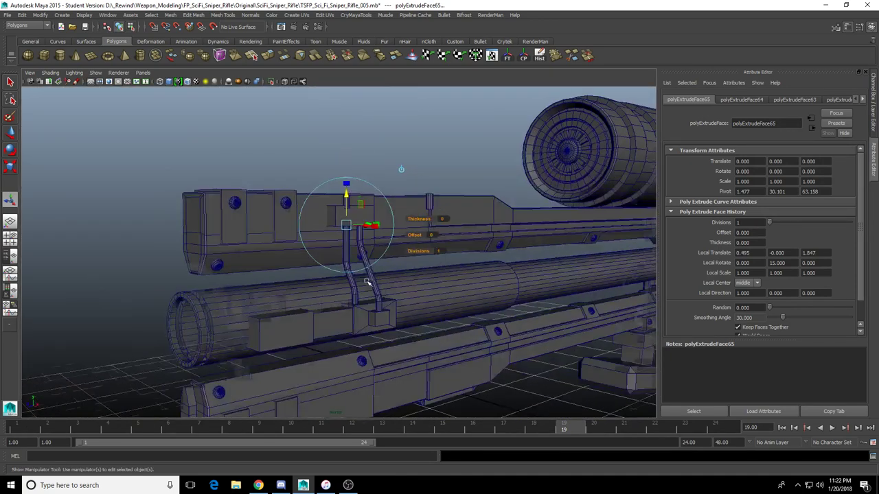
scroll(439, 280, "down", 5)
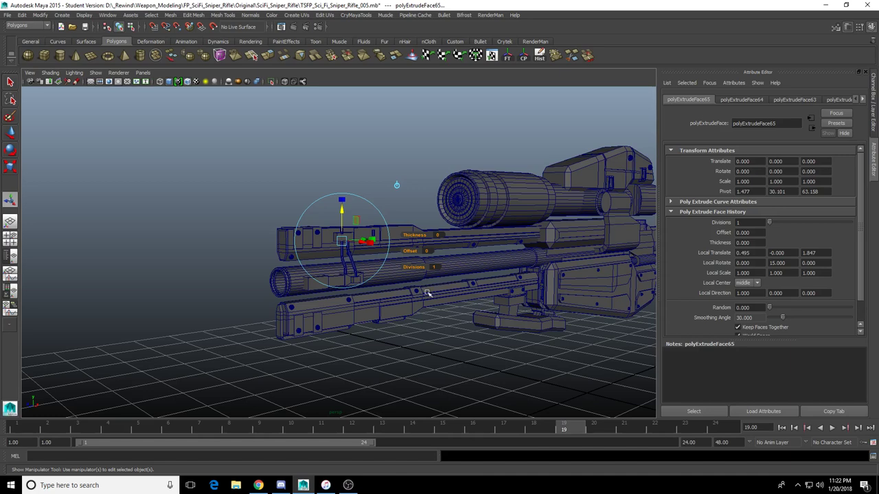
scroll(408, 313, "up", 12)
left_click_drag(467, 311, 383, 298, "alt")
middle_click_drag(434, 291, 346, 310, "alt")
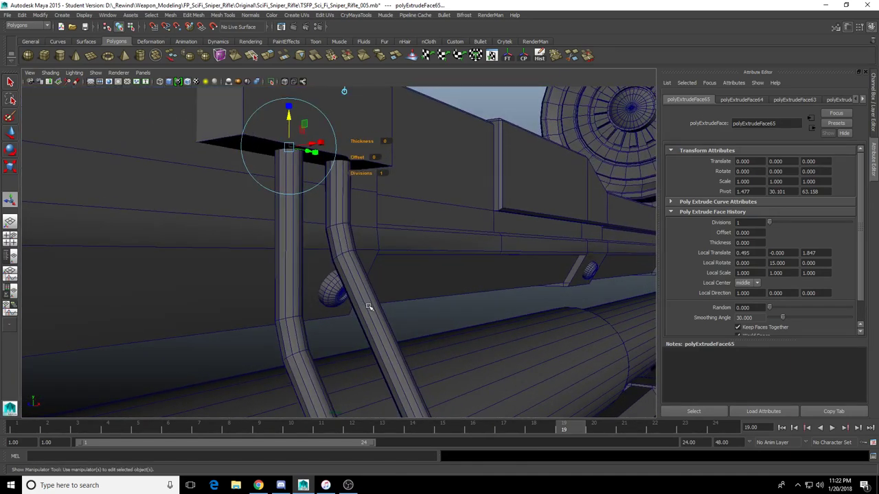
mouse_move(363, 303)
left_mouse_down("alt")
mouse_move(385, 298)
mouse_move(369, 319)
left_mouse_up("alt")
scroll(385, 300, "down", 6)
scroll(385, 301, "down", 6)
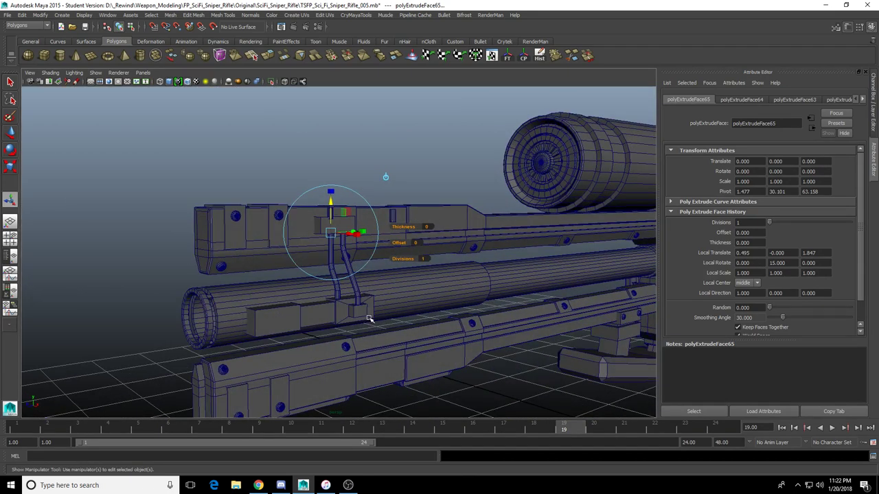
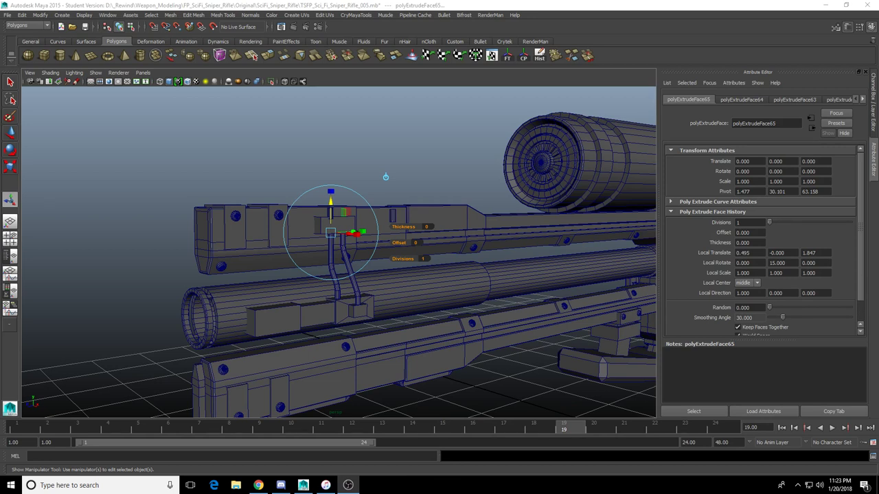
Nudge the new tube's top end slightly upward toward the upper box, and clear the selection
left_click_drag(381, 266, 457, 258, "alt")
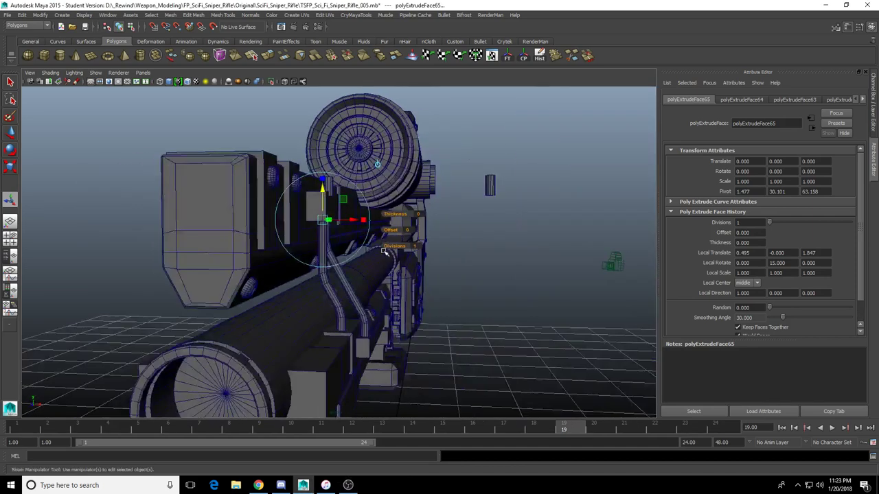
scroll(384, 250, "up", 5)
middle_click_drag(341, 250, 386, 327, "alt")
left_click_drag(386, 328, 390, 290, "alt")
mouse_move(354, 238)
left_mouse_down()
mouse_move(354, 246)
mouse_move(354, 234)
left_mouse_up()
left_click_drag(354, 235, 288, 268, "alt")
scroll(400, 273, "down", 5)
left_click(321, 168)
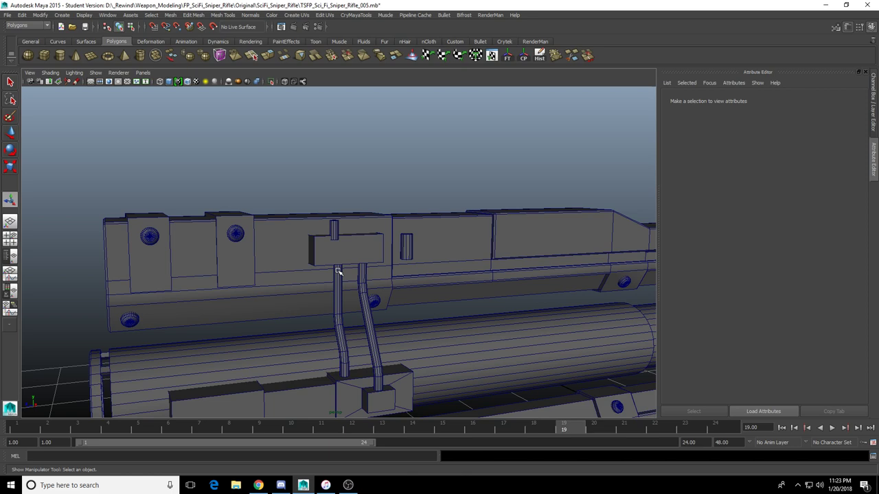
Duplicate the two bent tubes and the upper box, and group the copies
scroll(322, 264, "up", 3)
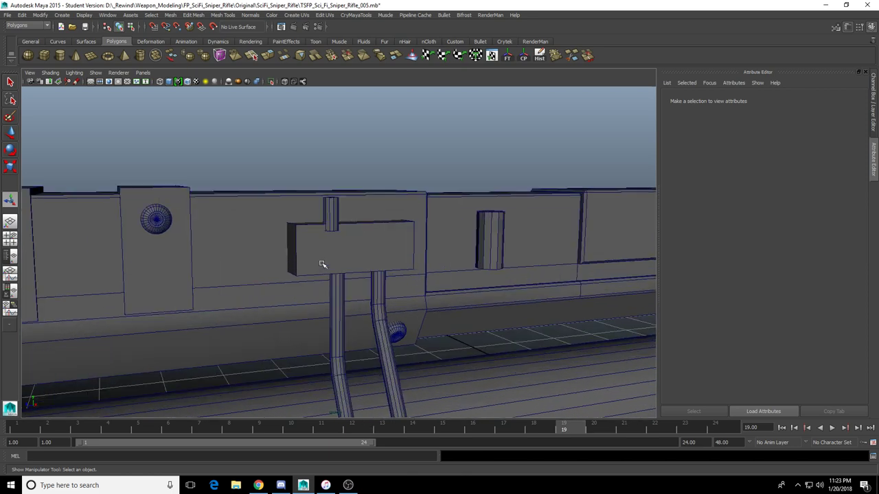
left_click(335, 212)
left_click_drag(330, 247, 380, 296, "alt")
scroll(388, 305, "down", 4)
key("w")
left_click(330, 248)
key("q")
left_click(341, 282)
left_click(358, 282, "shift")
left_click(333, 256, "shift")
scroll(341, 277, "down", 4)
key("w")
key("ctrl+g")
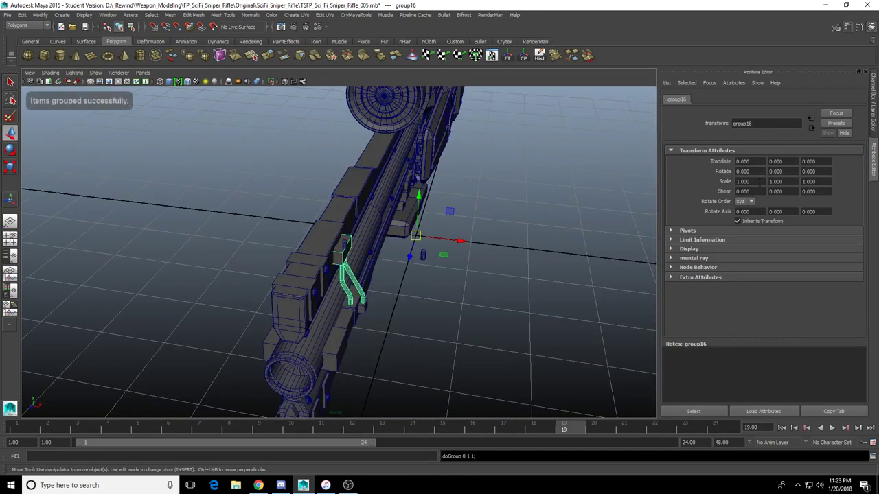
Mirror the grouped copies to the rifle's opposite side by setting the group's X scale to -1
left_click_drag(760, 183, 668, 181)
type("-1")
key("Return")
left_click_drag(387, 223, 360, 295, "alt")
left_click(452, 204)
scroll(452, 204, "up", 3)
scroll(313, 197, "down", 3)
scroll(292, 173, "down", 3)
scroll(322, 225, "up", 10)
scroll(309, 299, "down", 4)
Delete the longer rear bent tube on both sides of the rifle
left_click(328, 234)
left_click_drag(329, 236, 423, 281, "alt")
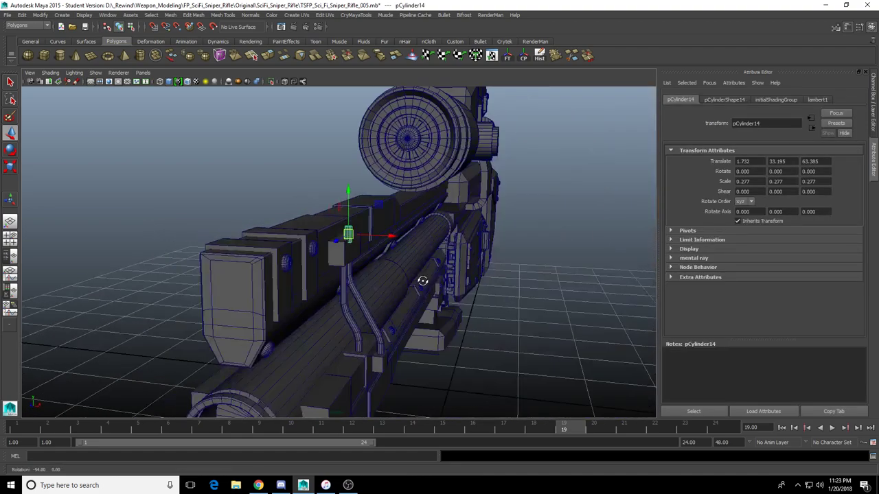
middle_click_drag(424, 305, 375, 275, "alt")
scroll(345, 285, "up", 5)
left_click(311, 308)
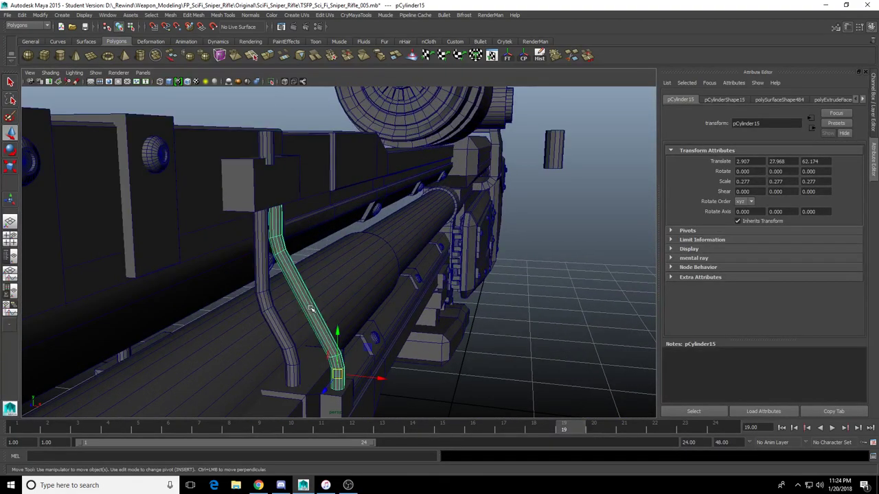
left_click_drag(311, 308, 374, 296, "alt")
left_click(208, 282)
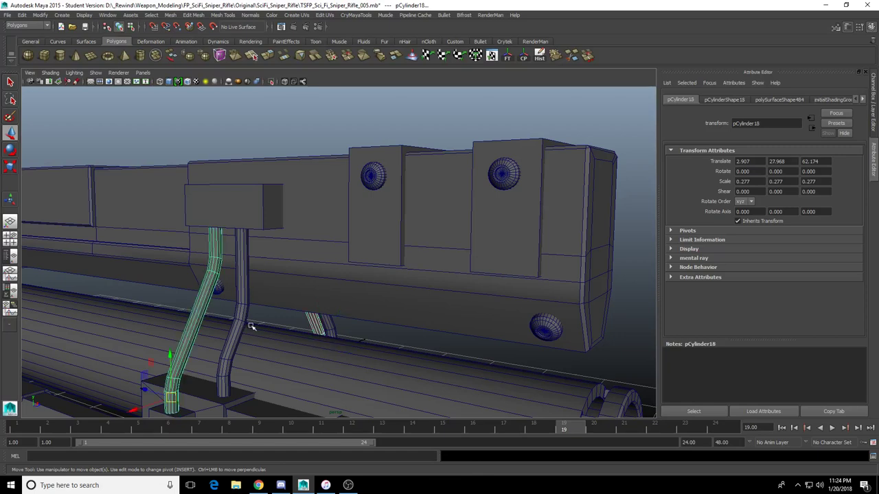
key("Delete")
Duplicate the remaining bent tube on both sides and move the copies rearward along the barrel, beside the originals
left_click(248, 306)
left_click_drag(306, 320, 265, 326, "alt")
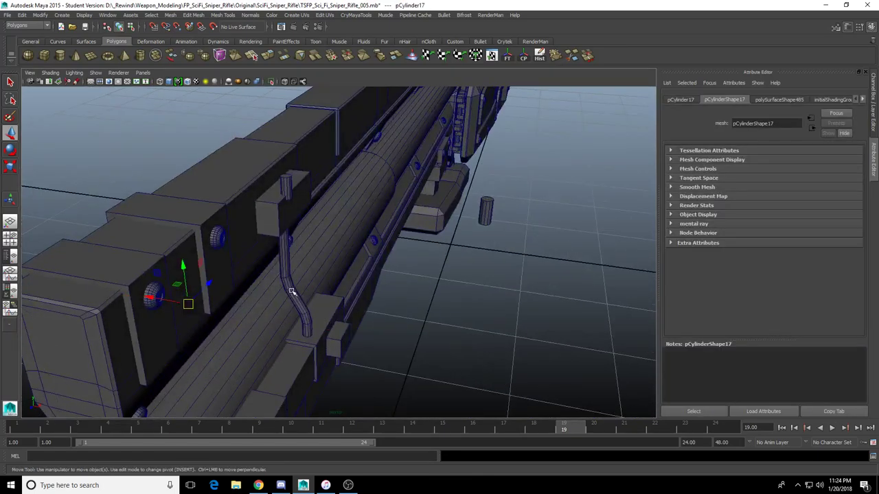
left_click(291, 291)
left_click_drag(291, 292, 218, 324, "alt")
key("ctrl+d")
mouse_move(291, 312)
left_mouse_down()
mouse_move(310, 313)
mouse_move(292, 295)
left_mouse_up()
right_click_drag(292, 295, 316, 308, "alt")
middle_click_drag(326, 329, 326, 275, "alt")
left_click_drag(308, 336, 393, 351)
right_click_drag(393, 352, 364, 306, "alt")
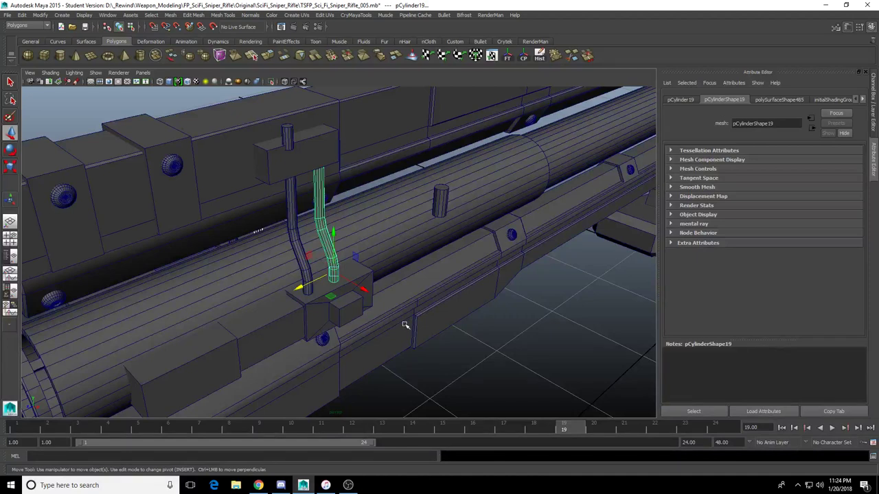
left_click(442, 328)
Move the short cylinder above the upper box rearward along the upper housing, close to the other short cylinder
right_click_drag(441, 328, 339, 282, "alt")
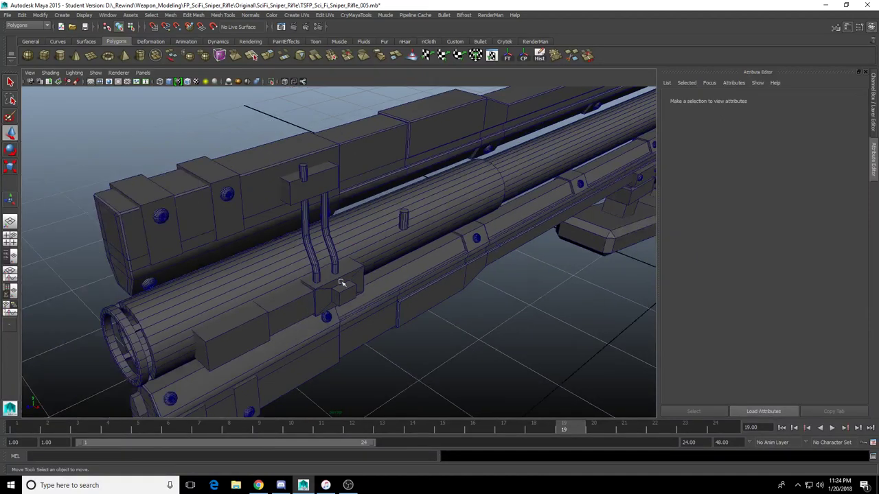
left_click_drag(339, 282, 326, 226, "alt")
left_click(327, 214)
left_click_drag(321, 283, 347, 282, "alt")
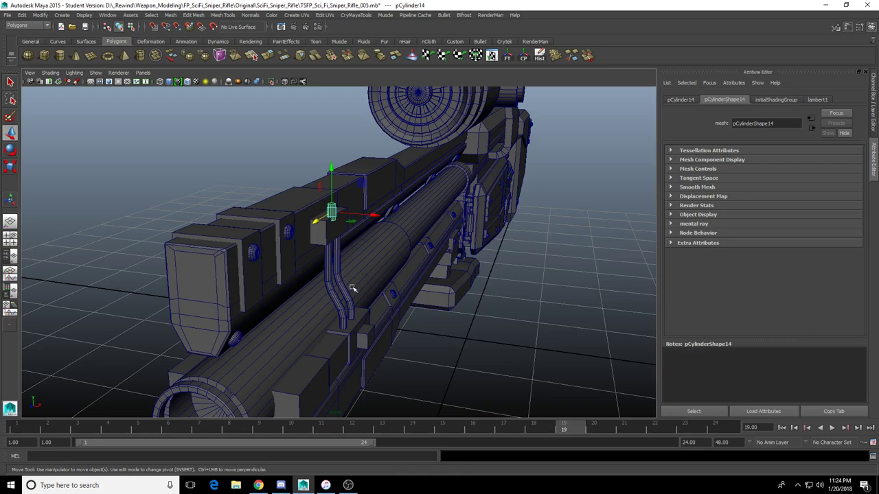
left_click_drag(388, 259, 418, 235, "alt")
scroll(385, 244, "down", 4)
left_click_drag(391, 203, 479, 206)
left_click_drag(478, 207, 504, 234, "alt")
middle_click_drag(524, 242, 479, 255, "alt")
mouse_move(479, 255)
left_mouse_down("alt")
mouse_move(449, 234)
mouse_move(465, 258)
left_mouse_up("alt")
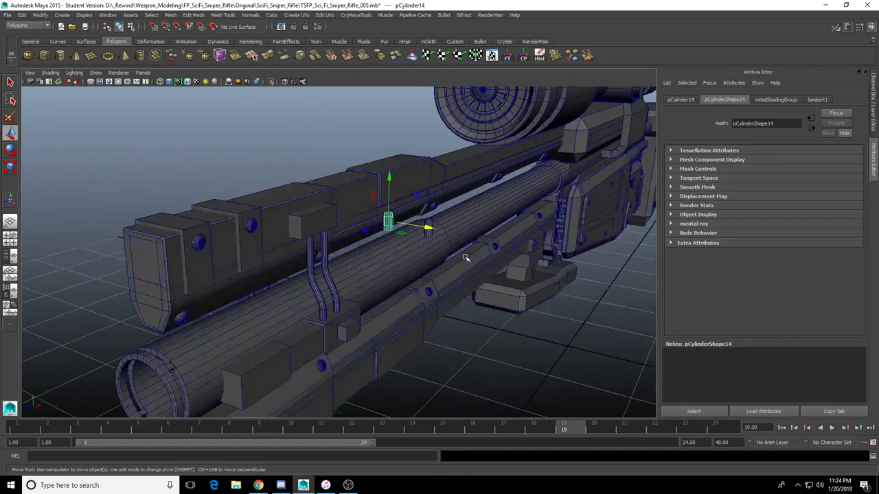
Examine the placement of the short cylinders on the upper housing from both sides of the rifle
left_click_drag(501, 287, 470, 272, "alt")
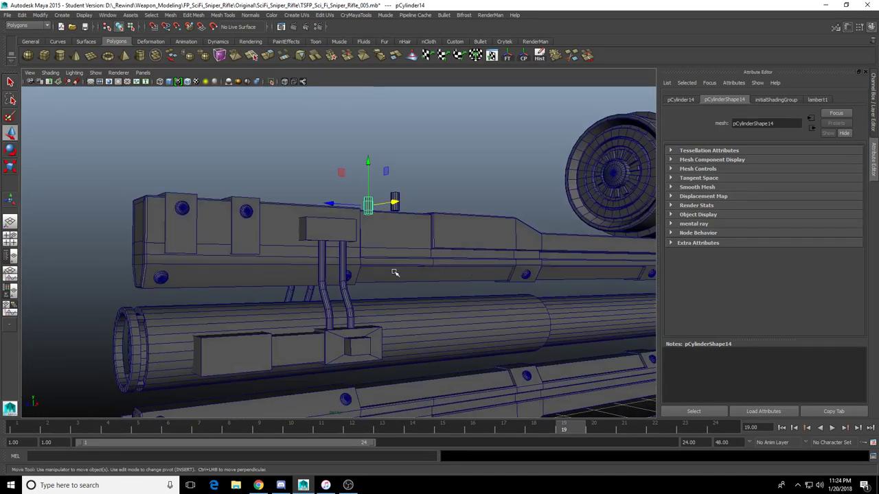
left_click_drag(395, 272, 406, 279, "alt")
left_click_drag(309, 283, 367, 298, "alt")
middle_click_drag(367, 298, 359, 306, "alt")
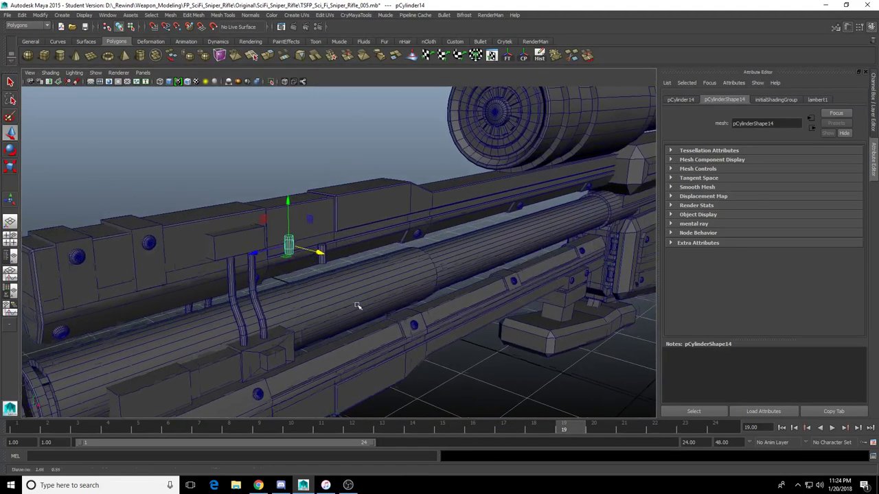
scroll(357, 307, "down", 5)
left_click_drag(386, 281, 484, 279, "alt")
scroll(416, 282, "up", 4)
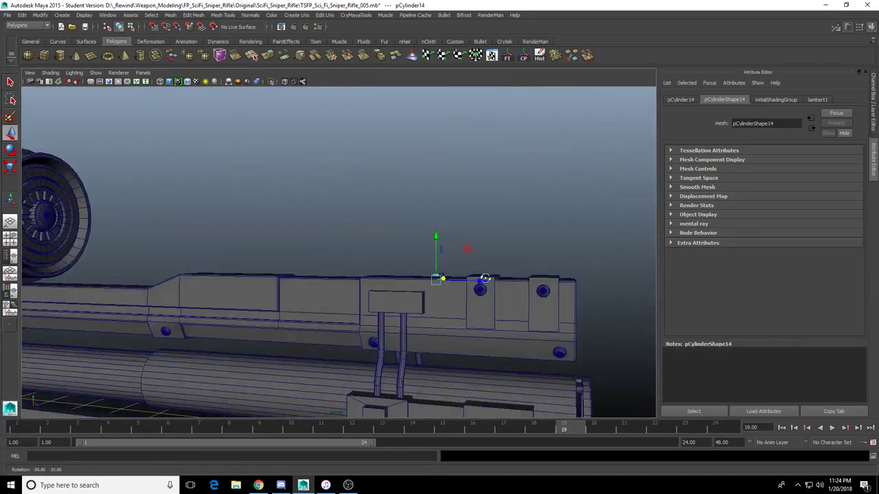
middle_click_drag(287, 260, 481, 258, "alt")
left_click_drag(447, 256, 470, 254, "alt")
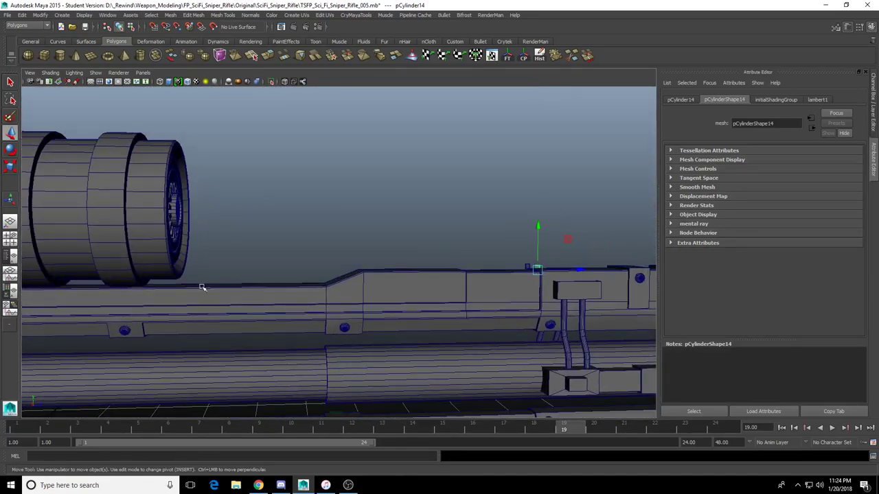
Examine where the scope's front body meets the top of the upper housing
middle_click_drag(202, 288, 323, 278, "alt")
mouse_move(368, 277)
left_mouse_down("alt")
mouse_move(278, 282)
mouse_move(366, 277)
left_mouse_up("alt")
middle_click_drag(365, 276, 487, 275, "alt")
right_click_drag(309, 285, 371, 292, "alt")
left_click_drag(370, 292, 365, 288, "alt")
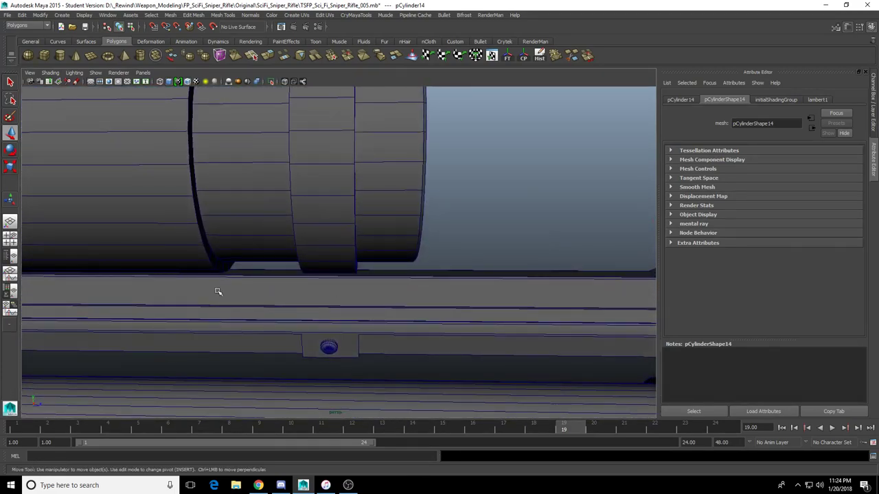
middle_click_drag(137, 285, 325, 263, "alt")
right_click_drag(326, 263, 287, 268, "alt")
left_click_drag(287, 269, 357, 257, "alt")
left_click(336, 265)
right_click_drag(272, 272, 312, 274, "alt")
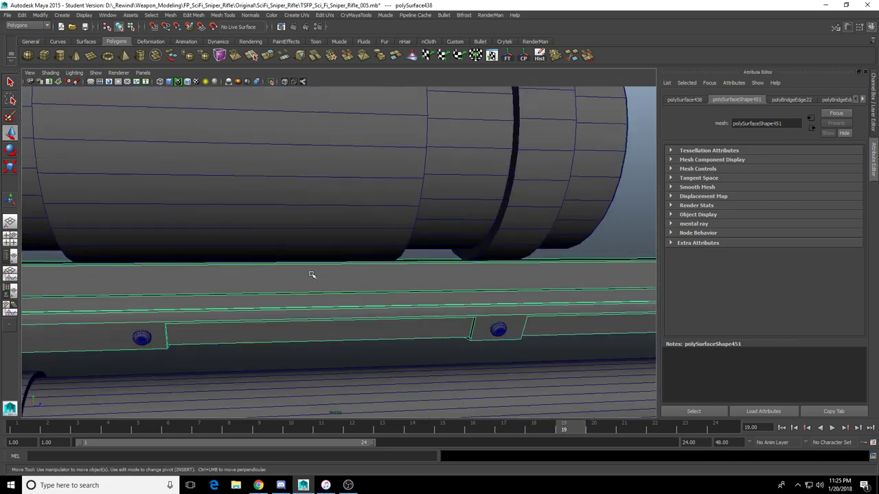
left_click_drag(312, 275, 426, 269, "alt")
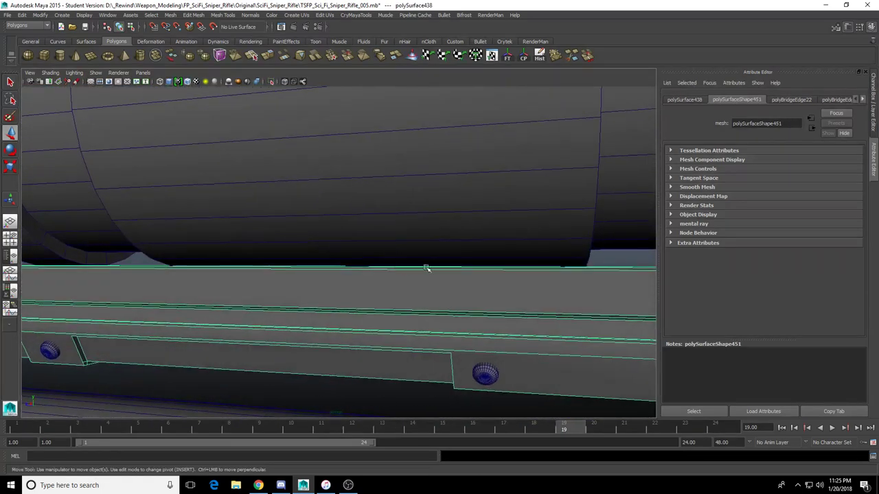
Check the clearance between the scope's underside and the upper housing in the wireframe side view
key("space")
key("space")
key("f")
right_click_drag(363, 249, 549, 251, "alt")
middle_click_drag(511, 258, 132, 271, "alt")
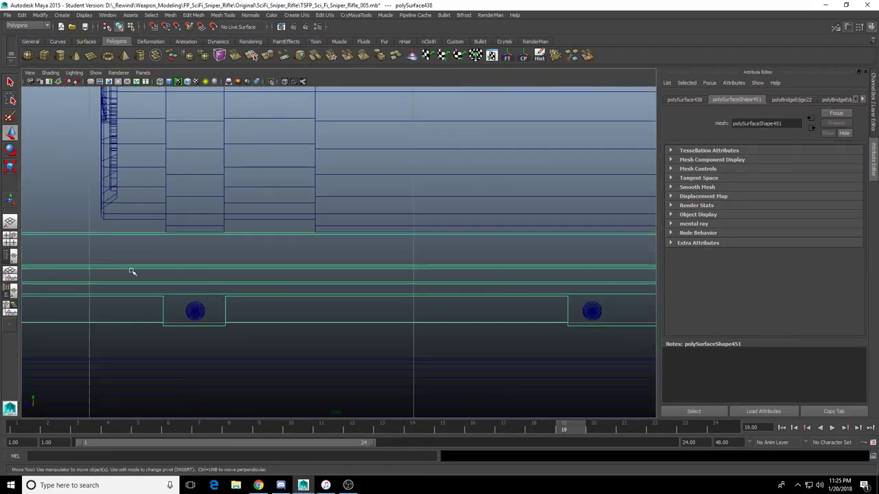
right_click_drag(132, 272, 431, 239, "alt")
middle_click_drag(432, 239, 374, 267, "alt")
right_click_drag(373, 267, 639, 270, "alt")
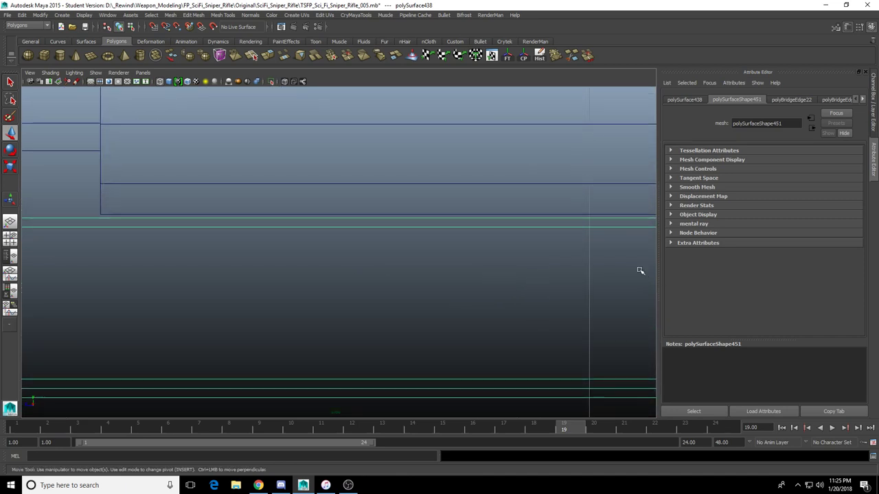
middle_click_drag(575, 254, 183, 274, "alt")
right_click_drag(183, 274, 563, 261, "alt")
middle_click_drag(563, 259, 428, 257, "alt")
right_click_drag(583, 258, 417, 269, "alt")
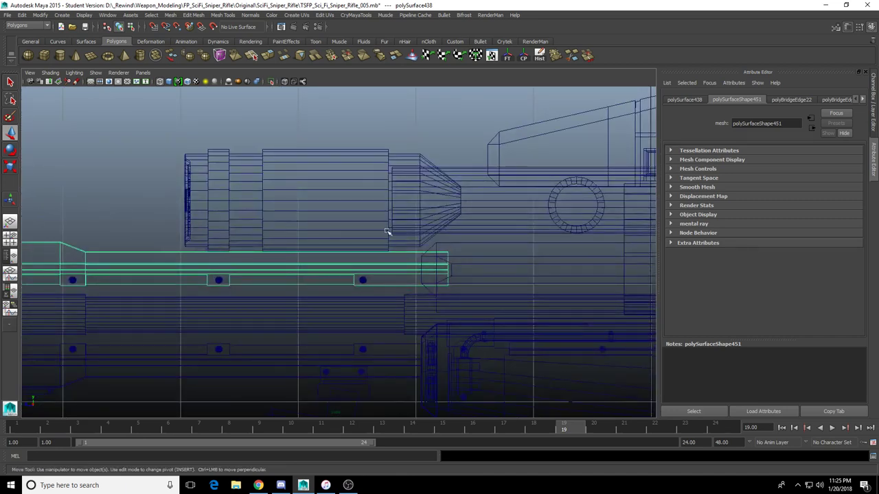
Select the scope's front body, its round side knob and the rear eyepiece housing together in the side view
left_click(384, 226)
right_click_drag(389, 199, 360, 186, "alt")
middle_click_drag(362, 184, 261, 197, "alt")
left_click_drag(262, 196, 309, 217)
key("q")
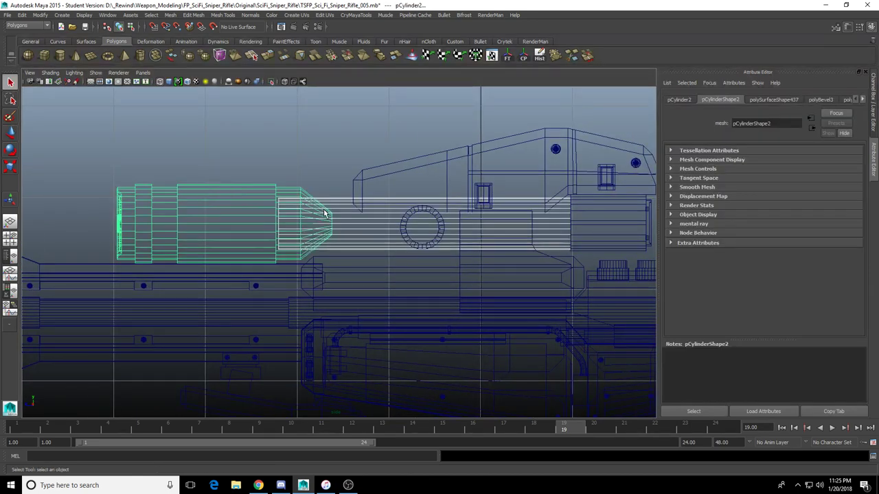
scroll(324, 213, "up", 2)
left_click(417, 221, "shift")
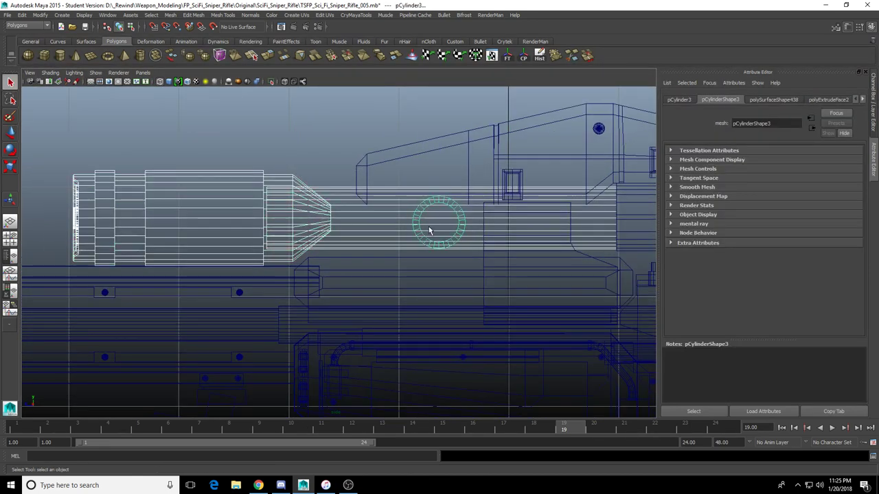
middle_click_drag(481, 244, 233, 245, "alt")
right_click_drag(233, 246, 429, 247, "alt")
left_click_drag(571, 229, 531, 199, "shift")
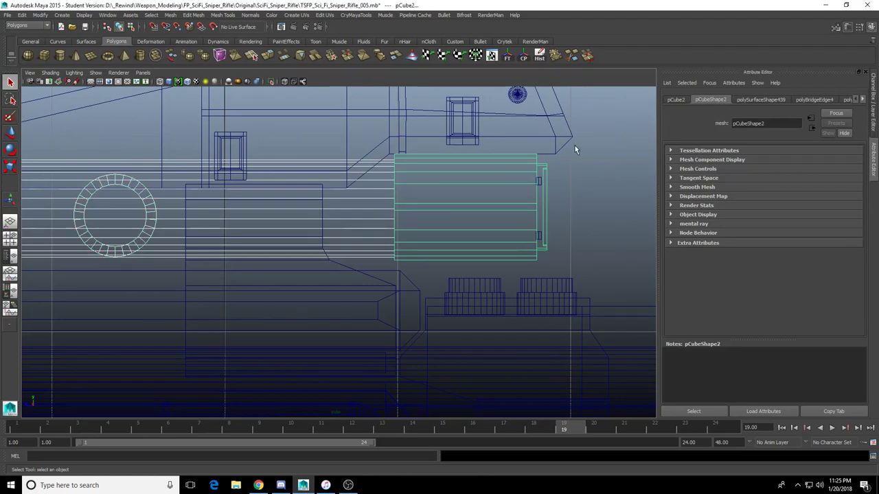
Add the small blocks around the eyepiece screen to the scope selection, keeping the eyepiece housing selected
key("space")
key("space")
scroll(467, 201, "down", 8)
middle_click_drag(412, 223, 230, 241, "alt")
right_click_drag(230, 241, 330, 244, "alt")
left_click_drag(330, 244, 229, 249, "alt")
middle_click_drag(55, 250, 230, 252, "alt")
right_click_drag(230, 252, 373, 254, "alt")
left_click(171, 114, "shift")
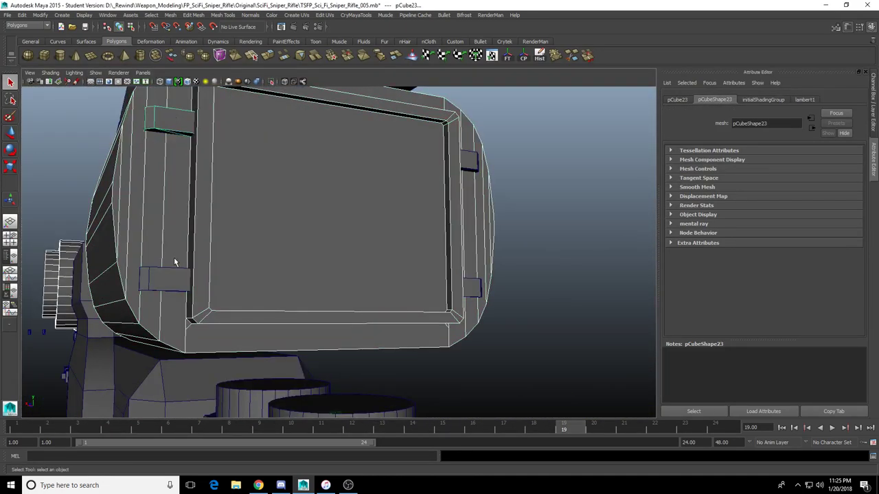
left_click(170, 276, "shift")
left_click(469, 285, "shift")
left_click(469, 164, "shift")
left_click(464, 283, "shift")
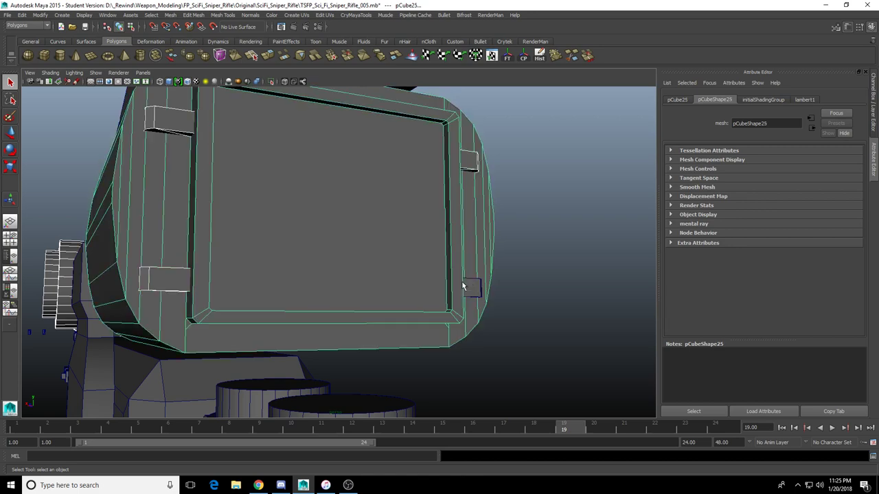
left_click(463, 282, "shift")
right_click_drag(453, 280, 296, 258, "alt")
left_click_drag(210, 244, 275, 235, "alt")
left_click(274, 234, "shift")
right_click_drag(274, 235, 172, 234, "alt")
left_click_drag(230, 230, 330, 239, "alt")
key("w")
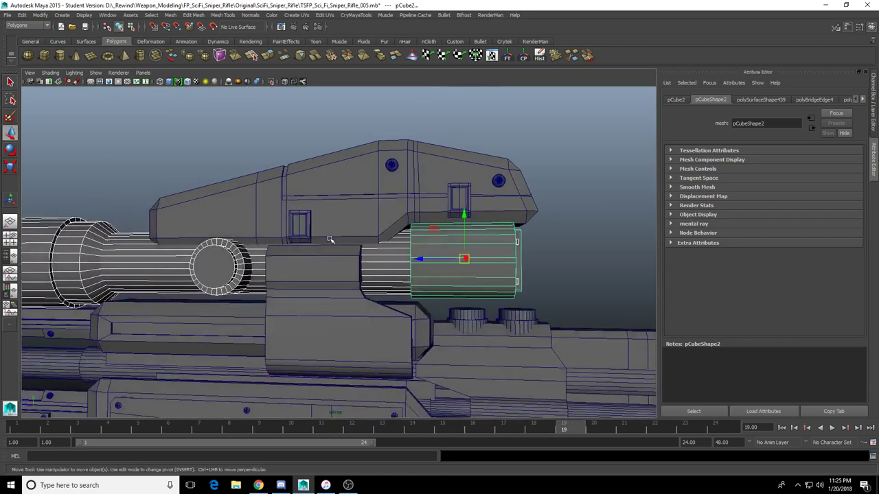
Try to shift the selected scope parts vertically to adjust their clearance from the upper housing
double_click(9, 133)
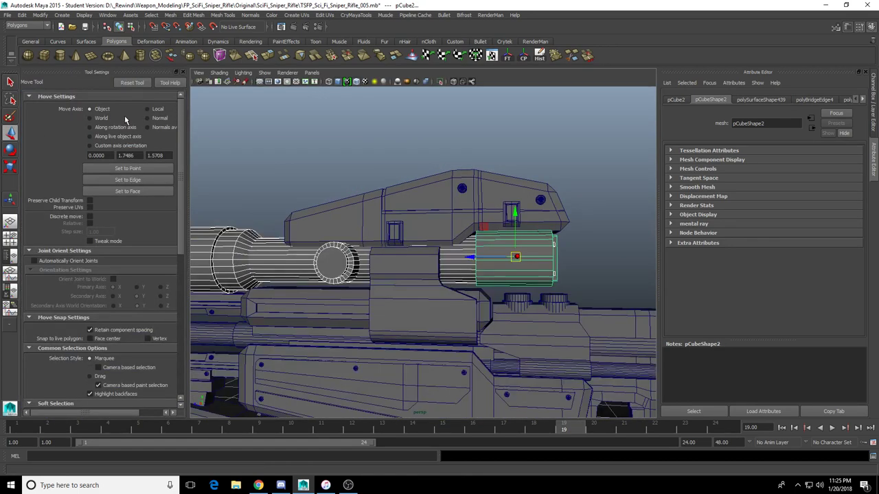
left_click(182, 72)
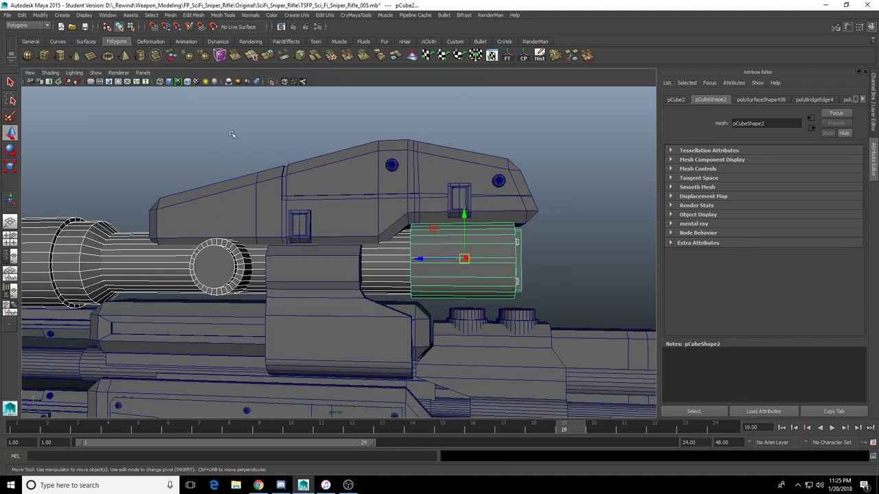
left_click_drag(309, 233, 280, 247, "alt")
scroll(247, 249, "up", 5)
left_click_drag(353, 230, 369, 241)
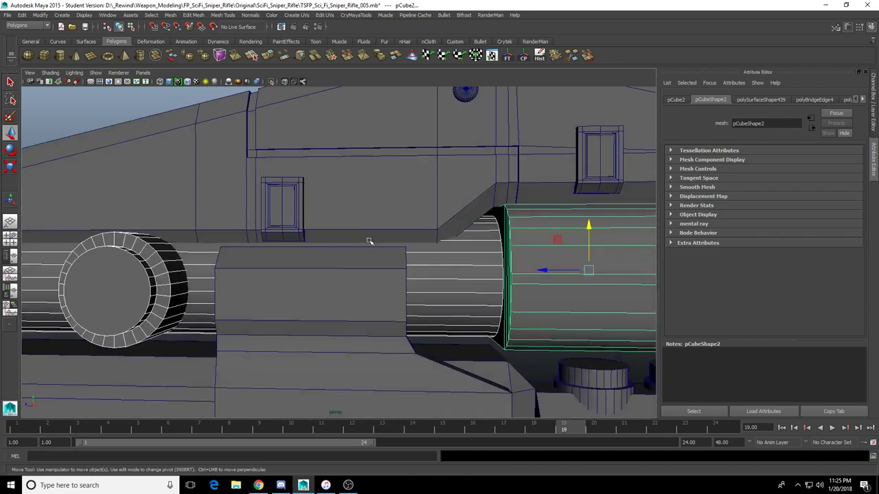
scroll(361, 245, "down", 4)
left_click_drag(402, 286, 395, 278, "alt")
middle_click_drag(256, 300, 449, 257, "alt")
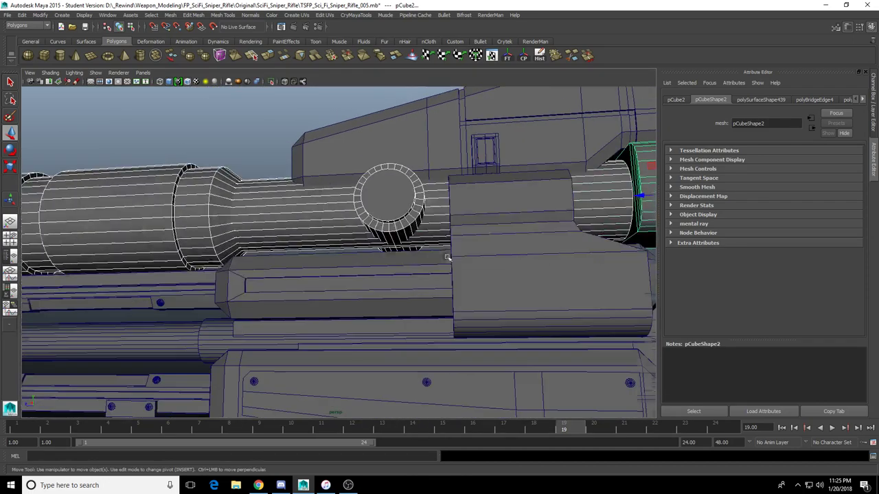
left_click_drag(354, 274, 386, 275, "alt")
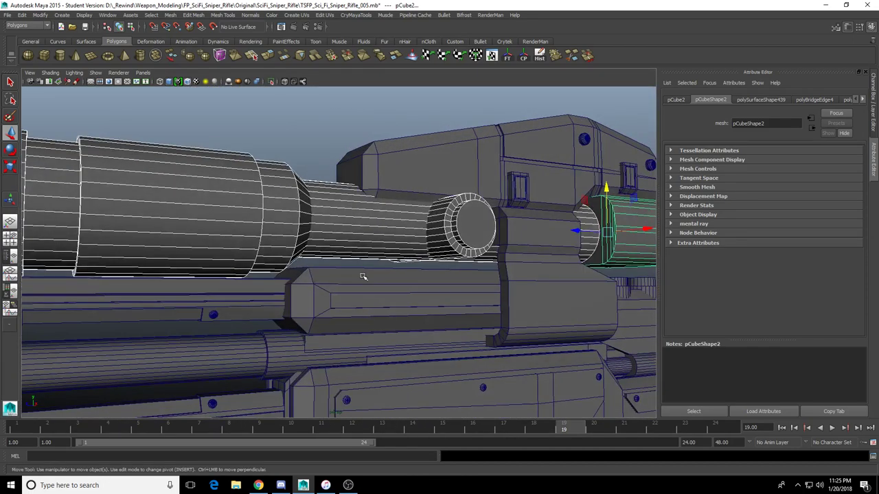
middle_click_drag(321, 257, 457, 246, "alt")
scroll(411, 263, "up", 2)
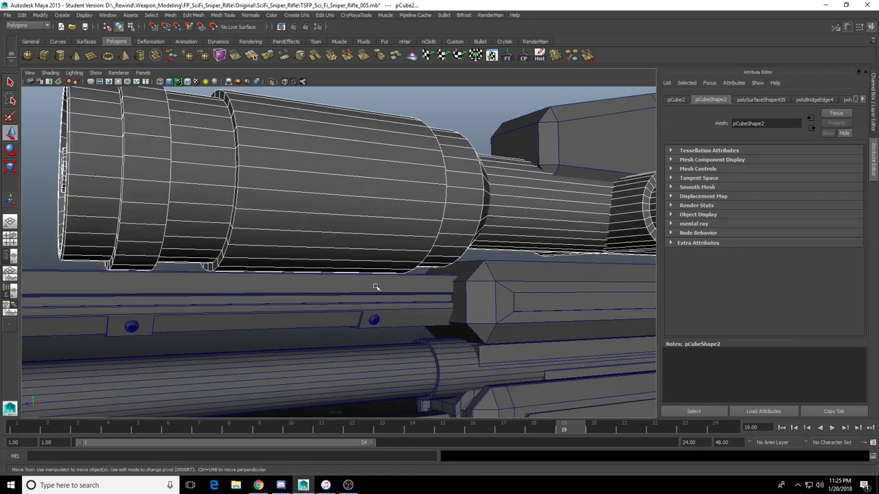
Inspect the bevel history of the scope's front body
left_click(375, 287)
left_click_drag(375, 287, 330, 285, "alt")
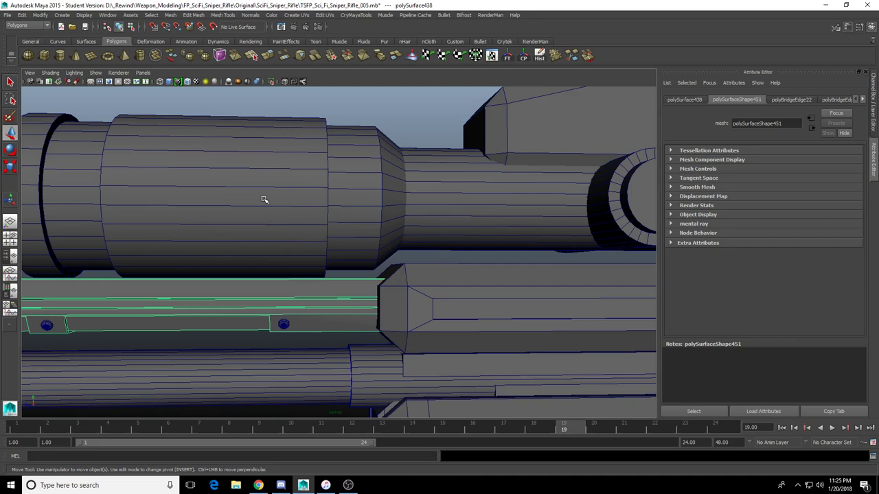
left_click(264, 197)
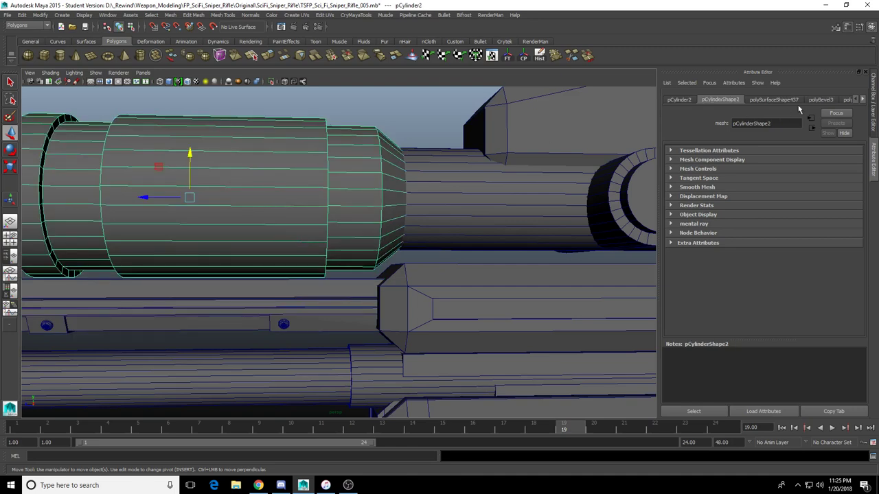
left_click(820, 100)
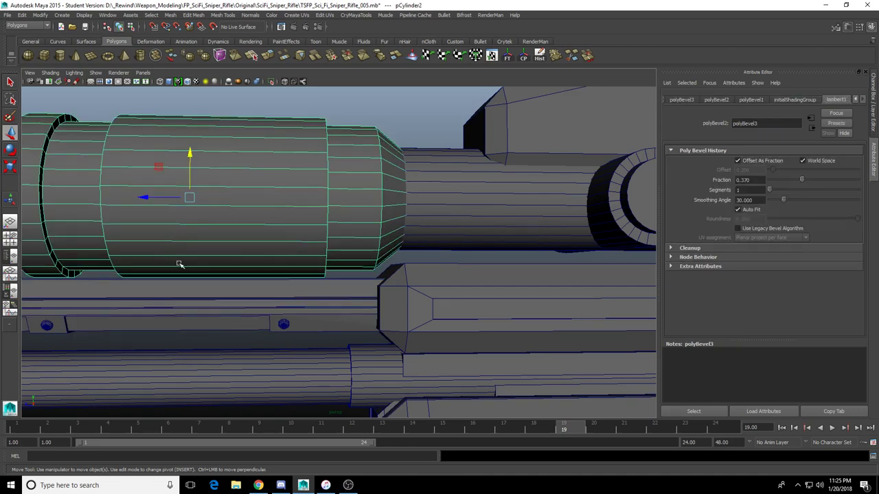
scroll(180, 265, "down", 2)
middle_click_drag(180, 265, 269, 280, "alt")
Undo the scope's vertical shift and the latest selection changes
key("ctrl+z")
key("ctrl+z")
key("ctrl+z")
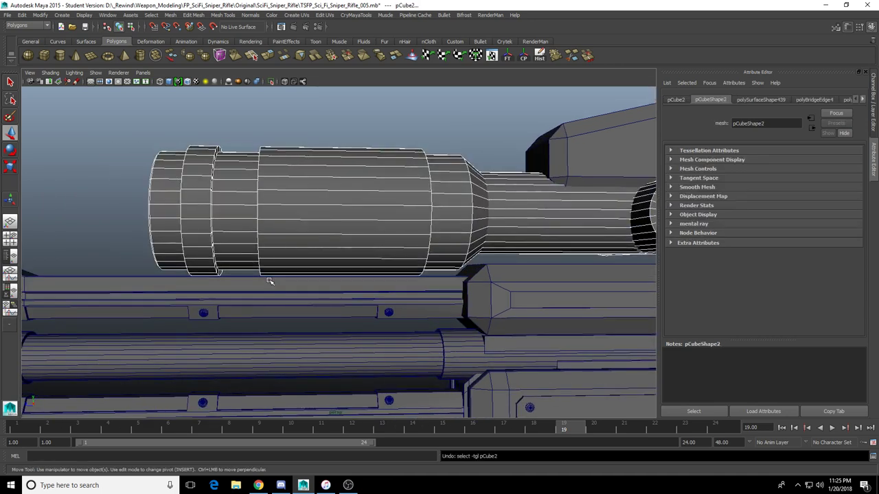
left_click_drag(241, 264, 254, 272, "alt")
key("ctrl+z")
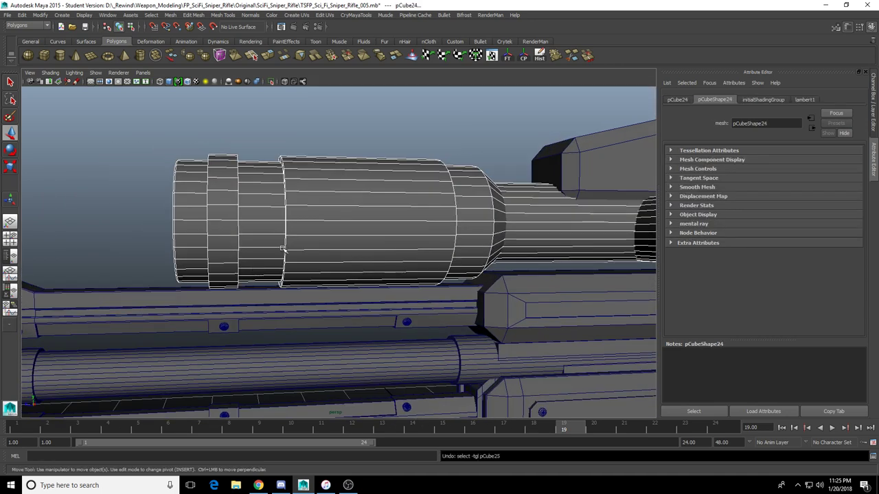
left_click_drag(331, 239, 436, 261, "alt")
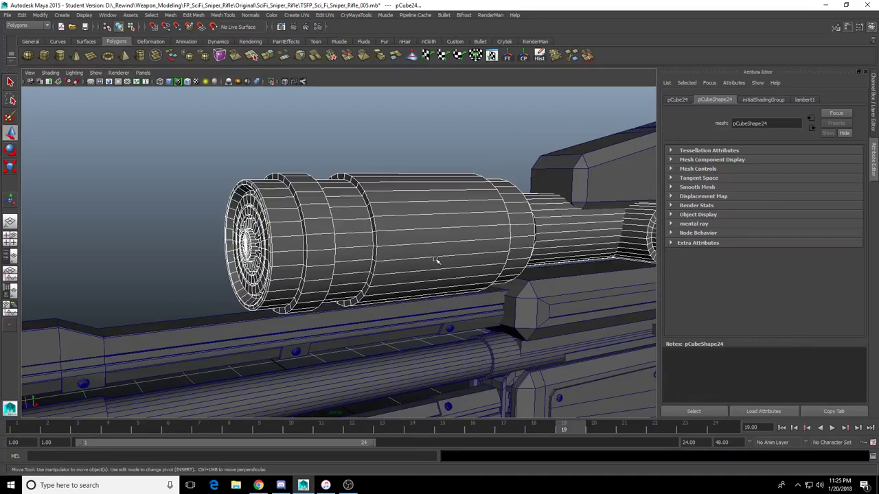
key("ctrl+z")
scroll(365, 302, "down", 3)
left_click_drag(364, 302, 460, 248, "alt")
left_click_drag(308, 229, 376, 256, "alt")
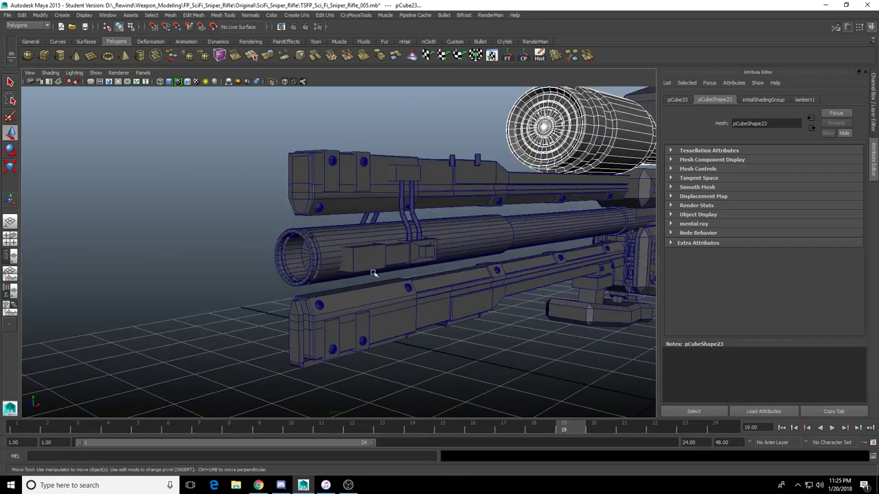
Create a new polygon cube on the grid near the front of the rifle
left_click_drag(373, 273, 300, 326, "alt")
left_click(271, 345)
key("f")
scroll(349, 321, "down", 5)
scroll(301, 326, "up", 4)
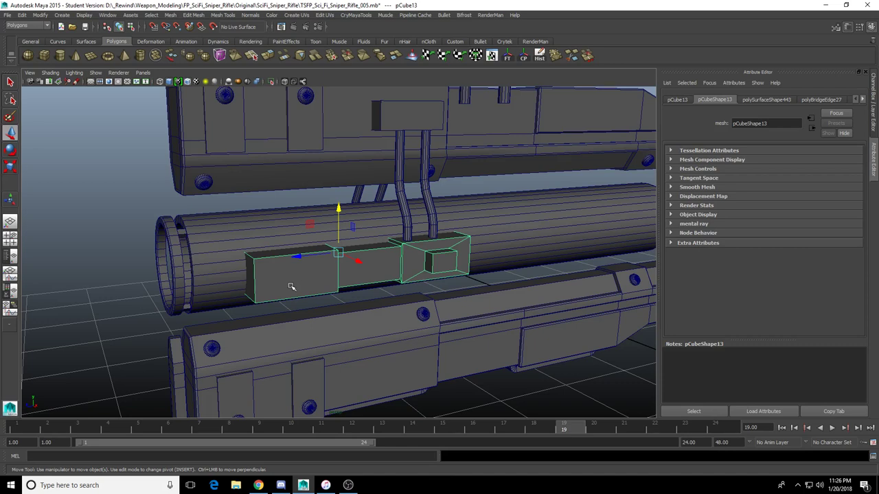
right_click_drag(300, 303, 205, 223, "alt")
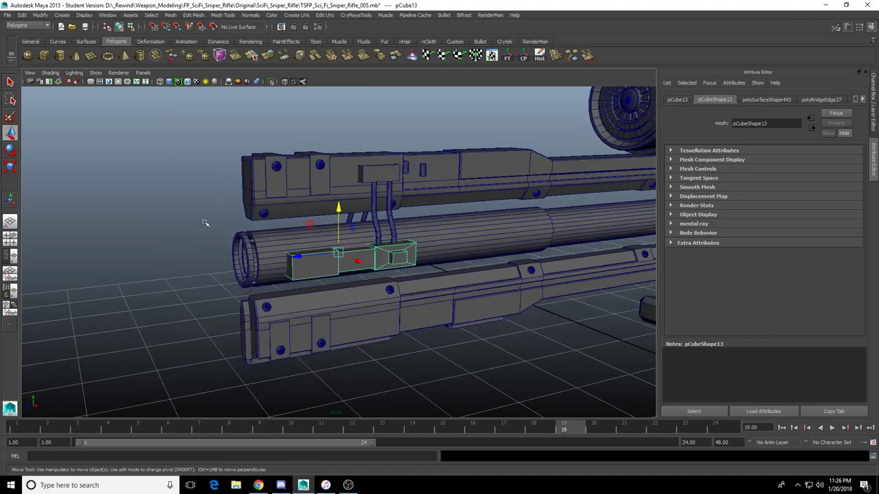
left_click(44, 56)
left_click_drag(288, 301, 484, 334, "alt")
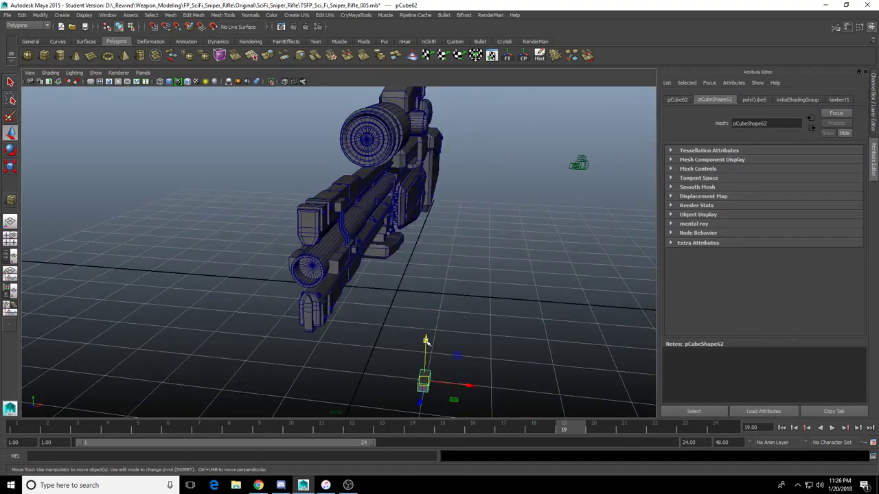
Raise the new cube to barrel height and move it sideways toward the barrel
left_click_drag(426, 341, 430, 194)
left_click_drag(429, 195, 367, 187, "alt")
left_click_drag(524, 286, 435, 294)
scroll(402, 300, "up", 3)
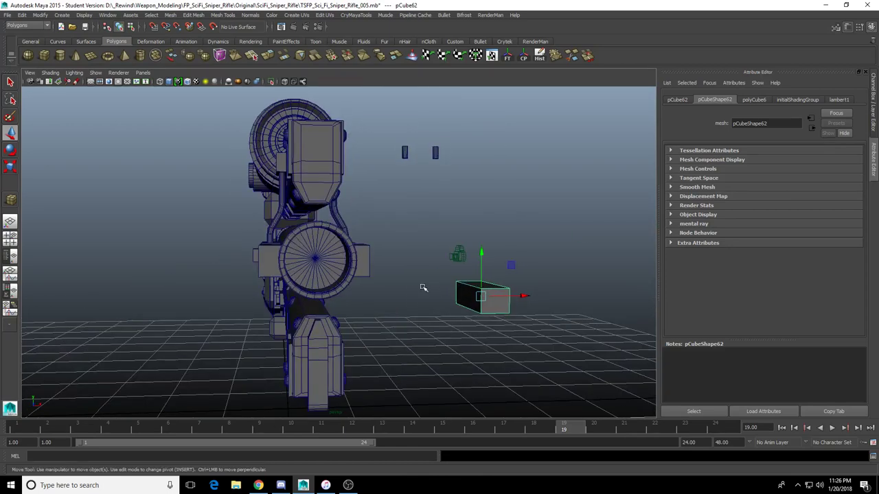
left_click_drag(469, 317, 414, 321, "alt")
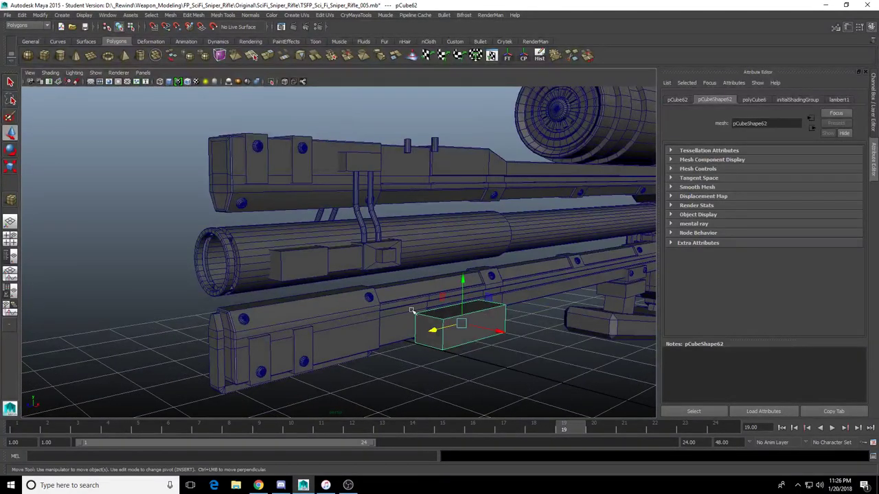
Extrude the outer face of the front side block on the barrel and scale it into a smaller inset
left_click(335, 270)
left_click_drag(336, 270, 278, 278, "alt")
right_click_drag(278, 278, 326, 303, "alt")
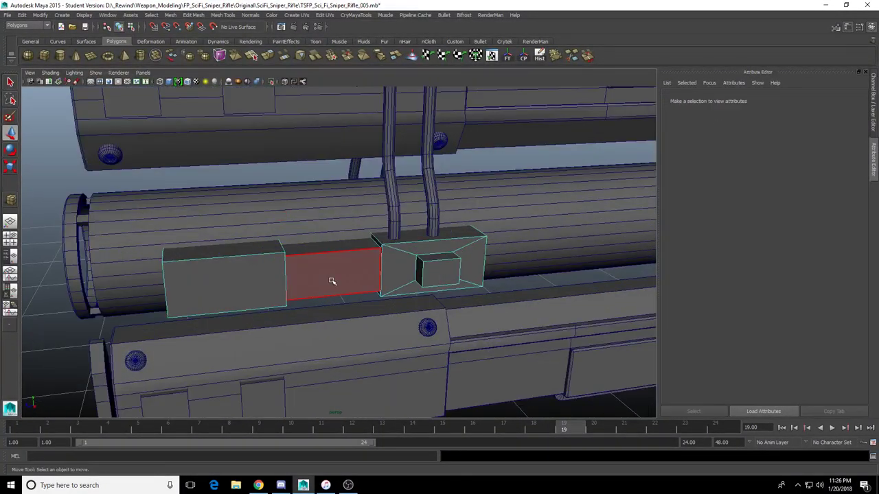
left_click(332, 281)
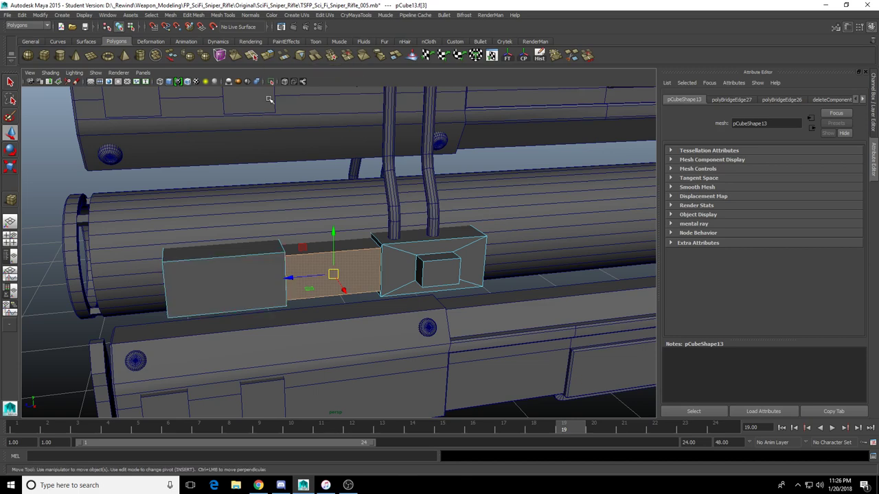
left_click(240, 294)
left_click_drag(216, 279, 245, 280, "alt")
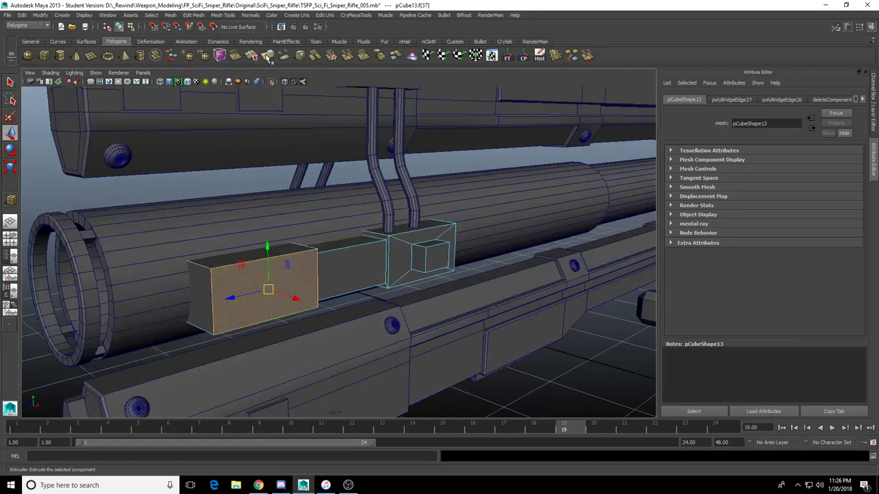
left_click(267, 57)
left_click_drag(269, 329, 390, 281)
Extrude the inset outward as a neck, then extrude its end face again and scale it 1.35 lengthwise and taller
key("g")
left_click_drag(390, 281, 387, 303, "alt")
key("g")
left_click_drag(205, 299, 192, 300)
left_click_drag(192, 300, 183, 301, "alt")
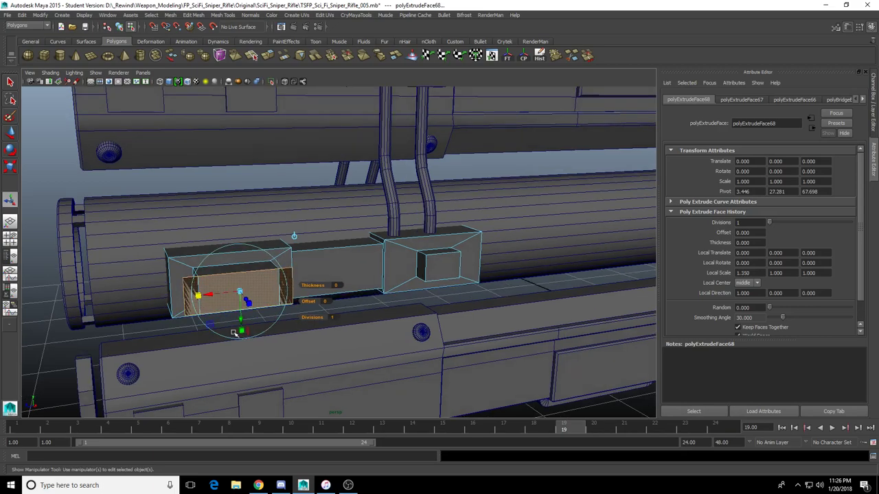
left_click_drag(240, 332, 245, 345)
Extrude the enlarged neck end outward into an outer block and return to object selection
left_click_drag(244, 345, 407, 301, "alt")
key("g")
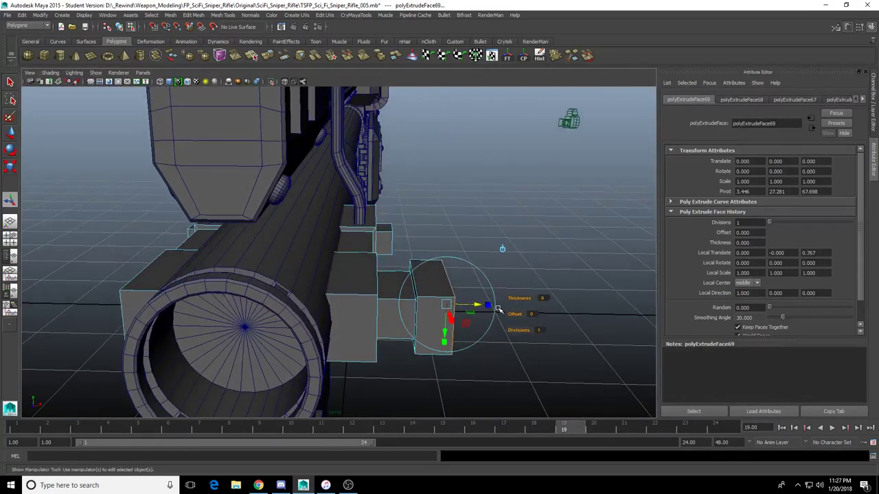
left_click_drag(477, 305, 483, 306)
right_click_drag(361, 302, 378, 297)
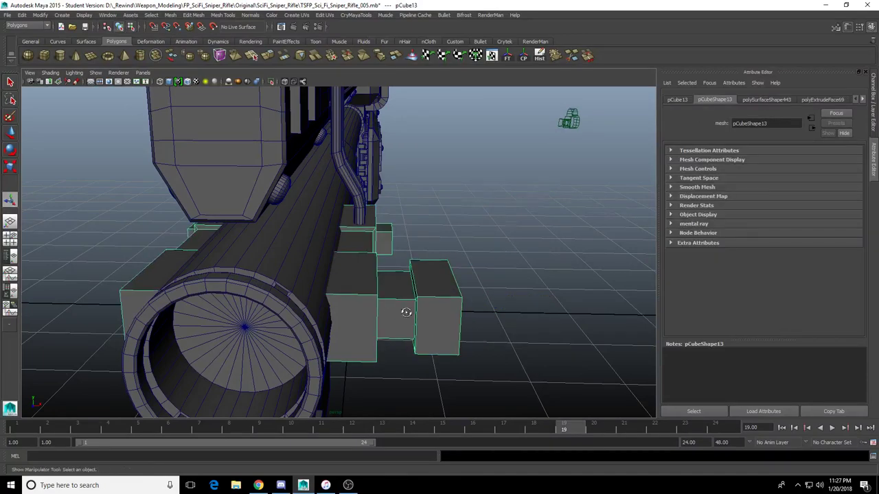
Taper the outer block by moving the rear vertical edge of its outer face toward the barrel
left_click_drag(407, 313, 272, 331, "alt")
middle_click_drag(264, 314, 350, 320, "alt")
left_click_drag(350, 320, 300, 314, "alt")
right_click_drag(300, 314, 303, 299)
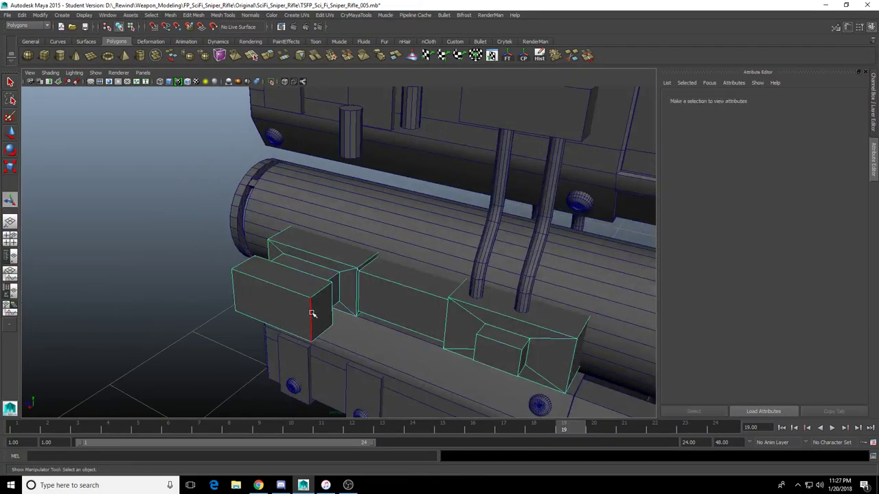
left_click(311, 314)
left_click_drag(311, 313, 272, 333, "alt")
key("w")
left_click_drag(223, 316, 246, 311)
left_click_drag(245, 311, 379, 306, "alt")
mouse_move(379, 307)
right_mouse_down()
mouse_move(381, 335)
mouse_move(385, 306)
right_mouse_up()
left_click(387, 330)
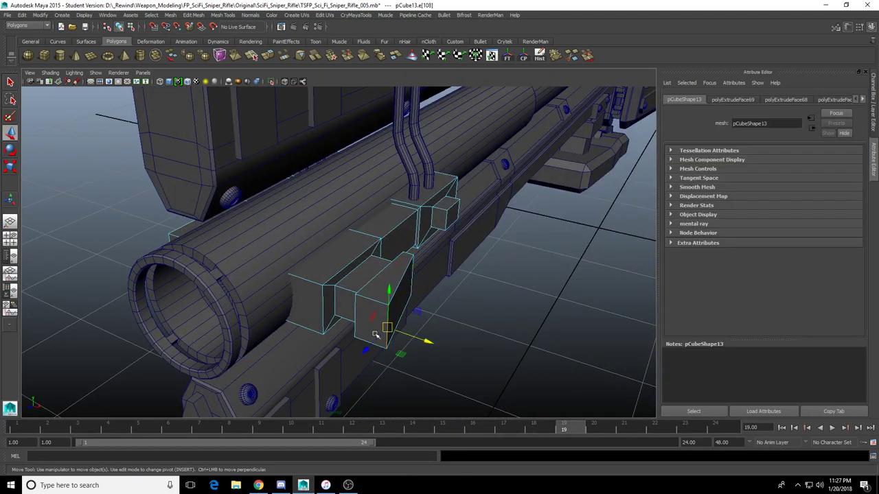
left_click_drag(376, 334, 487, 343, "alt")
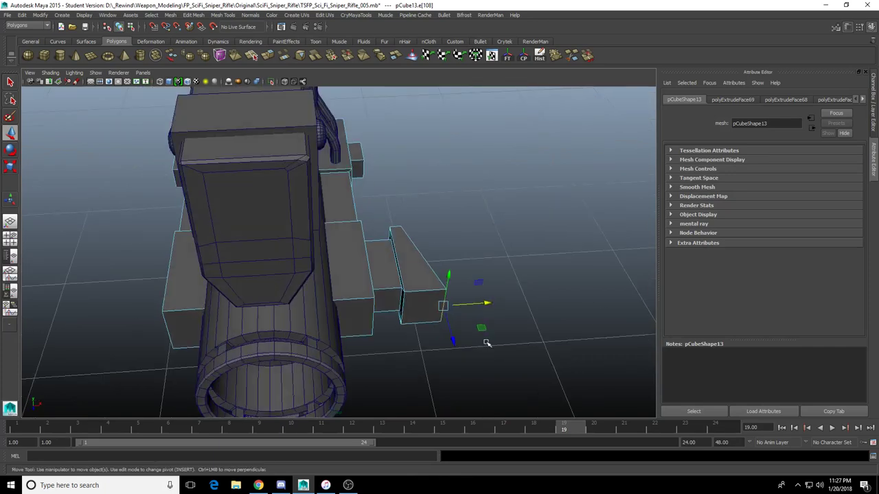
left_click(500, 220)
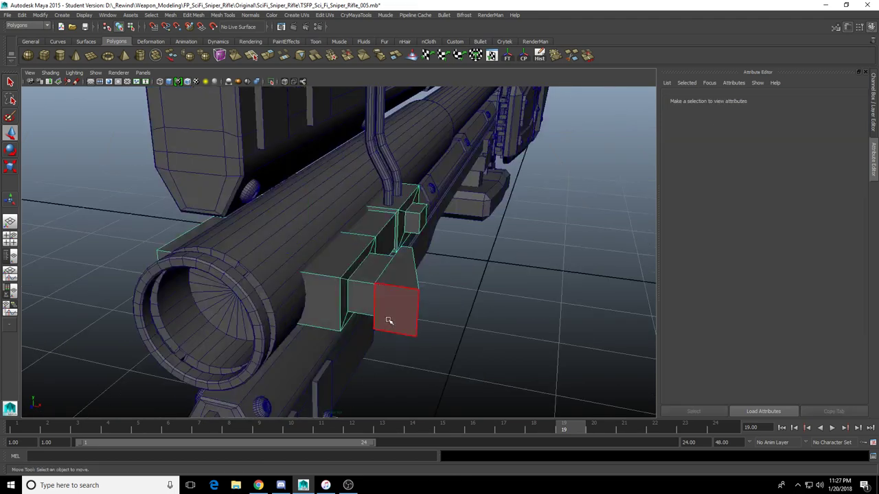
Extrude the tapered block's front face and scale it inward to about 0.65 wide and 0.56 high
left_click(402, 309)
left_click_drag(402, 309, 322, 336, "alt")
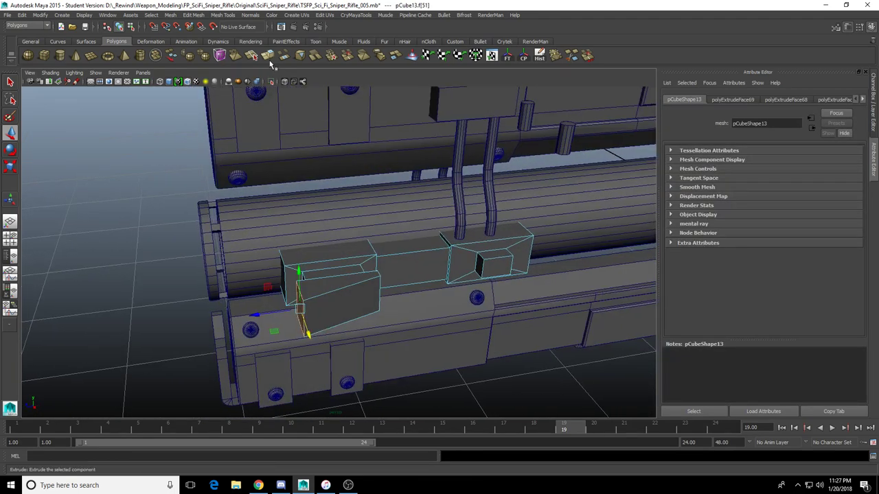
left_click(270, 60)
left_click_drag(284, 258, 386, 274, "alt")
left_click_drag(386, 275, 416, 279, "alt")
left_click_drag(452, 305, 444, 306)
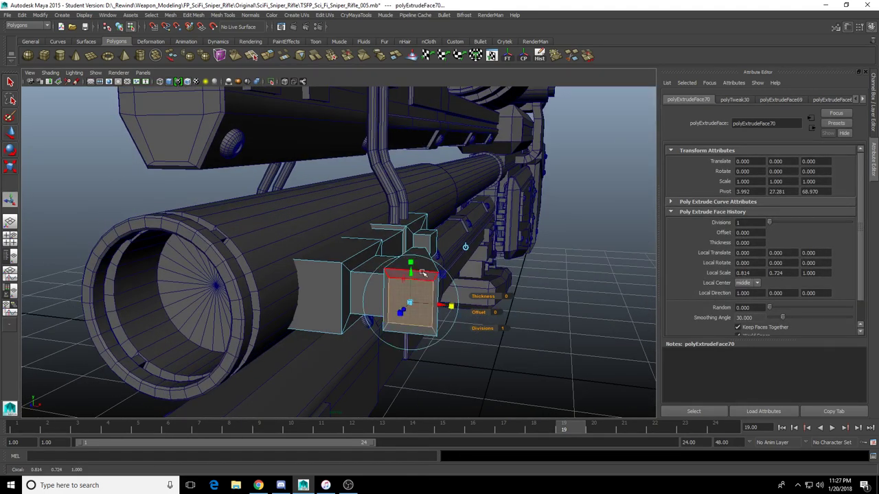
left_click_drag(411, 263, 468, 303)
middle_click_drag(468, 303, 421, 285, "alt")
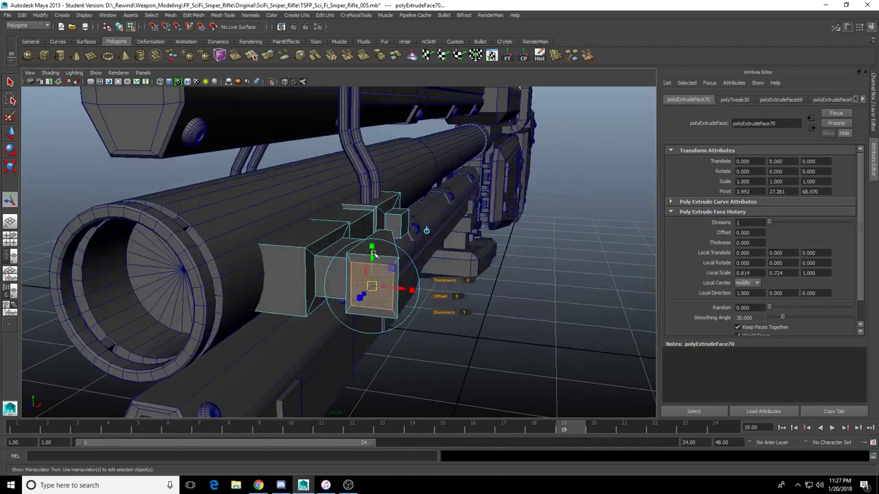
left_click_drag(373, 247, 372, 256)
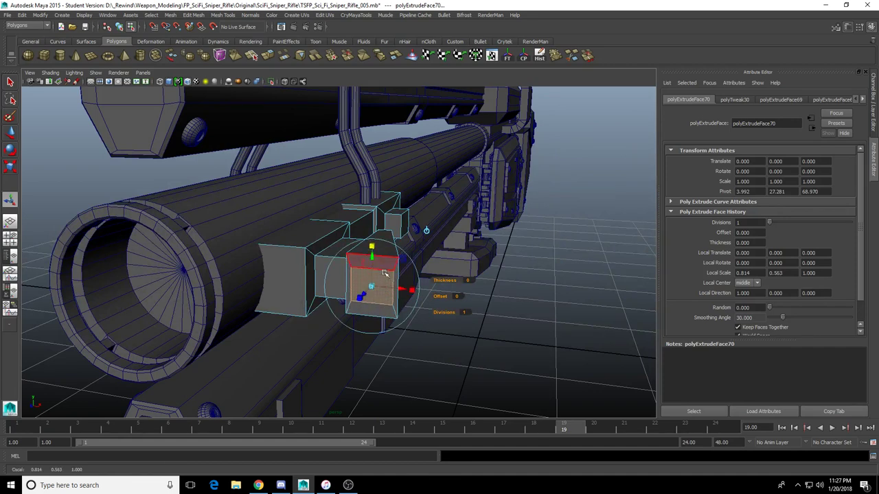
left_click_drag(412, 292, 387, 296)
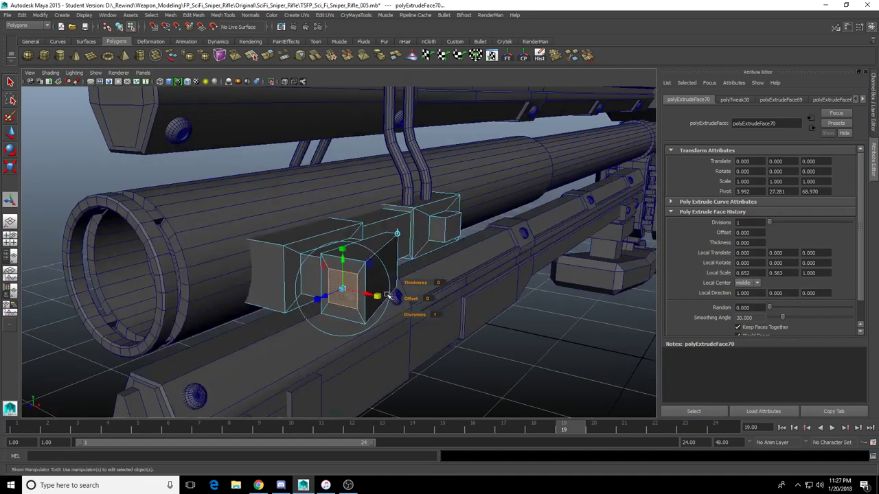
Extrude the inset front face forward along the barrel into a narrow arm and adjust its length
key("g")
left_click_drag(326, 298, 251, 330)
left_click_drag(251, 331, 169, 345, "alt")
middle_click_drag(169, 345, 351, 349, "alt")
left_click_drag(350, 349, 327, 350, "alt")
key("v")
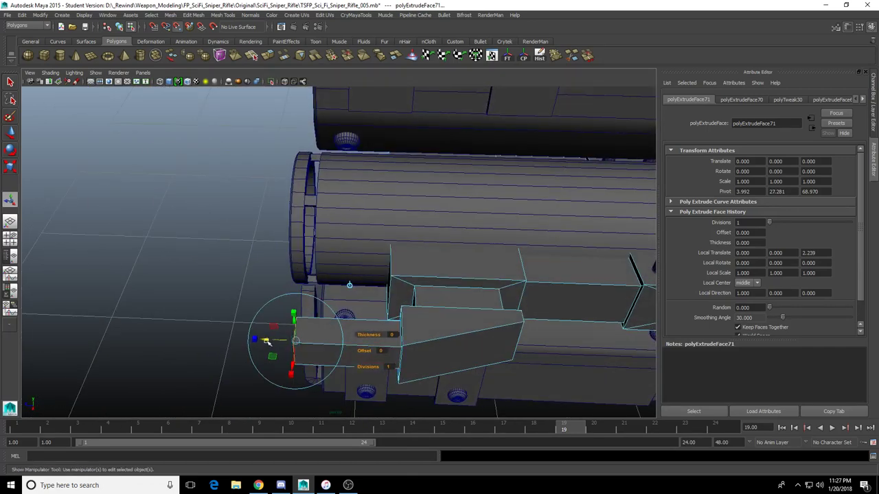
left_click_drag(266, 340, 415, 265)
Extrude the arm's end face, enlarge it, and extrude it forward about 0.4 into an end block
key("g")
left_click_drag(415, 265, 454, 257, "alt")
left_click_drag(471, 289, 288, 311)
key("g")
left_click_drag(288, 311, 271, 352, "alt")
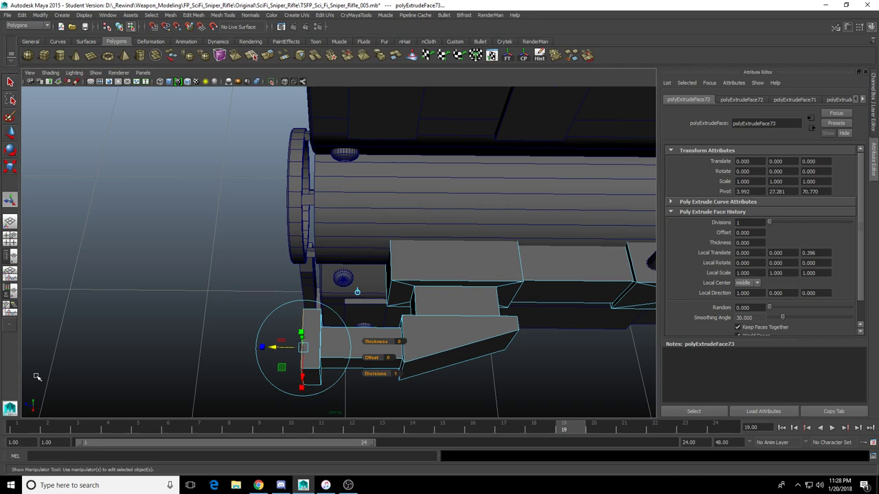
Examine the new side arm's proportions and position against the barrel and muzzle ring from several angles
scroll(325, 200, "down", 4)
left_click_drag(321, 206, 302, 292, "alt")
middle_click_drag(300, 335, 302, 262, "alt")
left_click_drag(302, 262, 369, 294, "alt")
scroll(325, 260, "up", 3)
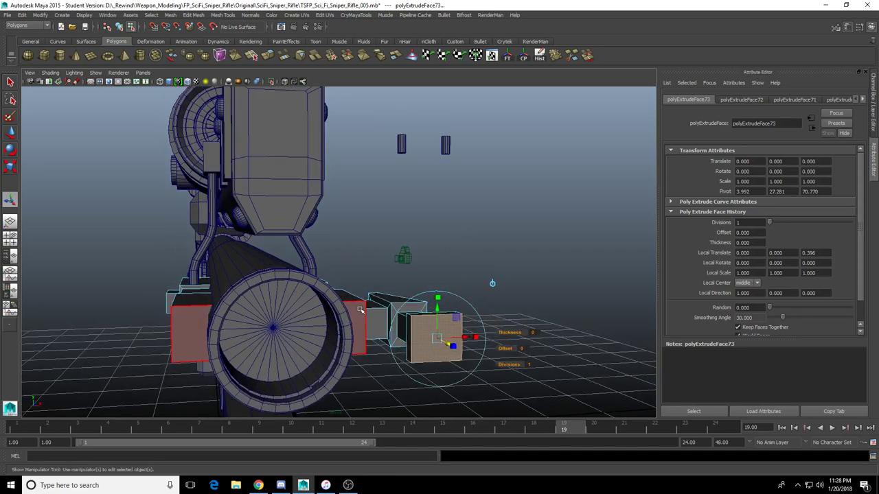
scroll(365, 303, "down", 3)
left_click_drag(381, 304, 479, 306, "alt")
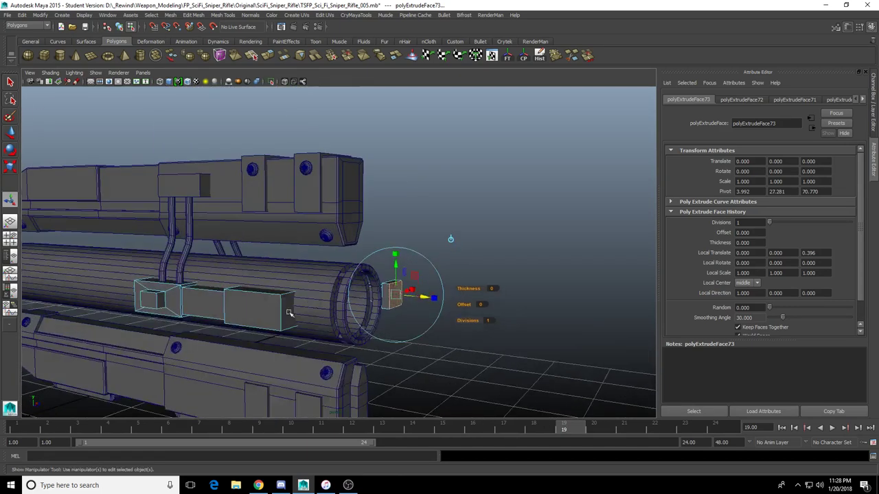
left_click_drag(289, 313, 230, 271, "alt")
scroll(334, 325, "up", 3)
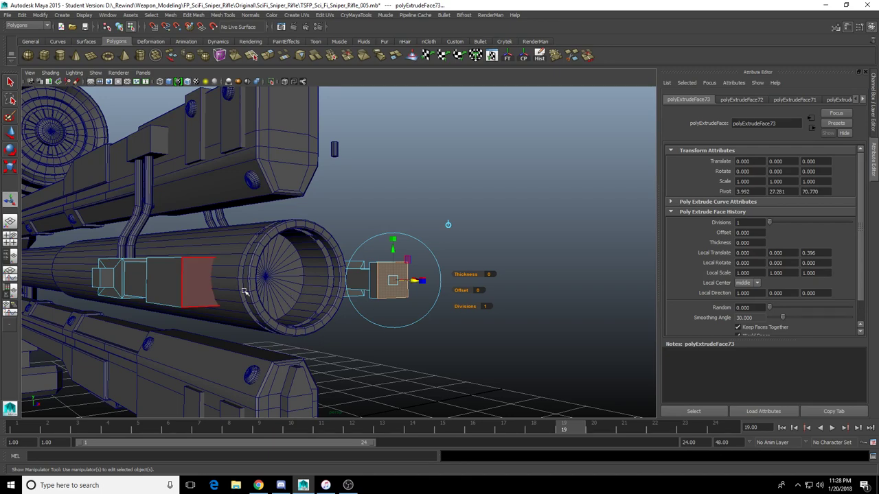
left_click_drag(296, 286, 265, 336, "alt")
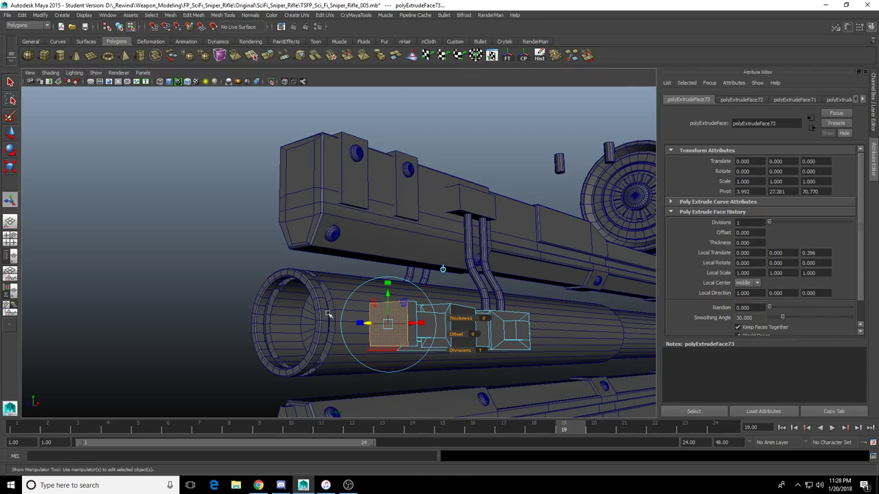
left_click_drag(326, 350, 305, 362, "alt")
left_click(307, 304)
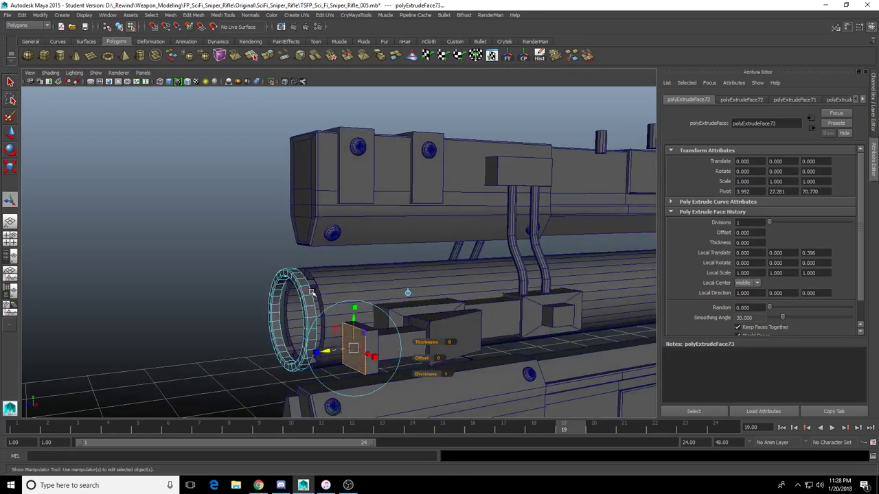
left_click_drag(308, 303, 402, 343, "alt")
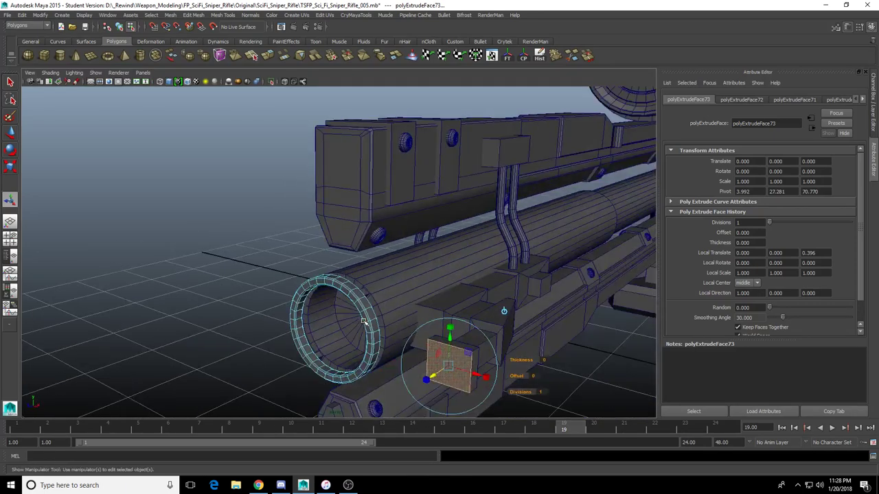
left_click_drag(364, 321, 298, 317, "alt")
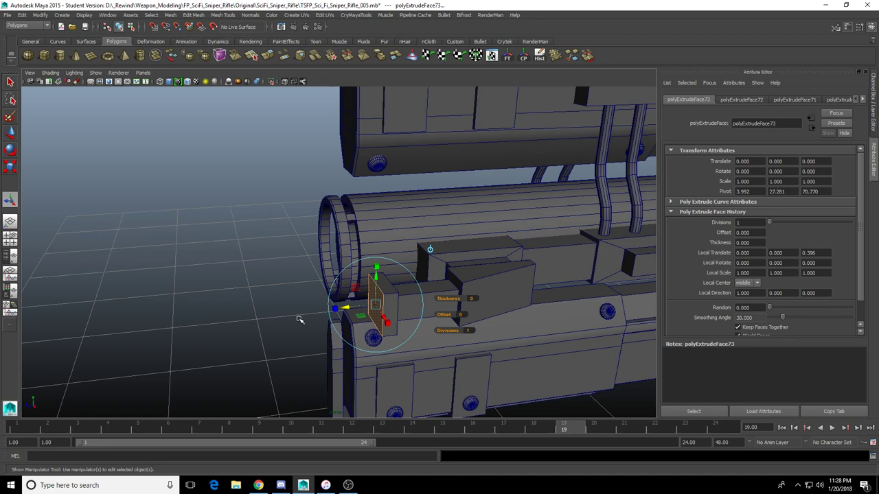
scroll(218, 304, "down", 5)
left_click_drag(221, 303, 363, 320, "alt")
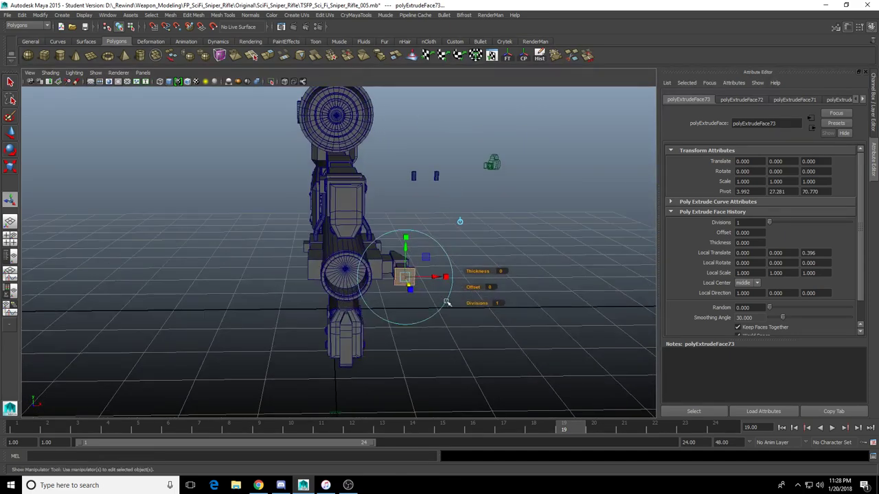
left_click_drag(447, 302, 371, 333, "alt")
middle_click_drag(371, 332, 283, 289, "alt")
left_click_drag(282, 287, 312, 285, "alt")
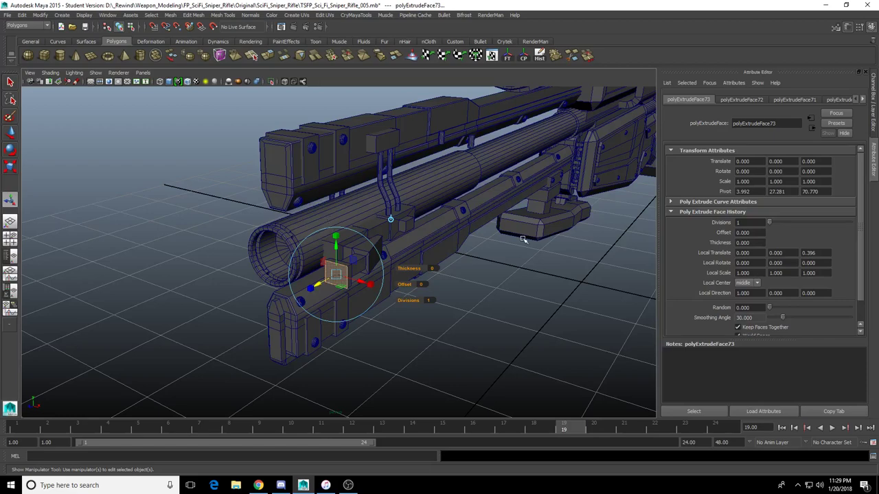
Extrude the end block's front face forward to add a second section, then leave component editing
scroll(442, 264, "up", 5)
mouse_move(442, 265)
left_mouse_down("alt")
mouse_move(451, 266)
mouse_move(417, 246)
mouse_move(431, 255)
left_mouse_up("alt")
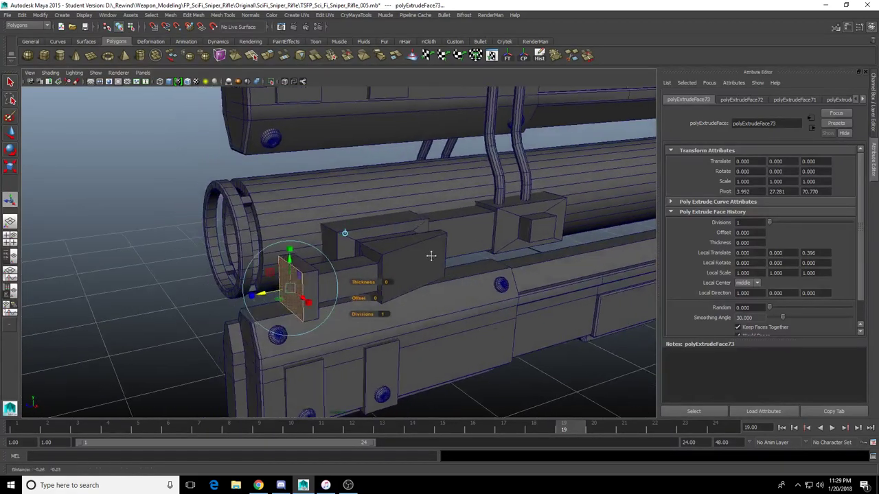
scroll(431, 255, "up", 4)
left_click_drag(279, 326, 345, 323)
scroll(286, 327, "down", 6)
scroll(346, 322, "up", 8)
key("g")
left_click_drag(345, 323, 424, 278, "alt")
key("F8")
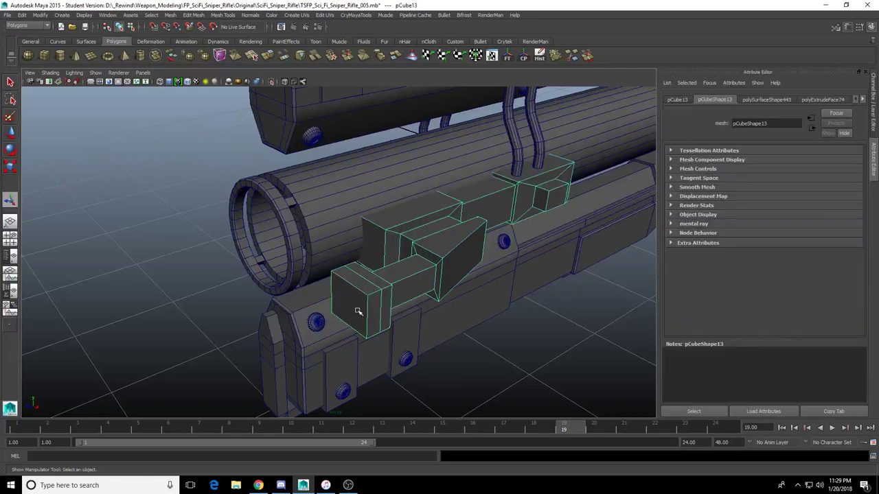
Examine the side arm's end block and its front face from several angles around the muzzle
right_click_drag(357, 311, 359, 327)
left_click_drag(359, 316, 402, 307, "alt")
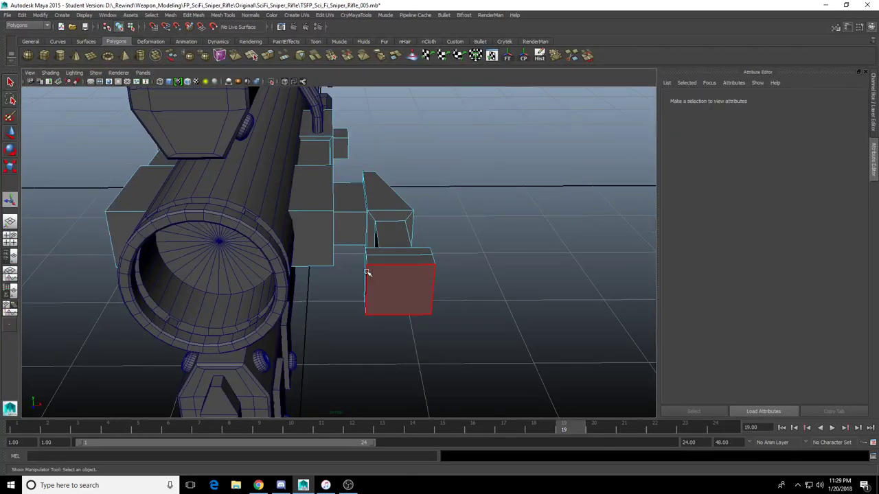
left_click_drag(367, 272, 401, 265, "alt")
scroll(402, 265, "up", 2)
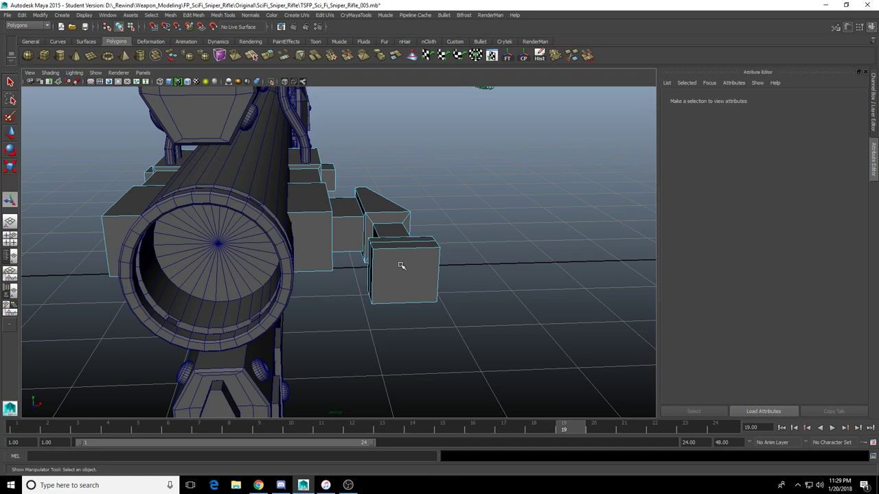
left_click_drag(380, 281, 409, 277, "alt")
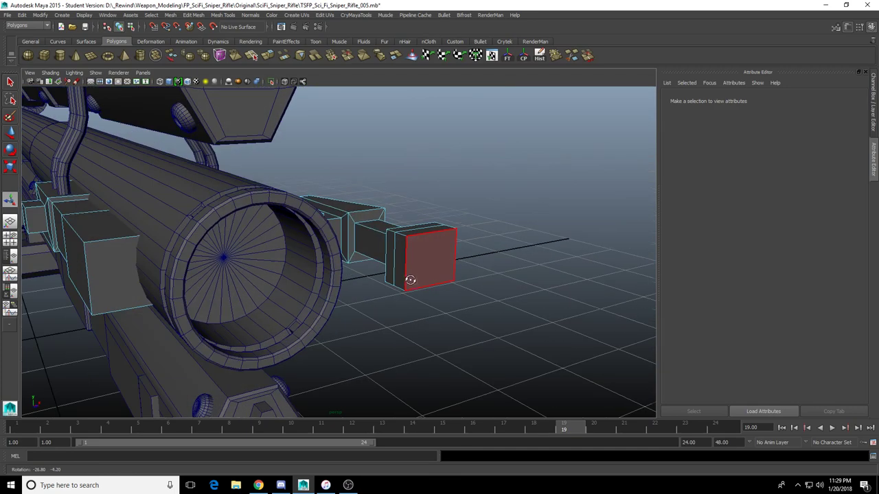
mouse_move(420, 277)
right_mouse_down()
mouse_move(456, 234)
mouse_move(412, 291)
right_mouse_up()
left_click(449, 253)
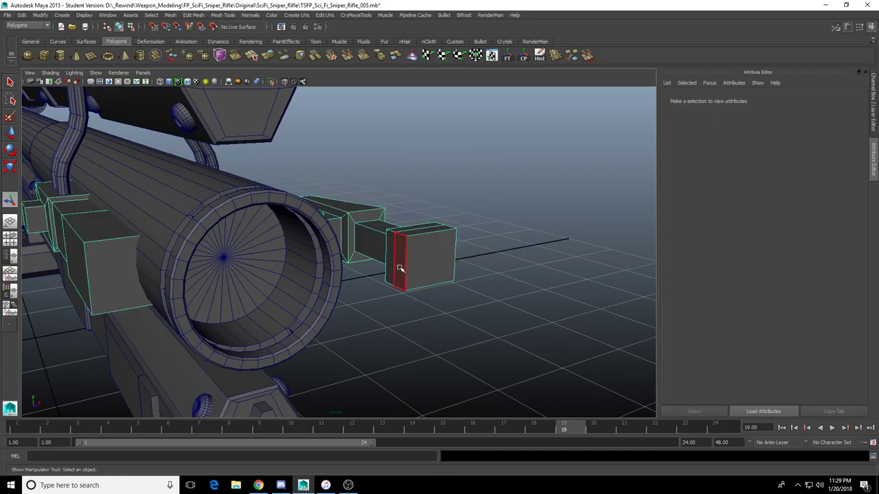
left_click(400, 268)
left_click(426, 282)
middle_click_drag(431, 289, 344, 284, "alt")
right_click_drag(343, 284, 390, 289, "alt")
left_click_drag(393, 282, 351, 289, "alt")
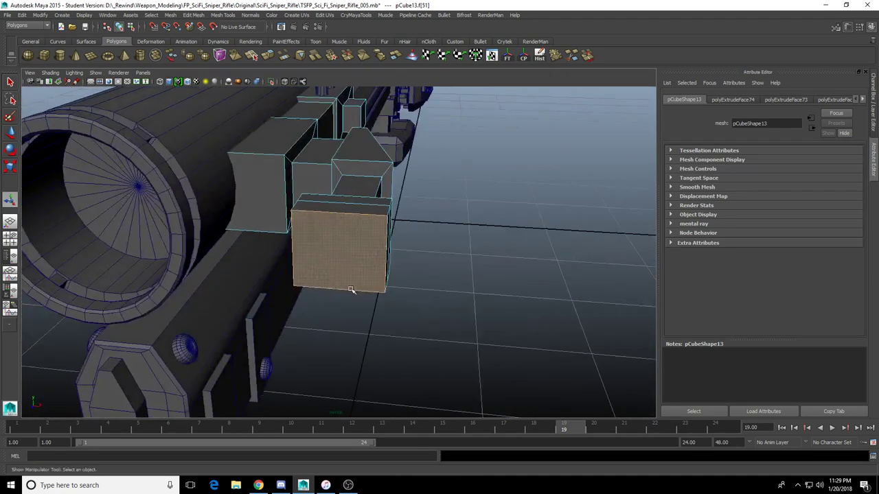
key("w")
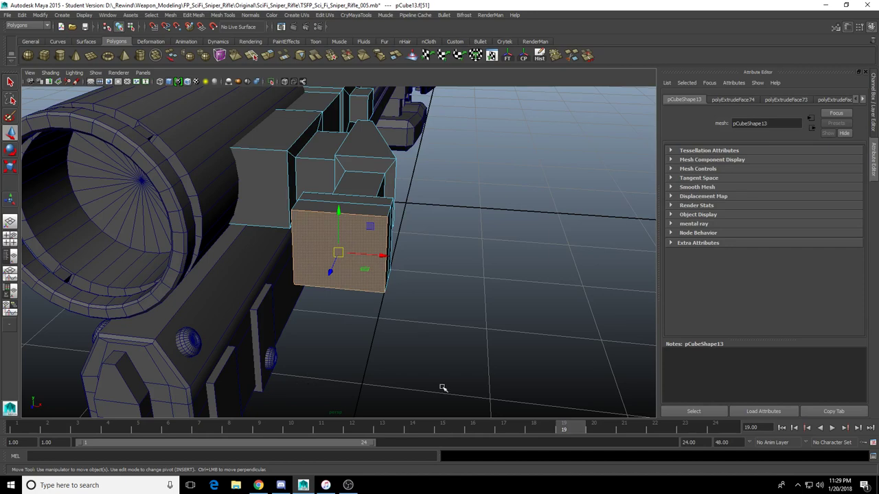
left_click_drag(353, 330, 393, 334, "alt")
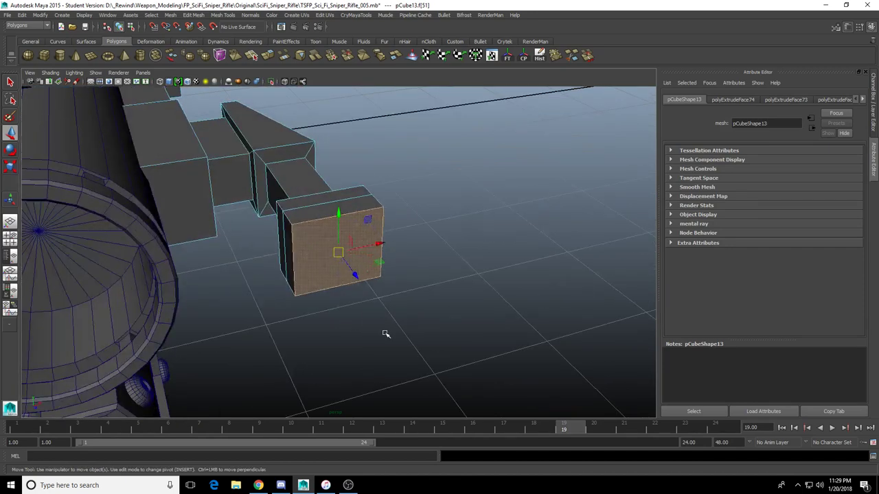
left_click_drag(288, 287, 315, 280, "alt")
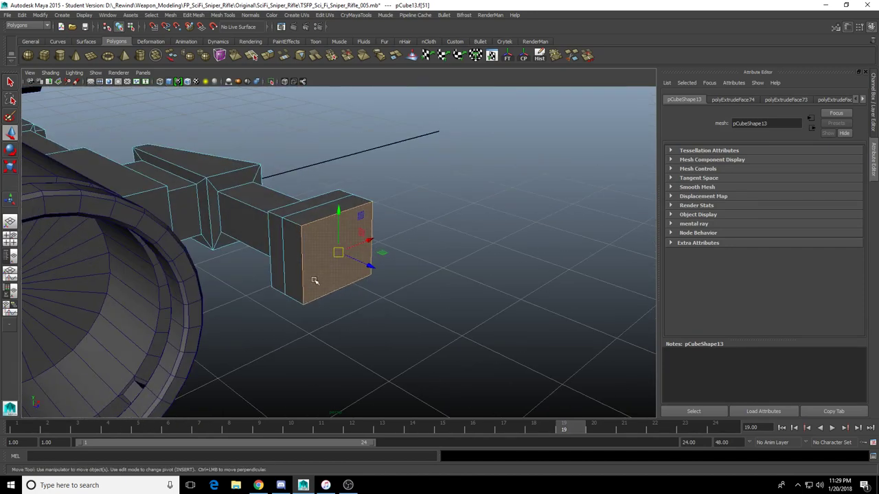
middle_click_drag(308, 284, 371, 317, "alt")
left_click_drag(371, 318, 357, 316, "alt")
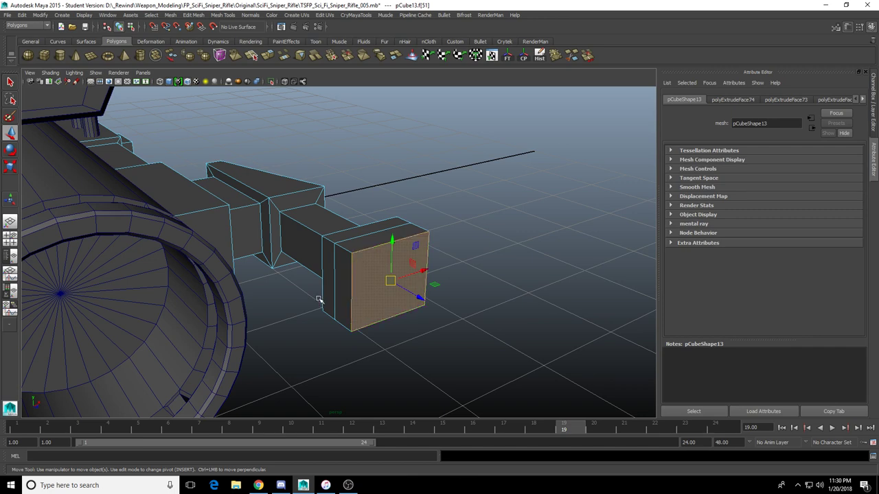
Extrude the outer side face of the end block's front section, shrink it, and extrude it outward into a short stub
left_click_drag(434, 276, 396, 317, "alt")
left_click(355, 292)
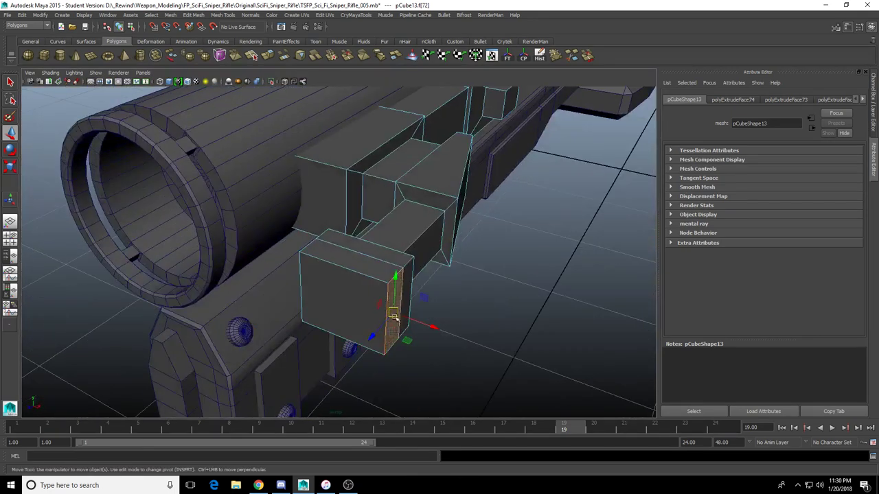
left_click_drag(400, 285, 385, 272, "alt")
left_click(268, 57)
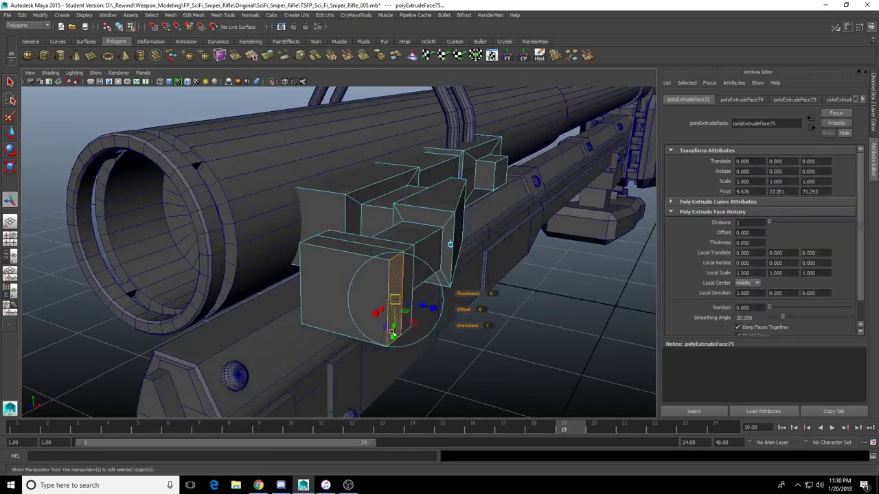
left_click_drag(394, 336, 335, 298)
left_click_drag(356, 332, 464, 301)
key("g")
left_click_drag(465, 301, 472, 304, "alt")
middle_click_drag(473, 304, 404, 292, "alt")
left_click_drag(404, 292, 409, 291, "alt")
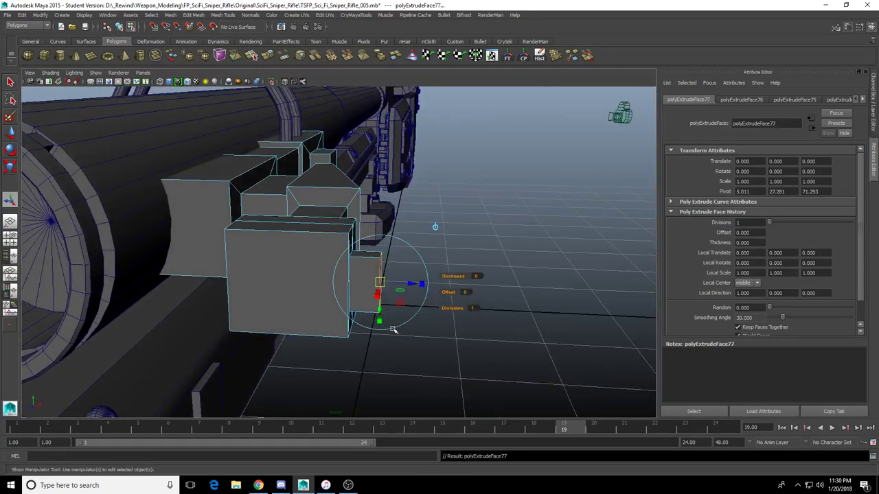
Extrude the stub's end face, scale it to about 1.408 by 2.564, and extrude it outward 0.907 into a tall block
key("ctrl+e")
left_click_drag(380, 321, 308, 334)
left_click_drag(274, 285, 357, 338)
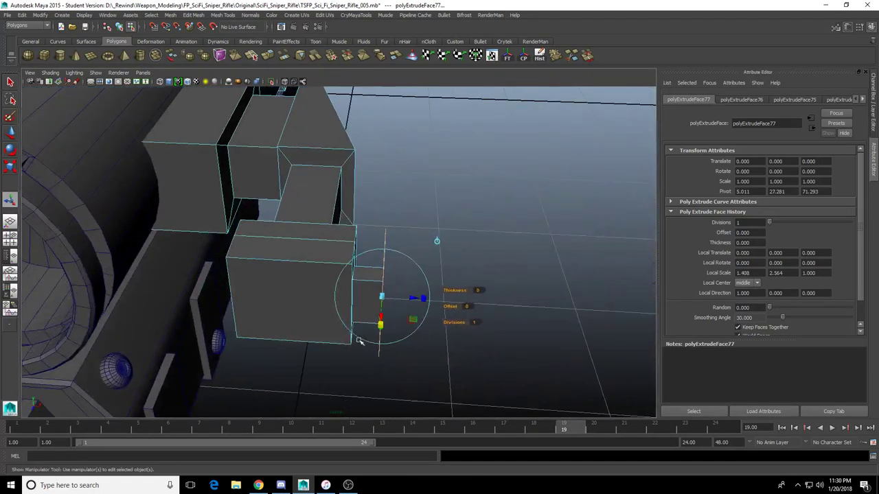
key("g")
left_click_drag(414, 299, 459, 310)
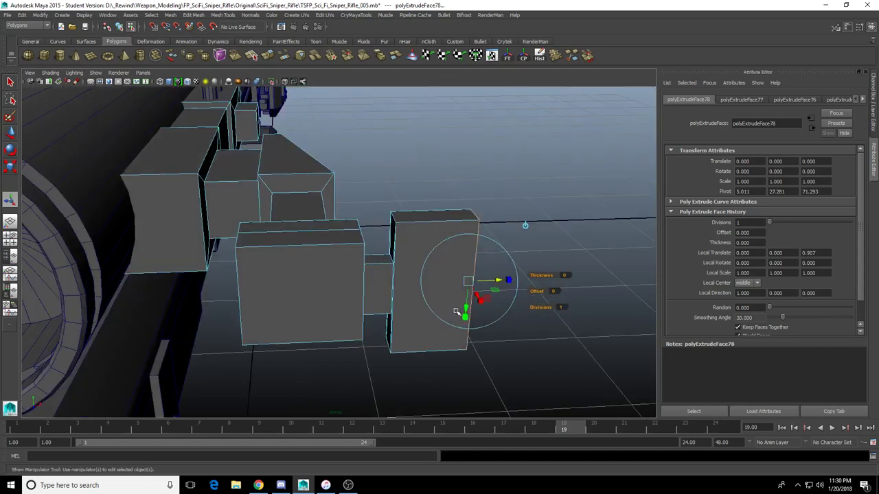
Lengthen the tall block's outward extrusion to about 3.744 and taper its end height to a 0.320 scale
middle_click_drag(459, 311, 383, 316, "alt")
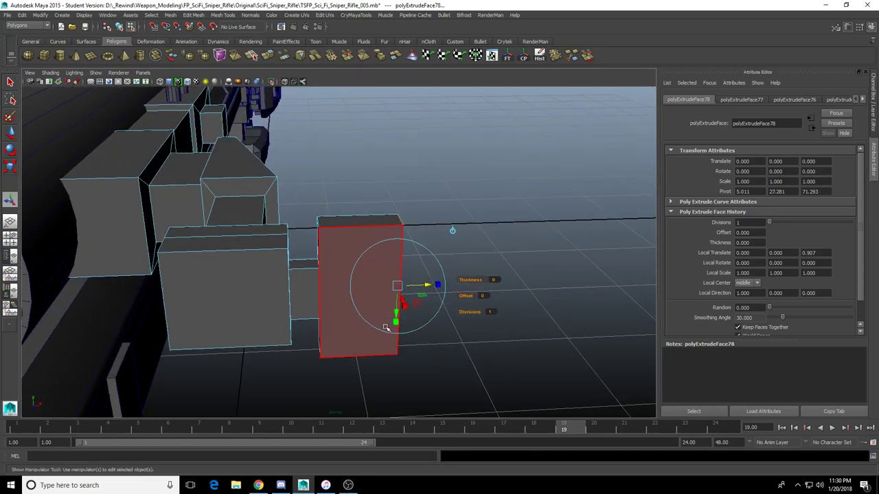
left_click_drag(386, 331, 388, 322, "alt")
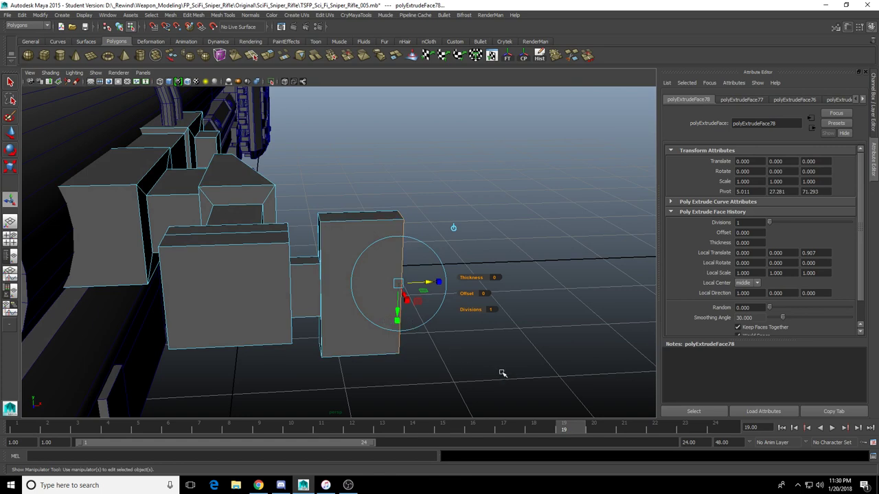
left_click_drag(493, 258, 416, 291, "alt")
left_click_drag(477, 301, 483, 301)
left_click_drag(483, 302, 476, 260, "alt")
scroll(487, 293, "down", 8)
left_click_drag(476, 260, 438, 285, "alt")
left_click_drag(438, 285, 364, 326, "alt")
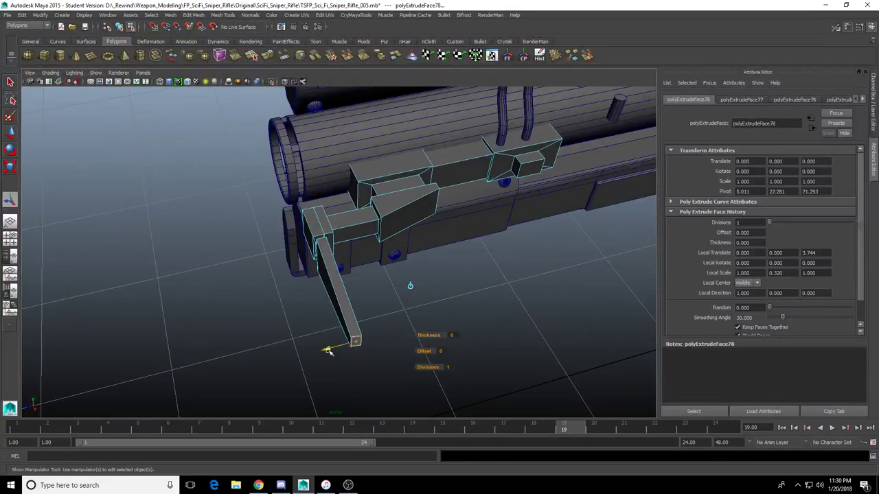
Shift the tapered fin's tip sideways by 0.633 and shorten the fin's outward extrusion to about 2.570
left_click_drag(309, 357, 400, 371, "alt")
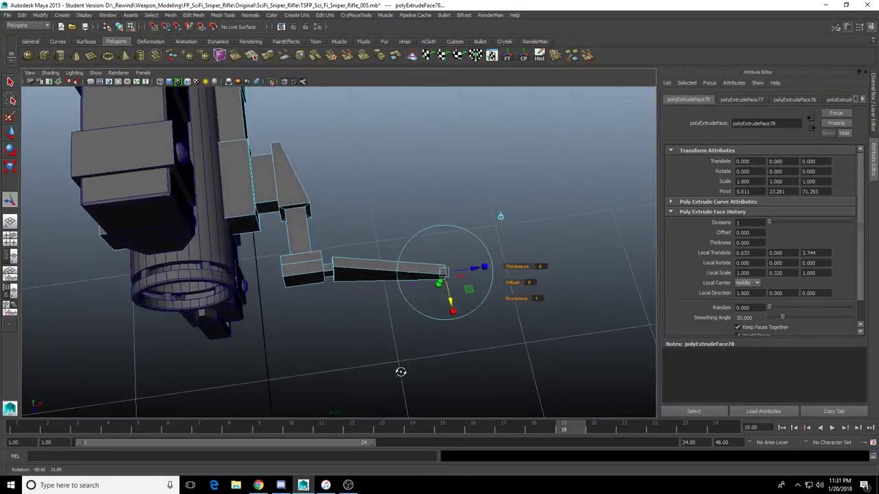
left_click_drag(422, 336, 430, 290, "alt")
scroll(409, 300, "down", 8)
scroll(433, 311, "up", 4)
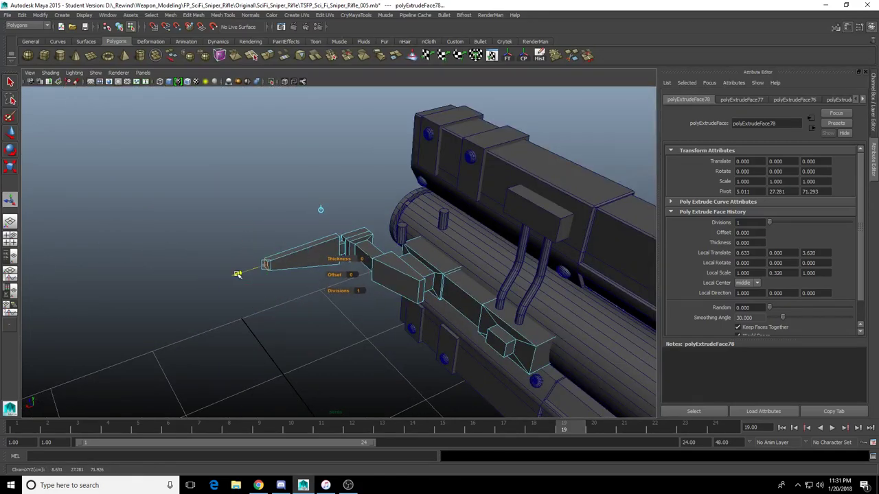
left_click_drag(262, 274, 498, 323)
scroll(422, 308, "up", 4)
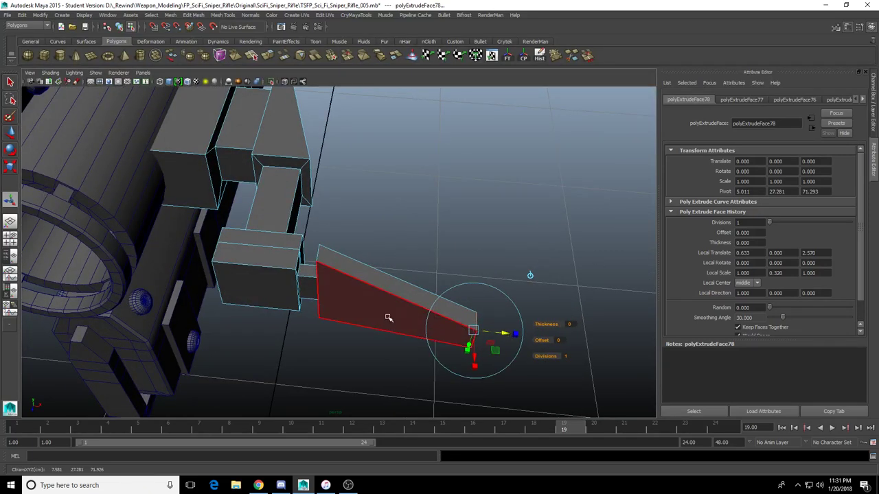
Inset the tapered fin's large front face, extrude it into a raised panel, and leave component editing
left_click_drag(389, 327, 405, 311, "alt")
right_click_drag(405, 310, 420, 294)
left_click_drag(420, 294, 365, 276, "alt")
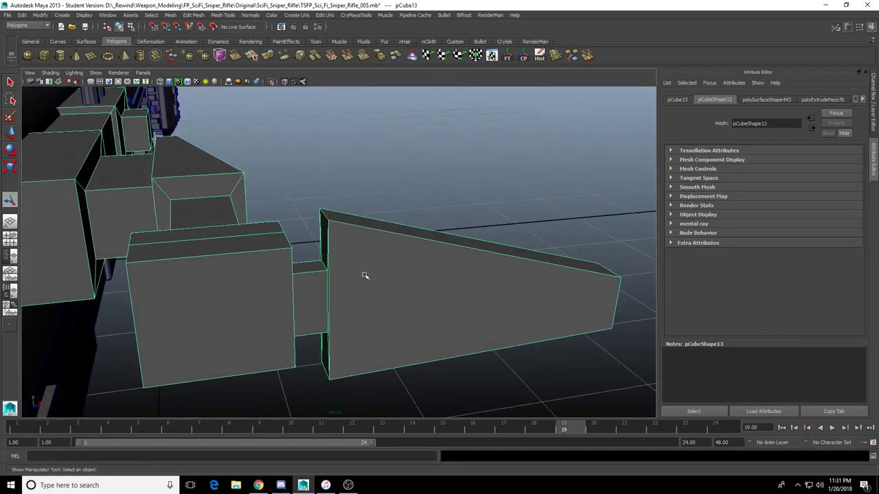
left_click(399, 327)
left_click_drag(399, 327, 409, 348, "alt")
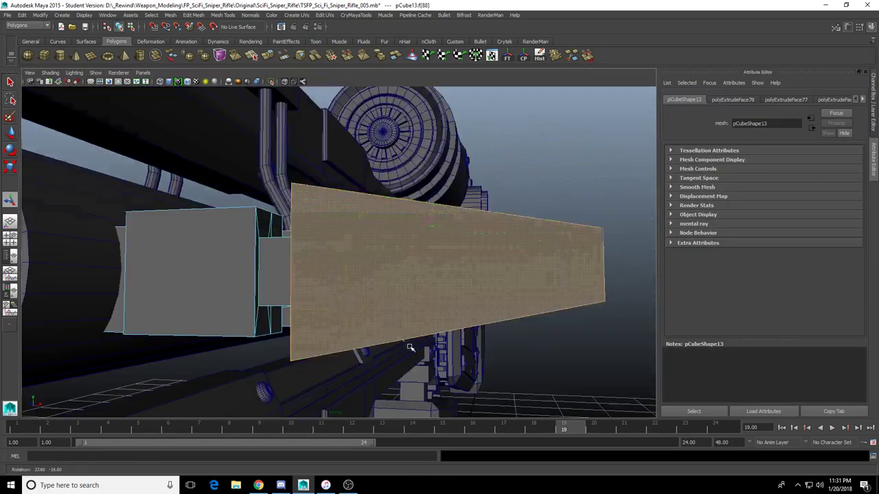
left_click(266, 57)
left_click_drag(410, 229, 411, 245)
left_click_drag(411, 245, 487, 317, "alt")
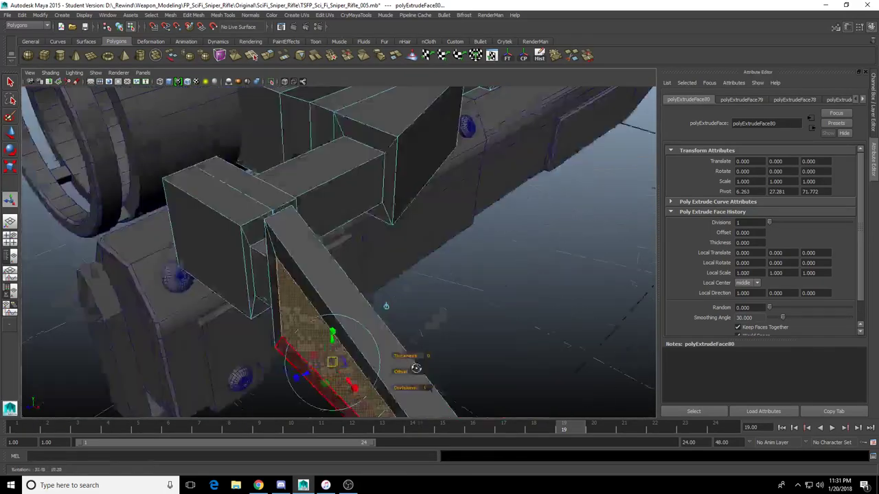
left_click_drag(330, 360, 447, 196, "alt")
key("F8")
left_click(437, 200)
middle_click_drag(338, 259, 386, 256, "alt")
scroll(386, 257, "up", 5)
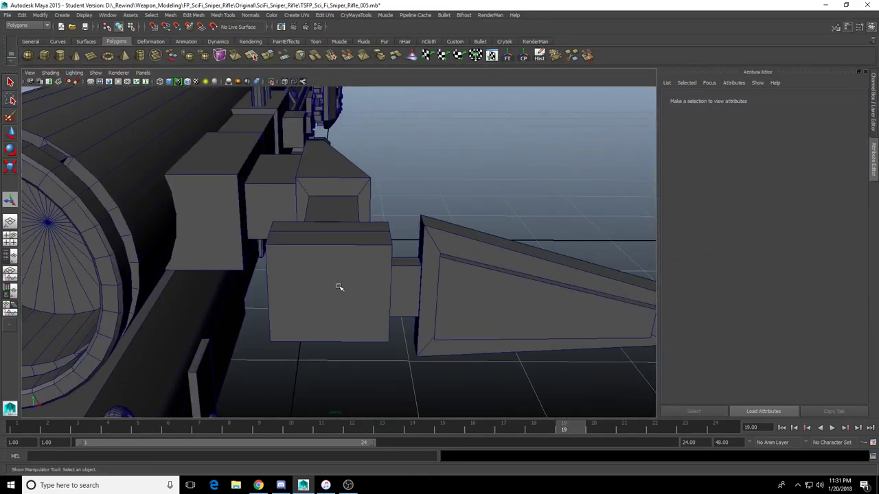
Try to extrude the end block's inner side face and scale it down to about 0.658 by 0.557
left_click(339, 286)
left_click_drag(340, 287, 362, 289, "alt")
right_click_drag(363, 313, 363, 316)
left_click(304, 281)
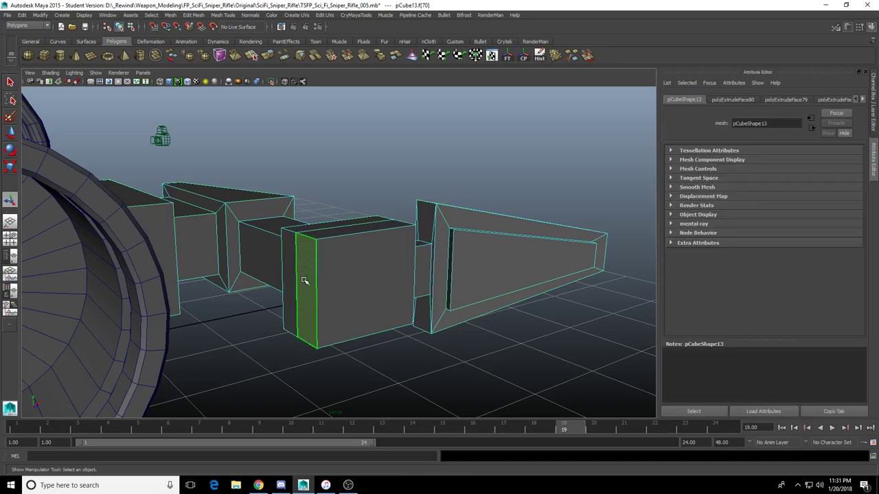
scroll(304, 281, "down", 3)
middle_click_drag(305, 281, 361, 315, "alt")
left_click_drag(361, 315, 272, 162, "alt")
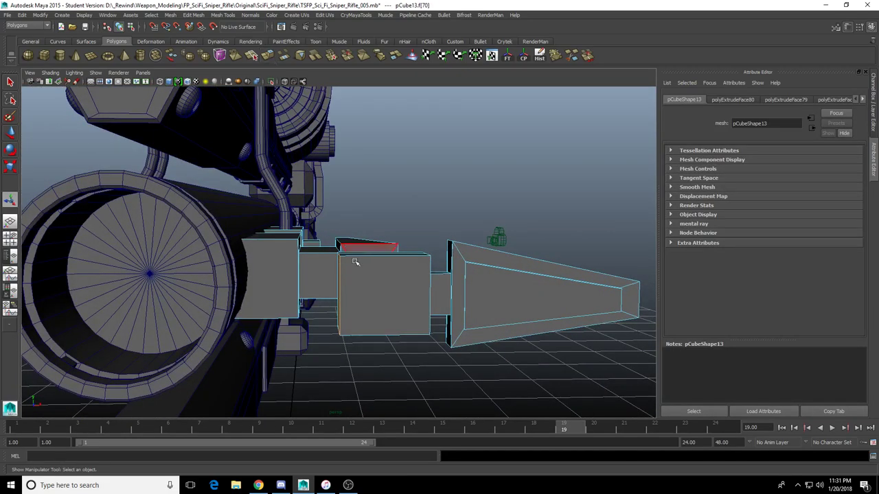
key("ctrl+e")
scroll(382, 288, "up", 3)
left_click_drag(354, 262, 406, 311, "alt")
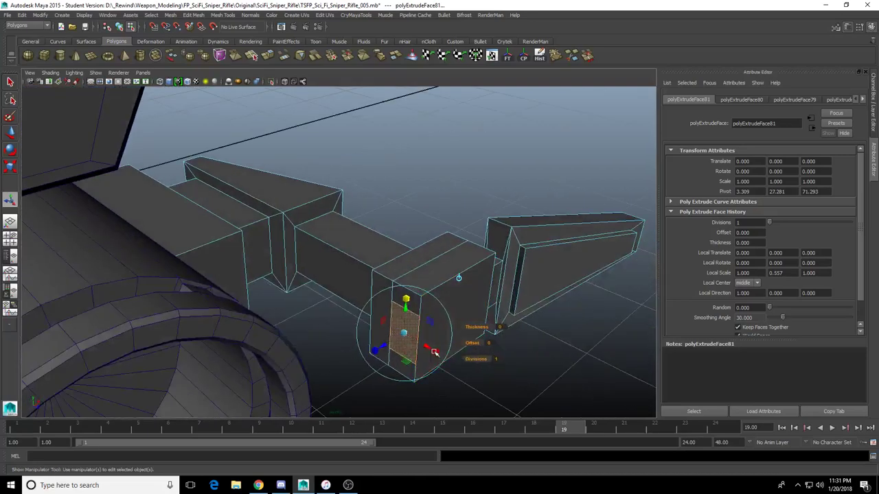
left_click_drag(434, 353, 389, 330)
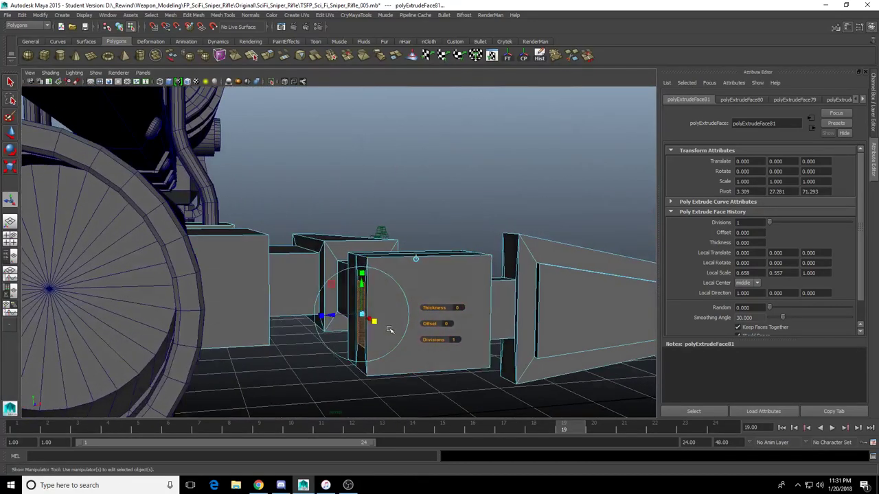
Try to extrude the inset inner face about 0.353 toward the barrel, and undo the extrusion
key("ctrl+e")
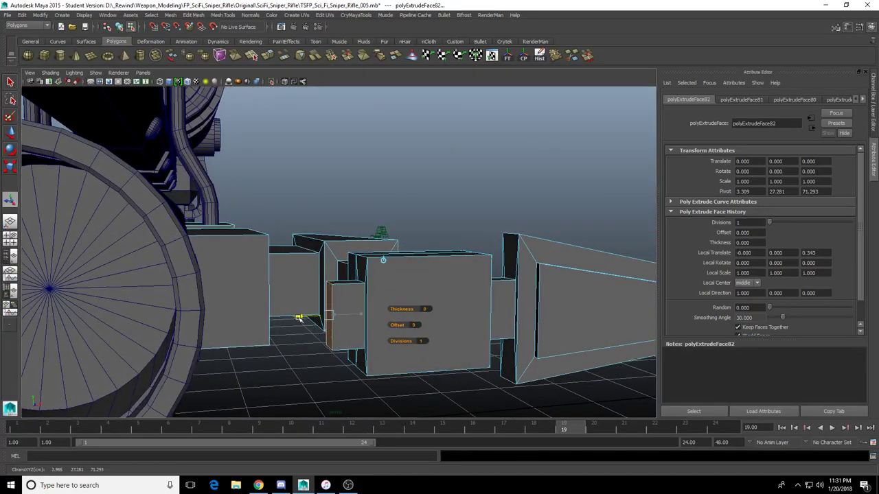
left_click_drag(299, 318, 297, 318)
scroll(297, 318, "down", 5)
mouse_move(297, 318)
left_mouse_down("alt")
mouse_move(277, 320)
mouse_move(285, 330)
left_mouse_up("alt")
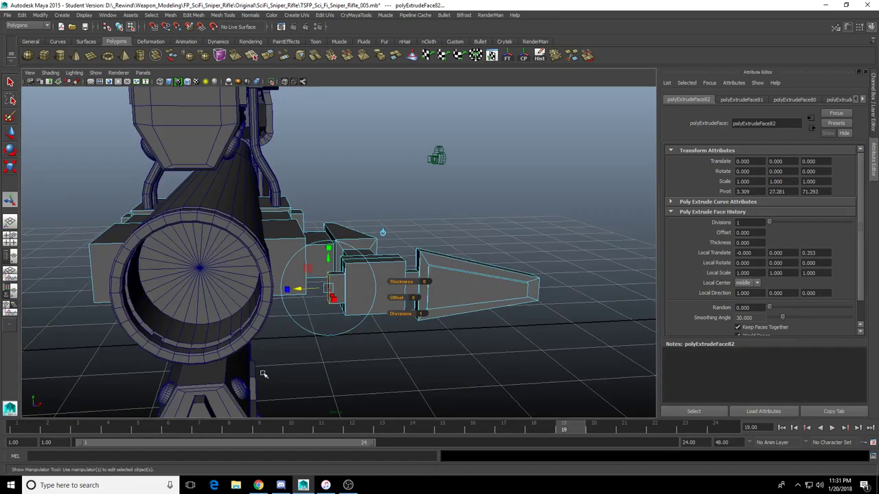
left_click_drag(323, 357, 301, 353, "alt")
scroll(318, 359, "up", 4)
left_click_drag(278, 296, 219, 343)
key("ctrl+z")
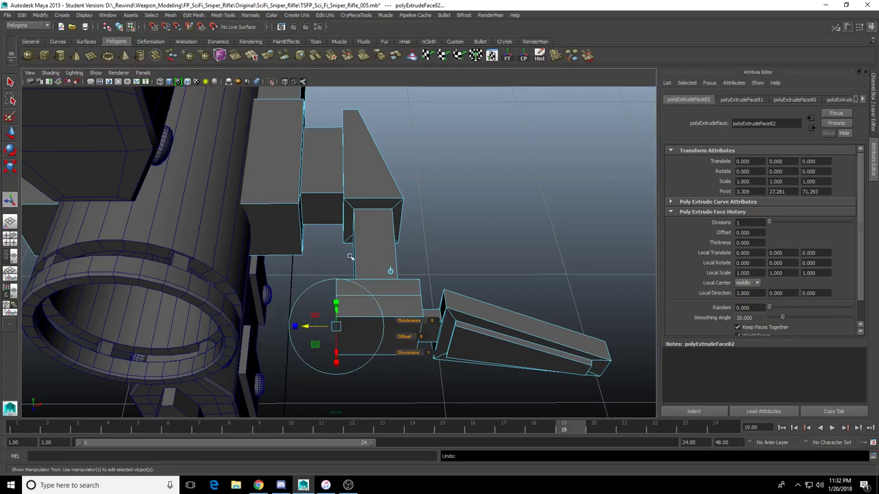
Examine the whole side arm and its tapered fin against the barrel from several angles in object mode
right_click_drag(364, 252, 382, 232)
left_click(349, 218)
scroll(363, 233, "down", 4)
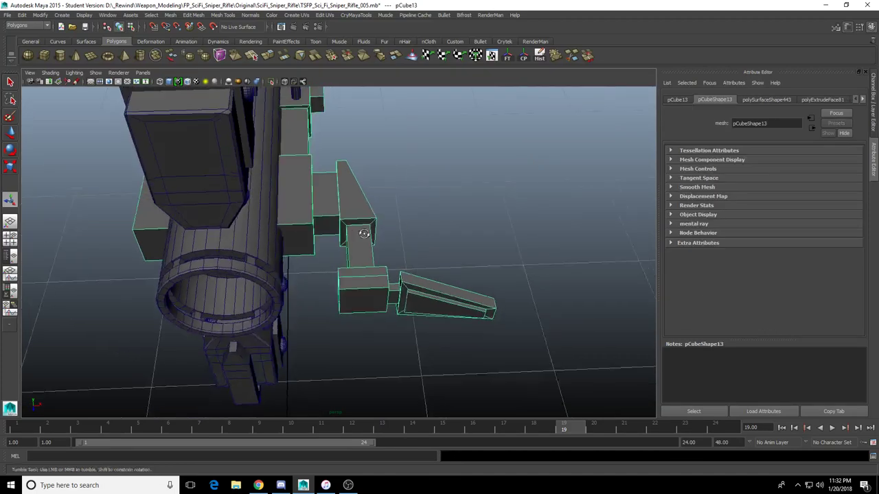
left_click_drag(364, 233, 416, 232, "alt")
scroll(397, 273, "up", 4)
left_click_drag(396, 273, 399, 304, "alt")
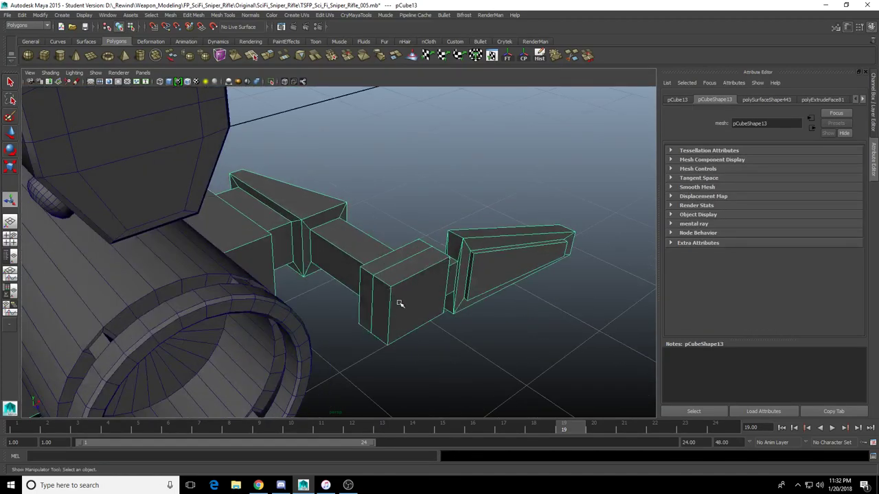
scroll(374, 265, "down", 5)
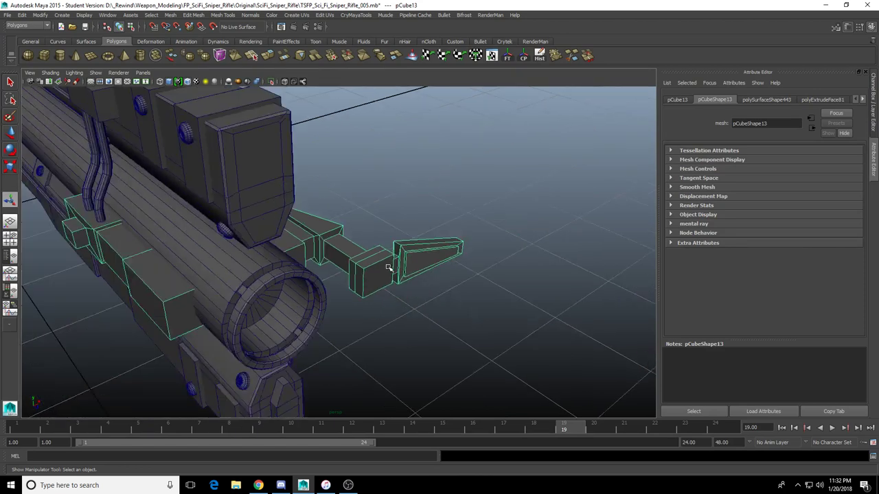
left_click_drag(389, 269, 363, 276, "alt")
left_click(447, 197)
scroll(447, 197, "down", 4)
left_click_drag(445, 199, 278, 239, "alt")
scroll(278, 239, "up", 8)
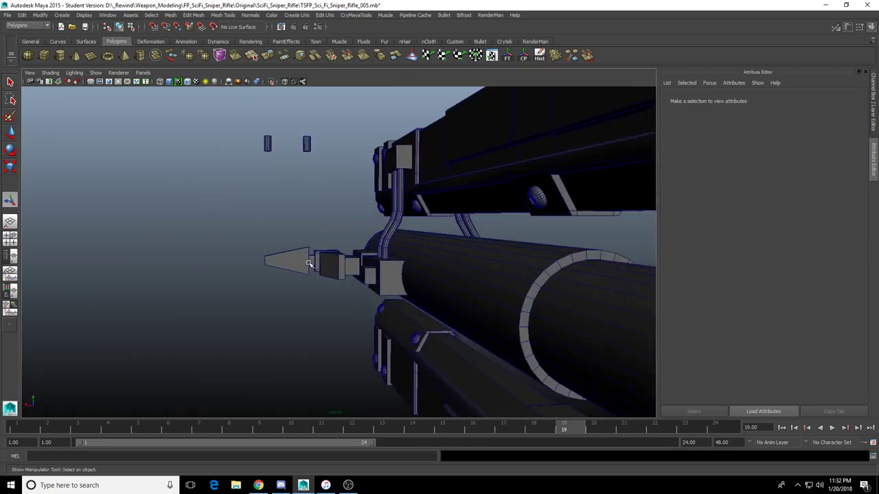
Move the vertices at the tapered fin's narrow tip outward along X to lengthen the fin
left_click(295, 261)
right_click_drag(295, 261, 254, 257)
left_click_drag(249, 233, 282, 288)
key("w")
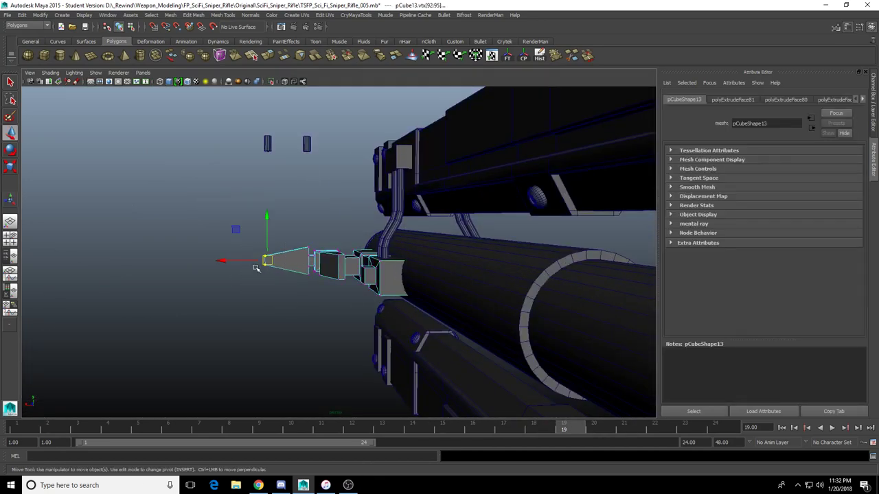
scroll(403, 293, "down", 8)
left_click_drag(393, 297, 371, 296, "alt")
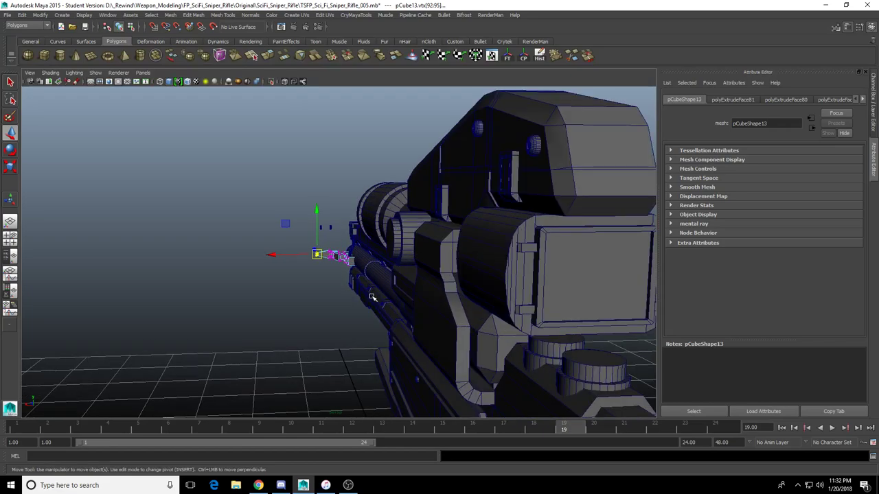
scroll(316, 256, "up", 6)
left_click_drag(286, 270, 493, 313, "alt")
scroll(494, 313, "up", 3)
scroll(514, 311, "up", 2)
middle_click_drag(514, 312, 385, 234, "alt")
scroll(386, 233, "up", 3)
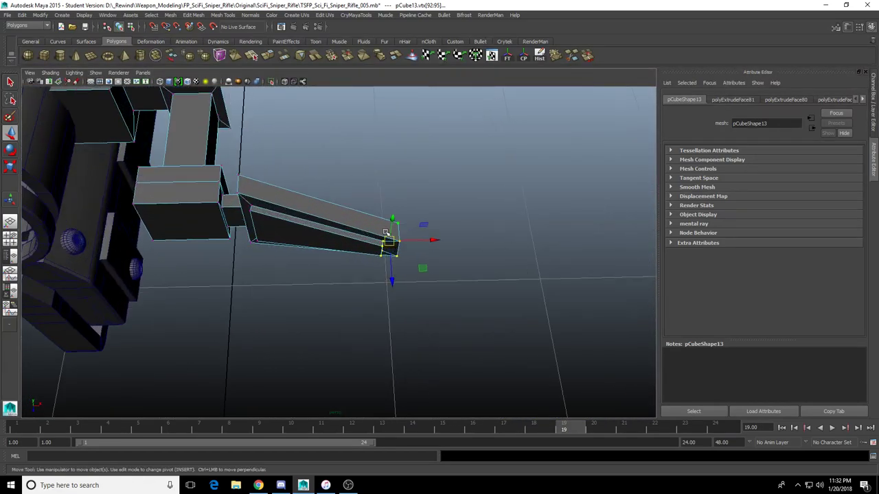
left_click_drag(442, 241, 448, 242)
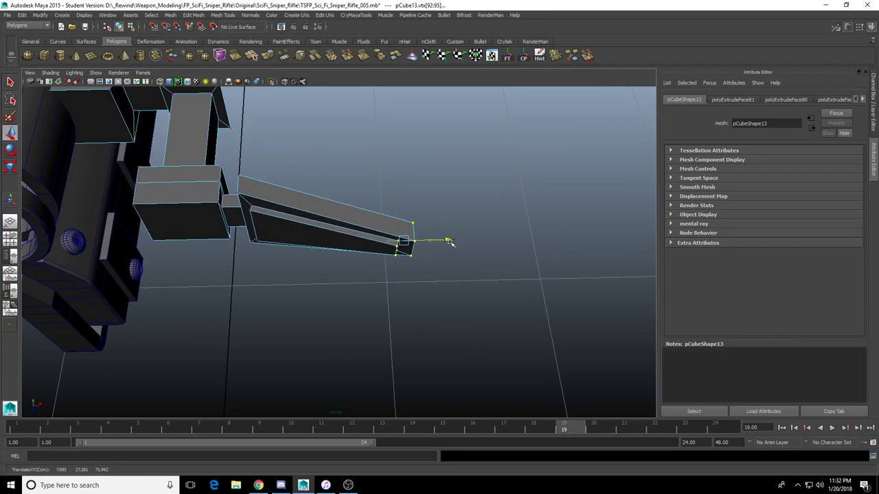
left_click_drag(348, 184, 355, 216, "alt")
left_click(353, 199)
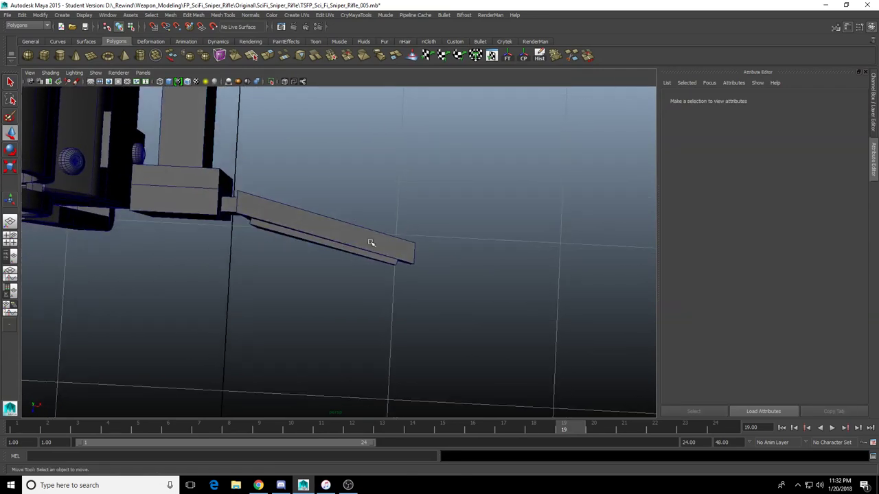
Select all faces of the side arm and its fin and extract them from the side block mesh as a separate object
scroll(372, 241, "down", 4)
middle_click_drag(373, 235, 441, 278, "alt")
left_click_drag(441, 278, 370, 271, "alt")
left_click(349, 243)
right_click_drag(357, 263, 352, 241)
left_click_drag(318, 248, 373, 276, "alt")
right_click_drag(383, 288, 410, 263)
left_click(385, 294)
scroll(383, 295, "down", 4)
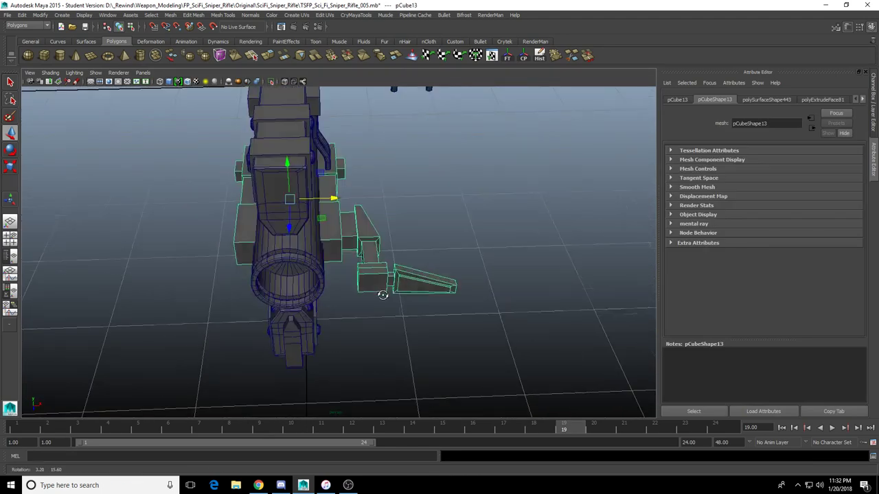
left_click_drag(366, 251, 369, 263, "alt")
right_click_drag(370, 263, 370, 288)
left_click_drag(461, 202, 349, 353)
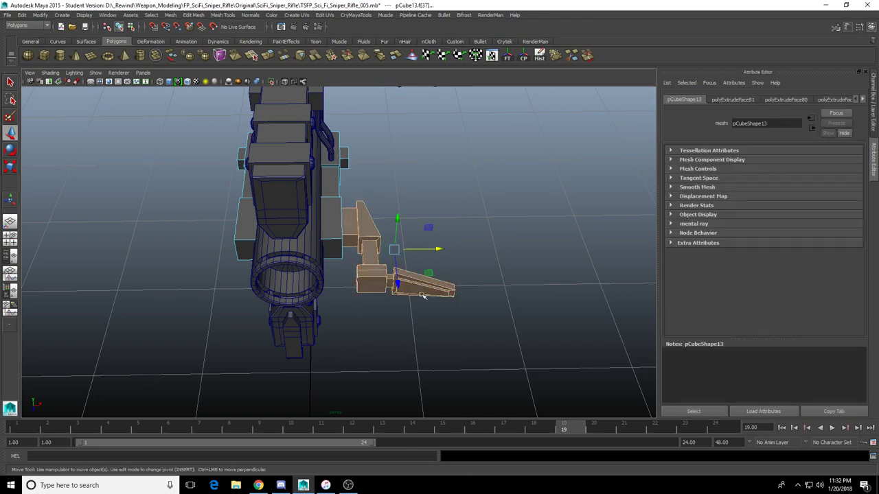
key("4")
mouse_move(495, 187)
left_mouse_down()
mouse_move(334, 349)
mouse_move(352, 352)
left_mouse_up()
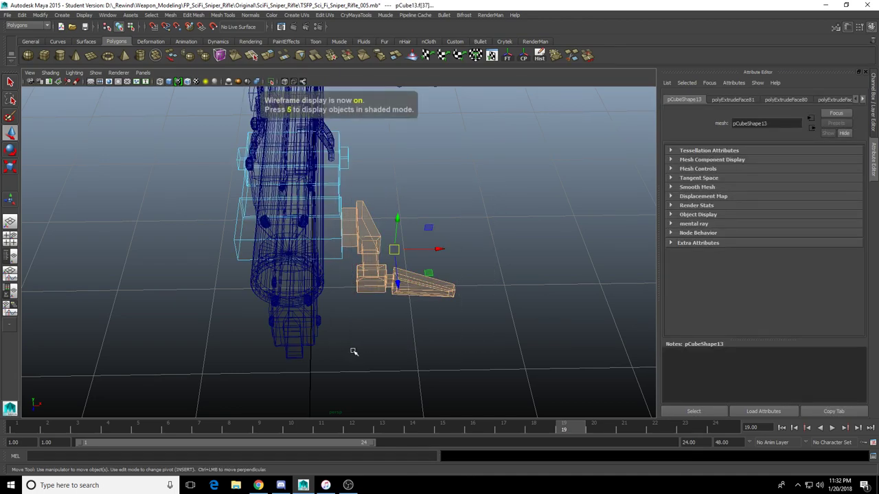
key("5")
left_click_drag(392, 327, 380, 258, "alt")
right_click_drag(380, 257, 384, 367, "shift")
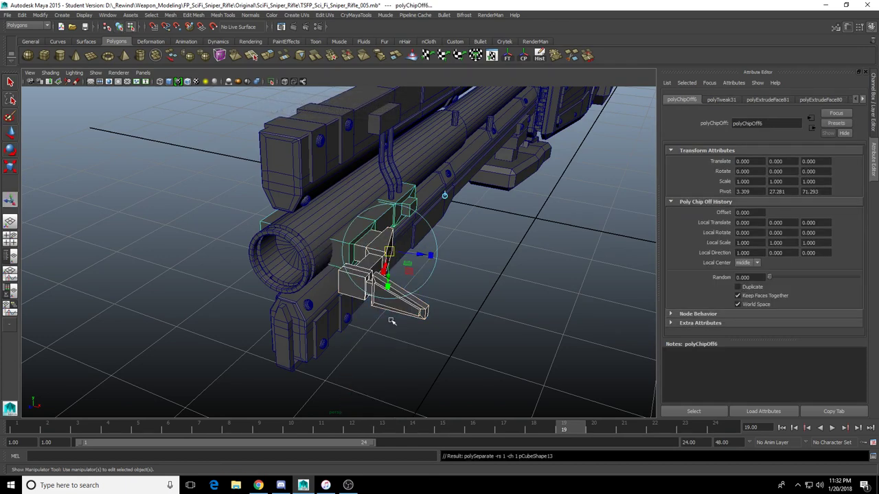
Try duplicating the extracted side arm and grouping the copy, and undo both operations
left_click(387, 302)
left_click_drag(387, 303, 395, 335, "alt")
key("w")
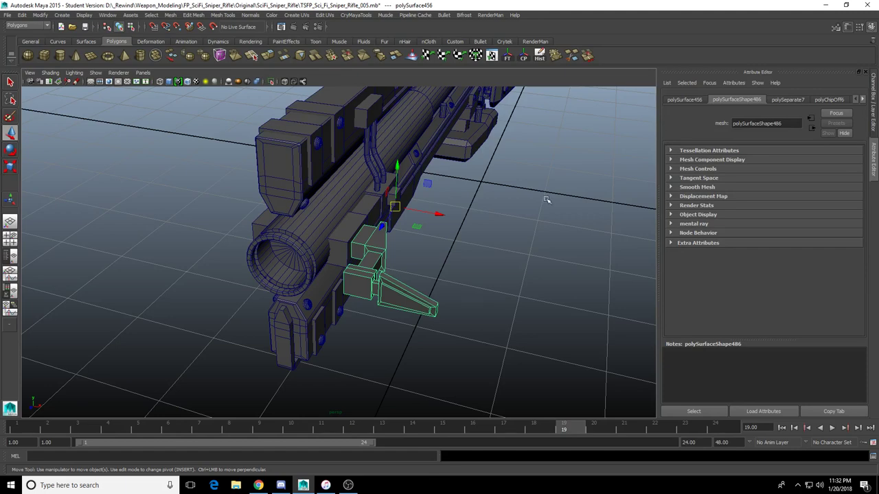
left_click_drag(546, 200, 505, 196, "alt")
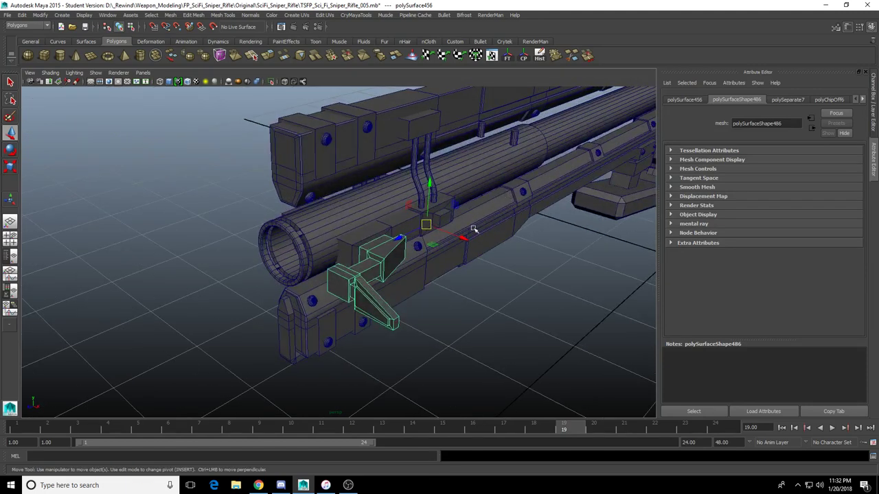
left_click_drag(473, 229, 522, 222, "alt")
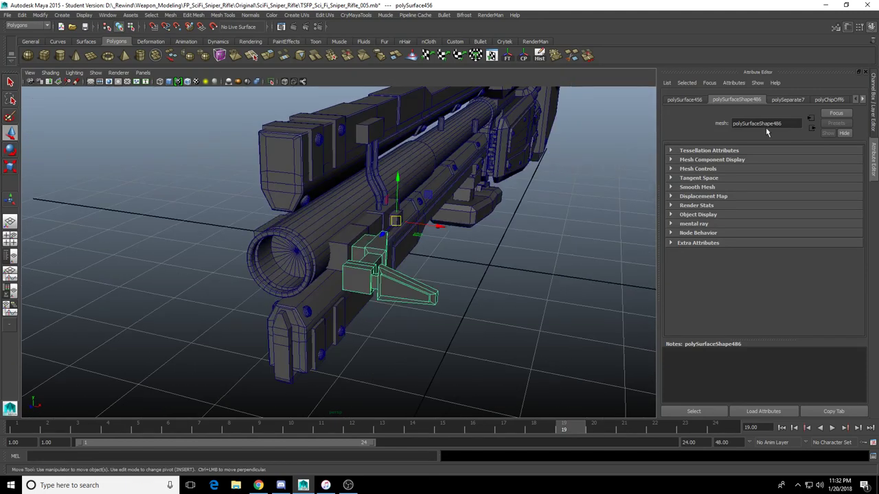
left_click_drag(460, 216, 470, 239, "alt")
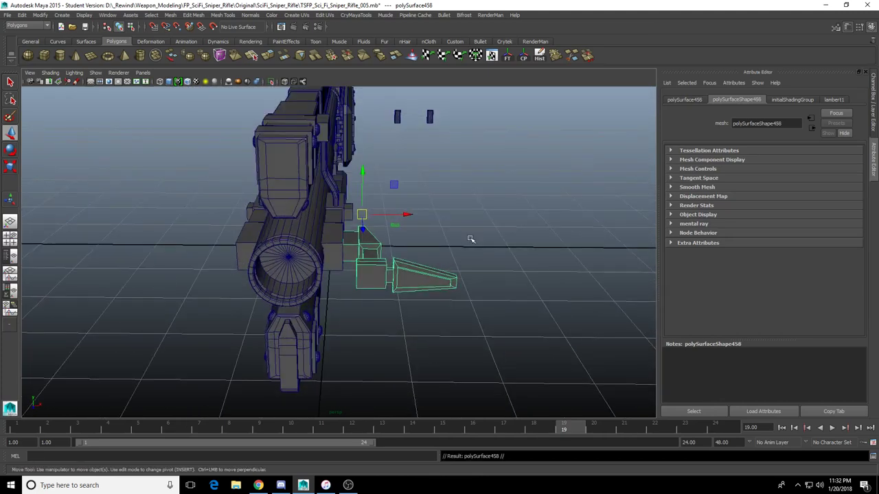
key("ctrl+g")
left_click_drag(501, 232, 500, 259, "alt")
key("ctrl+z")
key("ctrl+z")
left_click(469, 223)
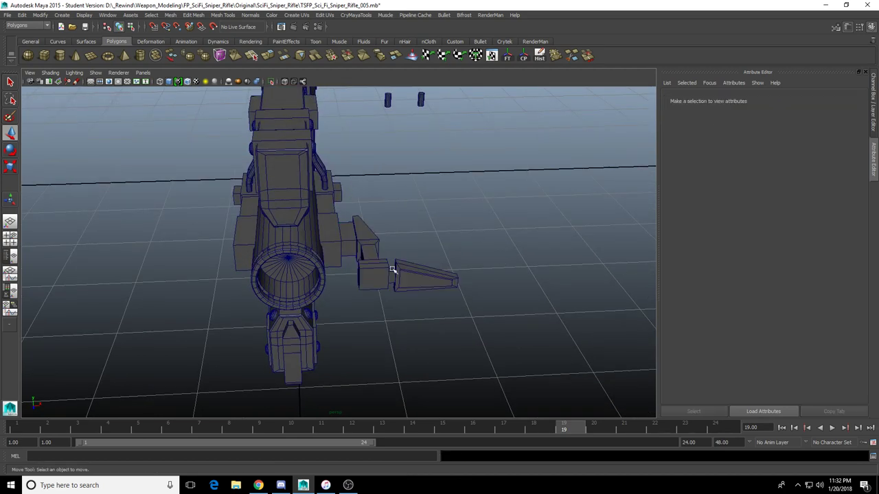
Test-move the extracted side arm sideways, undo the move, and center the arm's pivot
left_click(392, 268)
left_click_drag(396, 198, 425, 200)
key("ctrl+z")
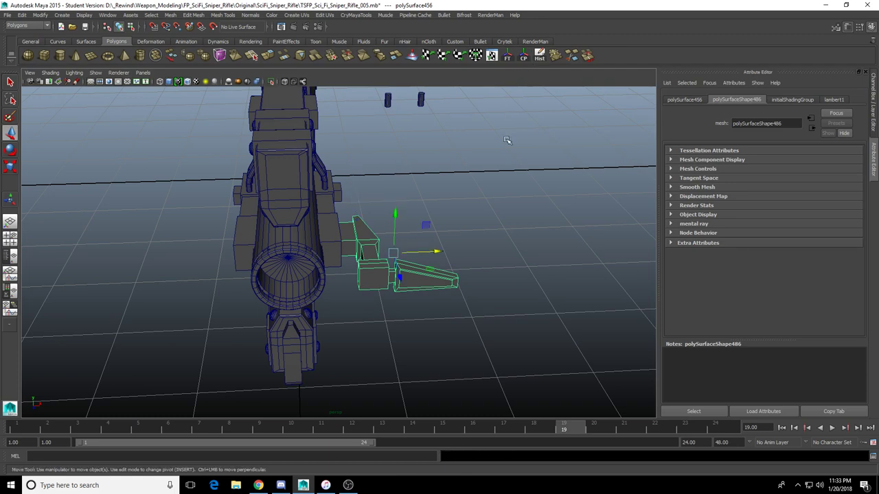
left_click_drag(505, 138, 479, 158, "alt")
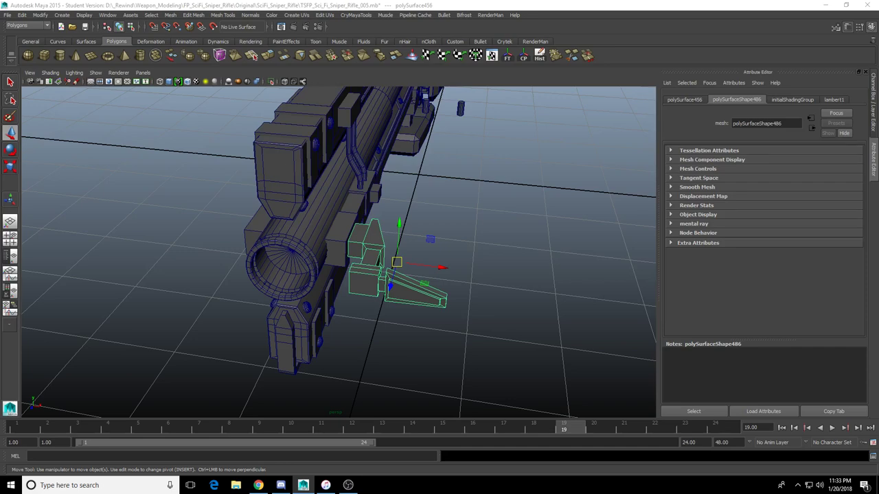
key("ctrl+z")
key("ctrl+y")
Duplicate the side arm, group the copy, and mirror it across the barrel with a group Scale X of -1
left_click_drag(341, 225, 478, 257, "alt")
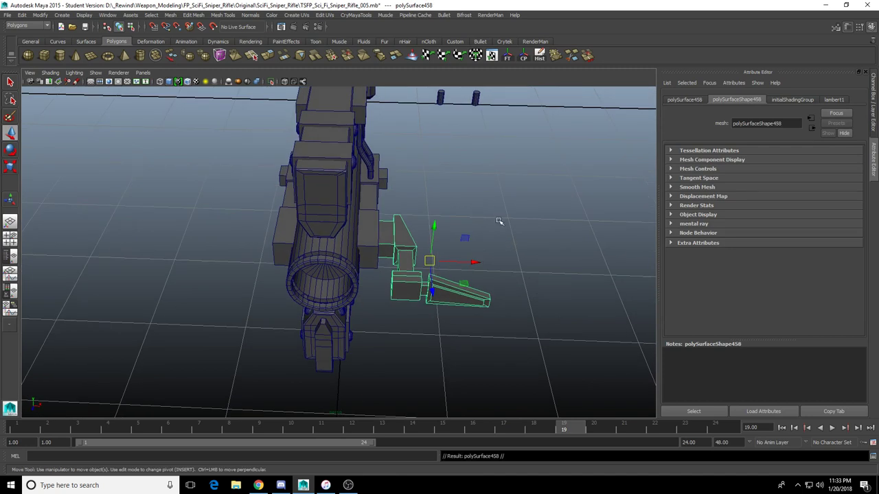
key("ctrl+g")
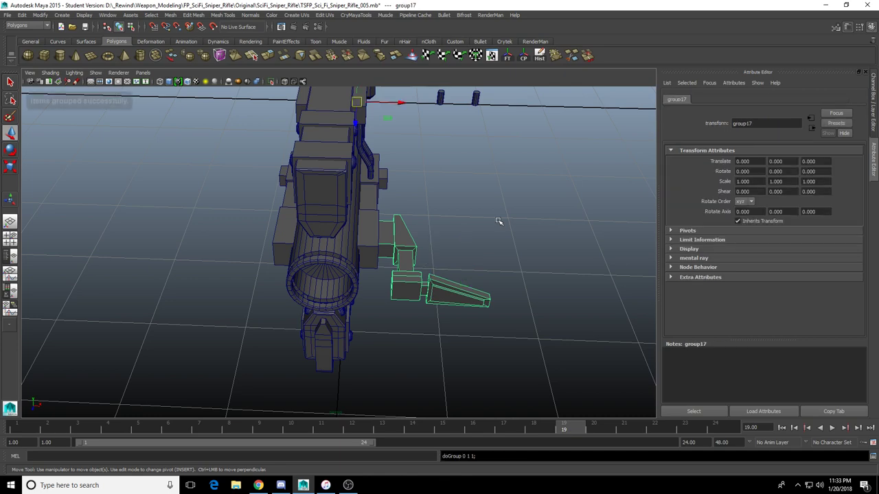
type("-")
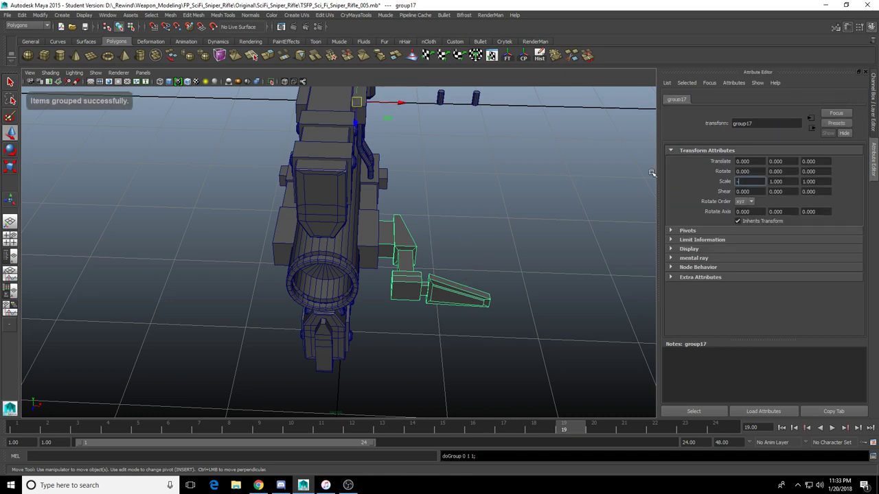
type("1")
key("Return")
left_click(548, 215)
left_click_drag(474, 217, 306, 288, "alt")
scroll(457, 213, "up", 3)
scroll(306, 288, "up", 6)
left_click_drag(445, 299, 414, 305, "alt")
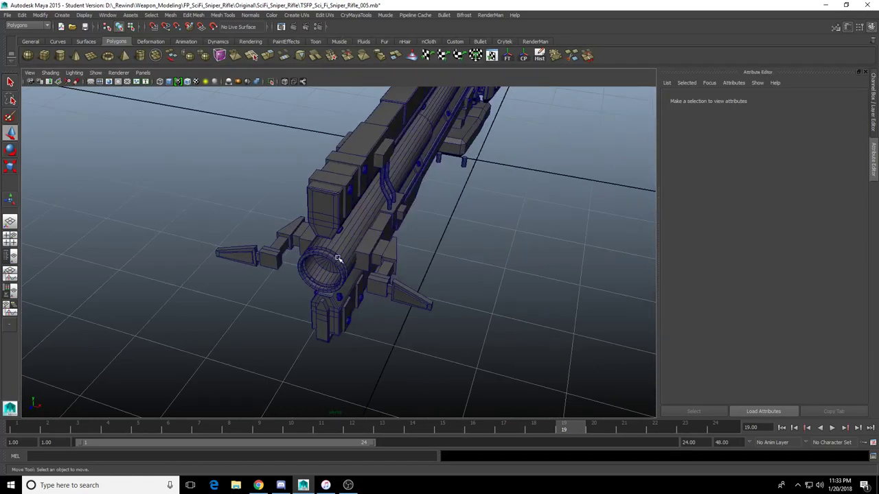
Delete the mirrored arm copy on the opposite side of the barrel
left_click_drag(346, 253, 426, 257, "alt")
left_click(423, 247)
right_click_drag(412, 234, 397, 234)
left_click_drag(413, 237, 432, 273, "alt")
middle_click_drag(432, 273, 400, 297, "alt")
left_click_drag(400, 298, 409, 268, "alt")
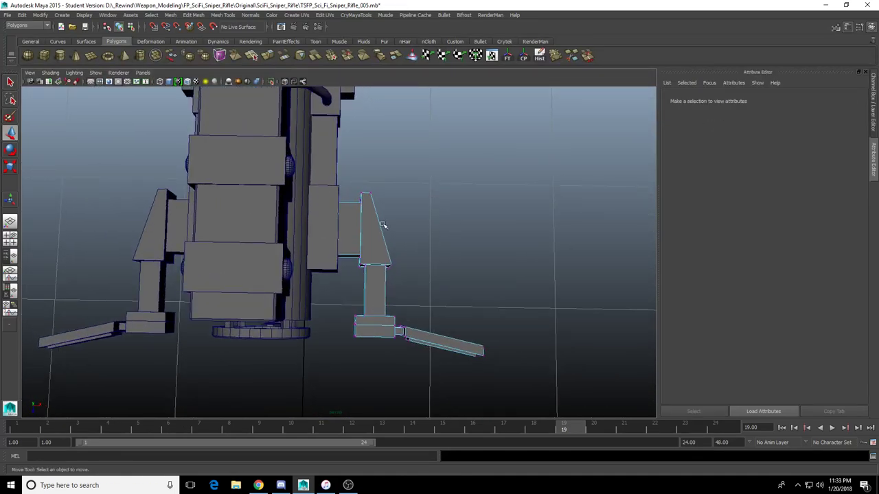
left_click(150, 268)
key("Delete")
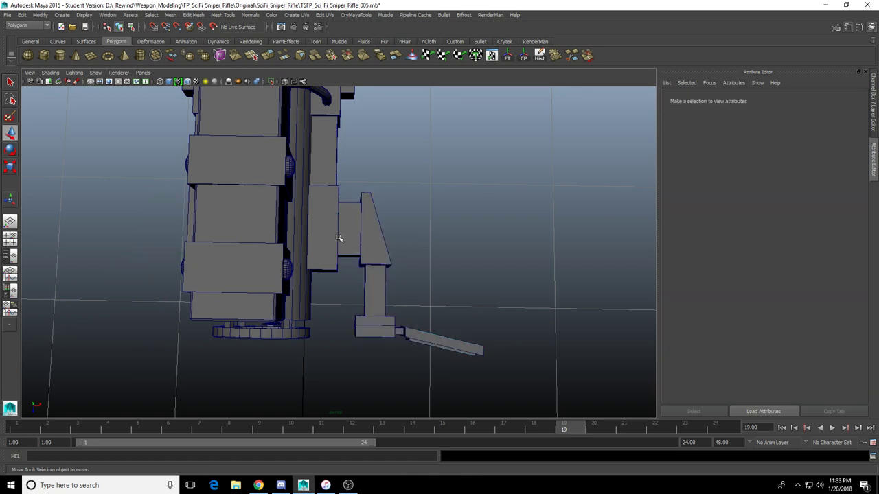
Delete the faces of the short connector between the side block and the arm's tapered bracket
left_click(359, 237)
scroll(361, 236, "up", 3)
right_click_drag(375, 224, 379, 270)
left_click_drag(314, 137, 361, 300)
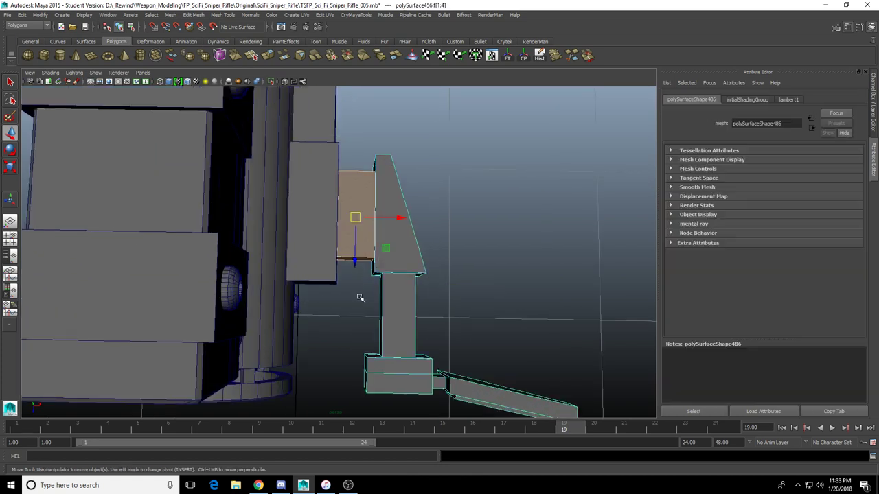
key("Delete")
Move the tapered bracket's vertices inward along X against the side block
left_click_drag(355, 251, 473, 327, "alt")
left_click_drag(474, 327, 476, 332, "alt")
left_click_drag(437, 234, 433, 300)
scroll(433, 301, "down", 5)
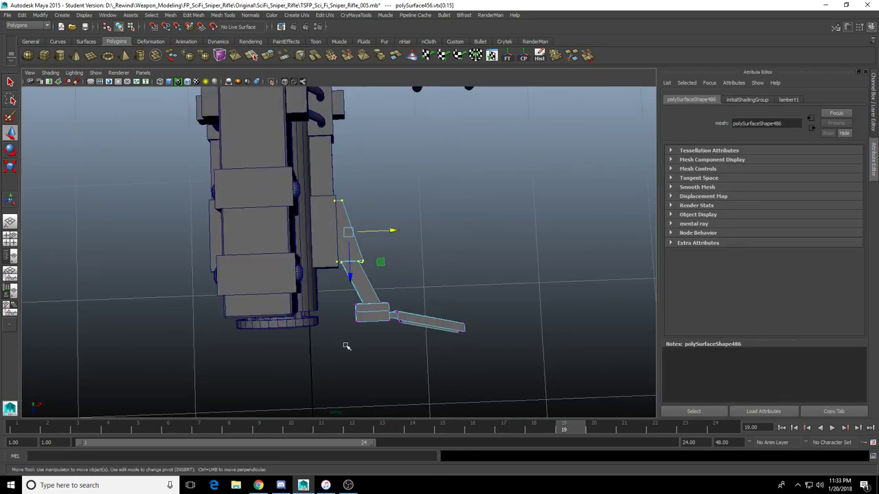
Move the vertices of the end block and fin inward along X to realign them with the shifted bracket, and return to object mode
left_click_drag(326, 358, 506, 310)
left_click_drag(506, 309, 496, 285, "alt")
left_click_drag(448, 333, 423, 344)
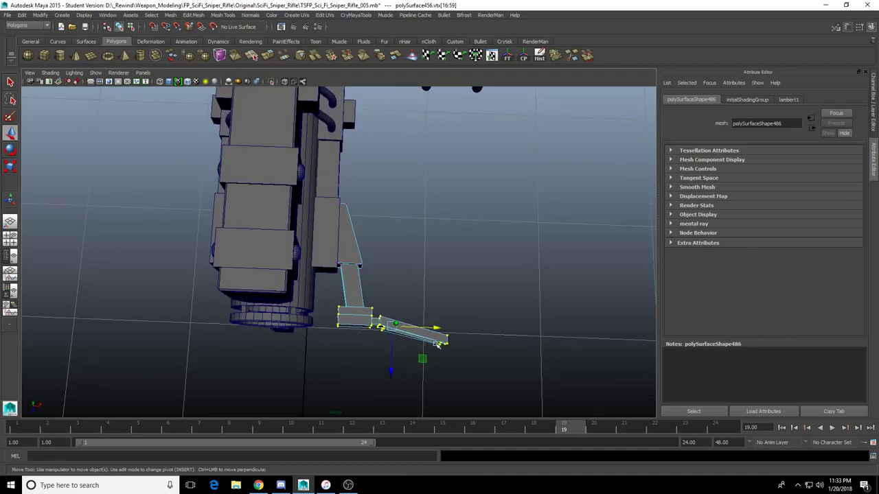
middle_click_drag(423, 344, 441, 295, "alt")
scroll(398, 323, "up", 5)
left_click_drag(439, 357, 399, 294)
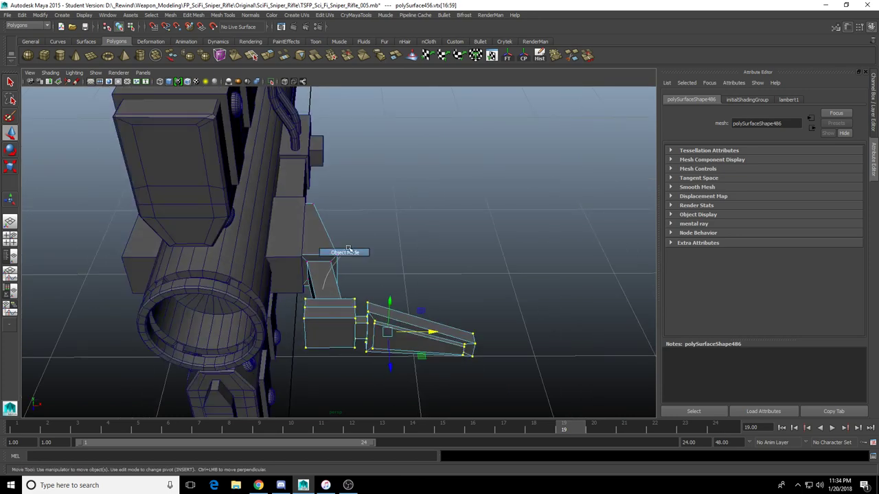
right_click_drag(323, 289, 348, 248)
left_click(350, 250)
Extrude and inset the front face of the arm's end block, extrude it again, and leave component editing
left_click_drag(335, 291, 382, 286, "alt")
scroll(352, 281, "up", 8)
left_click(346, 299)
right_click_drag(383, 285, 381, 322)
left_click(381, 320)
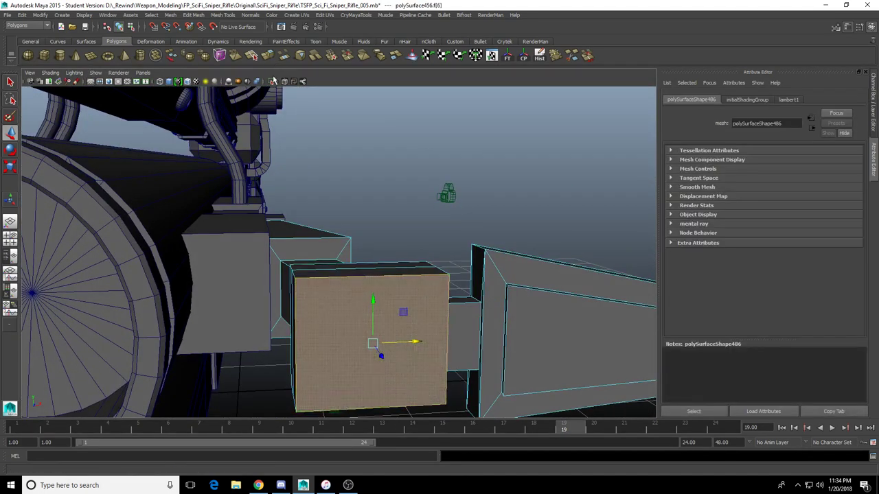
key("ctrl+e")
left_click_drag(373, 297, 374, 310)
mouse_move(393, 313)
left_mouse_down("alt")
mouse_move(371, 324)
mouse_move(385, 317)
left_mouse_up("alt")
left_click_drag(383, 317, 481, 329)
key("g")
right_click_drag(430, 272, 461, 237)
left_click_drag(495, 199, 345, 222, "alt")
left_click(453, 212)
Duplicate the reworked side arm, group the copy, mirror it with a group Scale X of -1, and check both sides
scroll(454, 212, "down", 4)
scroll(349, 235, "down", 3)
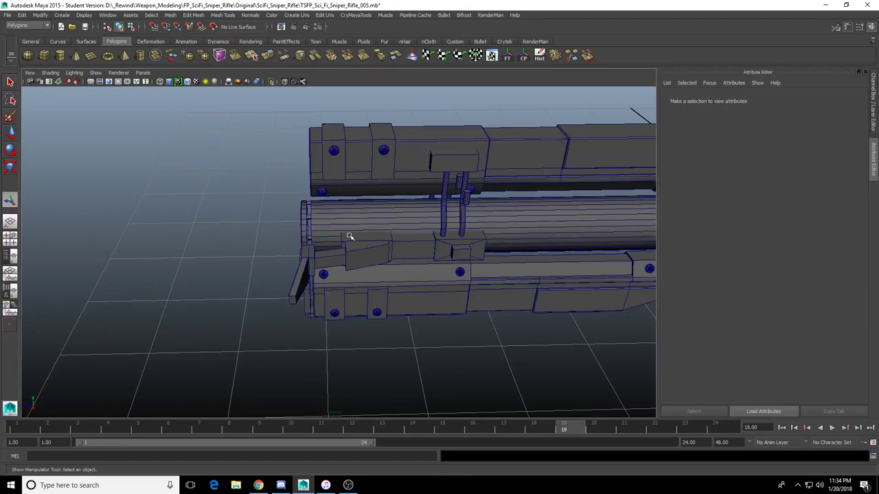
left_click(372, 255)
key("w")
left_click_drag(280, 265, 446, 278, "alt")
key("ctrl+g")
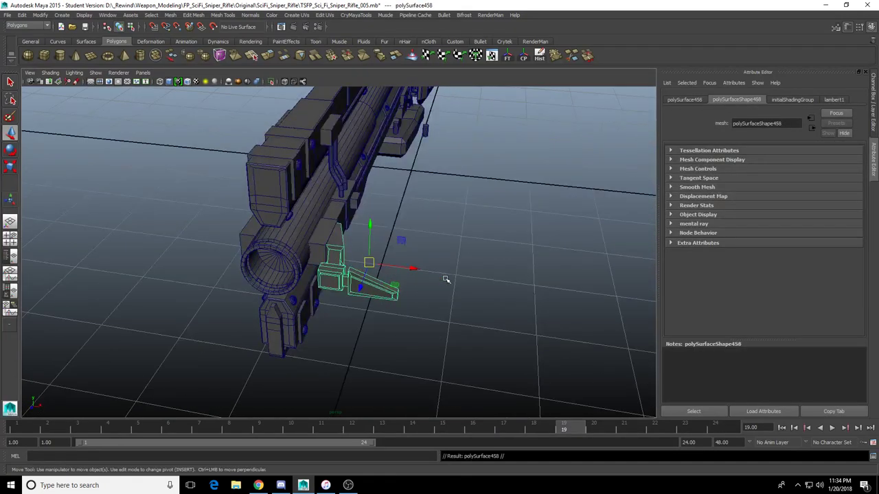
left_click_drag(757, 183, 712, 182)
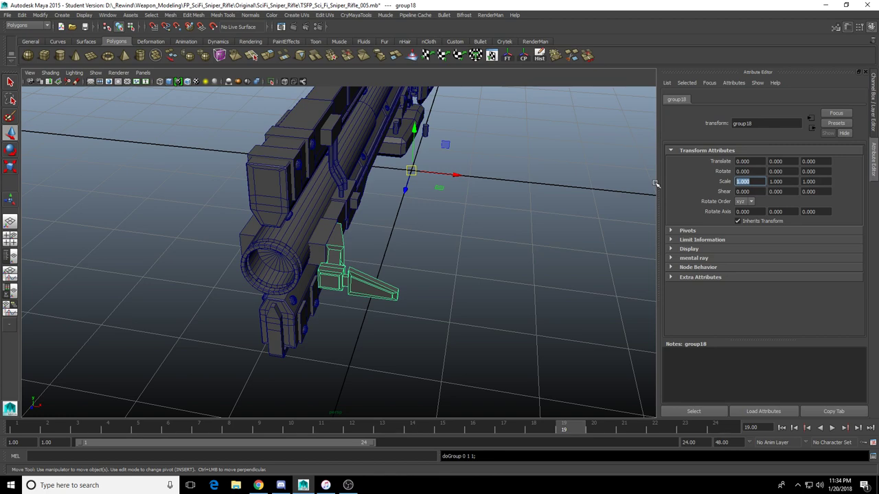
type("-1")
key("Return")
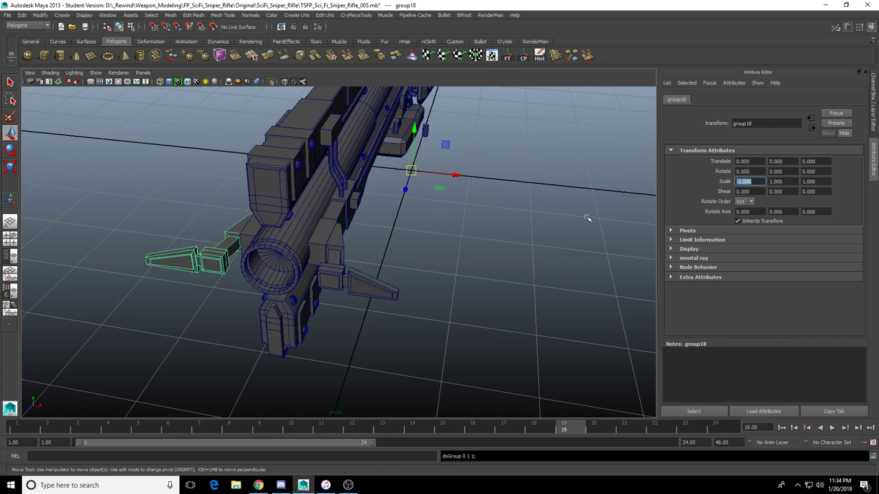
left_click_drag(432, 284, 443, 300, "alt")
left_click(421, 271)
left_click(337, 233)
left_click_drag(233, 237, 332, 253, "alt")
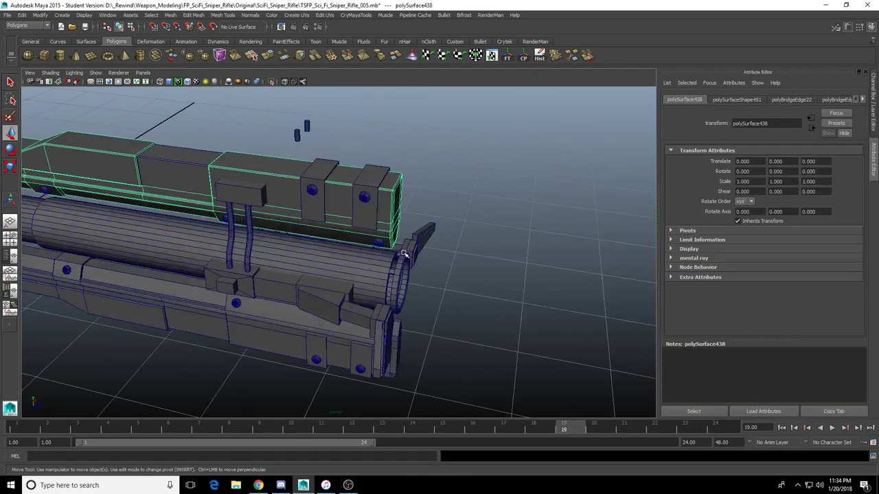
Examine the rifle's front end, including the side blocks, bent pipes and loose cylinders, from several angles
left_click_drag(405, 254, 303, 222, "alt")
left_click(378, 230)
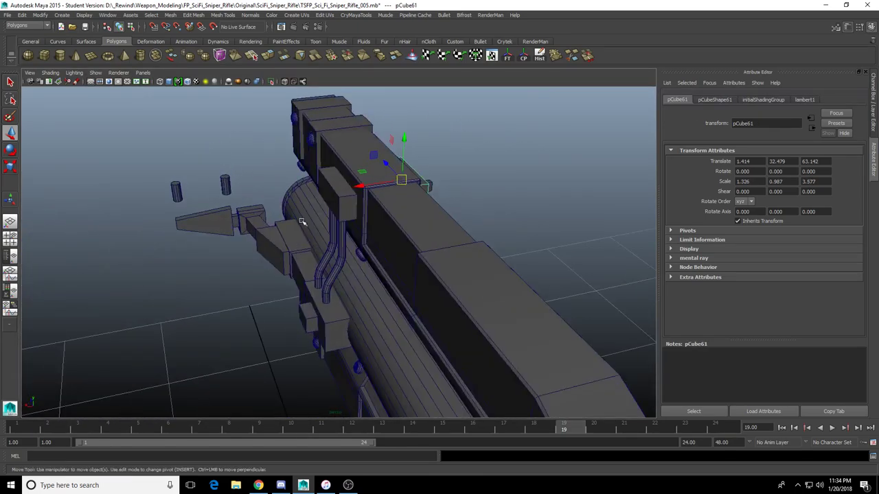
left_click(227, 189)
left_click_drag(228, 191, 426, 288, "alt")
scroll(383, 279, "down", 2)
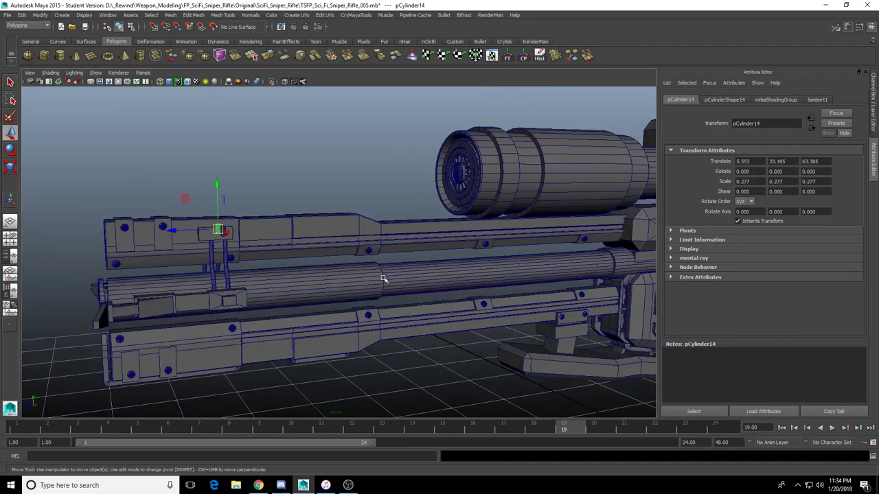
left_click_drag(327, 276, 318, 250, "alt")
scroll(378, 324, "up", 6)
middle_click_drag(378, 323, 304, 257, "alt")
scroll(304, 256, "down", 6)
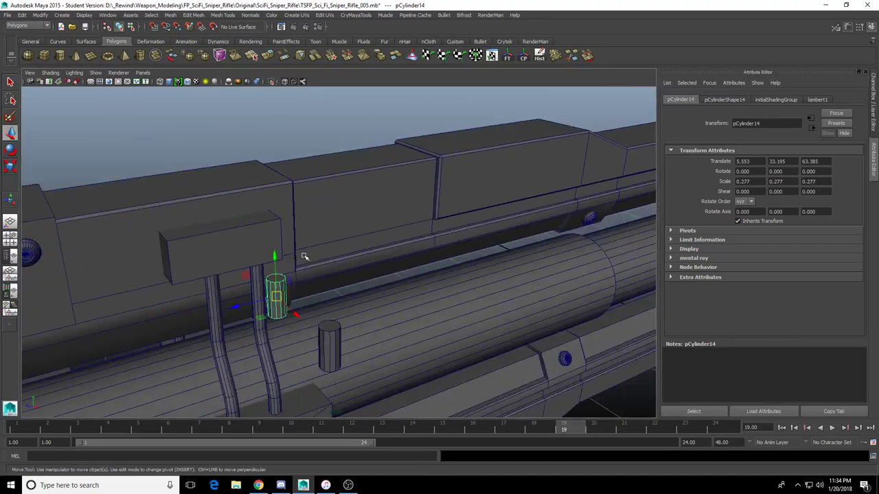
left_click_drag(304, 257, 284, 212, "alt")
scroll(284, 212, "down", 3)
middle_click_drag(610, 243, 363, 247, "alt")
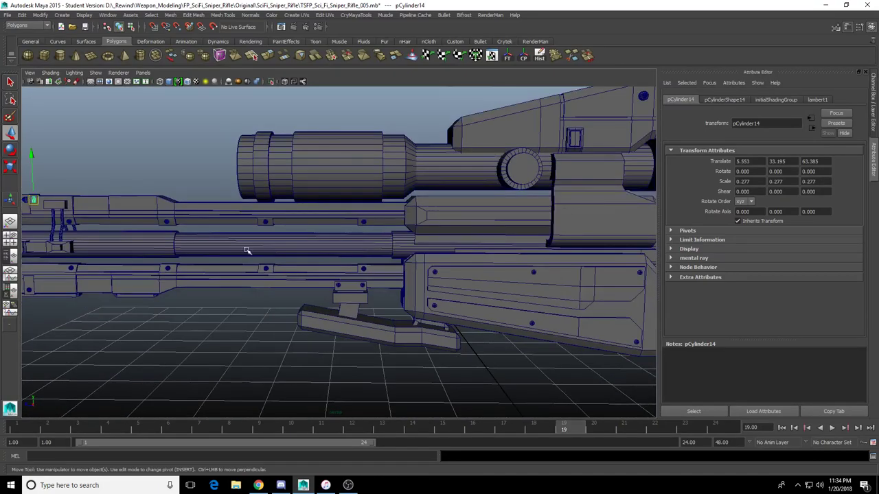
middle_click_drag(245, 249, 494, 233, "alt")
scroll(267, 286, "up", 5)
middle_click_drag(267, 286, 370, 290, "alt")
left_click_drag(370, 290, 460, 271, "alt")
scroll(460, 271, "down", 3)
middle_click_drag(628, 254, 487, 251, "alt")
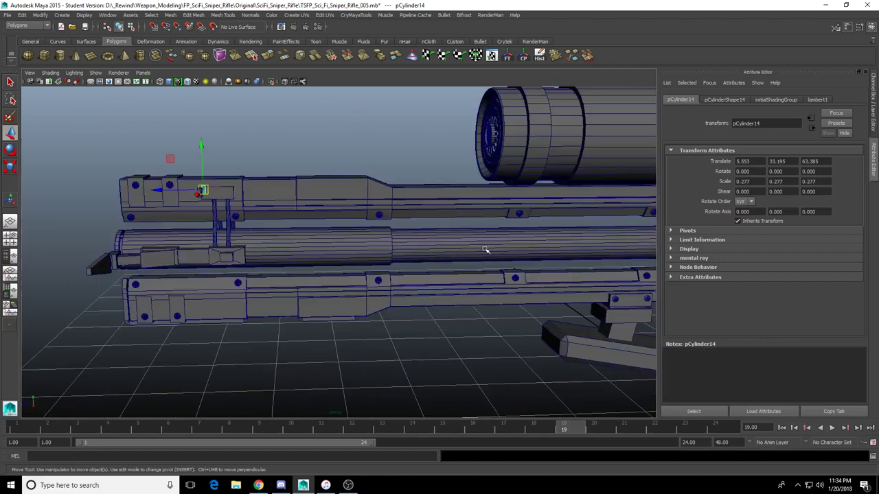
left_click_drag(487, 251, 269, 194, "alt")
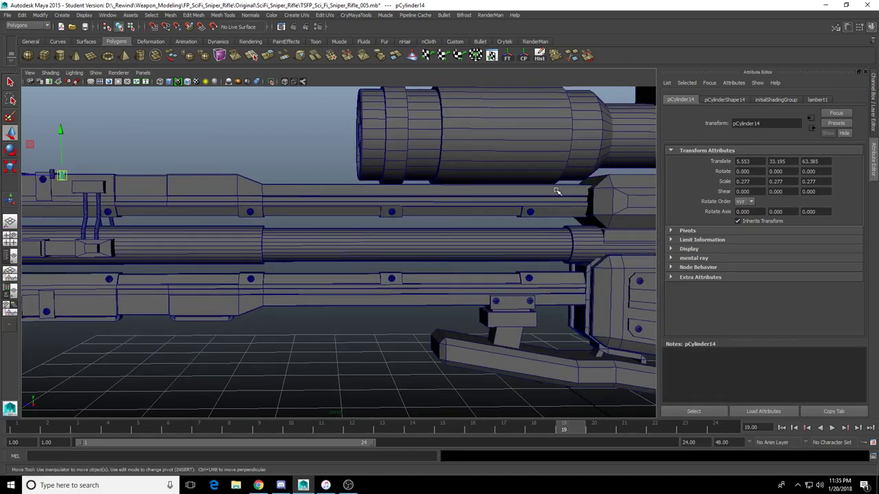
scroll(197, 253, "up", 2)
middle_click_drag(180, 259, 313, 278, "alt")
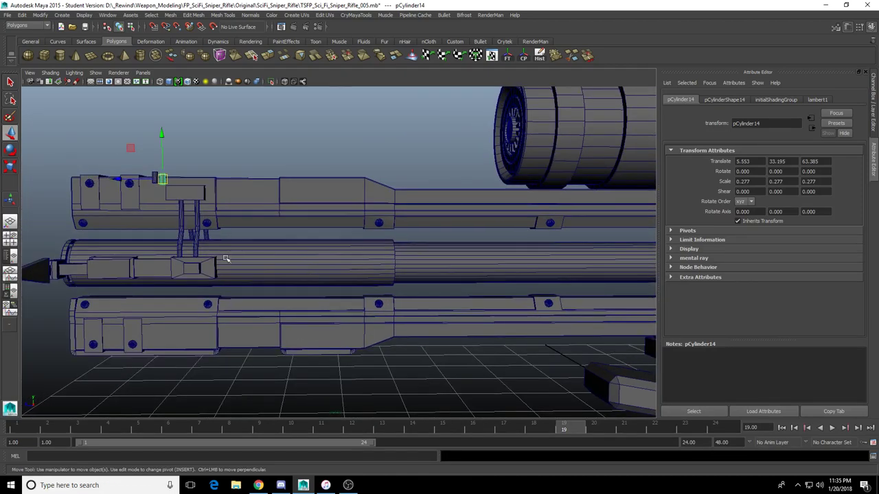
left_click_drag(224, 258, 378, 259, "alt")
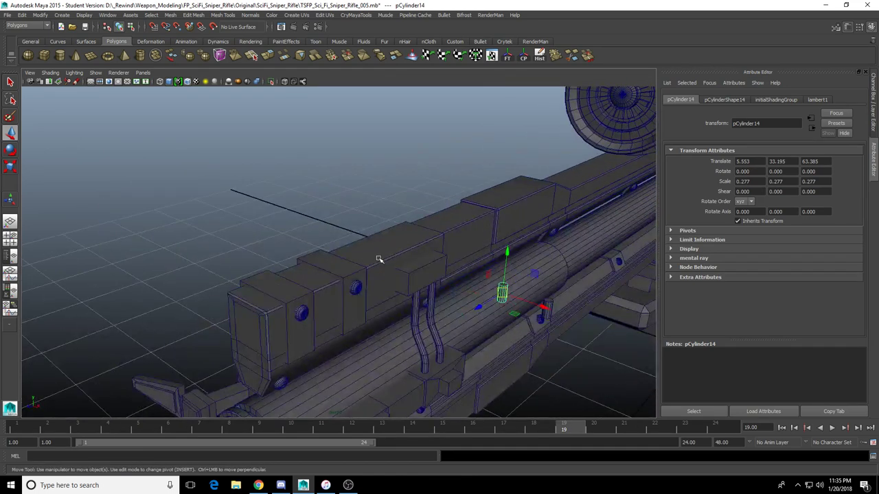
Duplicate the four bent pipes between the upper rail and the barrel and group the copies
left_click(413, 273)
left_click_drag(420, 295, 403, 268, "alt")
left_click(392, 250)
key("q")
left_click(339, 249, "shift")
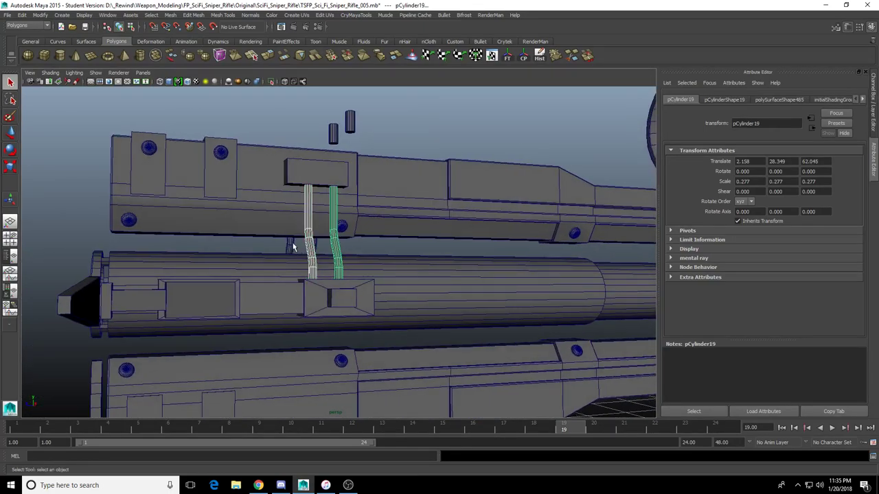
left_click(294, 246, "shift")
left_click_drag(295, 246, 335, 256, "alt")
left_click(423, 248, "shift")
key("w")
key("ctrl+d")
key("ctrl+g")
In the front view, raise the duplicated pipe group's pivot from the origin to roughly the height of the barrel
scroll(407, 305, "down", 3)
key("space")
scroll(221, 337, "down", 4)
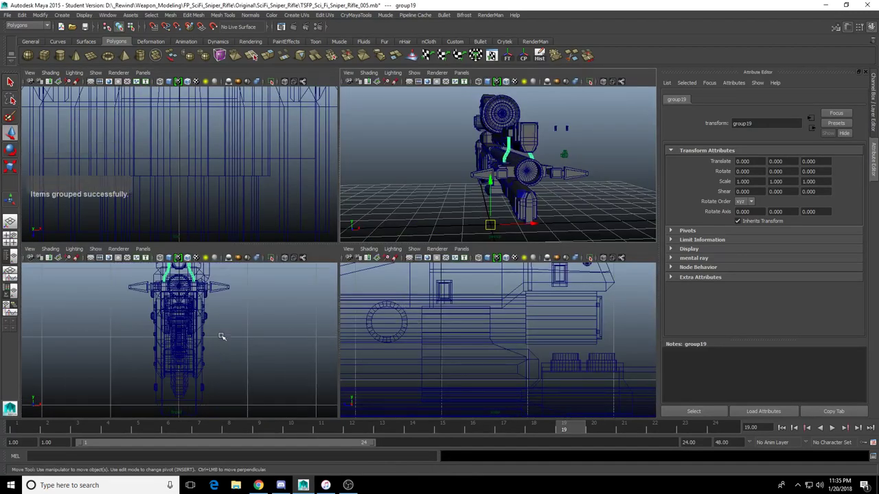
scroll(350, 321, "down", 4)
scroll(214, 364, "down", 4)
key("space")
key("f")
scroll(343, 322, "down", 6)
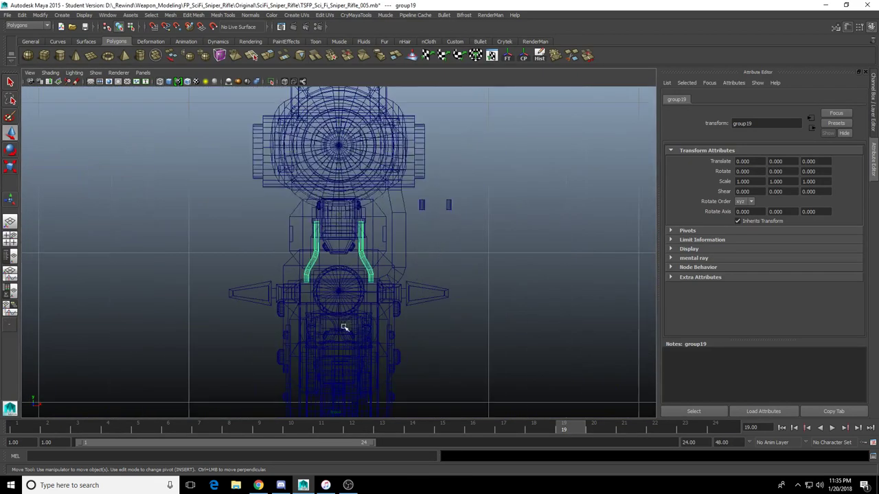
scroll(345, 330, "down", 4)
middle_click_drag(347, 346, 347, 276, "alt")
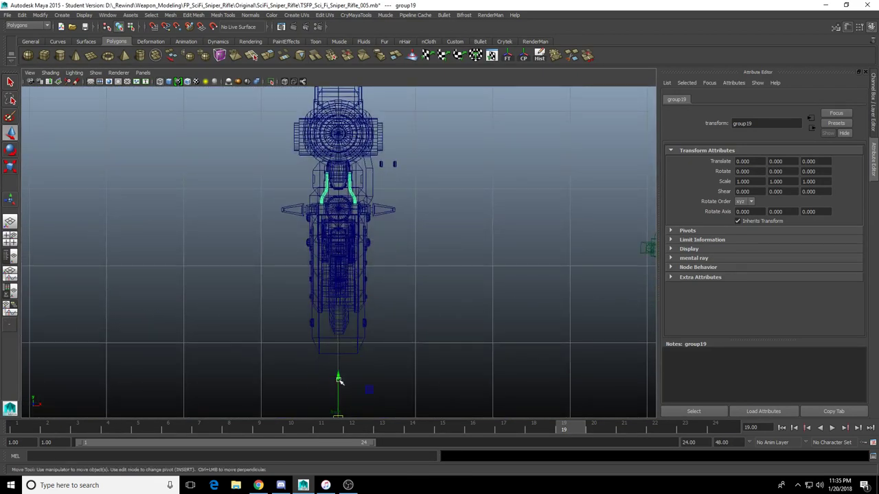
key("Insert")
left_click_drag(338, 388, 346, 183)
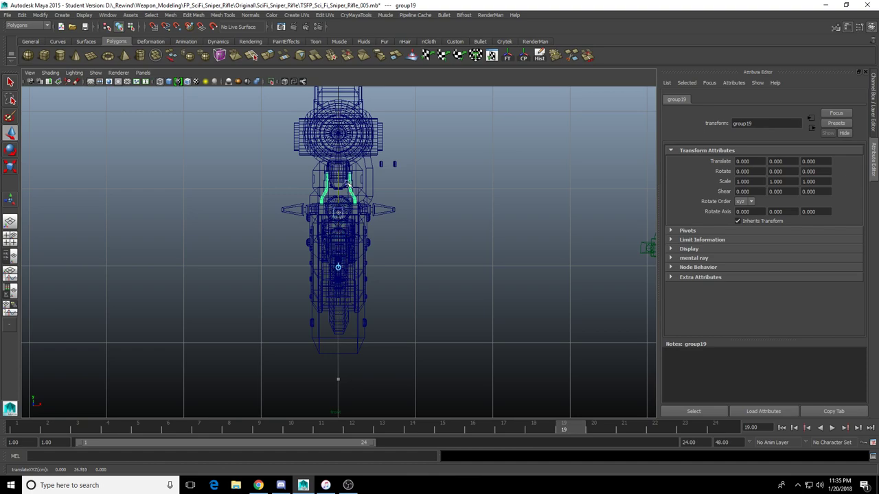
key("Insert")
Snap the pipe group's pivot to the center vertex of the barrel in the front view
right_click_drag(275, 206, 355, 202, "alt")
middle_click_drag(354, 201, 369, 252, "alt")
right_click_drag(199, 315, 315, 232, "alt")
middle_click_drag(315, 231, 283, 297, "alt")
right_click_drag(283, 296, 496, 276, "alt")
middle_click_drag(370, 211, 383, 273, "alt")
scroll(383, 273, "up", 1)
key("Insert")
key("v")
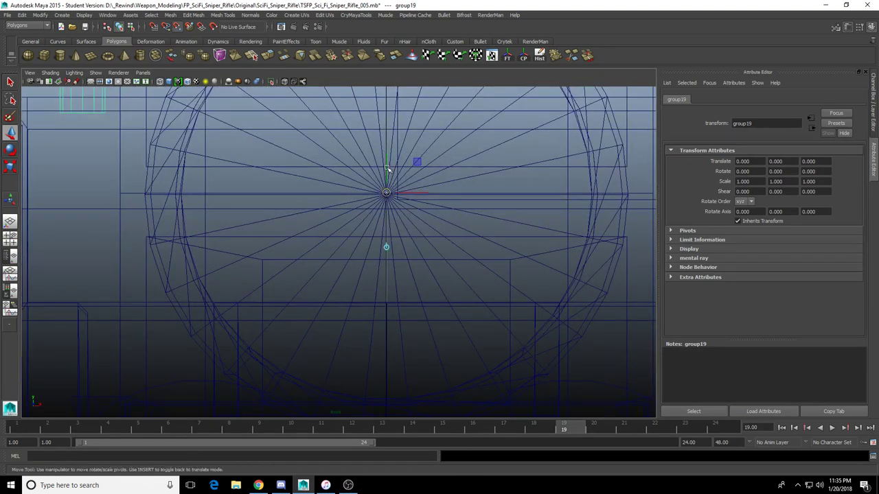
left_click_drag(387, 169, 425, 193)
key("Insert")
key("Insert")
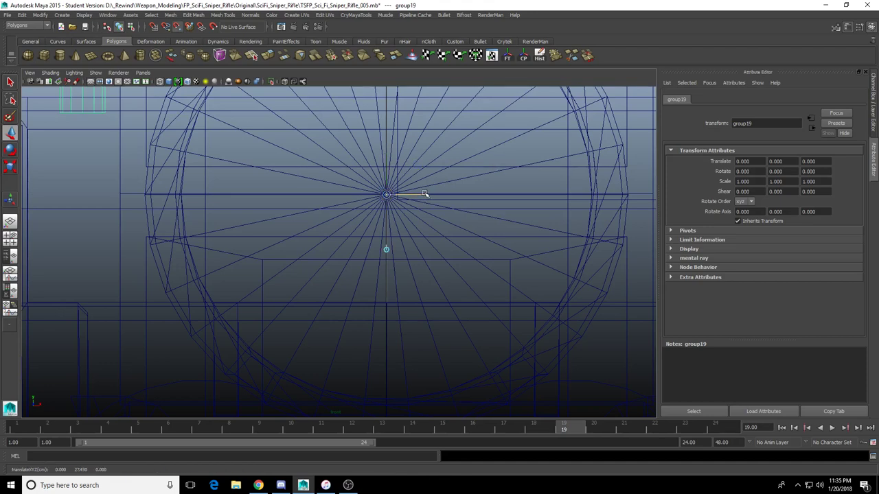
Mirror the pipe group below the barrel by setting its Y scale to -1, and clear the selection
key("space")
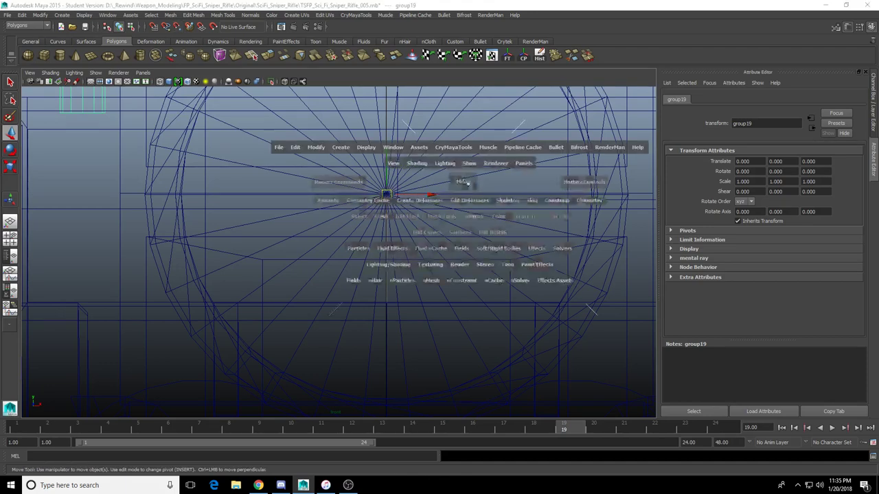
key("space")
mouse_move(494, 197)
left_mouse_down("alt")
mouse_move(461, 227)
mouse_move(803, 206)
left_mouse_up("alt")
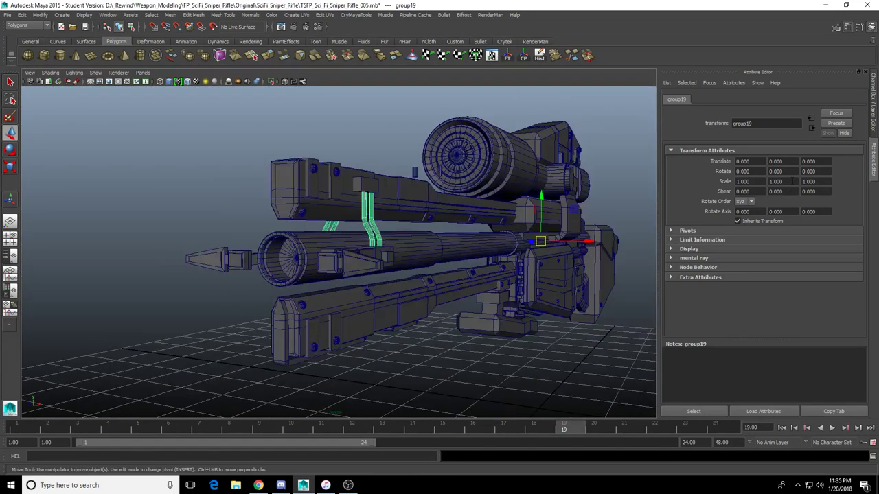
left_click(792, 182)
type("-1")
key("Return")
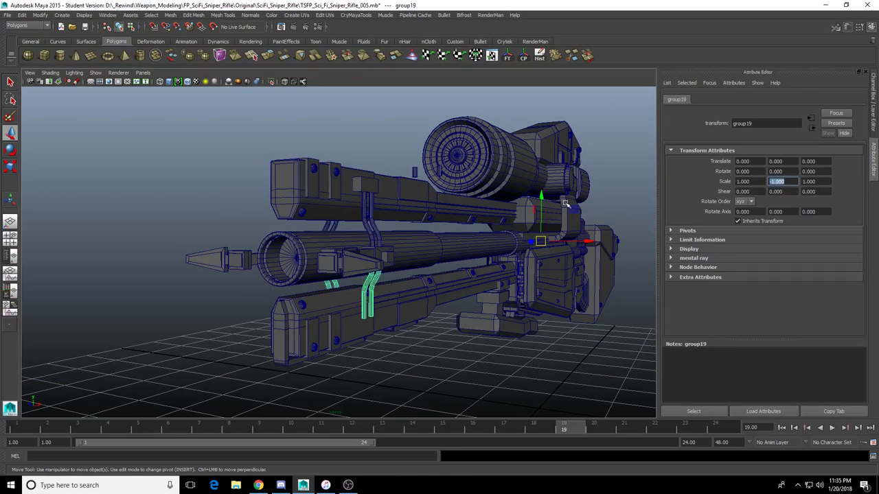
left_click(374, 120)
Examine the upper and mirrored lower pipes around the barrel from several angles
left_click_drag(374, 123, 396, 189, "alt")
scroll(319, 149, "down", 3)
middle_click_drag(421, 193, 363, 190, "alt")
scroll(363, 190, "up", 5)
left_click_drag(362, 190, 373, 189, "alt")
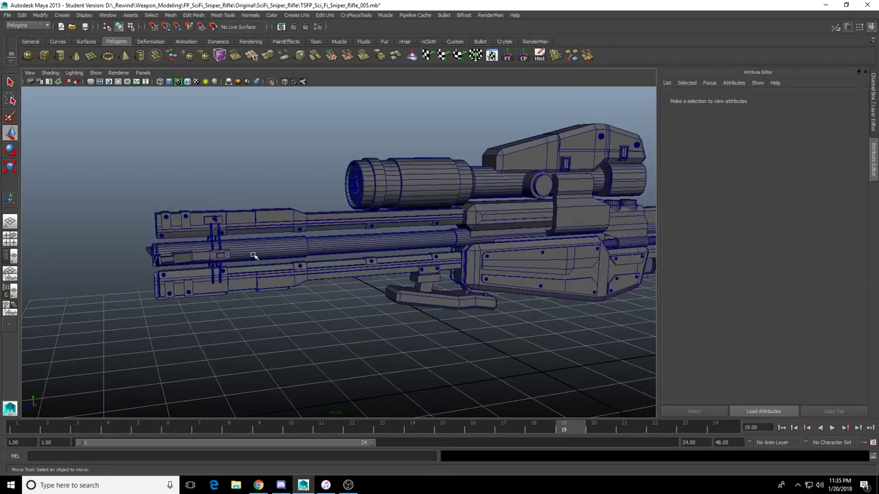
scroll(249, 264, "up", 4)
middle_click_drag(250, 264, 318, 270, "alt")
left_click_drag(318, 269, 313, 267, "alt")
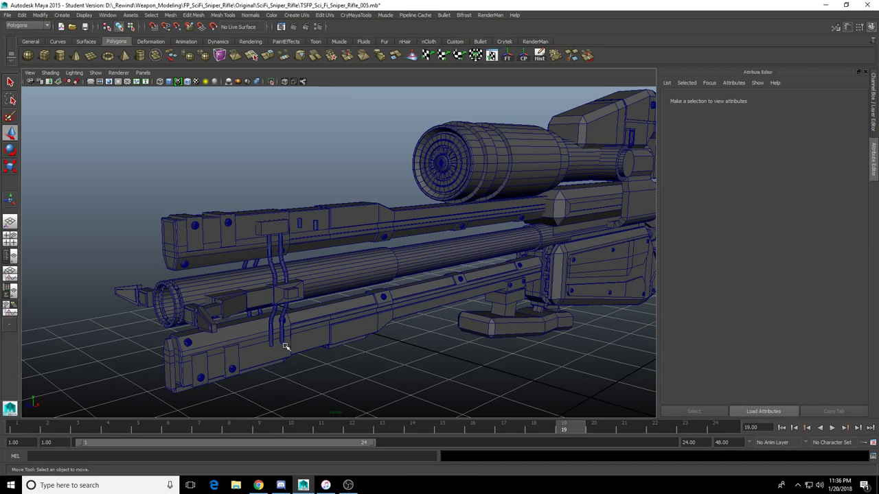
scroll(480, 276, "down", 5)
left_click_drag(392, 291, 318, 271, "alt")
middle_click_drag(447, 300, 359, 273, "alt")
left_click_drag(377, 297, 387, 310, "alt")
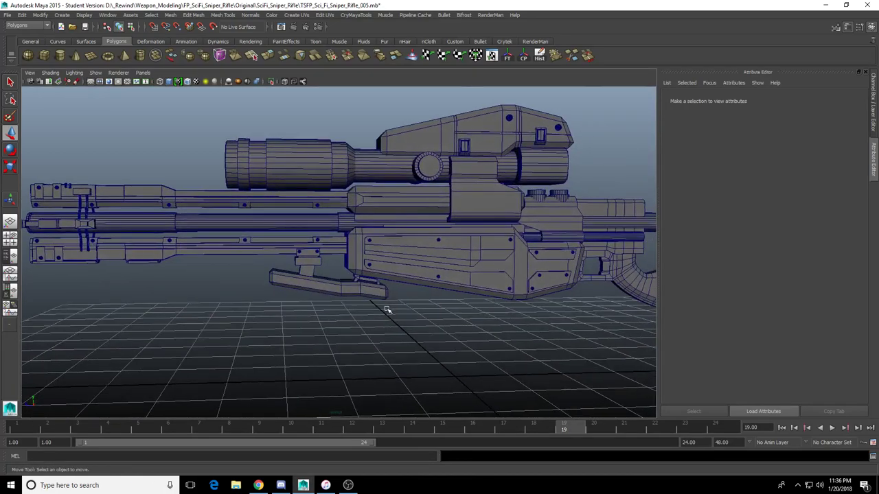
Examine the foregrip and its mounting blocks under the lower rail from near and far
scroll(387, 310, "up", 4)
left_click(336, 306)
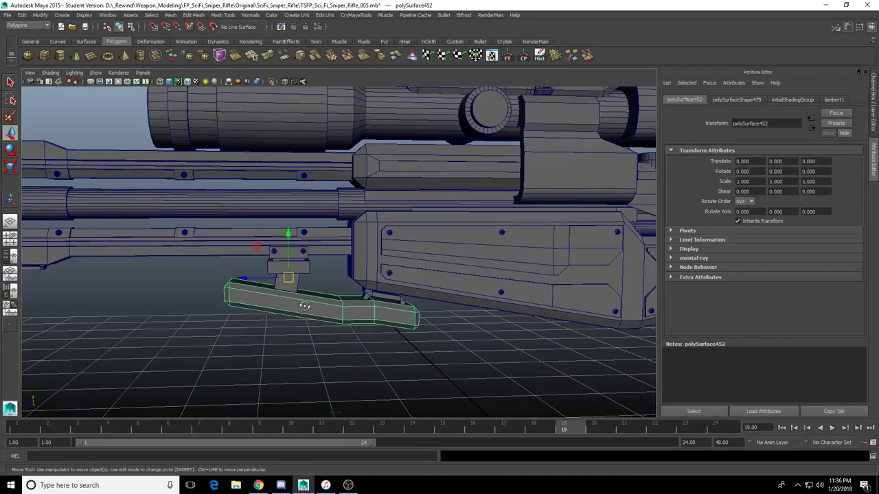
left_click_drag(304, 306, 302, 306, "alt")
right_click_drag(313, 312, 240, 318, "alt")
middle_click_drag(239, 317, 356, 335, "alt")
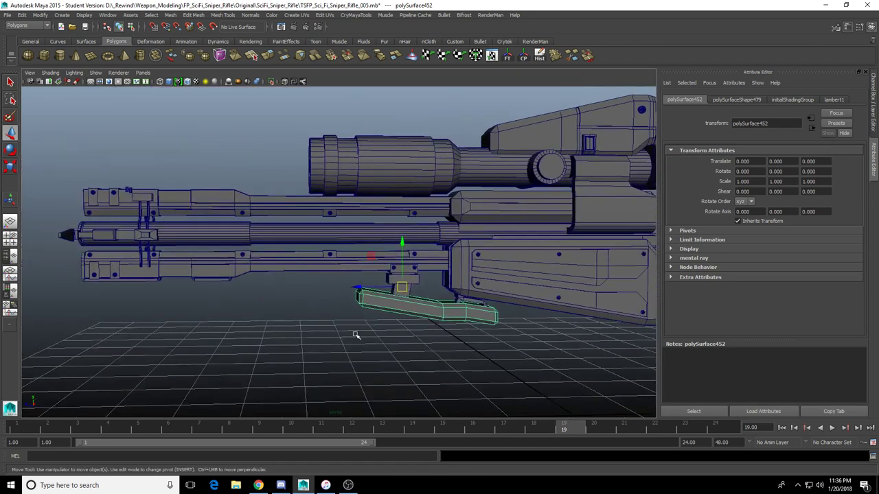
middle_click_drag(431, 348, 309, 300, "alt")
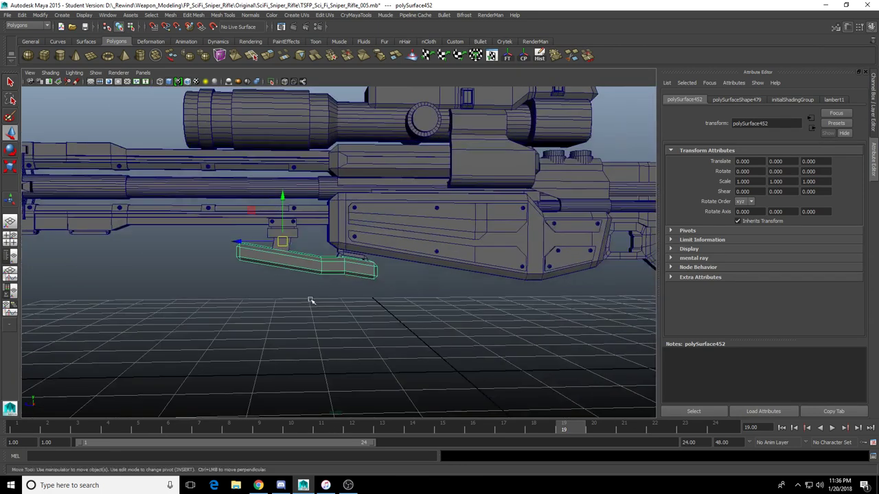
left_click(310, 301)
mouse_move(310, 301)
left_mouse_down("alt")
mouse_move(317, 309)
mouse_move(298, 310)
left_mouse_up("alt")
middle_click_drag(267, 293, 335, 296, "alt")
left_click(361, 266)
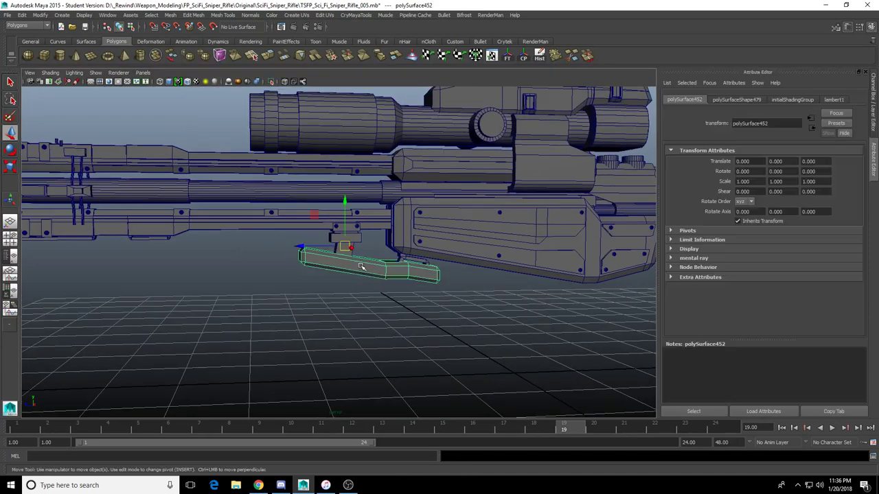
scroll(437, 289, "up", 4)
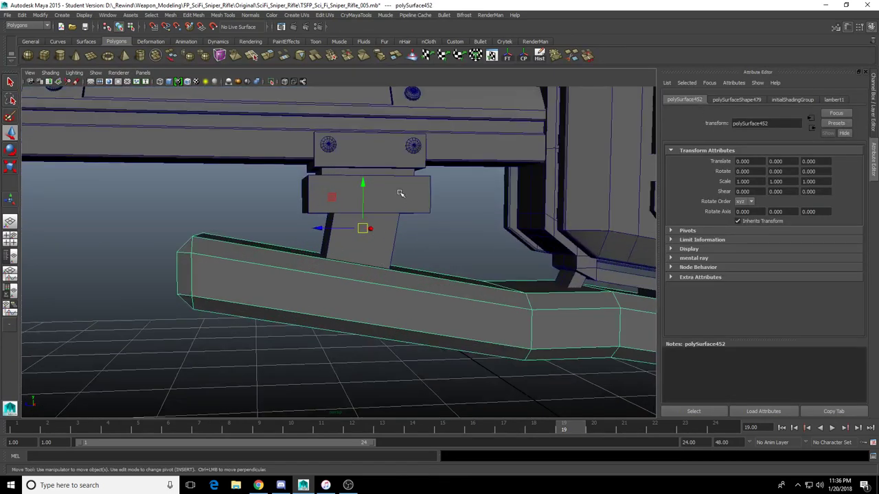
left_click_drag(417, 212, 418, 229, "alt")
left_click(429, 226)
left_click_drag(451, 271, 434, 255, "alt")
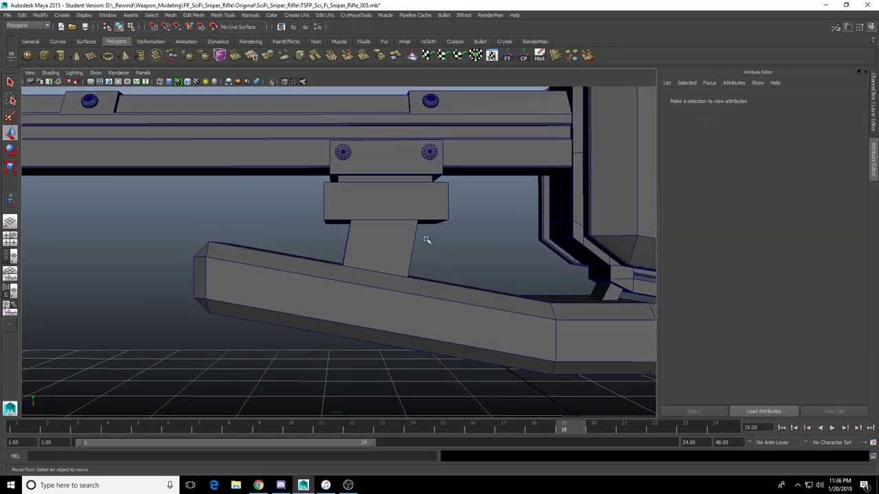
scroll(416, 166, "down", 5)
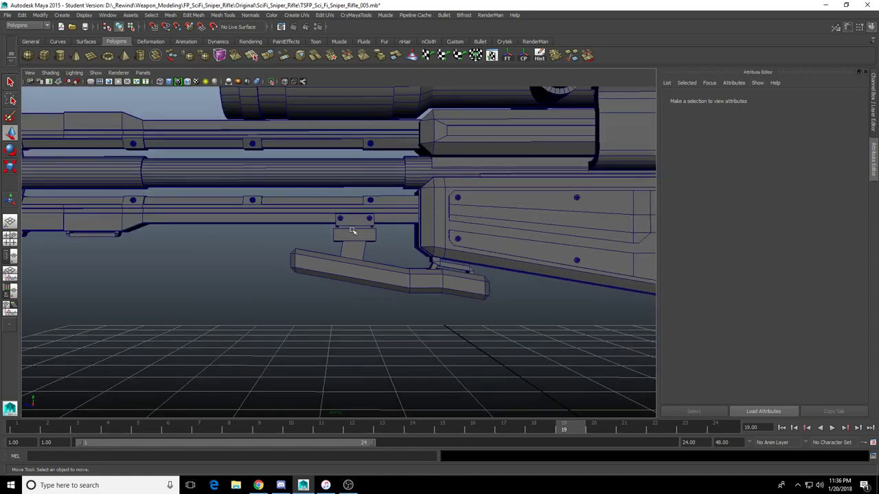
mouse_move(367, 240)
left_mouse_down("alt")
mouse_move(363, 251)
mouse_move(382, 257)
mouse_move(369, 254)
left_mouse_up("alt")
scroll(383, 257, "up", 7)
scroll(436, 260, "down", 8)
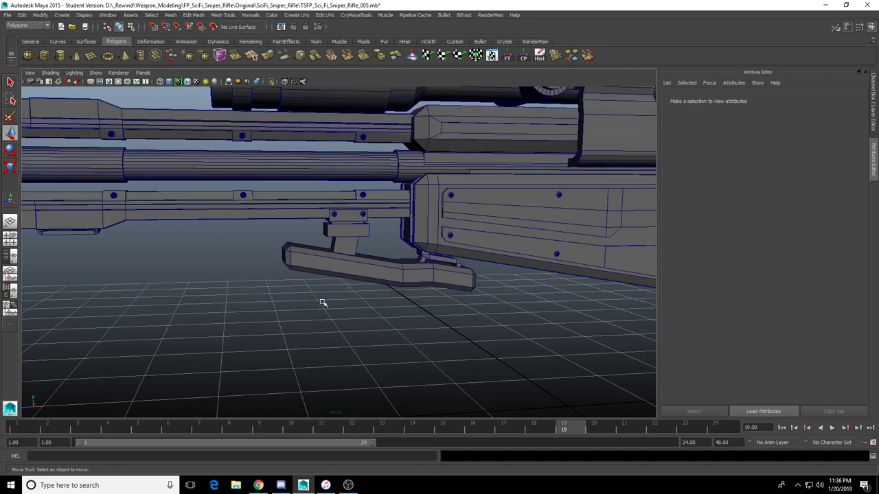
Examine the barrel, the rail bolts and the side bracket that holds the pipes from several angles
scroll(324, 303, "down", 6)
middle_click_drag(328, 300, 410, 302, "alt")
scroll(364, 302, "up", 5)
left_click_drag(412, 302, 293, 288, "alt")
scroll(414, 298, "up", 5)
left_click(341, 257)
left_click_drag(342, 256, 438, 276, "alt")
scroll(439, 277, "down", 5)
middle_click_drag(459, 279, 384, 275, "alt")
left_click_drag(383, 274, 350, 277, "alt")
scroll(351, 277, "up", 4)
middle_click_drag(351, 277, 412, 279, "alt")
left_click_drag(412, 279, 332, 186, "alt")
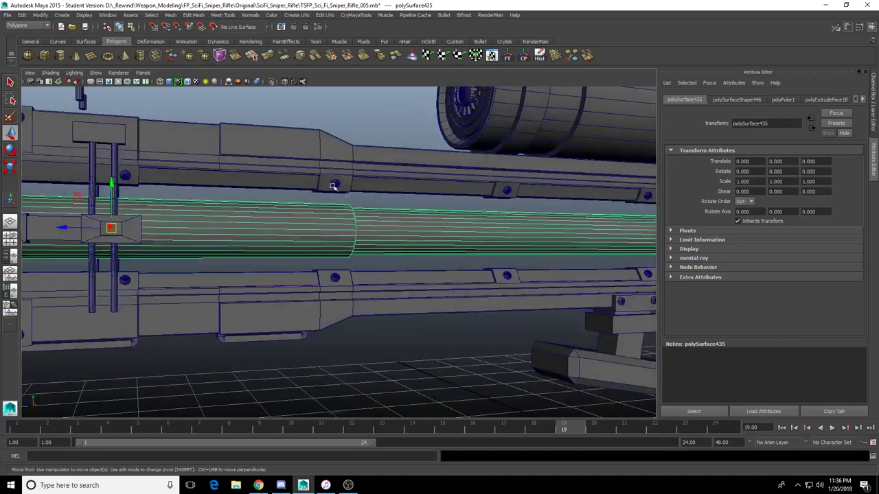
left_click(332, 187)
scroll(333, 186, "down", 4)
mouse_move(280, 302)
left_mouse_down("alt")
mouse_move(320, 306)
mouse_move(263, 300)
left_mouse_up("alt")
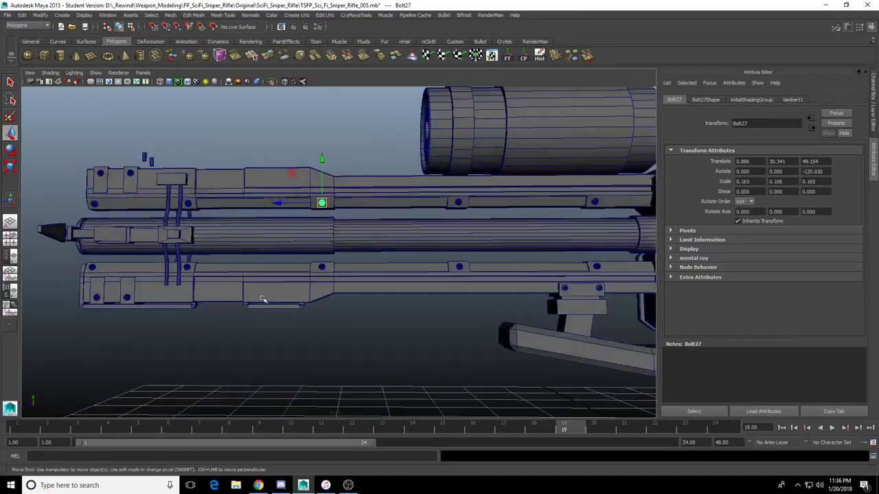
scroll(336, 320, "down", 4)
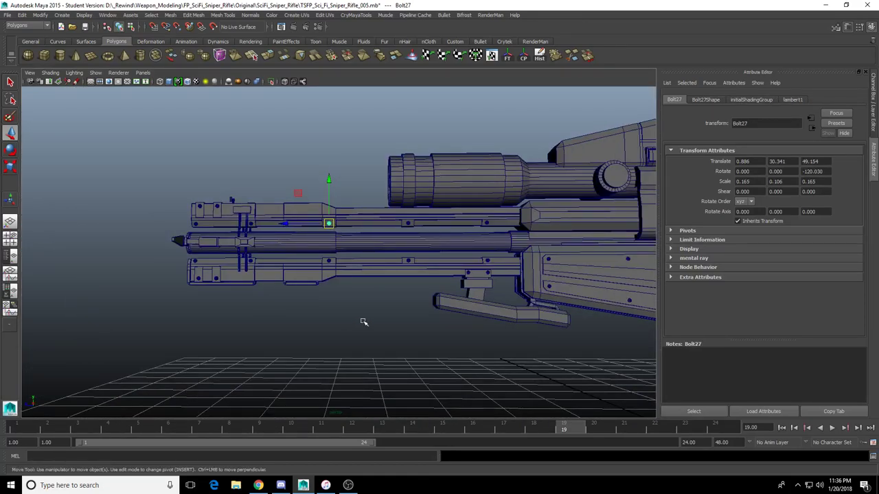
scroll(369, 316, "up", 4)
middle_click_drag(288, 291, 384, 302, "alt")
left_click_drag(302, 285, 351, 294, "alt")
scroll(348, 294, "up", 5)
left_click(278, 289)
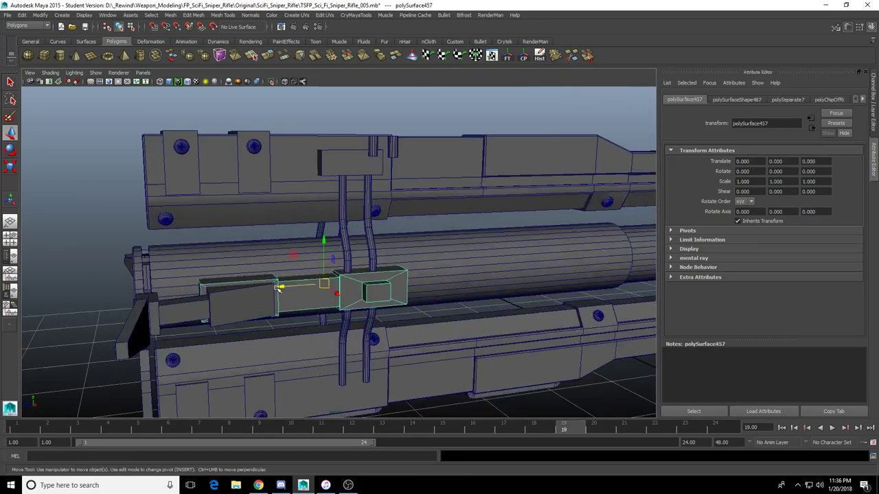
left_click_drag(241, 298, 362, 285, "alt")
left_click_drag(296, 299, 261, 302, "alt")
scroll(369, 183, "up", 4)
Combine the two pipe connector blocks on opposite sides of the upper rail into one mesh
left_click(370, 183)
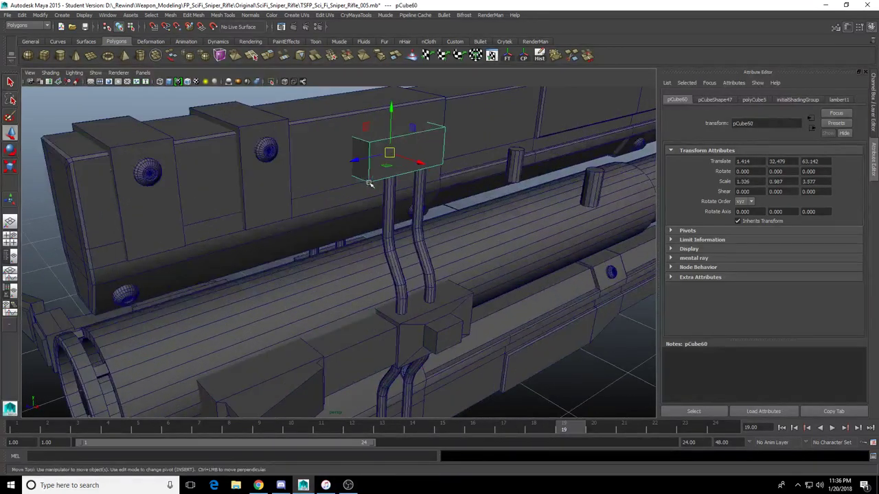
middle_click_drag(369, 184, 337, 268, "alt")
key("q")
right_click_drag(346, 255, 374, 223)
left_click(374, 224)
left_click_drag(233, 262, 361, 276, "alt")
left_click(361, 254, "shift")
left_click(156, 57)
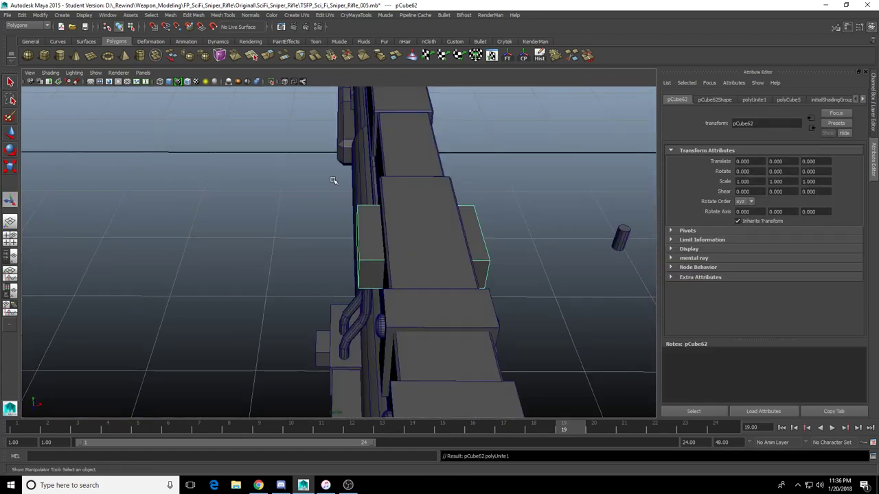
Clear the construction history of the combined pipe connector blocks and remove the unneeded faces on both blocks
left_click(540, 58)
left_click_drag(527, 168, 427, 239, "alt")
right_click_drag(388, 270, 387, 288)
left_click(379, 276)
left_click_drag(343, 281, 470, 267, "alt")
left_click(383, 238, "shift")
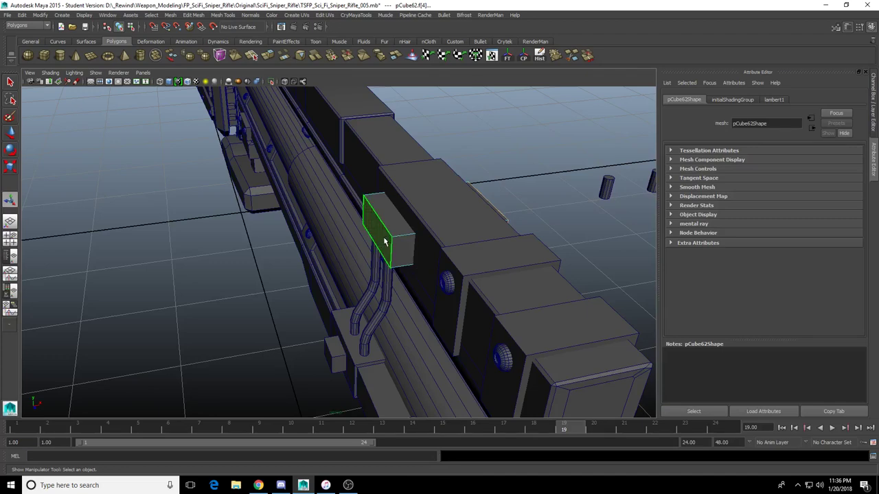
key("q")
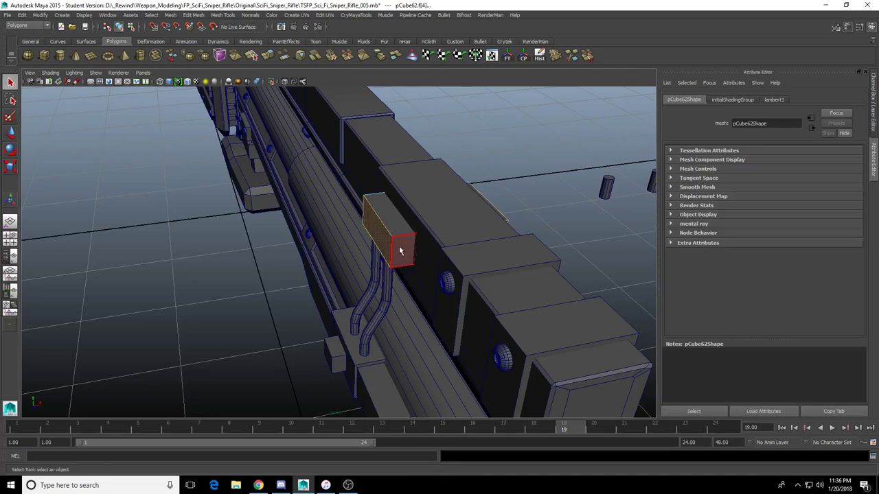
left_click_drag(403, 251, 375, 266, "alt")
key("Delete")
Bevel the outward-facing edges of both pipe connector blocks on the upper rail with a fraction of 0.161
left_click_drag(298, 184, 365, 278)
left_click_drag(522, 173, 459, 313)
left_click_drag(459, 314, 458, 323)
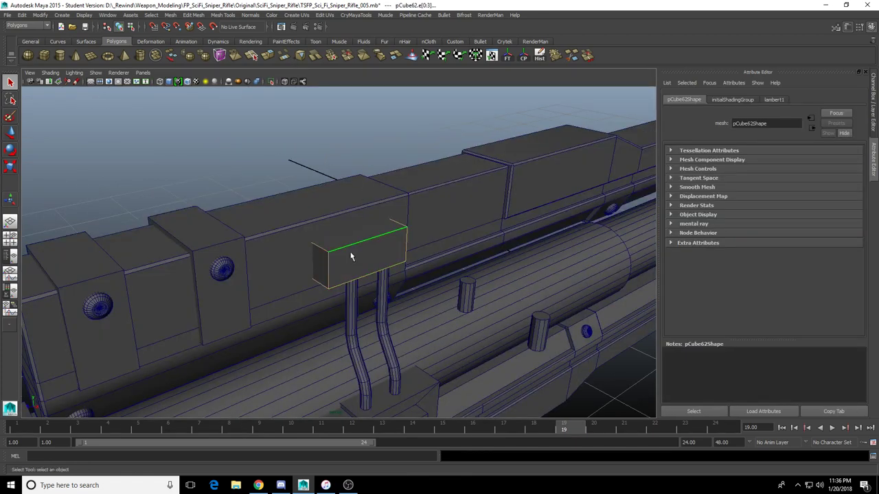
right_click_drag(350, 256, 393, 239)
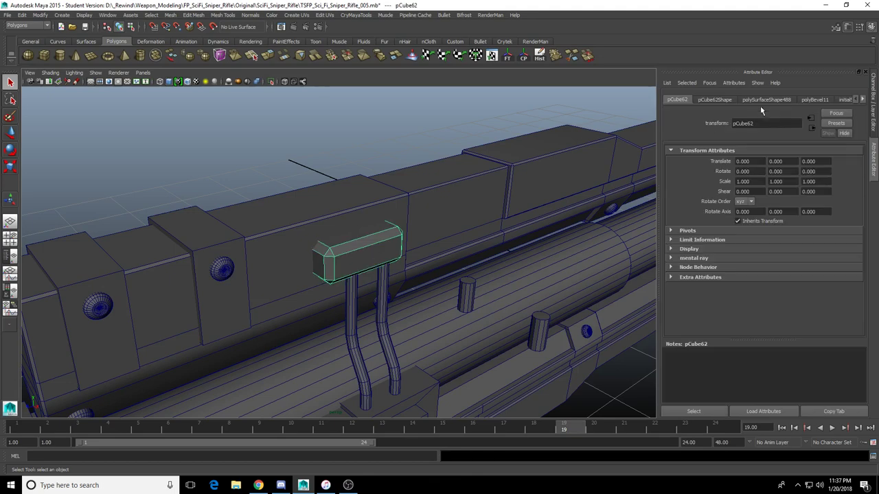
left_click(808, 101)
left_click_drag(813, 180, 784, 193)
Shorten the connector blocks by moving their muzzle-end vertices slightly toward the pipes, and deselect the mesh
left_click_drag(642, 198, 542, 204, "alt")
middle_click_drag(542, 204, 638, 212, "alt")
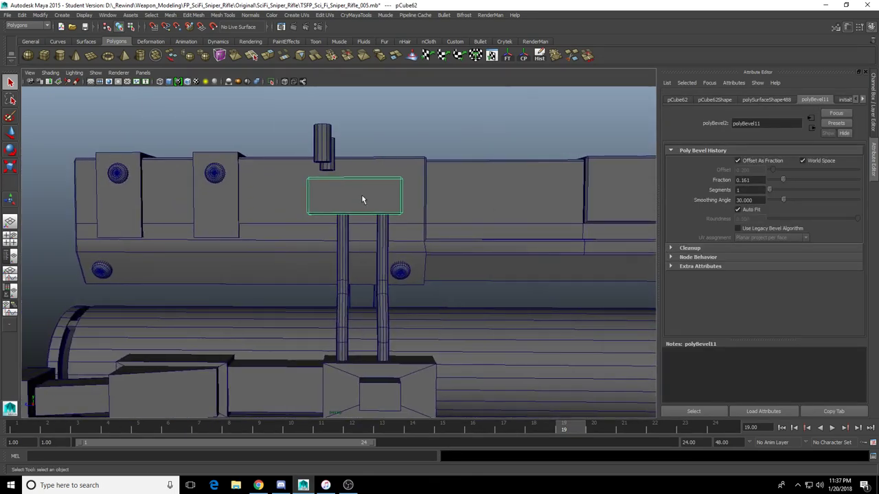
right_click_drag(361, 195, 320, 187)
left_click_drag(369, 217, 370, 194, "alt")
key("4")
left_click_drag(281, 126, 322, 234)
key("w")
key("5")
left_click_drag(275, 184, 285, 185)
right_click_drag(360, 171, 393, 140)
left_click(343, 118)
left_click_drag(330, 148, 367, 192, "alt")
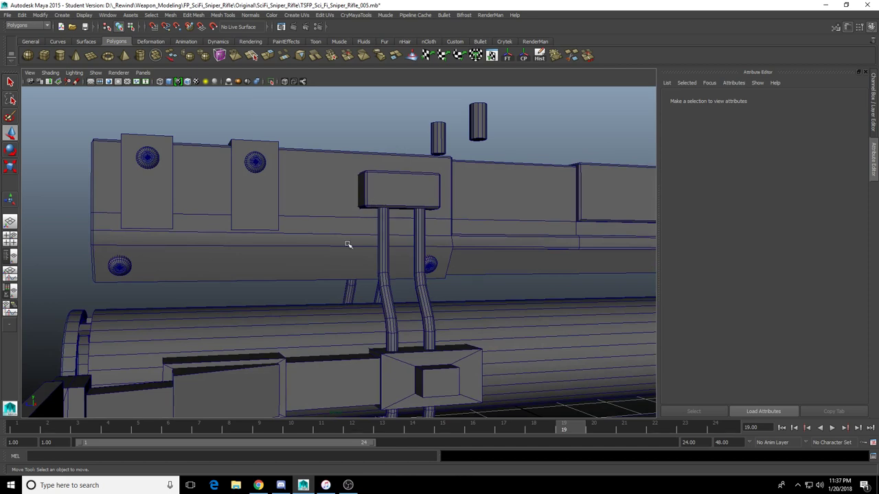
Delete the small raised box and its surrounding front faces from the barrel bracket's pipe block on one side of the rifle
left_click_drag(461, 283, 317, 270, "alt")
left_click(385, 271)
left_click_drag(386, 270, 329, 268, "alt")
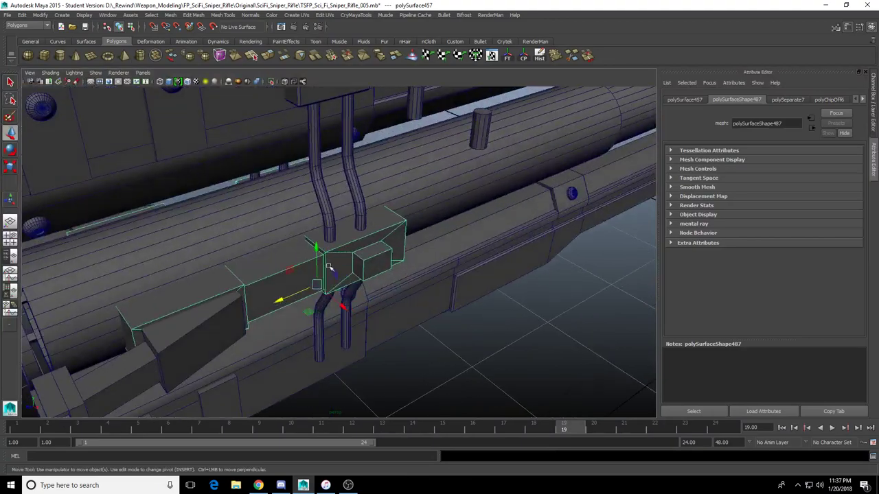
right_click_drag(329, 269, 330, 302)
left_click(369, 267)
left_click_drag(245, 258, 476, 254, "alt")
key("q")
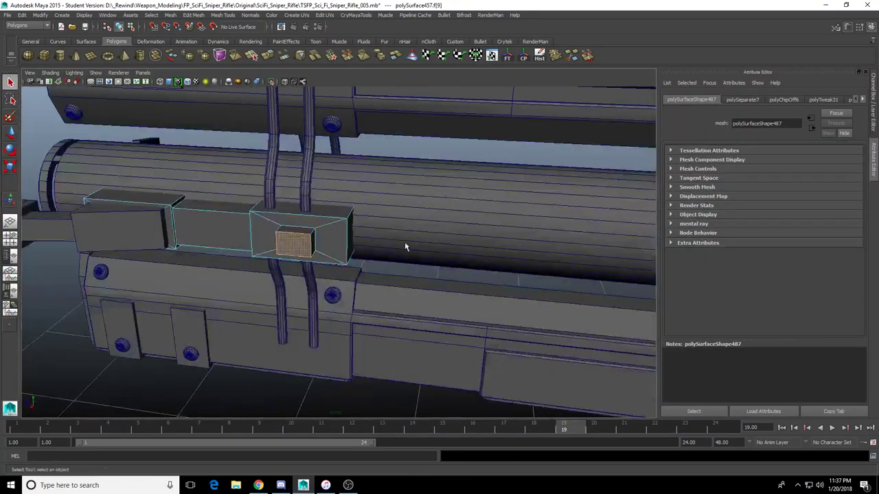
left_click_drag(406, 247, 275, 240, "alt")
left_click(389, 221, "shift")
key("shift+period")
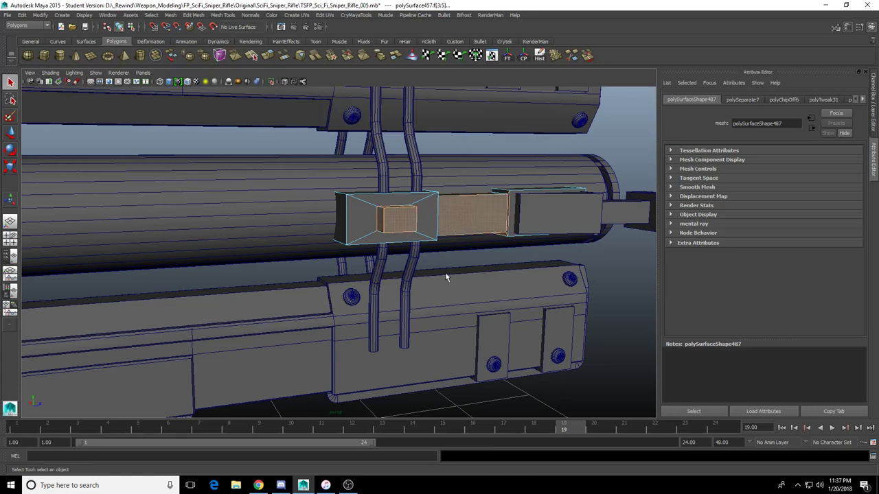
left_click(397, 220)
key("shift+period")
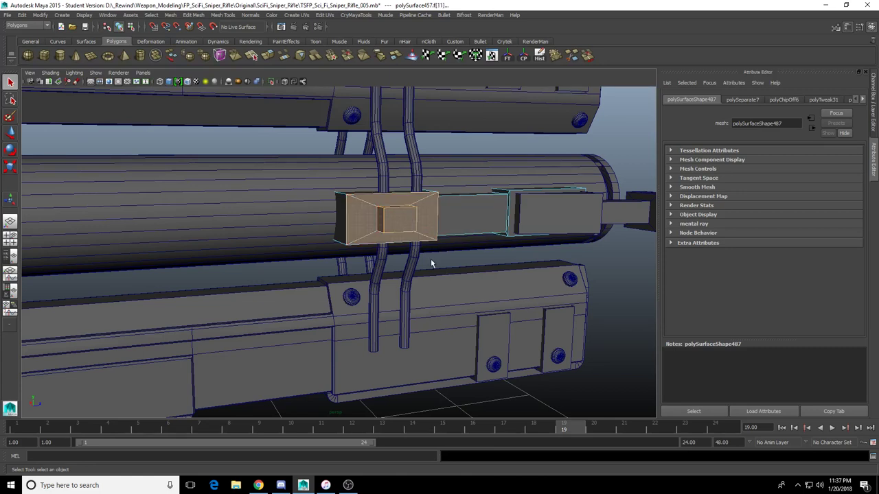
key("Delete")
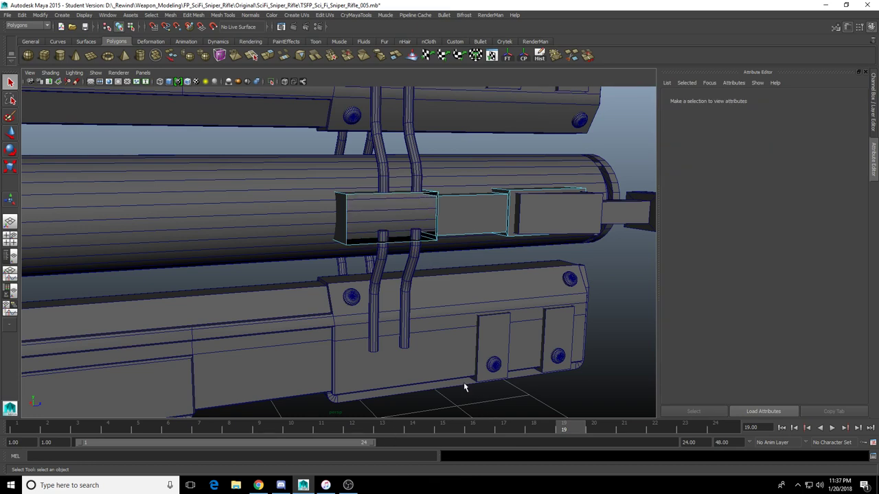
Show the reference layer, compare the original rifle's front end with the detailed model, and hide the layer again
left_click_drag(464, 387, 466, 256, "alt")
scroll(330, 253, "down", 7)
middle_click_drag(466, 256, 432, 314, "alt")
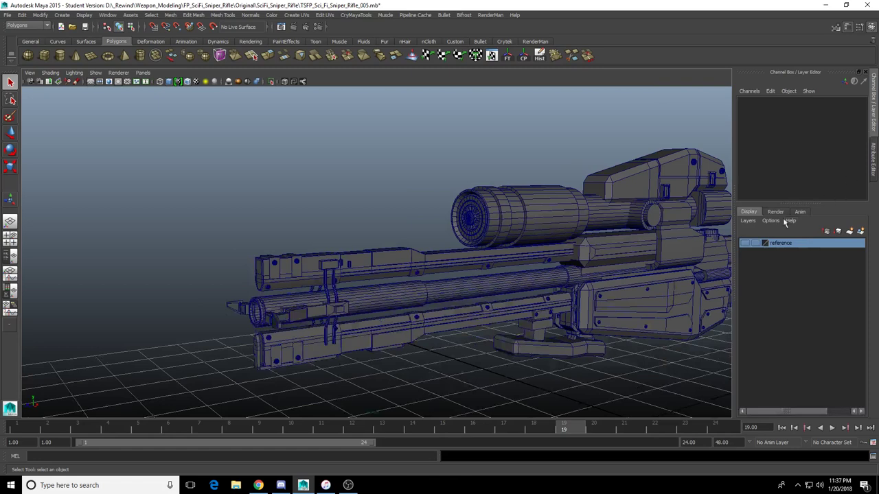
left_click(746, 243)
left_click_drag(450, 274, 483, 378, "alt")
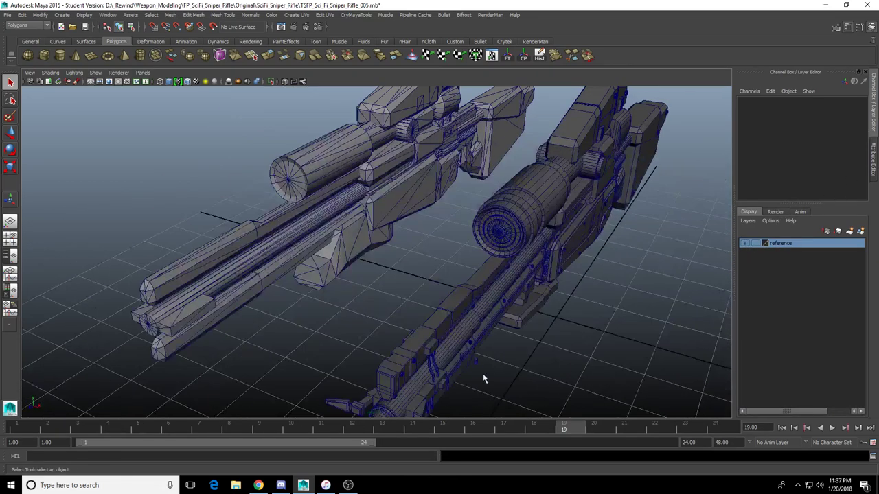
left_click_drag(450, 349, 411, 287, "alt")
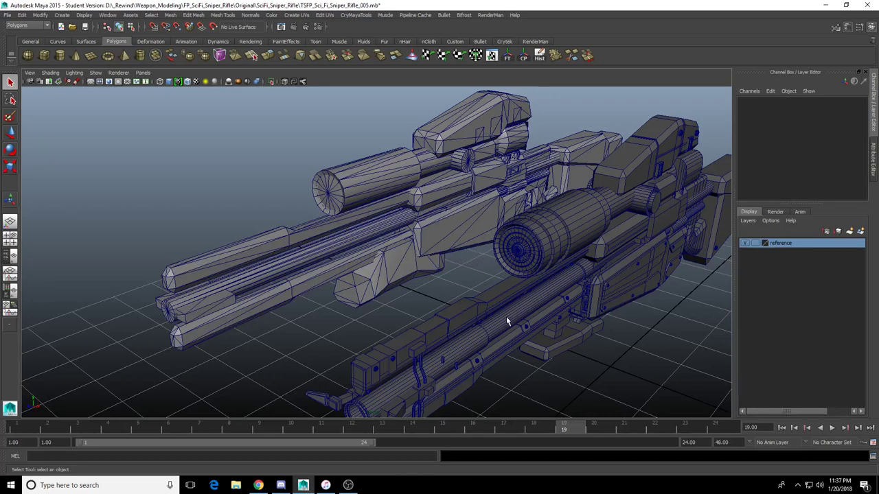
middle_click_drag(525, 347, 406, 197, "alt")
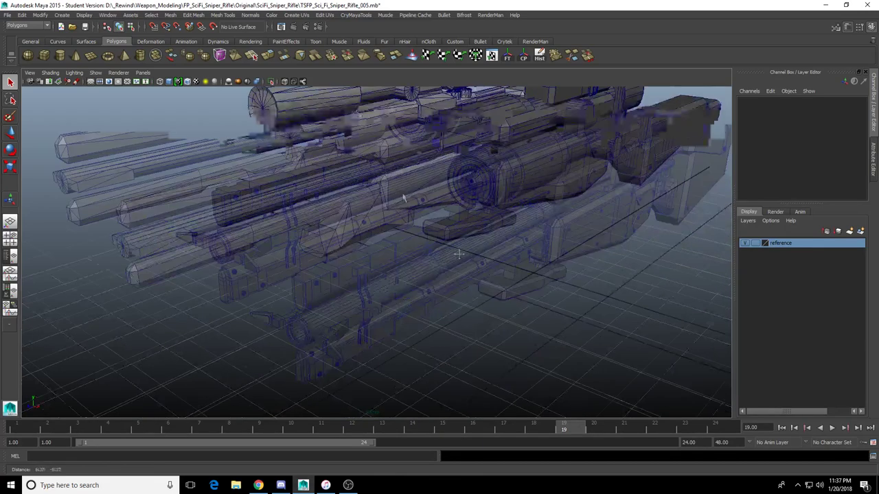
left_click_drag(405, 197, 389, 213, "alt")
middle_click_drag(389, 212, 443, 295, "alt")
scroll(398, 272, "up", 4)
left_click_drag(398, 272, 488, 276, "alt")
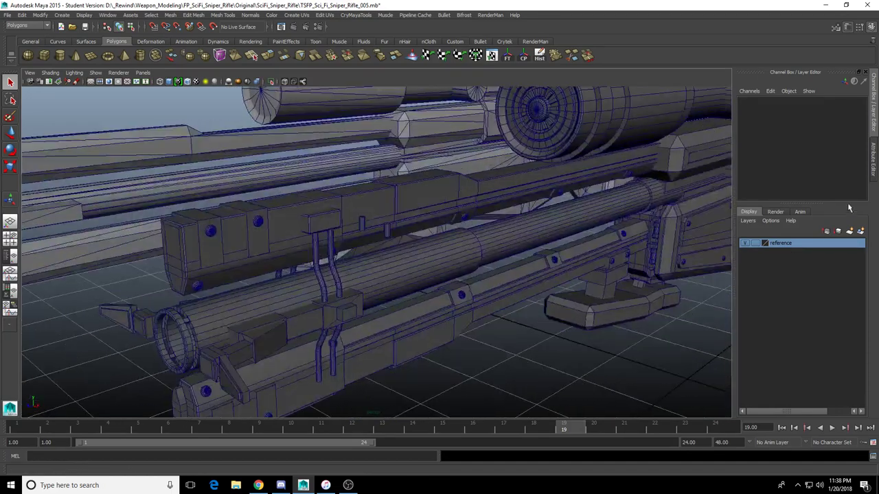
left_click(745, 243)
scroll(358, 292, "down", 4)
left_click_drag(357, 291, 371, 324, "alt")
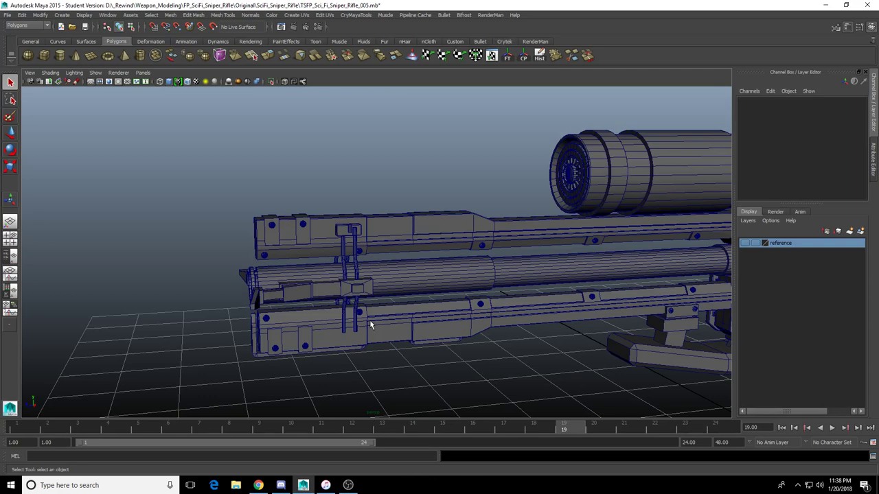
Delete the matching raised box and surrounding front faces from the bracket's pipe block on the opposite side of the barrel
scroll(335, 281, "up", 6)
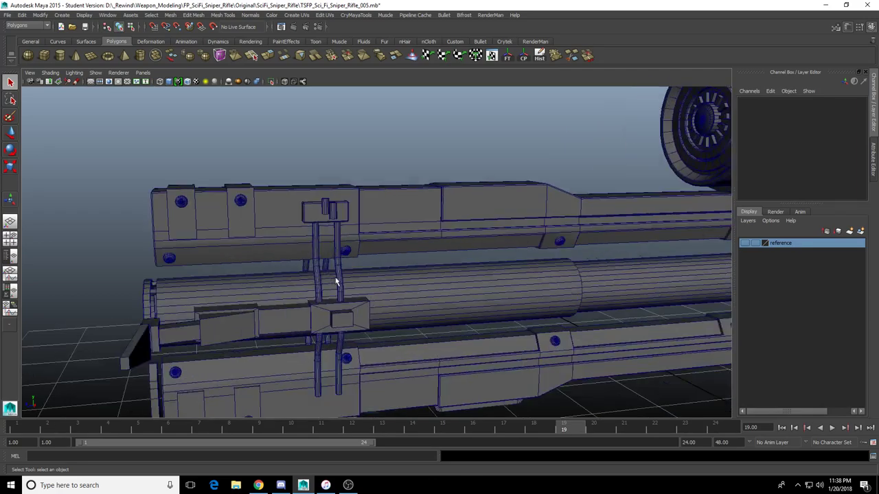
left_click_drag(334, 276, 371, 292, "alt")
middle_click_drag(371, 292, 470, 227, "alt")
left_click_drag(470, 228, 423, 251, "alt")
left_click(435, 273)
key("F11")
left_click(450, 287)
key("shift+period")
key("shift+period")
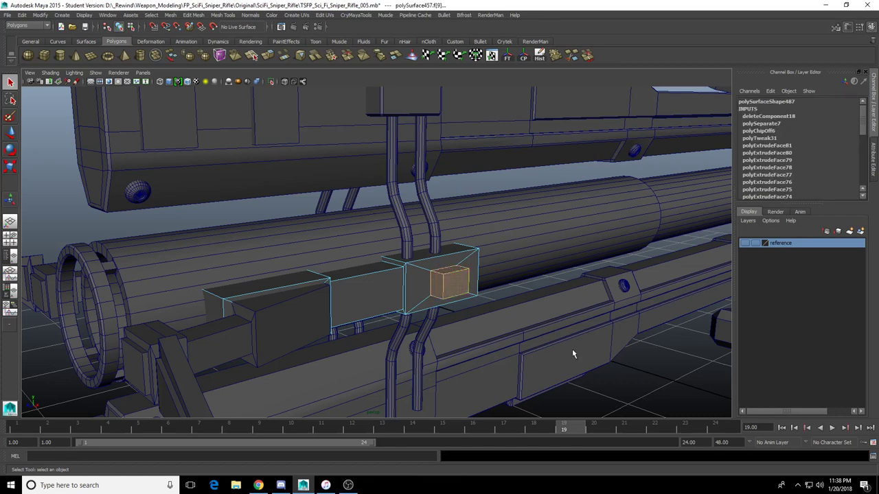
key("Delete")
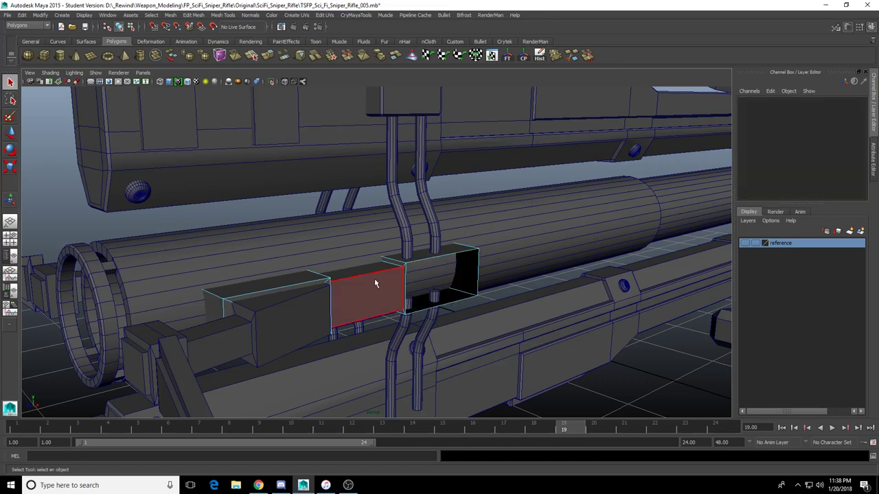
Fill the open front of the bracket's pipe block on both sides of the barrel with a flat face
left_click_drag(376, 281, 390, 356, "alt")
left_click_drag(391, 357, 421, 323)
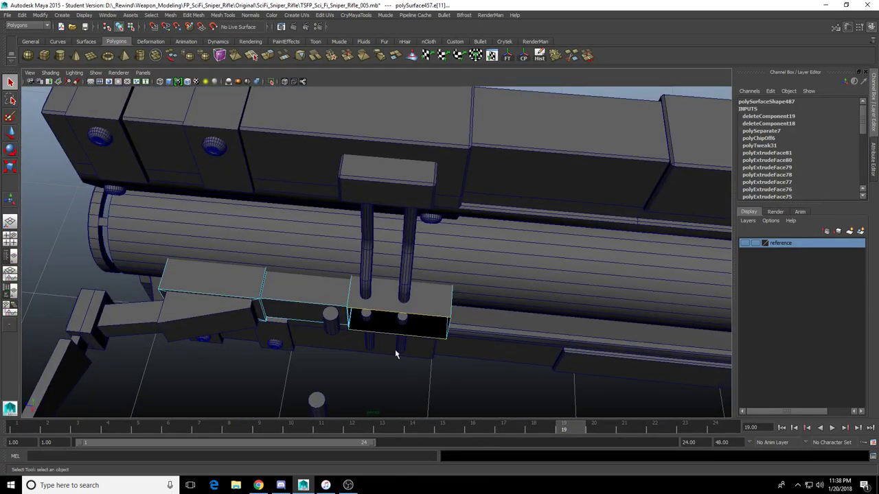
right_click_drag(410, 328, 408, 413, "shift")
left_click_drag(207, 302, 416, 332, "alt")
middle_click_drag(416, 332, 431, 261, "alt")
left_click_drag(365, 353, 386, 311)
key("g")
right_click_drag(418, 317, 470, 276)
left_click_drag(397, 304, 520, 276, "alt")
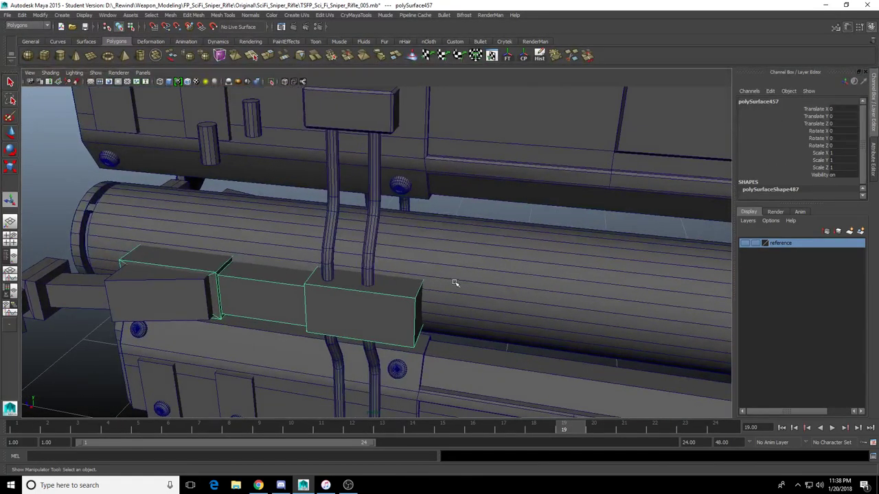
Examine the rifle from the barrel's front end back to the receiver, trigger guard and grip
scroll(454, 283, "down", 5)
left_click_drag(455, 283, 469, 283, "alt")
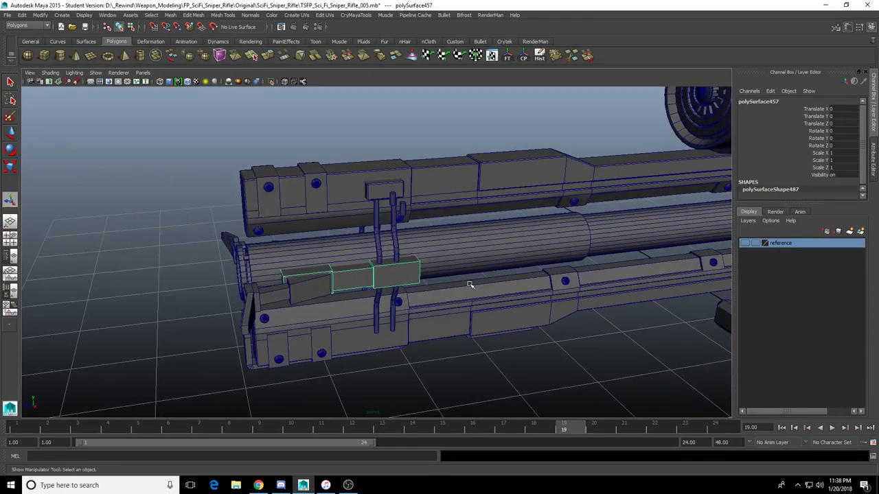
middle_click_drag(530, 263, 255, 303, "alt")
left_click_drag(296, 304, 369, 356, "alt")
left_click(251, 343)
key("Delete")
left_click_drag(423, 334, 345, 351, "alt")
scroll(345, 351, "down", 4)
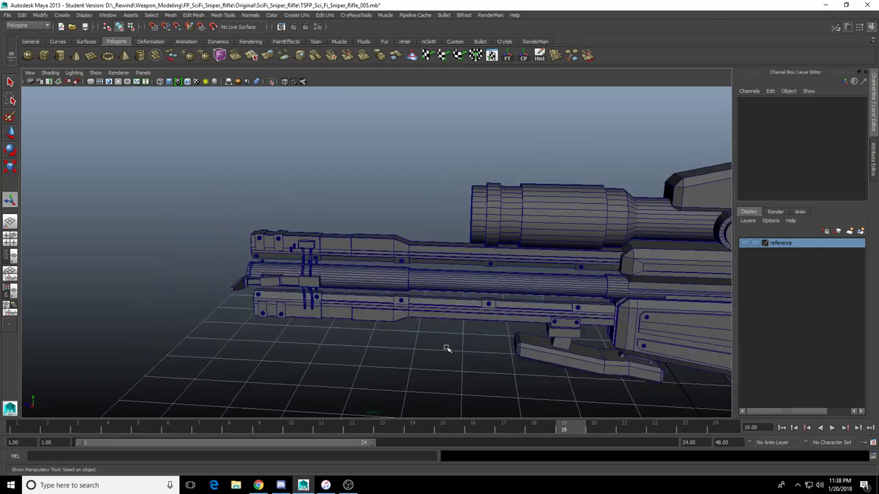
left_click_drag(463, 359, 464, 347, "alt")
middle_click_drag(496, 355, 247, 342, "alt")
middle_click_drag(472, 373, 301, 389, "alt")
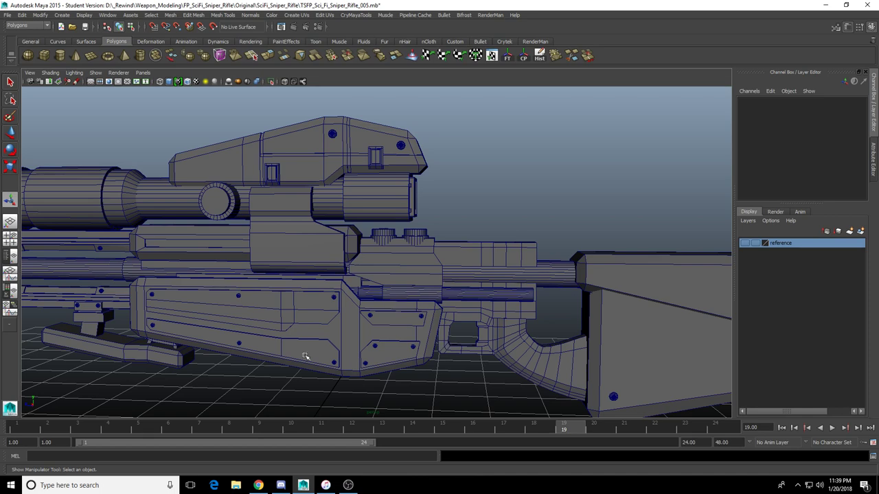
Select all the rear end faces of the receiver block above the trigger guard and grip
scroll(492, 312, "up", 3)
middle_click_drag(493, 312, 479, 288, "alt")
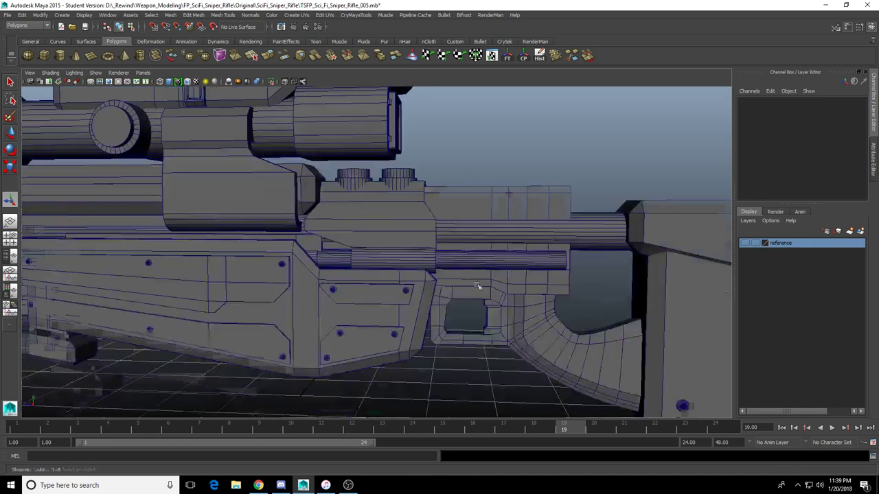
left_click_drag(479, 289, 448, 274, "alt")
left_click(458, 259)
key("f")
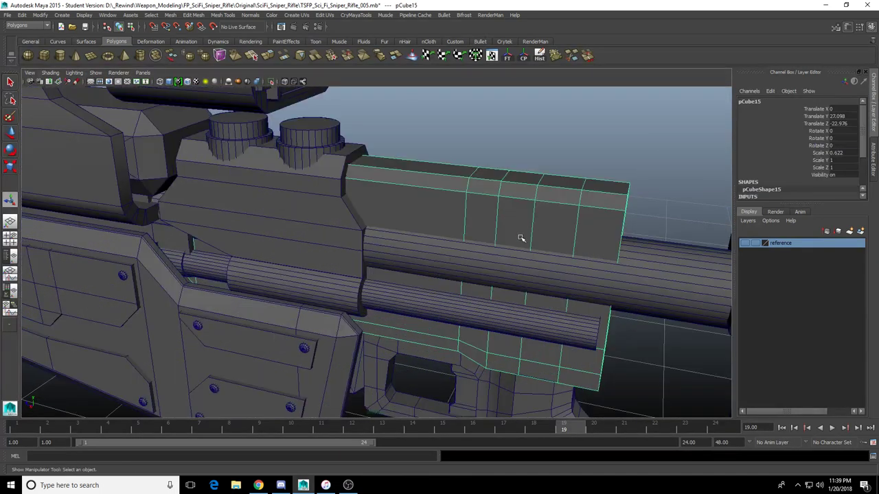
mouse_move(519, 237)
left_mouse_down("alt")
mouse_move(492, 217)
mouse_move(528, 233)
left_mouse_up("alt")
middle_click_drag(527, 234, 547, 231, "alt")
left_click_drag(547, 232, 495, 272, "alt")
middle_click_drag(496, 272, 482, 238, "alt")
right_click_drag(501, 237, 504, 275)
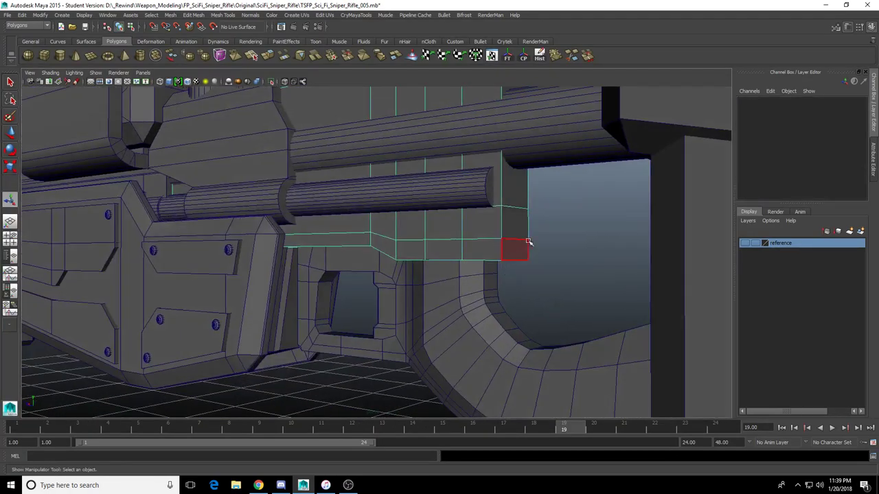
left_click_drag(528, 243, 537, 269, "alt")
left_click(526, 130)
left_click(530, 102, "shift")
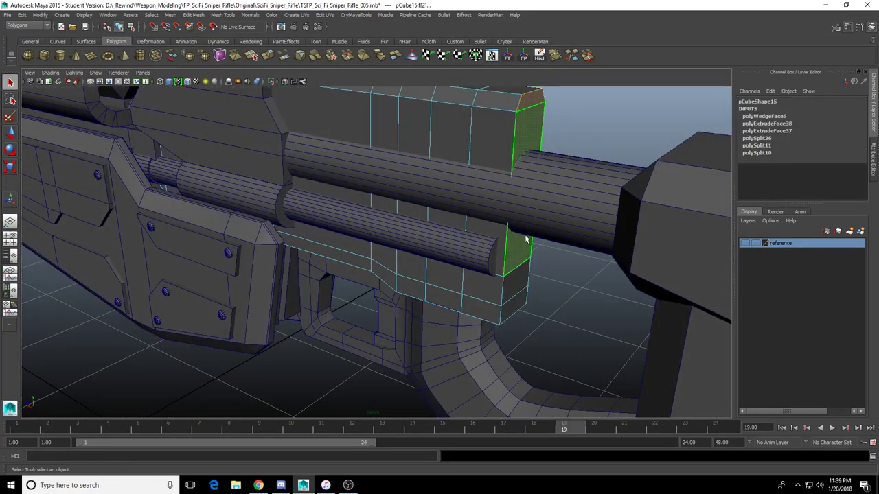
left_click(520, 280, "shift")
left_click(516, 306, "shift")
left_click_drag(478, 318, 484, 274, "alt")
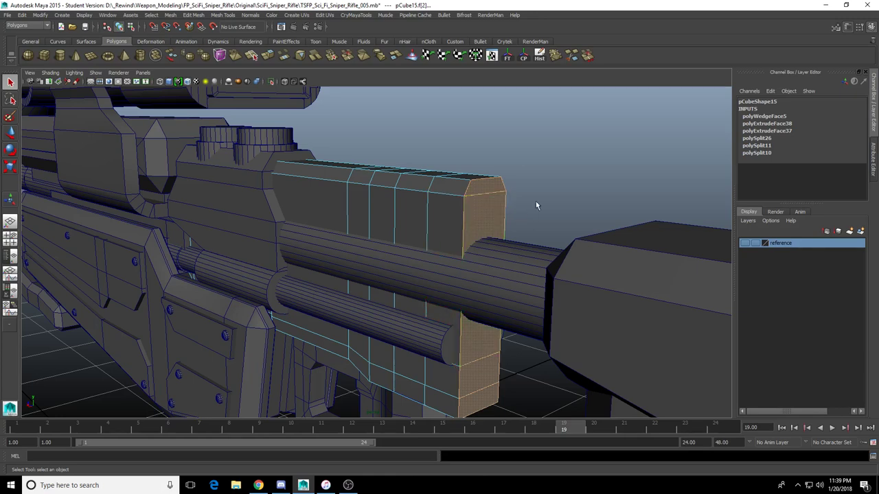
Try to bevel the receiver block's selected rear faces, starting from a 0.5 bevel offset, and undo the bevel
left_click_drag(535, 201, 550, 197, "alt")
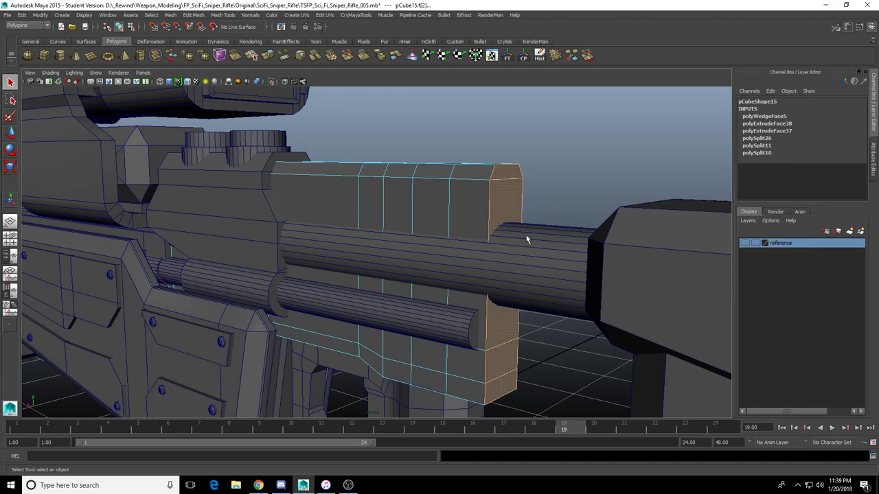
left_click_drag(449, 243, 408, 257, "alt")
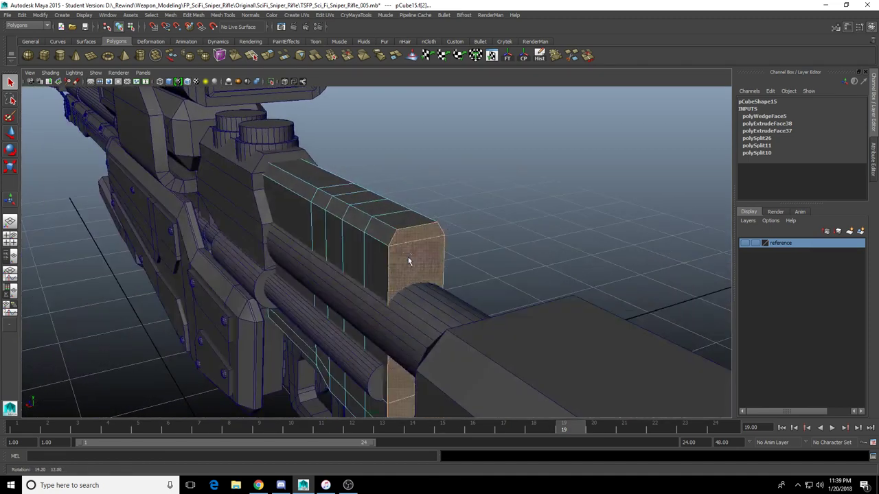
right_click_drag(412, 254, 410, 386, "shift")
left_click_drag(420, 258, 426, 249, "alt")
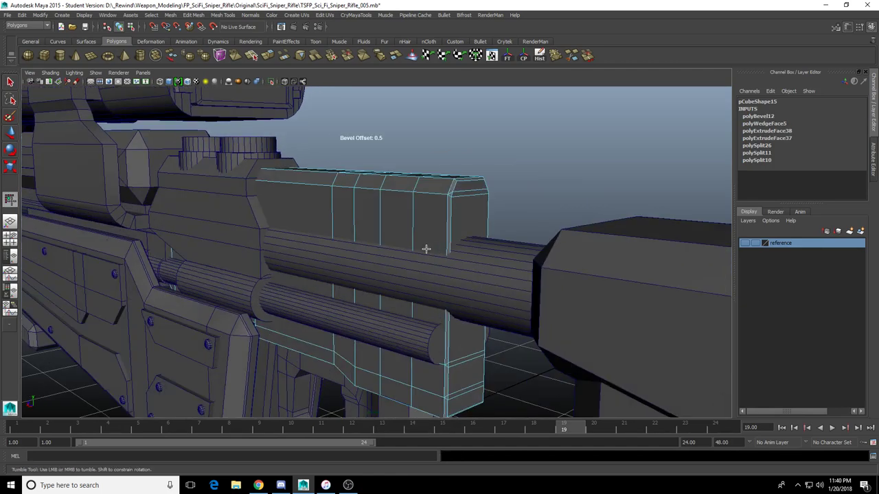
middle_click_drag(422, 261, 434, 168, "alt")
left_click_drag(435, 166, 364, 147)
mouse_move(291, 169)
left_mouse_down("alt")
mouse_move(328, 133)
mouse_move(313, 162)
mouse_move(290, 161)
left_mouse_up("alt")
key("ctrl+z")
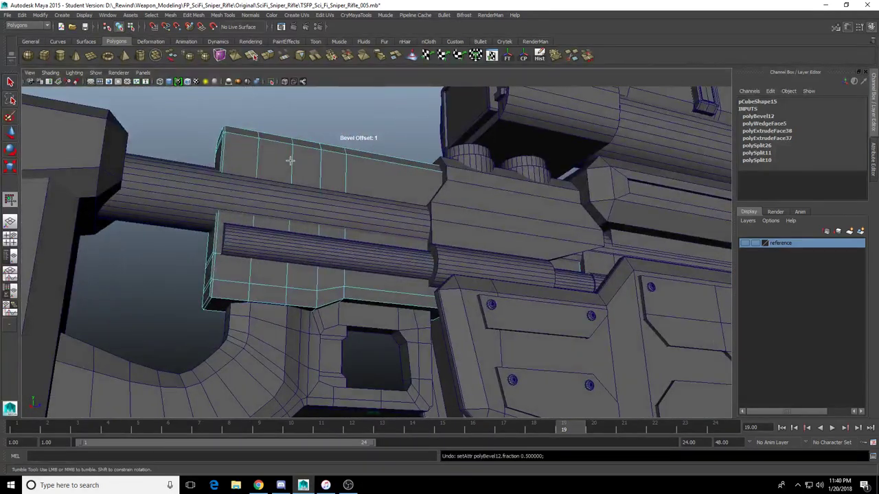
key("ctrl+z")
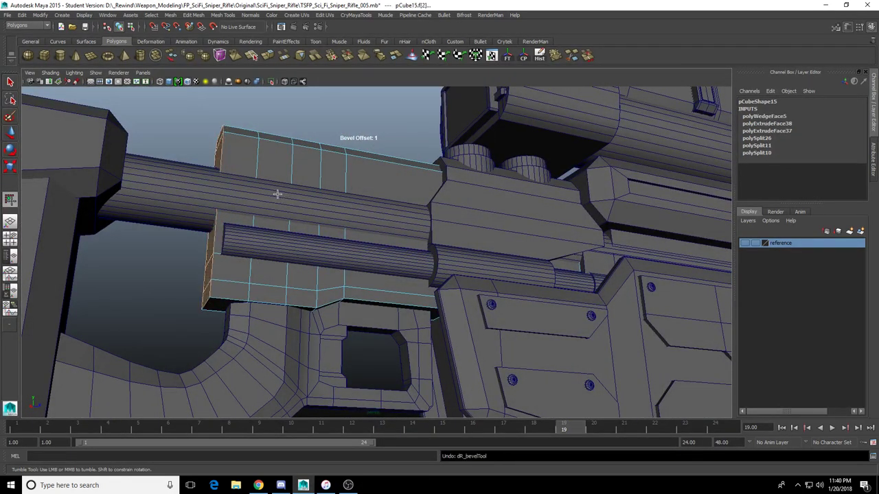
Select the whole receiver block above the trigger guard and examine it in isolation from the rest of the rifle
key("ctrl+z")
key("w")
right_click_drag(302, 165, 325, 133)
key("q")
left_click(327, 149)
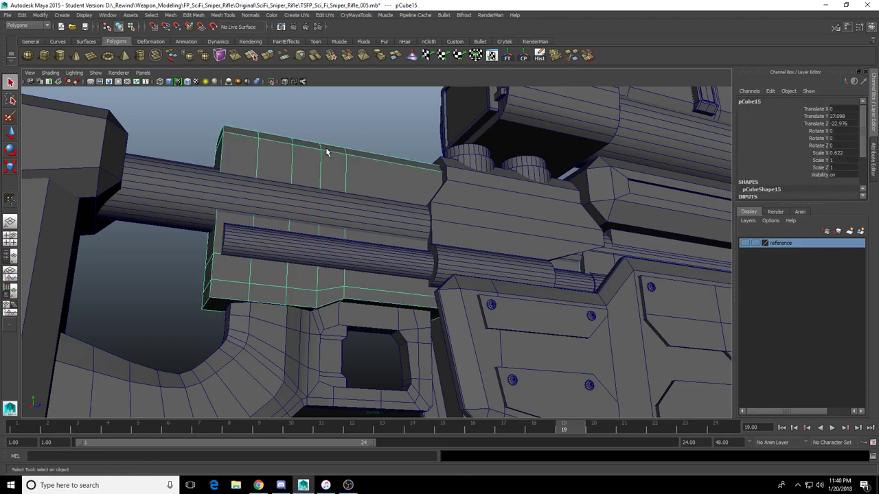
left_click_drag(327, 150, 488, 169, "alt")
scroll(488, 170, "down", 3)
left_click(271, 81)
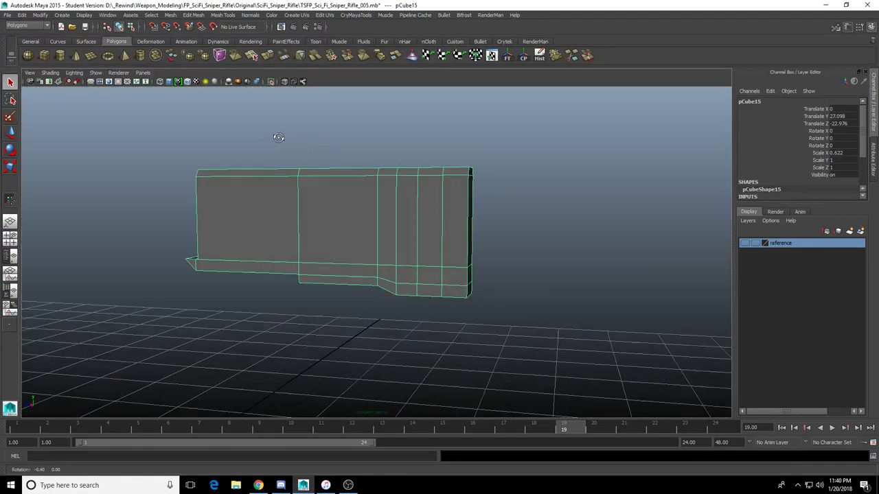
left_click_drag(264, 136, 290, 104, "alt")
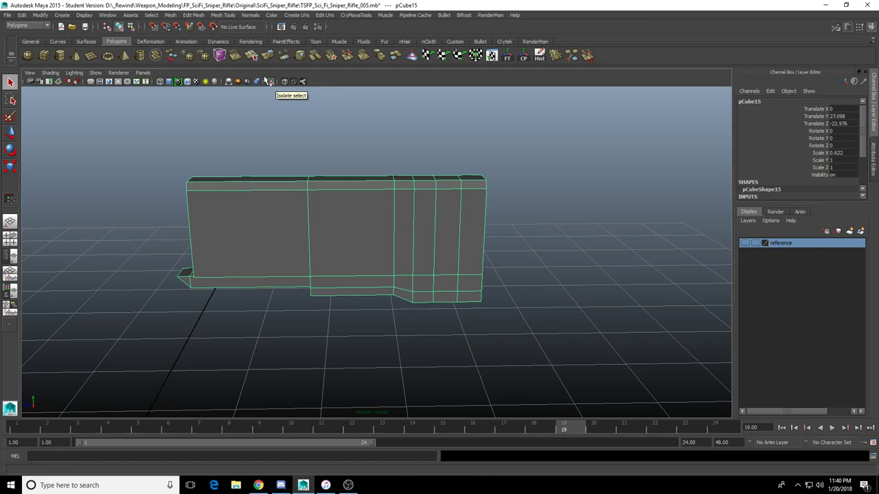
left_click(271, 81)
left_click_drag(298, 298, 459, 297, "alt")
key("F10")
double_click(395, 282)
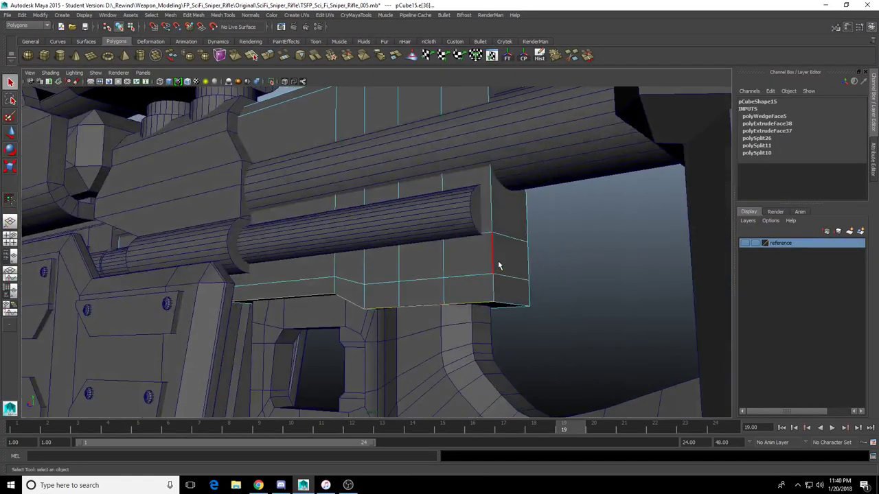
double_click(497, 262, "shift")
left_click_drag(526, 272, 459, 285, "alt")
double_click(439, 273, "shift")
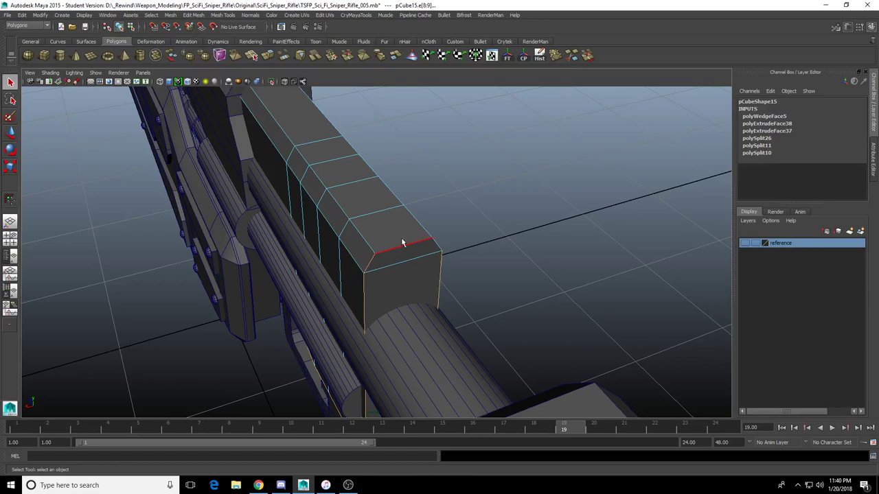
double_click(369, 240, "shift")
double_click(402, 247, "shift")
left_click_drag(459, 255, 252, 275, "alt")
left_click_drag(336, 321, 419, 306, "alt")
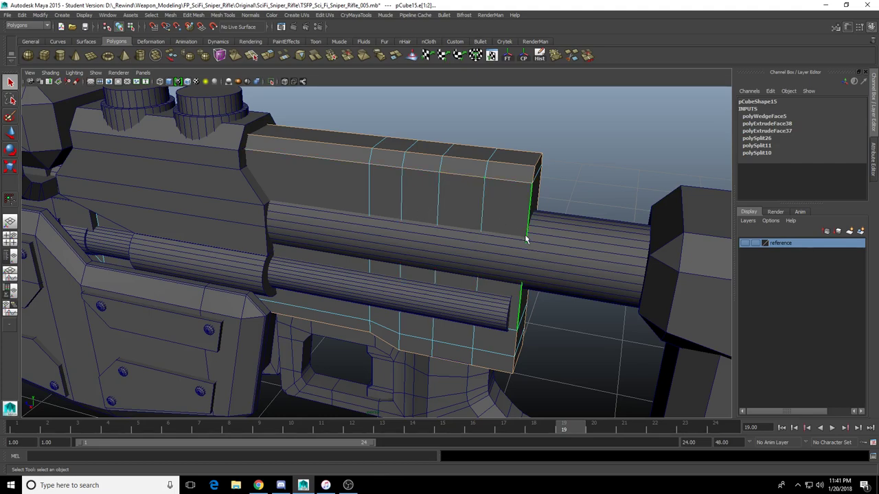
left_click_drag(527, 240, 437, 239, "alt")
left_click(339, 196, "shift")
left_click_drag(271, 222, 321, 220, "alt")
middle_click_drag(321, 220, 448, 251, "alt")
scroll(447, 251, "down", 3)
left_click_drag(447, 251, 330, 242, "alt")
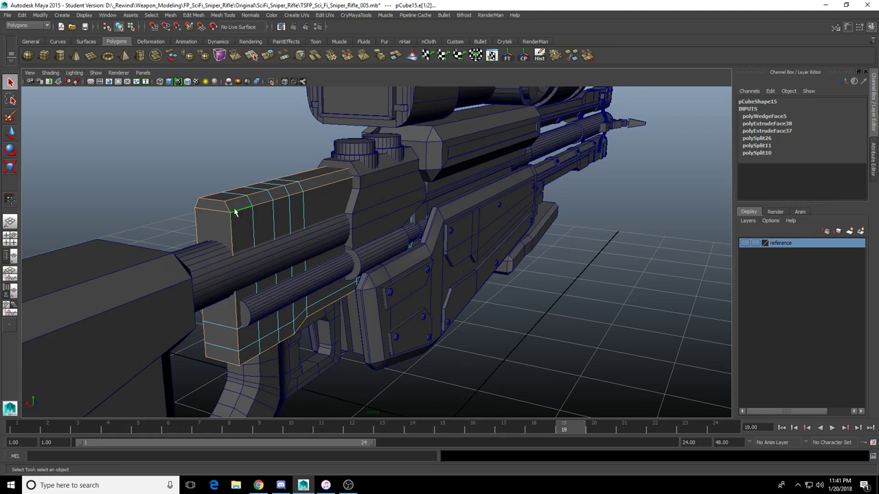
key("ctrl+z")
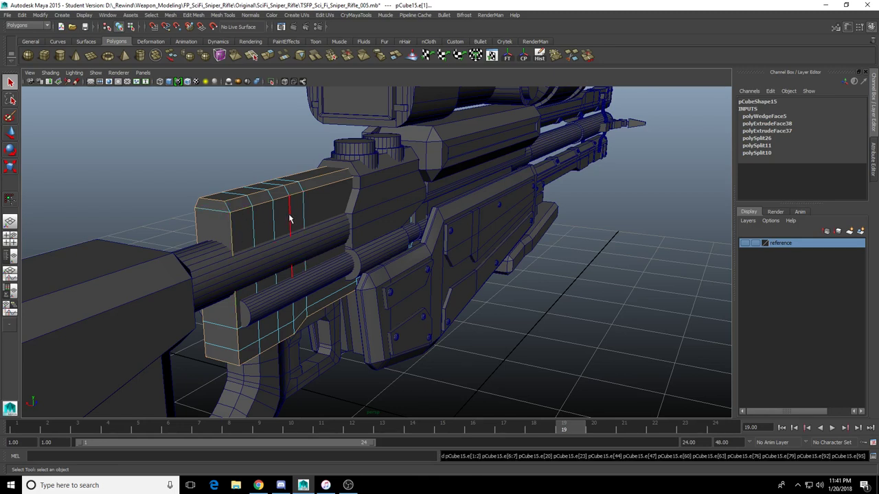
key("ctrl+z")
Select the receiver block's vertical rear corner edges and its lower side edges on both sides, leaving out the upper edges
left_click(254, 216)
left_click(230, 230)
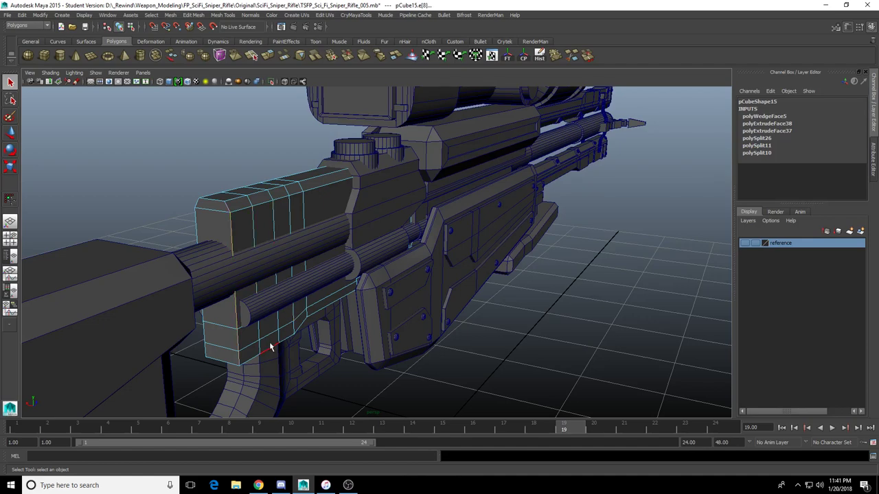
left_click(224, 362, "shift")
left_click_drag(224, 362, 326, 343, "alt")
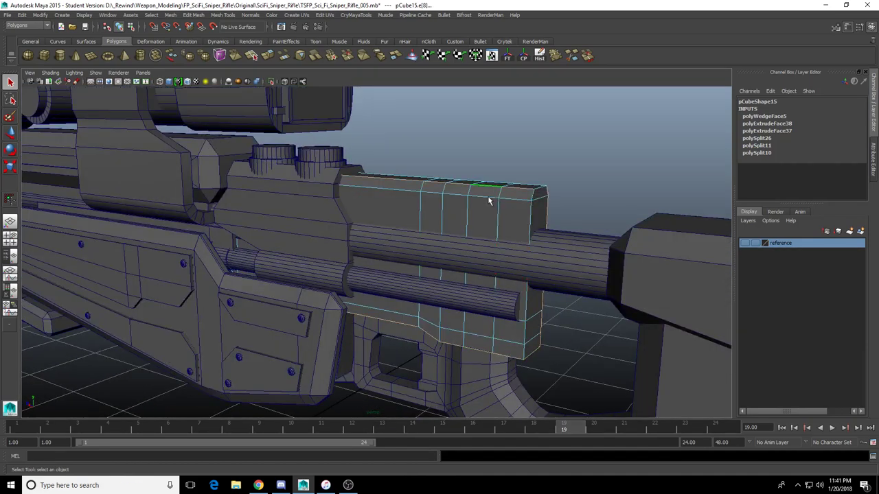
left_click_drag(491, 202, 469, 269, "alt")
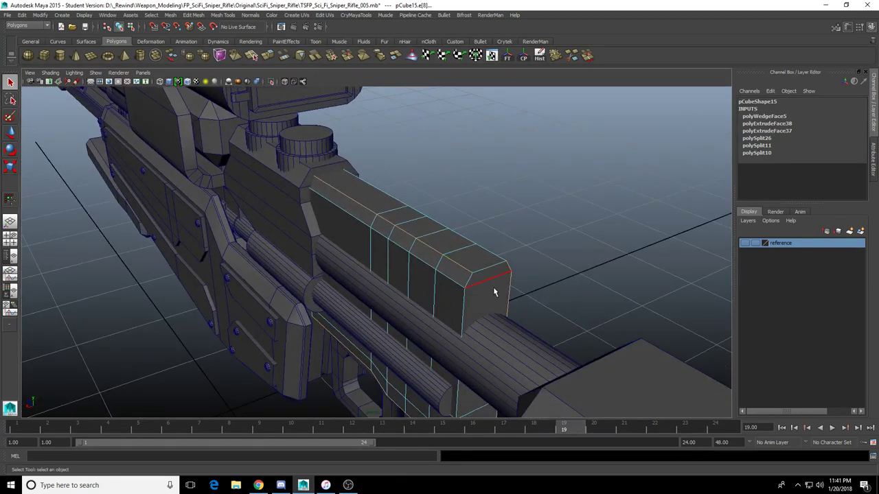
double_click(466, 270, "ctrl")
left_click_drag(487, 331, 340, 263, "alt")
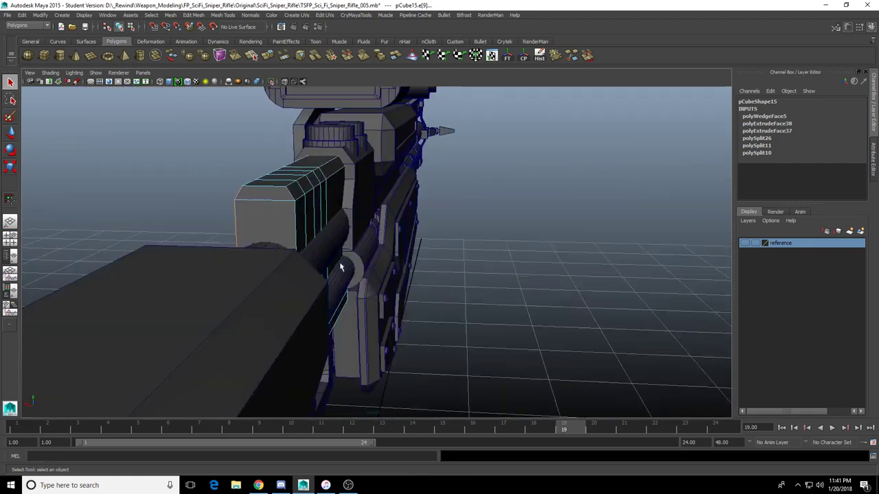
left_click_drag(267, 249, 360, 244, "alt")
left_click_drag(543, 342, 550, 305, "alt")
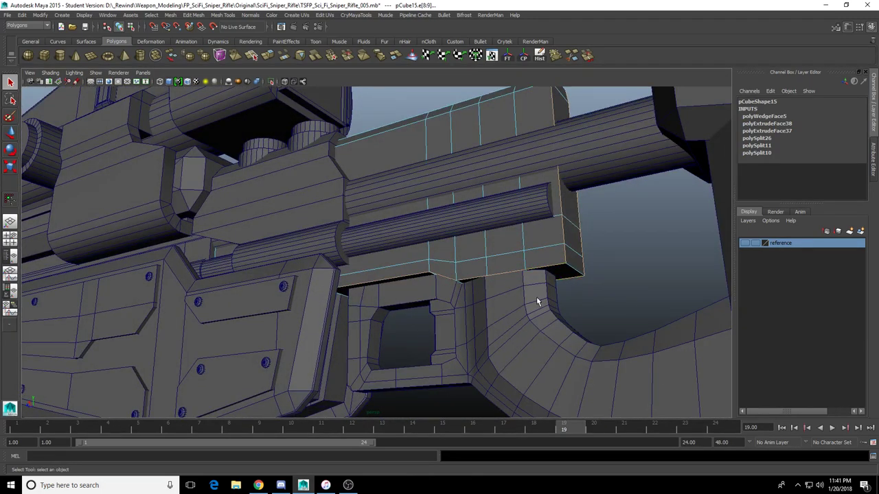
Bevel the receiver block's selected rear and lower edges with a fraction of 0.333 and inspect the lower rear corner
right_click_drag(563, 230, 576, 231, "shift")
right_click_drag(518, 248, 565, 215)
left_click_drag(567, 223, 622, 271, "alt")
key("ctrl+a")
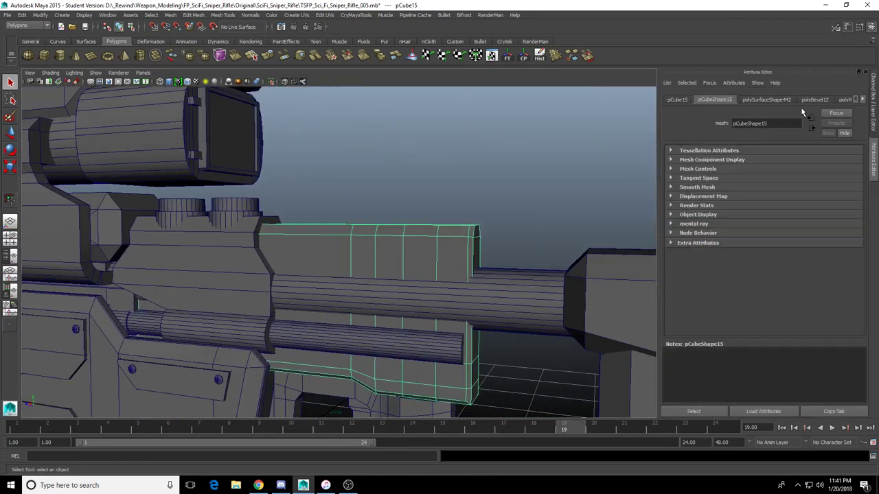
left_click(781, 101)
left_click(808, 101)
mouse_move(804, 183)
left_mouse_down()
mouse_move(794, 180)
mouse_move(834, 182)
mouse_move(813, 181)
left_mouse_up()
left_click_drag(530, 286, 492, 254, "alt")
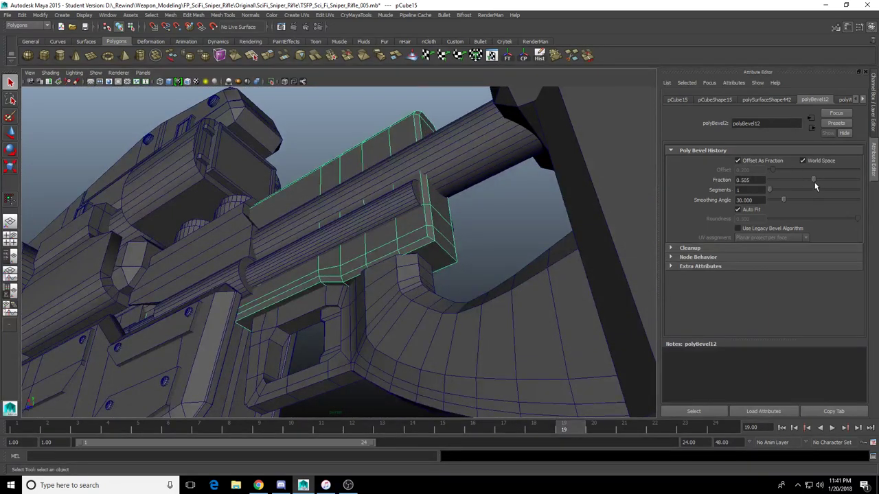
mouse_move(815, 187)
left_mouse_down()
mouse_move(776, 188)
mouse_move(806, 192)
mouse_move(799, 192)
left_mouse_up()
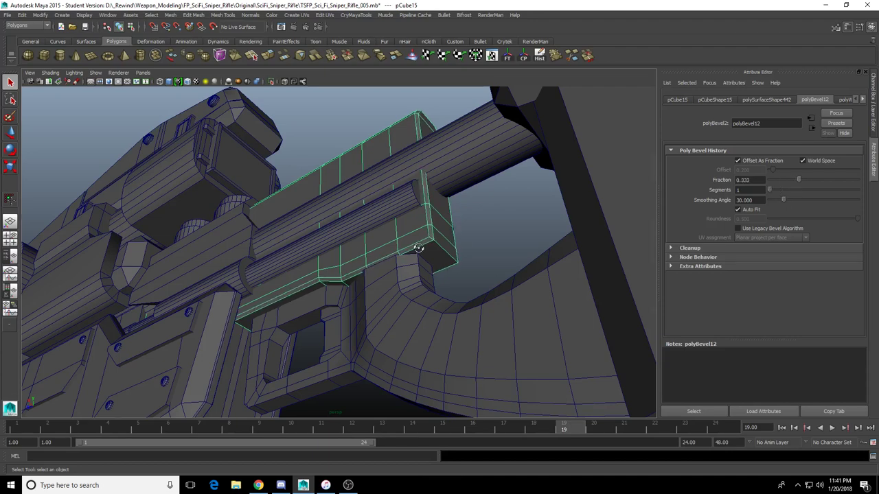
left_click_drag(419, 247, 482, 243, "alt")
scroll(473, 302, "up", 4)
left_click_drag(473, 302, 463, 284, "alt")
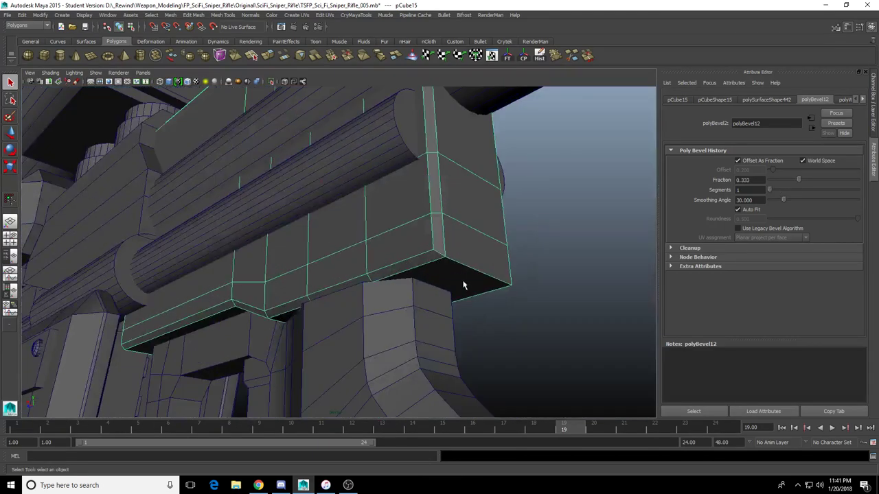
Undo the bevel on the receiver block, going back to its edge selection
key("ctrl+z")
key("ctrl+z")
key("ctrl+z")
key("ctrl+z")
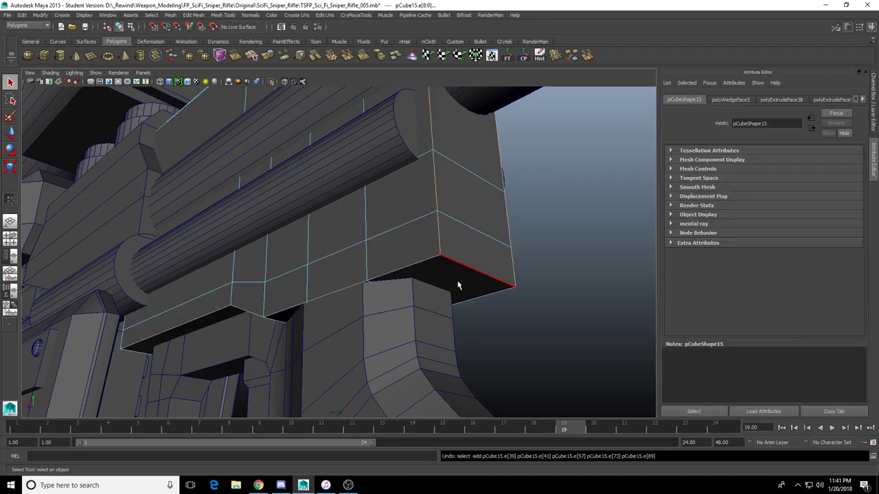
Add the lower rear edge to the receiver block's edge selection and bevel the edges with a fraction of 0.37
left_click(447, 239, "shift")
left_click_drag(447, 237, 403, 255, "alt")
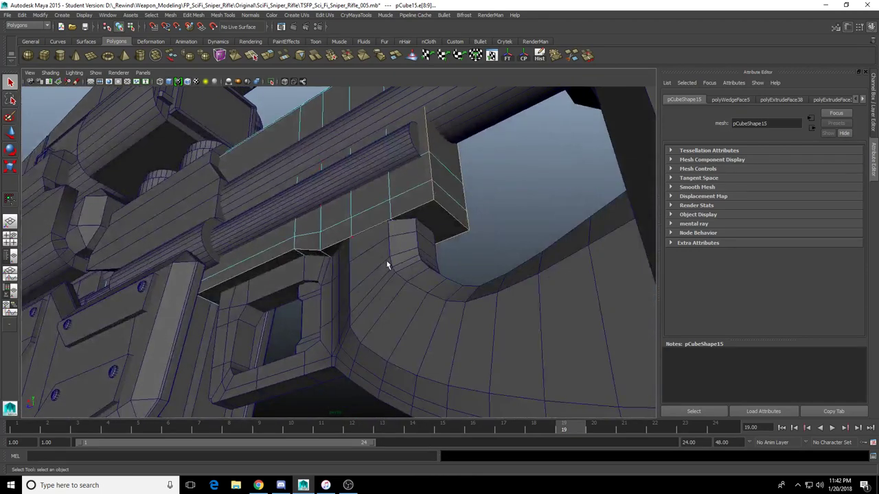
key("ctrl+b")
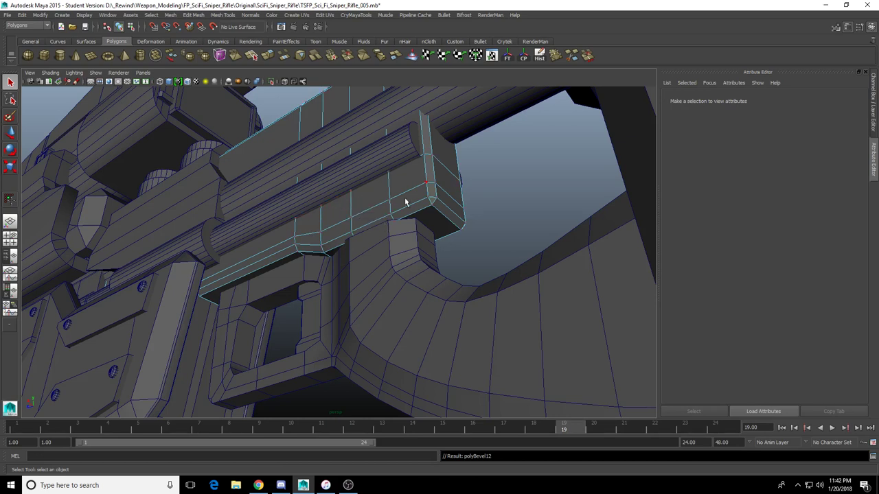
key("F8")
left_click(516, 198)
left_click(447, 180)
left_click(745, 101)
left_click(817, 101)
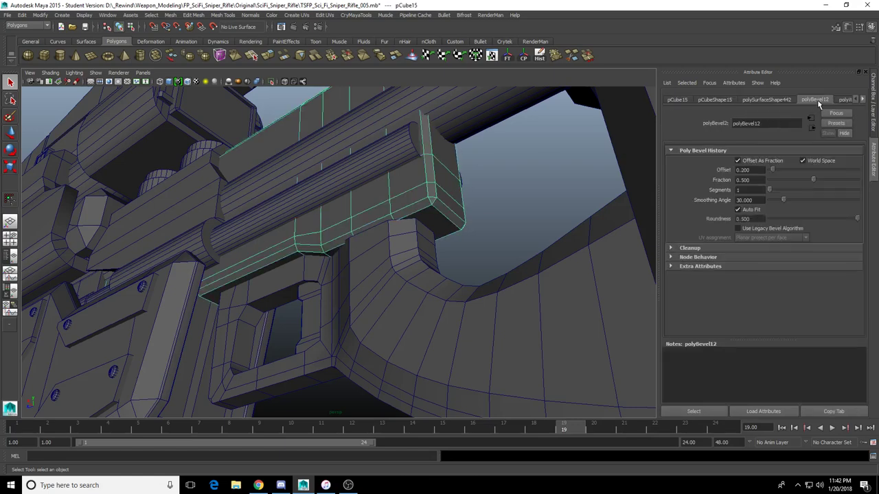
left_click_drag(811, 180, 797, 180)
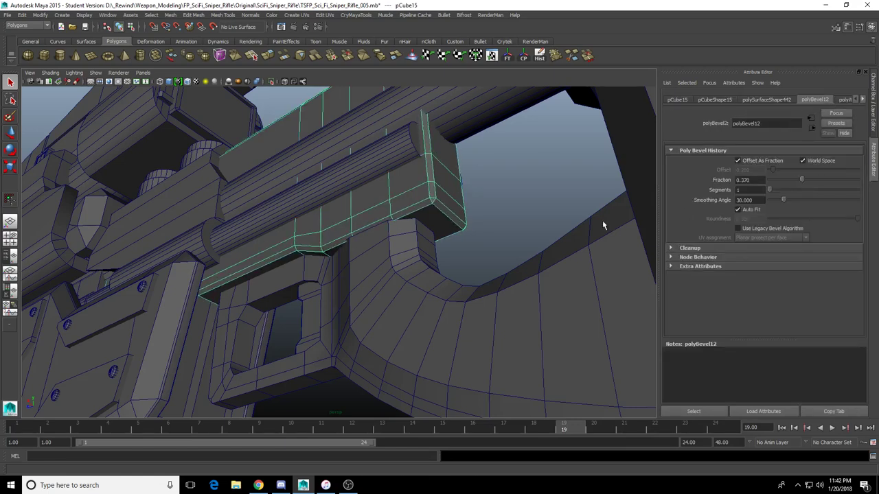
Select the outer outline edges of the trigger guard and grip on both sides of the rifle
left_click_drag(410, 306, 421, 308, "alt")
left_click(421, 308)
left_click_drag(339, 291, 435, 312, "alt")
left_click_drag(435, 350, 452, 337, "alt")
double_click(373, 280)
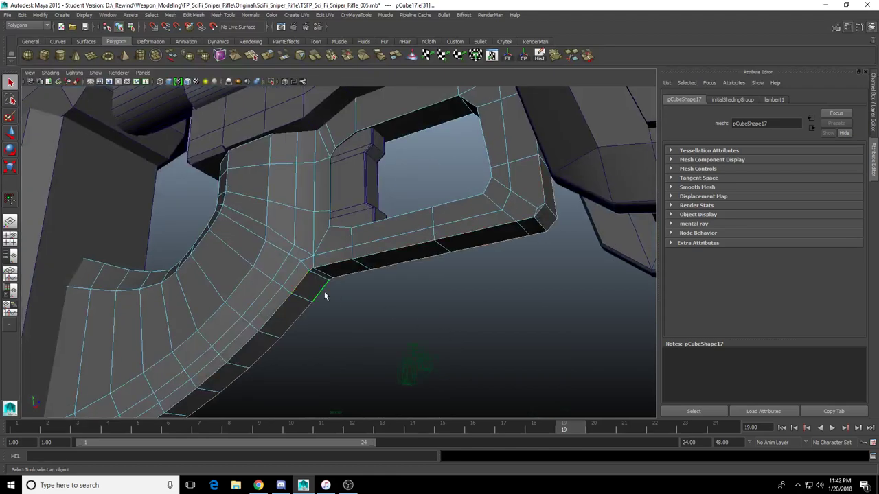
left_click_drag(323, 295, 425, 289, "alt")
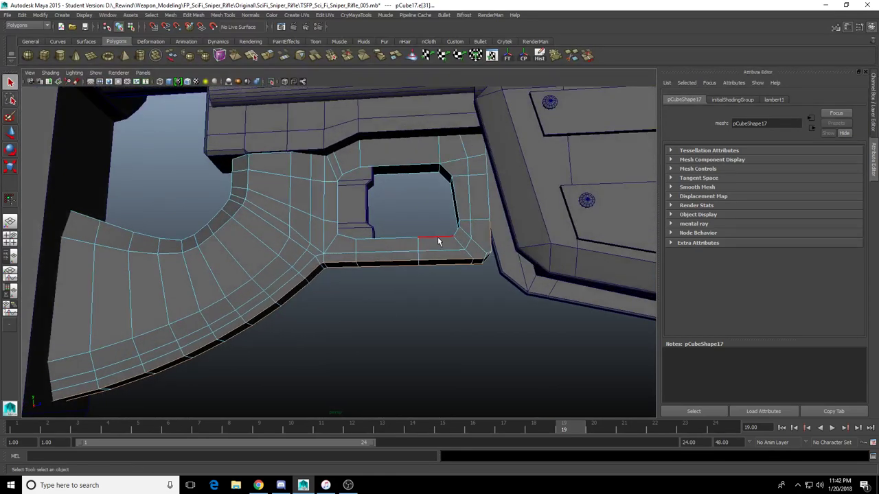
left_click_drag(320, 303, 277, 216, "alt")
double_click(480, 188, "shift")
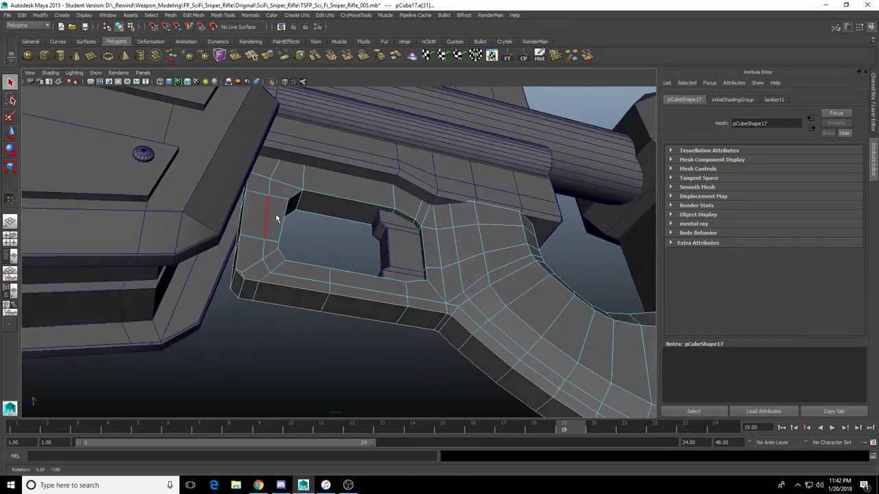
Check the edge selection in wireframe and bevel the outline edges of the trigger guard and grip
mouse_move(269, 253)
left_mouse_down("alt")
mouse_move(304, 226)
mouse_move(262, 275)
mouse_move(348, 301)
left_mouse_up("alt")
key("4")
middle_click_drag(348, 300, 382, 220, "alt")
mouse_move(383, 221)
left_mouse_down("alt")
mouse_move(373, 220)
mouse_move(419, 370)
mouse_move(402, 317)
mouse_move(410, 286)
mouse_move(304, 194)
mouse_move(395, 247)
mouse_move(376, 248)
mouse_move(427, 280)
mouse_move(390, 271)
left_mouse_up("alt")
key("5")
key("4")
scroll(415, 264, "down", 4)
scroll(415, 264, "up", 4)
key("5")
right_click_drag(386, 282, 410, 285, "shift")
scroll(410, 284, "up", 4)
left_click_drag(391, 288, 357, 277, "alt")
left_click_drag(270, 250, 249, 262, "alt")
right_click_drag(250, 260, 302, 224)
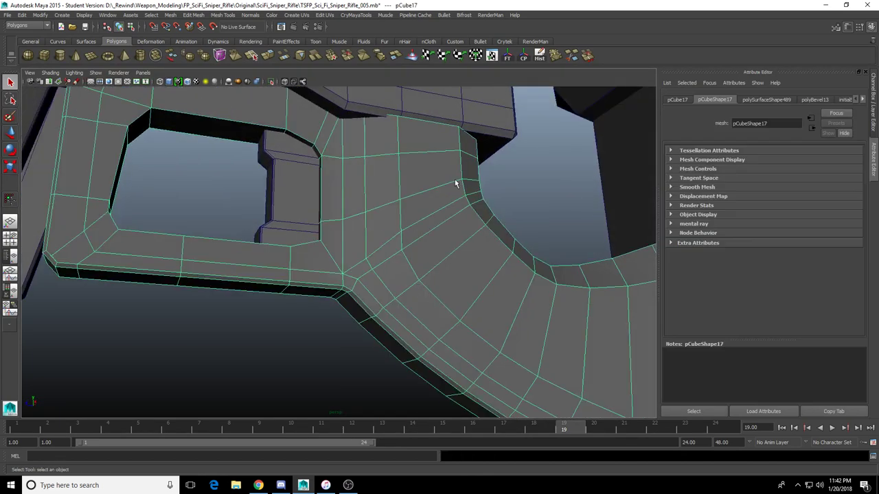
Isolate the trigger guard and grip and set the outline bevel's fraction to 0.87
left_click(270, 82)
left_click_drag(336, 192, 356, 223, "alt")
scroll(356, 224, "down", 2)
middle_click_drag(356, 224, 427, 266, "alt")
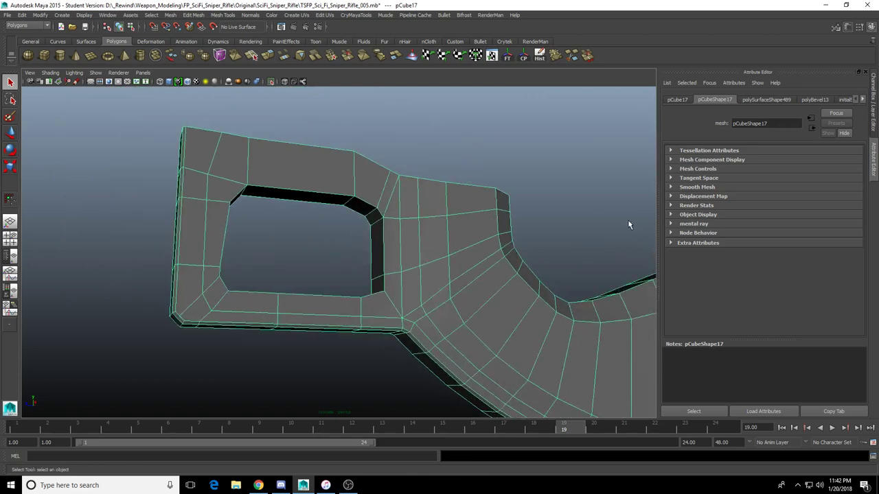
left_click(812, 102)
left_click_drag(481, 226, 560, 249, "alt")
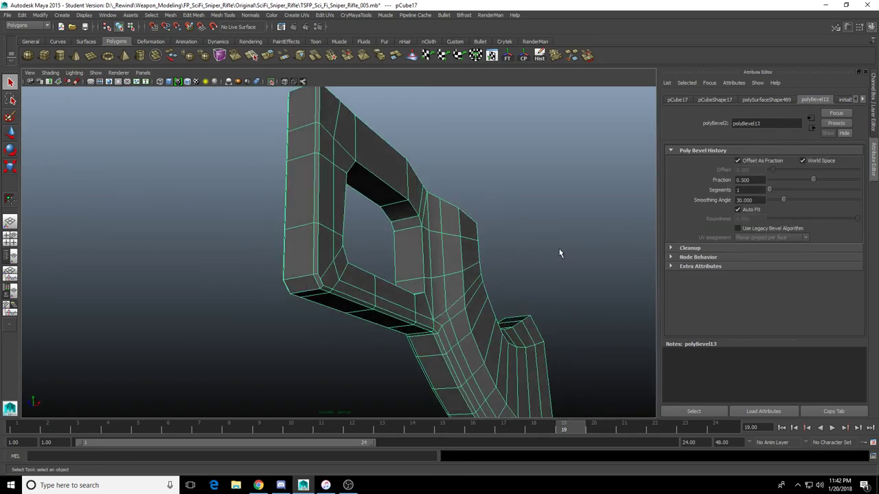
mouse_move(813, 179)
left_mouse_down()
mouse_move(840, 184)
mouse_move(821, 186)
left_mouse_up()
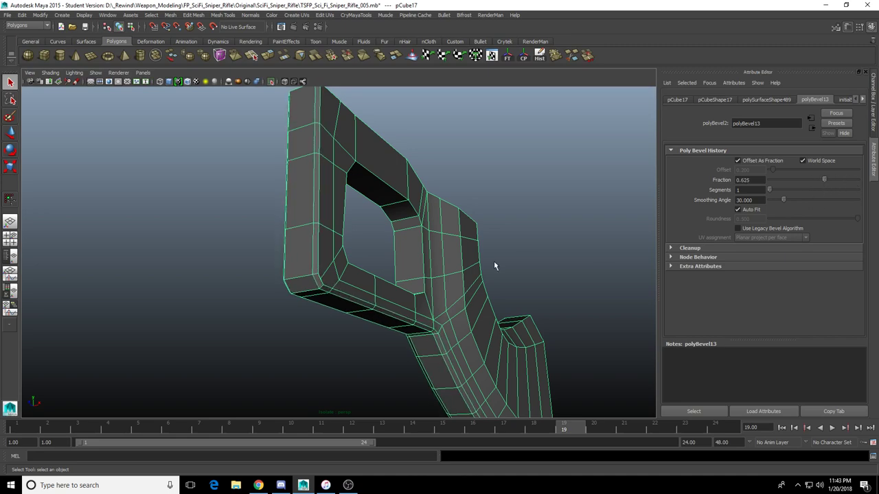
left_click_drag(494, 265, 637, 232, "alt")
left_click_drag(824, 179, 846, 182)
left_click_drag(529, 258, 508, 285, "alt")
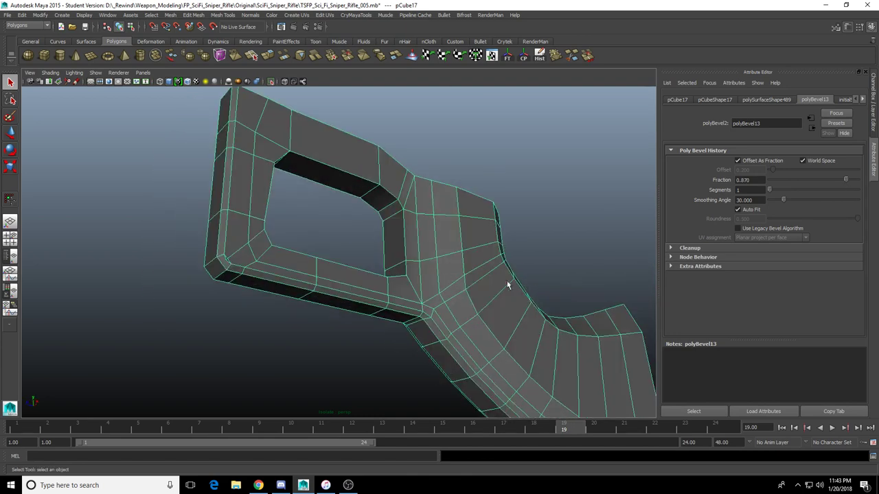
In the side view, move the inner bevel vertices at the trigger guard's lower front corner up and rearward, in line with the neighbouring bevel vertices
right_click_drag(506, 284, 444, 286)
key("space")
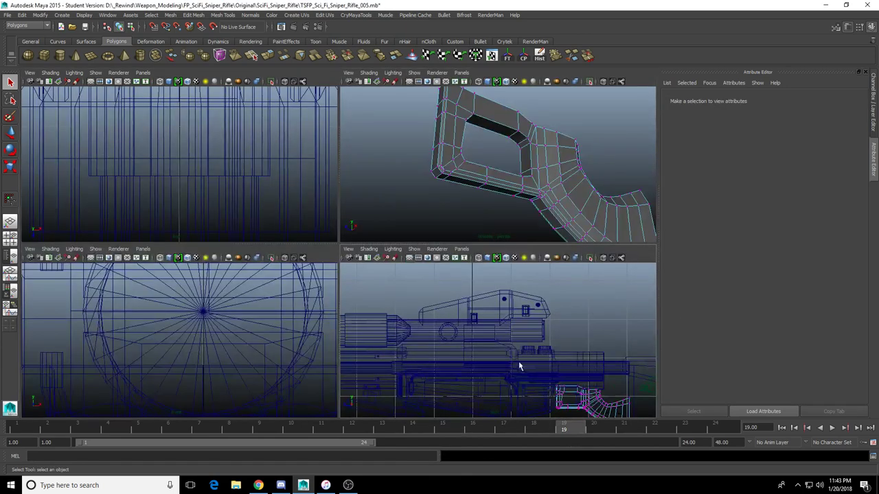
key("space")
middle_click_drag(508, 364, 330, 264, "alt")
scroll(315, 285, "up", 3)
left_click_drag(240, 290, 342, 226)
key("f")
middle_click_drag(265, 297, 412, 234, "alt")
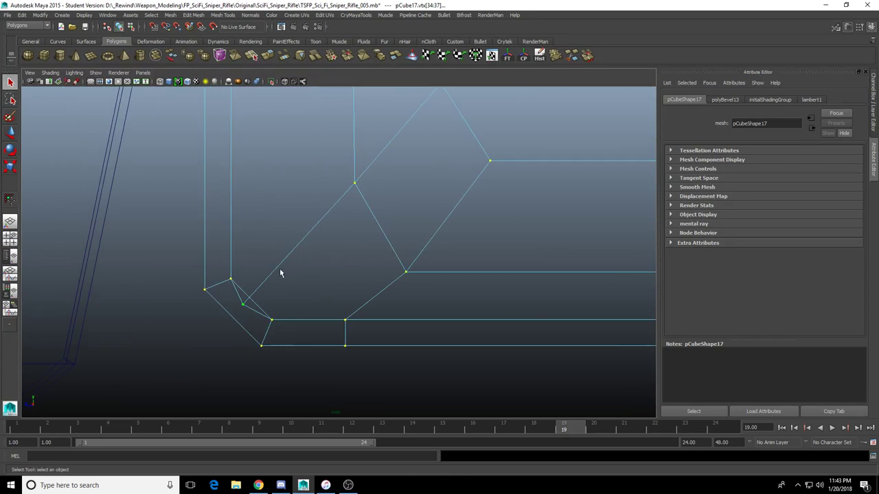
left_click_drag(279, 276, 251, 295)
key("w")
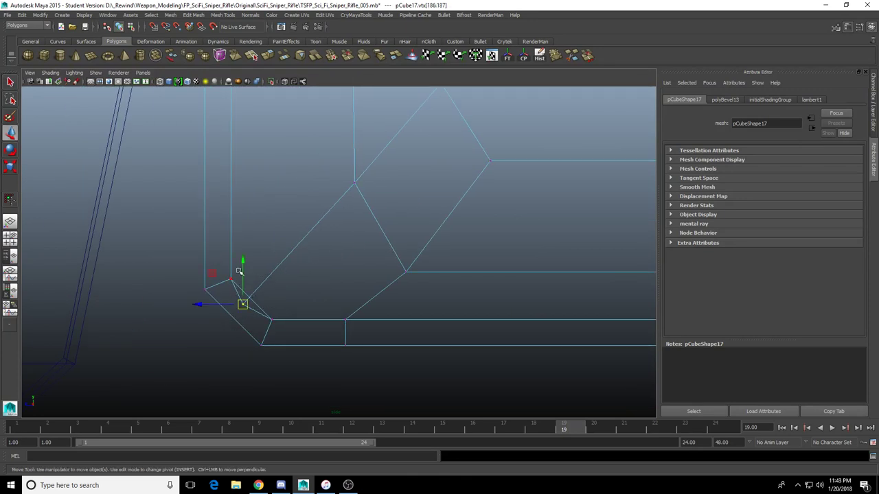
left_click_drag(242, 262, 230, 277)
middle_click_drag(244, 276, 275, 318, "alt")
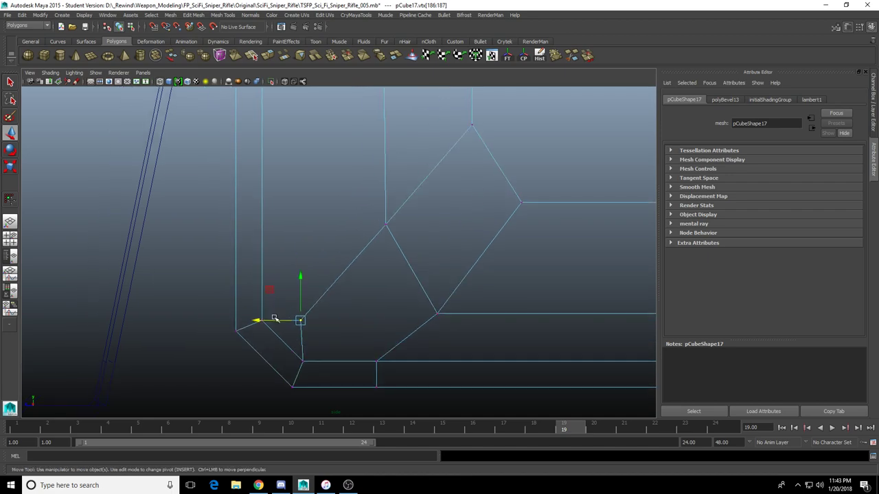
scroll(373, 320, "down", 4)
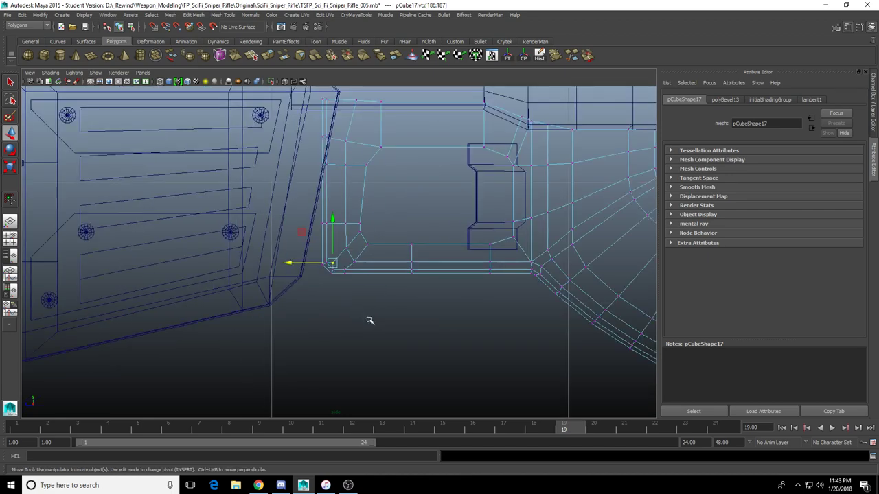
In the shaded side view, delete the small triangular faces at the trigger guard's lower front corner on both sides of the rifle
scroll(368, 316, "up", 3)
scroll(313, 306, "up", 1)
scroll(313, 306, "up", 2)
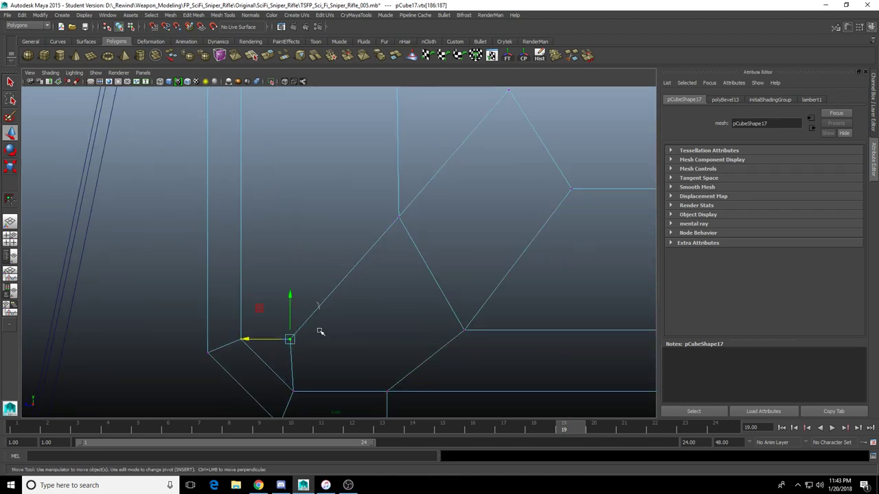
double_click(293, 345)
middle_click_drag(292, 361, 311, 303, "alt")
key("5")
left_click(398, 245)
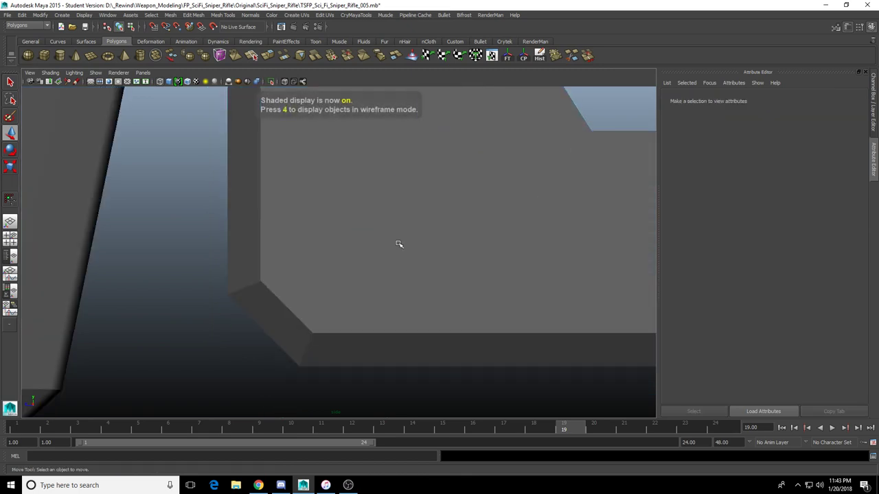
left_click(398, 245)
right_click_drag(397, 245, 393, 288)
left_click(303, 307)
key("Delete")
left_click(300, 301)
key("Delete")
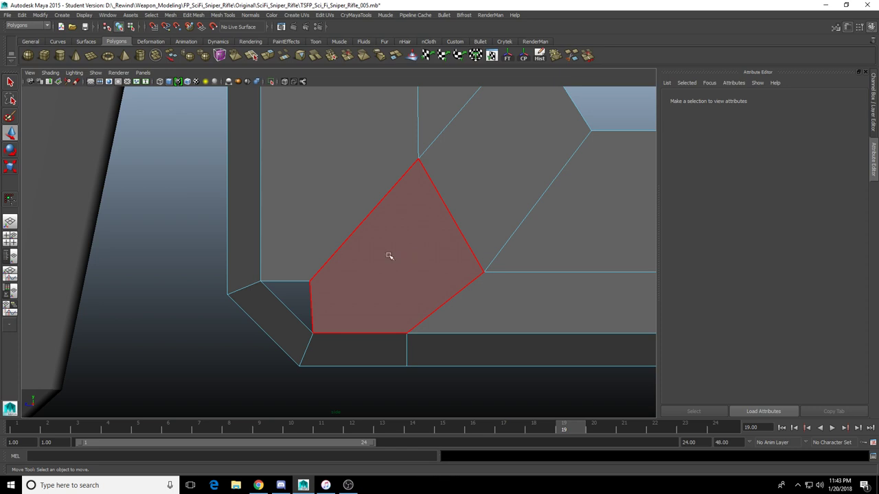
Snap the leftover vertices beside the deleted triangles down onto the lower inner bevel vertices, closing the gaps at the corner
right_click_drag(403, 259, 292, 267)
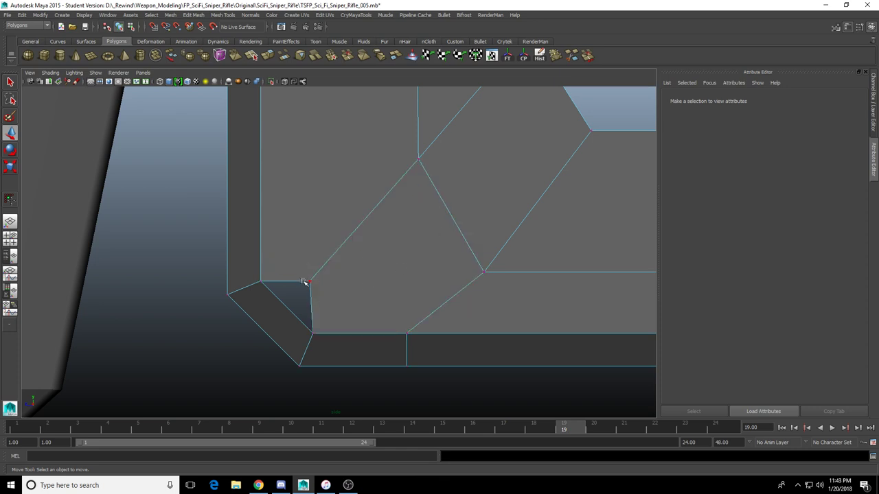
left_click_drag(301, 289, 305, 318)
left_click(309, 245)
key("v")
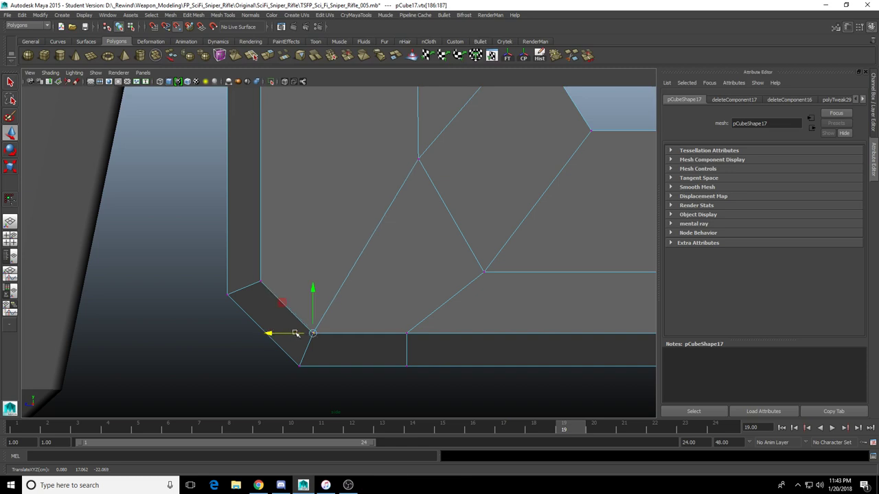
key("ctrl+z")
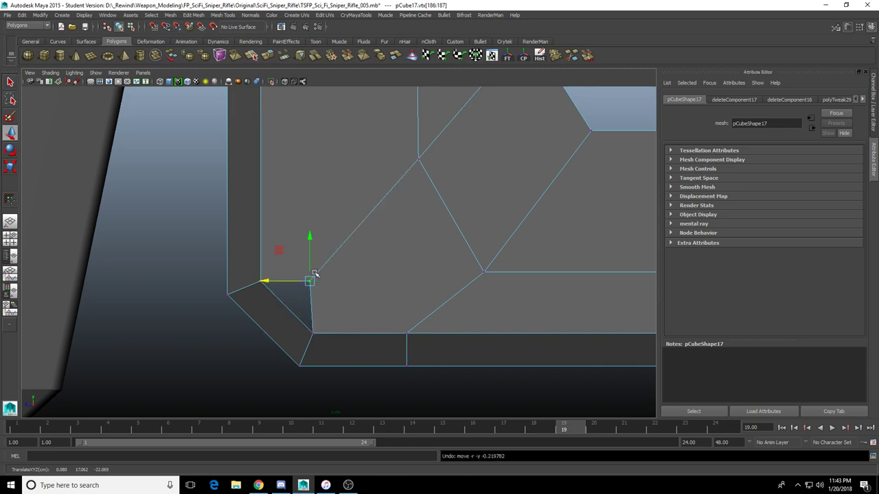
key("v")
left_click_drag(309, 237, 308, 336)
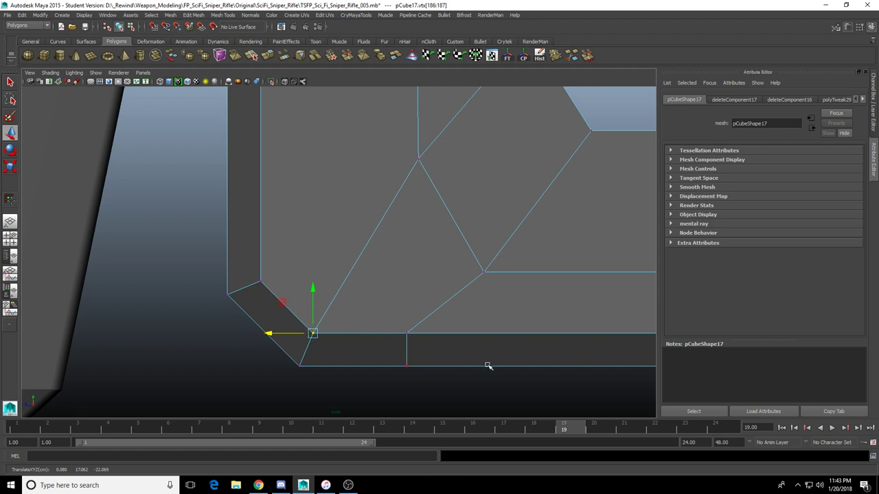
Select the next column of bevel vertices along the trigger guard's bottom edge and move them slightly rearward
scroll(364, 343, "down", 8)
scroll(370, 293, "up", 6)
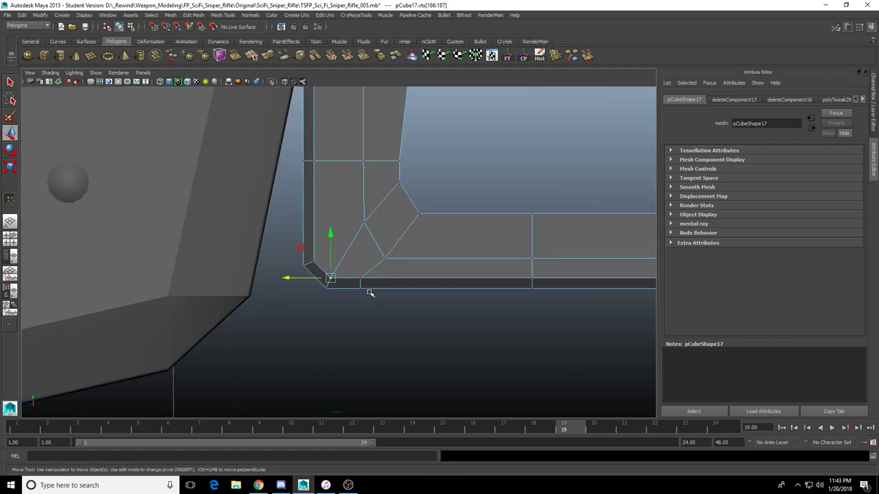
left_click_drag(357, 346, 388, 289)
left_click_drag(334, 313, 364, 318)
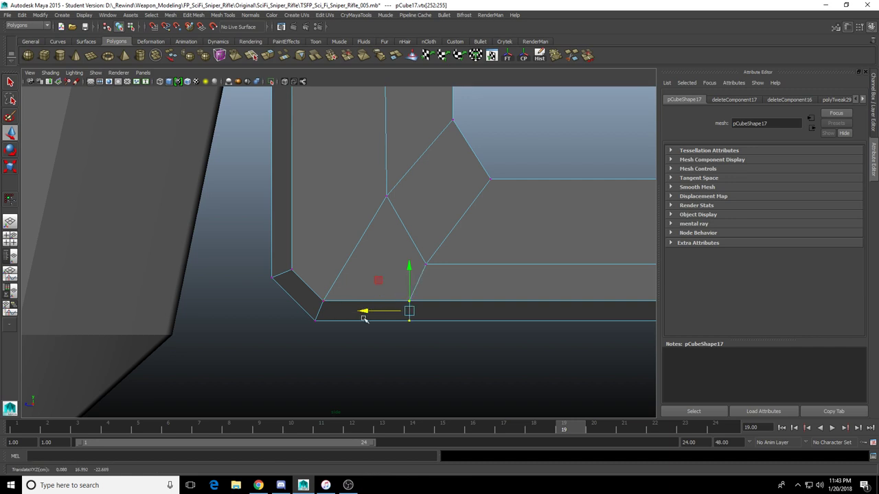
middle_click_drag(461, 242, 428, 295, "alt")
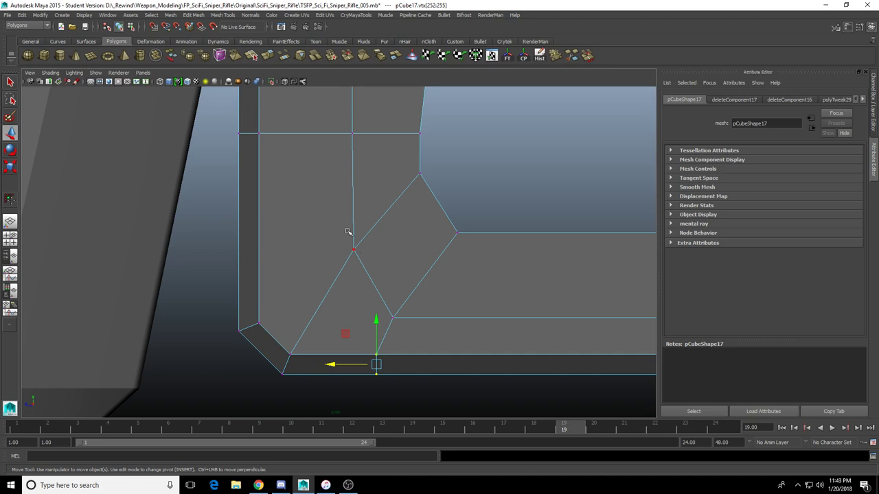
In wireframe, lower the middle corner vertices, and move the opening's lower front corner vertices down and slightly rearward
key("4")
left_click(354, 251)
left_click_drag(353, 206, 354, 223)
left_click_drag(410, 164, 427, 186)
scroll(427, 189, "down", 5)
middle_click_drag(427, 188, 410, 190, "alt")
scroll(403, 237, "up", 4)
left_click_drag(340, 202, 340, 223)
scroll(341, 227, "up", 5)
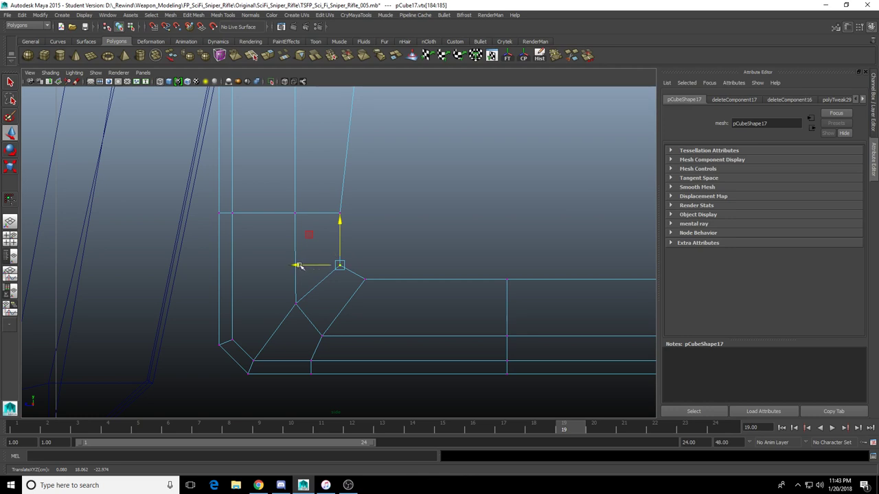
left_click_drag(299, 266, 305, 266)
Move the middle corner vertices down and rearward into line with the diagonal edge from the opening to the outer bevel
left_click_drag(278, 289, 309, 313)
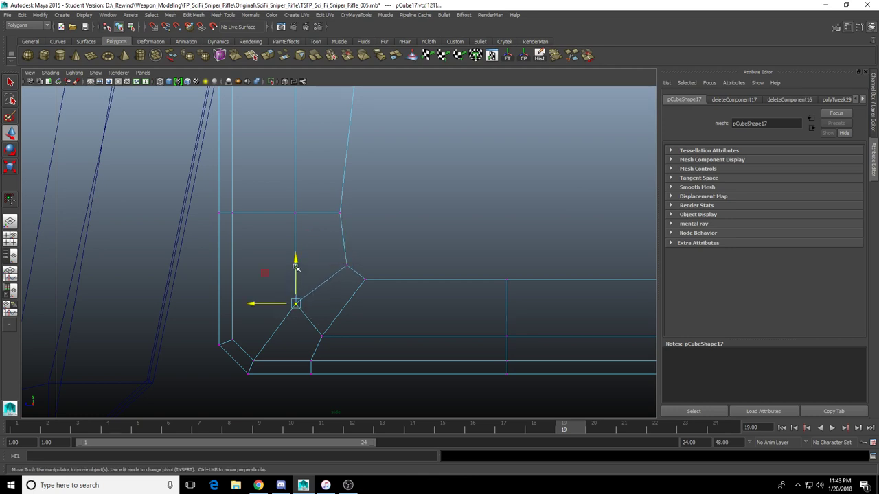
left_click_drag(296, 266, 296, 273)
left_click_drag(250, 311, 254, 312)
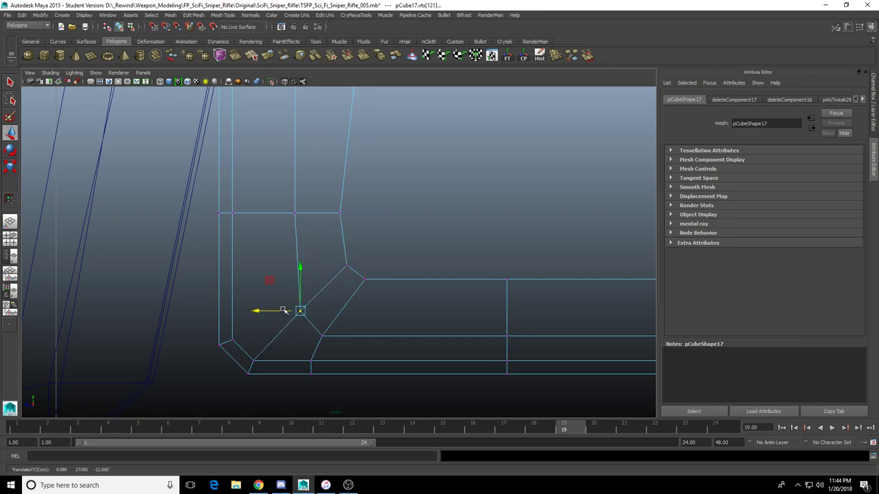
left_click_drag(302, 272, 300, 272)
middle_click_drag(300, 273, 365, 222, "alt")
scroll(373, 217, "up", 2)
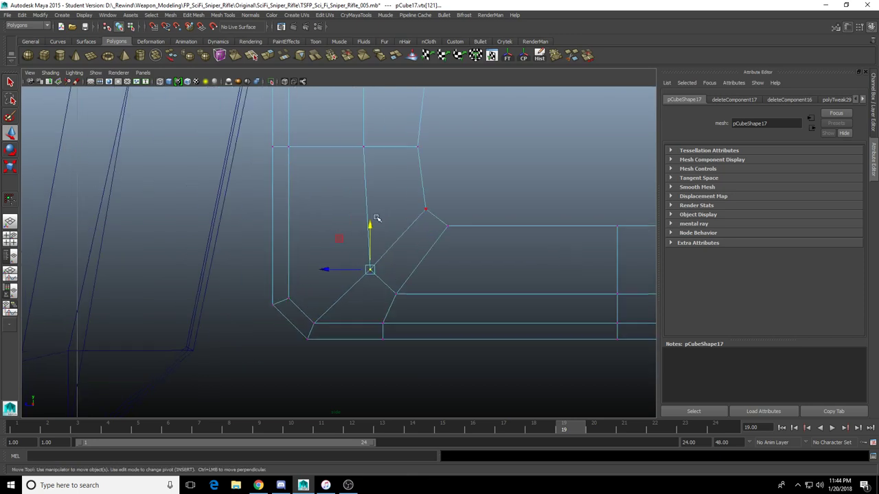
In the perspective view, select the large side face at the trigger guard's lower front corner and frame it
middle_click_drag(526, 162, 485, 181, "alt")
key("space")
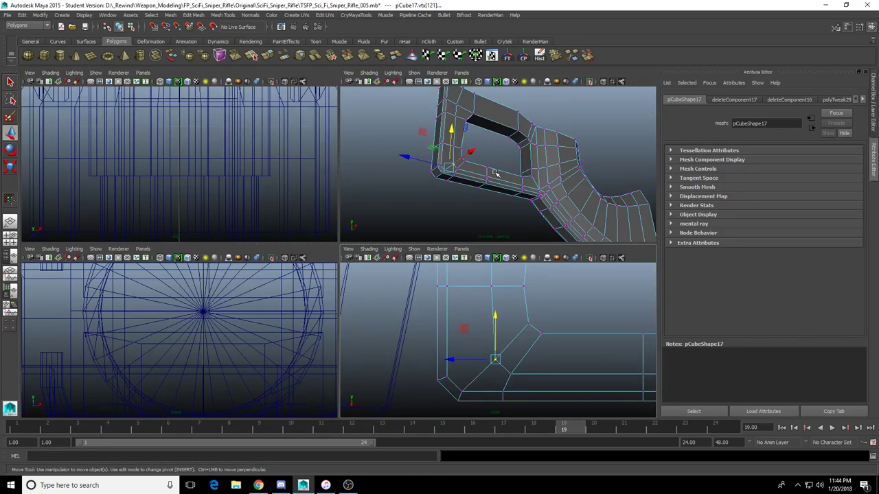
key("space")
left_click_drag(455, 169, 351, 231, "alt")
scroll(351, 231, "up", 4)
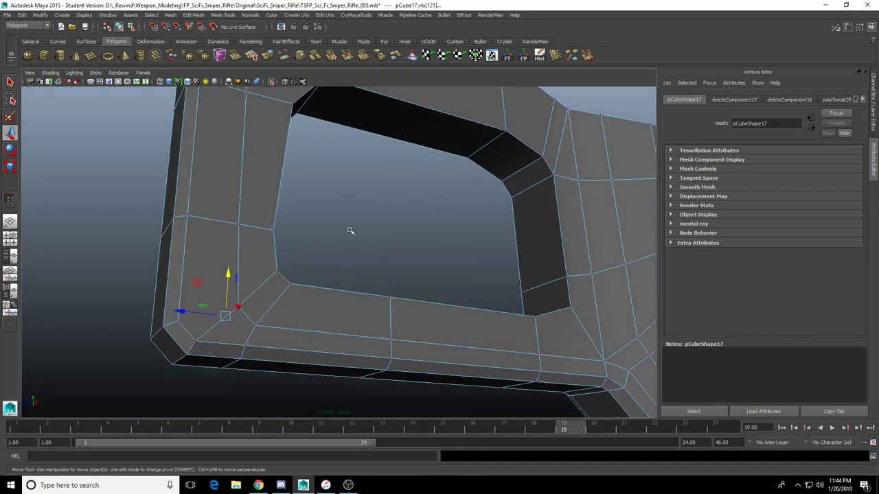
middle_click_drag(223, 250, 327, 239, "alt")
right_click_drag(327, 239, 312, 263)
left_click(312, 263)
left_click_drag(408, 265, 500, 190, "alt")
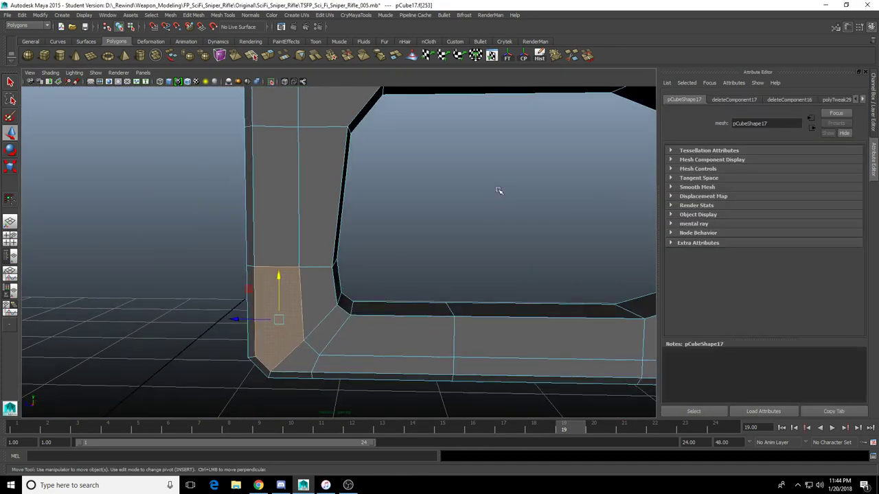
middle_click_drag(397, 302, 441, 246, "alt")
key("f")
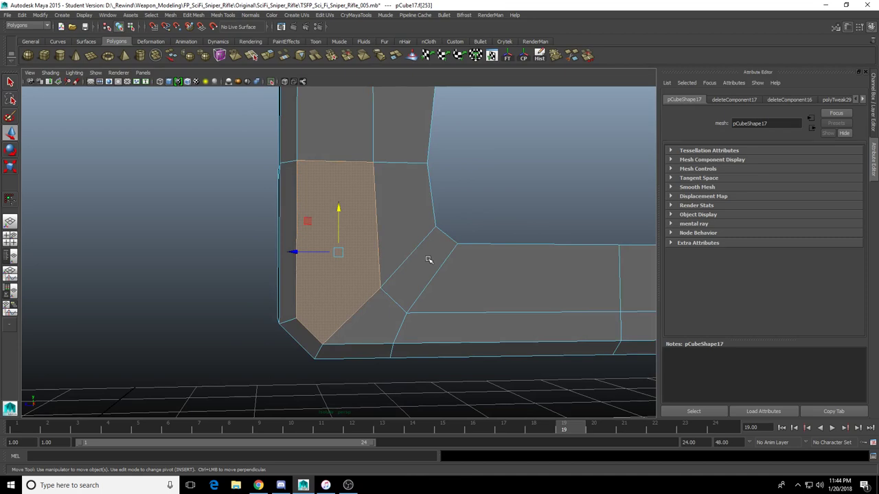
Cut a new edge from the outer bevel corner across the guard's side, around the opening's inner wall, to the matching corner opposite
left_click(571, 58)
left_click_drag(439, 238, 330, 265, "alt")
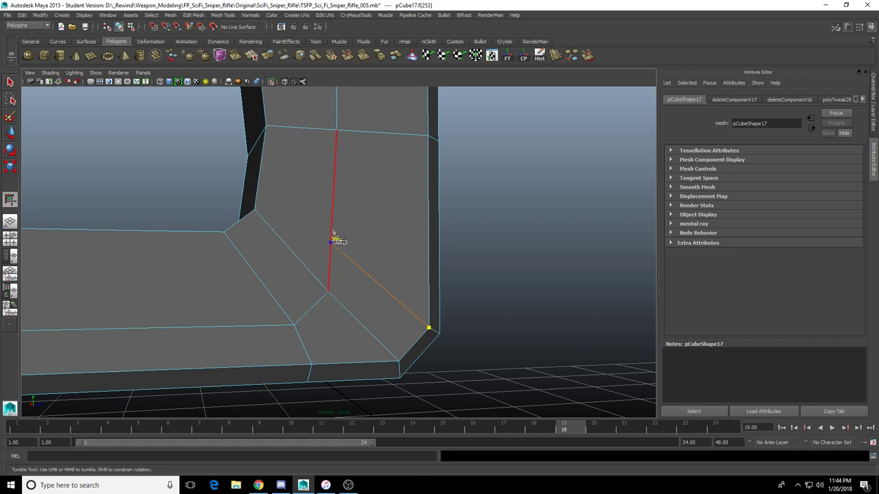
left_click(331, 243, "shift")
left_click_drag(301, 240, 316, 253, "alt")
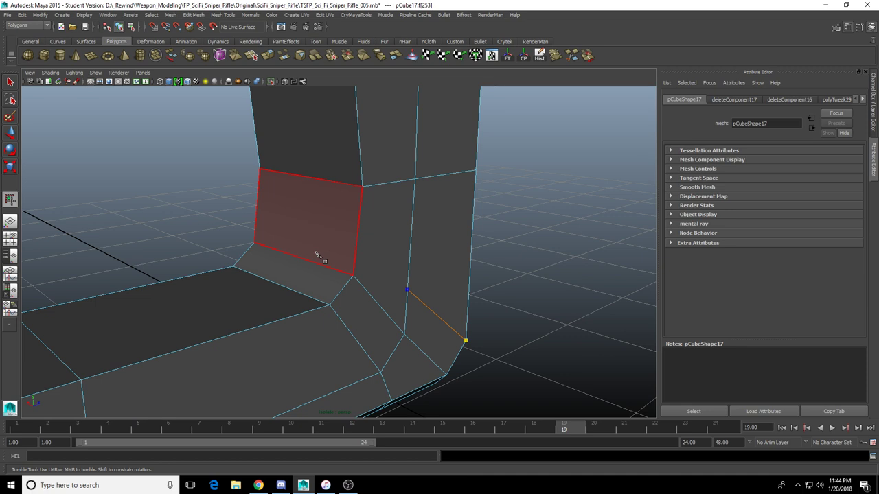
left_click_drag(301, 258, 268, 231, "alt")
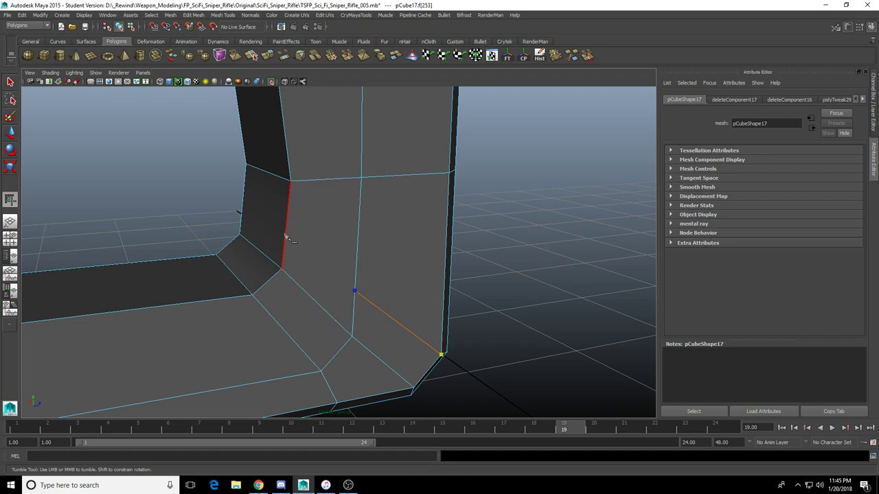
scroll(271, 236, "up", 2)
left_click_drag(272, 237, 374, 273, "alt")
left_click(355, 251, "shift")
left_click(412, 225, "shift")
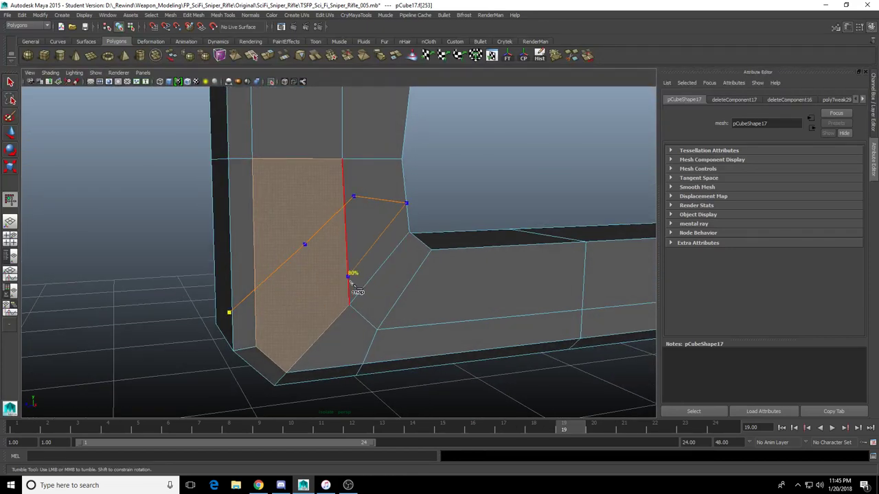
mouse_move(348, 278)
left_mouse_down("shift")
mouse_move(347, 290)
mouse_move(358, 286)
left_mouse_up("shift")
left_click(254, 349)
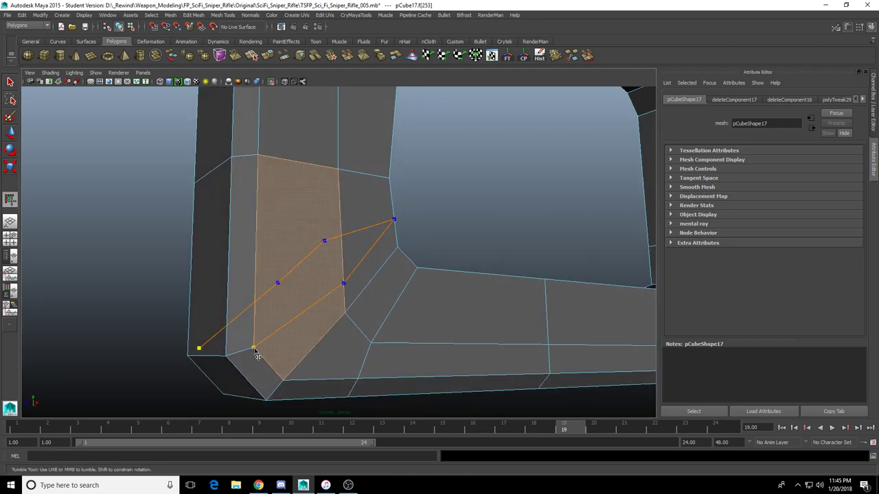
right_click(347, 347)
With the Move tool, select the vertices of the outer bevel corner and frame them in the side view
left_click_drag(253, 298, 403, 288, "alt")
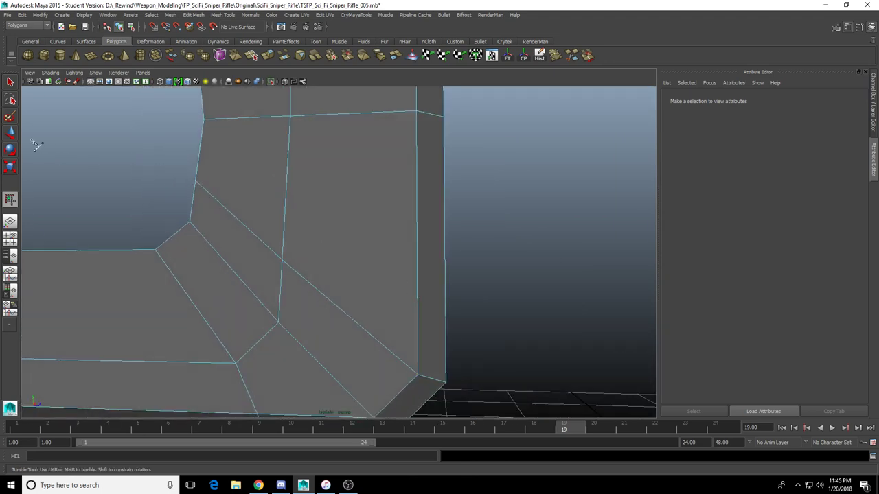
left_click(12, 134)
left_click_drag(250, 221, 326, 244, "alt")
left_click_drag(450, 293, 412, 290, "alt")
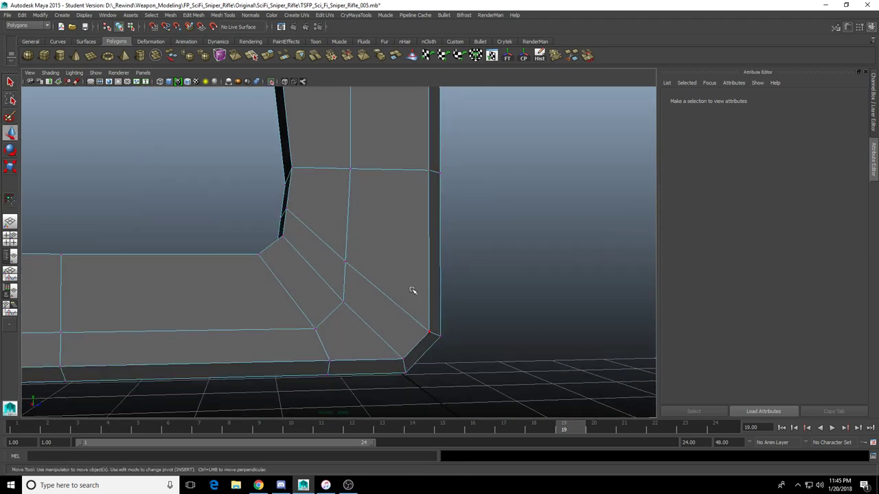
left_click_drag(366, 318, 484, 392)
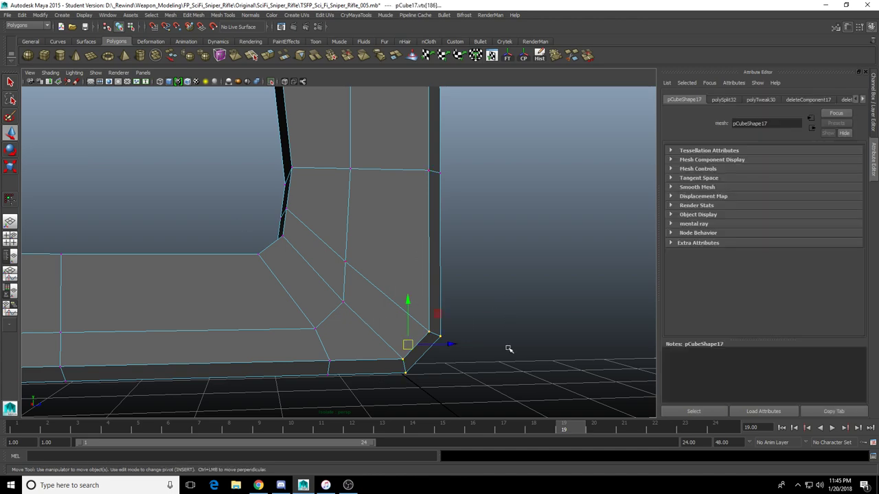
left_click_drag(510, 349, 473, 342, "alt")
key("space")
key("space")
key("f")
scroll(347, 237, "down", 8)
middle_click_drag(347, 220, 347, 304, "alt")
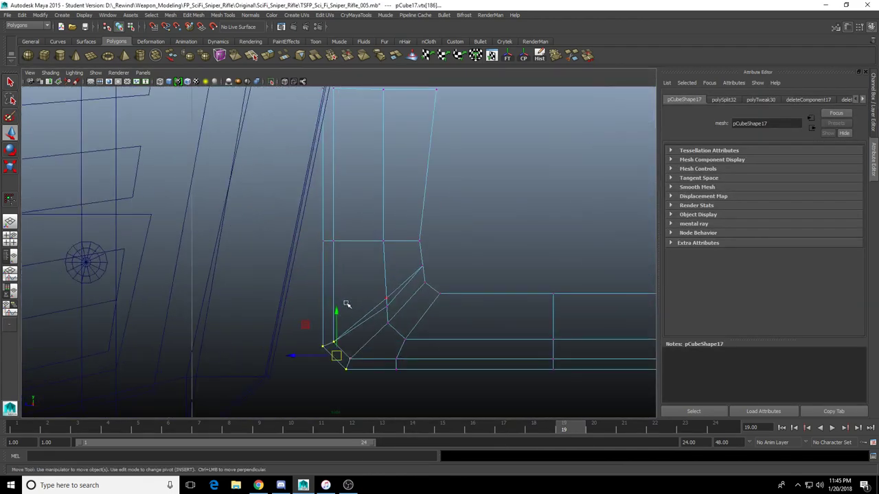
Snap the new cut's middle vertex on one side vertically and horizontally to its counterpart on the other side
scroll(348, 291, "up", 2)
middle_click_drag(351, 266, 295, 184, "alt")
scroll(295, 184, "up", 1)
left_click_drag(357, 236, 358, 236)
scroll(358, 236, "up", 2)
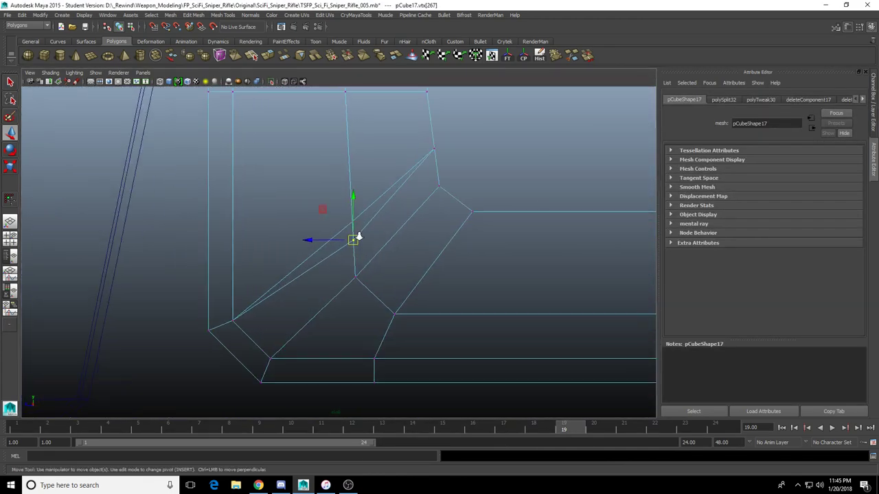
key("v")
left_click_drag(355, 194, 355, 196)
left_click_drag(310, 219, 298, 220)
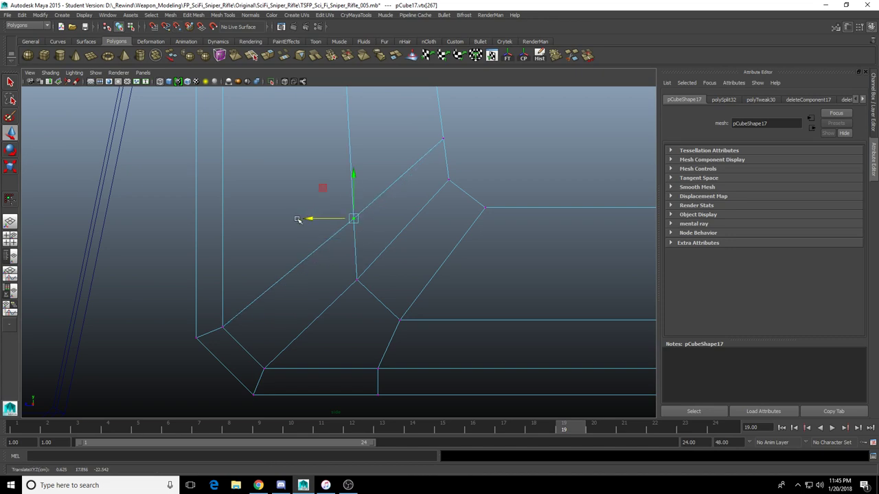
Move the middle vertices of the guard's front post forward at the new cut and at the two rows above it
left_click_drag(268, 167, 360, 236)
left_click_drag(309, 219, 286, 219)
scroll(329, 192, "down", 8)
middle_click_drag(334, 184, 330, 206, "alt")
scroll(325, 225, "up", 2)
scroll(324, 226, "up", 2)
left_click_drag(314, 211, 337, 249)
left_click_drag(284, 238, 276, 238)
middle_click_drag(319, 231, 318, 312, "alt")
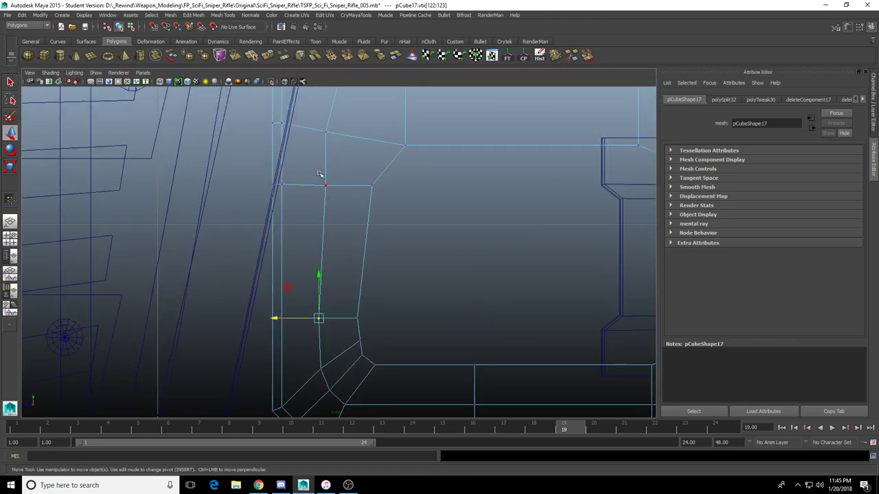
left_click_drag(317, 171, 332, 200)
left_click_drag(282, 186, 276, 186)
middle_click_drag(337, 270, 360, 155, "alt")
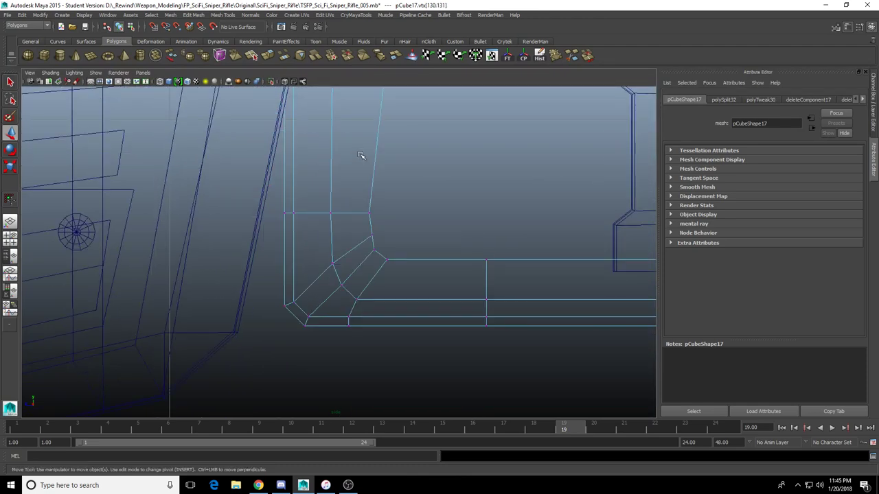
Check the corner in perspective and line up the new cut's inner-edge vertices vertically with the vertices above them
key("space")
key("space")
mouse_move(318, 225)
left_mouse_down("alt")
mouse_move(374, 217)
mouse_move(329, 230)
mouse_move(298, 220)
mouse_move(329, 220)
left_mouse_up("alt")
key("F10")
left_click(352, 215)
key("F9")
key("space")
key("space")
scroll(505, 326, "up", 5)
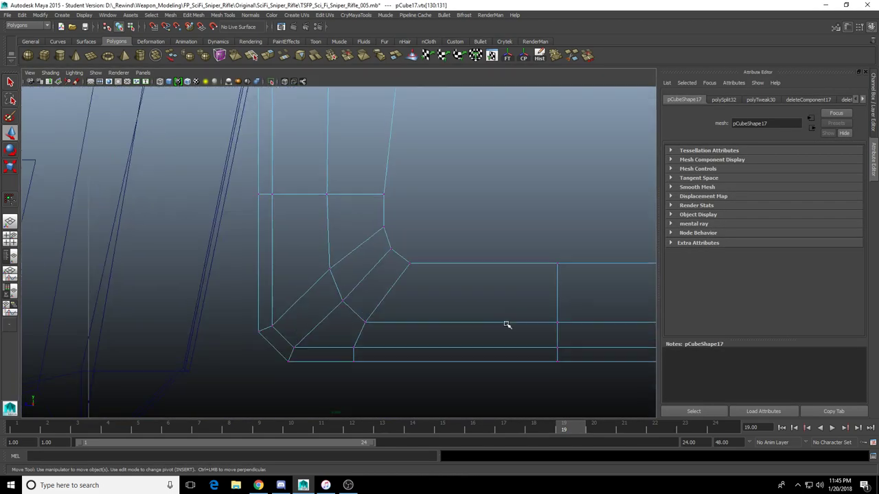
Lower the new cut's inner-edge vertices toward the opening's corner in the side view, and return to the perspective view
middle_click_drag(434, 310, 386, 374, "alt")
scroll(333, 357, "up", 5)
middle_click_drag(332, 358, 321, 278, "alt")
left_click_drag(321, 251, 371, 280)
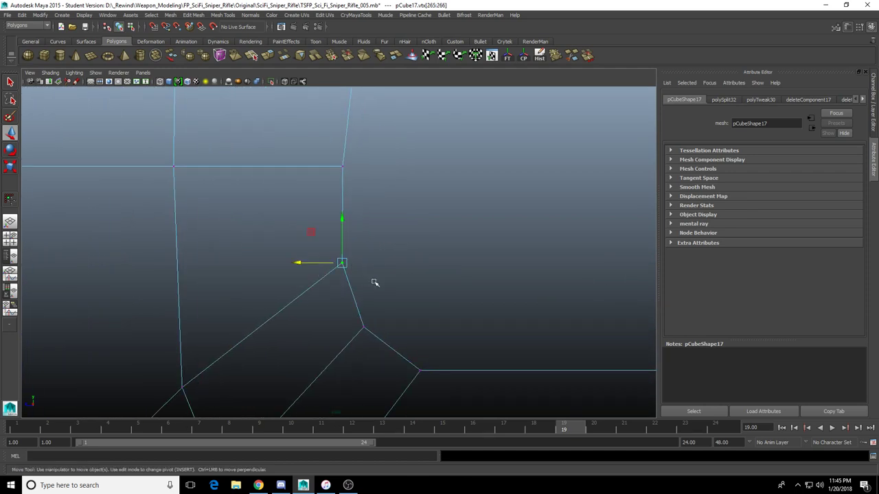
left_click(340, 223)
key("v")
left_click_drag(340, 222, 354, 243)
scroll(357, 264, "down", 5)
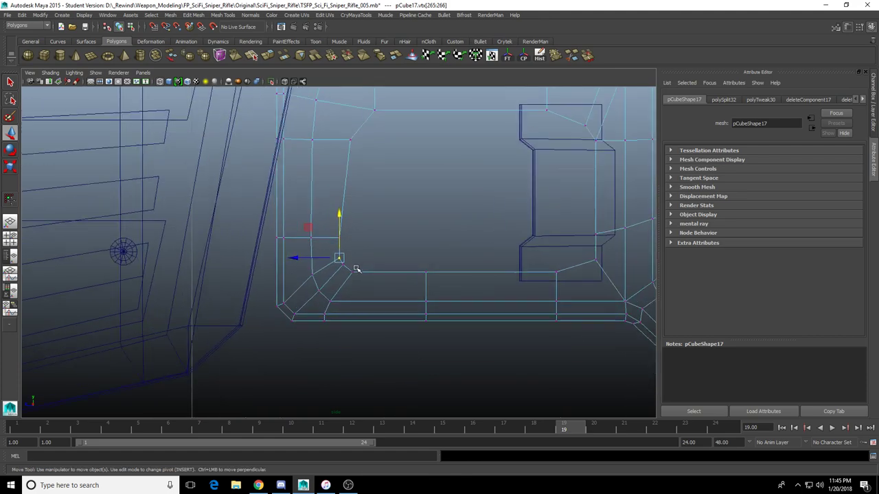
key("space")
key("space")
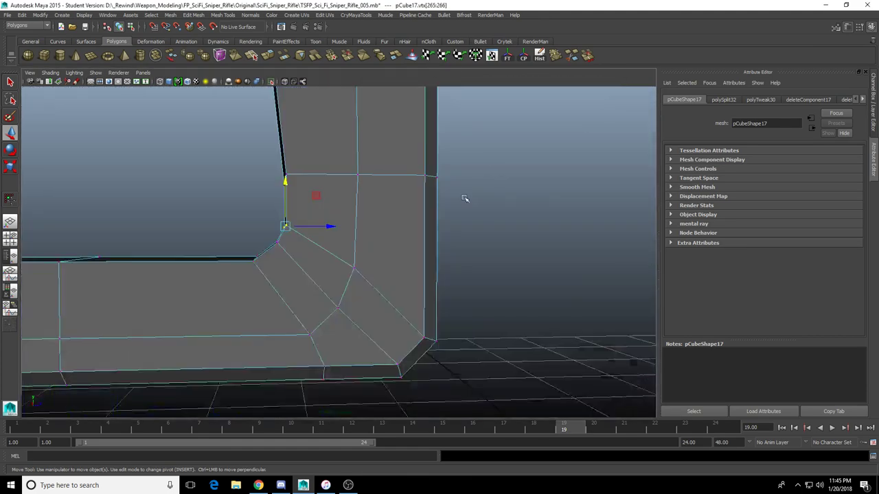
Select the edges around the trigger guard opening on one side and delete the mesh's construction history
left_click_drag(465, 197, 395, 250, "alt")
left_click(303, 211)
scroll(303, 211, "down", 4)
left_click(460, 182)
left_click_drag(303, 212, 389, 237, "alt")
key("F10")
double_click(258, 218)
middle_click_drag(272, 169, 307, 216, "alt")
left_click_drag(294, 189, 309, 205, "alt")
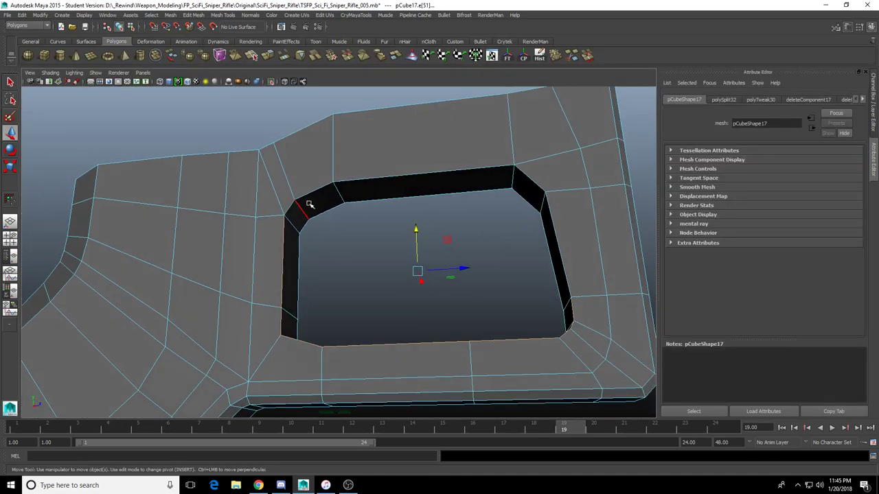
double_click(323, 190, "shift")
right_click_drag(550, 180, 573, 149)
key("alt+shift+d")
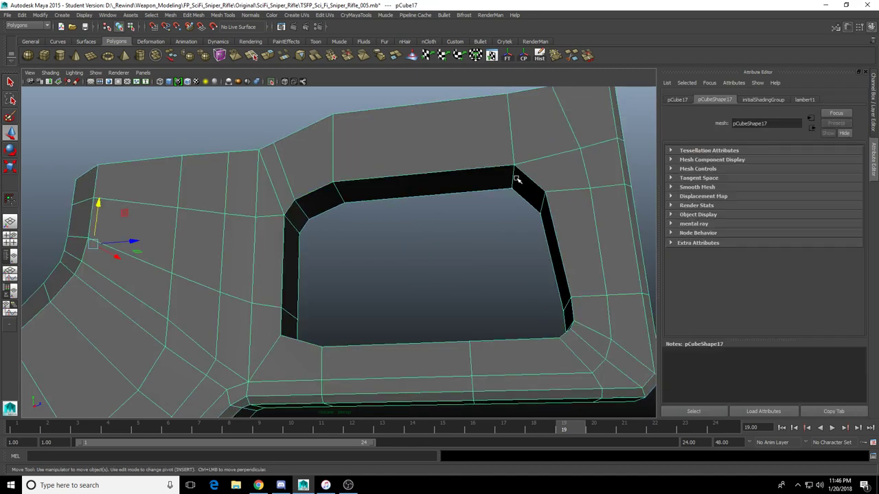
Add the opening's matching edges on the other side of the guard to the selection and bevel them
key("F10")
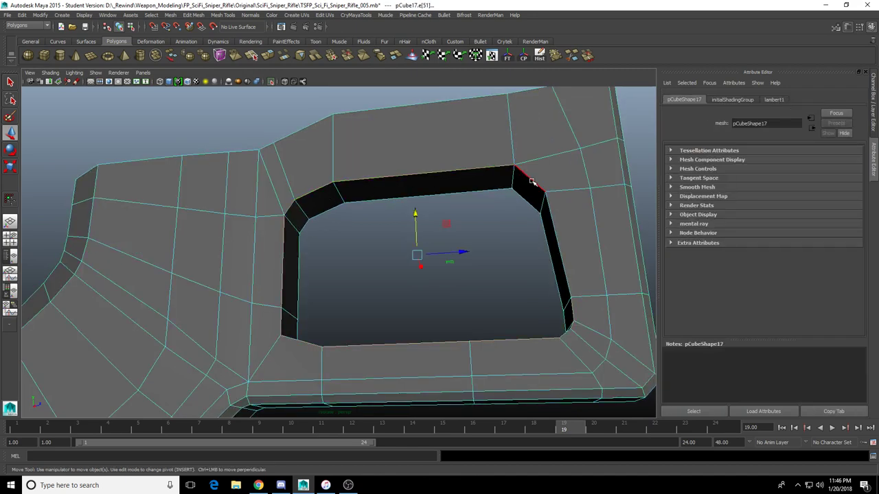
left_click_drag(506, 232, 243, 280, "alt")
left_click(175, 260, "shift")
left_click_drag(186, 244, 229, 237, "alt")
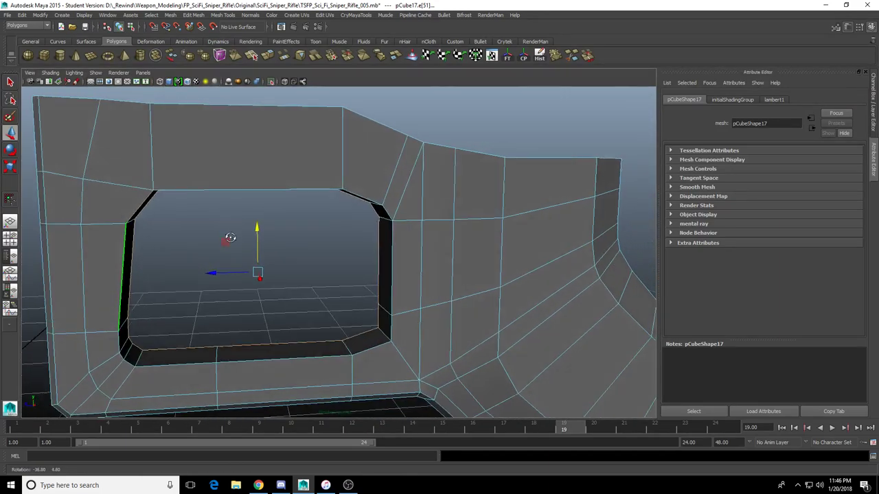
left_click(296, 355, "shift")
left_click_drag(343, 328, 322, 275, "alt")
left_click(325, 190, "shift")
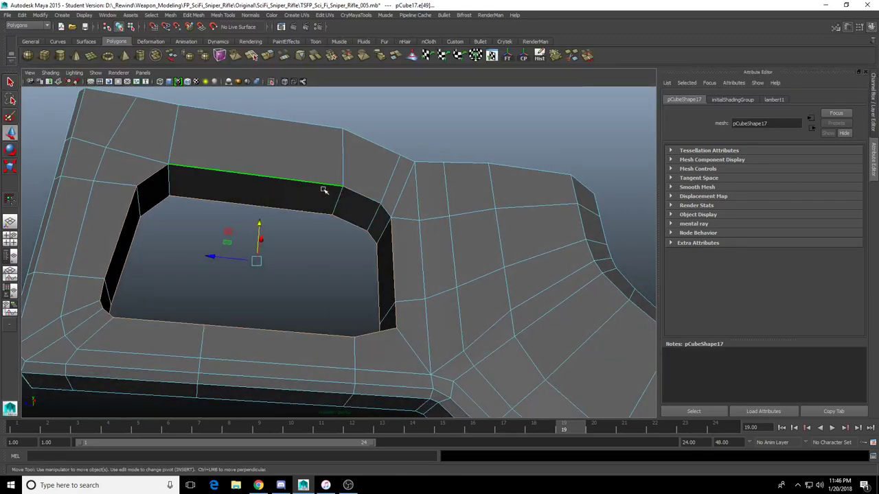
key("q")
right_click_drag(317, 185, 342, 184, "shift")
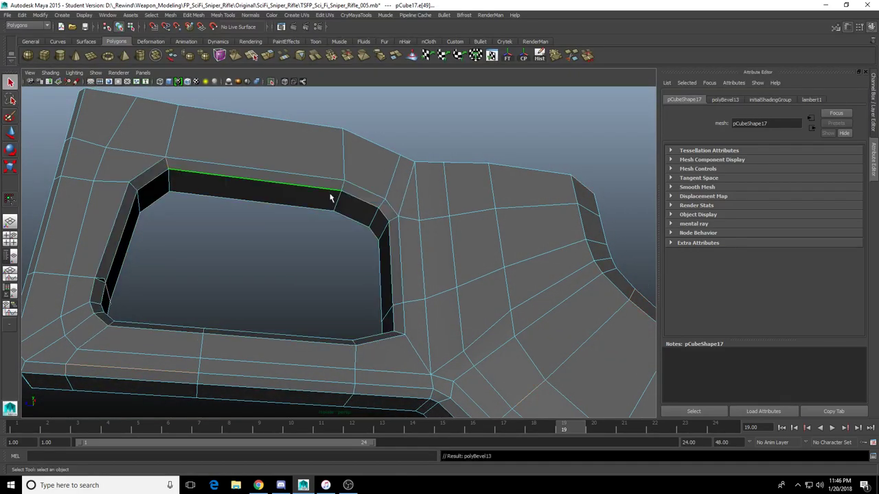
Set the fraction of the opening's new bevel to 0.375
left_click_drag(330, 197, 448, 218, "alt")
right_click_drag(302, 188, 343, 162)
left_click(599, 143)
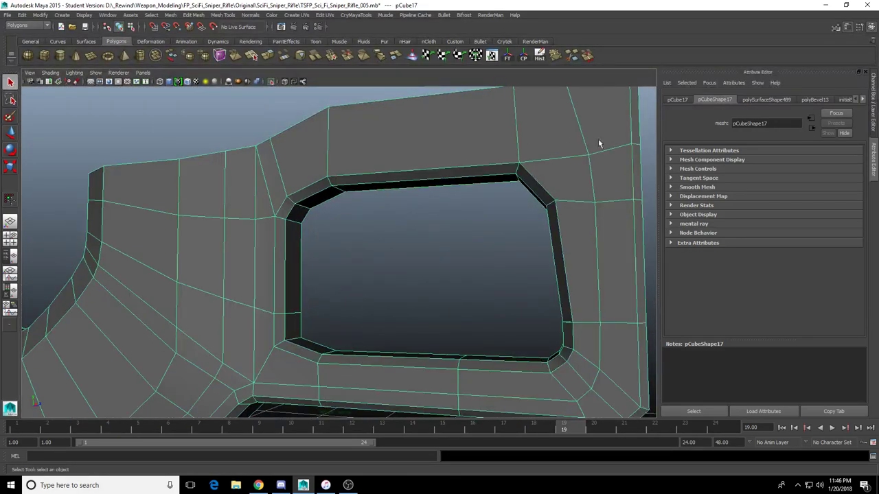
left_click(814, 100)
left_click_drag(814, 185, 794, 187)
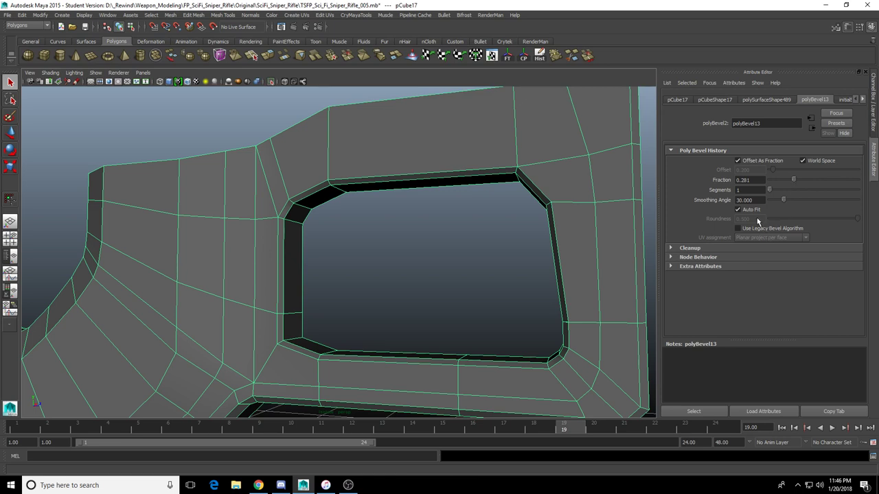
left_click_drag(551, 270, 421, 232, "alt")
left_click_drag(795, 180, 801, 180)
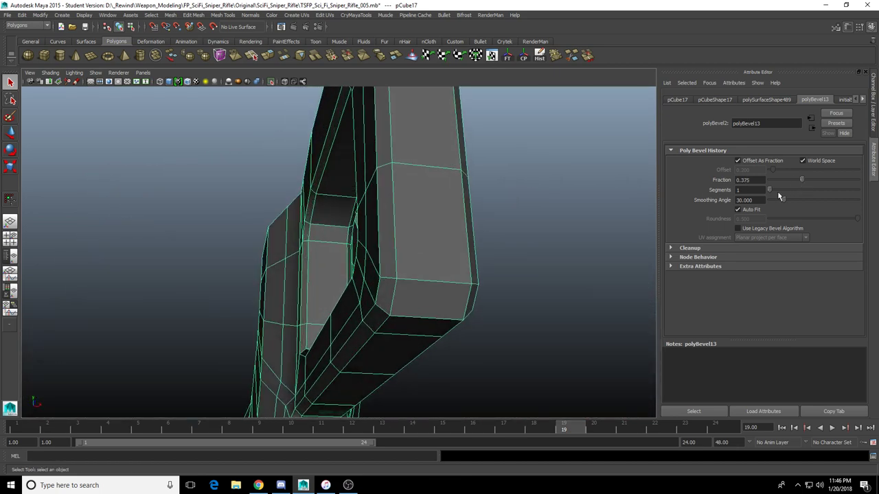
Find the stray internal face poking out at the bevel on the opening's front edge and delete it
left_click_drag(508, 234, 457, 248, "alt")
left_click(388, 259)
left_click(432, 189)
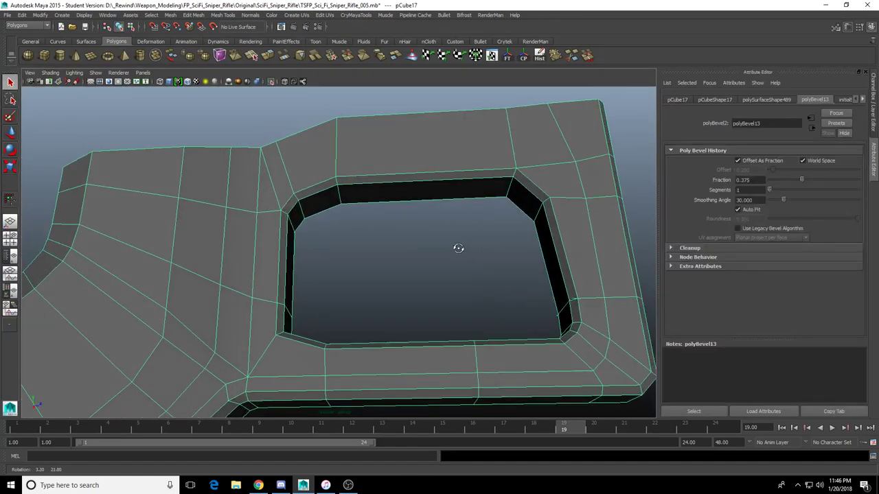
middle_click_drag(457, 248, 367, 210, "alt")
scroll(367, 210, "up", 5)
middle_click_drag(508, 237, 392, 222, "alt")
scroll(392, 222, "up", 5)
right_click_drag(392, 224, 636, 157, "alt")
middle_click_drag(636, 157, 561, 208, "alt")
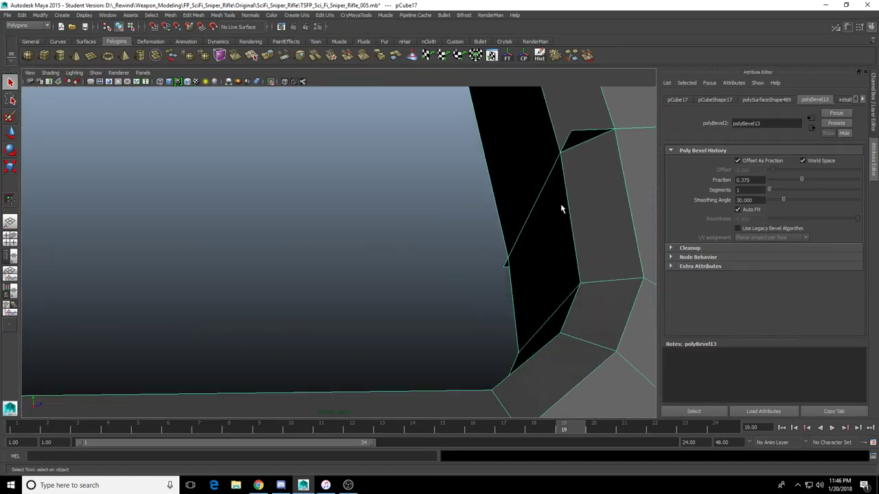
right_click_drag(561, 208, 562, 240)
middle_click_drag(571, 146, 490, 190, "alt")
left_click(496, 179)
middle_click_drag(638, 235, 438, 245, "alt")
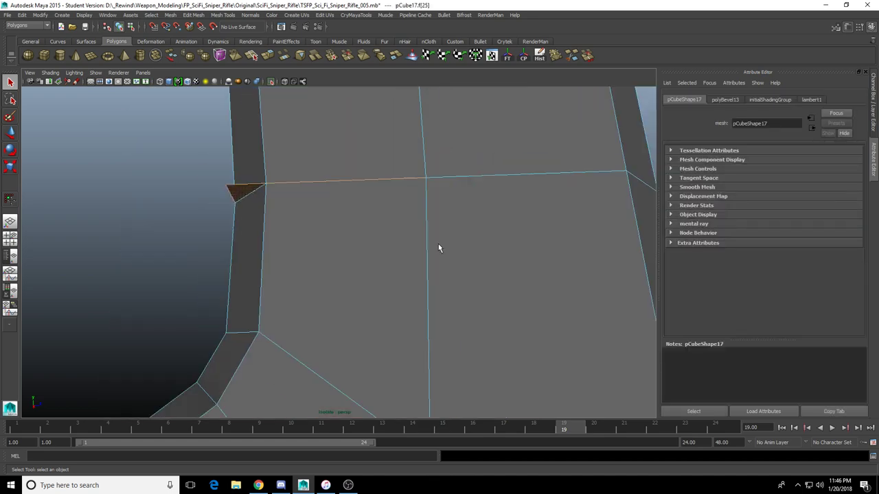
key("4")
mouse_move(438, 245)
left_mouse_down("alt")
mouse_move(428, 280)
mouse_move(433, 314)
left_mouse_up("alt")
key("5")
middle_click_drag(433, 313, 333, 307, "alt")
key("Delete")
Delete the remaining hidden faces inside the trigger guard mesh
left_click(481, 268)
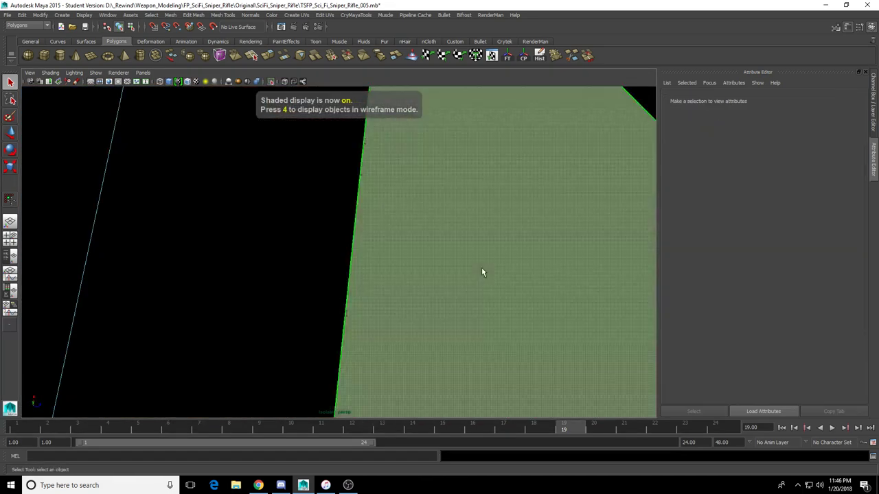
key("Delete")
left_click(294, 283)
key("Delete")
left_click(475, 296)
key("Delete")
key("Delete")
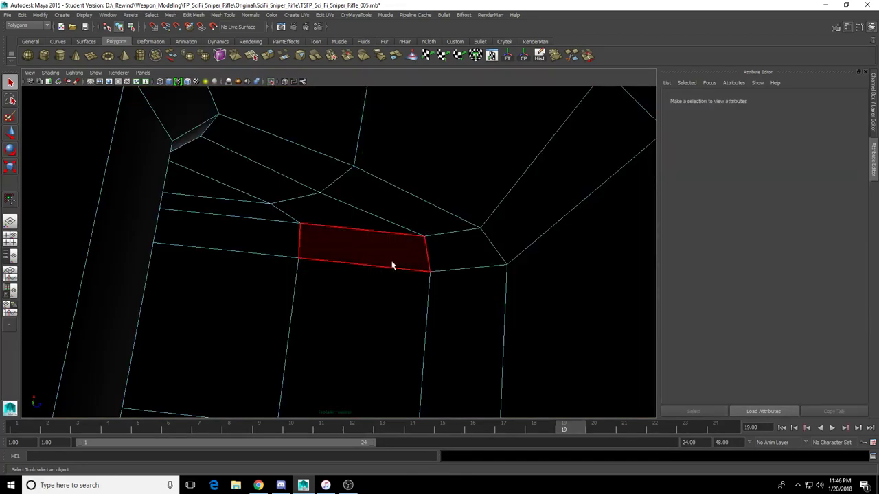
scroll(445, 186, "down", 5)
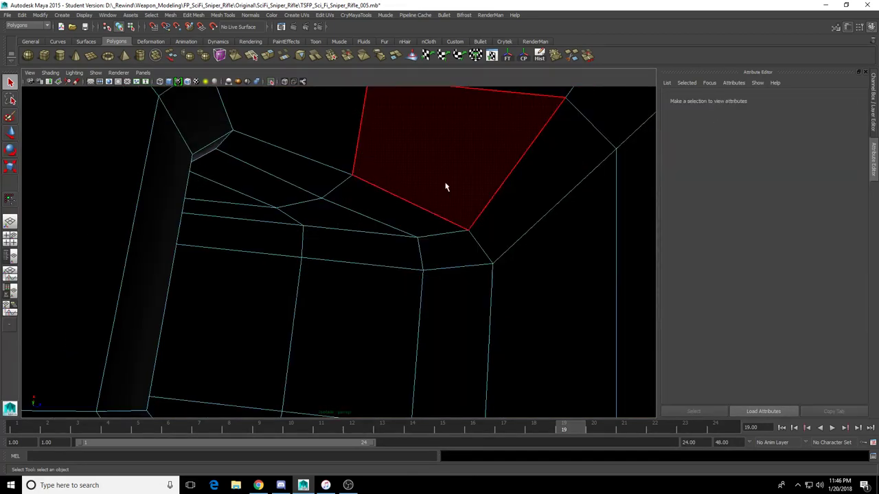
mouse_move(298, 208)
left_mouse_down("alt")
mouse_move(256, 344)
mouse_move(284, 265)
mouse_move(241, 247)
mouse_move(265, 233)
left_mouse_up("alt")
left_click(265, 234)
left_click_drag(383, 232, 445, 220, "alt")
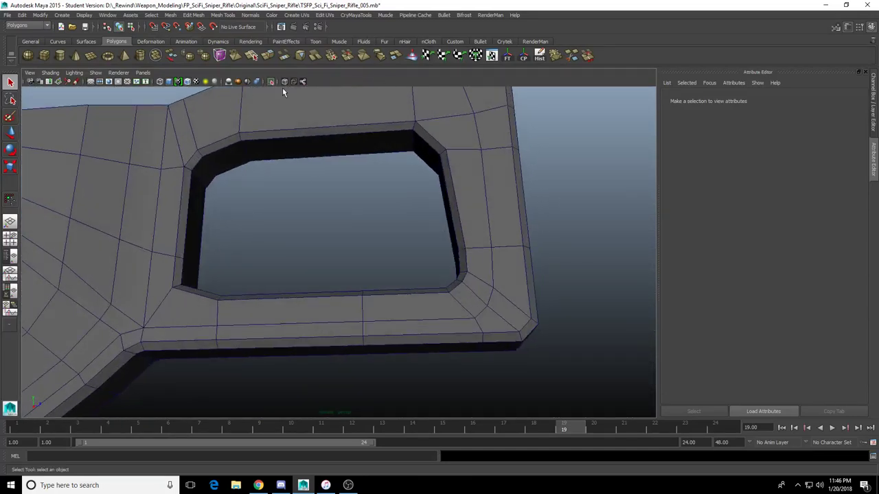
Bring the rest of the rifle back into view and insert an edge loop through the opening's upper front corner
left_click(273, 81)
left_click_drag(281, 127, 333, 186, "alt")
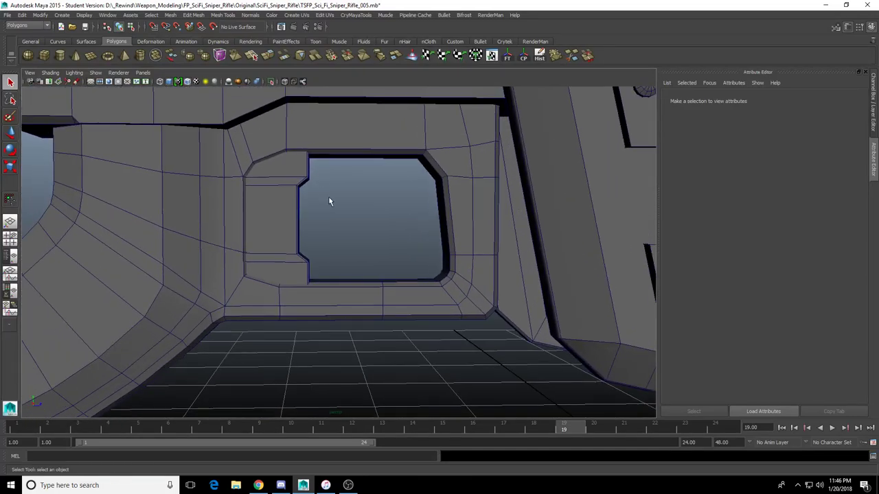
scroll(331, 195, "down", 5)
scroll(330, 206, "up", 6)
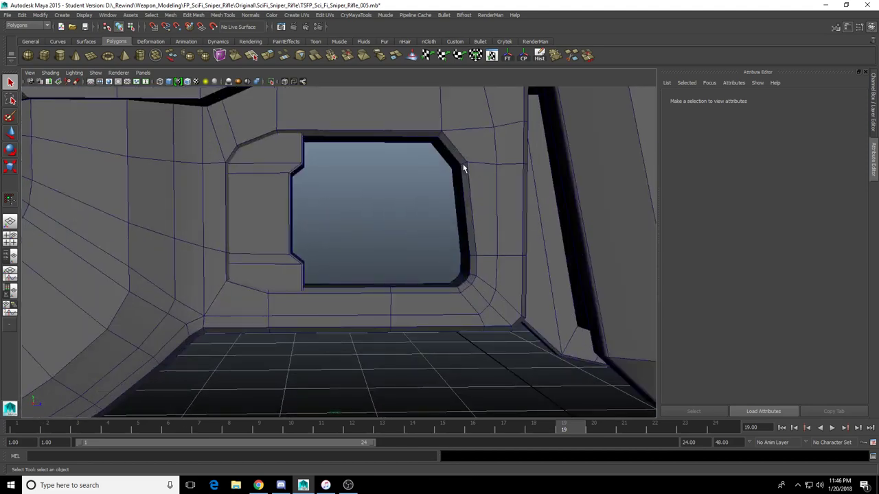
left_click(464, 165)
middle_click_drag(463, 165, 432, 222, "alt")
left_click(571, 57)
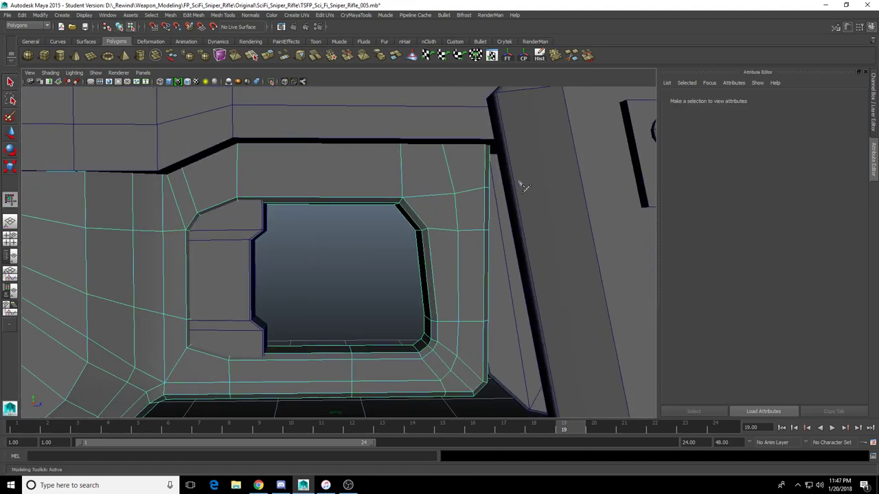
left_click_drag(519, 184, 503, 180, "alt")
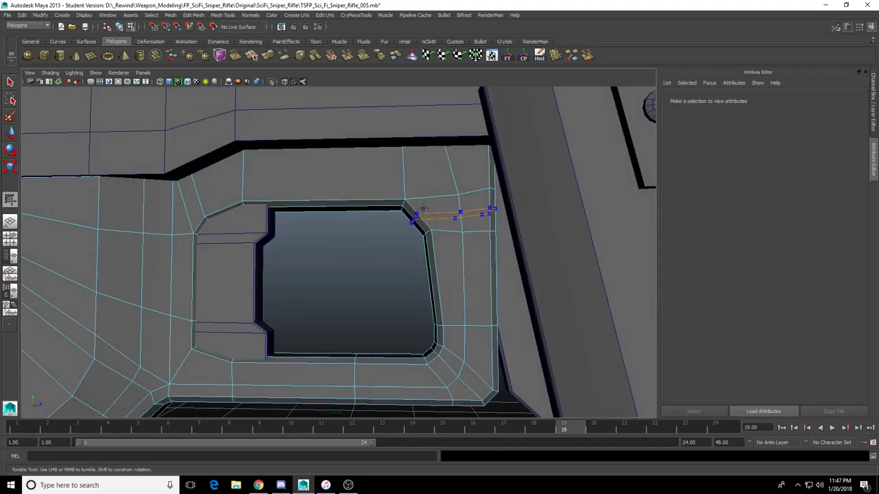
left_click(418, 212, "ctrl")
In the side view, move the new loop's vertices at the opening's upper front corner forward to round the corner
left_click_drag(471, 216, 482, 215, "alt")
key("space")
key("space")
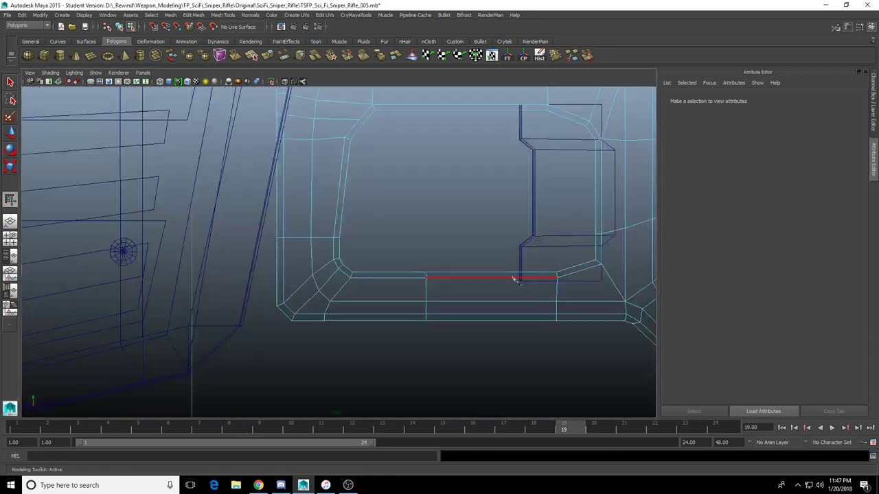
middle_click_drag(514, 277, 326, 335, "alt")
middle_click_drag(306, 170, 401, 208, "alt")
right_click_drag(316, 207, 332, 214, "alt")
middle_click_drag(237, 208, 314, 212, "alt")
right_click_drag(323, 214, 333, 227, "alt")
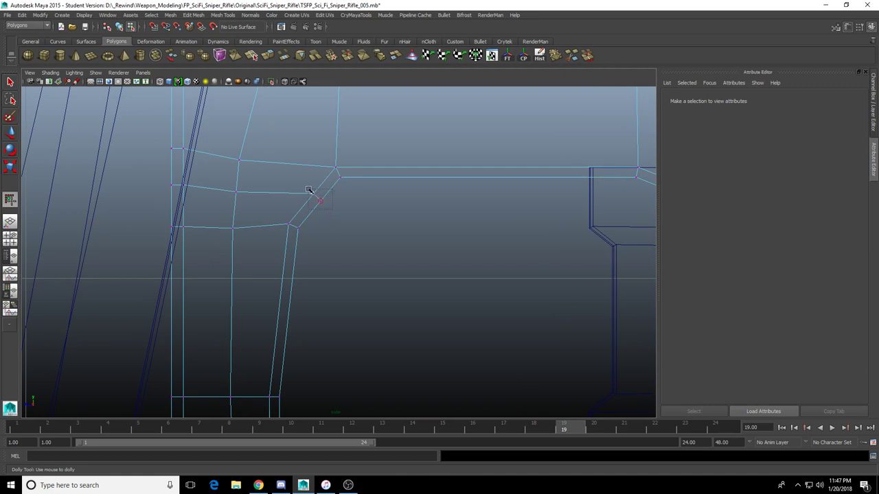
left_click_drag(309, 191, 274, 198)
right_click_drag(402, 213, 369, 215, "alt")
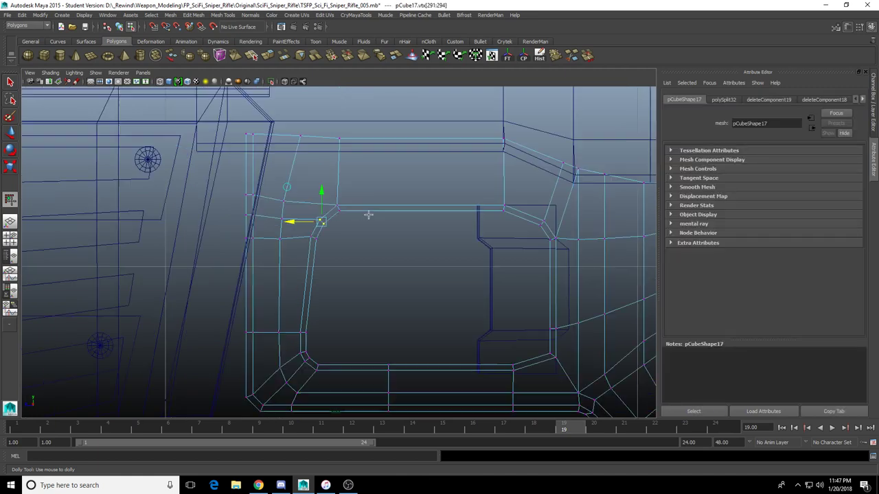
middle_click_drag(368, 215, 337, 207, "alt")
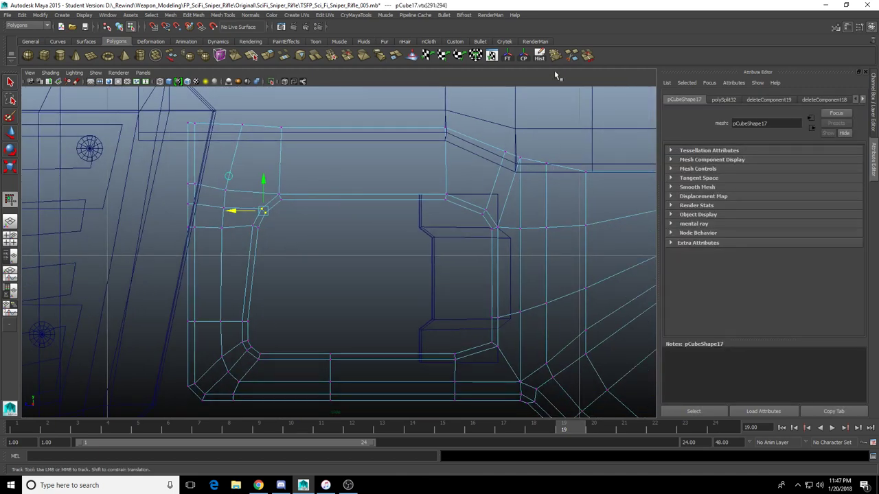
Insert an edge loop through the opening's upper rear corner
left_click(571, 58)
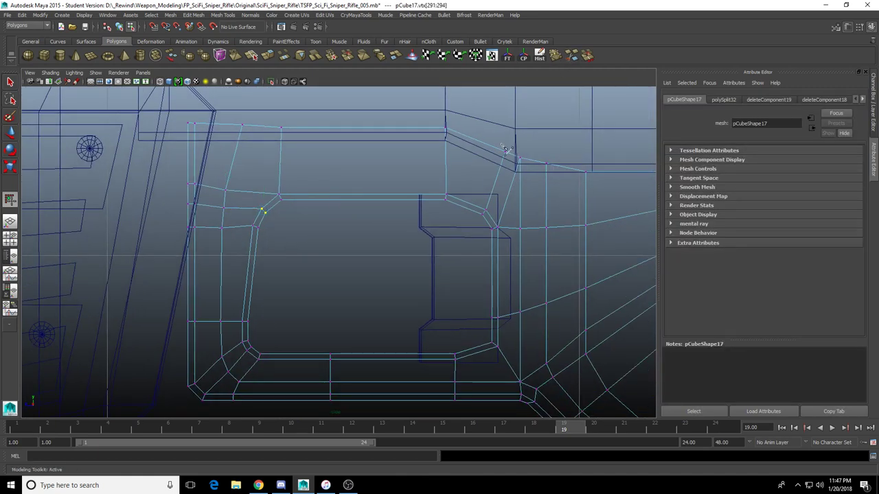
left_click(474, 150)
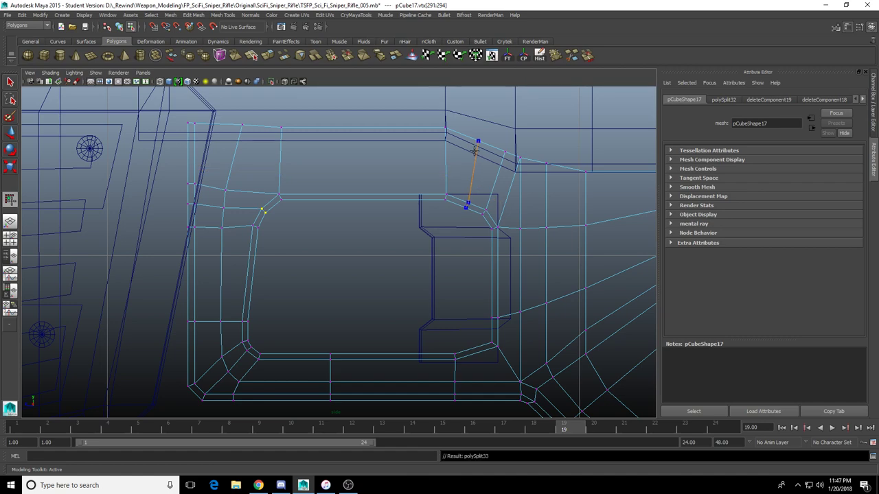
middle_click_drag(485, 193, 358, 189, "alt")
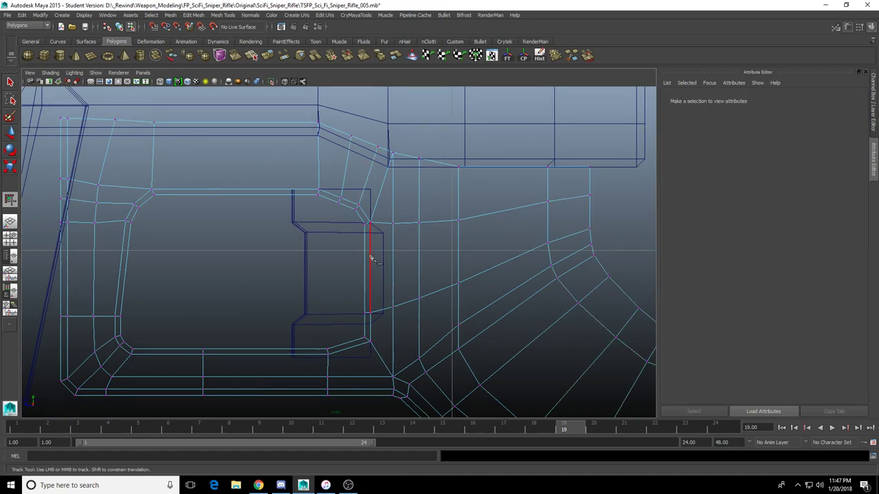
Insert two edge loops at the opening's lower rear corner, one across the rear edge and one across the slanted bottom edge
middle_click_drag(392, 290, 388, 214, "alt")
scroll(388, 215, "up", 2)
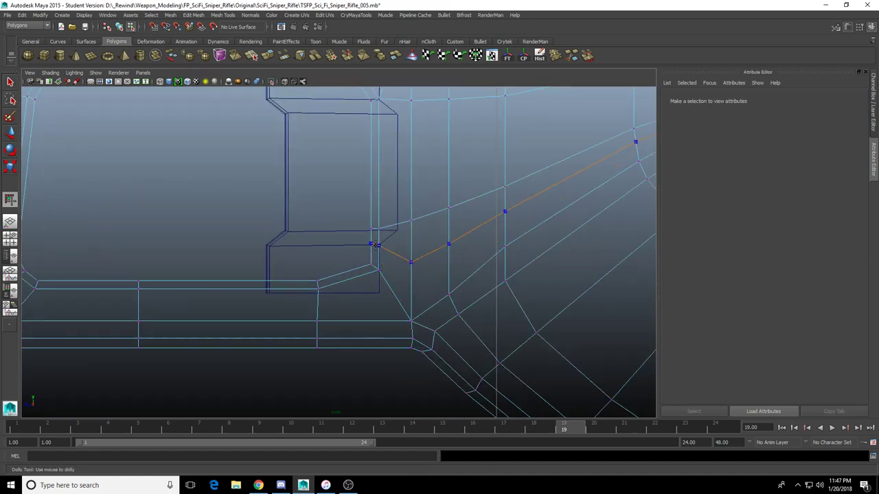
left_click(377, 251, "ctrl")
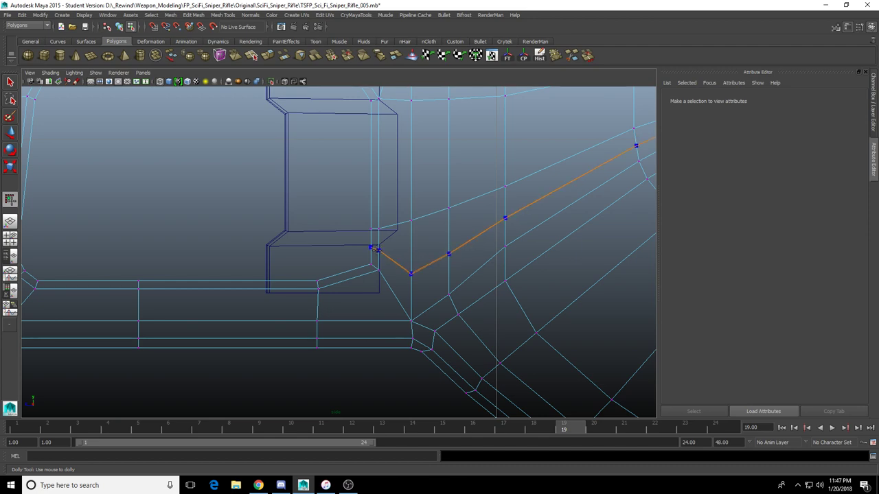
left_click(352, 285, "ctrl")
scroll(410, 241, "up", 2)
Leave the cutting tool and examine the new edge loops around the opening in the perspective view
key("space")
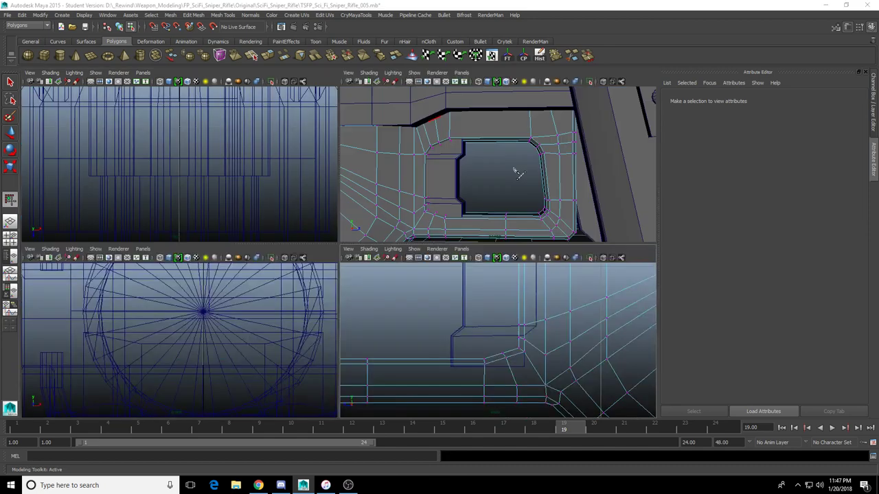
key("space")
middle_click_drag(459, 237, 471, 204, "alt")
scroll(471, 204, "up", 2)
left_click(295, 122)
key("Escape")
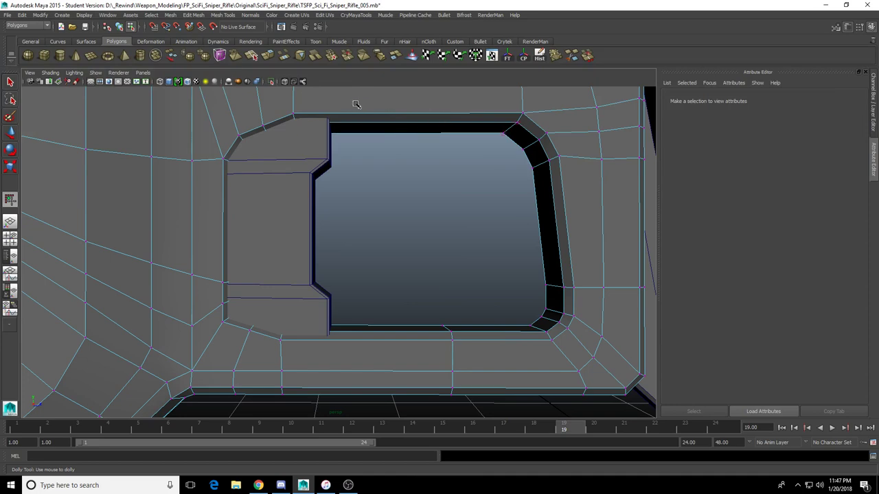
middle_click_drag(355, 104, 415, 148, "alt")
left_click_drag(432, 167, 398, 170, "alt")
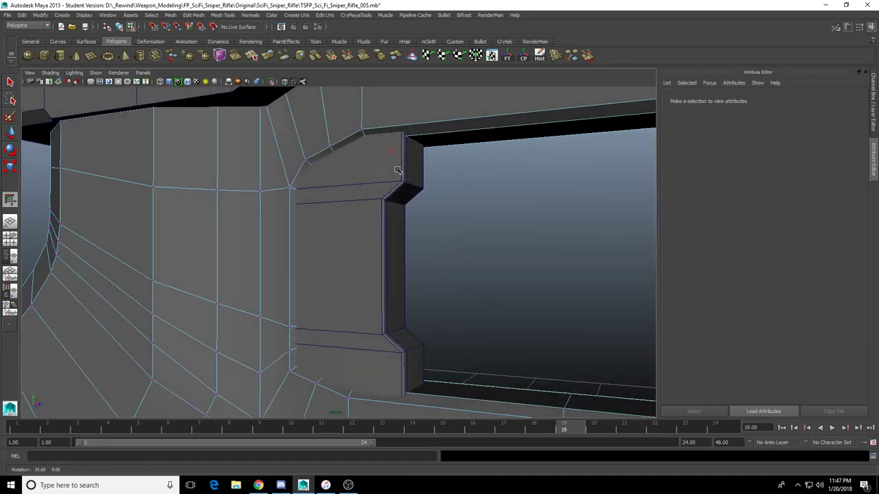
scroll(308, 202, "down", 8)
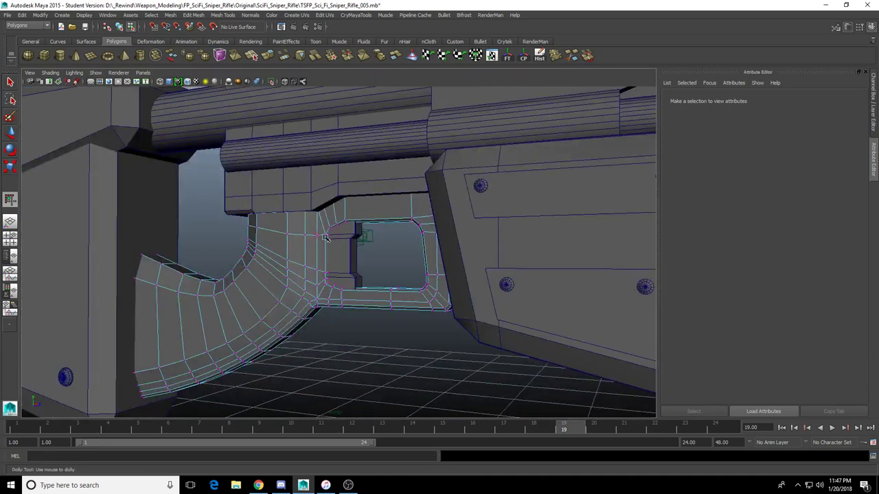
scroll(391, 240, "up", 7)
left_click_drag(398, 245, 351, 203, "alt")
In the side view, lower the new loop's vertices on the slanted edge at the opening's lower rear corner
key("space")
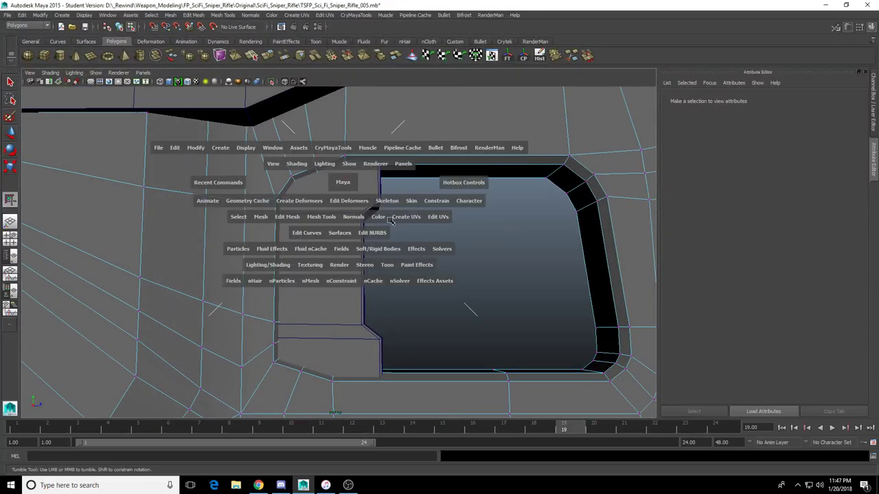
key("space")
left_click(10, 134)
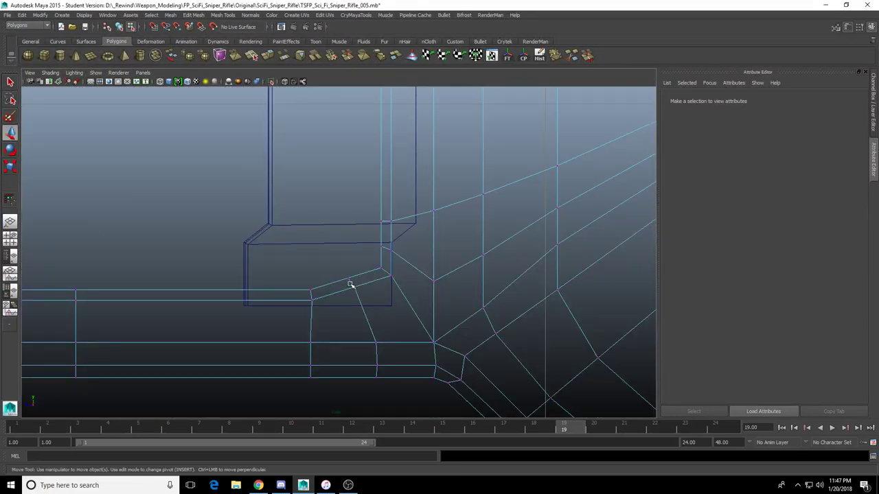
left_click_drag(371, 307, 371, 308)
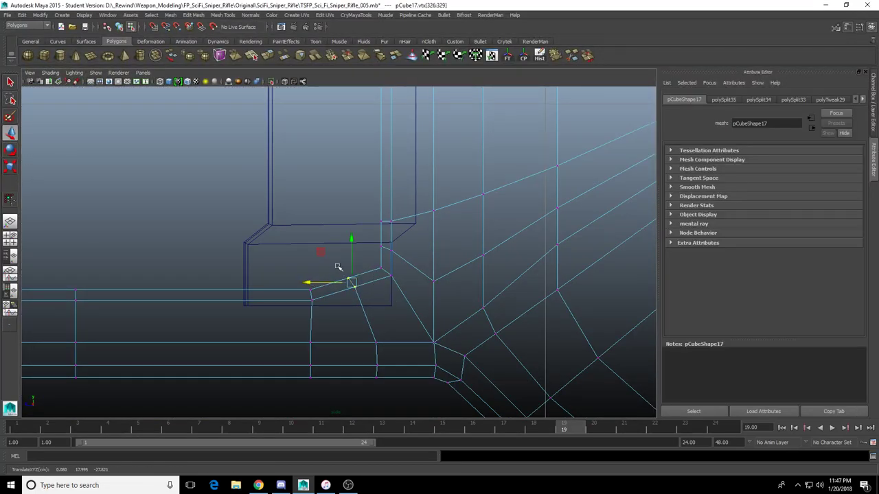
left_click_drag(352, 238, 352, 244)
Move the remaining loop vertices at the opening's lower rear corner forward to form an even curve
right_click_drag(353, 244, 373, 255, "alt")
left_click_drag(378, 261, 416, 292)
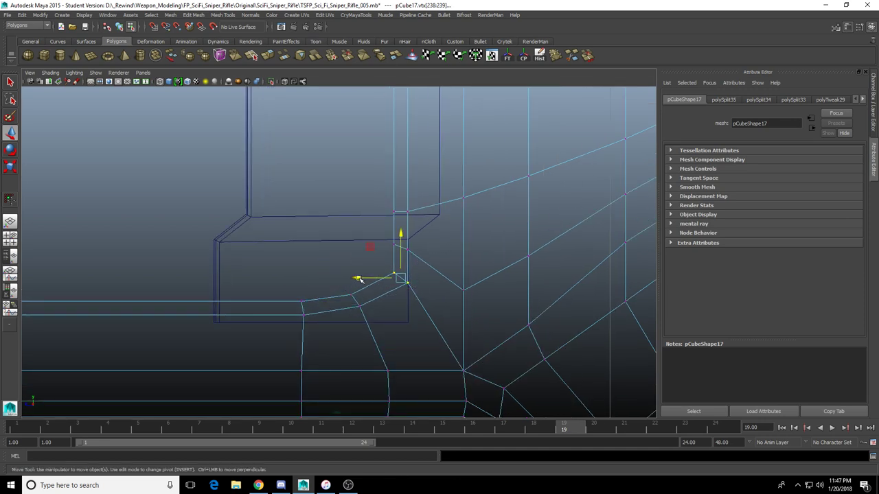
left_click_drag(358, 278, 347, 282)
middle_click_drag(383, 200, 363, 282, "alt")
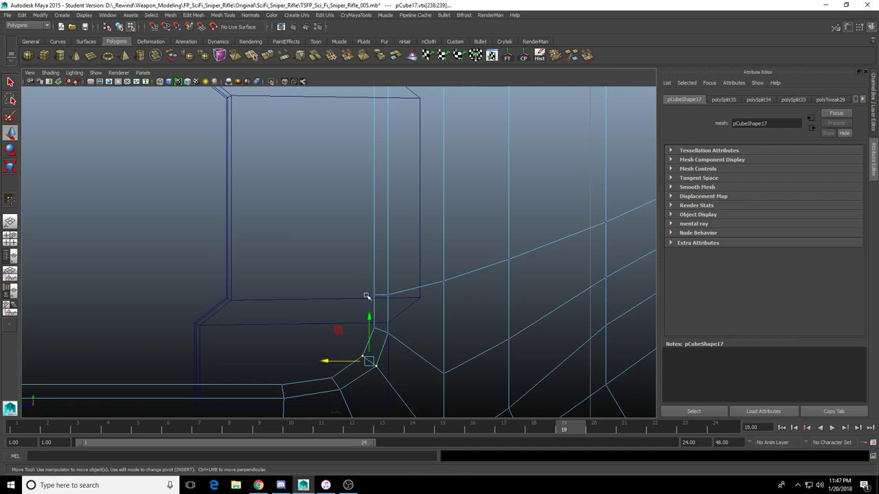
middle_click_drag(373, 330, 362, 261, "alt")
scroll(362, 262, "up", 2)
left_click_drag(404, 248, 389, 333)
left_click_drag(324, 307, 320, 307)
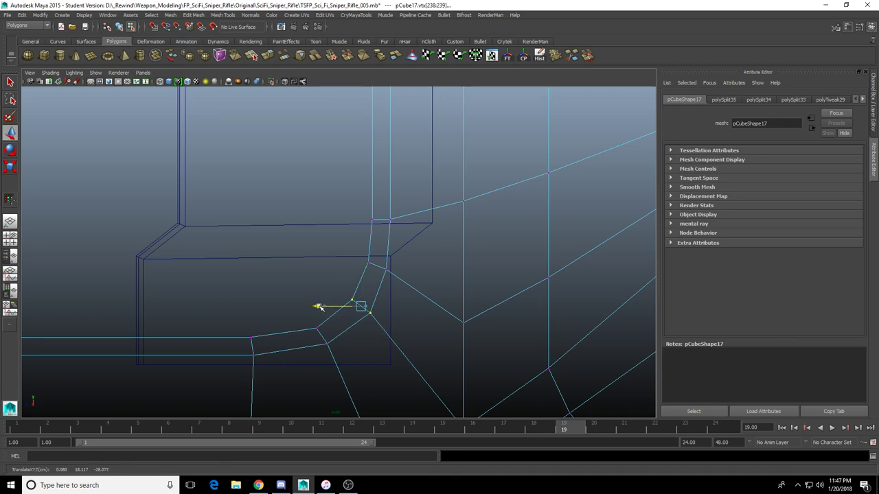
scroll(354, 301, "up", 1)
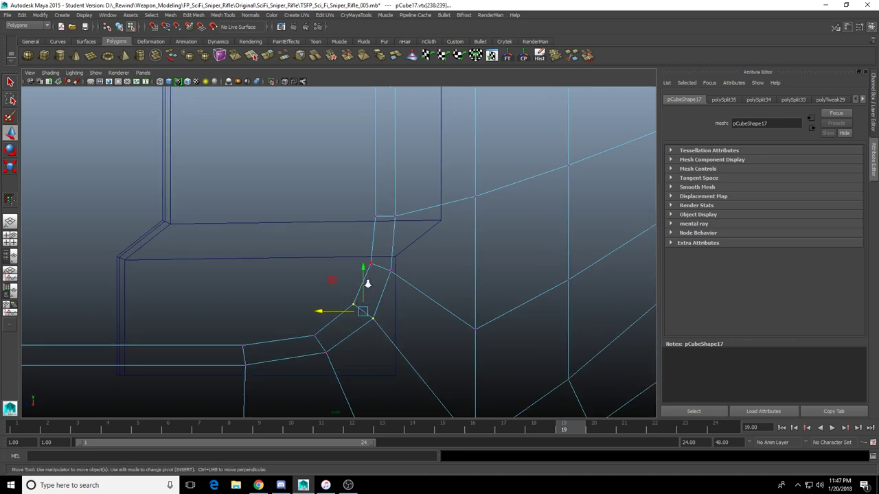
Shift the two loops' vertices at the opening's upper rear corner rearward and adjust their height to round the corner
scroll(366, 282, "down", 10)
middle_click_drag(356, 255, 351, 320, "alt")
scroll(350, 275, "up", 4)
scroll(329, 216, "up", 3)
middle_click_drag(326, 211, 336, 283, "alt")
scroll(343, 290, "up", 3)
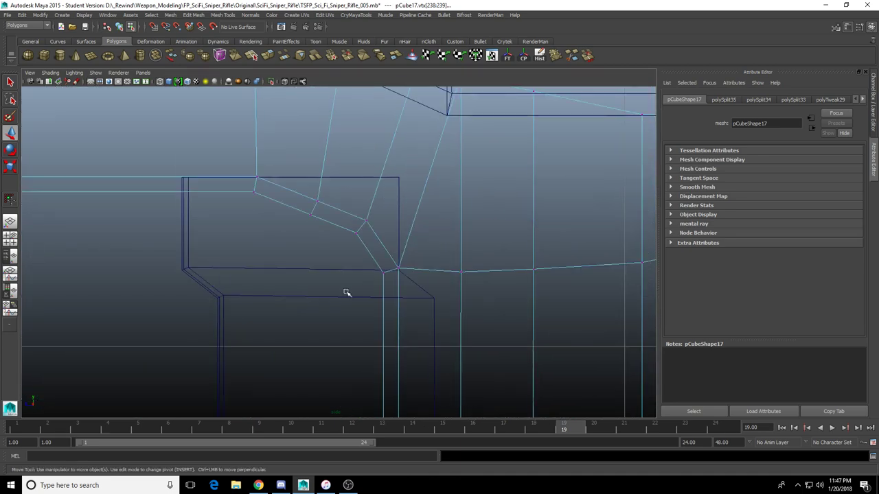
left_click_drag(346, 213, 378, 238)
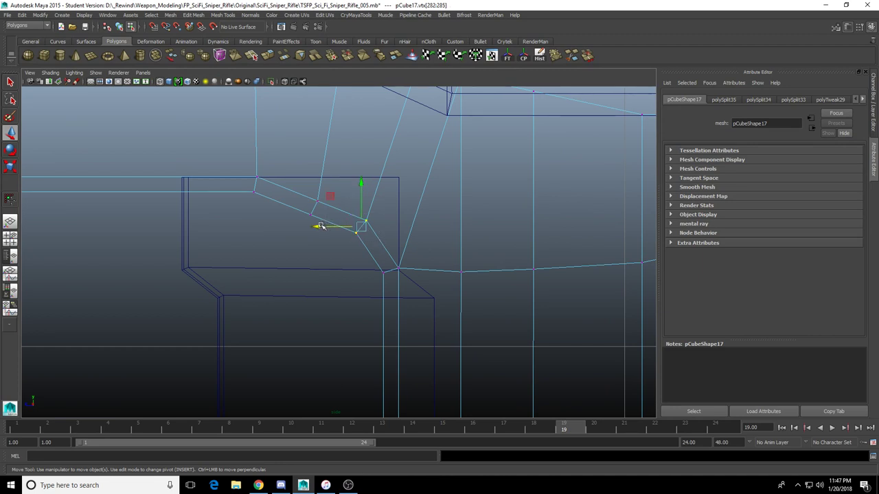
left_click_drag(319, 227, 327, 229)
left_click_drag(369, 186, 368, 192)
left_click_drag(300, 185, 311, 171)
left_click_drag(271, 198, 276, 199)
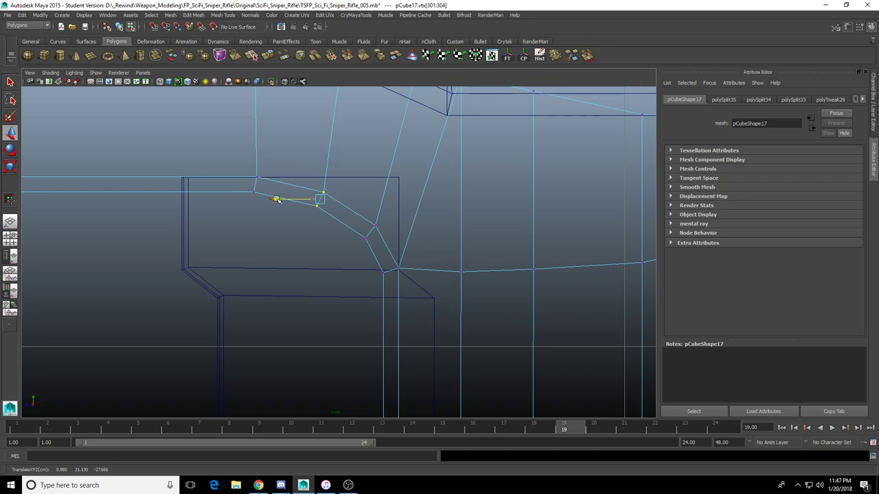
Return to object mode and examine the rounded opening corners and the grip in the perspective view
scroll(328, 245, "down", 8)
middle_click_drag(329, 244, 331, 201, "alt")
scroll(362, 245, "up", 2)
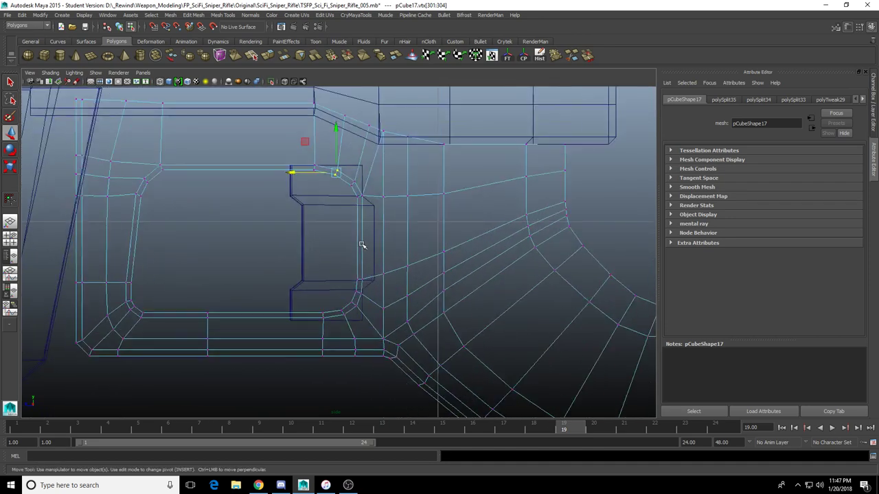
middle_click_drag(338, 260, 355, 261, "alt")
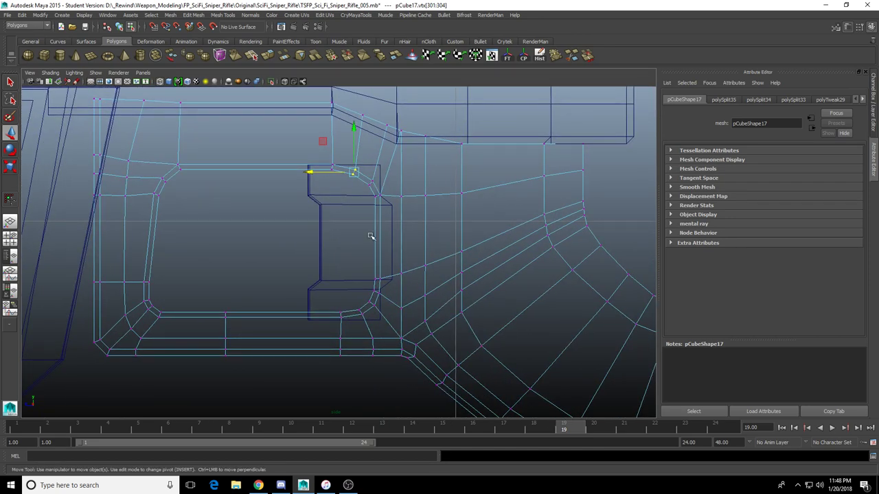
key("space")
key("space")
left_click_drag(469, 192, 447, 210, "alt")
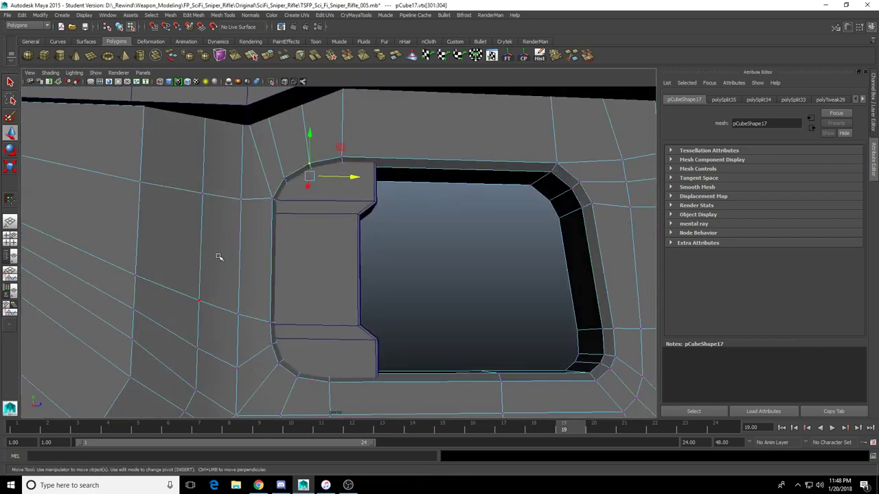
key("F8")
left_click_drag(219, 257, 247, 233, "alt")
scroll(252, 237, "down", 8)
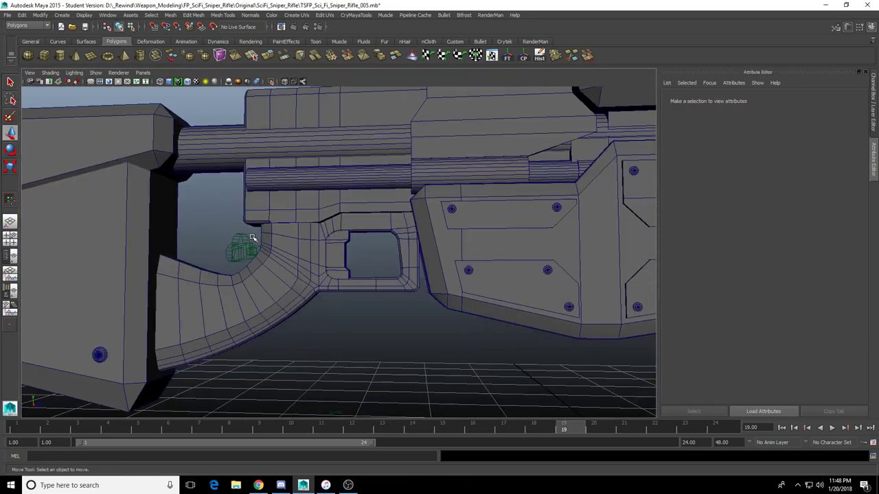
scroll(267, 242, "up", 6)
left_click_drag(218, 280, 285, 295, "alt")
left_click(236, 296)
scroll(227, 318, "down", 7)
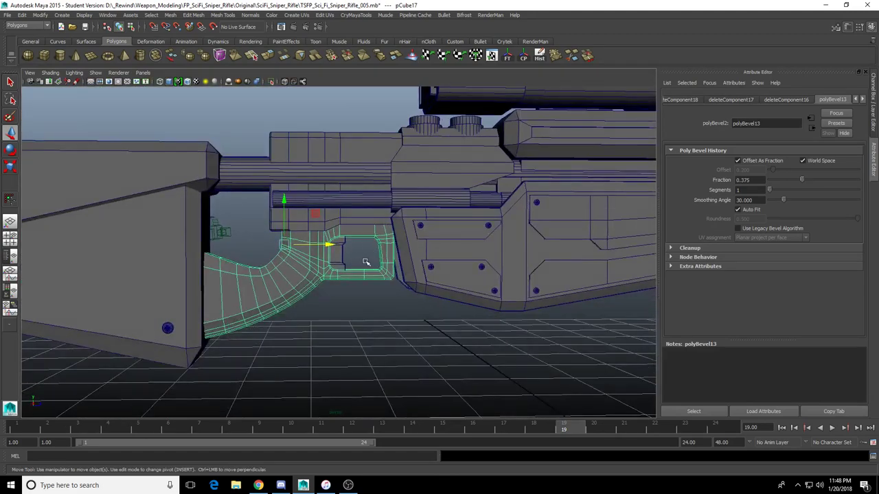
scroll(365, 261, "up", 7)
middle_click_drag(334, 272, 471, 177, "alt")
left_click_drag(470, 176, 486, 262, "alt")
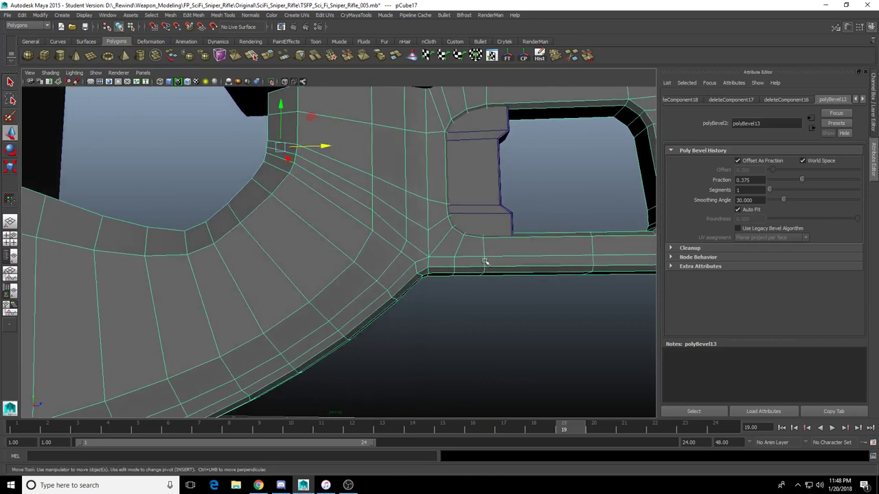
left_click(479, 300)
scroll(479, 302, "down", 4)
left_click_drag(478, 304, 446, 298, "alt")
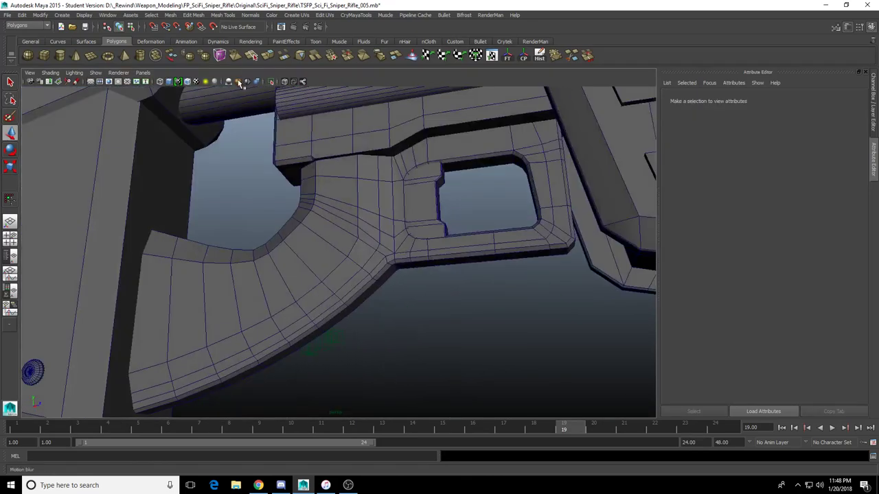
Turn off the wireframe overlay on the shaded model and examine the grip, trigger guard and receiver
left_click(187, 81)
scroll(381, 280, "down", 7)
left_click_drag(387, 284, 384, 312, "alt")
scroll(382, 309, "up", 4)
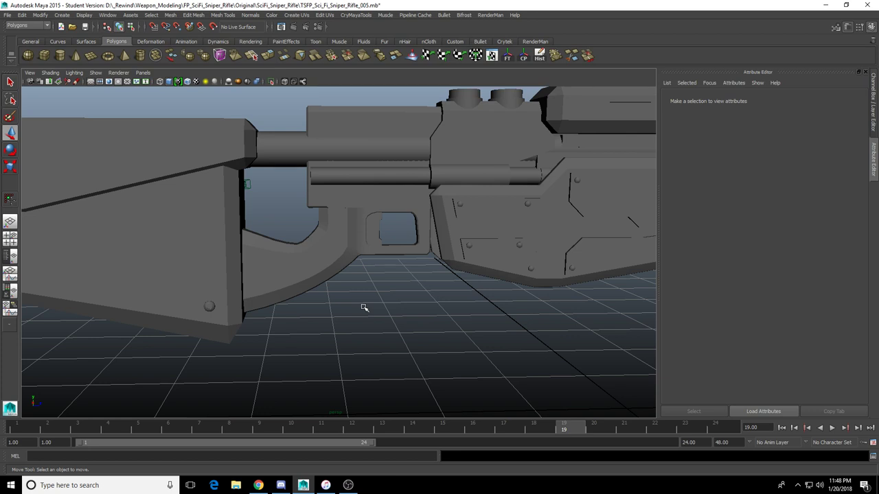
right_click_drag(374, 345, 413, 328, "alt")
left_click_drag(413, 328, 412, 305, "alt")
middle_click_drag(412, 306, 343, 394, "alt")
left_click_drag(343, 394, 350, 409, "alt")
Shorten the thin cylinder above the trigger guard by moving its rear end vertices forward, and return to object mode
left_click(417, 247)
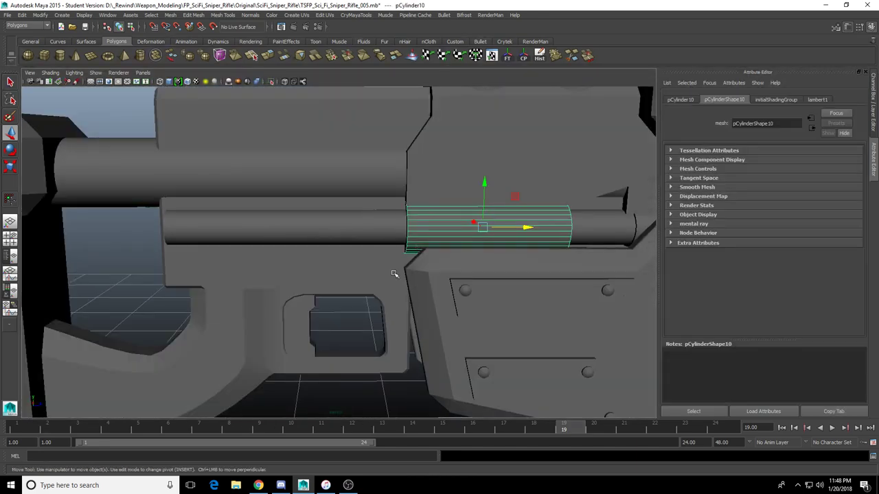
left_click_drag(392, 272, 415, 267, "alt")
left_click(388, 229)
left_click(506, 222)
middle_click_drag(289, 271, 457, 271, "alt")
left_click(382, 232)
mouse_move(357, 250)
left_mouse_down("alt")
mouse_move(398, 266)
mouse_move(405, 242)
mouse_move(349, 239)
left_mouse_up("alt")
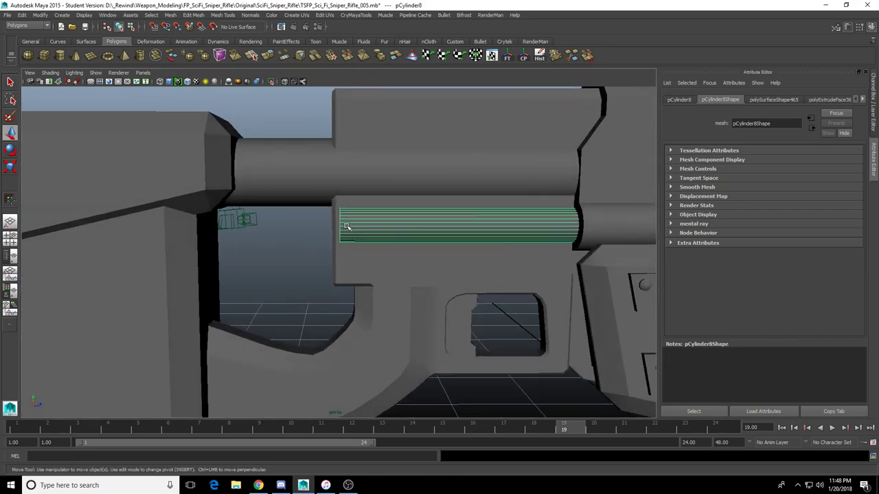
right_click_drag(357, 227, 328, 223)
left_click_drag(299, 183, 486, 194, "alt")
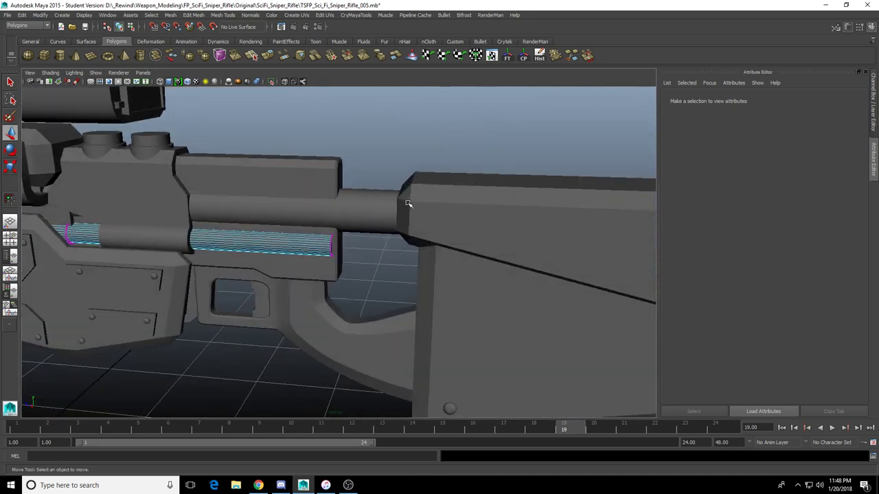
left_click_drag(410, 186, 322, 268)
left_click_drag(298, 239, 227, 241)
scroll(248, 232, "up", 3)
right_click_drag(191, 212, 215, 199)
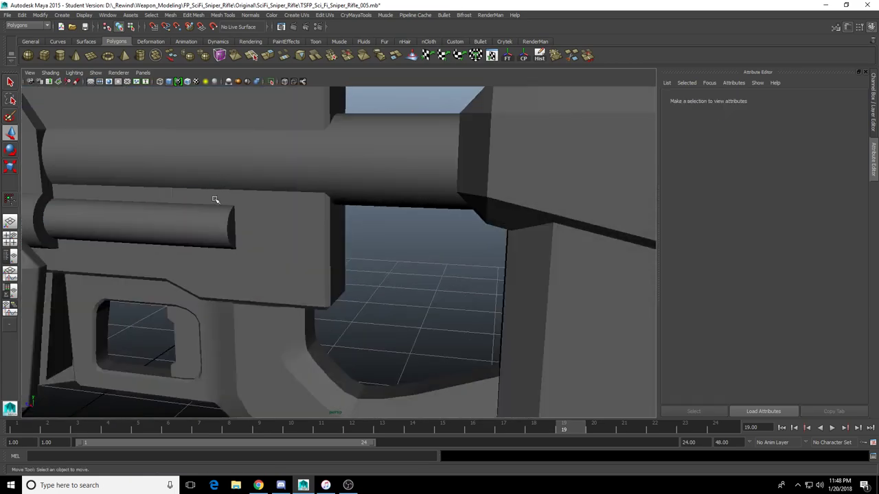
Shorten the large tube between receiver and stock by moving its rear end vertices forward into the receiver block
scroll(194, 223, "down", 3)
left_click_drag(204, 221, 225, 214, "alt")
left_click(281, 196)
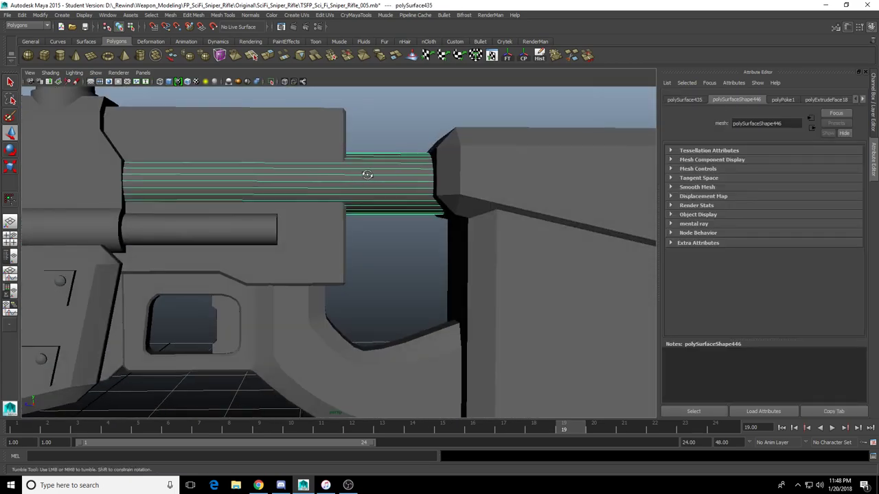
left_click_drag(298, 190, 357, 200, "alt")
right_click_drag(384, 217, 345, 215)
left_click_drag(361, 213, 367, 210, "alt")
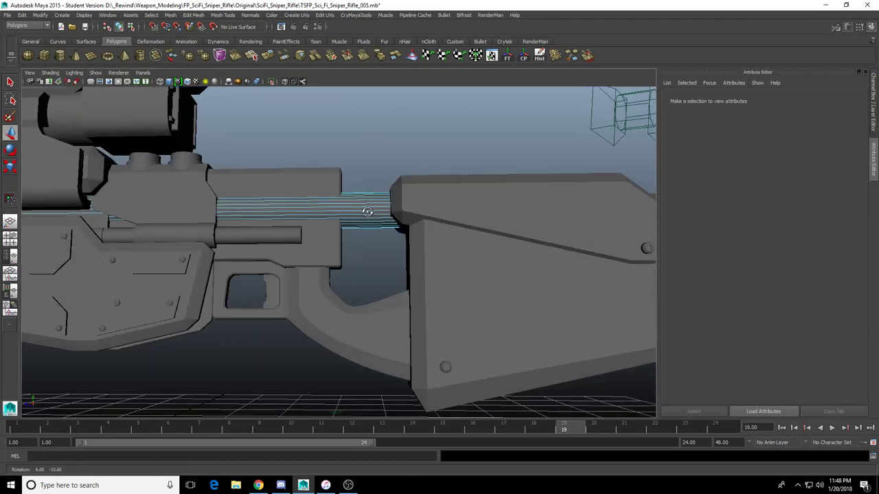
left_click_drag(356, 162, 485, 268)
left_click_drag(421, 230, 419, 246, "alt")
left_click_drag(365, 218, 304, 219)
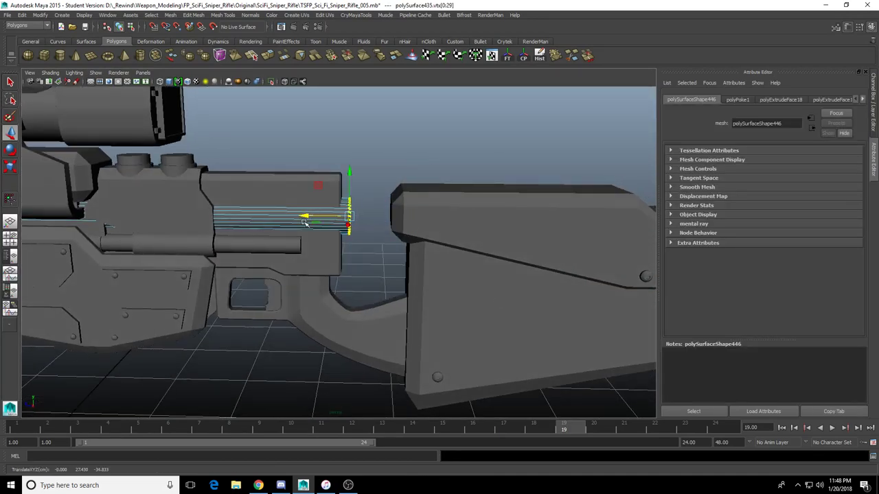
scroll(304, 219, "up", 4)
left_click_drag(314, 182, 287, 254)
scroll(253, 184, "down", 3)
scroll(287, 255, "down", 4)
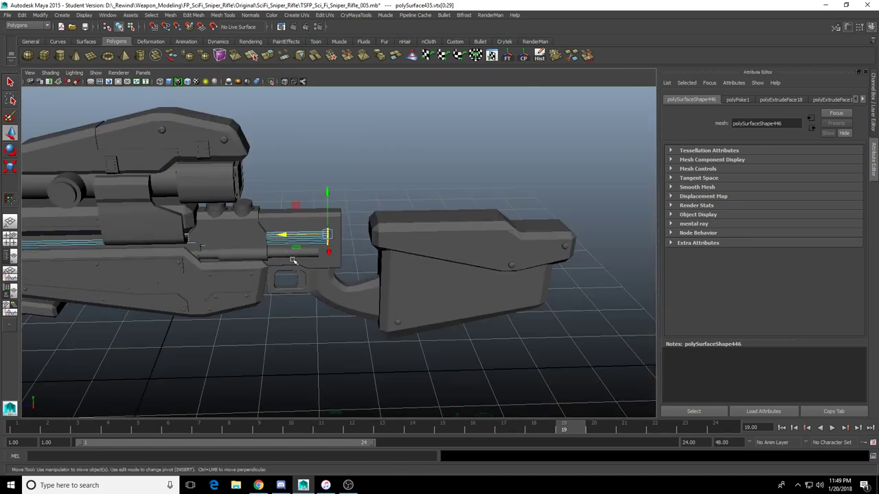
scroll(394, 295, "down", 2)
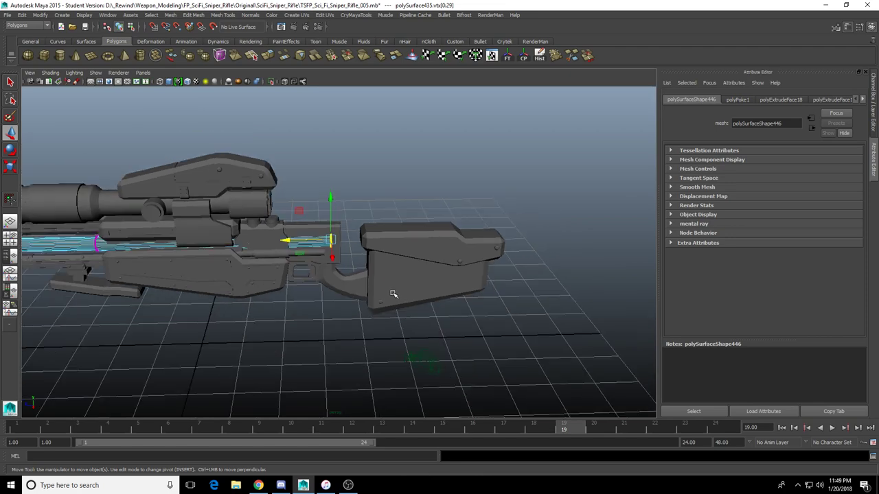
Soften the selected hard edges crossing the bevel at the bend of the grip's inner curve
scroll(392, 294, "up", 7)
middle_click_drag(284, 290, 420, 237, "alt")
mouse_move(420, 238)
left_mouse_down("alt")
mouse_move(400, 221)
mouse_move(422, 221)
left_mouse_up("alt")
middle_click_drag(480, 304, 361, 201, "alt")
scroll(361, 201, "up", 3)
left_click_drag(361, 201, 341, 237, "alt")
left_click(343, 238)
middle_click_drag(439, 268, 400, 257, "alt")
scroll(401, 257, "up", 4)
right_click_drag(412, 258, 417, 244)
left_click(416, 244)
key("q")
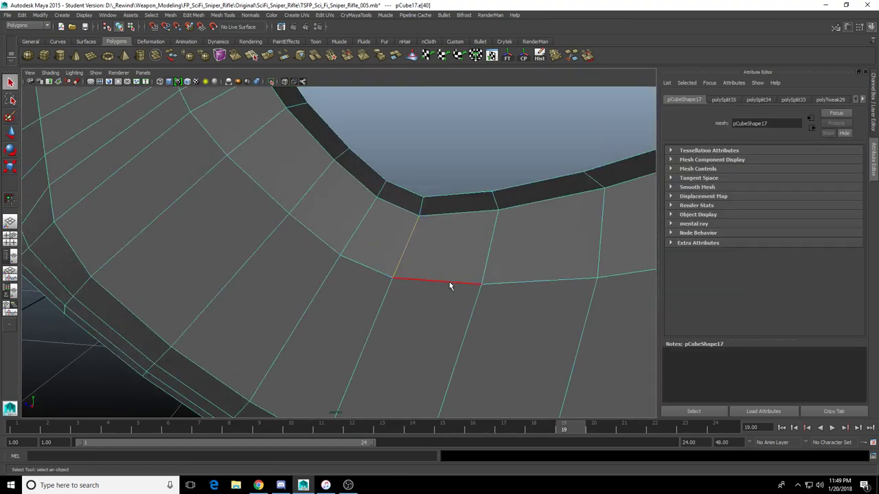
middle_click_drag(451, 287, 282, 285, "alt")
mouse_move(281, 285)
left_mouse_down("alt")
mouse_move(275, 290)
mouse_move(259, 226)
mouse_move(269, 199)
left_mouse_up("alt")
key("4")
key("5")
left_click(262, 209, "shift")
right_click_drag(263, 206, 305, 206, "shift")
left_click(344, 227)
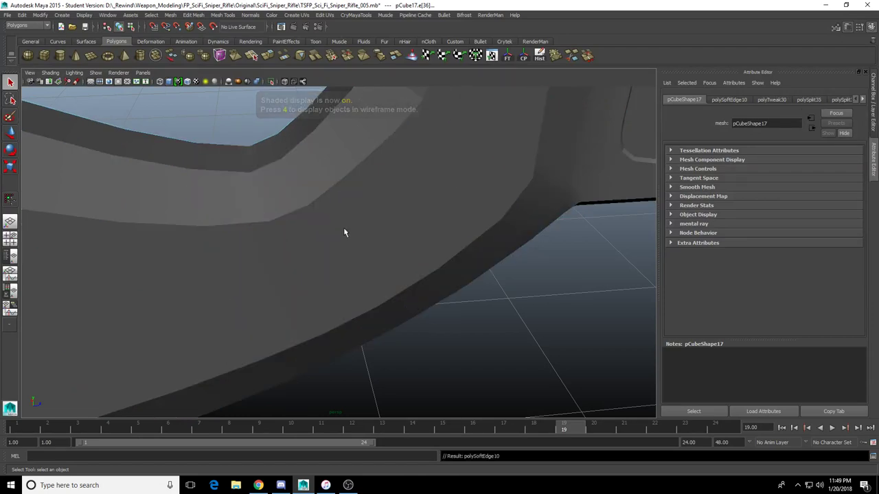
Soften the hard edge crossing the bevel at the upper end of the grip's inner curve
left_click_drag(344, 227, 364, 243, "alt")
left_click(364, 243)
right_click_drag(364, 243, 366, 199)
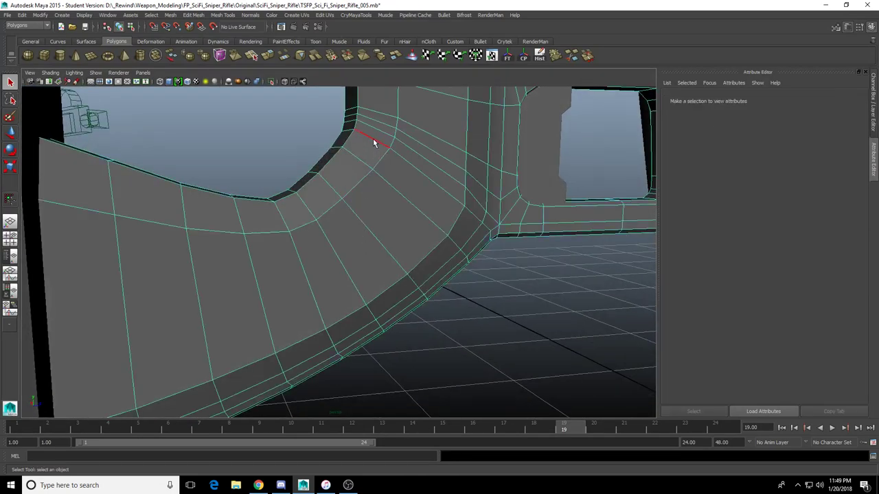
left_click(372, 138)
key("g")
left_click(425, 232)
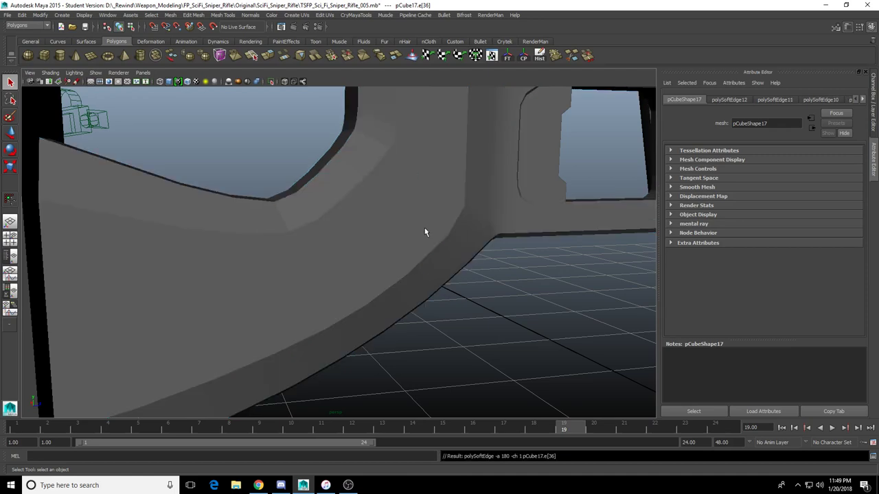
Soften the selected hard edges crossing the bevel and rim along the opposite side of the grip's inner curve, and return to object mode
left_click_drag(425, 231, 542, 254, "alt")
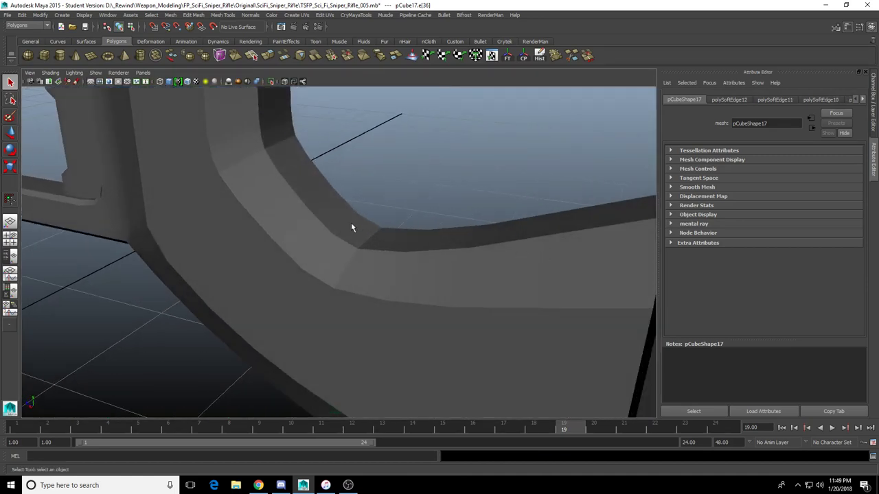
scroll(365, 279, "up", 3)
right_click_drag(376, 262, 371, 209)
left_click(373, 253)
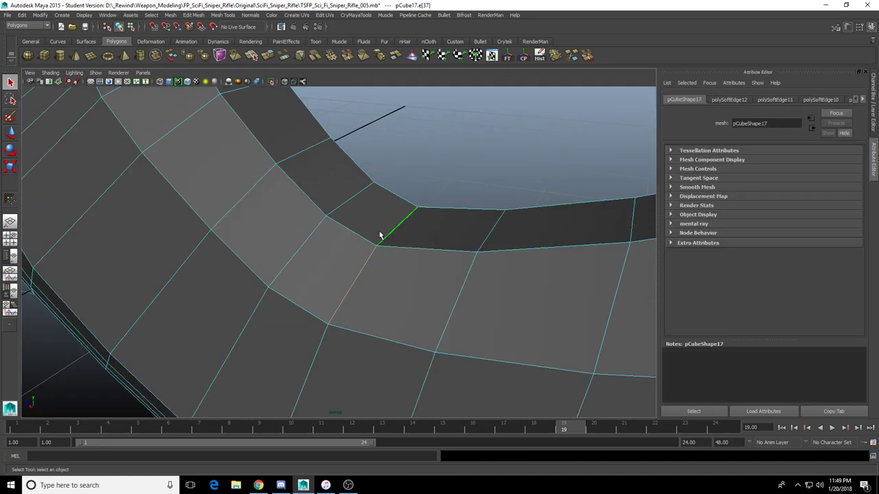
scroll(372, 269, "down", 2)
middle_click_drag(371, 269, 399, 321, "alt")
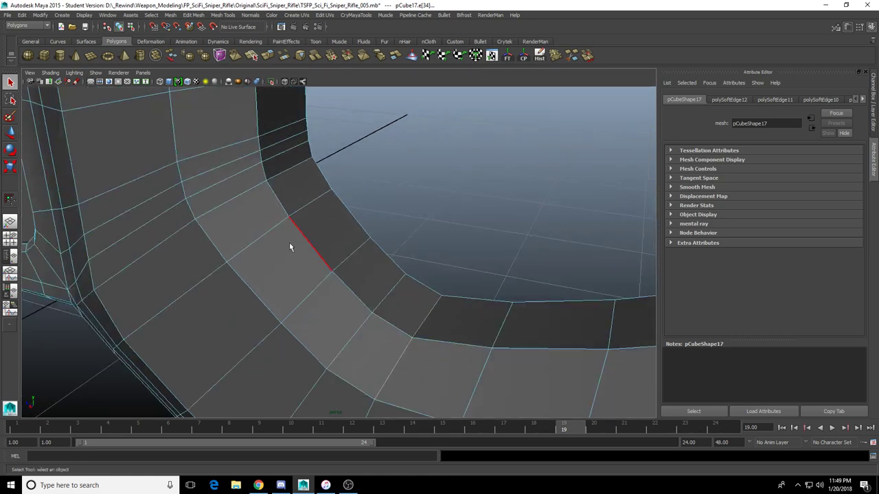
left_click_drag(391, 291, 380, 281, "alt")
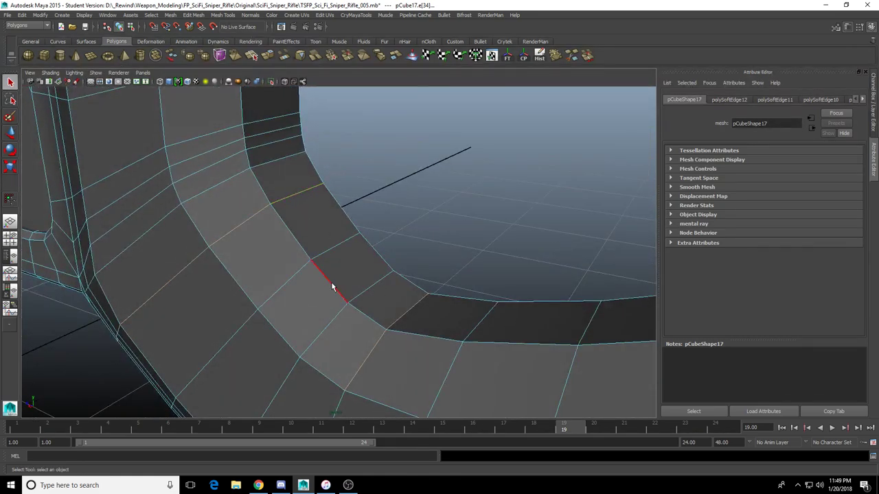
right_click_drag(253, 218, 299, 220, "shift")
right_click_drag(172, 263, 279, 215)
scroll(280, 214, "down", 4)
left_click_drag(296, 209, 319, 180, "alt")
scroll(299, 234, "up", 4)
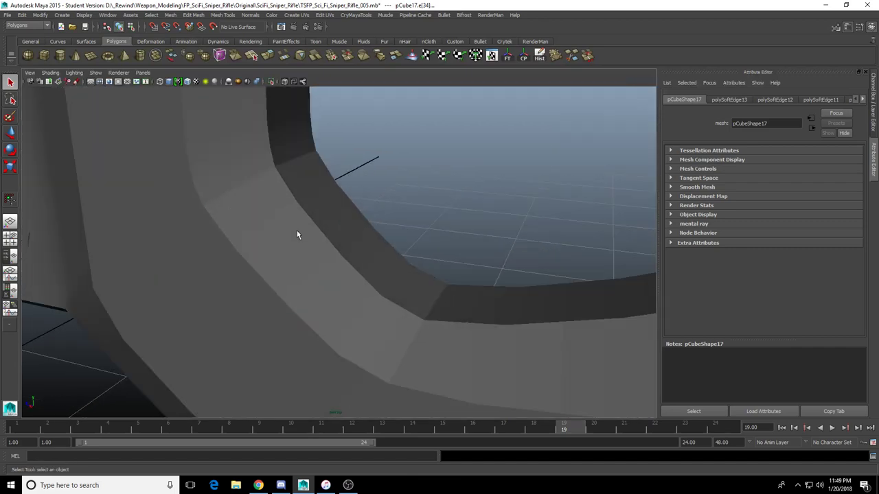
Examine the vertices and edges along the grip's inner curve for the cause of the hard shading across the bevel
left_click(322, 221)
left_click_drag(298, 236, 351, 227, "alt")
right_click_drag(351, 227, 312, 228)
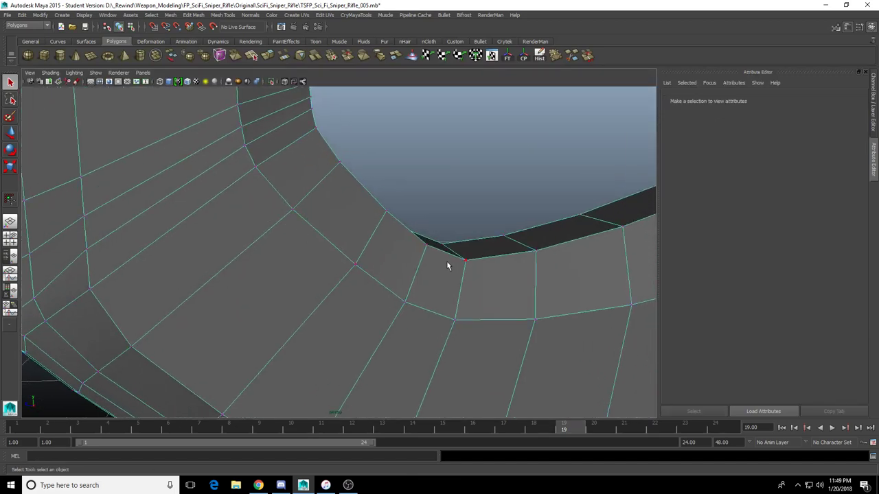
scroll(446, 265, "down", 4)
left_click_drag(447, 265, 382, 316, "alt")
right_click_drag(381, 316, 380, 280)
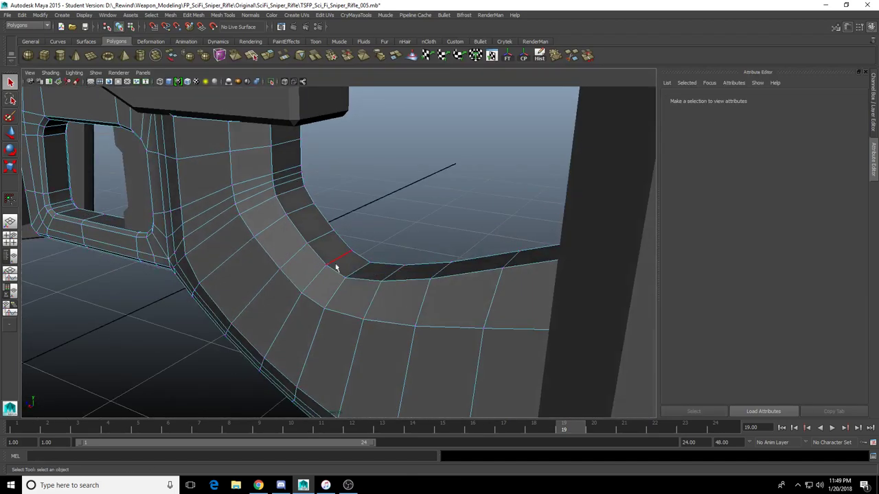
double_click(320, 258)
left_click_drag(375, 270, 385, 275, "alt")
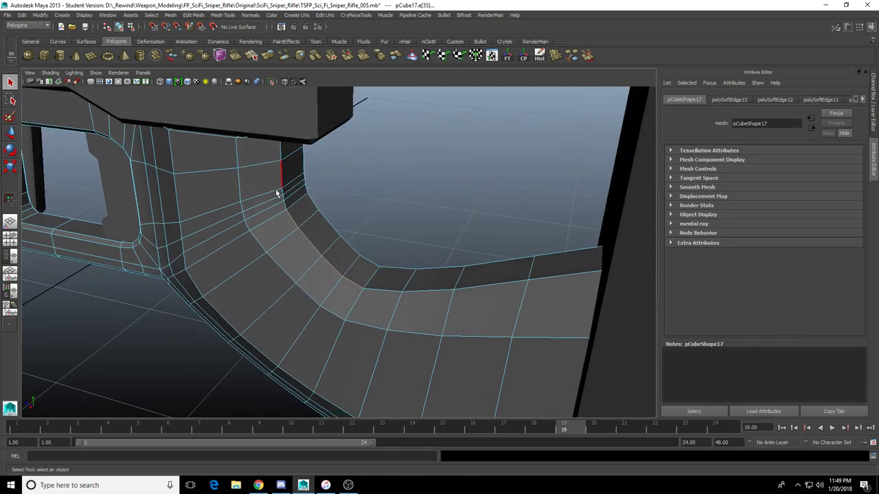
right_click_drag(252, 255, 278, 234)
left_click(277, 234)
scroll(371, 284, "up", 4)
right_click_drag(386, 347, 348, 348)
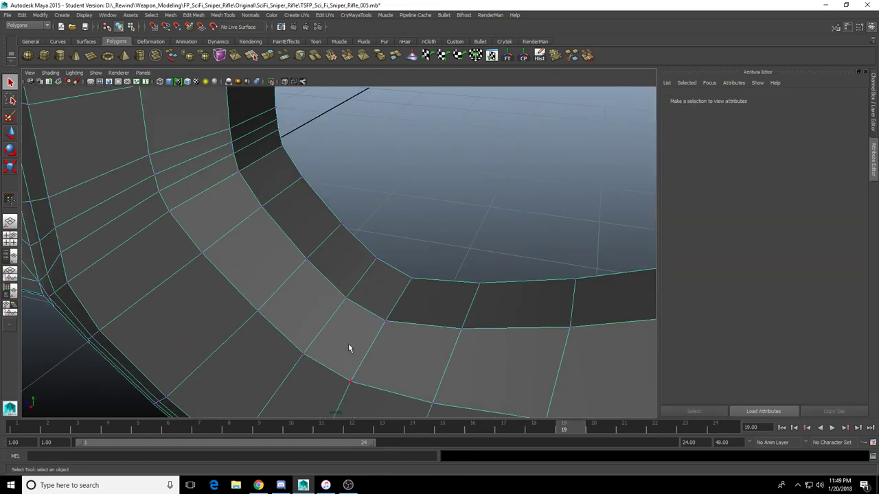
left_click_drag(403, 352, 408, 299, "alt")
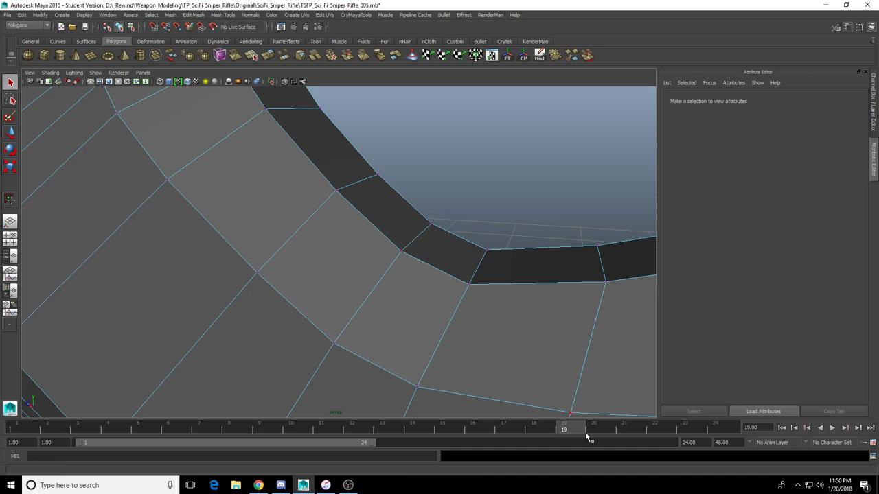
left_click_drag(412, 306, 427, 316, "alt")
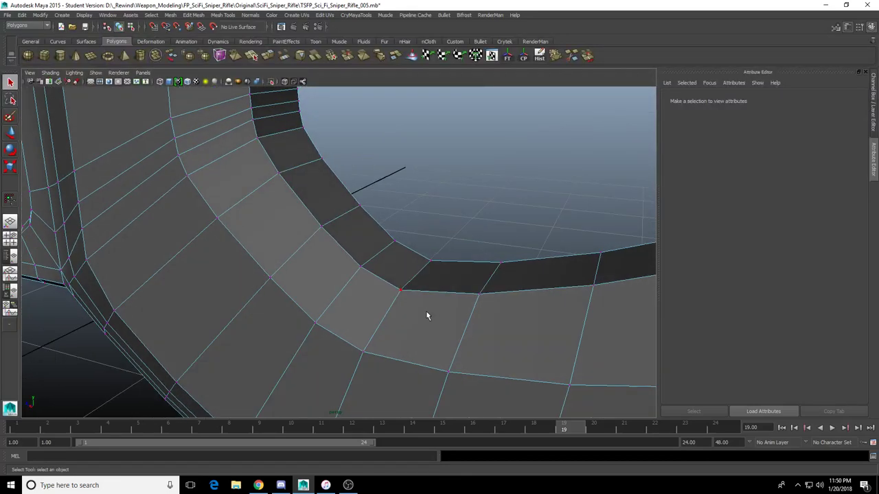
key("4")
key("5")
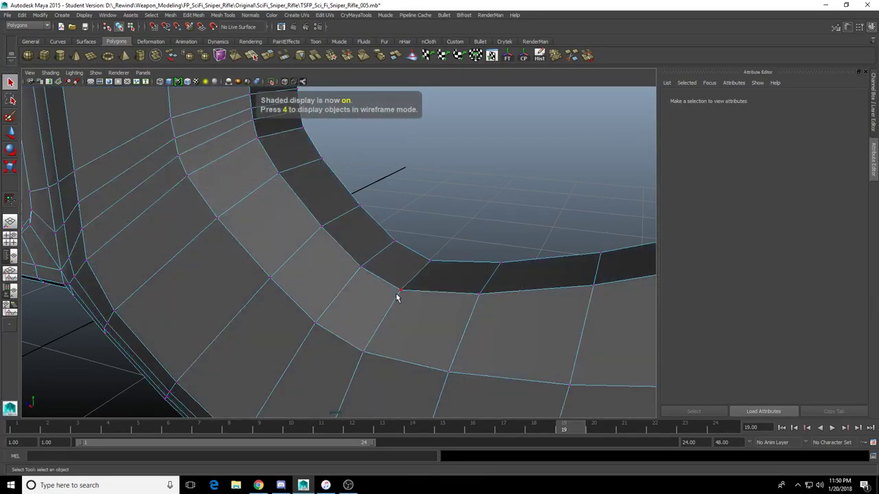
Try moving the single vertex at the bend of the grip's inner curve upward, and undo the move
left_click(402, 293)
key("w")
left_click_drag(403, 250, 403, 215)
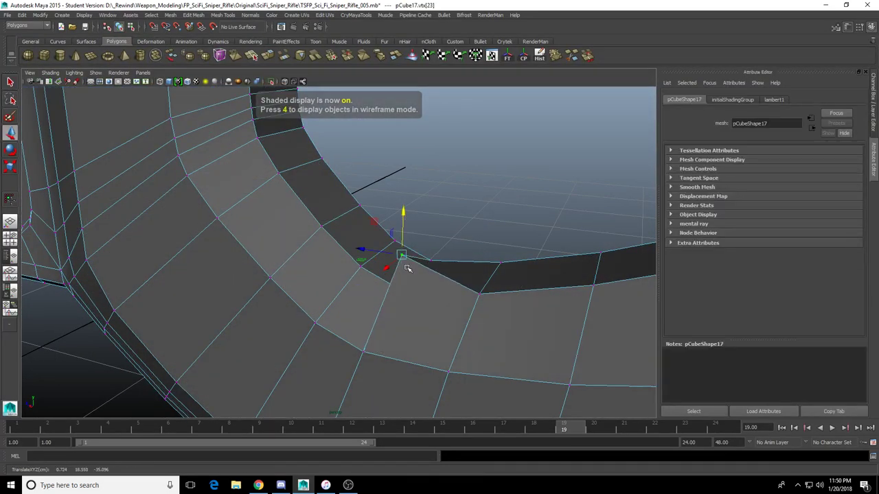
key("ctrl+z")
Merge the overlapping vertices at the bend of the grip's inner curve, working in wireframe display
key("4")
left_click_drag(420, 316, 405, 327, "alt")
left_click_drag(397, 328, 376, 293)
key("q")
right_click_drag(386, 301, 386, 251, "shift")
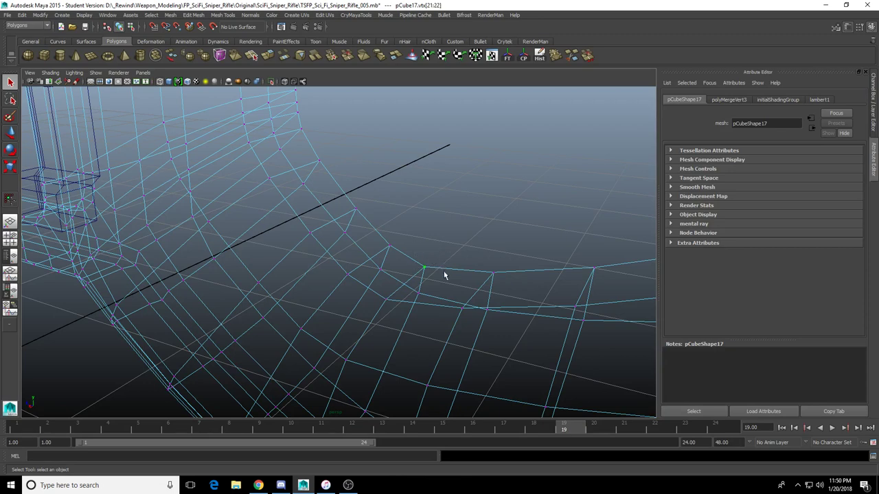
key("g")
left_click_drag(410, 241, 385, 252)
key("5")
middle_click_drag(271, 167, 307, 234, "alt")
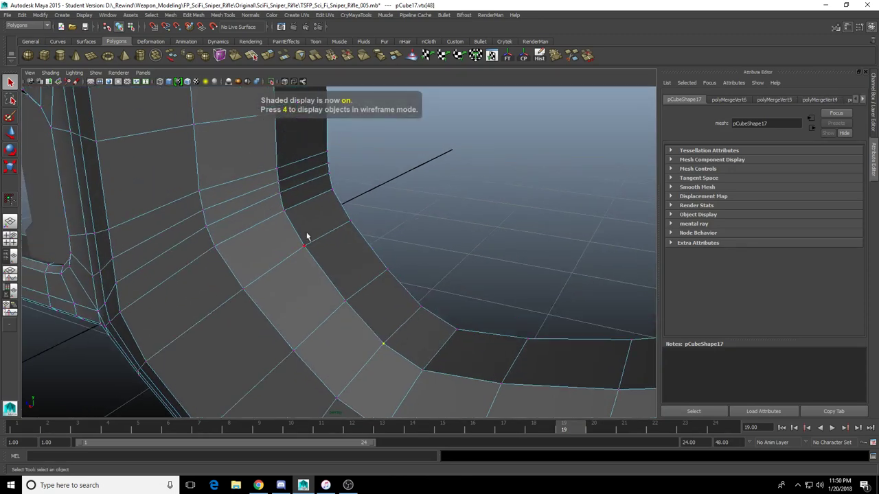
Merge the remaining overlapping vertices along the rim of the grip's inner curve and return to shaded display
key("4")
left_click_drag(307, 236, 334, 224, "alt")
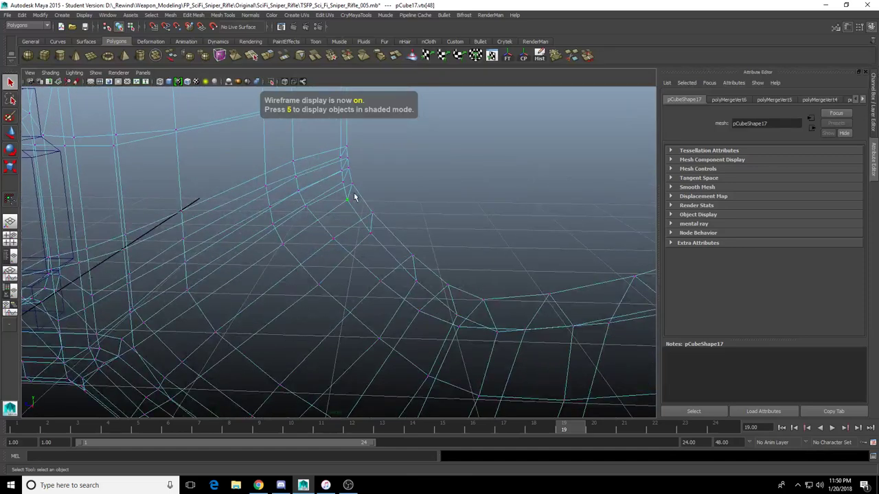
left_click_drag(360, 183, 375, 228)
key("g")
key("g")
left_click_drag(400, 229, 409, 238)
key("ctrl+m")
left_click_drag(411, 295, 422, 278)
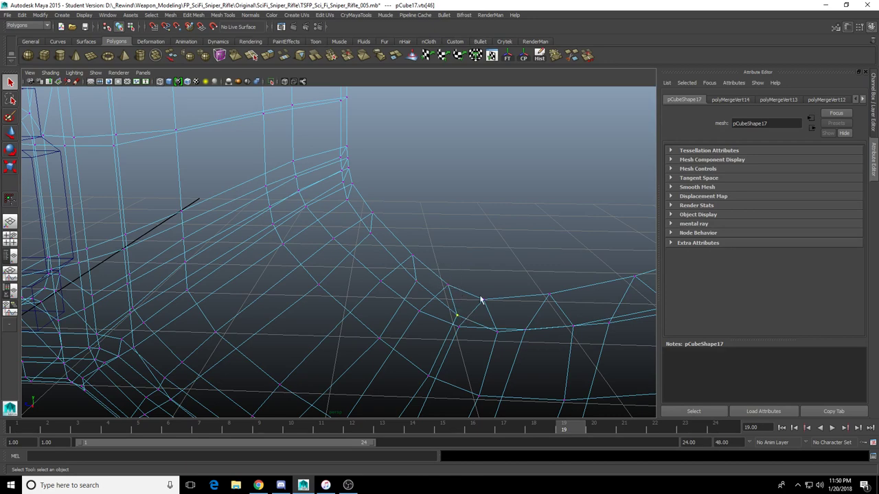
mouse_move(509, 321)
left_mouse_down("alt")
mouse_move(429, 269)
mouse_move(459, 286)
left_mouse_up("alt")
key("5")
scroll(400, 311, "down", 4)
Switch to vertex selection and the orthographic side view, framing the grip's inner curve
left_click(400, 311)
right_click_drag(460, 287, 441, 294)
key("space")
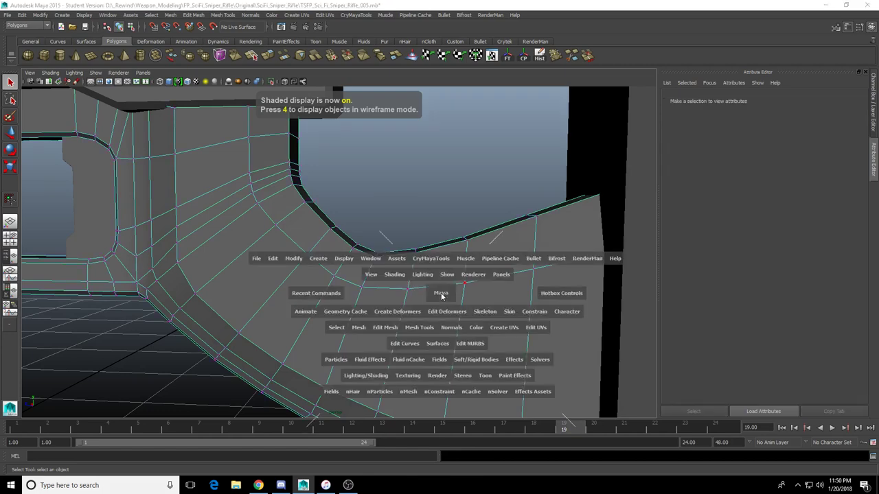
left_click_drag(441, 296, 496, 311)
middle_click_drag(496, 311, 275, 285, "alt")
right_click_drag(275, 285, 466, 291, "alt")
Try raising the vertex pair at the lowest point of the grip's inner curve, and undo the move
left_click_drag(317, 229, 336, 257)
scroll(336, 258, "up", 2)
key("w")
left_click_drag(329, 203, 329, 195)
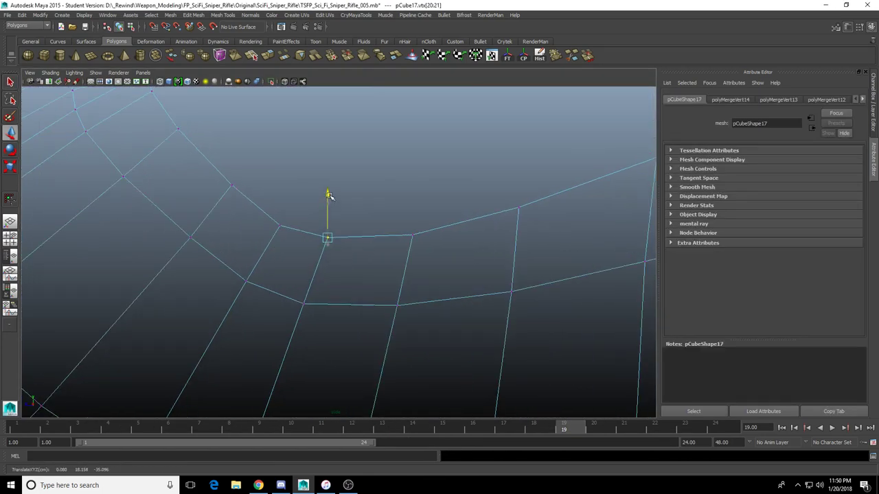
key("ctrl+z")
right_click_drag(383, 236, 434, 208)
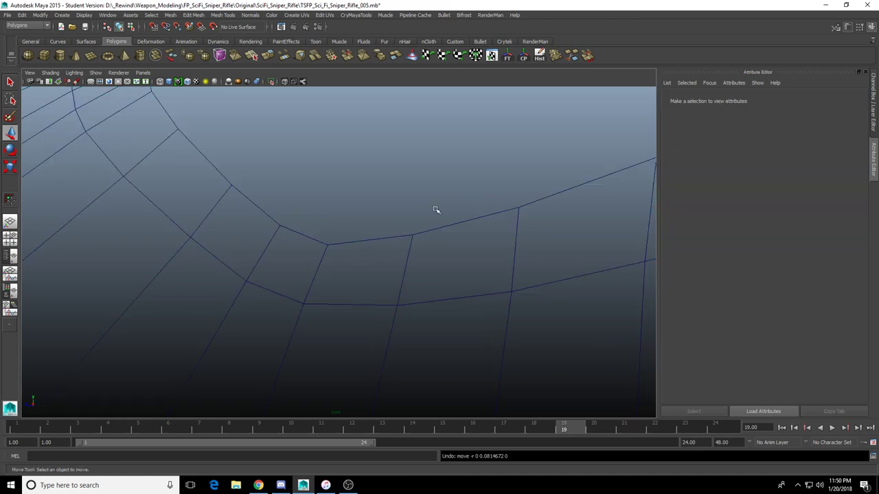
Insert three edge loops across the grip, one in each segment between the inner curve's lowest point and the stock
left_click_drag(434, 209, 425, 239)
scroll(529, 146, "down", 5)
left_click(571, 58)
scroll(394, 237, "up", 2)
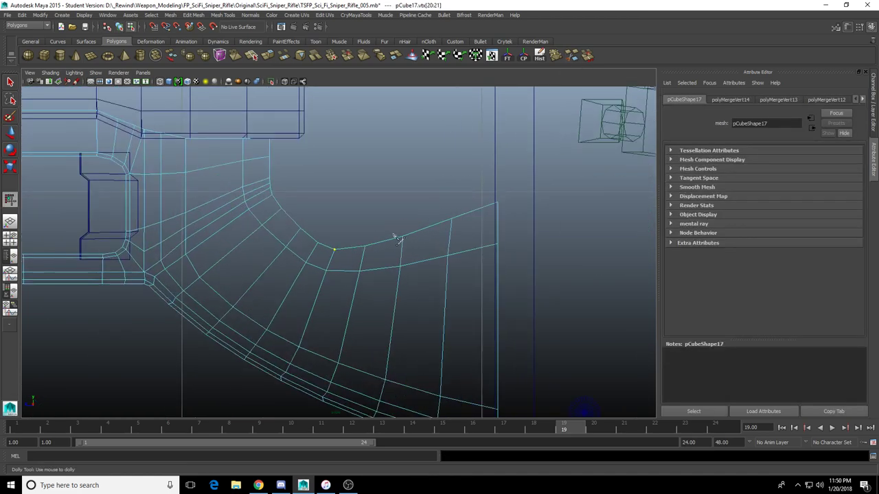
left_click(349, 251, "ctrl")
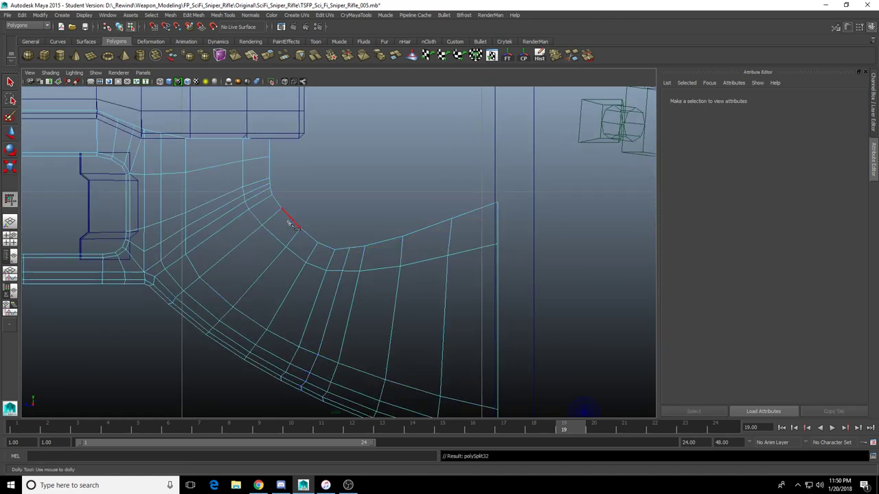
scroll(374, 247, "up", 2)
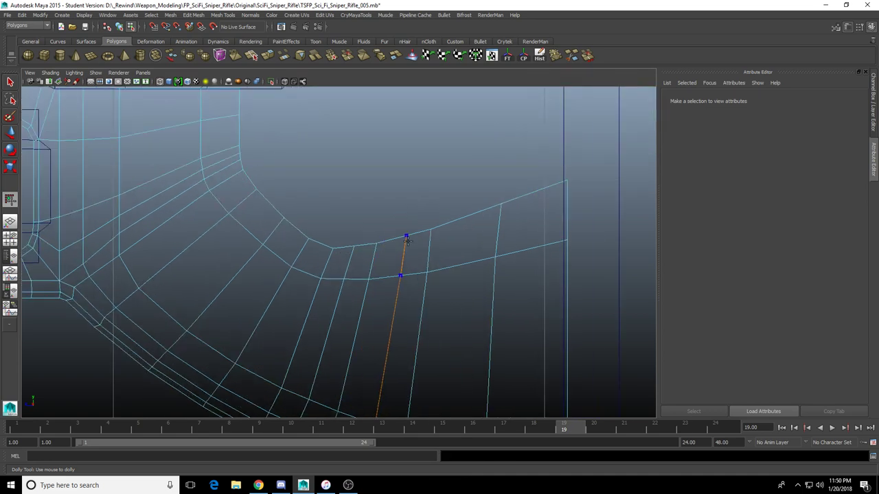
left_click(405, 241, "ctrl")
left_click(464, 222, "ctrl")
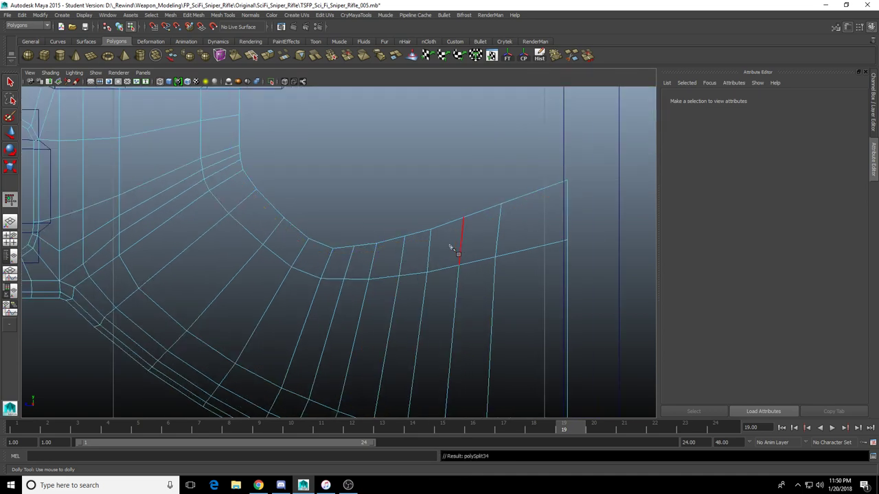
Raise the vertex pair at the lowest point of the grip's inner curve slightly
scroll(372, 252, "up", 2)
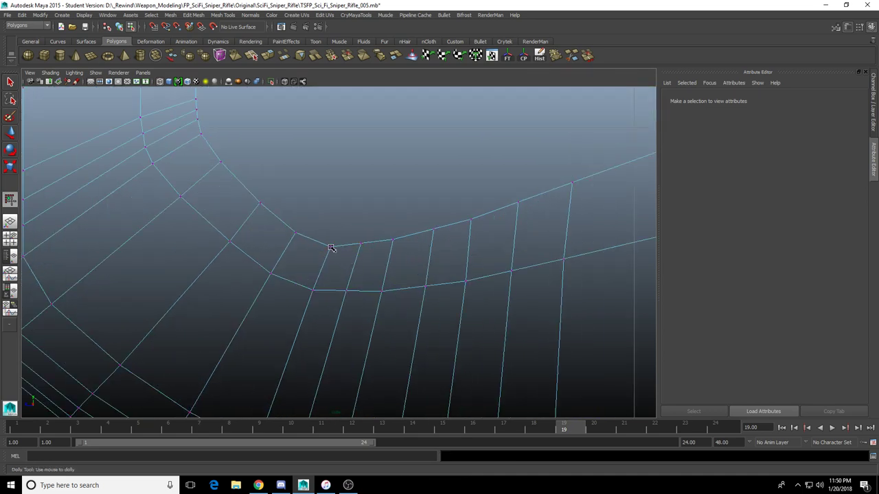
left_click(12, 134)
left_click(313, 172)
left_click_drag(316, 223, 339, 256)
left_click_drag(329, 204, 325, 194)
scroll(342, 217, "up", 3)
Lower the next three rim vertex pairs toward the stock slightly, and shift the third pair toward the trigger guard
key("Right")
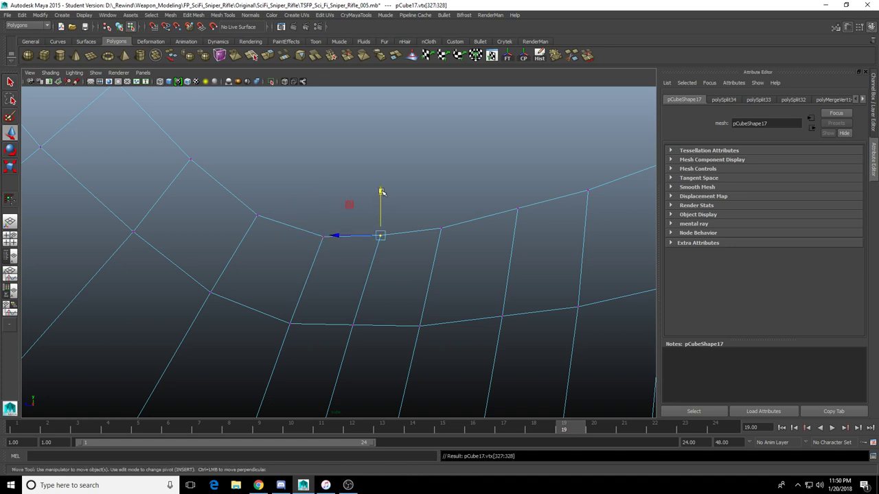
left_click_drag(382, 192, 382, 195)
key("Right")
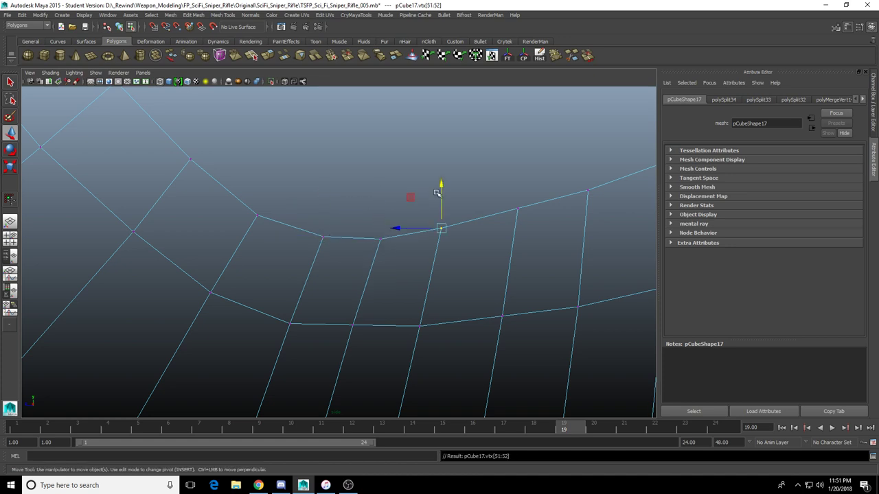
left_click_drag(441, 186, 442, 189)
key("Right")
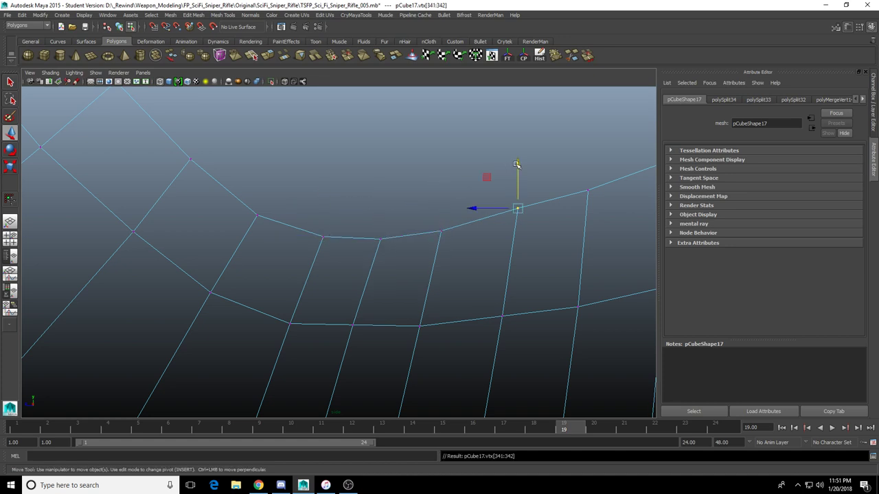
left_click_drag(517, 165, 516, 169)
left_click_drag(475, 213, 467, 214)
left_click_drag(508, 168, 508, 170)
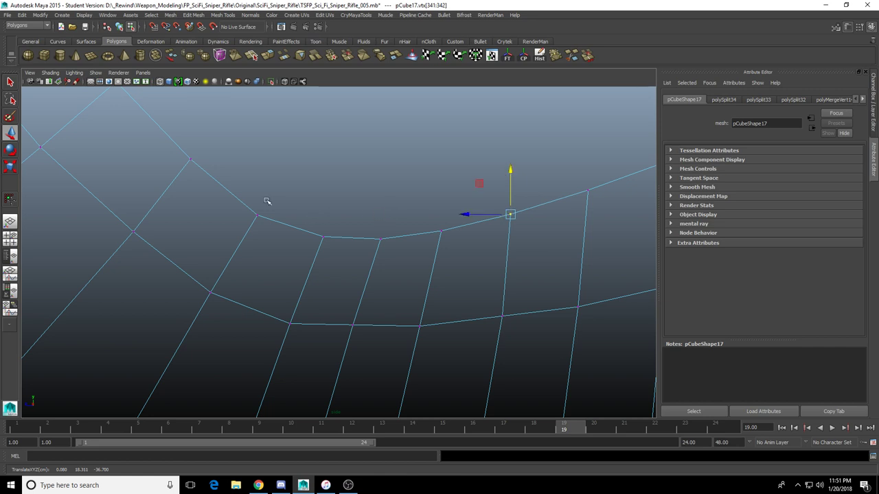
Raise the rim vertex pair just ahead of the curve's lowest point and fine-tune the heights of the next two pairs
left_click_drag(249, 193, 267, 228)
left_click_drag(258, 170, 258, 165)
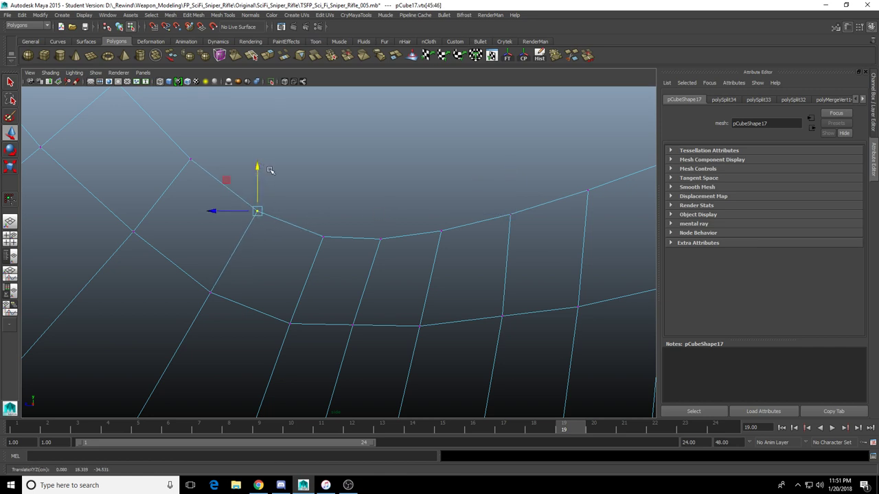
left_click_drag(310, 218, 334, 249)
left_click_drag(323, 192, 324, 192)
left_click_drag(368, 221, 400, 259)
scroll(401, 260, "up", 2)
left_click_drag(399, 189, 399, 189)
scroll(392, 210, "down", 5)
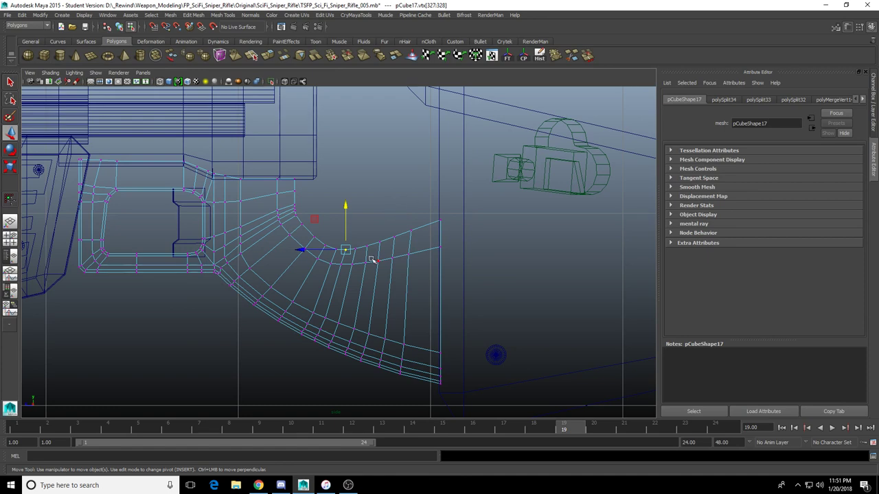
Lower the vertex on the bevel's lower edge line beneath the inner curve's lowest point to smooth that line
scroll(370, 262, "up", 5)
scroll(334, 294, "up", 2)
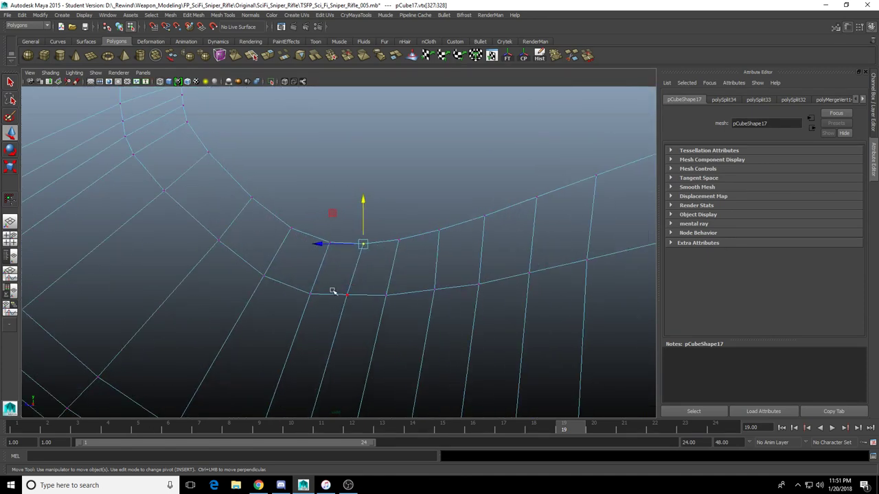
left_click_drag(332, 289, 358, 321)
scroll(359, 323, "up", 1)
middle_click_drag(359, 322, 359, 286, "alt")
scroll(359, 287, "up", 2)
left_click_drag(344, 202, 346, 205)
scroll(344, 204, "down", 5)
Raise a vertex farther toward the stock on the bevel's lower edge line slightly
scroll(364, 240, "up", 5)
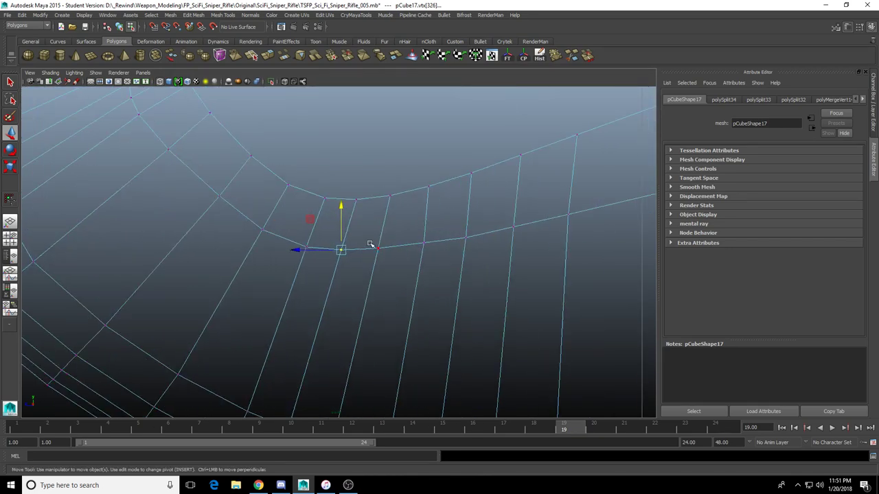
middle_click_drag(407, 281, 377, 282, "alt")
left_click(436, 237)
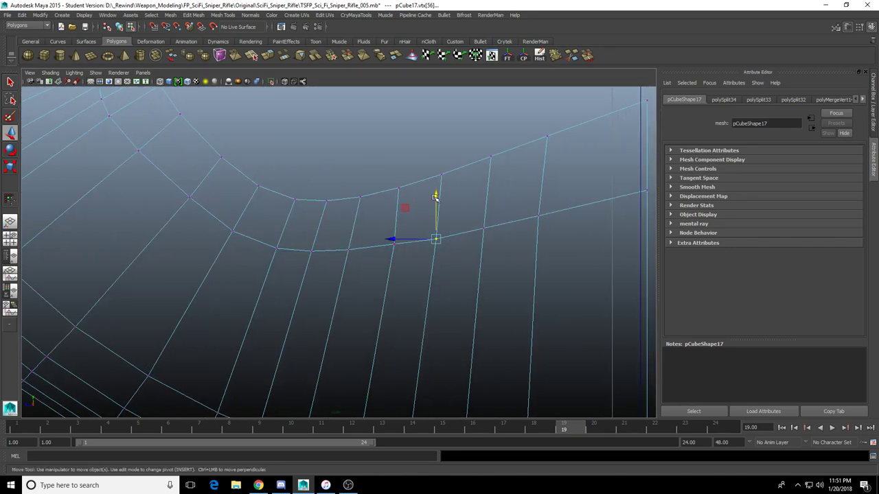
left_click_drag(436, 197, 438, 195)
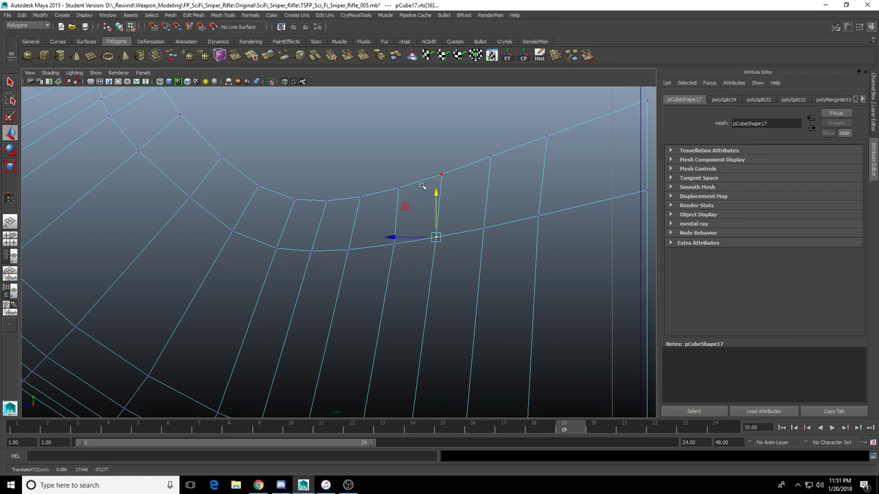
Shift the vertices along the grip's rear edge slightly away from the stock, toward the trigger guard
scroll(399, 198, "down", 5)
scroll(471, 175, "down", 2)
middle_click_drag(461, 202, 459, 178, "alt")
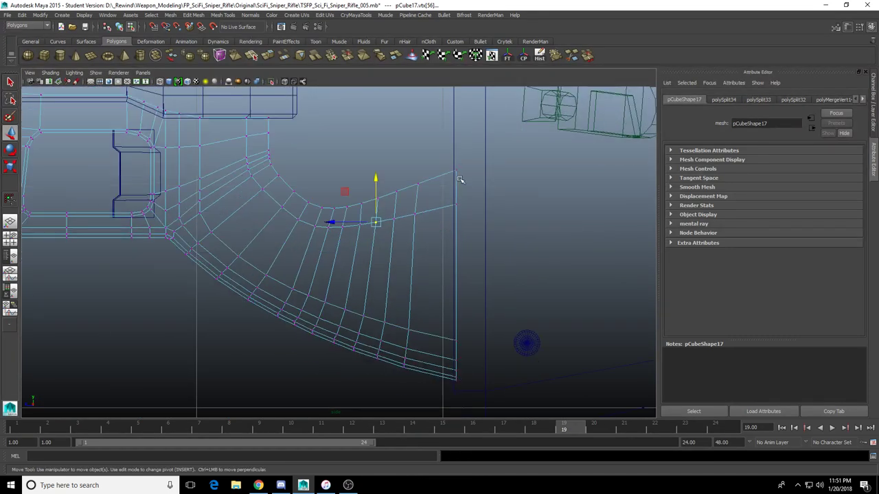
left_click_drag(439, 145, 509, 396)
left_click_drag(413, 275, 403, 275)
key("space")
key("space")
left_click_drag(495, 209, 554, 208, "alt")
middle_click_drag(555, 208, 320, 172, "alt")
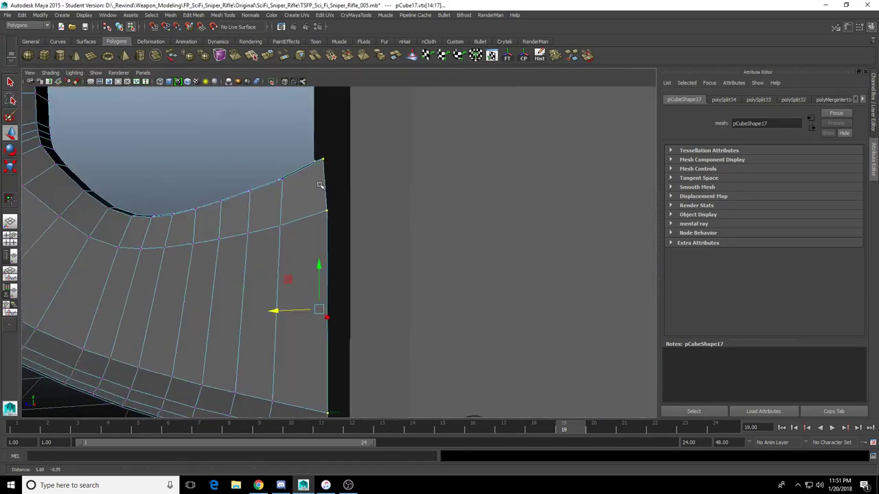
left_click_drag(320, 172, 314, 246, "alt")
scroll(299, 240, "down", 4)
left_click_drag(281, 289, 273, 286)
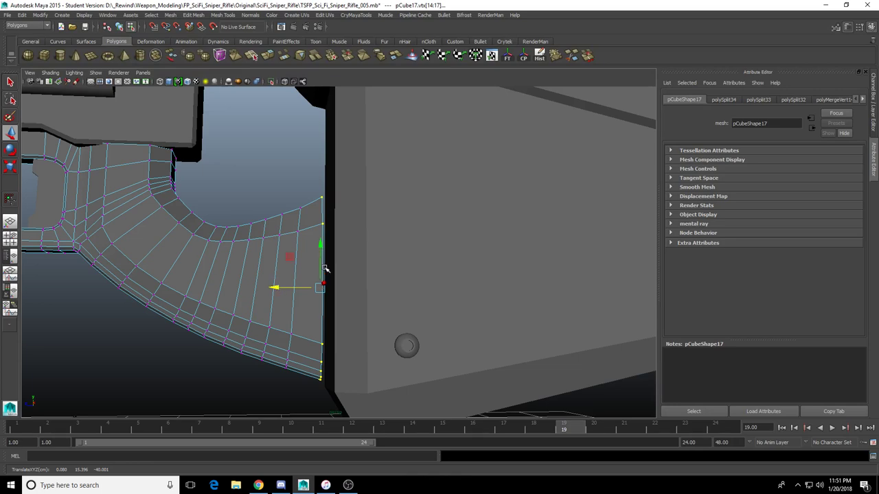
Select the column of narrow end faces on the grip that face the stock, down to the lowest one
left_click_drag(325, 268, 290, 243, "alt")
scroll(298, 265, "up", 4)
right_click_drag(290, 243, 286, 261)
left_click(315, 213)
key("q")
left_click_drag(320, 234, 312, 237, "alt")
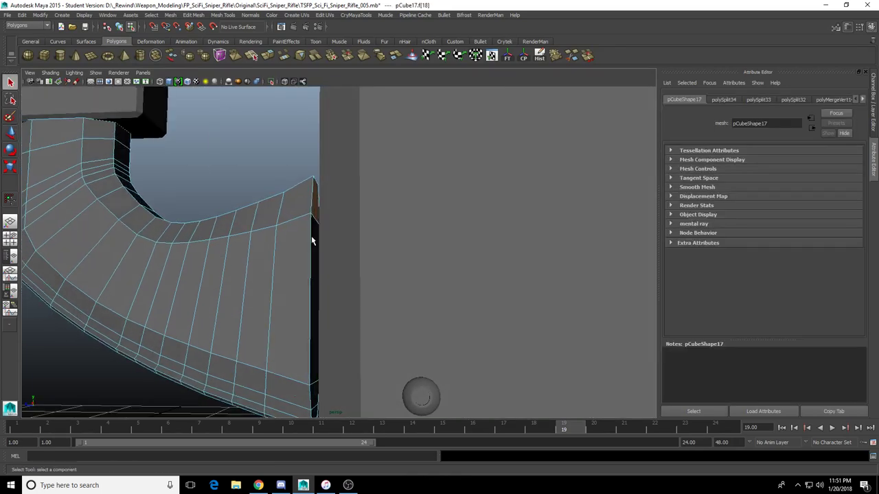
left_click(316, 283, "shift")
middle_click_drag(323, 294, 339, 180, "alt")
scroll(336, 206, "up", 4)
left_click(326, 320, "shift")
left_click(326, 353, "shift")
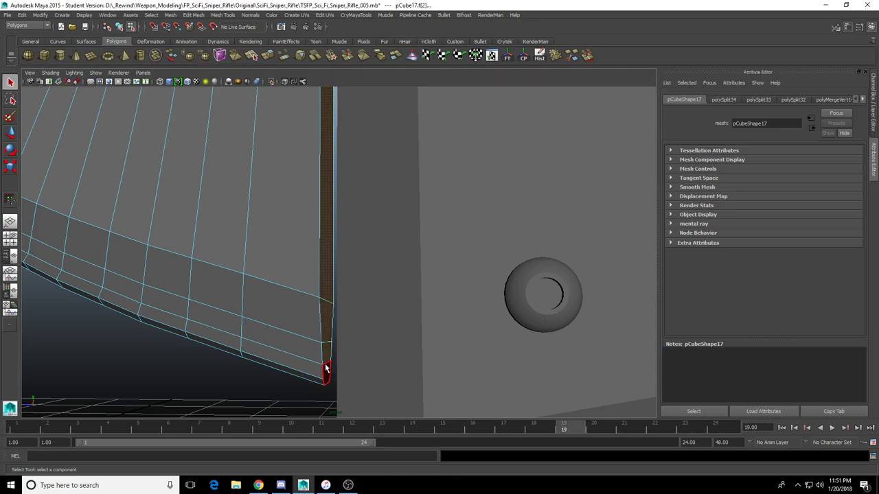
left_click(325, 368, "shift")
left_click_drag(332, 312, 320, 290, "alt")
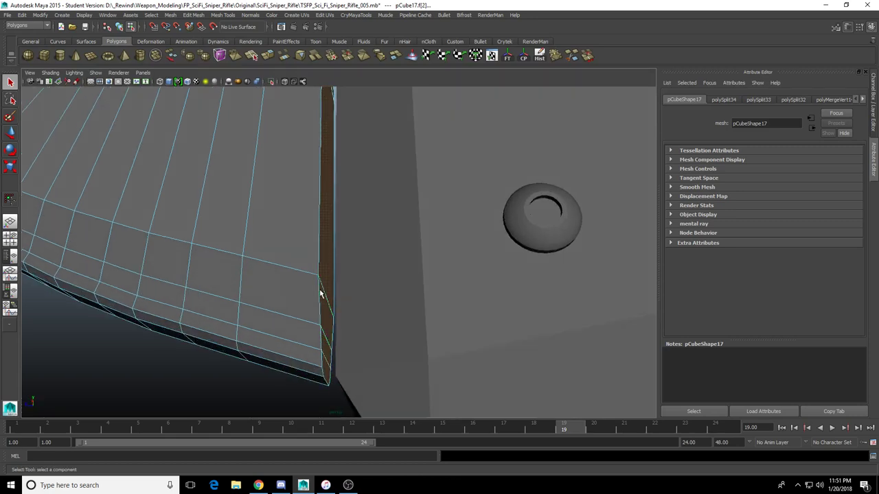
Extrude the grip's end faces facing the stock and widen them to a local scale of 1.610
left_click_drag(302, 169, 435, 142, "alt")
left_click(269, 59)
scroll(331, 137, "down", 4)
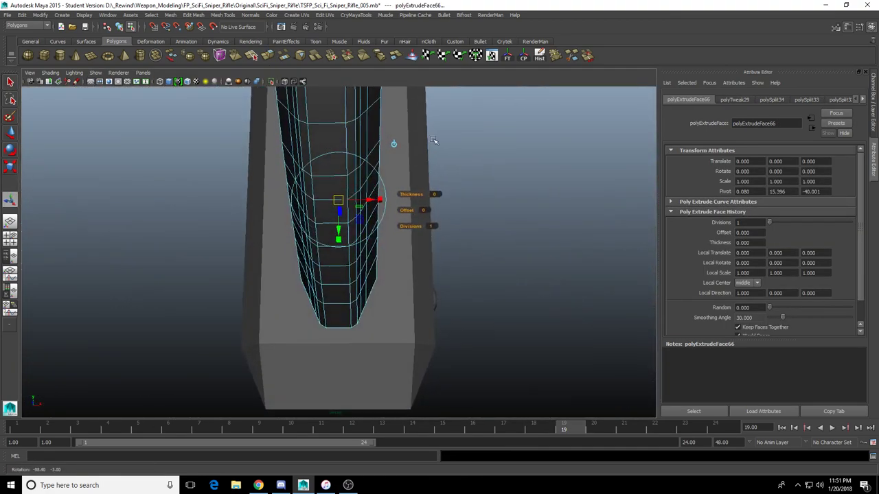
left_click_drag(381, 201, 407, 205)
left_click_drag(281, 180, 357, 173, "alt")
scroll(356, 173, "down", 3)
left_click_drag(341, 260, 341, 284)
left_click_drag(342, 284, 223, 252, "alt")
scroll(354, 269, "up", 3)
key("ctrl+z")
Stretch the extruded end faces vertically to a local scale of 2.048
left_click_drag(312, 238, 306, 236, "alt")
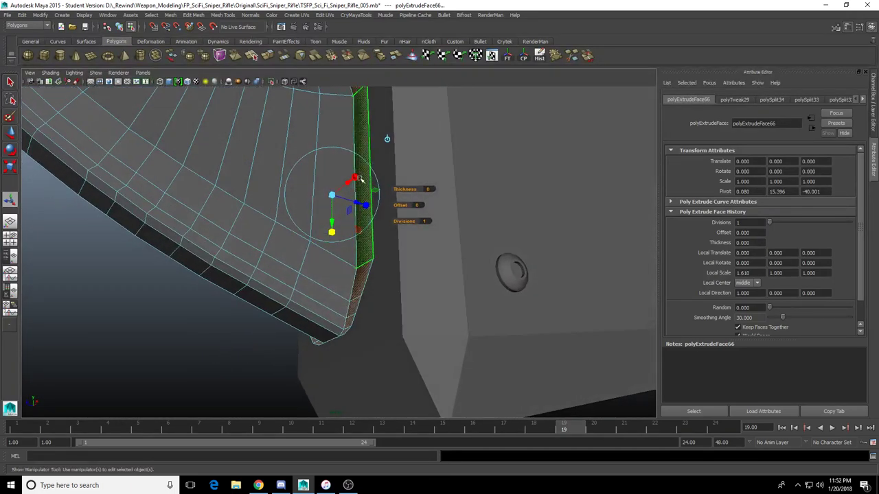
left_click_drag(355, 178, 363, 176)
key("ctrl+z")
left_click_drag(331, 233, 332, 259)
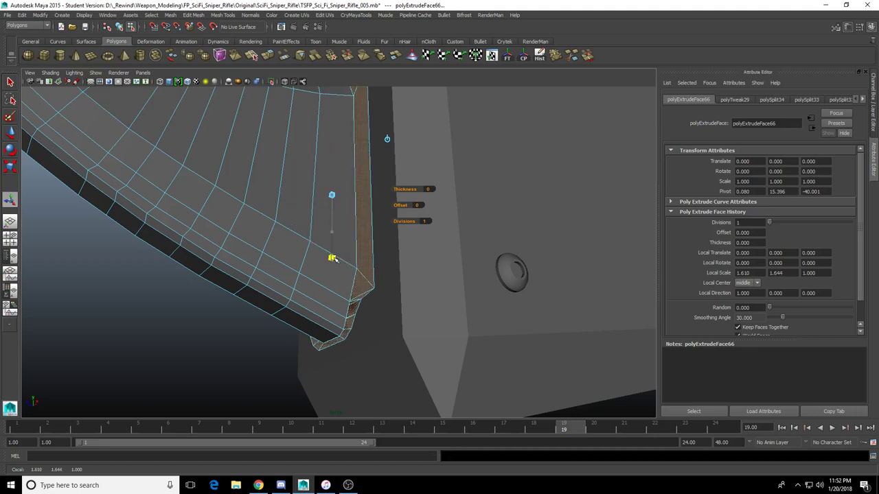
left_click_drag(339, 310, 318, 284)
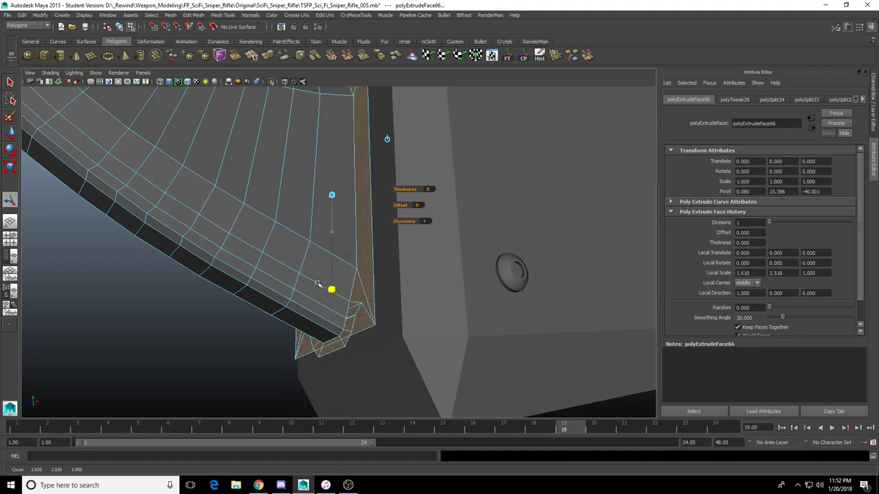
mouse_move(317, 240)
left_mouse_down()
mouse_move(317, 276)
mouse_move(302, 286)
mouse_move(317, 296)
mouse_move(301, 270)
mouse_move(379, 273)
mouse_move(333, 280)
mouse_move(329, 250)
left_mouse_up()
Try a second extrusion of the widened end faces, pushing them 0.704 toward the stock
scroll(313, 283, "down", 4)
scroll(312, 281, "up", 4)
key("g")
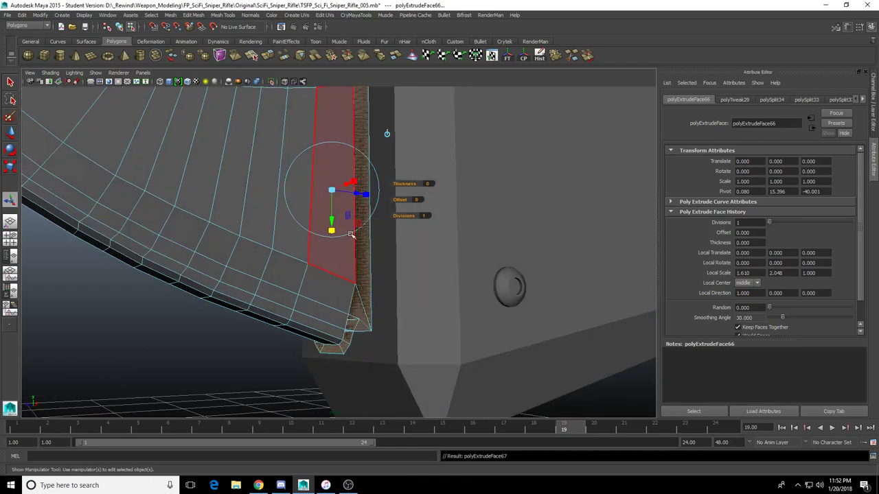
left_click_drag(367, 223, 365, 198, "alt")
scroll(358, 218, "up", 4)
left_click_drag(396, 154, 423, 153)
scroll(309, 202, "down", 2)
left_click_drag(308, 202, 342, 200, "alt")
key("ctrl+z")
key("ctrl+z")
key("ctrl+z")
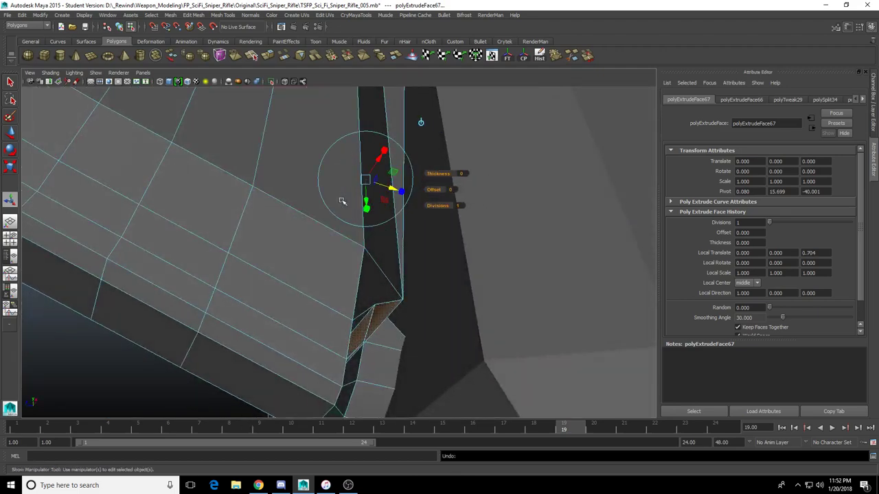
Try pulling the first extrusion of the grip's end faces outward toward the stock
left_click_drag(313, 285, 296, 288, "alt")
left_click_drag(368, 250, 403, 236, "alt")
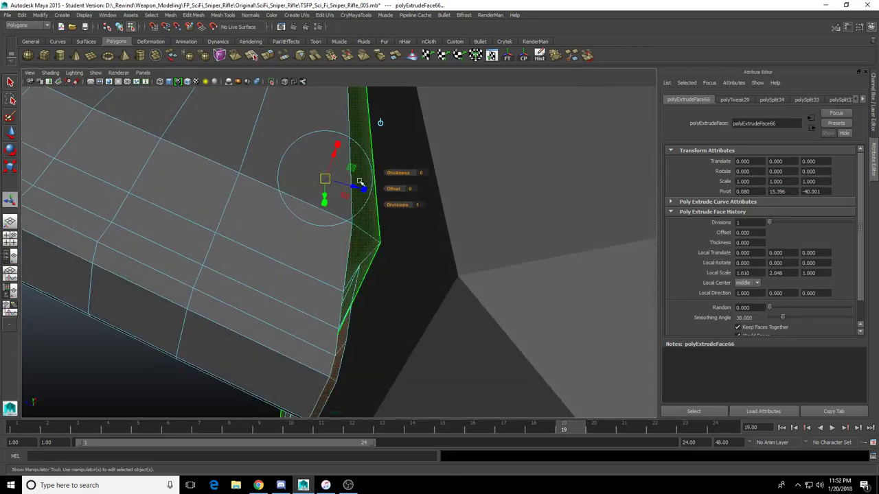
left_click_drag(357, 187, 362, 190)
key("ctrl+z")
key("ctrl+z")
key("ctrl+z")
key("ctrl+z")
key("ctrl+z")
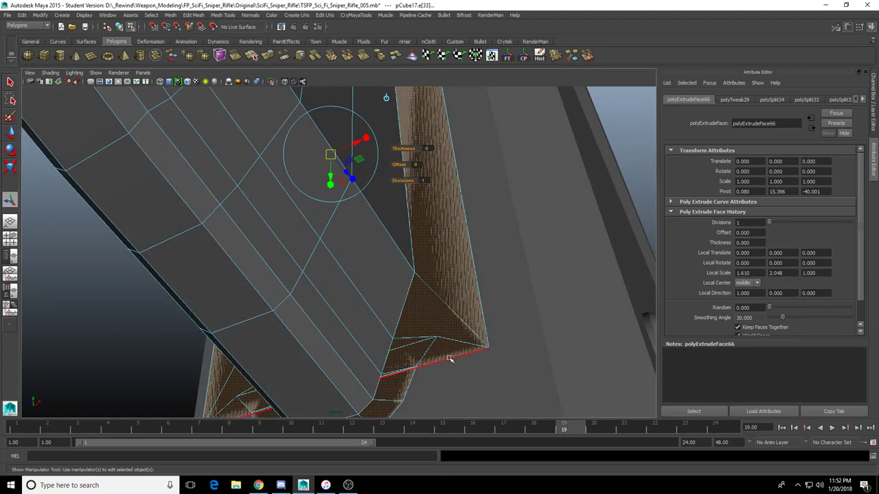
Isolate the grip and examine the lower corners of its extruded end faces
left_click(451, 357)
key("w")
left_click_drag(328, 353, 245, 302)
scroll(244, 289, "down", 6)
right_click_drag(243, 250, 311, 190)
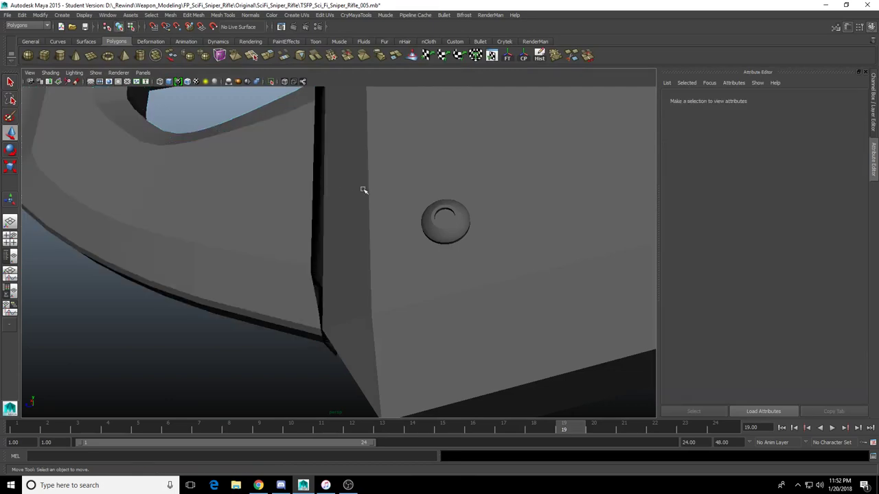
left_click(374, 191)
left_click(245, 232)
left_click(273, 82)
scroll(306, 225, "up", 4)
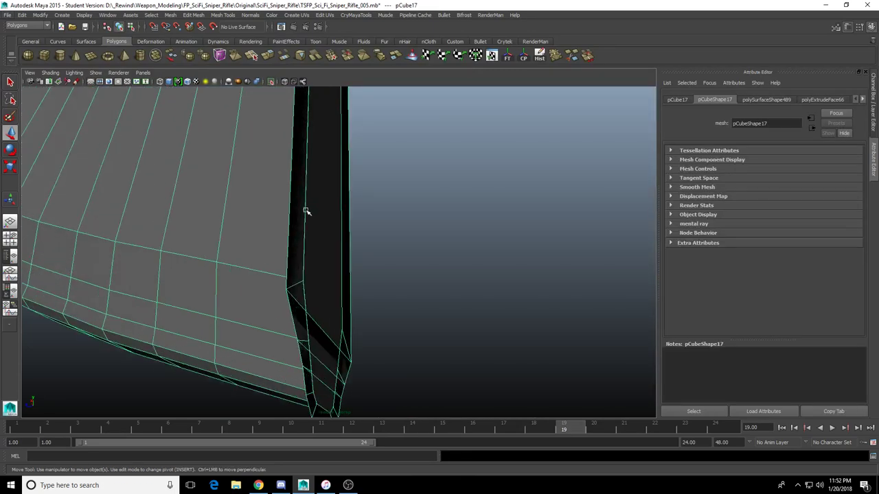
left_click_drag(322, 327, 268, 342, "alt")
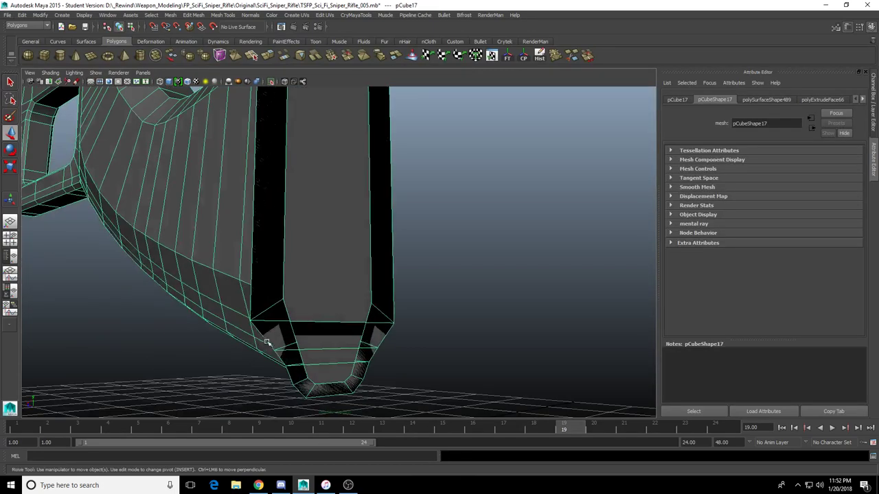
left_click(271, 82)
Undo the scaled extrusion on the grip's end and restore the end-face selection
key("ctrl+z")
key("ctrl+z")
key("ctrl+z")
key("ctrl+z")
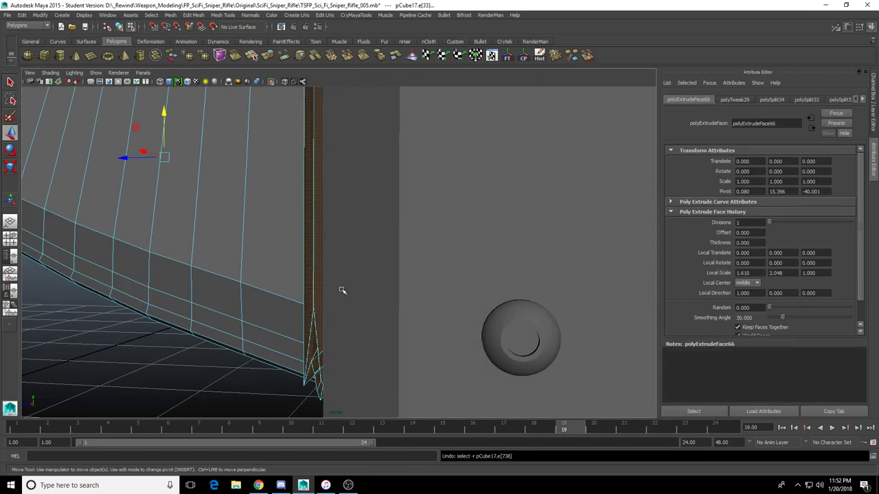
key("ctrl+z")
key("ctrl+z")
left_click_drag(351, 288, 344, 279, "alt")
left_click_drag(282, 260, 311, 249, "alt")
right_click_drag(458, 127, 484, 179)
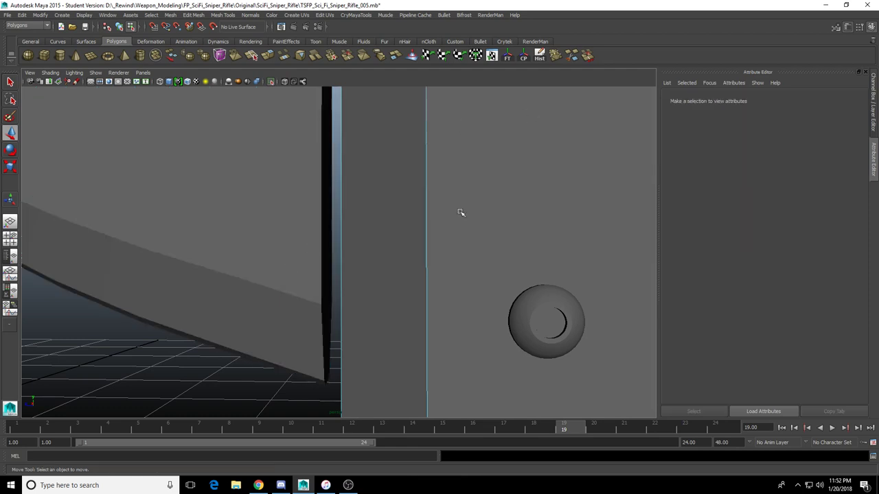
right_click_drag(460, 211, 312, 207, "alt")
right_click_drag(363, 194, 377, 169)
key("ctrl+z")
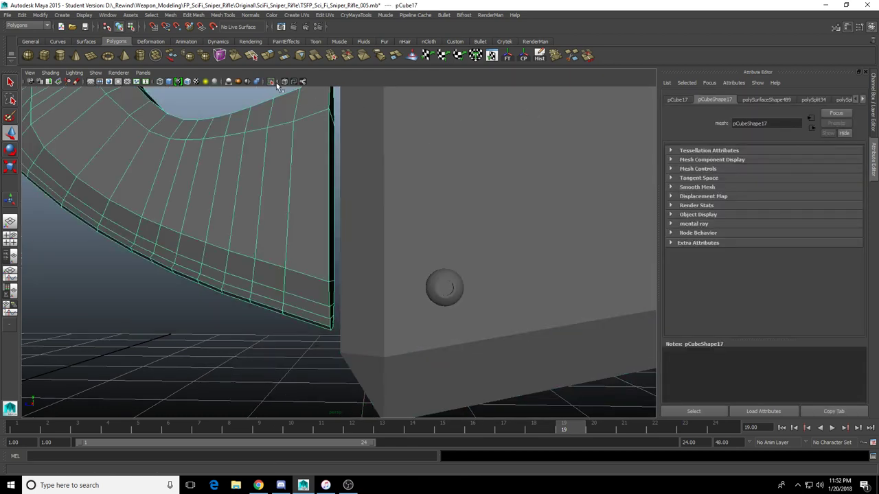
right_click_drag(300, 196, 322, 248)
right_click_drag(326, 190, 337, 204, "alt")
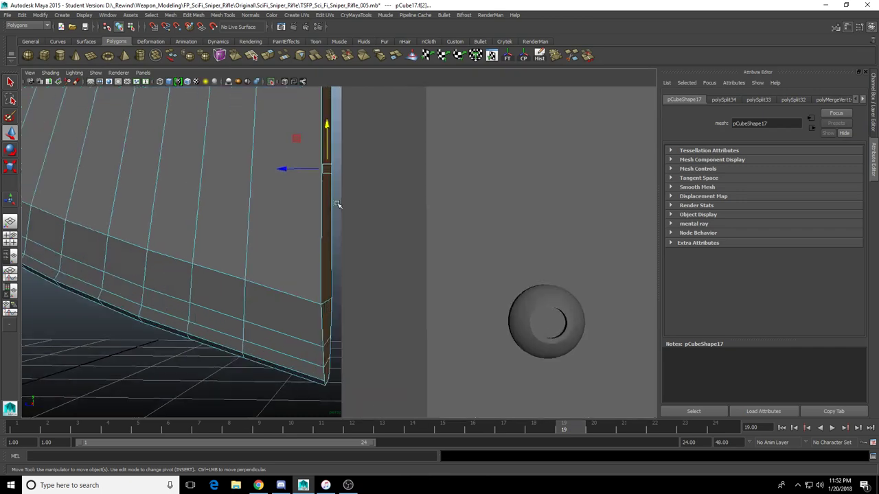
Extrude only the tall middle end face of the grip into a wider flange, reaching 0.510 toward the stock
left_click_drag(337, 204, 329, 216, "alt")
left_click(329, 216)
left_click(268, 57)
left_click_drag(290, 182, 315, 182, "alt")
middle_click_drag(315, 182, 347, 270, "alt")
left_click_drag(347, 271, 404, 276, "alt")
key("g")
right_click_drag(397, 205, 406, 195)
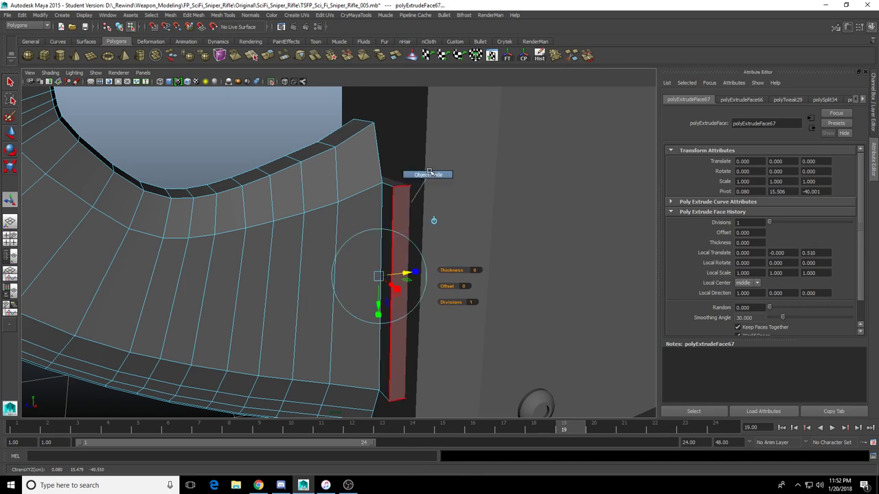
left_click_drag(387, 216, 377, 218, "alt")
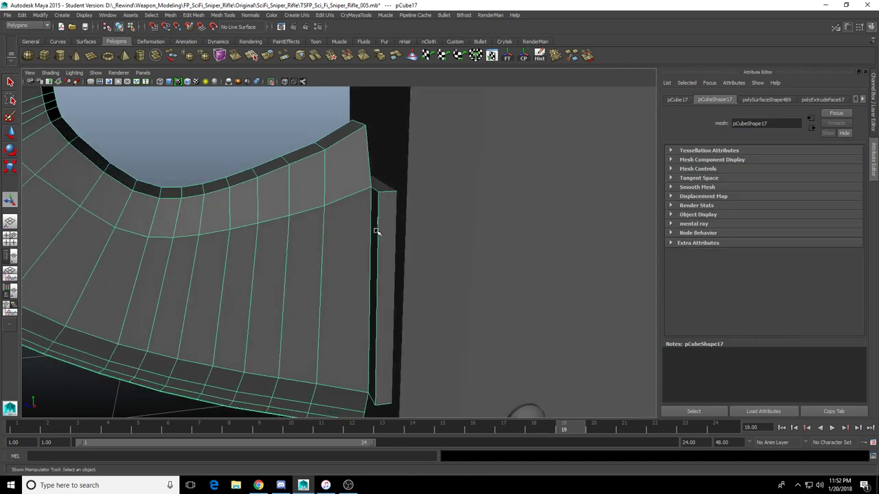
Extrude the flange's top face upward by 1.393 and narrow its width to a local scale of 0.687
right_click_drag(376, 231, 377, 250)
left_click(383, 187)
left_click_drag(383, 188, 414, 156, "alt")
left_click(266, 57)
middle_click_drag(414, 156, 365, 243, "alt")
scroll(365, 243, "up", 4)
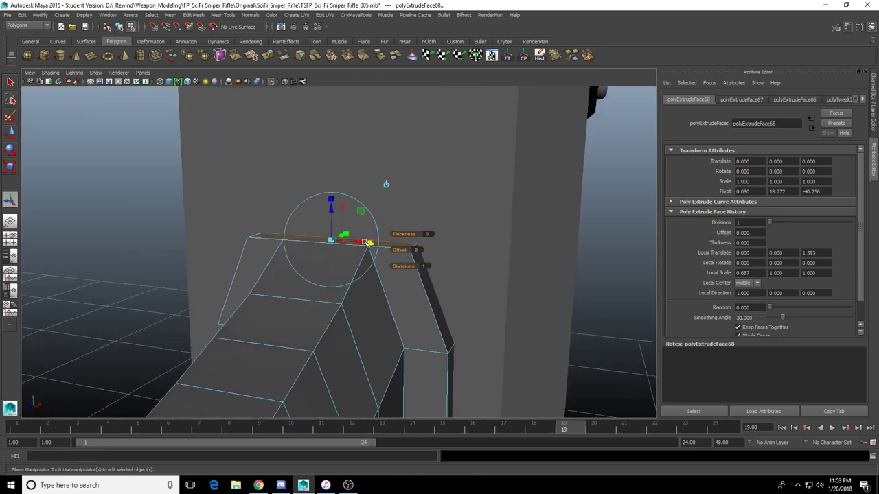
Extrude the narrowed top face again straight upward to form a block against the stock, and return to object selection
key("ctrl+e")
left_click_drag(333, 211, 333, 175)
left_click_drag(333, 175, 349, 146, "alt")
scroll(412, 214, "down", 5)
left_click_drag(424, 221, 357, 213, "alt")
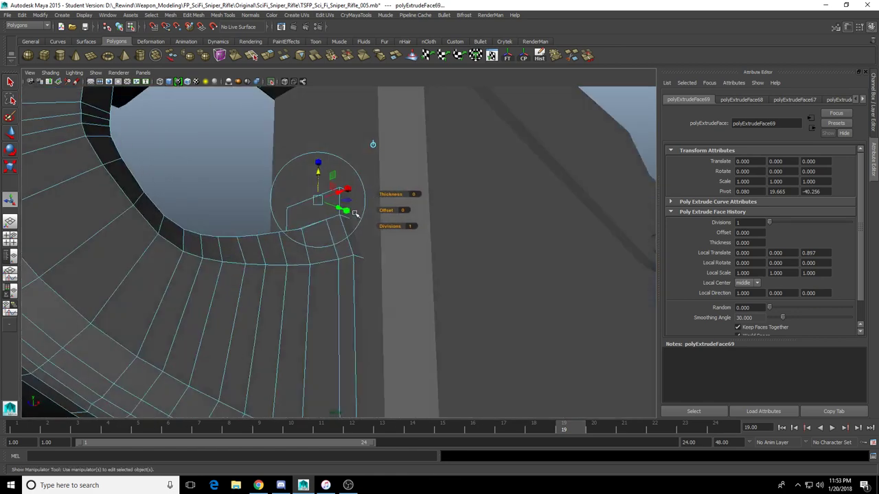
left_click_drag(318, 174, 319, 168)
key("F8")
left_click_drag(337, 255, 336, 195, "alt")
left_click(358, 171)
Extrude the flange's bottom face downward by 1.977 and narrow its width to a local scale of 0.585
right_click_drag(336, 194, 335, 229)
left_click_drag(335, 229, 309, 217, "alt")
scroll(331, 255, "up", 3)
mouse_move(325, 251)
left_mouse_down("alt")
mouse_move(374, 244)
mouse_move(328, 249)
left_mouse_up("alt")
left_click(330, 227)
left_click(268, 57)
left_click_drag(372, 286, 490, 341)
left_click_drag(445, 370, 446, 393)
Fine-tune the bottom extrusion to a local offset of 1.935 and a width scale of 0.515
scroll(445, 393, "up", 2)
middle_click_drag(446, 393, 398, 263, "alt")
scroll(398, 263, "up", 2)
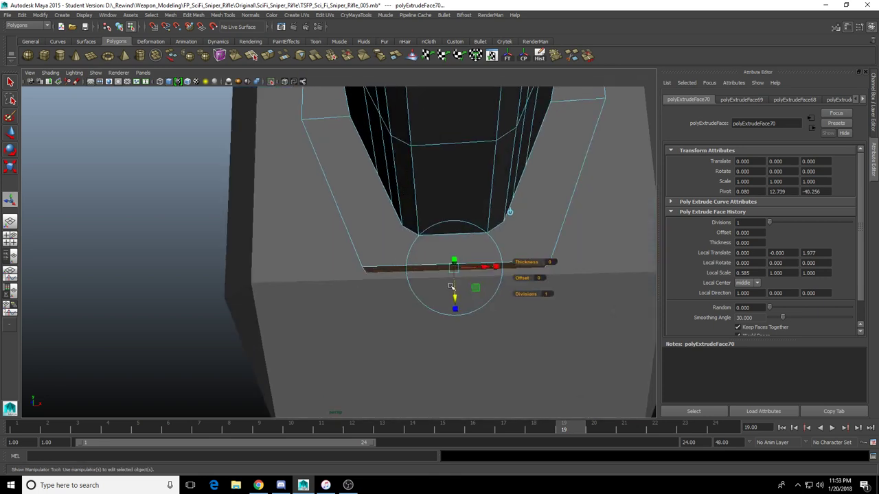
left_click_drag(453, 295, 455, 302)
left_click_drag(496, 272, 491, 272)
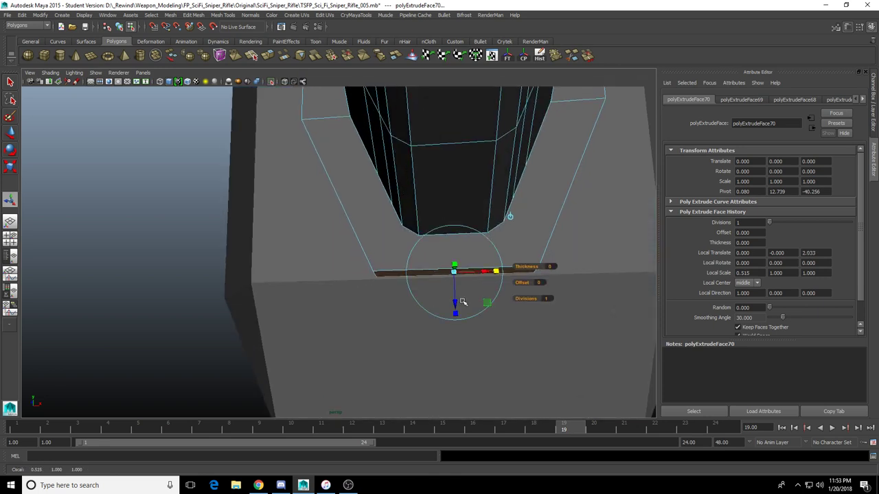
left_click_drag(457, 302, 462, 291)
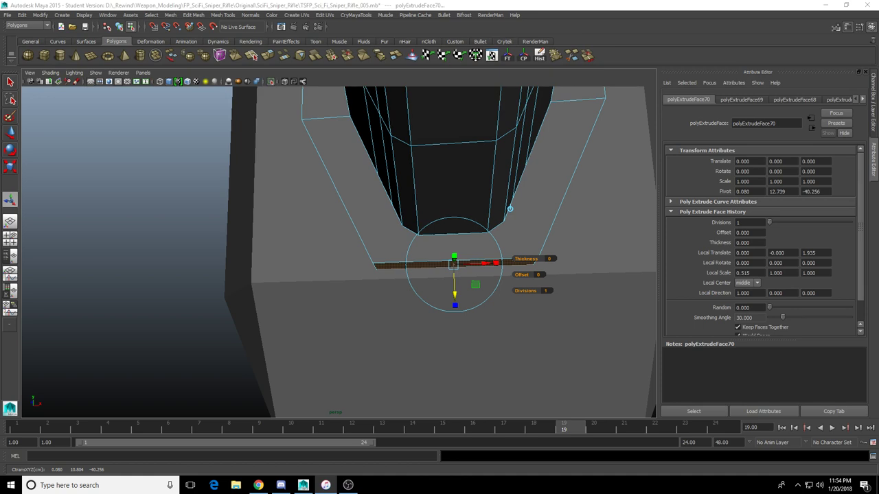
Examine the new flange between the grip and stock from below, the side and above
key("alt+Tab")
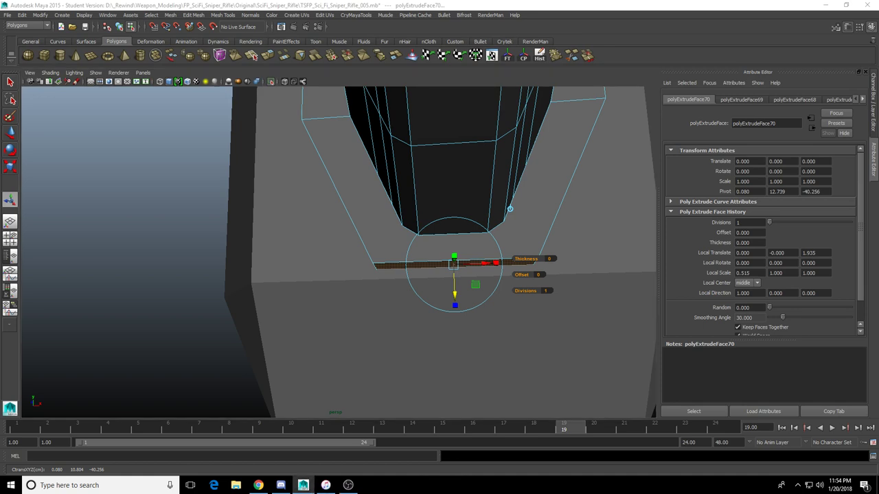
left_click(453, 5)
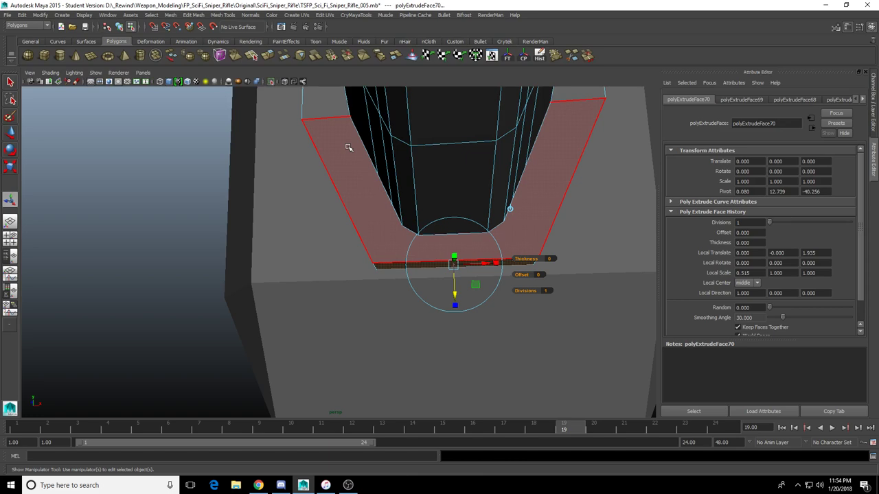
middle_click_drag(415, 201, 363, 217, "alt")
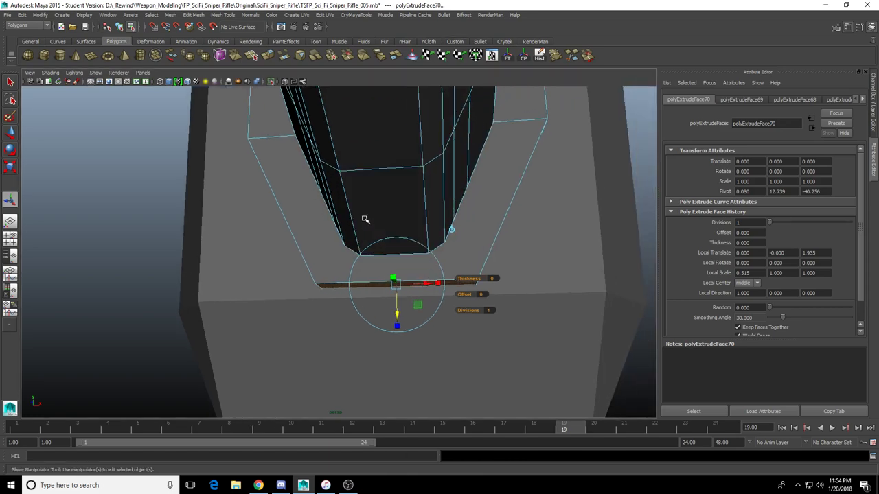
left_click_drag(363, 216, 289, 212, "alt")
middle_click_drag(289, 212, 433, 210, "alt")
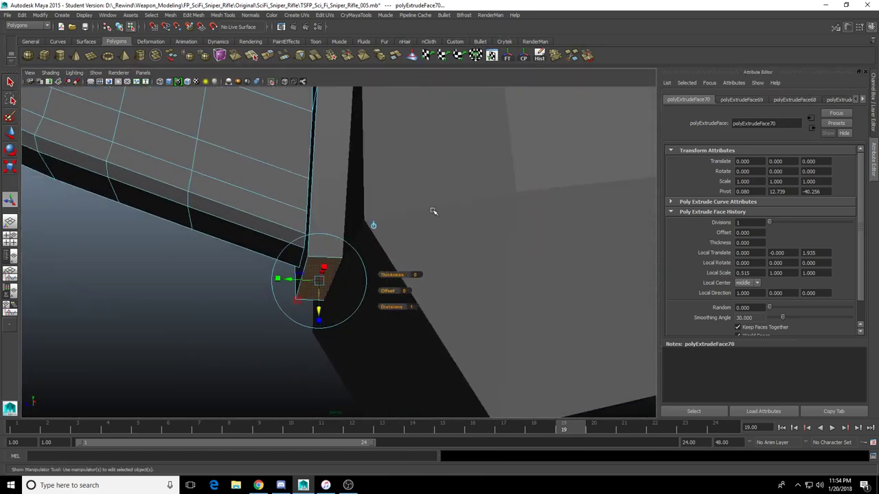
scroll(346, 169, "down", 5)
left_click_drag(345, 169, 363, 177, "alt")
key("F8")
left_click(250, 330)
left_click_drag(249, 330, 333, 325, "alt")
scroll(362, 267, "up", 3)
middle_click_drag(370, 171, 375, 265, "alt")
left_click_drag(375, 265, 340, 199, "alt")
left_click(339, 196)
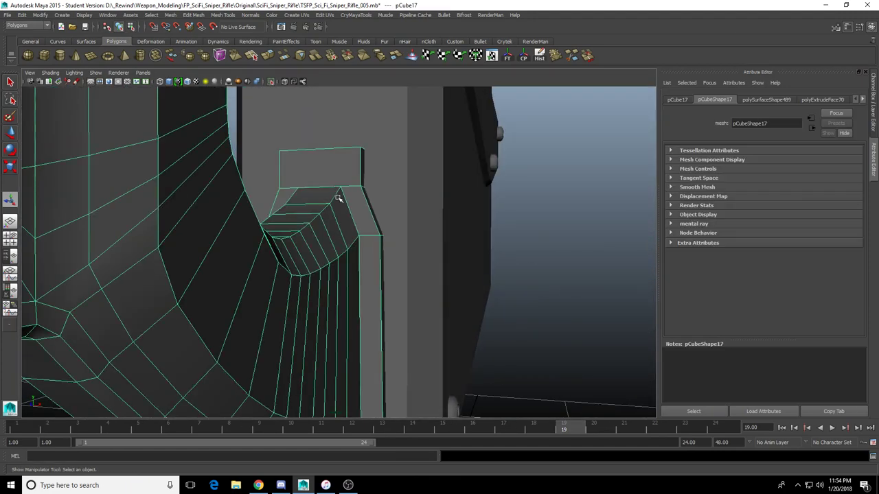
middle_click_drag(339, 196, 353, 271, "alt")
left_click_drag(353, 271, 334, 289, "alt")
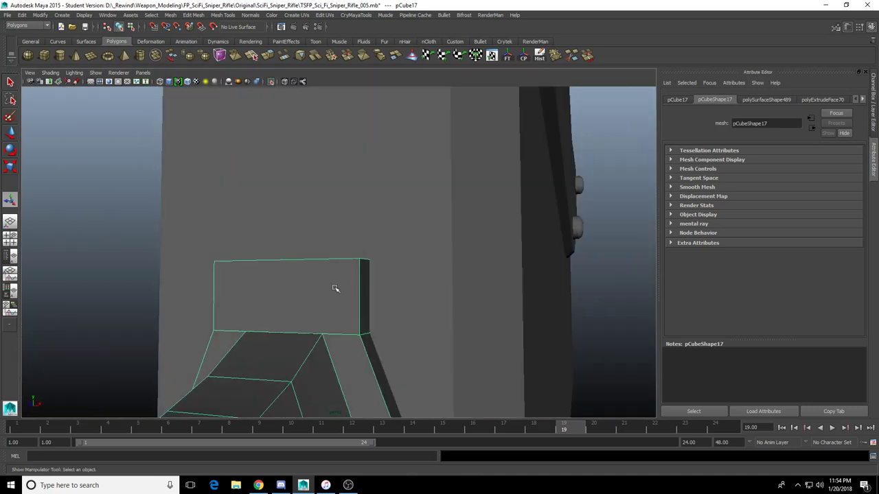
Scale the top face of the flange's upper block and move it down to shorten the block
right_click_drag(334, 289, 322, 322)
left_click_drag(327, 271, 360, 311, "alt")
left_click(321, 306)
key("f")
scroll(319, 311, "down", 4)
key("w")
key("r")
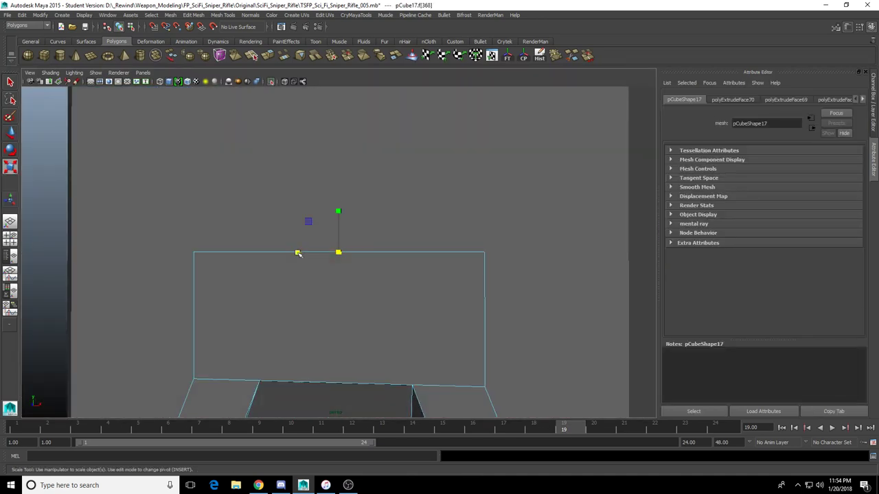
left_click_drag(298, 253, 355, 285)
key("w")
left_click_drag(339, 210, 304, 281)
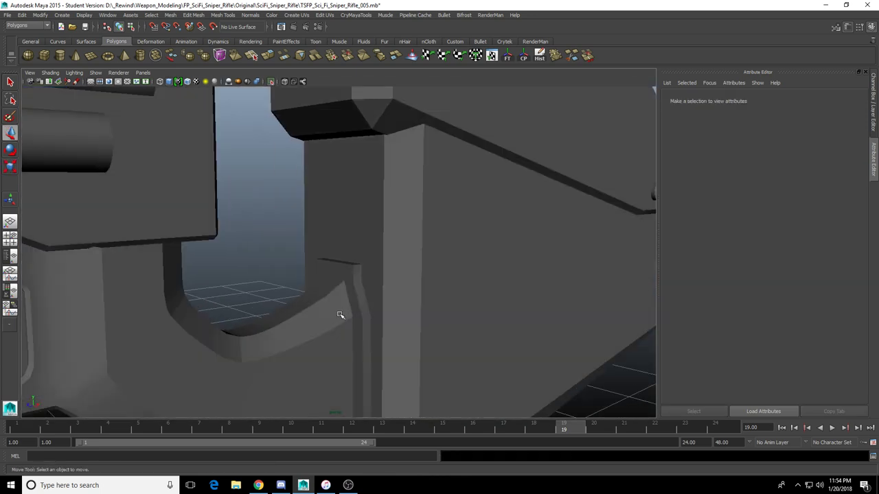
Select the grip mesh as an object and isolate it in the view
right_click_drag(288, 308, 309, 278, "alt")
left_click_drag(310, 278, 323, 258, "alt")
left_click(353, 309)
right_click_drag(355, 309, 355, 263)
left_click_drag(355, 263, 363, 259, "alt")
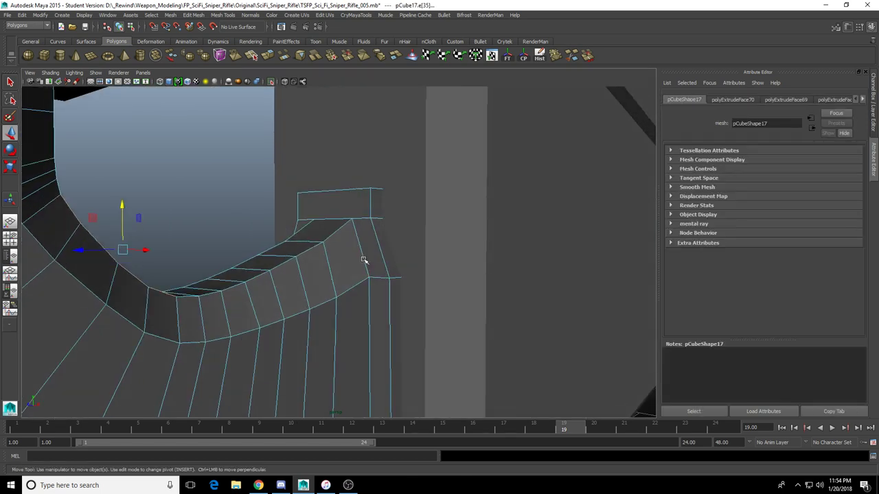
left_click(374, 245)
right_click_drag(373, 294, 384, 273)
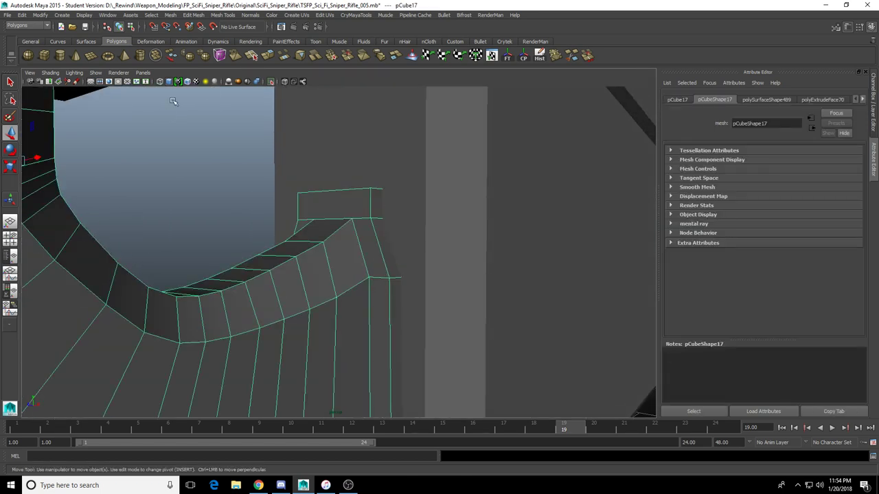
left_click_drag(369, 248, 321, 243, "alt")
left_click(273, 85)
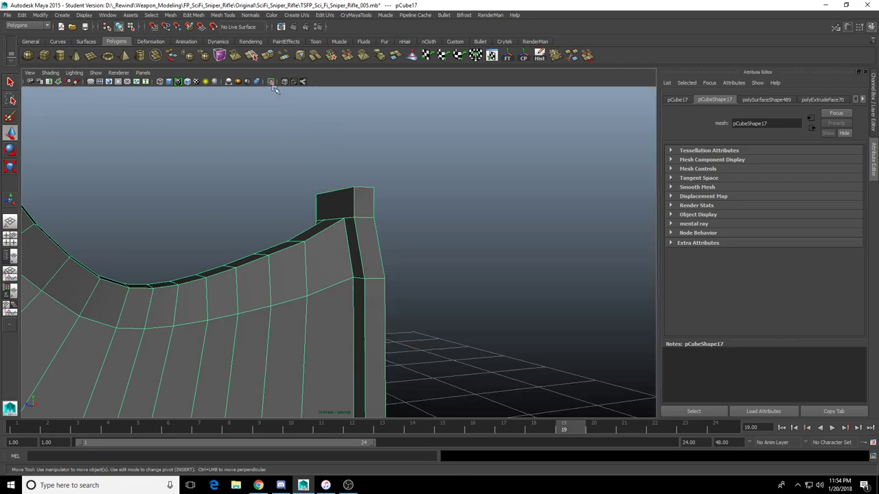
Select the flange's rear face, grow the selection twice, and extract the flange faces as a separate mesh
right_click_drag(343, 237, 348, 307, "alt")
left_click_drag(347, 306, 289, 294, "alt")
right_click_drag(329, 294, 335, 341)
left_click(341, 341)
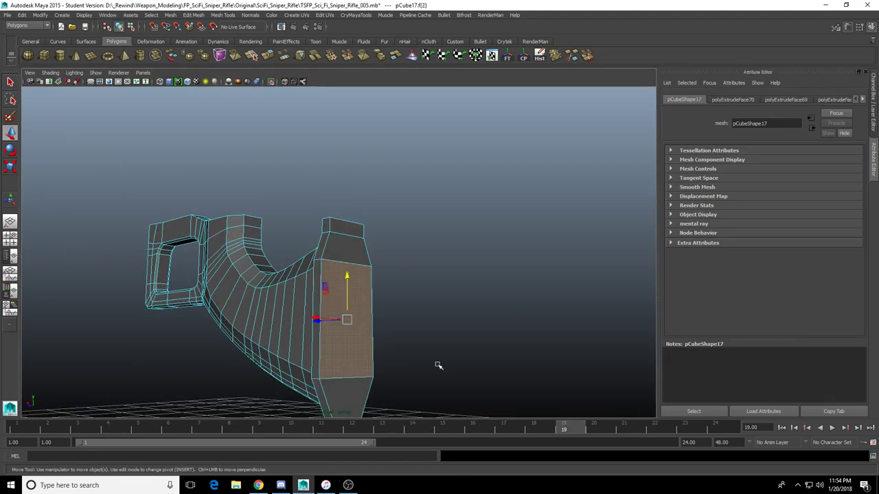
key("shift+period")
key("shift+period")
left_click_drag(416, 356, 685, 373, "alt")
key("f")
right_click(331, 210, "shift")
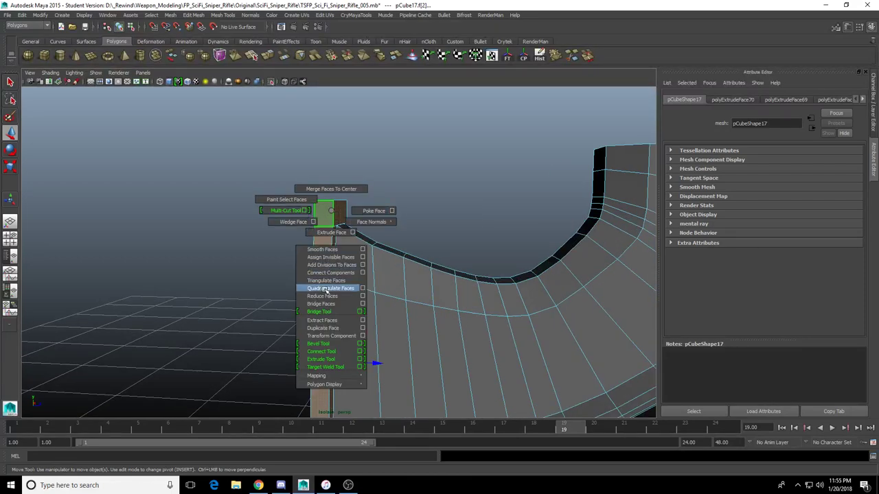
left_click(333, 320)
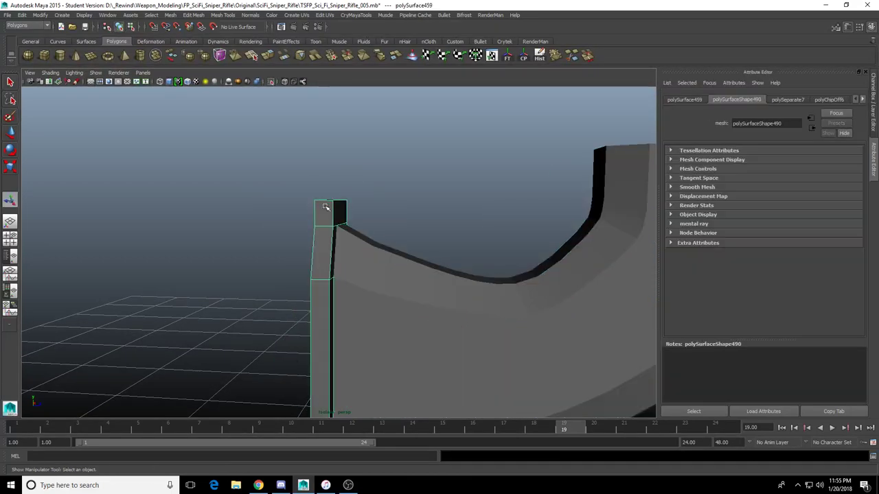
Isolate the extracted flange and bridge the open edges across the top of its upper block
left_click(272, 82)
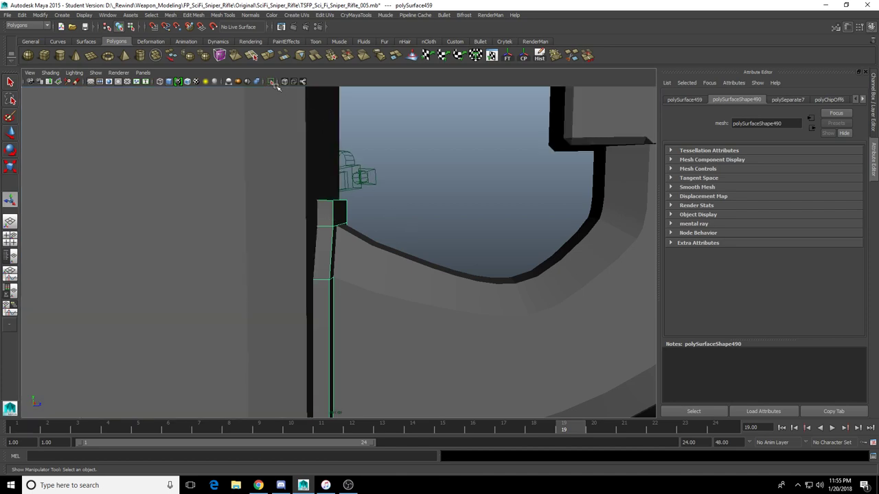
left_click(273, 82)
left_click_drag(341, 158, 325, 198, "alt")
right_click_drag(328, 212, 341, 182)
left_click_drag(325, 200, 340, 186, "alt")
left_click_drag(351, 217, 352, 218)
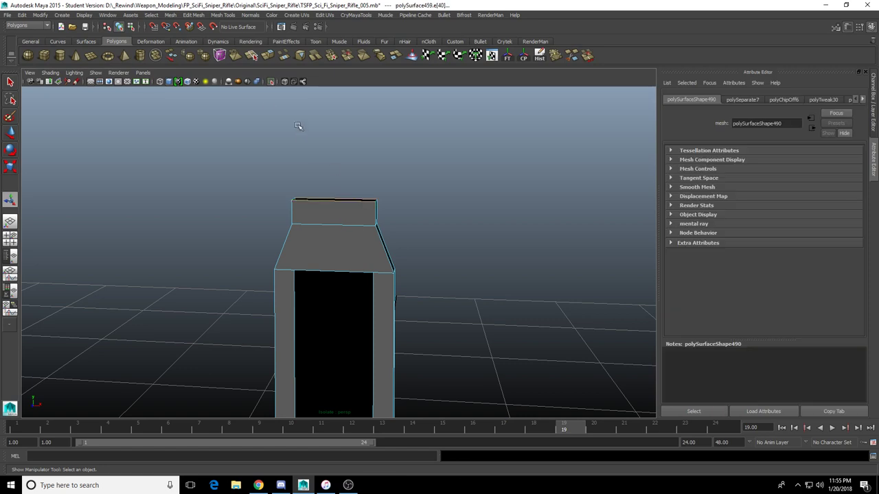
left_click(286, 60)
left_click_drag(323, 167, 493, 219, "alt")
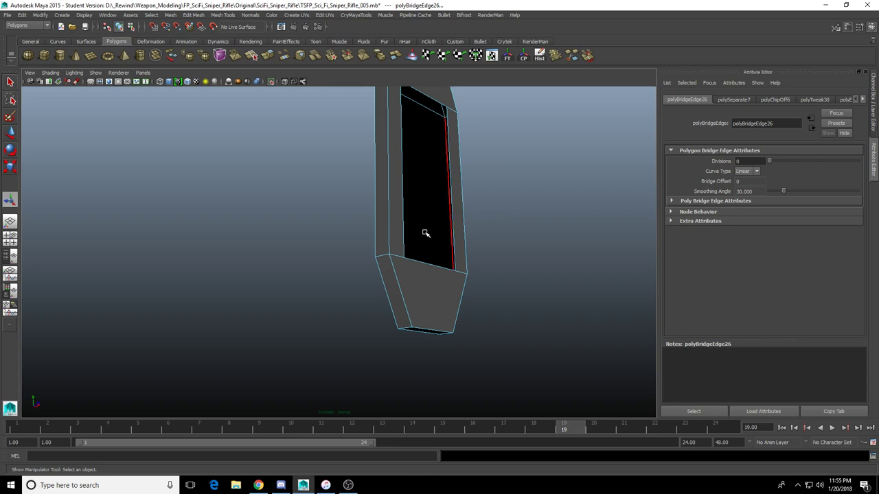
Delete the two narrow vertical faces on either side of the flange's grip-side opening
left_click_drag(440, 241, 365, 310, "alt")
left_click(366, 272)
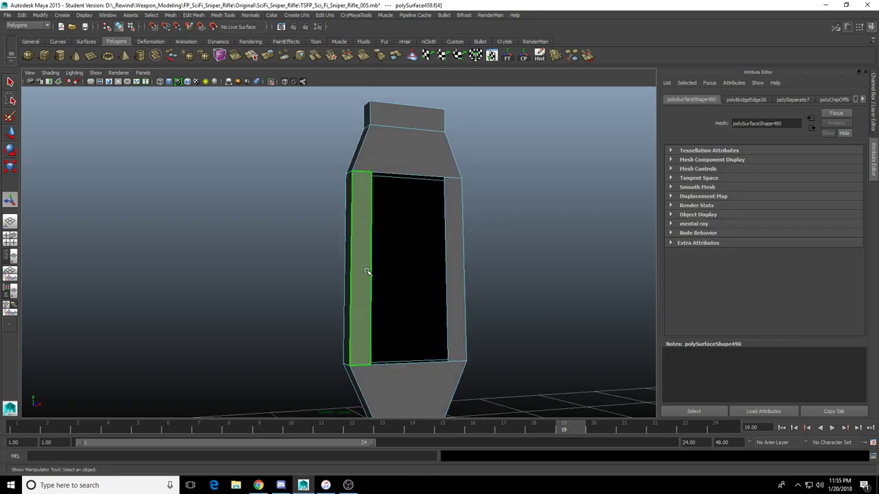
key("Delete")
left_click(455, 248)
key("Delete")
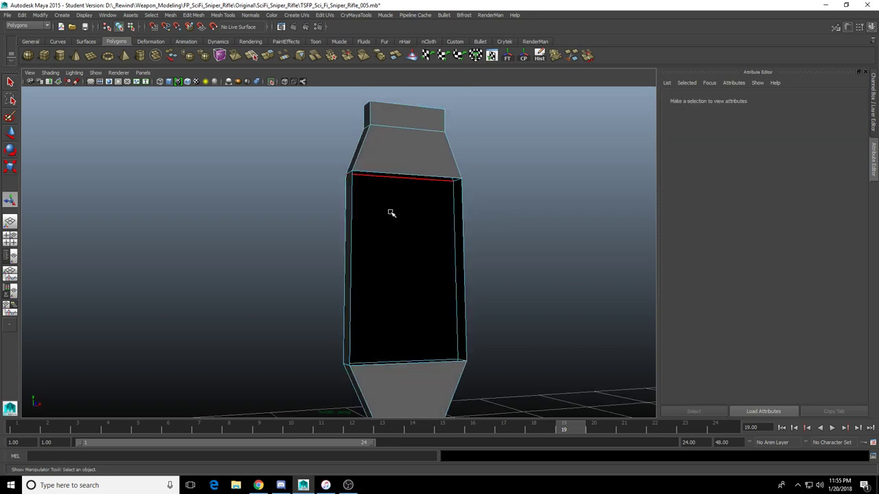
Bridge the long vertical edges to close the flange's grip-side opening, and bring the rest of the rifle back into view
left_click_drag(390, 212, 357, 279, "alt")
left_click_drag(426, 300, 243, 309, "alt")
left_click(283, 56)
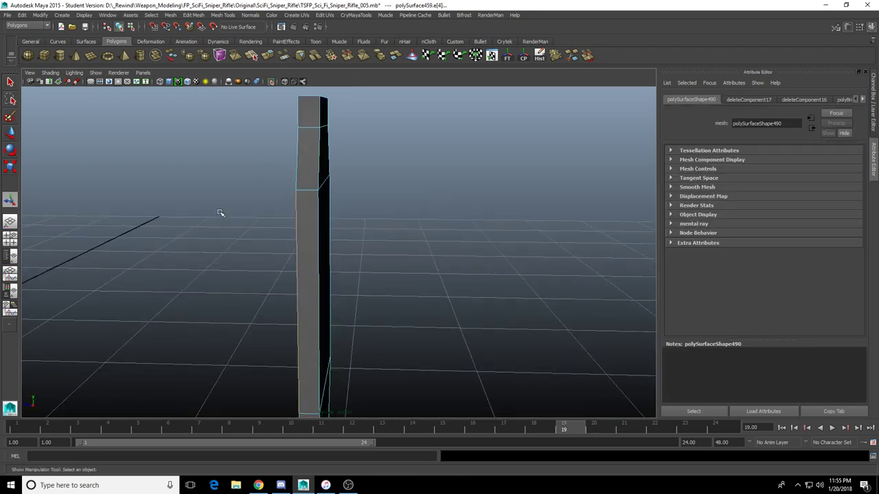
left_click_drag(219, 212, 345, 227, "alt")
right_click_drag(403, 209, 433, 172)
left_click(387, 194)
left_click_drag(405, 214, 414, 211, "alt")
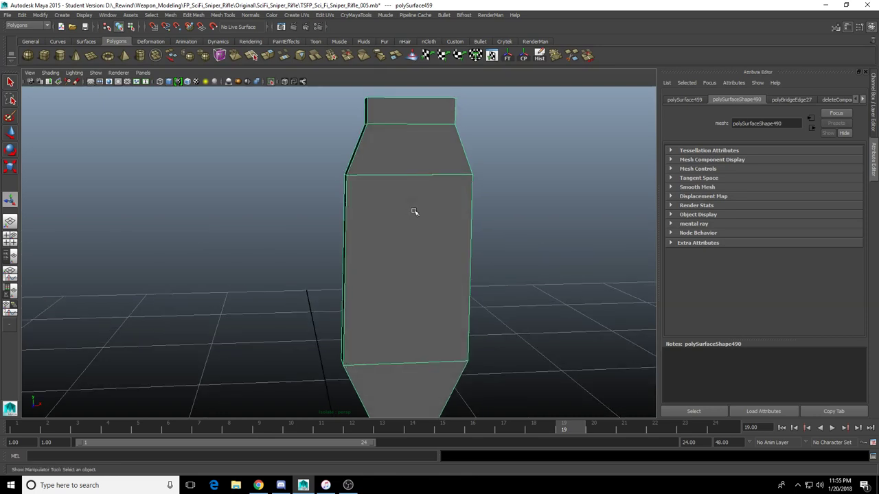
left_click(274, 81)
Delete the leftover face on the grip mesh that covers the top of the flange's upper block
left_click_drag(351, 234, 349, 265, "alt")
key("w")
key("ctrl+z")
middle_click_drag(363, 211, 358, 284, "alt")
left_click_drag(358, 284, 407, 283, "alt")
left_click(431, 322, "shift")
left_click_drag(431, 320, 400, 308, "alt")
left_click(435, 283)
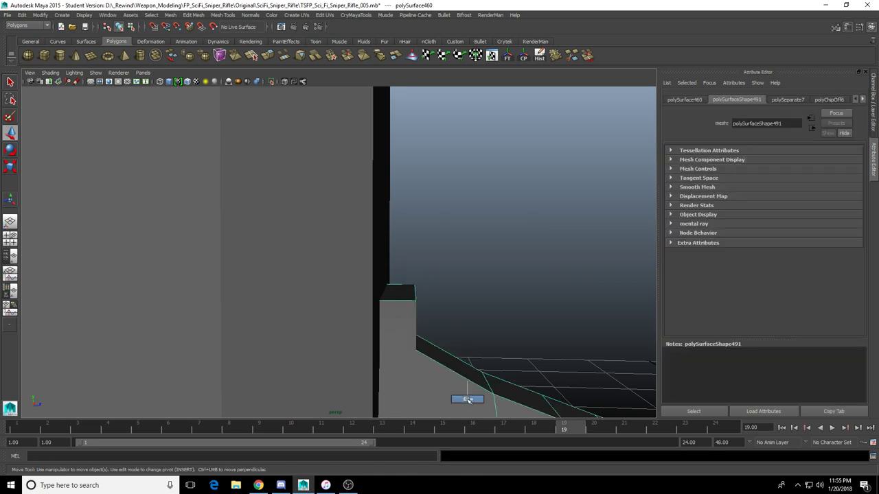
right_click_drag(468, 382, 468, 400)
left_click(406, 296)
key("Delete")
left_click(516, 341)
scroll(515, 341, "down", 3)
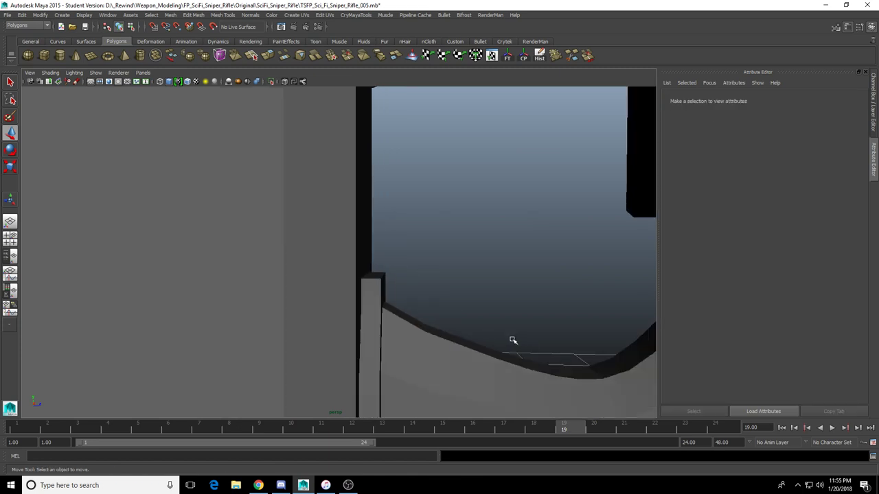
Select the perimeter edges of the flange's grip-side face all the way around and bevel them
left_click_drag(513, 341, 341, 310, "alt")
scroll(362, 283, "up", 3)
left_click(363, 286)
right_click_drag(340, 310, 339, 296)
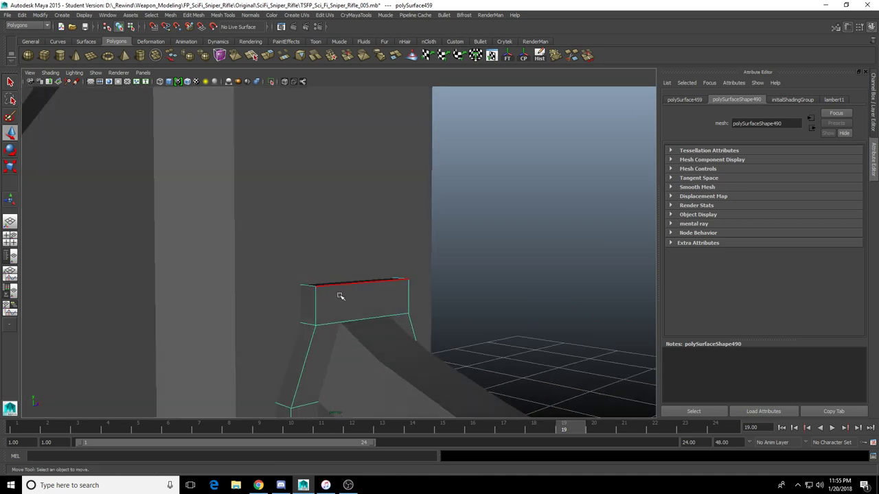
double_click(319, 295)
scroll(331, 308, "down", 2)
left_click_drag(331, 309, 353, 282, "alt")
left_click(342, 278, "shift")
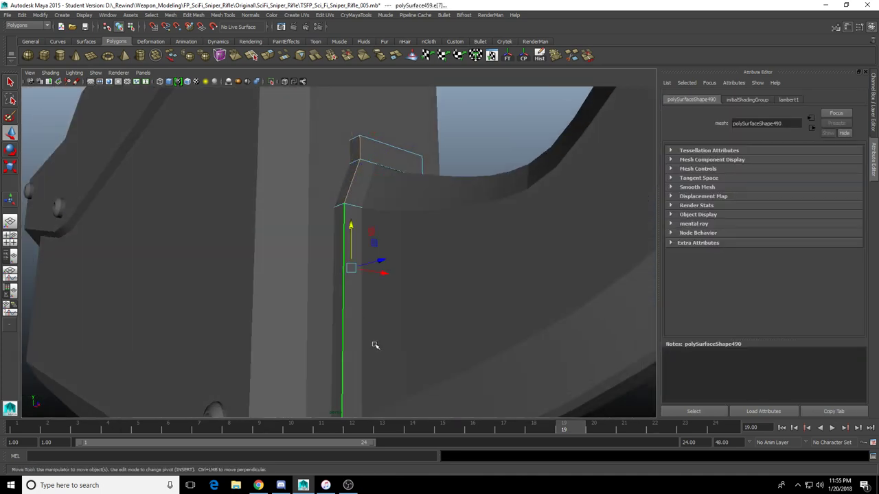
left_click_drag(375, 345, 326, 298, "alt")
left_click(327, 259, "shift")
left_click_drag(368, 268, 337, 270, "alt")
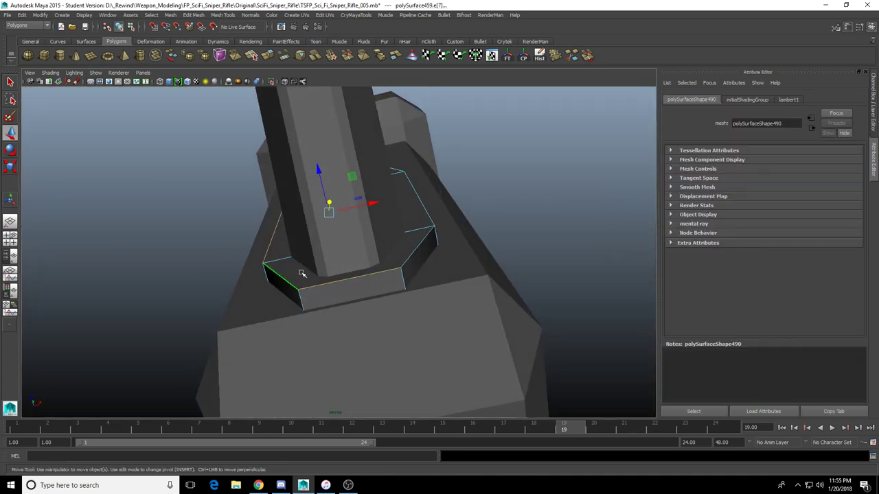
left_click(407, 259, "shift")
left_click_drag(407, 259, 377, 290, "alt")
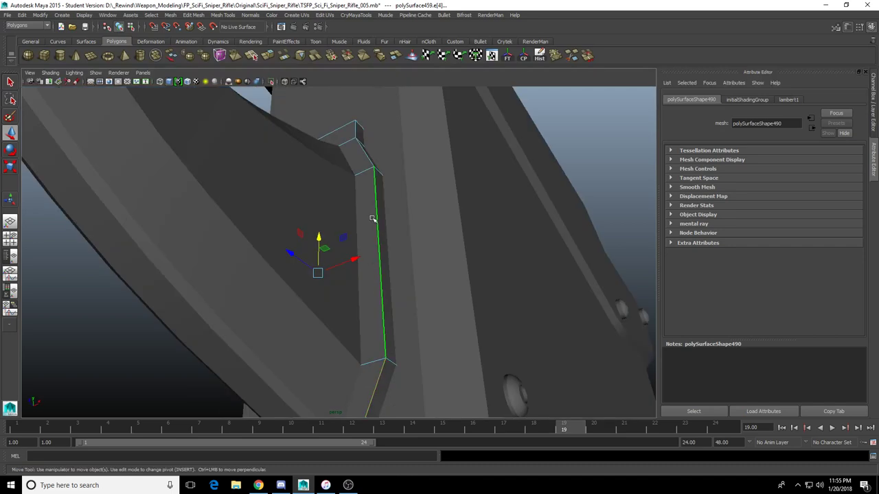
left_click_drag(367, 157, 314, 255, "alt")
key("q")
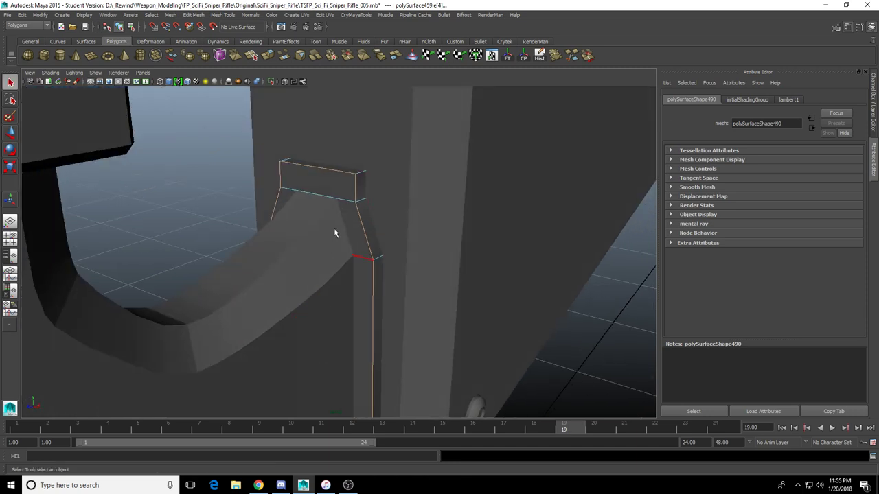
mouse_move(354, 185)
right_mouse_down("shift")
mouse_move(369, 184)
mouse_move(351, 192)
right_mouse_up("shift")
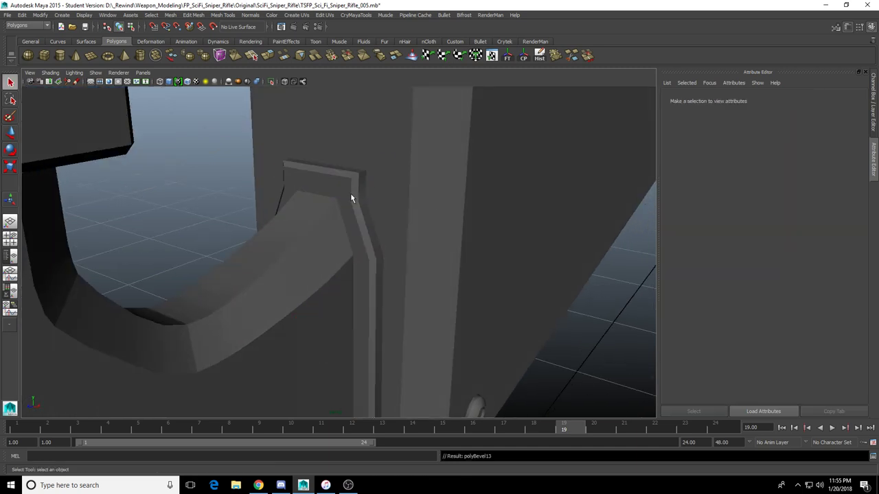
Reduce the flange bevel's fraction to 0.312 and deselect the flange
left_click(351, 193)
scroll(351, 193, "down", 3)
left_click(841, 100)
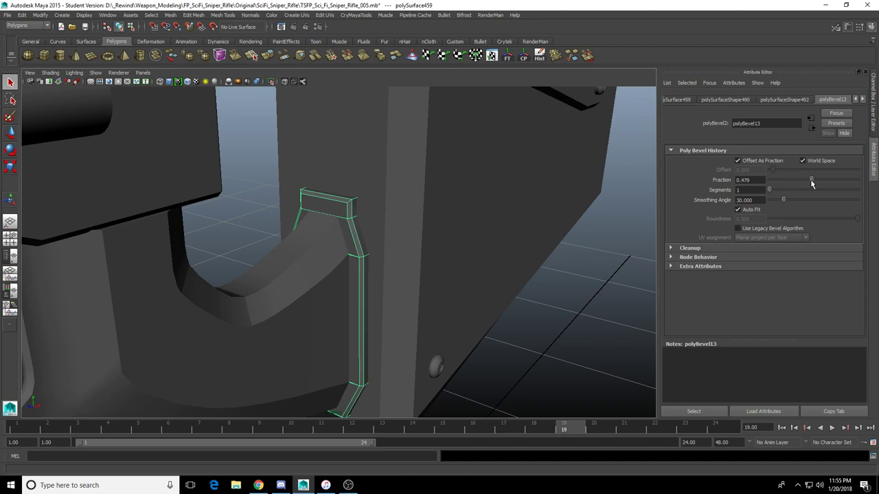
mouse_move(810, 180)
left_mouse_down()
mouse_move(794, 185)
mouse_move(805, 188)
left_mouse_up()
left_click_drag(342, 259, 394, 198, "alt")
left_click_drag(803, 181, 796, 180)
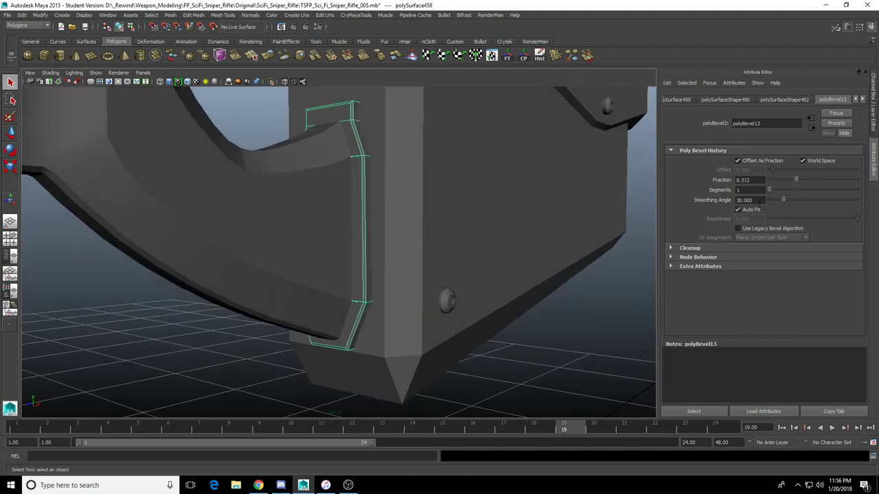
left_click(565, 299)
Examine the bevelled flange between the grip and stock from a distance and up close
left_click_drag(495, 307, 396, 310, "alt")
right_click_drag(395, 310, 325, 282, "alt")
left_click_drag(326, 287, 304, 287, "alt")
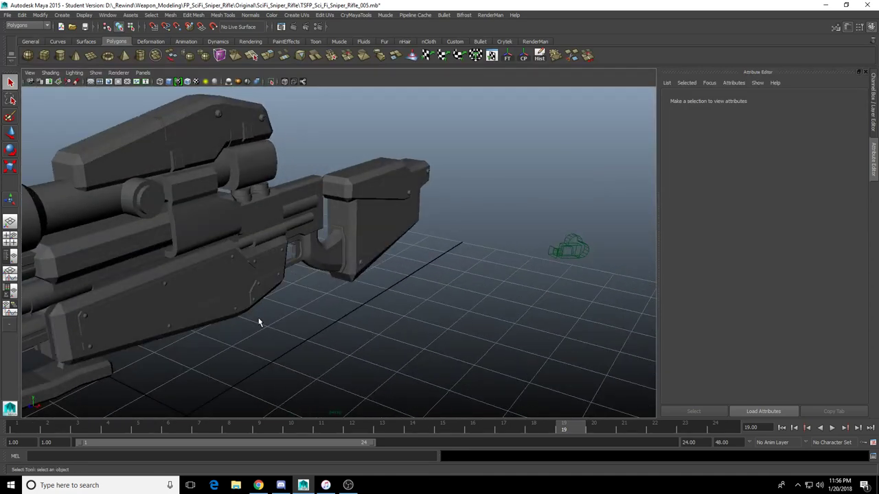
scroll(341, 263, "up", 3)
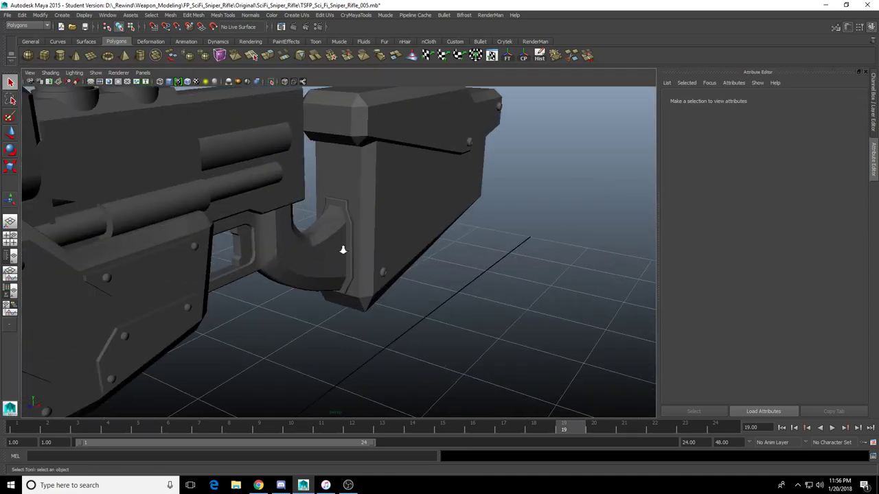
left_click_drag(342, 250, 317, 269, "alt")
scroll(317, 269, "up", 4)
middle_click_drag(317, 269, 360, 252, "alt")
left_click_drag(360, 251, 279, 273, "alt")
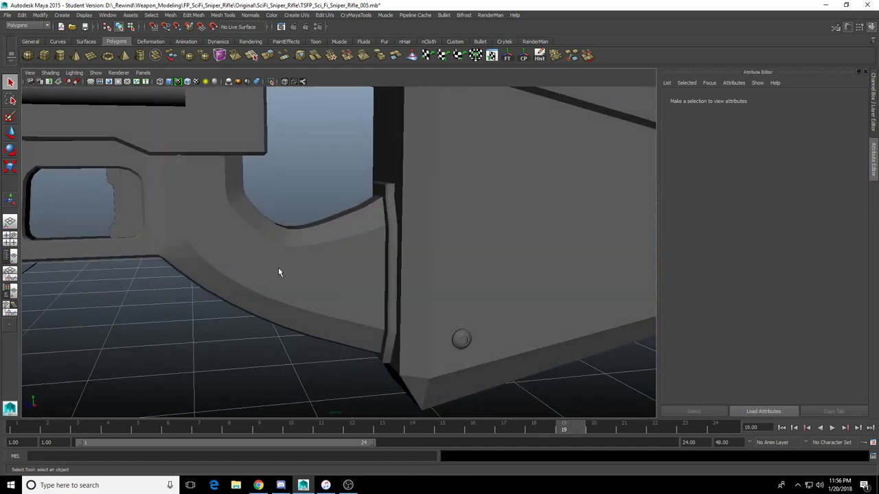
Select the edge loops along the inner and outer curves on both sides of the grip and bevel them
left_click(278, 268)
scroll(278, 268, "up", 3)
middle_click_drag(278, 268, 382, 280, "alt")
right_click_drag(382, 280, 372, 237)
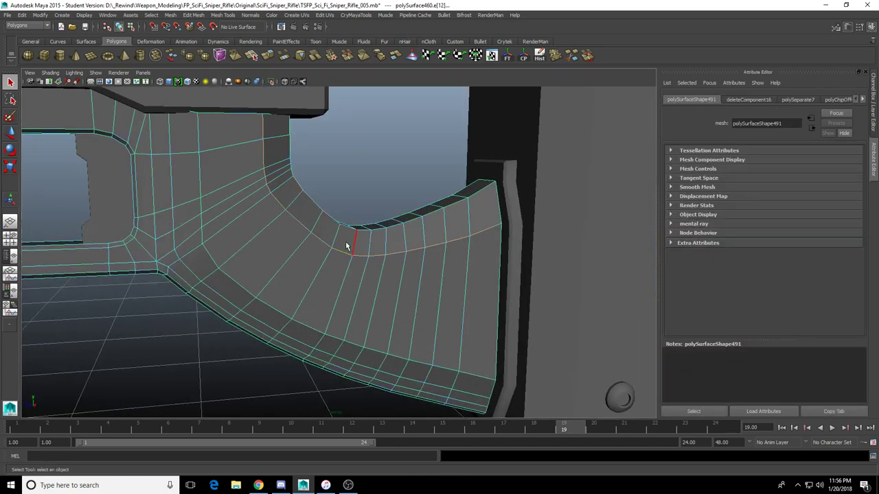
left_click_drag(345, 244, 327, 258, "alt")
double_click(283, 273)
left_click_drag(256, 288, 369, 253, "alt")
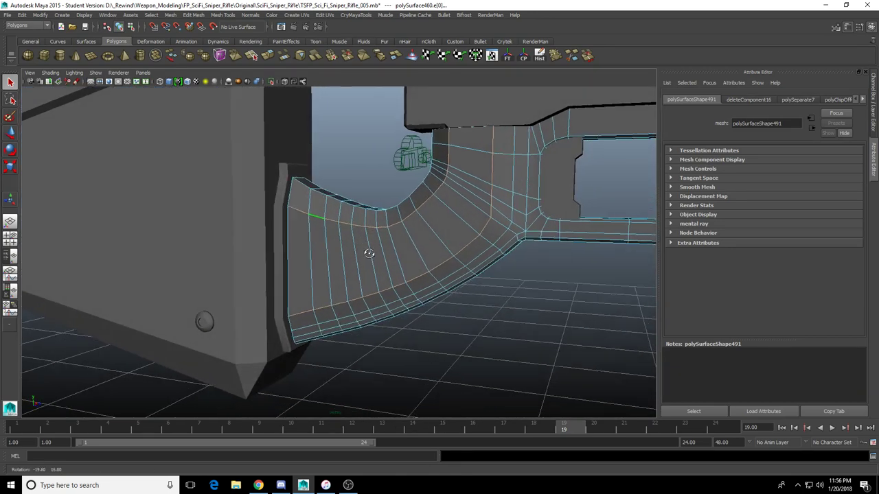
scroll(385, 243, "up", 2)
left_click_drag(467, 206, 380, 270, "alt")
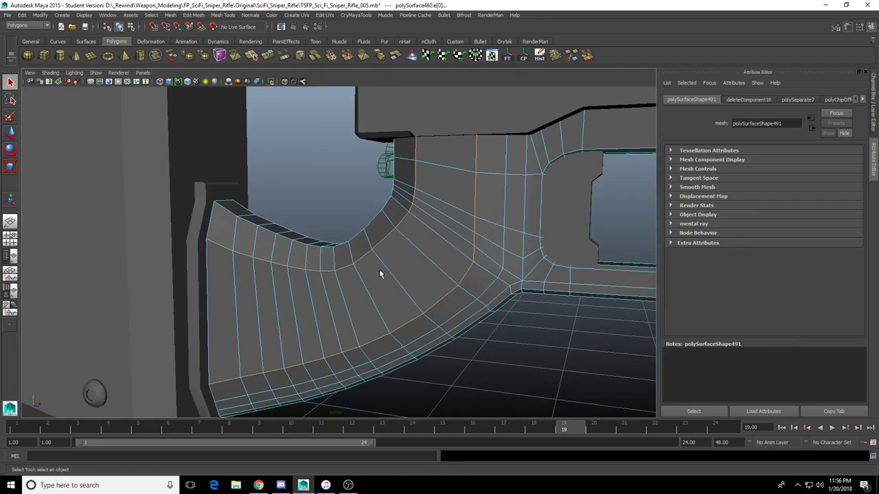
right_click_drag(381, 242, 408, 243, "shift")
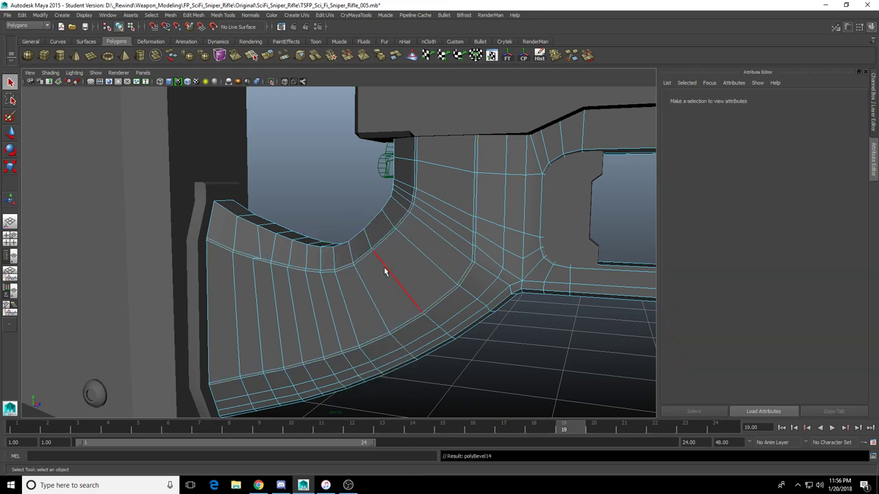
Set the grip bevel's fraction to 1.000 and check the bevelled inner curve near the flange
left_click(783, 101)
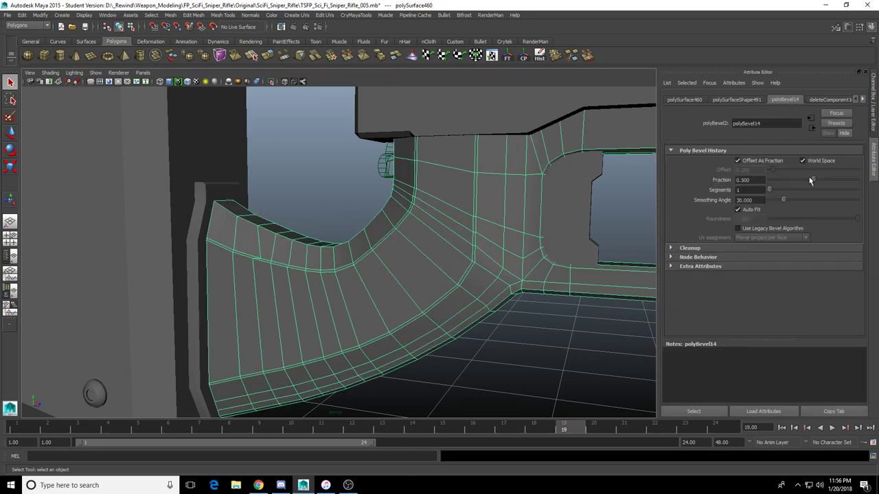
left_click_drag(811, 179, 871, 191)
left_click_drag(338, 263, 373, 261, "alt")
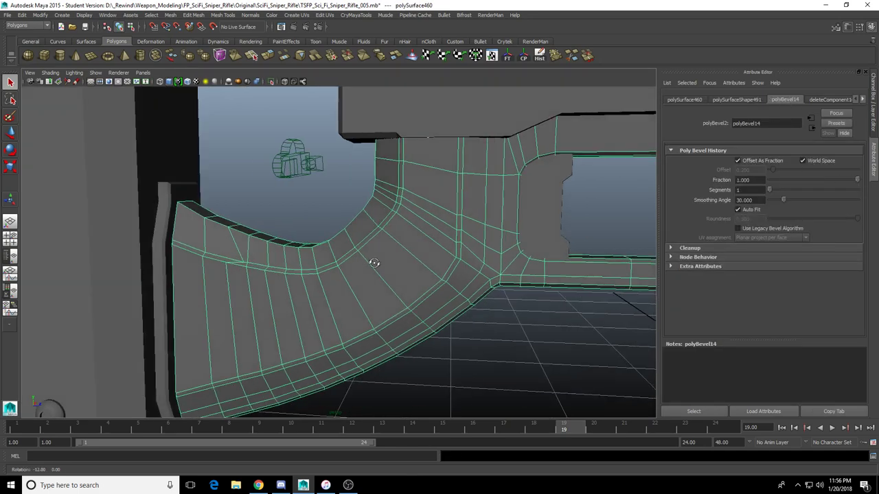
scroll(309, 267, "up", 3)
middle_click_drag(234, 276, 394, 260, "alt")
scroll(394, 261, "up", 2)
scroll(385, 262, "up", 3)
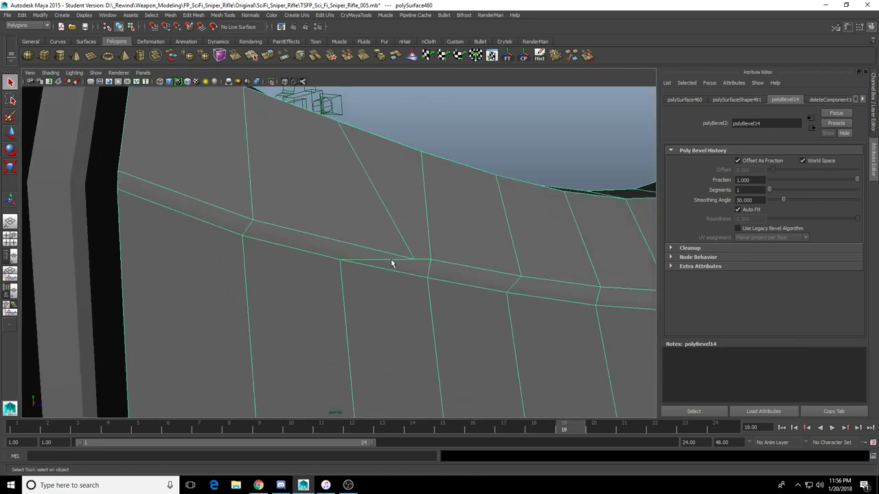
Undo the grip bevel and its fraction change, returning to the selected edge loops
key("4")
key("5")
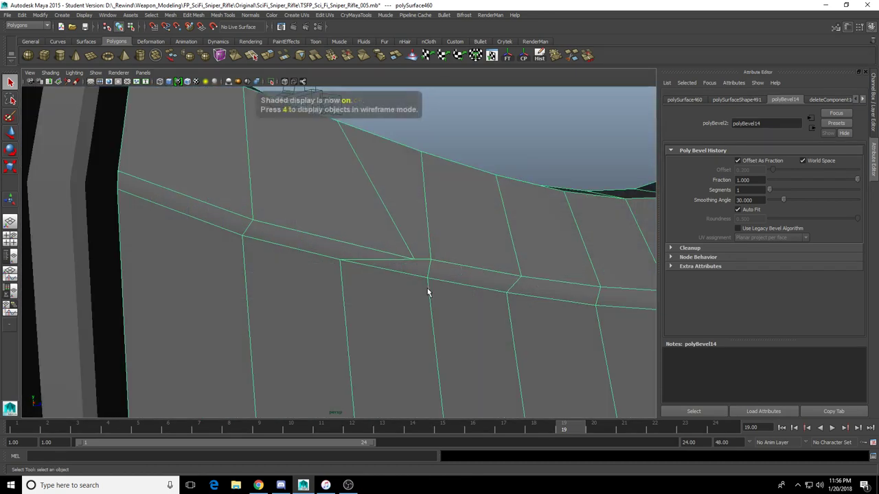
scroll(428, 293, "down", 3)
key("ctrl+z")
key("ctrl+z")
scroll(412, 283, "down", 3)
scroll(418, 285, "down", 1)
left_click(446, 294)
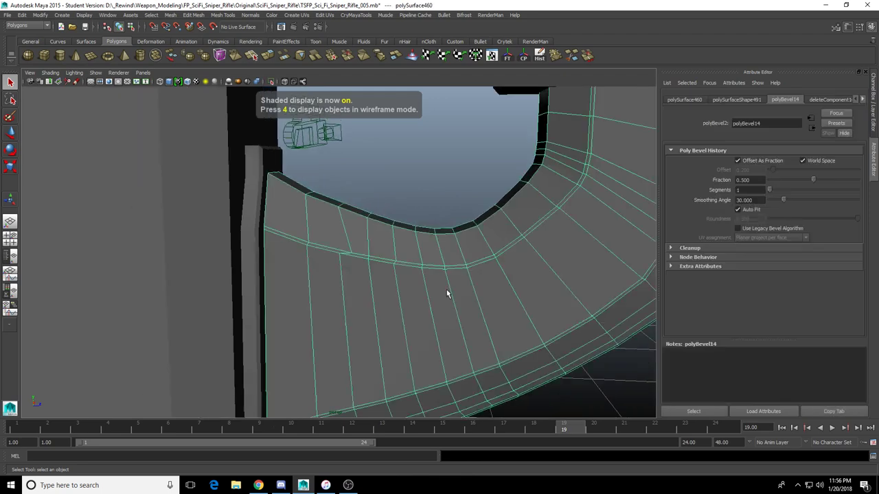
key("ctrl+z")
key("ctrl+z")
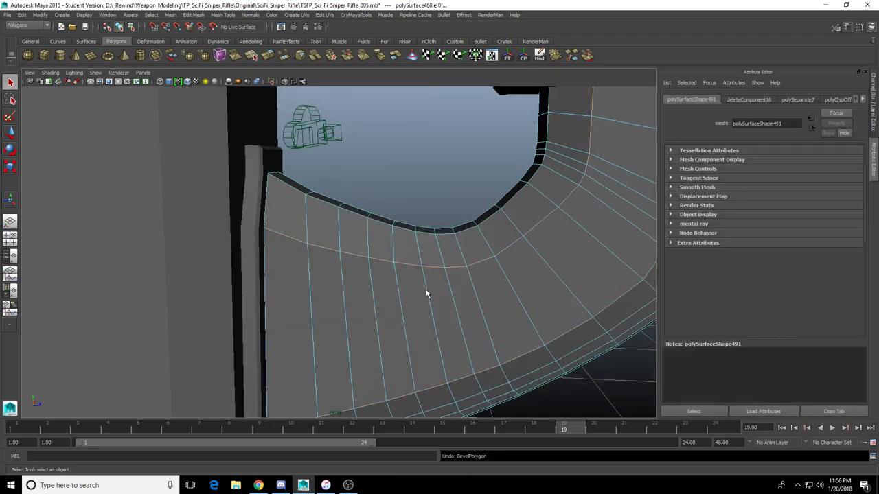
Isolate the grip in the view and inspect its selected edge loops and the open end facing the stock
scroll(427, 295, "down", 5)
left_click_drag(431, 314, 431, 275, "alt")
right_click_drag(432, 275, 447, 264)
left_click(430, 282)
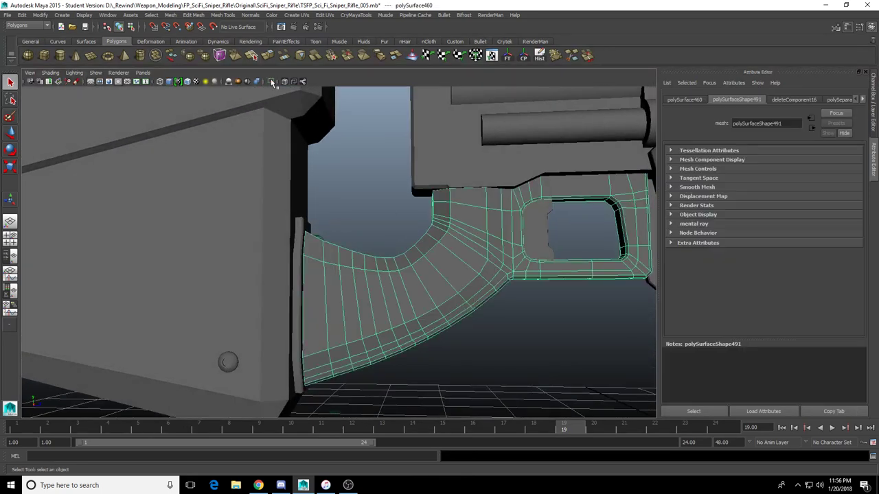
left_click(271, 82)
left_click_drag(460, 221, 461, 248, "alt")
right_click_drag(460, 249, 461, 236)
left_click_drag(467, 237, 576, 248, "alt")
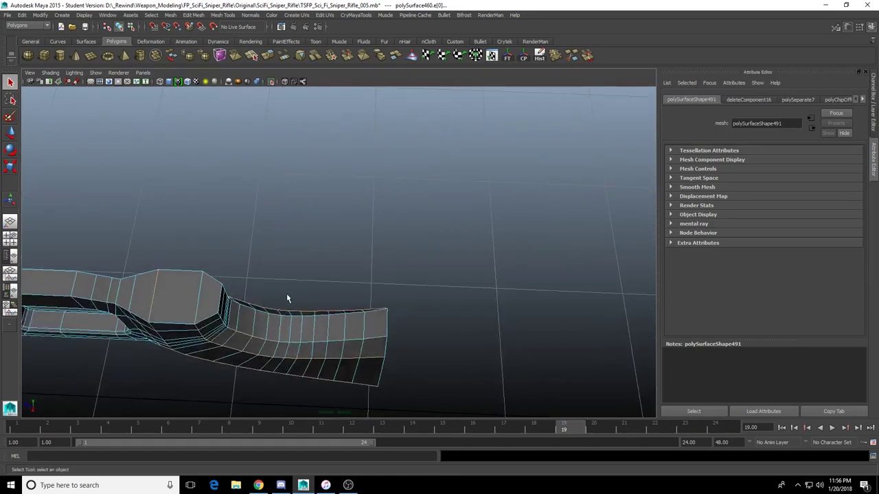
left_click_drag(288, 299, 252, 273, "alt")
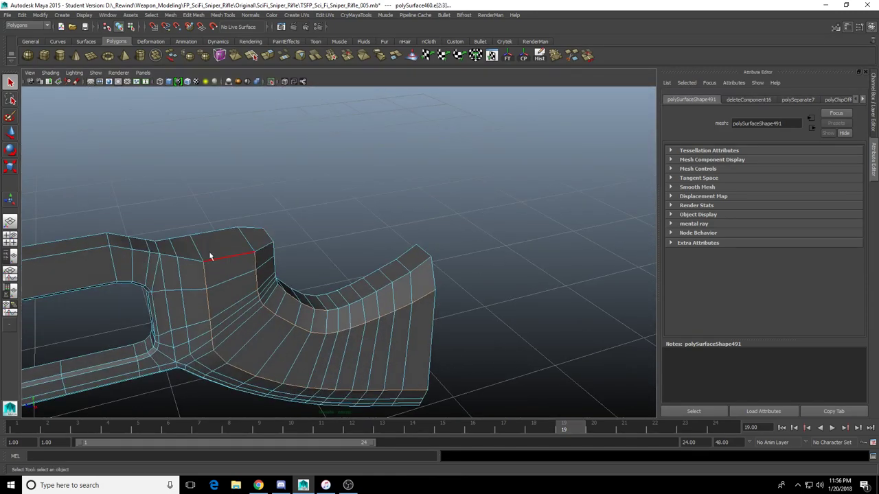
left_click_drag(232, 299, 220, 305, "alt")
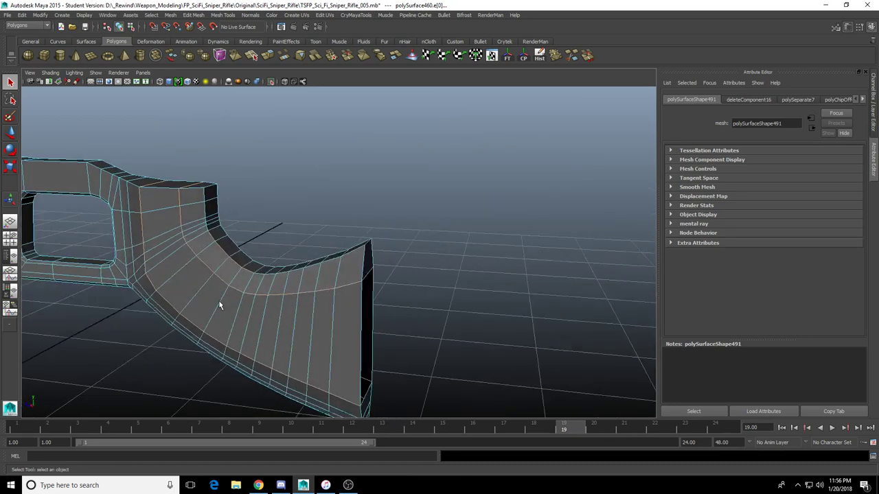
left_click_drag(291, 321, 279, 328, "alt")
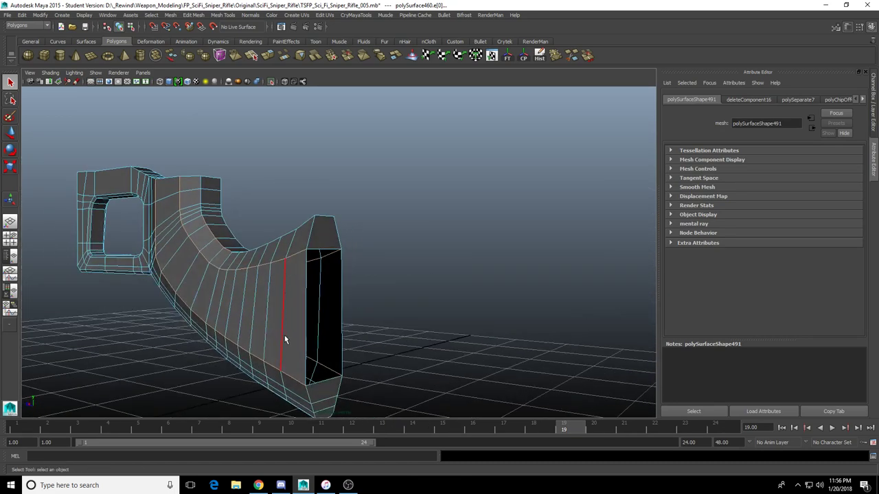
left_click_drag(299, 376, 435, 295, "alt")
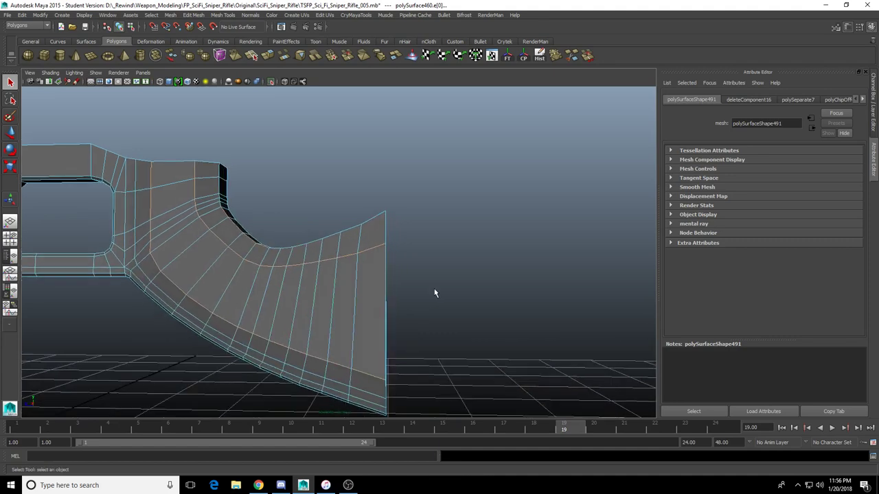
Select the two long vertical border edges of the grip's open end and bridge them
key("4")
key("5")
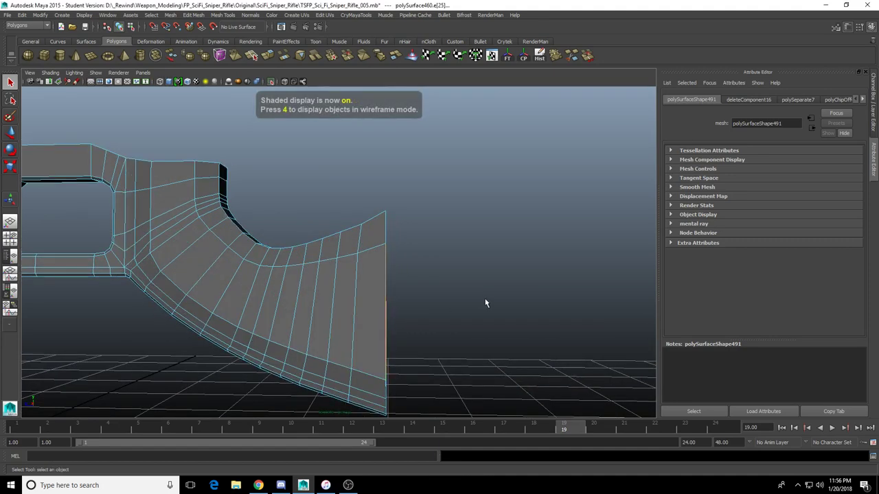
key("space")
key("space")
key("space")
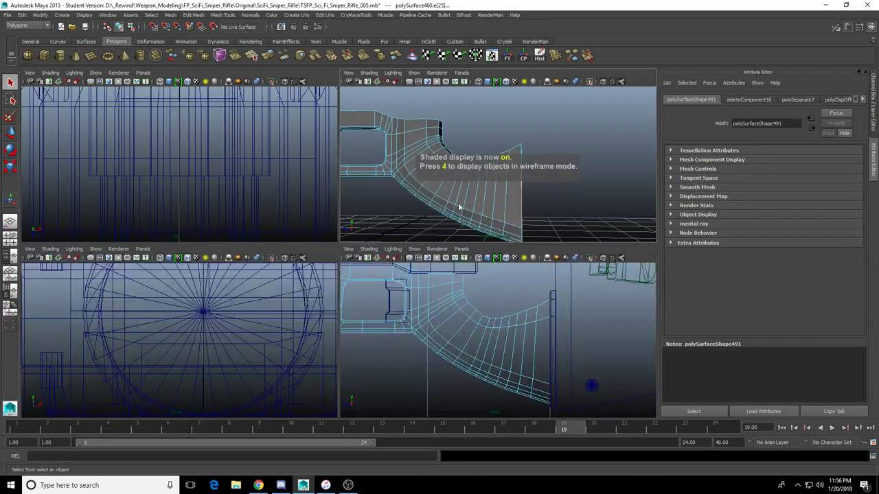
key("space")
left_click(284, 57)
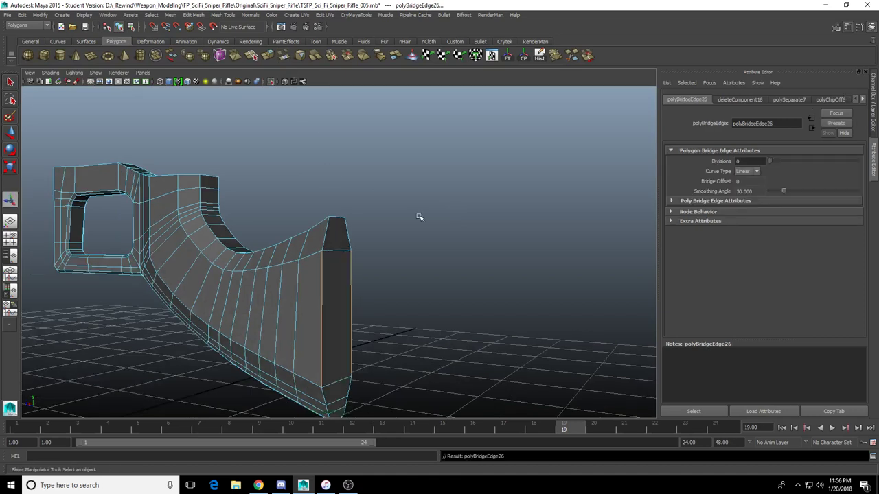
Select the edge loops along the grip's inner and outer curves on both sides and bevel them
right_click_drag(316, 288, 361, 227)
left_click(314, 273)
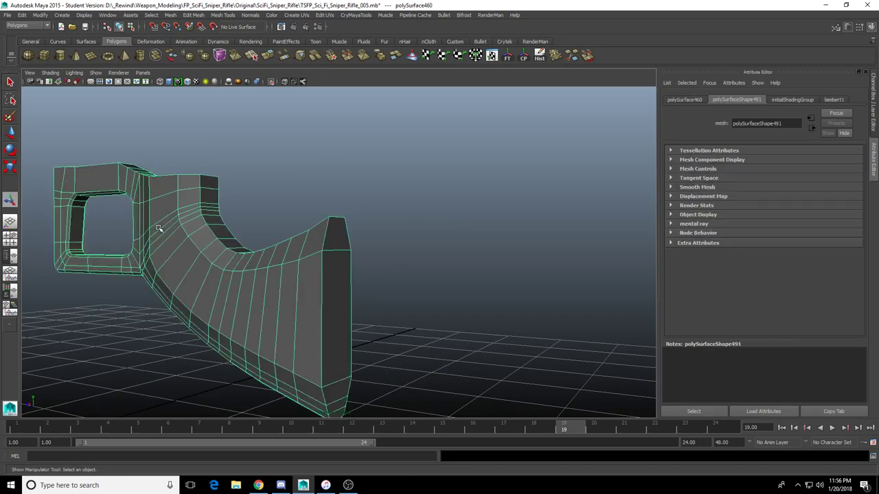
left_click_drag(236, 261, 255, 267, "alt")
mouse_move(256, 268)
right_mouse_down("alt")
mouse_move(256, 290)
mouse_move(259, 264)
right_mouse_up("alt")
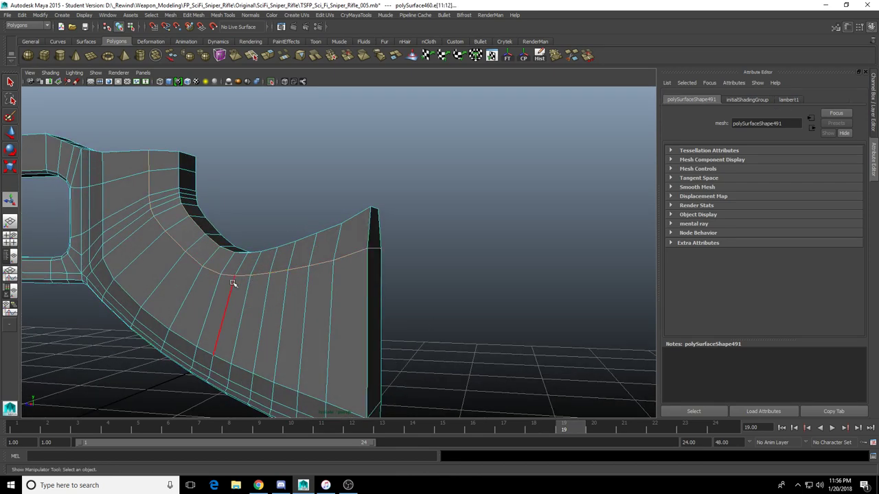
left_click_drag(232, 282, 221, 292, "alt")
right_click_drag(222, 292, 253, 296, "alt")
left_click_drag(253, 296, 238, 296, "alt")
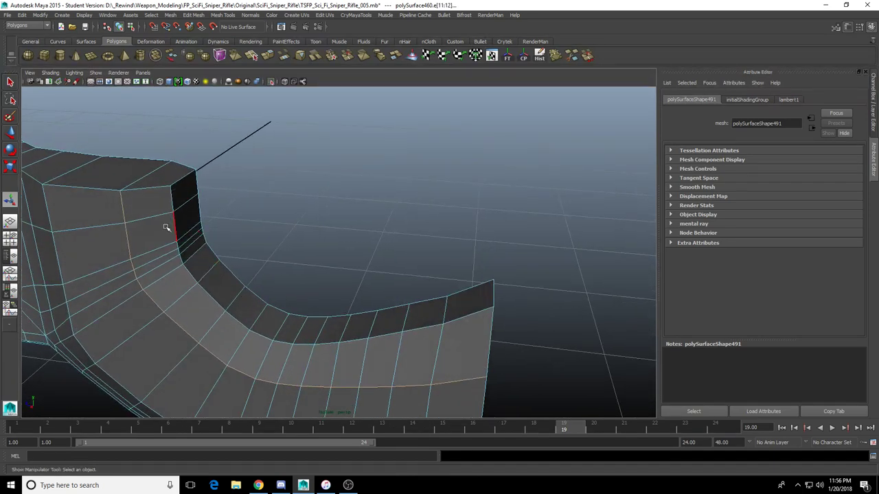
left_click_drag(133, 249, 144, 250, "alt")
left_click_drag(133, 189, 379, 237, "alt")
right_click_drag(314, 195, 334, 195, "shift")
key("F8")
Set the new grip bevel's fraction to 1.5 and deselect the grip
left_click(840, 102)
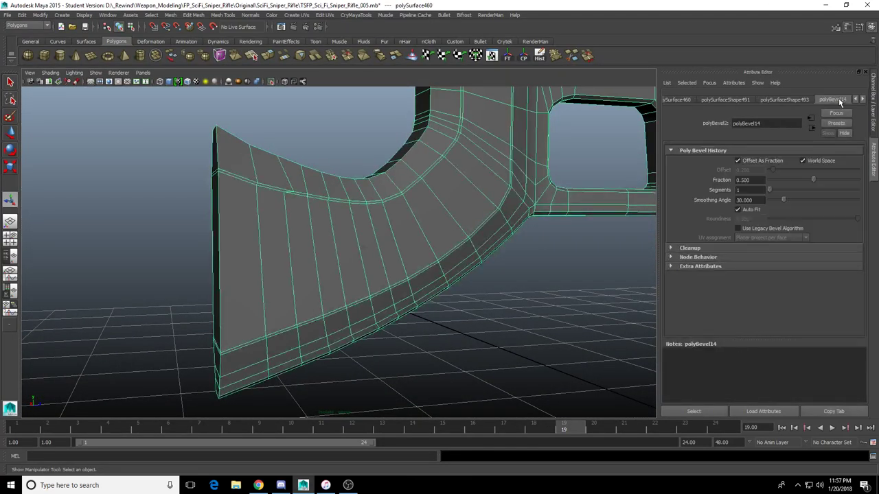
left_click_drag(810, 184, 860, 184)
left_click_drag(542, 222, 516, 206, "alt")
left_click_drag(565, 169, 561, 235, "alt")
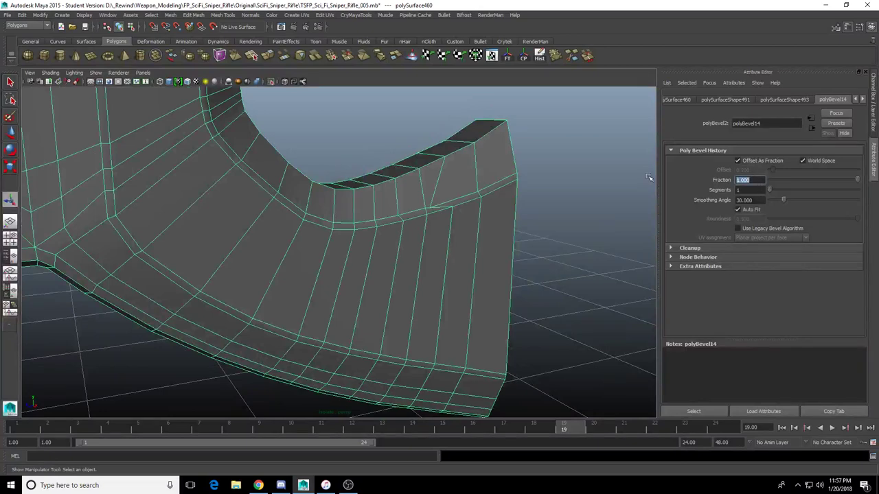
type("1.5")
key("Return")
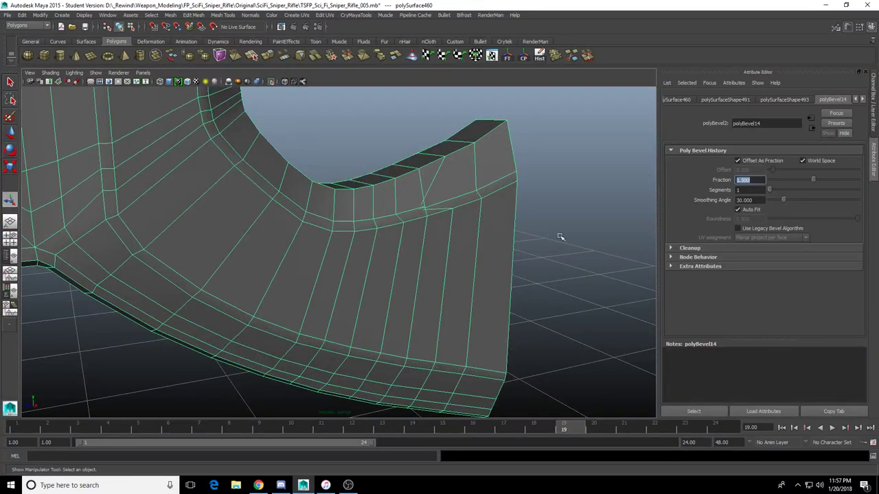
left_click(561, 237)
Select the misplaced vertices where the grip's inner-curve bevel pinches near the stock end, working in the side view
scroll(545, 237, "down", 4)
scroll(406, 252, "down", 2)
scroll(407, 251, "up", 4)
mouse_move(407, 252)
left_mouse_down("alt")
mouse_move(379, 237)
mouse_move(406, 232)
mouse_move(434, 244)
mouse_move(352, 251)
mouse_move(416, 256)
left_mouse_up("alt")
scroll(406, 242, "up", 4)
left_click(396, 239)
right_click_drag(407, 212, 392, 199)
left_click(391, 199)
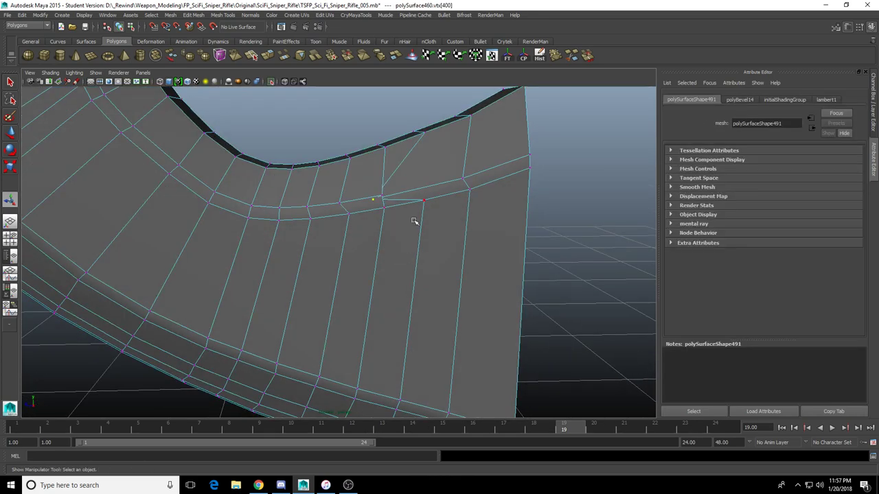
key("space")
key("space")
scroll(456, 330, "up", 2)
middle_click_drag(371, 237, 329, 289, "alt")
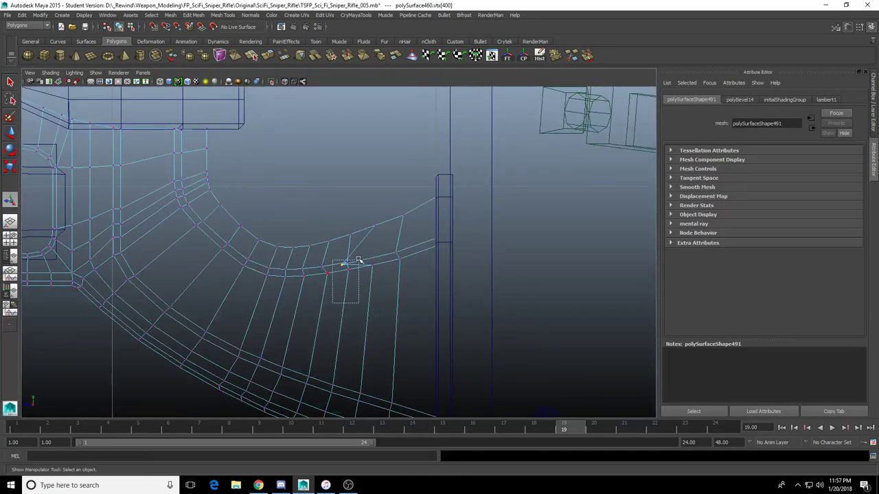
left_click_drag(358, 261, 359, 262)
Move and snap the misplaced inner-curve bevel vertices so the strip runs cleanly with an even width
key("f")
key("w")
left_click_drag(246, 199, 386, 248)
scroll(304, 274, "down", 10)
scroll(298, 288, "up", 4)
left_click_drag(428, 208, 428, 191)
scroll(424, 193, "up", 3)
key("v")
left_click_drag(454, 183, 444, 249)
left_click_drag(448, 206, 526, 197)
key("v")
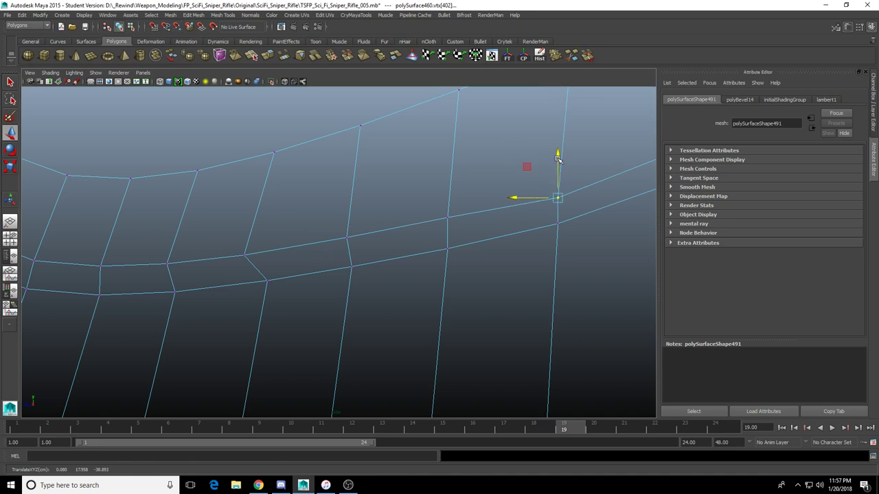
left_click_drag(557, 159, 559, 150)
Slide two neighbouring vertices on the inner bevel's upper edge toward the stock to line up with those below
middle_click_drag(349, 244, 490, 215, "alt")
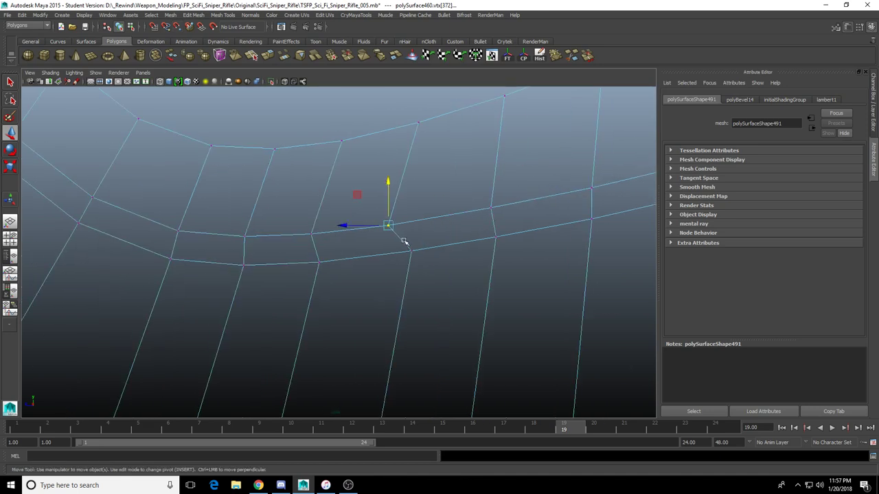
left_click_drag(344, 226, 364, 227)
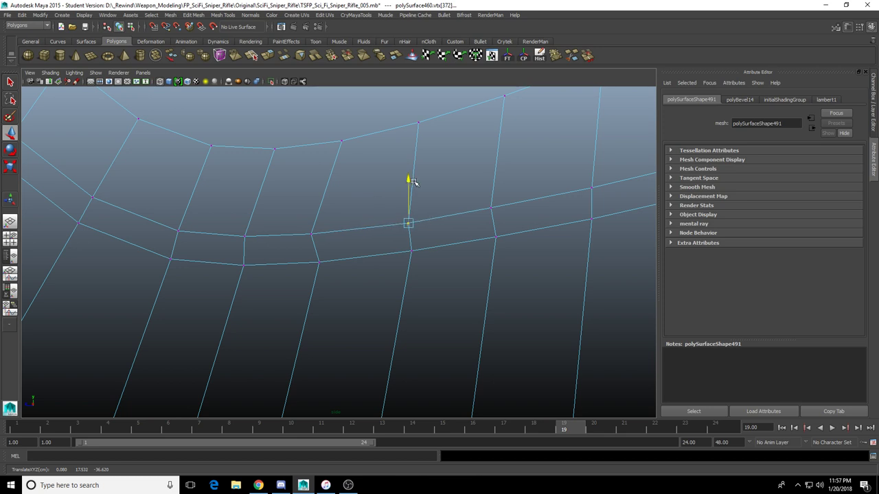
left_click(311, 234)
left_click_drag(267, 235, 277, 236)
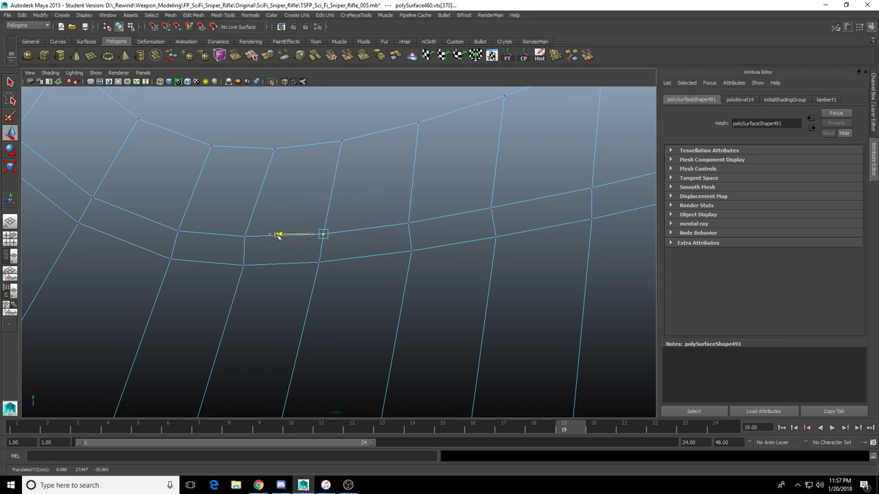
scroll(447, 197, "down", 10)
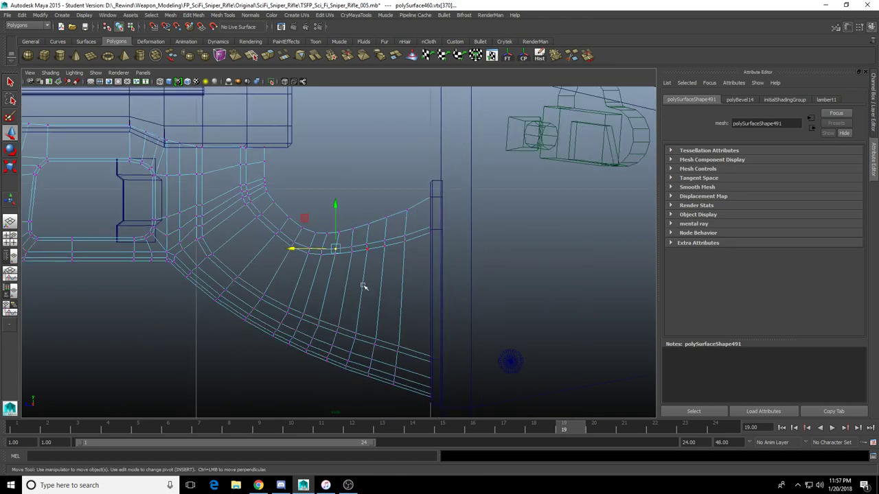
Select a vertex pair on the grip's lower outer edge and lower it slightly to smooth the curve
middle_click_drag(352, 315, 405, 196, "alt")
scroll(405, 196, "up", 3)
middle_click_drag(418, 244, 339, 289, "alt")
scroll(340, 288, "up", 5)
scroll(309, 313, "up", 1)
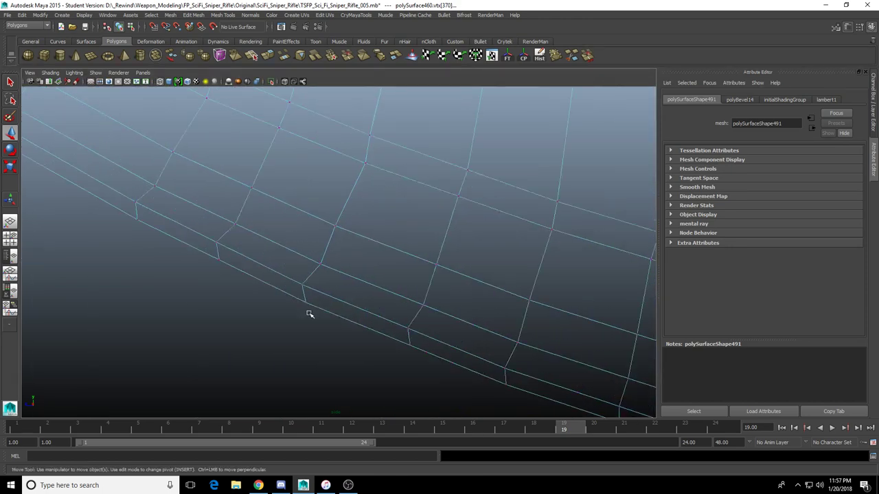
middle_click_drag(309, 313, 312, 245, "alt")
scroll(312, 245, "up", 1)
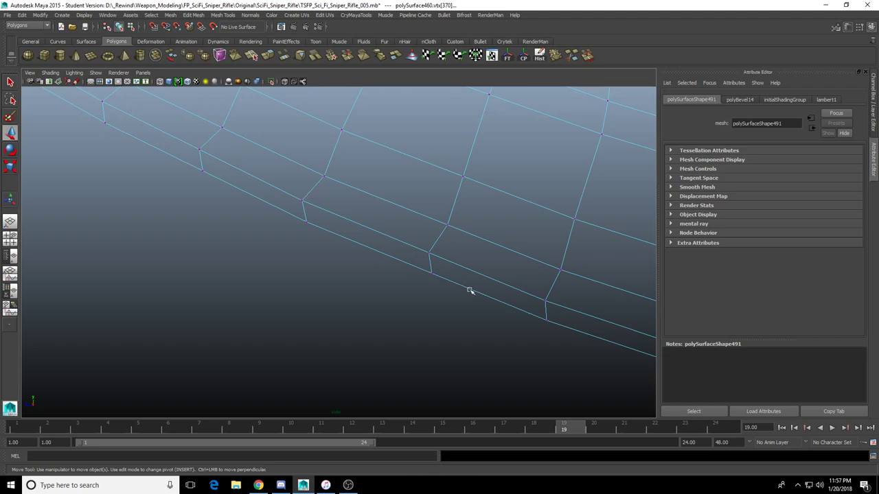
middle_click_drag(470, 290, 310, 260, "alt")
scroll(268, 247, "down", 6)
scroll(369, 306, "up", 2)
scroll(369, 306, "up", 3)
left_click_drag(421, 326, 430, 292)
middle_click_drag(406, 320, 377, 273, "alt")
scroll(377, 273, "up", 3)
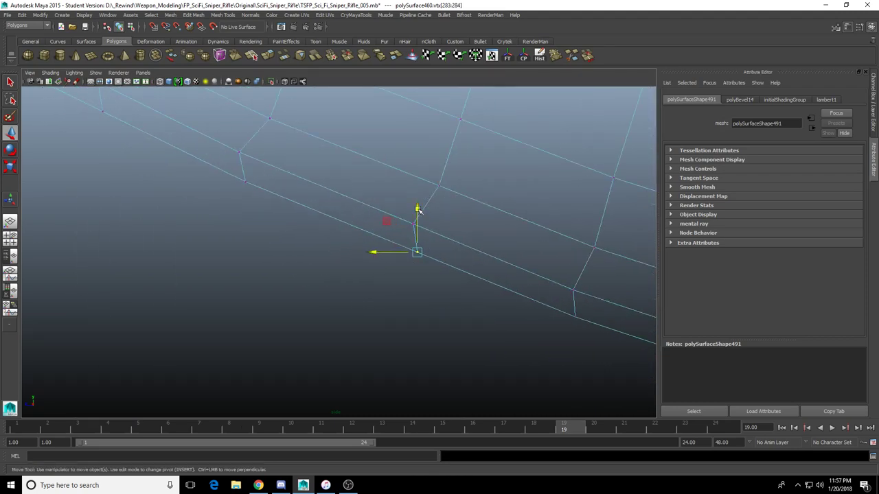
left_click_drag(419, 209, 418, 213)
Adjust the height of another vertex pair on the lower outer edge, closer to the stock
right_click_drag(406, 217, 351, 239, "alt")
middle_click_drag(572, 313, 344, 257, "alt")
left_click(533, 321)
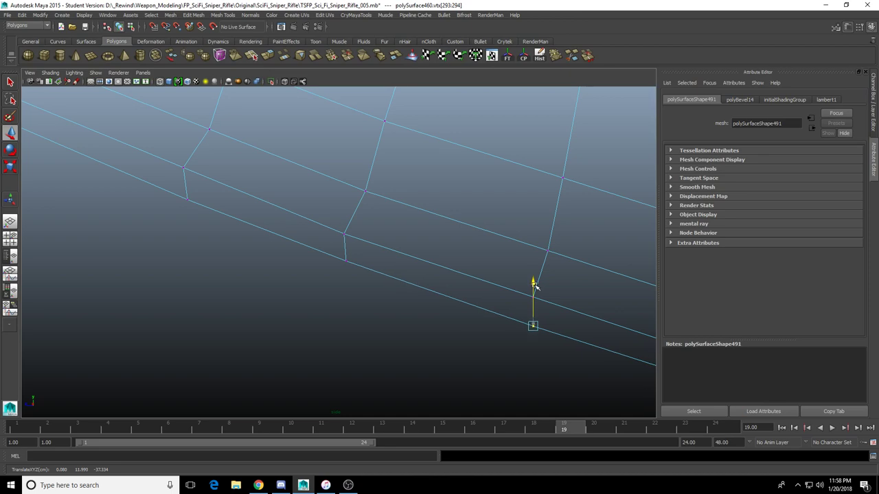
Check the lower edge and overall surface of the curved frame mesh in shaded display
right_click_drag(534, 287, 343, 307, "alt")
middle_click_drag(279, 279, 382, 337, "alt")
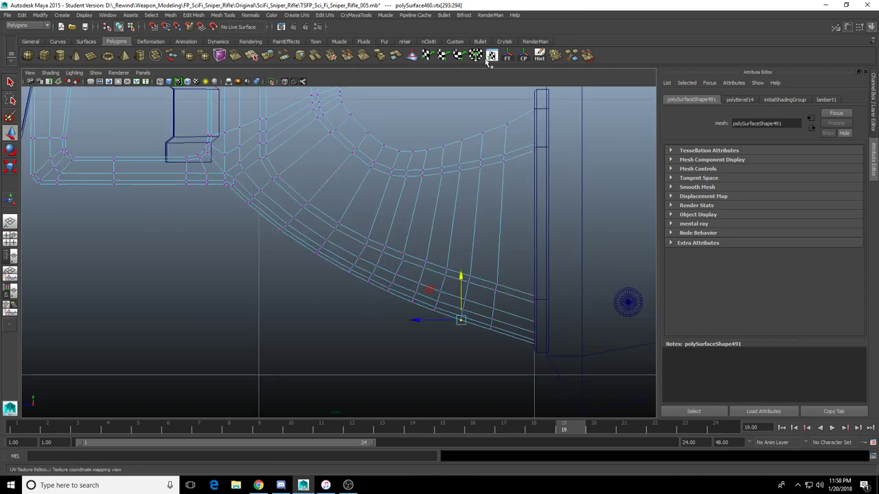
mouse_move(337, 165)
right_mouse_down("alt")
mouse_move(336, 197)
mouse_move(295, 245)
right_mouse_up("alt")
key("5")
middle_click_drag(295, 245, 368, 276, "alt")
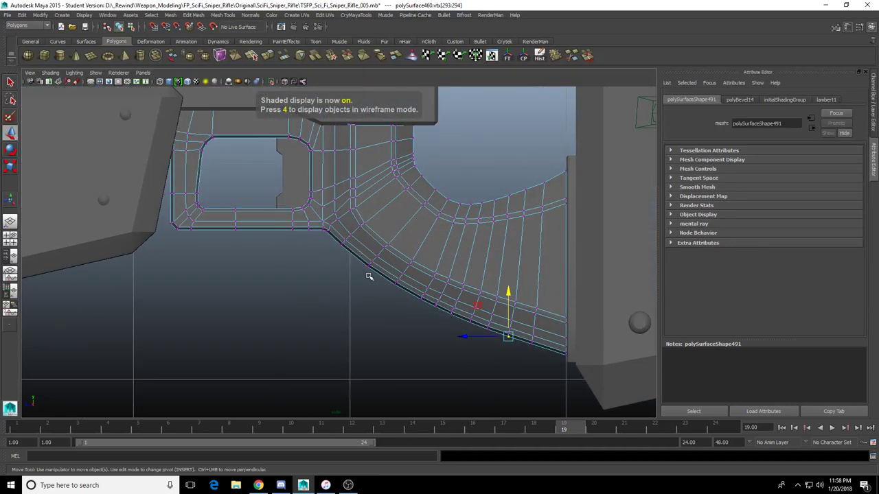
right_click_drag(369, 276, 405, 231)
right_click_drag(485, 177, 440, 169, "alt")
middle_click_drag(440, 169, 430, 269, "alt")
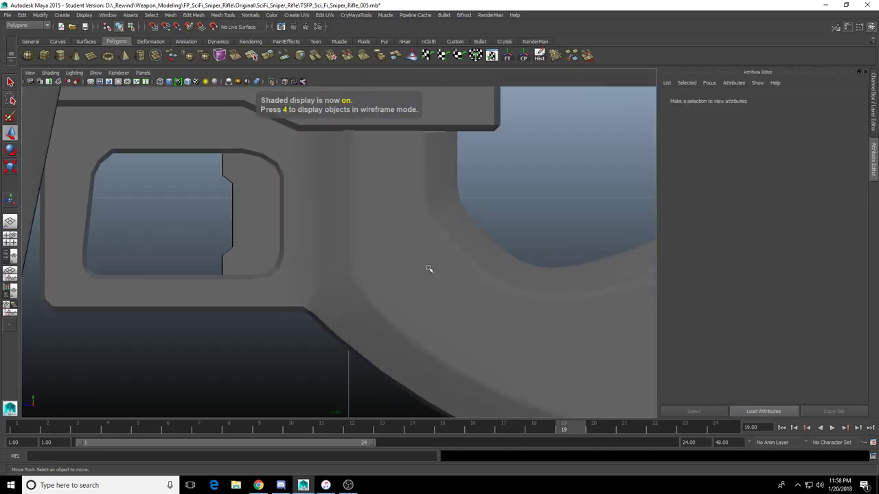
Select the curved frame mesh's top-edge vertices beneath the block in the side view and raise them slightly
left_click(421, 189)
middle_click_drag(407, 204, 408, 243, "alt")
key("4")
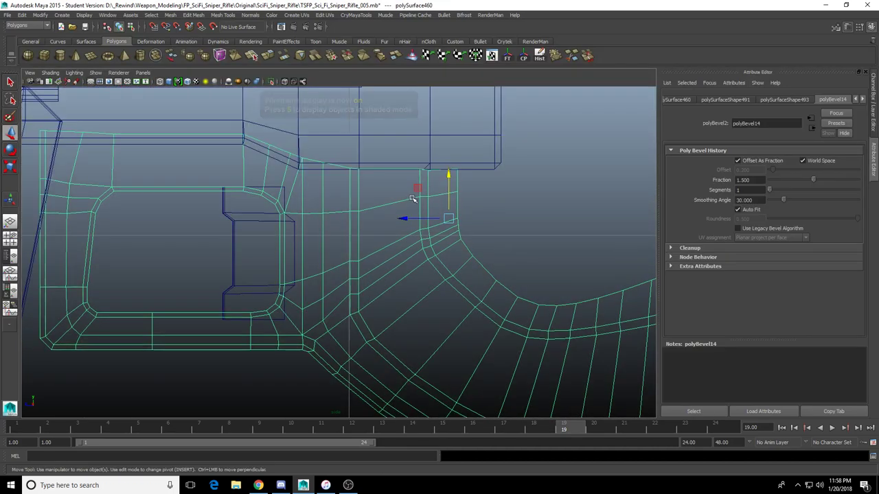
right_click_drag(414, 198, 428, 189, "alt")
middle_click_drag(427, 188, 386, 290, "alt")
right_click_drag(365, 282, 329, 283)
middle_click_drag(405, 268, 334, 306, "alt")
scroll(334, 307, "up", 7)
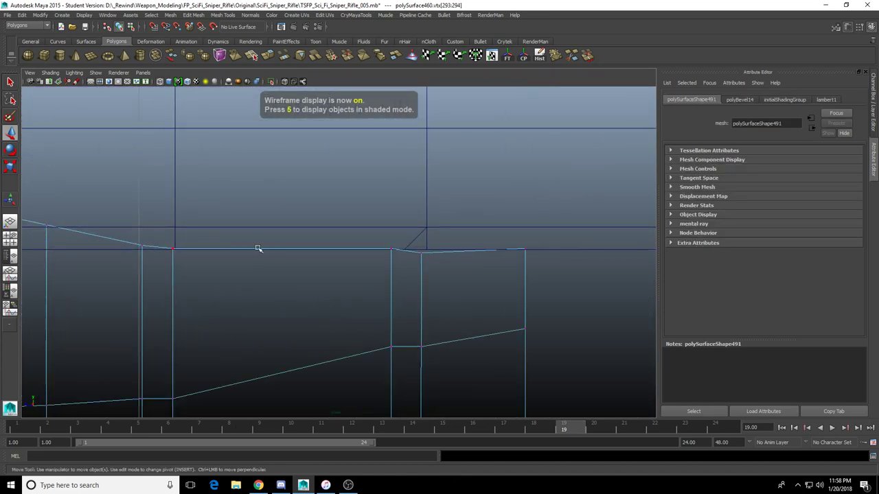
left_click_drag(122, 219, 591, 281)
left_click_drag(334, 208, 338, 183)
Select the curved frame mesh in the perspective view and delete its construction history
key("space")
key("space")
right_click_drag(462, 221, 312, 210, "alt")
middle_click_drag(312, 211, 443, 282, "alt")
left_click_drag(443, 283, 388, 309, "alt")
left_click(348, 279)
scroll(354, 278, "up", 5)
middle_click_drag(382, 315, 431, 253, "alt")
left_click_drag(412, 323, 529, 288, "alt")
left_click_drag(441, 263, 460, 255, "alt")
key("alt+shift+d")
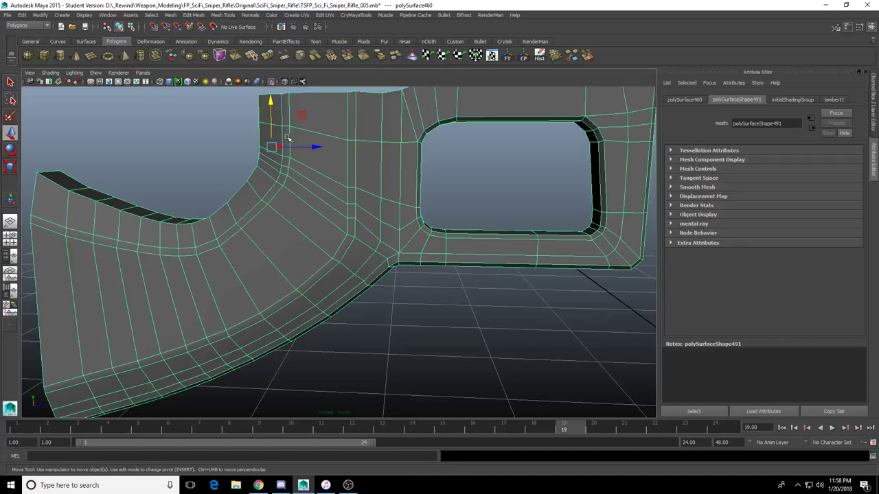
Inspect the isolated frame mesh from several angles, including together with the surrounding rifle parts
left_click_drag(311, 242, 307, 140, "alt")
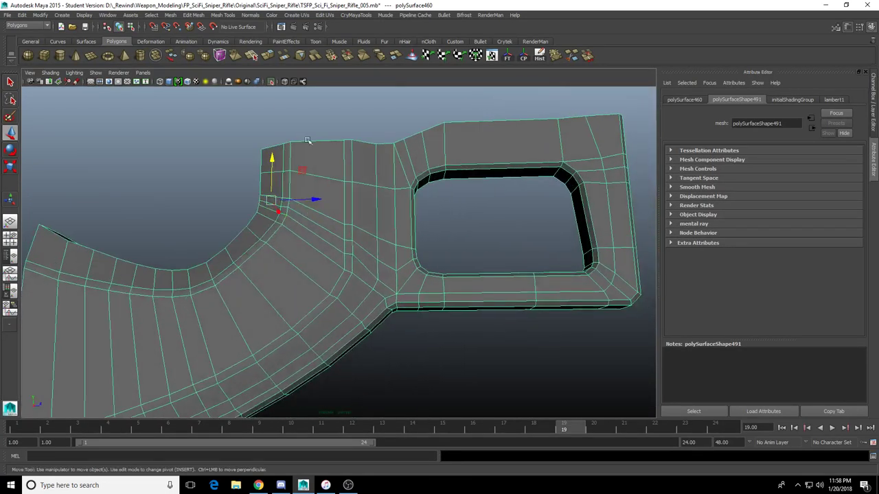
left_click(272, 84)
scroll(371, 215, "down", 3)
left_click(398, 320)
mouse_move(398, 320)
left_mouse_down("alt")
mouse_move(379, 345)
mouse_move(391, 344)
mouse_move(322, 296)
mouse_move(370, 335)
mouse_move(313, 325)
mouse_move(482, 315)
mouse_move(514, 333)
mouse_move(388, 311)
left_mouse_up("alt")
left_click(322, 296)
scroll(331, 319, "down", 2)
scroll(331, 320, "down", 2)
left_click(370, 334)
scroll(388, 311, "up", 3)
left_click(388, 311)
scroll(381, 311, "up", 4)
Bevel the edge loops running along both sides of the frame's inner curve
right_click_drag(410, 359, 406, 300)
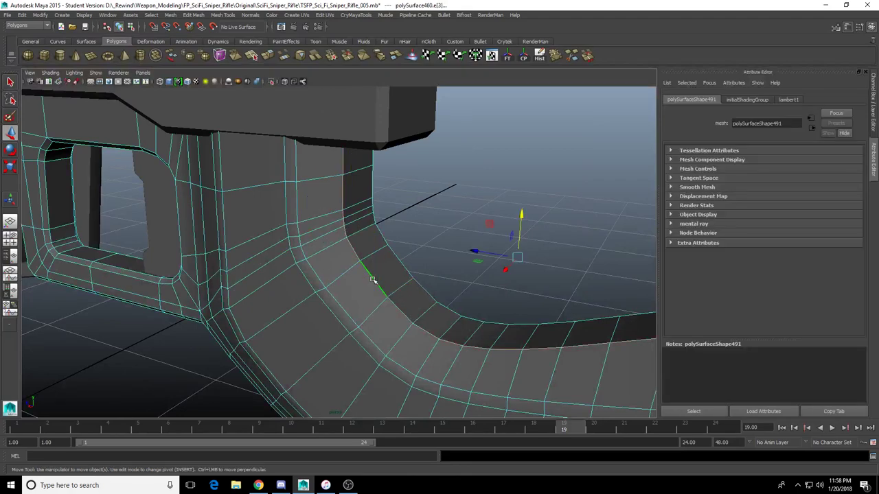
left_click_drag(430, 338, 284, 341, "alt")
middle_click_drag(284, 341, 343, 309, "alt")
left_click_drag(281, 283, 311, 278, "alt")
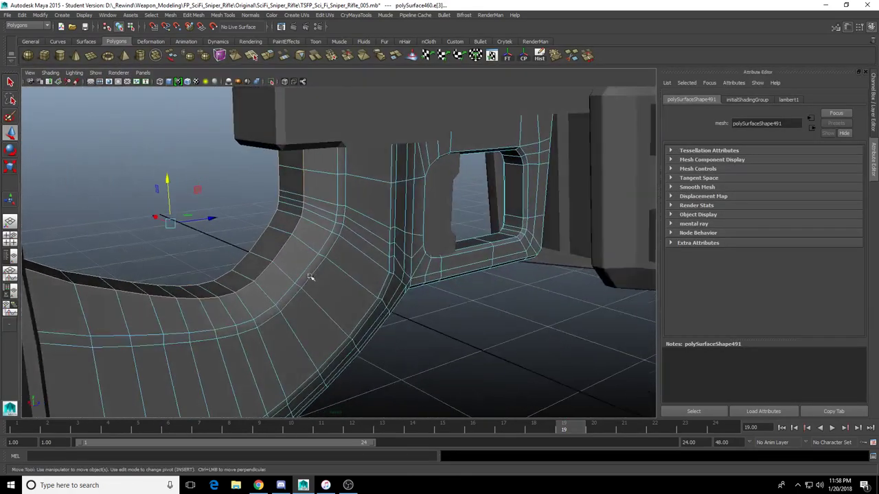
key("q")
scroll(320, 278, "up", 2)
right_click_drag(278, 210, 302, 212, "shift")
Set the Fraction of the inner curve's bevel to 1.5
right_click_drag(267, 264, 283, 247)
left_click(271, 256)
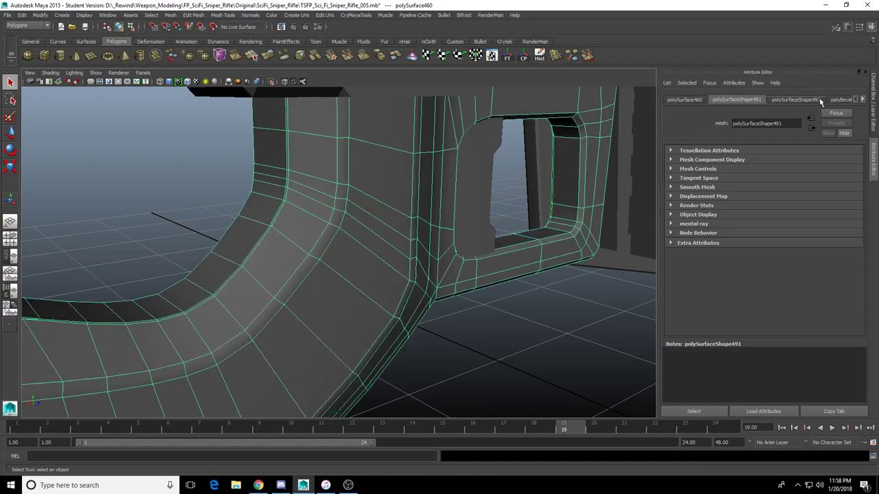
left_click(838, 101)
left_click_drag(813, 180, 869, 177)
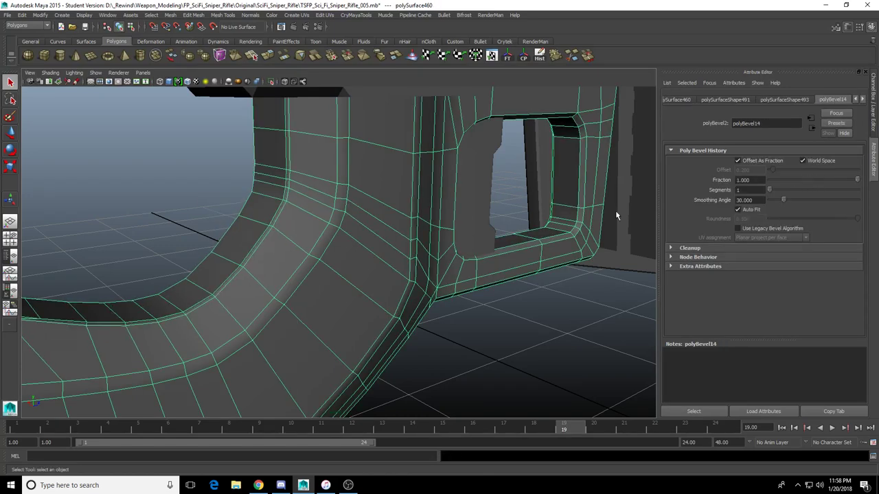
left_click_drag(615, 212, 362, 264, "alt")
middle_click_drag(363, 264, 538, 265, "alt")
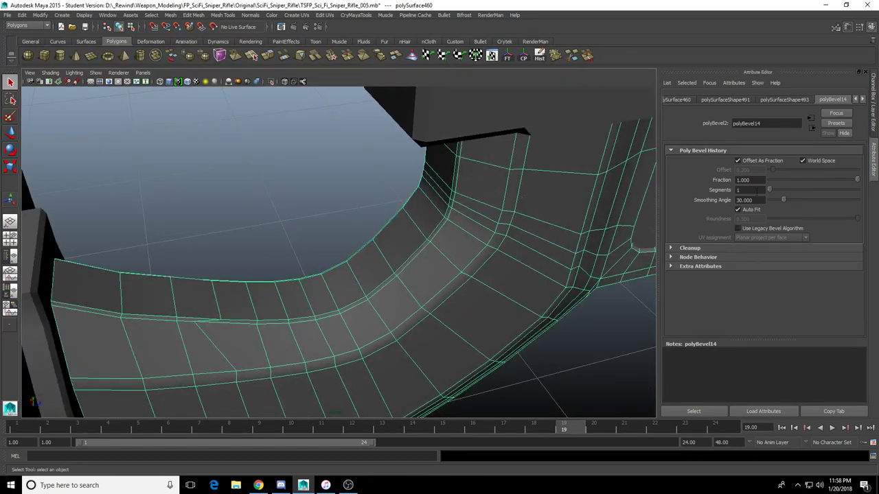
key("Return")
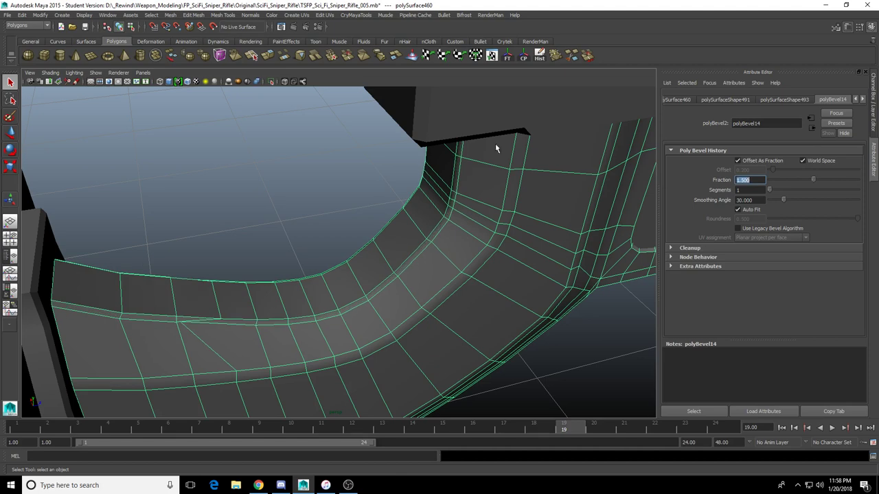
Select and frame the distorted bevel vertices on the upper inner curve in the wireframe side view
mouse_move(350, 219)
left_mouse_down("alt")
mouse_move(302, 237)
mouse_move(293, 263)
mouse_move(266, 246)
left_mouse_up("alt")
key("5")
left_click(272, 82)
key("space")
key("space")
scroll(398, 343, "down", 5)
middle_click_drag(416, 321, 448, 298, "alt")
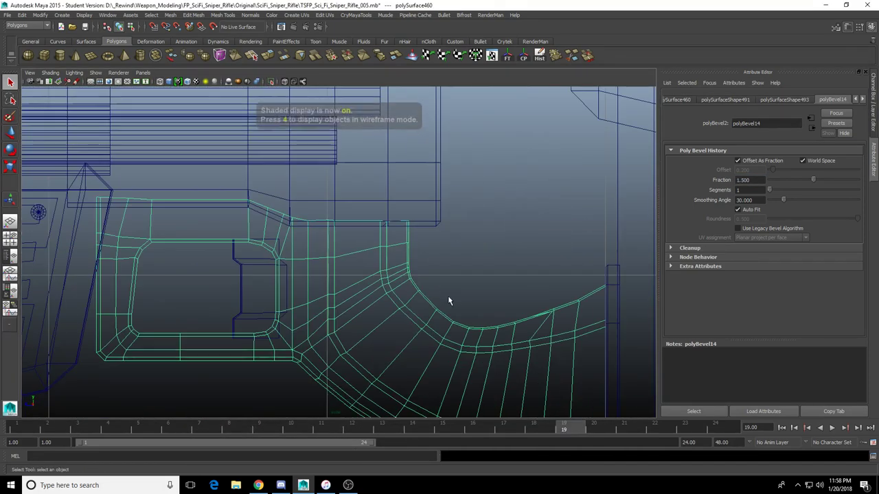
right_click_drag(486, 335, 460, 339)
scroll(460, 338, "up", 2)
middle_click_drag(570, 285, 374, 256, "alt")
left_click_drag(375, 256, 418, 317)
key("f")
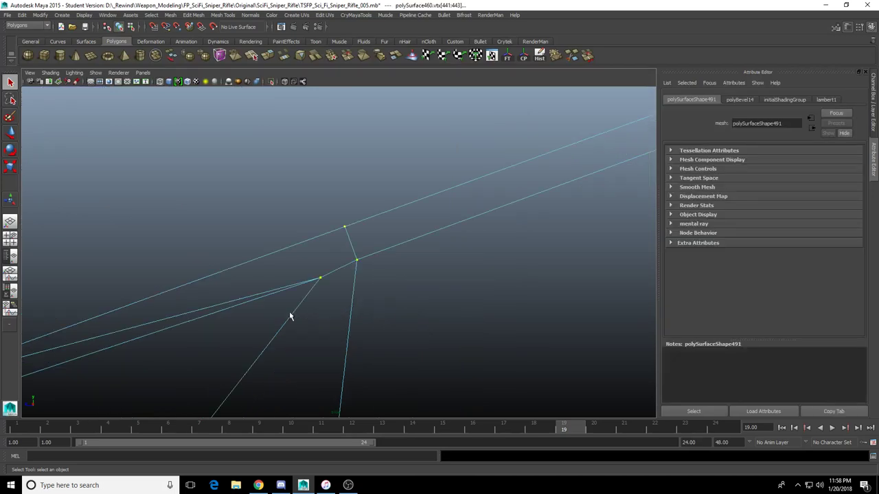
Move the stray bevel vertex back to its own cross edge, snap it to the rim vertex, and lower it slightly
left_click(291, 315)
left_click_drag(300, 293, 325, 272)
scroll(300, 291, "down", 5)
middle_click_drag(252, 323, 361, 266, "alt")
key("w")
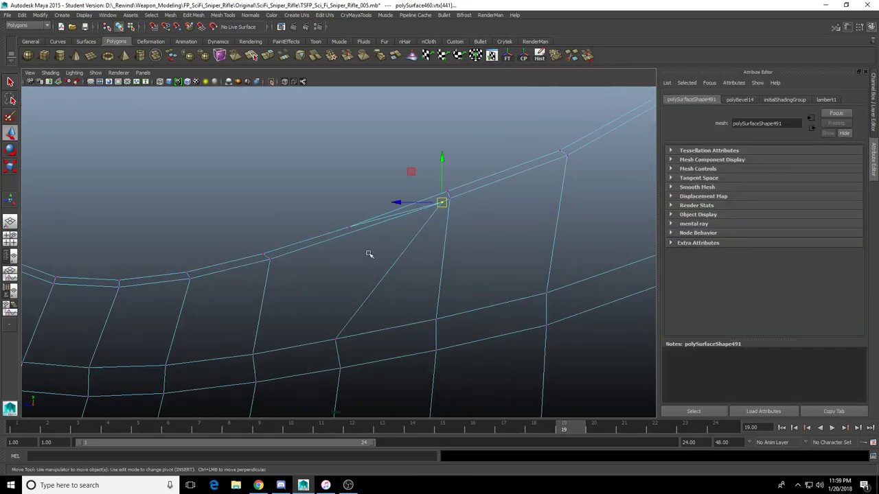
left_click_drag(398, 203, 312, 212)
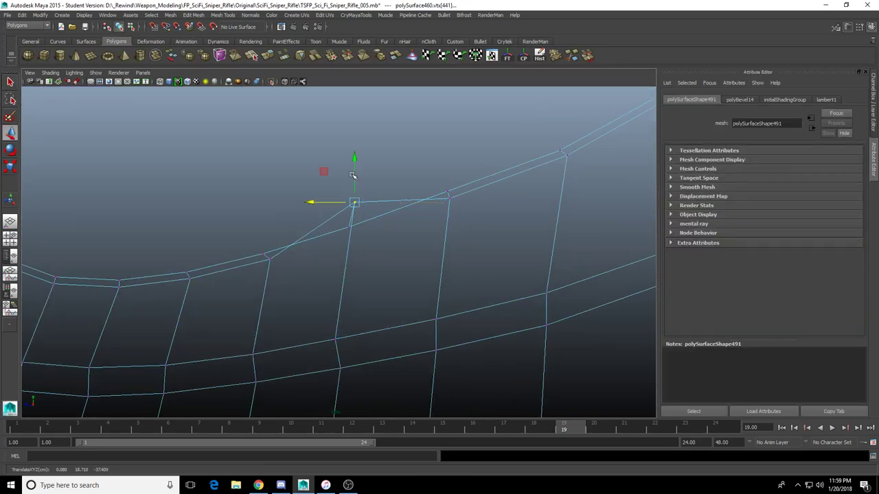
key("v")
left_click_drag(354, 174, 348, 197)
left_click_drag(319, 228, 313, 228)
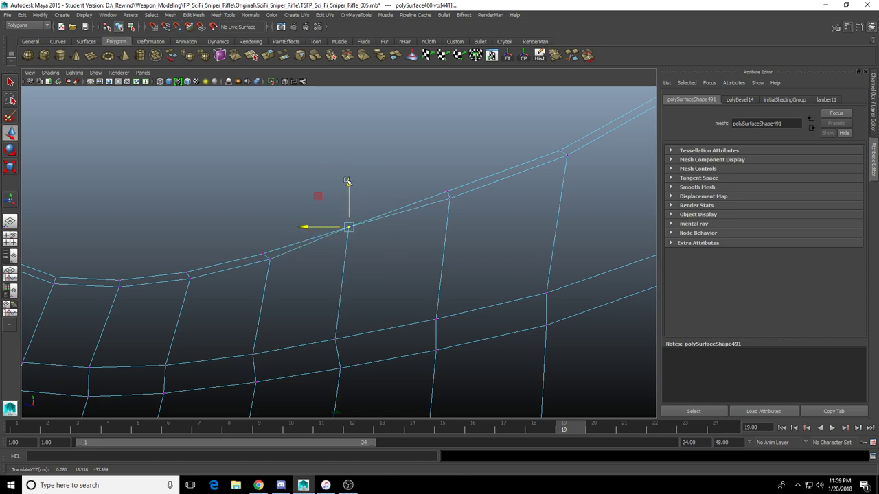
left_click_drag(347, 180, 349, 188)
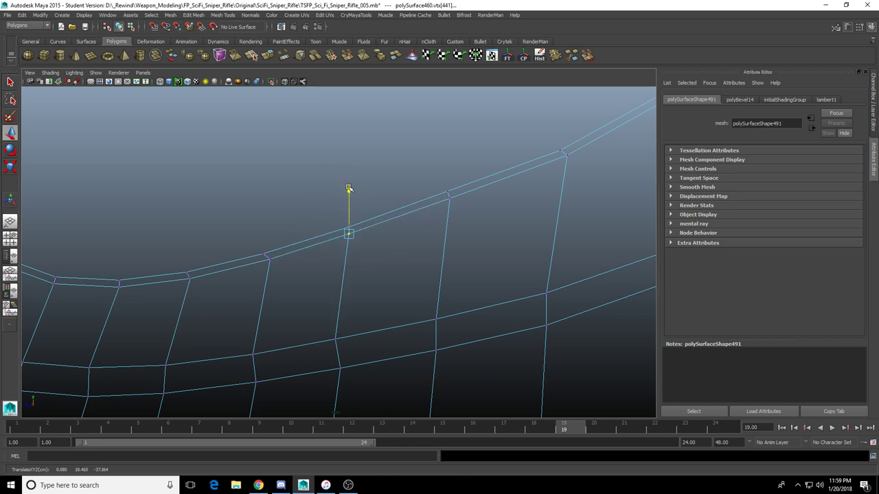
Nudge the vertex below the repaired corner and the rim vertex pair near the vertical plate horizontally to even the edge spacing
left_click(336, 338)
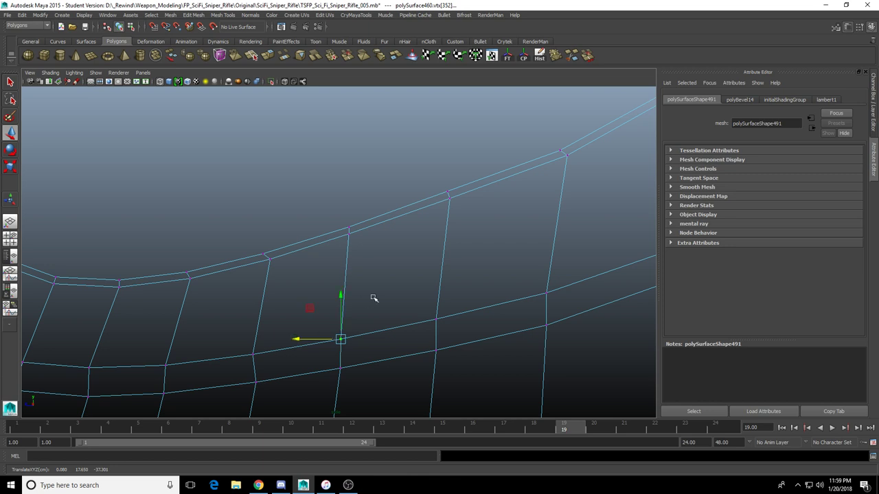
right_click_drag(447, 304, 413, 299, "alt")
left_click_drag(472, 164, 515, 207)
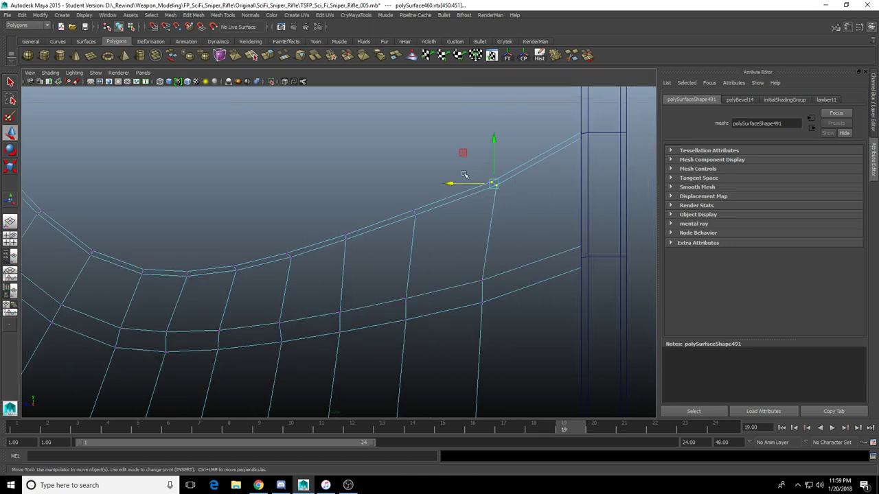
left_click_drag(450, 183, 444, 185)
scroll(412, 298, "down", 3)
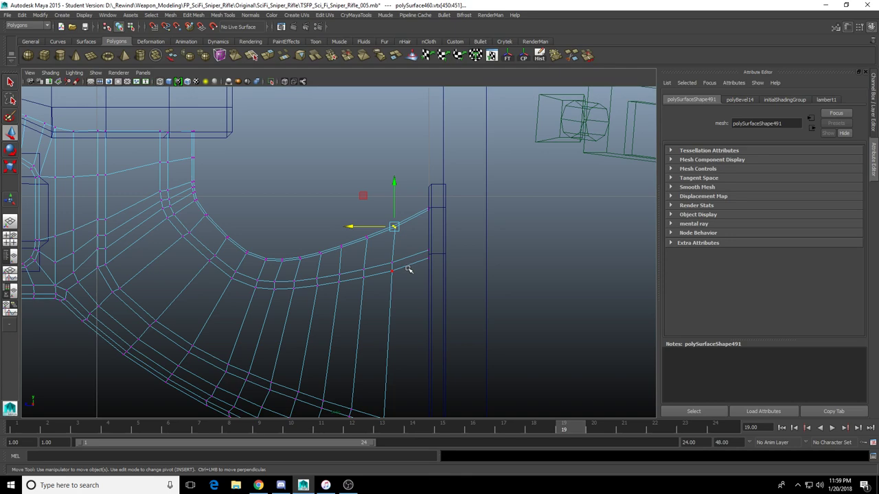
Isolate the curved frame mesh in the perspective view and face its beveled inner rim
right_click_drag(450, 273, 359, 254, "alt")
middle_click_drag(359, 253, 408, 239, "alt")
key("space")
key("space")
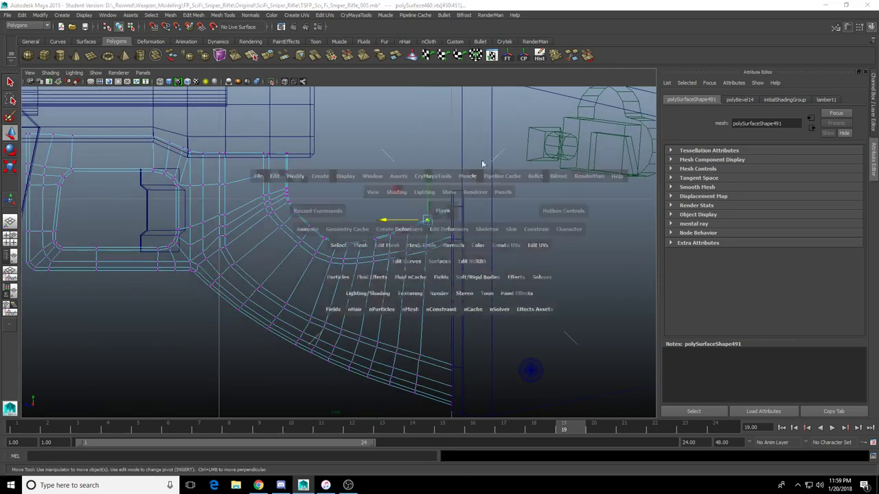
left_click_drag(451, 196, 443, 233, "alt")
right_click_drag(441, 257, 440, 237)
left_click_drag(440, 240, 431, 274, "alt")
left_click(431, 275)
right_click_drag(431, 274, 451, 323, "alt")
left_click_drag(451, 322, 361, 302, "alt")
Select the repaired bevel vertex on one side of the inner rim and frame it
right_click_drag(353, 213, 283, 207)
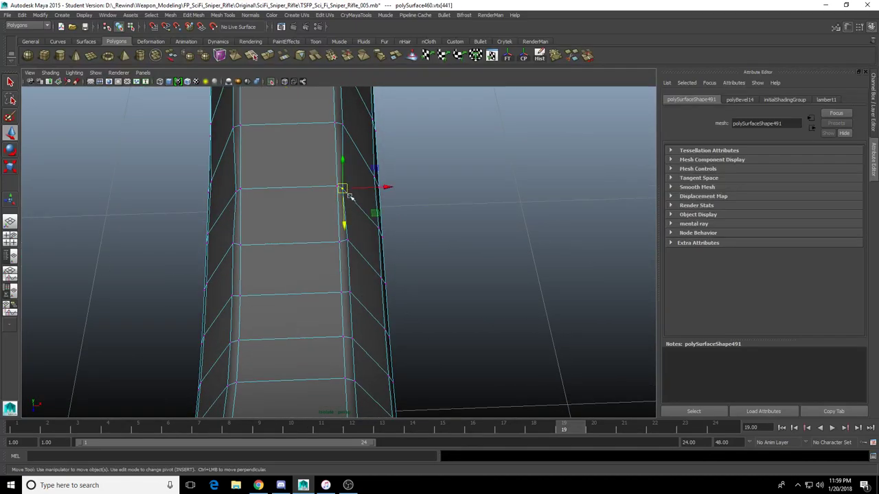
key("f")
mouse_move(361, 304)
left_mouse_down("alt")
mouse_move(371, 316)
mouse_move(366, 310)
left_mouse_up("alt")
middle_click_drag(270, 226, 390, 182, "alt")
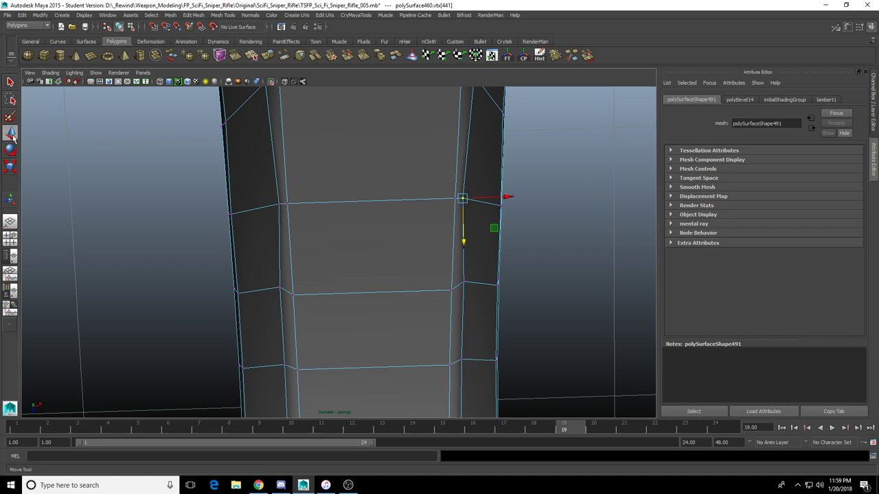
Try Object and World symmetry in the Move Tool settings, using the X axis to test selection on the rim
double_click(11, 134)
scroll(110, 351, "down", 5)
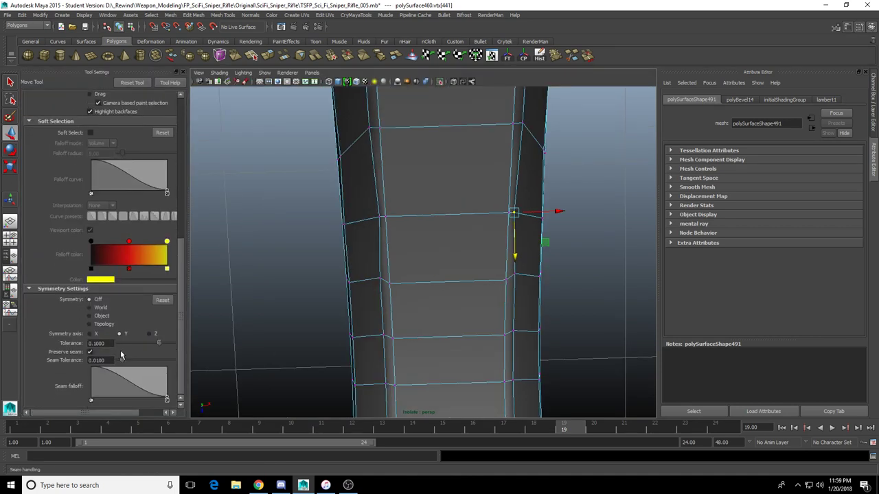
left_click(100, 316)
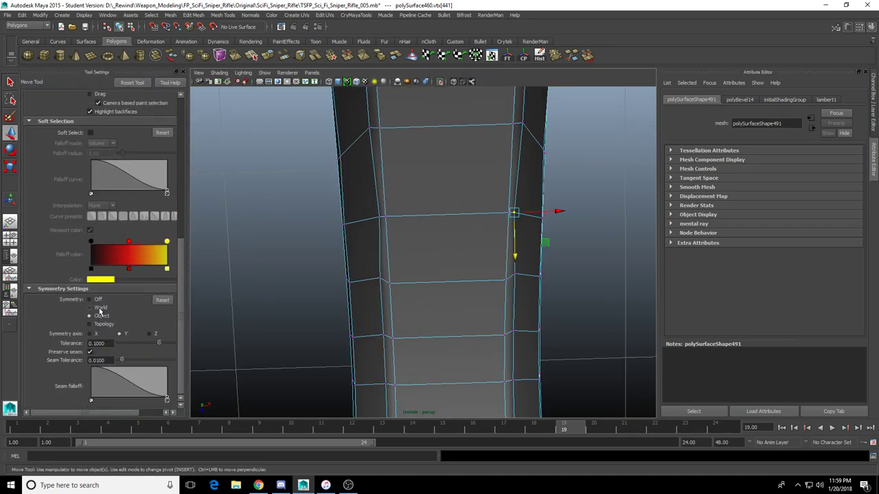
left_click_drag(530, 299, 549, 296, "alt")
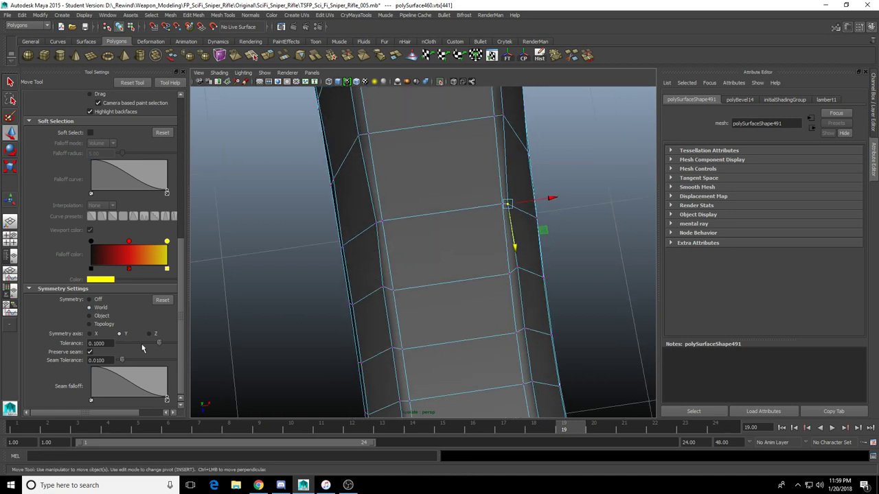
left_click(100, 335)
left_click(391, 285)
left_click(392, 284)
right_click_drag(481, 266, 488, 228)
left_click(511, 227)
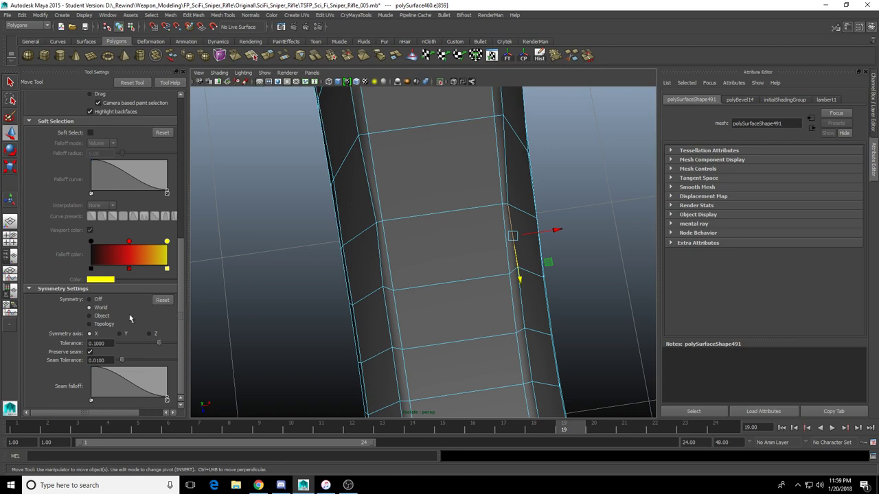
Try Object symmetry on X, and World symmetry on the Y and Z axes, while selecting the bevel vertex
left_click(100, 315)
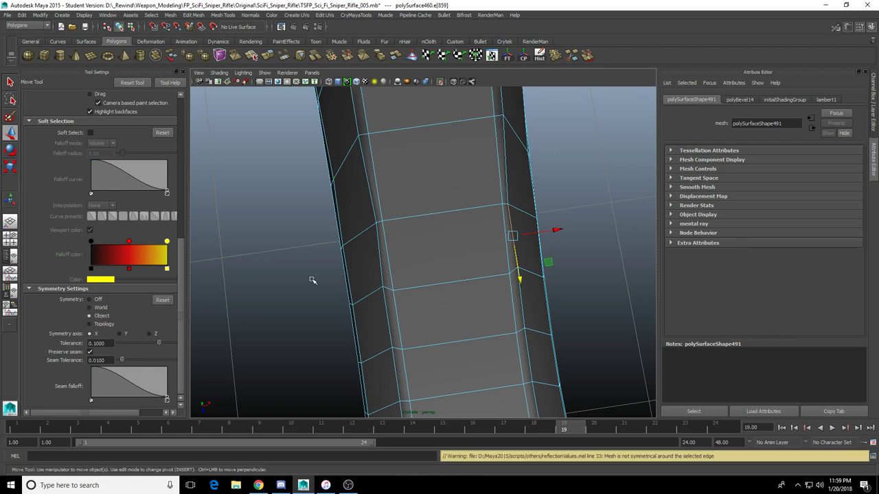
left_click(101, 308)
left_click(126, 335)
left_click_drag(474, 300, 441, 277, "alt")
left_click(519, 246)
left_click(150, 335)
key("e")
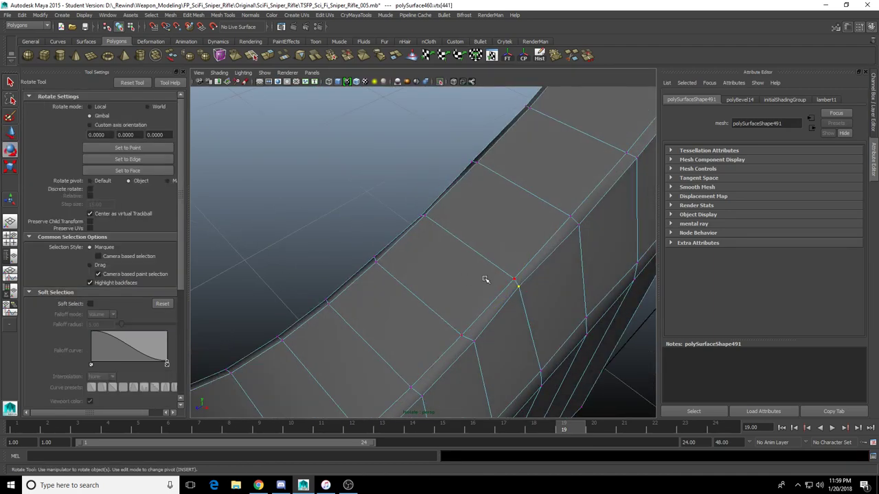
key("w")
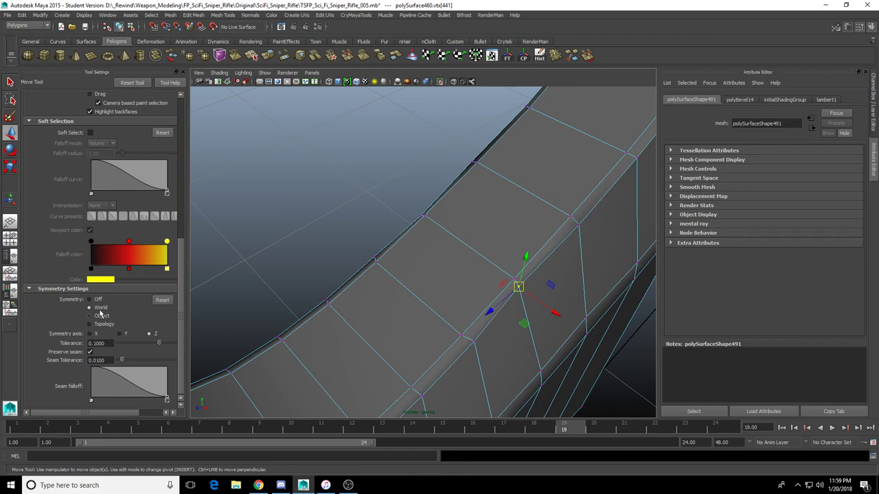
Try World symmetry on the X axis with another rim vertex, and close the tool settings with symmetry off
left_click(97, 336)
left_click_drag(413, 335, 327, 302, "alt")
left_click(490, 330)
scroll(445, 308, "down", 5)
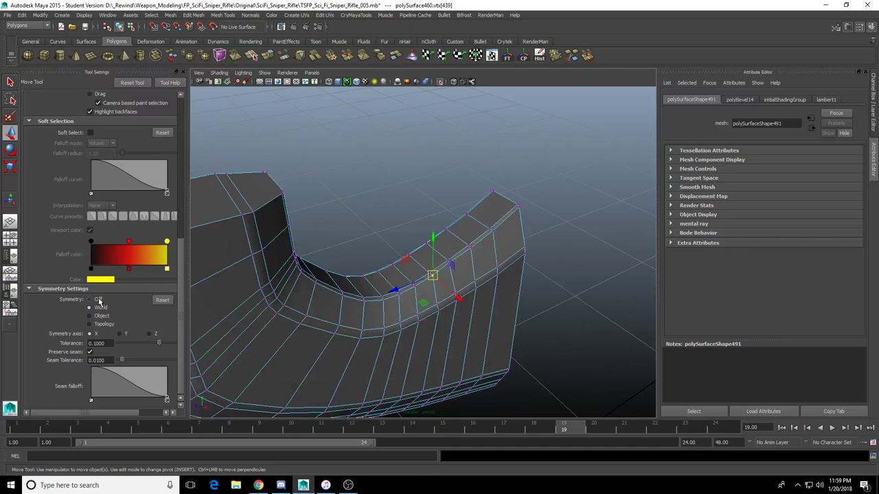
left_click(109, 326)
left_click_drag(402, 283, 441, 308, "alt")
scroll(442, 308, "up", 5)
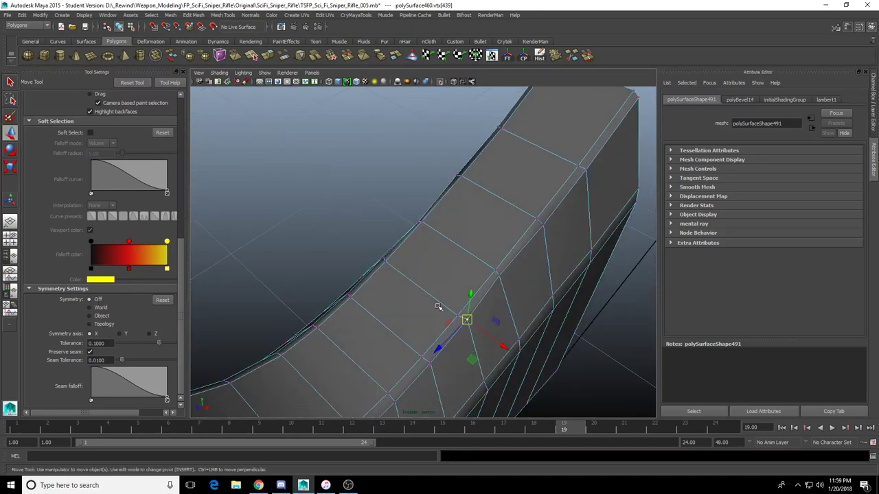
left_click(183, 73)
Select the matching bevel vertices on both sides of the inner rim and scale them along X in the front view
left_click_drag(385, 241, 398, 260, "alt")
left_click(442, 226)
left_click(291, 220, "shift")
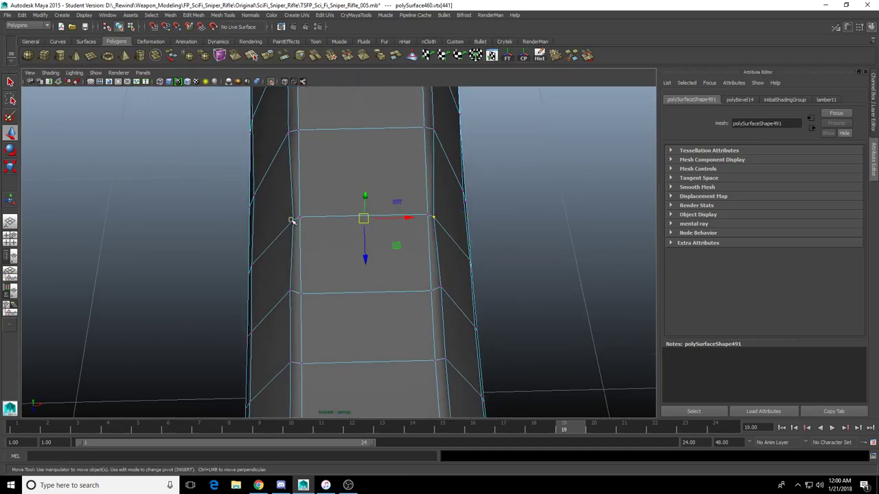
key("space")
key("space")
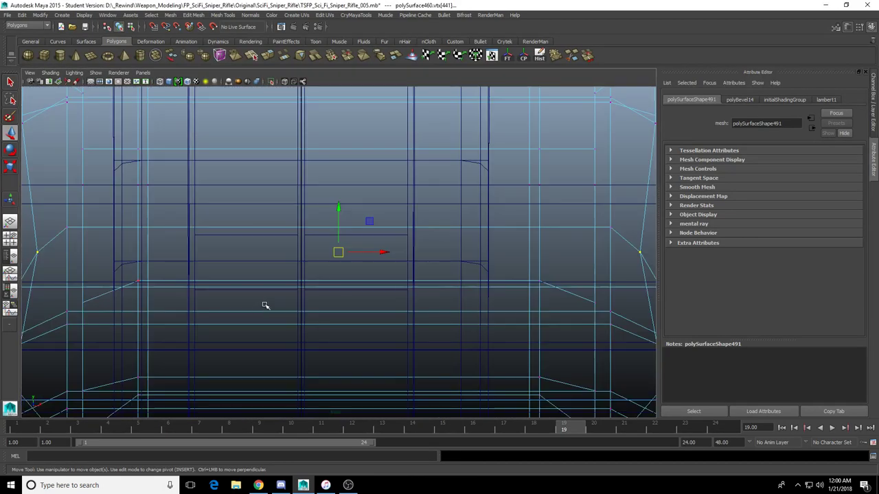
right_click_drag(342, 311, 340, 312, "alt")
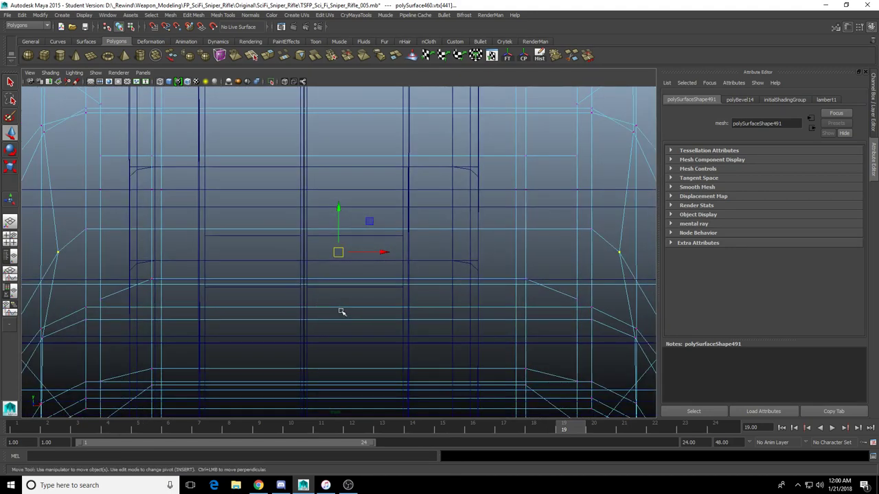
middle_click_drag(341, 311, 353, 289, "alt")
key("r")
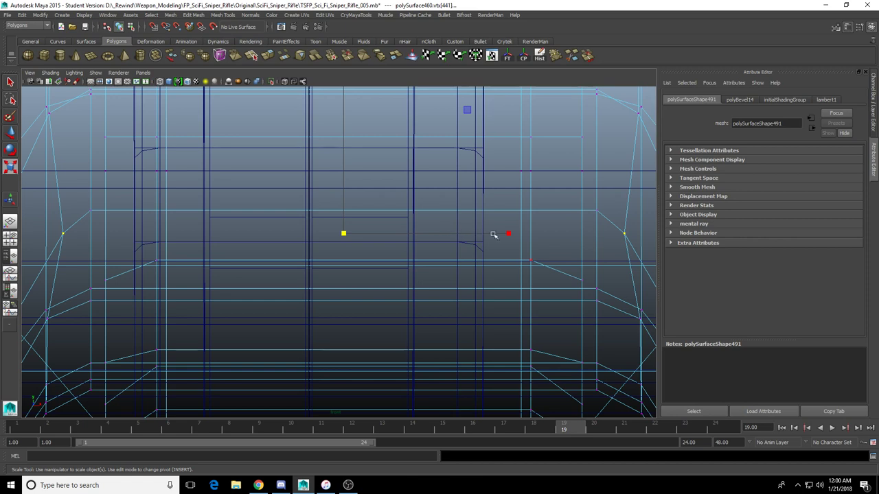
mouse_move(506, 233)
left_mouse_down()
mouse_move(519, 238)
mouse_move(508, 236)
left_mouse_up()
key("space")
key("space")
Check the rim in Object mode, and select the misplaced bevel vertex near the rim's end in Vertex mode
left_click_drag(543, 214, 483, 219, "alt")
right_click_drag(409, 291, 441, 242)
left_click_drag(441, 242, 394, 302, "alt")
left_click(417, 245)
left_click_drag(391, 184, 353, 219, "alt")
left_click(387, 213)
left_click(394, 210)
middle_click_drag(465, 247, 413, 318, "alt")
right_click_drag(453, 296, 414, 296)
left_click_drag(474, 254, 481, 278, "alt")
left_click(489, 237)
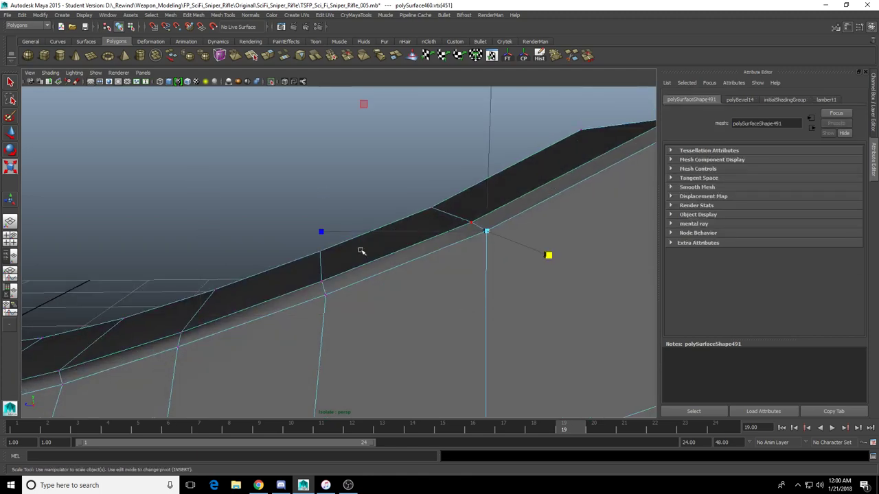
Move the bevel vertices near the rim's end along Z in the side view to align them with the bevel
left_click_drag(361, 251, 243, 261, "alt")
middle_click_drag(243, 260, 343, 261, "alt")
key("q")
left_click_drag(275, 247, 253, 277, "alt")
key("w")
key("space")
key("space")
key("f")
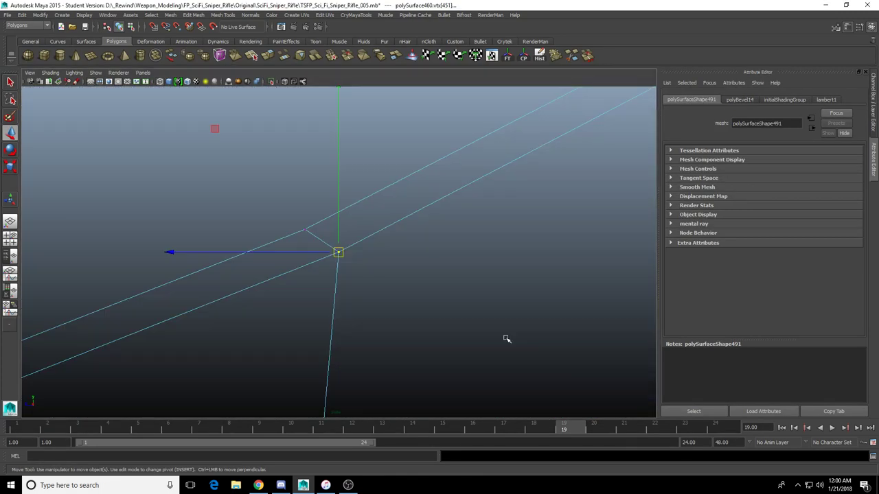
scroll(363, 270, "down", 10)
scroll(295, 283, "up", 8)
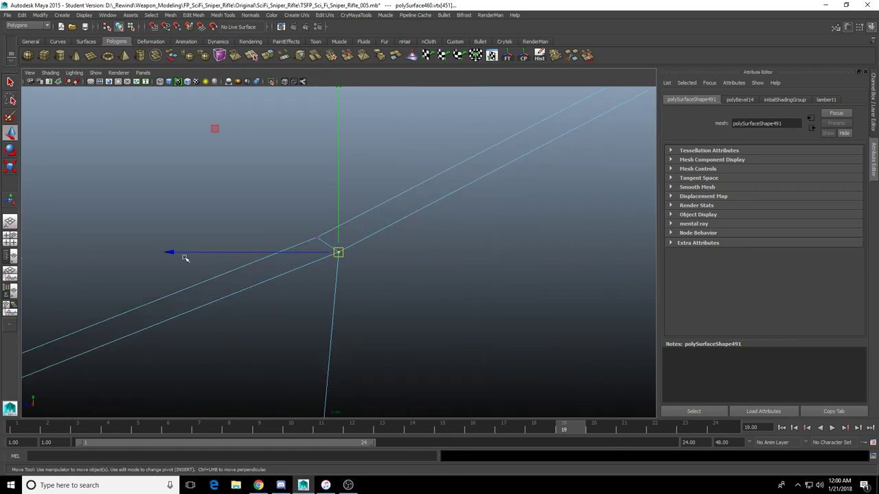
left_click_drag(173, 253, 457, 248)
scroll(306, 263, "down", 8)
scroll(306, 266, "up", 3)
key("space")
key("space")
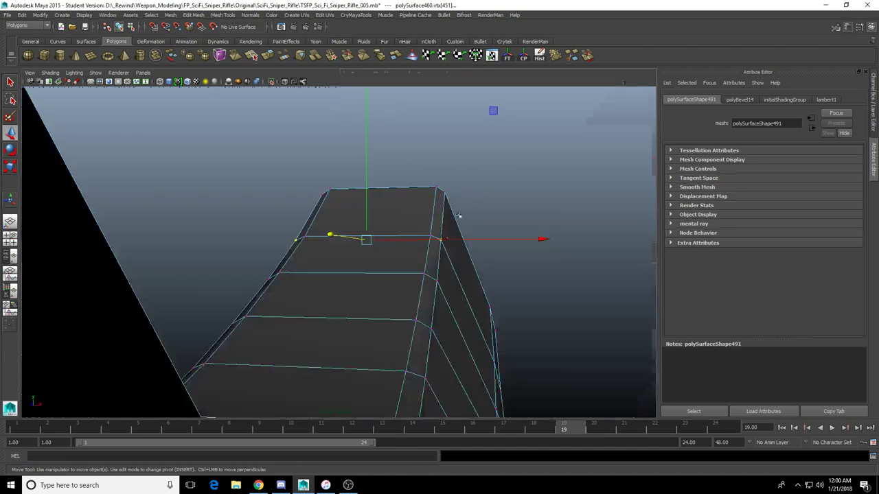
Return to Object mode, turn off isolation to bring back the whole rifle, and save the scene
left_click_drag(459, 216, 395, 290, "alt")
right_click_drag(395, 289, 444, 276)
scroll(440, 280, "down", 5)
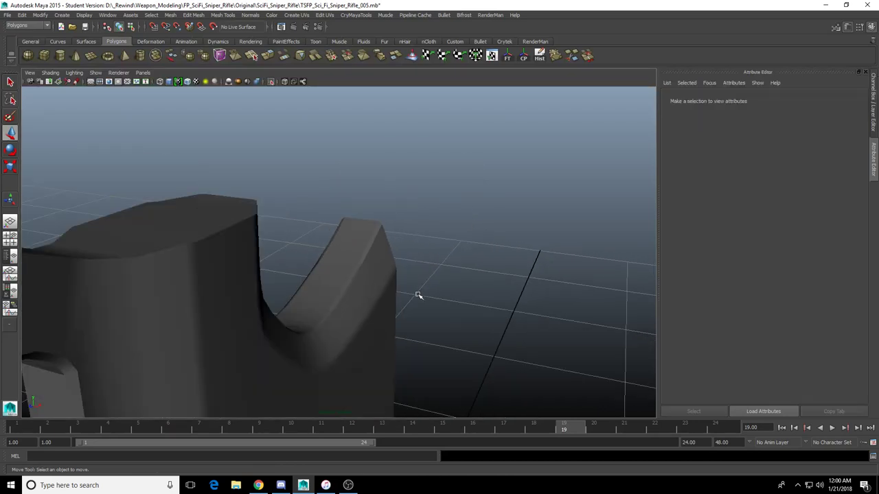
left_click_drag(418, 296, 308, 313, "alt")
scroll(347, 311, "down", 1)
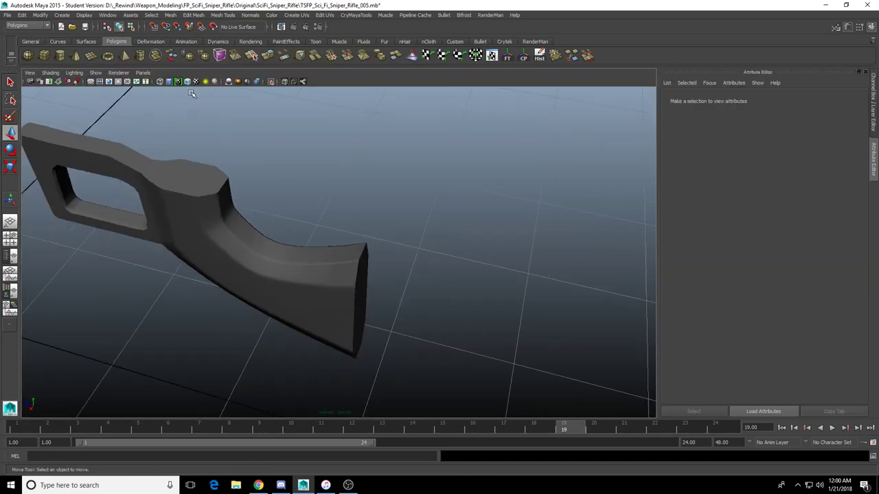
left_click(271, 82)
key("ctrl+s")
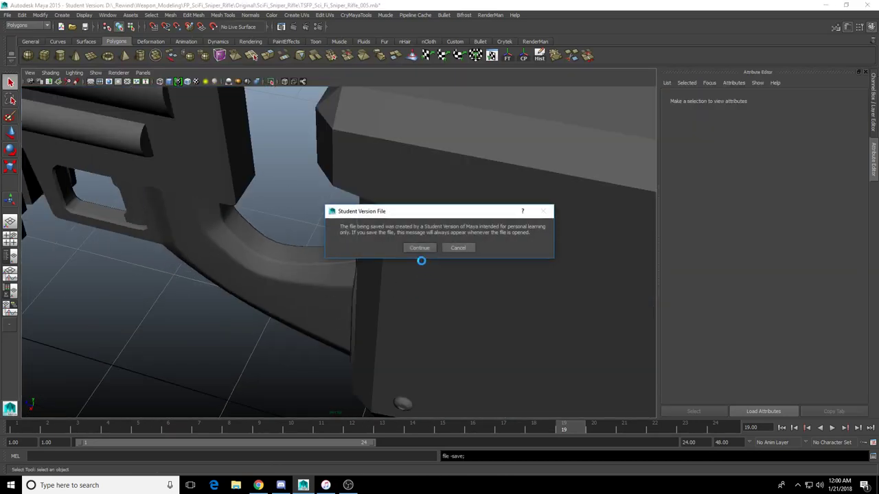
left_click(419, 250)
Create a tall polygon cube at the rear of the rifle body, above the grip
left_click_drag(192, 272, 298, 223, "alt")
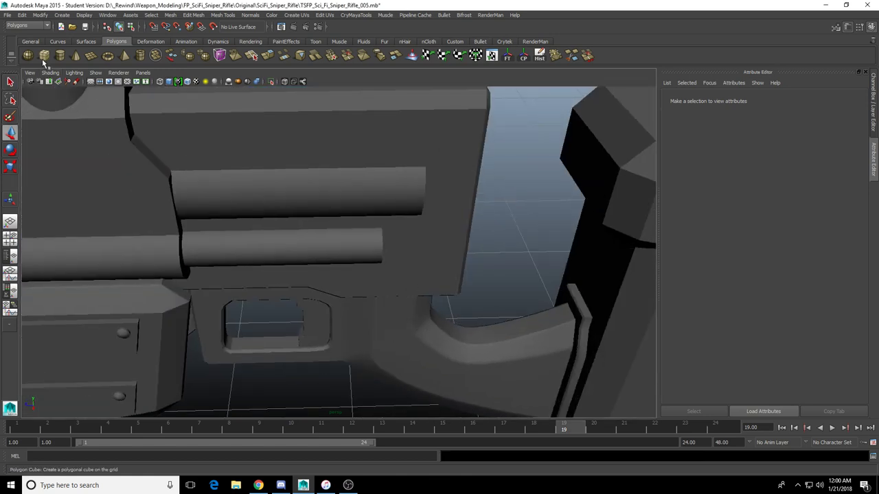
left_click(42, 57)
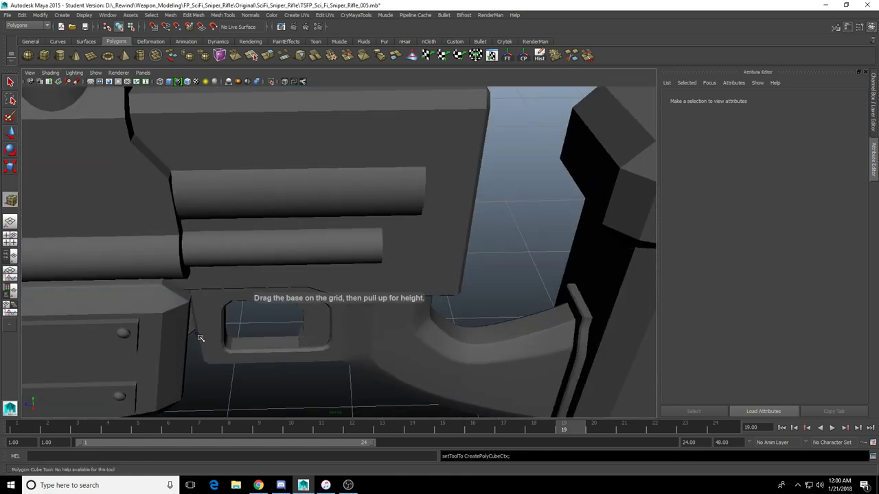
scroll(371, 313, "down", 2)
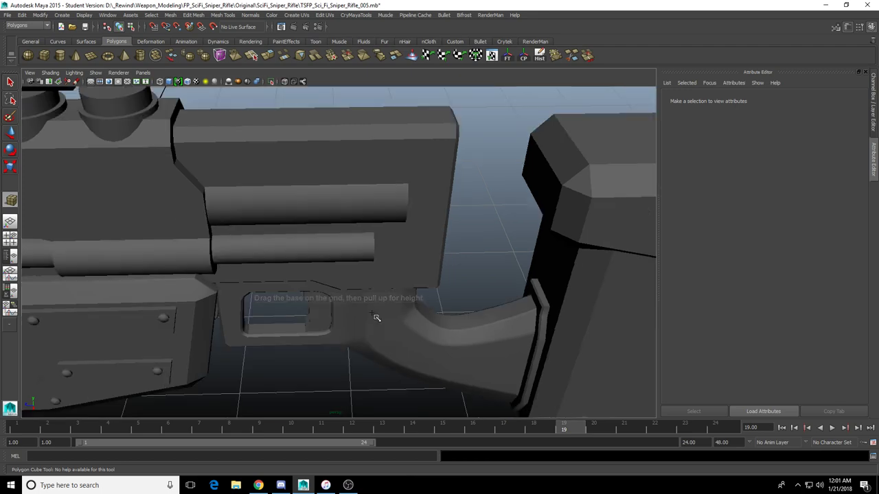
mouse_move(375, 356)
middle_mouse_down("alt")
mouse_move(382, 305)
mouse_move(354, 277)
middle_mouse_up("alt")
left_click_drag(357, 340, 388, 364, "alt")
left_click_drag(357, 356, 413, 391)
left_click_drag(413, 391, 411, 347)
left_click_drag(410, 336, 389, 293, "alt")
right_click_drag(388, 292, 369, 279, "alt")
left_click_drag(369, 279, 326, 197, "alt")
key("f")
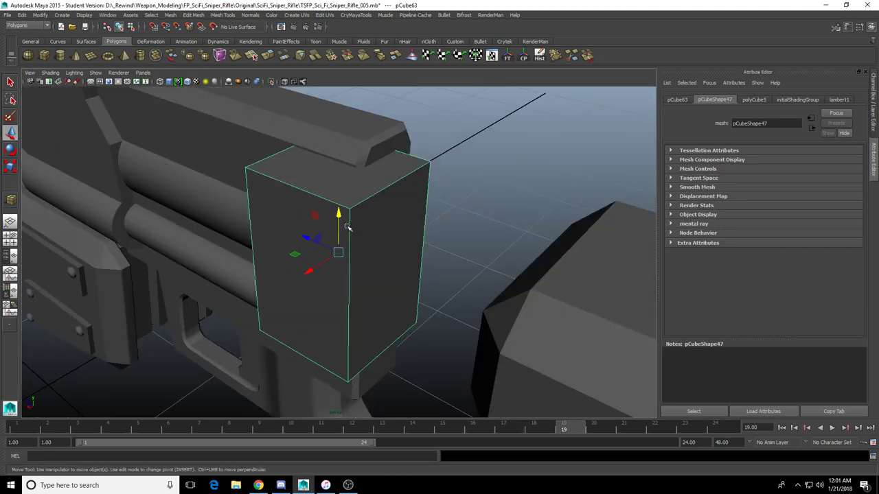
Scale the new cube down uniformly to a small block at the body's rear edge
key("r")
mouse_move(338, 253)
left_mouse_down()
mouse_move(273, 256)
mouse_move(320, 246)
mouse_move(265, 259)
mouse_move(337, 248)
left_mouse_up()
key("w")
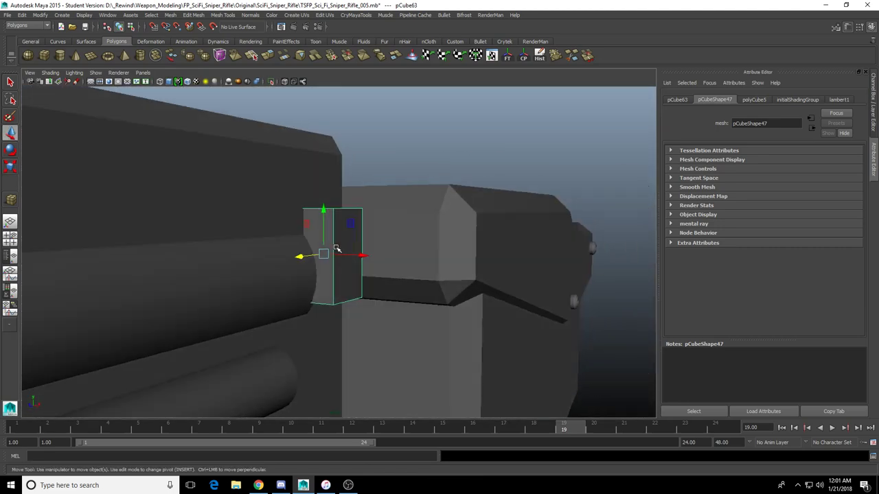
Select the end face of the upper side tube and poke it
left_click(275, 291)
left_click_drag(343, 308, 328, 252, "alt")
left_click(305, 253)
left_click(245, 267)
left_click_drag(304, 283, 293, 283, "alt")
key("F11")
left_click(302, 271)
key("q")
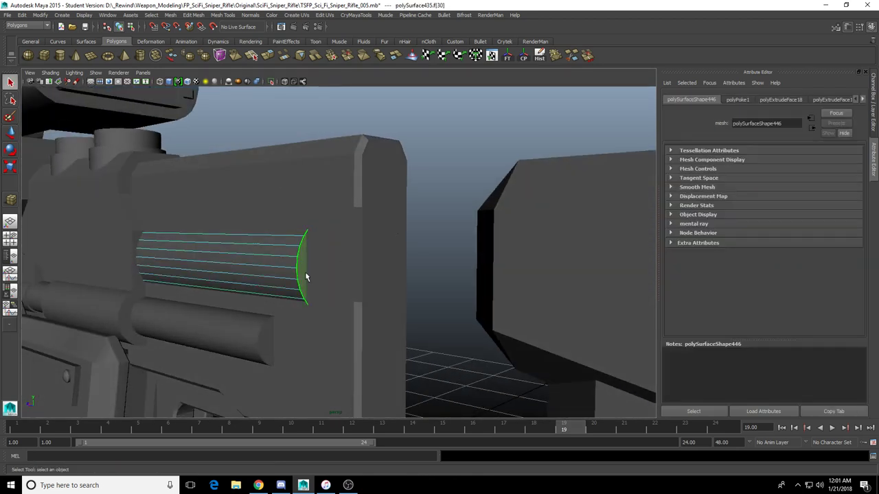
right_click_drag(305, 263, 316, 263, "shift")
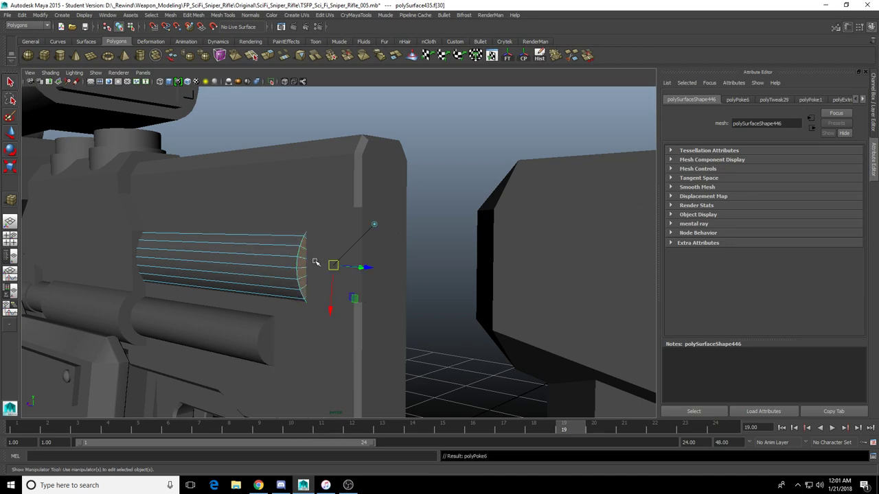
left_click_drag(316, 263, 300, 303, "alt")
Poke the end faces of the lower side tube on both sides of the rifle
left_click(235, 305)
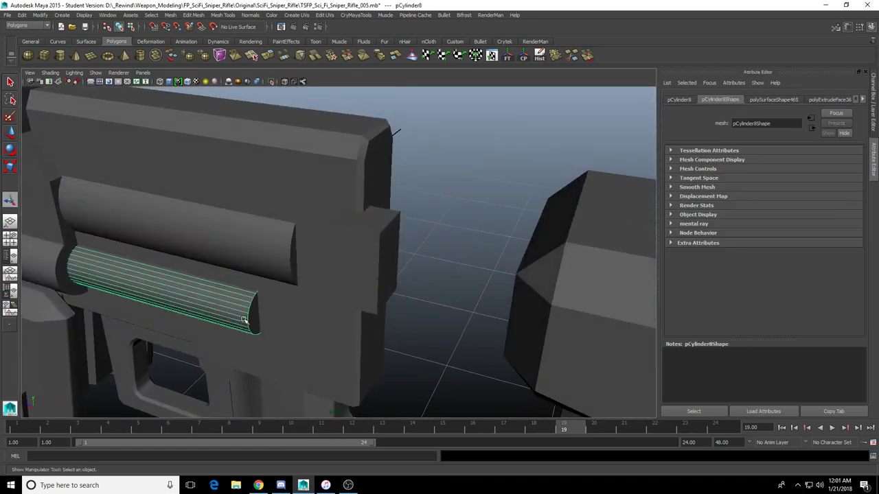
left_click_drag(246, 318, 240, 304, "alt")
middle_click_drag(241, 303, 334, 281, "alt")
key("F11")
left_click(320, 284)
key("g")
left_click_drag(323, 295, 233, 328, "alt")
middle_click_drag(234, 328, 471, 341, "alt")
left_click(495, 333)
right_click_drag(494, 333, 494, 332, "shift")
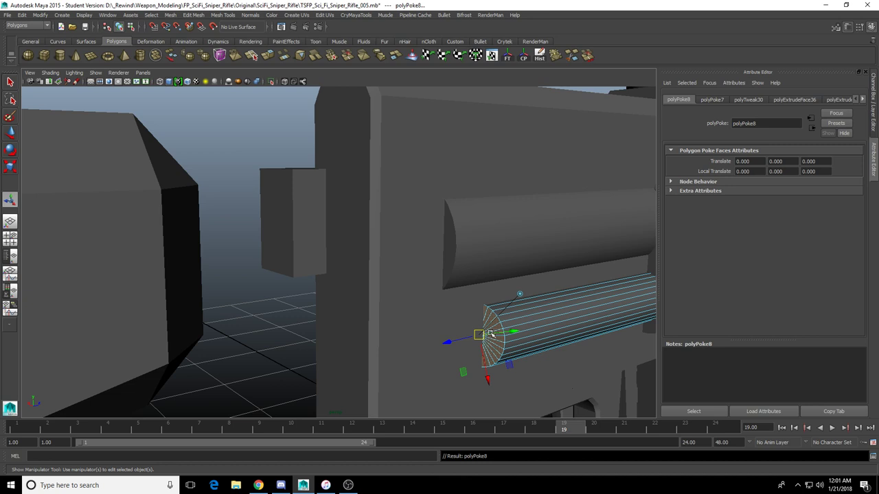
Select the small cube in Object mode and snap it to the lower tube's poked end centre in the front view
right_click_drag(529, 316, 542, 290)
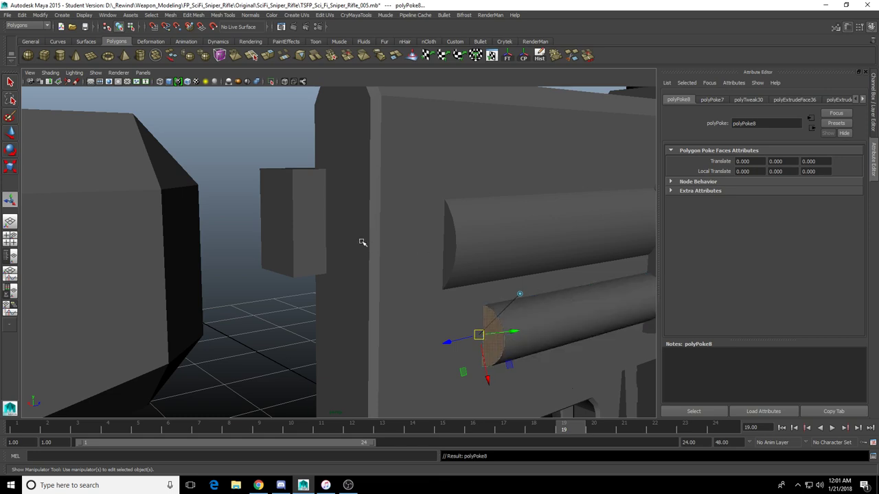
left_click(309, 233)
left_click_drag(309, 234, 434, 238, "alt")
key("space")
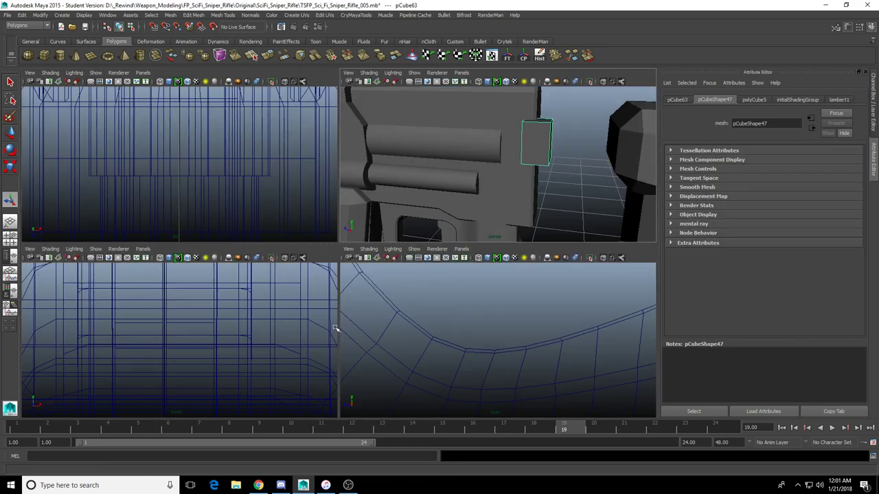
scroll(232, 329, "down", 5)
key("f")
key("space")
scroll(307, 326, "down", 8)
key("w")
scroll(309, 326, "up", 5)
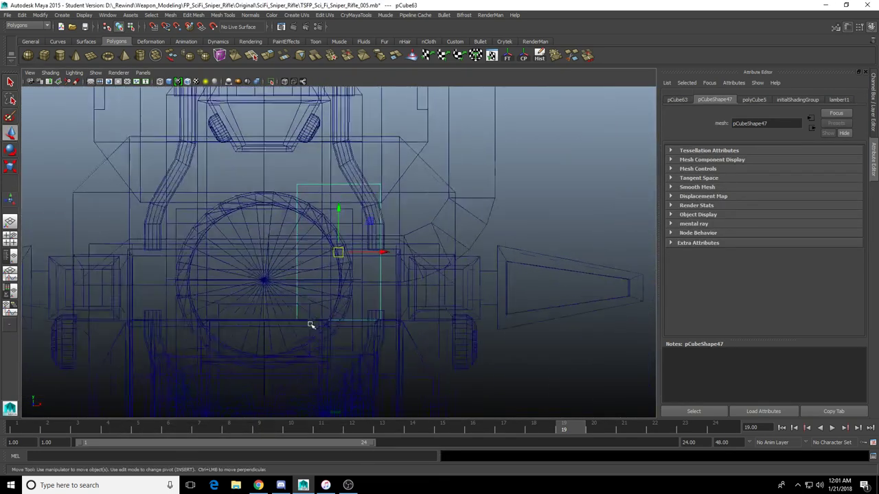
middle_click_drag(319, 321, 381, 184, "alt")
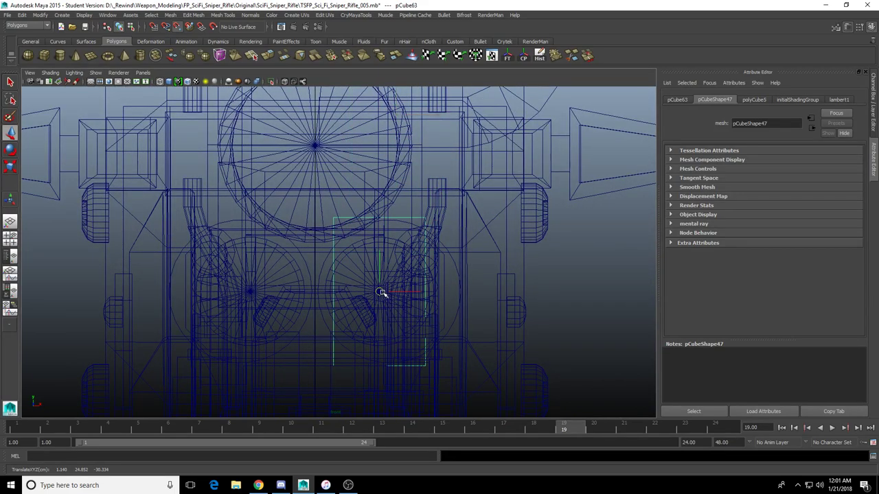
scroll(382, 294, "up", 6)
scroll(365, 294, "up", 3)
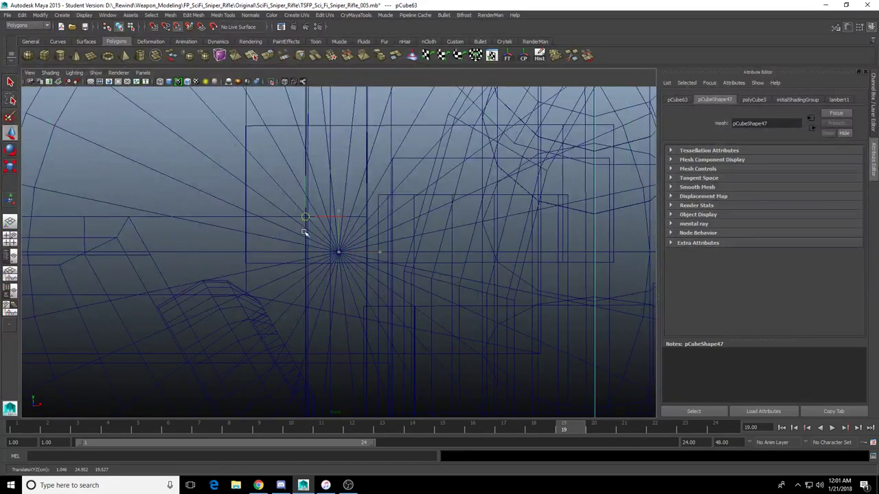
key("space")
key("space")
Scale the cube into a narrow block and shift it along Z against the lower tube's end
left_click_drag(433, 206, 382, 267, "alt")
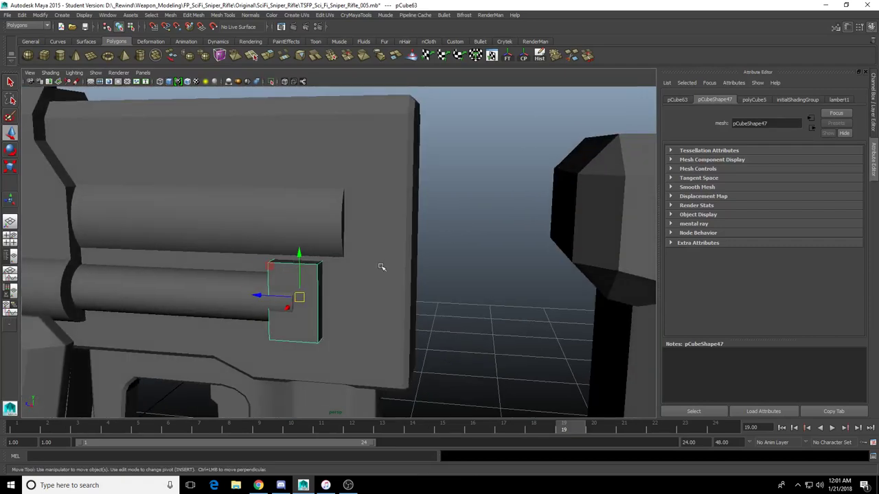
key("r")
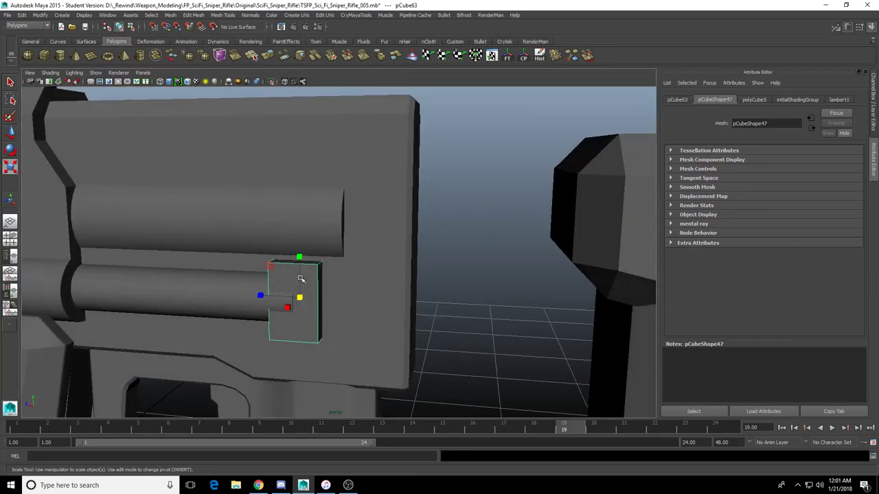
key("w")
key("f")
scroll(317, 286, "down", 3)
key("r")
left_click_drag(318, 286, 350, 211, "alt")
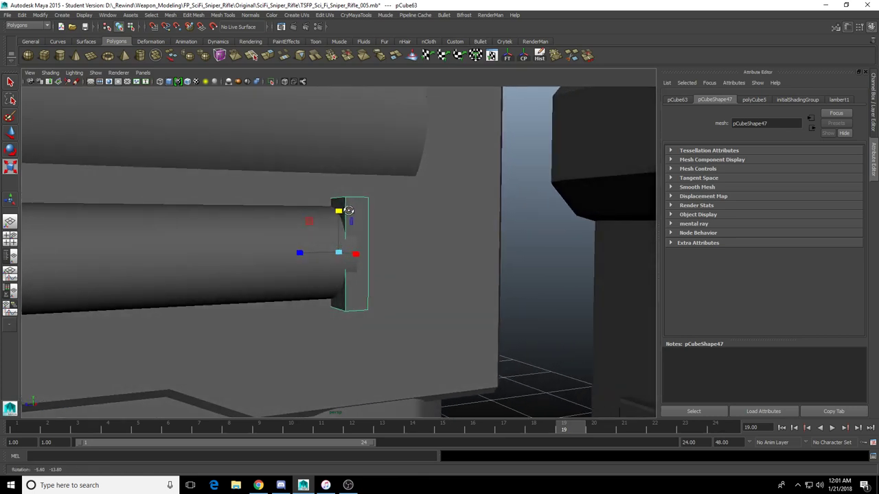
left_click_drag(353, 253, 302, 253, "alt")
key("w")
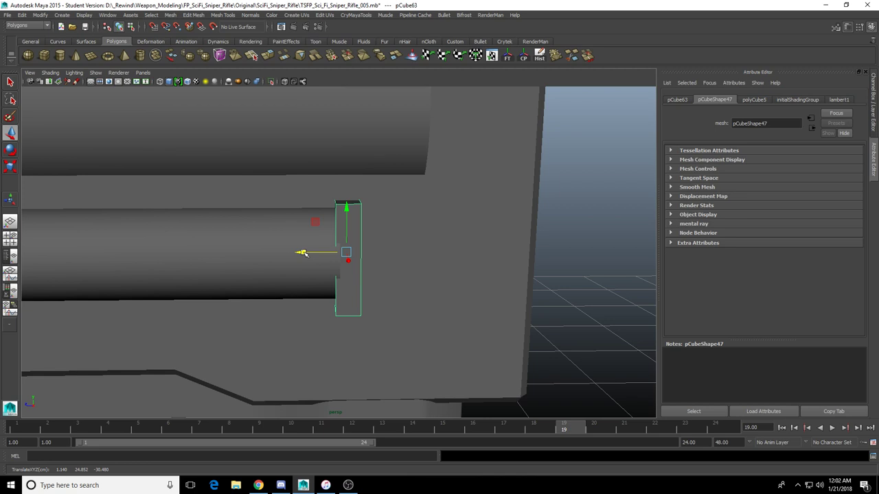
Lengthen the block along the tube's axis and move it back so that it caps the lower tube's end
left_click_drag(324, 272, 196, 271, "alt")
key("r")
scroll(322, 293, "up", 3)
left_click_drag(196, 270, 248, 262, "alt")
key("w")
left_click_drag(313, 256, 382, 219)
key("r")
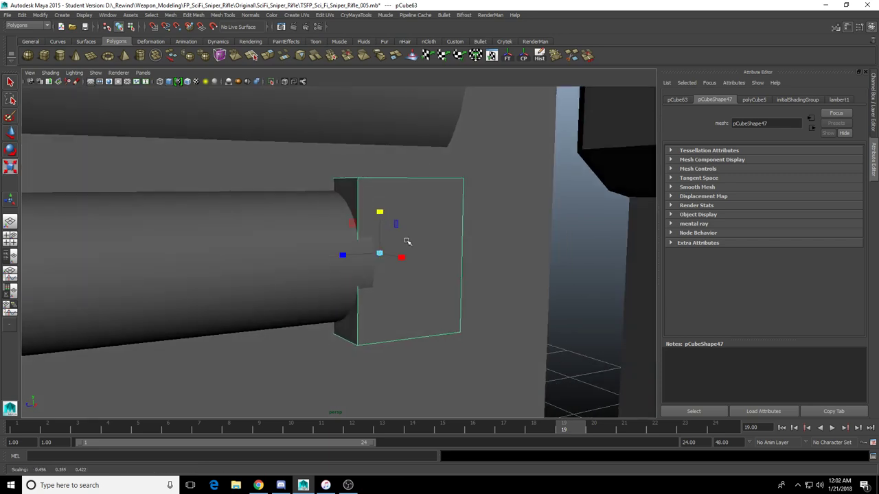
Extrude the block's outer face outward with a taper to chamfer its sides, and return to Object mode
right_click_drag(408, 241, 416, 290)
left_click(398, 291)
left_click_drag(384, 291, 433, 291, "alt")
key("w")
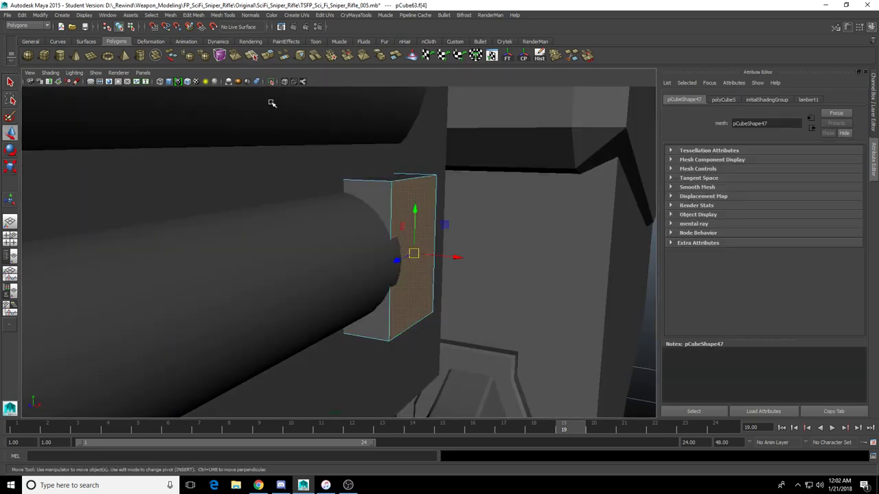
left_click(268, 57)
left_click_drag(412, 297, 482, 267)
key("F8")
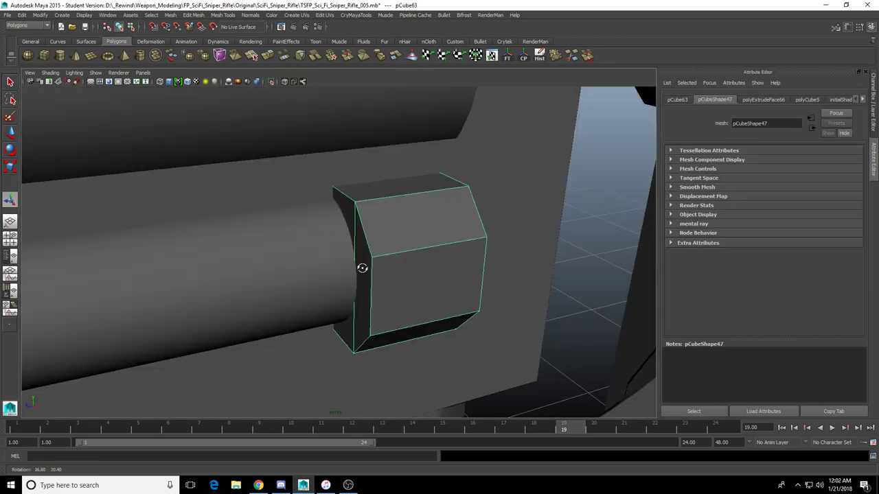
Move the chamfered block inward along X, closer to the rifle body
mouse_move(359, 267)
left_mouse_down("alt")
mouse_move(304, 261)
mouse_move(343, 261)
left_mouse_up("alt")
left_click_drag(342, 261, 507, 264, "alt")
left_click_drag(392, 250, 391, 251)
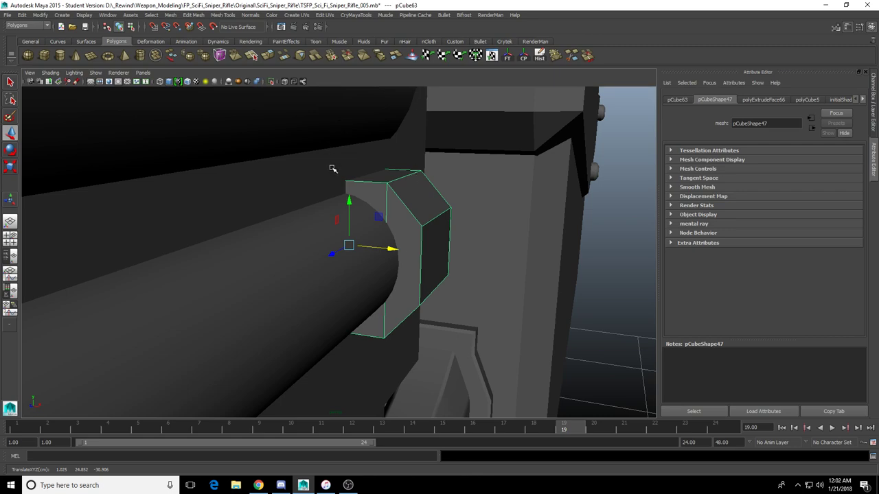
Duplicate the chamfered block and move the copy up to the end of the upper tube
left_click_drag(332, 169, 347, 266, "alt")
key("ctrl+d")
left_click_drag(363, 211, 364, 101)
left_click_drag(354, 213, 397, 236, "alt")
Try to line up the upper chamfered block with the upper tube in the orthographic front view
left_click(376, 277)
left_click_drag(362, 280, 408, 265, "alt")
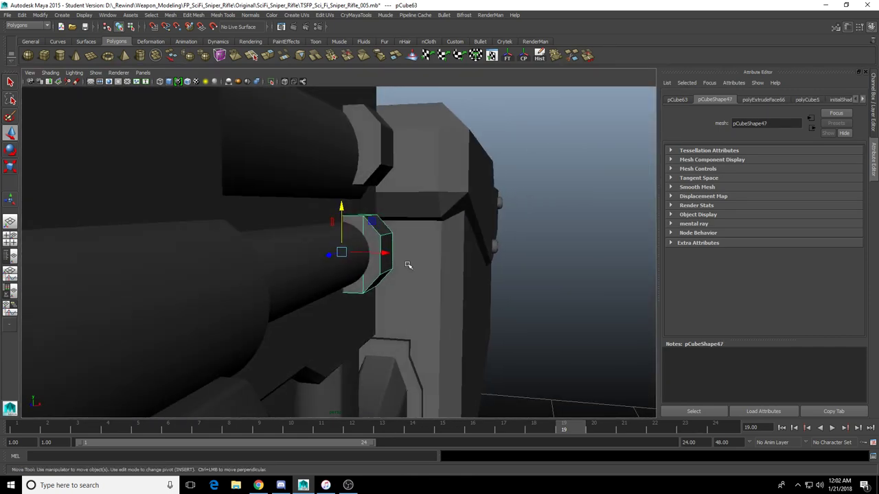
key("space")
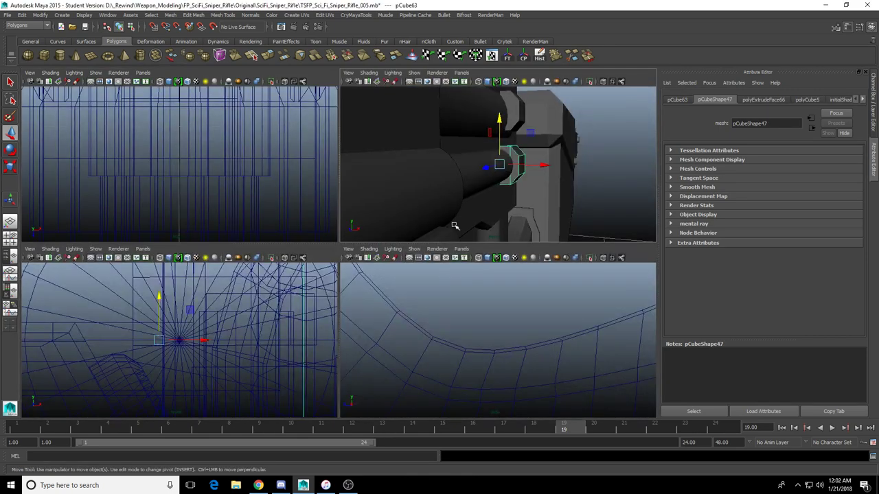
left_click_drag(517, 176, 505, 176, "alt")
left_click(519, 119)
key("f")
key("space")
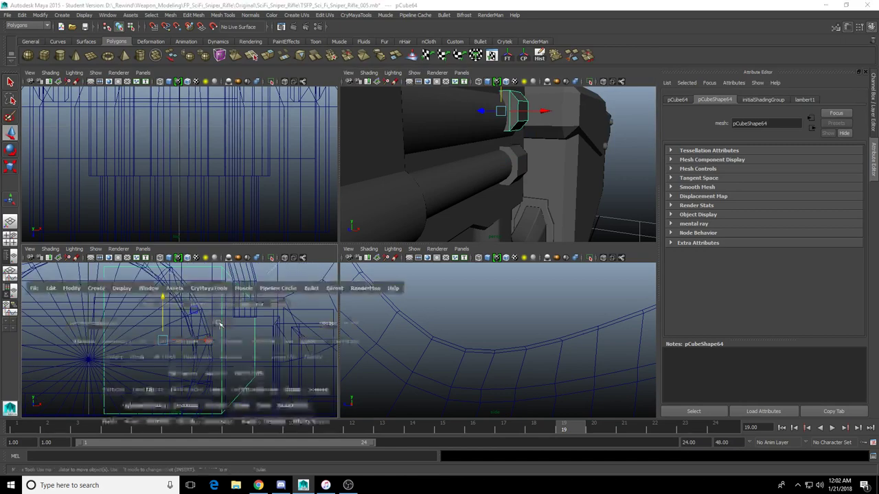
scroll(251, 293, "down", 4)
left_click_drag(323, 253, 263, 268)
key("space")
key("space")
left_click_drag(441, 185, 321, 166, "alt")
key("ctrl+z")
key("ctrl+z")
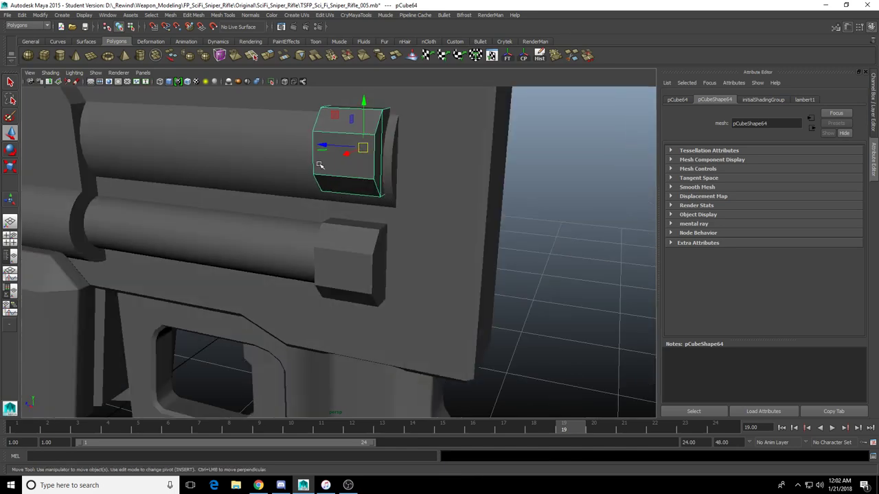
Move the upper chamfered block vertically, snapping it to the upper tube's center point
left_click(273, 168)
key("space")
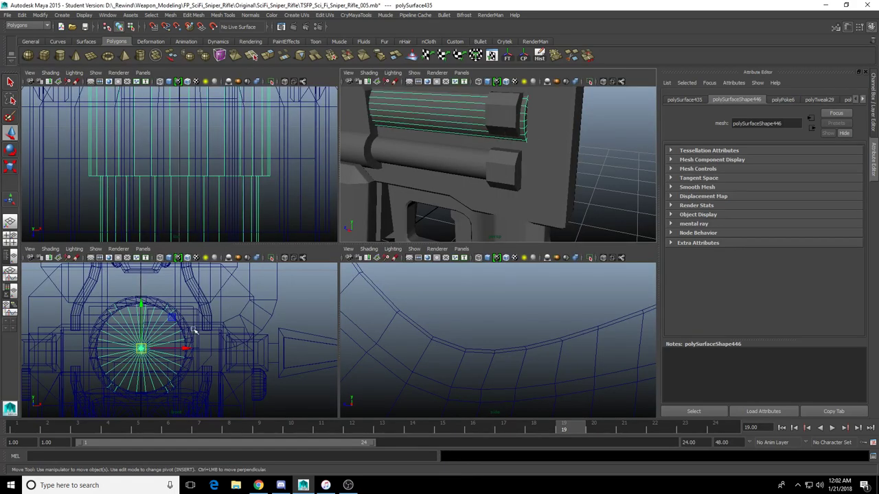
scroll(193, 330, "up", 5)
left_click(500, 119)
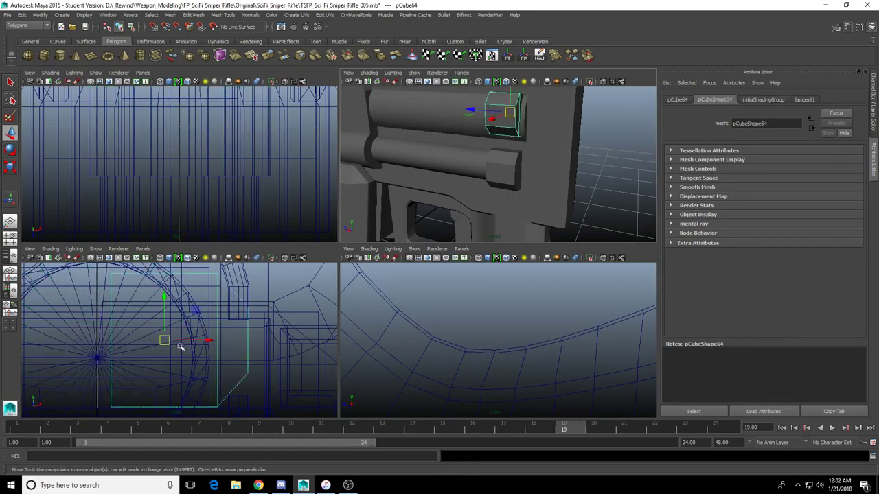
left_click_drag(165, 297, 164, 357)
key("v")
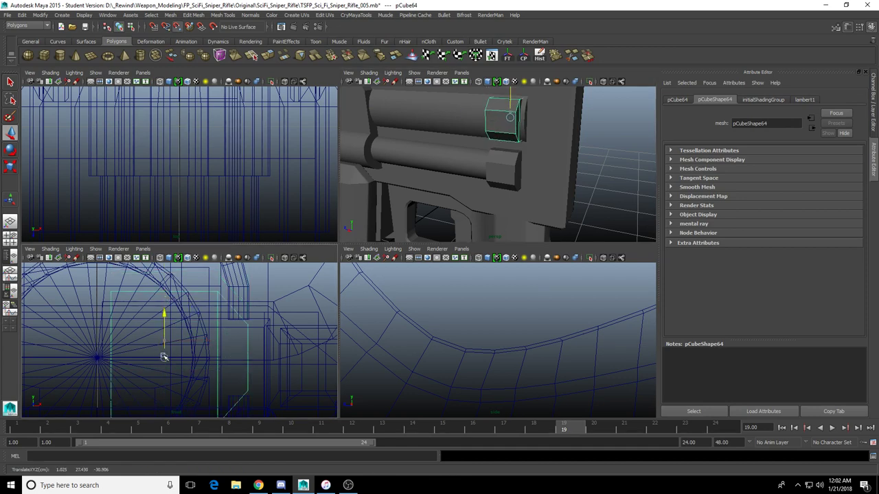
Scale the upper chamfered block up uniformly to suit the thicker upper tube
key("space")
key("r")
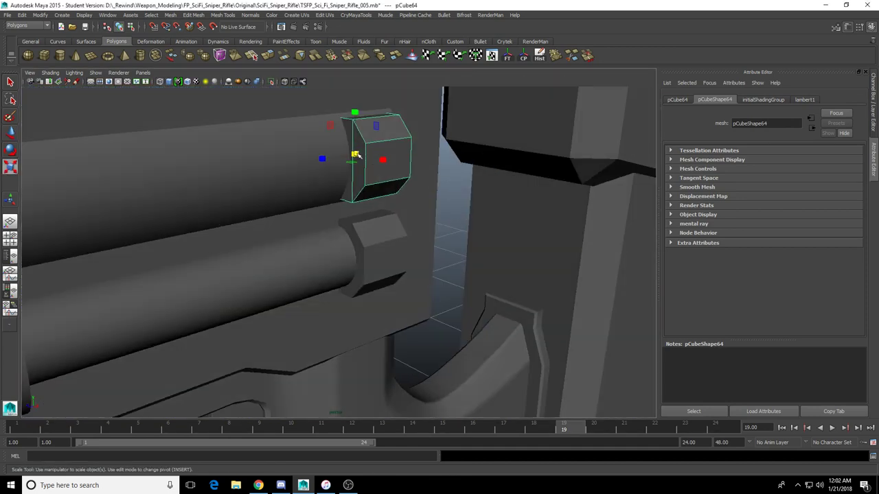
left_click_drag(356, 154, 398, 156)
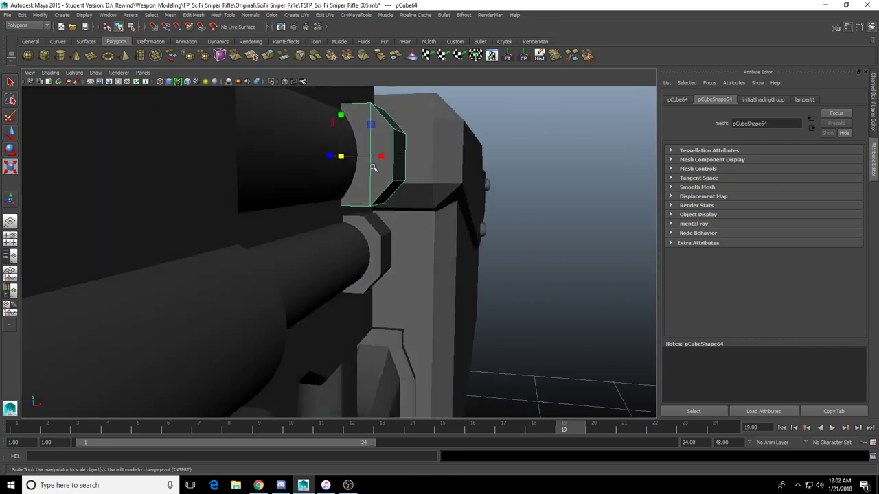
Move the enlarged block inward along X toward the body and slide it along the upper tube to cap its end
scroll(373, 168, "up", 3)
middle_click_drag(373, 167, 363, 247, "alt")
key("F11")
key("F8")
key("w")
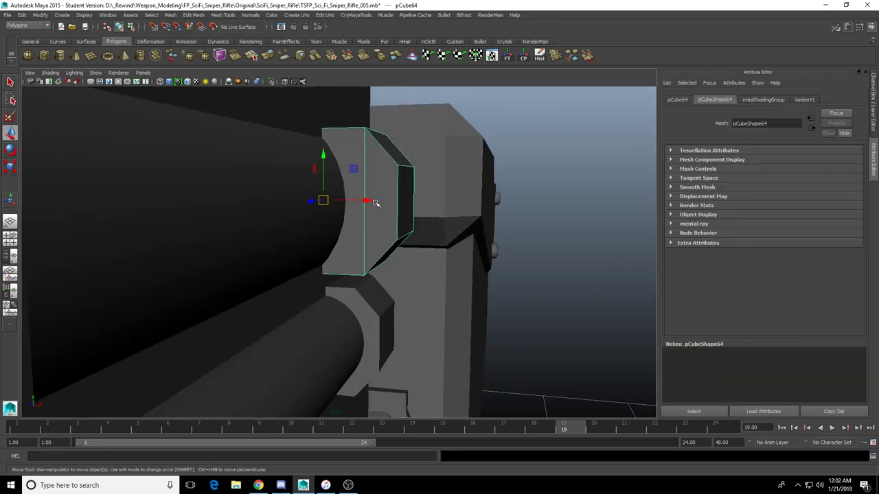
left_click_drag(364, 203, 257, 198)
left_click_drag(313, 208, 383, 277)
Group the two chamfered end blocks and mirror a copy to the rifle's other side with an X scale of -1
scroll(364, 215, "down", 6)
left_click(446, 180)
left_click(386, 238)
left_click(345, 276, "shift")
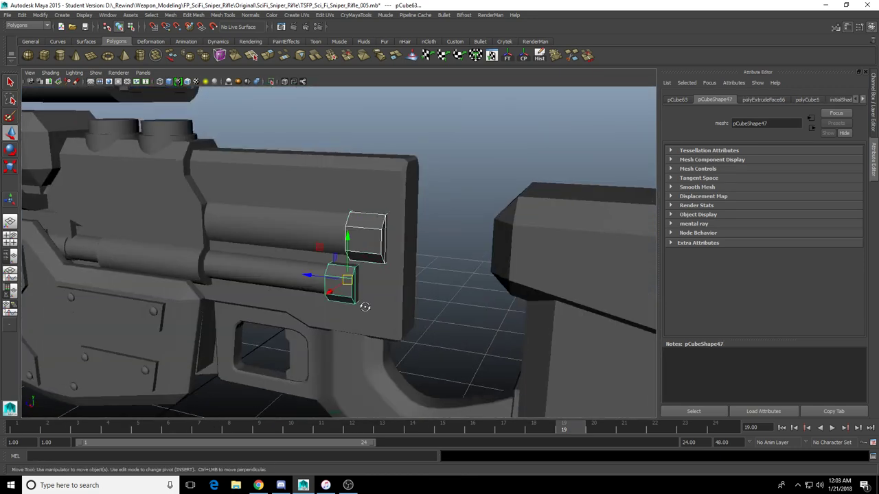
left_click_drag(365, 306, 369, 310, "alt")
key("ctrl+g")
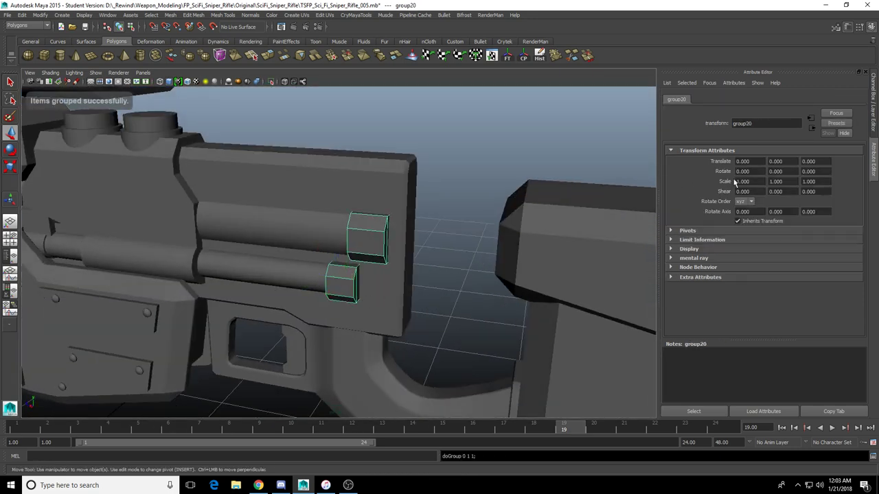
type("-1")
key("Return")
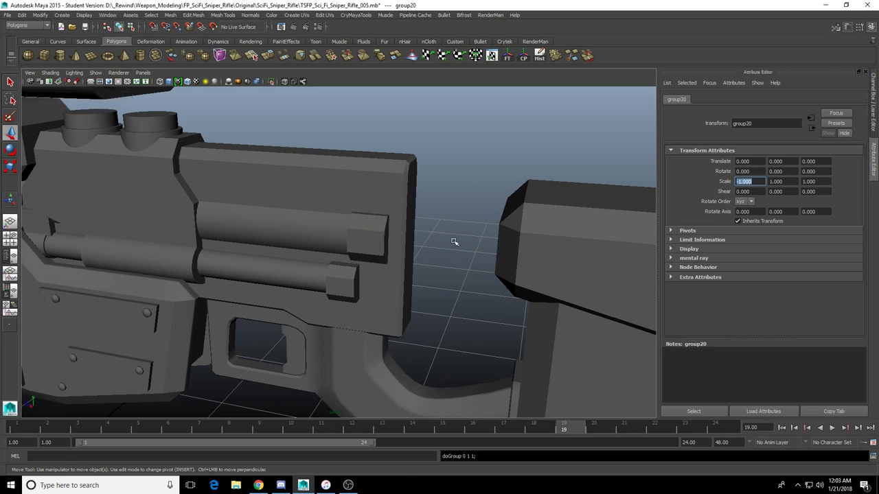
Scale both stepped cylinders on top of the rifle body down to 0.413, 0.223, 0.413
middle_click_drag(207, 243, 447, 335, "alt")
left_click_drag(379, 297, 375, 232, "alt")
left_click(375, 224)
key("f")
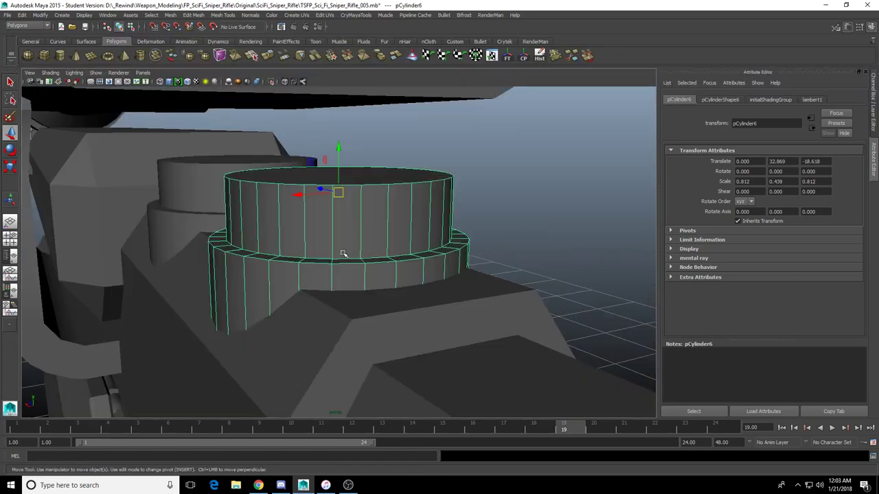
left_click_drag(199, 293, 234, 293, "alt")
left_click(124, 227, "shift")
scroll(124, 226, "down", 2)
left_click_drag(125, 226, 188, 269, "alt")
key("r")
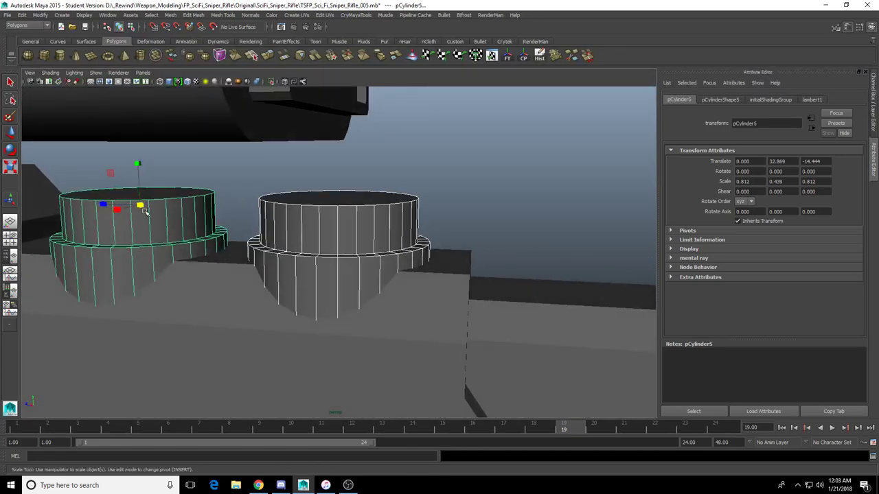
scroll(330, 286, "down", 3)
left_click_drag(329, 286, 291, 294, "alt")
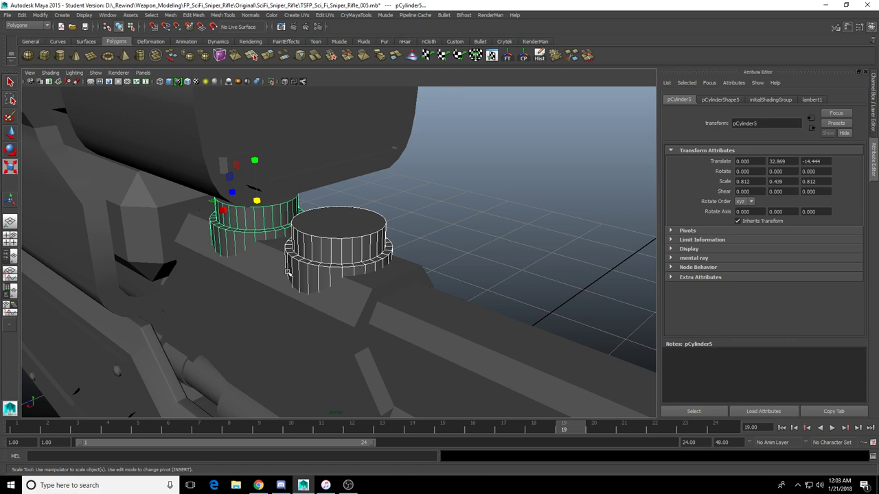
scroll(240, 282, "down", 4)
left_click_drag(238, 281, 279, 261, "alt")
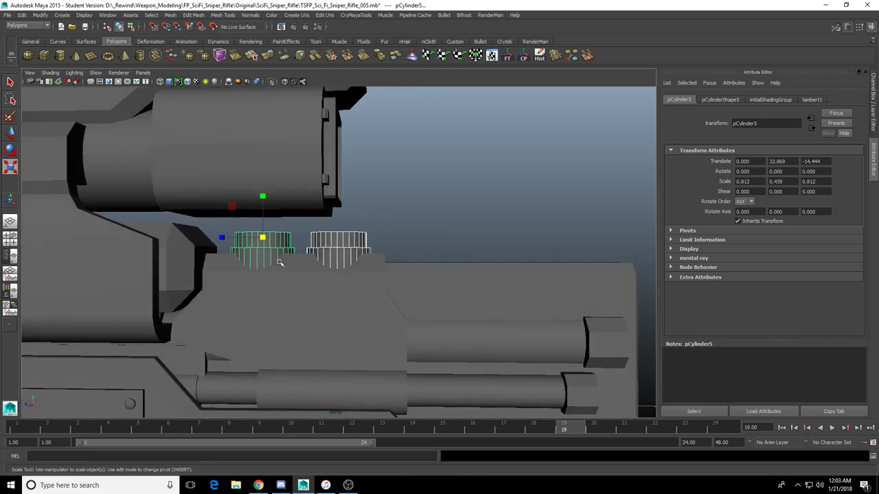
middle_click_drag(279, 260, 354, 286, "alt")
left_click_drag(355, 286, 312, 261, "alt")
scroll(322, 259, "up", 4)
left_click_drag(419, 268, 329, 245, "alt")
left_click_drag(331, 246, 435, 279, "alt")
left_click_drag(377, 273, 401, 274, "alt")
left_click(400, 274)
left_click(312, 276)
Move the front stepped cylinder back along the rifle, closer to the rear one
key("w")
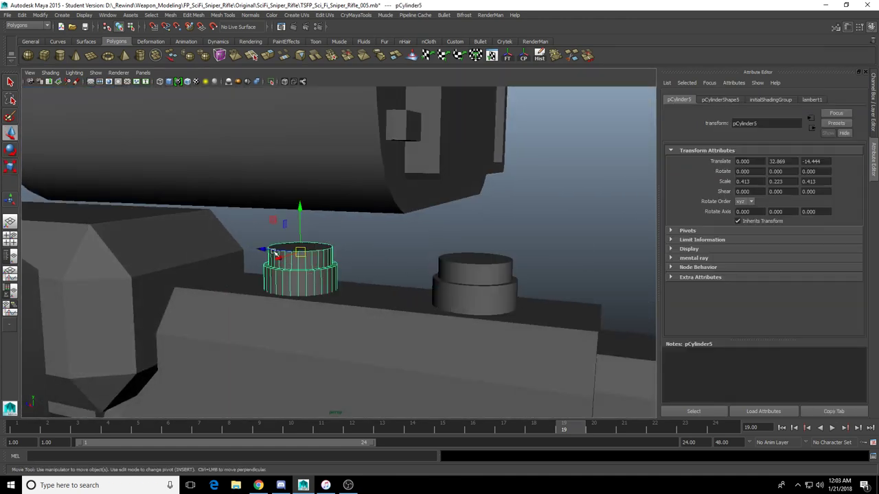
left_click(272, 251)
left_click_drag(273, 251, 320, 259, "alt")
left_click_drag(349, 271, 384, 290, "alt")
left_click(443, 275)
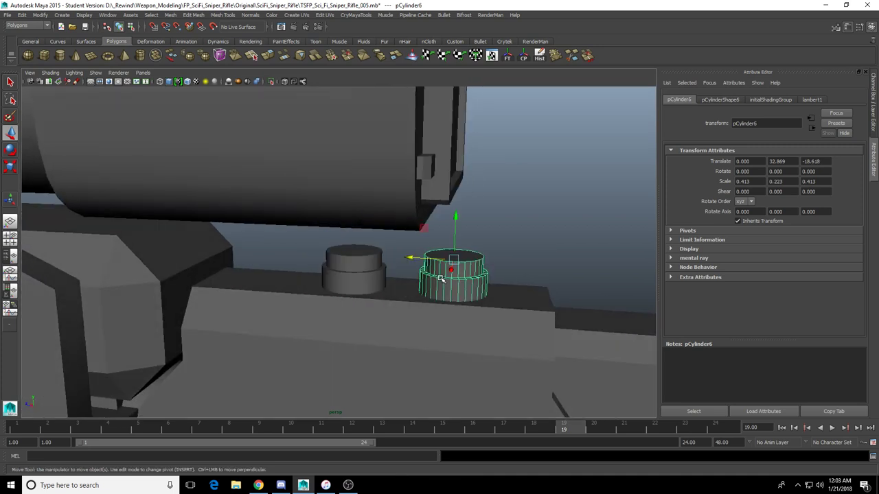
middle_click_drag(458, 301, 406, 288, "alt")
left_click_drag(390, 296, 400, 286, "alt")
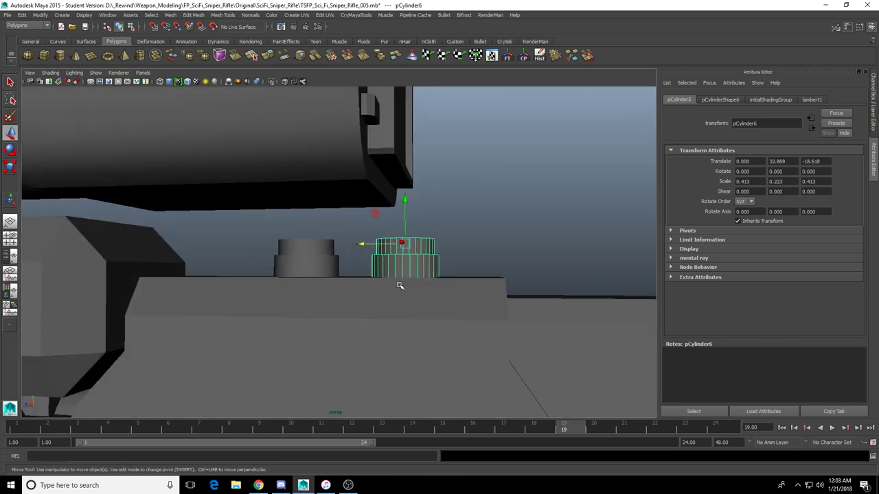
scroll(425, 254, "down", 8)
left_click(451, 221)
left_click_drag(455, 235, 411, 255, "alt")
scroll(464, 259, "up", 4)
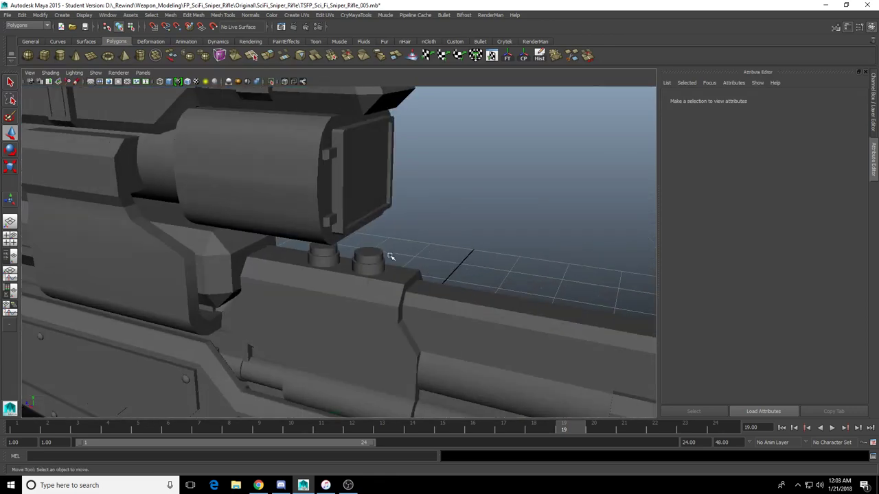
Poke the top cap faces of both stepped cylinders
left_click(366, 264)
scroll(364, 266, "up", 4)
scroll(314, 251, "up", 4)
right_click_drag(308, 271, 308, 293)
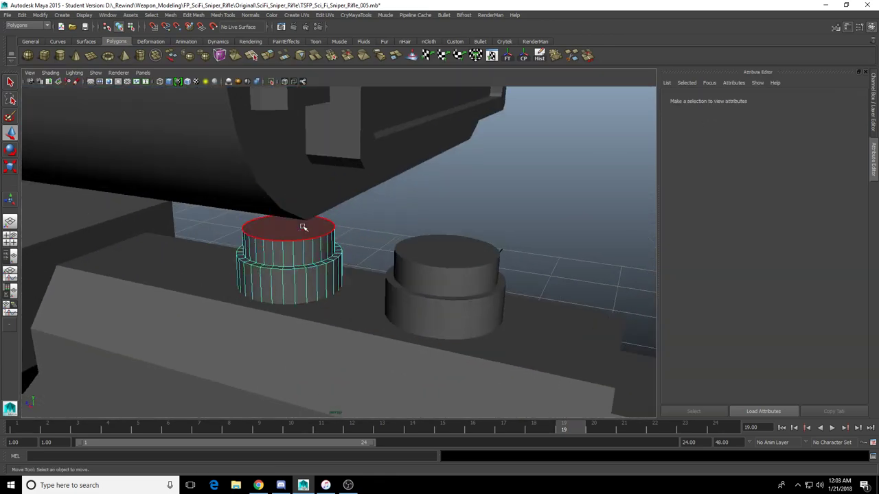
left_click(305, 229)
right_click(307, 231, "shift")
right_click_drag(308, 231, 349, 231, "shift")
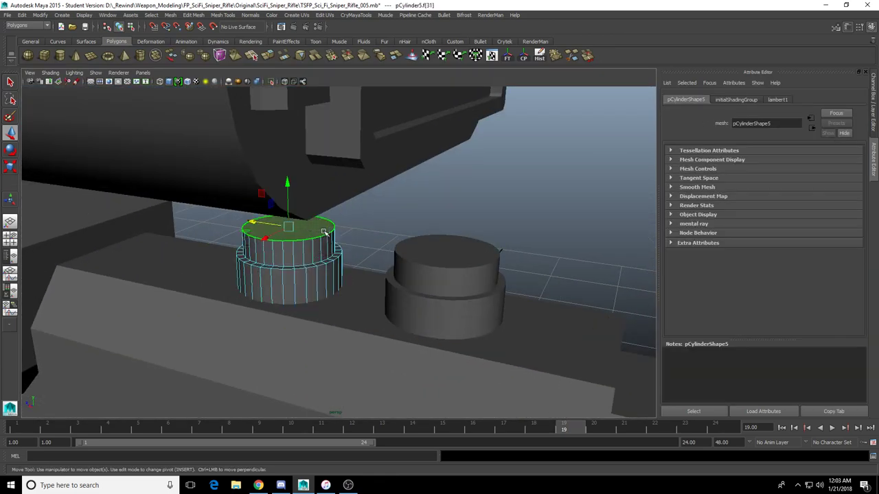
left_click(432, 251)
right_click_drag(437, 261, 484, 240)
left_click(447, 255)
key("g")
scroll(486, 220, "down", 6)
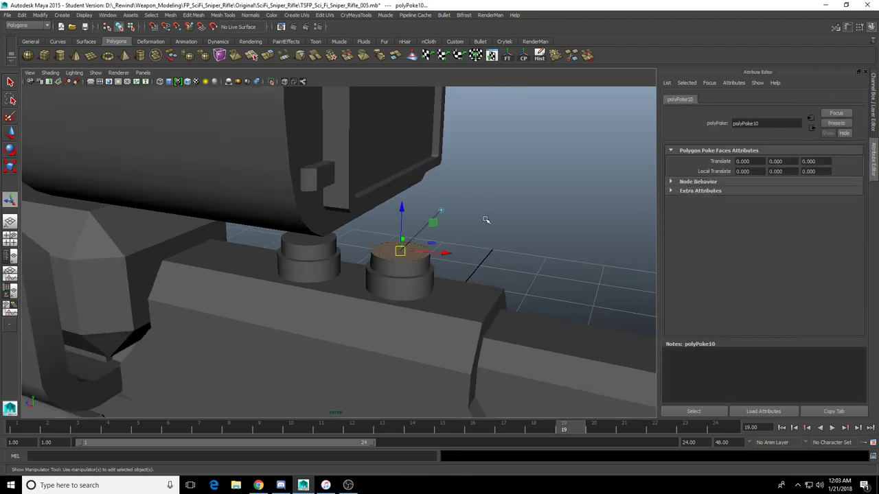
left_click(480, 215)
Examine the scope's side mounting plate, the stepped body housing and the front underside of the rifle
scroll(479, 215, "down", 3)
left_click_drag(479, 215, 490, 227, "alt")
middle_click_drag(319, 259, 439, 249, "alt")
left_click(307, 221)
mouse_move(274, 206)
left_mouse_down("alt")
mouse_move(338, 220)
mouse_move(306, 229)
mouse_move(410, 271)
mouse_move(345, 255)
mouse_move(371, 267)
left_mouse_up("alt")
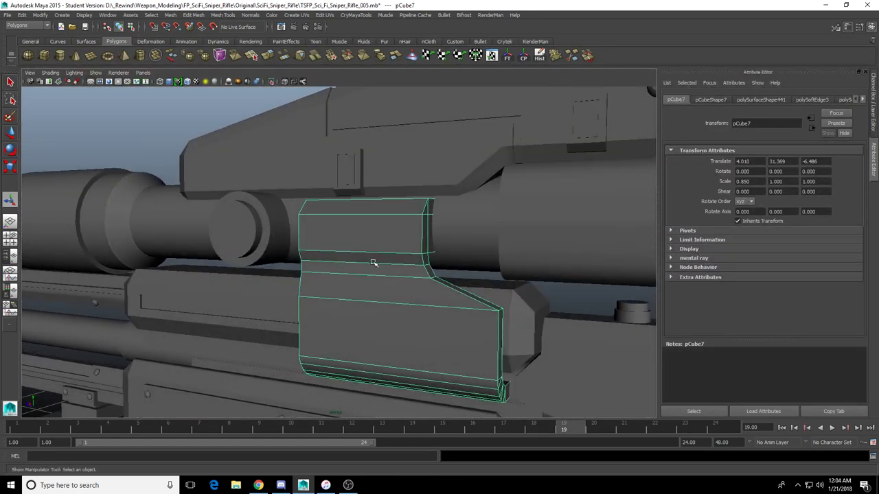
scroll(371, 262, "down", 4)
middle_click_drag(398, 329, 344, 290, "alt")
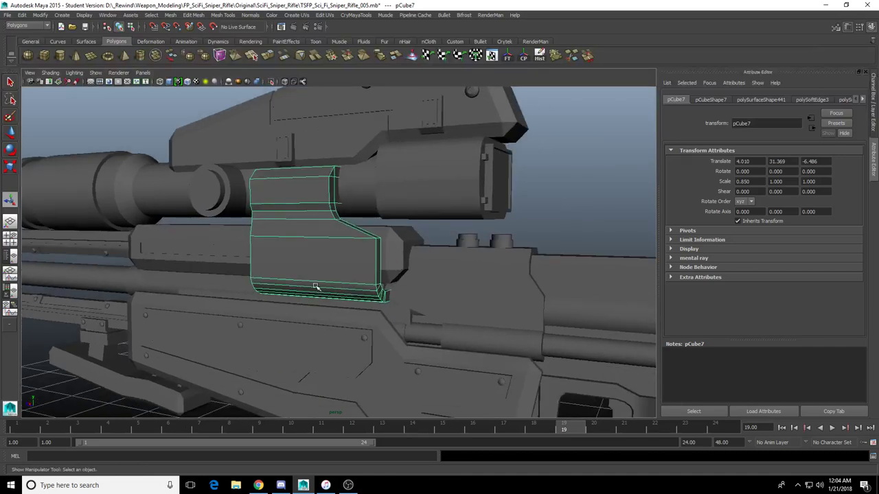
left_click_drag(316, 287, 376, 264, "alt")
scroll(398, 271, "up", 4)
middle_click_drag(473, 302, 384, 271, "alt")
left_click(329, 214)
left_click_drag(330, 214, 400, 253, "alt")
middle_click_drag(400, 254, 426, 232, "alt")
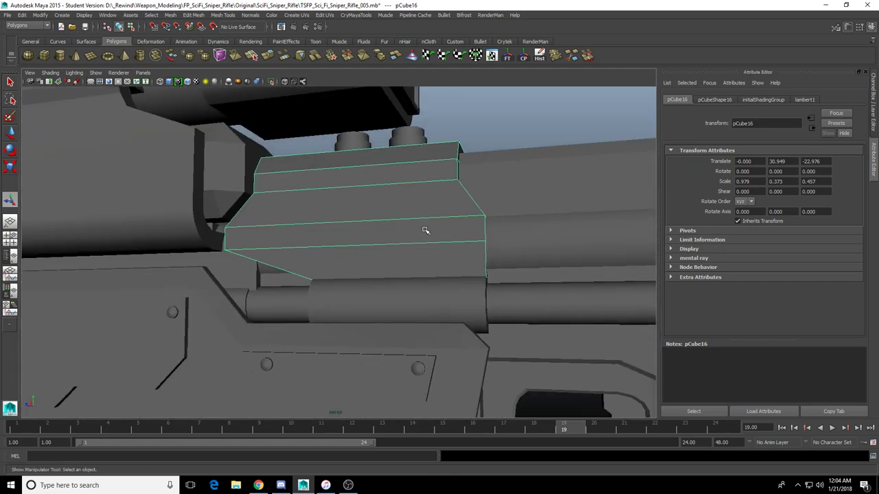
right_click_drag(425, 232, 355, 263, "alt")
middle_click_drag(355, 263, 516, 268, "alt")
left_click_drag(378, 310, 383, 270, "alt")
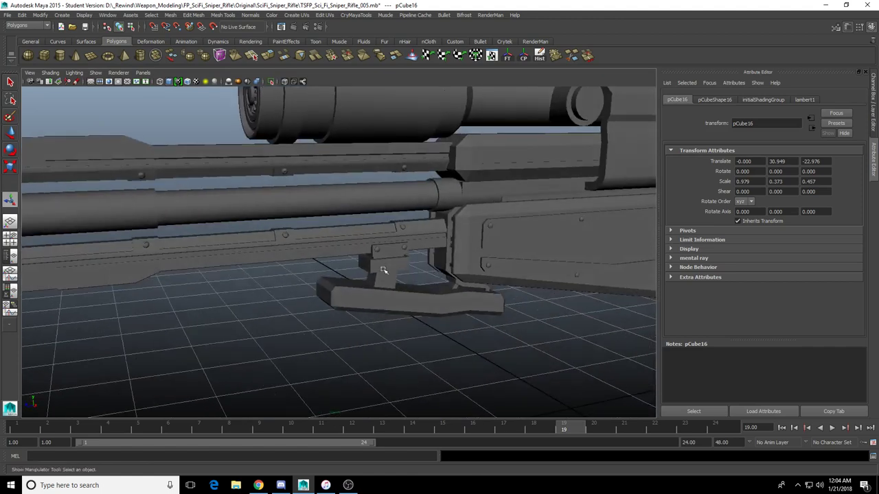
Duplicate the small bolt above the foregrip and move the copy to the upper rear of the rifle body
left_click(380, 252)
key("w")
key("f")
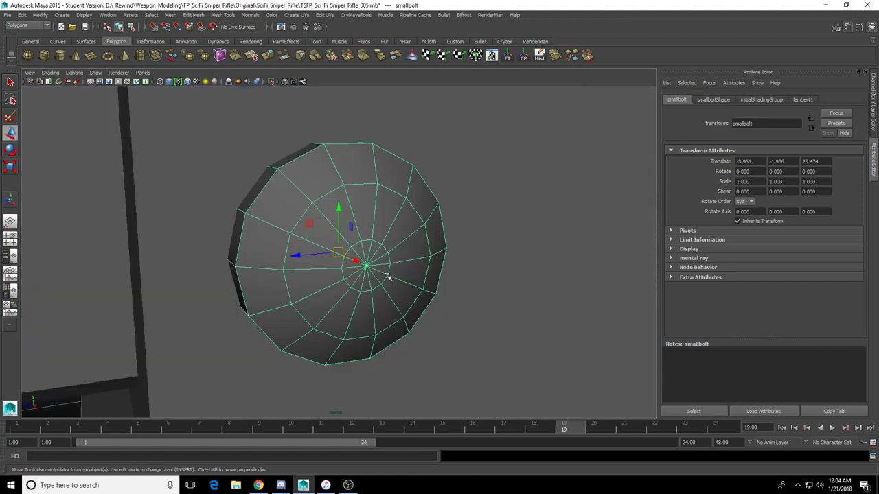
scroll(375, 303, "down", 5)
scroll(373, 303, "down", 4)
key("ctrl+d")
scroll(360, 293, "down", 12)
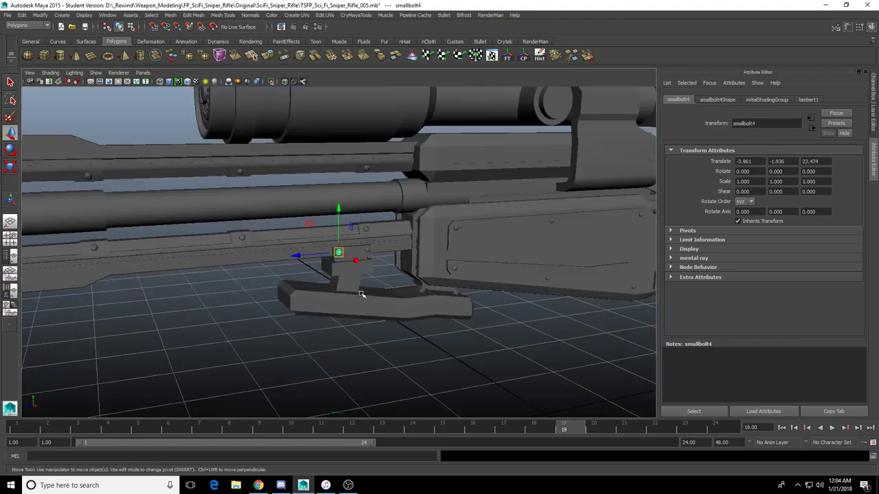
left_click_drag(366, 292, 427, 278, "alt")
left_click_drag(302, 253, 570, 251)
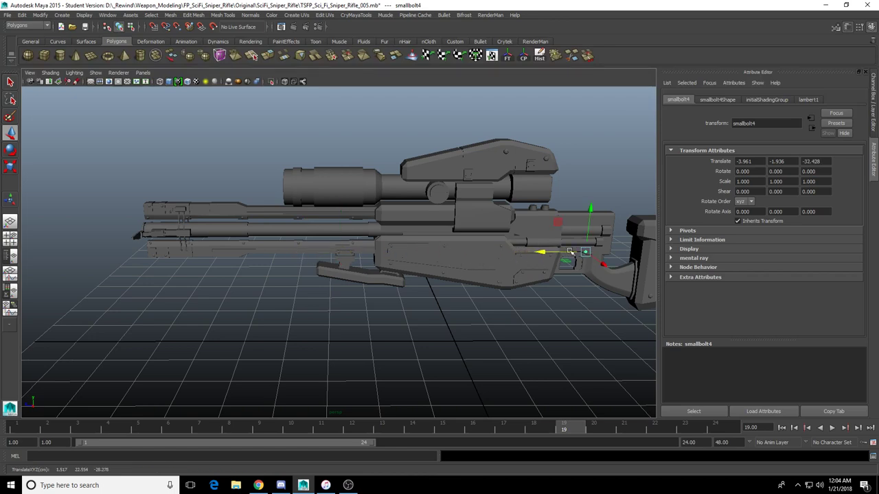
left_click_drag(592, 209, 595, 171)
key("f")
scroll(479, 210, "down", 8)
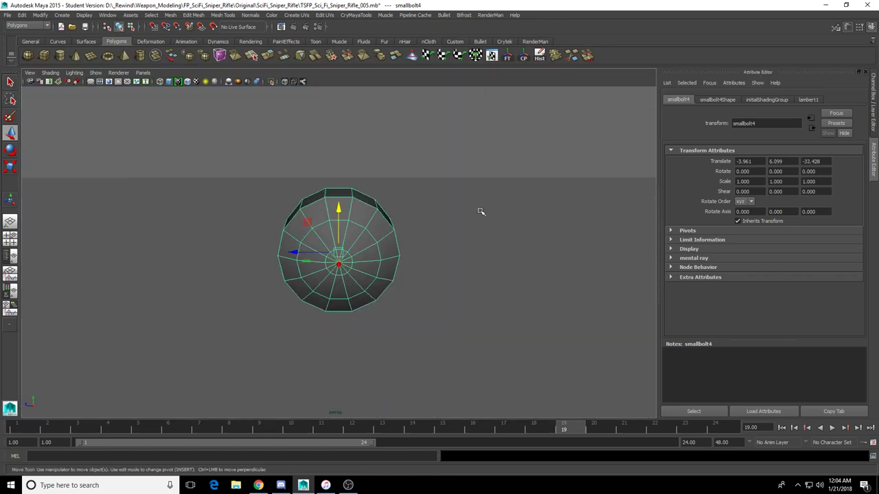
Move the copied bolt inward along X to seat it against the side of the rear body
left_click_drag(475, 210, 382, 211, "alt")
left_click_drag(300, 254, 433, 254)
scroll(310, 261, "down", 6)
middle_click_drag(265, 275, 336, 275, "alt")
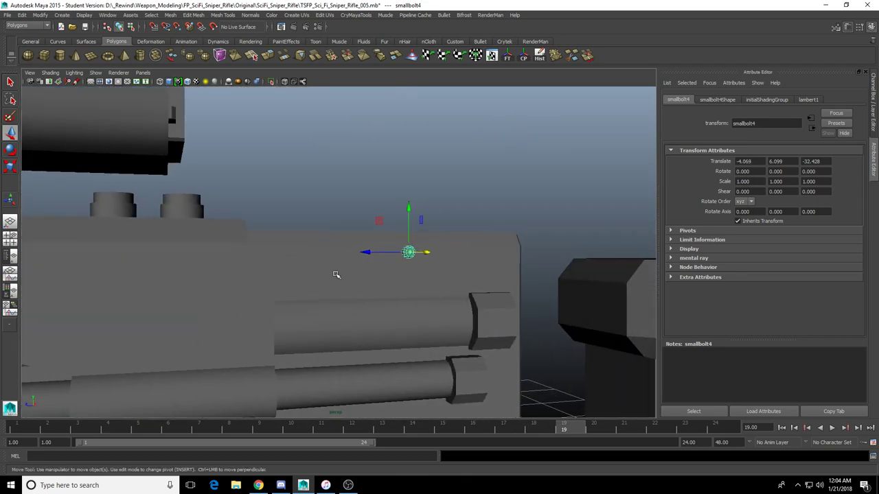
mouse_move(368, 254)
left_mouse_down()
mouse_move(450, 261)
mouse_move(374, 252)
left_mouse_up()
key("f")
scroll(422, 261, "down", 6)
left_click_drag(304, 252, 423, 254)
left_click_drag(445, 237, 457, 257, "alt")
Duplicate the small bolt on the rear body and move the copy onto the side of the stepped housing near its upper rear corner
left_click_drag(413, 303, 127, 272)
scroll(393, 307, "down", 6)
scroll(315, 265, "down", 4)
key("ctrl+d")
key("f")
scroll(154, 285, "down", 5)
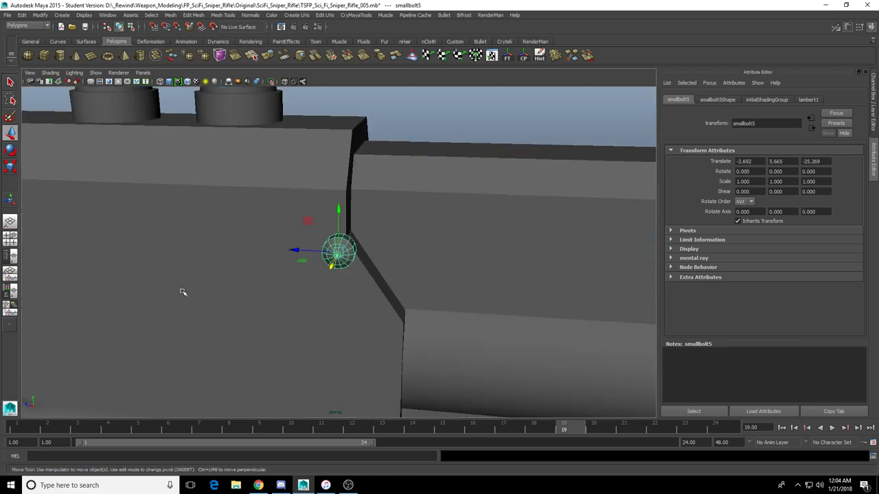
left_click_drag(182, 290, 252, 273, "alt")
left_click_drag(296, 252, 311, 261)
left_click_drag(312, 261, 330, 277, "alt")
key("f")
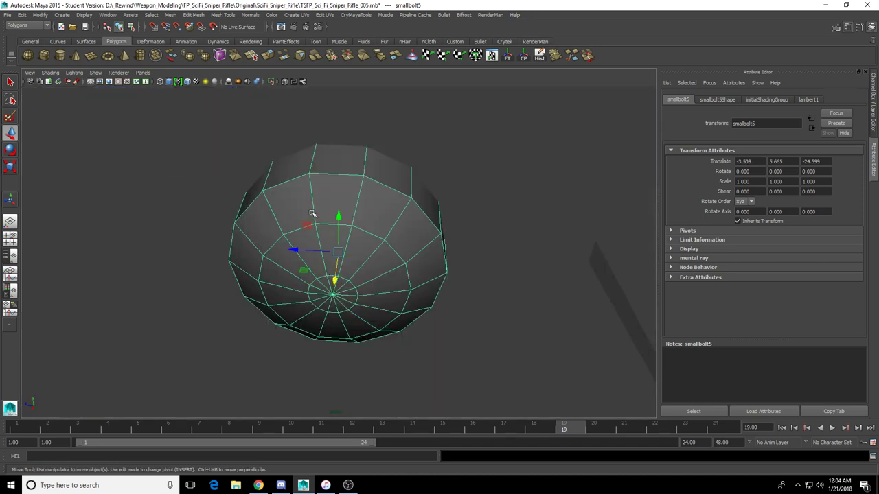
Fine-tune the housing bolt's position in its upper rear corner, raising it to Y 5.902 and shifting it to Z -24.541
scroll(313, 215, "down", 6)
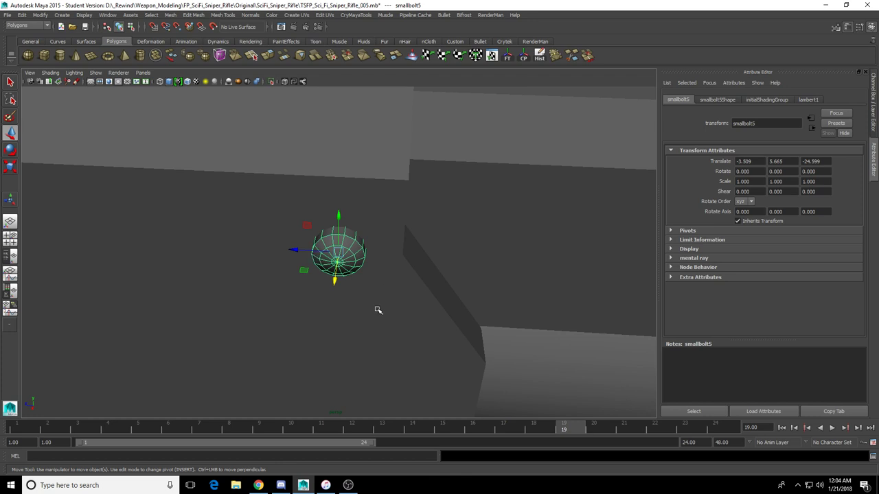
scroll(371, 275, "up", 4)
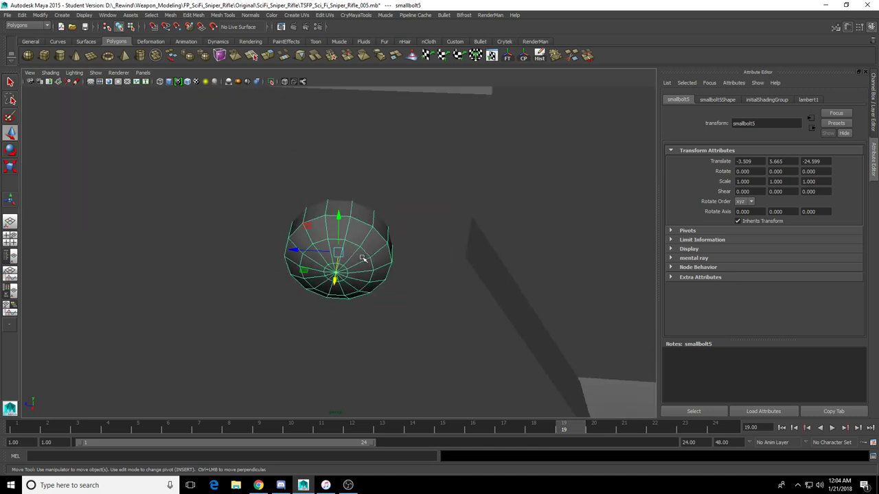
scroll(363, 259, "down", 1)
left_click_drag(363, 259, 372, 182, "alt")
scroll(341, 184, "down", 3)
scroll(363, 199, "down", 2)
left_click_drag(300, 246, 335, 200)
scroll(330, 206, "down", 3)
Duplicate the housing's upper rear bolt and slide the copy forward along Z to -16.526, near the upper front corner
left_click_drag(306, 225, 156, 248, "alt")
key("ctrl+d")
key("f")
scroll(288, 237, "down", 4)
left_click_drag(296, 252, 426, 278)
scroll(295, 252, "down", 3)
scroll(386, 253, "down", 4)
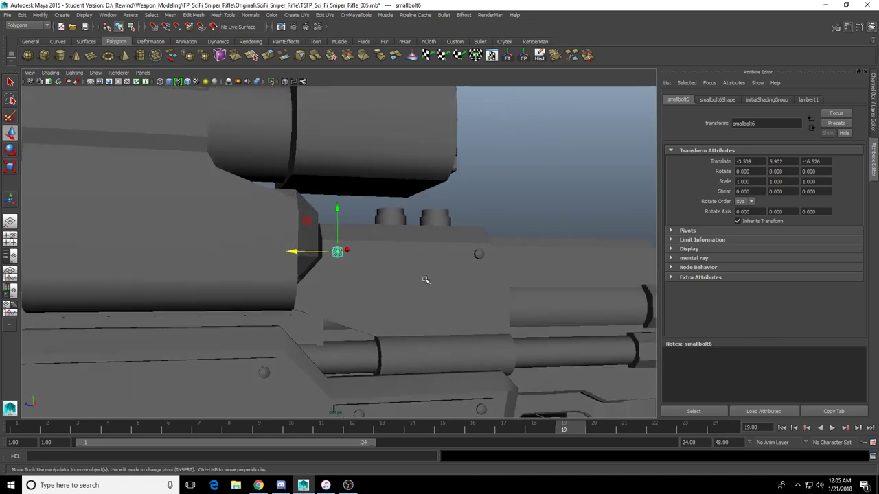
left_click(530, 217)
left_click_drag(498, 237, 484, 251, "alt")
Duplicate the upper rear housing bolt and move the copy straight down to the housing's lower rear corner, just above the tube
left_click(458, 278)
left_click_drag(463, 309, 439, 341, "alt")
left_click_drag(429, 366, 433, 372)
left_click(434, 377)
left_click(461, 260)
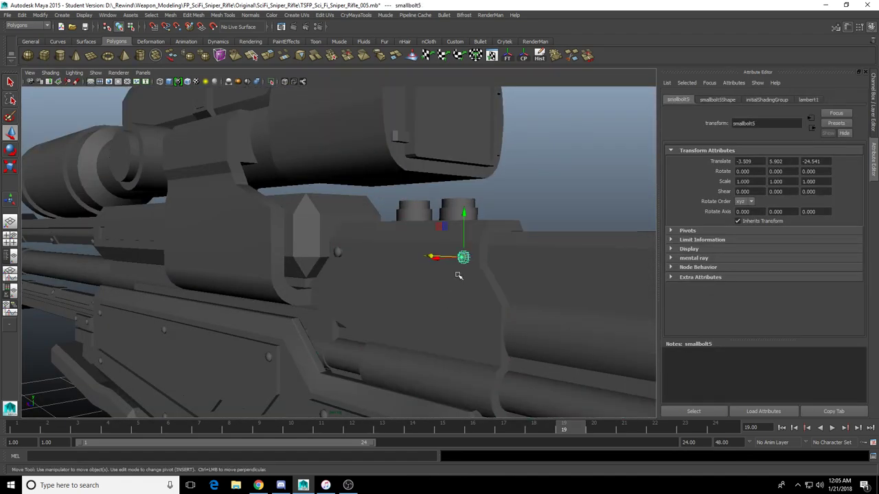
left_click_drag(459, 275, 495, 297, "alt")
key("f")
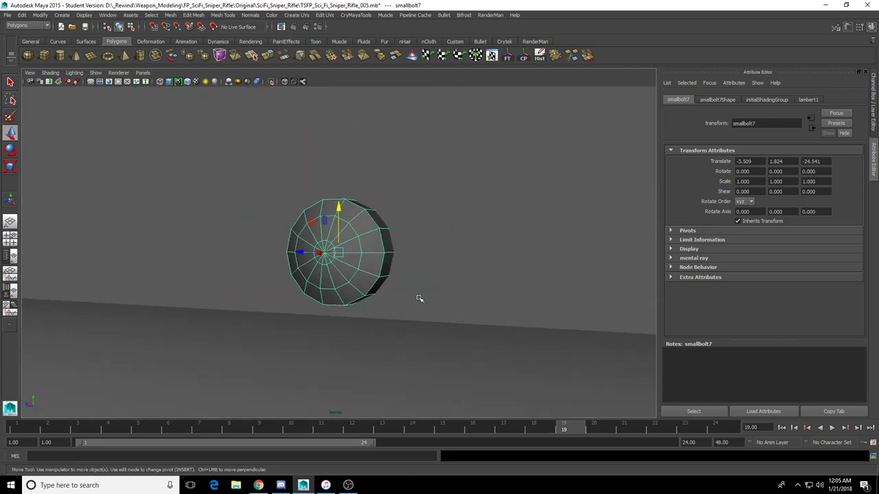
scroll(419, 298, "down", 4)
left_click_drag(419, 298, 404, 270, "alt")
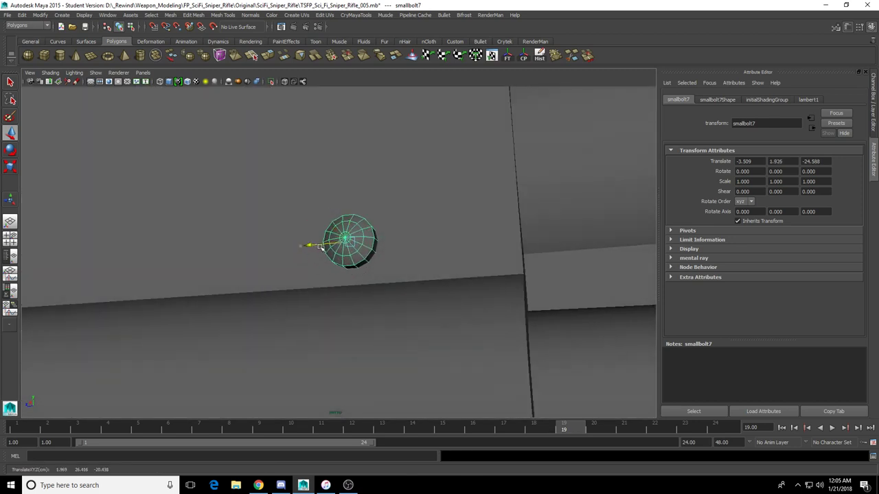
Adjust the lower rear bolt and slide a duplicate of it forward along Z to the housing's lower front corner
left_click_drag(299, 250, 101, 252)
scroll(408, 252, "down", 4)
middle_click_drag(175, 248, 446, 179, "alt")
left_click_drag(446, 178, 382, 134, "alt")
left_click(399, 167)
left_click(433, 181)
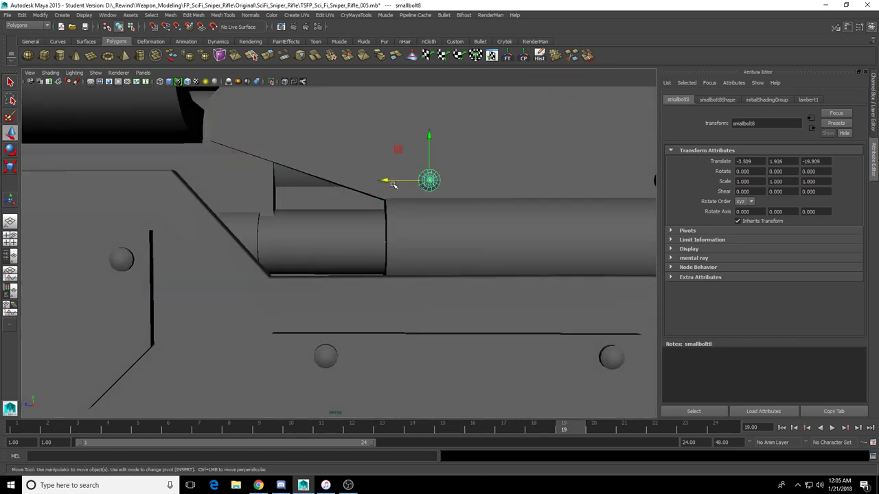
left_click_drag(393, 184, 355, 180)
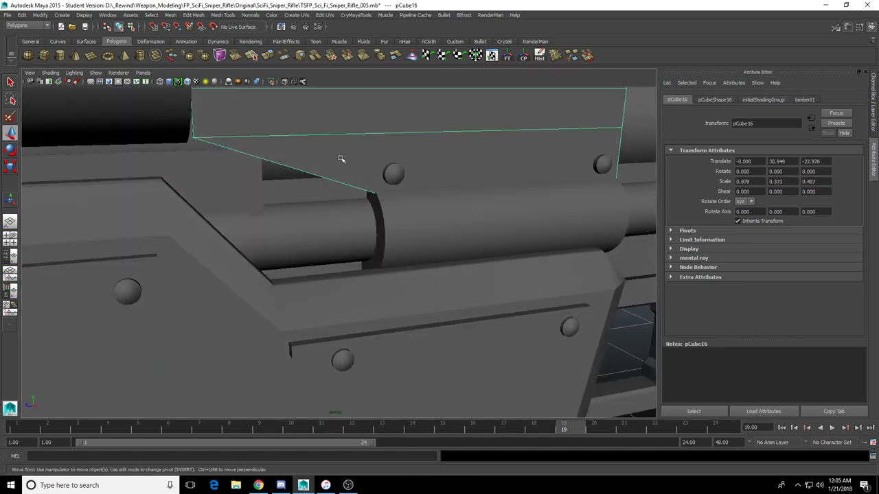
Isolate the stepped housing block in the viewport and set it to edge selection
left_click_drag(339, 157, 322, 273, "alt")
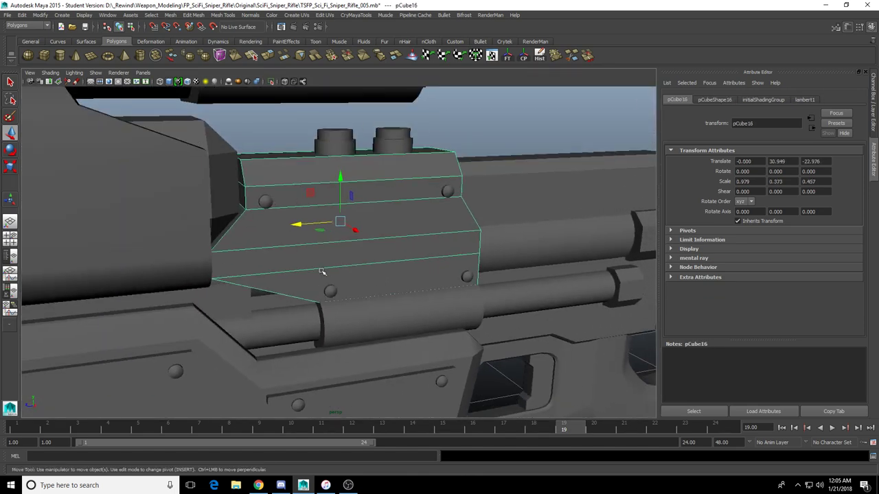
left_click_drag(375, 263, 321, 265, "alt")
key("F10")
double_click(410, 231)
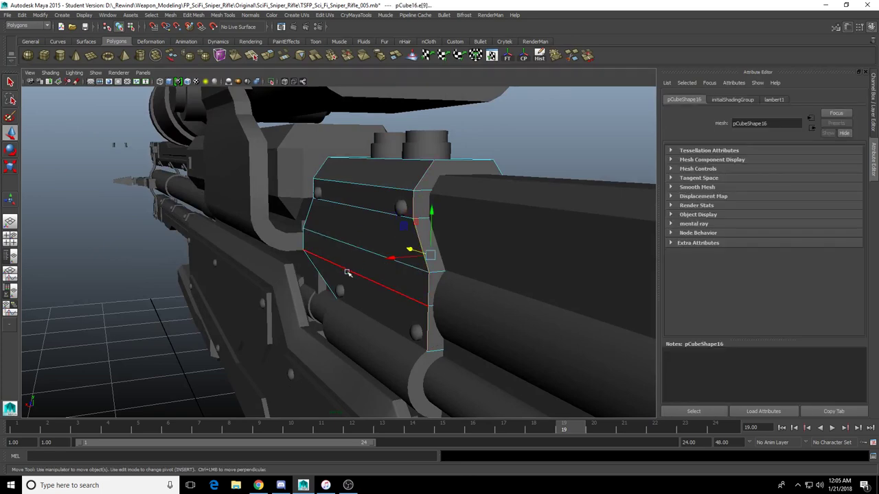
key("q")
left_click_drag(445, 270, 405, 206, "alt")
right_click_drag(420, 180, 420, 179)
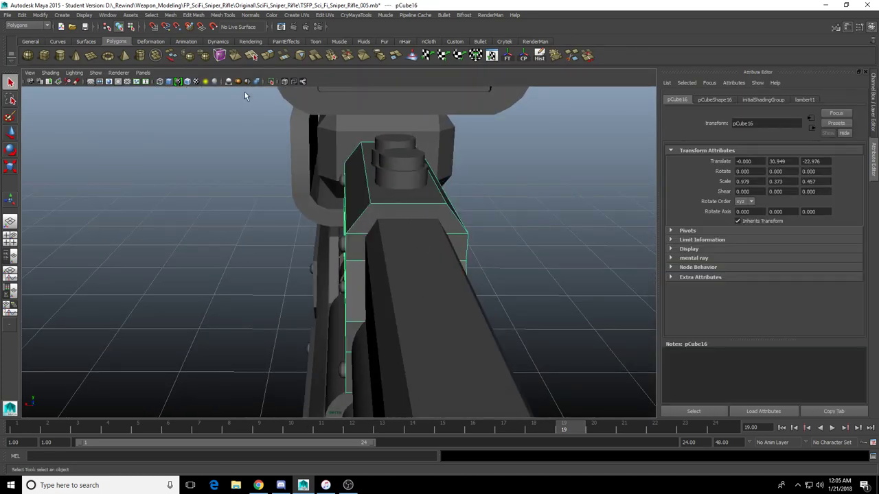
left_click(271, 81)
right_click_drag(402, 223, 401, 197)
left_click(401, 198)
Bevel the profile edges around the rear end of the isolated housing block
left_click_drag(446, 283, 364, 251, "alt")
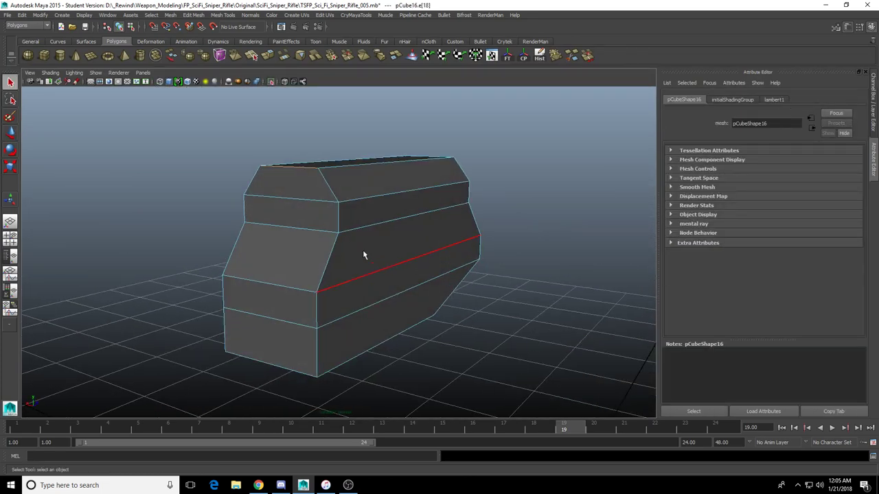
left_click_drag(322, 325, 365, 270, "alt")
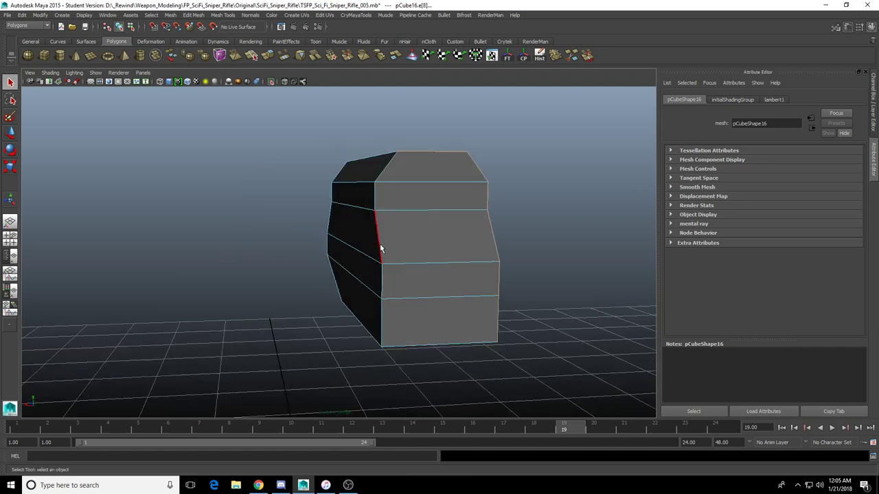
double_click(380, 245, "shift")
left_click_drag(292, 250, 439, 267, "alt")
left_click_drag(241, 224, 361, 232, "alt")
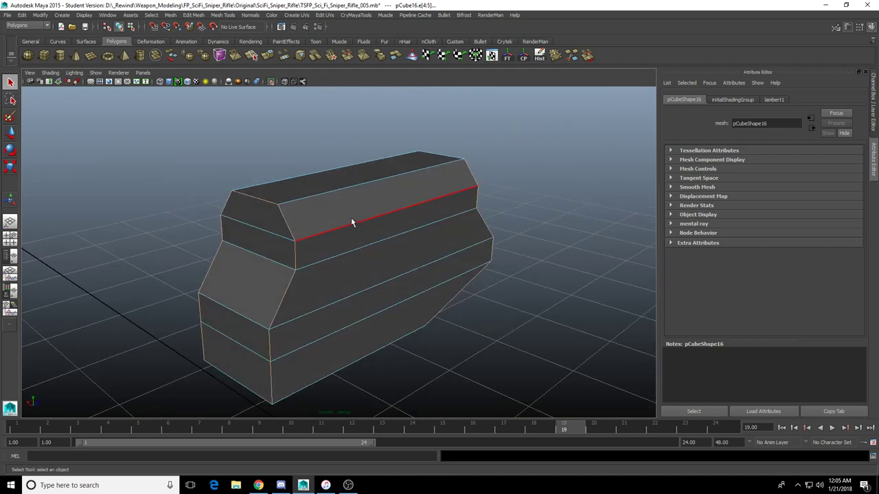
left_click_drag(322, 194, 369, 197, "alt")
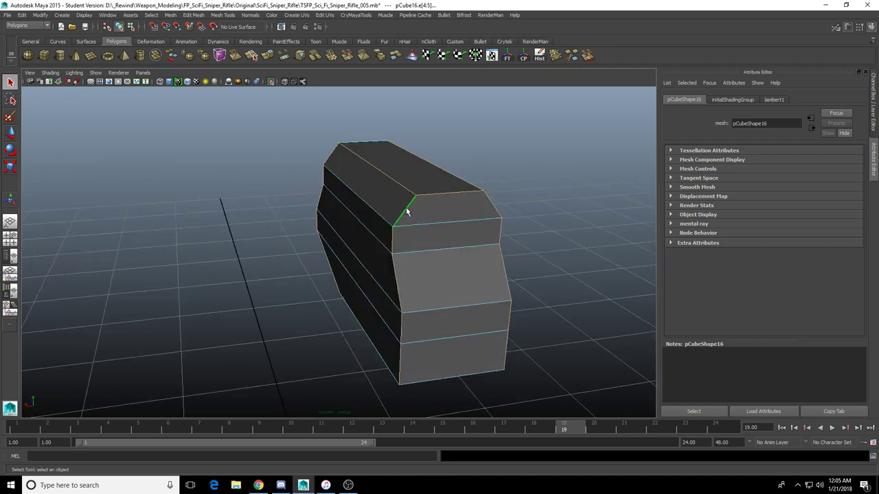
right_click_drag(424, 196, 447, 197, "shift")
right_click_drag(431, 219, 448, 201)
Narrow the housing bevel by lowering its fraction to 0.234 and then slightly further, with the full rifle shown again
left_click(814, 99)
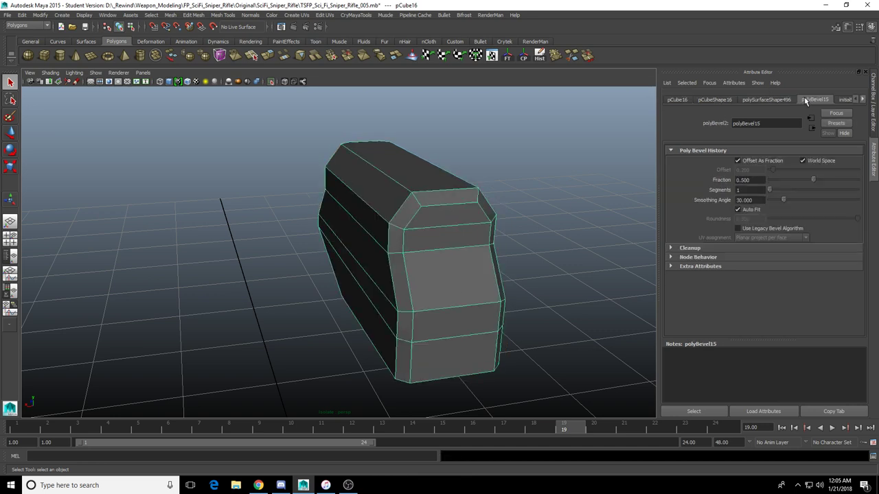
left_click_drag(815, 180, 790, 188)
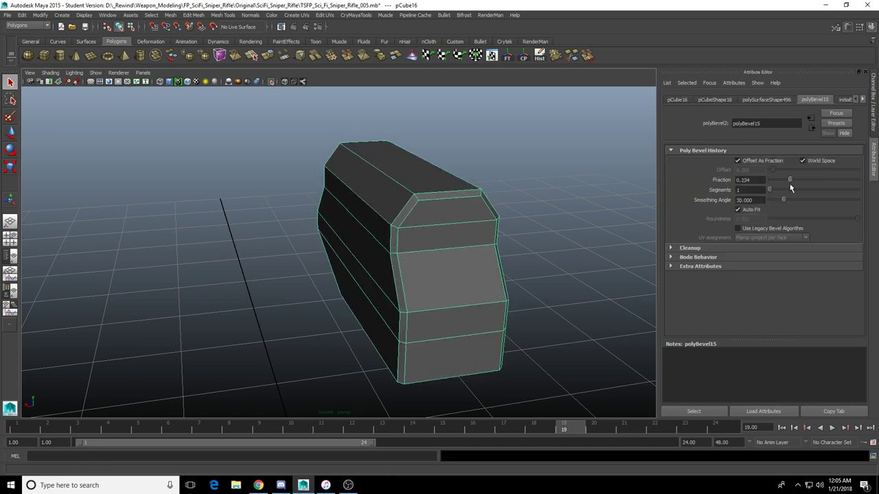
left_click(270, 81)
left_click_drag(352, 235, 483, 229, "alt")
left_click(547, 154)
left_click_drag(461, 182, 430, 192, "alt")
left_click(429, 192)
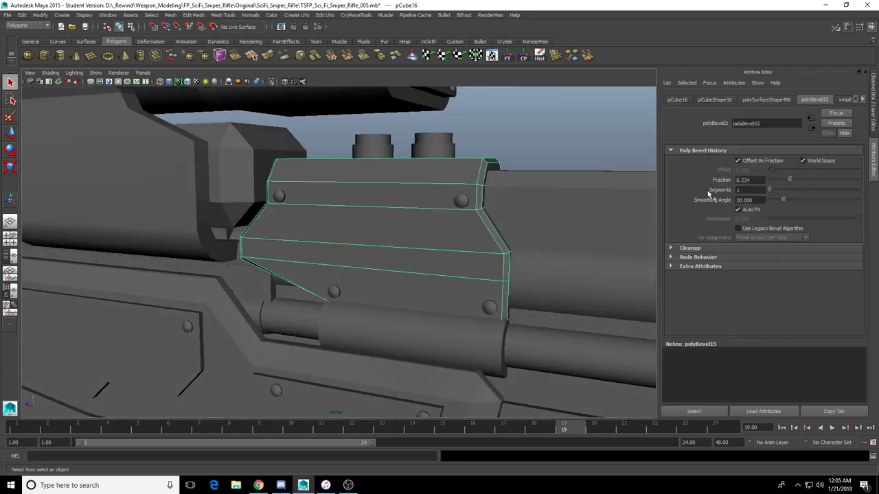
left_click_drag(790, 179, 785, 178)
left_click(567, 151)
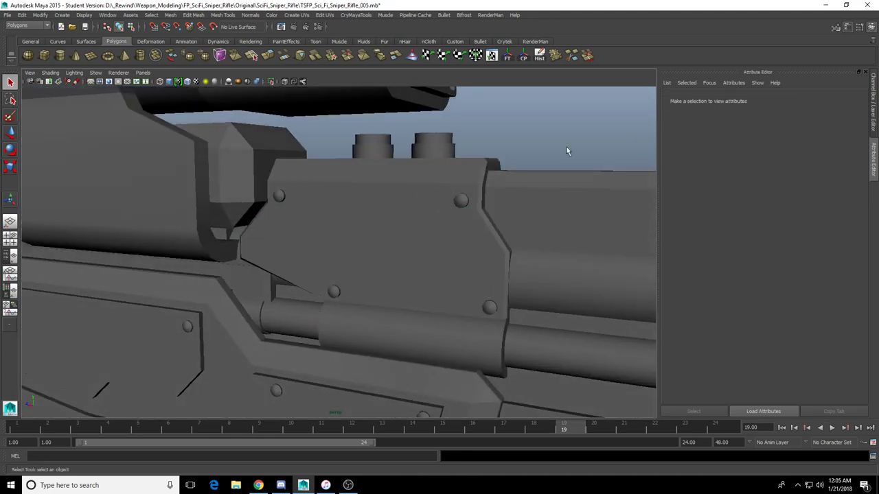
Isolate the scope's side mounting plate and select the profile edge loop around one of its ends
left_click_drag(490, 242, 455, 251, "alt")
right_click_drag(455, 251, 430, 243, "alt")
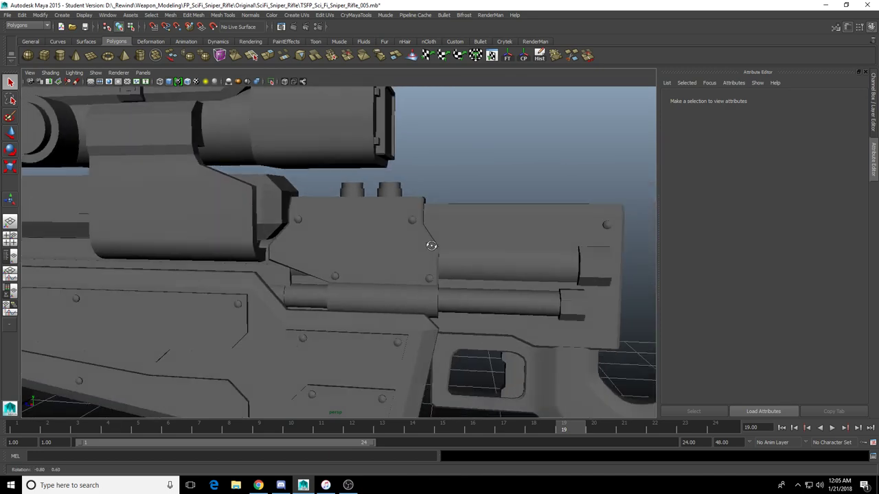
left_click_drag(430, 243, 383, 234, "alt")
middle_click_drag(383, 234, 449, 242, "alt")
left_click(237, 223)
key("f")
left_click_drag(343, 236, 247, 275, "alt")
right_click_drag(295, 266, 306, 224)
left_click(298, 236)
left_click(297, 238)
left_click(272, 82)
double_click(314, 231)
Show the full rifle again and add the profile edges around the mounting plate's other end to the selection
left_click_drag(261, 278, 295, 267, "alt")
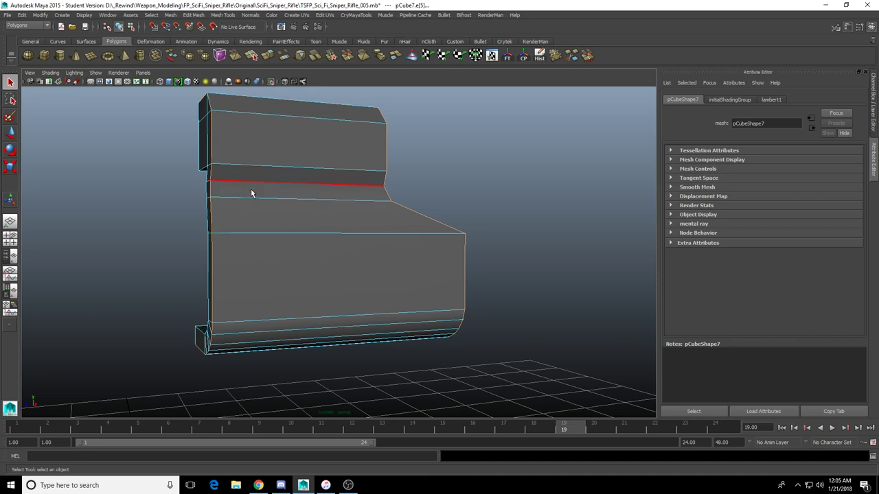
left_click_drag(254, 190, 184, 261, "alt")
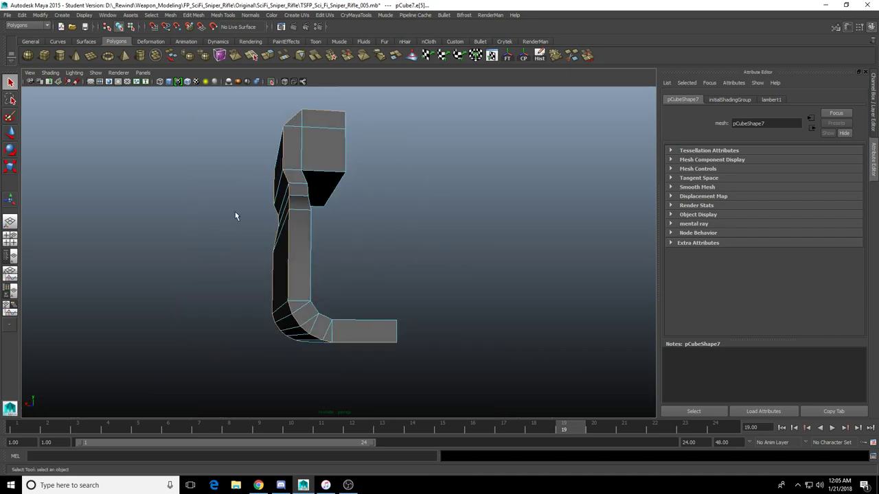
left_click_drag(235, 216, 299, 228, "alt")
left_click_drag(250, 147, 468, 159, "alt")
left_click(270, 84)
left_click_drag(364, 206, 351, 189, "alt")
double_click(341, 222, "shift")
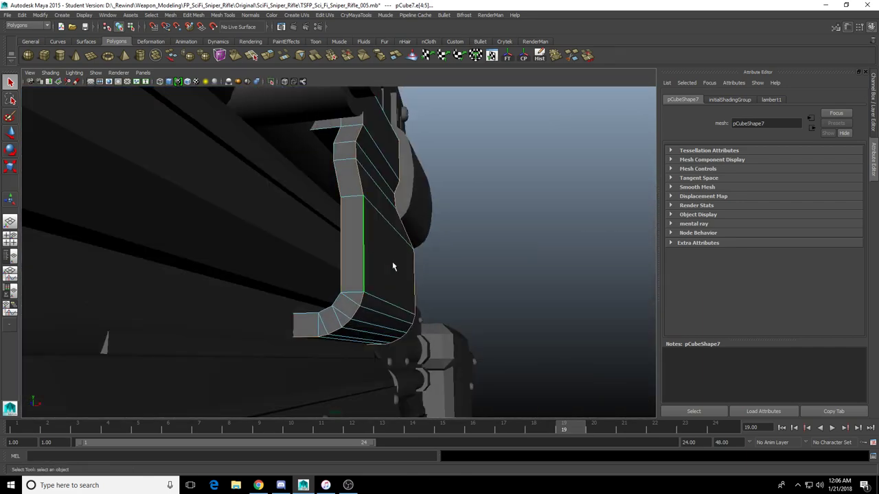
left_click_drag(393, 263, 339, 345, "alt")
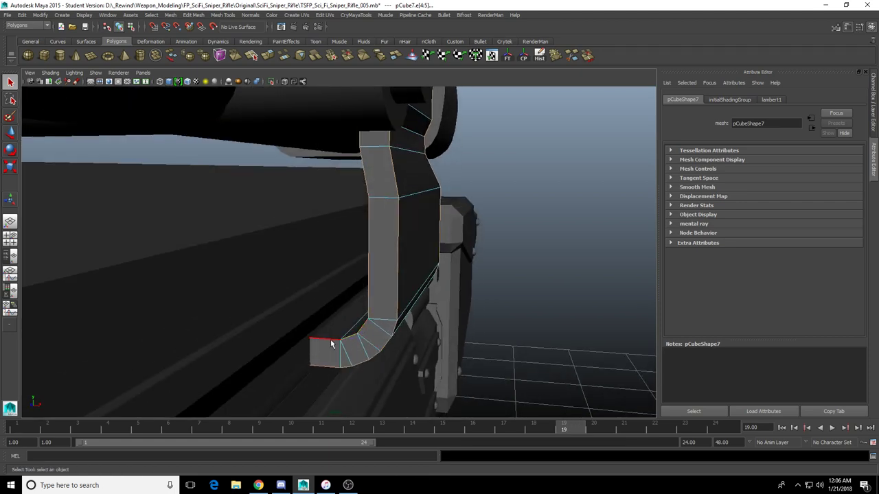
left_click_drag(431, 321, 251, 328, "alt")
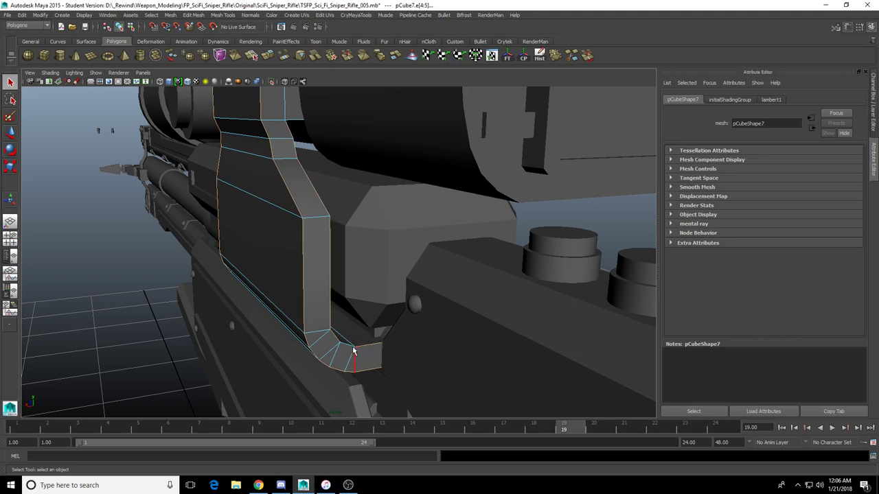
left_click_drag(314, 236, 421, 229, "alt")
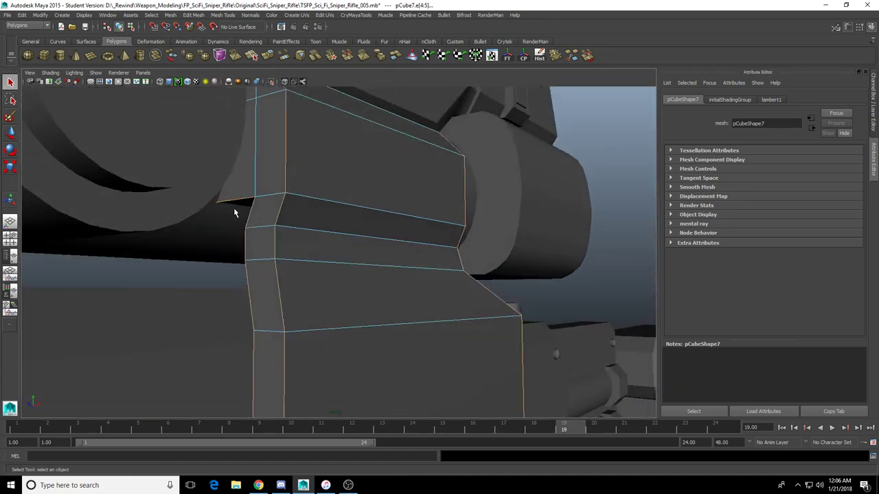
left_click_drag(234, 213, 355, 278, "alt")
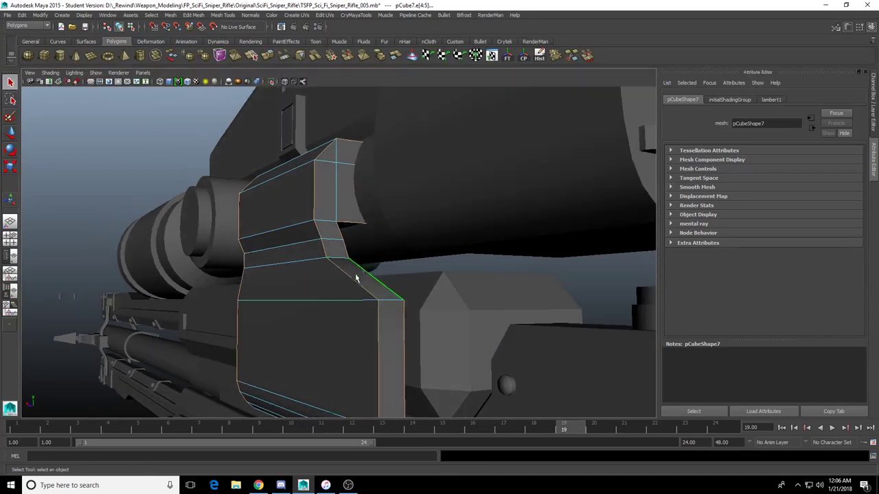
Try bevelling the selected profile edges at both ends of the scope's mounting plate, and undo the bevel
right_click_drag(355, 282, 386, 281, "shift")
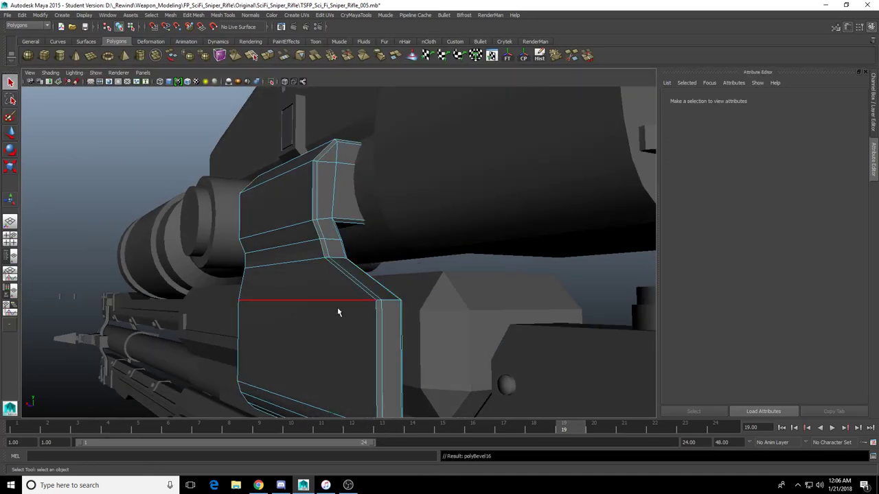
left_click_drag(336, 308, 433, 297, "alt")
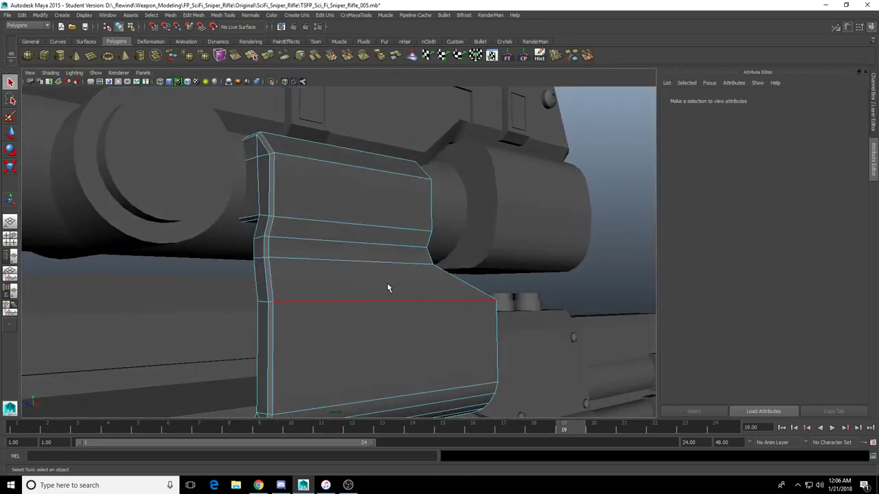
left_click_drag(318, 264, 336, 266, "alt")
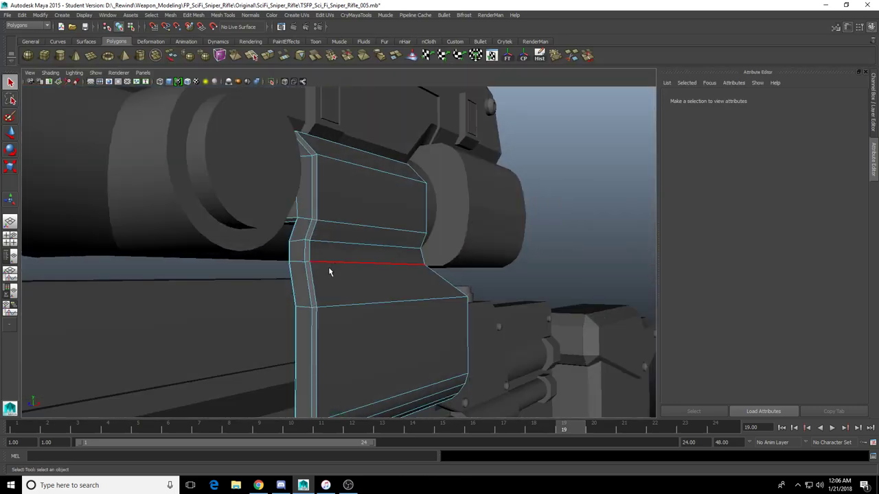
left_click_drag(328, 267, 344, 279, "alt")
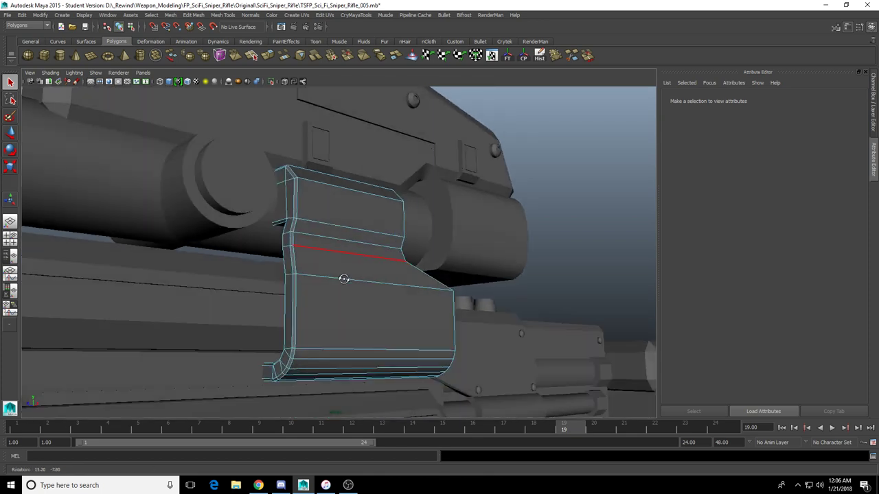
middle_click_drag(344, 279, 387, 213, "alt")
left_click_drag(387, 214, 330, 280, "alt")
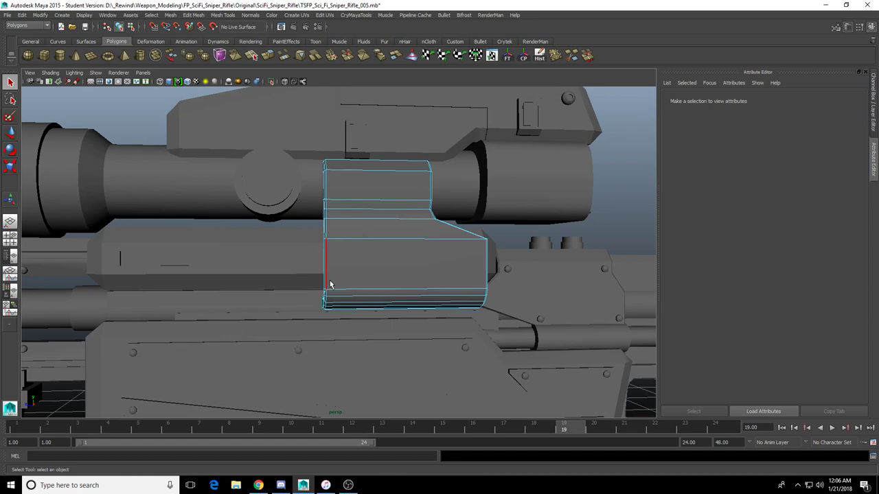
left_click_drag(403, 260, 378, 252, "alt")
key("ctrl+z")
key("ctrl+z")
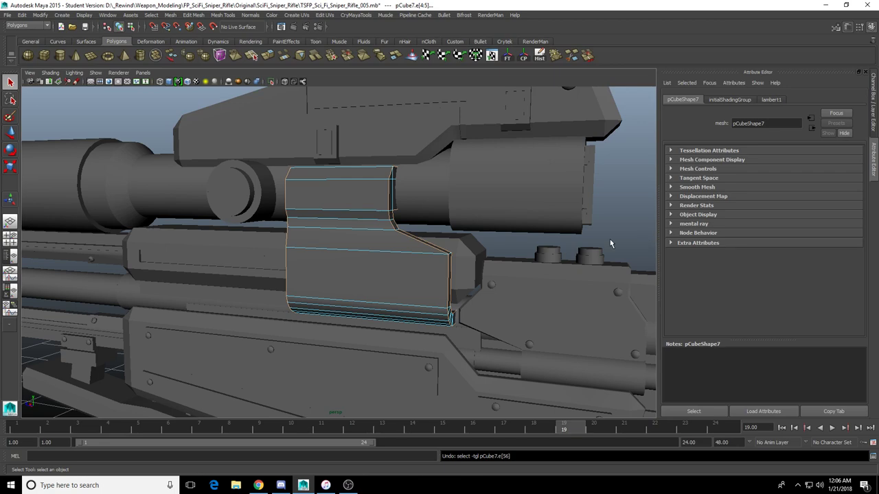
Try bevelling the mounting plate's selected edges again, and undo the bevel together with the latest edge picks
scroll(610, 239, "up", 4)
left_click_drag(561, 268, 425, 235, "alt")
left_click_drag(354, 250, 319, 255, "alt")
key("g")
left_click_drag(312, 287, 259, 208, "alt")
key("ctrl+z")
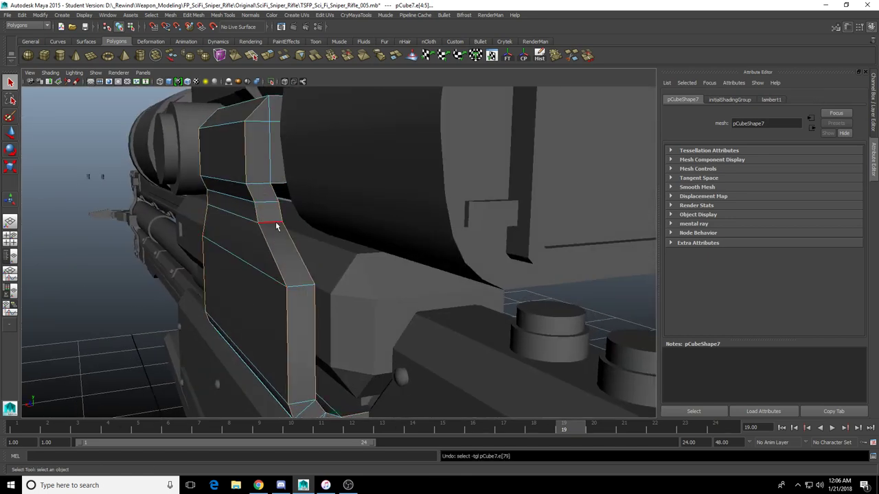
Reselect the profile edge loops around both ends of the scope's mounting plate
double_click(276, 246)
left_click_drag(134, 288, 343, 245, "alt")
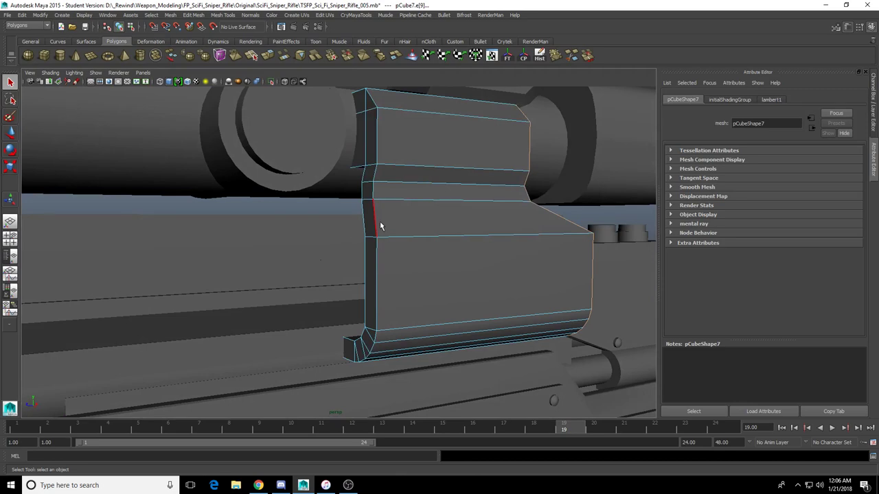
left_click_drag(412, 234, 363, 239, "alt")
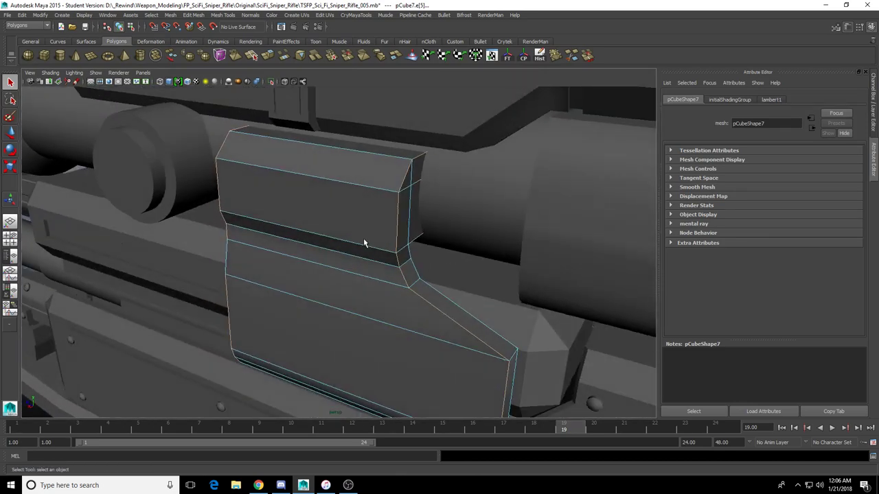
Try a bevel on the reselected end profiles, check its settings and shape, and undo it
key("g")
right_click_drag(347, 308, 360, 294)
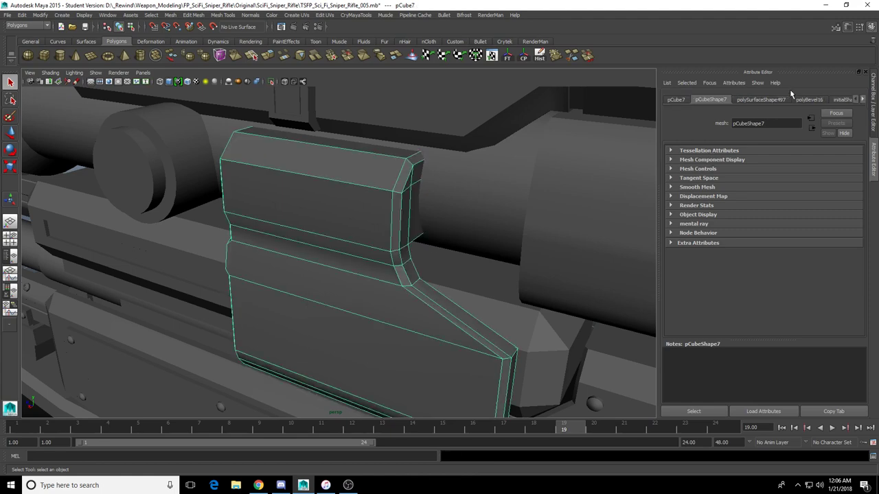
left_click(809, 99)
left_click_drag(364, 296, 526, 257, "alt")
left_click_drag(345, 276, 369, 278, "alt")
key("ctrl+z")
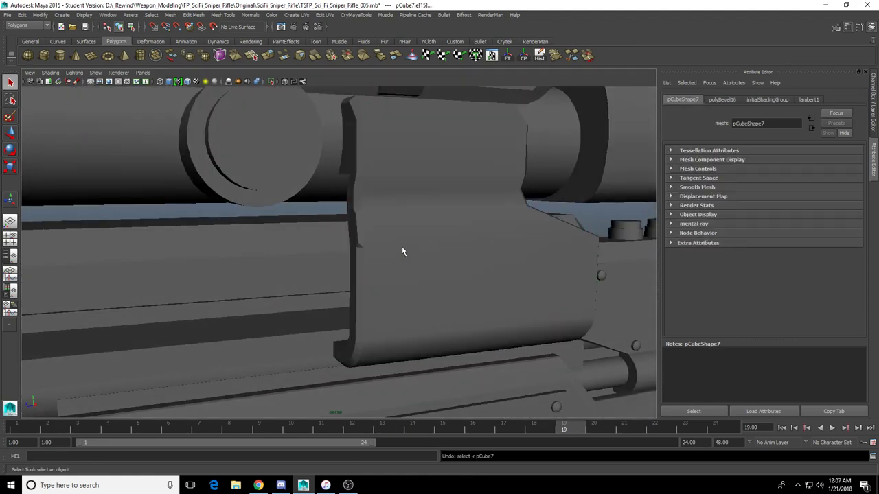
key("ctrl+z")
key("ctrl+z")
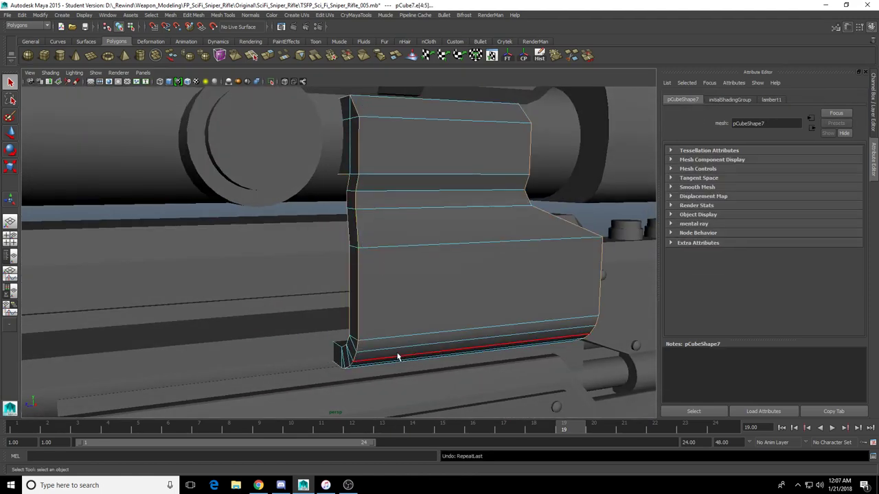
Add the missing short slanted edge in the middle of the plate's end profile to the edge selection
scroll(397, 340, "up", 3)
left_click_drag(396, 320, 443, 264, "alt")
right_click_drag(447, 244, 483, 194)
right_click_drag(472, 307, 471, 269)
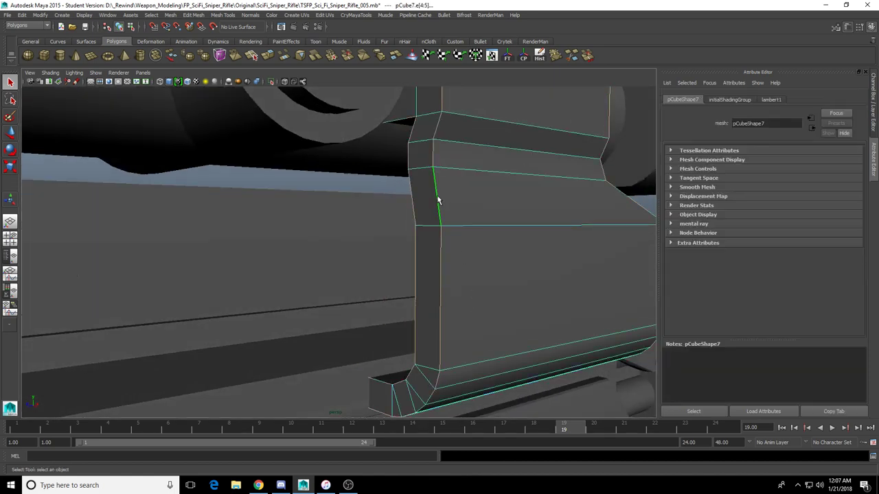
left_click(437, 196, "shift")
left_click_drag(471, 332, 373, 343, "alt")
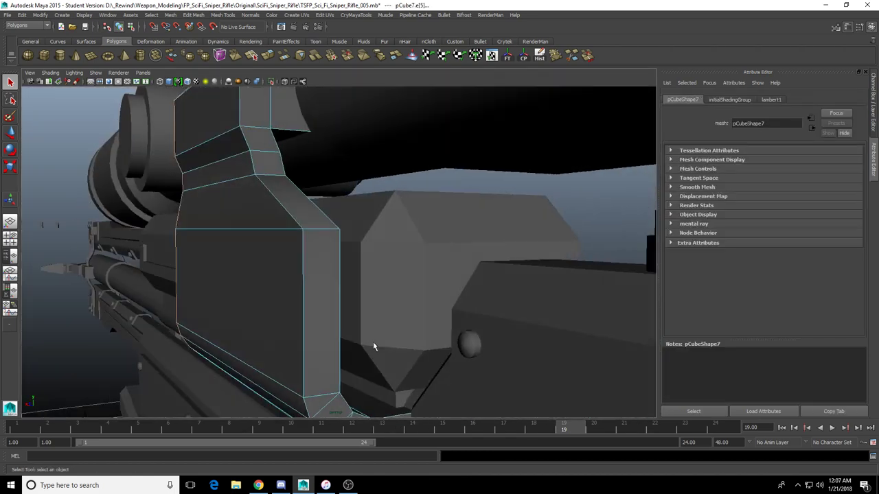
left_click_drag(301, 300, 376, 308, "alt")
Bevel the selected profile edges of the mounting plate and set the bevel fraction to 0.276
key("g")
scroll(456, 314, "up", 3)
left_click_drag(466, 314, 351, 313, "alt")
right_click_drag(279, 328, 219, 296)
left_click_drag(219, 295, 307, 302, "alt")
left_click(308, 302)
right_click_drag(343, 292, 562, 231, "alt")
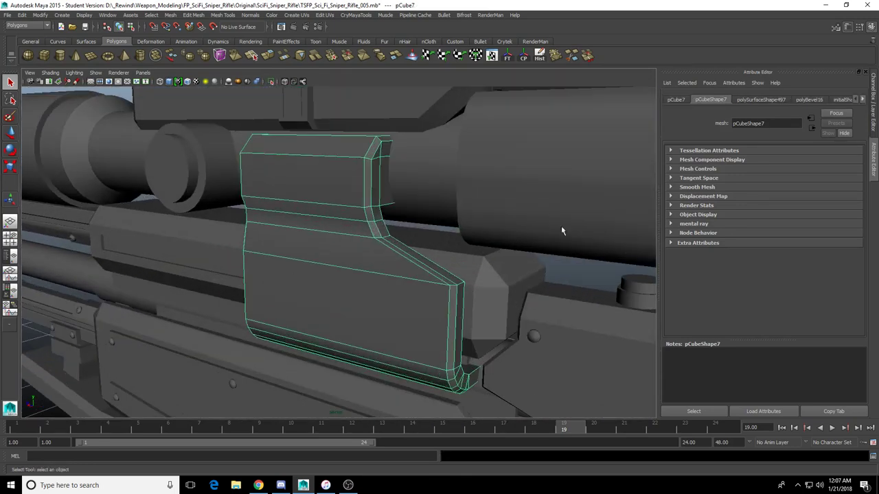
left_click(796, 101)
left_click_drag(812, 180, 790, 186)
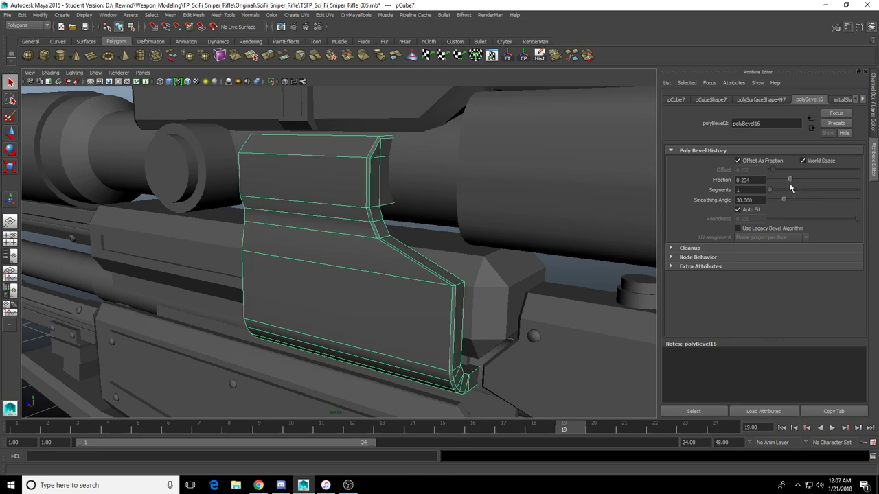
Examine the bevelled mounting plate up close and against the whole scope from several angles
left_click_drag(509, 261, 552, 248, "alt")
left_click(589, 241)
right_click_drag(587, 242, 509, 253, "alt")
mouse_move(510, 254)
left_mouse_down("alt")
mouse_move(565, 256)
mouse_move(494, 260)
left_mouse_up("alt")
right_click_drag(495, 261, 543, 251, "alt")
left_click(401, 249)
middle_click_drag(402, 249, 384, 317, "alt")
right_click_drag(384, 317, 414, 322, "alt")
left_click_drag(414, 322, 319, 319, "alt")
left_click_drag(271, 332, 334, 323, "alt")
middle_click_drag(302, 316, 384, 331, "alt")
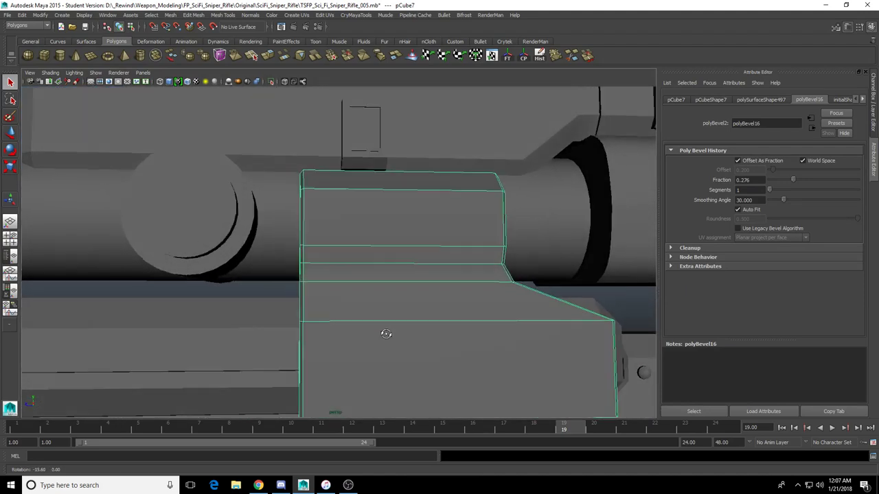
right_click_drag(385, 331, 343, 337, "alt")
left_click_drag(388, 341, 352, 343, "alt")
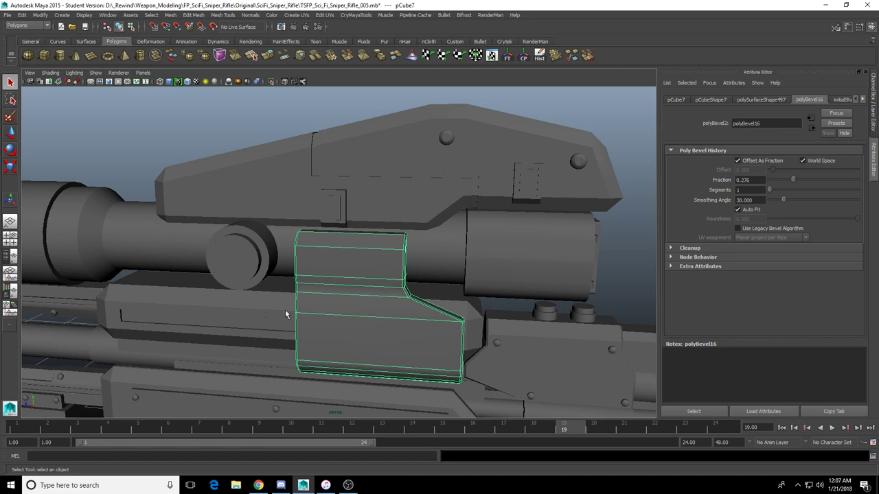
left_click_drag(357, 283, 410, 269, "alt")
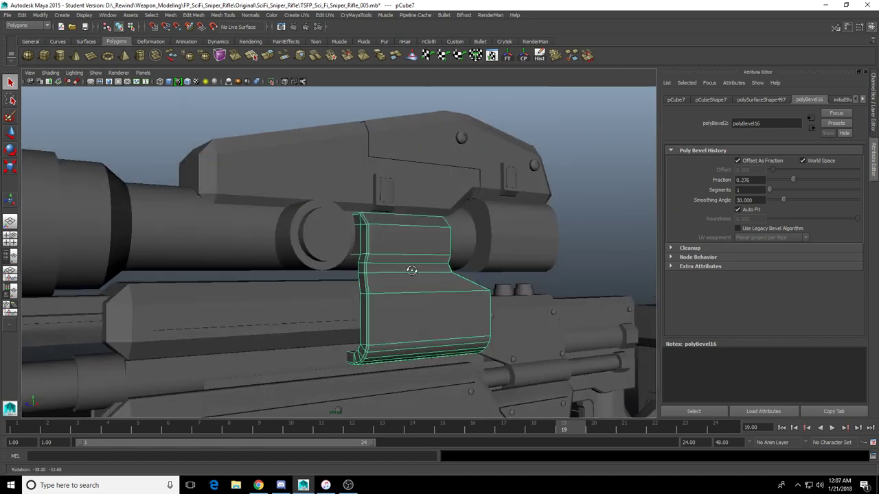
Clear the construction history of the bevelled mounting plate
middle_click_drag(371, 267, 403, 323, "alt")
left_click(341, 239)
left_click_drag(341, 240, 361, 247, "alt")
left_click(379, 335)
Save the scene as a new version named TSFP_Sci_Fi_Sniper_Rifle_006.mb and accept the student version notice
left_click(8, 15)
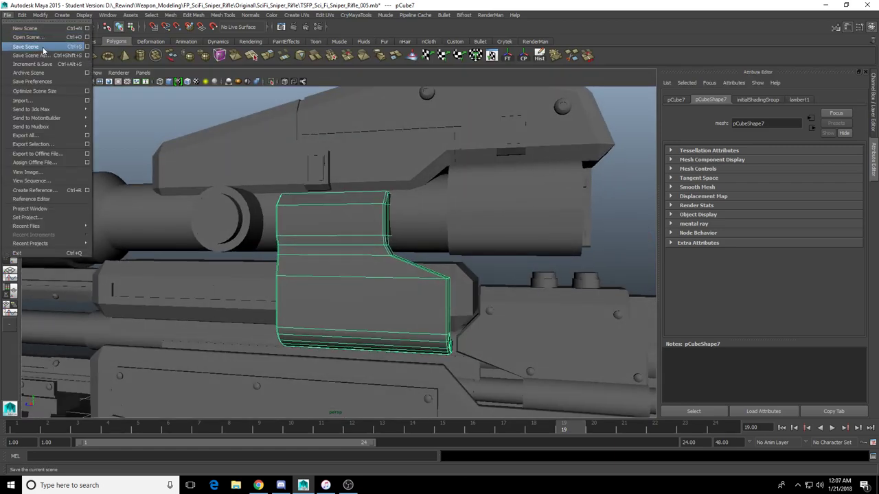
left_click(46, 56)
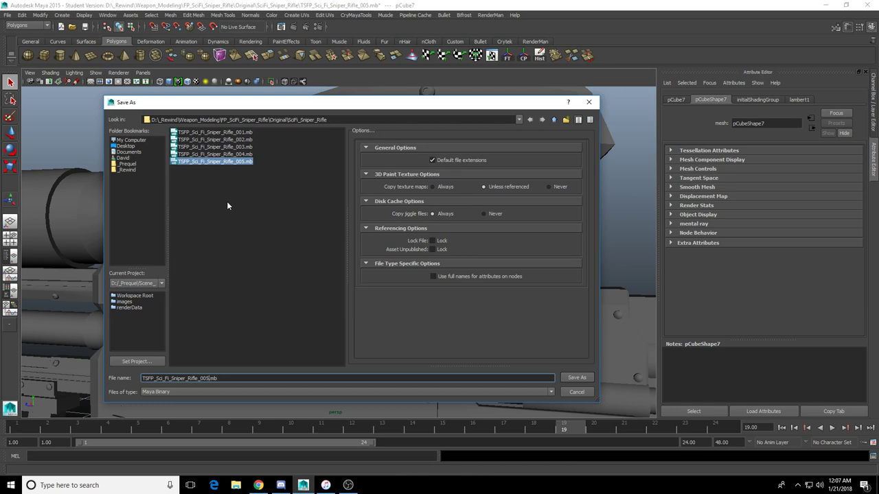
key("BackSpace")
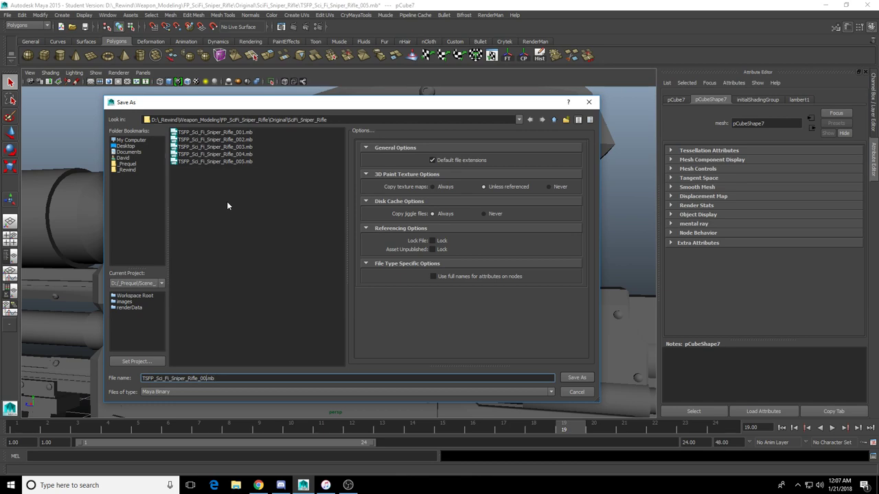
type("6")
key("Return")
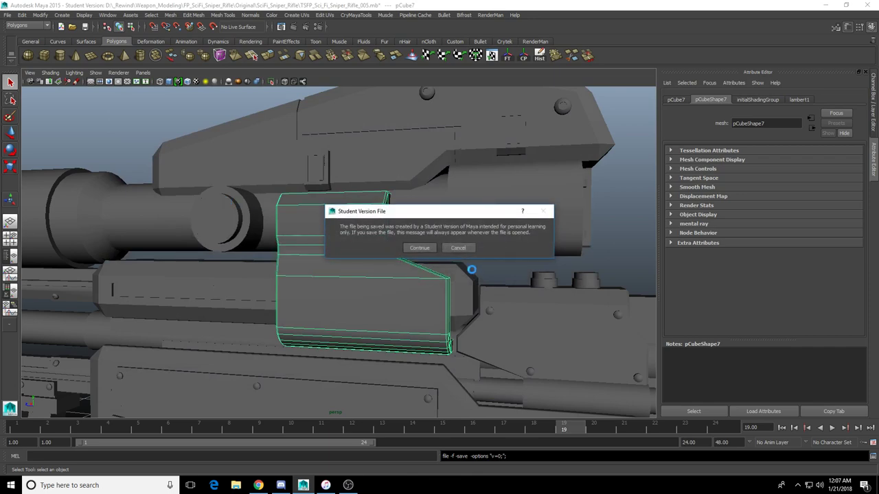
left_click(419, 249)
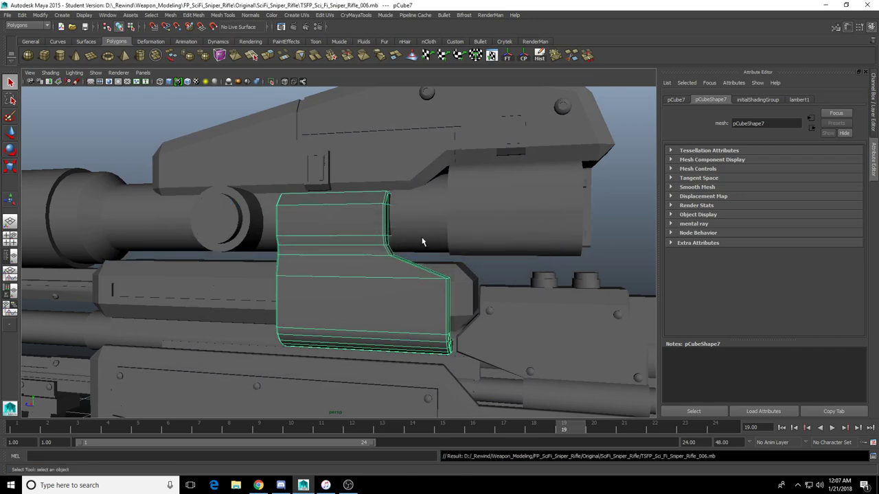
middle_click_drag(402, 266, 303, 210, "alt")
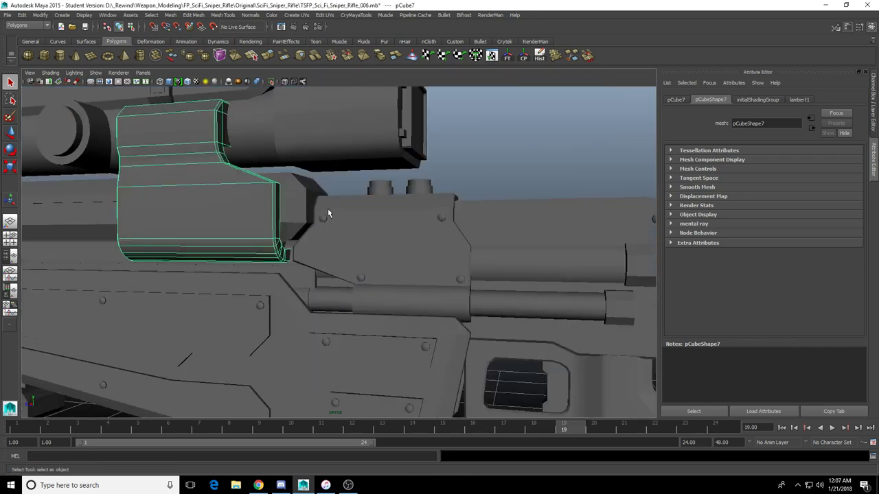
left_click(323, 218)
left_click_drag(309, 219, 431, 252, "alt")
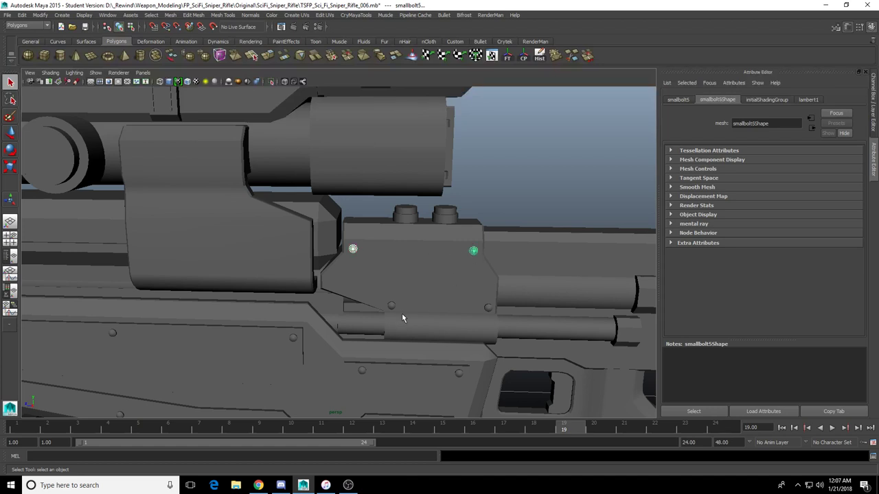
left_click(488, 309, "shift")
middle_click_drag(485, 299, 384, 264, "alt")
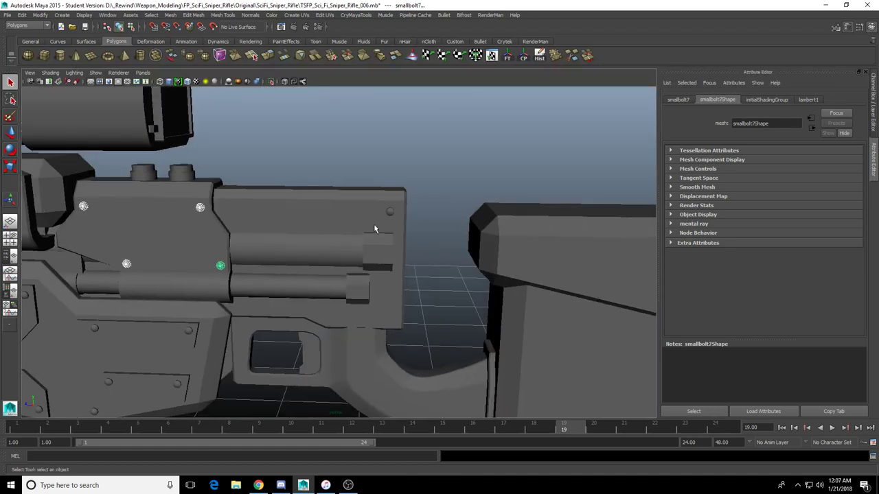
left_click_drag(391, 262, 386, 252, "alt")
key("w")
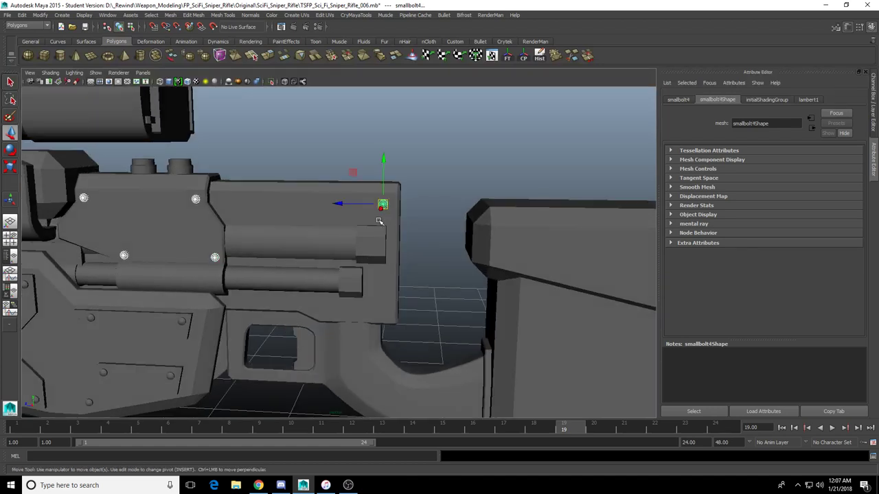
left_click(448, 196)
Duplicate the small bolt at the rear body's upper back corner and move the copy forward beside the side plate
left_click(383, 205)
left_click_drag(386, 227, 197, 240, "alt")
key("ctrl+d")
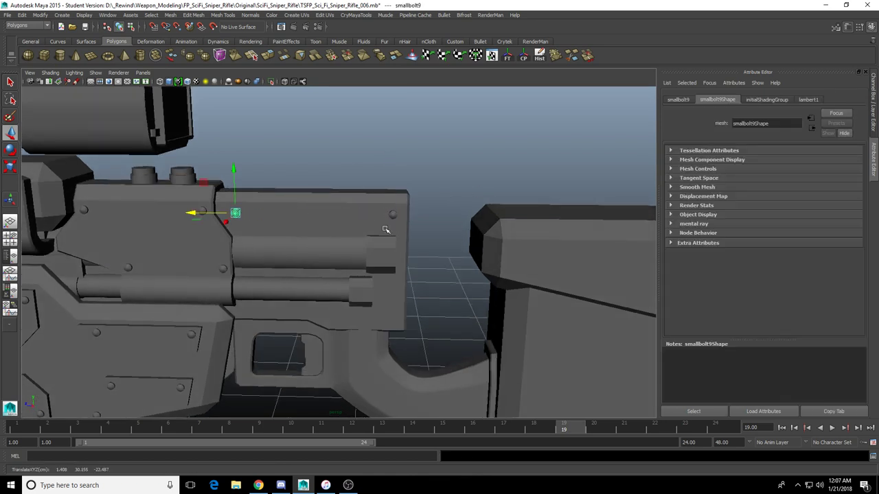
Duplicate the upper back corner bolt again and move the copy straight down to the rear body's lower back corner
left_click(392, 214)
key("ctrl+d")
left_click_drag(392, 172, 394, 279)
left_click_drag(394, 279, 386, 259, "alt")
scroll(412, 213, "up", 5)
left_click_drag(407, 183, 410, 193)
left_click_drag(410, 193, 422, 213, "alt")
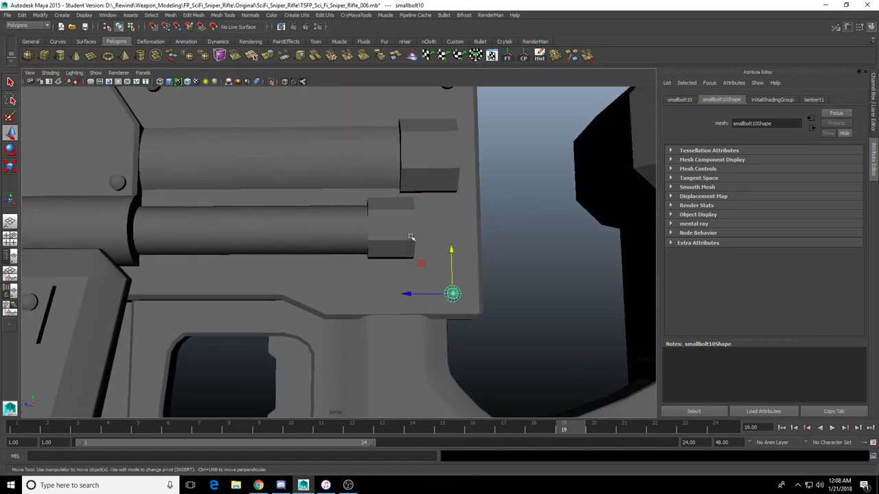
scroll(347, 271, "down", 5)
left_click_drag(344, 274, 436, 287, "alt")
scroll(425, 292, "down", 5)
scroll(426, 292, "up", 6)
middle_click_drag(514, 285, 256, 273, "alt")
left_click(567, 279)
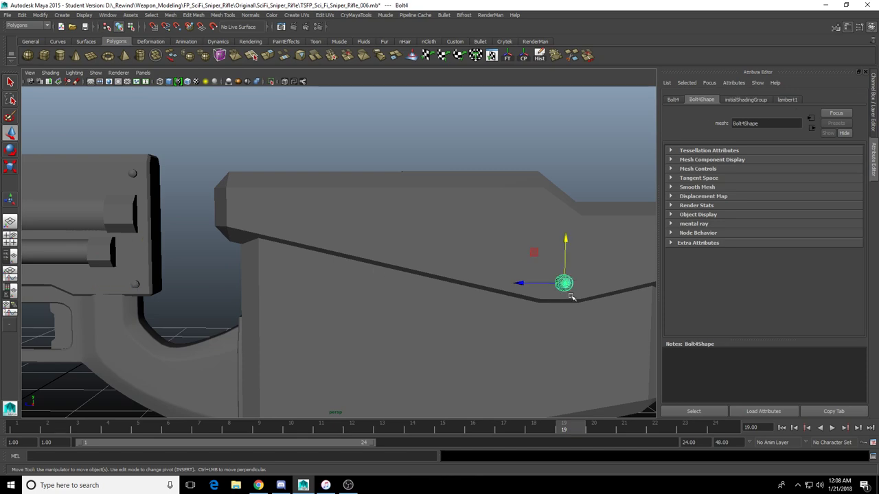
Duplicate the rear body's lower back corner bolt and move the copy backward and up to the stock's upper cover
left_click(134, 284)
left_click_drag(143, 292, 194, 293, "alt")
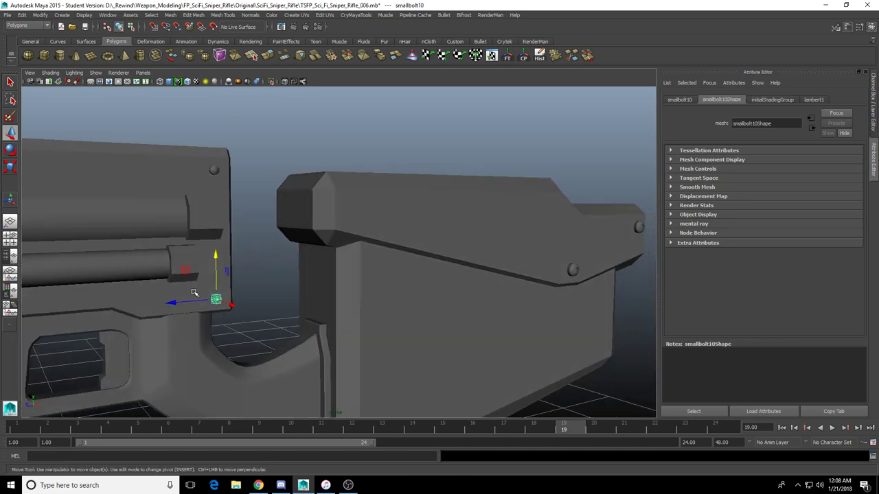
scroll(184, 304, "down", 5)
middle_click_drag(184, 305, 329, 291, "alt")
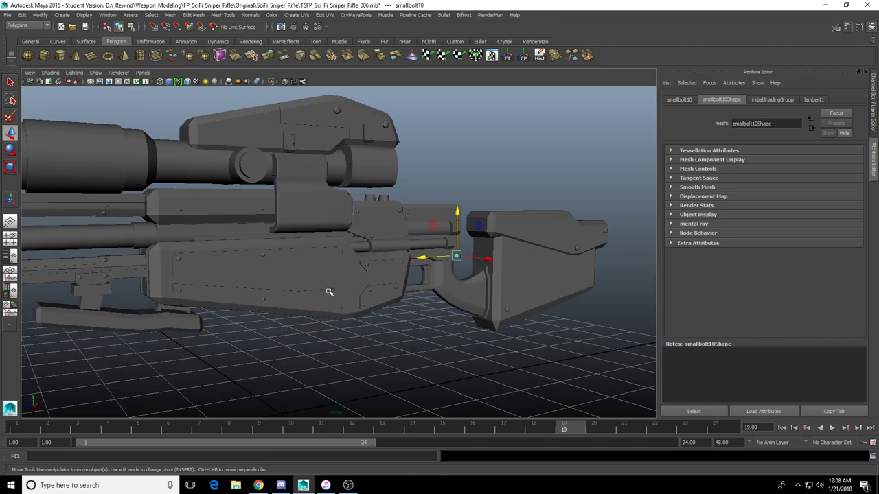
key("f")
scroll(352, 287, "down", 6)
left_click_drag(381, 278, 349, 280, "alt")
scroll(345, 278, "down", 5)
left_click(297, 255)
scroll(372, 281, "down", 4)
scroll(372, 281, "down", 2)
left_click_drag(299, 254, 475, 253)
left_click_drag(475, 252, 431, 241, "alt")
left_click(468, 211)
left_click_drag(468, 211, 469, 133)
Seat the copied bolt on the side surface of the stock's upper cover, near its front end
key("f")
scroll(441, 215, "down", 3)
left_click_drag(441, 216, 497, 223, "alt")
left_click_drag(391, 252, 164, 251)
scroll(229, 239, "down", 4)
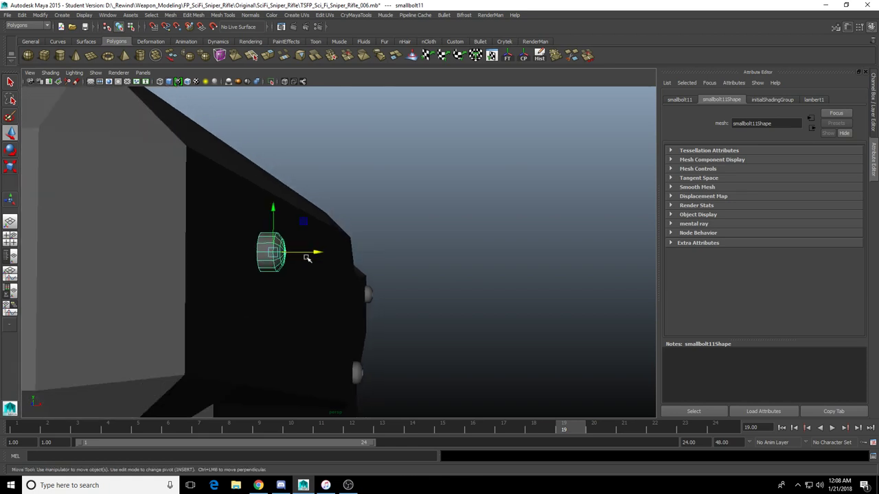
left_click_drag(314, 253, 336, 257)
scroll(254, 239, "down", 3)
left_click_drag(281, 275, 353, 332)
left_click_drag(345, 194, 346, 181)
left_click_drag(346, 181, 357, 204, "alt")
scroll(496, 295, "down", 6)
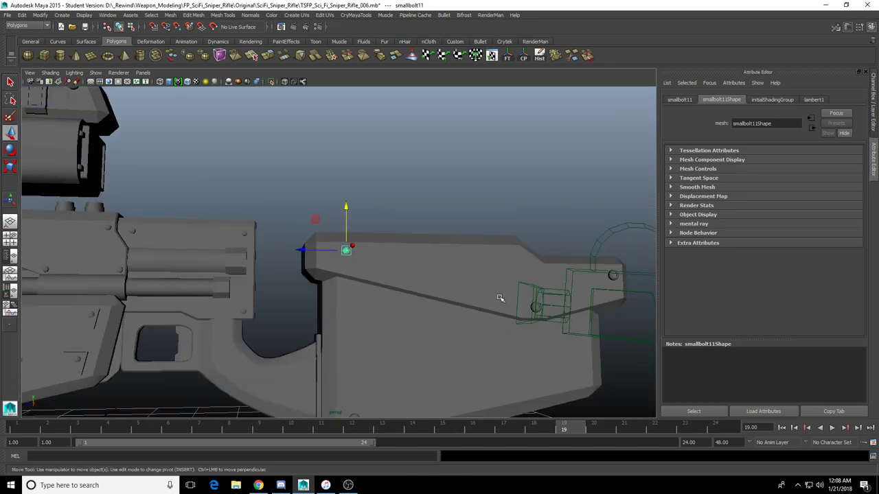
Duplicate the cover's front bolt and move the copy back along the cover to just before its downward slope
middle_click_drag(500, 298, 414, 288, "alt")
scroll(410, 285, "up", 3)
key("ctrl+d")
left_click_drag(188, 243, 464, 267)
key("f")
scroll(420, 276, "down", 8)
left_click_drag(387, 282, 370, 277, "alt")
scroll(376, 282, "down", 8)
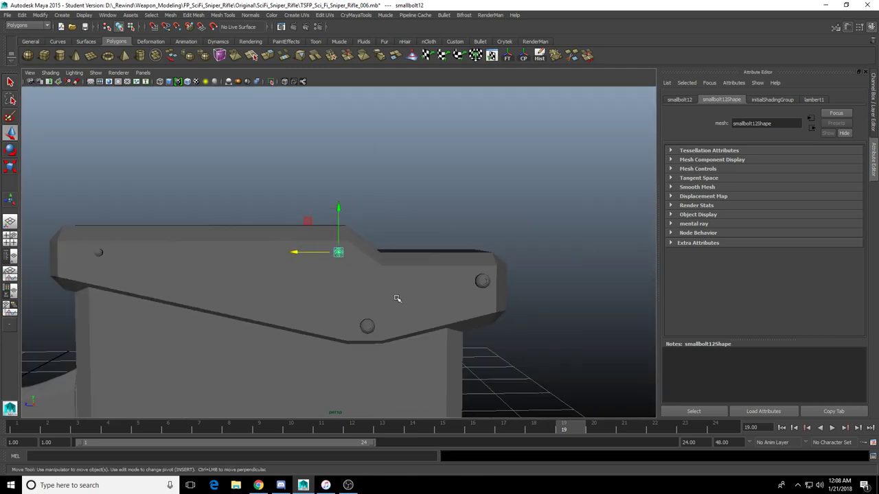
Delete the two large bolts at the cover's rear and the one at the stock's lower front corner
middle_click_drag(427, 286, 414, 263, "alt")
scroll(414, 263, "up", 3)
left_click(561, 260)
key("Delete")
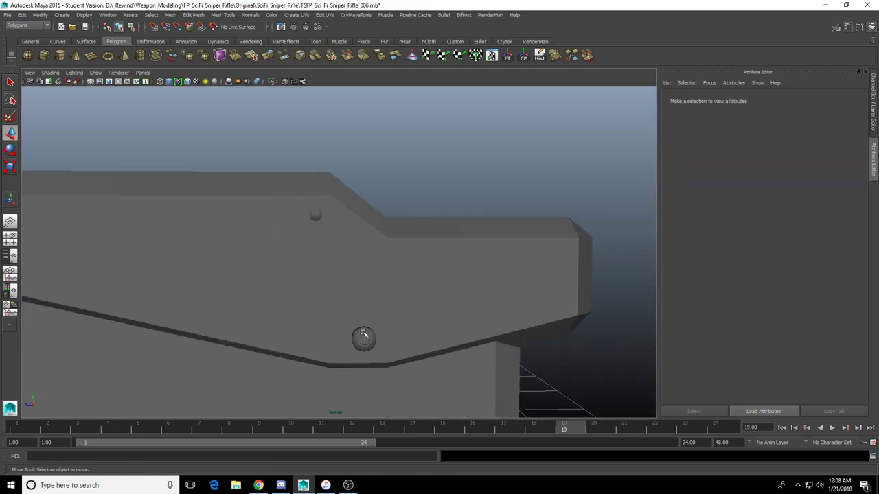
left_click(363, 334)
key("Delete")
scroll(357, 336, "down", 8)
left_click_drag(353, 328, 297, 325, "alt")
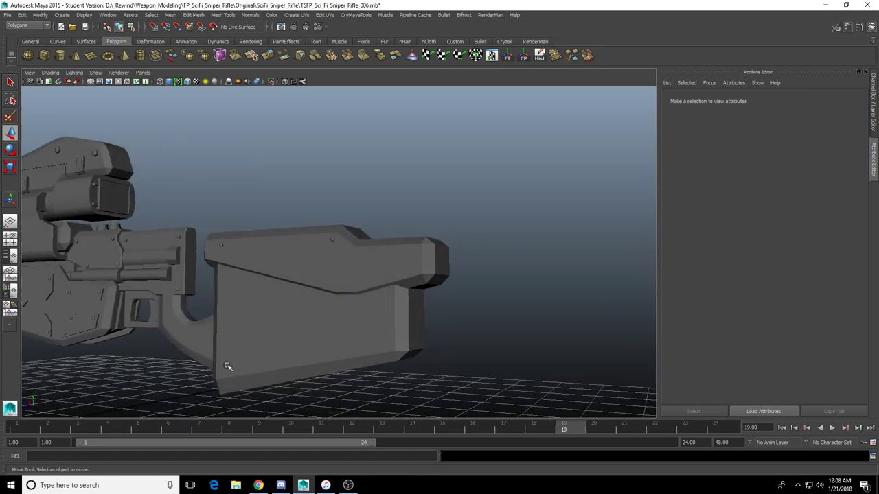
left_click(226, 364)
key("Delete")
Delete the three matching large bolts on the opposite side of the stock
left_click_drag(470, 307, 285, 266, "alt")
left_click(268, 266)
key("Delete")
left_click(344, 296)
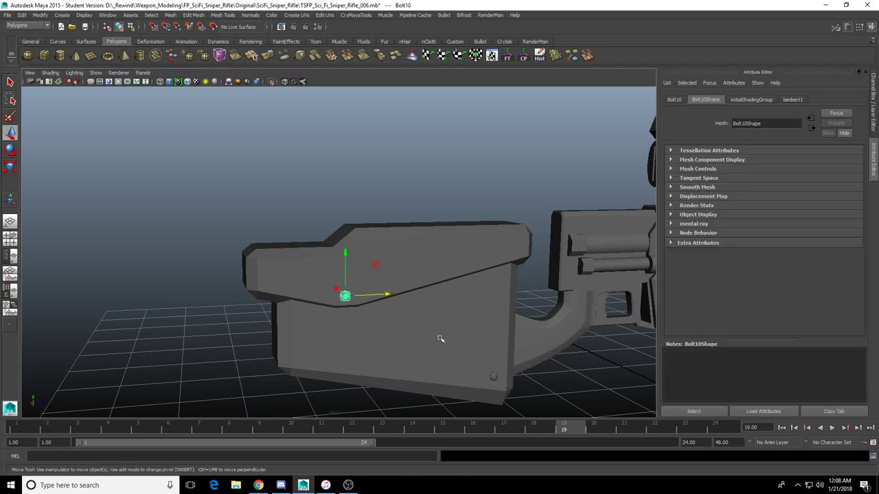
key("Delete")
left_click(494, 376)
key("Delete")
Duplicate the small bolt before the cover's slope and place the copy just above the cover's lowest edge
left_click_drag(324, 289, 332, 265, "alt")
left_click(332, 240)
key("ctrl+d")
scroll(337, 206, "up", 3)
key("f")
left_click_drag(365, 295, 365, 267, "alt")
scroll(343, 262, "down", 5)
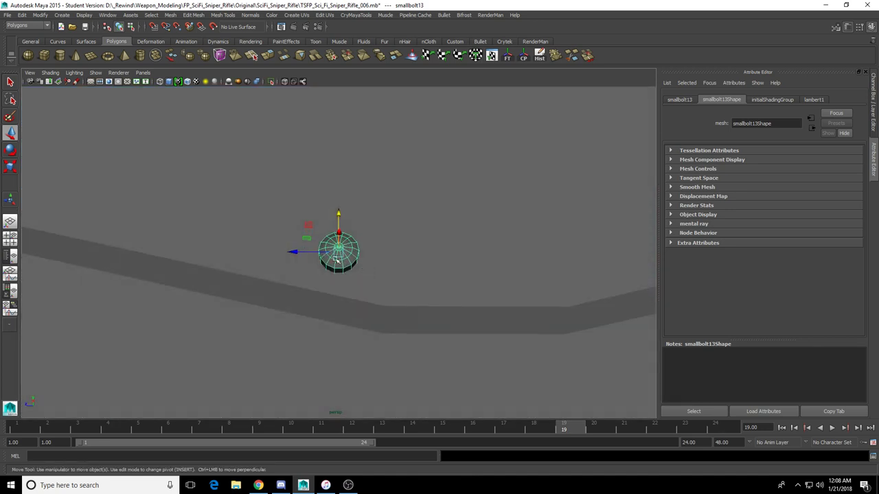
left_click_drag(303, 254, 368, 256)
middle_click_drag(368, 256, 282, 230, "alt")
Duplicate the small bolt above the cover's lowest edge and move the copy a short distance rearward along that edge
key("ctrl+d")
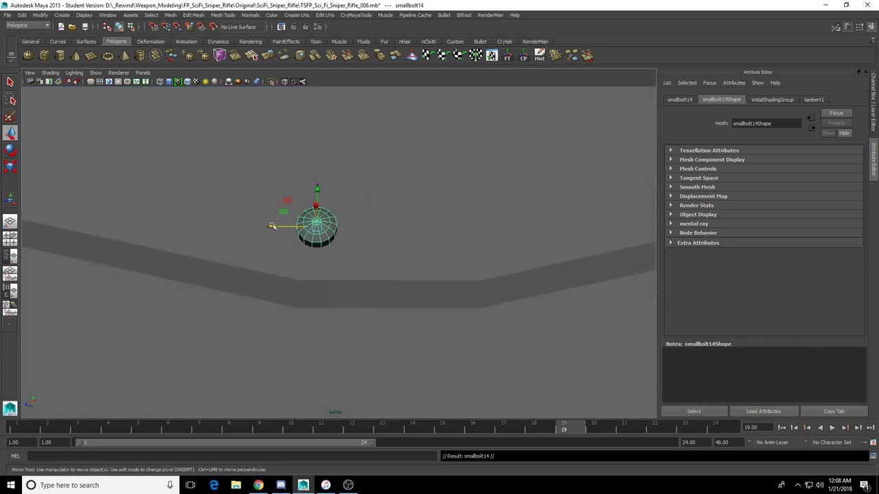
left_click_drag(273, 226, 405, 221)
scroll(421, 241, "down", 5)
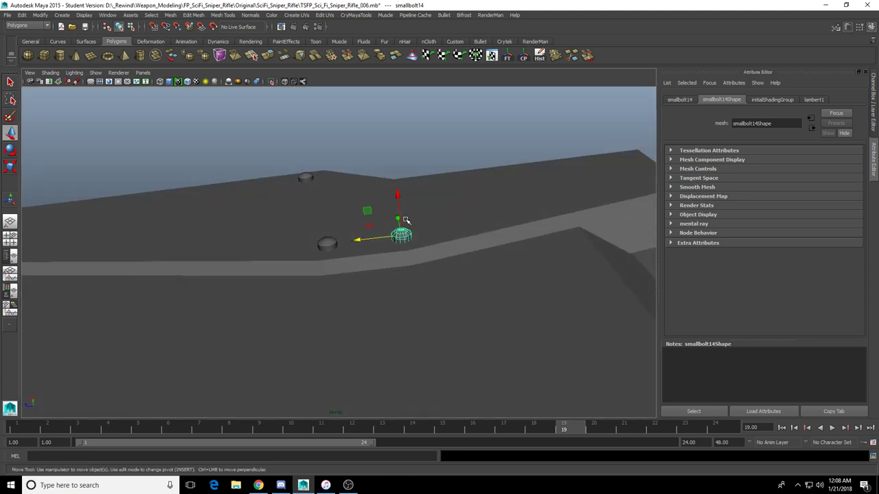
left_click_drag(358, 240, 355, 289)
scroll(355, 288, "down", 8)
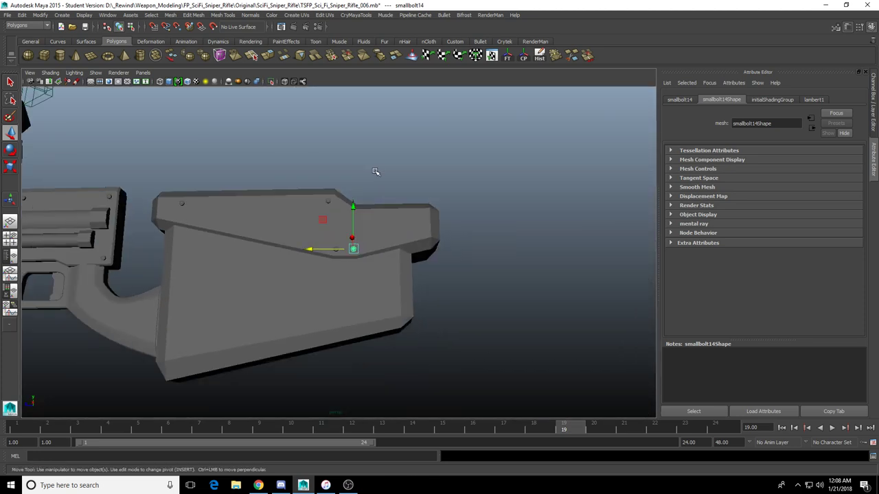
left_click(377, 173)
Examine the rifle's side from the stock forward to the scope, receiver and bipod
left_click_drag(377, 172, 378, 199, "alt")
middle_click_drag(326, 193, 471, 252, "alt")
middle_click_drag(325, 260, 453, 265, "alt")
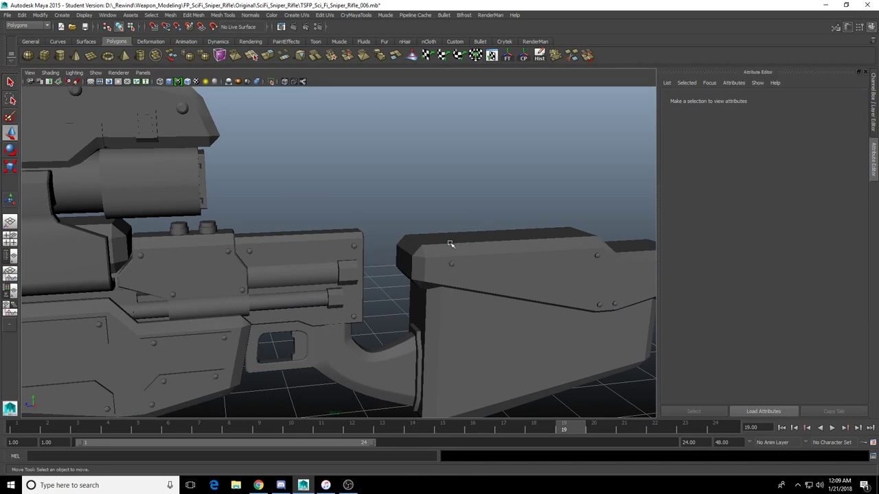
middle_click_drag(372, 293, 438, 248, "alt")
left_click_drag(414, 297, 355, 284, "alt")
scroll(350, 272, "down", 5)
left_click_drag(291, 273, 318, 274, "alt")
middle_click_drag(257, 276, 402, 288, "alt")
scroll(402, 288, "up", 4)
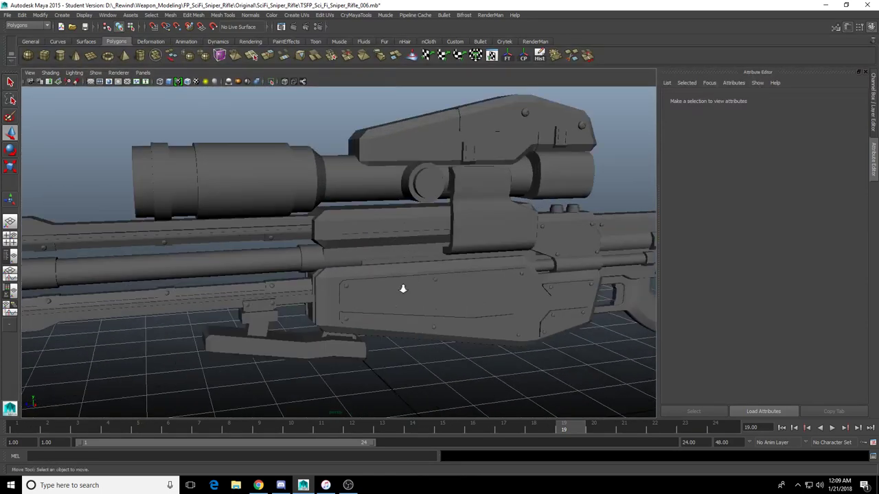
left_click_drag(403, 288, 351, 257, "alt")
Inspect the scope mount and the upper receiver block beneath the scope, including the long narrow face on its side
left_click(350, 250)
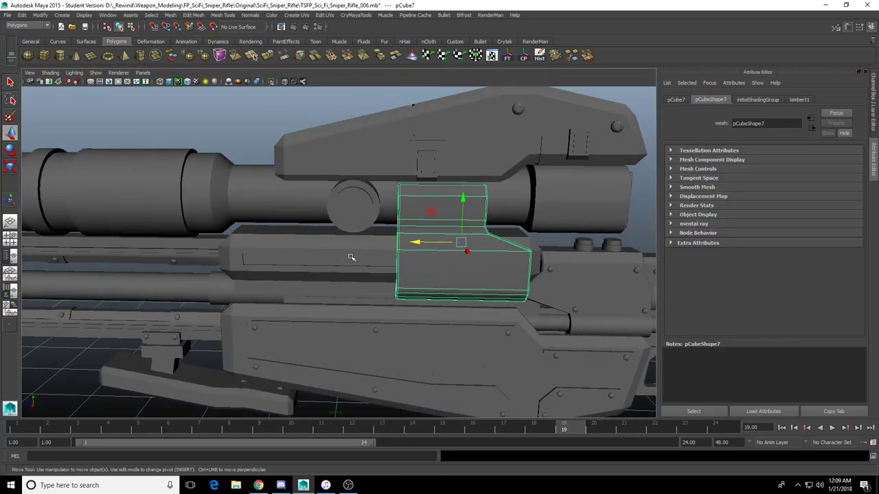
middle_click_drag(350, 257, 279, 289, "alt")
left_click_drag(279, 289, 267, 271, "alt")
left_click(266, 271)
mouse_move(196, 292)
left_mouse_down("alt")
mouse_move(239, 298)
mouse_move(205, 296)
left_mouse_up("alt")
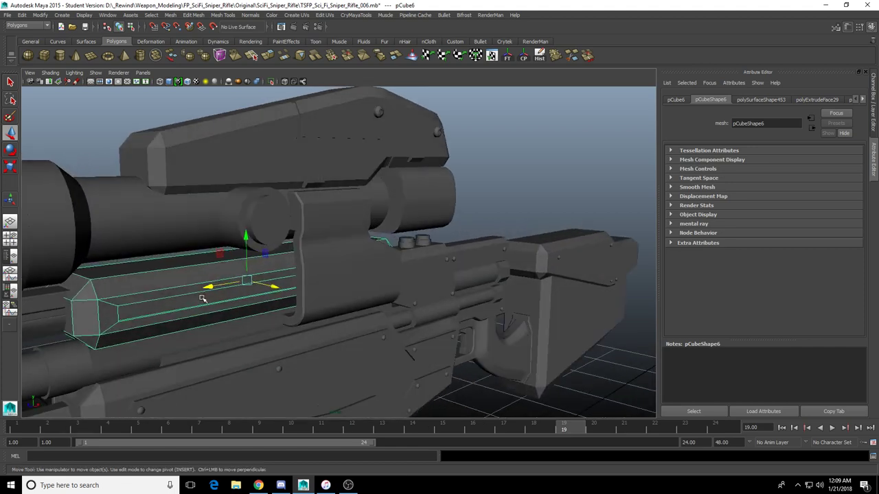
middle_click_drag(205, 297, 252, 299, "alt")
right_click_drag(238, 294, 238, 326)
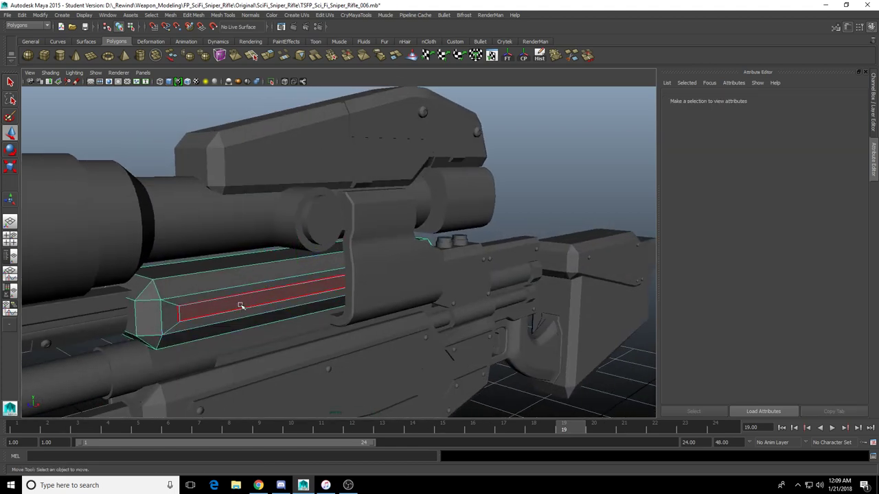
left_click(242, 306)
key("f")
mouse_move(288, 302)
left_mouse_down("alt")
mouse_move(334, 301)
mouse_move(340, 274)
mouse_move(274, 328)
mouse_move(280, 290)
mouse_move(247, 290)
mouse_move(298, 294)
left_mouse_up("alt")
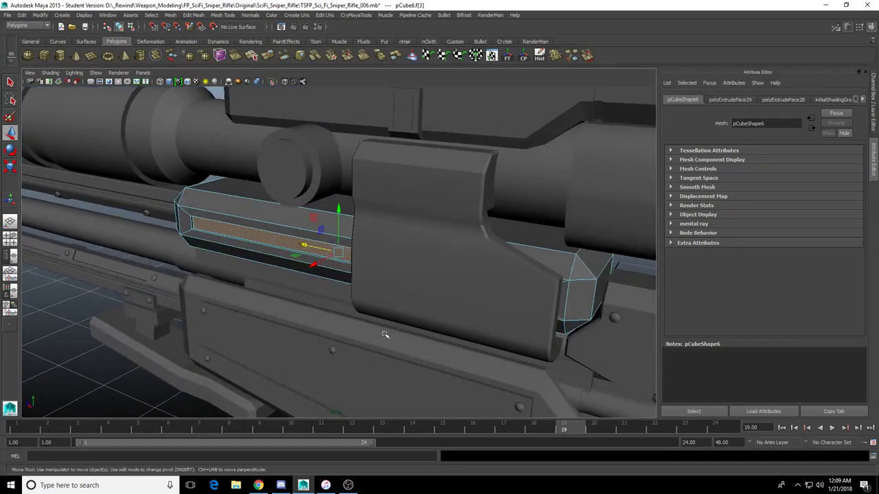
scroll(388, 302, "down", 6)
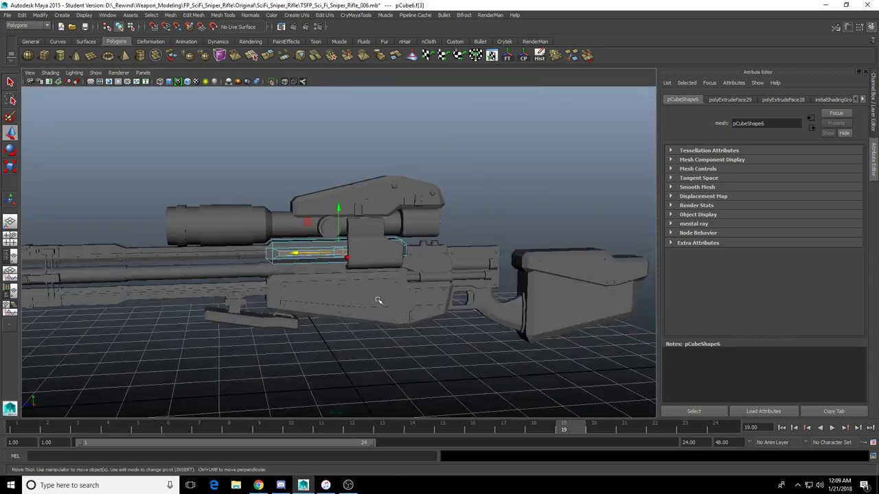
scroll(378, 301, "up", 5)
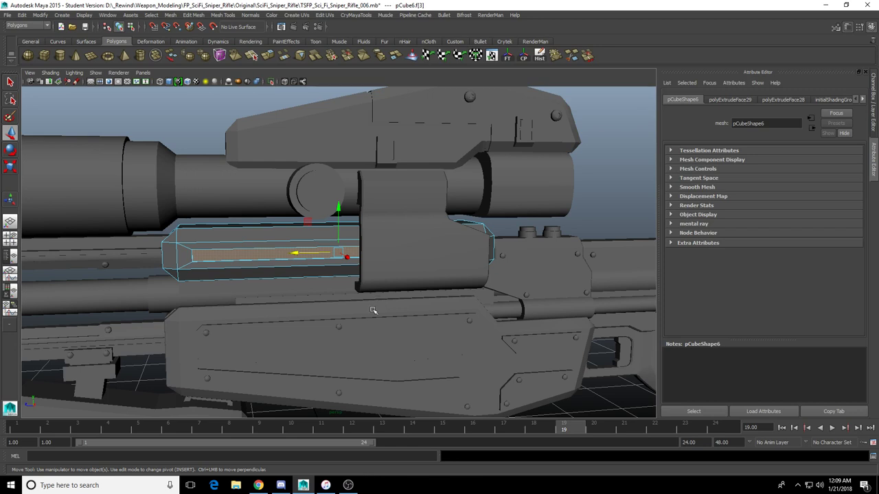
scroll(372, 311, "up", 3)
middle_click_drag(474, 206, 289, 306, "alt")
left_click_drag(381, 299, 296, 266, "alt")
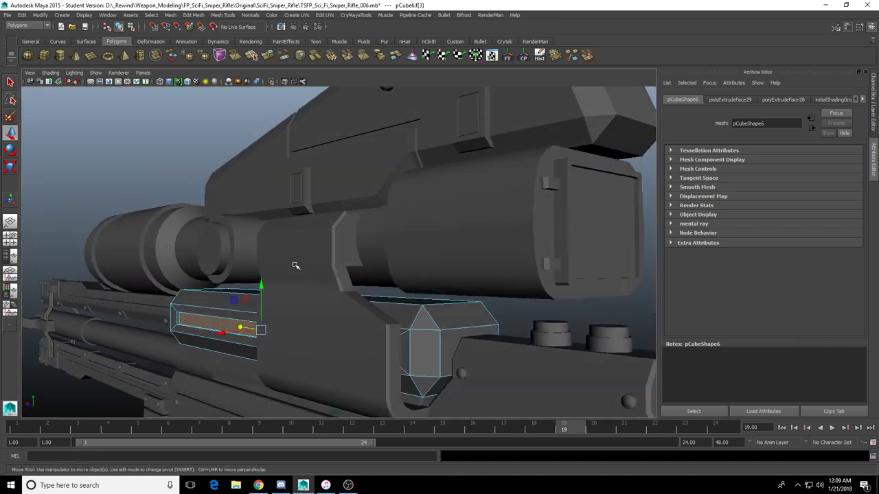
left_click_drag(358, 275, 347, 286, "alt")
Inspect the scope's rear housing and the small rectangular blocks on the side of the cover above it
left_click(426, 237)
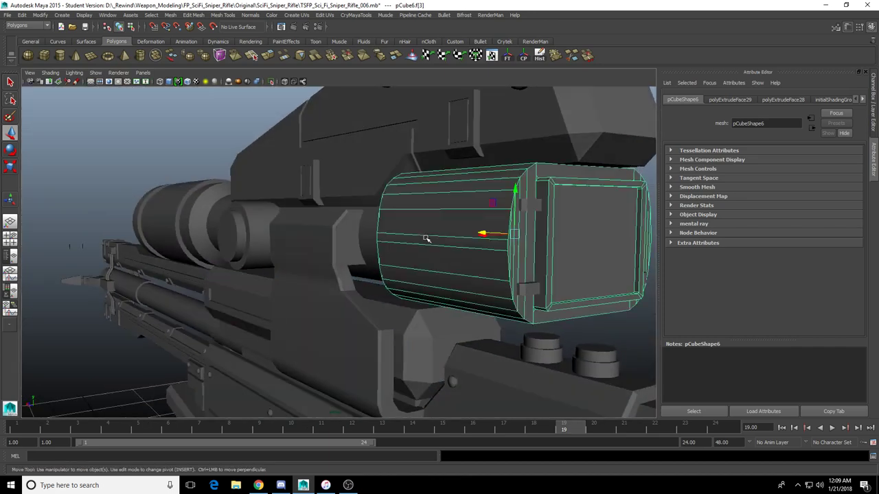
left_click_drag(489, 273, 396, 312, "alt")
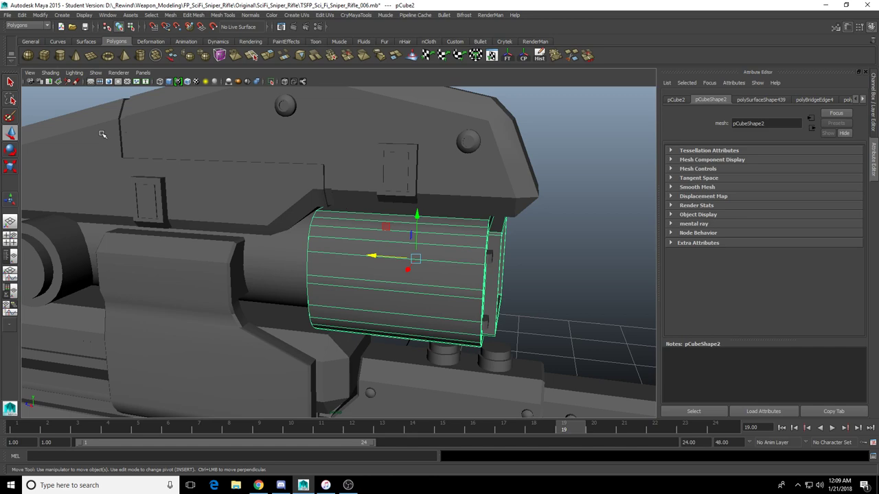
left_click_drag(151, 254, 175, 248, "alt")
middle_click_drag(229, 241, 306, 284, "alt")
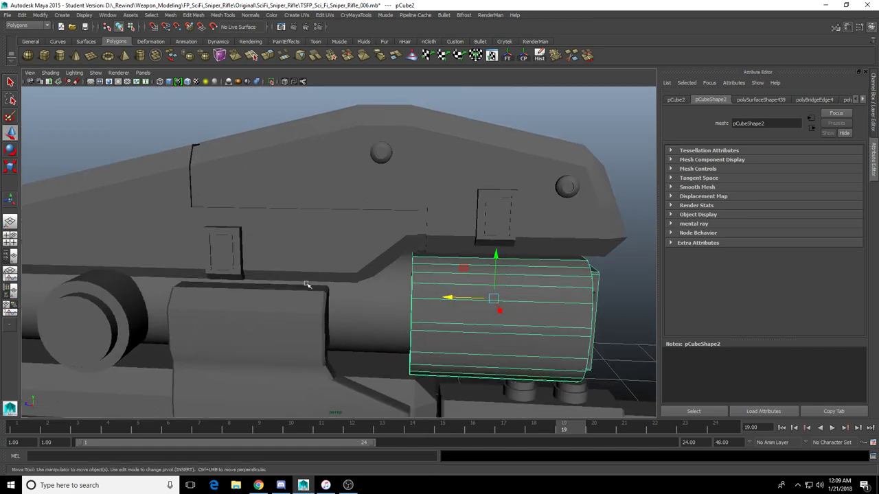
left_click_drag(252, 255, 267, 245, "alt")
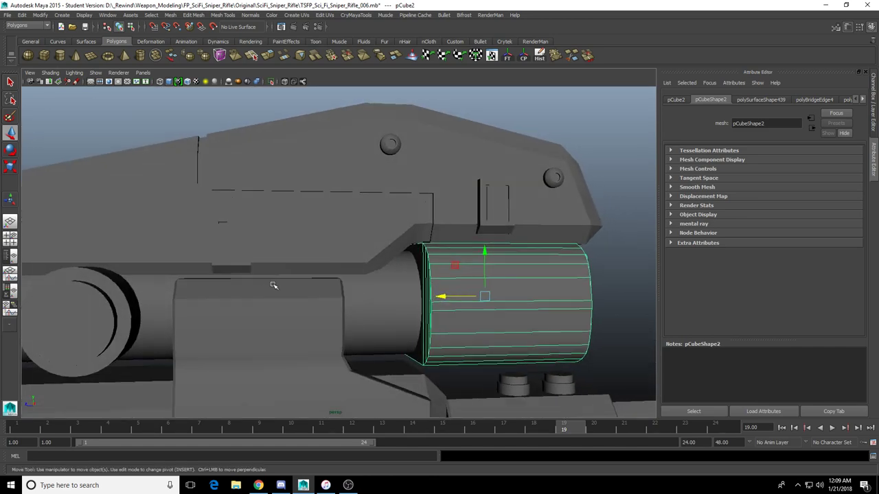
middle_click_drag(272, 285, 320, 241, "alt")
left_click(296, 203)
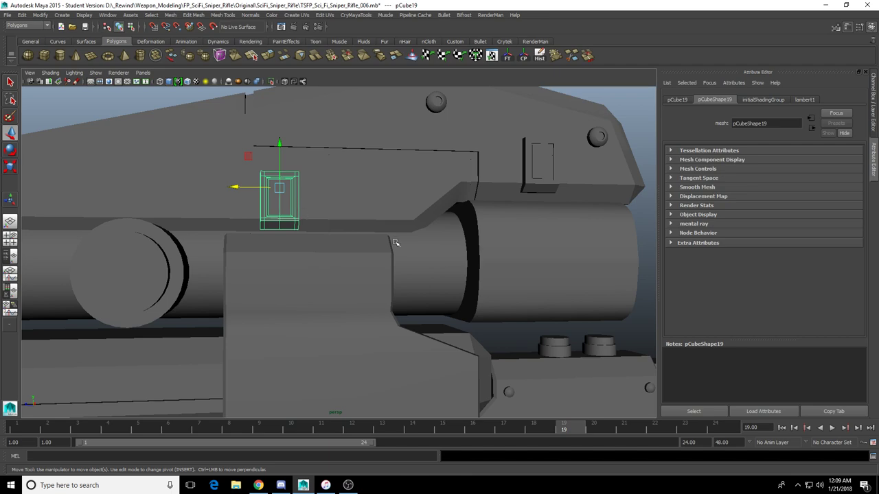
mouse_move(396, 242)
left_mouse_down("alt")
mouse_move(345, 239)
mouse_move(390, 240)
left_mouse_up("alt")
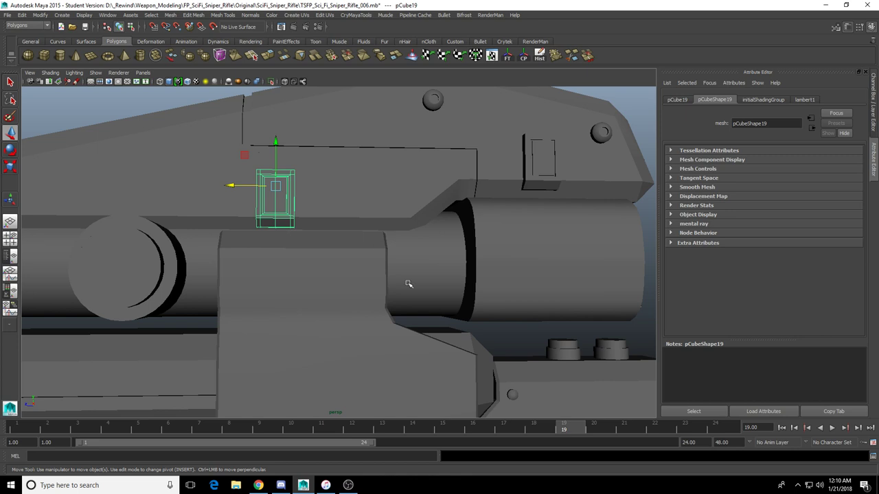
Delete the construction history of the scope's rear housing
left_click_drag(420, 278, 476, 291, "alt")
left_click(476, 290)
right_click_drag(476, 290, 525, 298, "alt")
middle_click_drag(525, 298, 408, 279, "alt")
mouse_move(392, 279)
left_mouse_down("alt")
mouse_move(287, 273)
mouse_move(388, 282)
left_mouse_up("alt")
right_click_drag(389, 282, 384, 254)
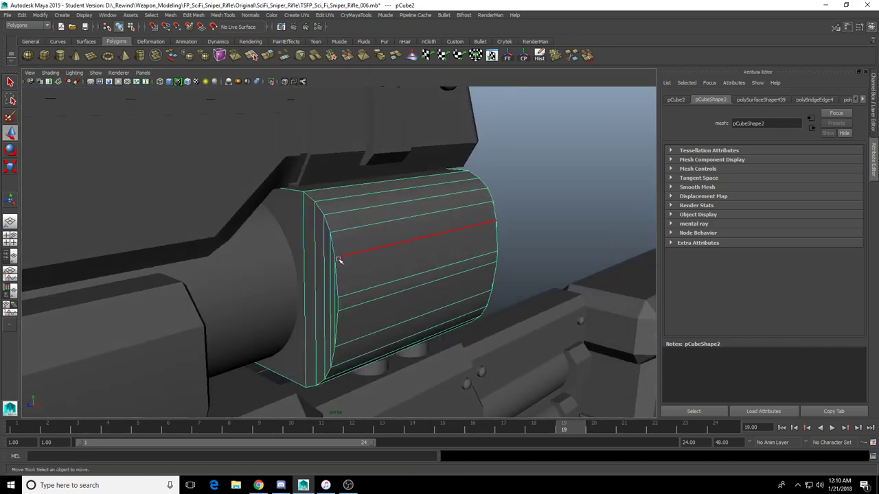
double_click(328, 244)
double_click(334, 248)
key("q")
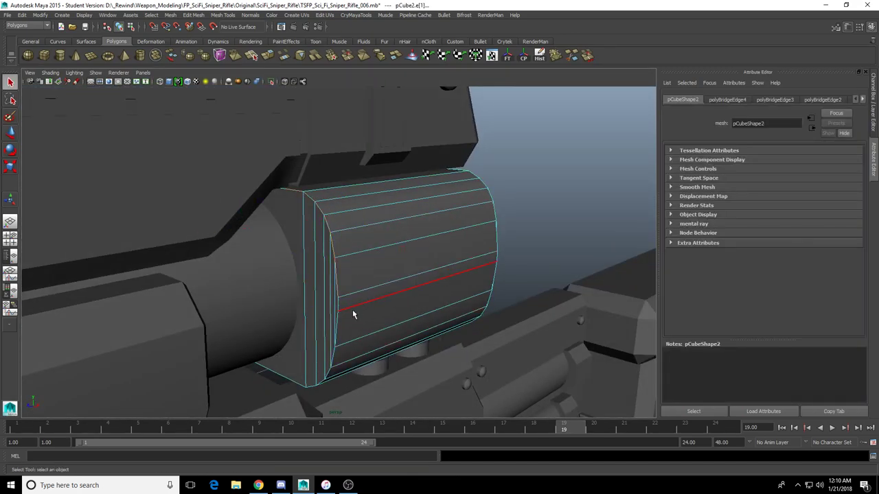
right_click_drag(348, 311, 389, 230)
left_click(388, 253)
key("alt+shift+d")
double_click(337, 323, "shift")
left_click_drag(332, 356, 357, 288, "alt")
right_click_drag(357, 288, 372, 261, "alt")
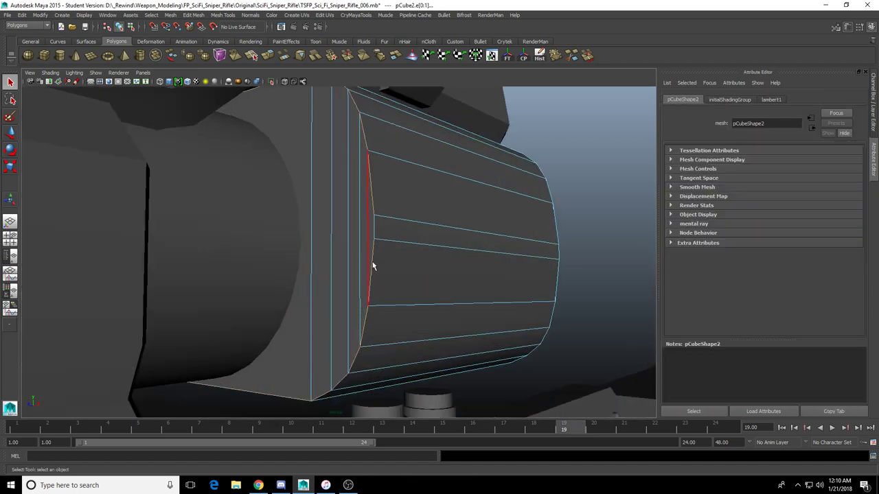
left_click_drag(464, 250, 283, 249, "alt")
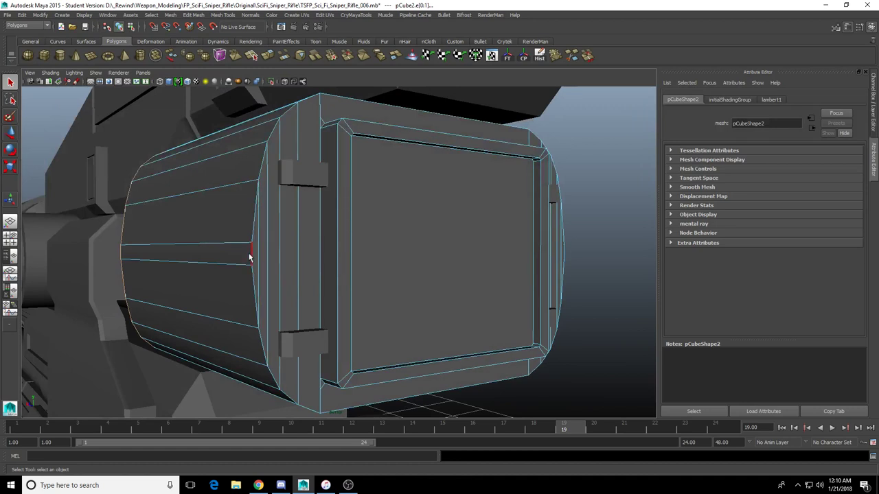
left_click(267, 193, "shift")
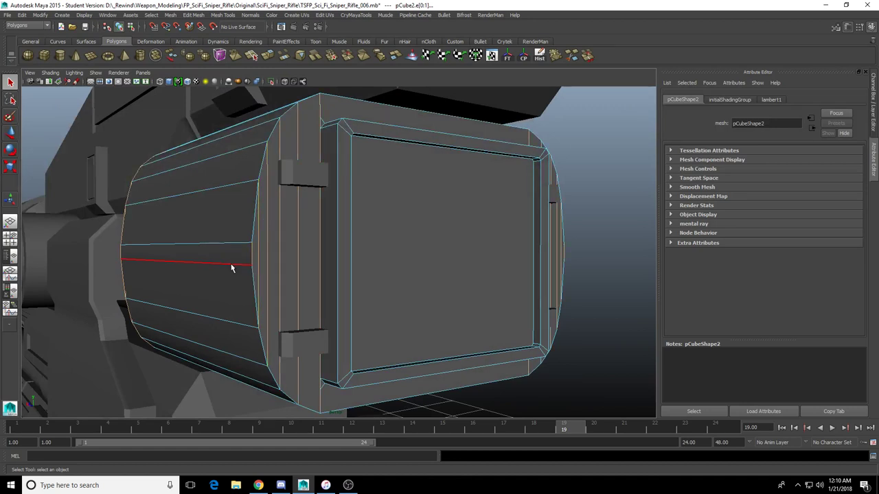
key("ctrl+z")
key("ctrl+z")
key("ctrl+z")
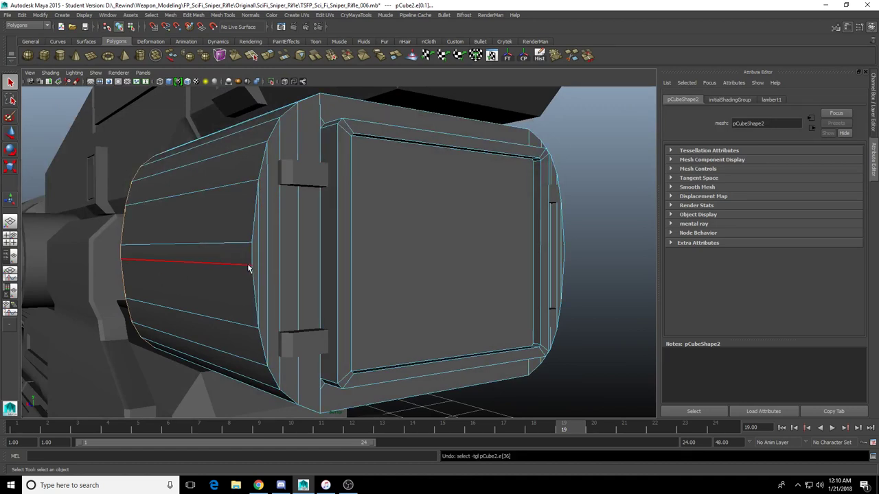
scroll(253, 257, "down", 3)
left_click_drag(253, 259, 186, 270, "alt")
left_click_drag(286, 232, 381, 249, "alt")
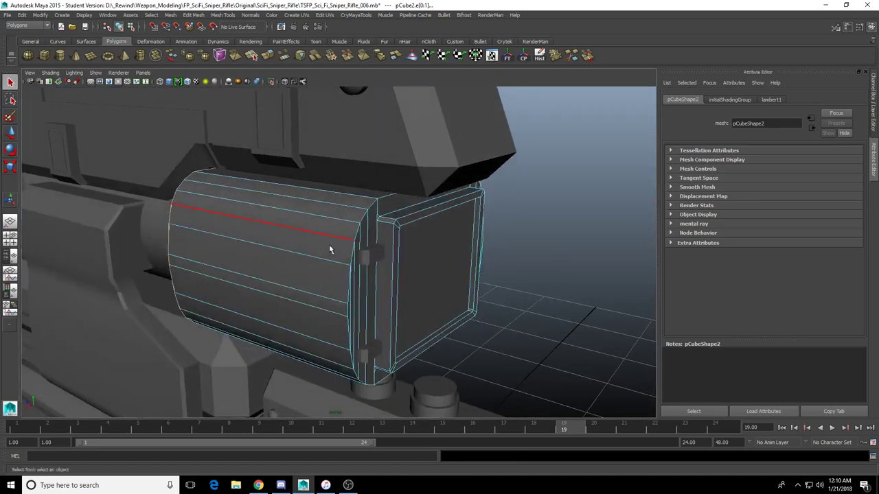
Select all the rounded side faces on one side of the scope's rear housing and delete them
right_click_drag(315, 221, 317, 304)
left_click_drag(332, 223, 345, 205, "alt")
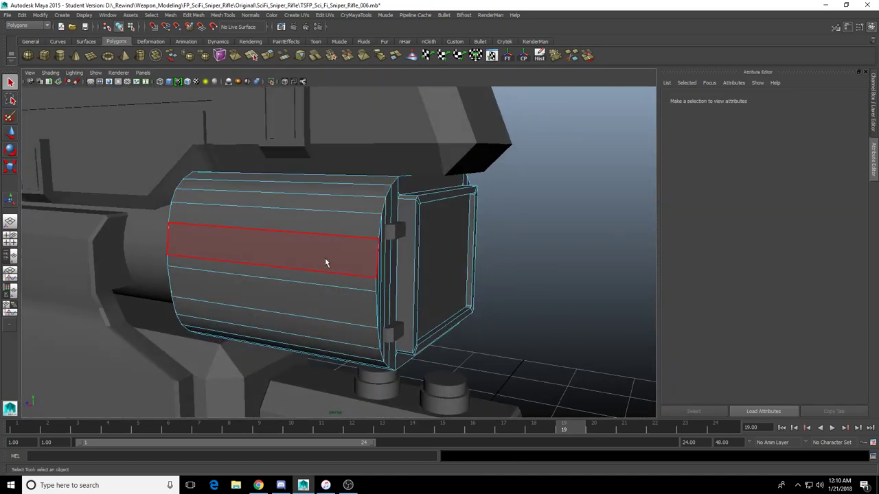
left_click_drag(324, 259, 280, 260, "alt")
left_click(250, 263)
key("shift+period")
key("shift+period")
key("shift+period")
key("shift+period")
key("shift+period")
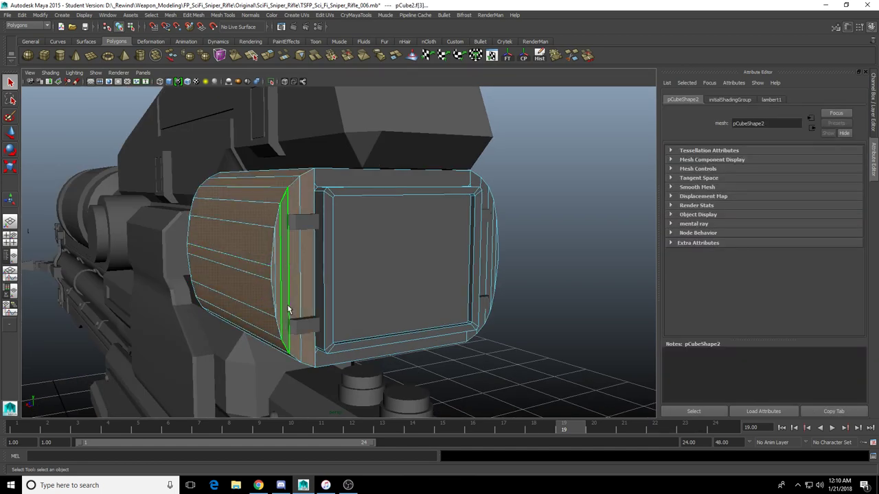
key("Delete")
Delete the matching rounded side faces on the opposite side of the scope's rear housing
left_click_drag(292, 309, 162, 302, "alt")
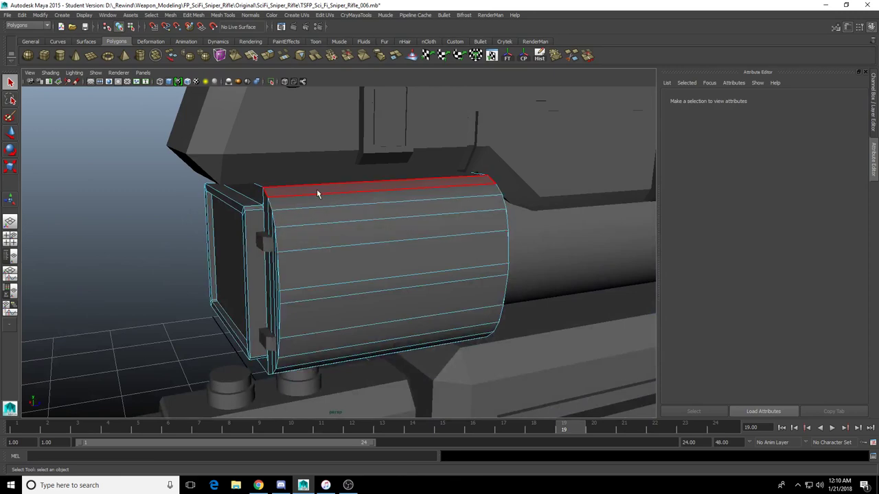
left_click_drag(316, 193, 355, 274, "alt")
left_click(357, 269)
key("shift+period")
key("shift+period")
key("shift+period")
key("shift+period")
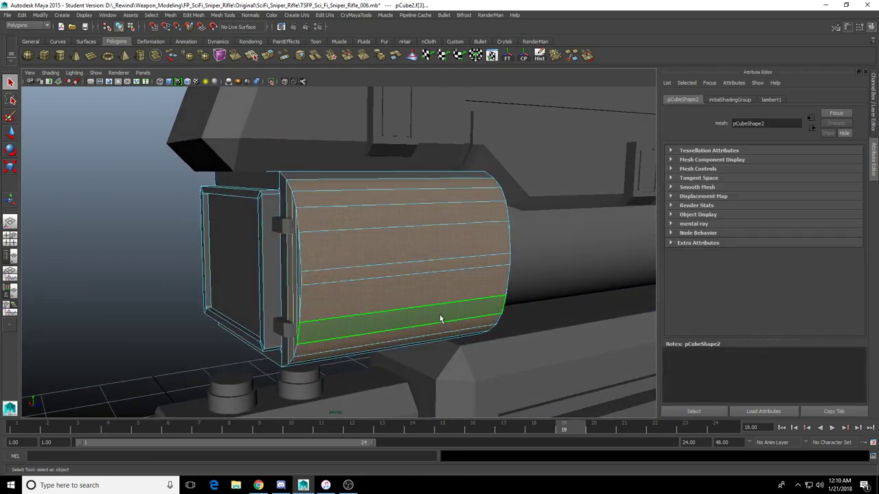
key("Delete")
Bridge the upper and lower border edges of the rear housing's first open side with one flat face
left_click_drag(397, 280, 505, 275, "alt")
left_click(385, 192)
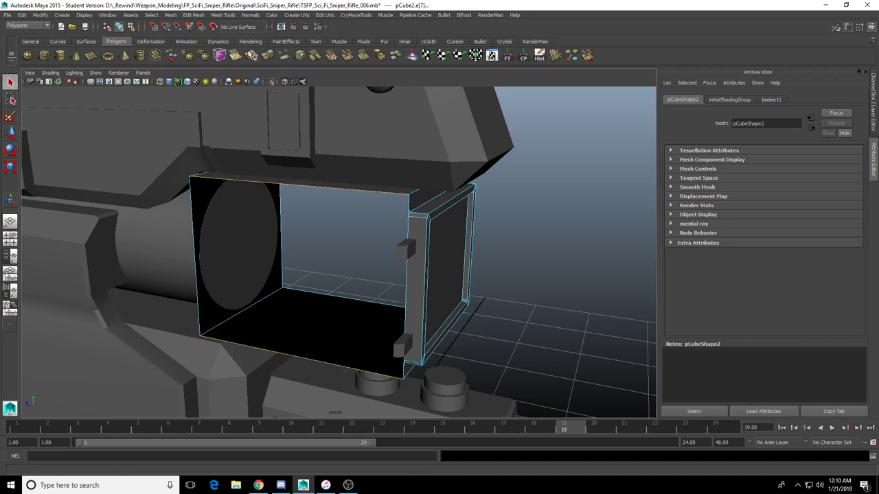
left_click(283, 59)
left_click_drag(332, 242, 403, 261, "alt")
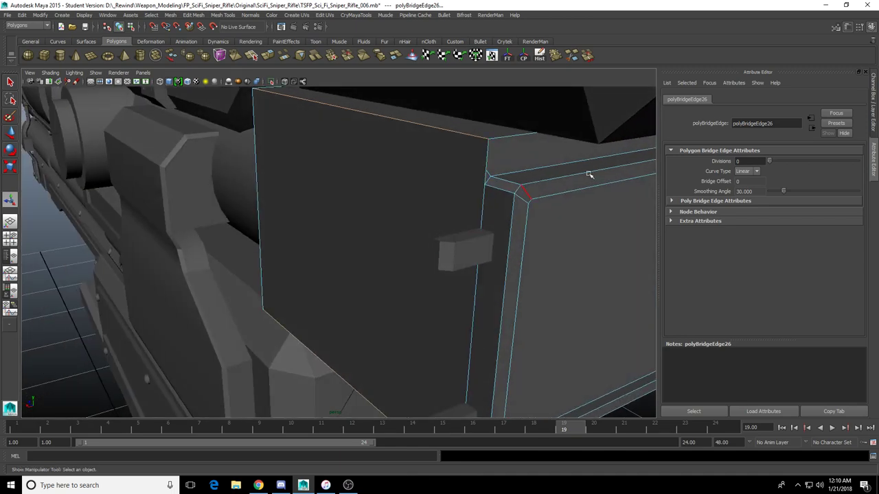
Bridge the upper and lower border edges on the rear housing's opposite open side
left_click_drag(484, 367, 434, 314, "alt")
left_click_drag(192, 320, 177, 320, "alt")
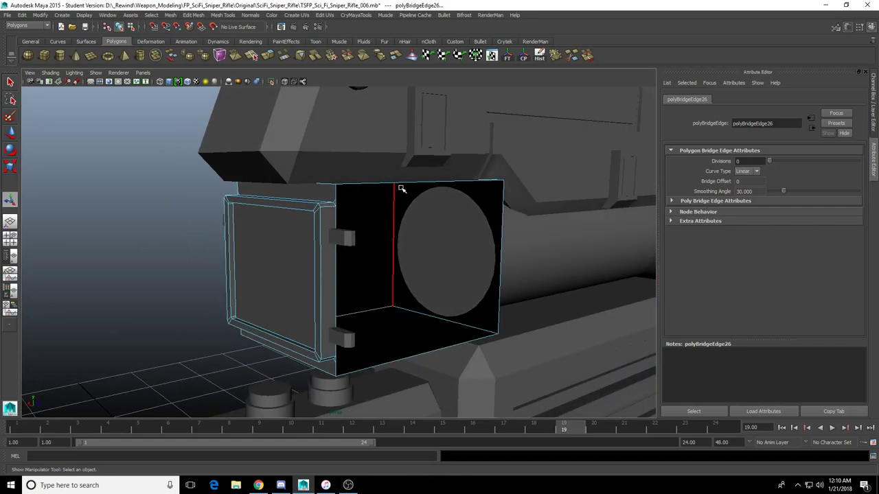
left_click(403, 181)
left_click(400, 348, "shift")
key("g")
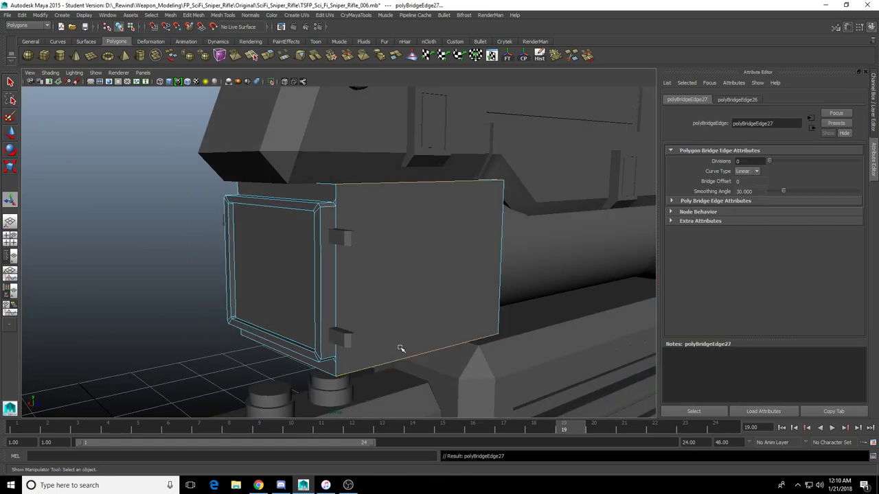
Extrude the flat faces on both sides of the scope's rear housing and scale them to a slight inset
left_click_drag(289, 339, 430, 316, "alt")
key("F8")
left_click(326, 288)
left_click_drag(314, 304, 268, 265, "alt")
key("F11")
left_click(270, 266)
left_click_drag(329, 293, 269, 276, "alt")
left_click(366, 260, "shift")
scroll(366, 260, "up", 5)
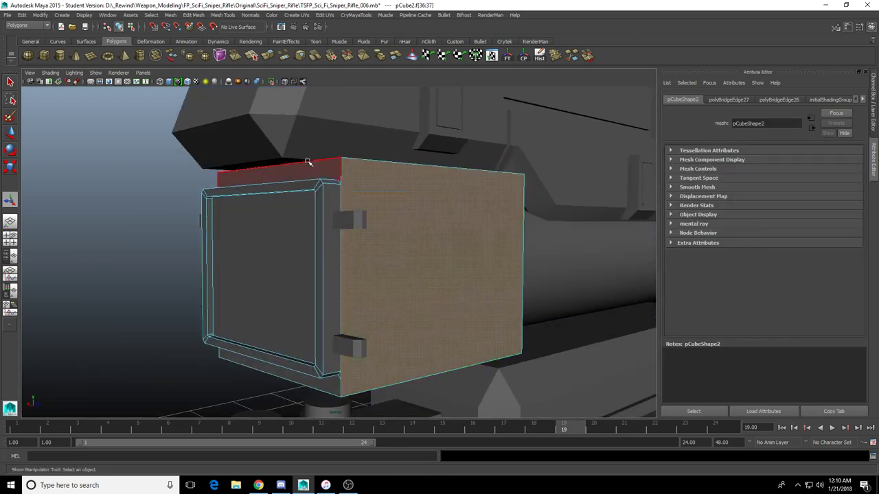
left_click(268, 56)
left_click_drag(417, 248, 380, 260, "alt")
left_click_drag(363, 302, 355, 289)
left_click_drag(418, 265, 564, 276)
Extrude the two inset side faces again and pull them outward by 1.231 in local Z
key("g")
left_click_drag(234, 282, 97, 291, "alt")
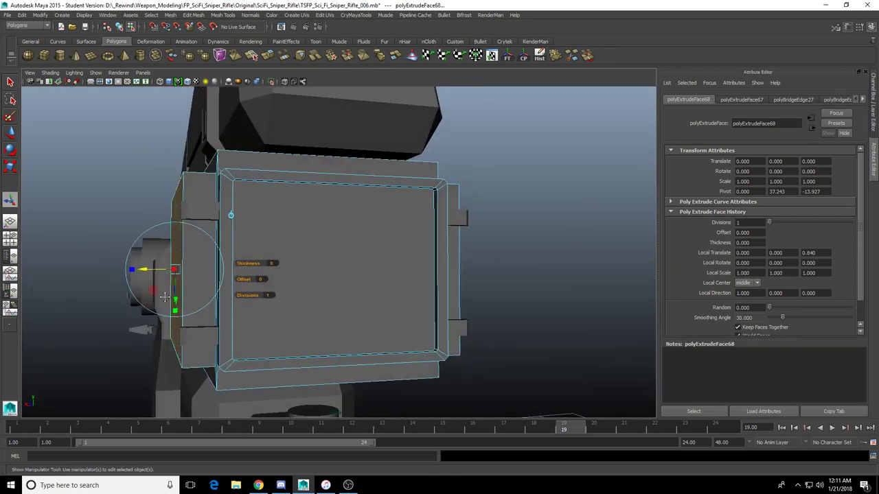
middle_click_drag(146, 287, 213, 294, "alt")
left_click_drag(205, 279, 249, 302)
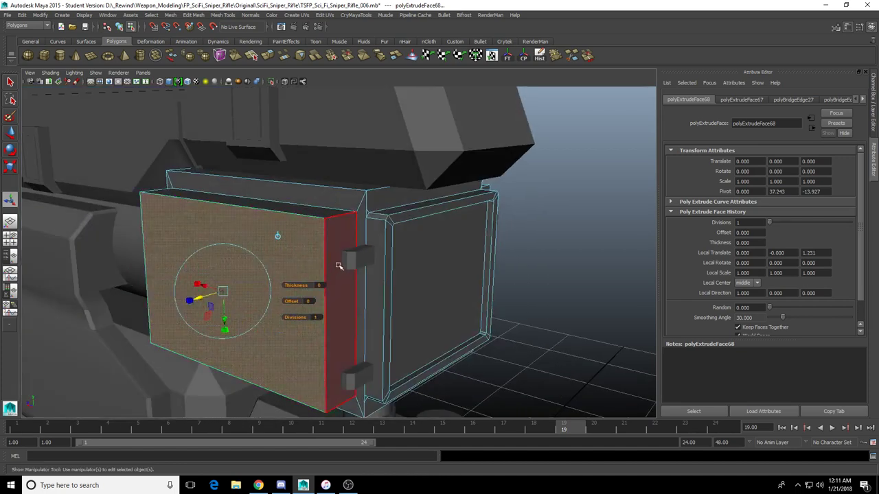
Combine the four small hinge blocks around the rear housing into one mesh and centre its pivot
right_click_drag(356, 263, 371, 243)
left_click(367, 254)
left_click_drag(366, 299, 425, 298, "alt")
left_click(438, 382, "shift")
left_click_drag(434, 382, 240, 372, "alt")
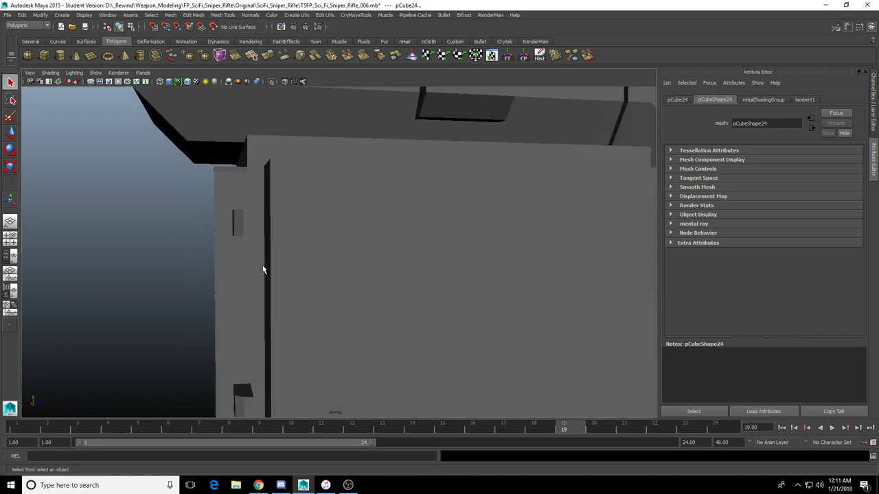
left_click(238, 222, "shift")
left_click(240, 394)
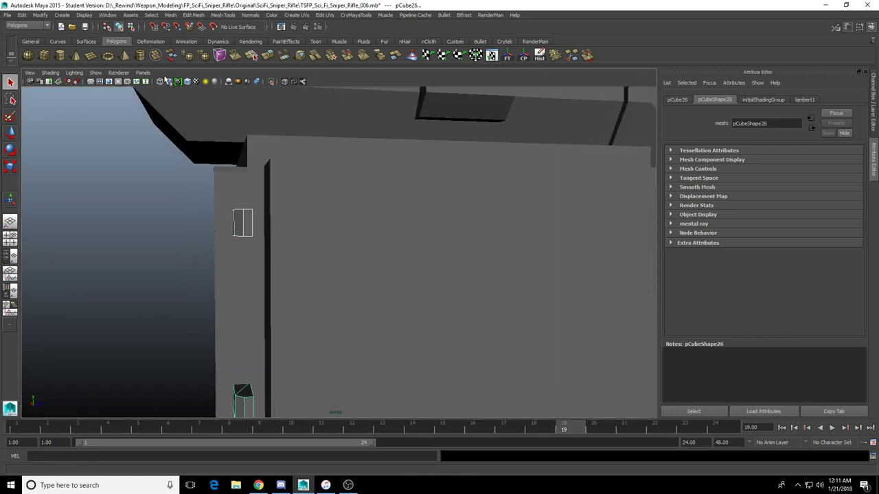
left_click(189, 56)
key("w")
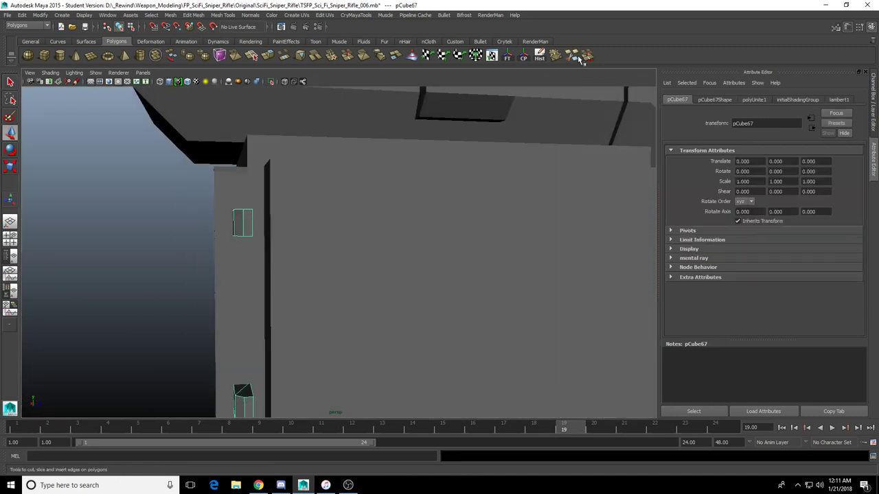
left_click(524, 60)
Isolate the combined hinge blocks, select their matching side faces, and bring the rest of the rifle back into view
left_click_drag(302, 182, 211, 246, "alt")
left_click(271, 82)
right_click_drag(129, 243, 127, 280)
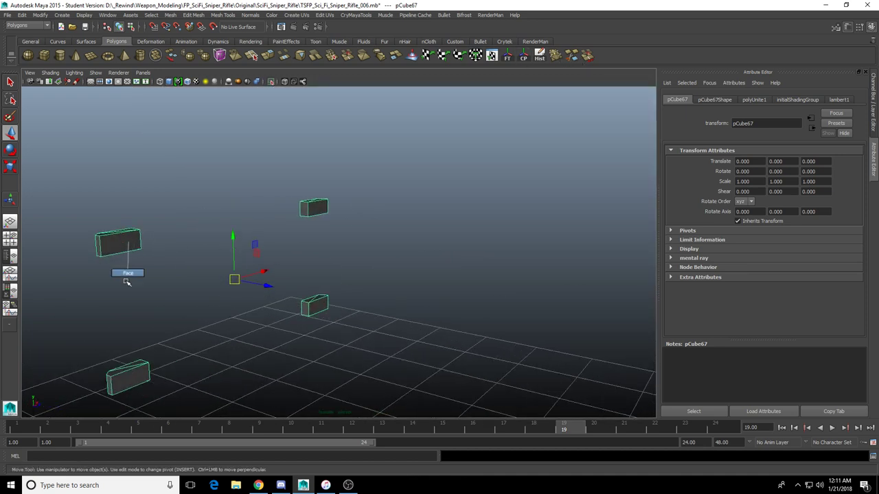
left_click(125, 246)
left_click(129, 378, "shift")
left_click(314, 307, "shift")
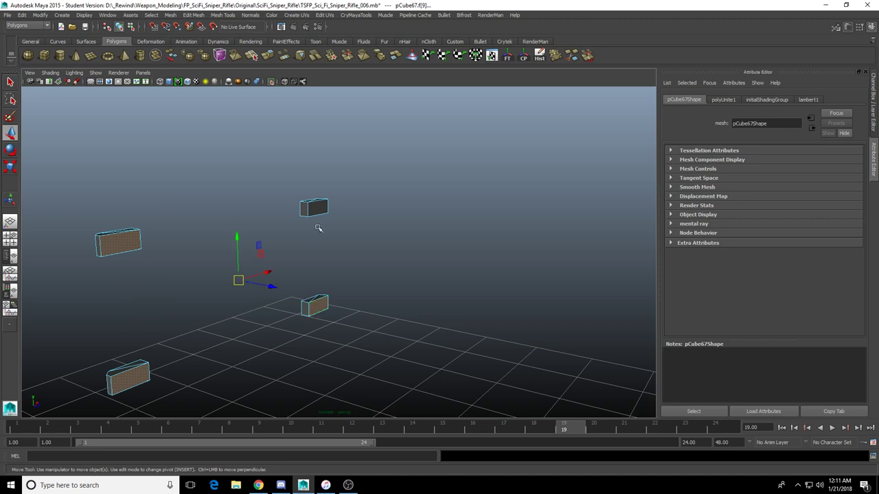
left_click(272, 82)
left_click_drag(253, 204, 359, 278, "alt")
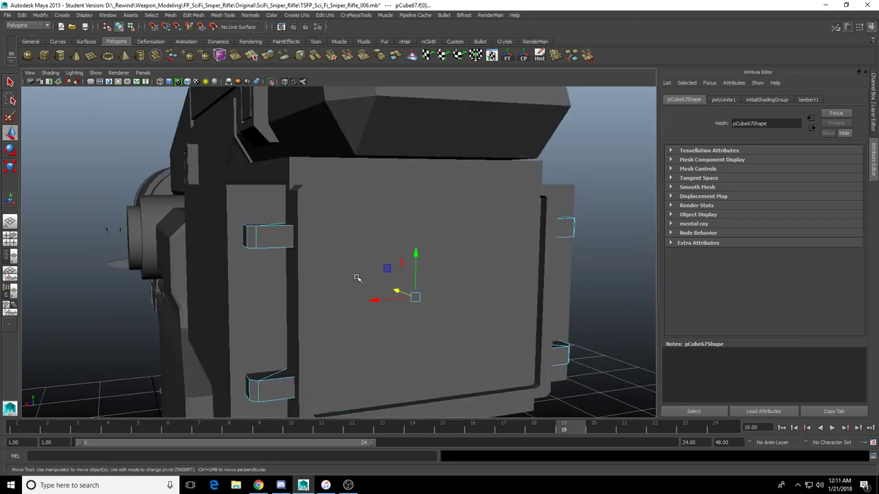
right_click_drag(286, 234, 343, 188)
Put the rear housing in edge selection and select the upper border edges beside the first raised side panel
left_click_drag(343, 188, 385, 275, "alt")
left_click(303, 261)
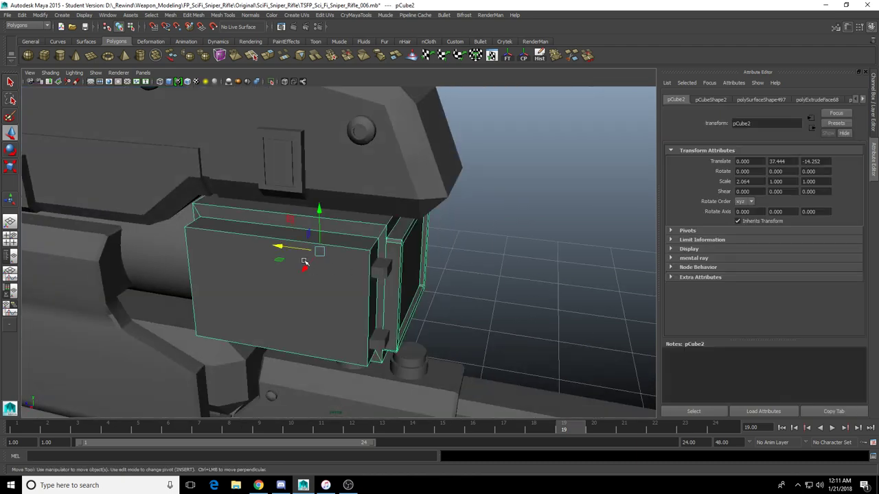
right_click_drag(265, 279, 267, 309)
left_click(295, 300)
left_click_drag(295, 300, 256, 284, "alt")
key("q")
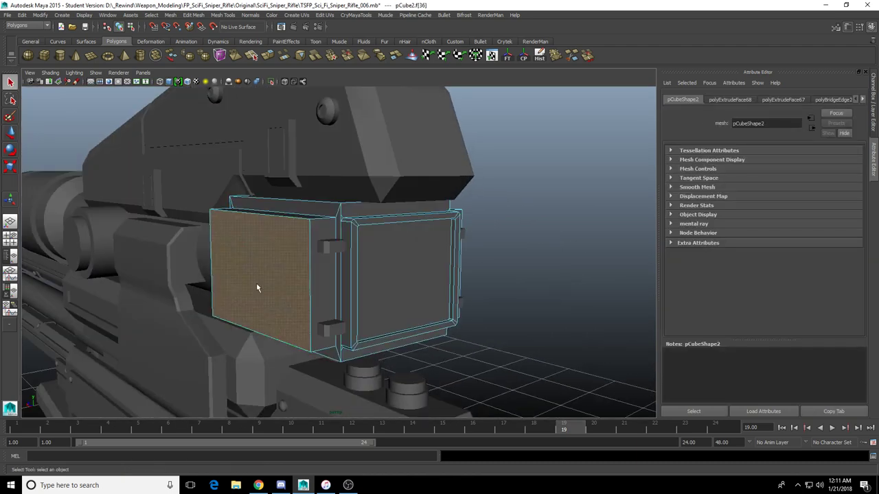
right_click_drag(256, 284, 258, 253)
left_click_drag(309, 253, 337, 267, "alt")
left_click_drag(277, 276, 306, 256, "alt")
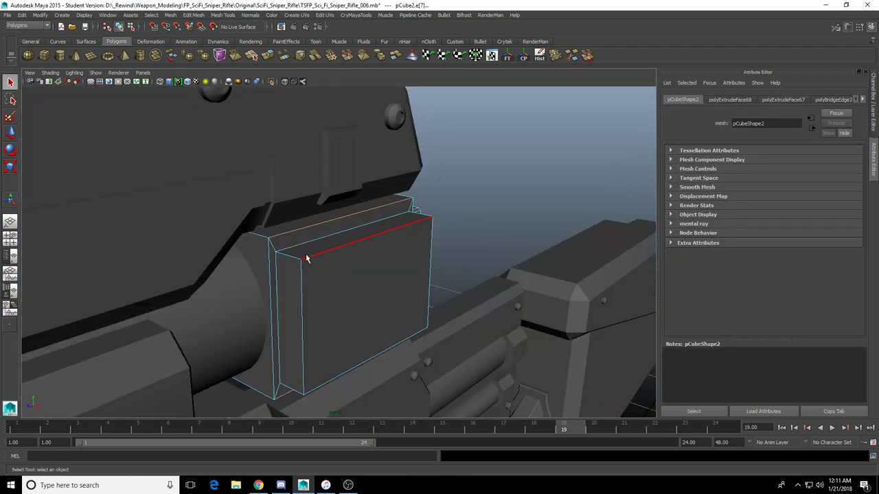
double_click(290, 259)
Add the four outer border edges of the first raised side panel to the edge selection
left_click_drag(317, 398, 339, 307, "alt")
left_click(251, 234, "shift")
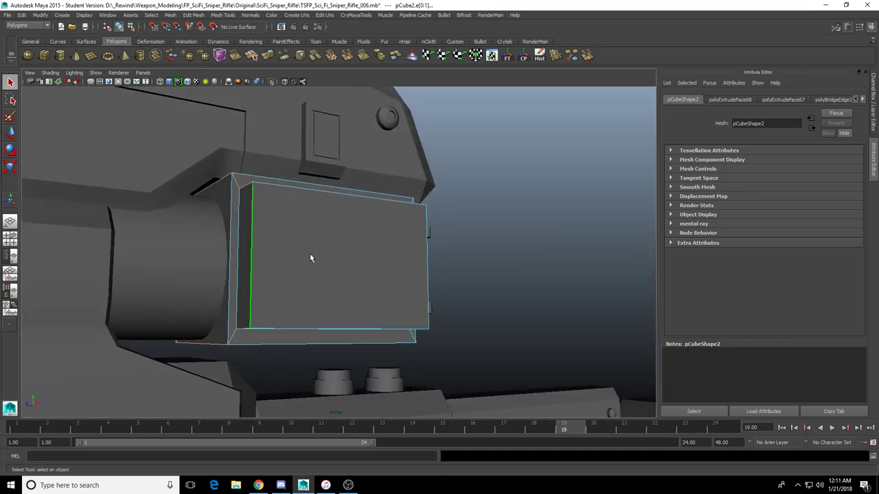
left_click_drag(309, 256, 302, 265, "alt")
left_click(287, 307, "shift")
left_click(283, 322, "shift")
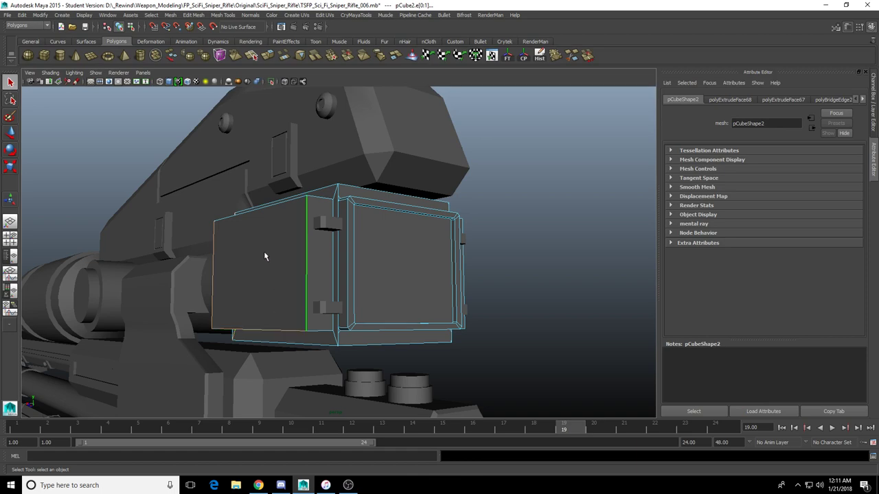
left_click(264, 221, "shift")
left_click_drag(264, 221, 289, 257, "alt")
Add the first panel's short corner edges plus the housing's lower and front vertical border edges to the selection
left_click_drag(341, 261, 280, 238, "alt")
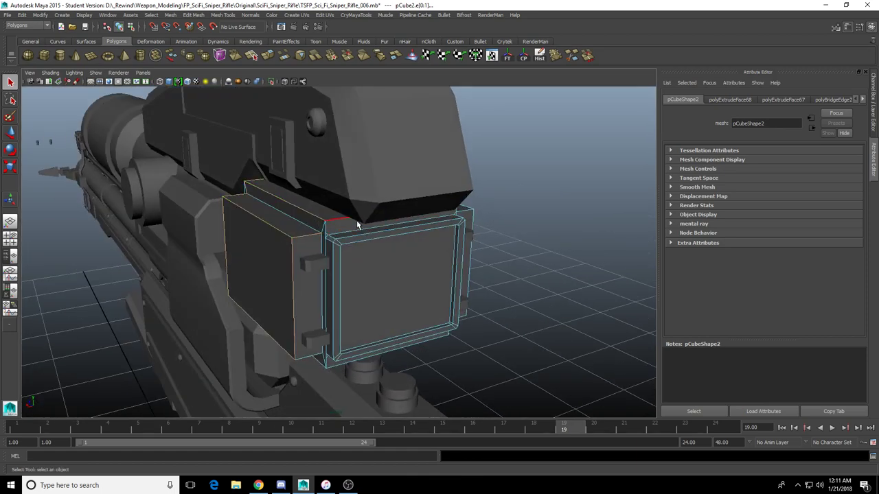
left_click_drag(356, 224, 316, 302, "alt")
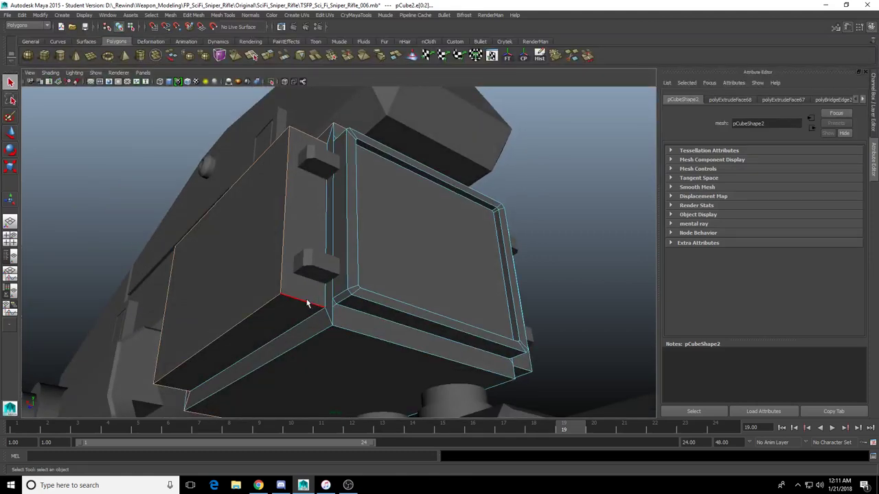
left_click(306, 301, "shift")
left_click(307, 346, "shift")
left_click(348, 339, "shift")
left_click_drag(302, 333, 393, 353, "alt")
left_click(237, 267, "shift")
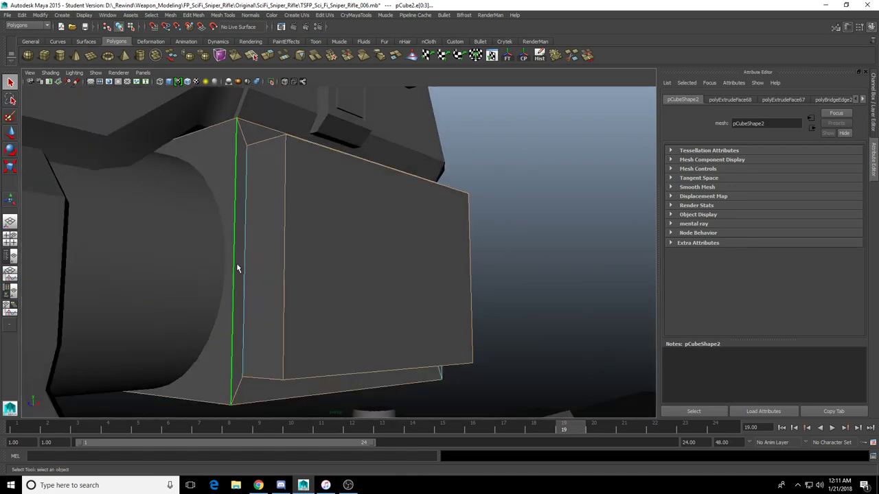
Add the upper edges on the housing's opposite side and the lower front corner edge on the first side
left_click_drag(371, 291, 157, 326, "alt")
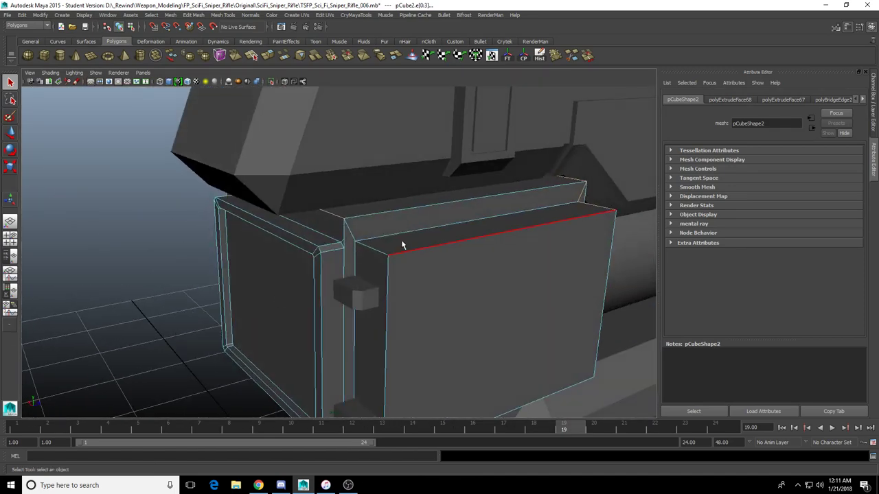
left_click(412, 212, "shift")
left_click(438, 250, "shift")
left_click_drag(530, 261, 451, 258, "alt")
left_click(521, 231, "shift")
left_click_drag(515, 266, 297, 240, "alt")
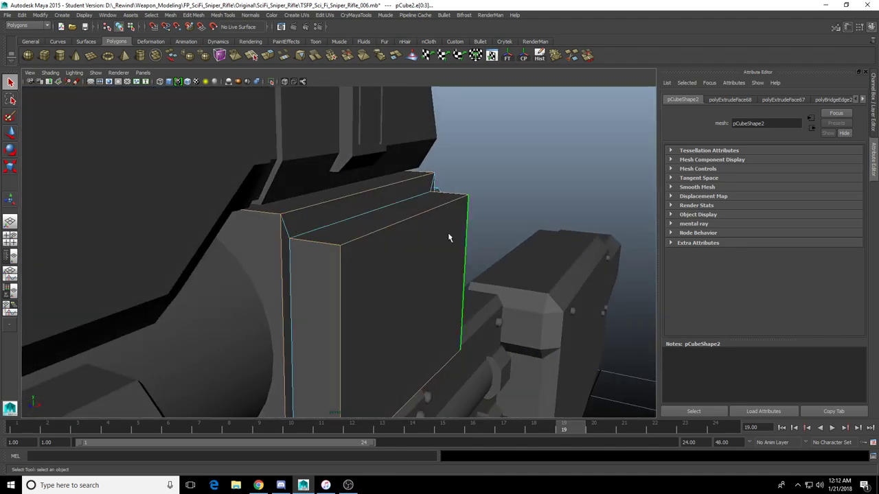
middle_click_drag(312, 297, 348, 243, "alt")
left_click_drag(348, 244, 329, 244, "alt")
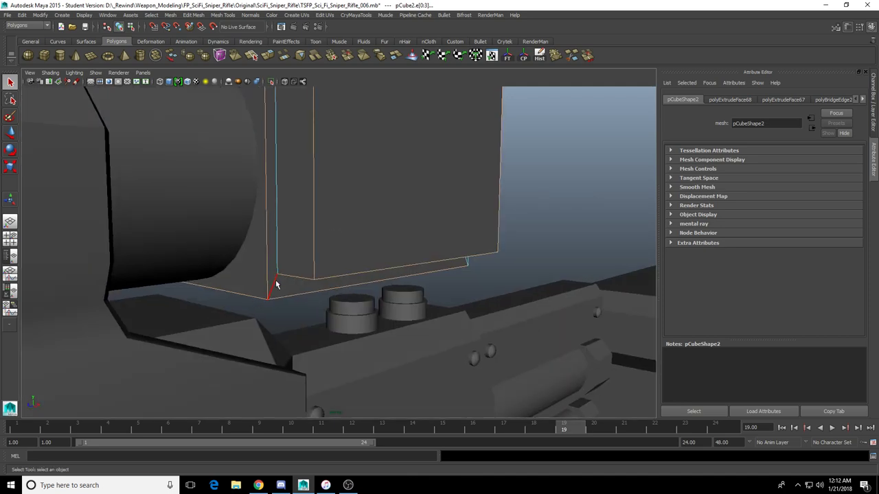
left_click(276, 284, "shift")
Add the lower and vertical border edges of the opposite raised panel and its housing side to the selection
left_click_drag(276, 284, 440, 290, "alt")
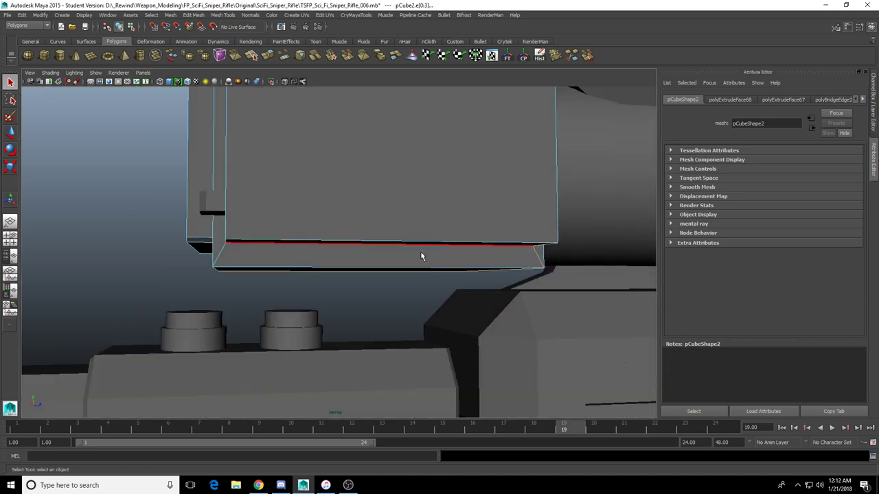
left_click_drag(526, 271, 408, 216, "alt")
left_click(433, 209, "shift")
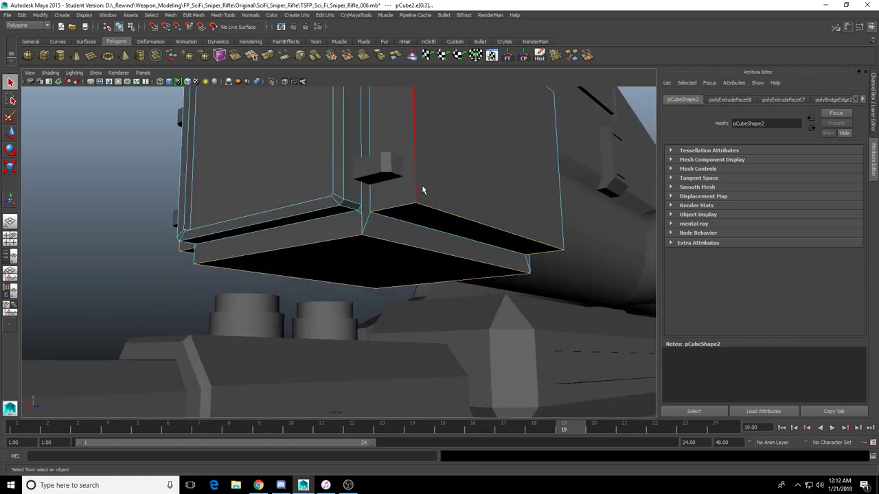
left_click(421, 183, "shift")
middle_click_drag(421, 184, 404, 340, "alt")
left_click_drag(404, 341, 326, 292, "alt")
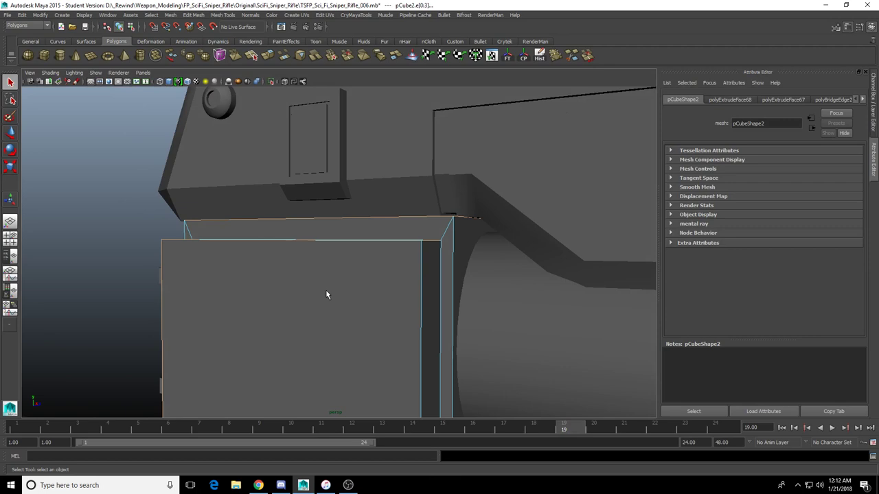
left_click(406, 295, "shift")
left_click_drag(407, 296, 399, 294, "alt")
left_click(432, 313, "shift")
Bevel all the selected rear housing edges and return to object selection
middle_click_drag(431, 313, 431, 233, "alt")
left_click_drag(431, 234, 533, 255, "alt")
middle_click_drag(421, 206, 317, 257, "alt")
left_click_drag(318, 257, 305, 320, "alt")
right_click_drag(240, 246, 252, 246, "shift")
right_click_drag(207, 308, 282, 236)
scroll(218, 294, "down", 3)
left_click_drag(218, 295, 229, 305, "alt")
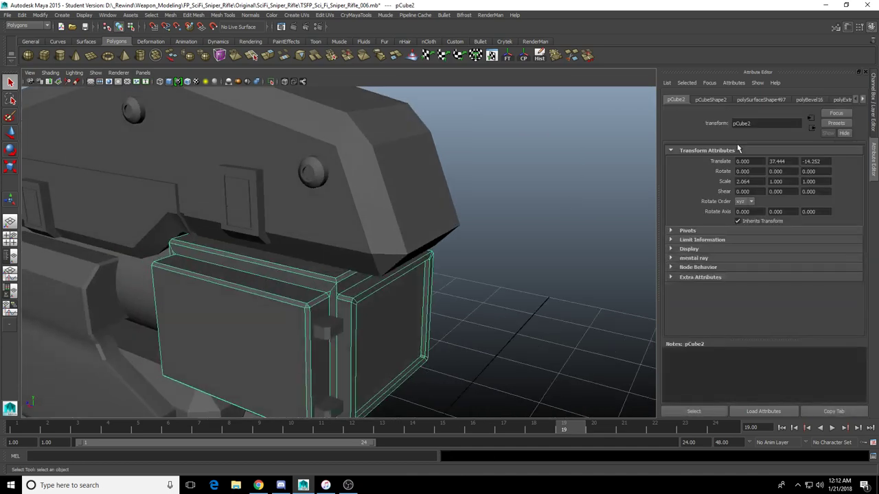
Set the rear housing bevel's fraction to 0.437 and deselect the housing
left_click(801, 101)
left_click_drag(392, 283, 587, 267, "alt")
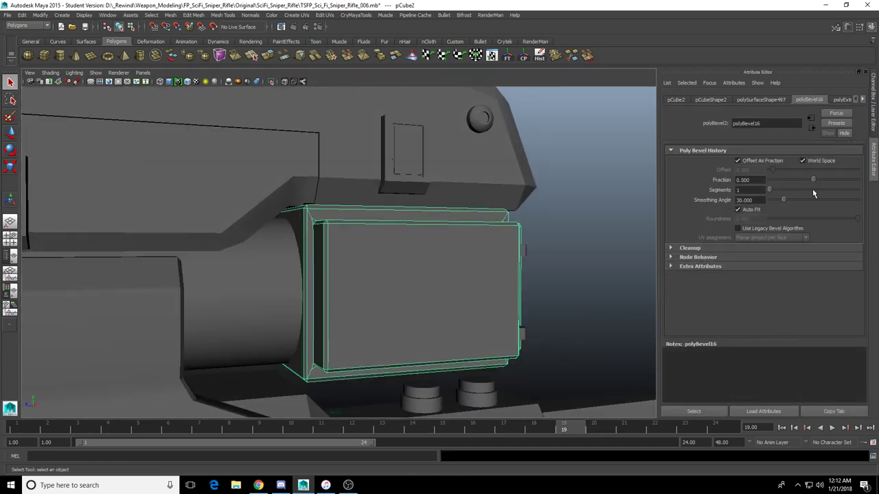
mouse_move(813, 181)
left_mouse_down()
mouse_move(855, 183)
mouse_move(807, 188)
left_mouse_up()
left_click_drag(505, 290, 425, 302, "alt")
left_click(439, 298)
Examine the bevelled rear housing and its junction with the scope tube from several angles
left_click_drag(539, 280, 480, 284, "alt")
right_click_drag(481, 284, 364, 293, "alt")
left_click_drag(364, 293, 411, 278, "alt")
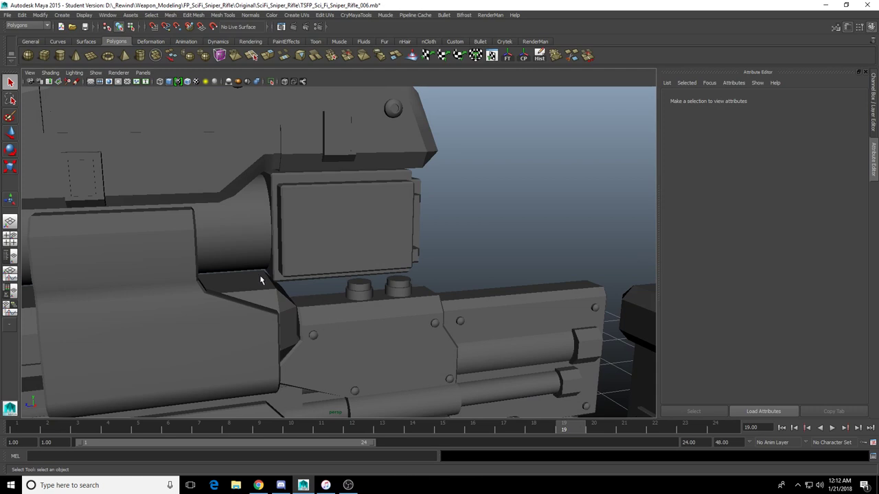
left_click_drag(261, 280, 352, 264, "alt")
left_click(414, 232)
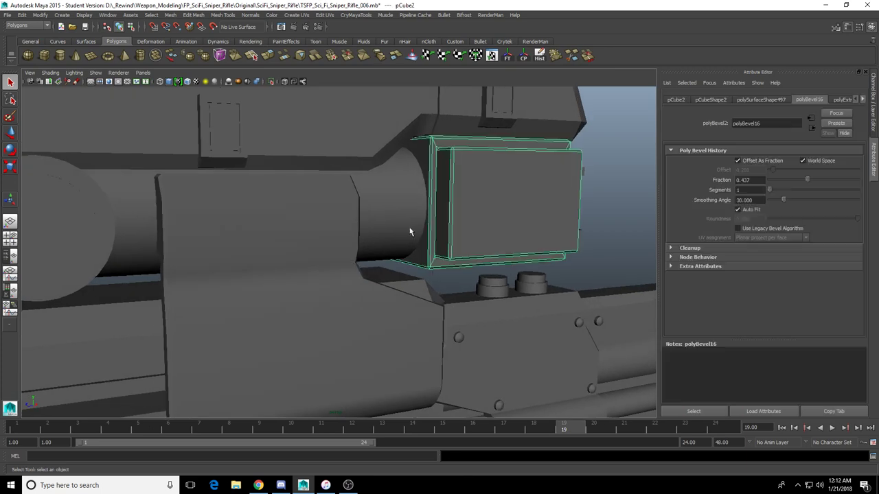
left_click_drag(409, 232, 390, 271, "alt")
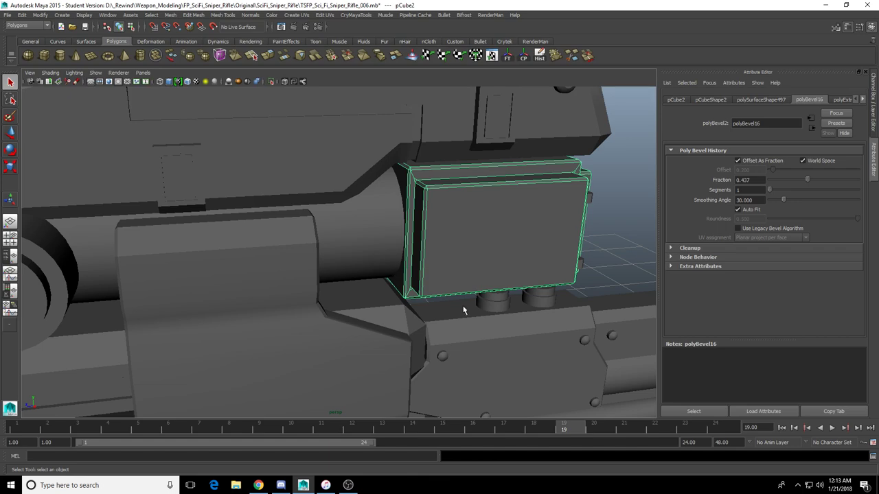
left_click_drag(458, 303, 422, 274, "alt")
Select the vertices at the scope tube's rear end and move them slightly forward, away from the rear housing
left_click(259, 187)
left_click(286, 174)
left_click_drag(278, 190, 376, 227, "alt")
scroll(337, 219, "down", 2)
middle_click_drag(377, 228, 420, 257, "alt")
scroll(419, 257, "up", 4)
left_click_drag(419, 258, 405, 245, "alt")
right_click_drag(405, 245, 370, 243)
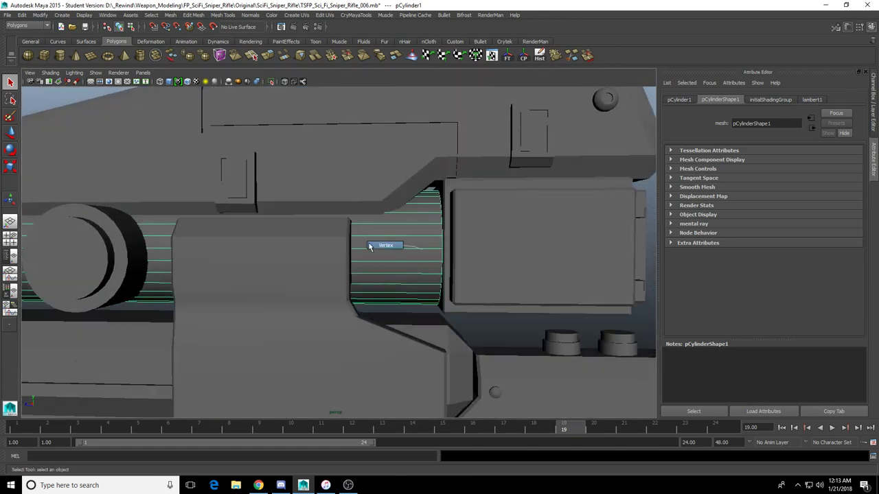
left_click_drag(371, 146, 506, 346)
left_click_drag(507, 362, 500, 353, "alt")
key("w")
left_click_drag(482, 291, 476, 284, "alt")
scroll(476, 284, "up", 3)
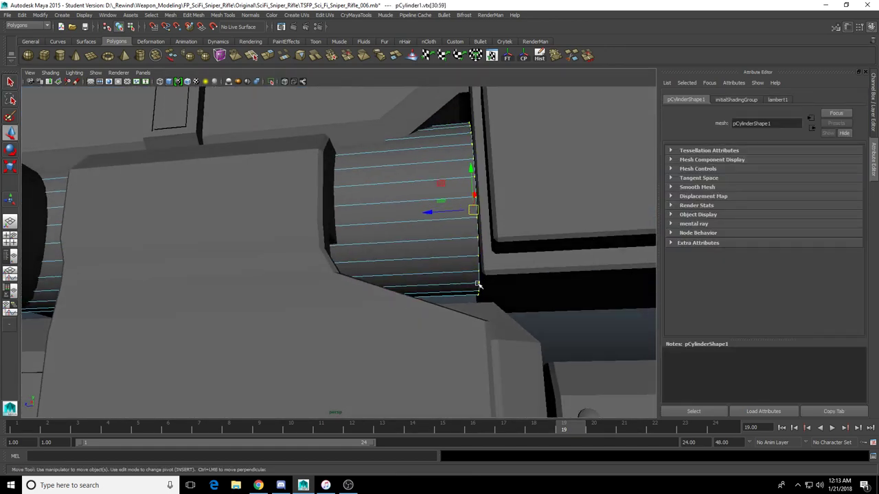
key("f")
mouse_move(421, 307)
left_mouse_down("alt")
mouse_move(407, 304)
mouse_move(436, 314)
mouse_move(424, 309)
left_mouse_up("alt")
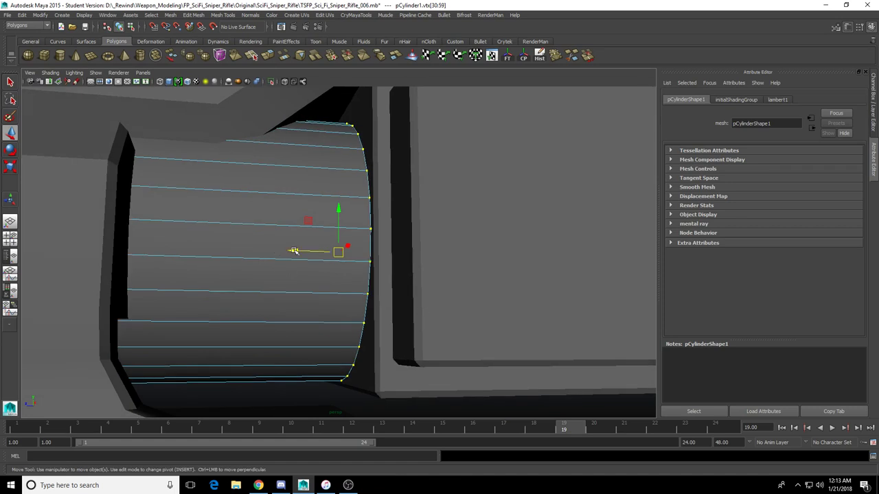
left_click_drag(294, 251, 269, 252)
mouse_move(269, 251)
left_mouse_down("alt")
mouse_move(253, 253)
mouse_move(281, 253)
left_mouse_up("alt")
left_click_drag(281, 253, 273, 256, "alt")
Extrude the scope tube's rear end face in place with a local scale of 1.154 in X and Y
right_click_drag(273, 256, 302, 328)
left_click(320, 309)
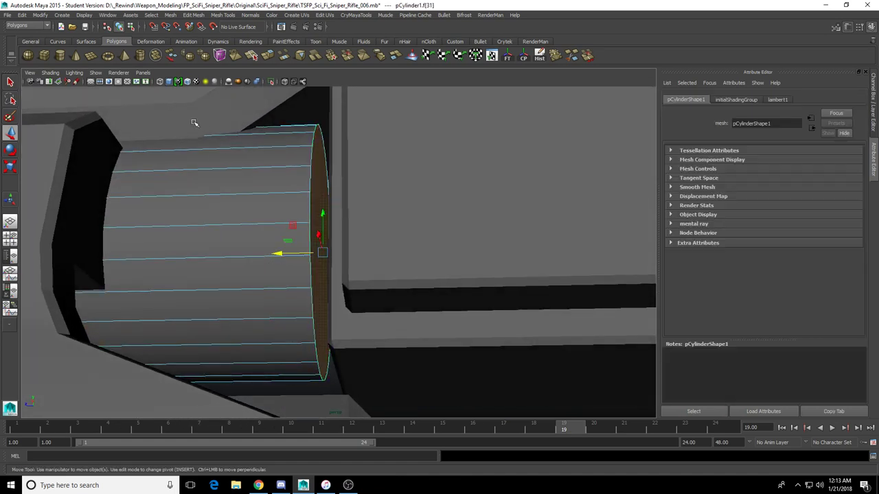
left_click_drag(290, 115, 326, 184, "alt")
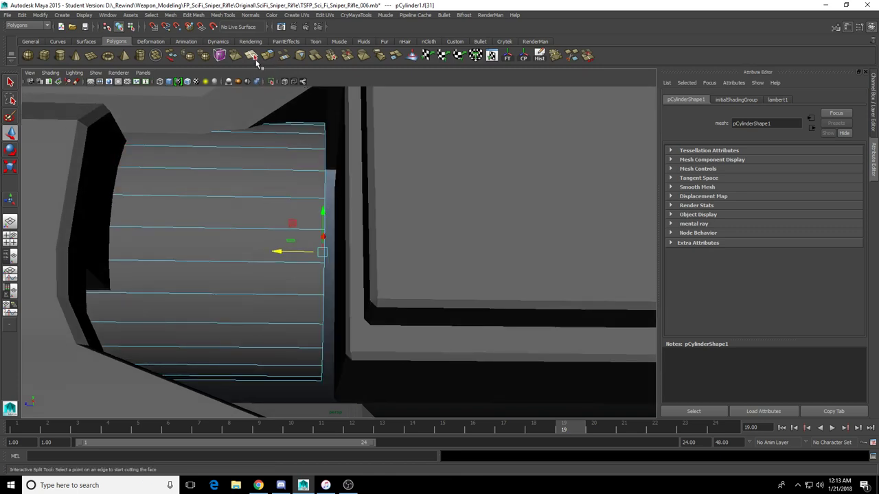
left_click(265, 55)
left_click_drag(336, 282, 356, 286, "alt")
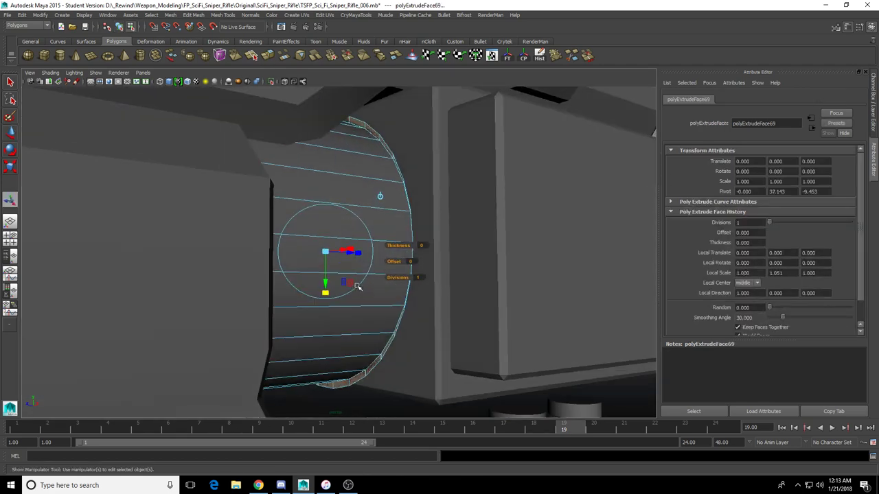
left_click_drag(352, 249, 357, 250)
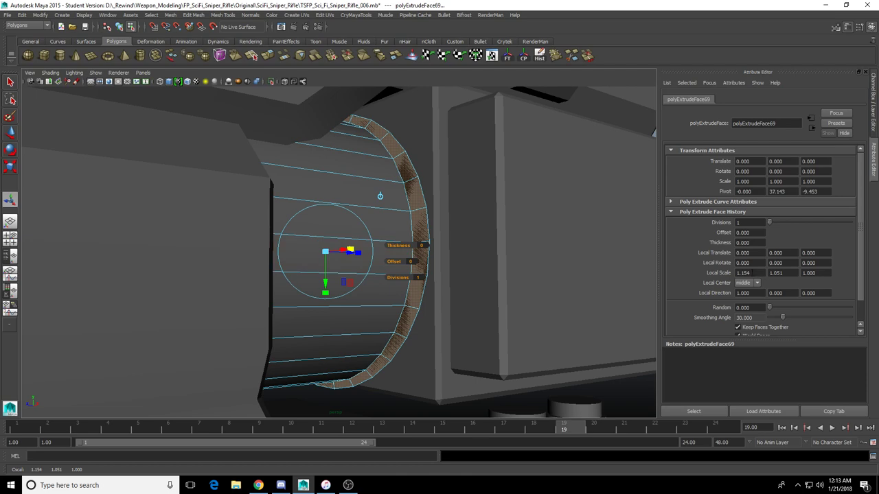
key("Tab")
key("Return")
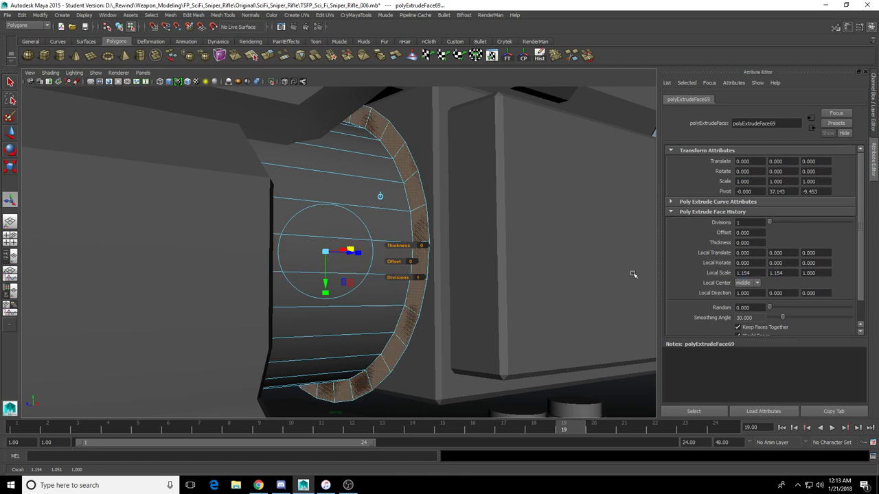
Undo the stray move of the extruded end face and set its local scale to 1.05 in X and Y
left_click_drag(511, 241, 484, 243, "alt")
left_click_drag(382, 258, 362, 255, "alt")
key("ctrl+z")
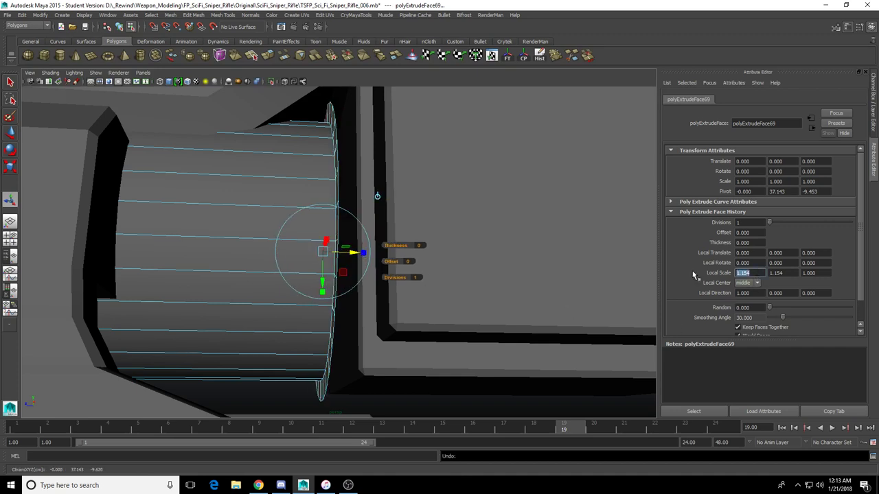
type("1.05")
key("Return")
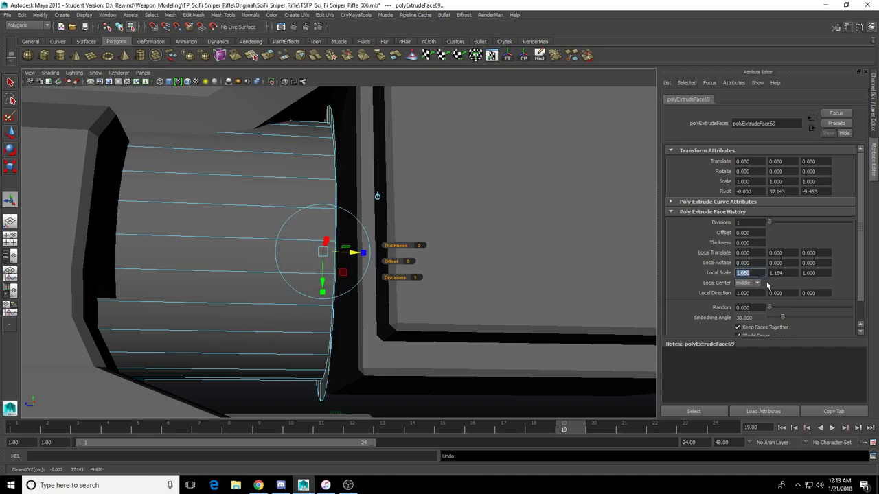
left_click_drag(797, 271, 719, 280)
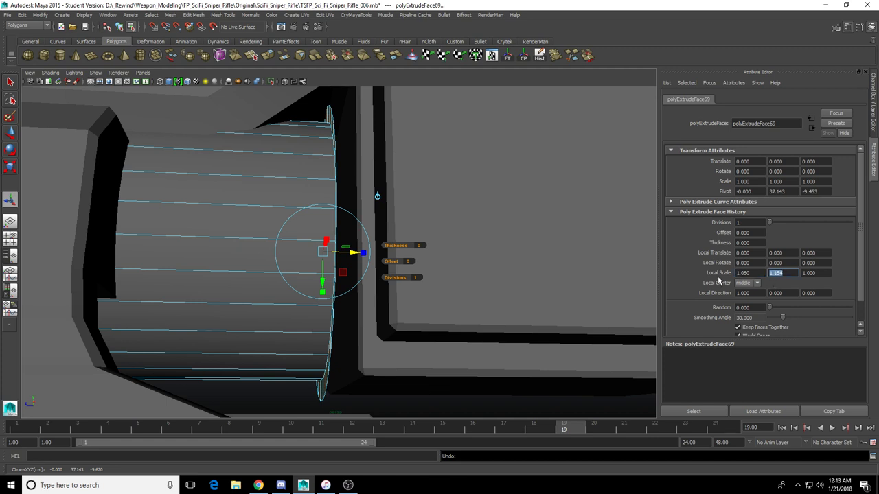
type("1.05")
key("Return")
left_click_drag(489, 204, 505, 214, "alt")
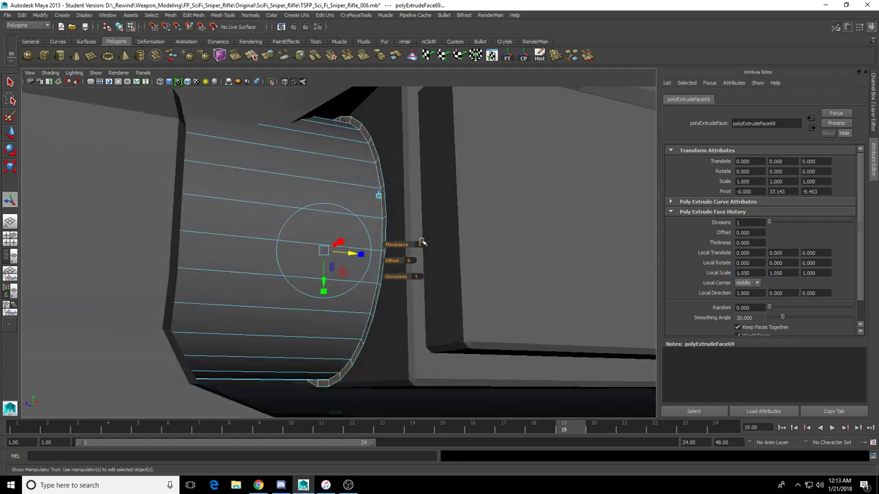
Extrude the enlarged end face again with a local Z translation of 0.562 to form the tube's rear rim
key("g")
left_click_drag(349, 254, 373, 254)
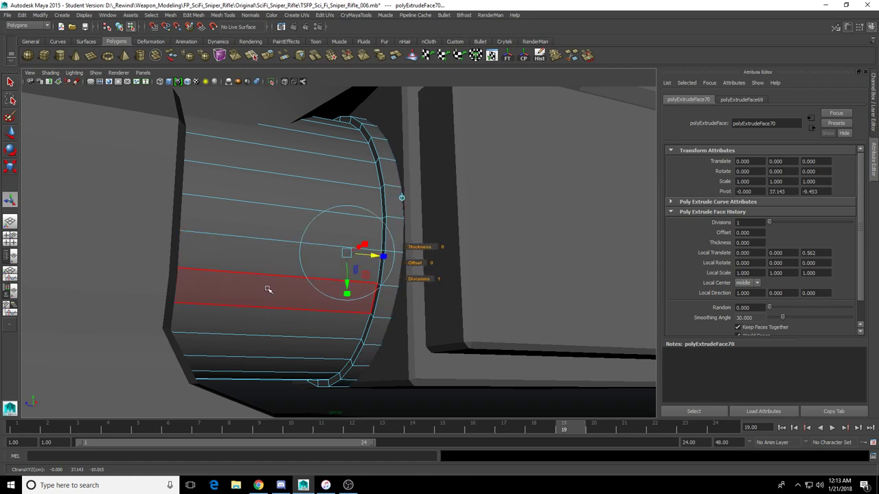
left_click_drag(294, 287, 285, 291, "alt")
Isolate the scope tube in the view and switch to selecting its faces
right_click_drag(294, 252, 321, 203)
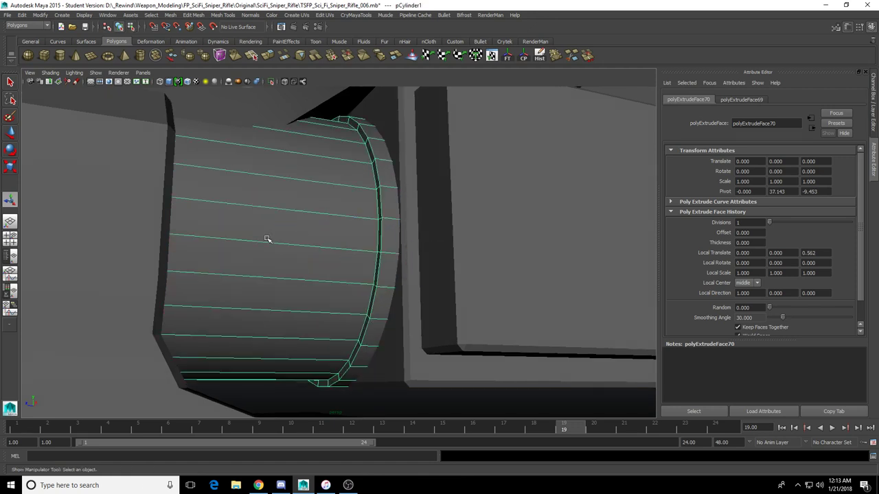
left_click(271, 82)
left_click_drag(350, 249, 322, 253, "alt")
right_click_drag(322, 253, 322, 292)
left_click_drag(384, 278, 327, 300, "alt")
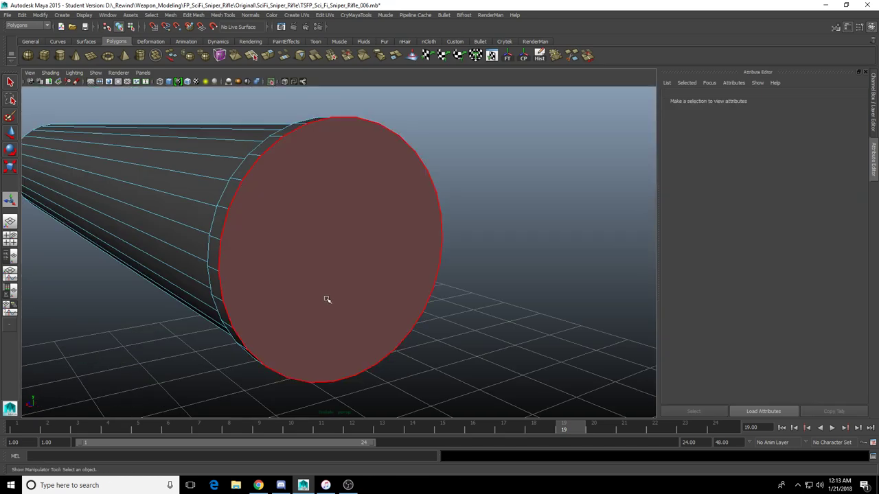
Poke the rear end face of the isolated scope tube into triangles meeting at its centre
left_click(316, 305)
key("q")
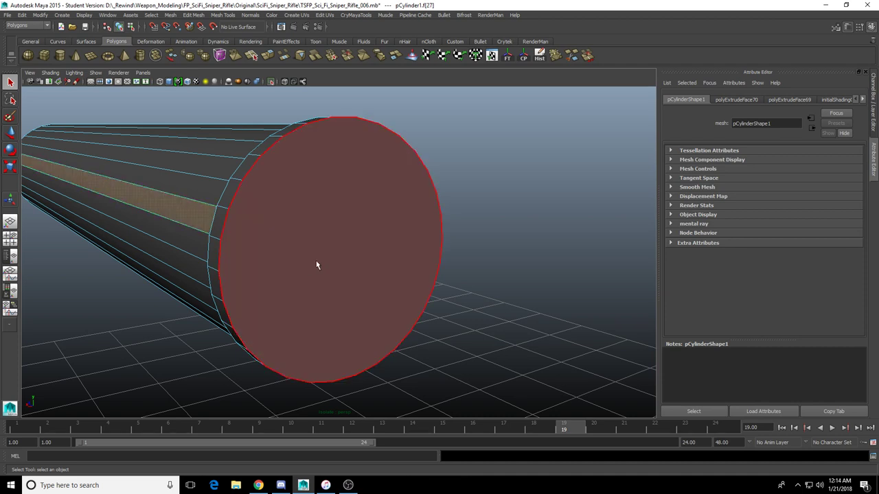
right_click(311, 261, "shift")
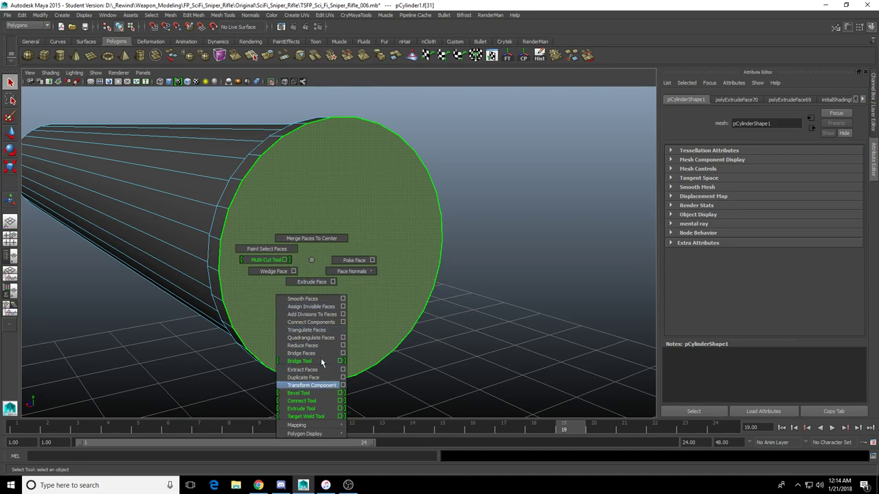
right_click_drag(310, 261, 335, 247, "shift")
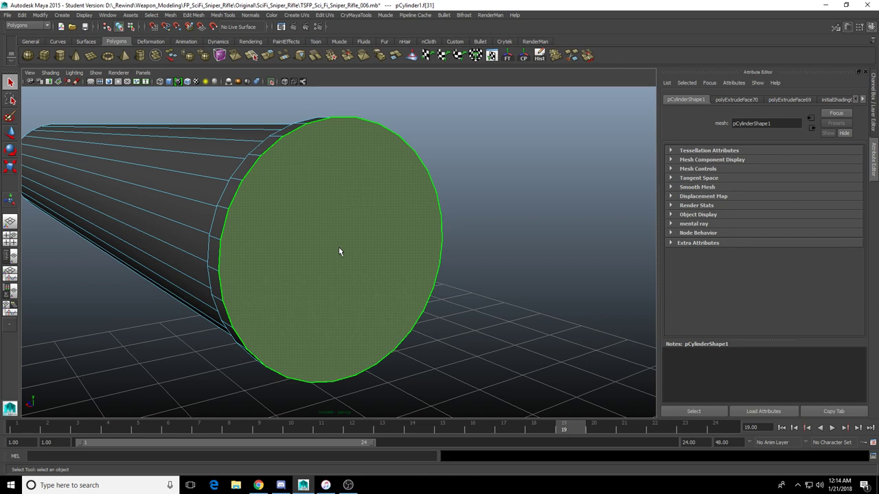
left_click(454, 224)
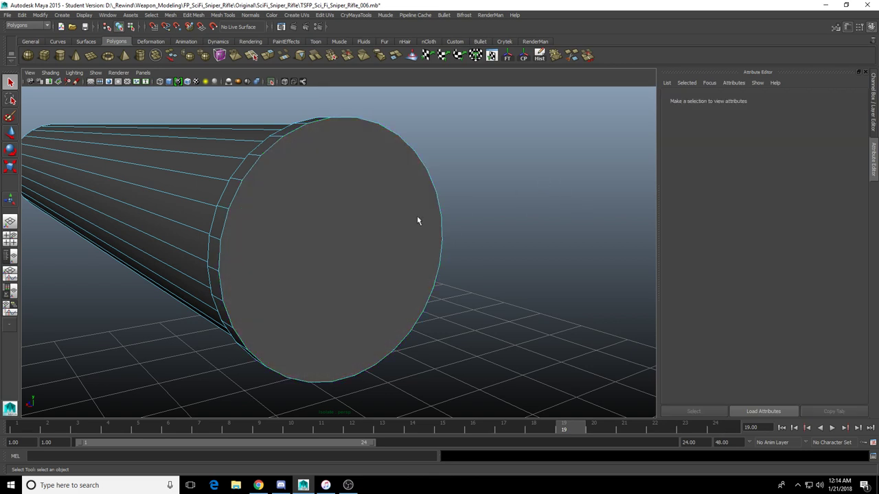
left_click(330, 232)
right_click(328, 236, "shift")
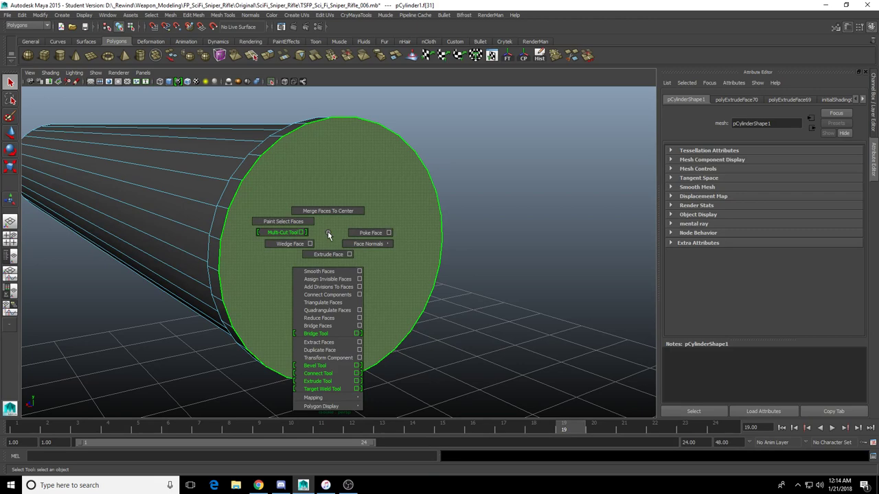
right_click_drag(327, 232, 345, 234, "shift")
Poke the scope tube's front end face, return to object selection and show the whole rifle again
left_click_drag(346, 235, 235, 257, "alt")
middle_click_drag(235, 257, 377, 213, "alt")
left_click(182, 309)
key("g")
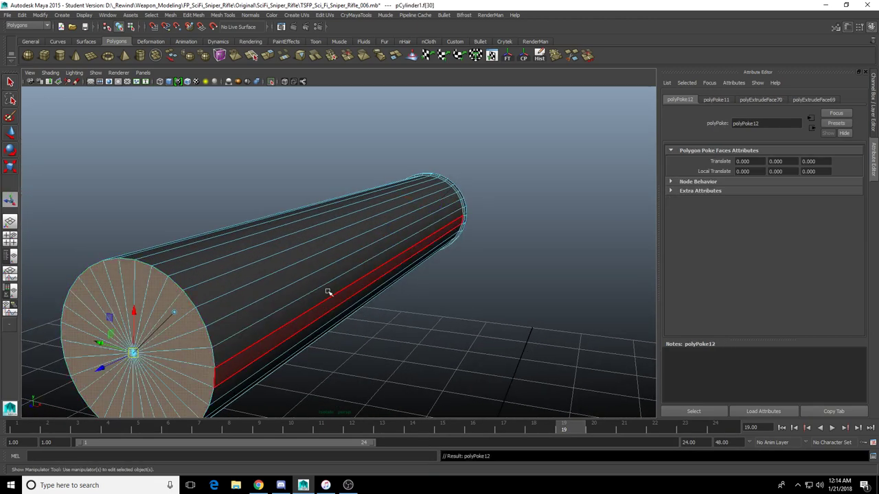
right_click_drag(328, 292, 387, 213)
left_click(387, 213)
left_click_drag(387, 213, 267, 249, "alt")
right_click_drag(267, 249, 304, 254, "alt")
left_click_drag(304, 254, 285, 120, "alt")
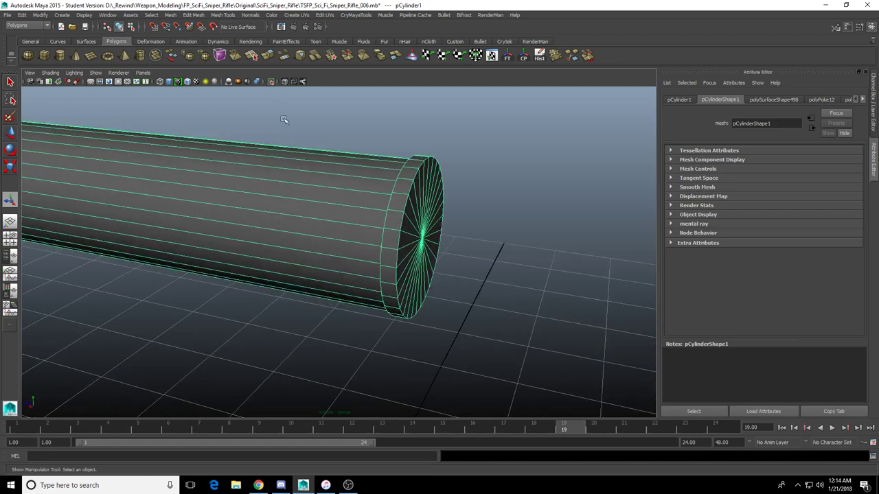
left_click(273, 83)
Examine the underside where the scope tube's rear rim meets the rear housing
left_click_drag(349, 258, 401, 181, "alt")
right_click_drag(432, 245, 536, 249, "alt")
middle_click_drag(535, 250, 367, 229, "alt")
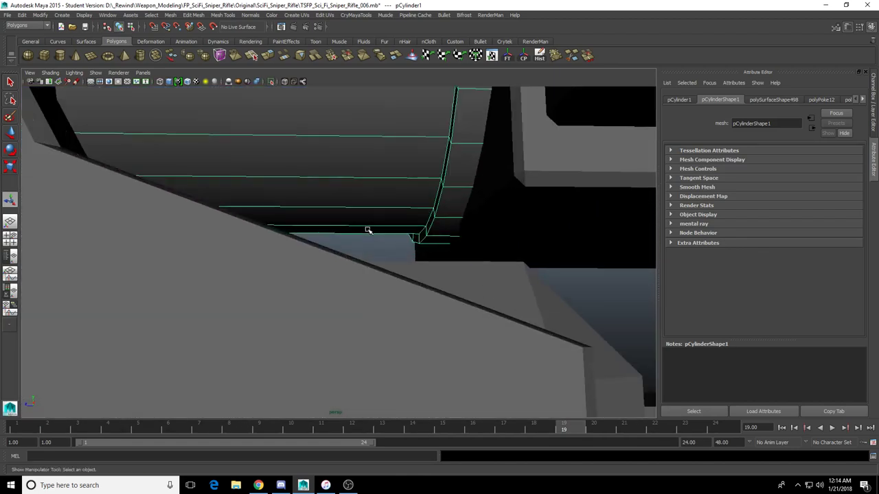
left_click(543, 229)
left_click_drag(367, 229, 433, 212, "alt")
left_click(436, 214)
middle_click_drag(504, 256, 371, 235, "alt")
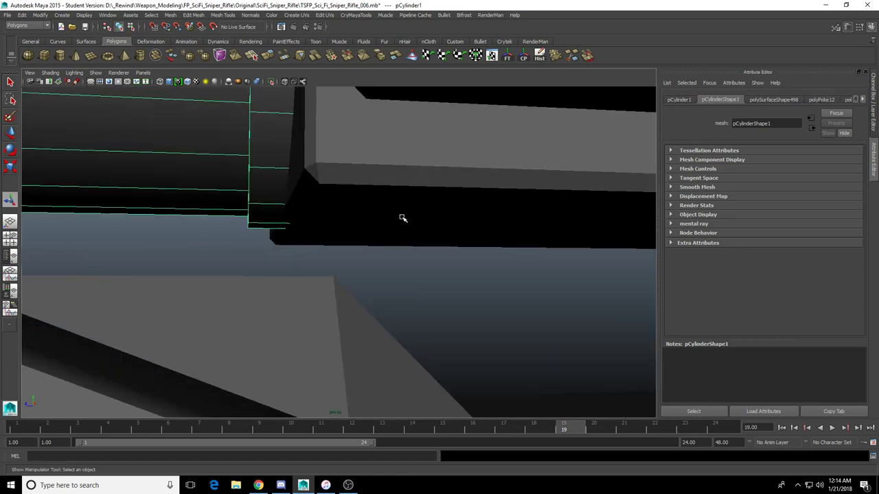
left_click(403, 219)
left_click_drag(403, 219, 410, 229, "alt")
scroll(409, 230, "down", 5)
Select the rear housing's lowest row of vertices in the side view and move them slightly down
right_click_drag(436, 241, 399, 248)
key("space")
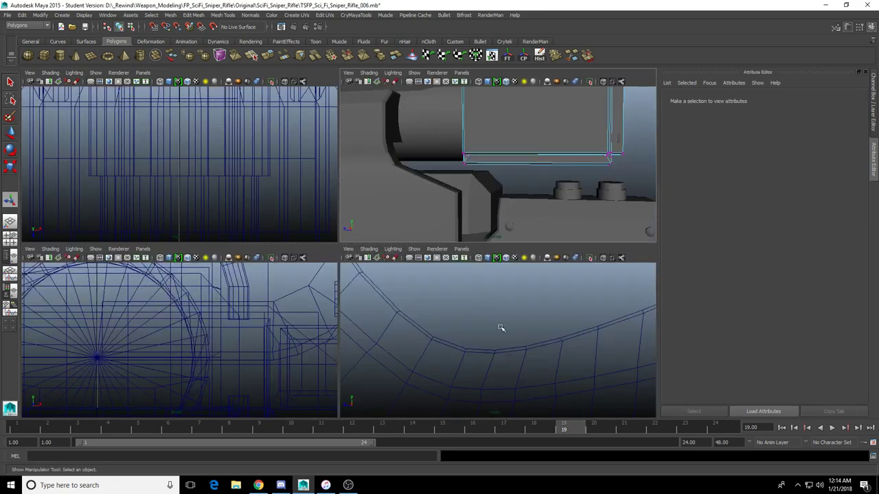
key("space")
right_click_drag(500, 327, 209, 223, "alt")
middle_click_drag(209, 223, 357, 263, "alt")
right_click_drag(357, 263, 372, 258, "alt")
left_click_drag(363, 247, 427, 218)
key("f")
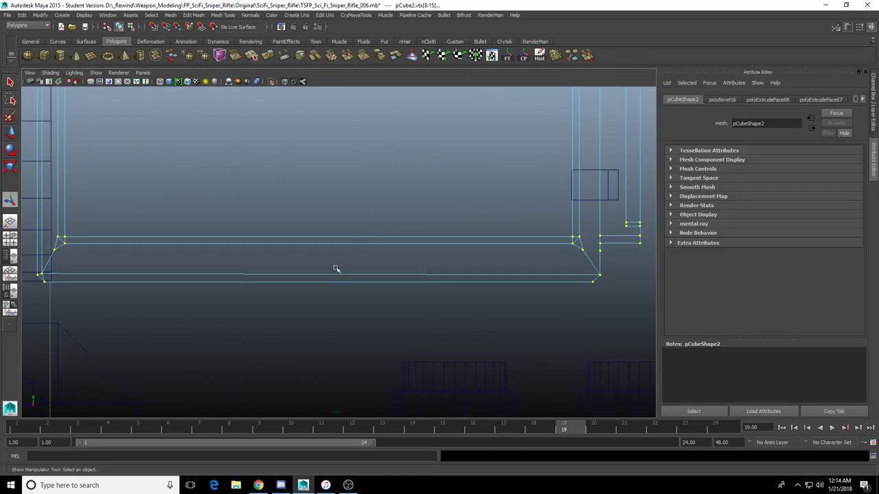
middle_click_drag(334, 284, 359, 278, "alt")
right_click_drag(232, 256, 183, 246, "alt")
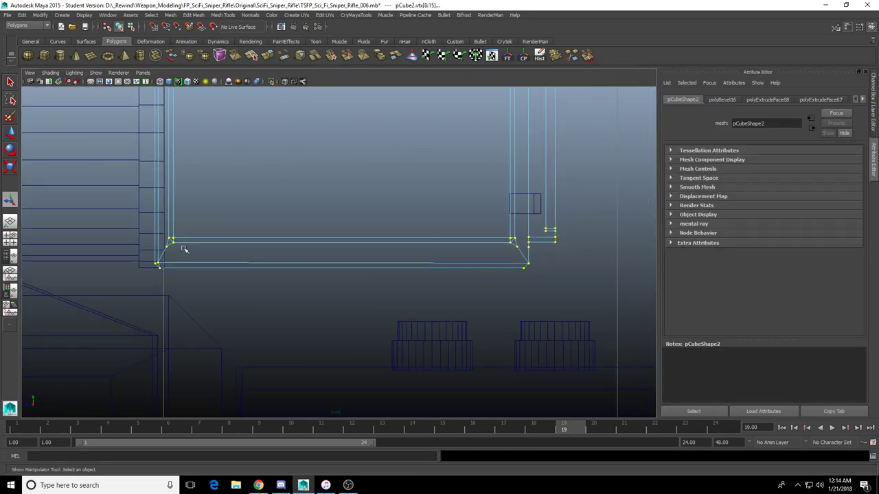
left_click_drag(121, 222, 536, 324)
left_click_drag(108, 289, 560, 253)
key("w")
left_click_drag(342, 222, 346, 231)
right_click_drag(362, 235, 384, 253, "alt")
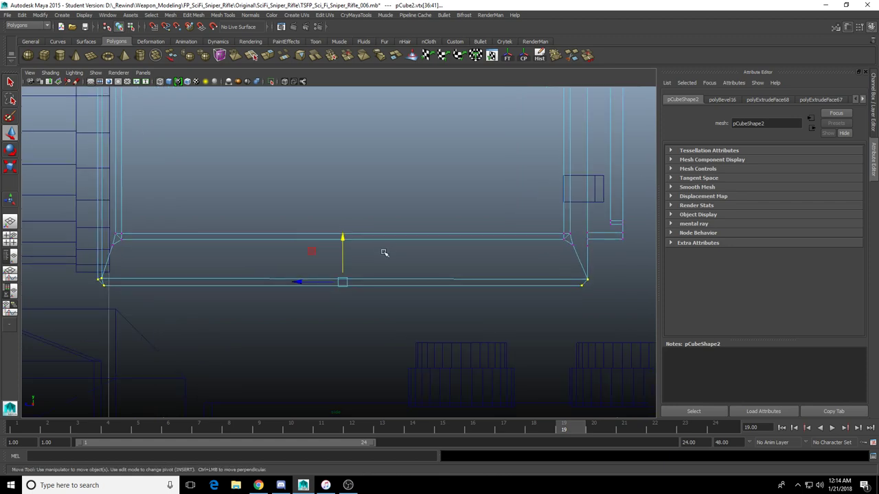
In the front view, raise the stray vertex at the rear housing's lower corner on the negative X side level with the adjacent bevel vertex
left_click_drag(552, 265, 634, 323)
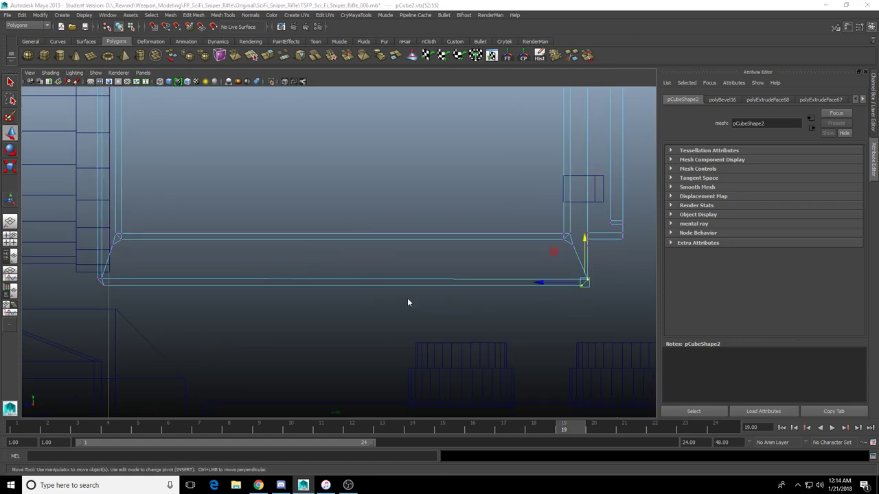
key("space")
key("space")
middle_click_drag(168, 306, 419, 313, "alt")
scroll(396, 309, "up", 6)
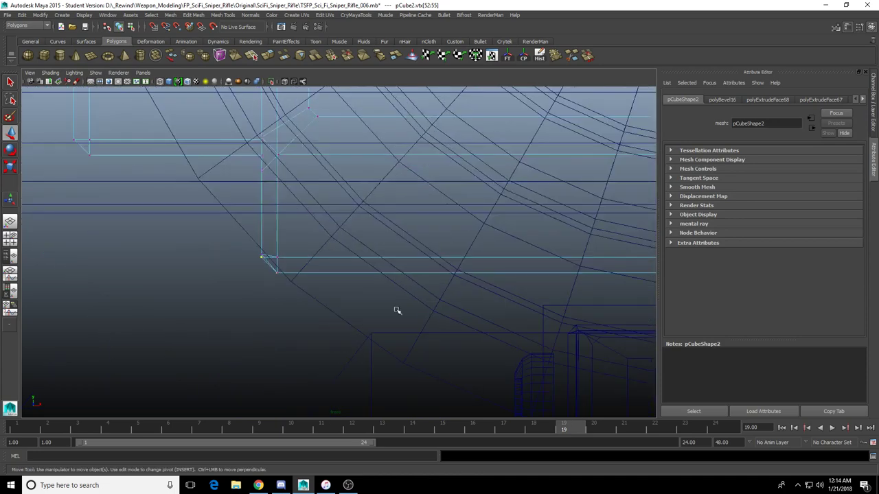
middle_click_drag(155, 308, 366, 274, "alt")
scroll(366, 274, "up", 4)
middle_click_drag(418, 276, 320, 322, "alt")
scroll(320, 322, "up", 3)
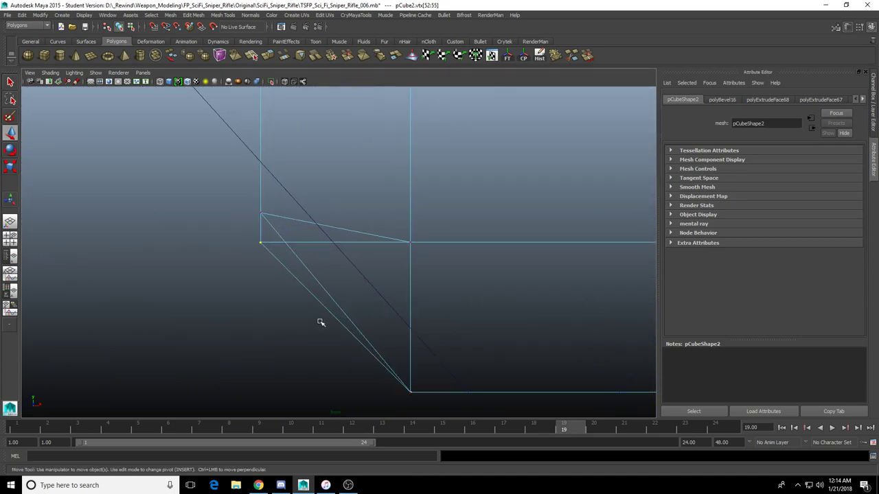
left_click_drag(255, 204, 259, 198)
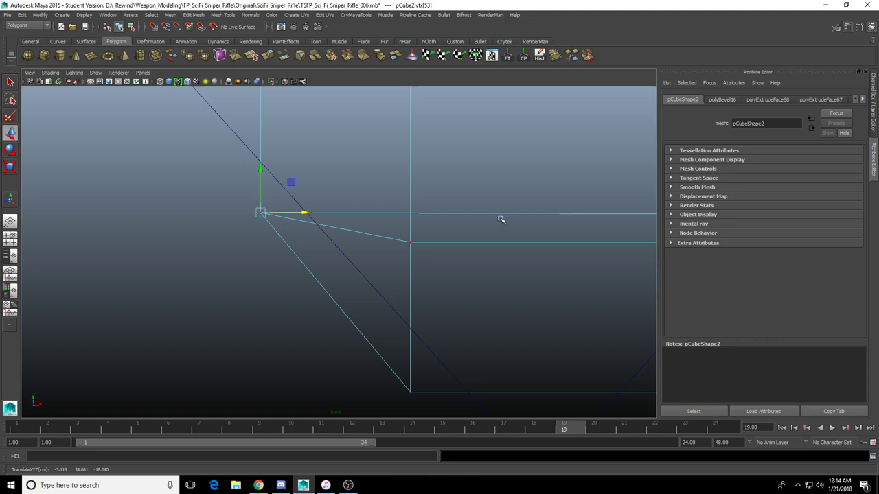
key("space")
key("space")
left_click_drag(423, 257, 358, 252, "alt")
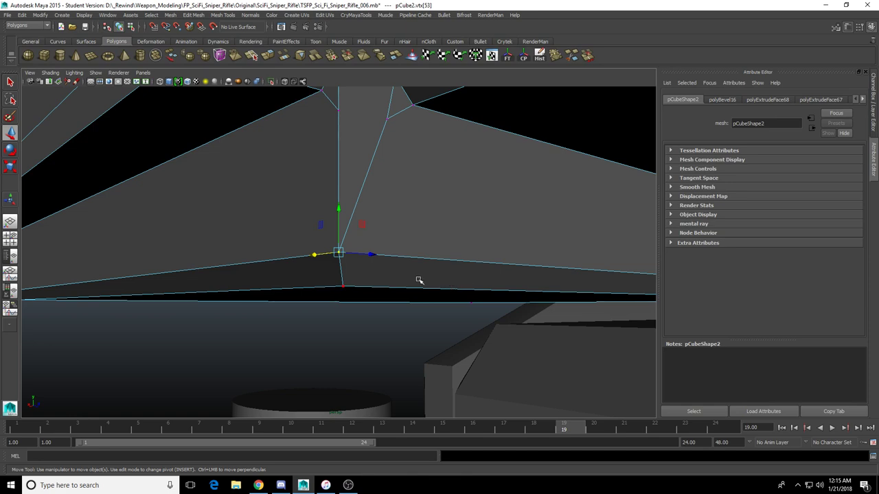
Raise the matching vertex at the rear housing's lower corner on the positive X side level with its adjacent bevel vertex
key("space")
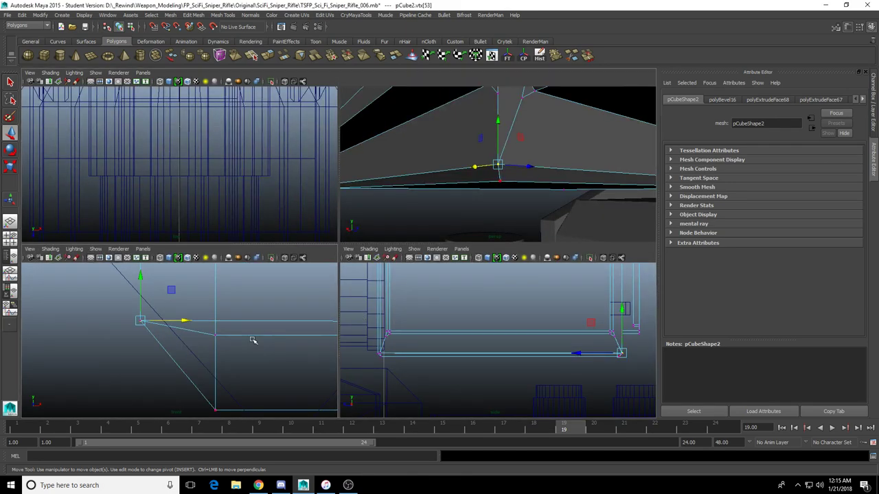
key("space")
scroll(289, 339, "up", 10)
left_click_drag(628, 336, 385, 331, "alt")
middle_click_drag(385, 332, 196, 333, "alt")
scroll(271, 334, "up", 3)
middle_click_drag(460, 314, 77, 313, "alt")
scroll(275, 313, "up", 3)
scroll(337, 266, "up", 3)
left_click_drag(345, 231, 354, 201)
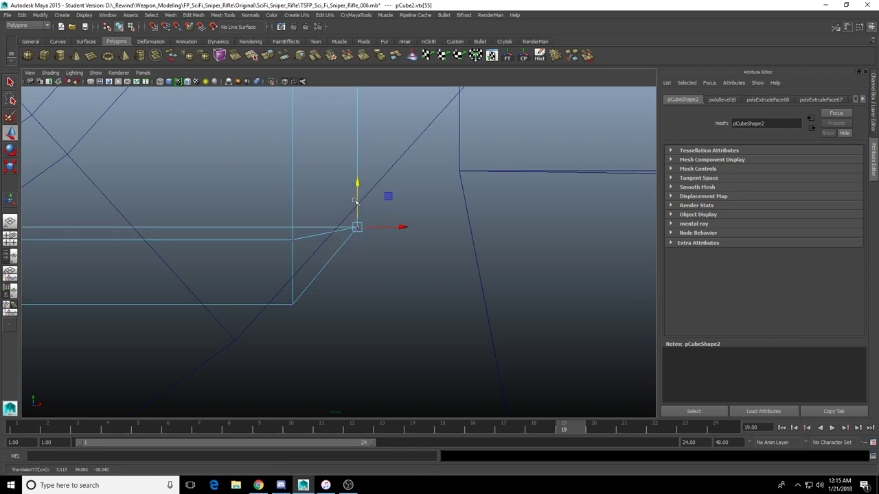
Examine the bevel vertices at the rear housing's lower corner on the positive X side in the front view
middle_click_drag(221, 287, 334, 288, "alt")
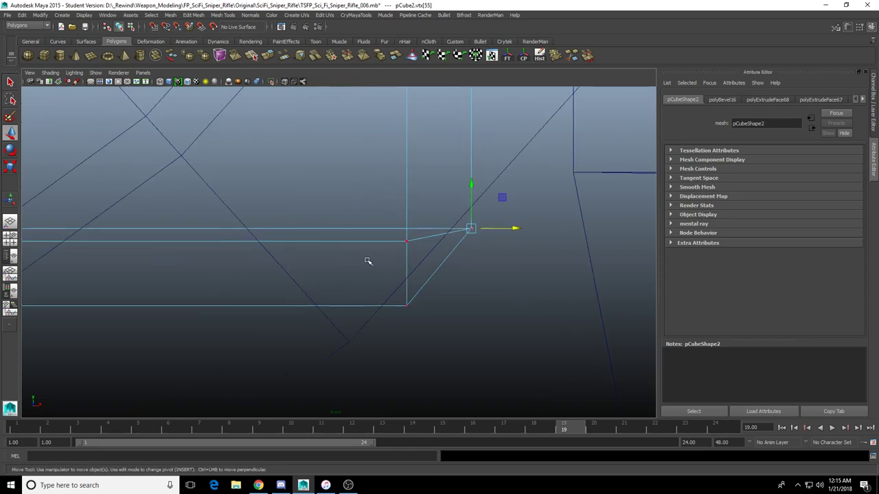
scroll(311, 273, "down", 8)
scroll(310, 277, "up", 3)
left_click_drag(330, 268, 381, 229)
key("f")
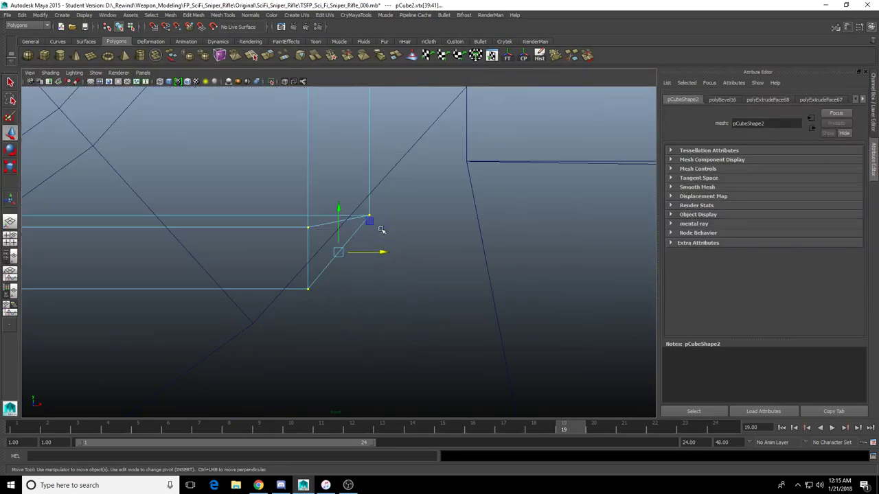
scroll(347, 295, "up", 2)
right_click_drag(346, 295, 722, 281, "alt")
scroll(304, 341, "down", 2)
middle_click_drag(304, 341, 351, 300, "alt")
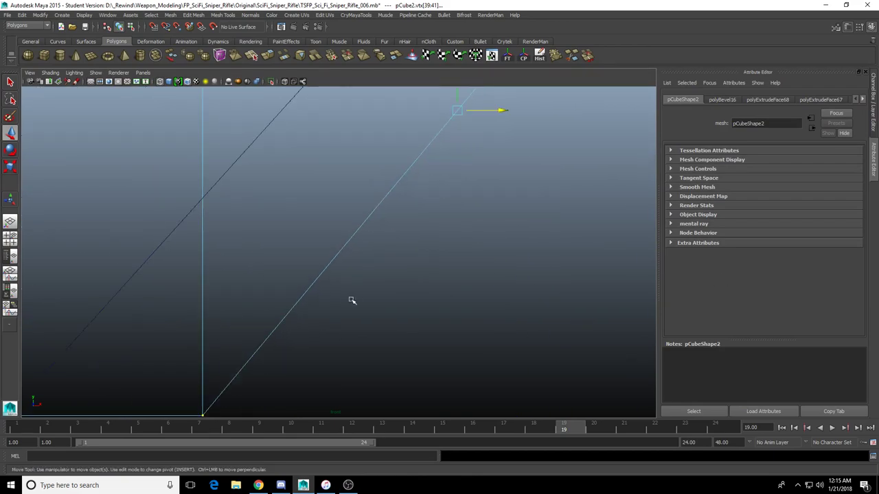
scroll(351, 300, "up", 3)
scroll(307, 272, "up", 1)
key("f")
scroll(308, 276, "down", 4)
middle_click_drag(308, 278, 370, 299, "alt")
scroll(370, 299, "up", 2)
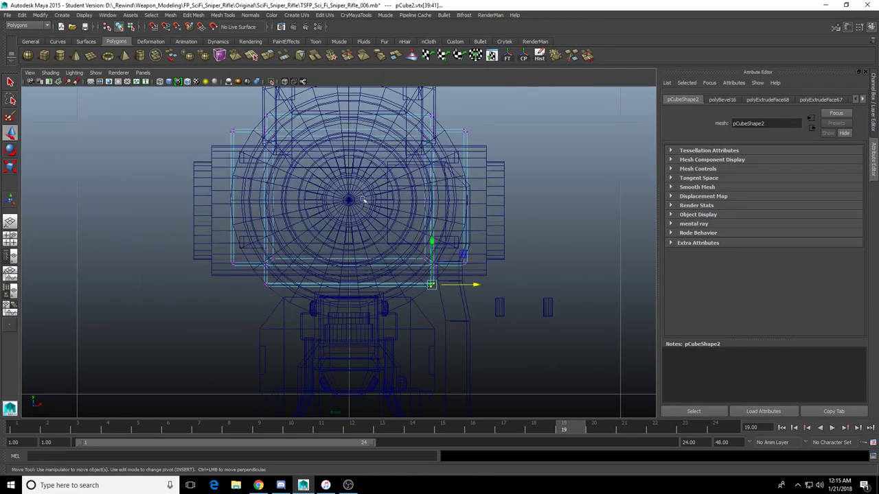
Raise the stray vertex at the rear housing's upper corner on the positive X side, snapping it level with the adjacent bevel vertex
middle_click_drag(363, 201, 354, 322, "alt")
mouse_move(354, 322)
right_mouse_down("alt")
mouse_move(631, 217)
mouse_move(741, 209)
right_mouse_up("alt")
middle_click_drag(526, 270, 226, 302, "alt")
middle_click_drag(509, 259, 169, 276, "alt")
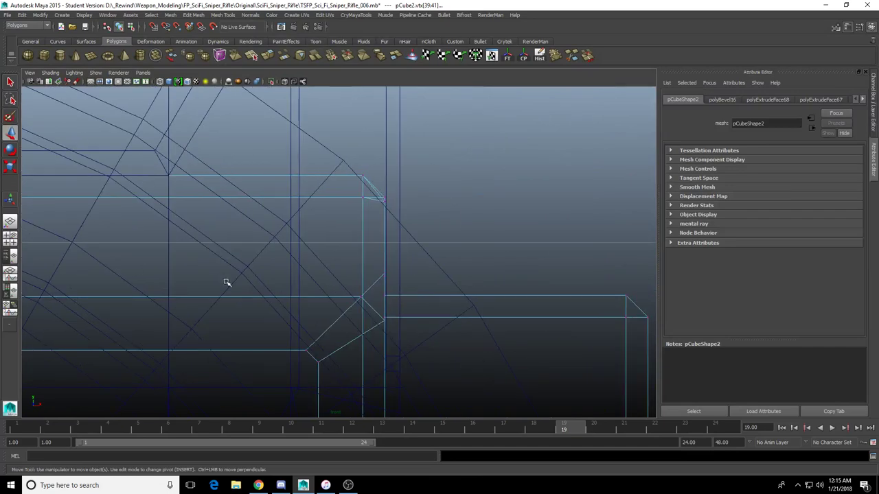
scroll(345, 270, "up", 2)
middle_click_drag(395, 215, 364, 261, "alt")
scroll(364, 261, "up", 4)
left_click_drag(421, 206, 422, 206)
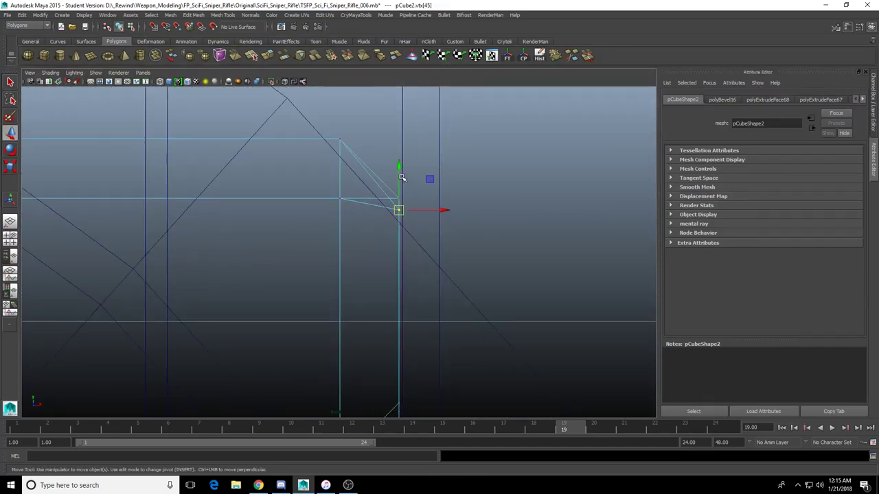
key("v")
left_click_drag(400, 175, 400, 160)
Raise the matching vertex at the rear housing's upper corner on the negative X side level with its adjacent bevel vertex
key("Left")
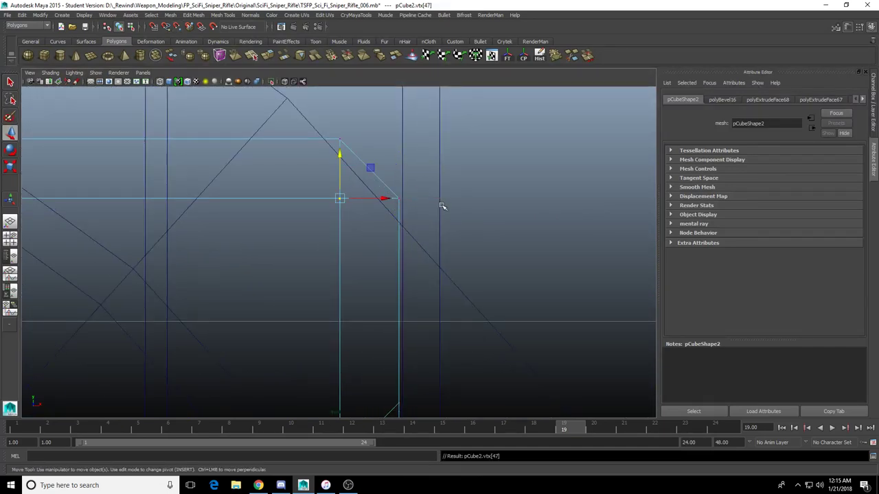
key("Left")
key("f")
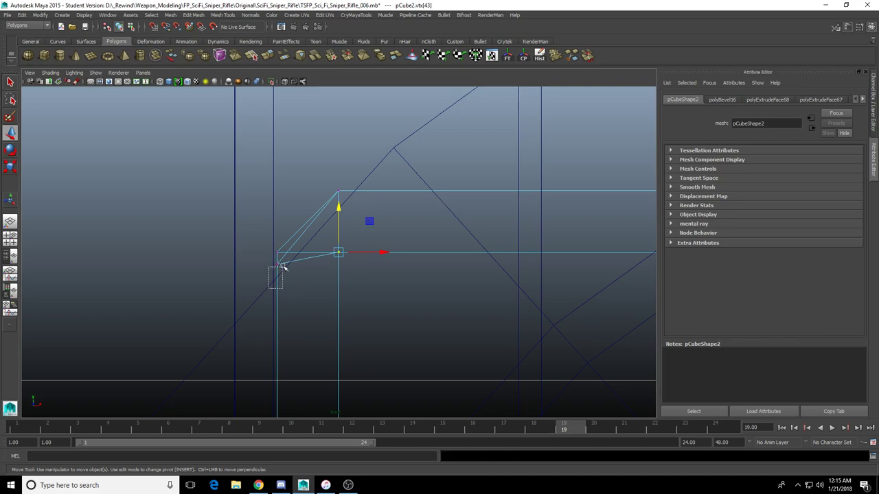
left_click_drag(283, 266, 283, 266)
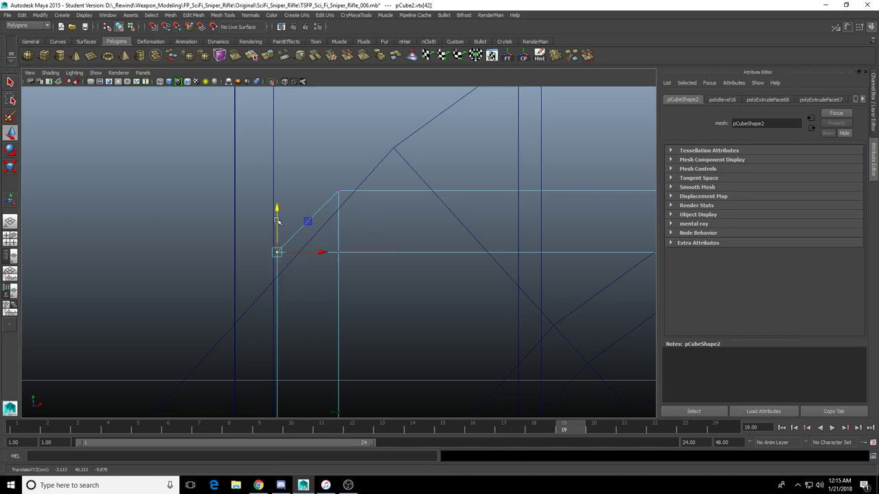
scroll(339, 266, "down", 10)
scroll(420, 273, "up", 8)
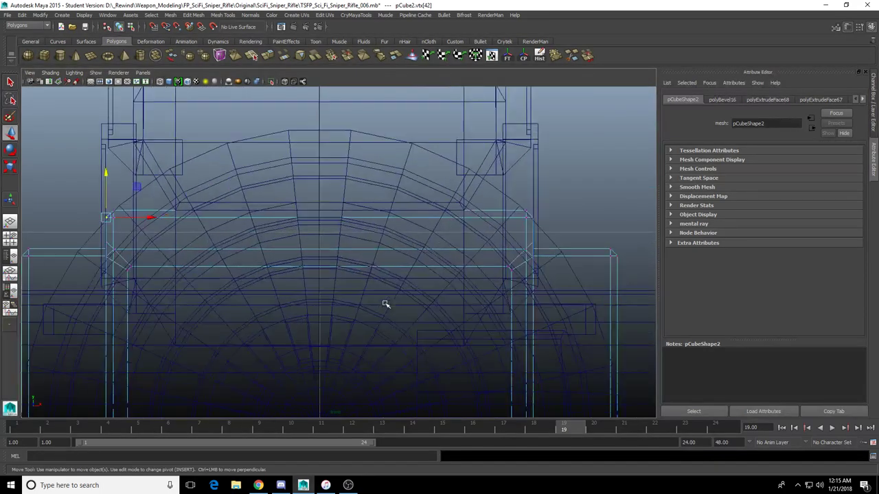
Return to the perspective view and object selection, and inspect the rear housing's corners from several sides
key("space")
key("space")
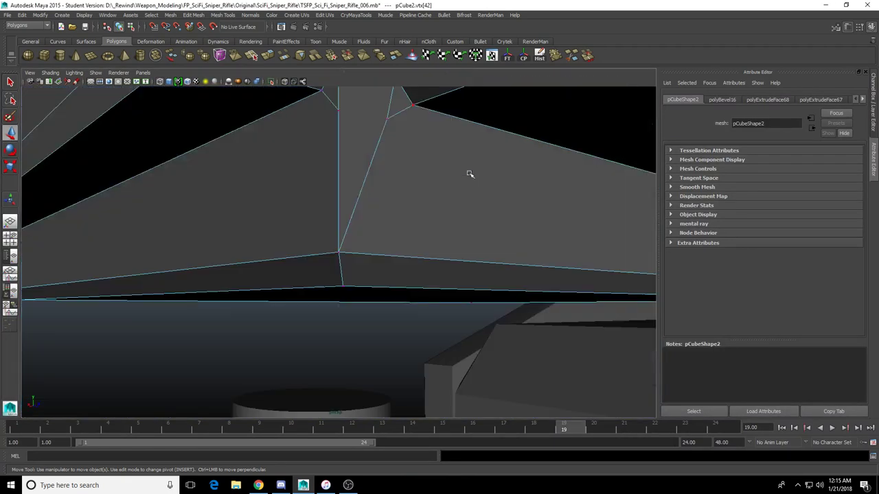
scroll(467, 200, "down", 5)
left_click_drag(367, 197, 389, 204, "alt")
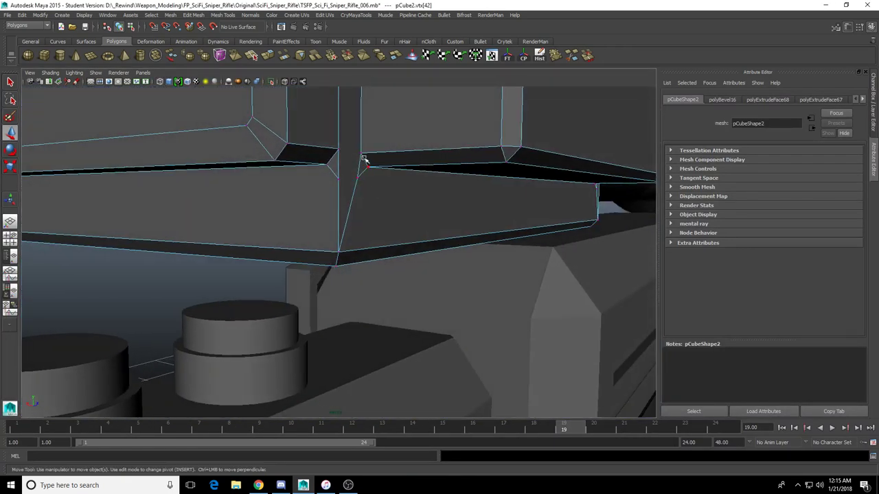
scroll(354, 209, "down", 6)
left_click_drag(282, 230, 374, 241, "alt")
scroll(298, 249, "down", 3)
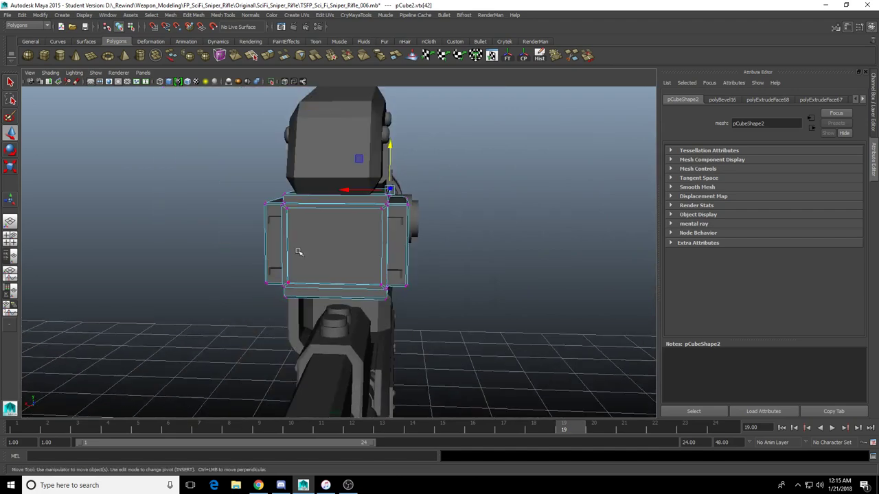
left_click(227, 240)
left_click_drag(226, 241, 378, 234, "alt")
left_click(251, 267)
left_click_drag(251, 267, 276, 258, "alt")
left_click_drag(247, 209, 292, 211, "alt")
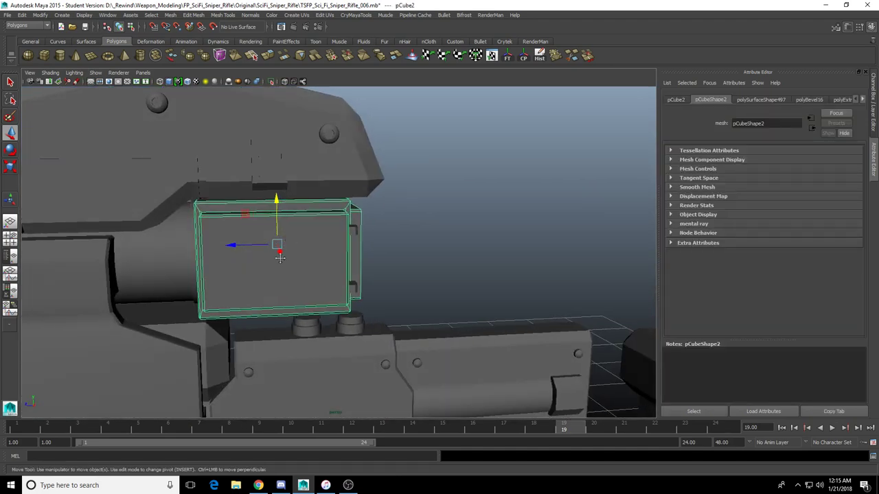
scroll(261, 216, "down", 1)
middle_click_drag(227, 223, 356, 209, "alt")
scroll(356, 209, "down", 7)
left_click_drag(330, 294, 429, 245, "alt")
scroll(415, 243, "down", 2)
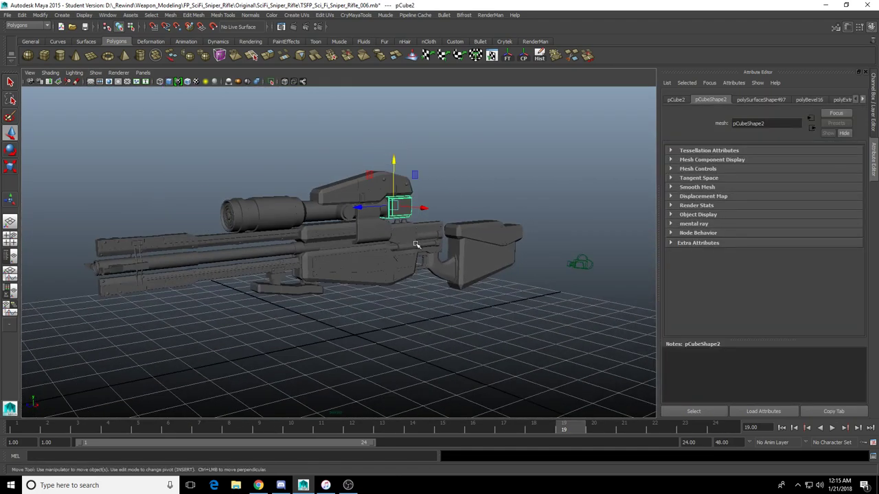
Show the poly count in the viewport and check the counts for the rifle's main body parts
left_click(83, 16)
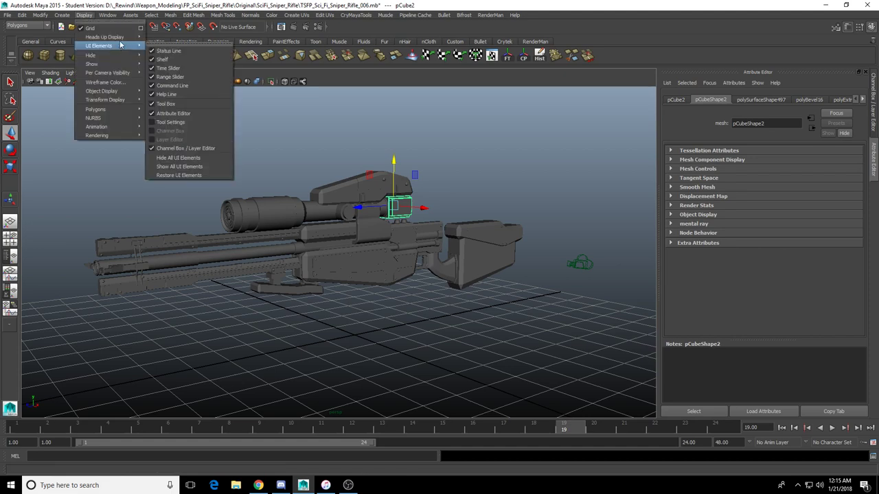
mouse_move(123, 37)
left_click(184, 66)
scroll(257, 216, "up", 5)
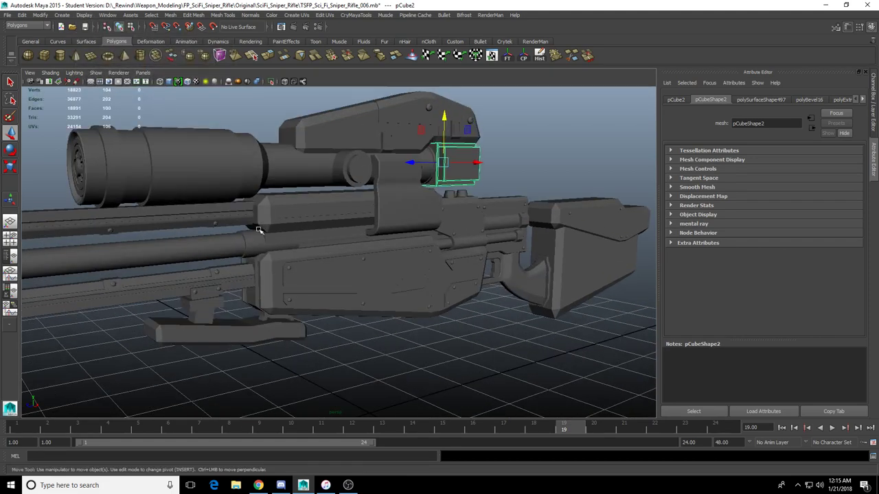
scroll(416, 218, "down", 5)
left_click_drag(364, 288, 443, 275, "alt")
left_click(285, 217)
left_click_drag(206, 230, 256, 270, "alt")
right_click_drag(257, 271, 308, 284, "alt")
left_click(316, 279)
left_click(353, 260)
mouse_move(309, 284)
left_mouse_down("alt")
mouse_move(322, 286)
mouse_move(307, 285)
left_mouse_up("alt")
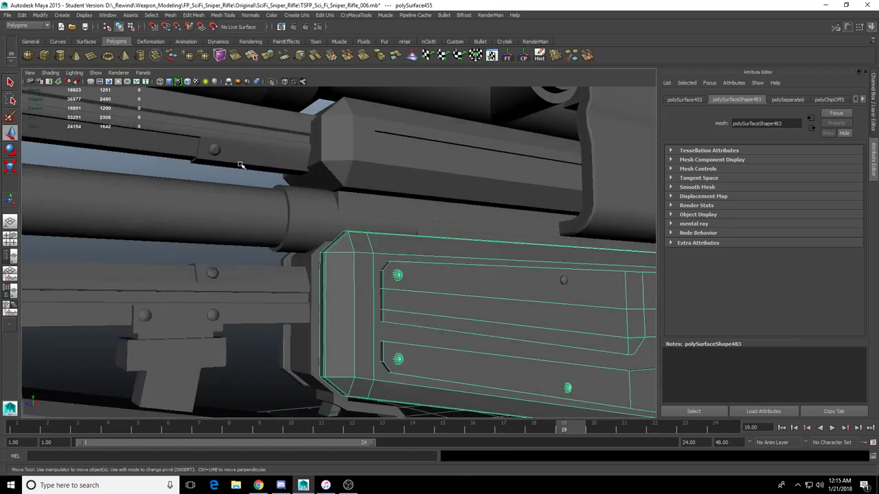
Check the poly count of the detailed bolt on the upper barrel rail and hide the poly count display
left_click(227, 153)
left_click(216, 149)
key("f")
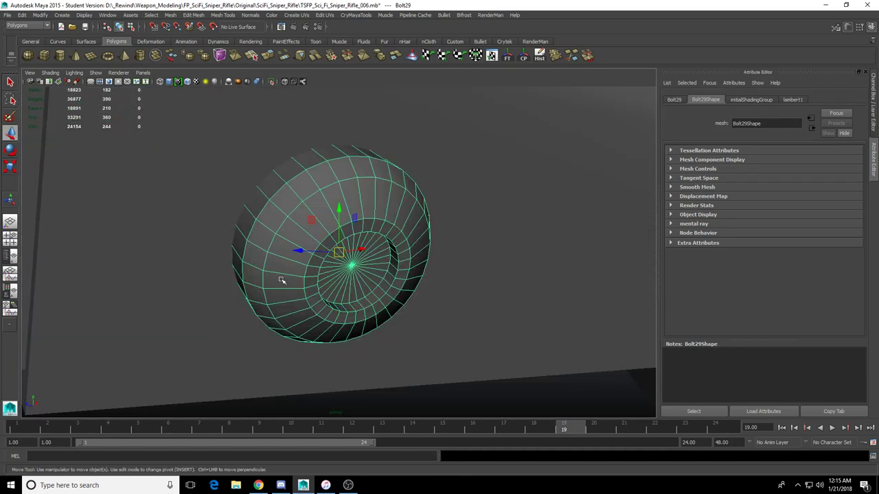
scroll(285, 282, "down", 2)
scroll(308, 292, "up", 1)
left_click_drag(283, 253, 263, 245, "alt")
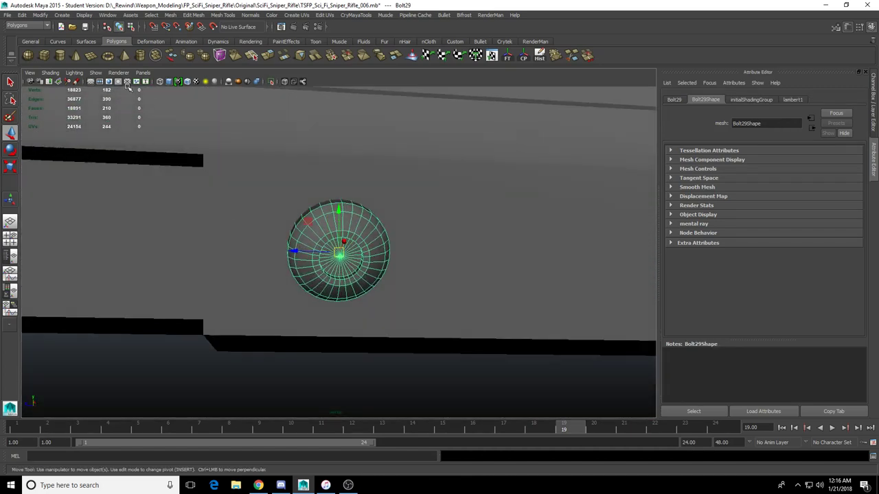
left_click(81, 14)
mouse_move(110, 37)
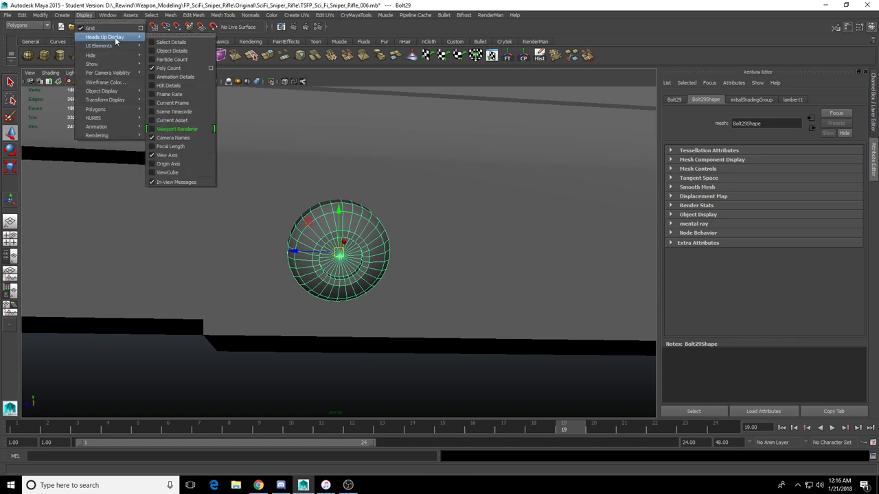
left_click(176, 70)
scroll(343, 291, "down", 6)
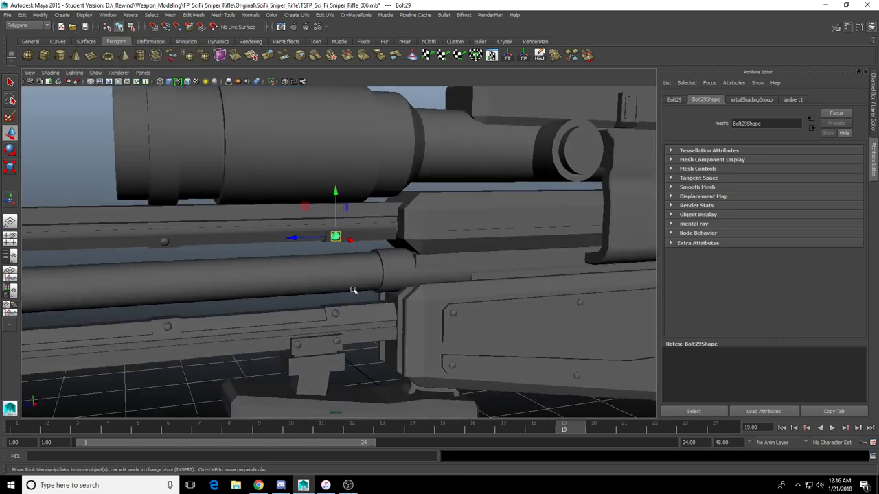
Inspect the simpler small bolt on the foregrip mount and open its transform attributes
middle_click_drag(353, 290, 355, 253, "alt")
scroll(353, 256, "up", 5)
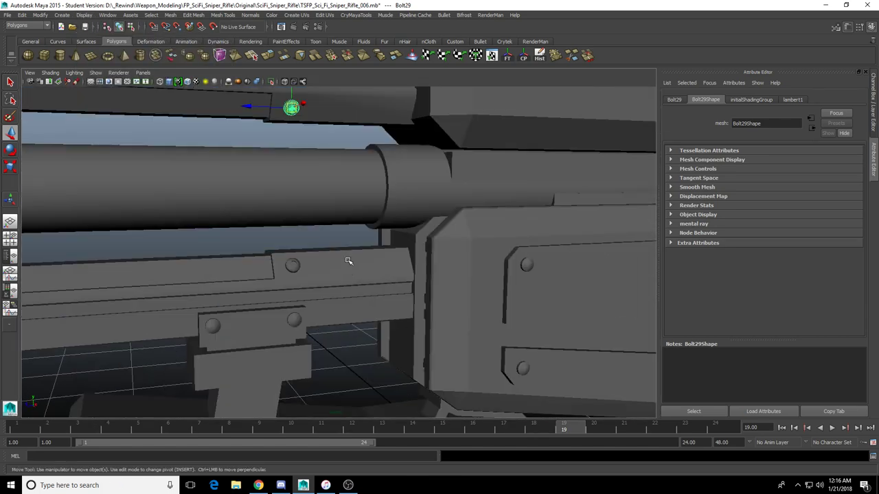
left_click(297, 320)
key("f")
left_click_drag(286, 329, 414, 286, "alt")
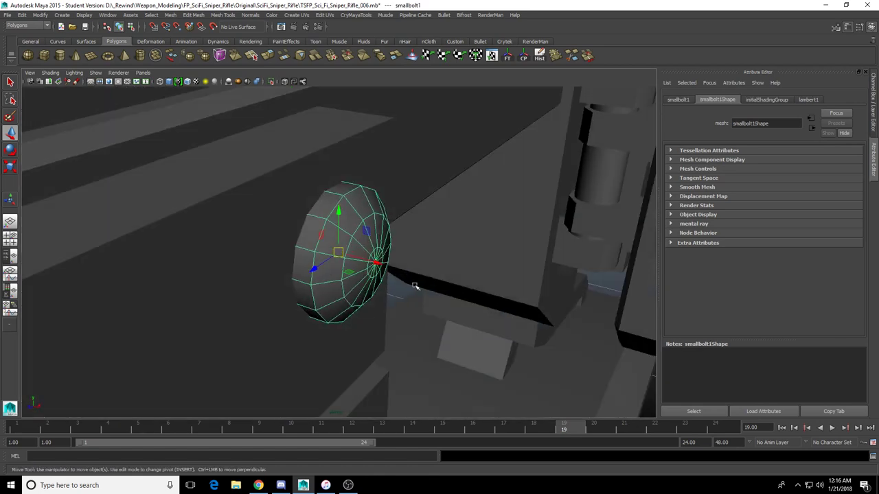
left_click(682, 101)
left_click(705, 102)
left_click(682, 101)
Duplicate the foregrip mount's small bolt and place the copy near the detailed bolt on the lower barrel rail
left_click_drag(503, 230, 415, 232, "alt")
scroll(415, 232, "down", 4)
scroll(412, 232, "down", 5)
key("ctrl+d")
scroll(356, 234, "down", 5)
scroll(355, 234, "up", 4)
left_click_drag(355, 233, 341, 118, "alt")
key("f")
Rotate the duplicated small bolt about 38 degrees around Z to follow the rail's sloped face
scroll(346, 224, "down", 3)
left_click_drag(302, 231, 354, 207, "alt")
left_click(290, 211)
left_click(309, 252)
key("e")
left_click_drag(355, 207, 254, 235, "alt")
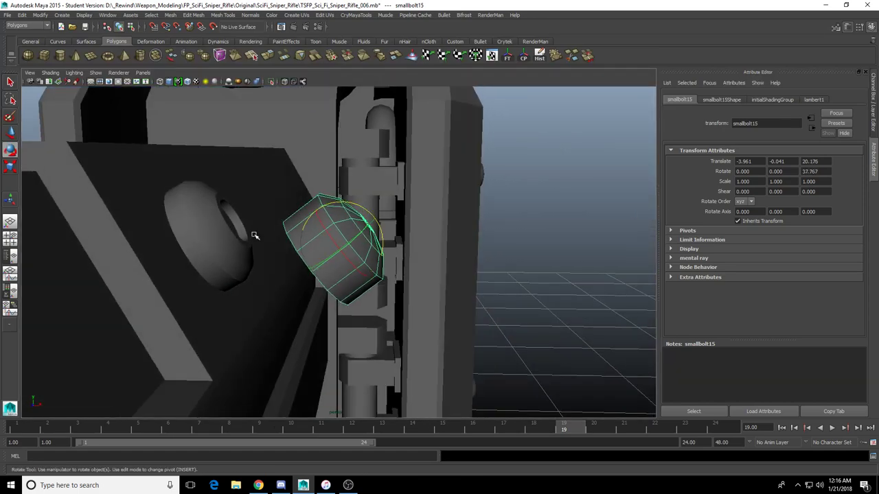
Move the small bolt inward along X against the rail face and adjust its Z rotation to about 30.9 degrees
left_click(219, 237)
left_click(336, 245)
key("w")
left_click_drag(376, 242, 257, 243)
mouse_move(350, 252)
left_mouse_down("alt")
mouse_move(290, 281)
mouse_move(264, 261)
mouse_move(338, 255)
mouse_move(302, 248)
mouse_move(334, 254)
left_mouse_up("alt")
key("e")
mouse_move(335, 254)
left_mouse_down("alt")
mouse_move(293, 241)
mouse_move(339, 241)
left_mouse_up("alt")
Try giving the small bolt the detailed bolt's Z rotation of -120.030
left_click(304, 235)
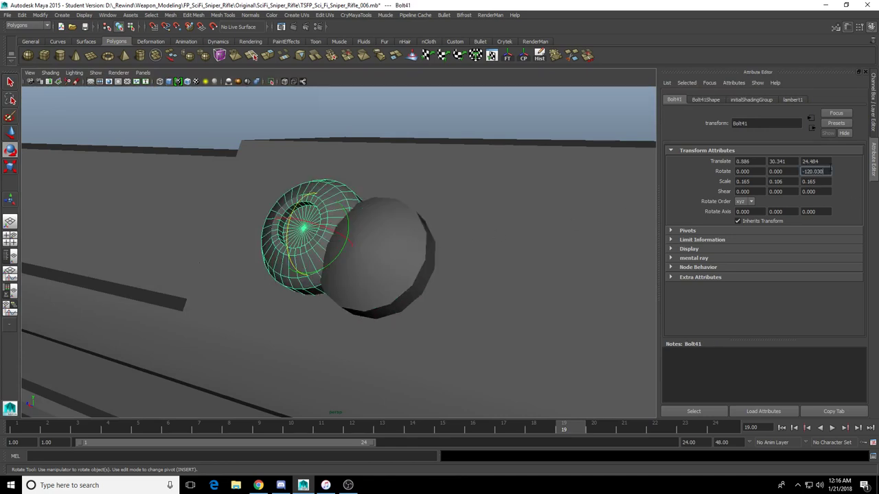
left_click(405, 252)
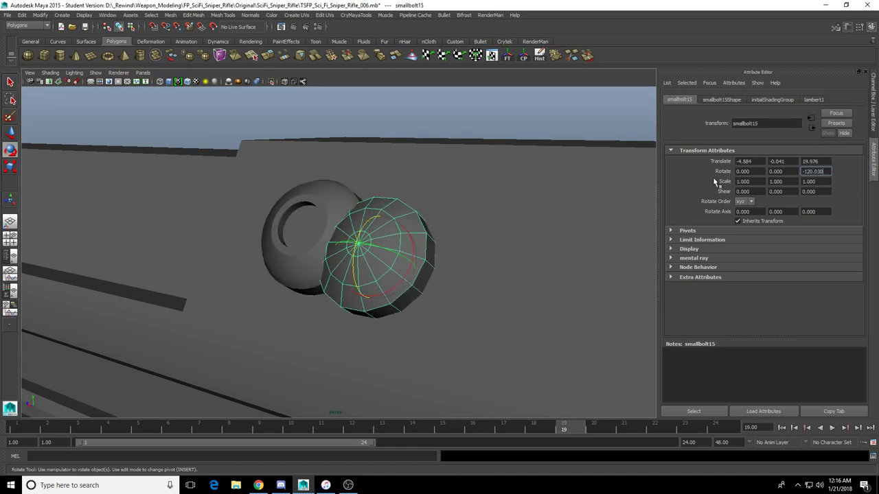
key("Return")
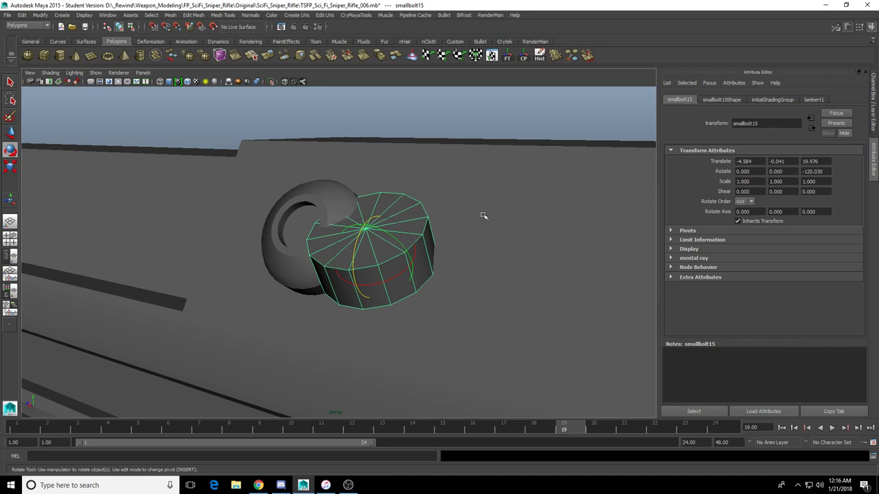
left_click_drag(484, 215, 496, 196, "alt")
key("ctrl+z")
Move the small bolt along the rail and upward so it sits exactly over the detailed bolt
left_click_drag(399, 251, 412, 268, "alt")
key("w")
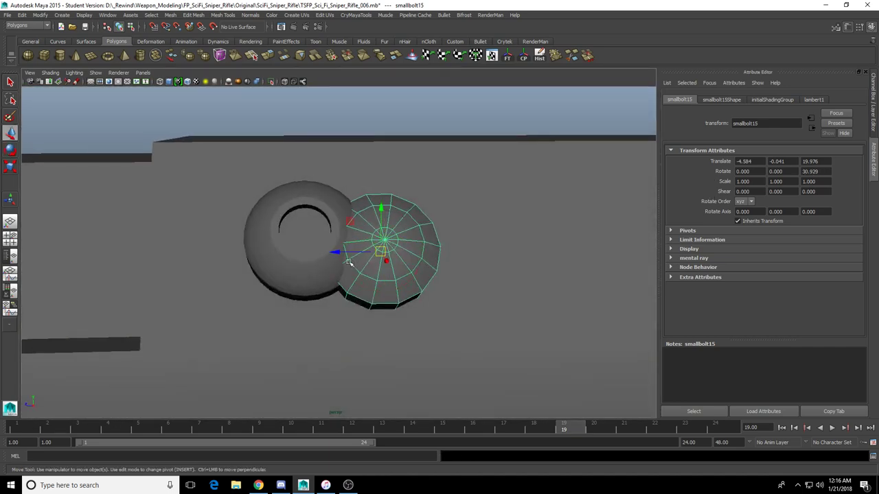
left_click(324, 261)
left_click(369, 256)
left_click_drag(340, 254, 359, 249)
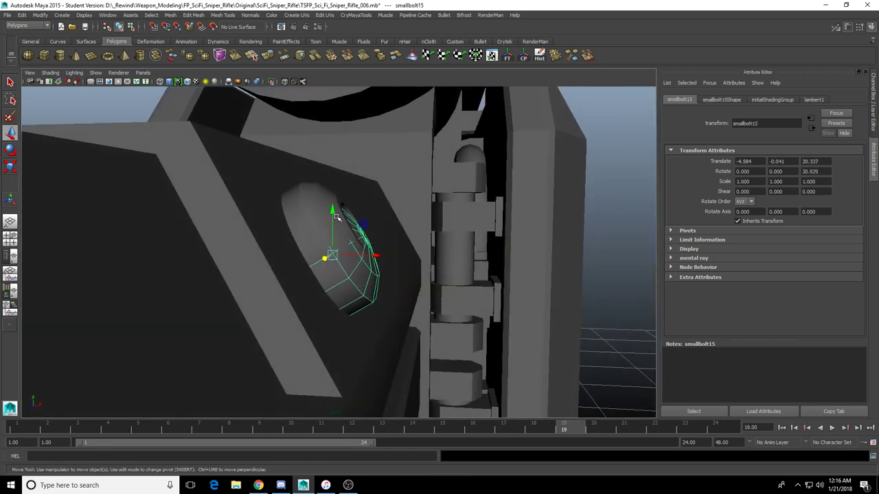
left_click_drag(334, 210, 334, 186)
left_click(336, 279)
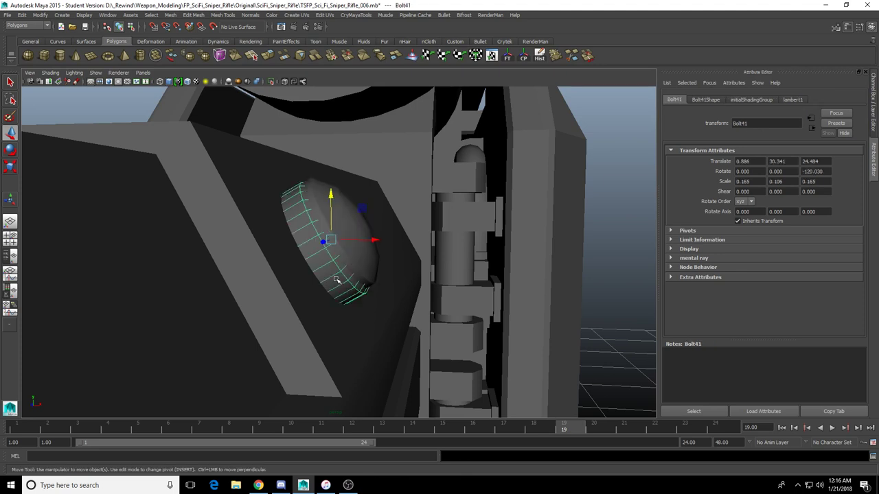
left_click(341, 258)
left_click_drag(332, 193, 333, 196)
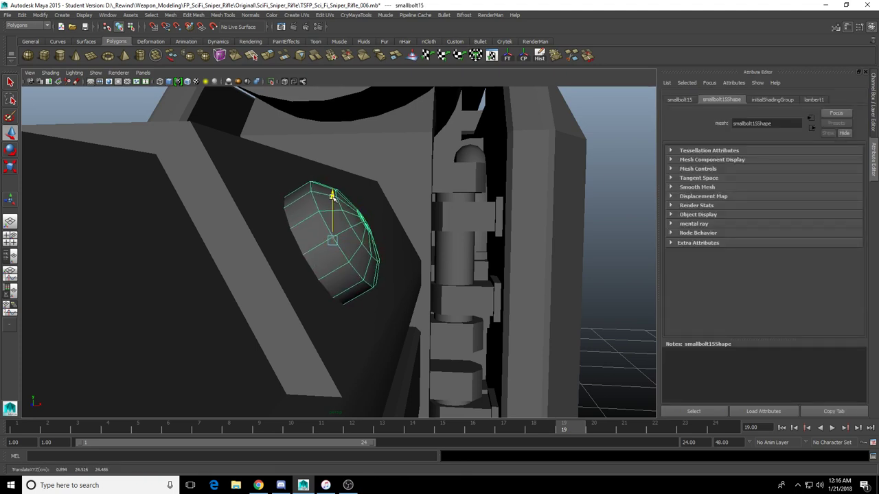
Duplicate the aligned small bolt and slide the copy along the lower rail over the next detailed bolt
scroll(367, 241, "up", 3)
key("e")
left_click_drag(366, 241, 261, 278, "alt")
scroll(360, 243, "down", 5)
scroll(238, 302, "down", 8)
key("w")
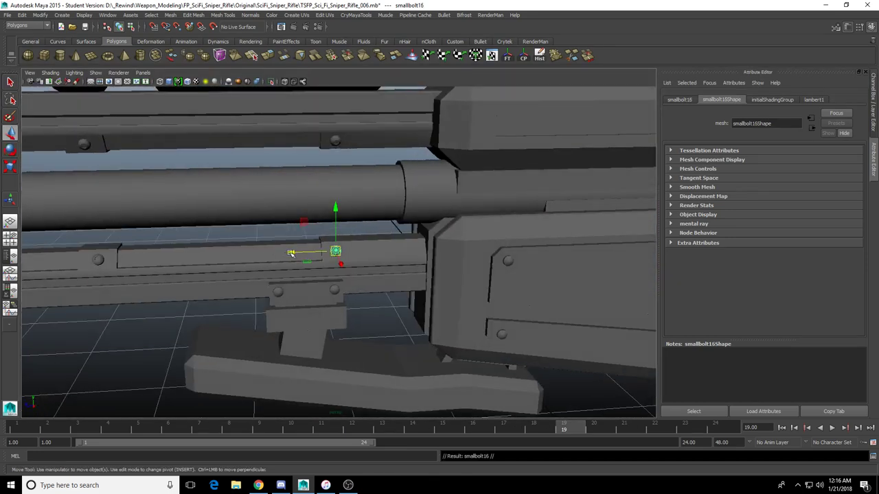
left_click_drag(291, 252, 107, 280)
key("f")
scroll(299, 250, "down", 5)
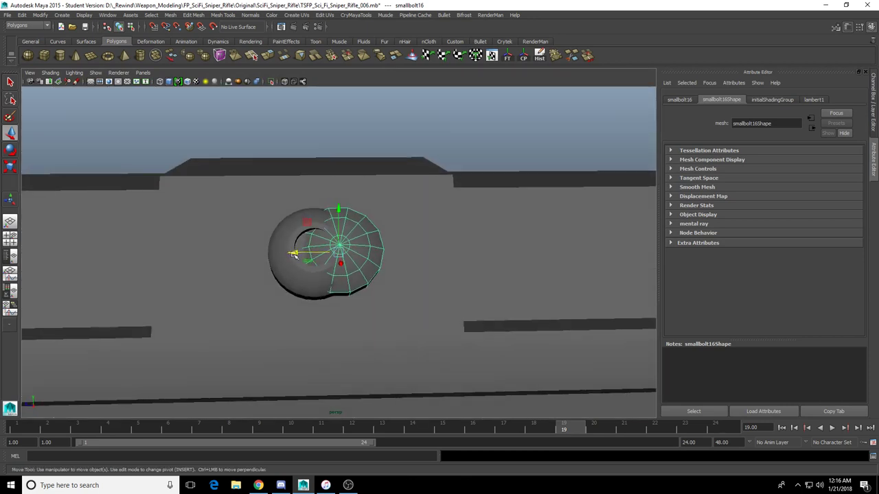
left_click_drag(294, 253, 269, 253)
Delete the detailed bolt beneath the new copy and reselect the small bolt
left_click(354, 262)
key("Delete")
left_click(328, 252)
scroll(270, 254, "down", 8)
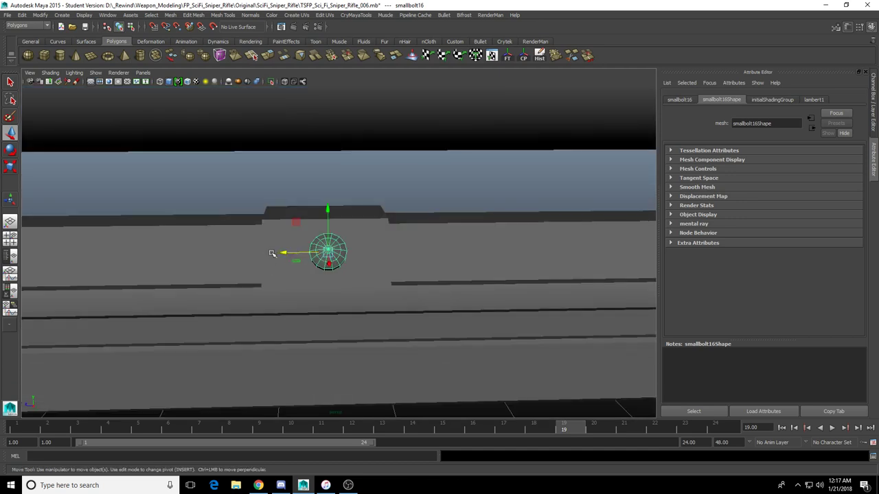
Place a duplicate small bolt over the detailed bolt at the lower rail's middle tab and delete the detailed bolt
middle_click_drag(270, 253, 329, 258, "alt")
scroll(311, 257, "down", 4)
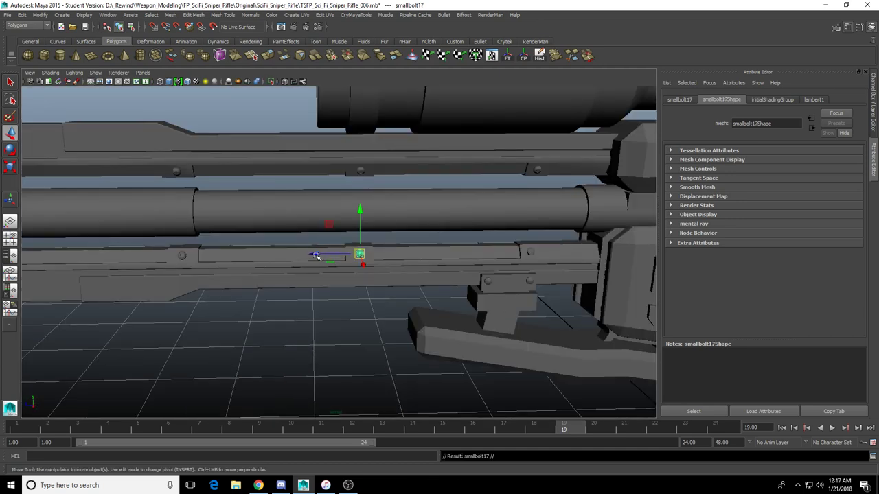
left_click_drag(316, 254, 123, 296)
key("f")
scroll(275, 278, "down", 6)
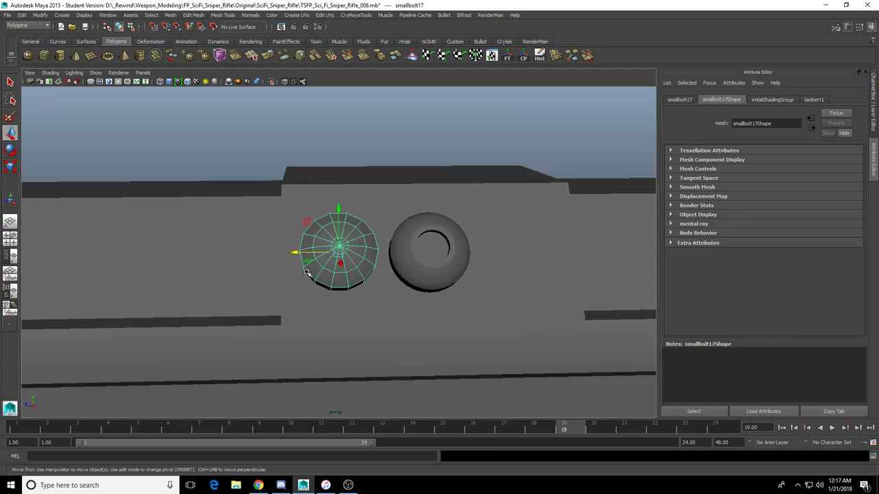
left_click_drag(294, 253, 371, 261)
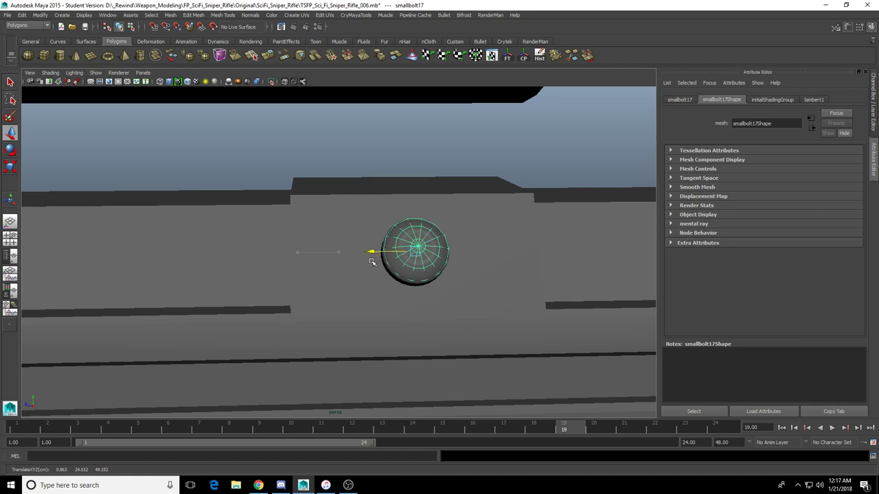
left_click(418, 285)
key("Delete")
left_click(417, 261)
scroll(353, 274, "down", 10)
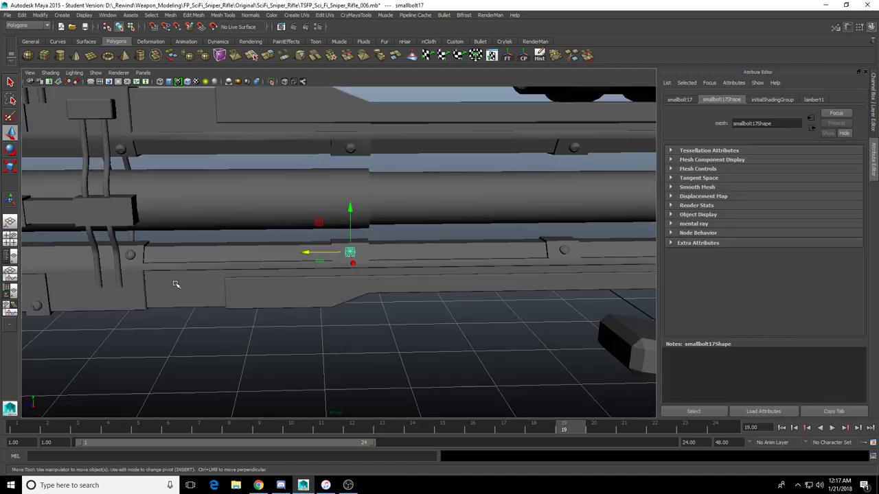
Slide another small bolt copy over the detailed bolt beside the vertical cables on the lower rail and delete that detailed bolt
middle_click_drag(176, 284, 379, 282, "alt")
scroll(391, 281, "up", 4)
scroll(558, 255, "down", 2)
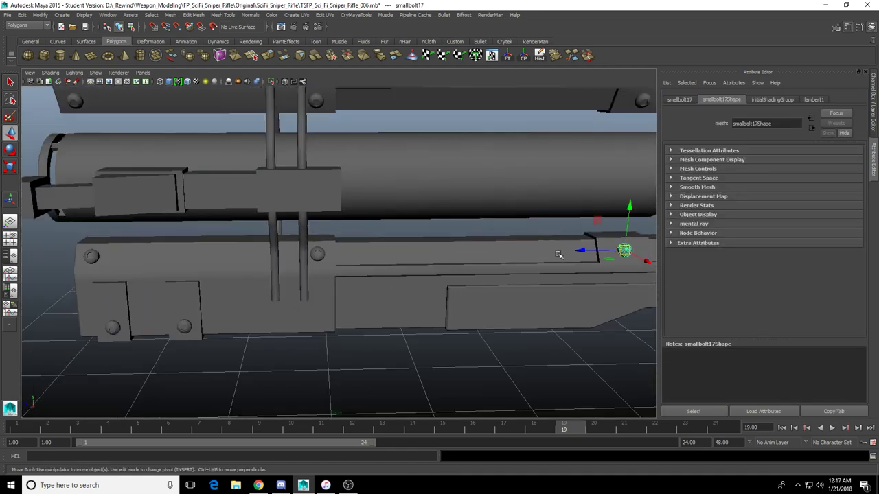
left_click_drag(577, 250, 378, 296)
key("f")
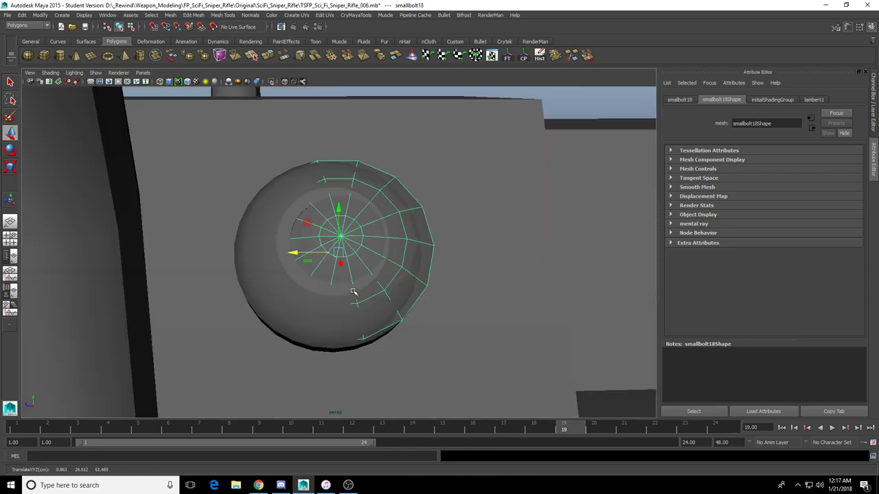
scroll(350, 290, "up", 3)
left_click_drag(296, 254, 280, 254)
left_click(334, 324)
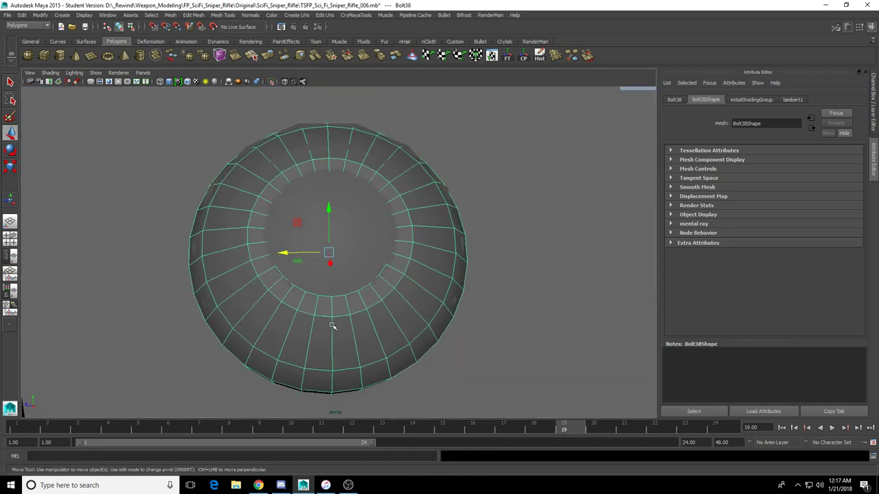
key("Delete")
scroll(335, 318, "down", 3)
left_click(337, 307)
Replace the detailed bolt at the lower rail's muzzle-end corner with an aligned duplicate of the small bolt
scroll(339, 282, "down", 8)
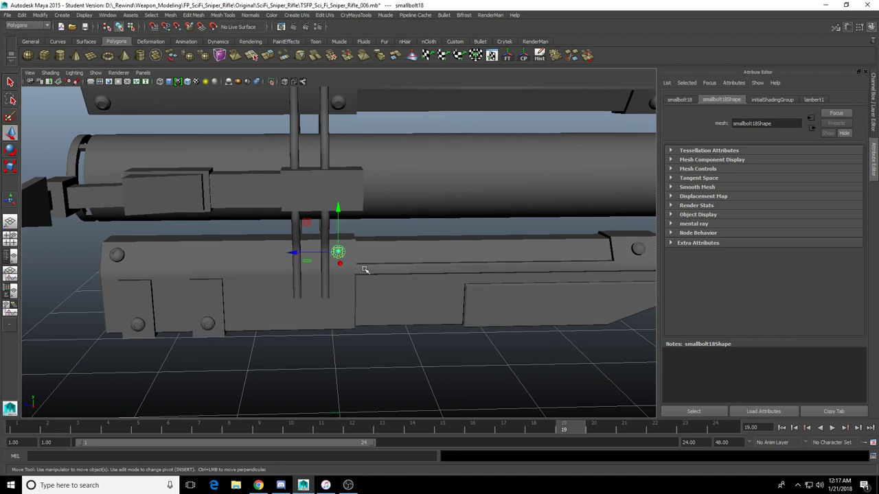
left_click_drag(294, 253, 243, 261)
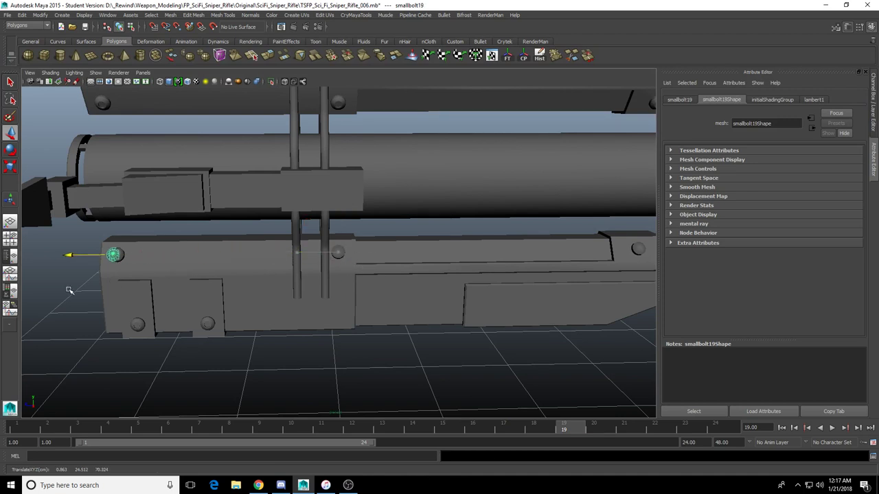
key("f")
scroll(165, 278, "down", 1)
left_click_drag(297, 254, 337, 259)
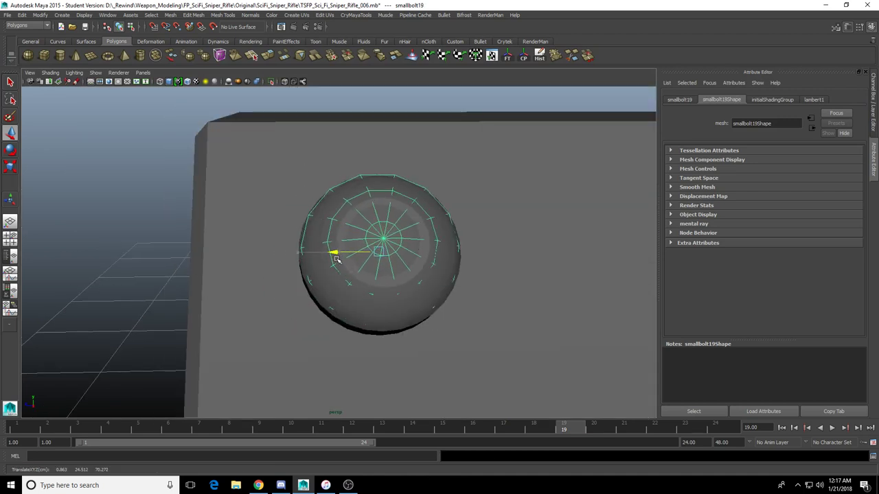
left_click(374, 308)
key("Delete")
left_click(374, 304)
scroll(354, 295, "down", 8)
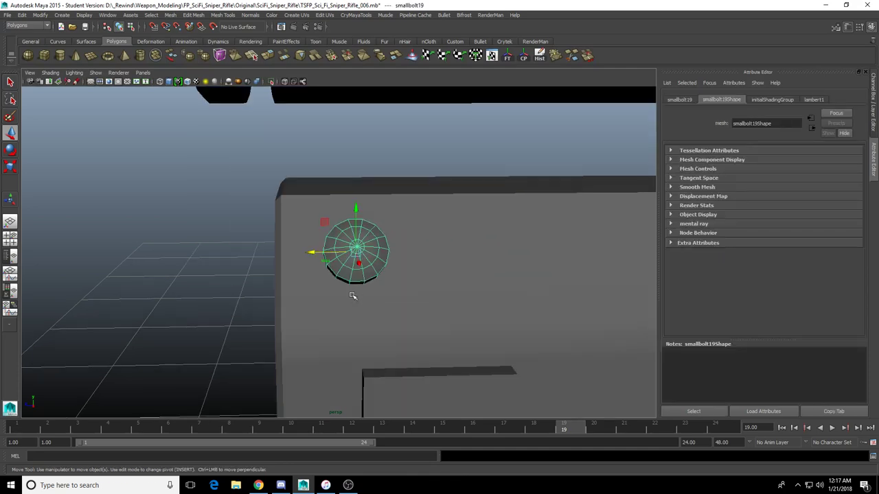
Duplicate the muzzle-end corner bolt and move the copy down beside the detailed bolt on the front plate
left_click_drag(338, 306, 388, 242, "alt")
key("ctrl+d")
left_click_drag(355, 192, 377, 285)
key("f")
key("e")
scroll(363, 306, "down", 4)
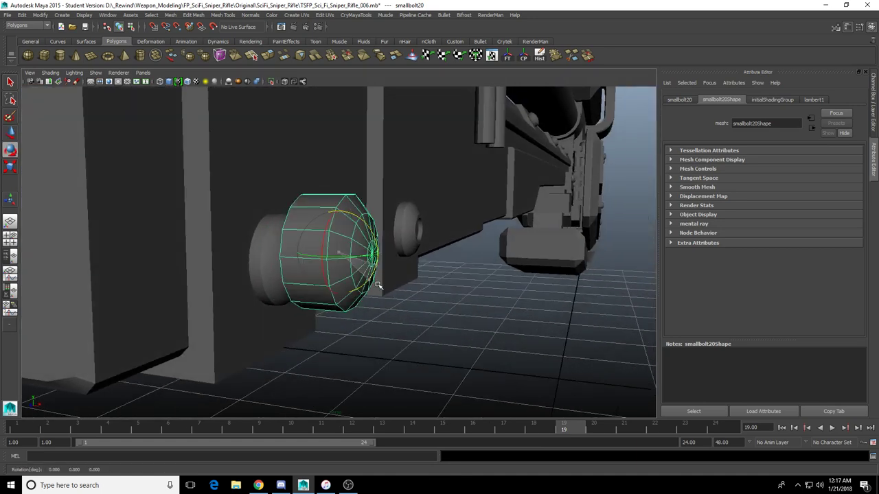
Align the copied small bolt over the front plate's detailed bolt, sink it into the surface, and delete the detailed bolt
left_click(679, 99)
left_click_drag(401, 236, 432, 237, "alt")
left_click_drag(323, 232, 313, 199, "alt")
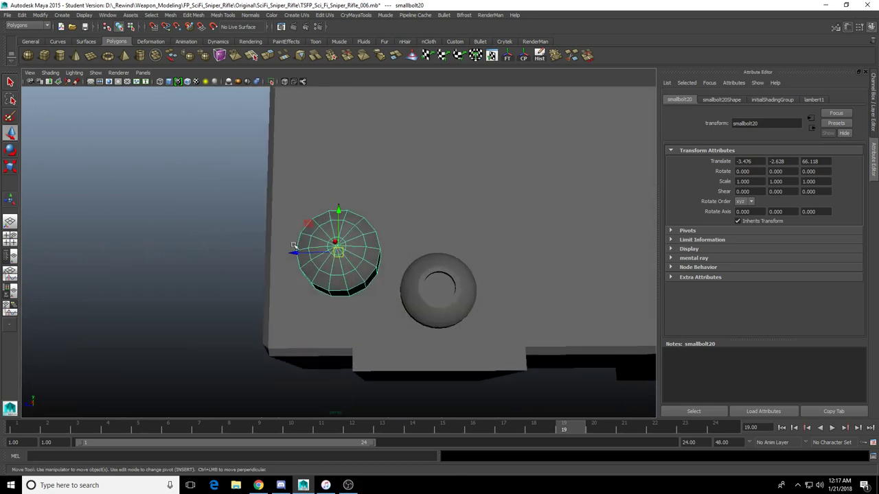
left_click_drag(296, 253, 401, 268)
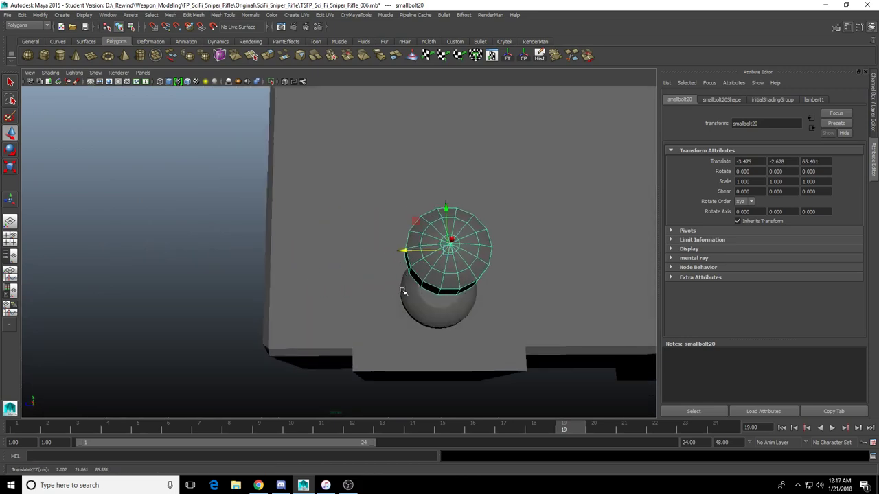
left_click_drag(385, 238, 516, 238, "alt")
left_click_drag(385, 279, 242, 256)
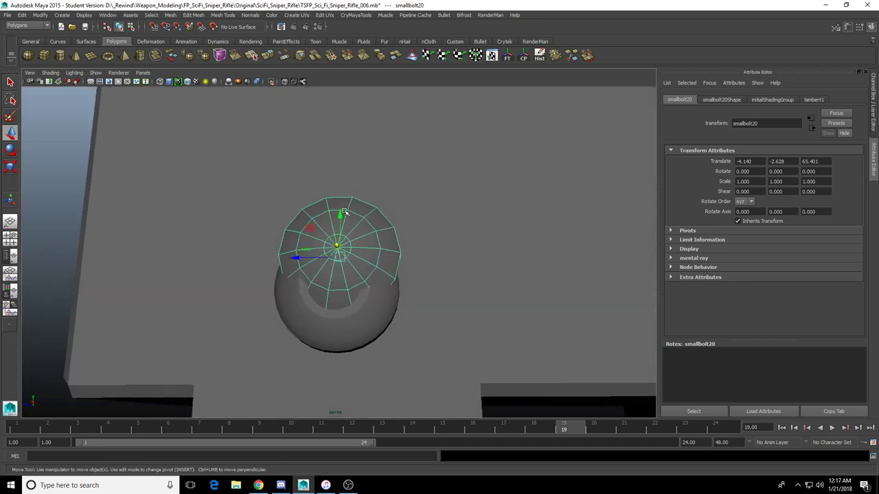
left_click_drag(340, 217, 220, 285)
left_click_drag(354, 241, 356, 240)
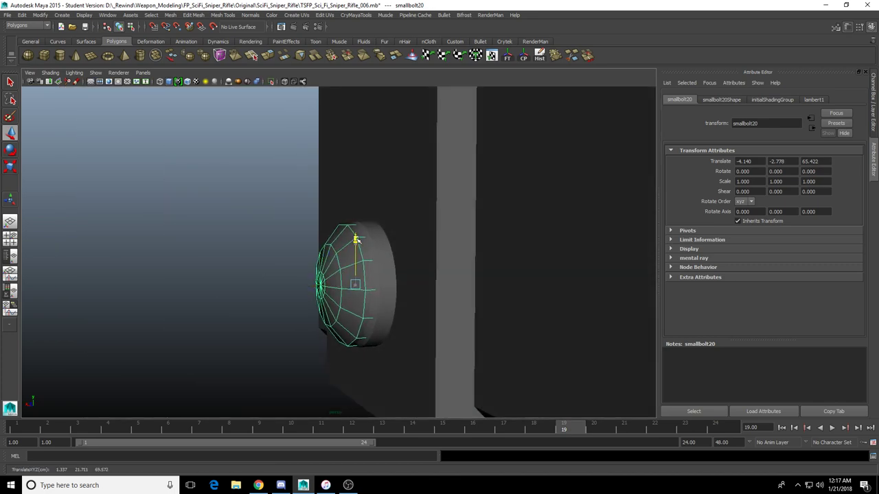
left_click(385, 298)
key("Delete")
left_click(324, 295)
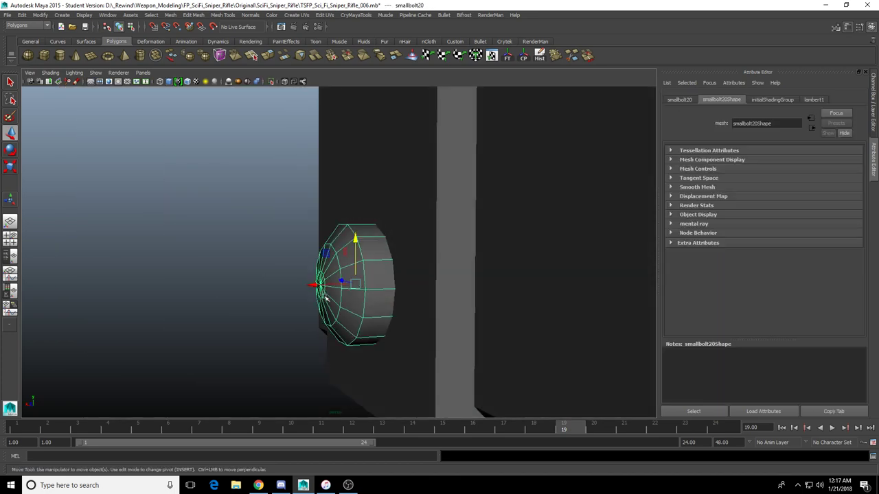
Duplicate the front plate's small bolt over the second plate's detailed bolt and delete the detailed bolt
left_click_drag(325, 296, 383, 313, "alt")
left_click_drag(353, 291, 477, 287)
scroll(306, 274, "down", 7)
key("ctrl+d")
key("f")
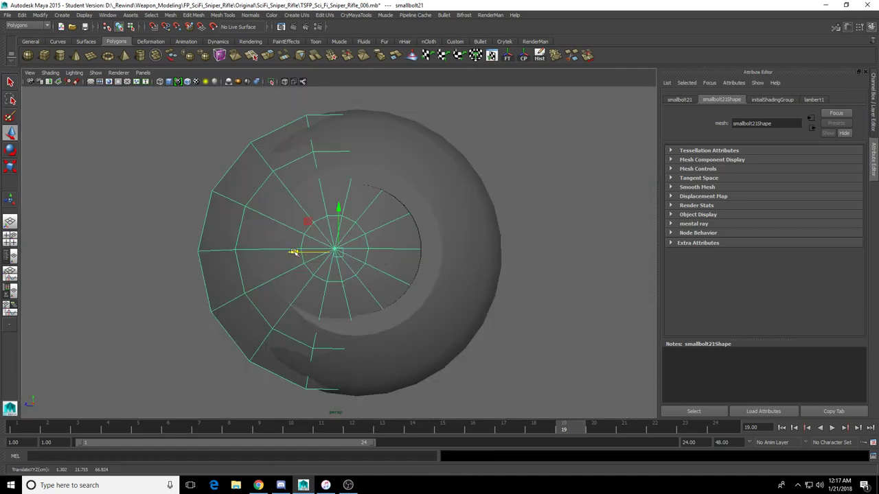
left_click_drag(293, 252, 314, 252)
left_click(309, 178)
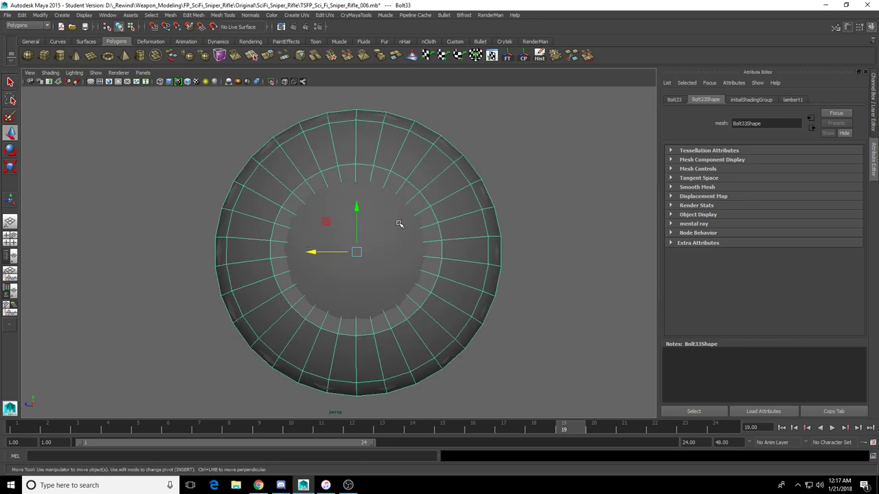
key("Delete")
left_click(423, 238)
Inspect the bolts along the lower rail from the muzzle back to the receiver, selecting several to check which are small bolts
scroll(416, 256, "down", 12)
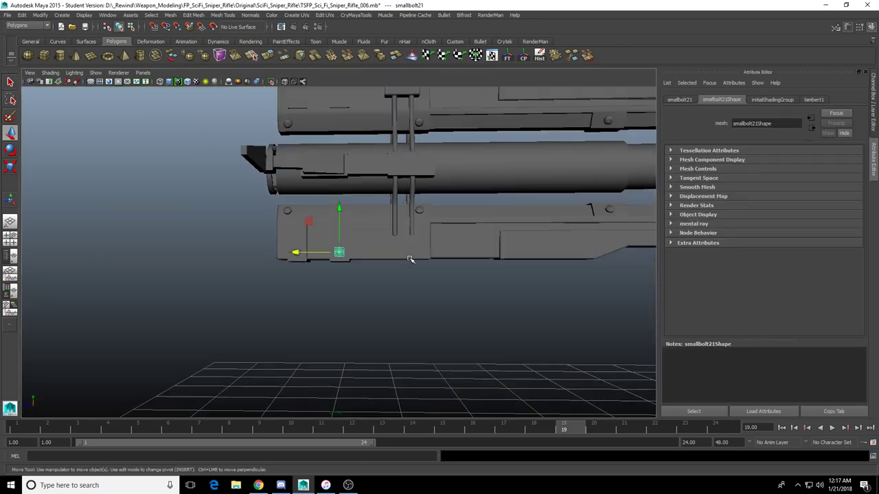
middle_click_drag(410, 259, 261, 286, "alt")
scroll(254, 287, "up", 5)
left_click_drag(251, 286, 250, 292, "alt")
left_click(230, 231)
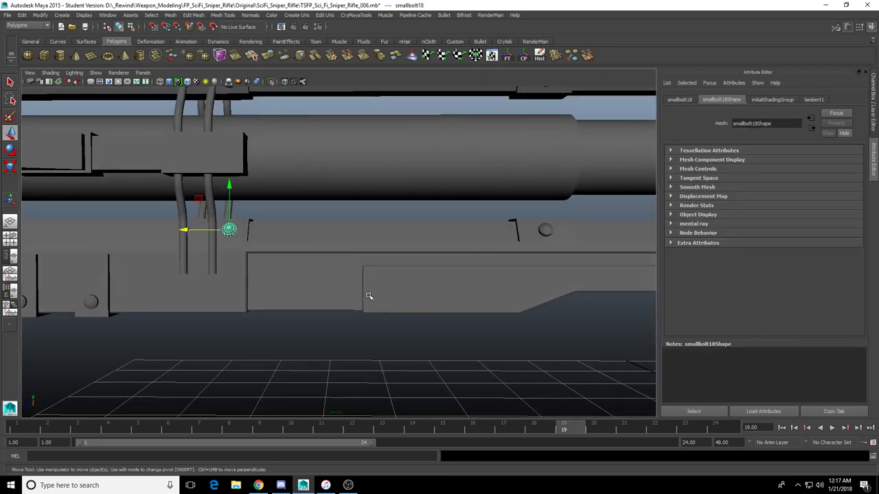
scroll(369, 296, "down", 5)
middle_click_drag(368, 296, 184, 295, "alt")
middle_click_drag(394, 292, 149, 291, "alt")
scroll(364, 277, "up", 5)
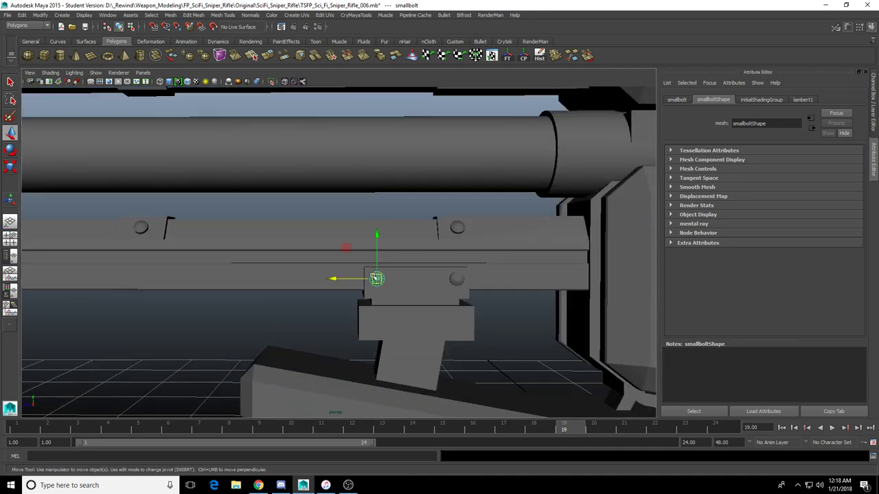
scroll(374, 278, "down", 2)
middle_click_drag(443, 287, 147, 287, "alt")
left_click_drag(374, 281, 427, 300, "alt")
scroll(412, 302, "down", 4)
middle_click_drag(395, 313, 355, 355, "alt")
left_click_drag(340, 313, 276, 308, "alt")
left_click(289, 314)
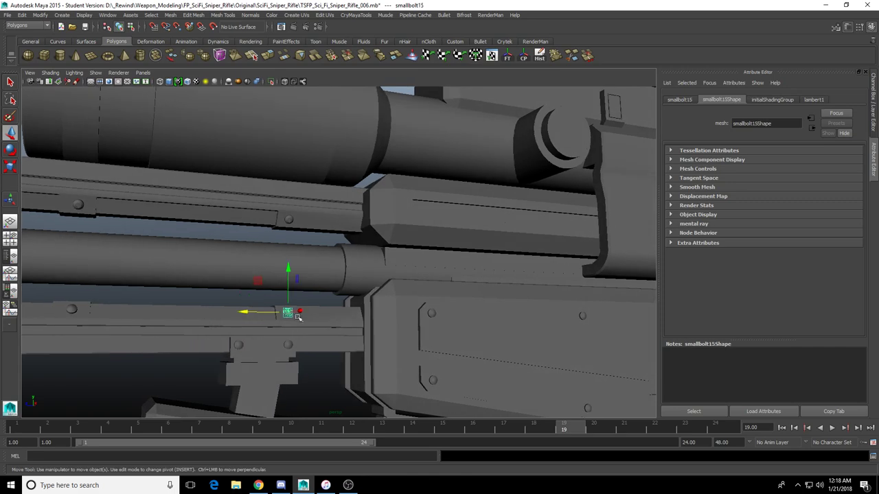
scroll(461, 341, "down", 1)
middle_click_drag(508, 339, 480, 323, "alt")
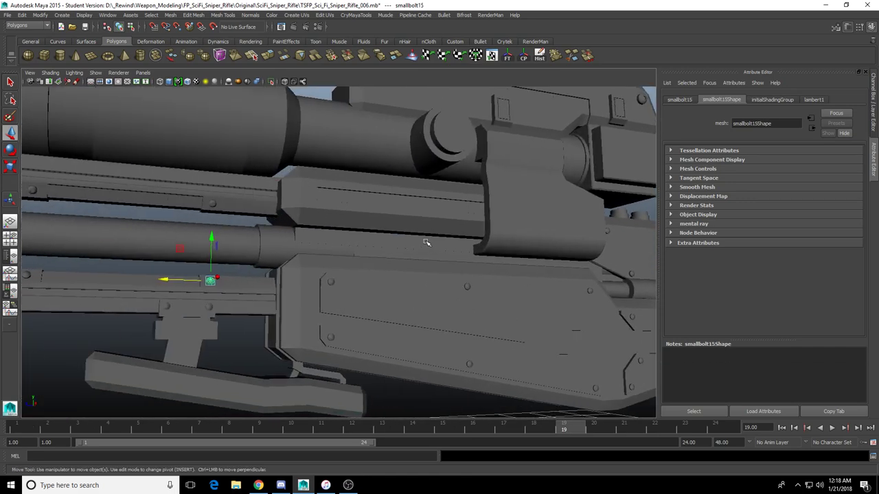
Delete the three detailed bolts along the upper rail between the receiver and the thicker front section
scroll(426, 242, "up", 1)
middle_click_drag(315, 307, 383, 304, "alt")
scroll(368, 298, "up", 3)
left_click_drag(361, 295, 362, 303, "alt")
left_click(339, 135)
scroll(310, 213, "down", 3)
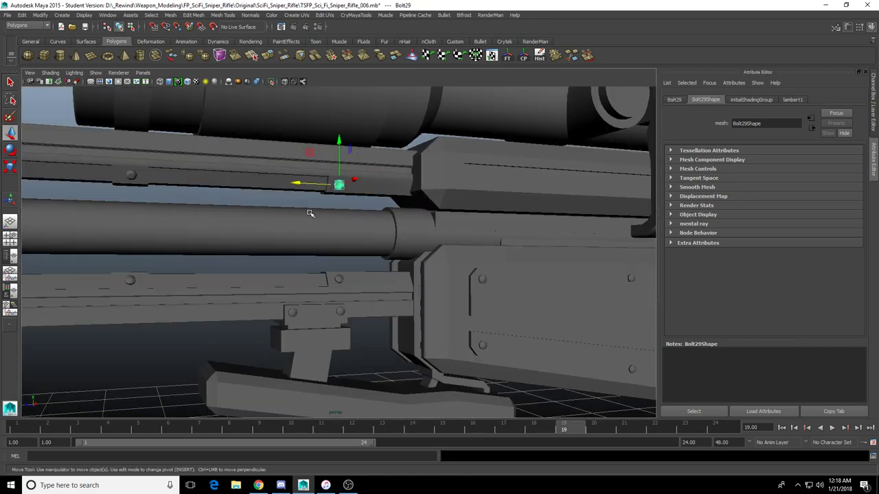
middle_click_drag(309, 213, 425, 253, "alt")
scroll(357, 242, "up", 3)
key("Delete")
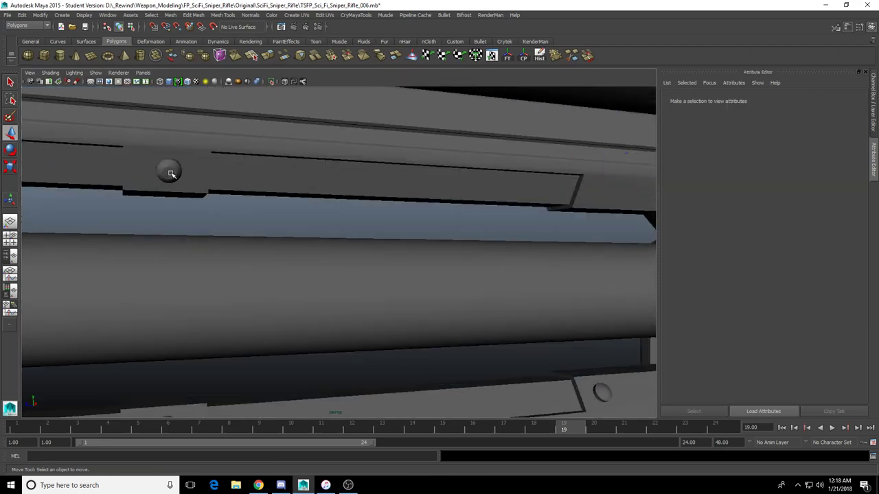
left_click(170, 172)
key("Delete")
scroll(266, 236, "down", 4)
left_click_drag(216, 252, 262, 227, "alt")
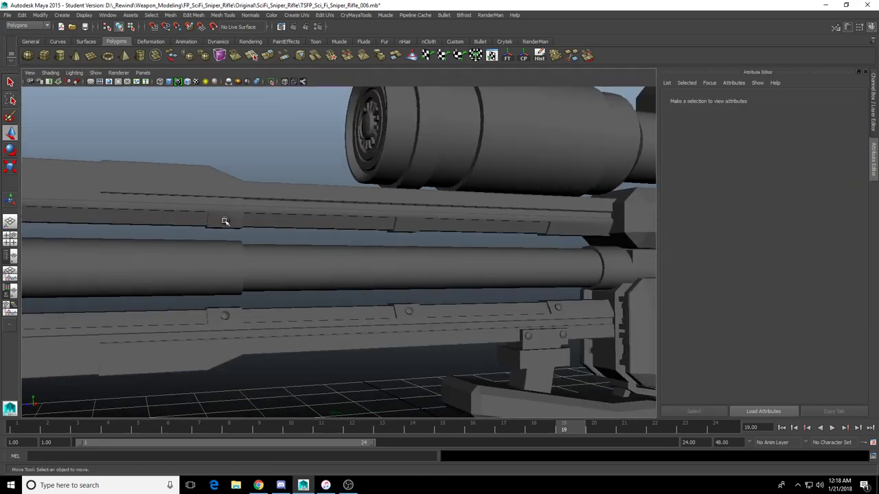
left_click(224, 221)
key("Delete")
Delete the two detailed bolts on the upper rail's front lower edge, at the muzzle-end corner and beside the cables
middle_click_drag(192, 279, 463, 269, "alt")
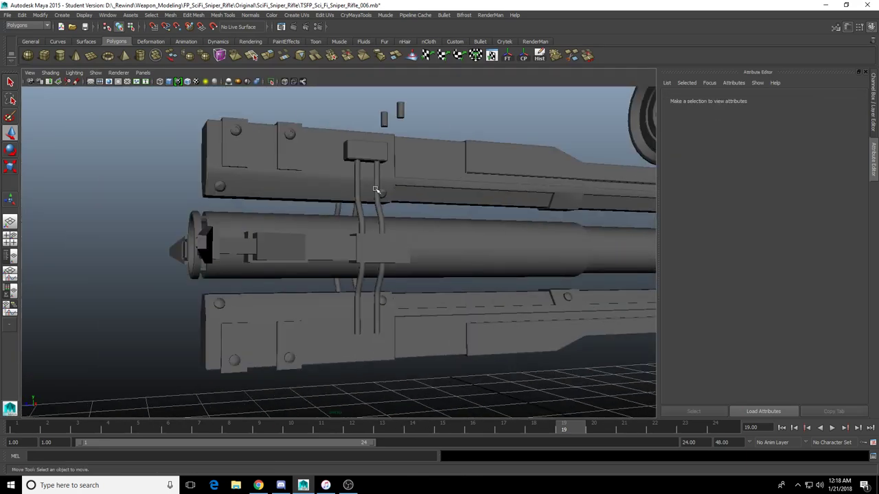
scroll(376, 189, "up", 5)
left_click_drag(376, 188, 348, 213, "alt")
scroll(349, 212, "down", 1)
left_click(167, 188)
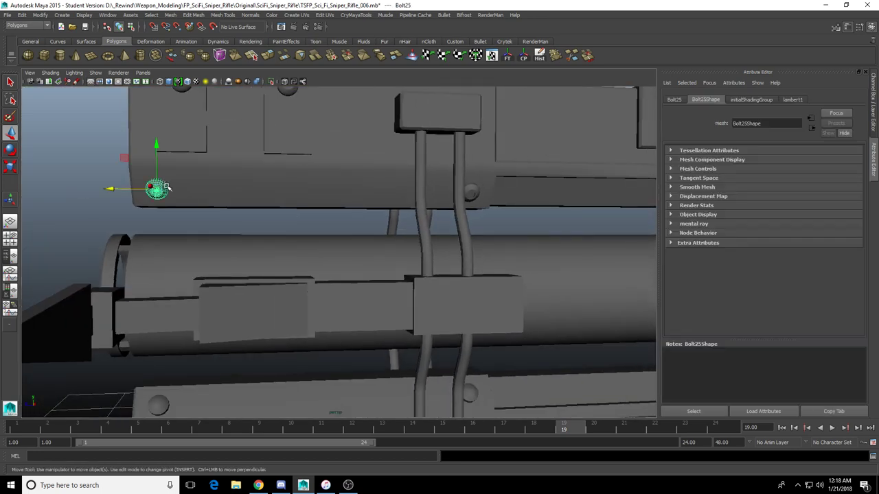
key("Delete")
left_click(473, 192)
key("Delete")
Select all the detailed bolts on the opposite side of the upper and lower front rails and delete them
scroll(465, 195, "down", 5)
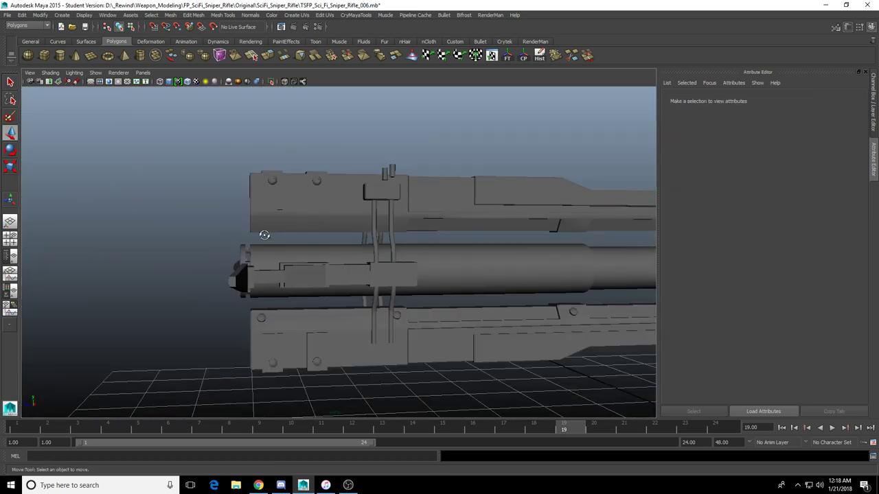
left_click_drag(264, 236, 439, 251, "alt")
scroll(373, 270, "up", 5)
scroll(373, 270, "up", 2)
left_click_drag(373, 271, 349, 226, "alt")
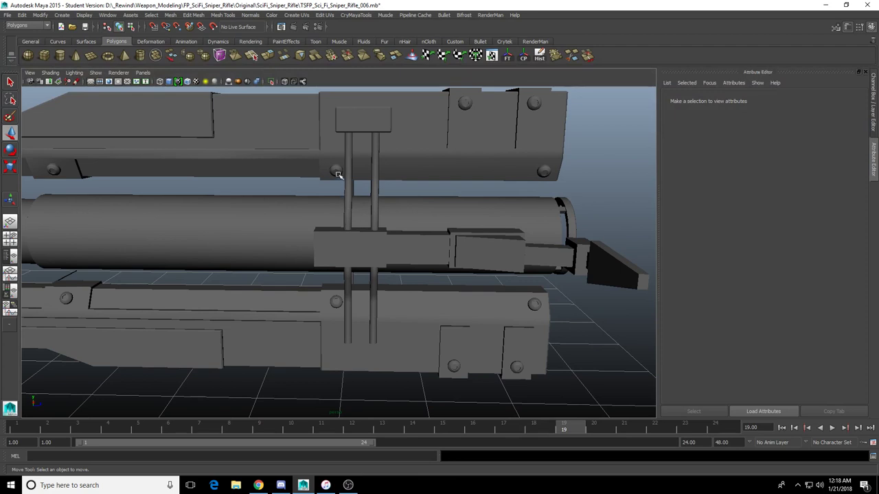
left_click(336, 172)
key("q")
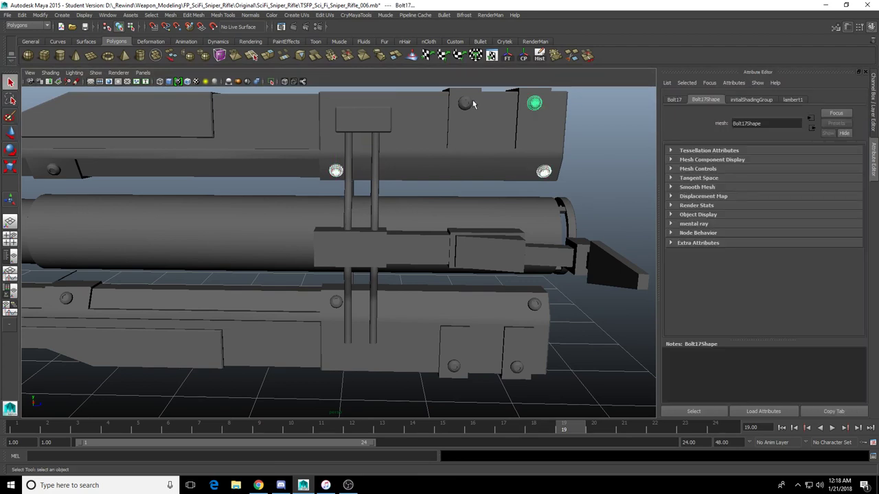
left_click_drag(453, 323, 459, 312, "alt")
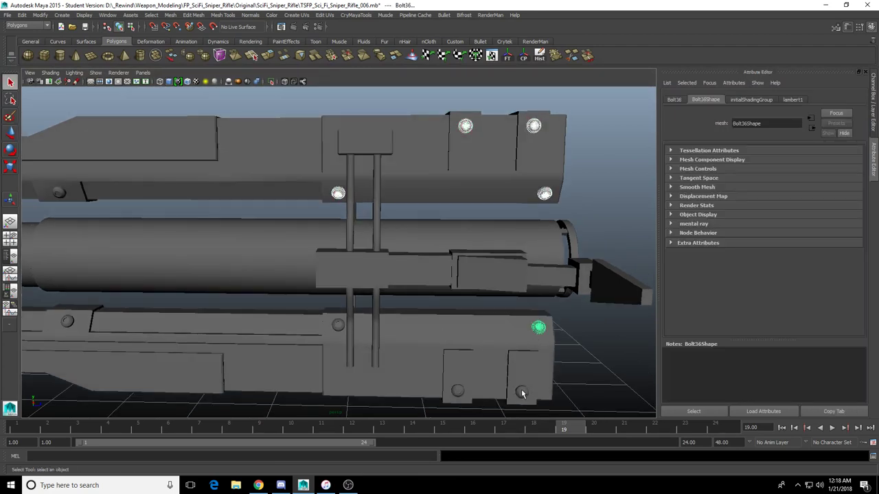
left_click(340, 326, "shift")
scroll(341, 325, "down", 1)
middle_click_drag(341, 325, 635, 335, "alt")
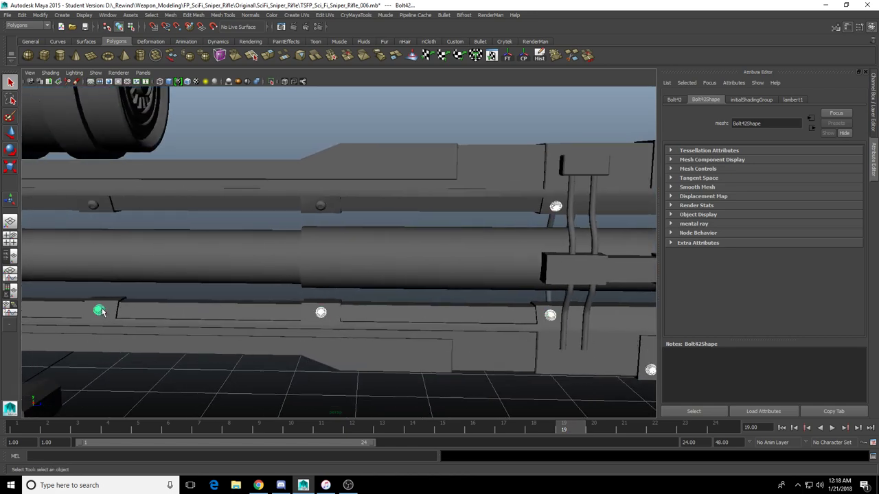
left_click_drag(99, 311, 530, 359, "alt")
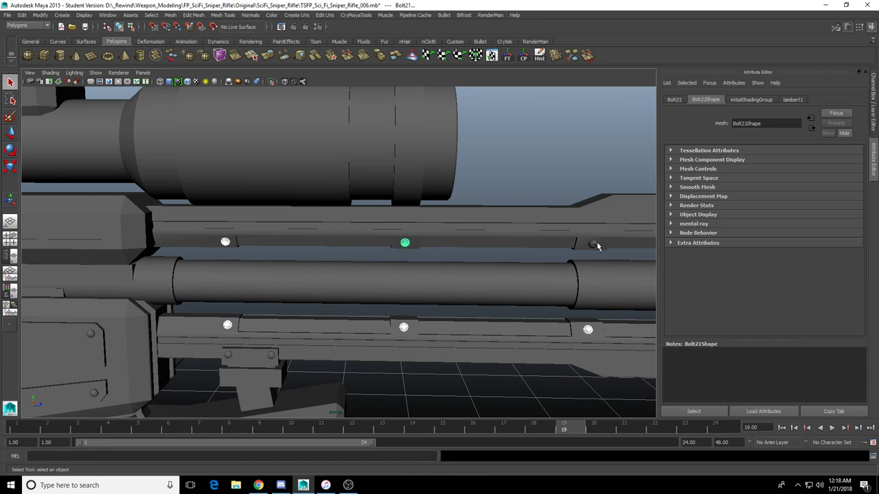
middle_click_drag(633, 290, 372, 287, "alt")
scroll(374, 287, "down", 3)
key("w")
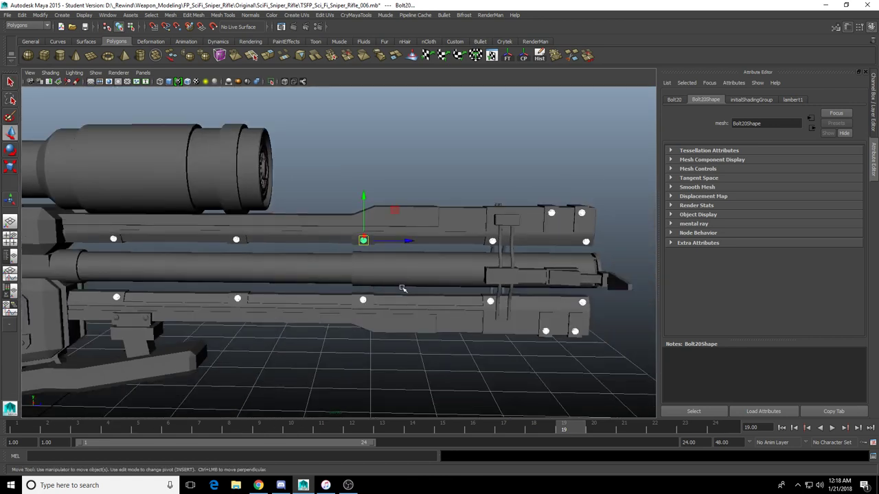
left_click(403, 288)
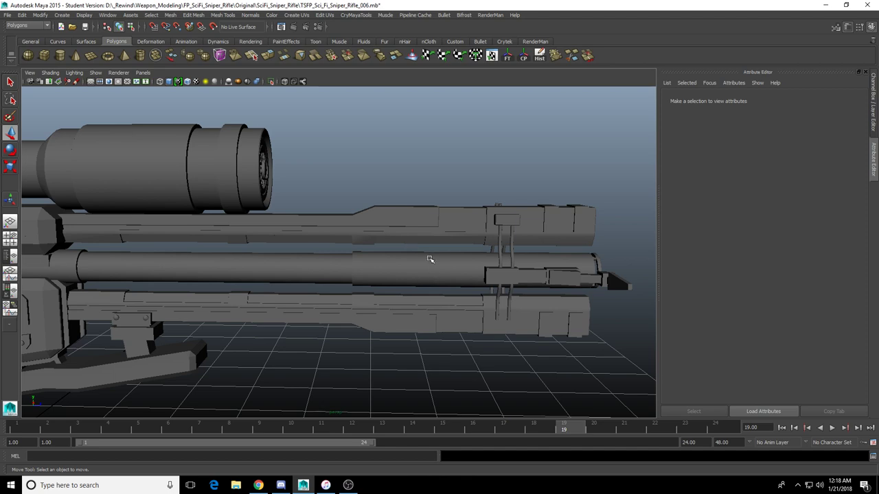
Select the small bolt at the muzzle-end corner of the lower rail
left_click_drag(429, 258, 360, 266, "alt")
middle_click_drag(360, 266, 397, 254, "alt")
left_click(100, 296)
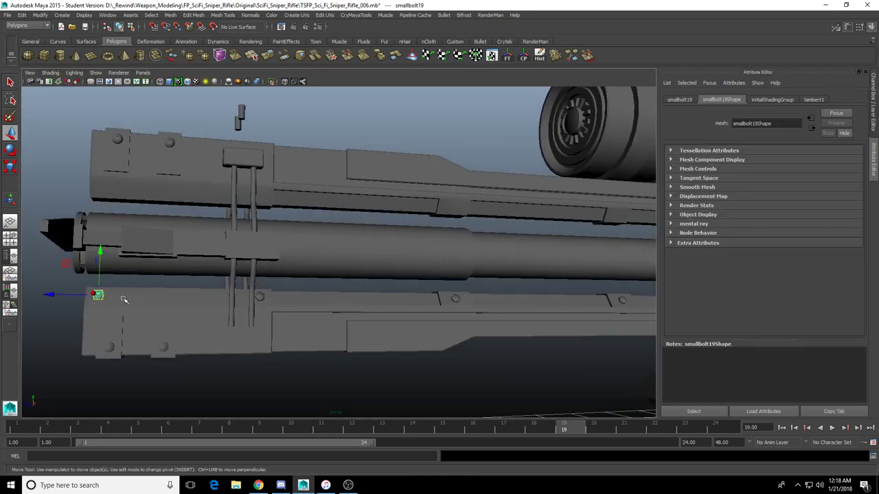
Duplicate the small bolt on the bipod mount and move the copy forward onto the front end of the lower rail's side plate
left_click_drag(347, 351, 451, 347, "alt")
middle_click_drag(451, 347, 350, 301, "alt")
left_click(554, 283)
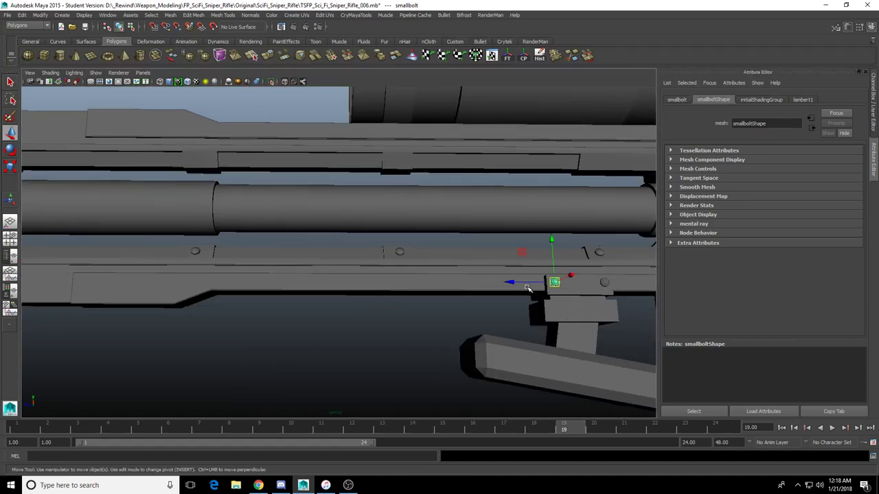
key("ctrl+d")
left_click_drag(527, 289, 496, 282)
left_click_drag(63, 325, 46, 325)
key("f")
right_click_drag(333, 276, 305, 279, "alt")
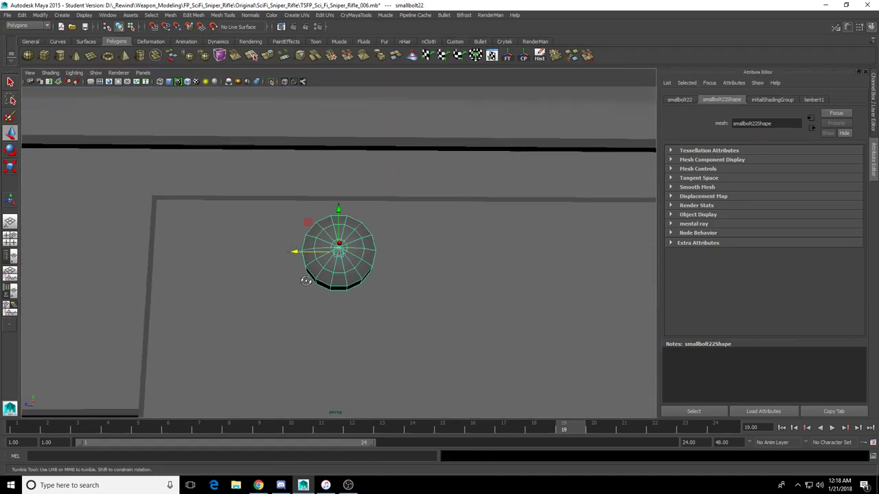
Raise the bolt copy slightly toward the front upper corner of the lower rail's side plate
left_click_drag(304, 279, 205, 256, "alt")
left_click_drag(212, 266, 307, 289, "alt")
left_click_drag(307, 290, 223, 284, "alt")
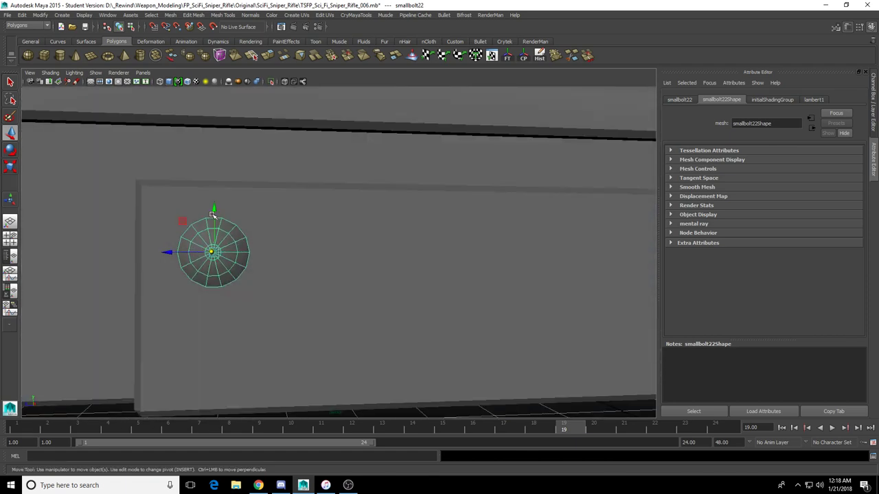
left_click_drag(213, 215, 214, 209)
right_click_drag(285, 260, 209, 281, "alt")
left_click(275, 337)
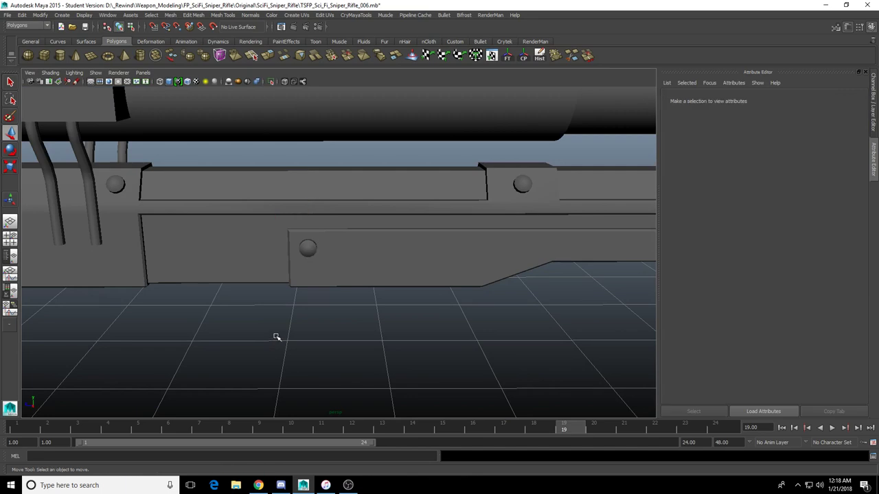
Examine how the new bolt sits on the lower rail's side plate from several angles
scroll(330, 329, "down", 2)
scroll(329, 327, "up", 6)
left_click_drag(330, 327, 386, 326, "alt")
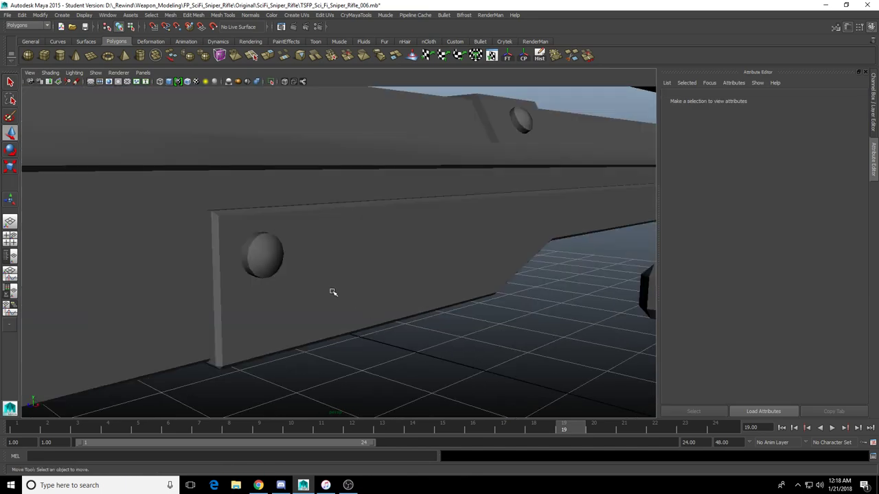
scroll(333, 291, "up", 4)
left_click_drag(323, 287, 210, 270, "alt")
left_click(306, 240)
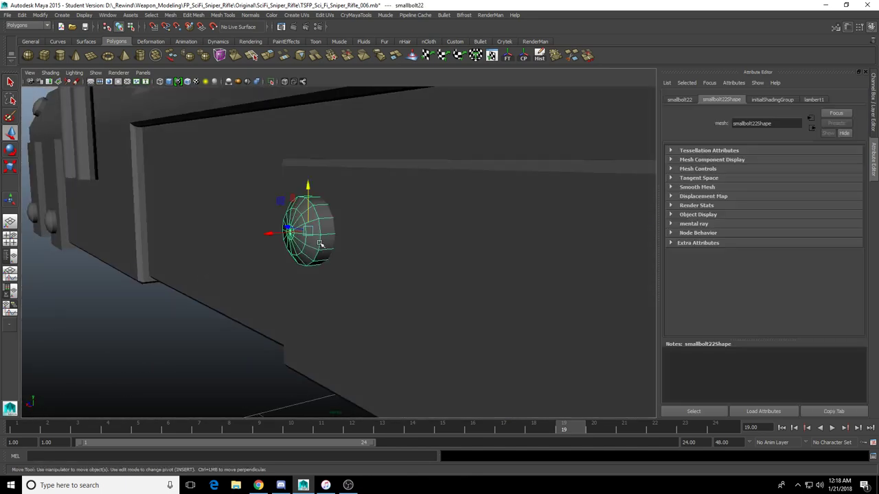
scroll(367, 292, "down", 5)
middle_click_drag(383, 301, 325, 336, "alt")
left_click(462, 230)
left_click_drag(473, 257, 497, 252, "alt")
scroll(439, 278, "down", 5)
left_click_drag(398, 294, 454, 300, "alt")
scroll(453, 299, "down", 4)
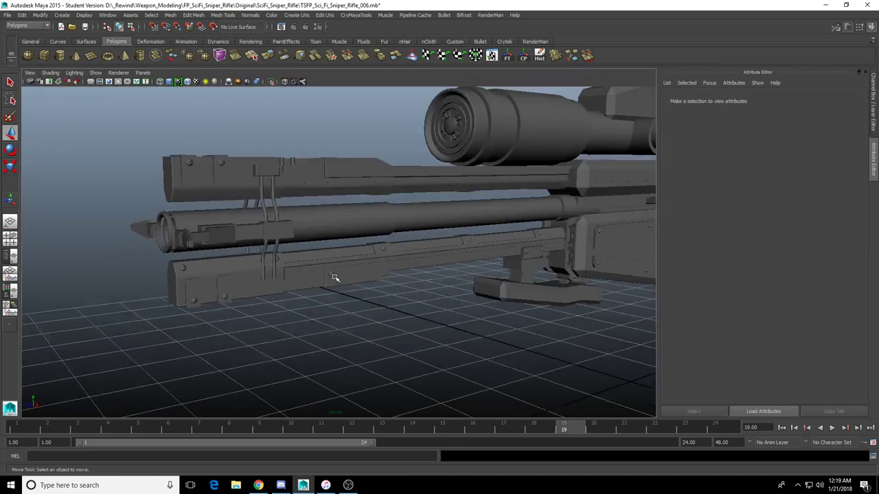
Duplicate the eight small bolts along the lower rail, group the copies, and mirror the group to the opposite side with Scale X -1
left_click(184, 268)
key("q")
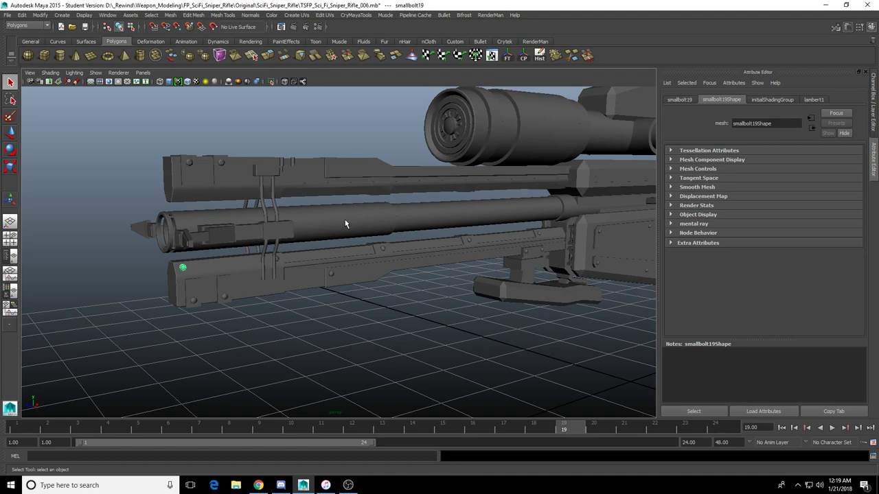
scroll(282, 254, "up", 3)
key("w")
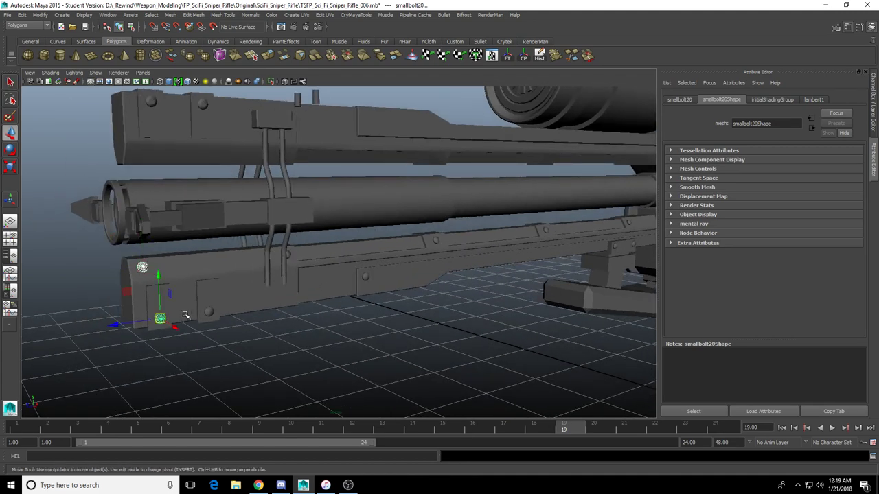
left_click_drag(353, 273, 235, 249, "alt")
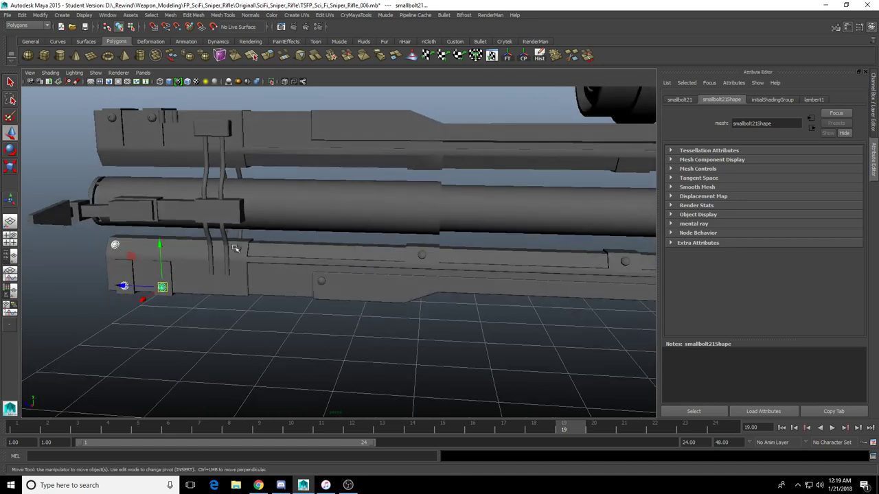
right_click_drag(236, 248, 284, 276, "alt")
left_click(302, 316)
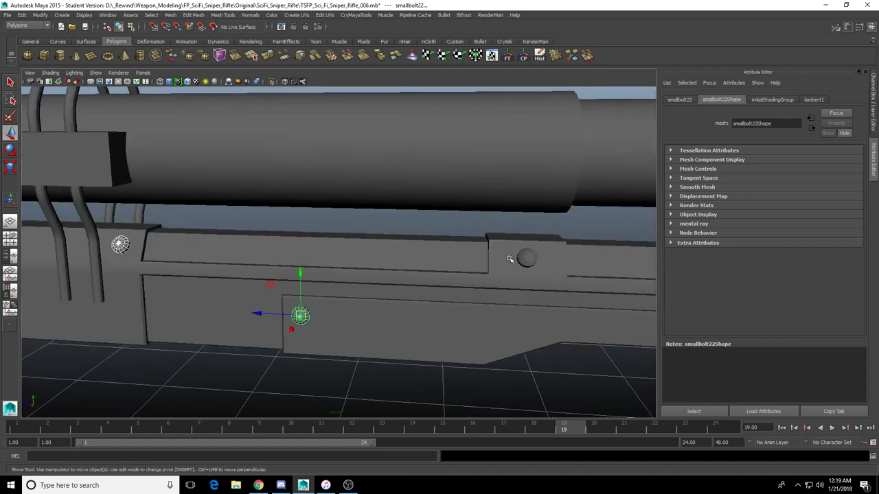
scroll(519, 260, "down", 3)
middle_click_drag(505, 259, 269, 265, "alt")
scroll(267, 266, "up", 2)
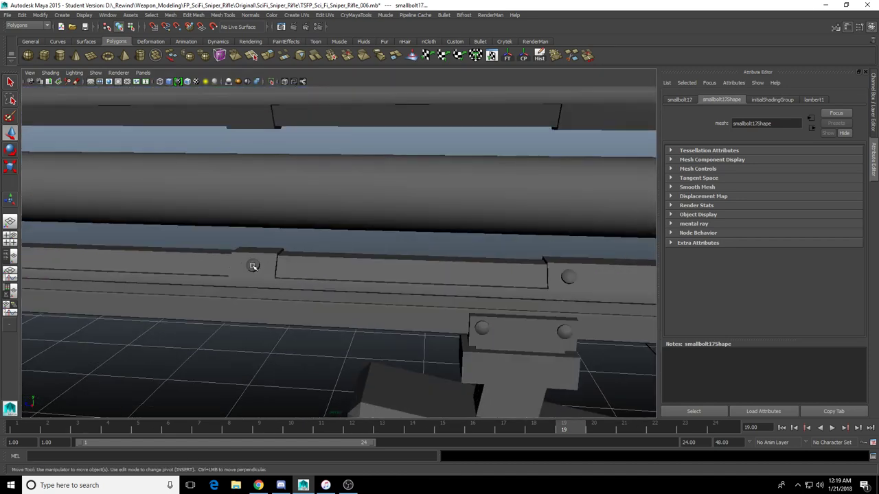
right_click_drag(569, 276, 435, 300, "alt")
left_click_drag(435, 299, 471, 293, "alt")
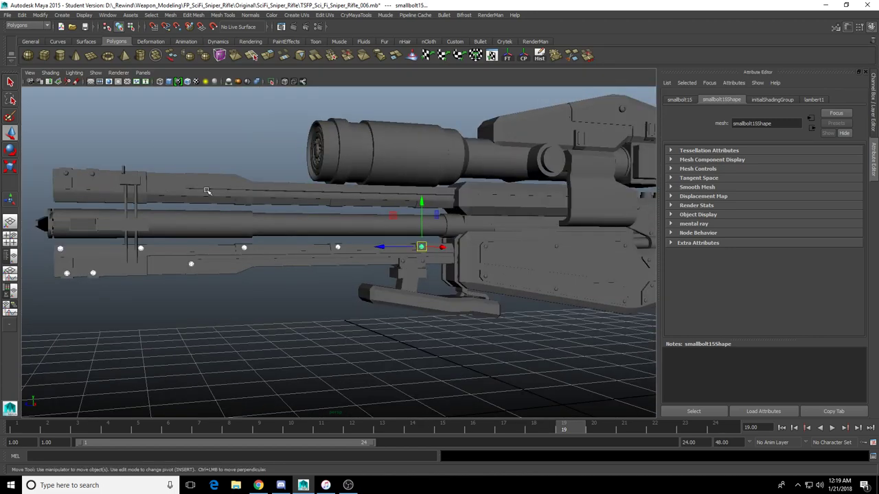
left_click_drag(207, 192, 214, 246, "alt")
key("ctrl+g")
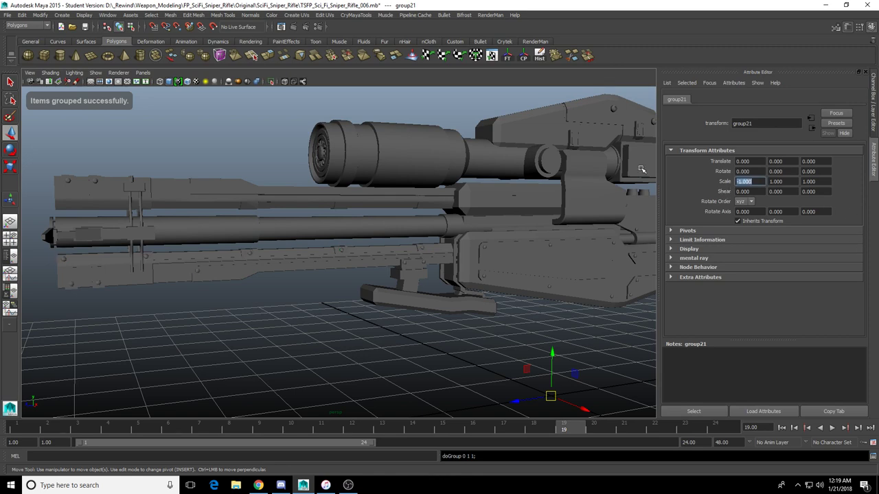
mouse_move(382, 291)
left_mouse_down("alt")
mouse_move(493, 295)
mouse_move(383, 301)
left_mouse_up("alt")
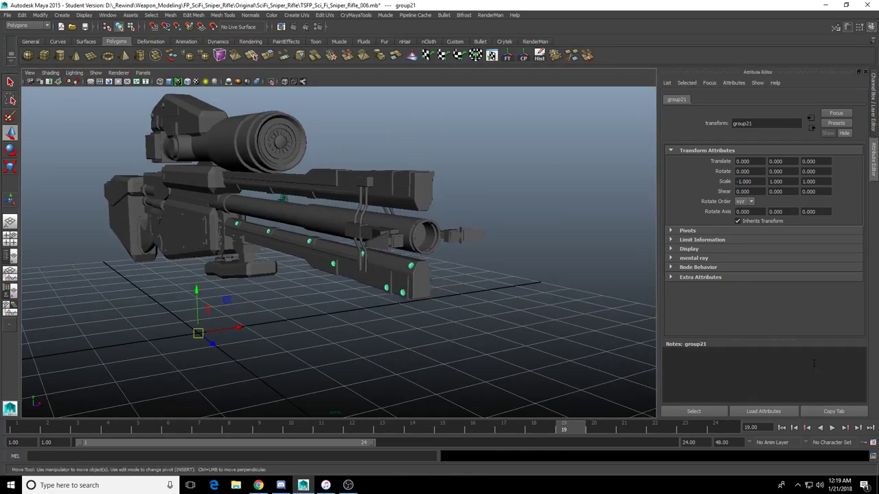
left_click_drag(543, 303, 357, 306, "alt")
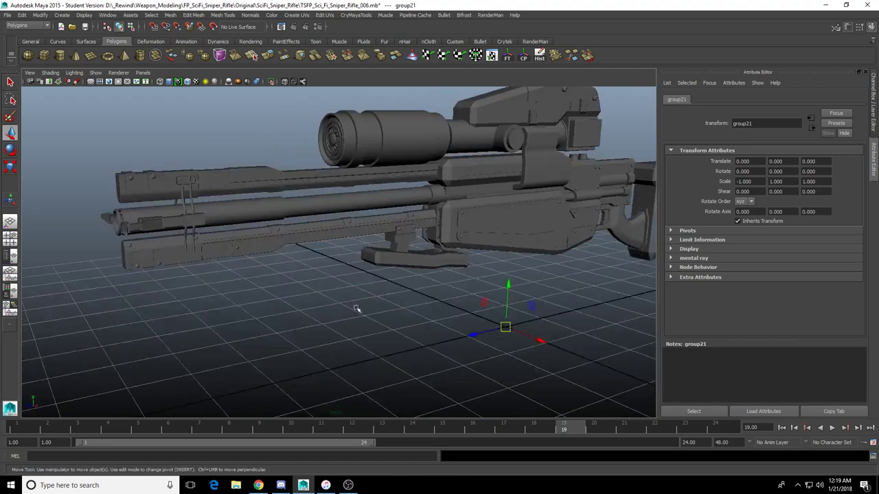
right_click_drag(357, 306, 423, 342, "alt")
left_click_drag(423, 341, 359, 323, "alt")
right_click_drag(384, 326, 345, 309, "alt")
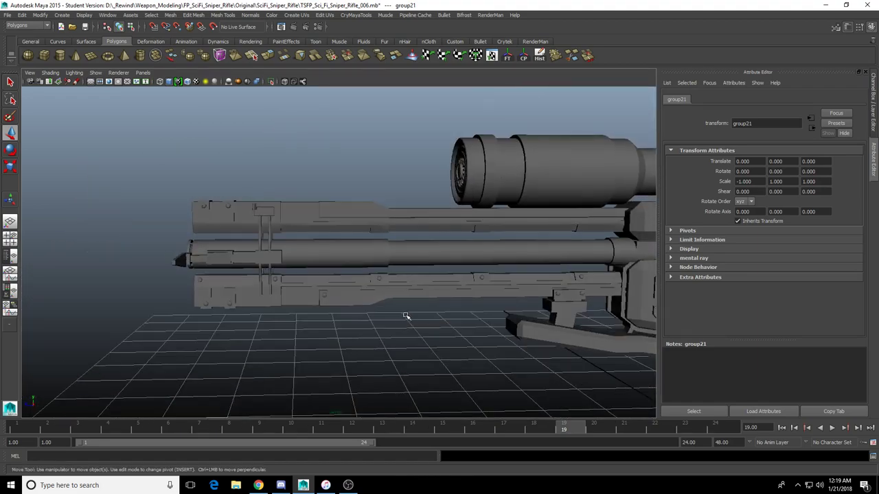
Hide the long upper rail above the barrel
left_click(473, 223)
scroll(498, 270, "down", 3)
middle_click_drag(498, 270, 348, 290, "alt")
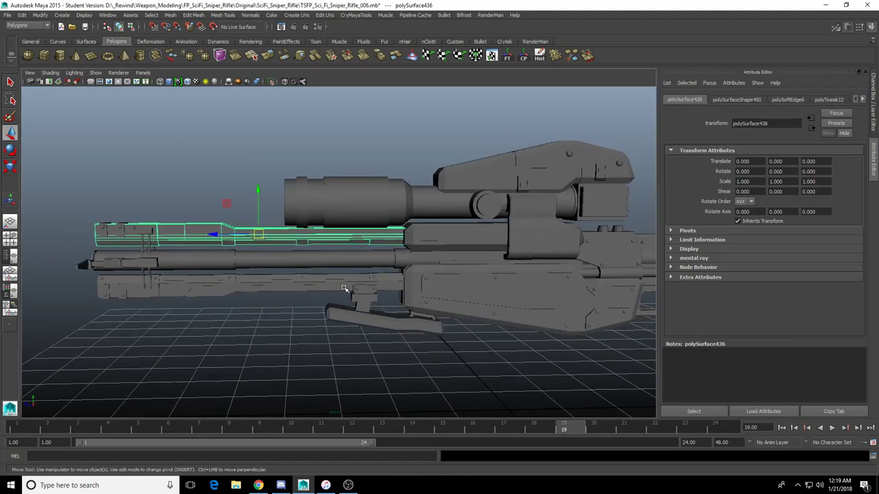
left_click_drag(347, 290, 404, 304, "alt")
scroll(464, 292, "up", 3)
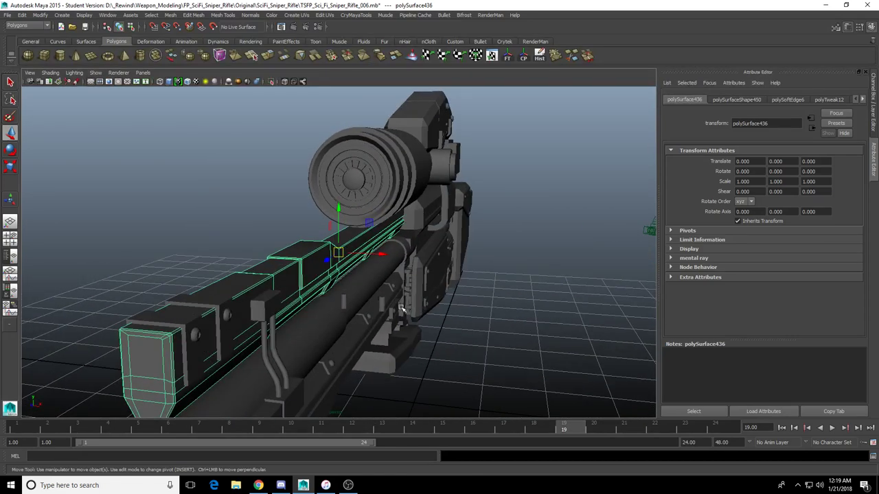
key("ctrl+h")
Delete the two large bolts on the loose blocks above the muzzle
left_click(197, 337)
key("f")
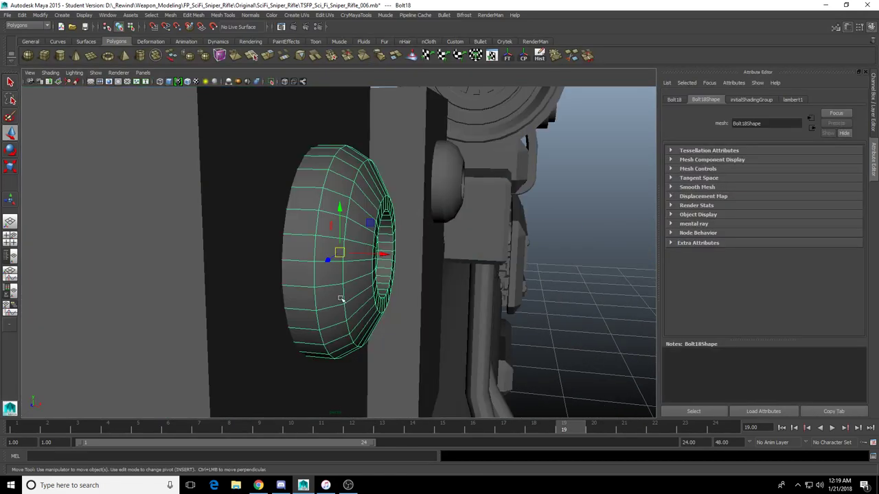
scroll(360, 296, "down", 3)
mouse_move(339, 298)
left_mouse_down("alt")
mouse_move(386, 295)
mouse_move(244, 294)
mouse_move(334, 299)
left_mouse_up("alt")
scroll(339, 304, "down", 5)
scroll(366, 298, "up", 9)
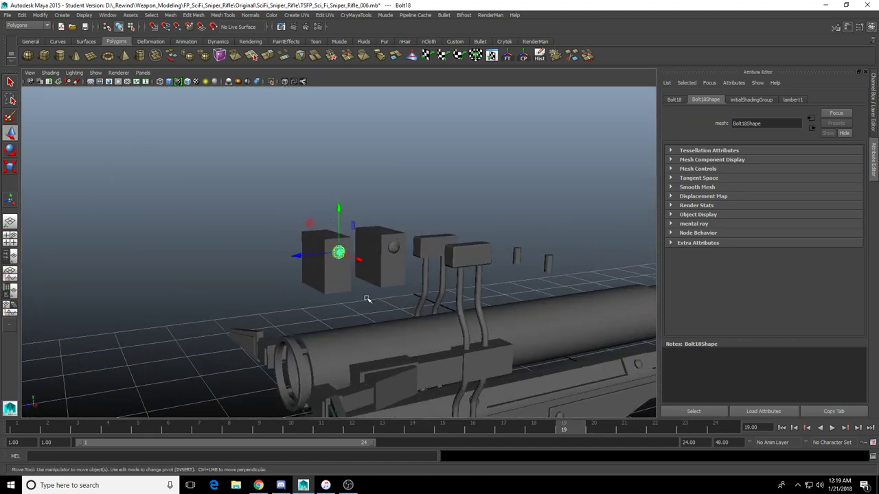
scroll(401, 304, "down", 8)
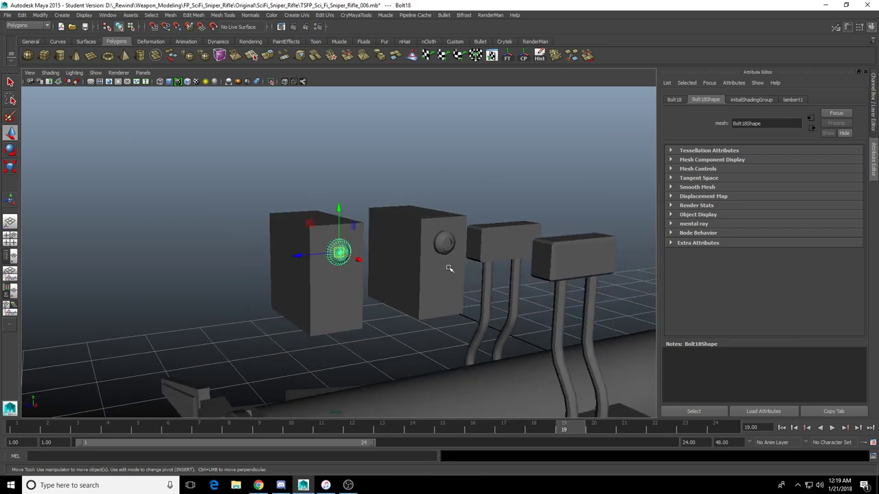
key("Delete")
left_click(445, 245)
key("Delete")
scroll(375, 261, "down", 4)
scroll(375, 261, "down", 5)
left_click_drag(394, 295, 349, 237, "alt")
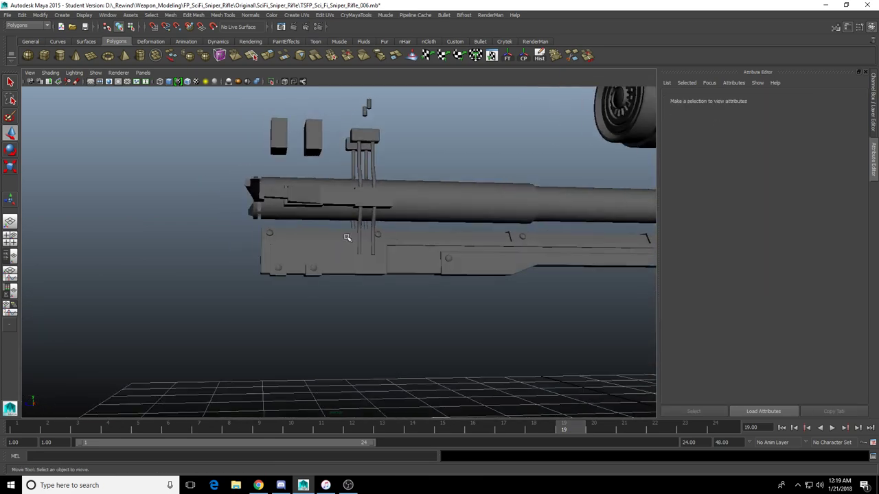
Delete the two loose blocks above the muzzle
middle_click_drag(344, 256, 306, 278, "alt")
left_click_drag(306, 279, 323, 271, "alt")
left_click_drag(226, 163, 295, 193)
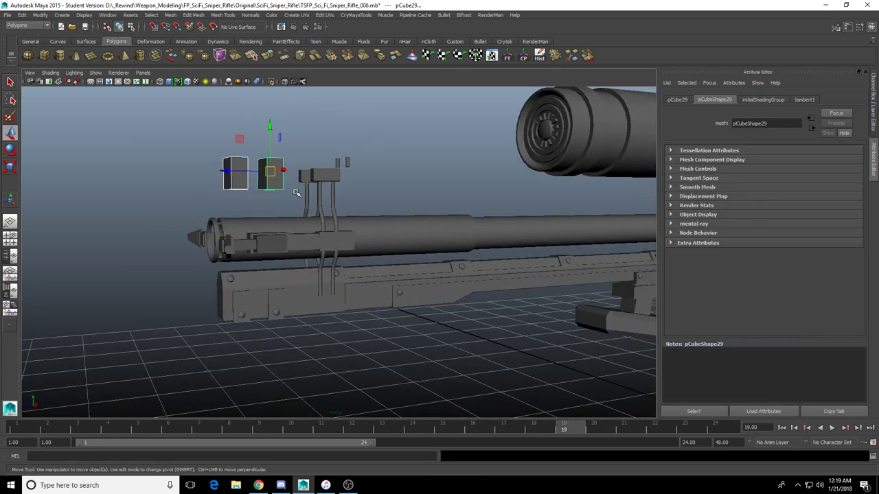
key("Delete")
left_click_drag(290, 336, 291, 337)
left_click_drag(319, 336, 293, 322, "alt")
key("q")
scroll(247, 279, "up", 4)
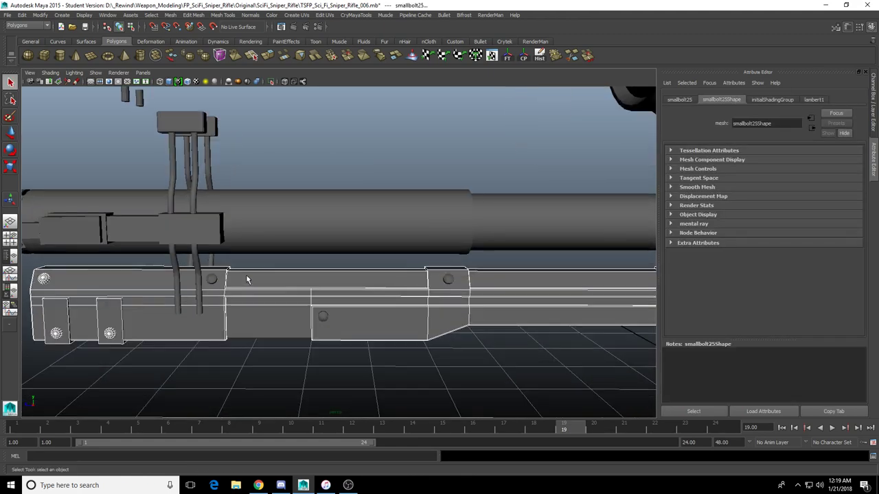
Move the two loose small cylinders near the front cable clamps back along the rifle to beside the receiver
left_click_drag(138, 95, 139, 95)
scroll(179, 158, "down", 8)
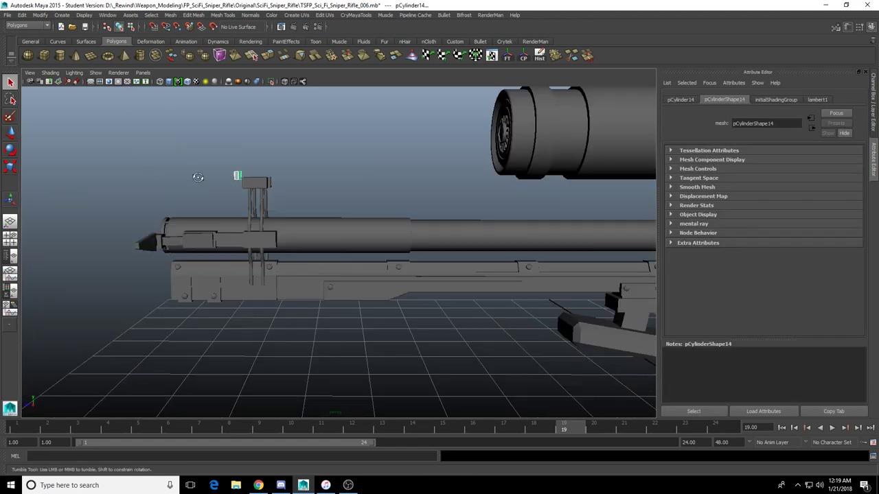
key("w")
left_click_drag(199, 182, 251, 234, "alt")
left_click_drag(252, 240, 522, 242)
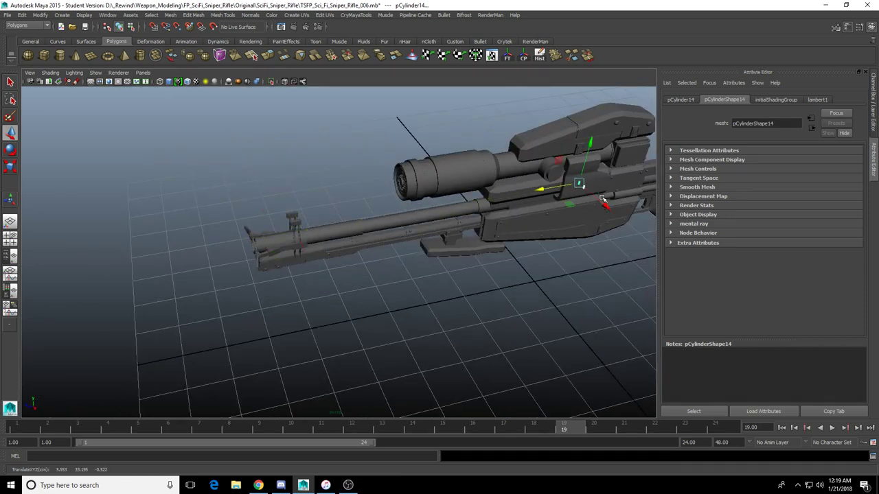
scroll(393, 275, "up", 6)
left_click_drag(261, 318, 230, 267, "alt")
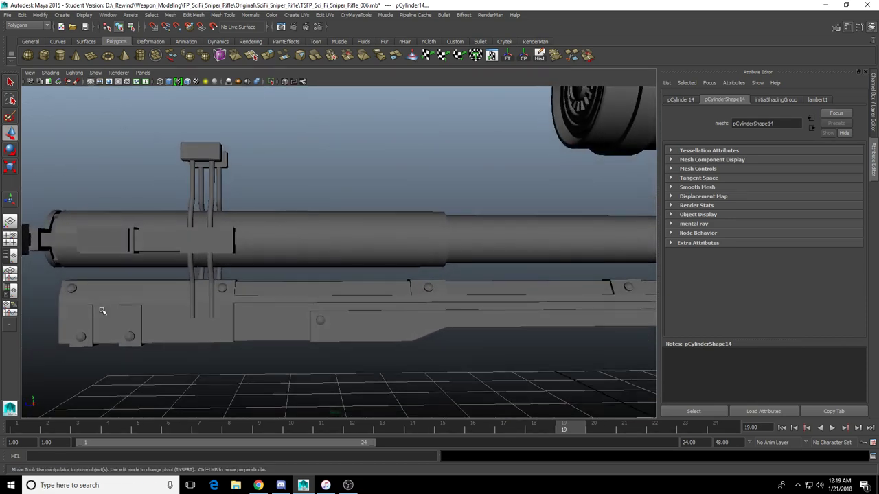
In wireframe display, select the lower rail, its front plates and recessed section, and the bolts on both sides of its front half
left_click_drag(163, 372, 176, 368)
key("q")
key("4")
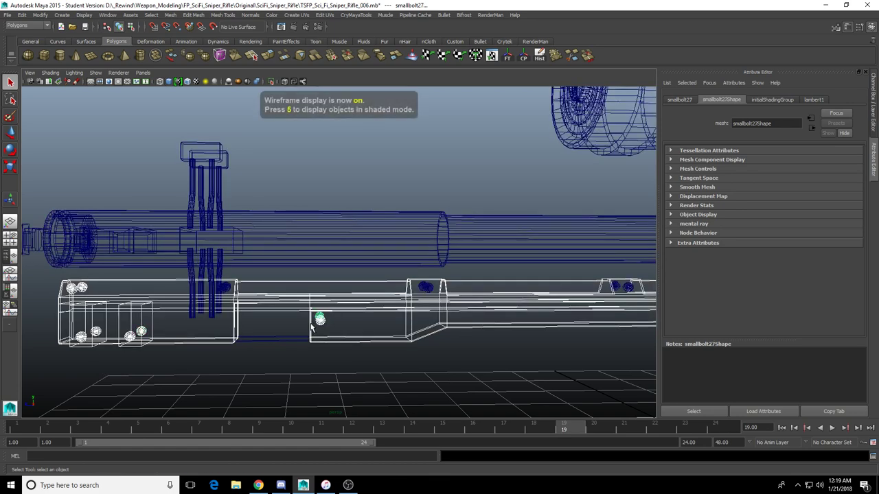
scroll(311, 327, "up", 6)
left_click(107, 324, "shift")
left_click(117, 321, "shift")
scroll(545, 332, "down", 3)
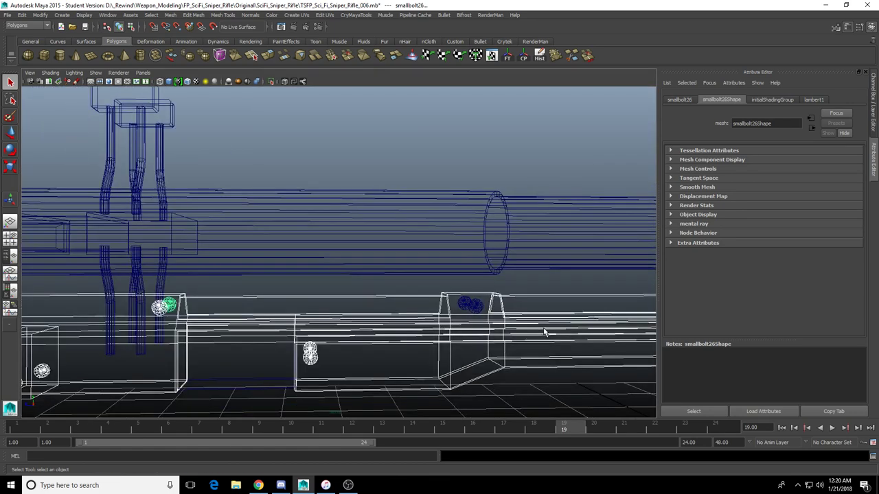
middle_click_drag(544, 333, 329, 328, "alt")
scroll(310, 316, "up", 1)
scroll(306, 320, "down", 2)
left_click_drag(107, 350, 126, 379, "shift")
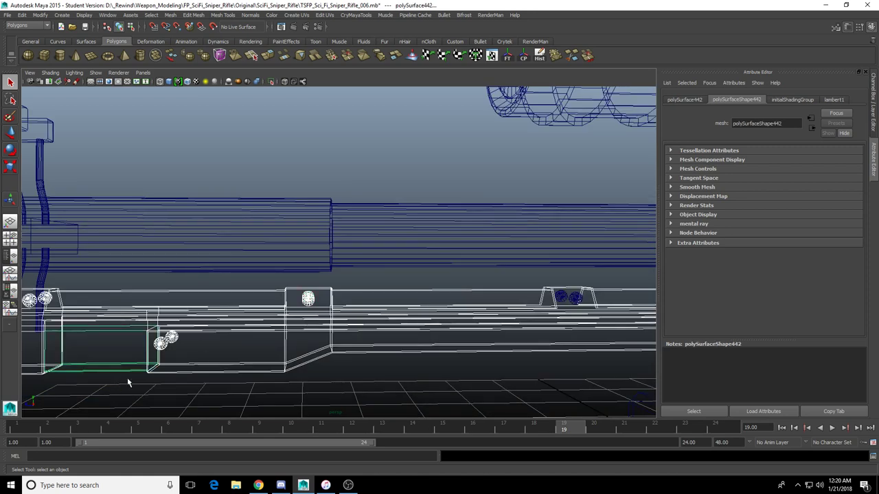
Add the remaining bolts on the lower rail's rear half and the bipod bracket's bolts on both sides to the selection
scroll(138, 377, "down", 3)
middle_click_drag(212, 351, 79, 322, "alt")
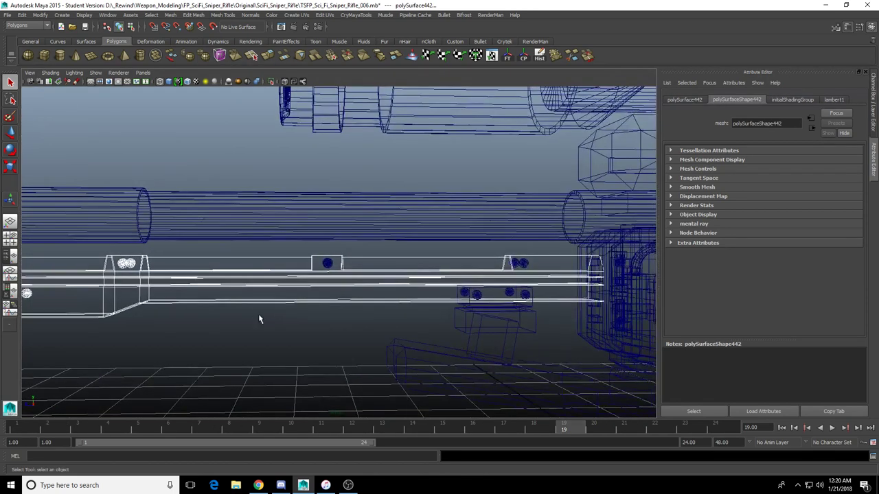
scroll(258, 315, "up", 3)
left_click(319, 268, "shift")
middle_click_drag(440, 275, 278, 276, "alt")
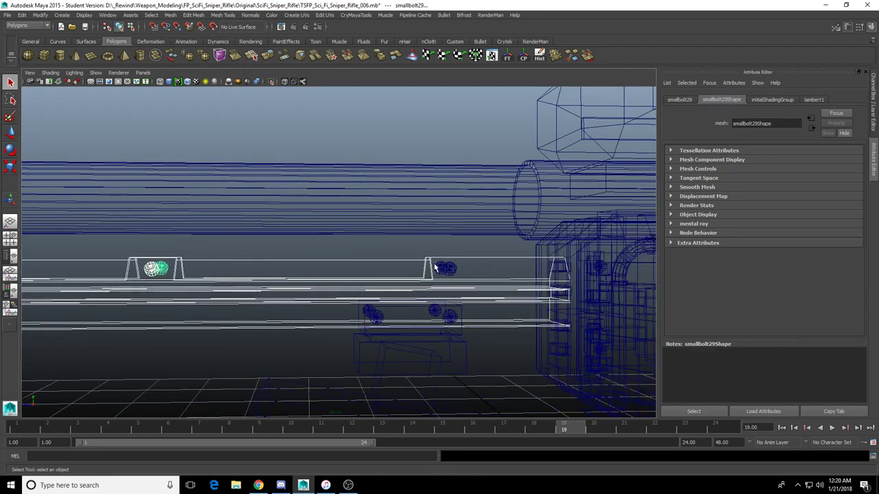
left_click(375, 317)
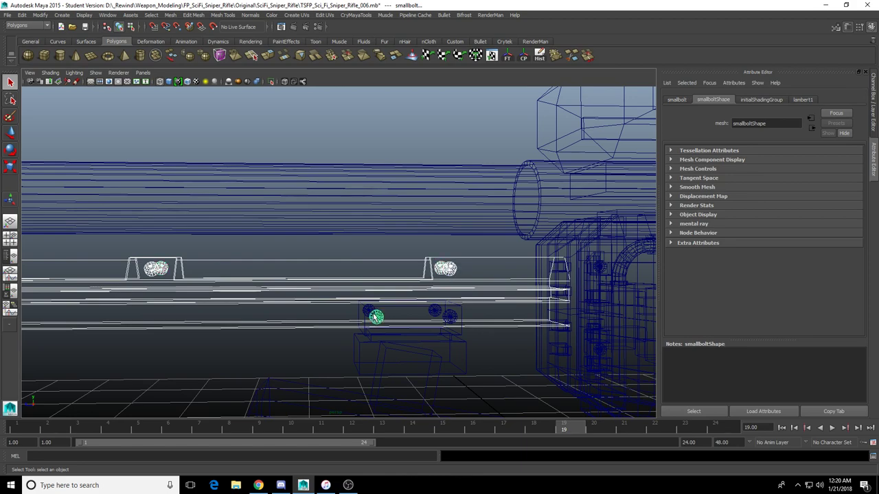
left_click(435, 312)
left_click_drag(267, 320, 457, 318, "alt")
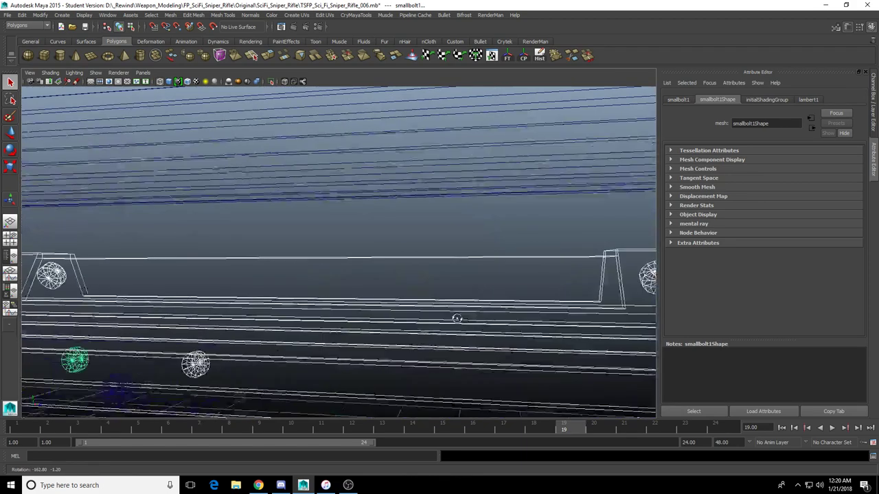
right_click_drag(457, 318, 311, 318, "alt")
key("5")
left_click(260, 313, "shift")
scroll(327, 323, "down", 5)
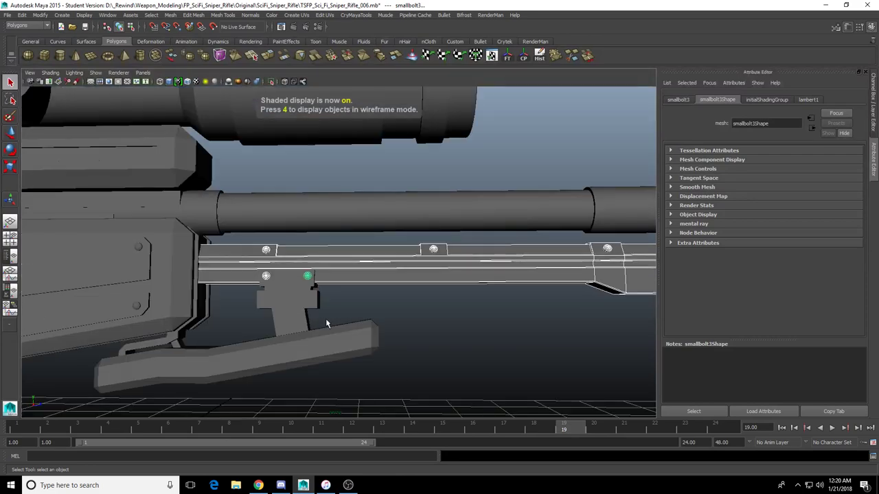
Duplicate the selected lower rail parts with their bolts and group the copies
middle_click_drag(327, 324, 245, 312, "alt")
left_click_drag(245, 312, 331, 324, "alt")
key("w")
scroll(330, 322, "down", 5)
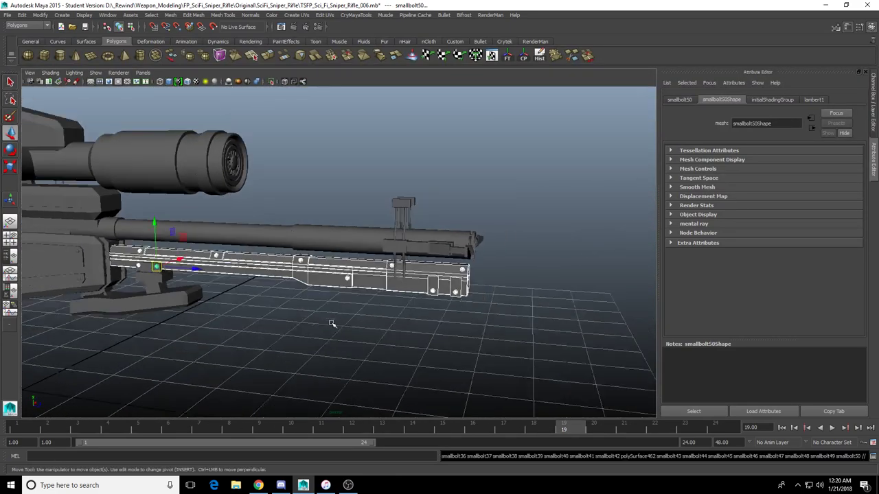
key("ctrl+g")
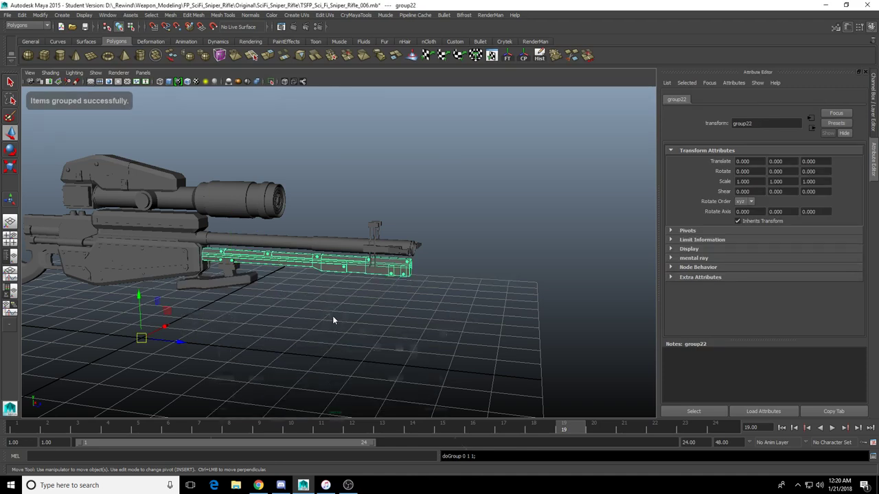
key("space")
scroll(432, 344, "down", 5)
key("space")
scroll(374, 312, "down", 7)
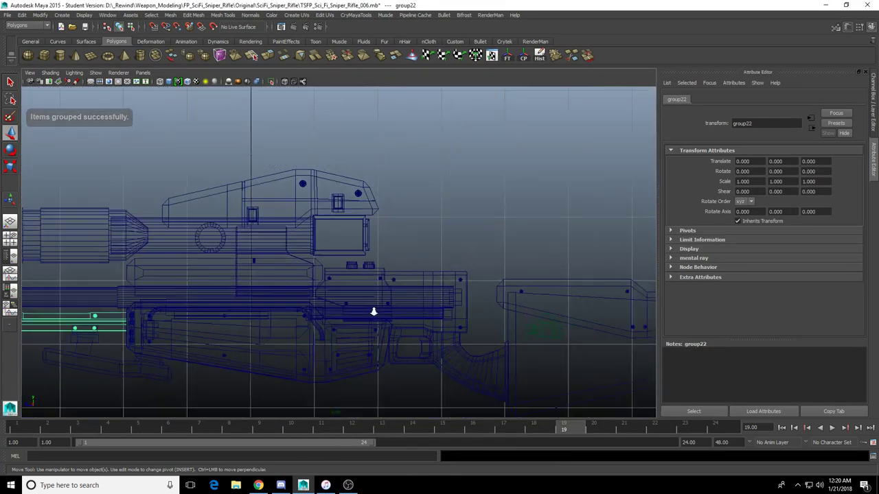
scroll(373, 311, "down", 3)
key("space")
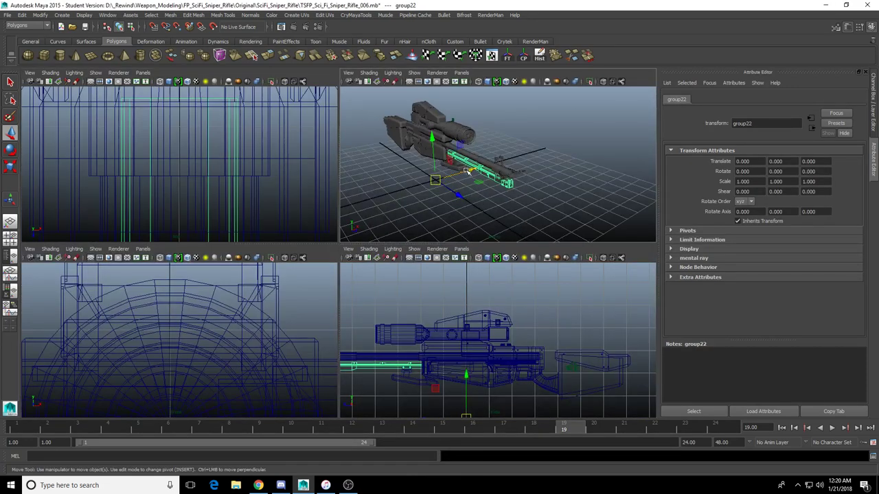
left_click_drag(467, 170, 502, 191)
scroll(502, 191, "down", 5)
key("ctrl+z")
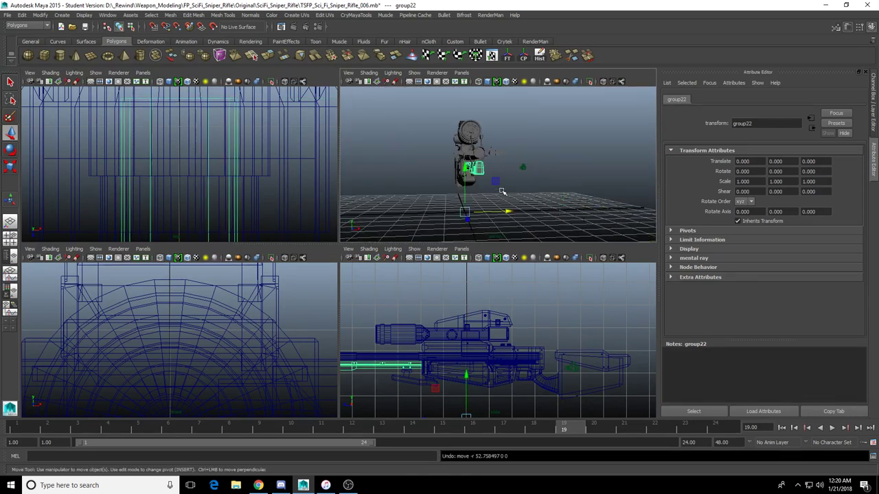
In the front view, raise the rail group's pivot from the origin to around the height of the barrel
key("space")
scroll(342, 343, "down", 2)
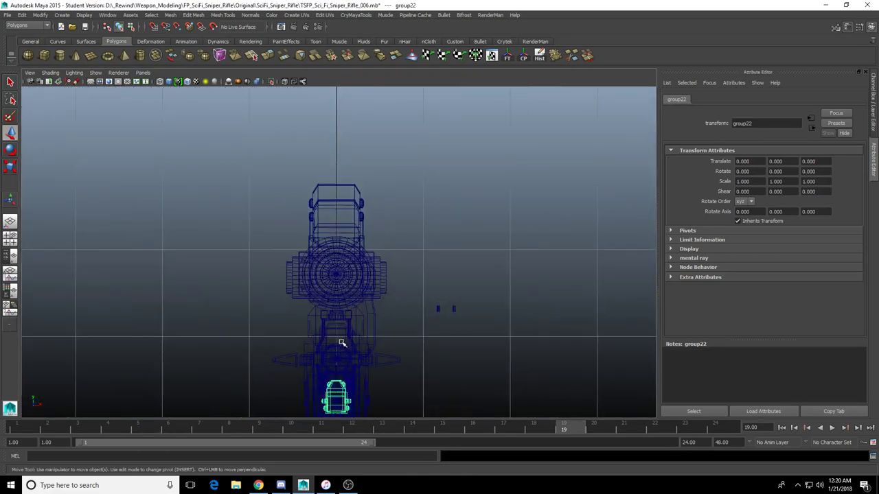
middle_click_drag(342, 344, 357, 135, "alt")
scroll(370, 275, "down", 2)
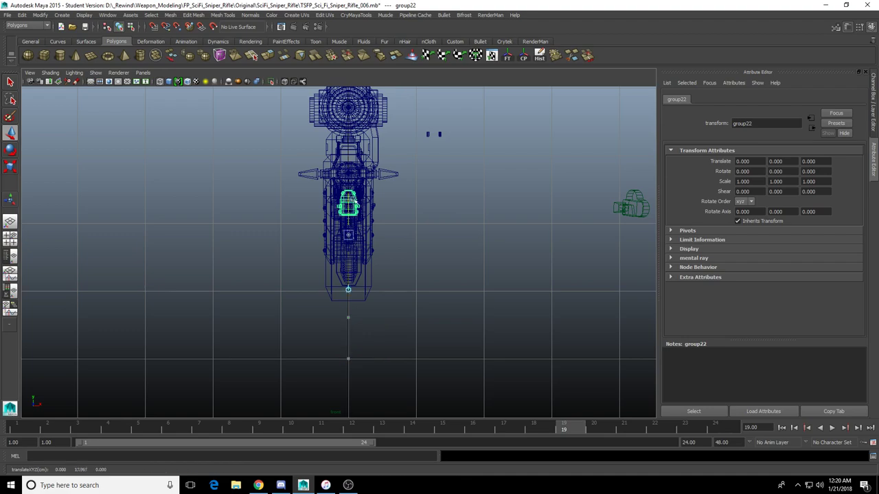
Snap the rail group's pivot onto the centre vertex of the barrel in the front view
key("f")
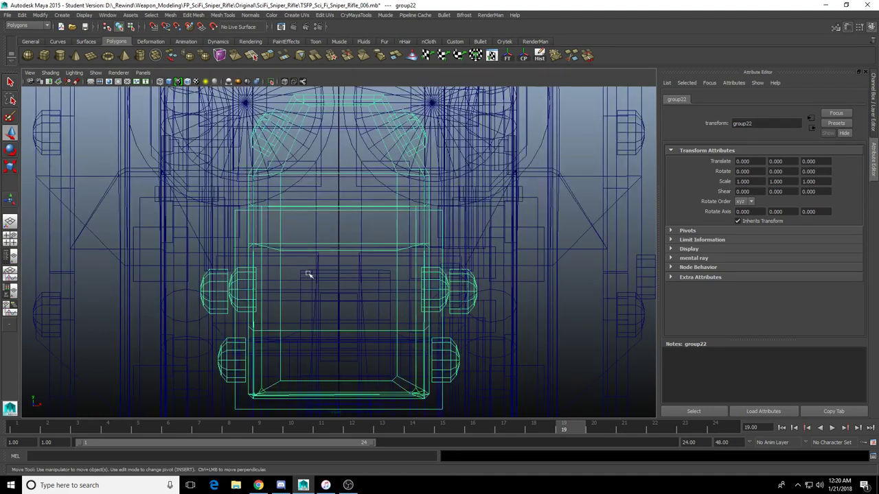
right_click_drag(308, 274, 233, 271, "alt")
middle_click_drag(233, 272, 225, 288, "alt")
right_click_drag(254, 267, 322, 249, "alt")
middle_click_drag(158, 178, 207, 258, "alt")
right_click_drag(207, 258, 379, 277, "alt")
middle_click_drag(379, 277, 367, 262, "alt")
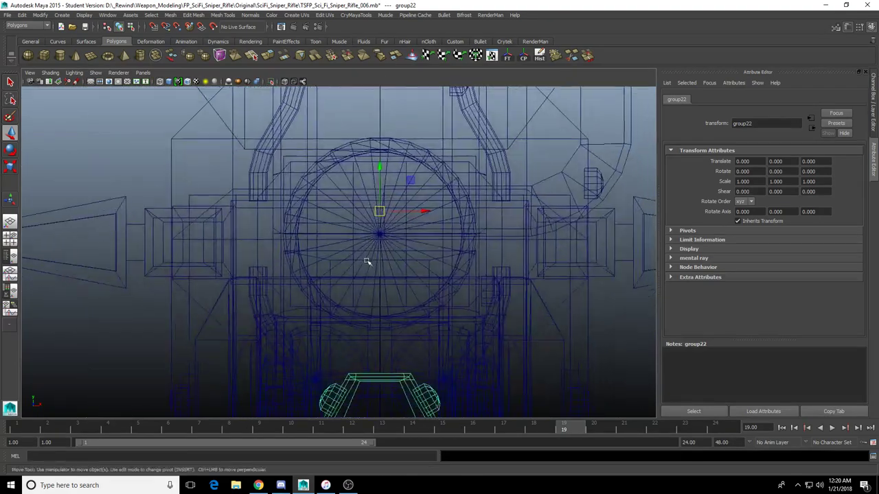
key("v")
left_click_drag(378, 180, 380, 190)
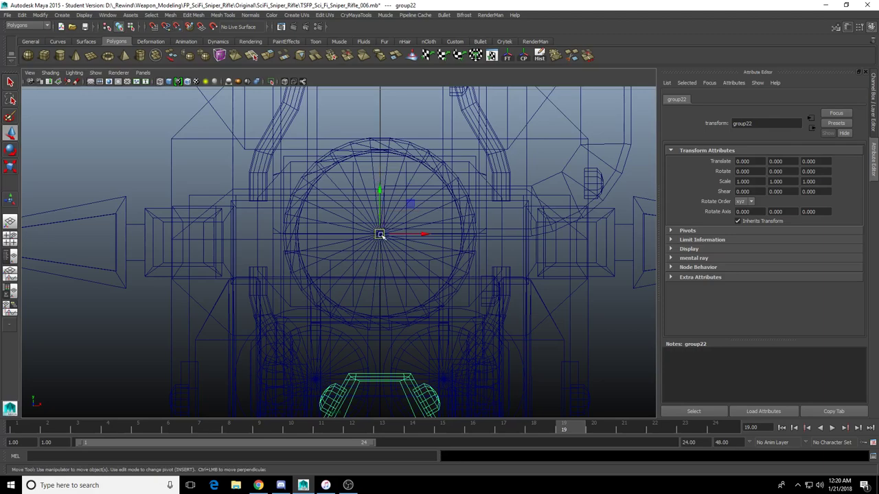
right_click_drag(234, 282, 390, 252, "alt")
middle_click_drag(391, 253, 345, 304, "alt")
right_click_drag(234, 295, 380, 282, "alt")
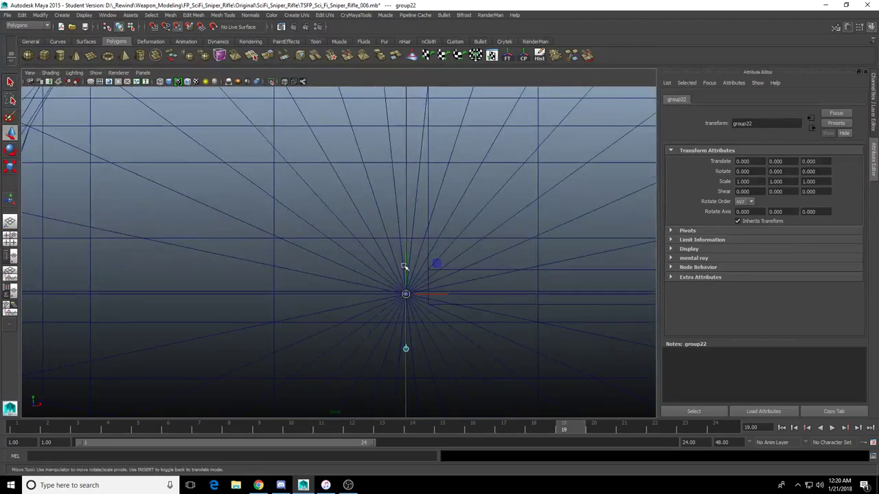
right_click_drag(323, 278, 437, 291, "alt")
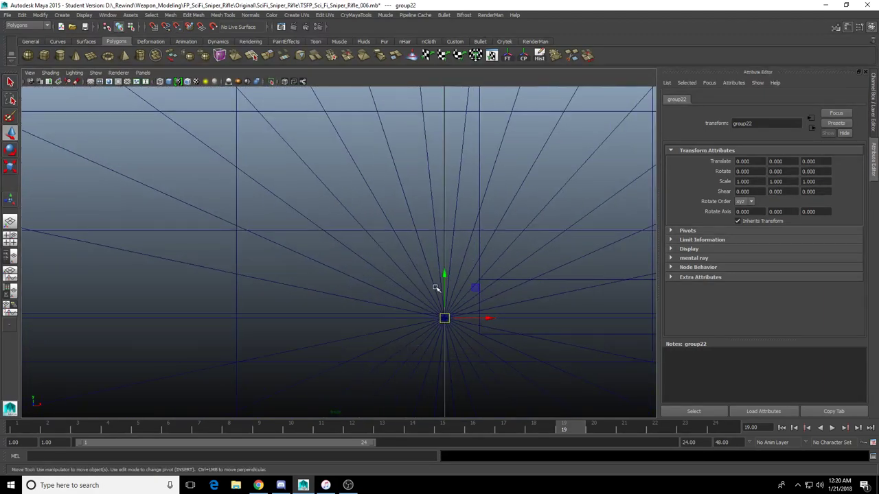
middle_click_drag(437, 290, 250, 231, "alt")
right_click_drag(151, 292, 302, 299, "alt")
scroll(344, 243, "down", 10)
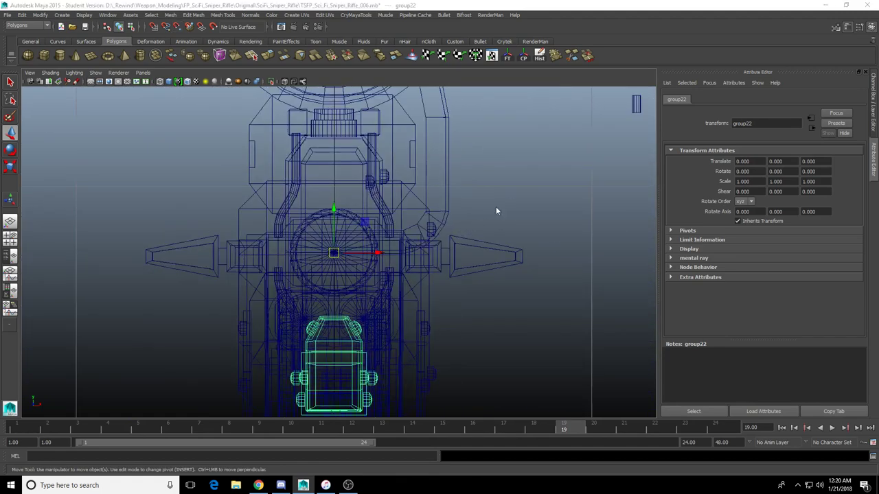
Mirror the duplicated rail group above the barrel by setting its Y scale to -1
key("space")
key("space")
left_click_drag(374, 228, 502, 233, "alt")
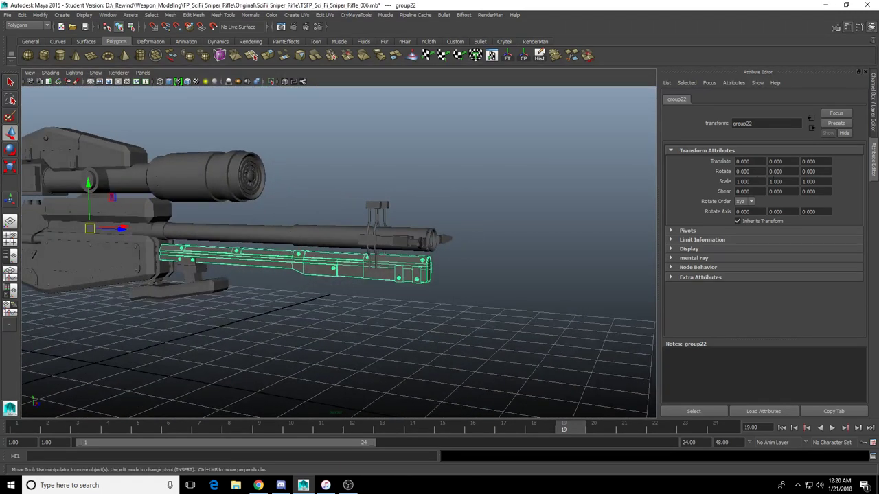
key("Return")
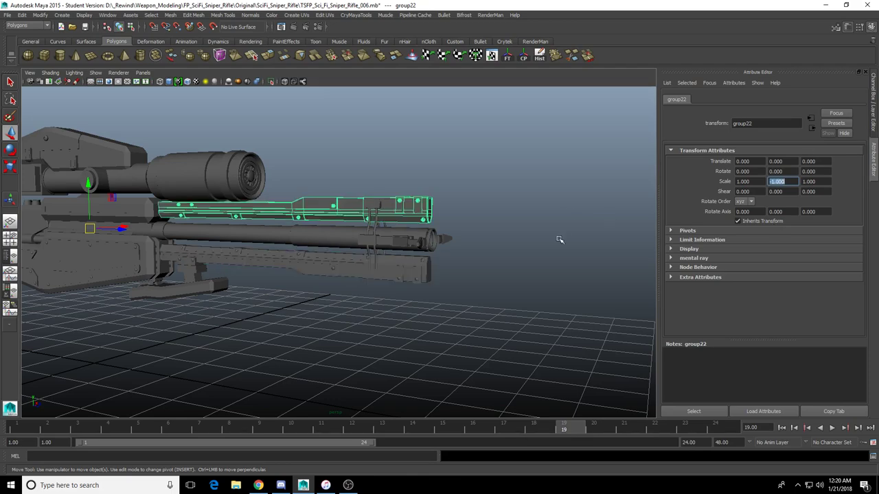
Examine the mirrored upper rail from both sides, checking its fit against the barrel, scope and receiver
scroll(559, 240, "up", 5)
middle_click_drag(520, 254, 457, 312, "alt")
scroll(457, 296, "up", 6)
scroll(457, 290, "down", 5)
left_click_drag(457, 291, 563, 267, "alt")
scroll(235, 296, "down", 5)
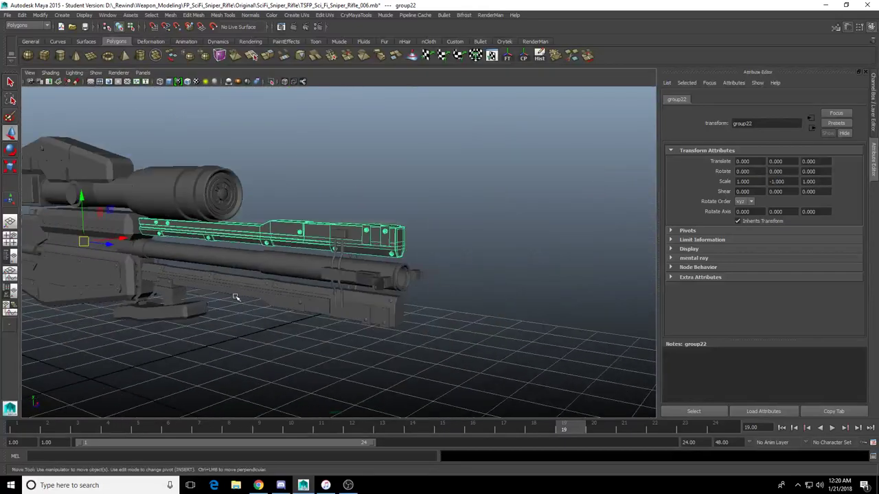
left_click_drag(236, 297, 514, 282, "alt")
middle_click_drag(291, 266, 442, 341, "alt")
left_click_drag(204, 225, 245, 332, "alt")
Duplicate the rearmost small bolt on the upper rail and pull the copy out beside the receiver
left_click(172, 170)
middle_click_drag(246, 332, 412, 206, "alt")
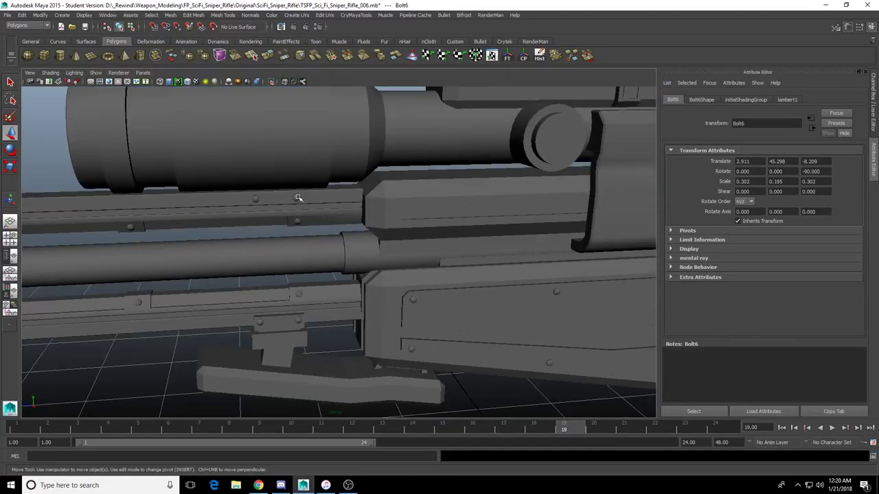
left_click(297, 197)
scroll(350, 231, "down", 3)
left_click_drag(298, 197, 411, 275, "alt")
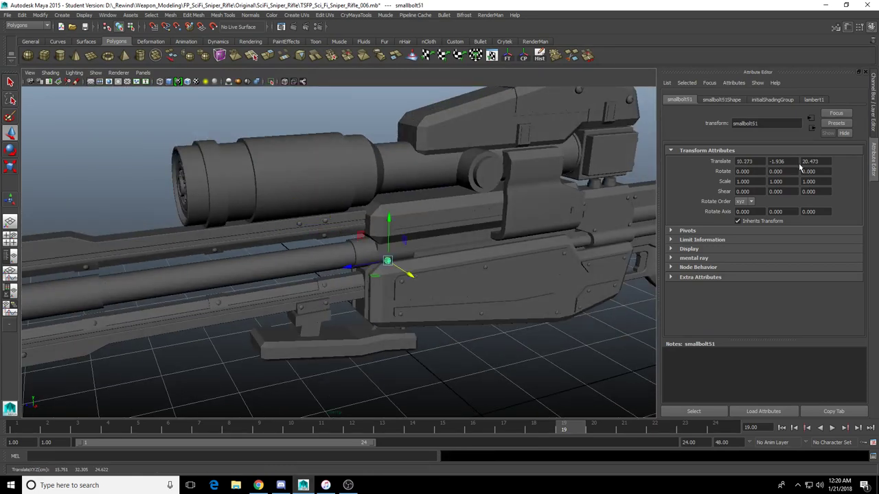
key("f")
scroll(395, 254, "down", 10)
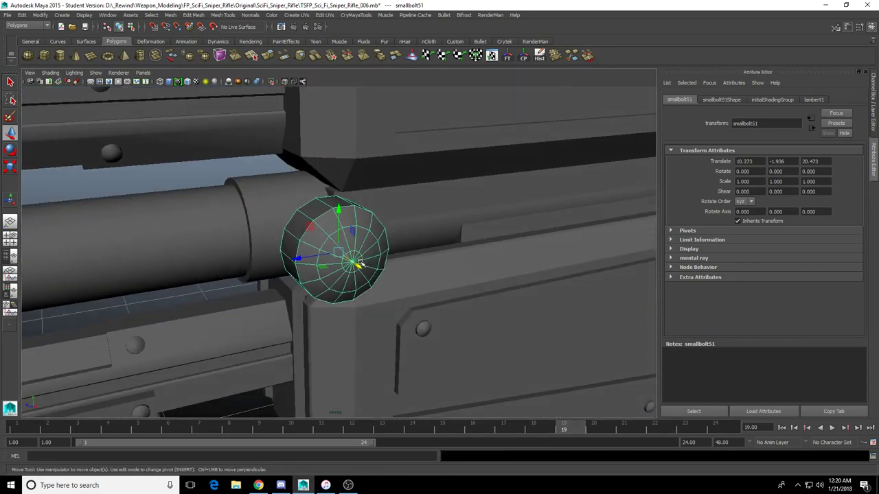
left_click_drag(416, 272, 377, 258, "alt")
scroll(378, 258, "down", 3)
Raise the duplicated small bolt above the rifle and move it back over the scope's top housing
left_click_drag(340, 209, 353, 121)
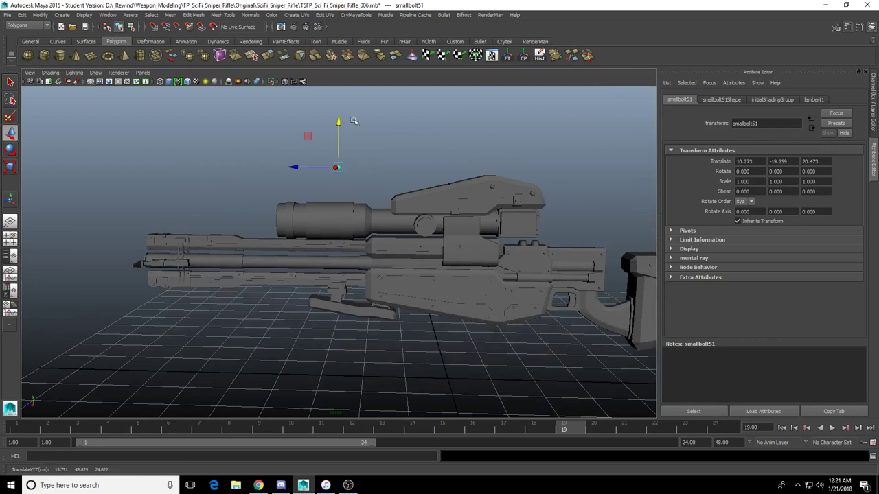
left_click_drag(294, 167, 449, 168)
key("f")
scroll(394, 208, "down", 3)
left_click_drag(394, 208, 449, 252, "alt")
scroll(306, 228, "down", 4)
left_click_drag(449, 252, 590, 254, "alt")
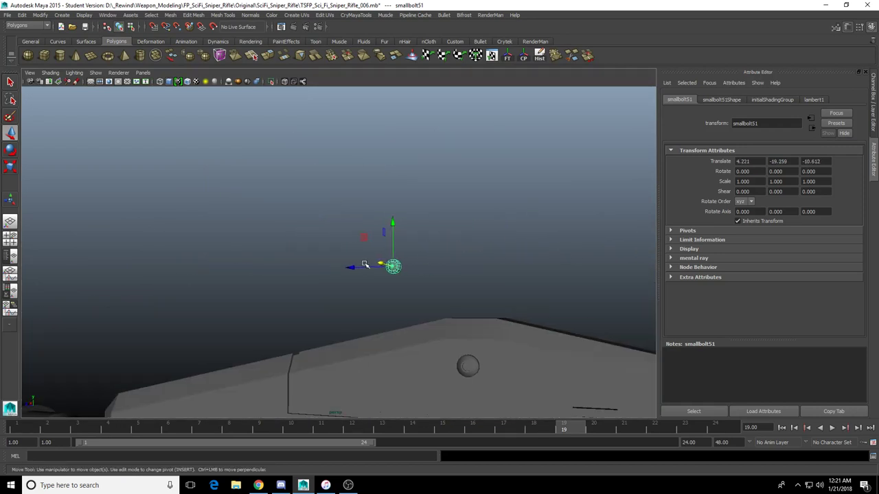
Move the small bolt farther back and down, close to the front large bolt on the scope's top housing
left_click(359, 266)
left_click(393, 266)
left_click_drag(351, 265, 424, 268)
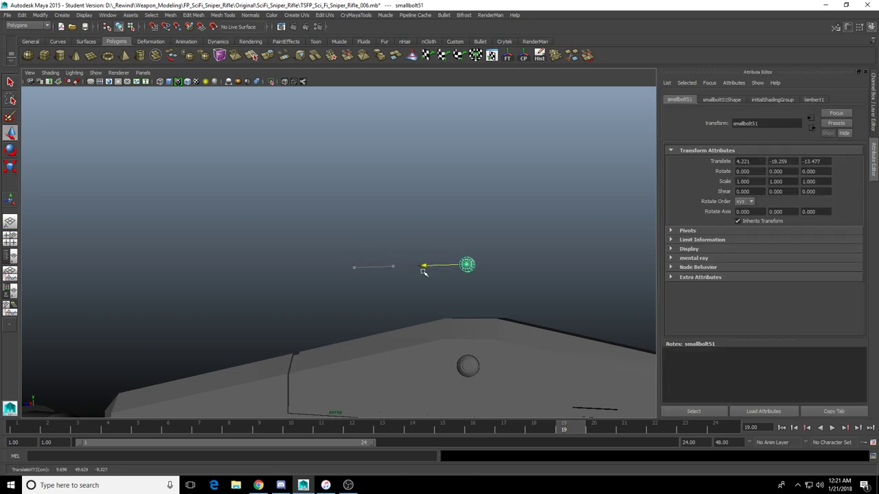
left_click_drag(468, 221, 468, 309)
key("f")
scroll(456, 320, "down", 5)
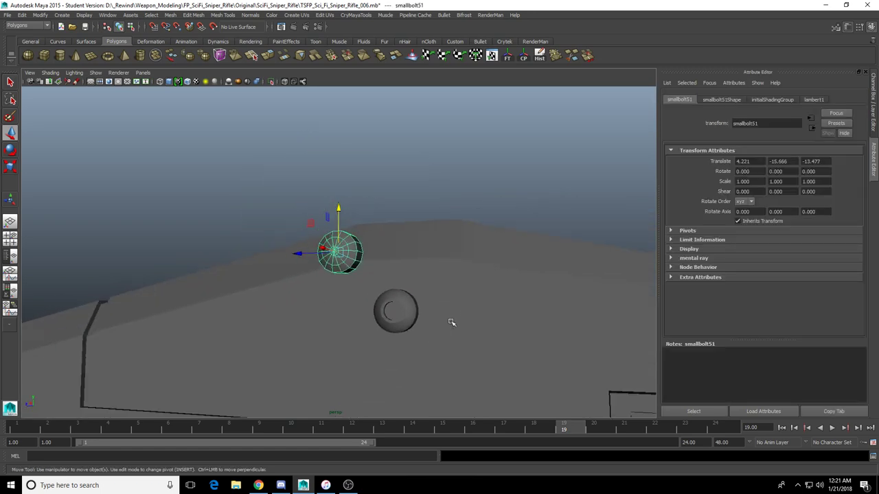
Push the small bolt in against the scope housing's side, just above the front large bolt
scroll(343, 313, "down", 2)
left_click_drag(328, 316, 236, 267, "alt")
key("f")
scroll(298, 309, "down", 6)
left_click_drag(331, 266, 377, 254, "alt")
left_click_drag(376, 257, 201, 284, "alt")
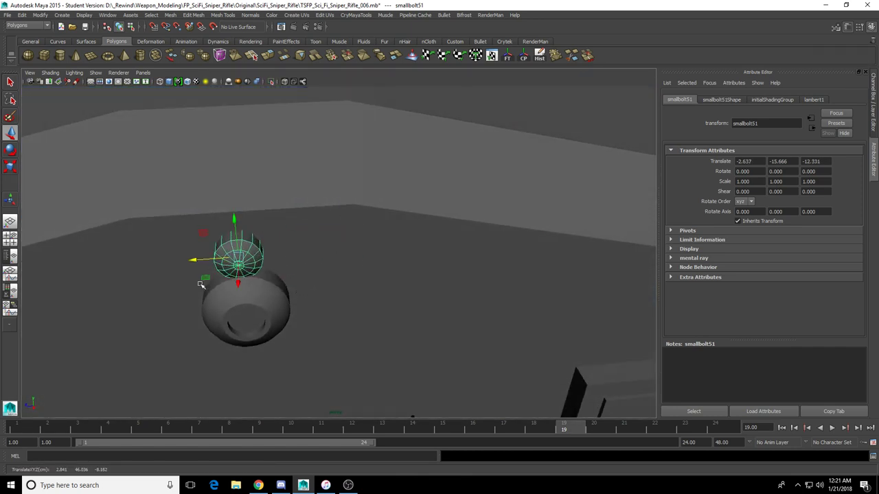
left_click(253, 330)
left_click_drag(261, 337, 255, 299, "alt")
left_click(240, 243)
In the side view, centre the small bolt on the front large bolt of the scope housing
key("space")
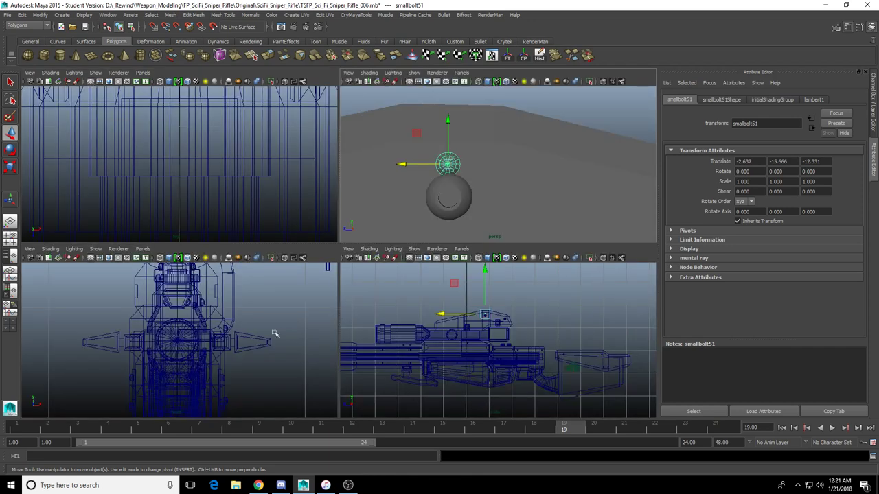
key("space")
key("f")
scroll(366, 257, "down", 10)
scroll(365, 257, "up", 2)
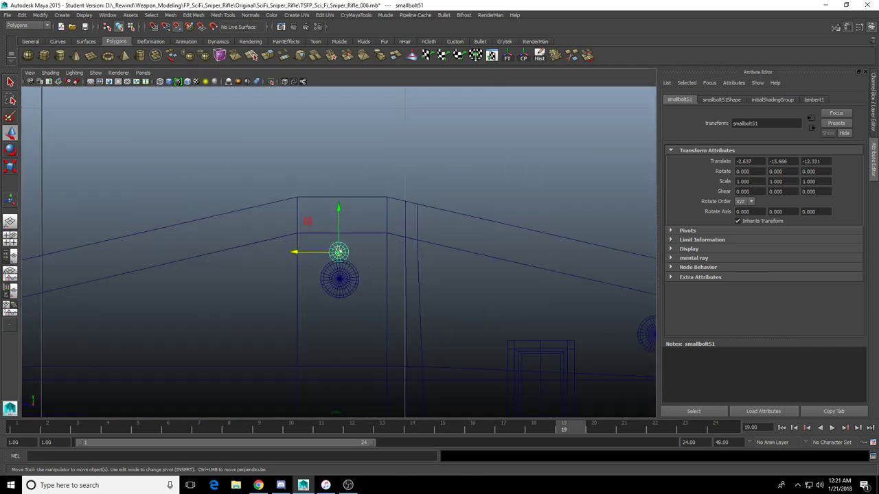
left_click_drag(339, 251, 339, 280)
Duplicate the small bolt and centre the copy on the rear large bolt of the scope housing
key("ctrl+d")
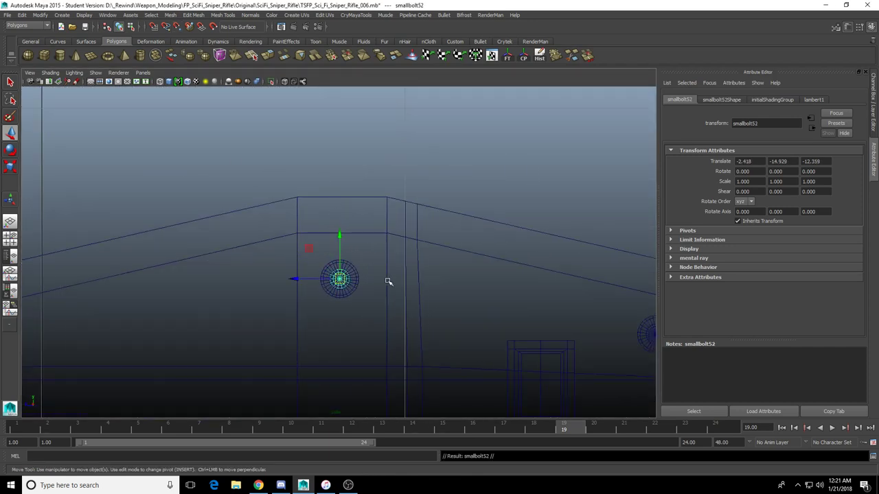
scroll(389, 281, "down", 3)
middle_click_drag(424, 283, 331, 214, "alt")
left_click_drag(245, 200, 463, 240)
key("f")
scroll(374, 289, "down", 8)
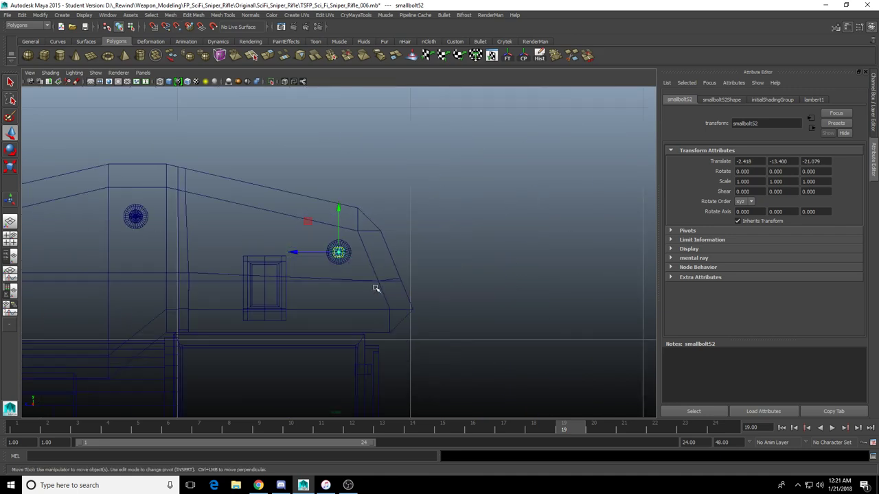
Delete the front and rear large bolts on the scope housing, keeping the small bolts at their centres
left_click(345, 259)
left_click(144, 221)
left_click(140, 225)
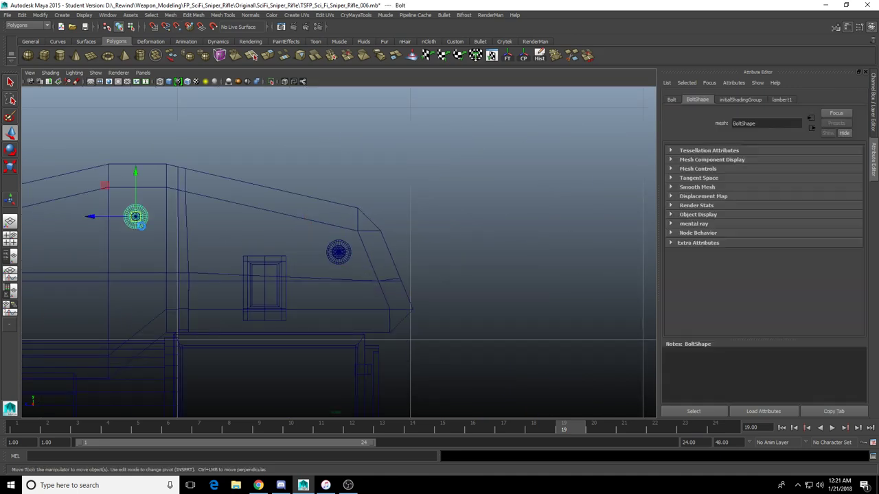
left_click(139, 223)
left_click(137, 217)
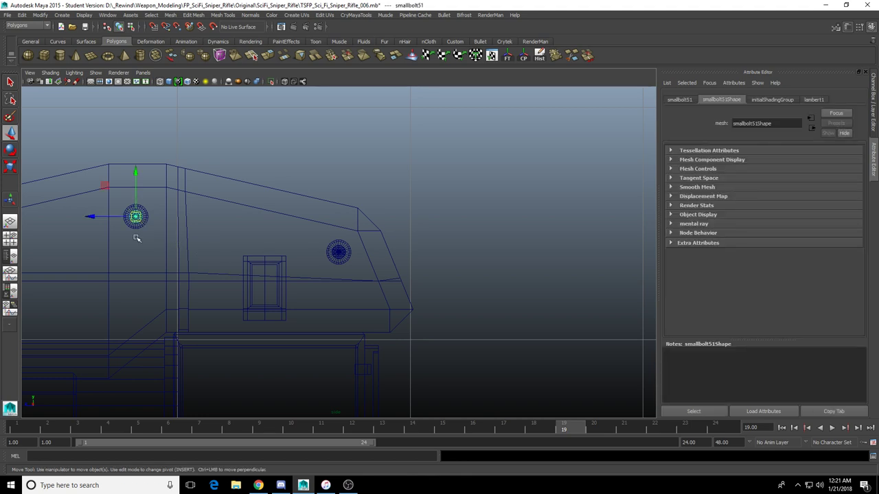
left_click(140, 228)
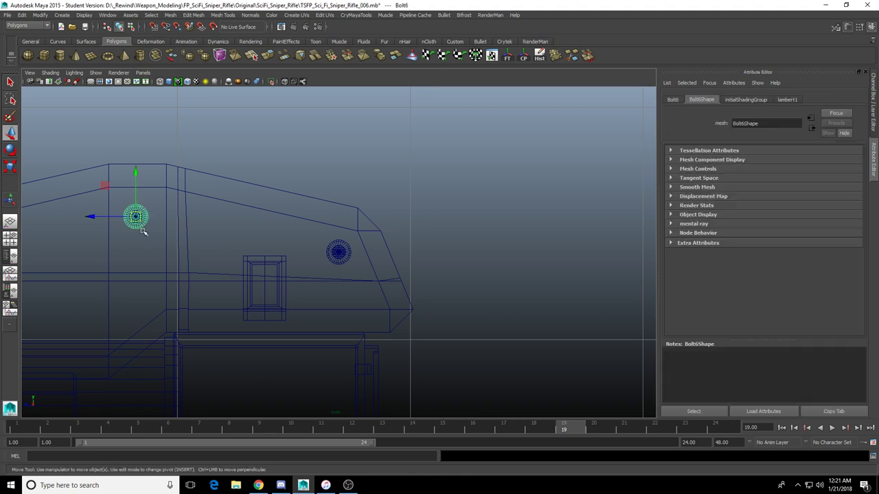
key("Delete")
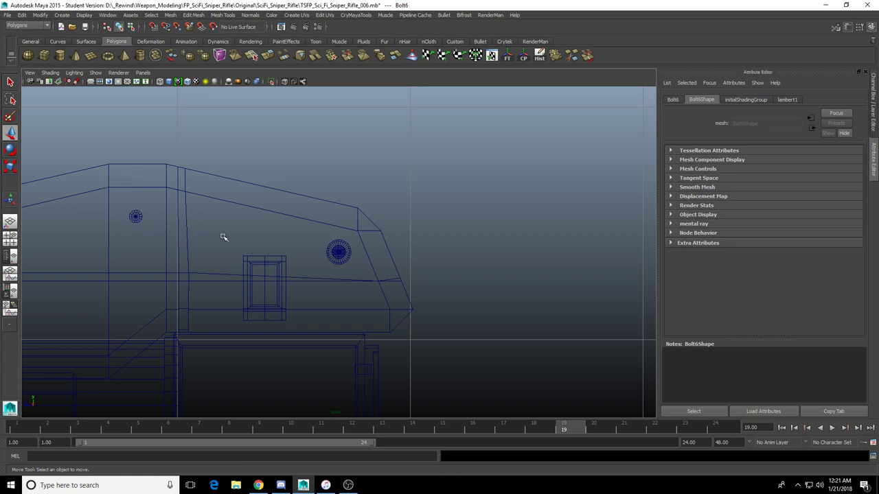
left_click(330, 260)
key("Delete")
left_click_drag(322, 250, 339, 262)
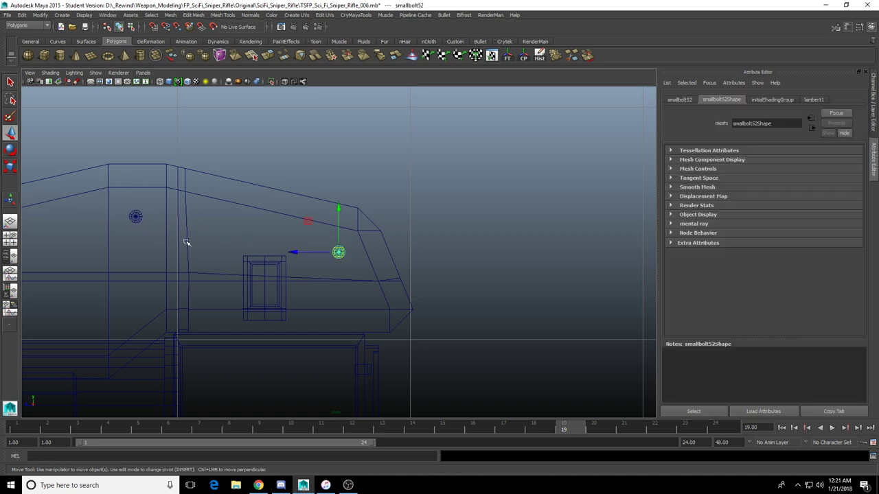
Duplicate the small bolt near the scope housing's peak and place the copy on the front section, just ahead of the seam
scroll(187, 241, "down", 1)
middle_click_drag(205, 241, 373, 242, "alt")
left_click(324, 220)
middle_click_drag(286, 241, 452, 234, "alt")
scroll(451, 234, "down", 1)
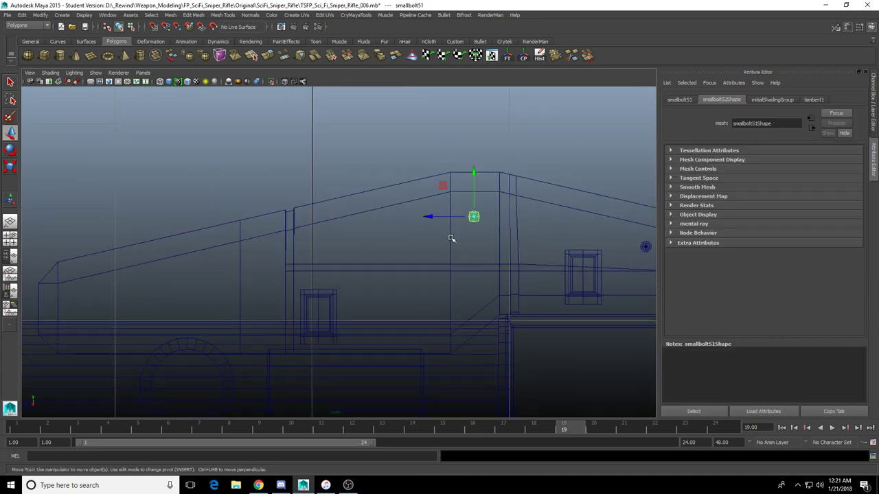
key("ctrl+d")
left_click_drag(429, 216, 213, 269)
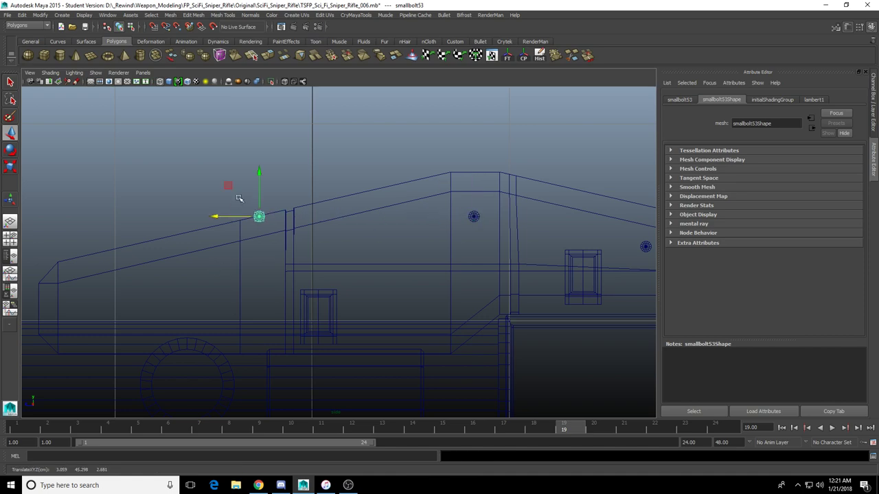
left_click_drag(259, 173, 259, 215)
Inspect the placement of the small bolts along the scope housing's side in the perspective view
key("space")
key("space")
key("f")
scroll(330, 261, "down", 10)
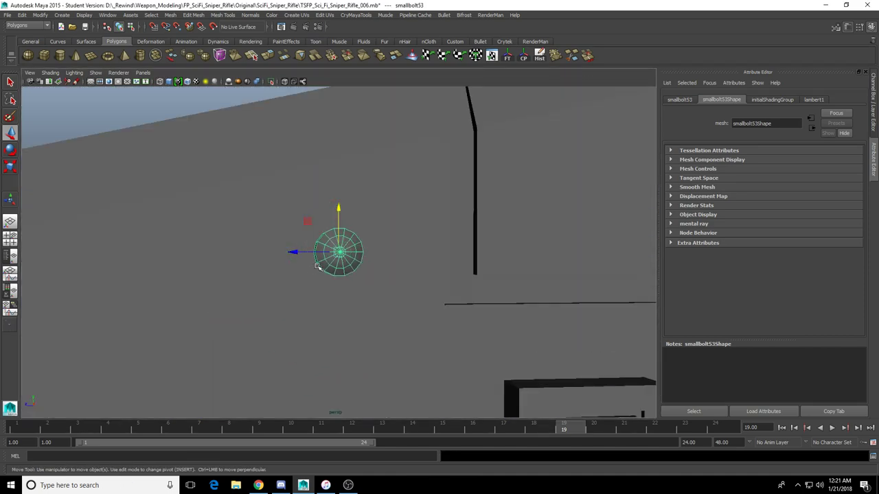
left_click_drag(318, 266, 344, 233, "alt")
left_click(404, 178, "shift")
scroll(344, 233, "down", 5)
middle_click_drag(652, 237, 447, 238, "alt")
left_click(546, 231)
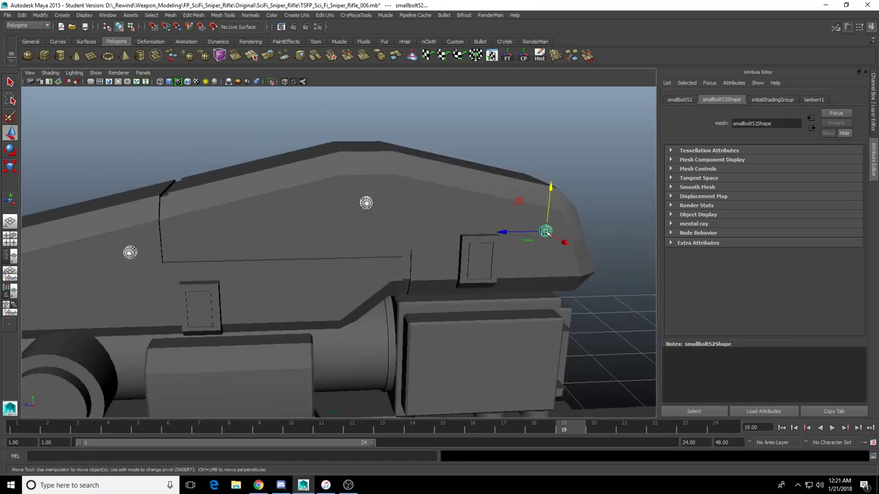
left_click_drag(397, 230, 451, 231, "alt")
scroll(451, 231, "up", 3)
left_click_drag(364, 211, 241, 285)
scroll(290, 247, "down", 1)
Duplicate the small bolt ahead of the seam and place the copy at the scope housing's front end, below the bevelled corner
left_click(228, 248)
left_click_drag(228, 249, 229, 267, "alt")
middle_click_drag(230, 267, 392, 222, "alt")
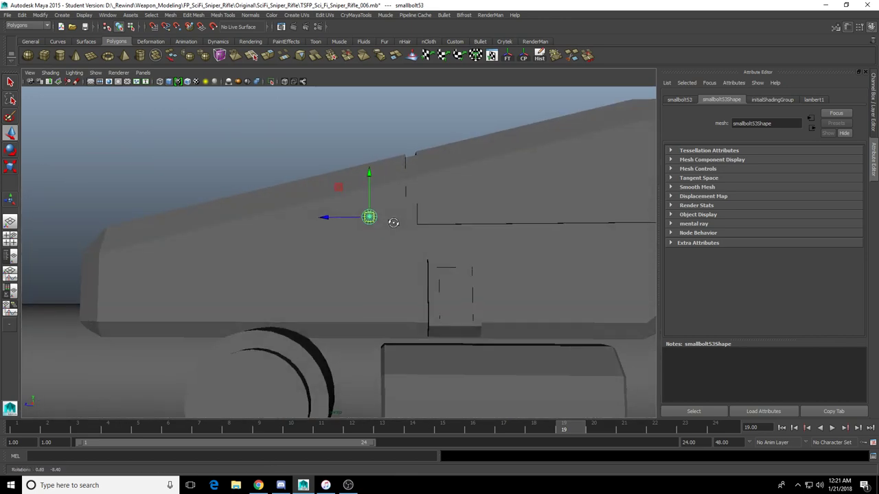
key("ctrl+d")
left_click_drag(323, 222, 79, 253)
left_click_drag(80, 253, 116, 256, "alt")
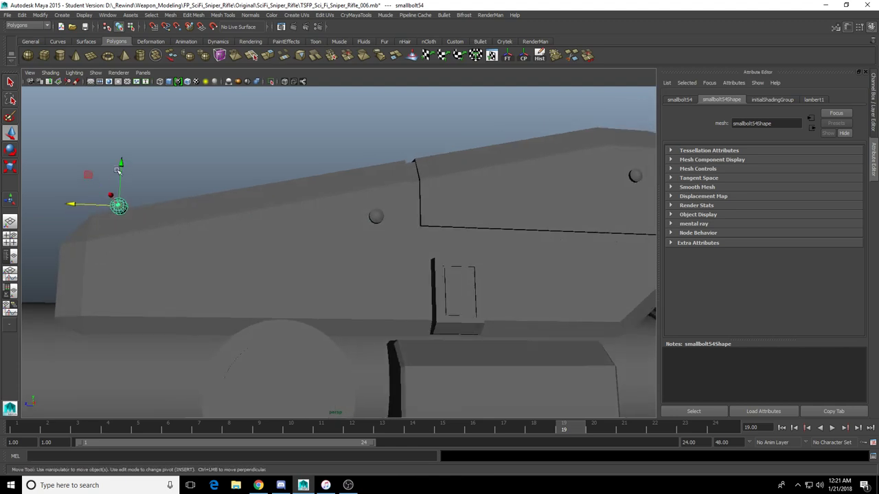
left_click_drag(119, 167, 120, 211)
left_click_drag(74, 256, 61, 257)
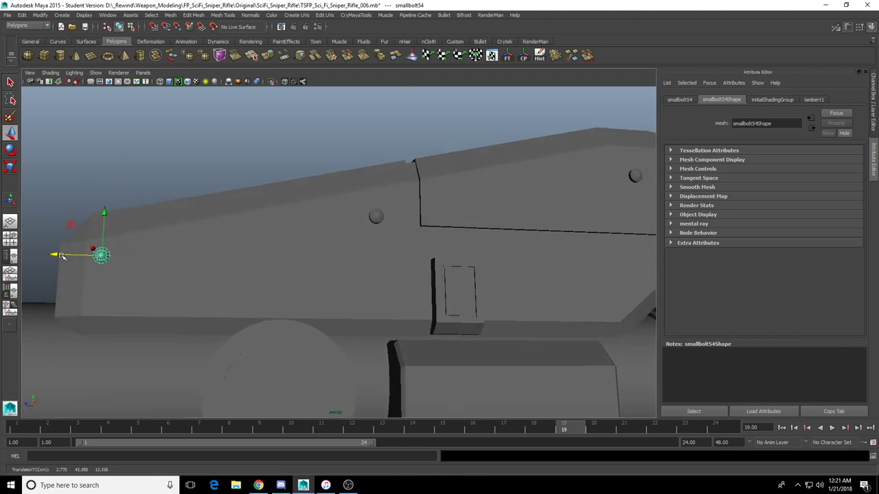
key("f")
scroll(147, 259, "down", 6)
mouse_move(214, 257)
left_mouse_down("alt")
mouse_move(275, 268)
mouse_move(214, 253)
left_mouse_up("alt")
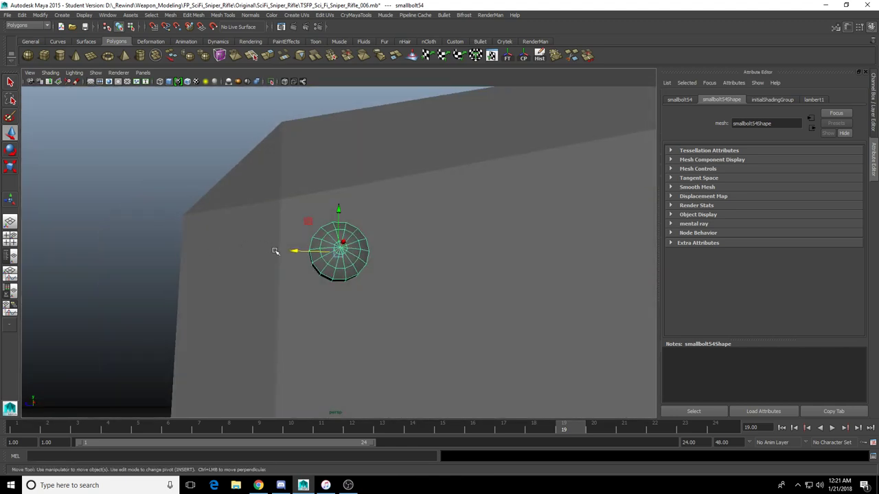
left_click_drag(296, 252, 299, 252)
Duplicate the small bolt near the housing's peak and move the copy down to the lower edge, by the angled cutout
scroll(367, 264, "down", 5)
scroll(367, 265, "down", 5)
middle_click_drag(366, 265, 293, 268, "alt")
mouse_move(293, 268)
left_mouse_down("alt")
mouse_move(279, 288)
mouse_move(285, 282)
left_mouse_up("alt")
left_click_drag(324, 252, 326, 260, "alt")
left_click(326, 261)
scroll(342, 291, "up", 2)
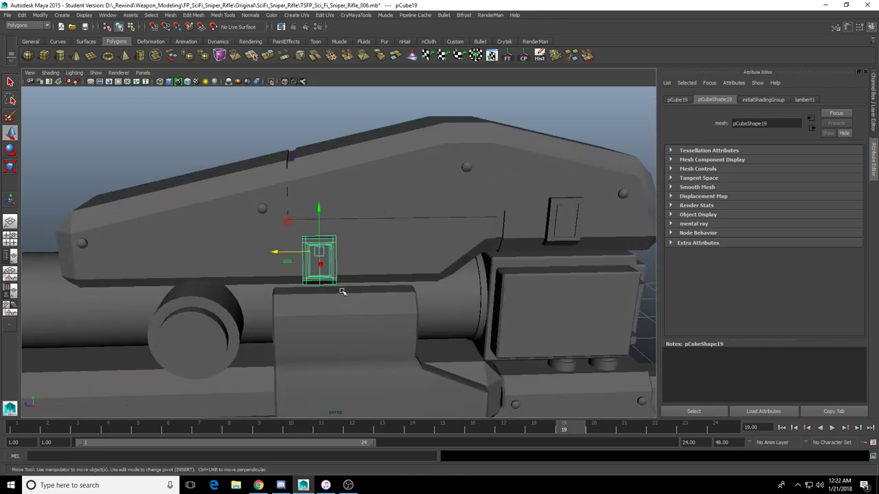
left_click_drag(399, 273, 424, 255, "alt")
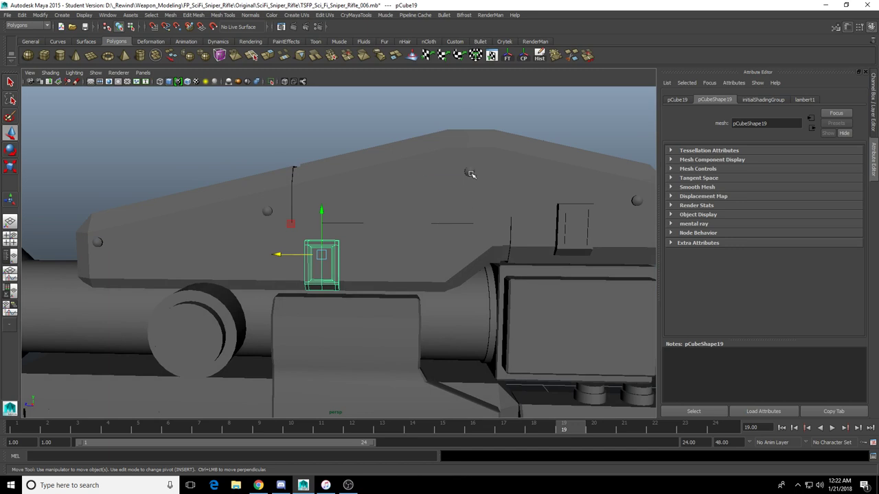
left_click(469, 173)
middle_click_drag(472, 210, 404, 215, "alt")
key("ctrl+d")
left_click_drag(403, 152, 400, 238)
left_click_drag(354, 279, 310, 255)
Fine-tune the position of the new small bolt beside the angled cutout, nudging it slightly upward
key("f")
scroll(320, 282, "down", 3)
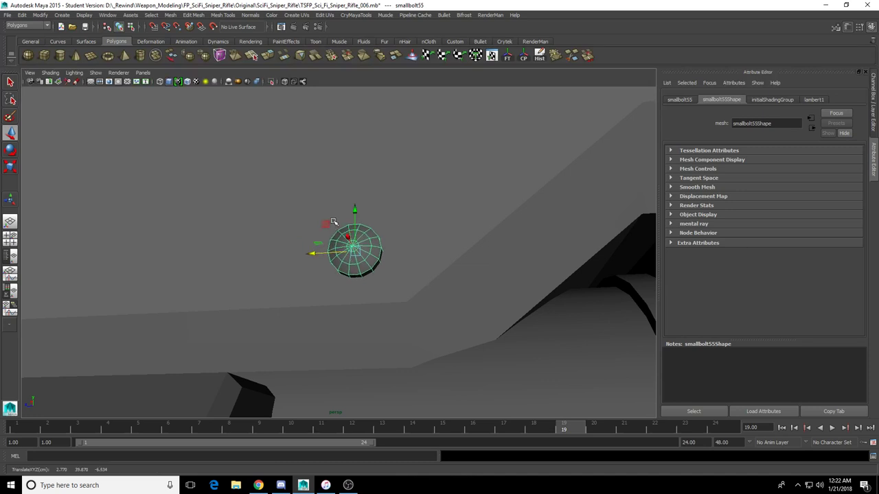
left_click_drag(353, 212, 353, 200)
scroll(317, 243, "down", 6)
left_click_drag(309, 243, 360, 262)
Select the five small bolts on the scope housing's side, duplicate them and group the copies
key("q")
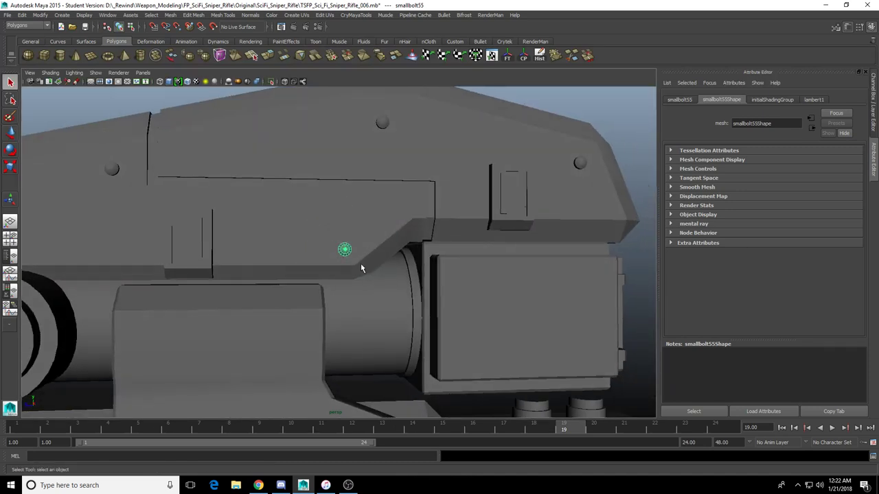
scroll(343, 250, "down", 4)
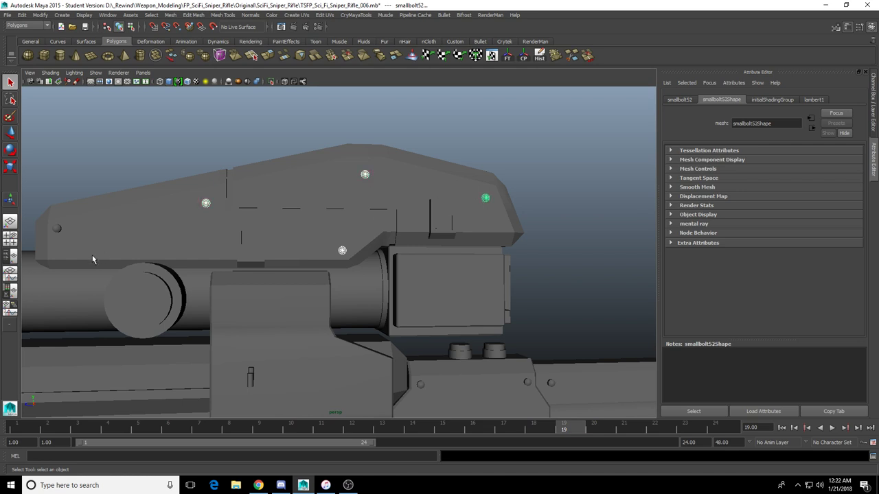
left_click(57, 231, "shift")
scroll(58, 232, "down", 3)
left_click_drag(62, 234, 245, 271, "alt")
key("w")
key("ctrl+d")
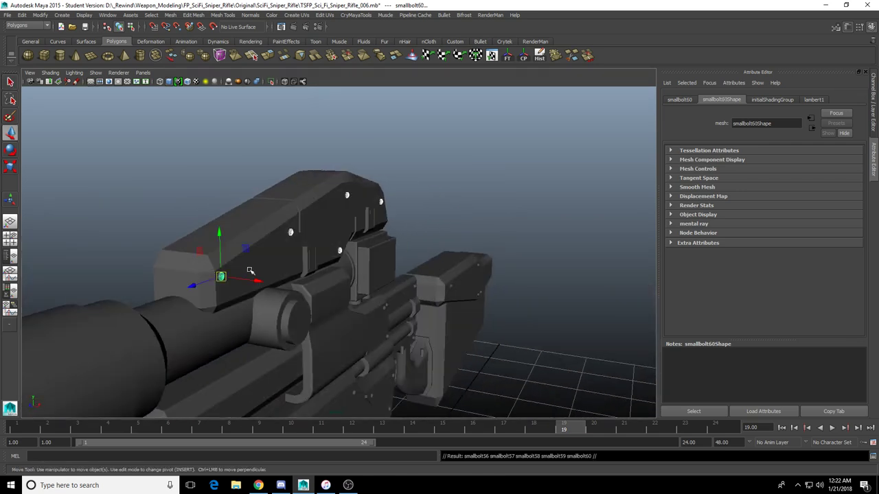
key("ctrl+g")
Mirror the grouped bolt copies onto the housing's opposite side by setting the group's X scale to -1
scroll(539, 215, "down", 4)
left_click_drag(539, 215, 381, 249, "alt")
left_click_drag(756, 182, 676, 188)
type("-1")
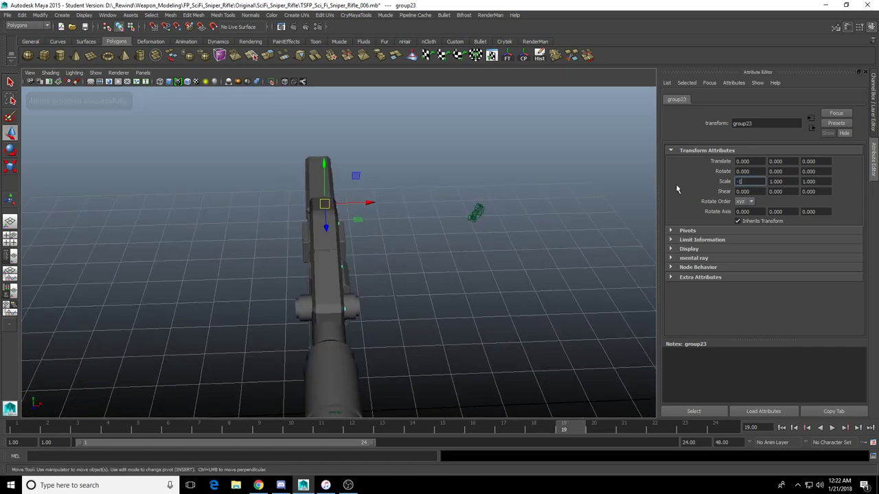
key("Return")
scroll(390, 251, "up", 4)
left_click_drag(390, 251, 184, 184, "alt")
left_click(185, 185)
scroll(296, 234, "down", 7)
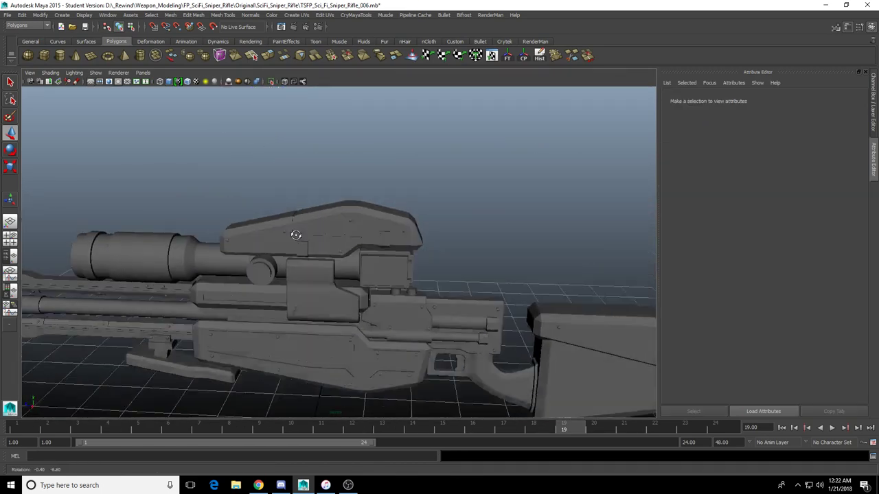
left_click_drag(300, 237, 363, 262, "alt")
Turn on the poly count display and examine the rifle's mesh in wireframe
left_click(84, 14)
mouse_move(105, 37)
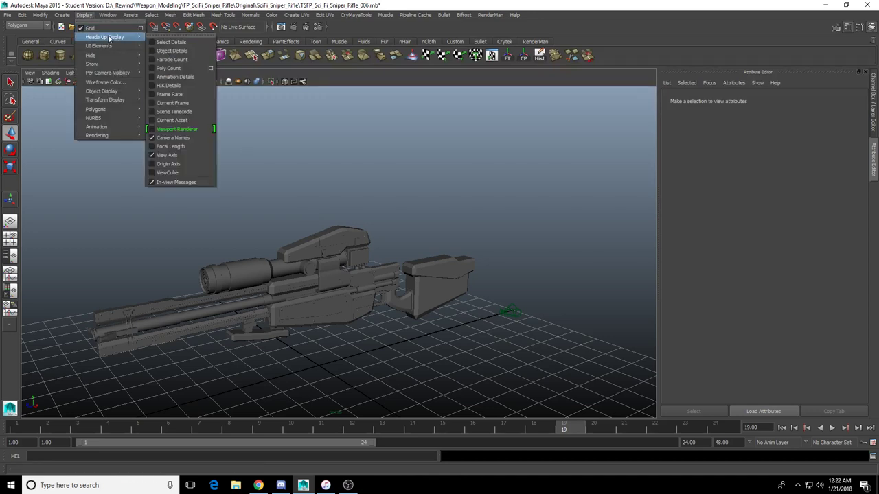
left_click(179, 68)
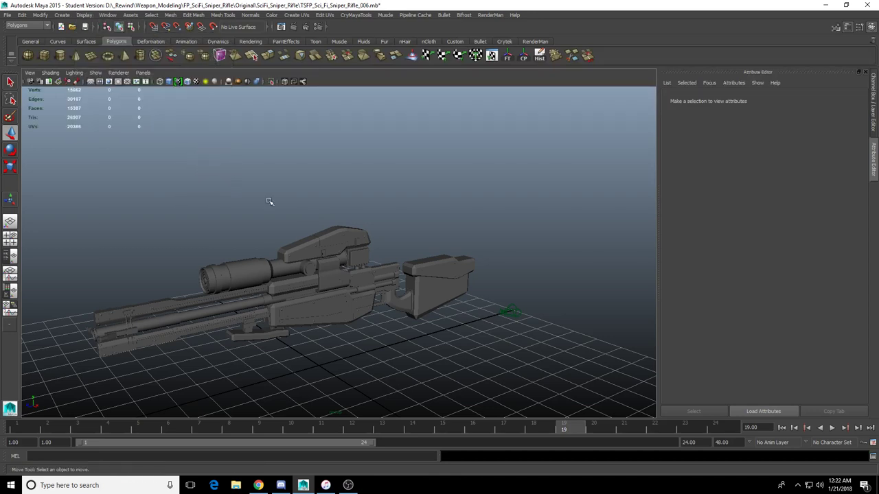
middle_click_drag(297, 276, 326, 278, "alt")
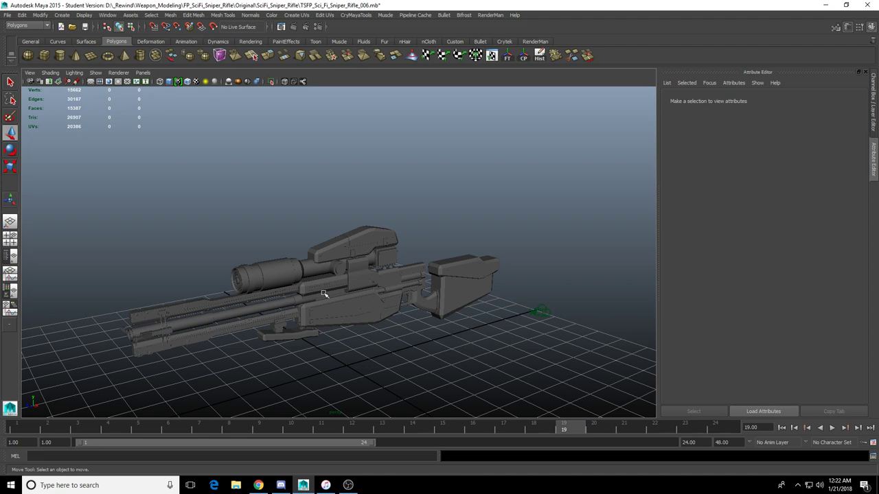
key("4")
right_click_drag(304, 289, 351, 291, "alt")
middle_click_drag(351, 291, 352, 208, "alt")
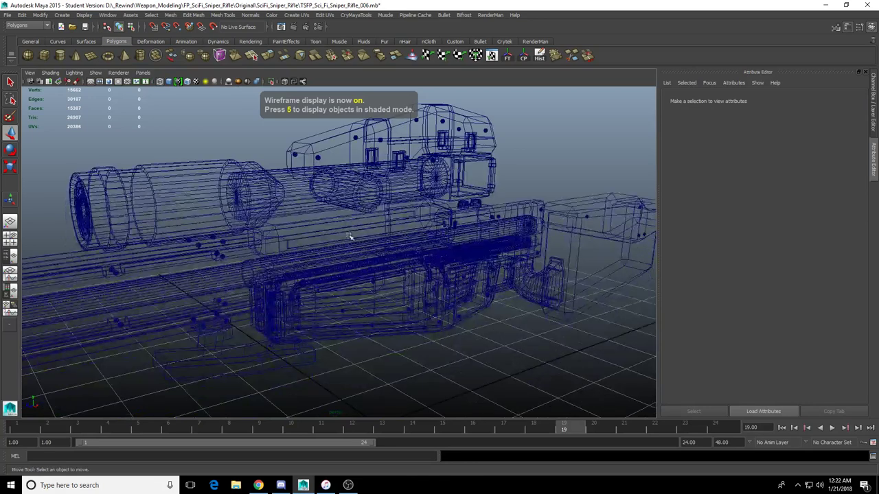
key("5")
Show the reference layer and select the whole reference rifle to check its polygon count
left_click(874, 122)
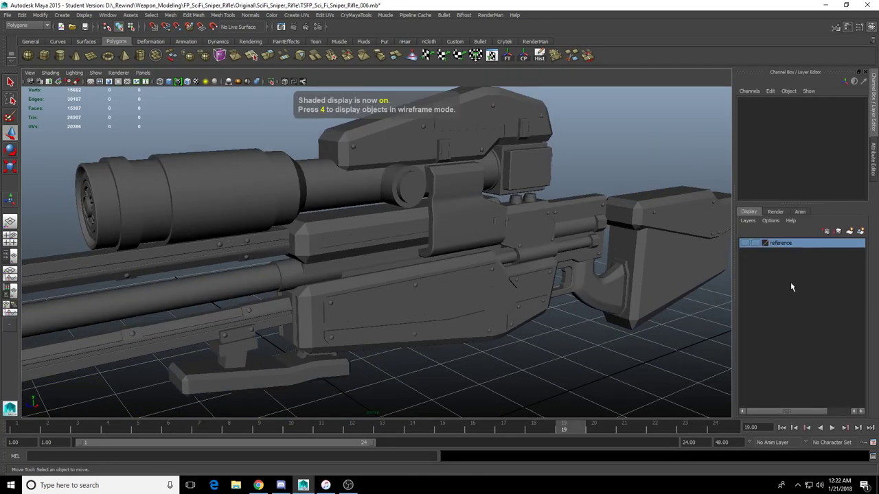
left_click(744, 243)
right_click_drag(385, 285, 235, 294, "alt")
left_click_drag(302, 278, 257, 253, "alt")
left_click(223, 247)
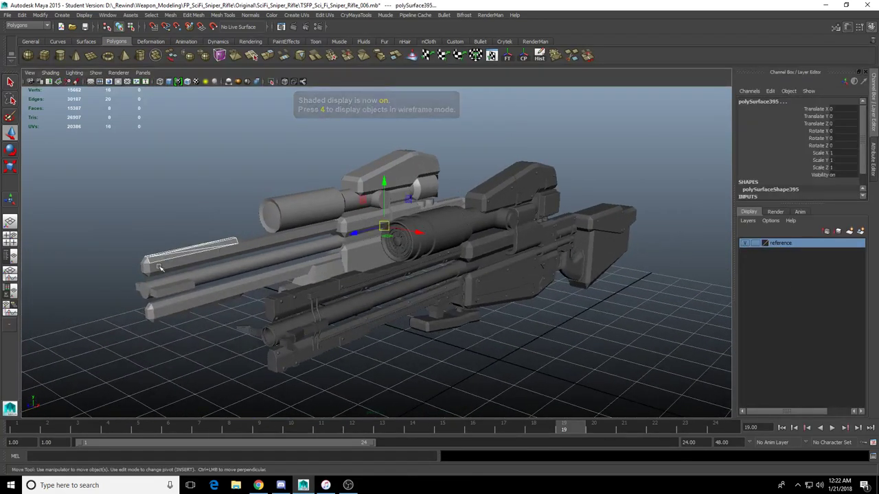
left_click_drag(426, 200, 393, 397, "alt")
left_click_drag(405, 315, 309, 278, "alt")
left_click_drag(213, 154, 395, 368)
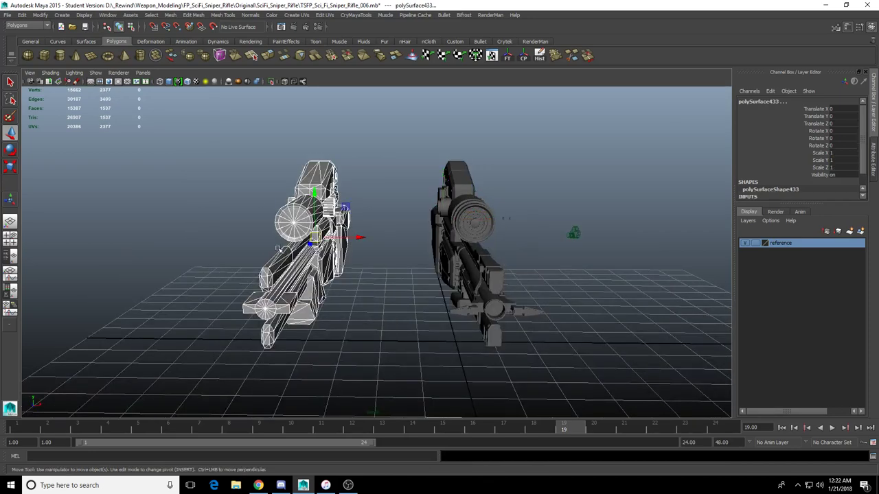
left_click_drag(415, 263, 329, 253, "alt")
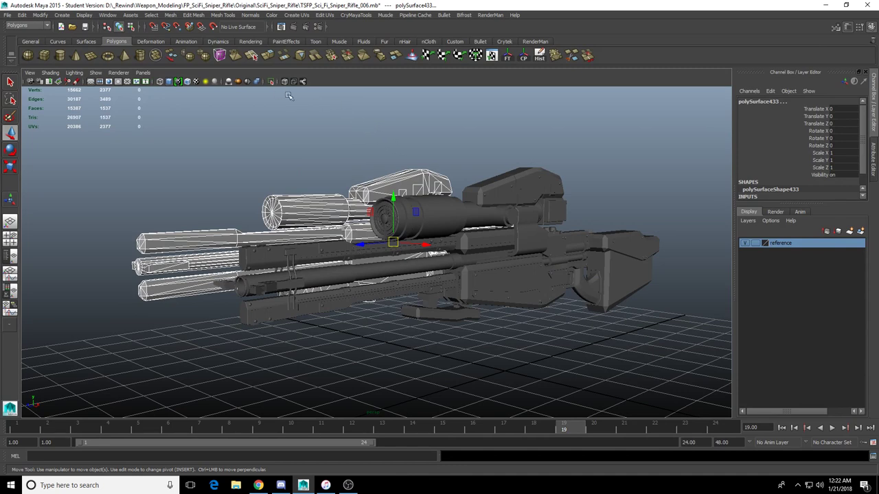
Hide the reference layer and select the entire detailed rifle to check its polygon count
left_click(745, 244)
left_click(531, 180)
left_click_drag(611, 219, 523, 295, "alt")
right_click_drag(523, 295, 446, 285, "alt")
left_click_drag(446, 285, 412, 278, "alt")
left_click_drag(232, 210, 572, 324)
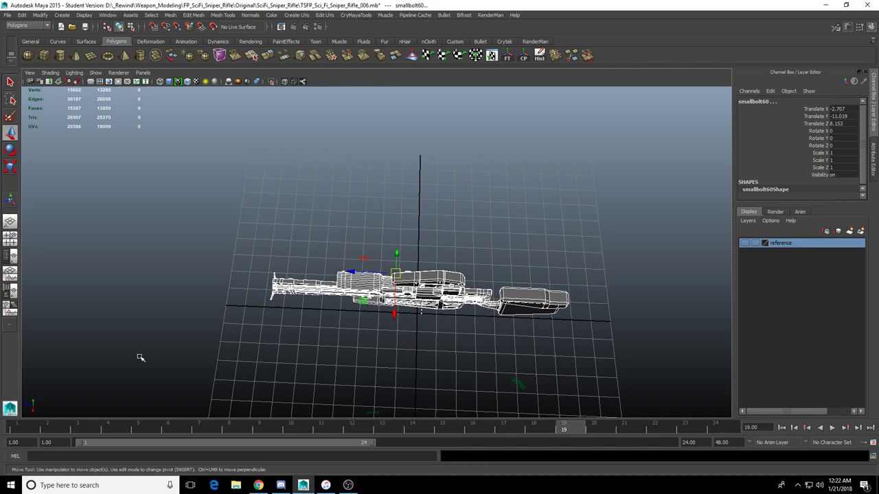
Check the polygon count of the lower body with its panels and bolts, and turn off the poly count display
right_click_drag(324, 266, 388, 299, "alt")
mouse_move(388, 299)
left_mouse_down("alt")
mouse_move(408, 220)
mouse_move(406, 308)
mouse_move(414, 315)
mouse_move(393, 313)
left_mouse_up("alt")
left_click(429, 317)
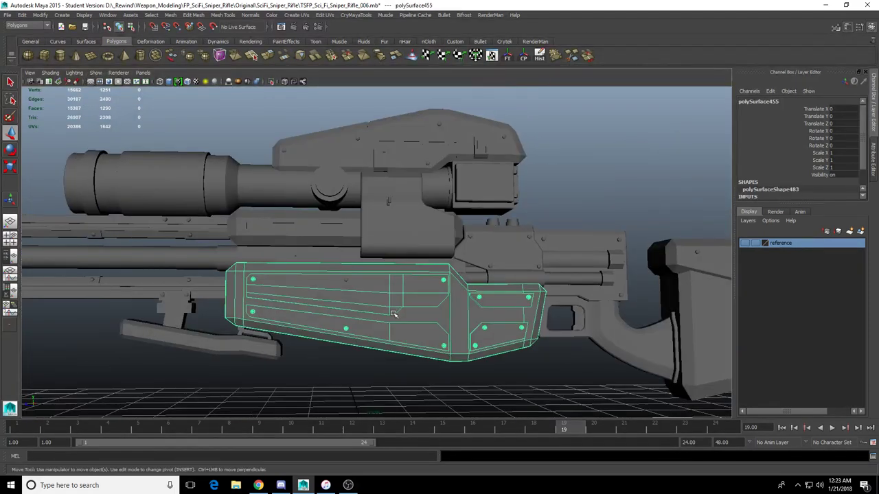
left_click_drag(379, 249, 385, 267, "alt")
right_click_drag(385, 267, 414, 252, "alt")
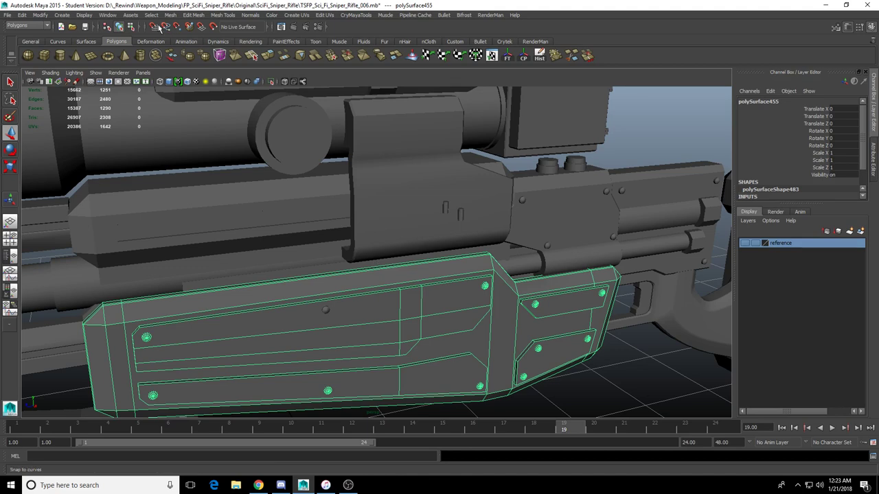
left_click(84, 14)
mouse_move(106, 36)
left_click(159, 68)
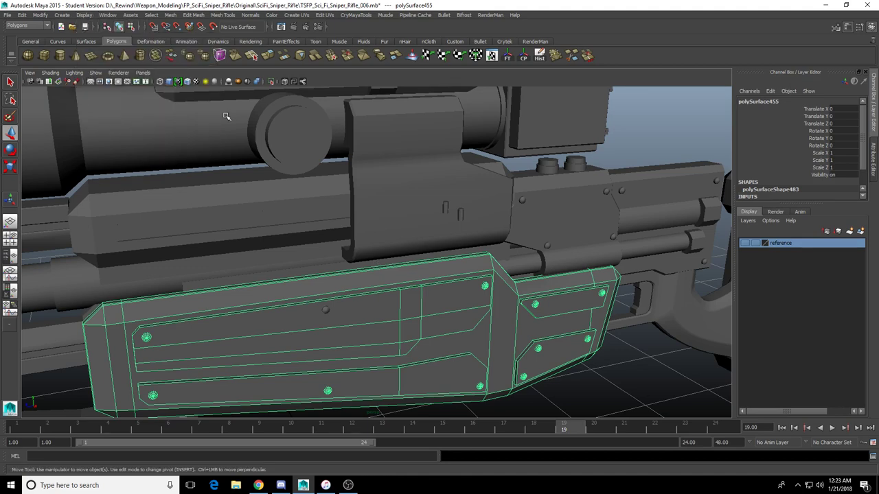
Inspect the scope mount bracket, the latch above it and the side adjustment knob from several angles
middle_click_drag(386, 173, 363, 286, "alt")
left_click_drag(363, 286, 368, 239, "alt")
left_click(344, 228)
scroll(341, 226, "up", 3)
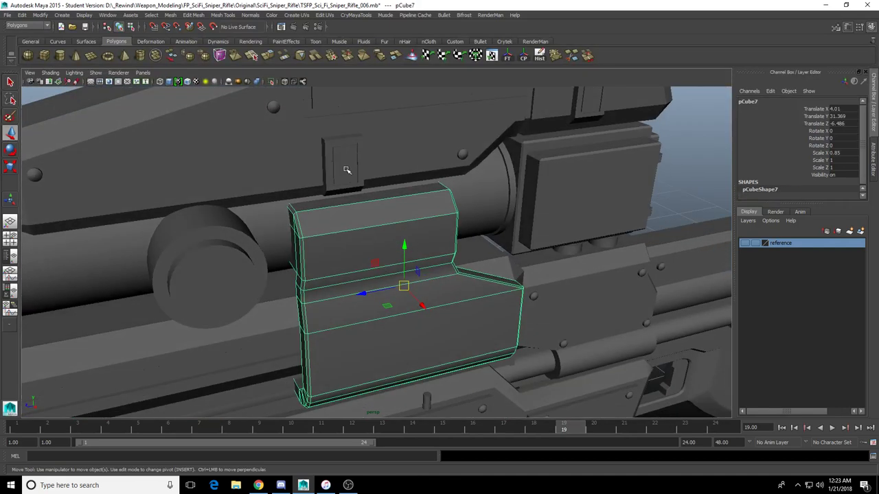
left_click(342, 159)
scroll(368, 238, "up", 3)
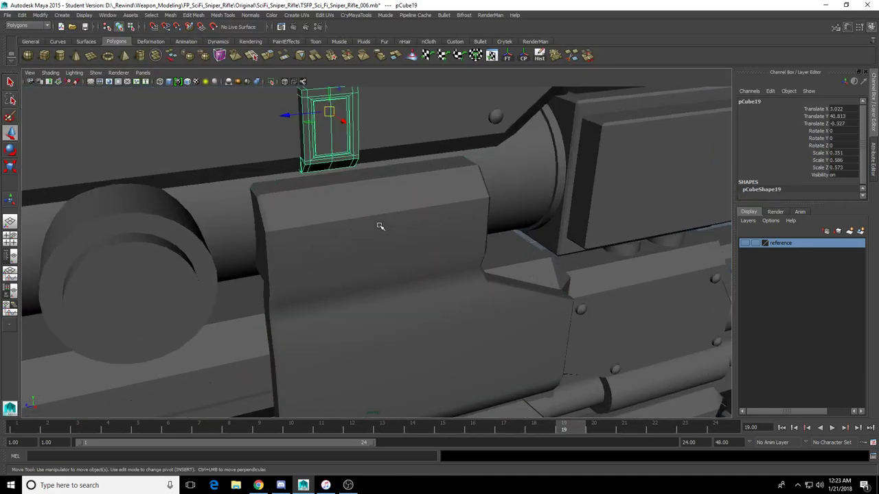
left_click_drag(416, 217, 353, 210, "alt")
left_click(208, 194)
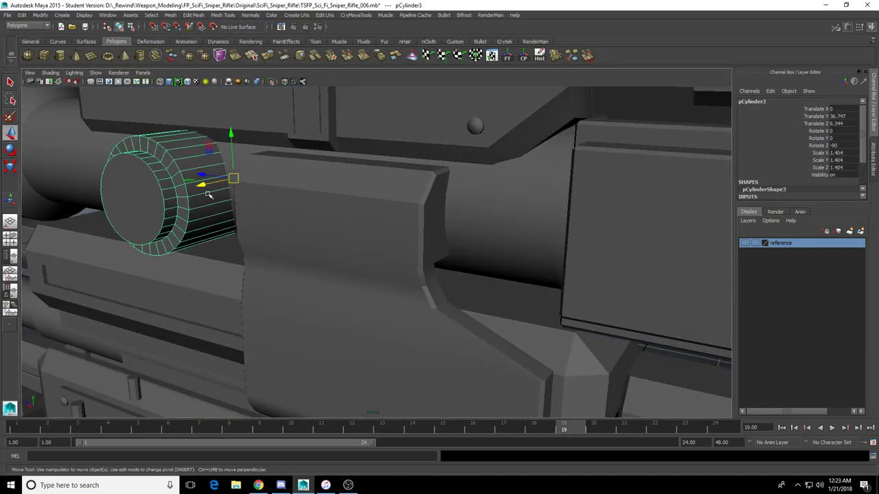
left_click(371, 259)
left_click_drag(348, 259, 404, 253, "alt")
middle_click_drag(381, 281, 372, 195, "alt")
mouse_move(372, 195)
left_mouse_down("alt")
mouse_move(265, 188)
mouse_move(359, 186)
mouse_move(382, 197)
left_mouse_up("alt")
middle_click_drag(382, 196, 381, 226, "alt")
left_click_drag(381, 226, 463, 225, "alt")
scroll(413, 218, "up", 2)
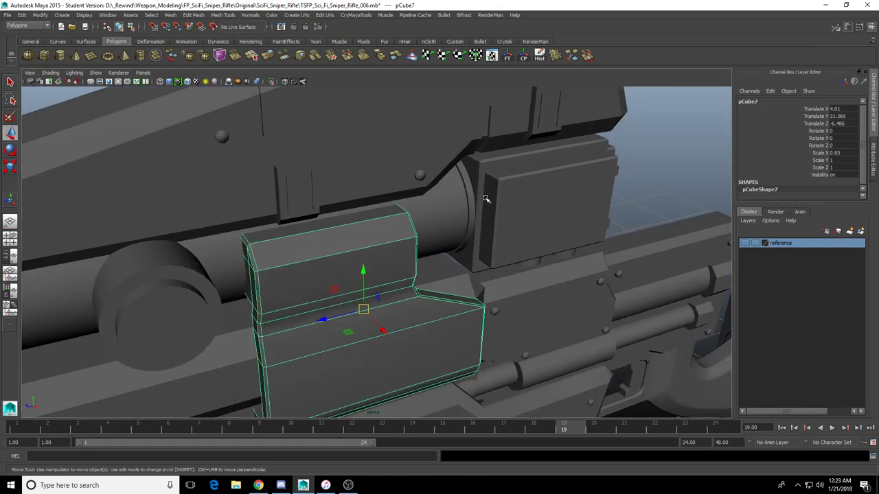
Examine the angled scope housing and how it sits above the mount bracket
left_click(486, 198)
left_click(386, 180)
left_click_drag(361, 239, 371, 266, "alt")
scroll(365, 244, "down", 4)
scroll(367, 257, "up", 4)
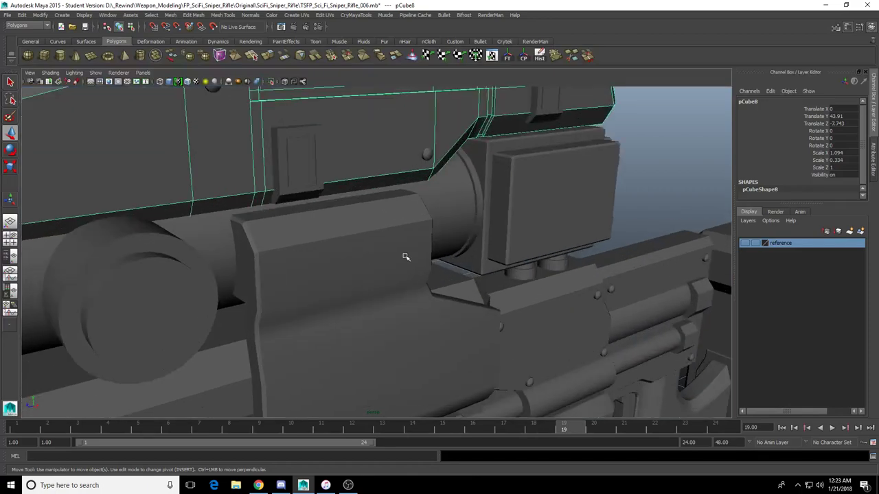
scroll(405, 256, "down", 4)
left_click_drag(429, 289, 390, 272, "alt")
left_click_drag(335, 257, 353, 239, "alt")
middle_click_drag(353, 240, 384, 249, "alt")
scroll(385, 249, "up", 3)
mouse_move(385, 249)
left_mouse_down("alt")
mouse_move(426, 266)
mouse_move(377, 255)
left_mouse_up("alt")
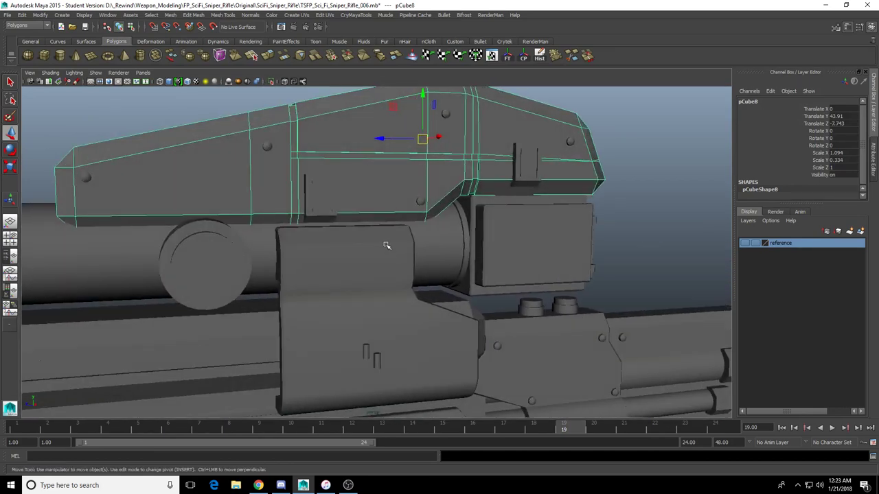
Examine the front latch on the scope housing up close and compare it with the bracket below
scroll(330, 280, "up", 4)
middle_click_drag(336, 284, 385, 306, "alt")
left_click_drag(391, 273, 302, 288, "alt")
left_click(449, 250)
key("f")
scroll(314, 300, "down", 5)
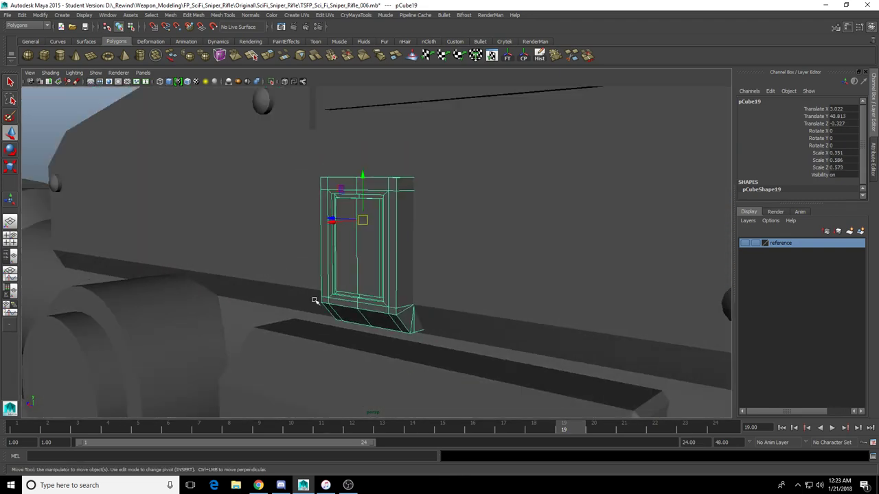
middle_click_drag(356, 343, 347, 216, "alt")
left_click_drag(347, 216, 415, 220, "alt")
left_click(417, 333)
mouse_move(364, 297)
left_mouse_down("alt")
mouse_move(414, 316)
mouse_move(320, 300)
mouse_move(331, 308)
mouse_move(356, 303)
left_mouse_up("alt")
left_click(414, 297)
Review the mount bracket's side face and the scope tube for a place to add detail
middle_click_drag(261, 275, 363, 285, "alt")
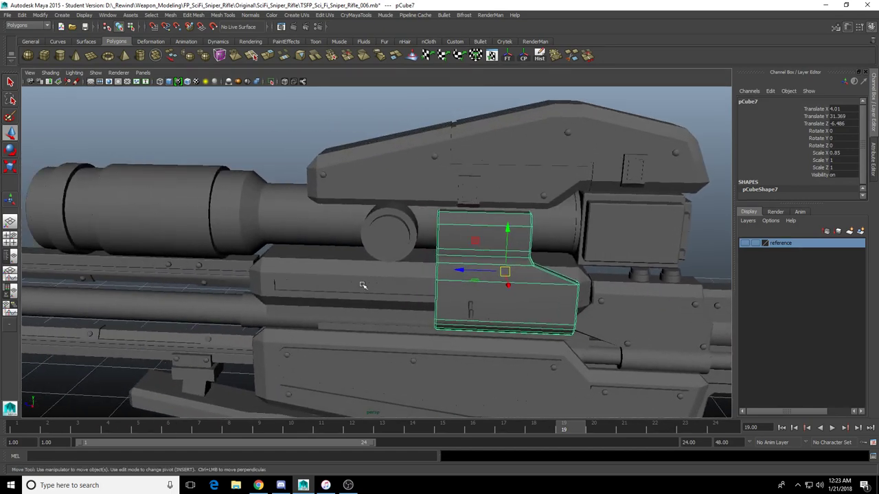
left_click_drag(362, 285, 372, 279, "alt")
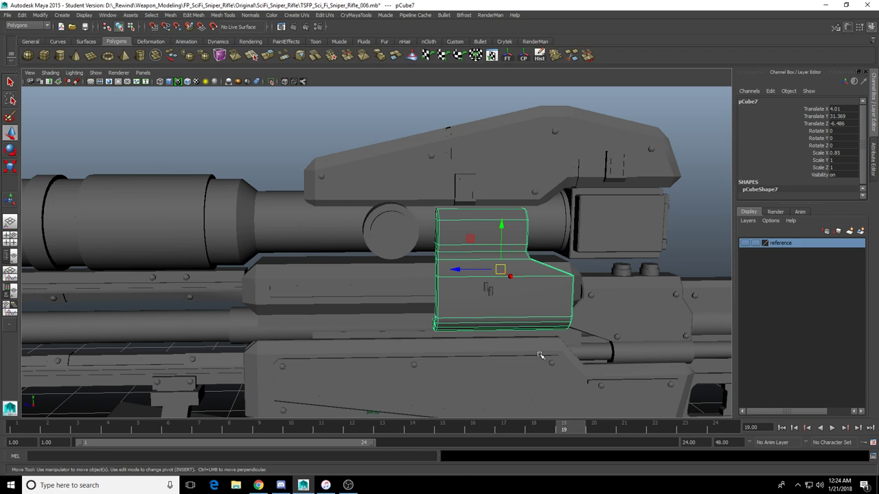
left_click_drag(412, 174, 396, 321, "alt")
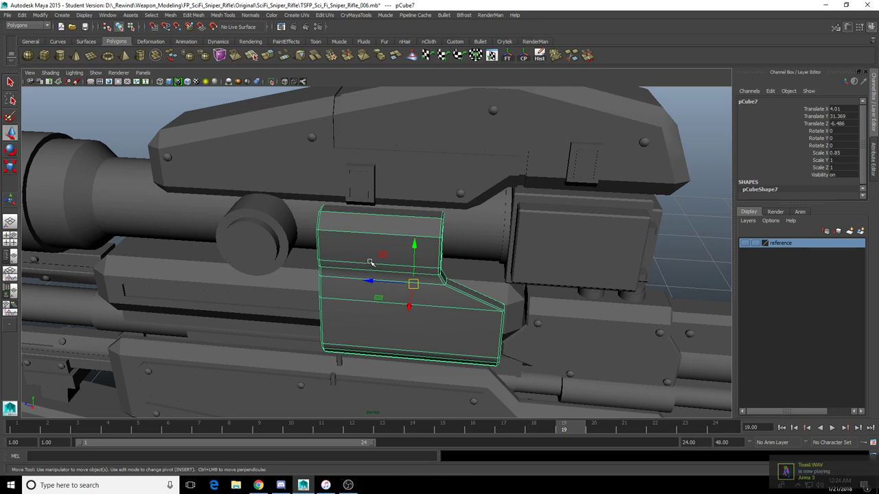
left_click_drag(369, 263, 377, 295, "alt")
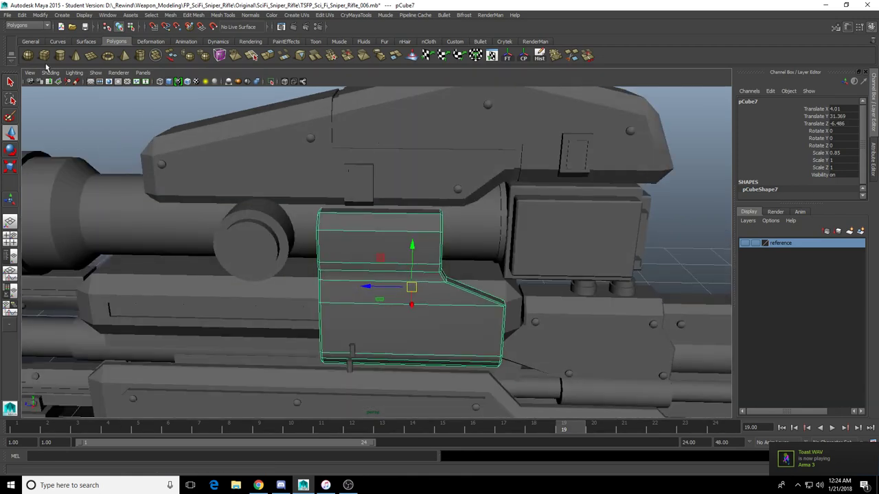
left_click_drag(331, 225, 415, 247, "alt")
scroll(359, 250, "up", 3)
left_click(486, 246)
left_click_drag(384, 296, 417, 286, "alt")
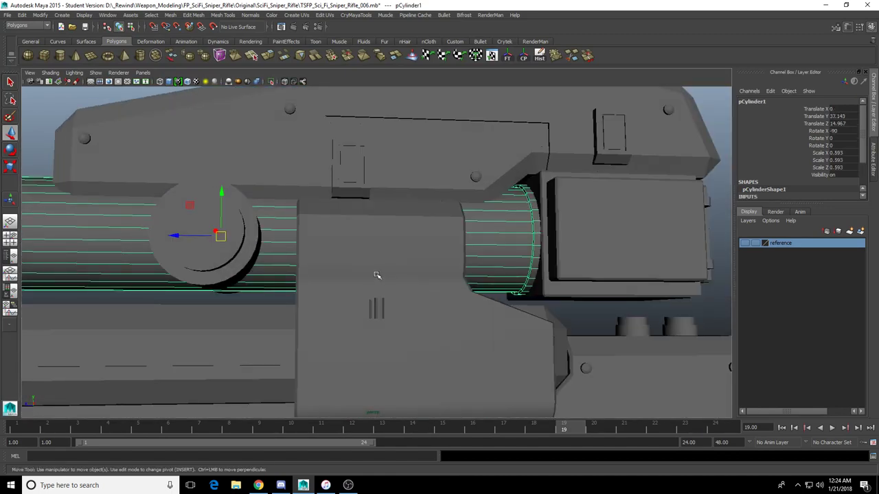
Create a small polygon cube on the grid beside the rifle and raise it to the scope mount at about Y 34.316
left_click(47, 60)
left_click_drag(280, 223, 372, 300, "alt")
middle_click_drag(373, 300, 353, 237, "alt")
left_click_drag(353, 238, 366, 314, "alt")
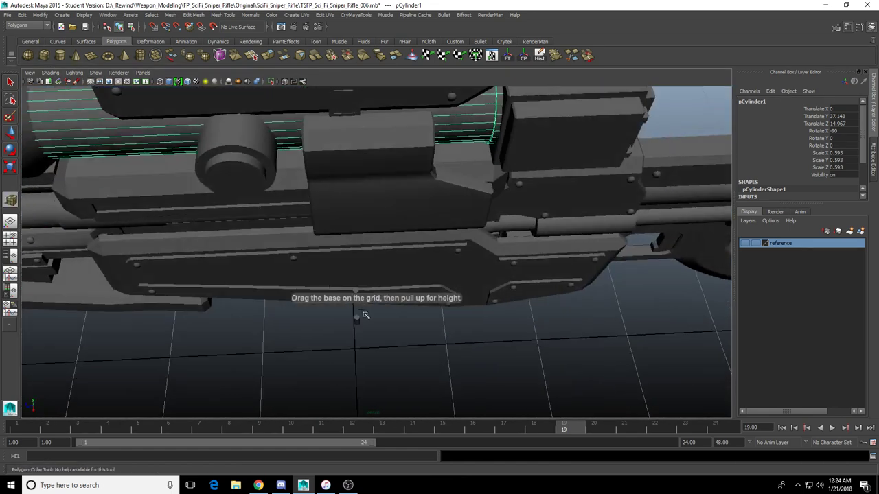
left_click_drag(394, 371, 415, 387)
left_click_drag(415, 388, 453, 366, "alt")
right_click_drag(454, 367, 411, 373, "alt")
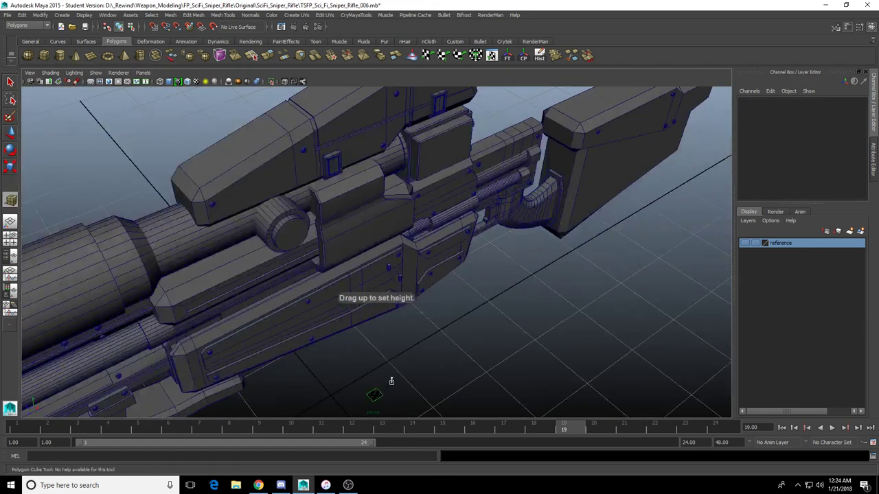
key("w")
left_click_drag(393, 380, 375, 167)
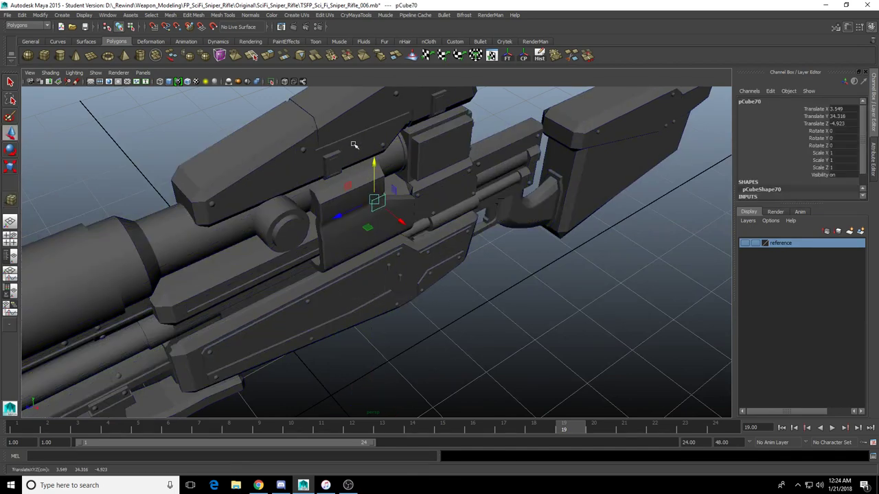
Move the cube forward along the bracket to about Z -0.286 and outward to about X 4.841
key("f")
scroll(351, 219, "down", 5)
scroll(351, 220, "down", 4)
left_click_drag(351, 220, 288, 206, "alt")
left_click_drag(331, 254, 233, 269)
left_click_drag(234, 269, 335, 279, "alt")
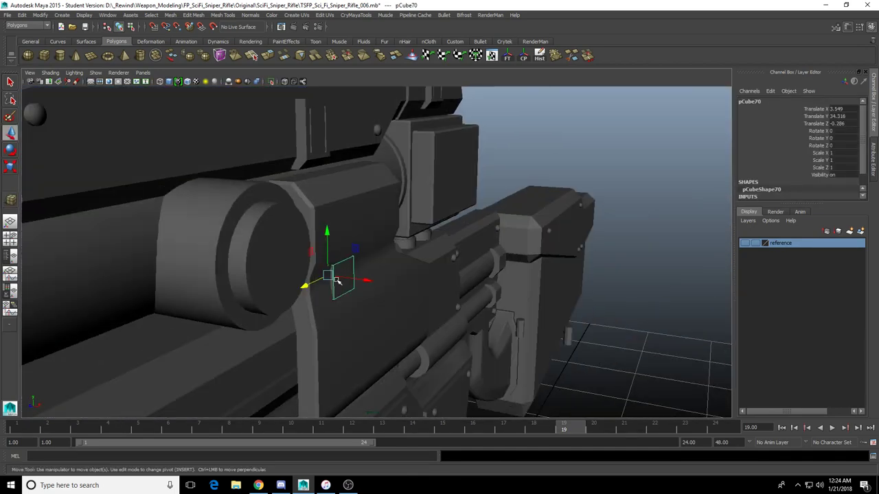
key("f")
left_click_drag(413, 257, 566, 275)
Scale the cube uniformly to about 0.56 and set it against the bracket's side at about X 4.45, Y 34.453
scroll(484, 256, "down", 4)
key("r")
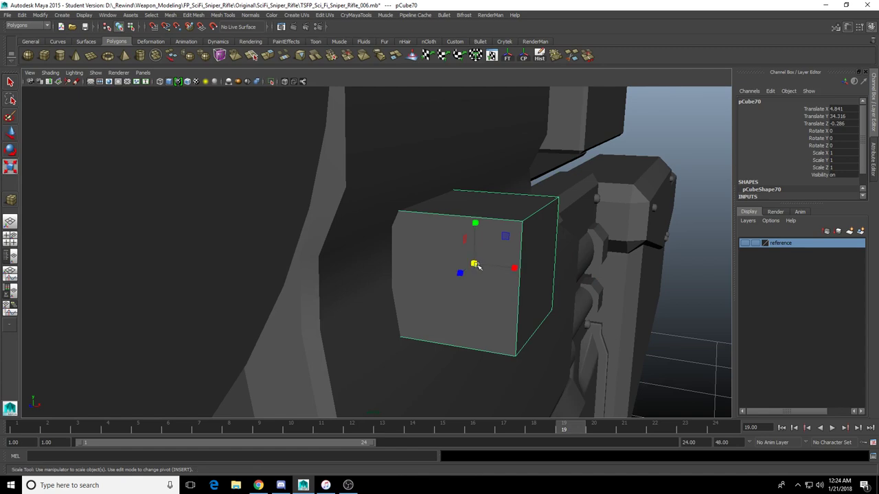
mouse_move(475, 264)
left_mouse_down()
mouse_move(409, 260)
mouse_move(479, 258)
mouse_move(483, 272)
left_mouse_up()
key("w")
left_click_drag(483, 272, 445, 264, "alt")
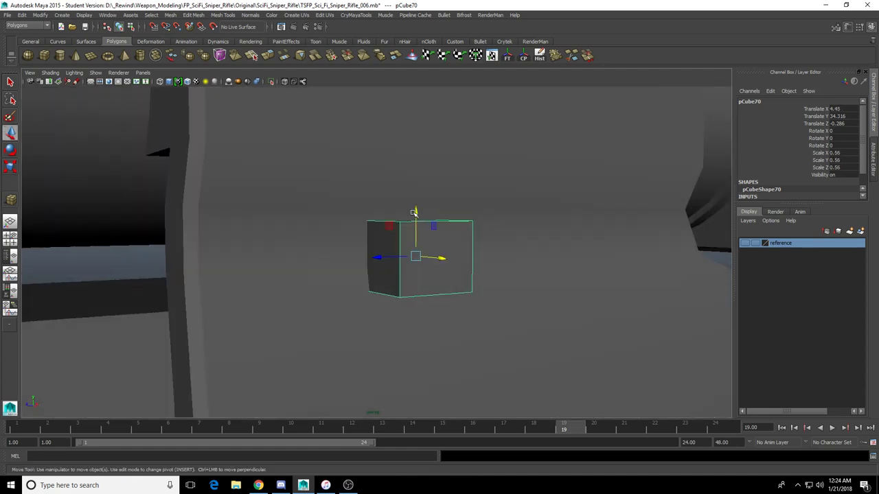
left_click_drag(416, 211, 419, 199)
key("f")
scroll(304, 265, "down", 4)
left_click_drag(417, 283, 343, 297, "alt")
scroll(415, 263, "down", 3)
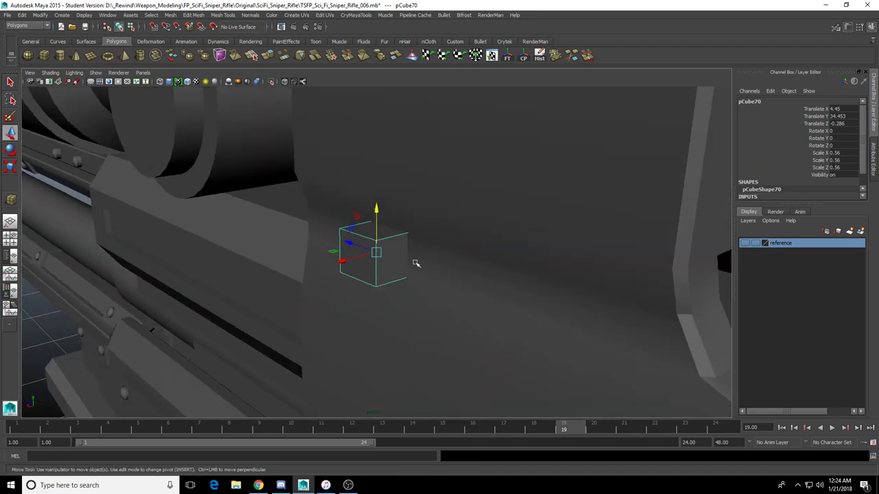
Check the cube against the bracket's surface and scale it uniformly to about 0.49
left_click(432, 244)
left_click_drag(431, 243, 398, 237, "alt")
left_click(383, 261)
left_click_drag(374, 275, 478, 282, "alt")
left_click_drag(417, 286, 401, 283, "alt")
key("r")
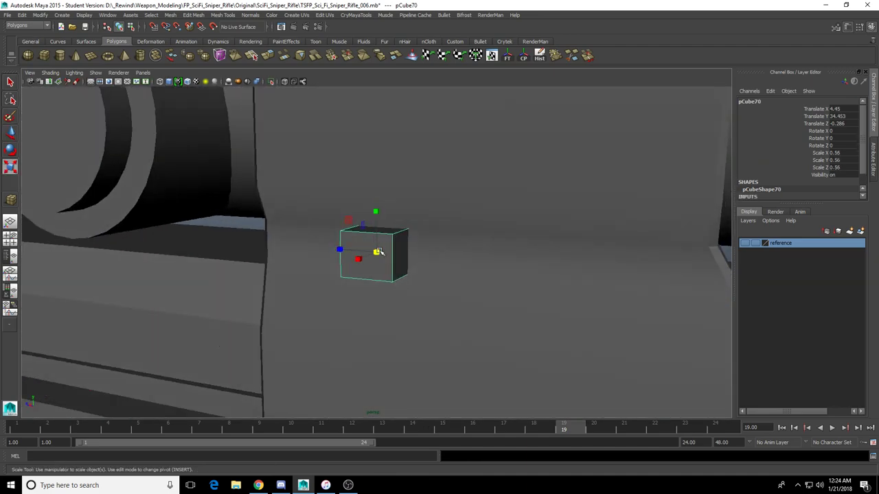
scroll(372, 254, "down", 5)
left_click_drag(376, 253, 403, 263)
Stretch the cube into a rectangular block with a scale of about 2.01 in Z and 1.22 in Y
key("w")
key("r")
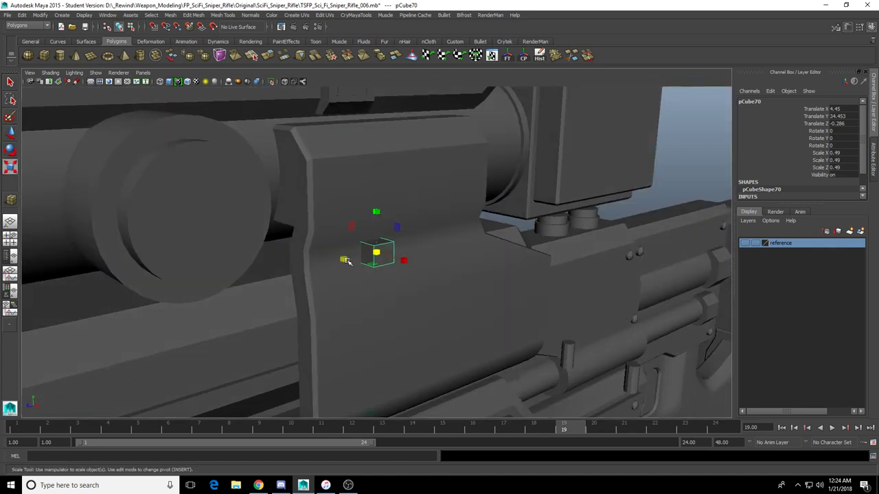
left_click_drag(331, 261, 330, 262)
left_click_drag(330, 262, 310, 256, "alt")
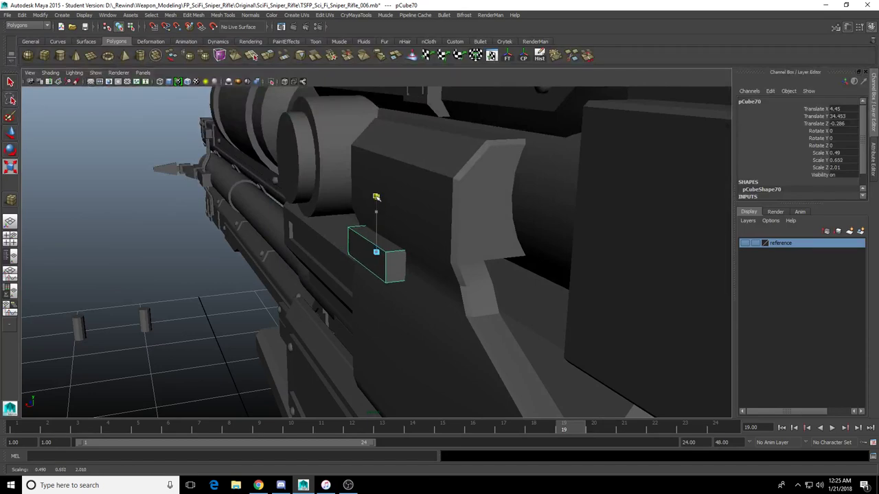
left_click_drag(376, 197, 376, 196)
left_click_drag(371, 200, 357, 227, "alt")
scroll(419, 203, "up", 2)
Adjust the block's position lengthwise along the side of the scope mount bracket
key("w")
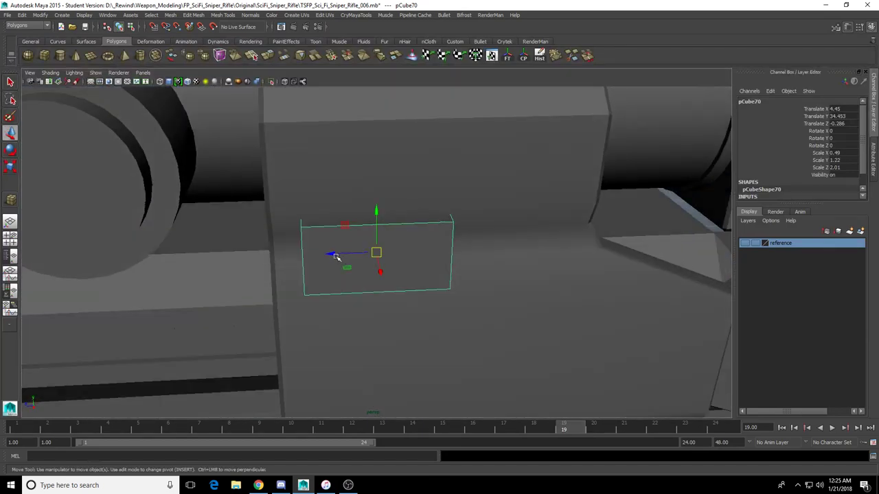
left_click_drag(336, 256, 352, 256)
left_click_drag(353, 256, 399, 287, "alt")
key("r")
left_click_drag(399, 286, 284, 268, "alt")
scroll(284, 268, "down", 2)
key("w")
left_click_drag(338, 258, 330, 260)
Duplicate the small spare cylinder beside the rifle and place the copy above the new block on the bracket
left_click(255, 272)
left_click_drag(256, 271, 527, 323, "alt")
scroll(380, 264, "down", 3)
left_click(484, 301)
left_click(491, 302)
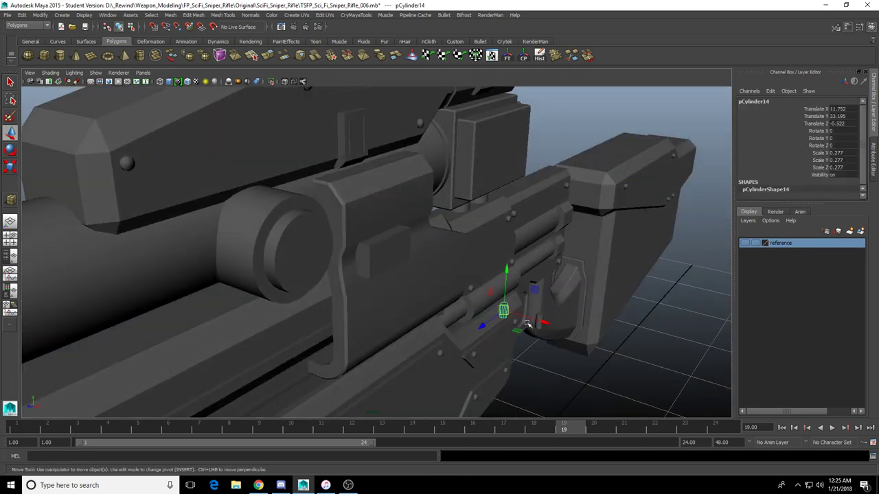
left_click_drag(508, 270, 526, 281)
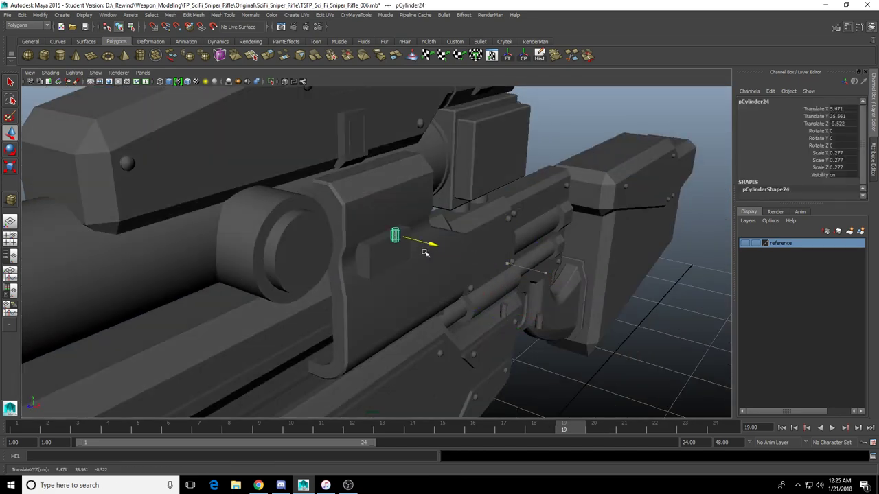
key("f")
left_click_drag(425, 254, 349, 254)
scroll(387, 253, "down", 3)
scroll(366, 248, "down", 3)
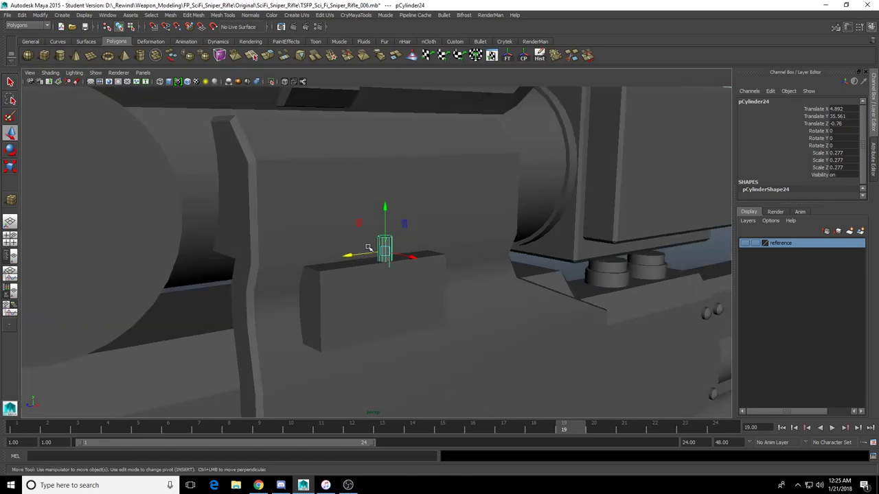
Seat the cylinder on the block's upper face at about X 4.766, Y 35.627, Z -0.606
left_click_drag(386, 295, 364, 363, "alt")
key("f")
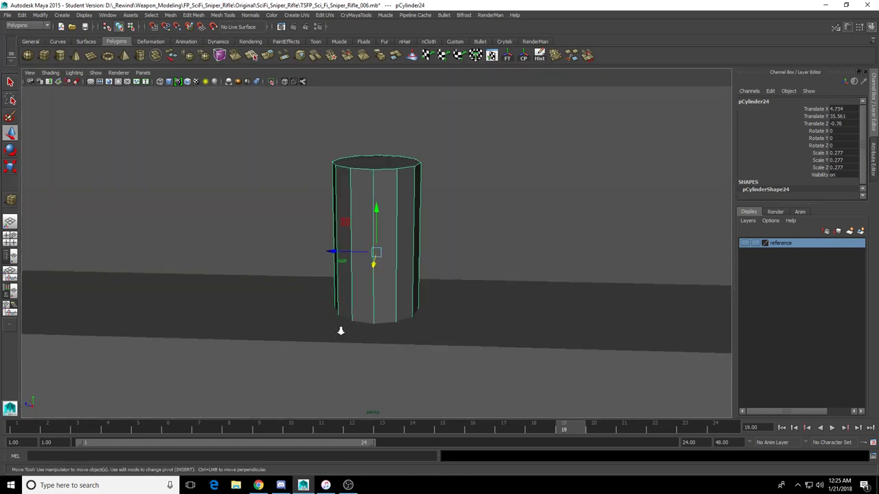
scroll(339, 332, "down", 3)
left_click_drag(339, 332, 373, 318, "alt")
left_click_drag(381, 281, 386, 287)
left_click_drag(379, 221, 362, 199)
scroll(380, 217, "down", 4)
scroll(380, 217, "down", 4)
middle_click_drag(358, 234, 367, 275, "alt")
left_click_drag(343, 293, 335, 292)
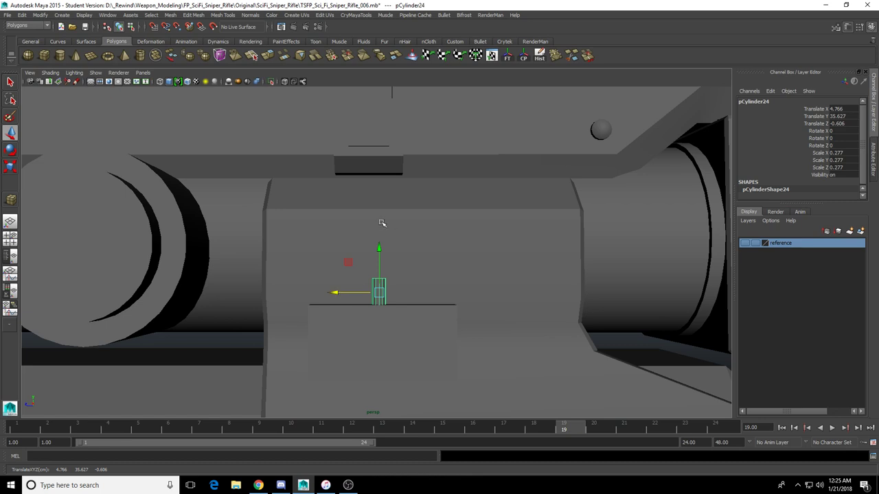
Lengthen the cylinder by raising its upper ring of vertices to about Y 37.812, beside the scope housing's lower edge
right_click_drag(382, 223, 392, 242, "alt")
left_click_drag(392, 242, 442, 245, "alt")
right_click_drag(375, 313, 329, 295)
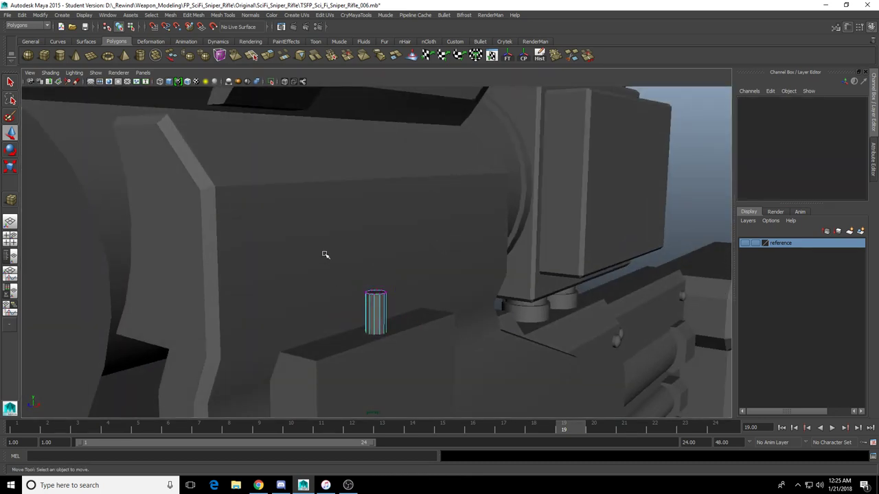
left_click_drag(324, 253, 374, 138)
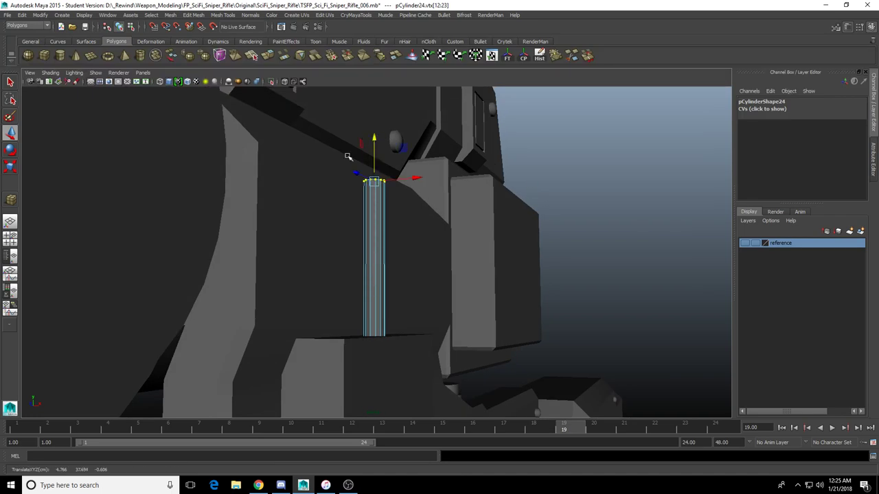
key("f")
scroll(349, 329, "down", 5)
left_click_drag(349, 302, 319, 286, "alt")
scroll(391, 361, "down", 4)
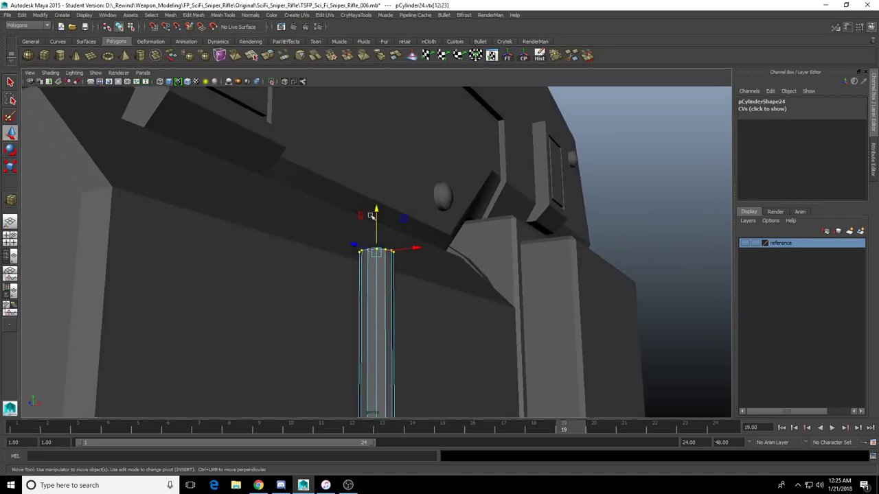
key("v")
left_click_drag(374, 214, 346, 297)
left_click_drag(375, 211, 376, 255)
scroll(389, 232, "up", 4)
Extrude the top cap face of the cylinder beside the scope mount and set its local Y rotation to -15
right_click_drag(376, 271, 377, 314)
left_click_drag(377, 314, 389, 364, "alt")
left_click(385, 242)
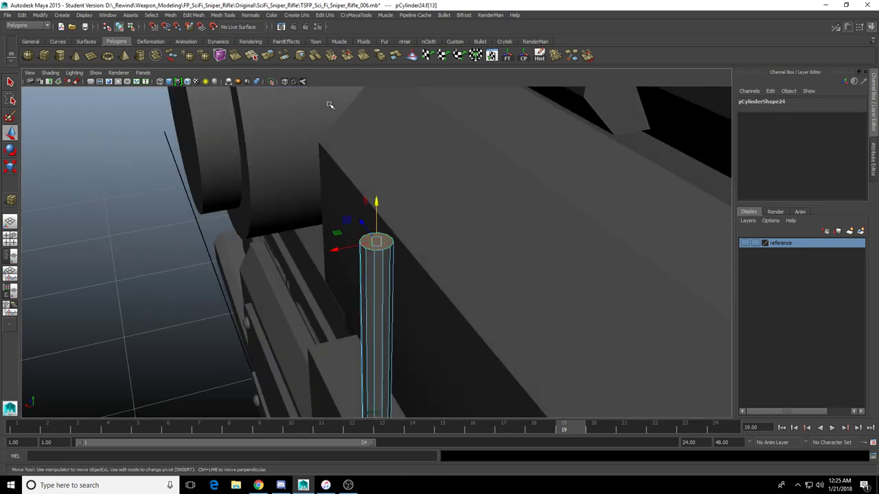
key("ctrl+e")
left_click(357, 197)
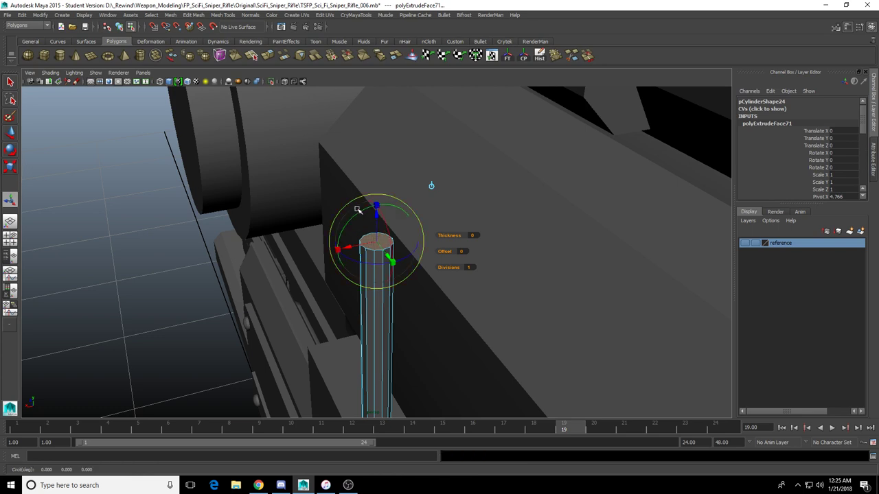
left_click_drag(359, 212, 366, 209)
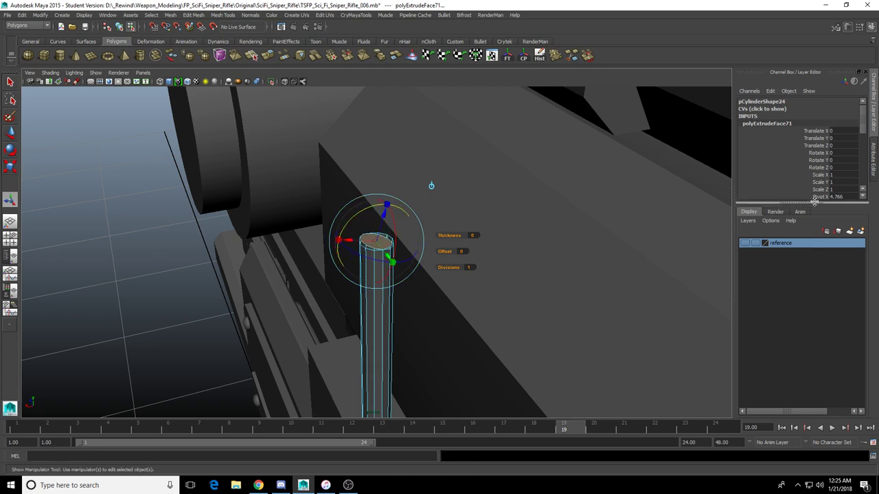
left_click_drag(814, 202, 815, 253)
left_click_drag(570, 243, 474, 178, "alt")
key("ctrl+a")
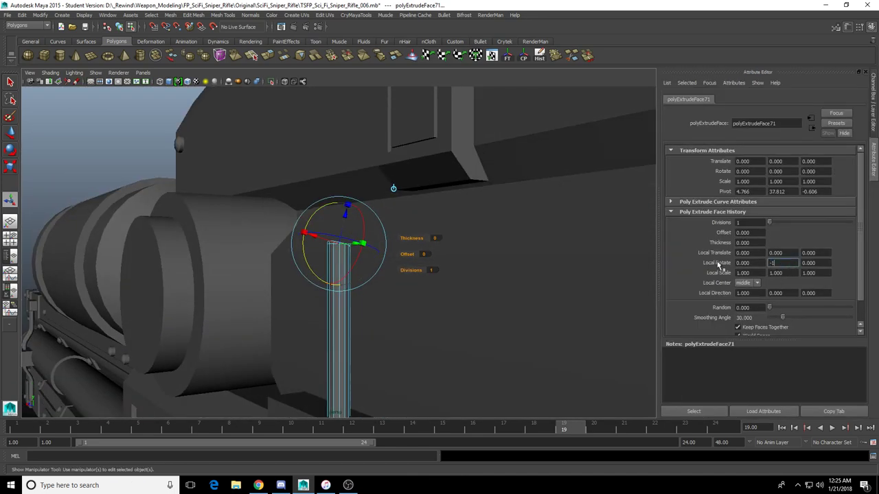
Pull the extruded end face up toward the scope housing to a local translate of about -0.306, 0, 1.142
left_click_drag(346, 215, 357, 165)
left_click_drag(357, 168, 313, 282, "alt")
left_click_drag(351, 255, 358, 228)
mouse_move(358, 228)
left_mouse_down("alt")
mouse_move(372, 189)
mouse_move(368, 209)
mouse_move(384, 211)
mouse_move(356, 225)
left_mouse_up("alt")
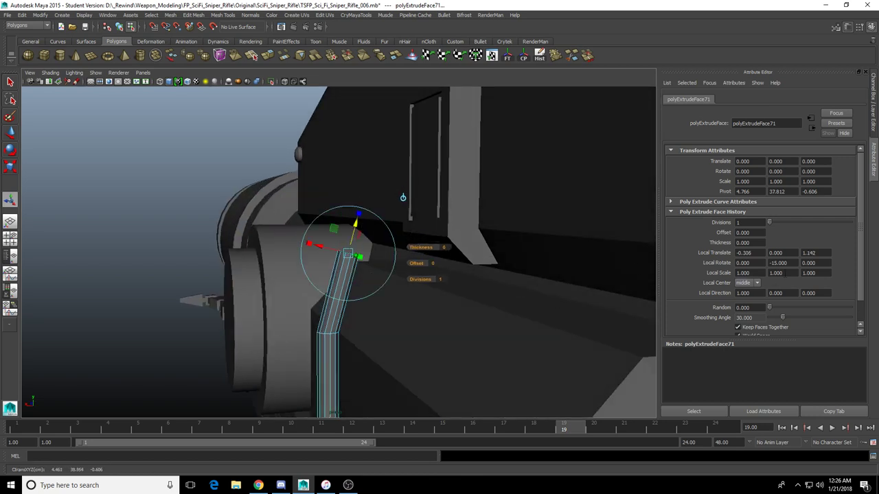
Extrude the cable's end face with a local Y rotation of -15 and pull it to about X 4.074, Y 39.624
key("ctrl+e")
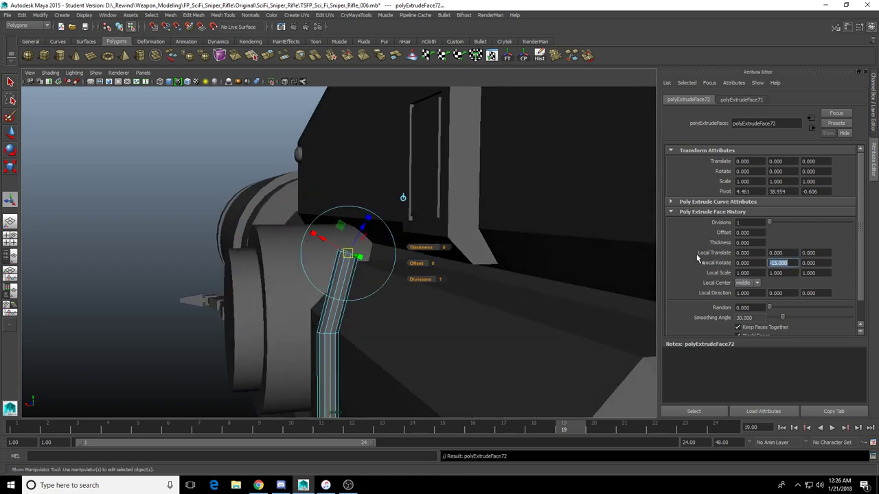
left_click_drag(364, 226, 395, 184)
left_click_drag(395, 184, 479, 177, "alt")
left_click_drag(280, 170, 287, 182)
middle_click_drag(287, 182, 322, 269, "alt")
left_click_drag(323, 270, 335, 290, "alt")
Add another bend segment with a local Y rotation of -15, ending at about X 3.780, Y 39.918
key("ctrl+e")
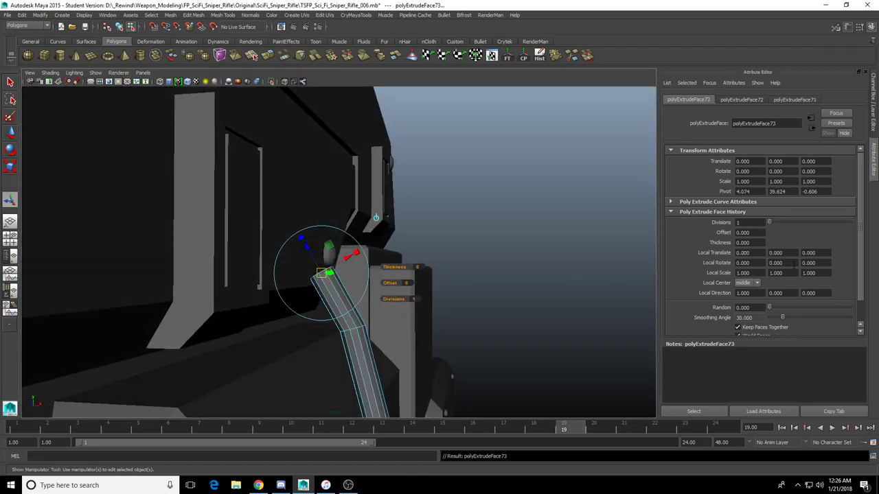
type("-15")
key("Return")
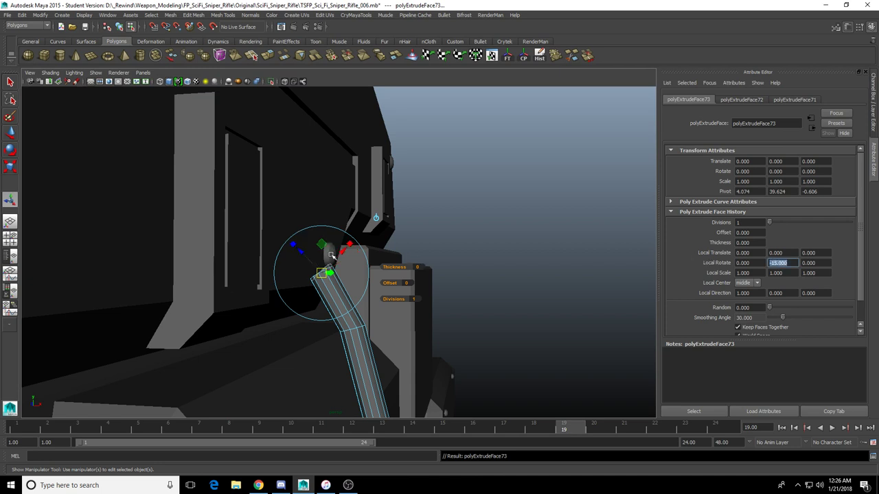
left_click_drag(301, 252, 281, 227)
Extrude a fourth bend segment with local Y rotation -15 and a local translate of about -0.063, 0, 0.235
key("ctrl+e")
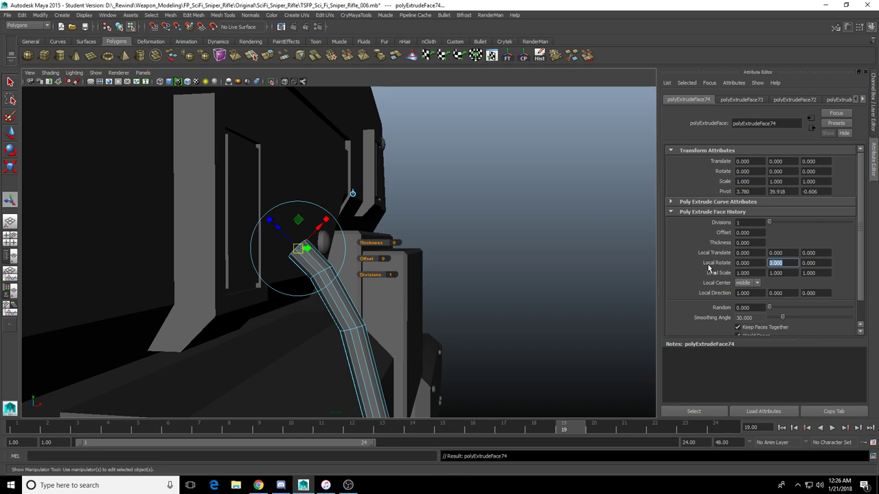
left_click_drag(271, 236, 249, 223)
key("f")
scroll(405, 267, "down", 4)
scroll(405, 266, "down", 5)
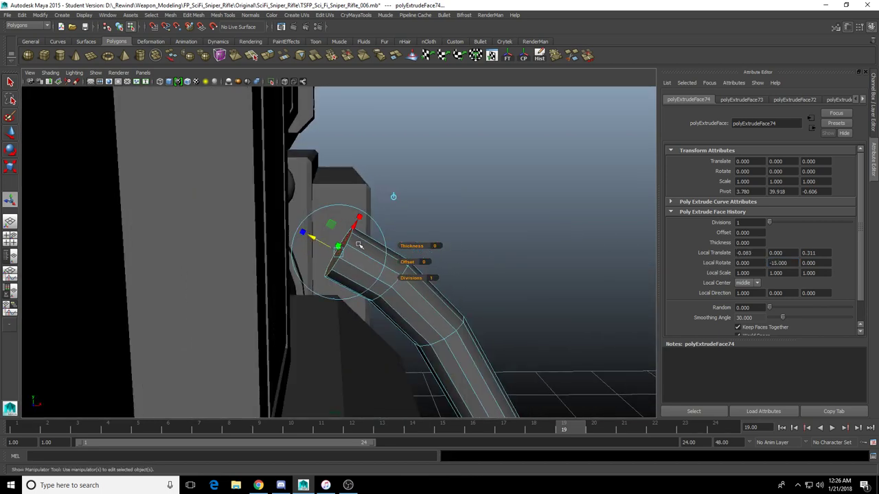
scroll(359, 245, "up", 2)
left_click_drag(315, 239, 328, 245)
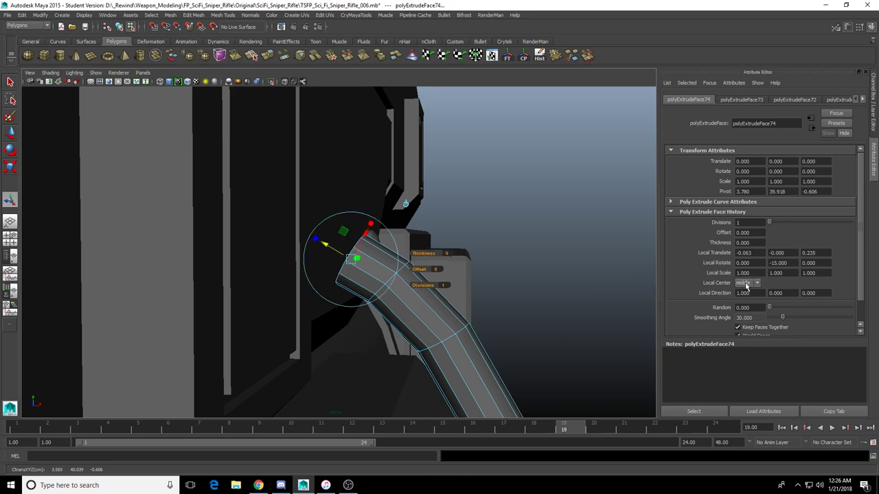
Continue the bend with a fifth extrusion, local Y rotation -15 and local translate about -0.058, 0, 0.217
key("g")
left_click_drag(789, 263, 713, 261)
type("-15")
key("Return")
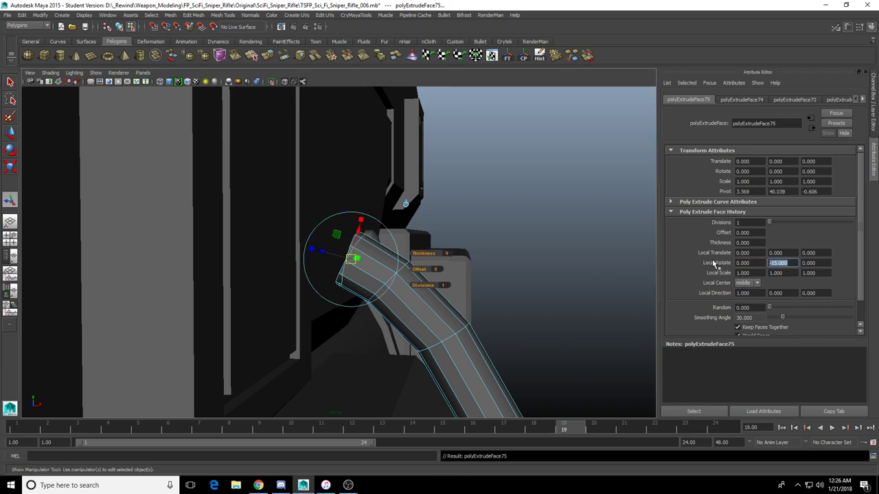
left_click_drag(323, 251, 285, 240)
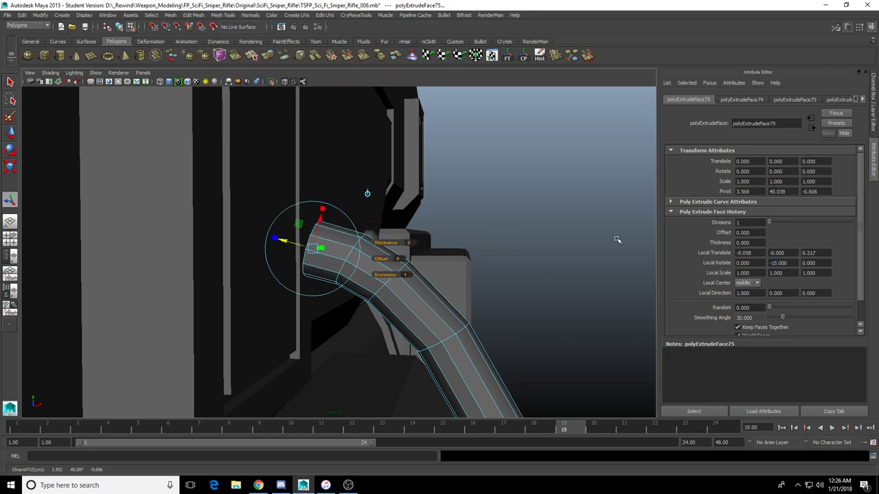
Extrude the cable end into the scope housing with local Y rotation -15 and local translate about -0.066, 0, 0.248
key("g")
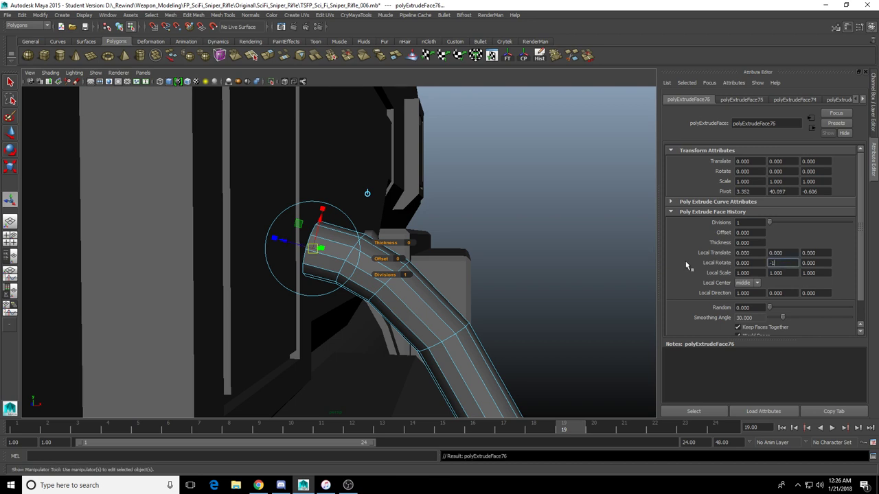
left_click_drag(283, 251, 241, 249)
scroll(399, 298, "down", 5)
right_click_drag(404, 301, 441, 257)
left_click_drag(442, 256, 348, 304, "alt")
scroll(348, 304, "down", 3)
middle_click_drag(351, 318, 364, 285, "alt")
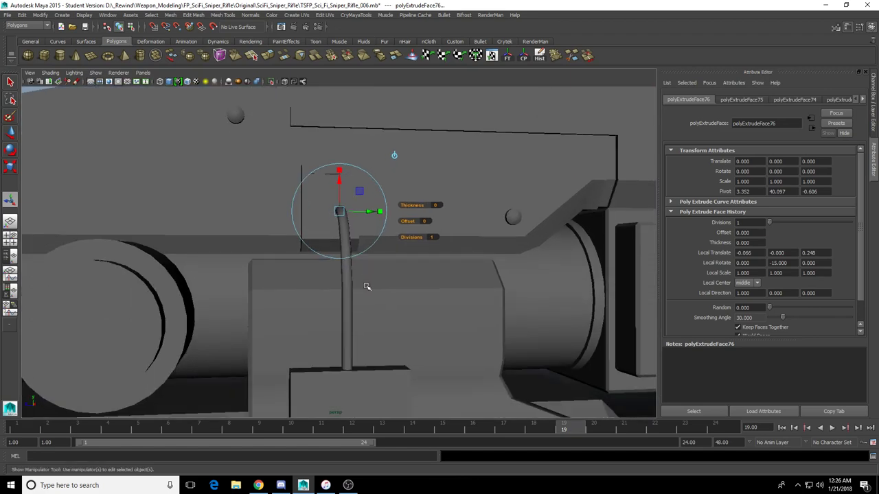
Slide the whole bent cable along the side block to about Z -0.568
left_click(348, 289)
left_click_drag(372, 319, 353, 322, "alt")
key("w")
scroll(371, 326, "down", 3)
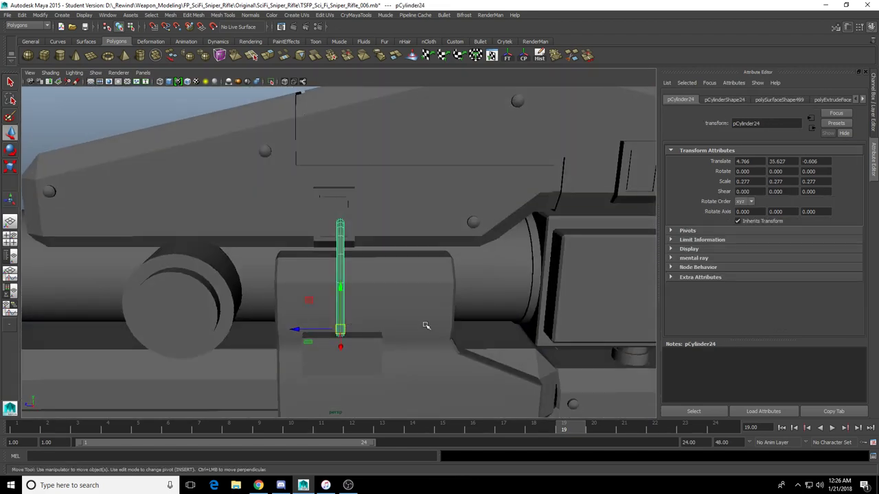
left_click_drag(426, 326, 333, 256, "alt")
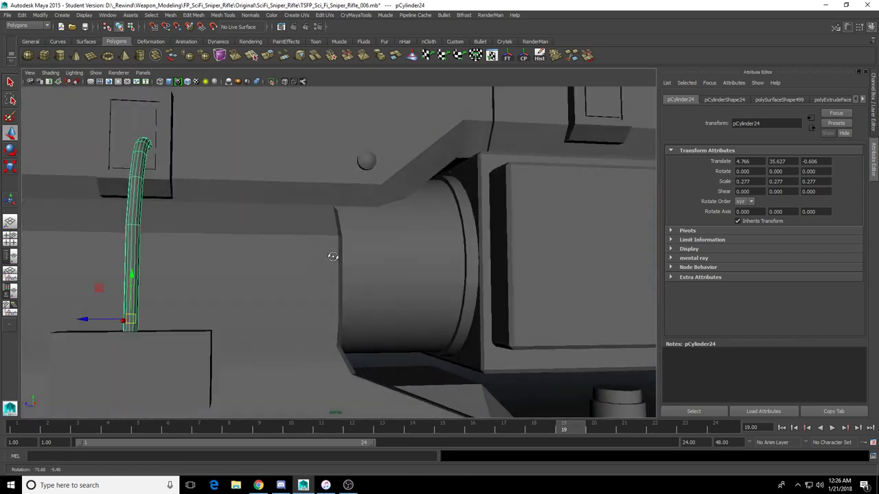
middle_click_drag(333, 256, 365, 277, "alt")
left_click_drag(118, 340, 118, 341)
scroll(118, 342, "down", 2)
middle_click_drag(138, 337, 212, 321, "alt")
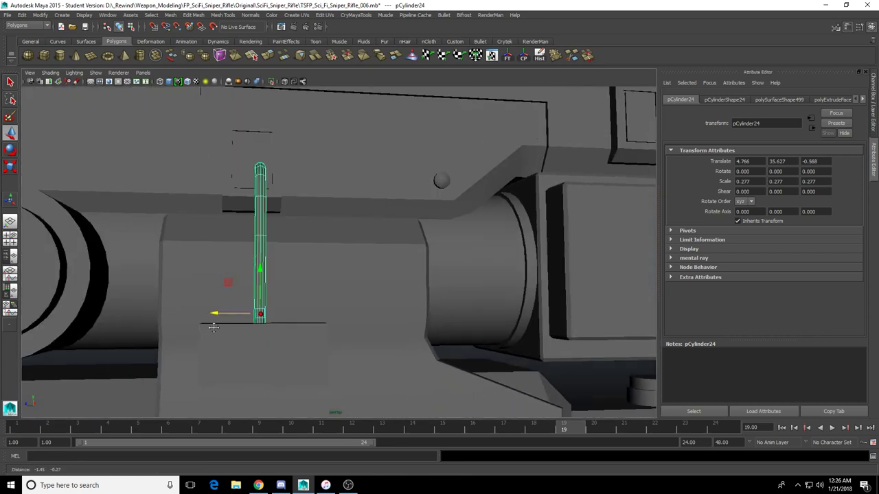
Duplicate the bent cable and place the two cables side by side on the block
left_click_drag(219, 309, 339, 337, "alt")
scroll(345, 341, "up", 3)
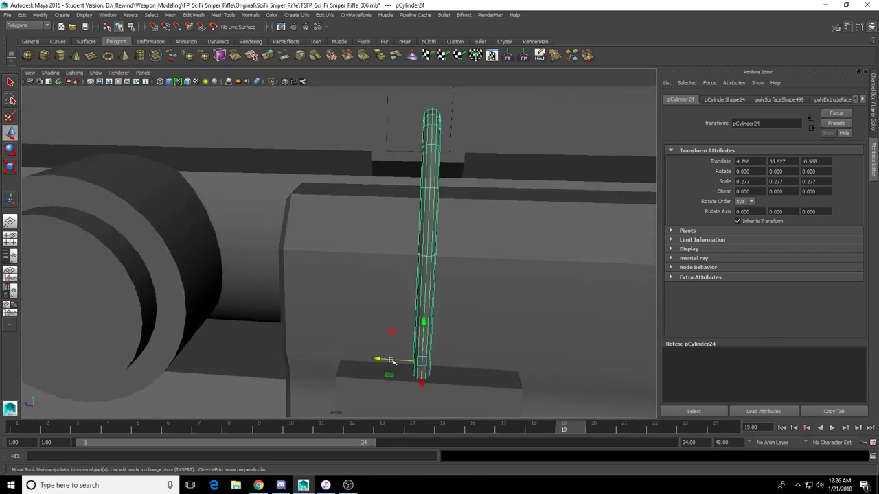
left_click_drag(380, 360, 353, 356)
key("ctrl+d")
scroll(337, 346, "down", 5)
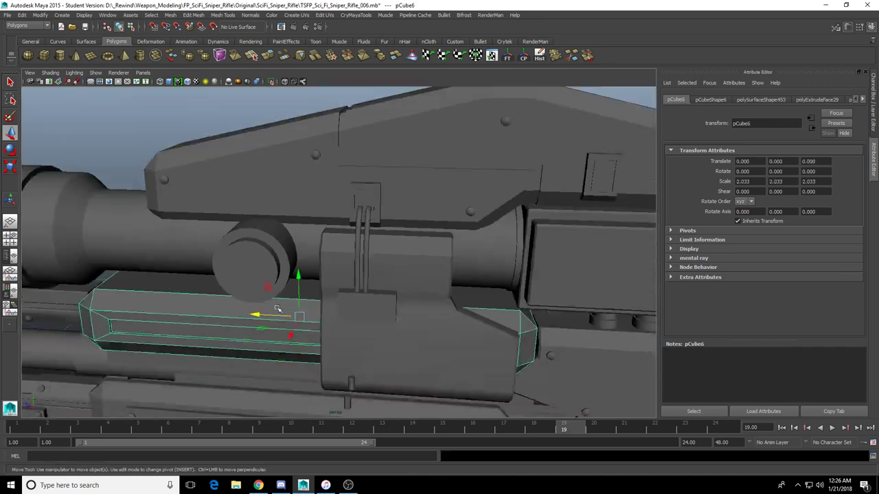
Examine the paired cables, the scope tube and the rifle's lower side panel from several angles
left_click_drag(322, 340, 306, 330, "alt")
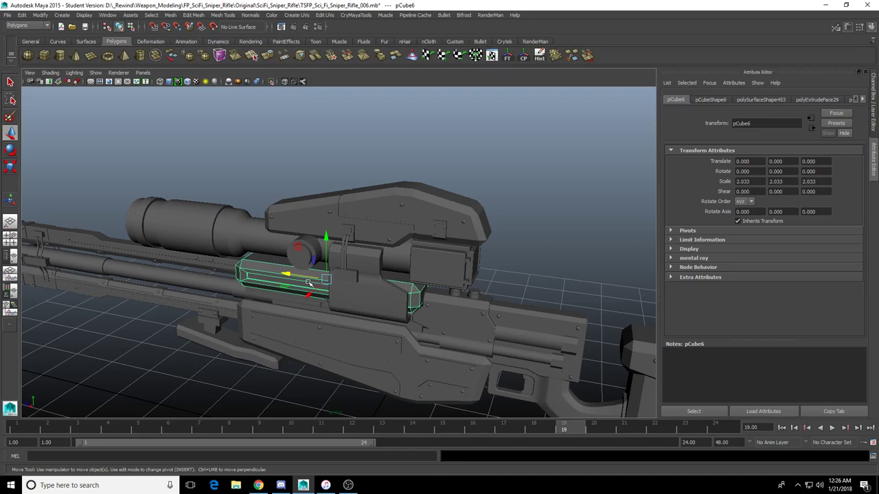
scroll(313, 254, "up", 5)
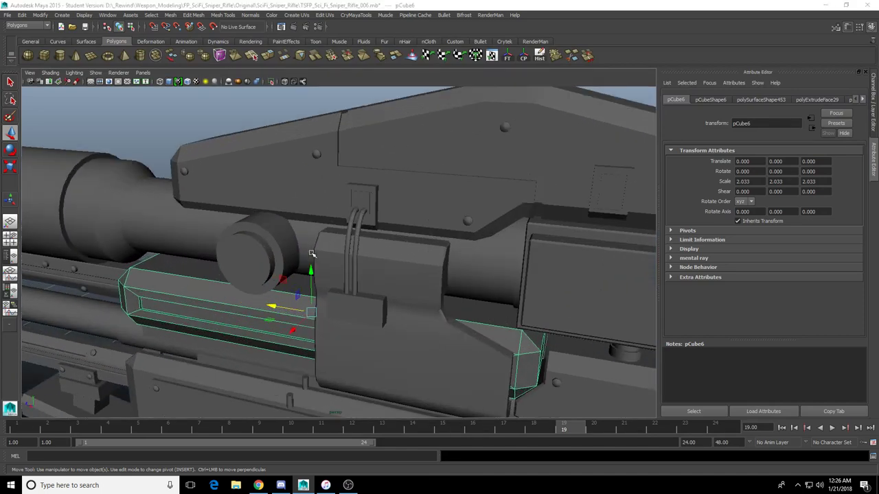
left_click_drag(248, 245, 322, 224, "alt")
middle_click_drag(245, 222, 359, 251, "alt")
left_click_drag(358, 252, 318, 256, "alt")
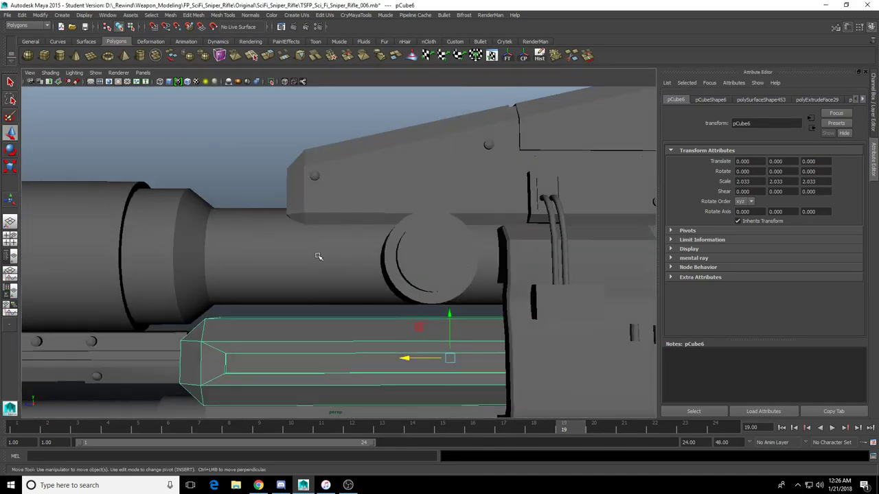
left_click(300, 268)
scroll(322, 243, "down", 2)
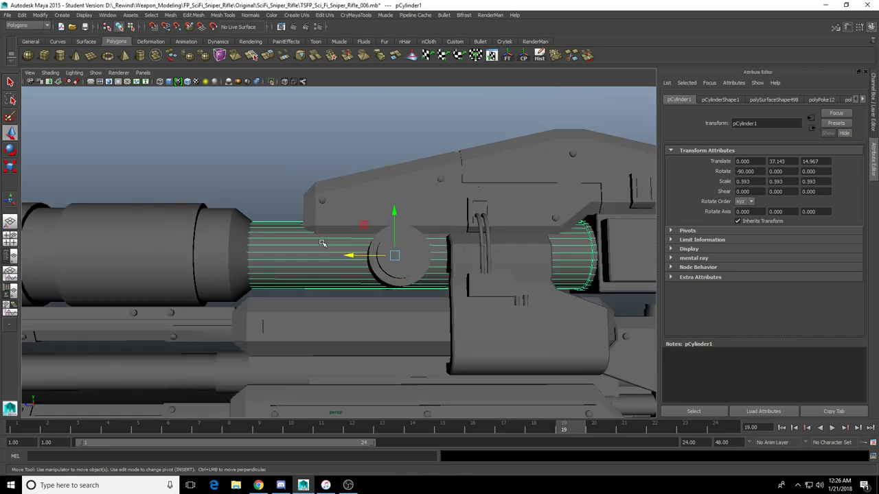
left_click(267, 188)
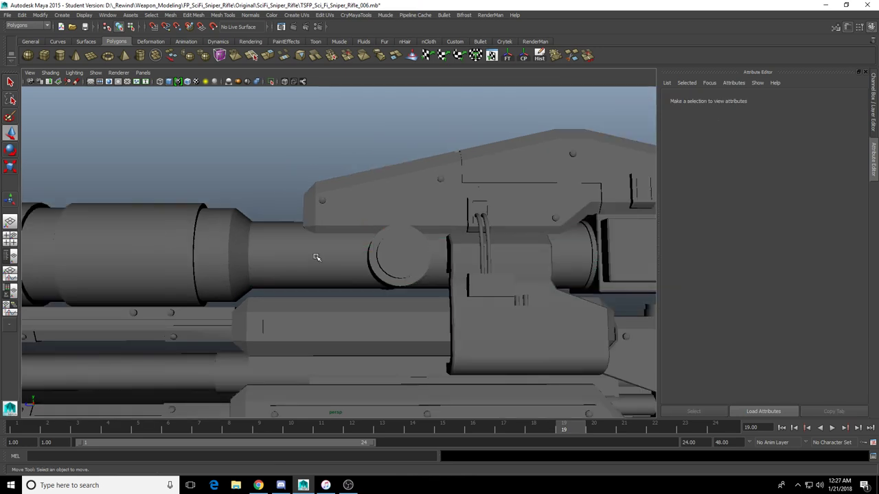
left_click(560, 243)
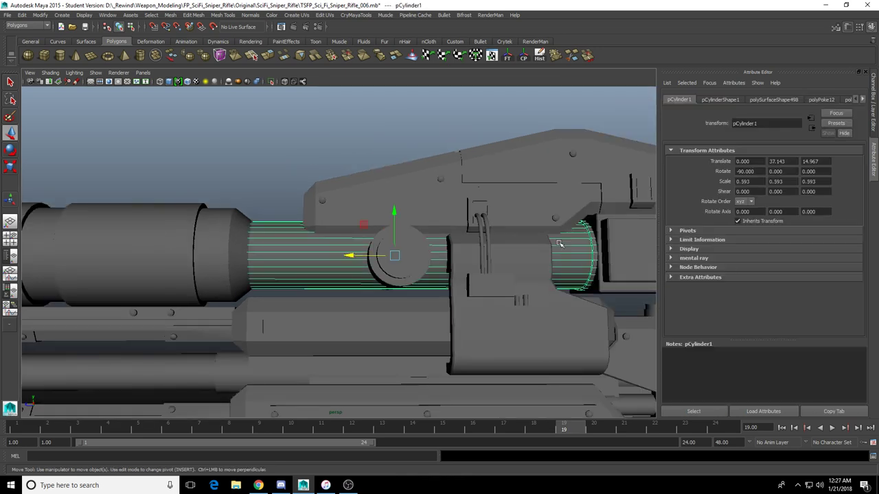
scroll(442, 276, "down", 3)
middle_click_drag(443, 276, 402, 200, "alt")
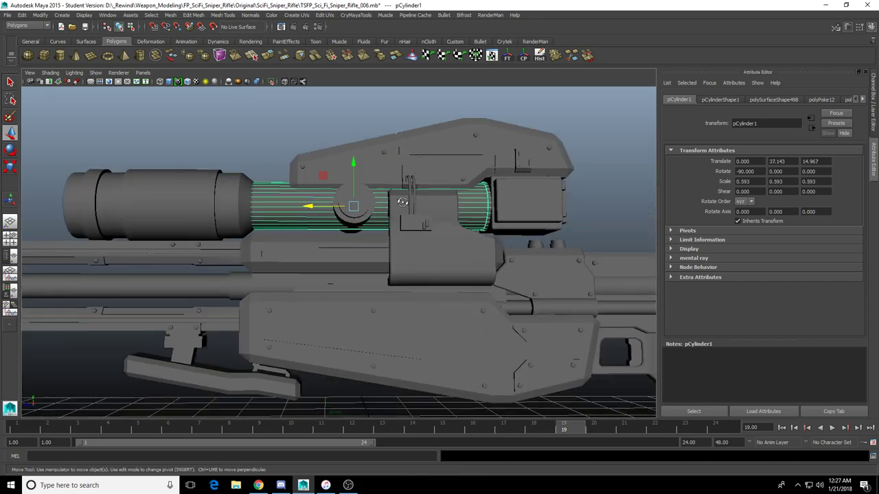
left_click_drag(402, 200, 424, 213, "alt")
left_click_drag(282, 277, 343, 282, "alt")
left_click(396, 238)
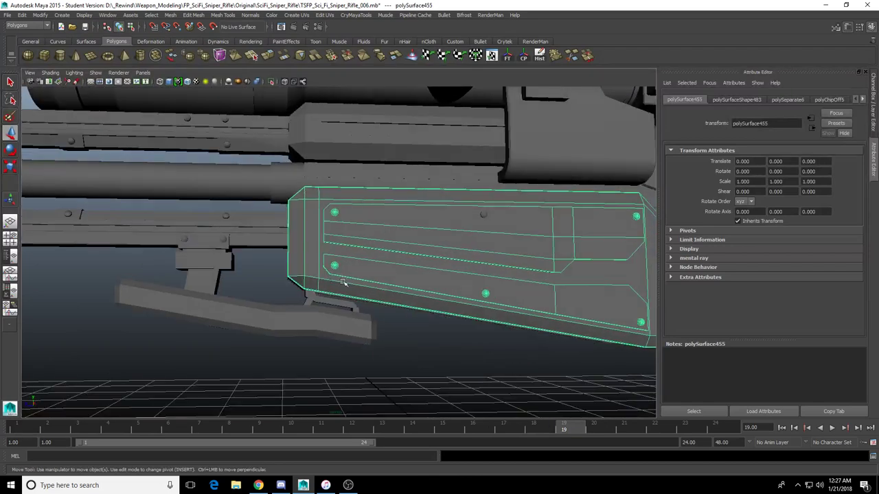
scroll(373, 284, "down", 5)
left_click_drag(336, 244, 369, 265, "alt")
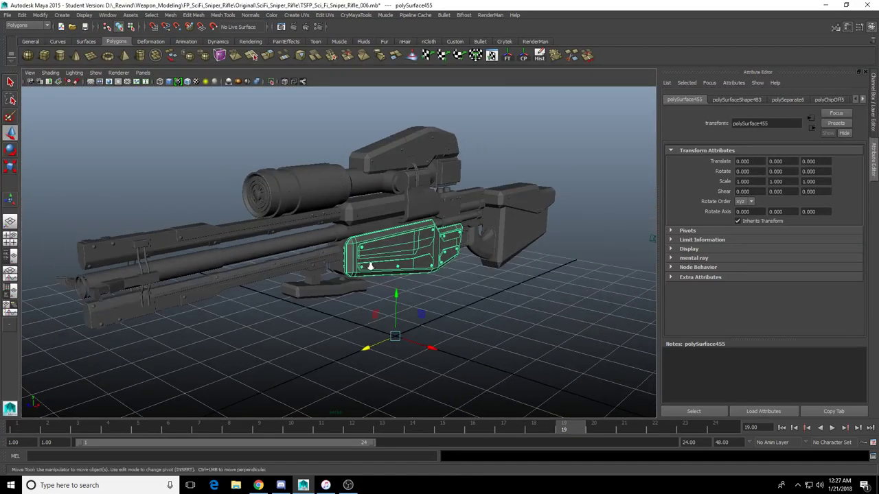
scroll(370, 265, "up", 4)
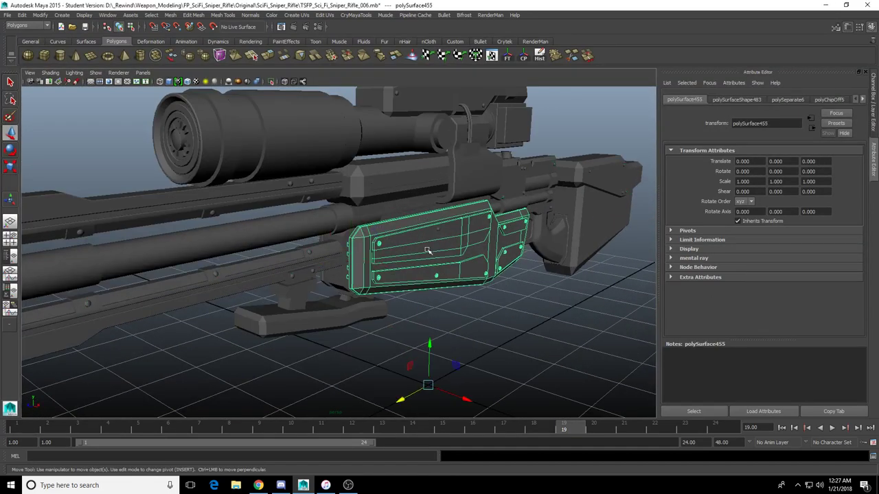
Try to rotate the lower side panel about the vertical axis in wireframe display
scroll(381, 254, "up", 4)
key("4")
left_click_drag(381, 254, 315, 256, "alt")
key("e")
scroll(343, 275, "down", 4)
left_click_drag(363, 291, 335, 299, "alt")
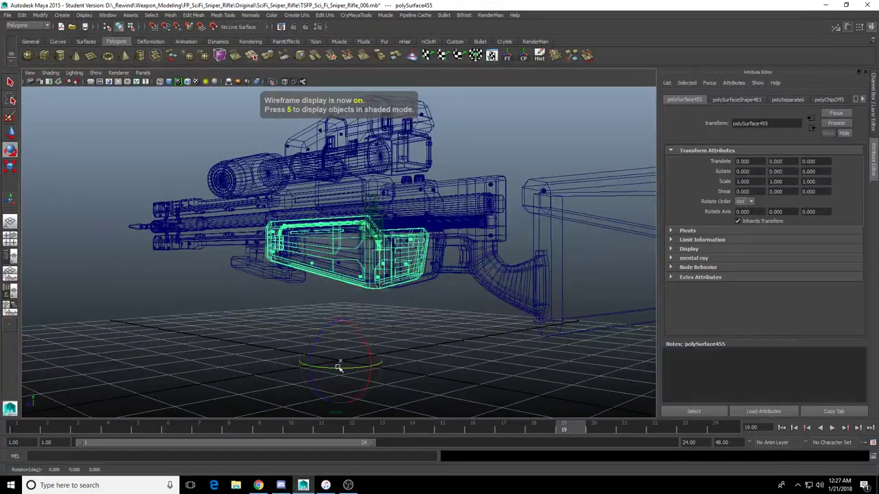
left_click_drag(339, 368, 416, 330)
key("ctrl+z")
key("5")
scroll(363, 295, "up", 3)
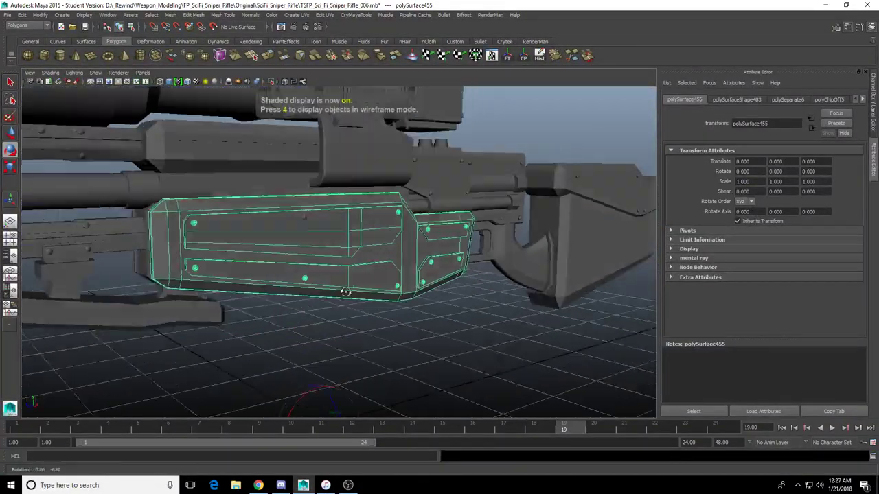
Inspect the matching lower panel on the rifle's opposite side and reselect the first side panel
mouse_move(302, 290)
left_mouse_down("alt")
mouse_move(395, 281)
mouse_move(333, 295)
left_mouse_up("alt")
left_click(330, 245)
scroll(330, 254, "down", 3)
key("w")
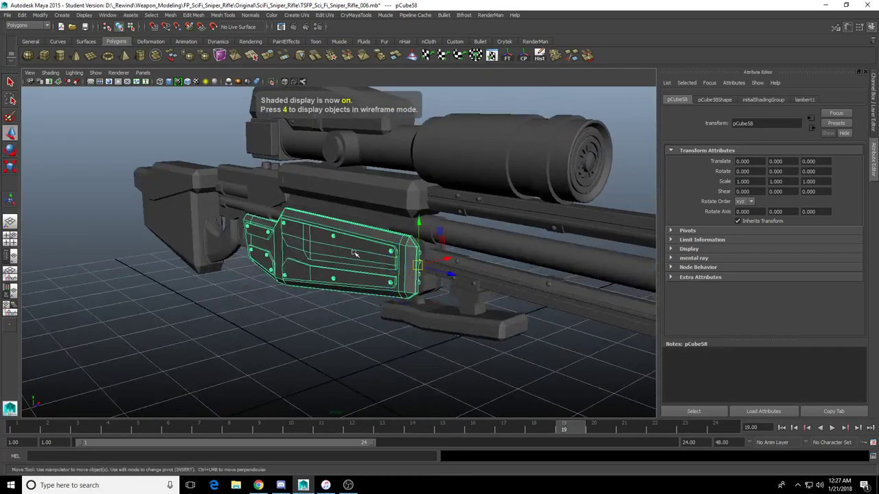
left_click_drag(355, 253, 302, 290, "alt")
left_click(368, 274)
Examine how the selected side panel sits against the rifle's centreline in the top and front wireframe views
key("space")
key("space")
scroll(298, 239, "down", 8)
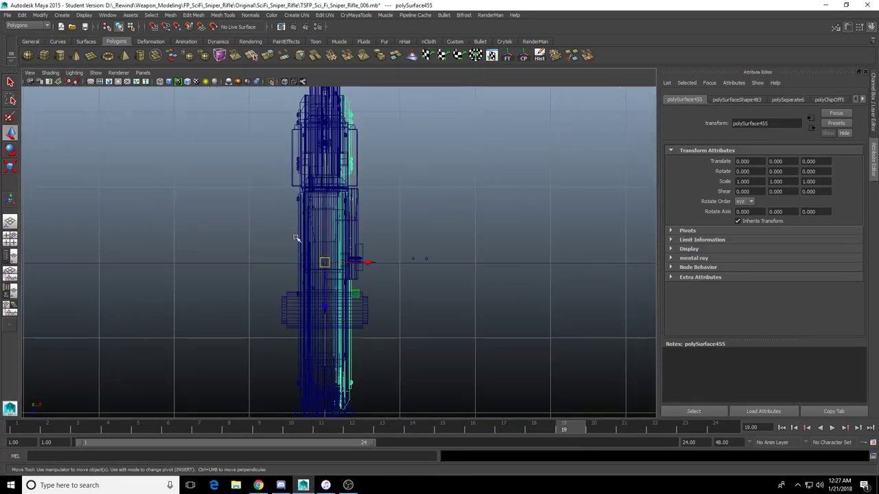
scroll(319, 255, "up", 2)
key("space")
key("space")
middle_click_drag(319, 405, 300, 301, "alt")
scroll(300, 301, "down", 2)
scroll(300, 301, "up", 2)
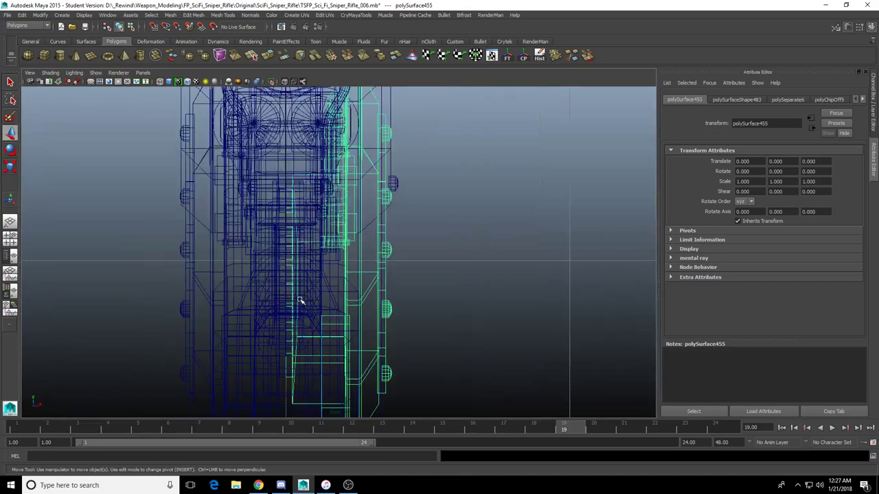
Examine the front end of the selected lower side panel and its mounting pins in the side and top wireframe views
scroll(300, 301, "down", 3)
key("space")
key("space")
scroll(400, 320, "down", 3)
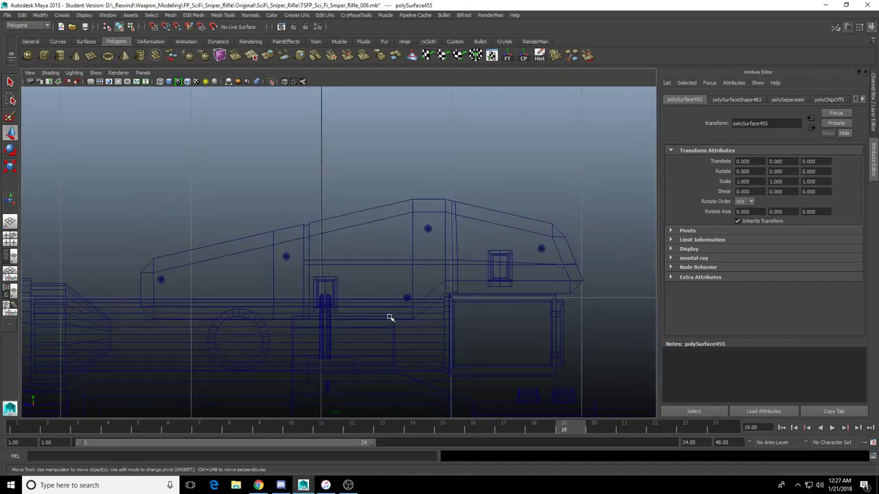
key("space")
key("space")
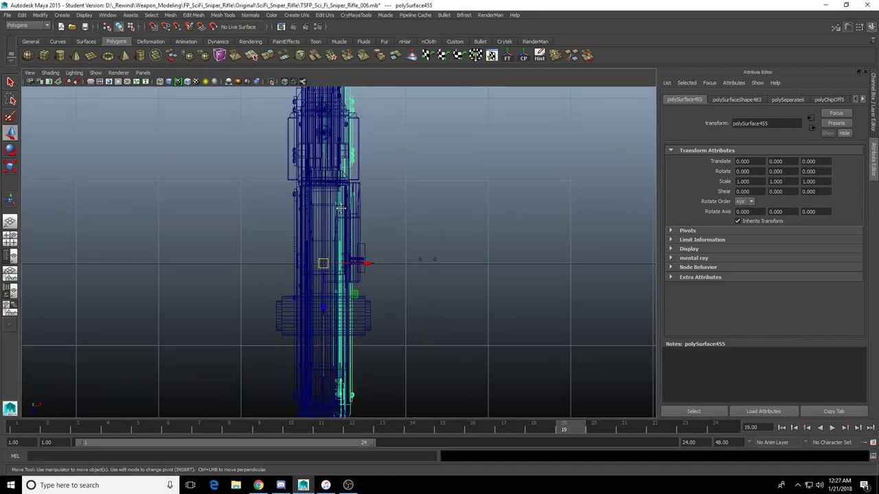
middle_click_drag(340, 208, 349, 284, "alt")
scroll(349, 284, "up", 3)
middle_click_drag(385, 321, 382, 88, "alt")
middle_click_drag(383, 355, 386, 230, "alt")
scroll(386, 230, "up", 7)
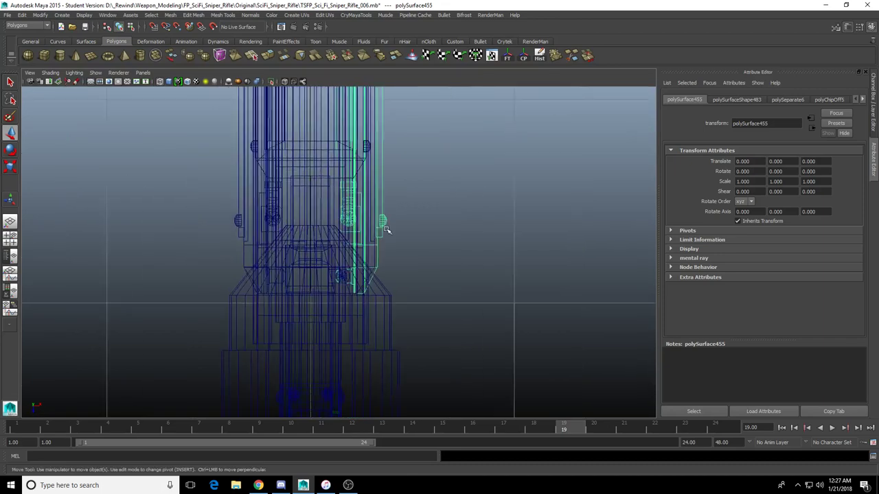
scroll(371, 196, "down", 5)
mouse_move(368, 183)
middle_mouse_down("alt")
mouse_move(374, 268)
mouse_move(358, 192)
middle_mouse_up("alt")
right_click_drag(358, 192, 352, 270, "alt")
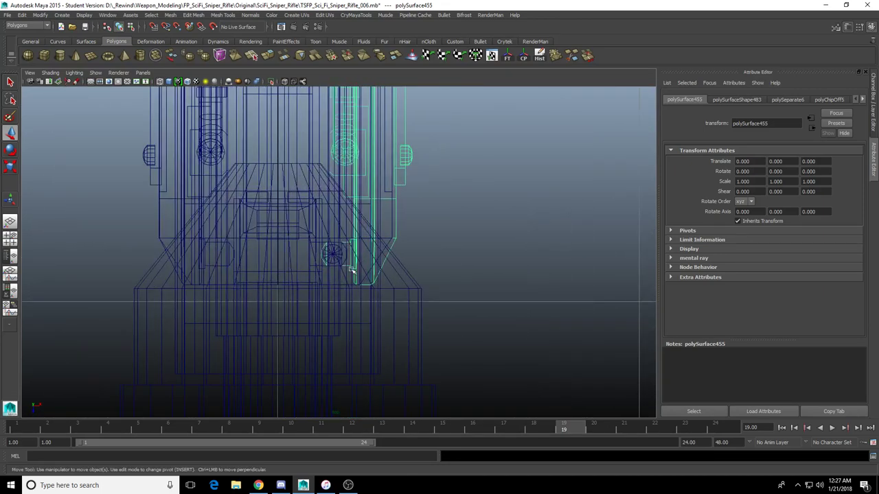
scroll(352, 268, "down", 3)
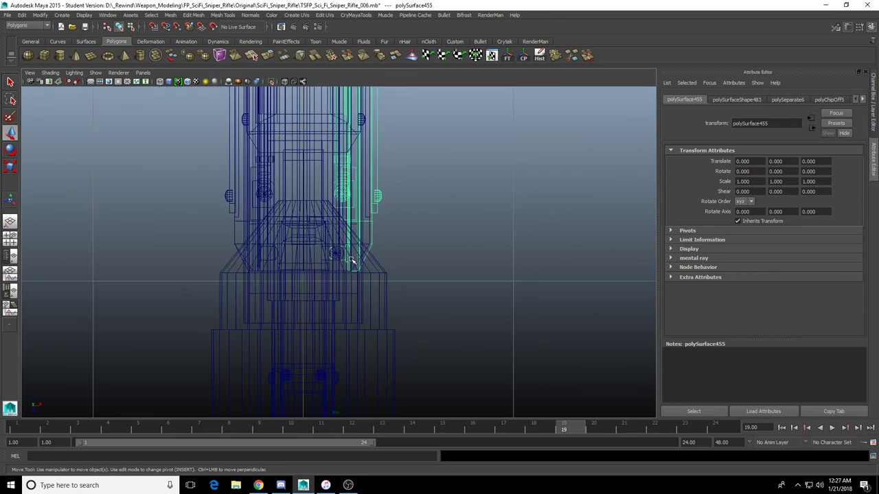
scroll(378, 246, "down", 1)
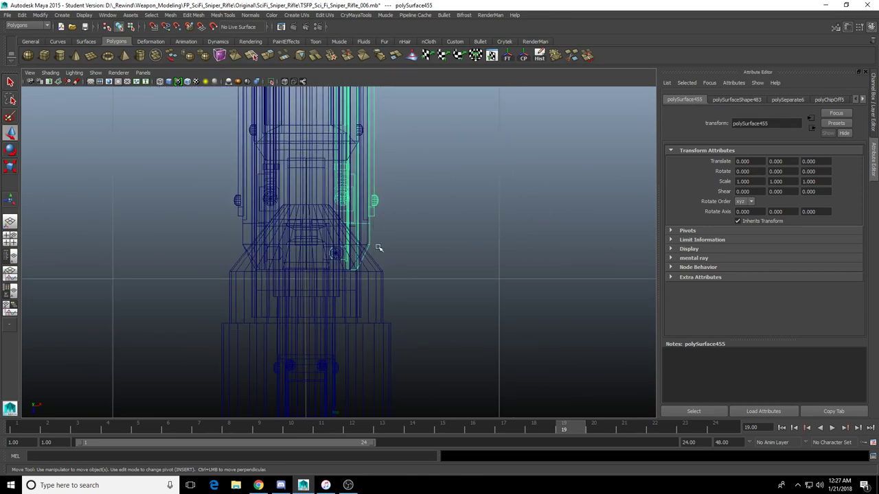
middle_click_drag(344, 125, 361, 229, "alt")
scroll(359, 224, "down", 4)
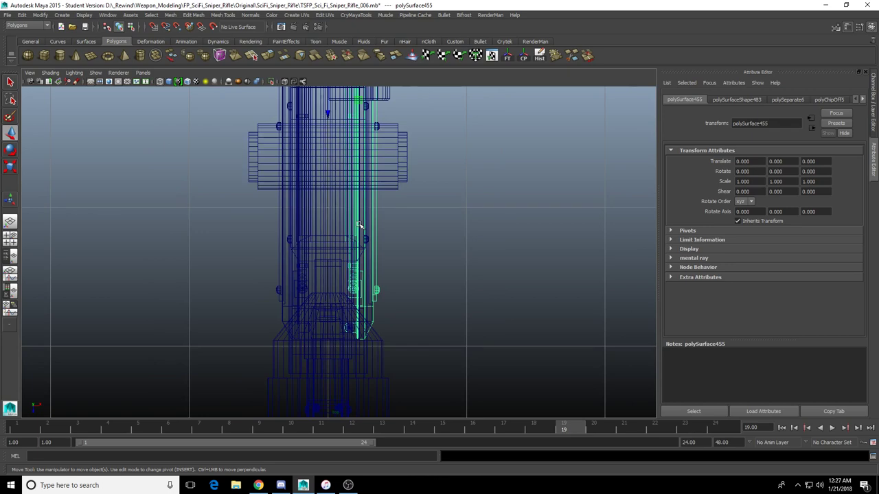
left_click_drag(356, 242, 350, 250, "alt")
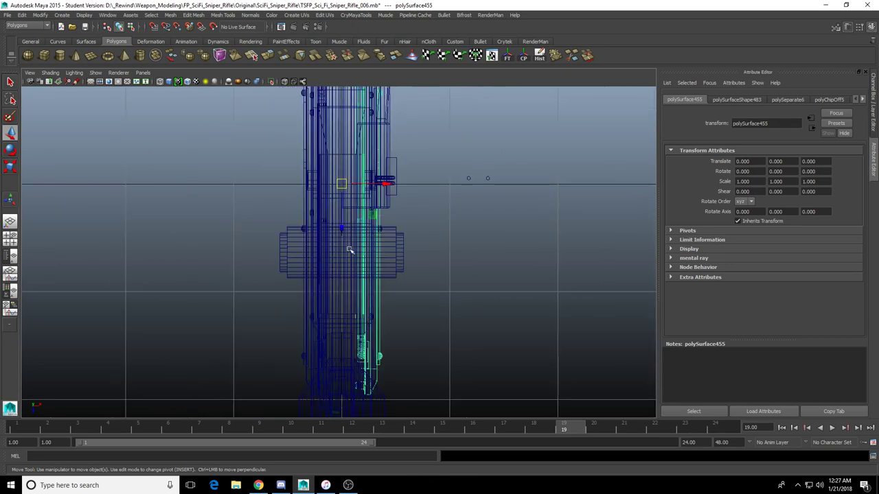
Move the lower side panel's pivot along the rifle's length to the panel's front end in the top view
key("Insert")
left_click_drag(341, 202, 352, 314)
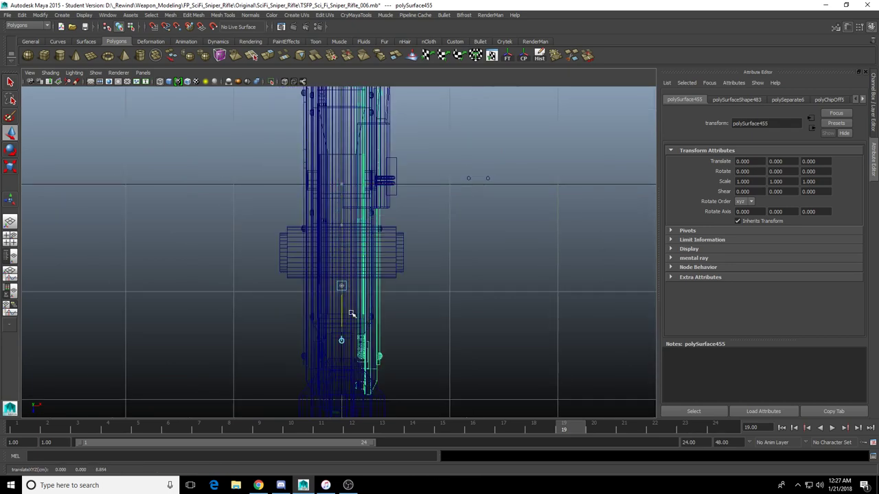
left_click_drag(358, 380, 358, 383)
scroll(405, 236, "up", 5)
middle_click_drag(414, 357, 387, 295, "alt")
scroll(370, 264, "up", 2)
left_click_drag(361, 225, 392, 313)
key("Insert")
Shift the panel's pivot sideways onto the centre of the round pin at its front end in the top view
scroll(392, 320, "up", 1)
scroll(300, 250, "up", 7)
middle_click_drag(392, 320, 229, 288, "alt")
scroll(230, 288, "up", 3)
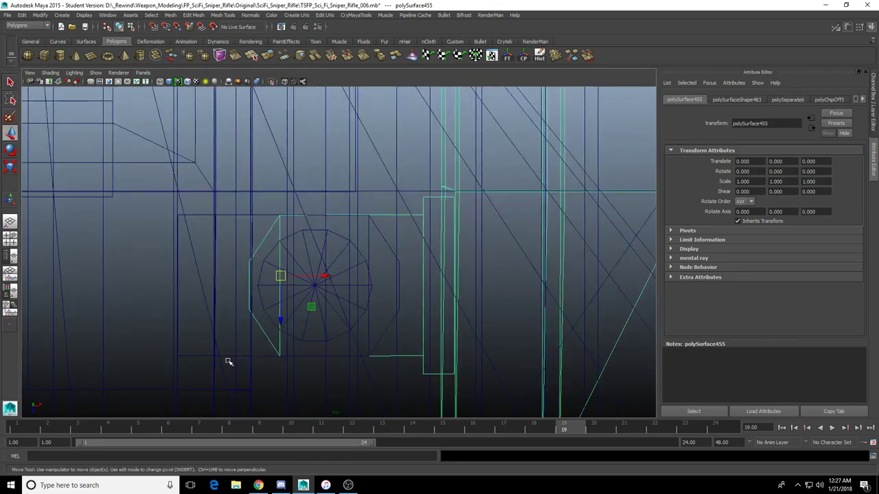
scroll(298, 296, "up", 3)
key("Insert")
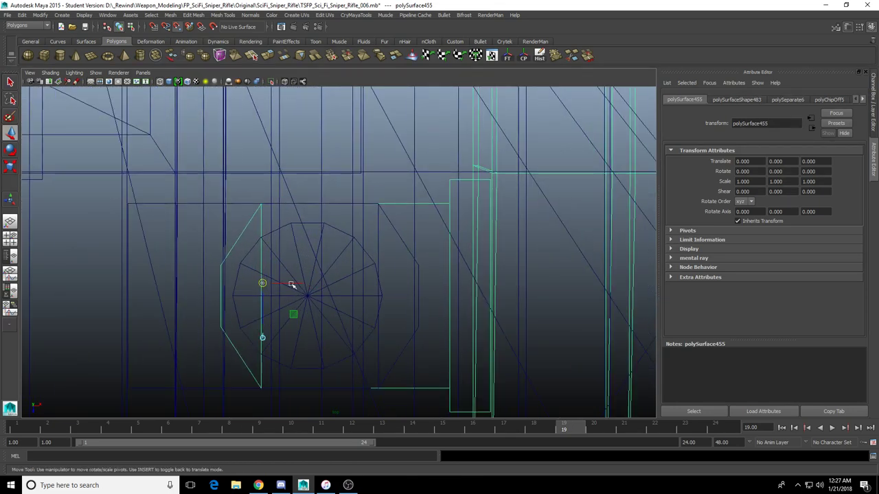
mouse_move(291, 284)
left_mouse_down()
mouse_move(311, 285)
mouse_move(308, 309)
mouse_move(369, 275)
left_mouse_up()
key("Insert")
Raise the panel's pivot vertically to the height of the panel's front end in the perspective view
key("space")
key("space")
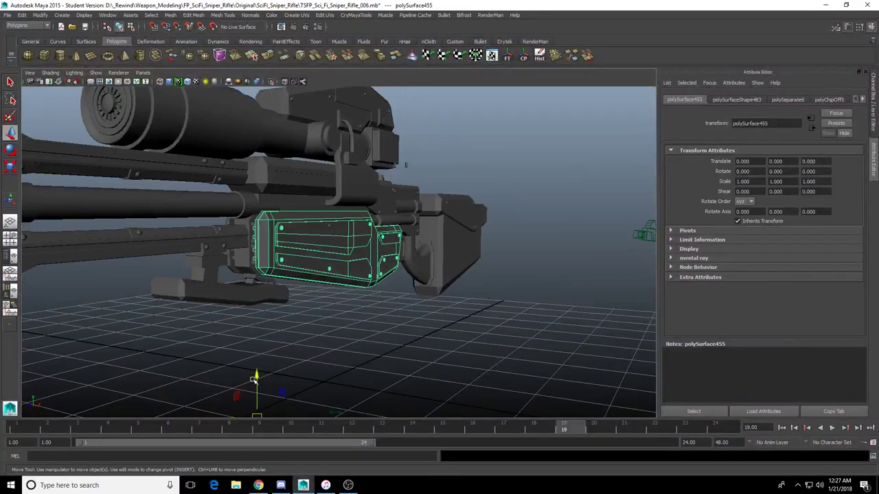
left_click_drag(254, 379, 296, 284)
key("Insert")
scroll(291, 219, "up", 4)
left_click_drag(364, 293, 281, 303, "alt")
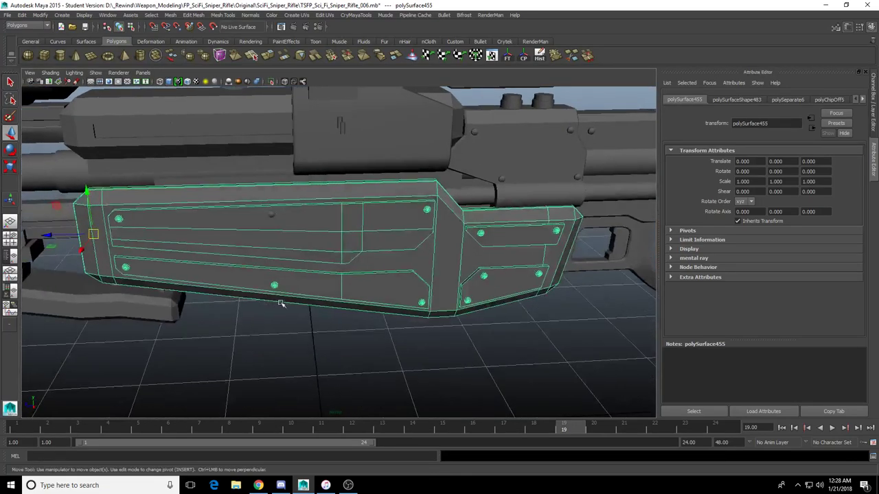
Try to swing the lower side panel outward about the vertical axis around its front pivot, and deselect it
key("space")
key("space")
key("space")
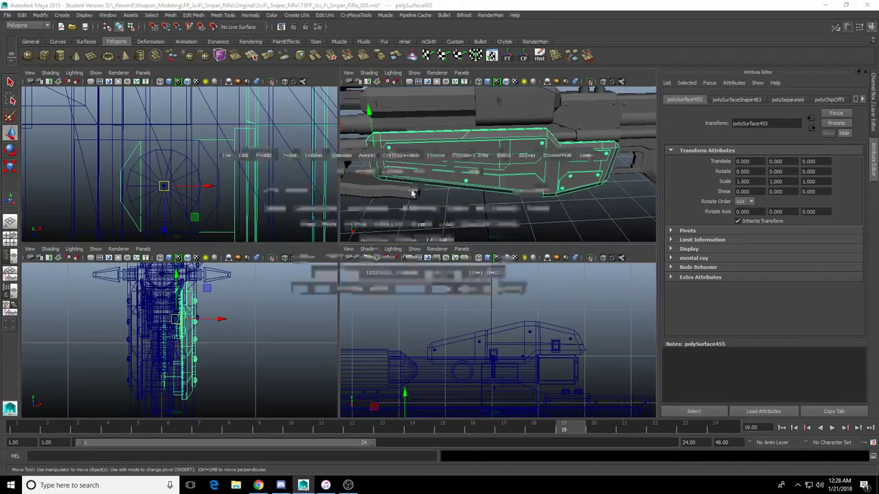
key("space")
key("e")
left_click_drag(312, 265, 227, 282, "alt")
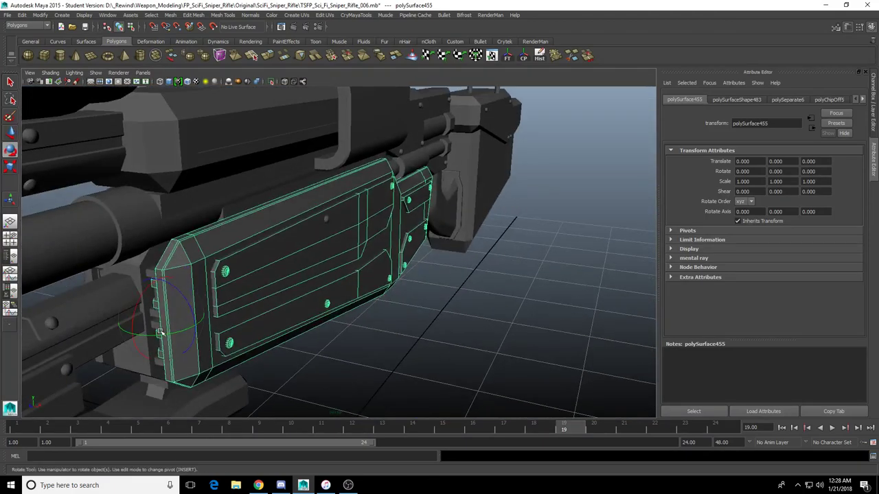
left_click_drag(160, 332, 125, 336)
key("ctrl+z")
left_click_drag(222, 304, 160, 302, "alt")
left_click(161, 302)
Duplicate the small rectangular block below the scope mount's cables and place the copy lower on the mount's side
left_click_drag(311, 280, 347, 277, "alt")
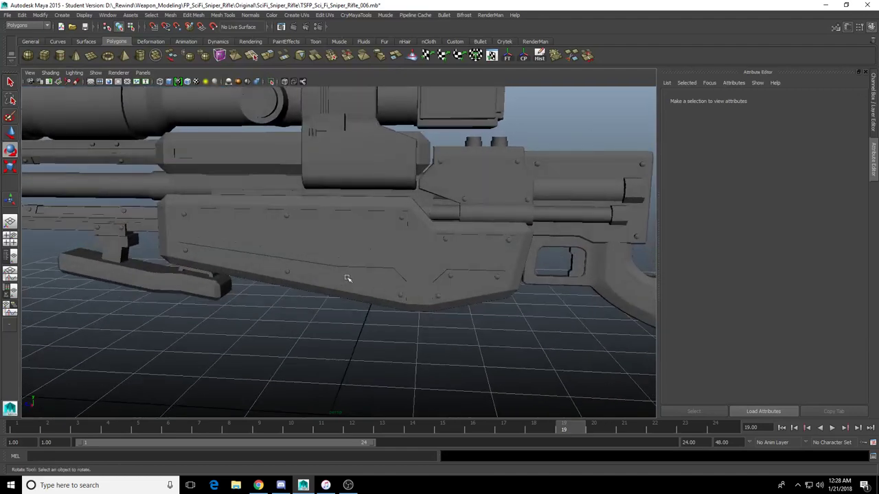
middle_click_drag(317, 279, 313, 347, "alt")
left_click_drag(313, 348, 302, 302, "alt")
right_click_drag(302, 302, 342, 291, "alt")
left_click(343, 258)
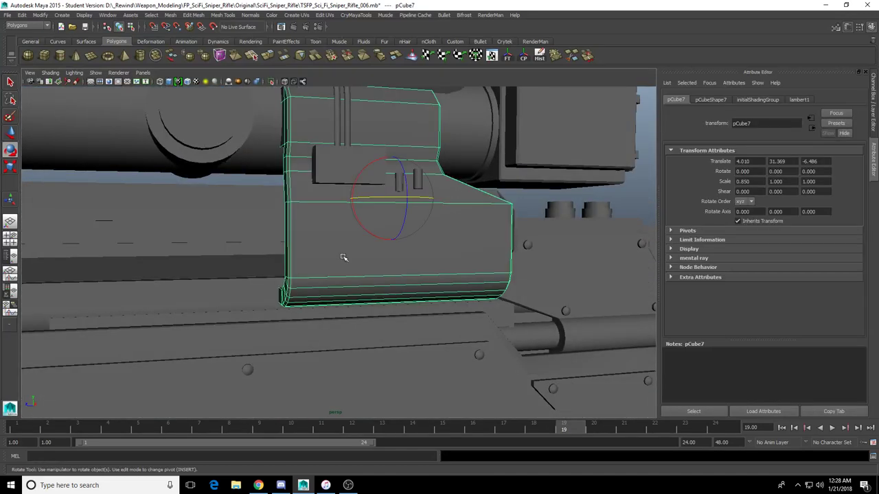
left_click_drag(343, 257, 336, 265, "alt")
left_click(325, 166)
left_click_drag(330, 212, 290, 216, "alt")
key("w")
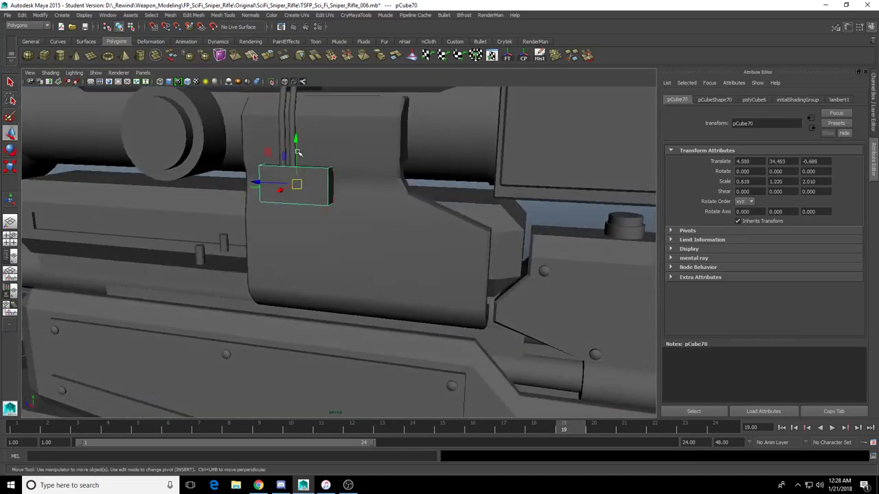
key("ctrl+d")
mouse_move(296, 151)
left_mouse_down()
mouse_move(299, 230)
mouse_move(378, 269)
mouse_move(364, 259)
mouse_move(371, 255)
mouse_move(298, 254)
mouse_move(340, 254)
mouse_move(337, 210)
left_mouse_up()
key("f")
scroll(318, 251, "down", 5)
key("r")
scroll(370, 256, "down", 4)
key("w")
left_click(334, 142)
middle_click_drag(333, 141, 327, 265, "alt")
right_click_drag(326, 265, 328, 300)
left_click(318, 261)
left_click_drag(318, 259, 316, 290, "alt")
mouse_move(310, 258)
right_mouse_down()
mouse_move(321, 265)
mouse_move(318, 254)
right_mouse_up()
right_click(307, 249)
scroll(318, 254, "up", 4)
left_click(236, 227)
left_click(271, 240)
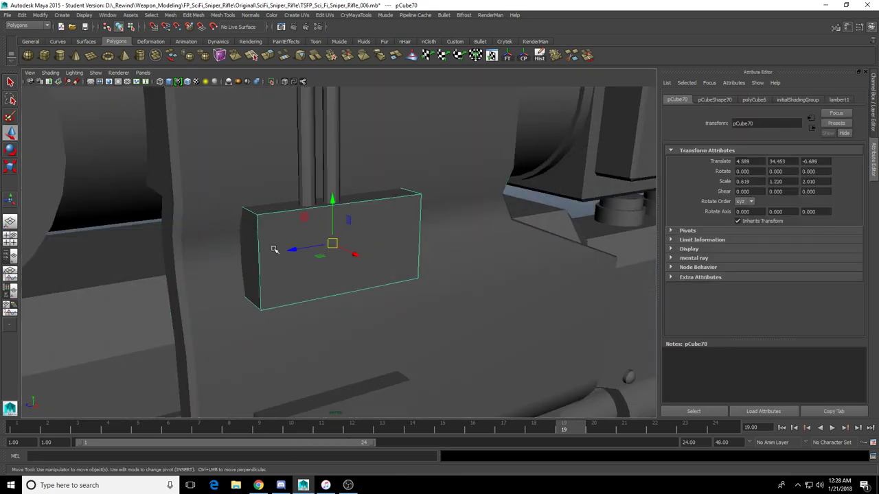
double_click(281, 250)
left_click(256, 214)
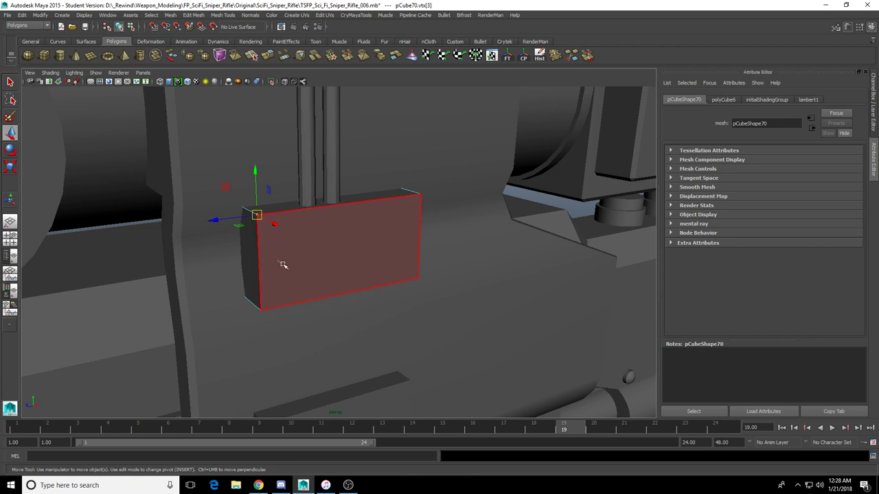
Bevel the outer face's edges and the adjoining corner edges of the original block where the cables end
right_click_drag(282, 263, 291, 263)
left_click(302, 252)
left_click(304, 209)
key("q")
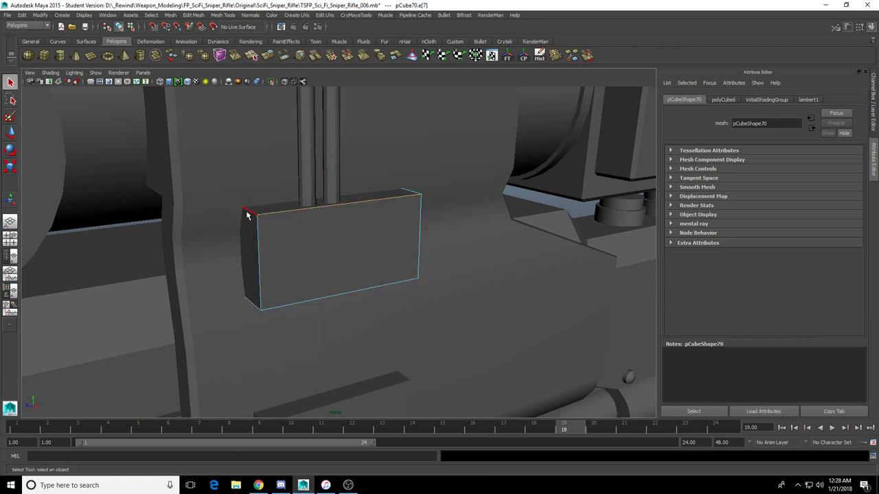
left_click_drag(343, 291, 256, 295, "alt")
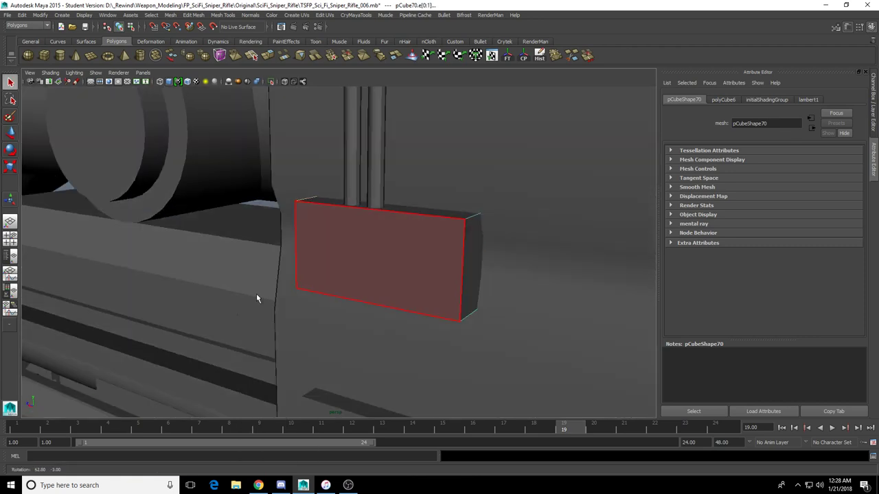
left_click(461, 270, "shift")
left_click(473, 225, "shift")
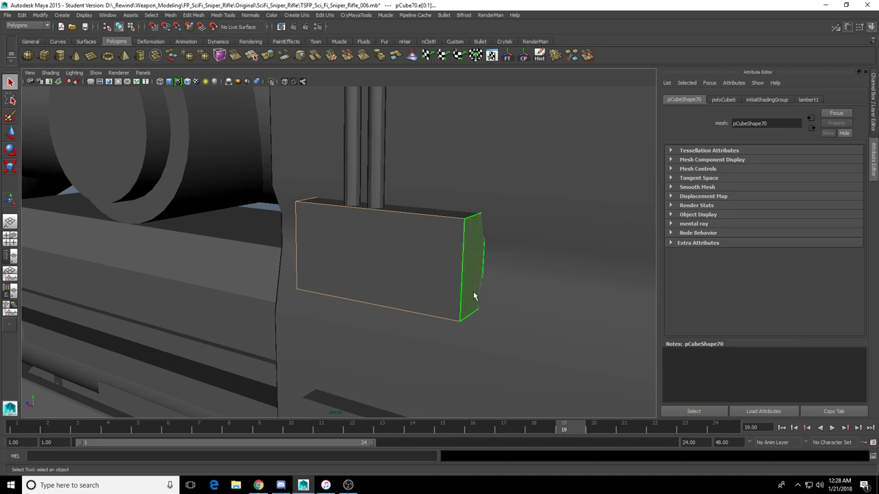
left_click(474, 253, "shift")
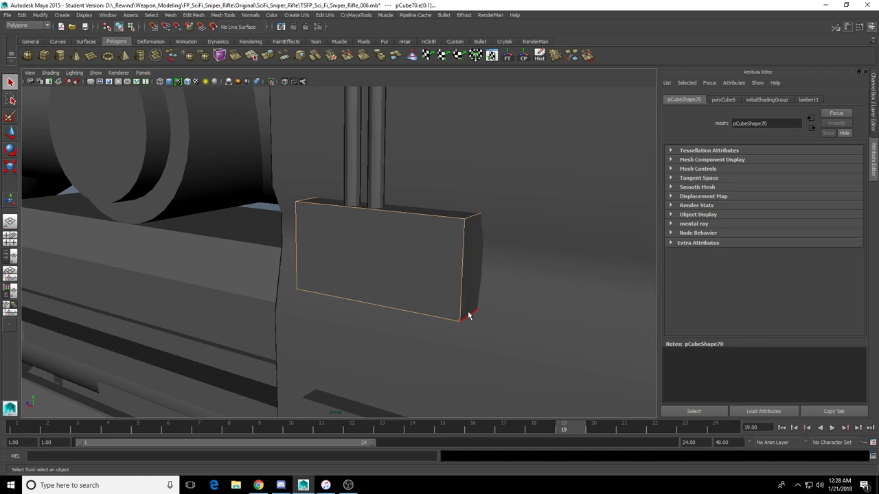
left_click(469, 316, "shift")
mouse_move(363, 317)
left_mouse_down("alt")
mouse_move(410, 276)
mouse_move(397, 314)
mouse_move(356, 321)
left_mouse_up("alt")
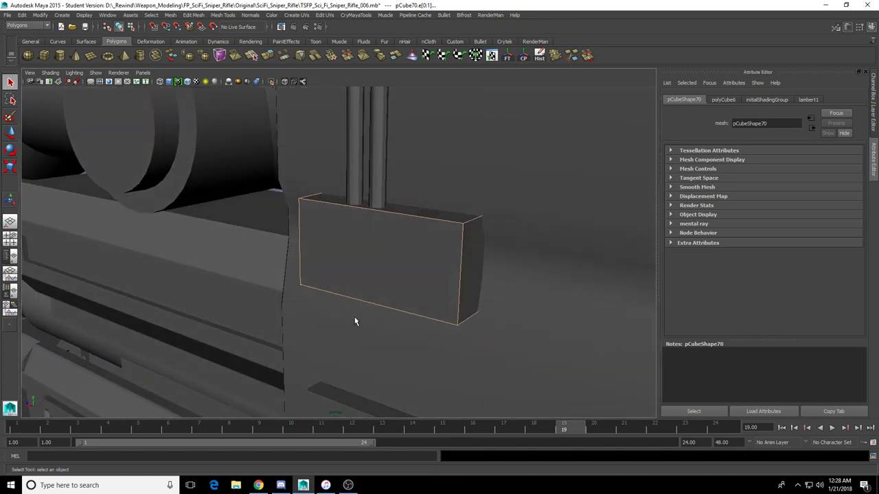
middle_click_drag(356, 321, 288, 330, "alt")
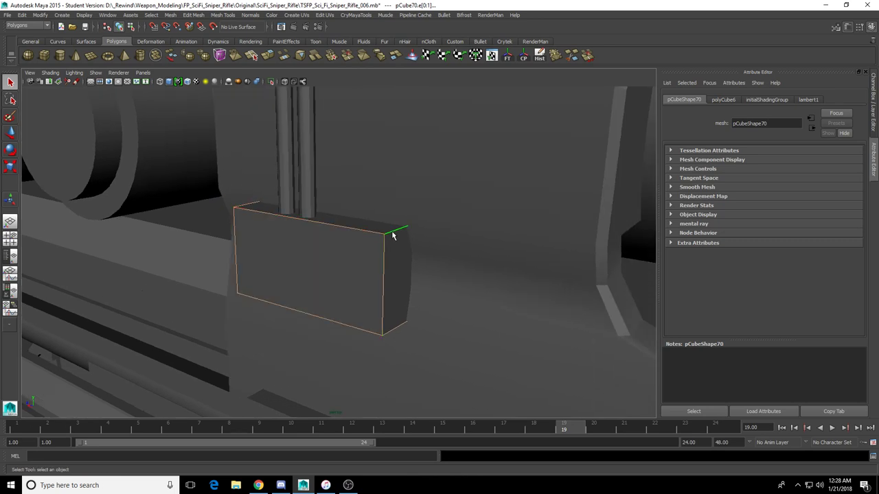
mouse_move(392, 235)
left_mouse_down("alt")
mouse_move(373, 275)
mouse_move(389, 240)
left_mouse_up("alt")
right_click_drag(387, 238, 412, 237, "shift")
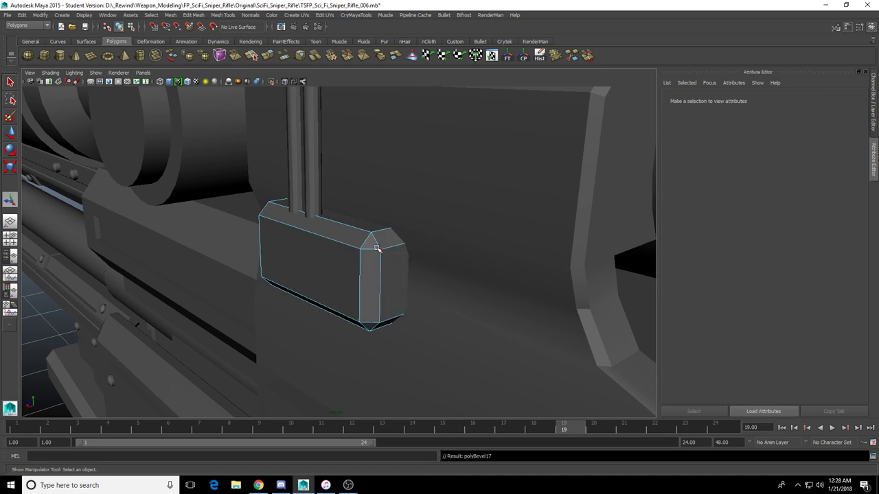
Set the cable block's bevel fraction to 0.120
right_click_drag(331, 263, 342, 256)
left_click(341, 261)
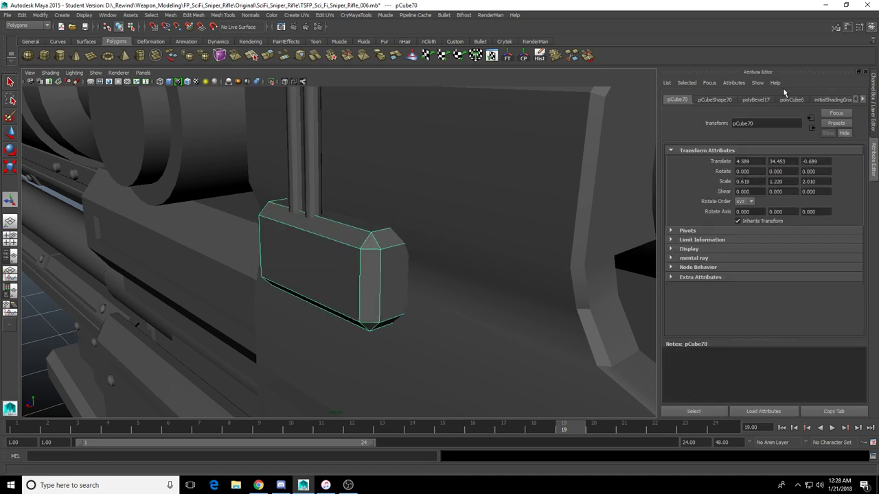
left_click(756, 100)
left_click_drag(814, 182, 780, 184)
left_click_drag(446, 258, 536, 274, "alt")
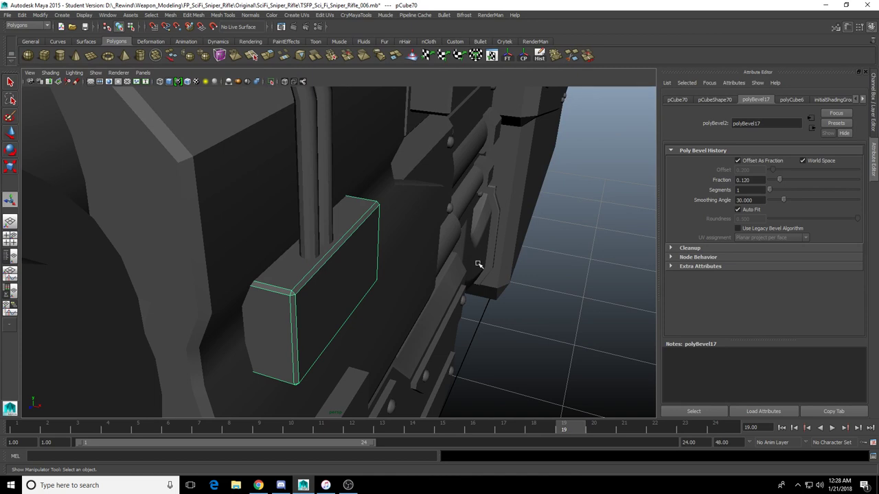
Delete the unbevelled copy of the block low on the scope mount's side
scroll(414, 247, "down", 3)
left_click(485, 308)
left_click_drag(486, 310, 359, 324, "alt")
left_click(357, 268)
left_click(342, 328)
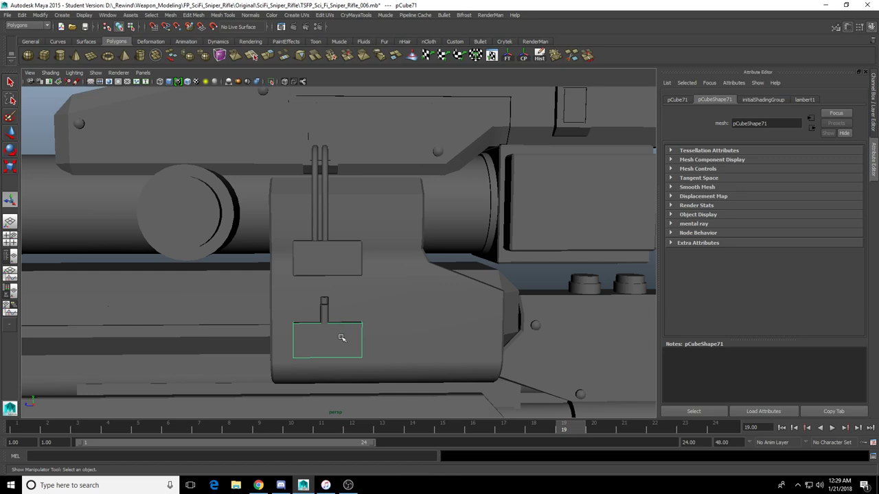
left_click_drag(365, 363, 351, 322, "alt")
key("Delete")
Duplicate the bevelled cable block and move the copy straight down on the scope mount's side
left_click(337, 185)
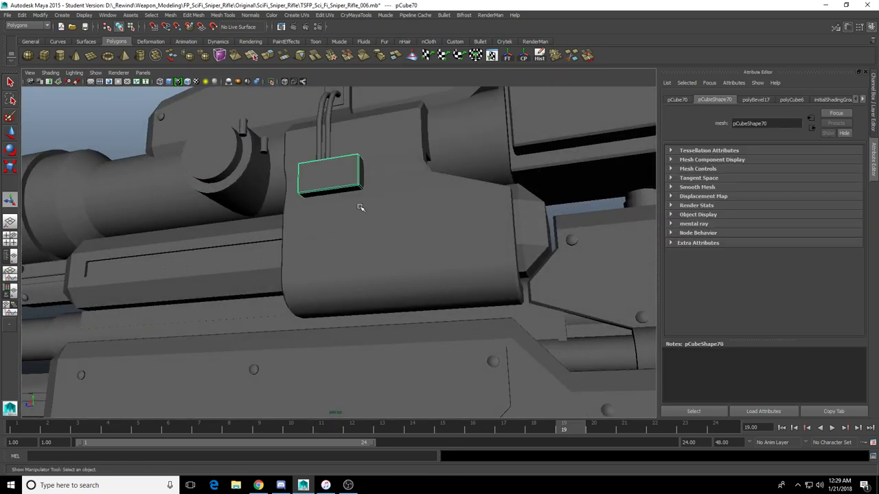
key("w")
left_click_drag(360, 207, 363, 206, "alt")
key("ctrl+d")
left_click_drag(330, 138, 332, 201)
left_click_drag(337, 206, 367, 210, "alt")
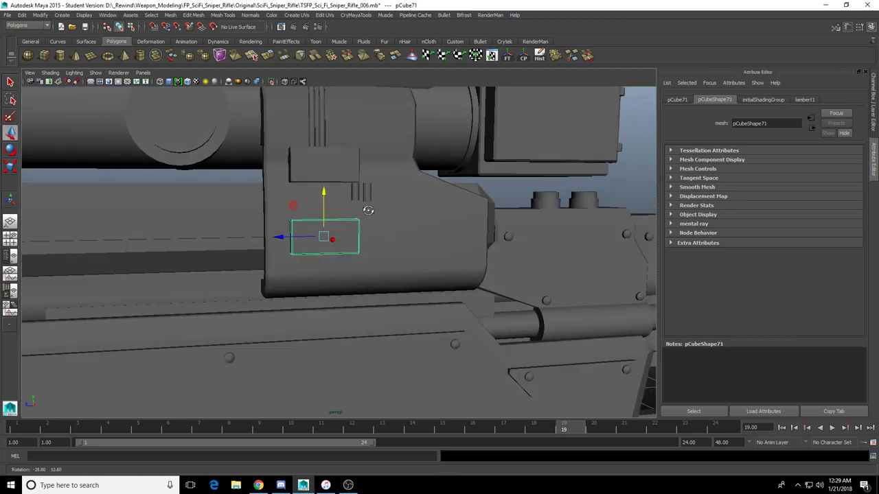
right_click_drag(366, 210, 293, 274, "alt")
left_click_drag(293, 275, 444, 277, "alt")
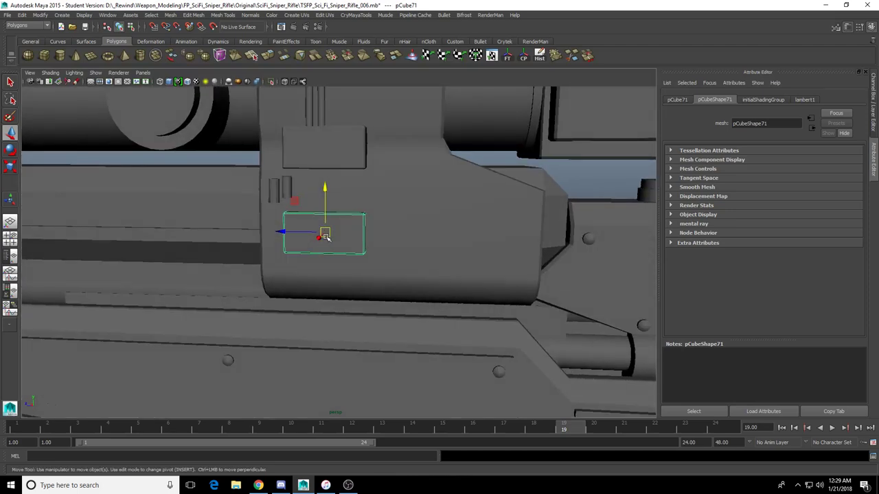
Stretch the copied block lengthwise by moving its rear-end vertices toward the rear edge of the scope mount
left_click_drag(325, 236, 354, 224, "alt")
key("r")
right_click_drag(354, 224, 339, 212)
left_click_drag(339, 212, 355, 201, "alt")
left_click_drag(339, 176, 442, 312)
key("w")
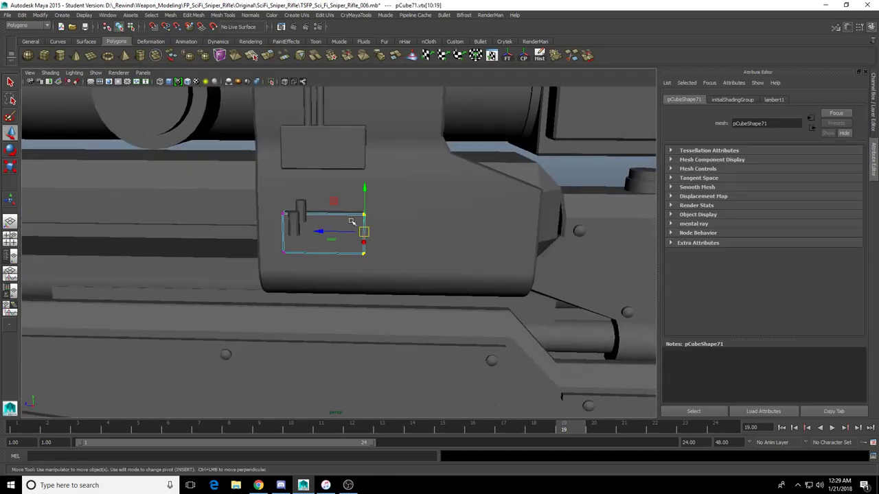
left_click_drag(352, 222, 352, 208, "alt")
left_click_drag(322, 234, 446, 247)
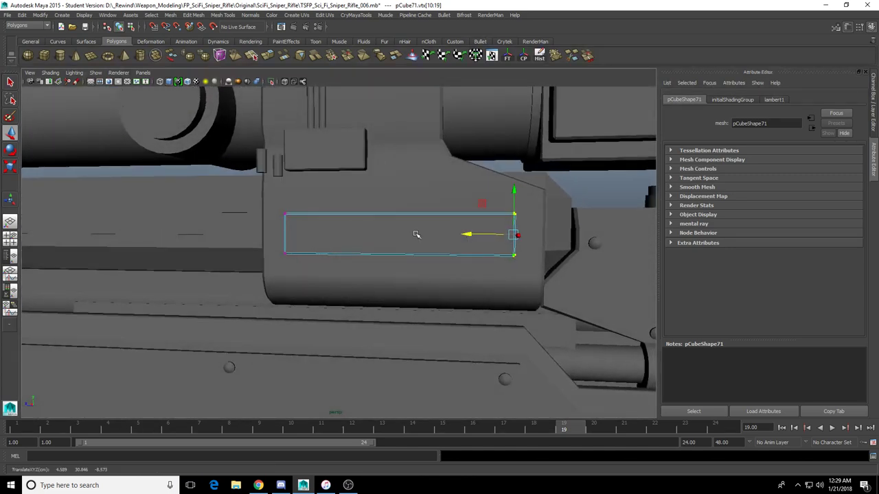
Move the stretched block inward, sinking it into the scope mount's side so only a thin plate stands out
right_click_drag(416, 233, 434, 215)
key("w")
left_click_drag(378, 227, 414, 222, "alt")
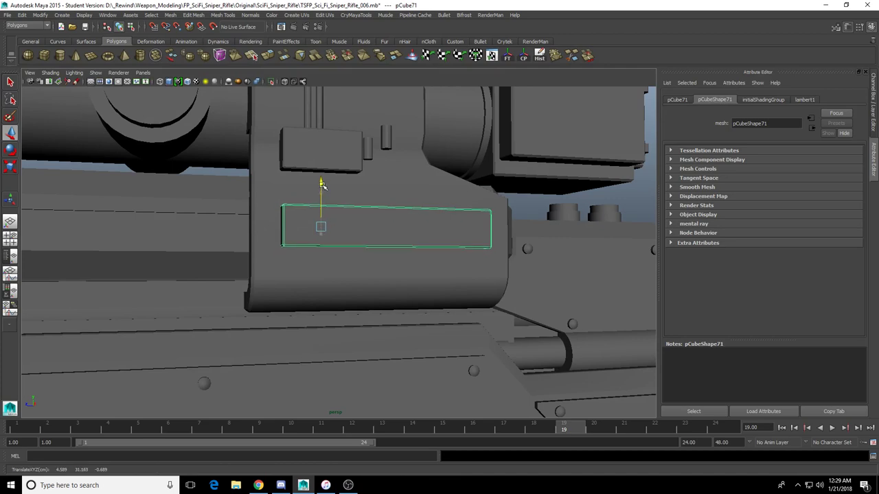
left_click_drag(323, 186, 302, 200, "alt")
left_click_drag(278, 227, 218, 229, "alt")
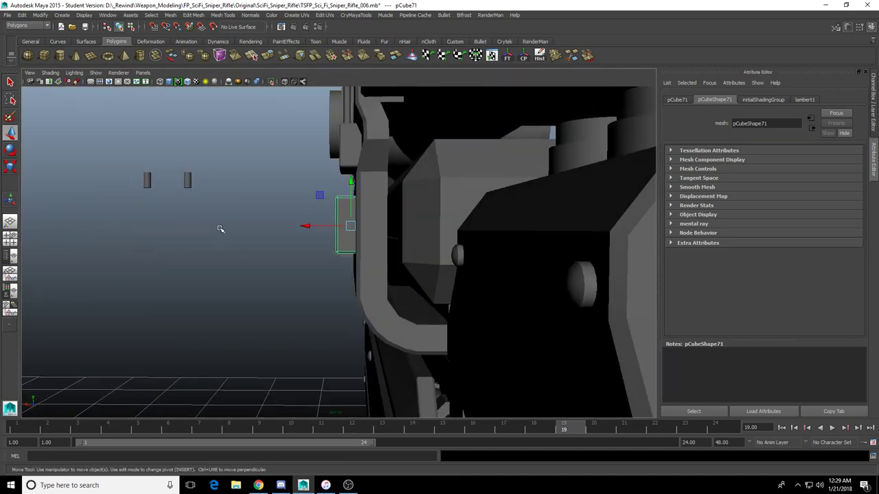
left_click_drag(302, 225, 350, 229)
left_click(495, 248)
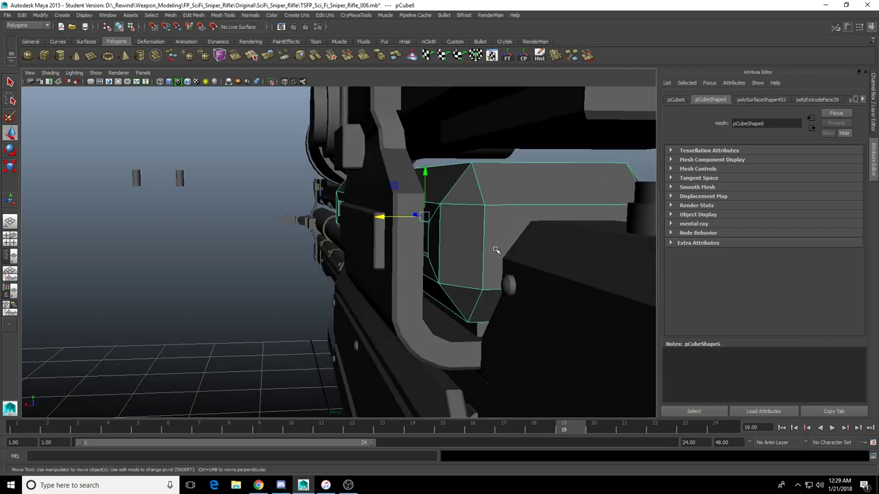
Examine the scope mount's side blocks and curved lower edge against the barrel and the lower body
left_click_drag(495, 248, 530, 250, "alt")
scroll(529, 250, "up", 3)
middle_click_drag(518, 303, 474, 250, "alt")
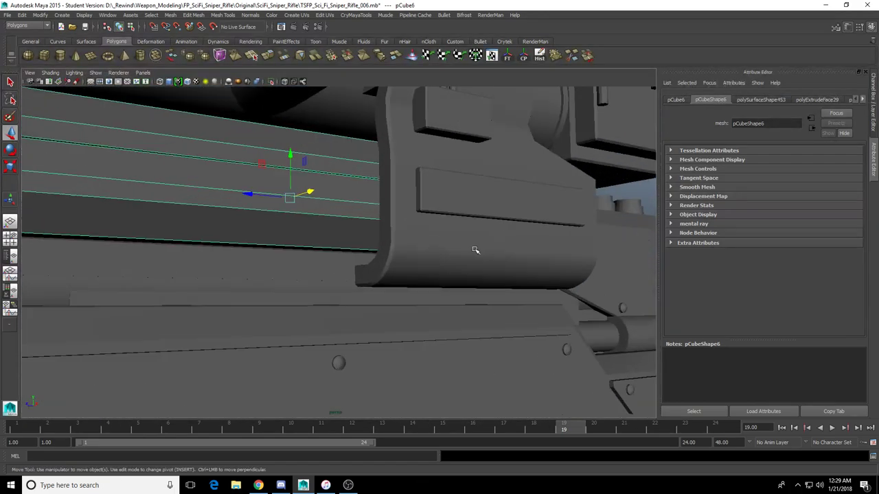
left_click_drag(474, 251, 496, 250, "alt")
left_click(386, 282)
left_click_drag(317, 291, 355, 293, "alt")
left_click(340, 287)
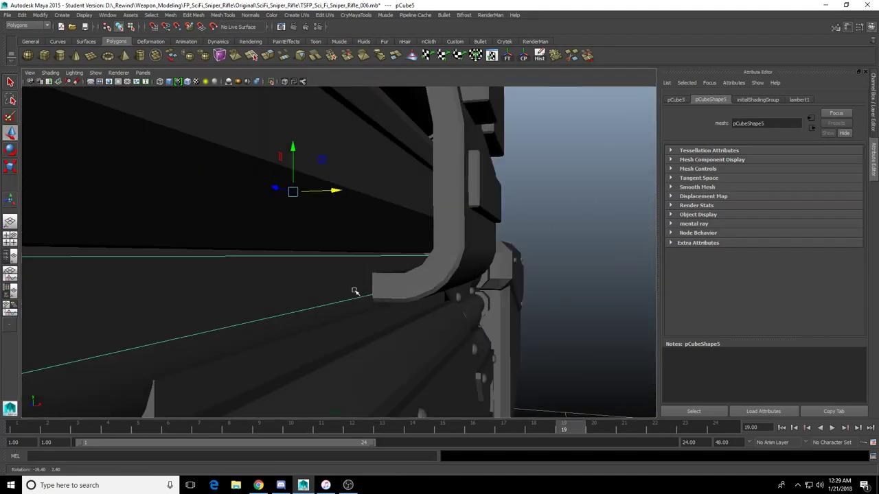
left_click_drag(353, 331, 277, 313, "alt")
scroll(277, 314, "down", 4)
middle_click_drag(279, 313, 414, 289, "alt")
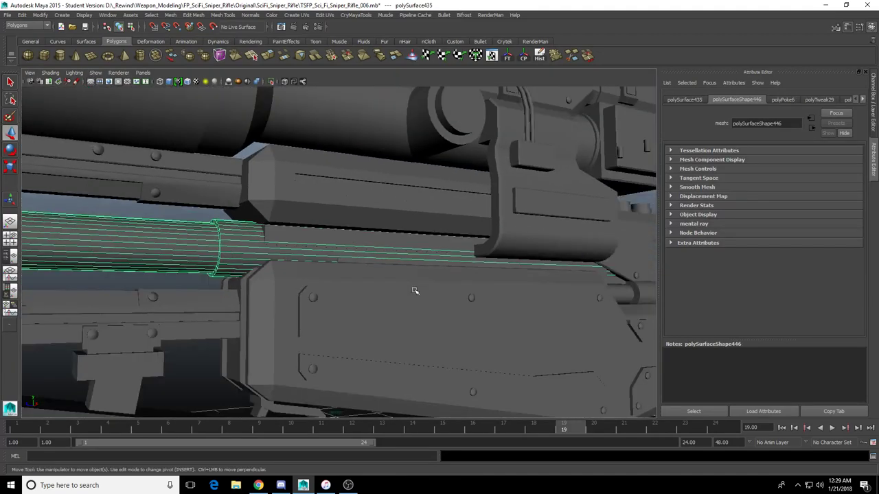
Review the whole rifle from the side, front and above, including barrels, scope, body and stock
left_click_drag(414, 289, 377, 293, "alt")
scroll(377, 292, "down", 5)
middle_click_drag(124, 294, 278, 293, "alt")
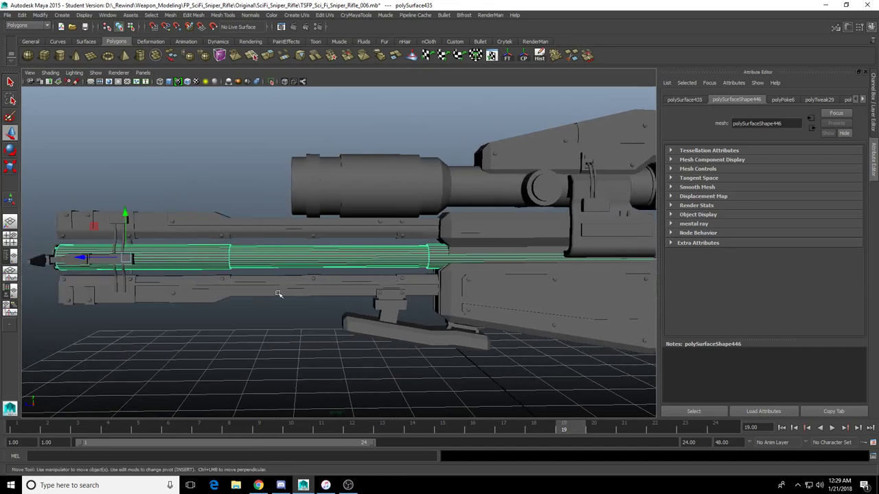
scroll(258, 300, "down", 5)
left_click(330, 320)
left_click_drag(284, 283, 357, 319, "alt")
scroll(331, 321, "up", 4)
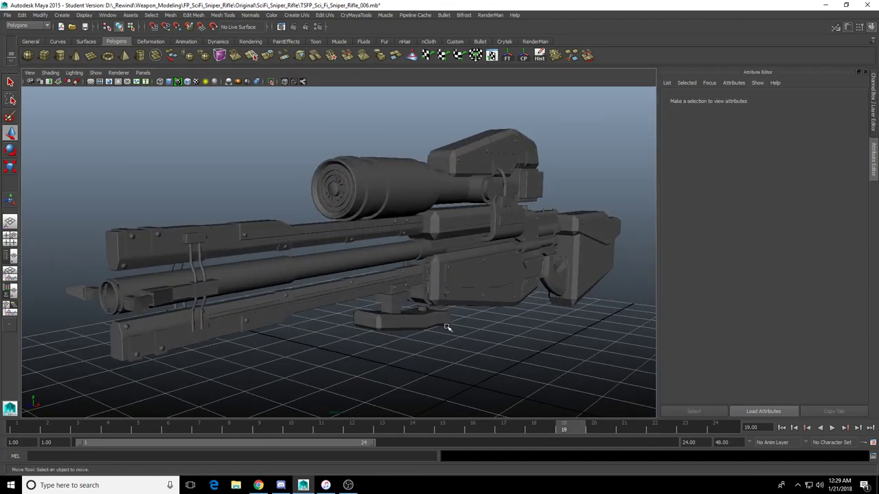
left_click_drag(446, 327, 412, 327, "alt")
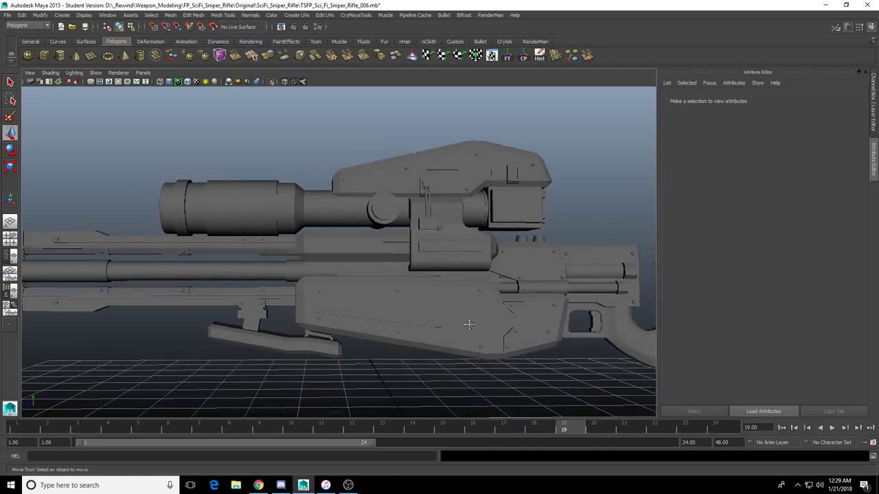
left_click_drag(469, 324, 266, 219, "alt")
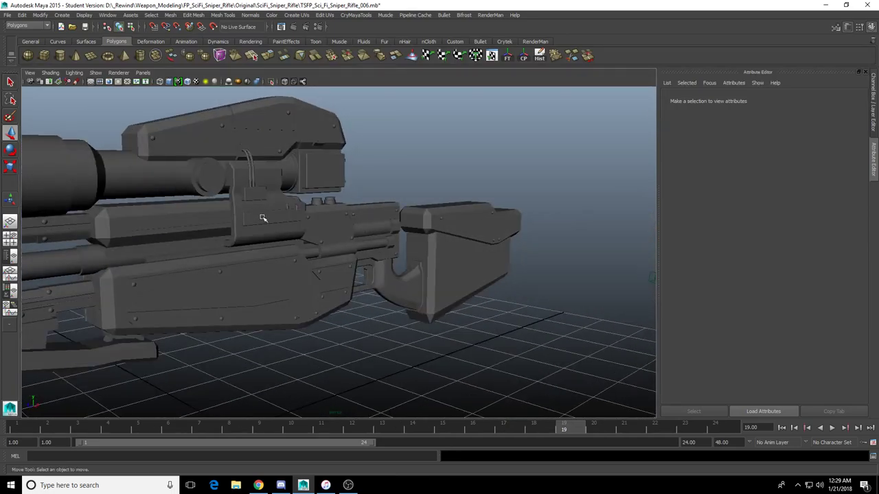
left_click_drag(367, 263, 309, 264, "alt")
left_click_drag(228, 214, 379, 237, "alt")
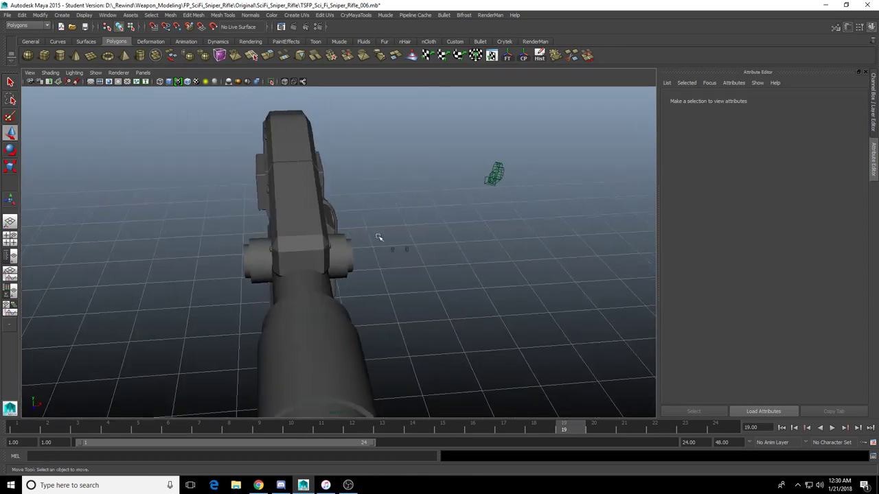
Move the two spare small cylinders sideways, farther away from the rifle
left_click_drag(426, 224, 371, 271)
left_click_drag(447, 251, 499, 246)
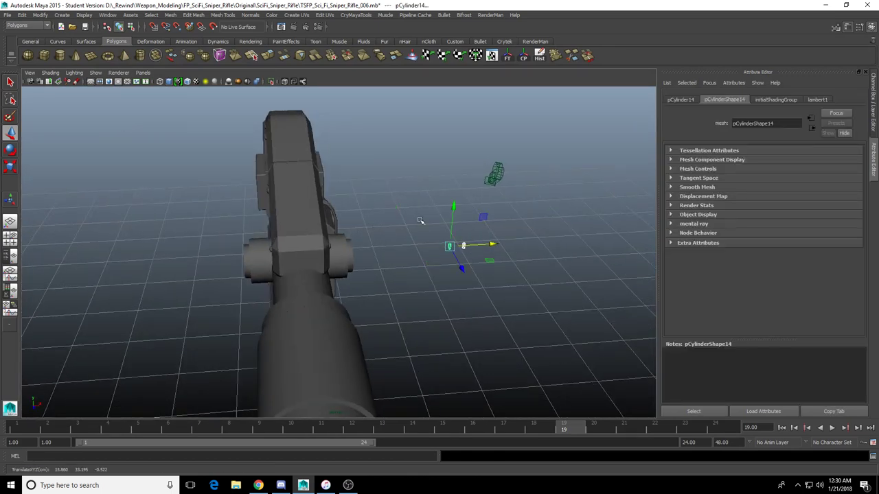
left_click(420, 220)
left_click_drag(422, 220, 521, 242)
left_click(471, 283)
Select all the rifle's parts and turn on the Poly Count heads-up display
left_click_drag(471, 285, 359, 323, "alt")
scroll(359, 323, "down", 5)
middle_click_drag(316, 278, 348, 280, "alt")
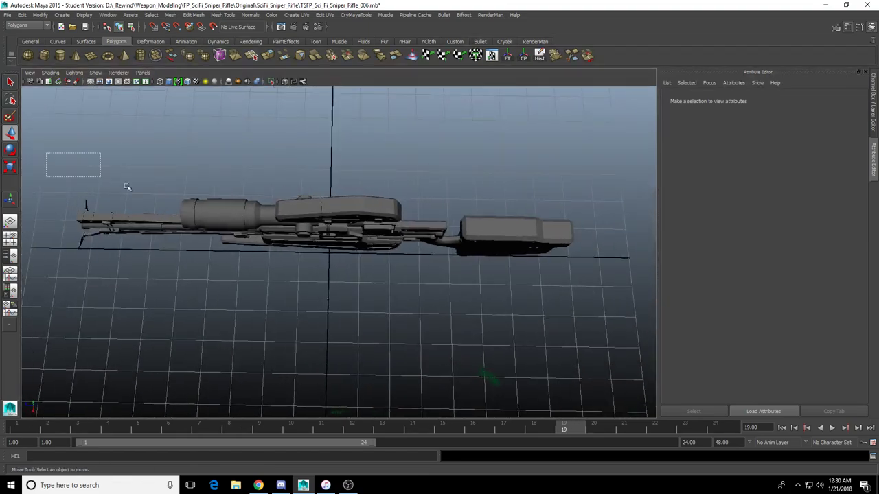
left_click_drag(126, 186, 603, 278)
mouse_move(601, 276)
left_mouse_down("alt")
mouse_move(598, 250)
mouse_move(587, 272)
left_mouse_up("alt")
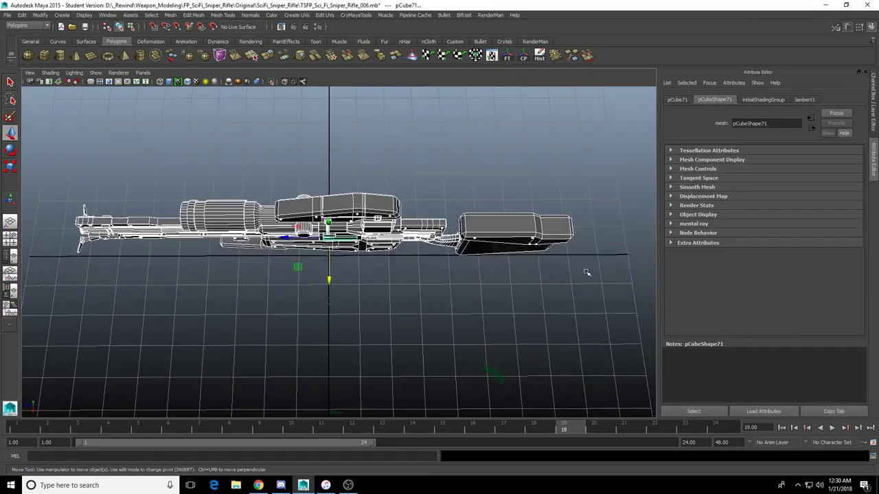
left_click(84, 14)
mouse_move(112, 38)
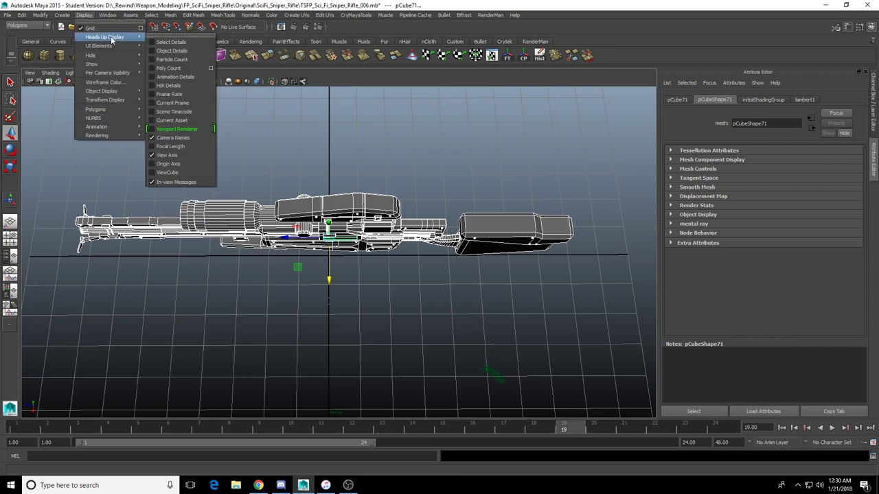
left_click(169, 68)
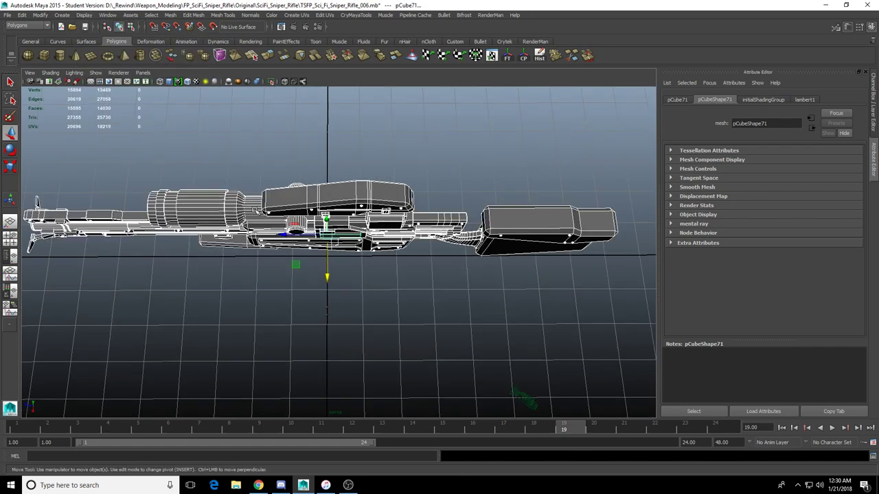
scroll(255, 209, "down", 2)
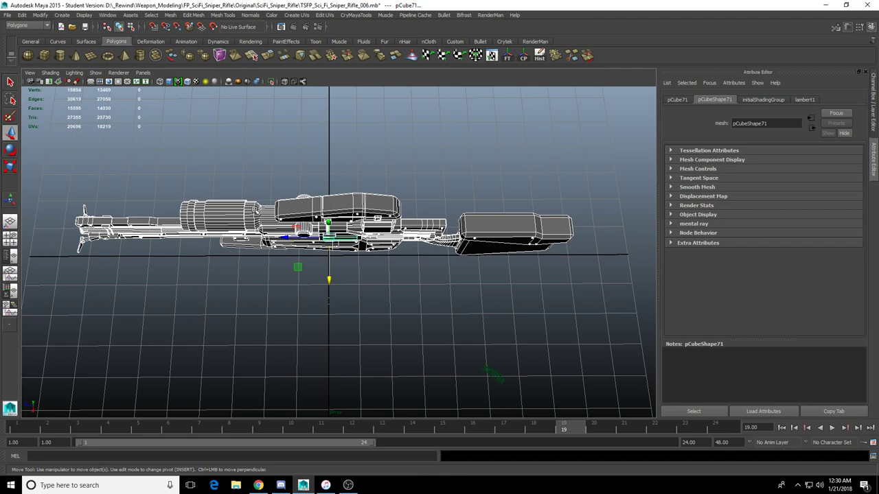
Select the lower side panel and check its share of the rifle's polygon count
left_click_drag(321, 146, 357, 123, "alt")
left_click(198, 209)
left_click_drag(223, 230, 198, 218, "alt")
scroll(204, 220, "up", 4)
middle_click_drag(215, 221, 260, 212, "alt")
left_click_drag(261, 212, 353, 267, "alt")
scroll(301, 216, "up", 5)
scroll(352, 267, "down", 4)
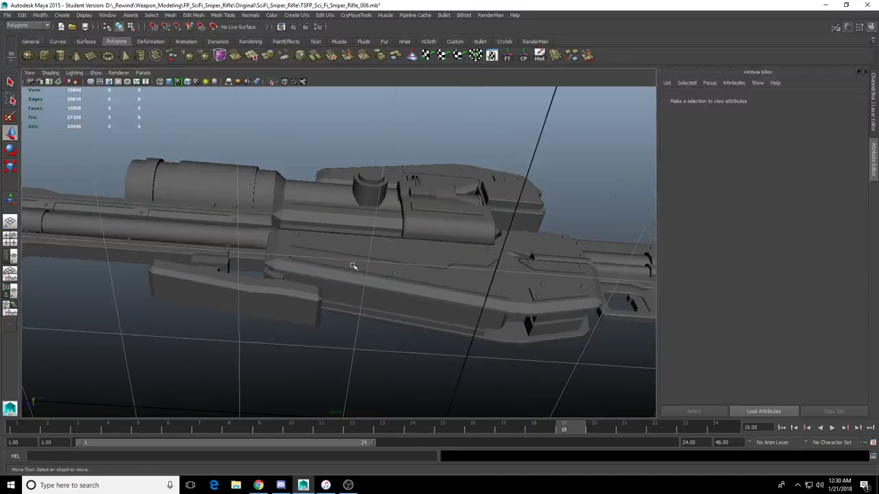
left_click(435, 277)
left_click_drag(435, 277, 402, 317, "alt")
scroll(467, 290, "down", 3)
scroll(371, 291, "up", 3)
middle_click_drag(367, 286, 355, 341, "alt")
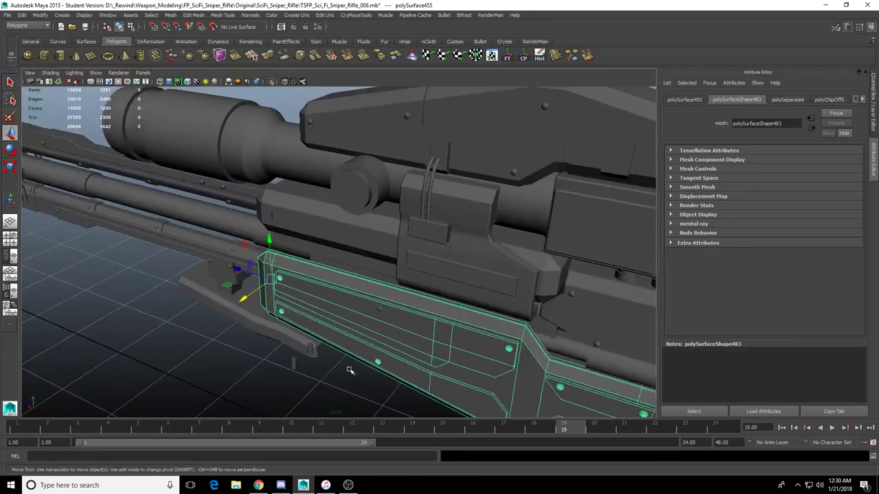
Check the polygon count of the round adjustment knob on the scope's side
left_click(362, 208)
left_click_drag(362, 207, 434, 265, "alt")
middle_click_drag(412, 135, 372, 241, "alt")
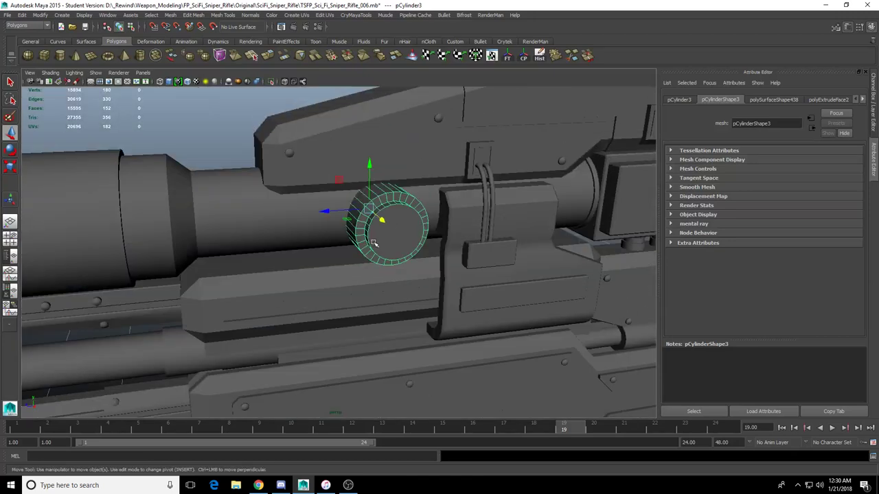
scroll(374, 250, "down", 5)
left_click_drag(375, 250, 395, 260, "alt")
scroll(492, 308, "down", 4)
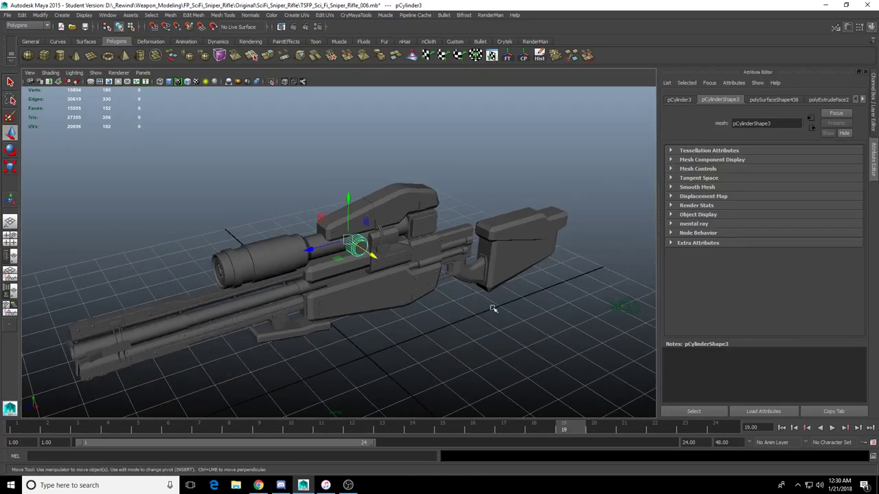
left_click(436, 348)
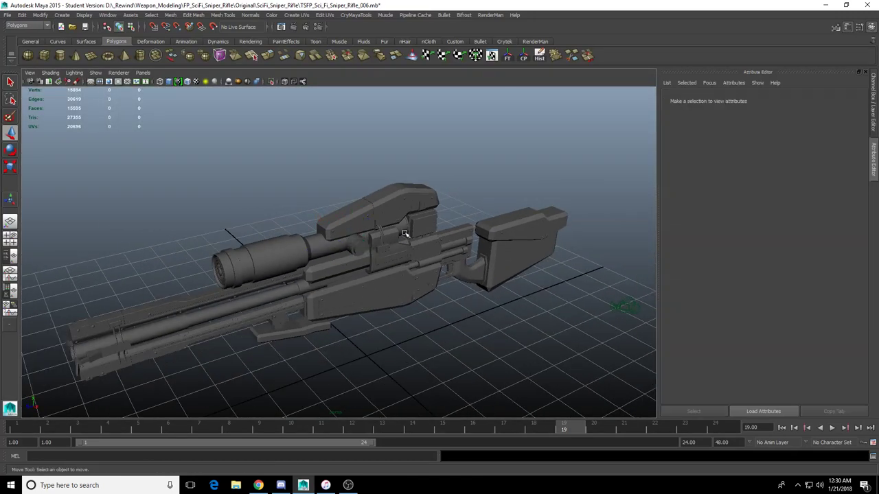
Check the polygon count of the scope's large front tube and examine the detail of its front face
scroll(405, 234, "up", 5)
left_click_drag(333, 245, 405, 228, "alt")
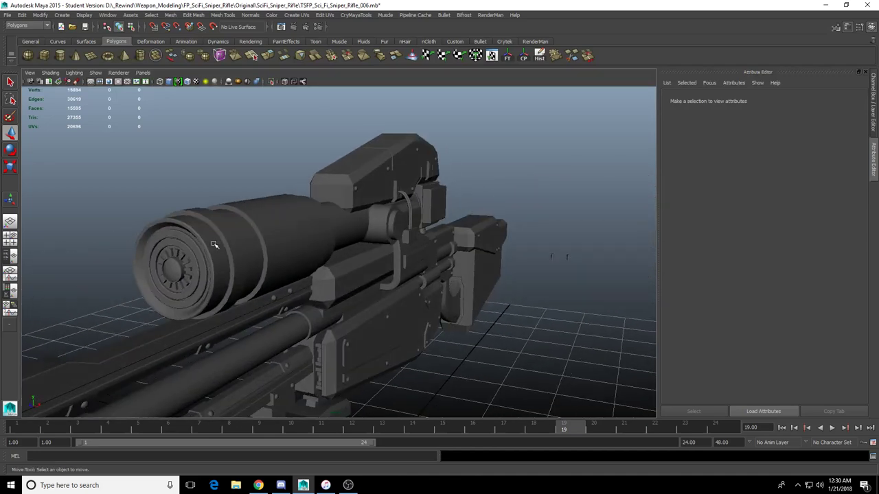
left_click(184, 246)
key("f")
scroll(314, 268, "down", 5)
left_click_drag(316, 268, 295, 283, "alt")
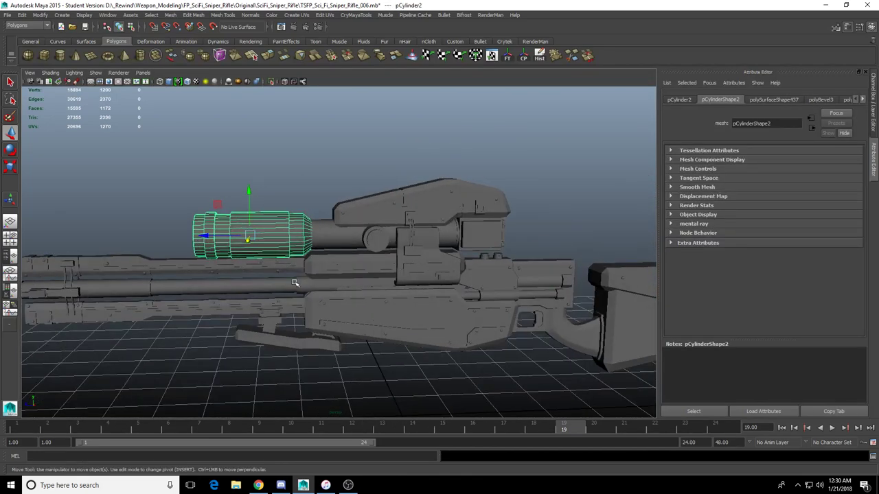
middle_click_drag(295, 283, 354, 275, "alt")
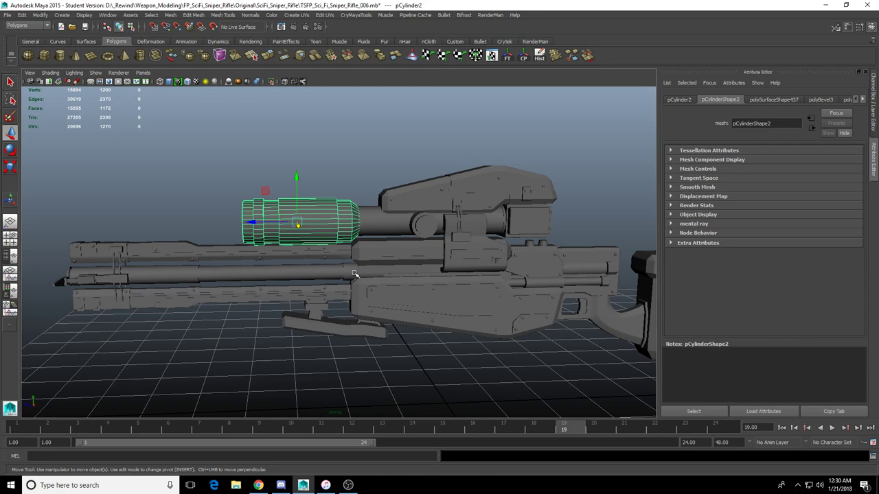
scroll(286, 252, "up", 5)
left_click_drag(287, 251, 363, 255, "alt")
right_click_drag(346, 277, 398, 235, "alt")
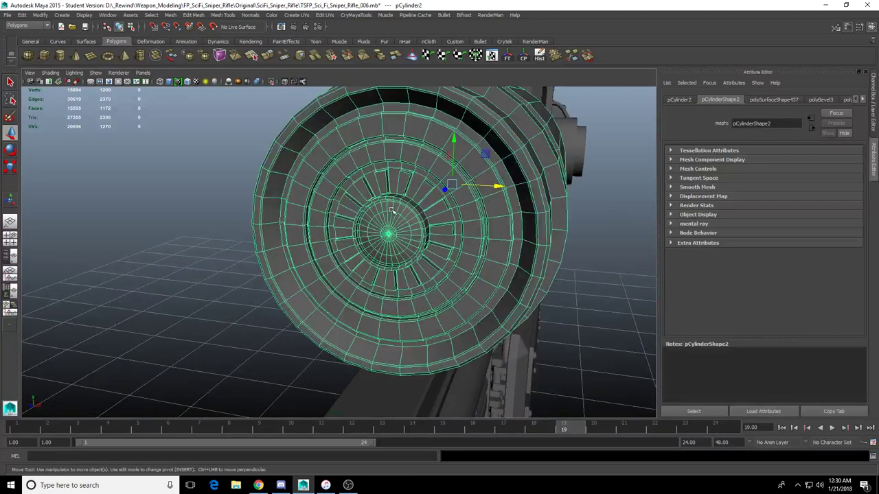
right_click_drag(374, 206, 302, 274, "alt")
left_click(296, 269)
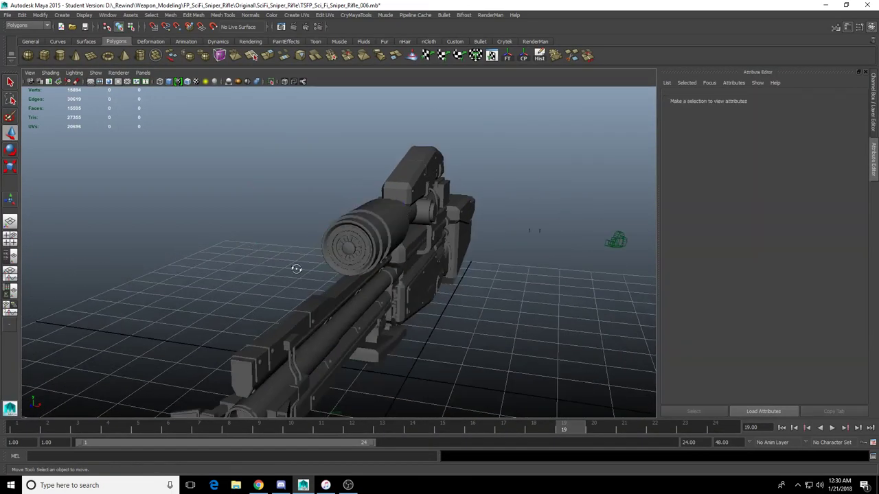
left_click_drag(295, 269, 213, 254, "alt")
right_click_drag(374, 254, 343, 279, "alt")
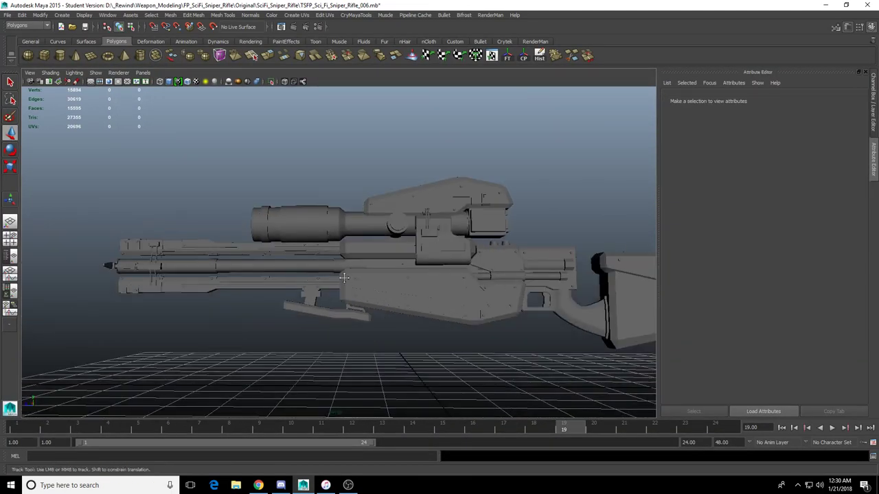
middle_click_drag(343, 278, 320, 291, "alt")
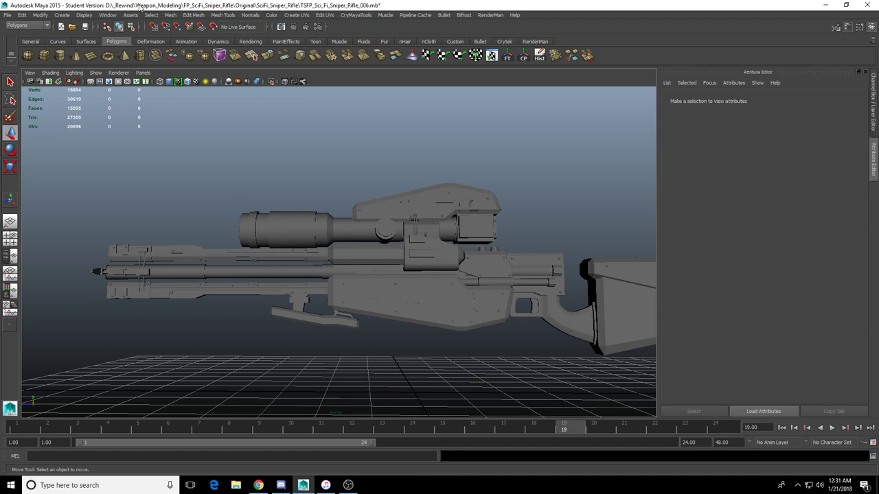
Save the sniper rifle scene, accepting the student version notice
left_click(85, 29)
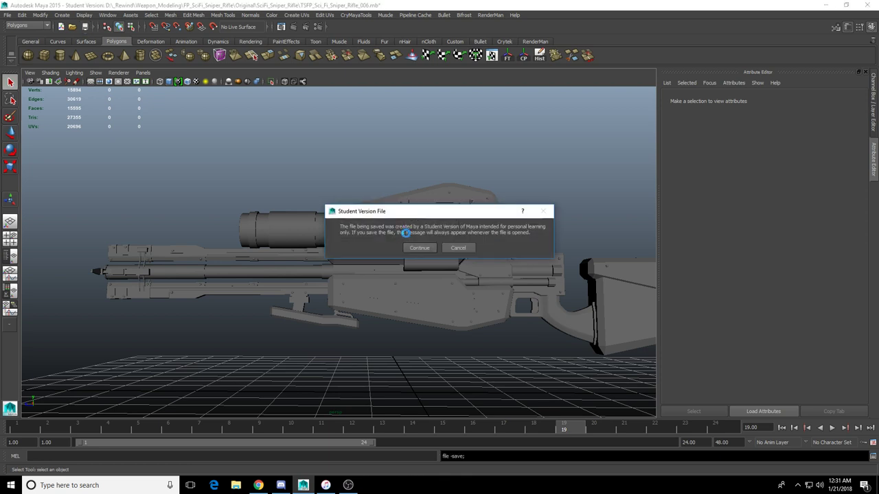
key("Return")
left_click(85, 29)
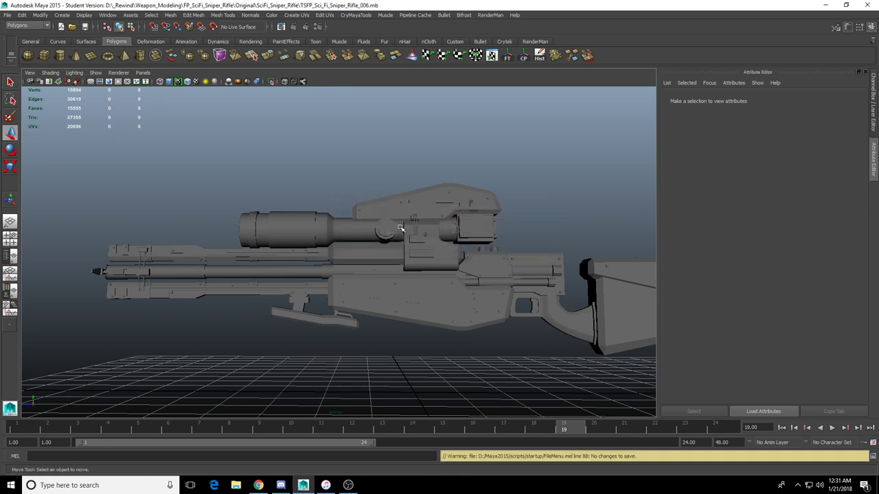
Open the scene SK_TS2_S47_Anim_Reload.mb from the _Rewind\Animation\TS2_S47 folder
left_click(71, 26)
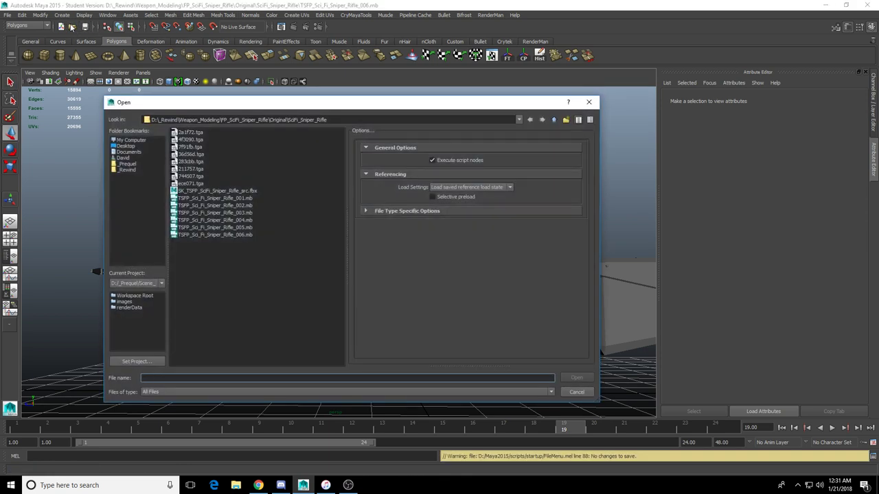
left_click(553, 119)
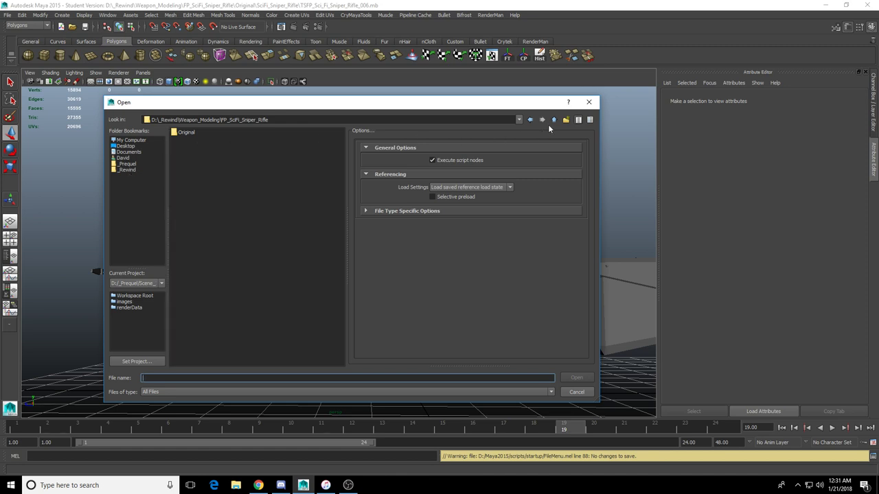
left_click(553, 121)
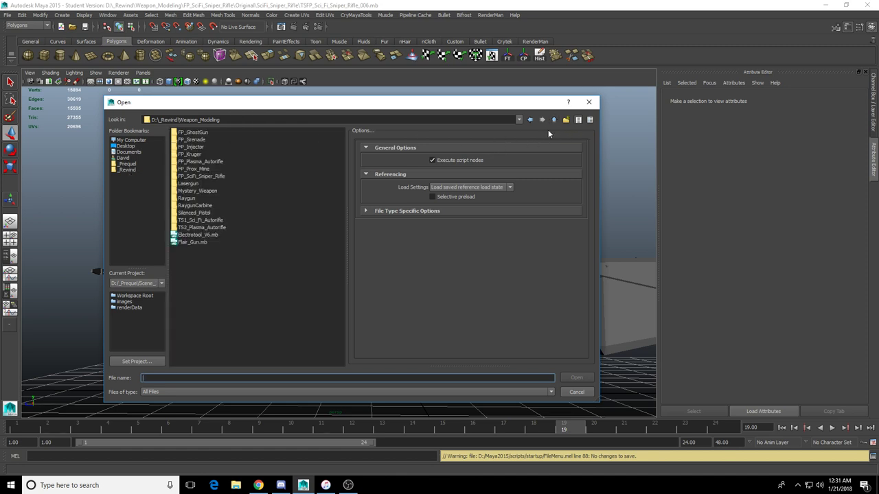
left_click(554, 121)
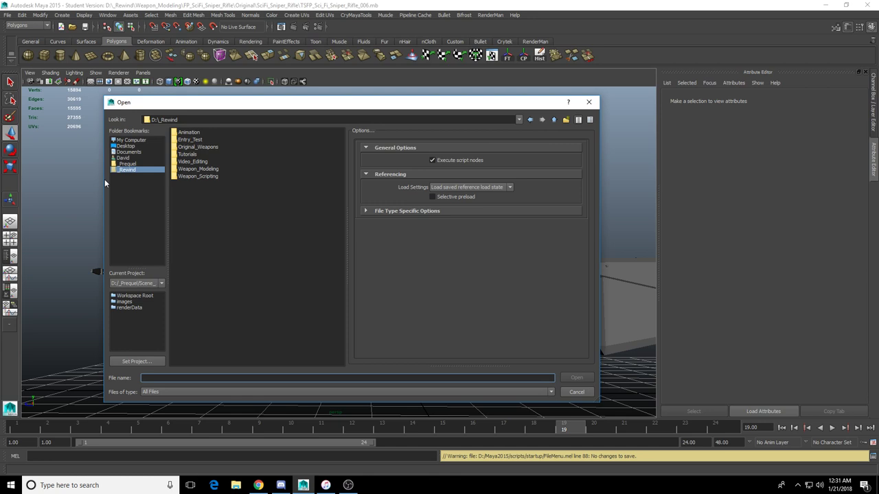
double_click(188, 133)
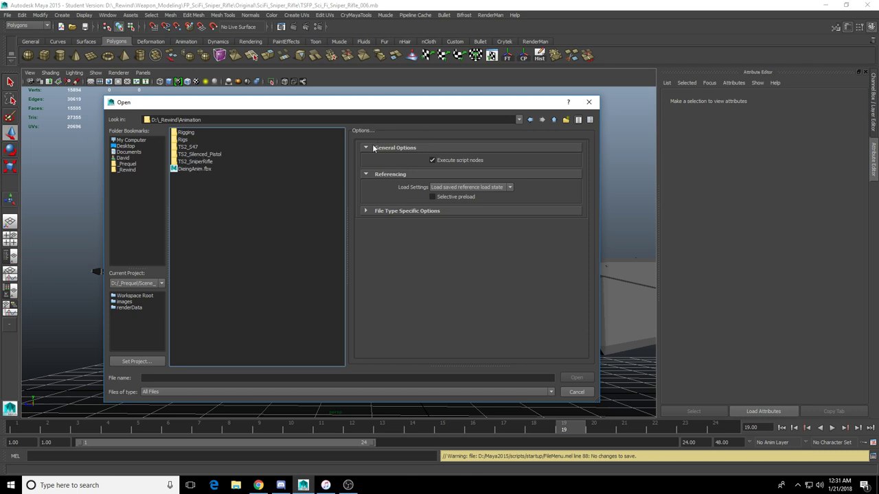
double_click(194, 147)
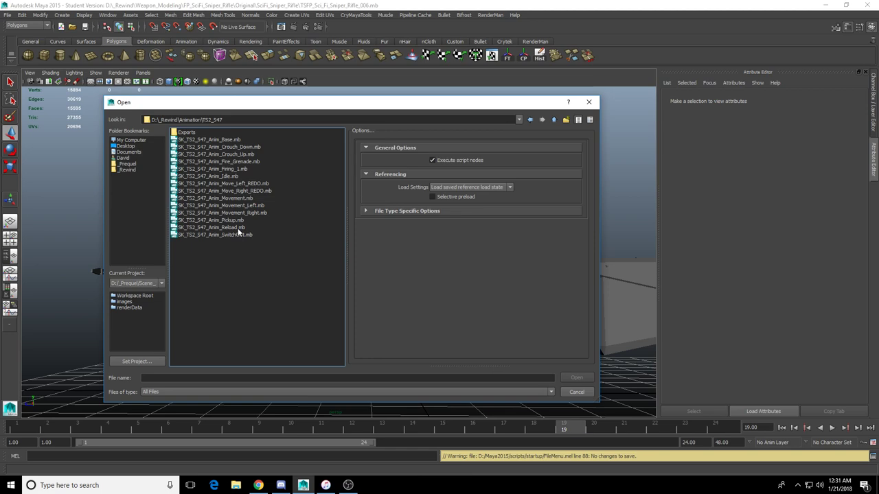
double_click(233, 227)
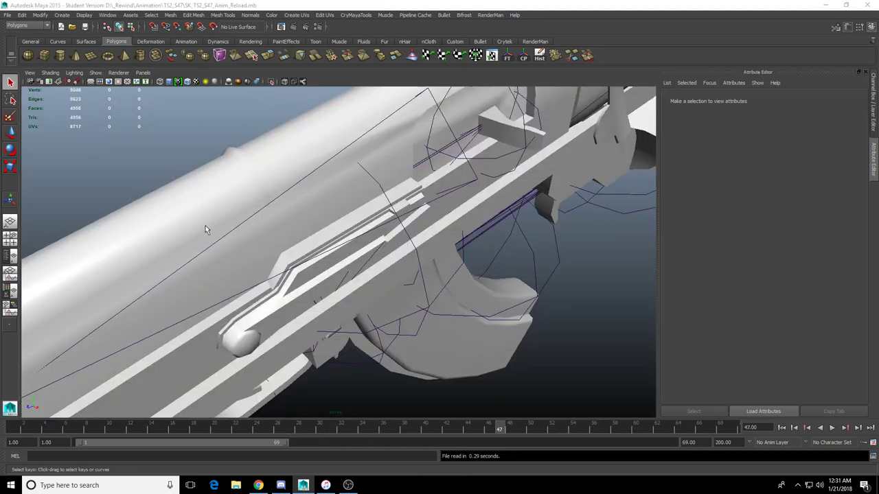
Examine the assault rifle in the camera and perspective views, checking its wireframe and its polygon count
scroll(205, 225, "down", 8)
left_click_drag(205, 225, 416, 220, "alt")
key("space")
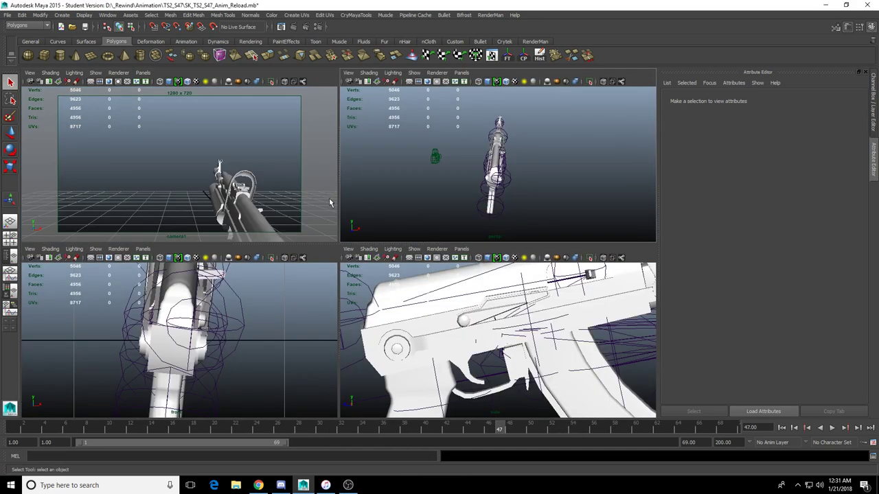
key("space")
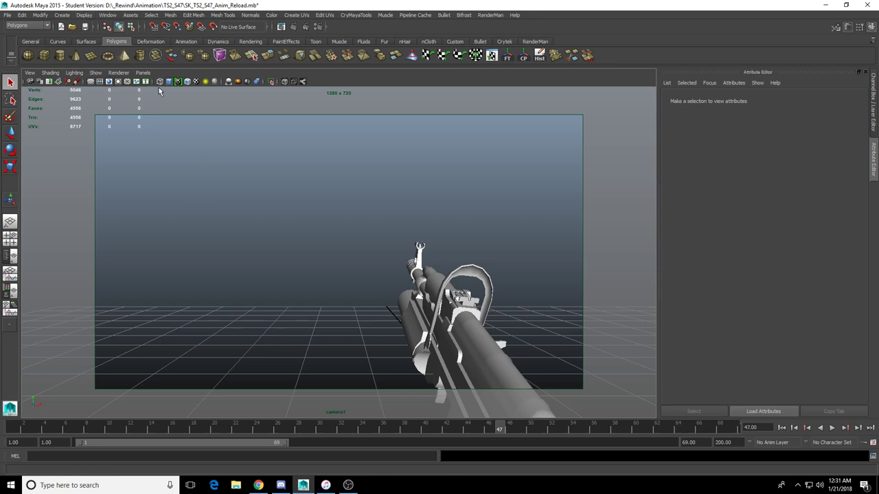
key("space")
key("space")
left_click_drag(405, 221, 260, 184, "alt")
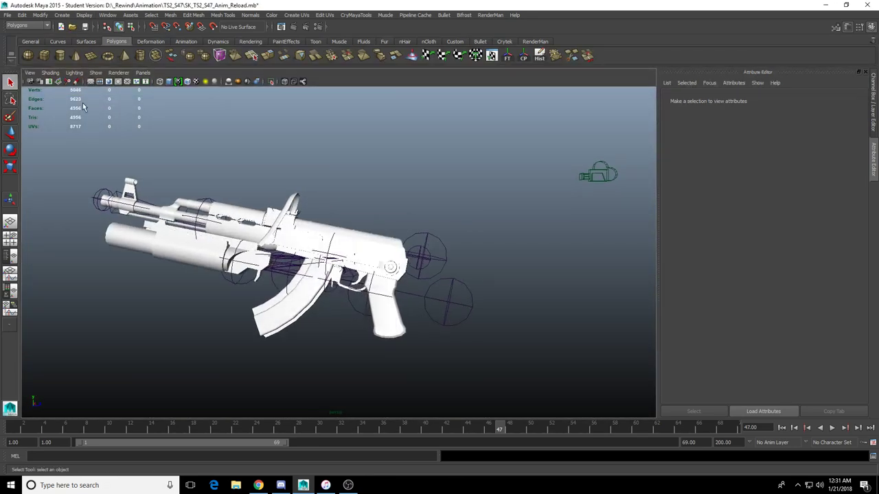
left_click_drag(80, 108, 207, 227, "alt")
right_click_drag(208, 226, 242, 224, "alt")
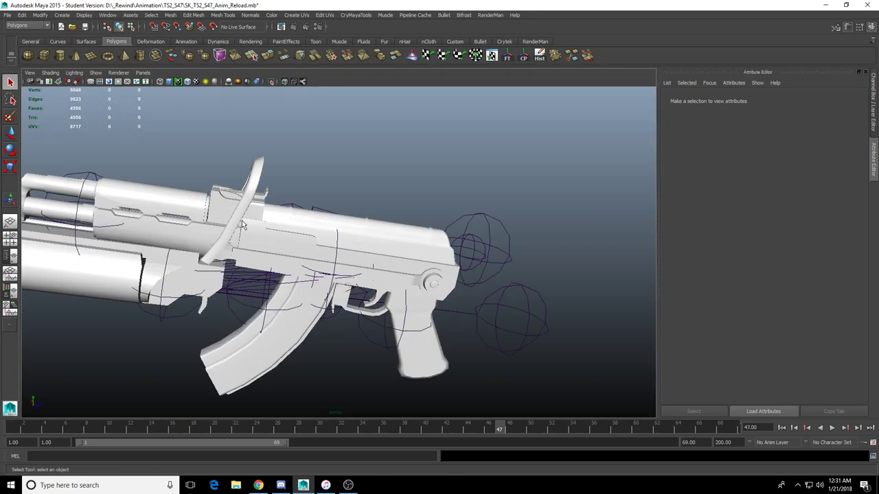
key("4")
scroll(297, 232, "down", 1)
key("5")
scroll(292, 219, "down", 1)
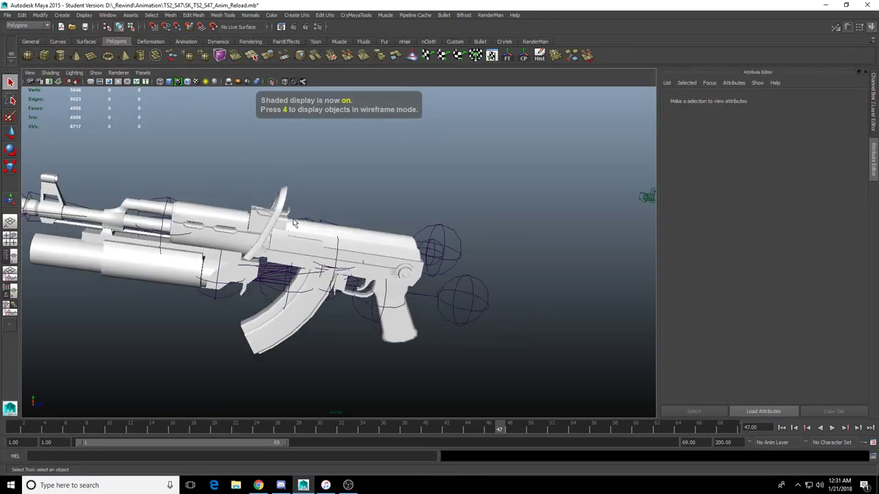
Frame the whole rifle in the perspective view and hide the polygon count heads-up display
scroll(210, 206, "down", 1)
middle_click_drag(180, 159, 273, 169, "alt")
left_click(83, 15)
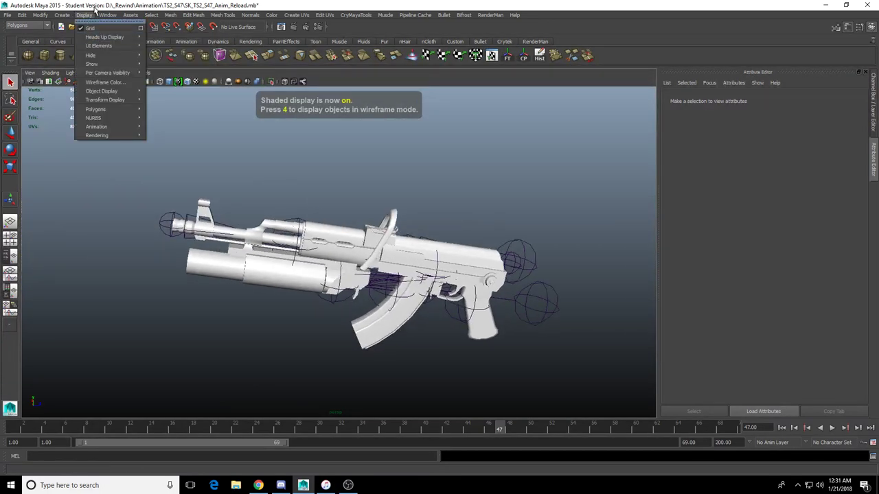
mouse_move(117, 37)
left_click(170, 68)
left_click_drag(198, 146, 245, 184, "alt")
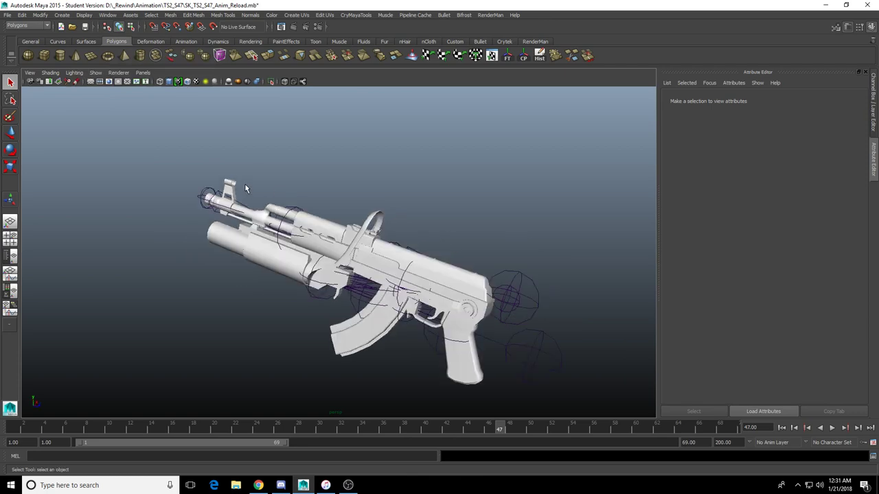
scroll(273, 254, "up", 2)
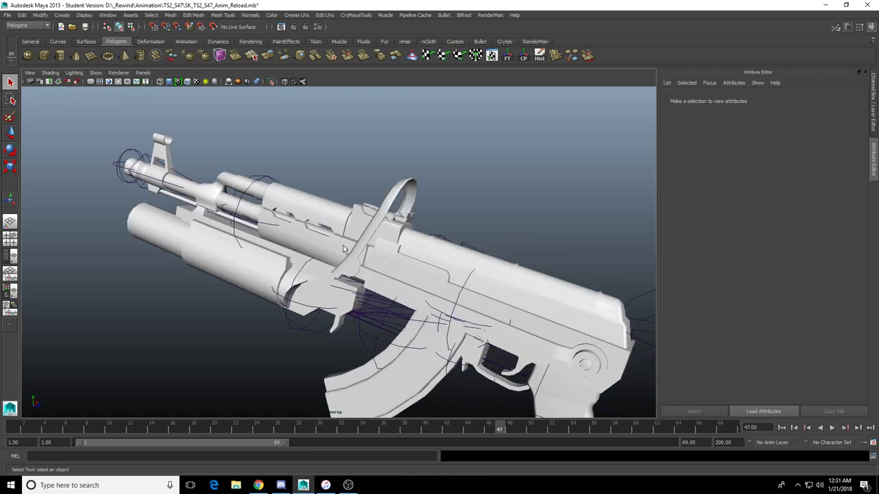
Play the reload animation from the first frame through the camera1 view, and stop playback after reviewing it
key("space")
key("space")
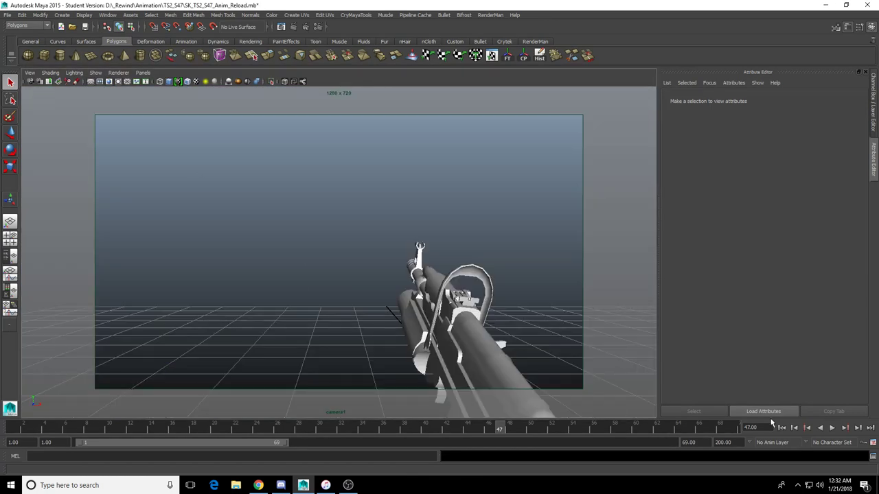
left_click(782, 429)
left_click(831, 428)
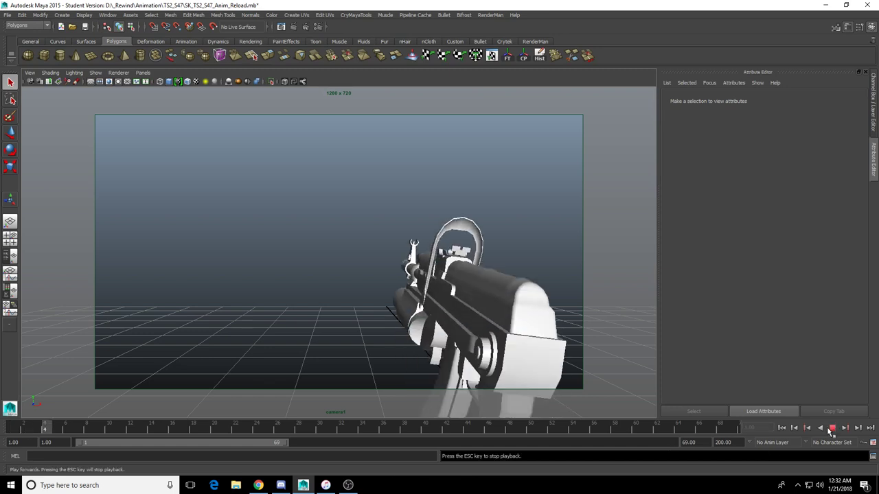
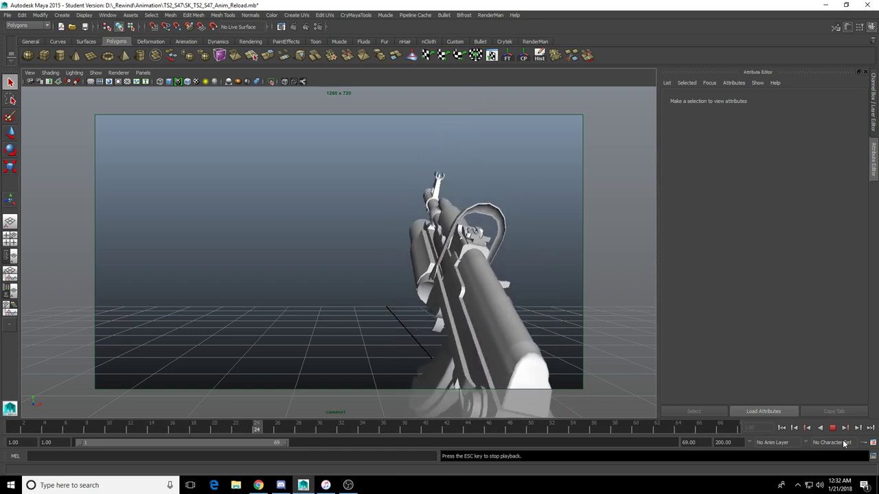
left_click(832, 429)
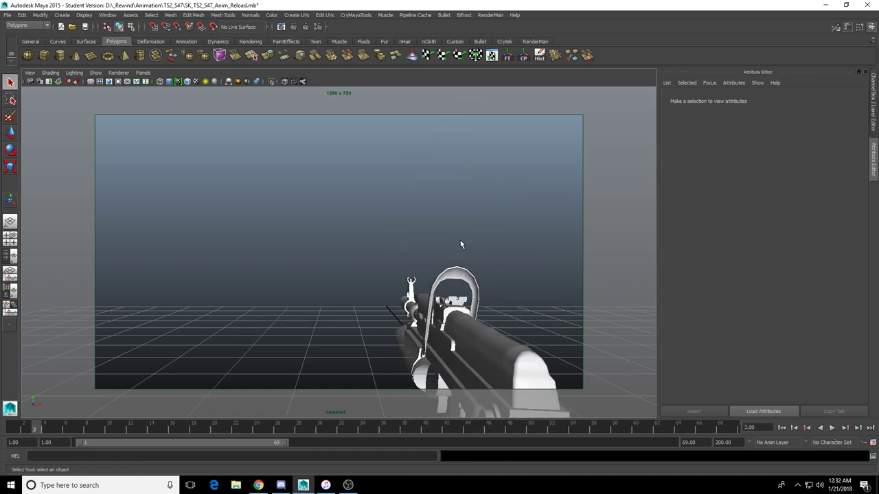
Open SK_TS2_S47_Anim_Pickup.mb without saving the reload scene, and review its animation through the camera1 view
left_click(72, 26)
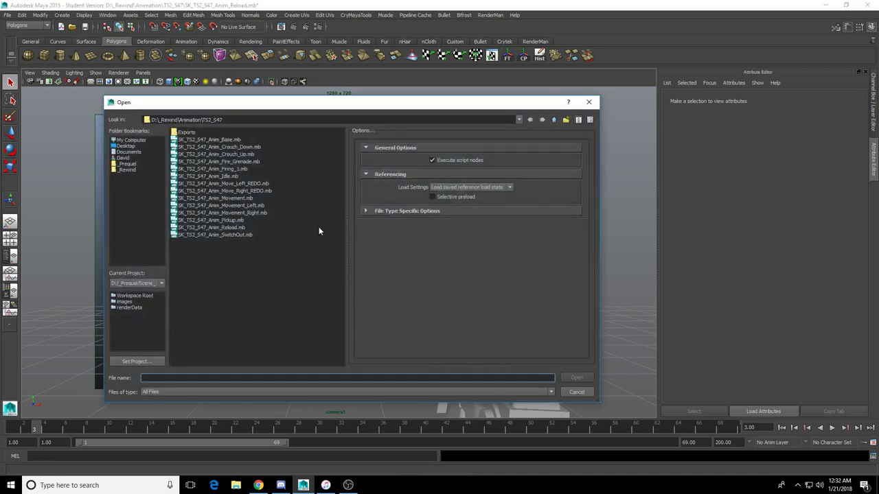
double_click(239, 220)
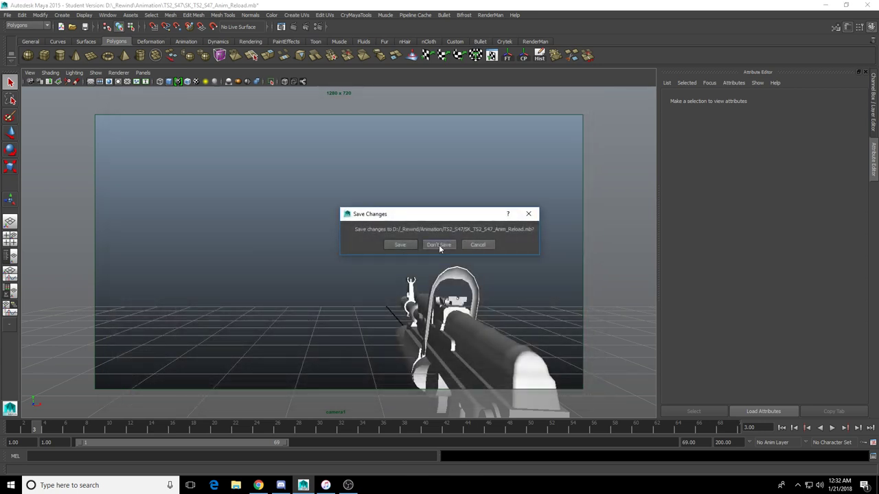
left_click(439, 244)
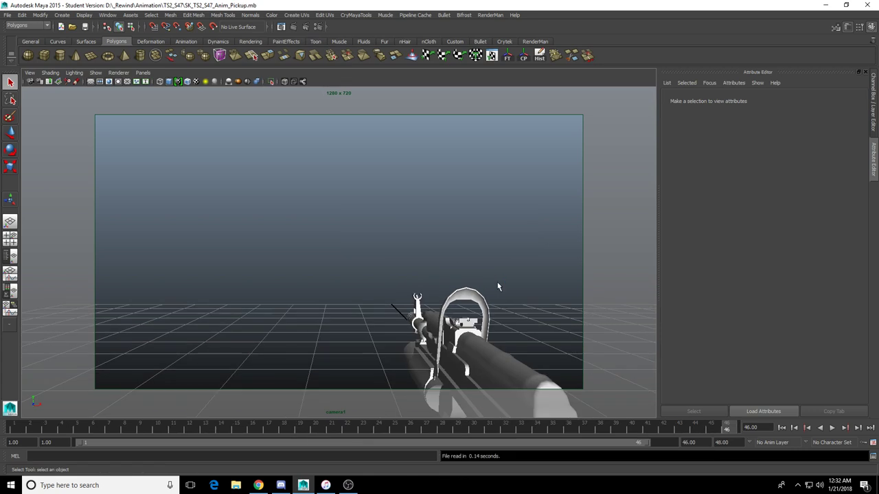
left_click(832, 427)
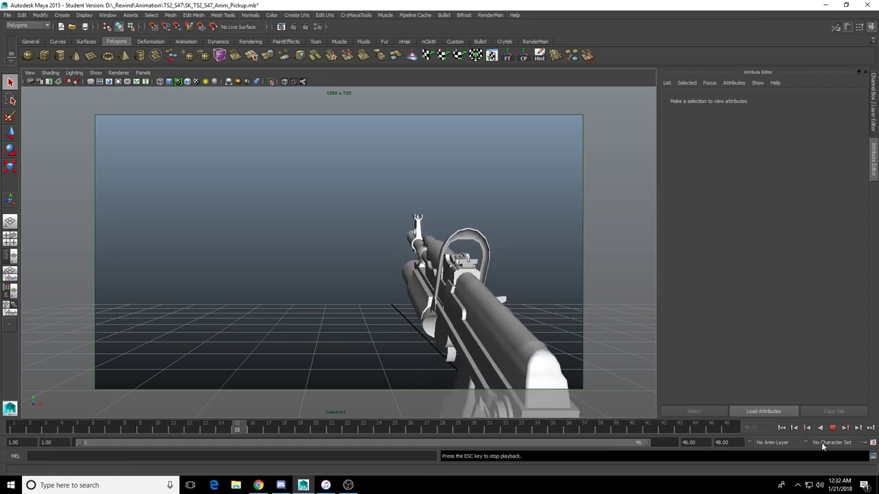
left_click(831, 428)
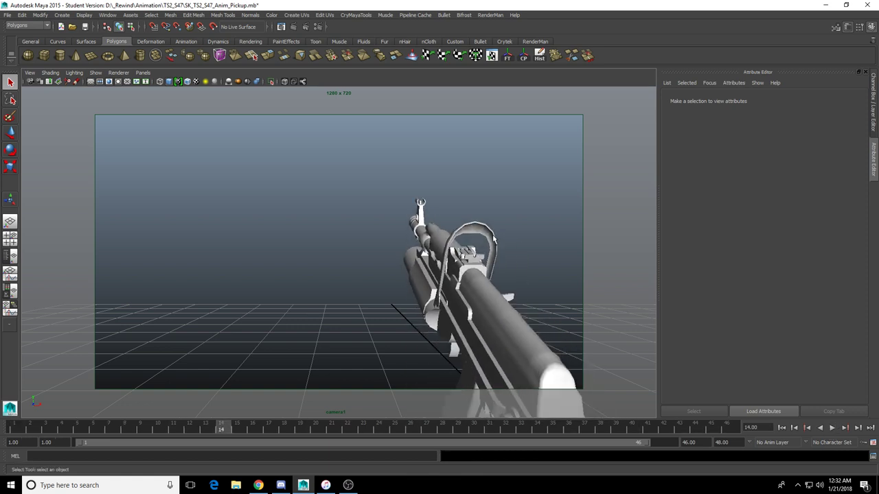
Open the scene SK_TS2_S47_Anim_Firing_1.mb, discarding the changes to the pickup scene
key("ctrl+o")
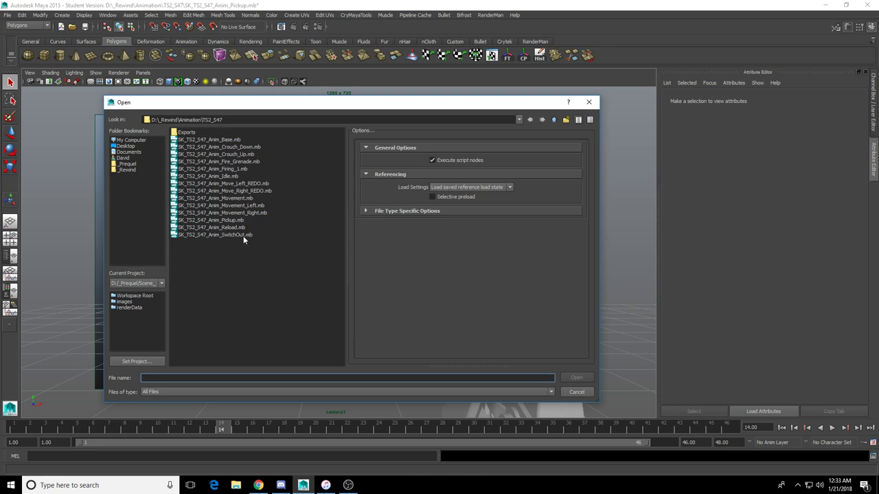
left_click(239, 170)
left_click(239, 182)
double_click(238, 171)
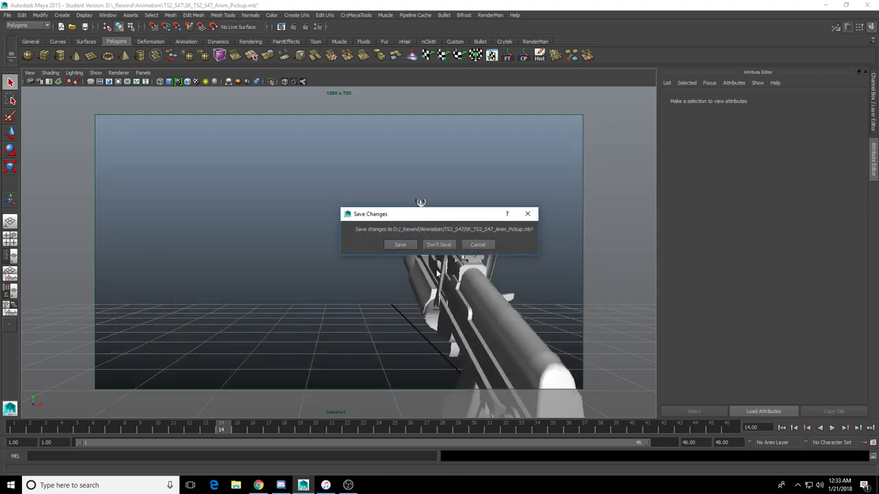
left_click(438, 244)
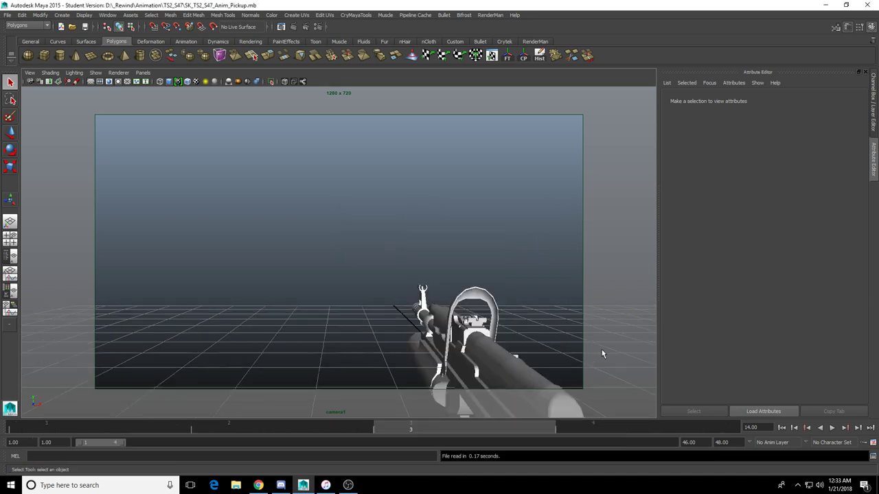
Play the firing animation from the first frame through the camera1 view, and stop playback
left_click(782, 428)
left_click(832, 427)
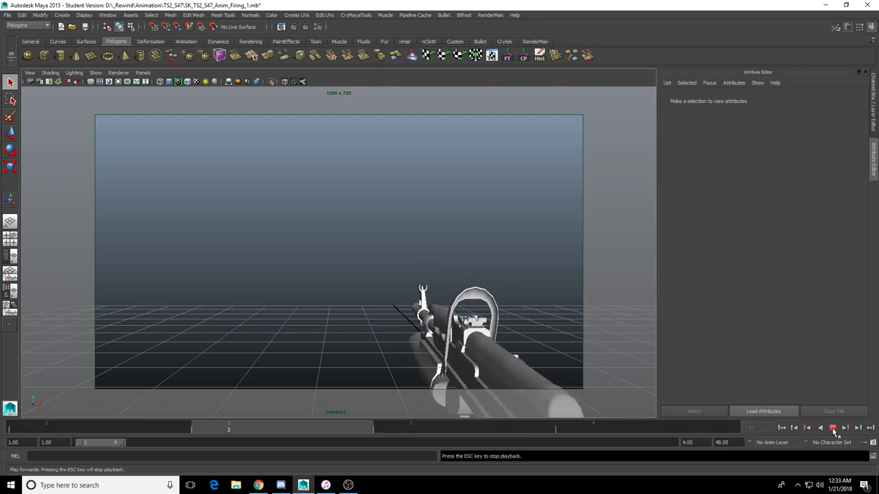
left_click(833, 428)
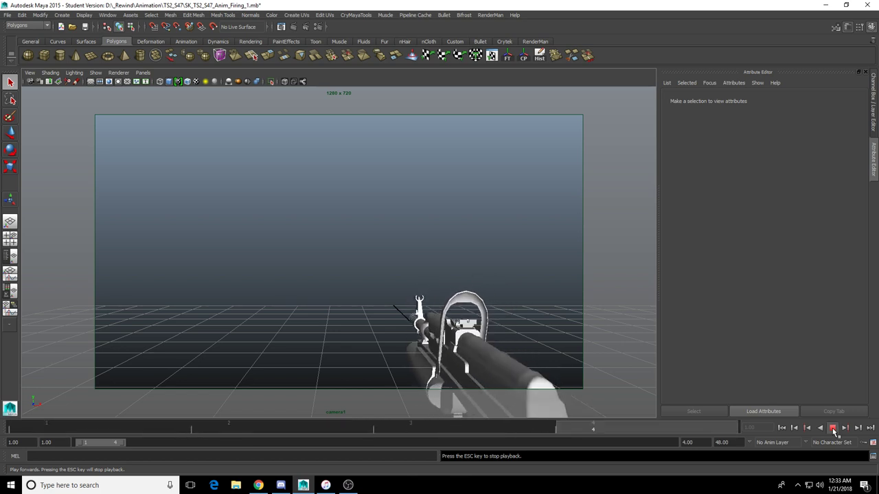
Open SK_TS2_S47_Anim_Idle.mb without saving the firing scene, and rewind the timeline to the first frame
left_click(72, 26)
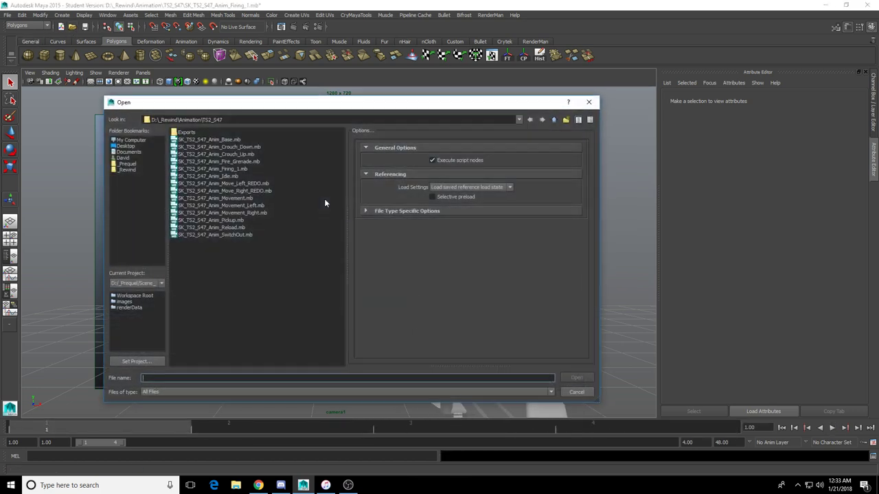
double_click(237, 177)
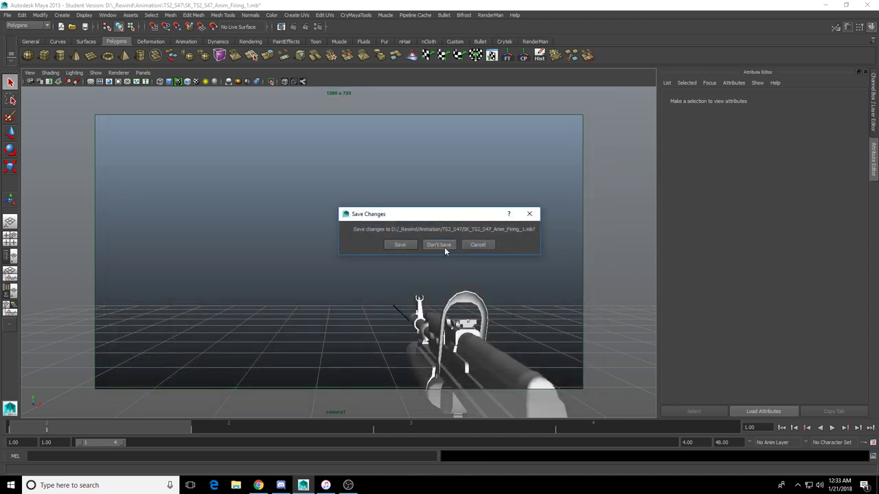
left_click(439, 245)
left_click(781, 428)
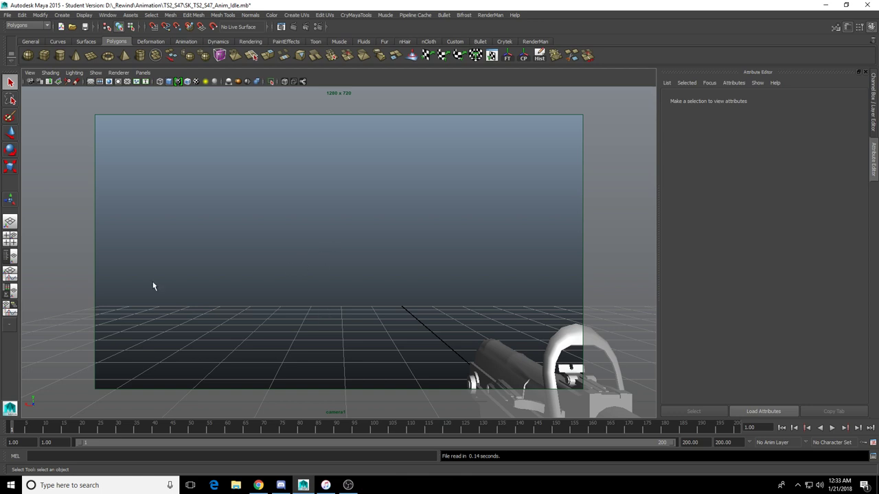
Select camera1 and try to rotate it about its vertical axis beside the rifle in the perspective view
key("space")
key("space")
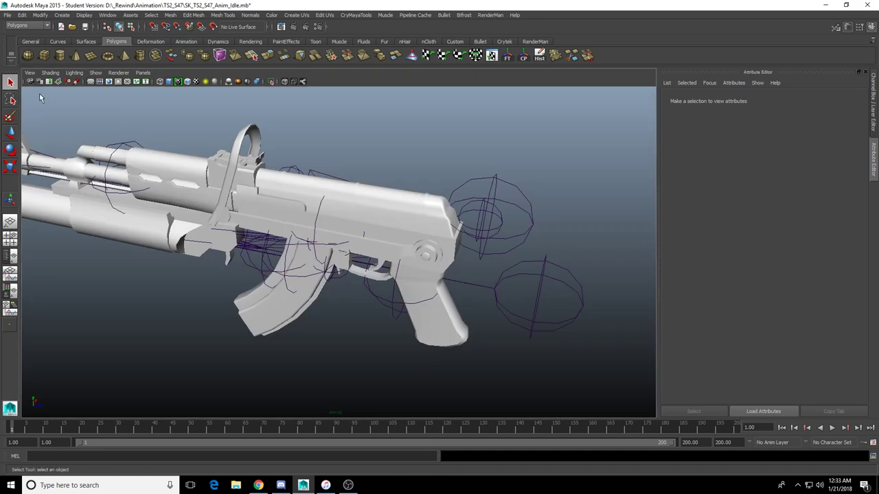
scroll(338, 296, "down", 3)
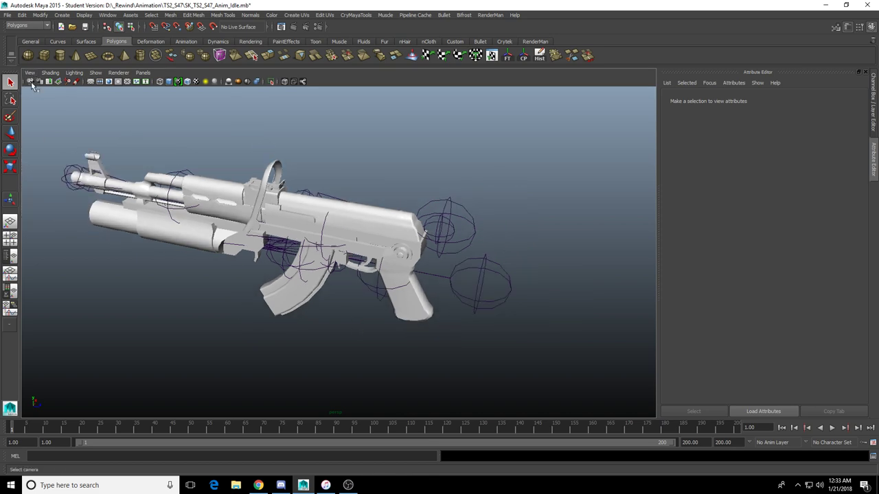
key("space")
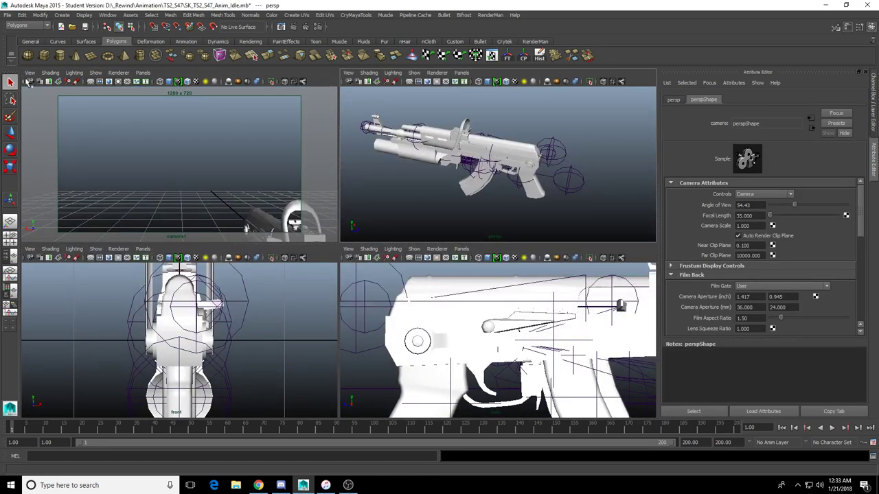
left_click(29, 82)
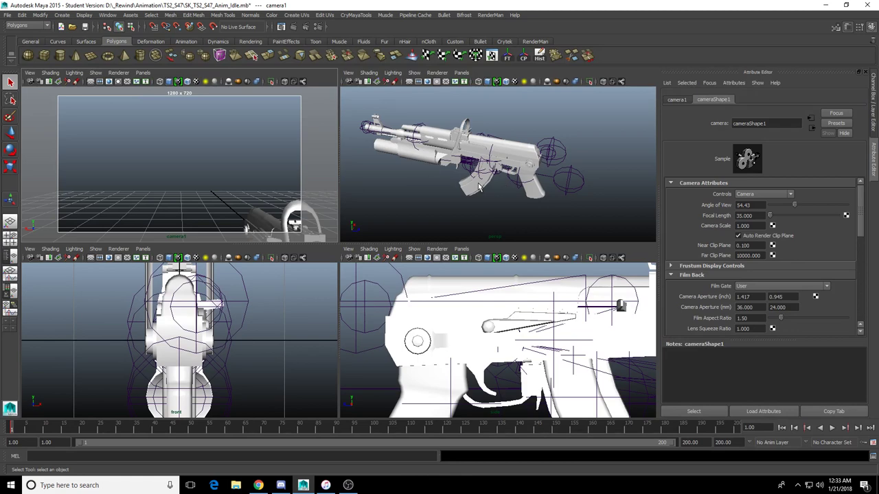
key("space")
key("f")
scroll(478, 216, "down", 9)
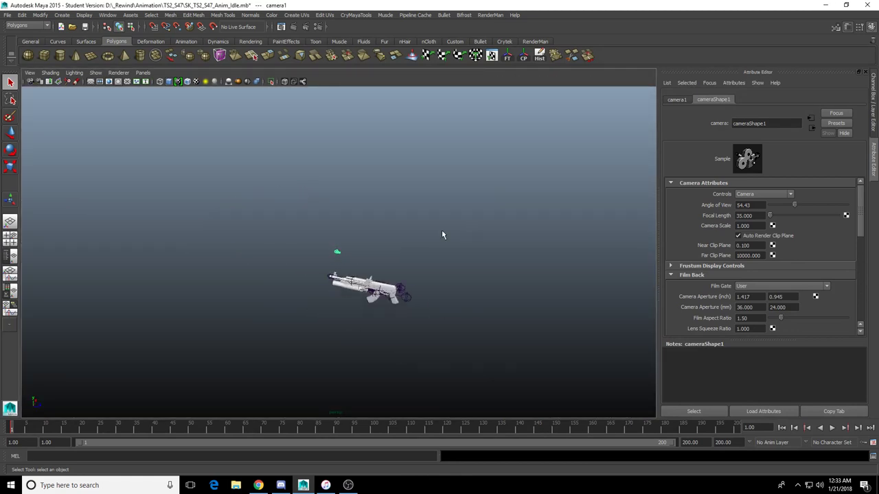
left_click_drag(441, 235, 520, 224, "alt")
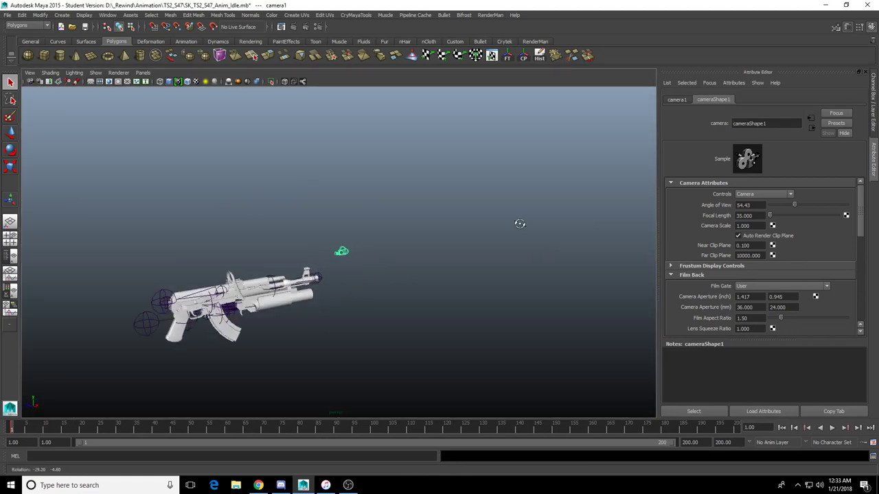
key("space")
key("e")
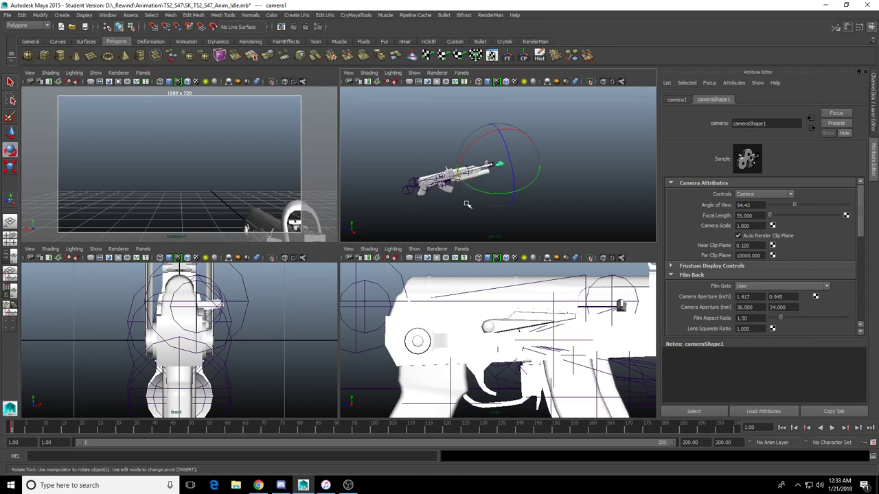
left_click_drag(487, 193, 371, 158)
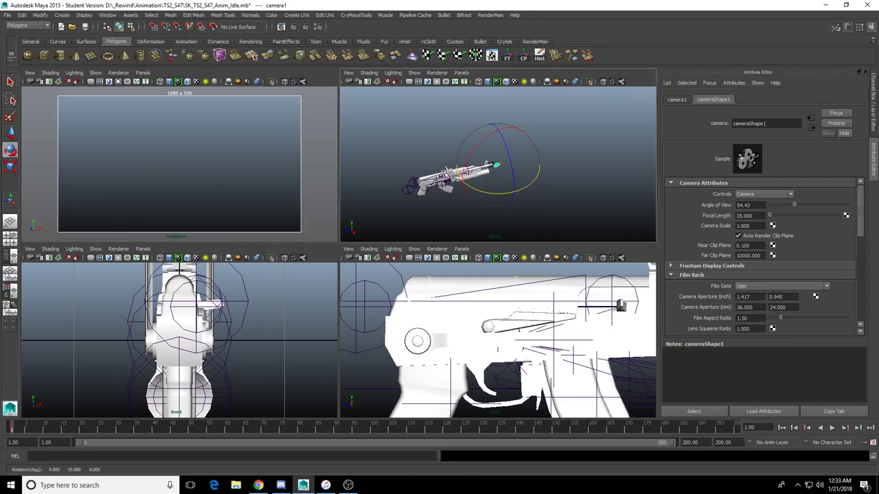
Try to move camera1 behind and slightly above the rifle stock, so the gun is seen from a first-person angle
left_click_drag(440, 188, 484, 197, "alt")
left_click_drag(431, 202, 555, 200, "alt")
key("w")
left_click_drag(581, 166, 528, 165)
left_click_drag(598, 142, 605, 142)
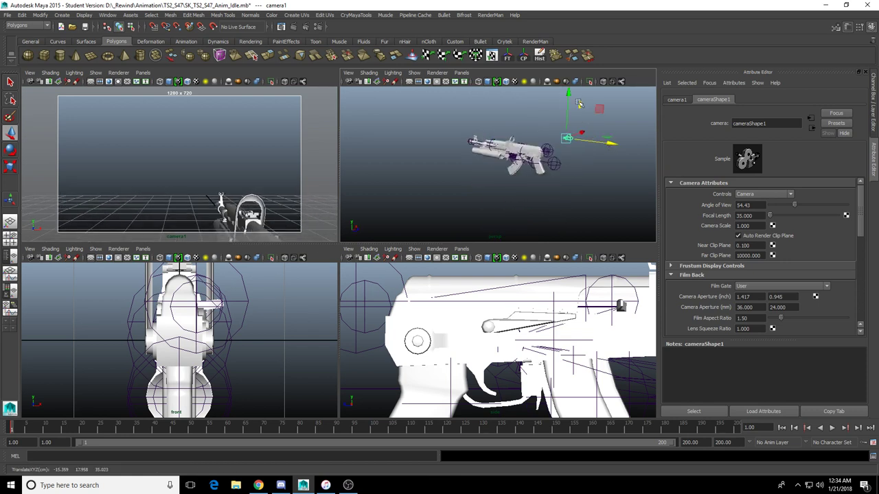
left_click_drag(568, 102, 569, 112)
left_click_drag(598, 153, 605, 154)
left_click_drag(577, 105, 577, 102)
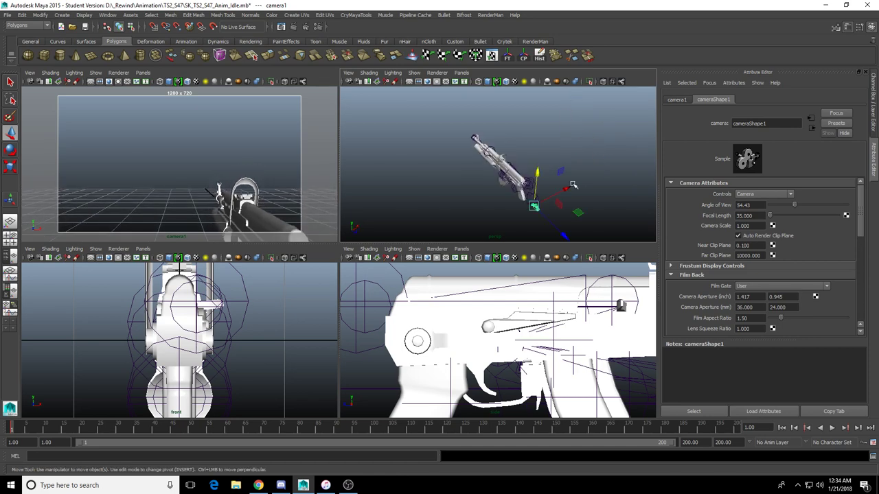
Save the idle scene from the camera1 view, accepting the student version notice, and start playback
key("space")
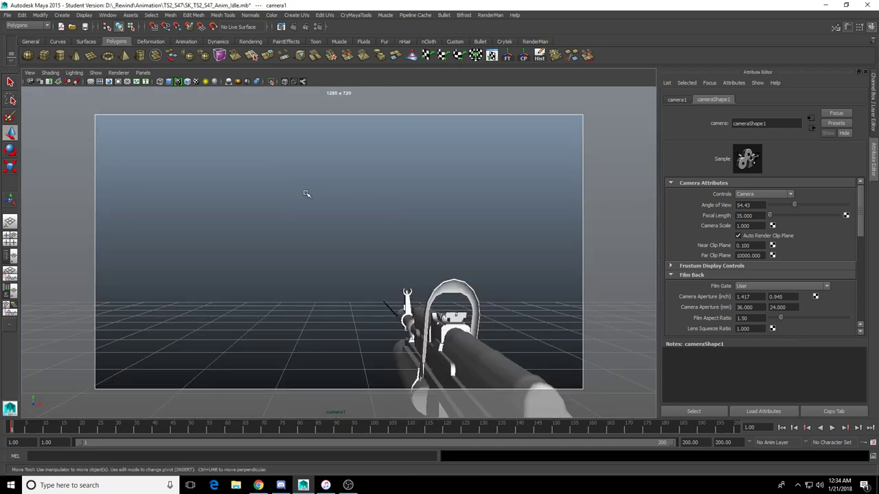
left_click(306, 193)
left_click(83, 27)
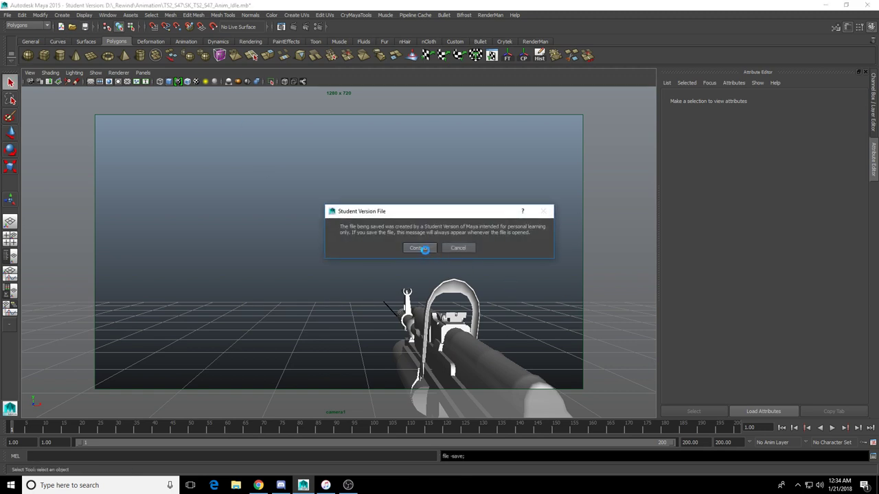
left_click(419, 248)
left_click(831, 427)
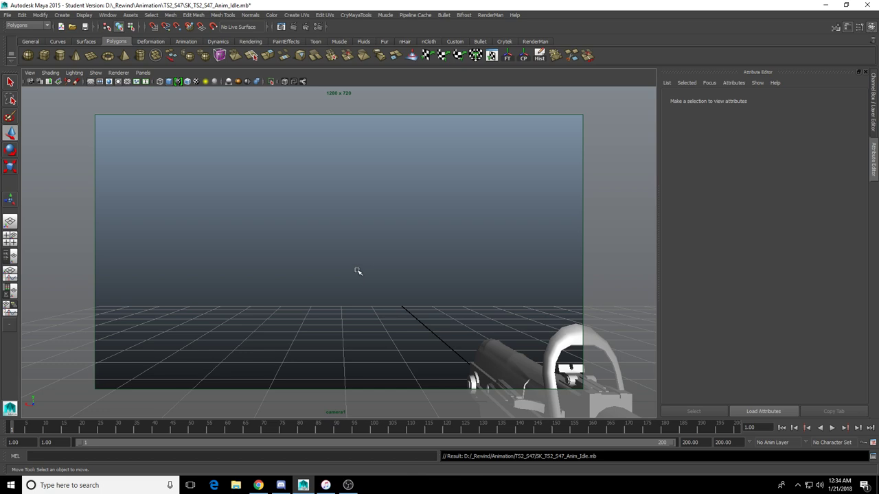
Frame the rifle from behind in the perspective view and turn on the resolution gate
key("space")
key("space")
left_click_drag(396, 246, 351, 207, "alt")
scroll(302, 213, "up", 4)
middle_click_drag(267, 180, 354, 251, "alt")
scroll(354, 251, "up", 5)
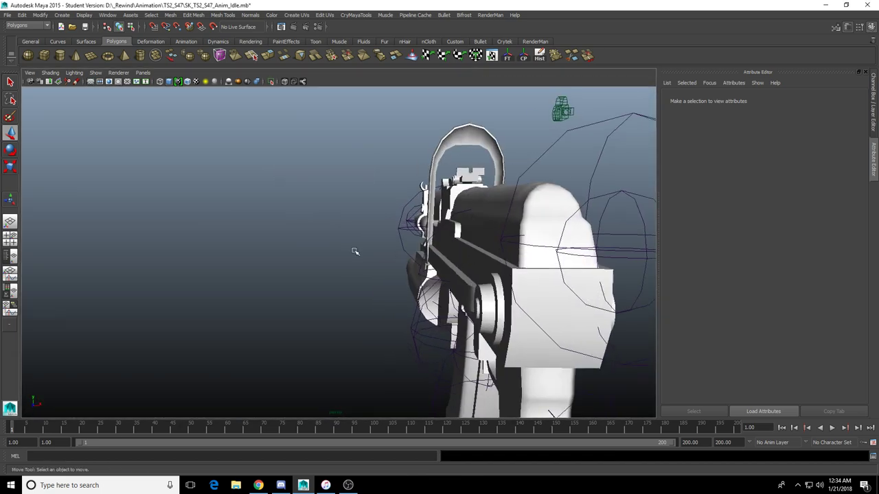
mouse_move(354, 251)
left_mouse_down("alt")
mouse_move(392, 278)
mouse_move(344, 241)
left_mouse_up("alt")
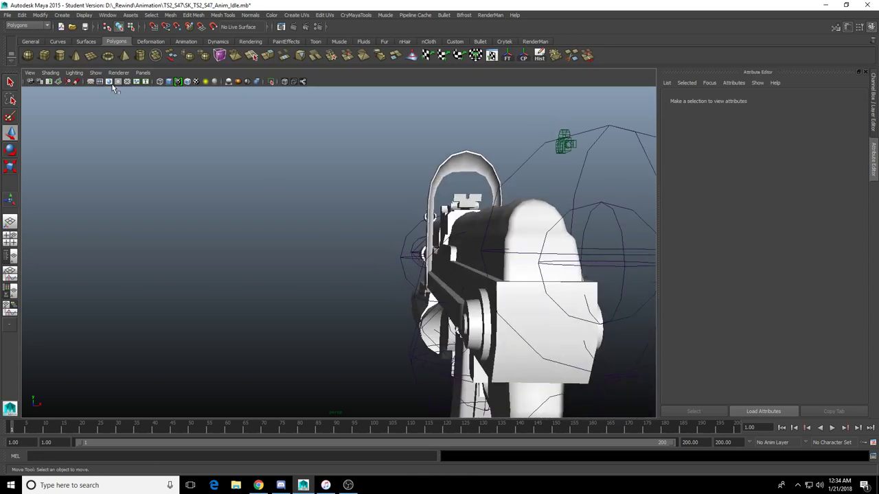
left_click(111, 83)
scroll(323, 204, "up", 3)
middle_click_drag(323, 203, 347, 246, "alt")
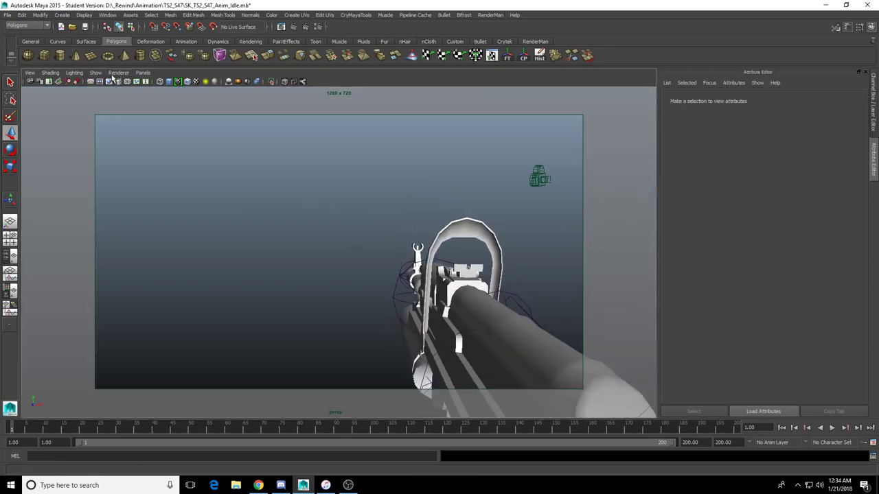
Play the idle animation from a first-person angle in the perspective view, and stop playback
scroll(281, 261, "down", 3)
left_click_drag(281, 260, 293, 259, "alt")
middle_click_drag(293, 259, 296, 278, "alt")
left_click_drag(296, 278, 293, 275, "alt")
middle_click_drag(294, 274, 296, 280, "alt")
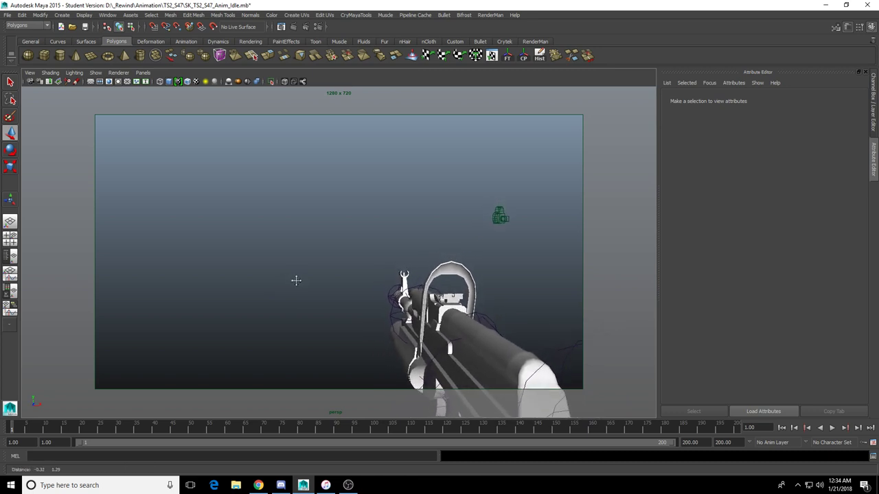
left_click(832, 427)
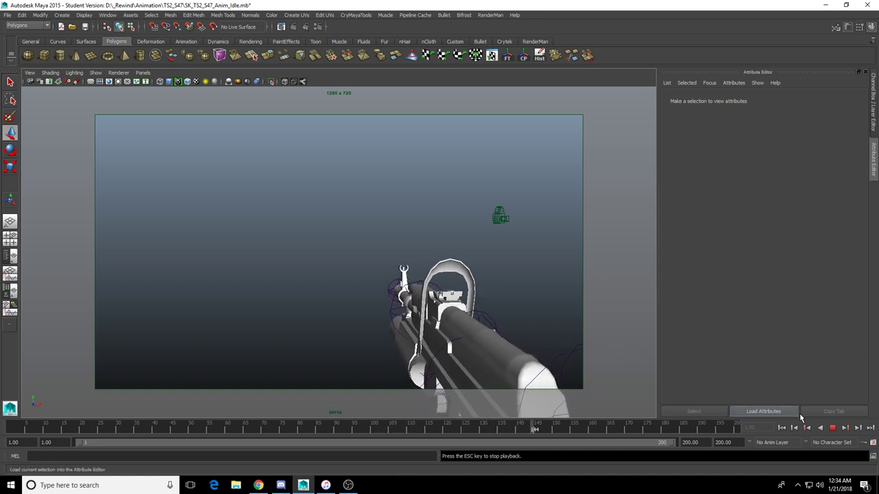
key("Escape")
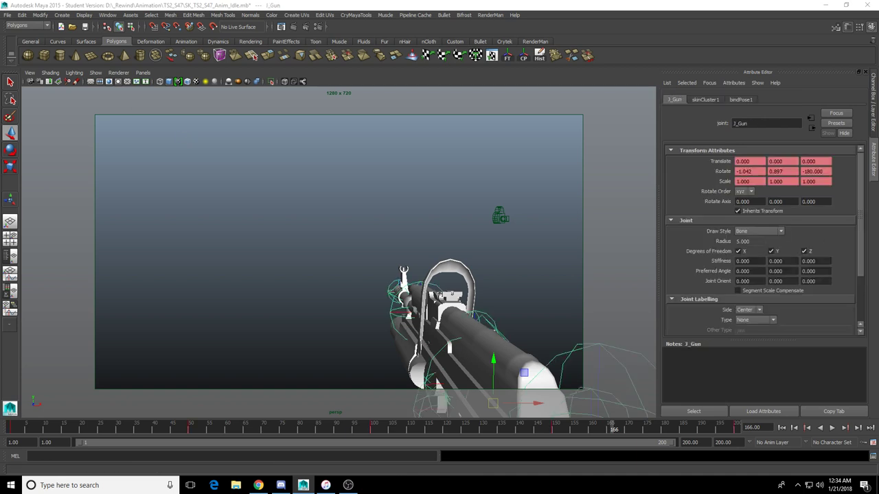
Examine the J_Gun joint's animation curves in the maximized Graph Editor, move the editor away, and deselect the joint
left_click_drag(0, 67, 418, 65)
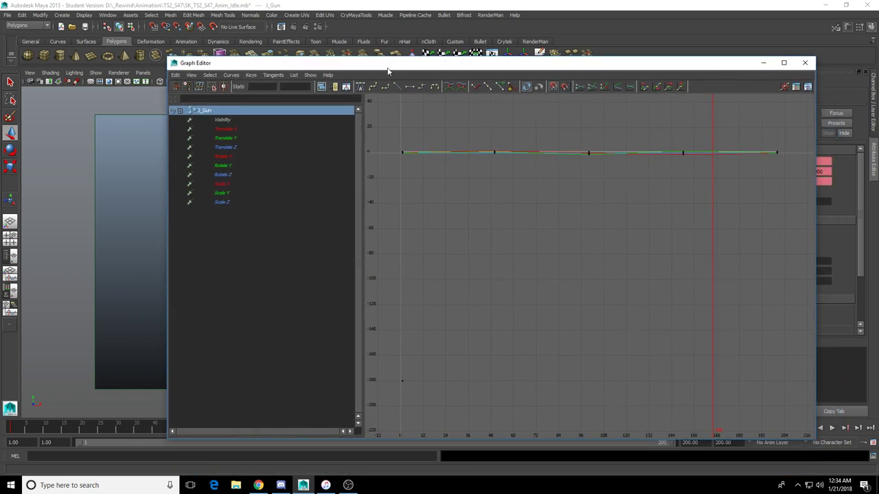
double_click(394, 67)
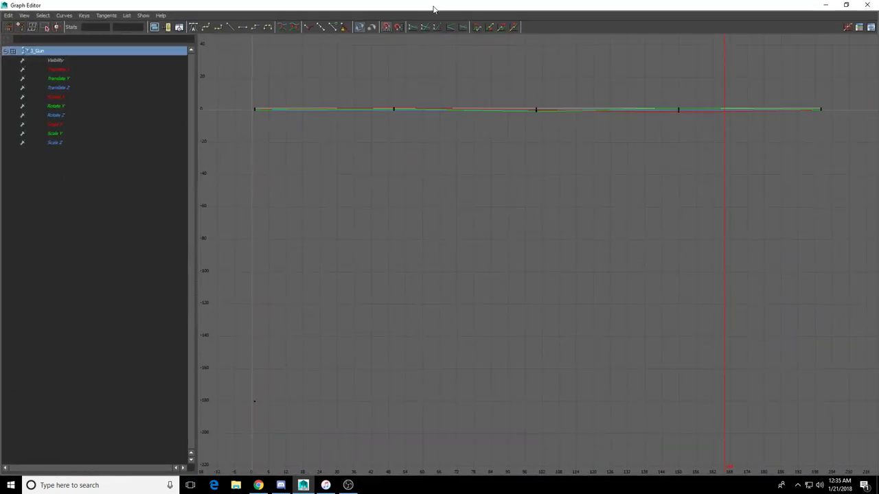
left_click_drag(268, 80, 833, 188)
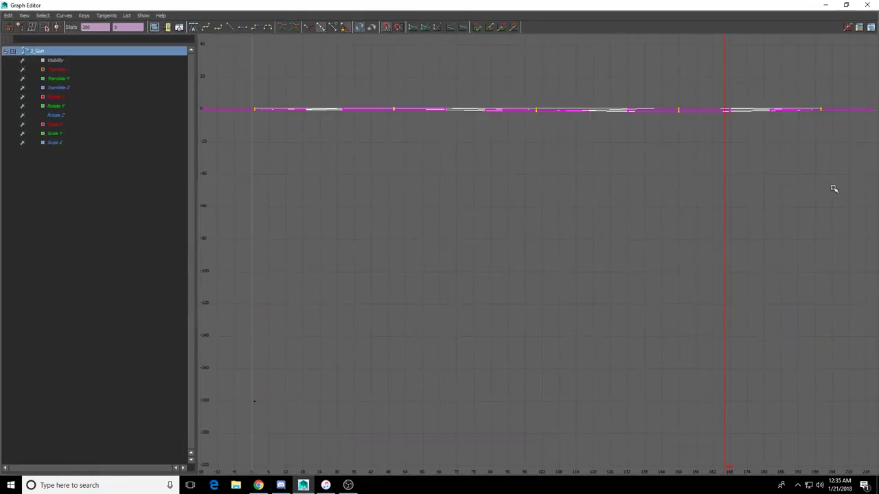
key("f")
left_click(543, 172)
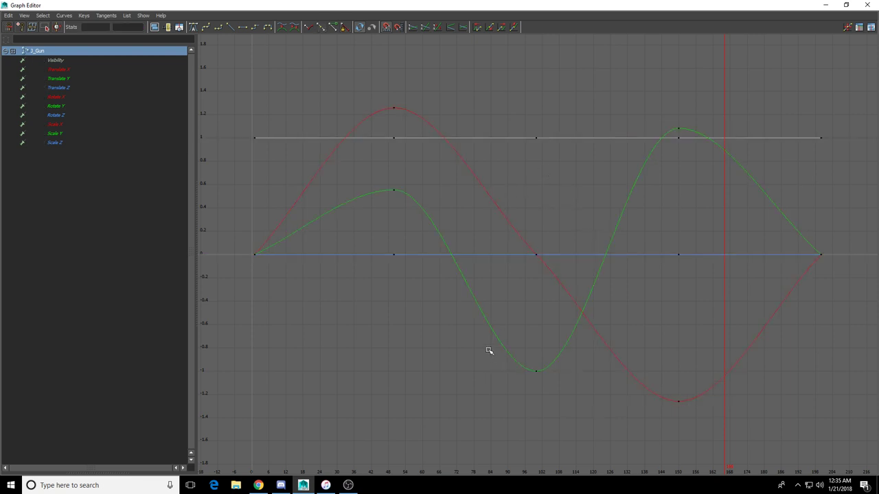
double_click(776, 8)
left_click_drag(639, 65, 0, 66)
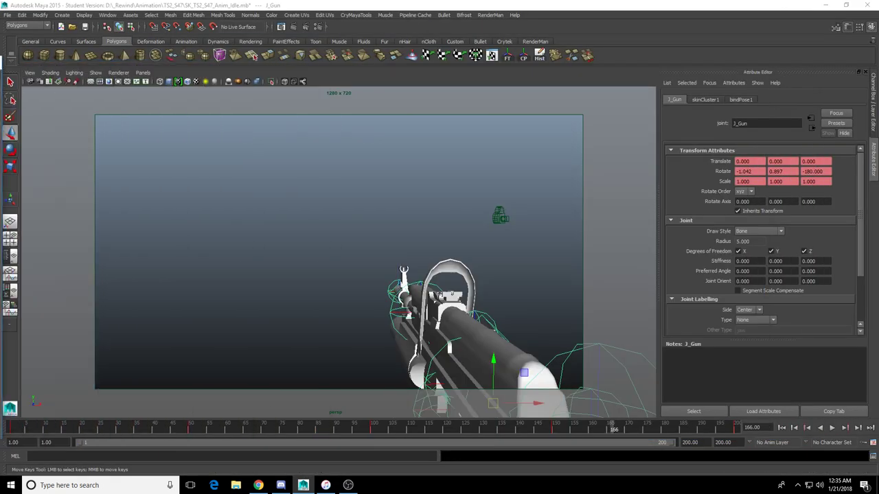
left_click(337, 218)
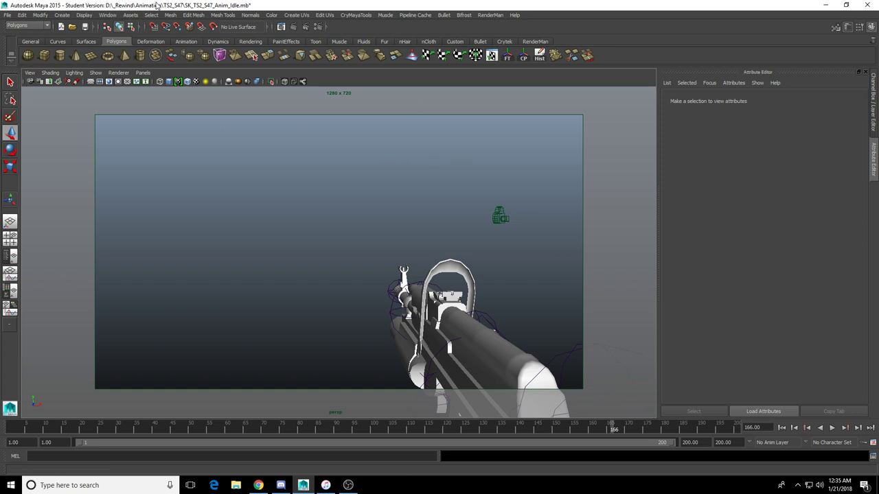
Browse the _Rewind Animation folder and its Rigging subfolder for scenes to open
left_click(73, 28)
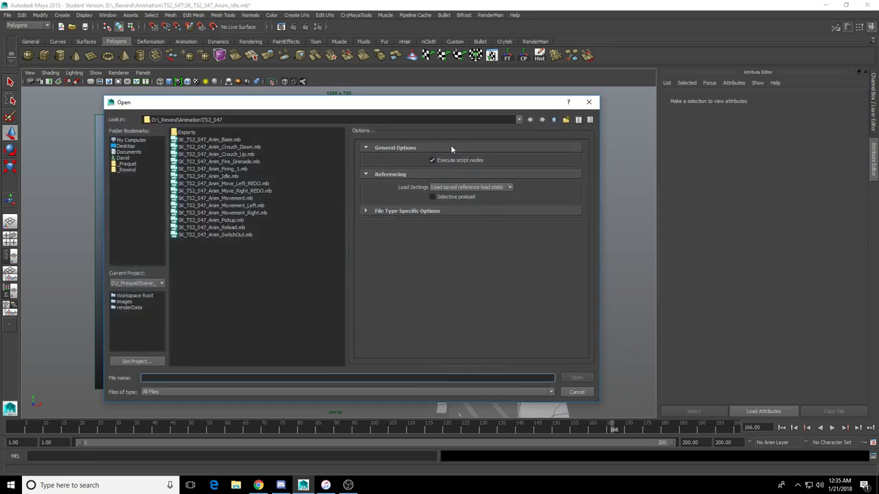
left_click(553, 120)
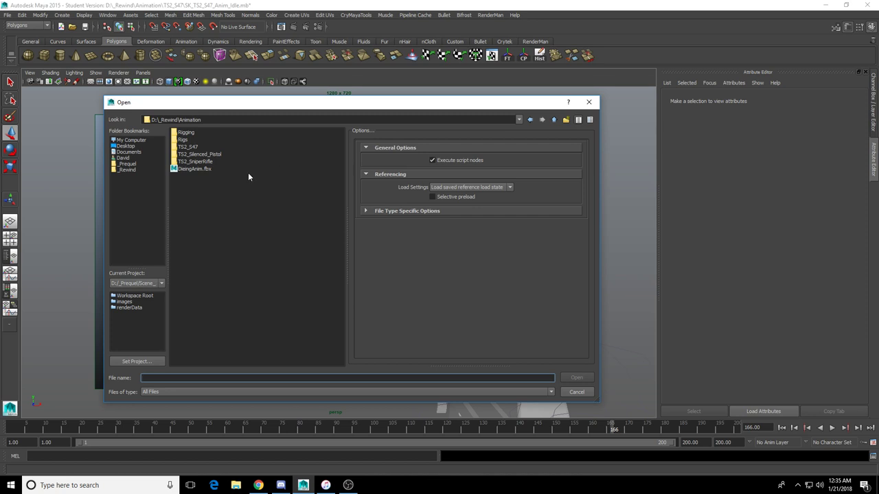
double_click(188, 132)
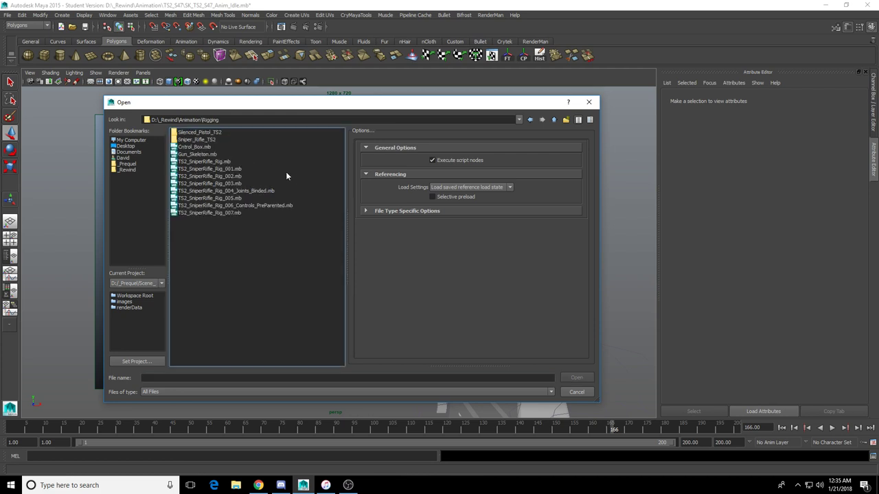
left_click(554, 120)
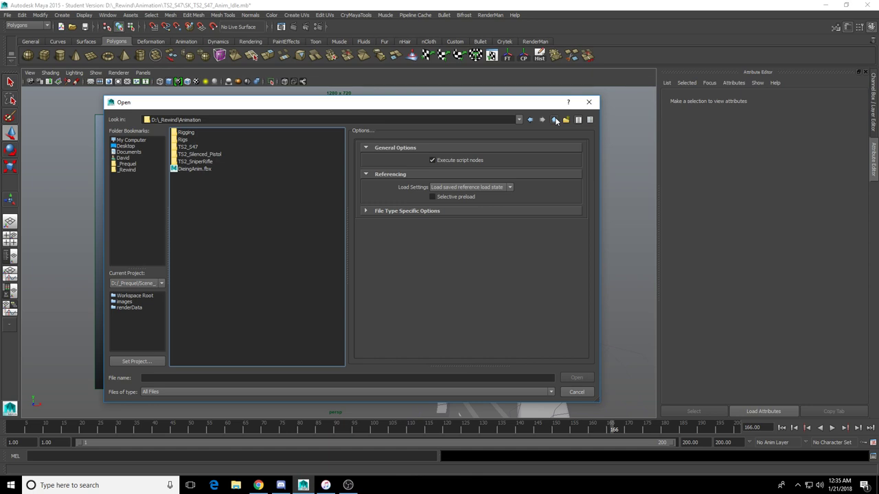
Open LaserGun_010.mb from the Weapon_Modeling Lasergun folder, discarding the changes to the idle scene
left_click(555, 120)
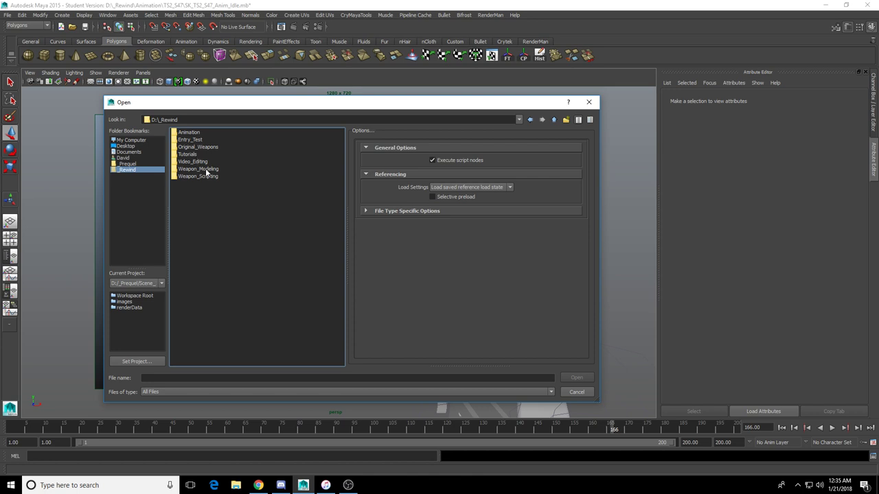
double_click(205, 168)
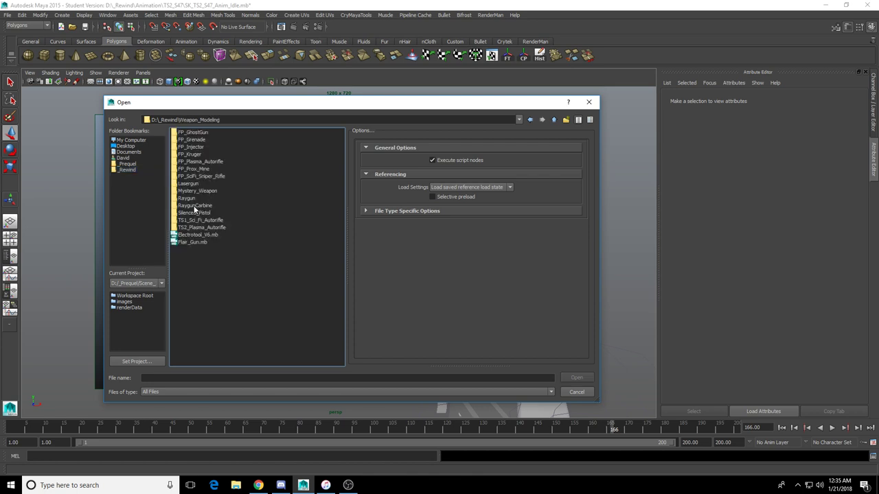
double_click(191, 184)
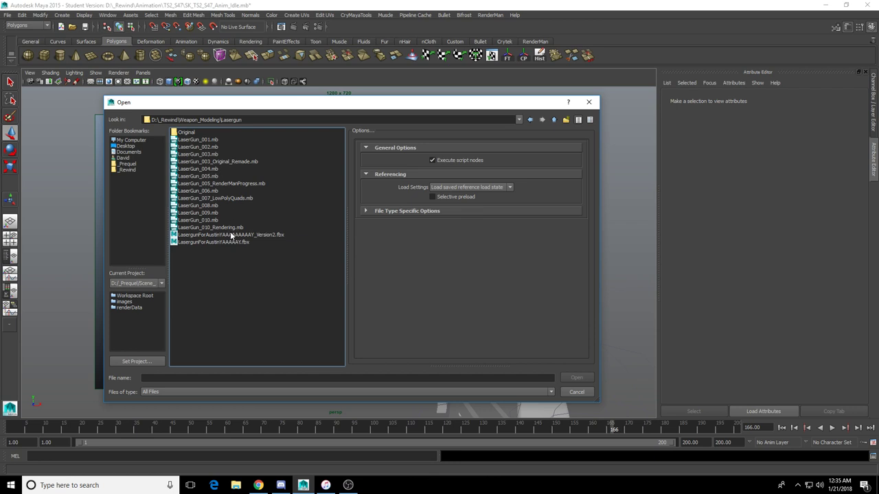
left_click(211, 184)
left_click(207, 212)
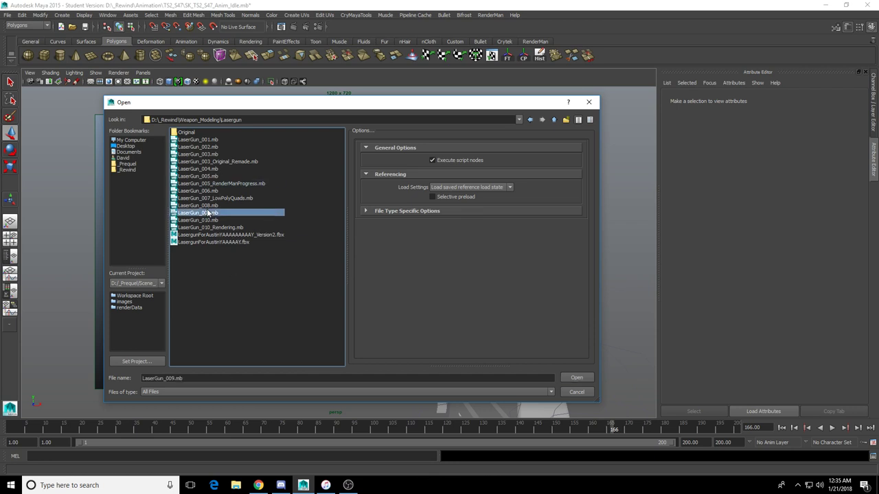
double_click(211, 220)
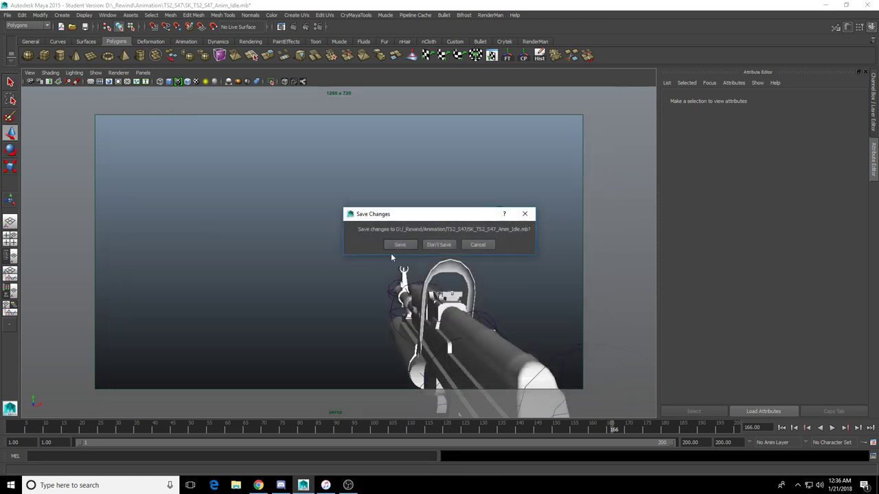
left_click(439, 245)
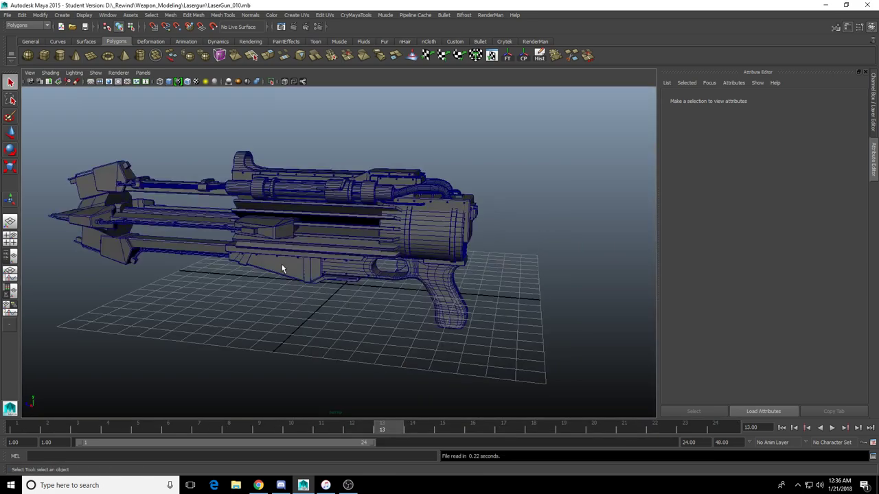
Examine the laser gun's barrels, side cylinder and rear end up close from several angles
scroll(282, 239, "up", 4)
left_click_drag(283, 236, 345, 248, "alt")
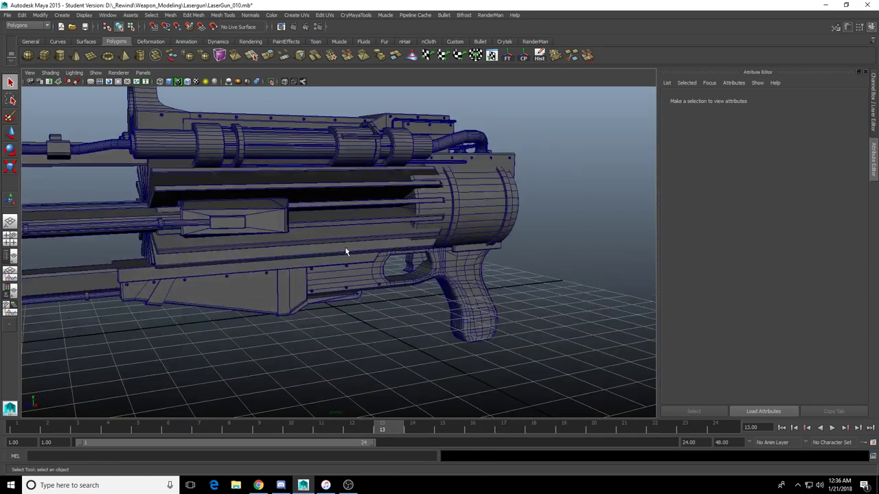
middle_click_drag(309, 238, 420, 246, "alt")
left_click_drag(337, 237, 278, 234, "alt")
scroll(257, 252, "down", 2)
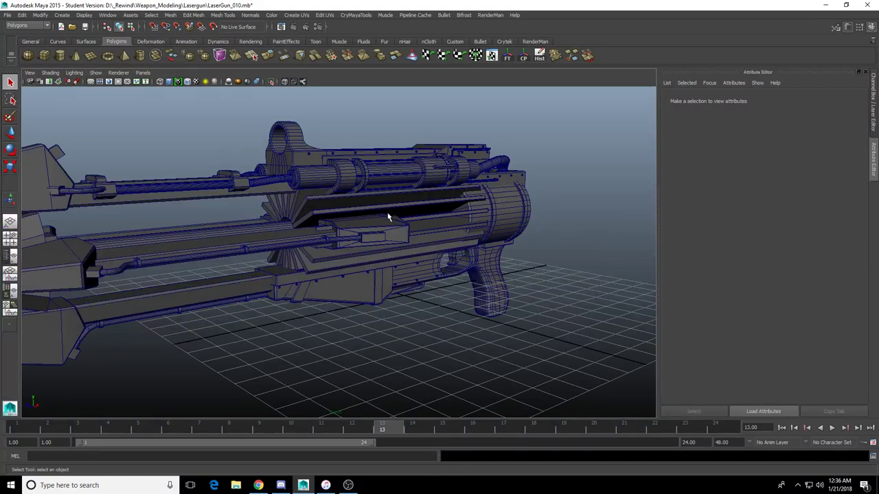
left_click_drag(388, 217, 309, 252, "alt")
scroll(376, 270, "up", 3)
left_click_drag(398, 239, 353, 307, "alt")
left_click_drag(260, 300, 345, 310, "alt")
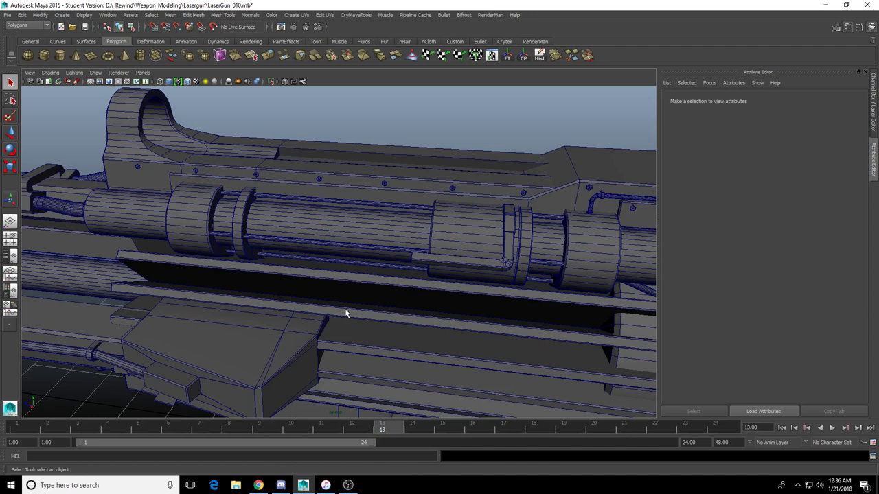
left_click_drag(351, 309, 296, 306, "alt")
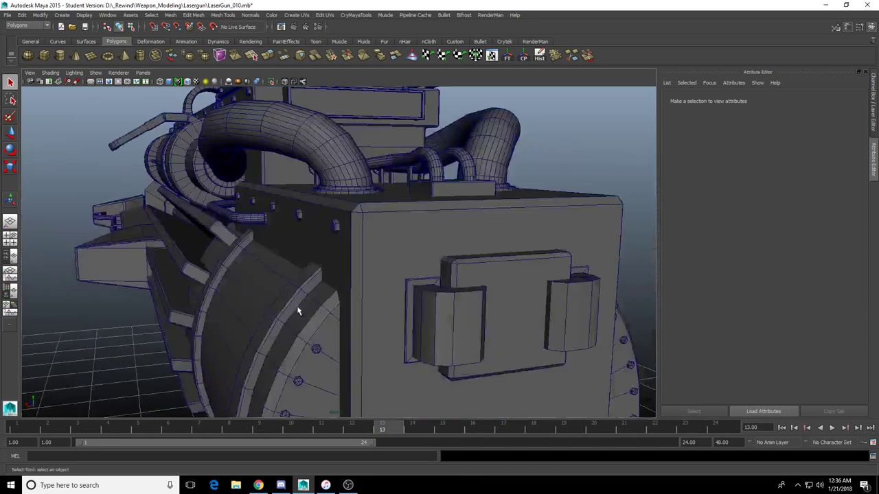
Frame the block at the back of the laser gun and inspect the hoses and cylinder beside it
scroll(300, 306, "down", 4)
left_click(402, 291)
key("f")
scroll(319, 288, "down", 4)
left_click_drag(320, 264, 310, 286, "alt")
scroll(361, 260, "down", 5)
scroll(349, 291, "down", 3)
middle_click_drag(310, 286, 416, 281, "alt")
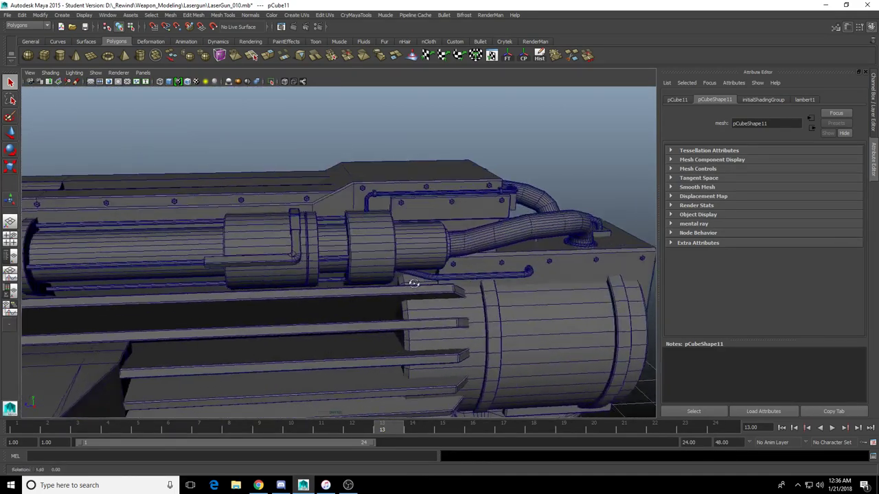
left_click_drag(416, 281, 285, 262, "alt")
Slide the Reload_Thing sleeve along the side cylinder to demonstrate its travel, and undo the move
left_click(243, 248)
key("w")
scroll(271, 265, "down", 5)
scroll(272, 265, "up", 5)
middle_click_drag(273, 266, 366, 268, "alt")
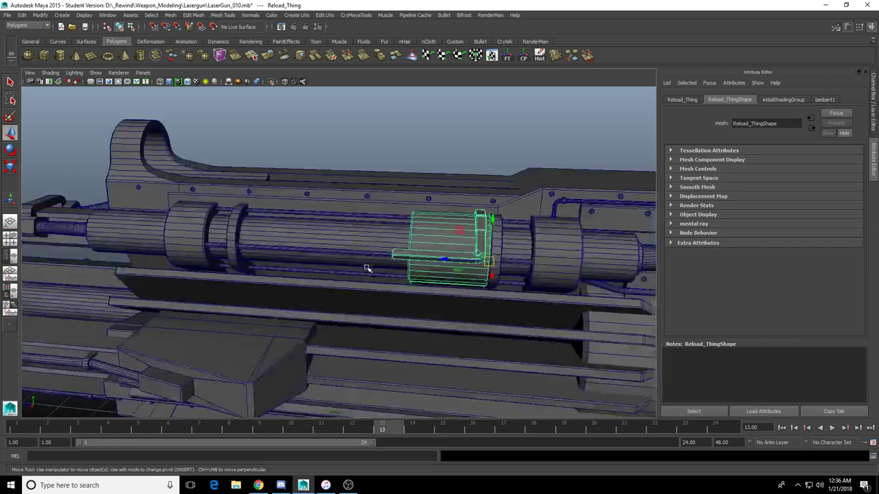
left_click_drag(367, 268, 272, 275, "alt")
left_click_drag(306, 280, 279, 313, "alt")
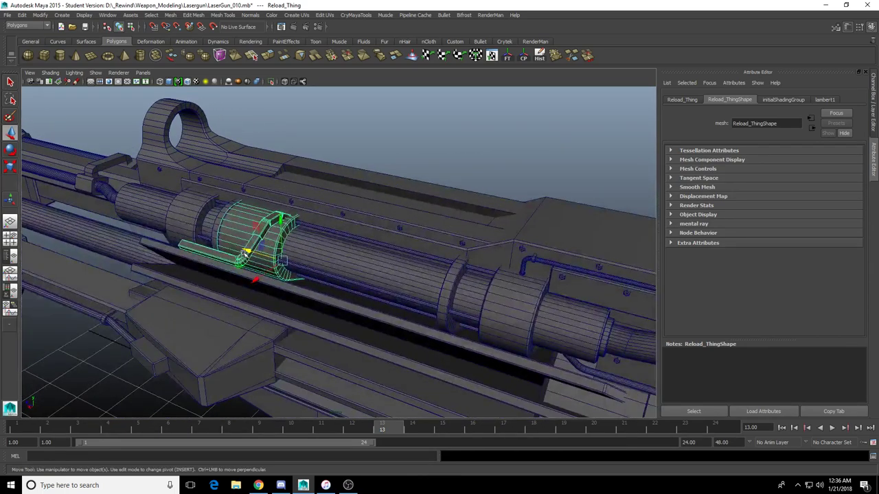
left_click_drag(241, 250, 320, 241)
key("ctrl+z")
key("ctrl+z")
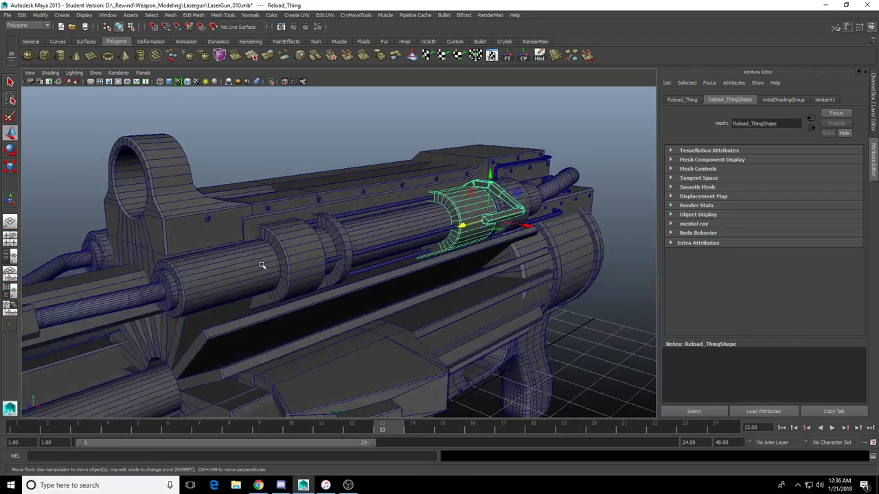
Select the side cylinders with their hoses on both sides of the laser gun and inspect them from above and behind
left_click(262, 265)
left_click_drag(263, 265, 297, 302, "alt")
left_click(278, 248, "shift")
left_click_drag(278, 248, 345, 242, "alt")
middle_click_drag(345, 242, 445, 169, "alt")
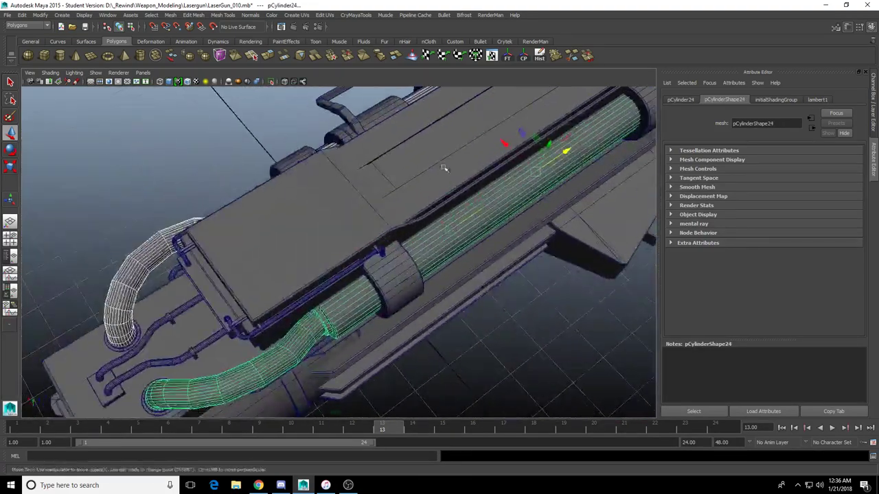
left_click_drag(346, 252, 461, 233, "alt")
left_click_drag(323, 306, 378, 298, "alt")
right_click_drag(379, 298, 328, 254, "alt")
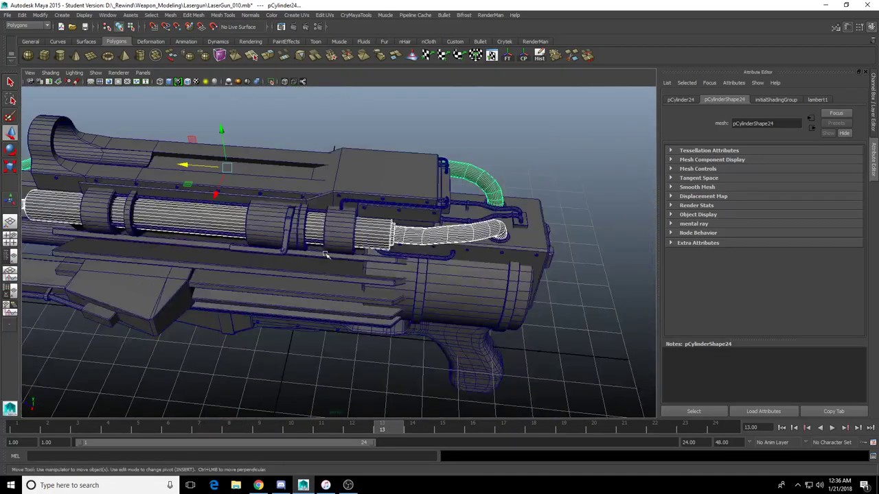
Show the Reference layer to check its contents, hide it again, and clear the cylinder selection
left_click(874, 121)
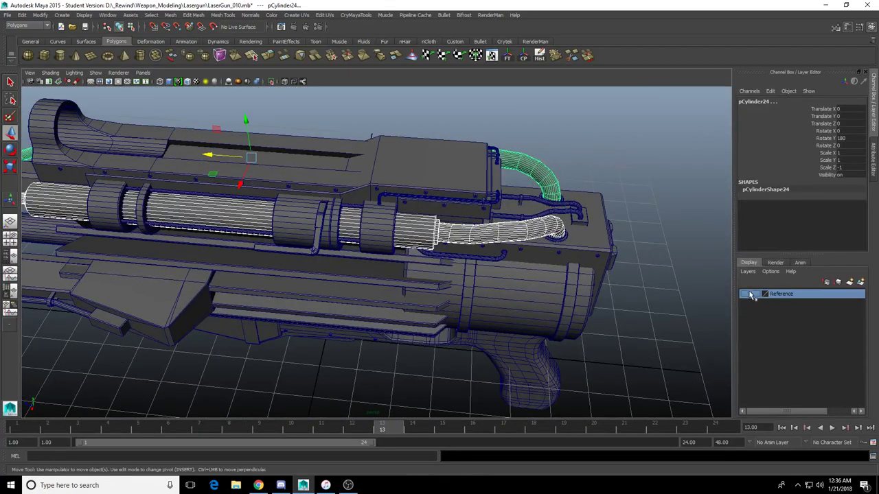
middle_click_drag(427, 210, 414, 343, "alt")
right_click_drag(414, 343, 440, 296, "alt")
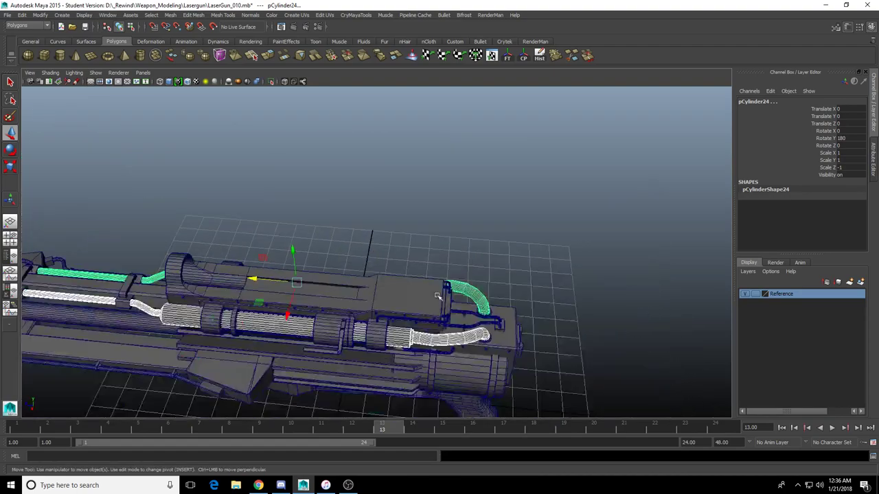
left_click_drag(439, 296, 374, 295, "alt")
left_click(745, 294)
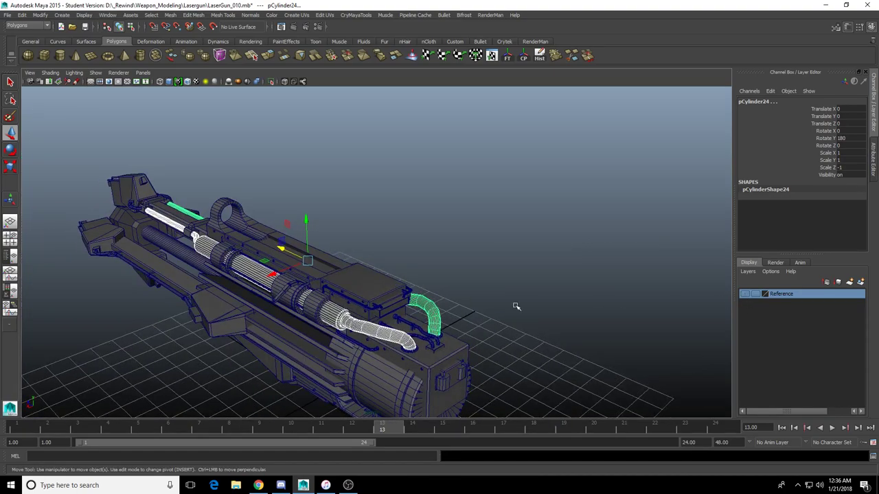
left_click_drag(516, 305, 491, 267, "alt")
right_click_drag(491, 268, 509, 195, "alt")
left_click(509, 194)
left_click_drag(511, 199, 547, 230, "alt")
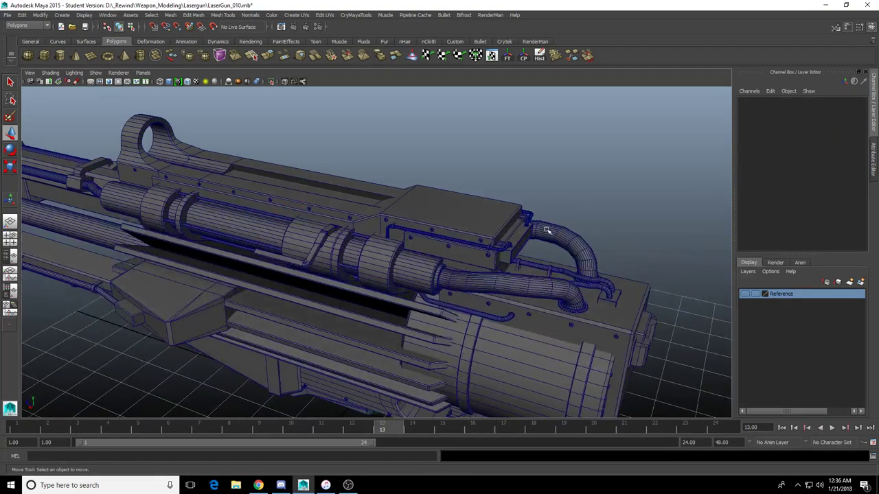
Examine the whole laser gun in side view and from a low front angle
left_click_drag(534, 265, 527, 252, "alt")
right_click_drag(528, 251, 467, 275, "alt")
left_click_drag(467, 275, 450, 289, "alt")
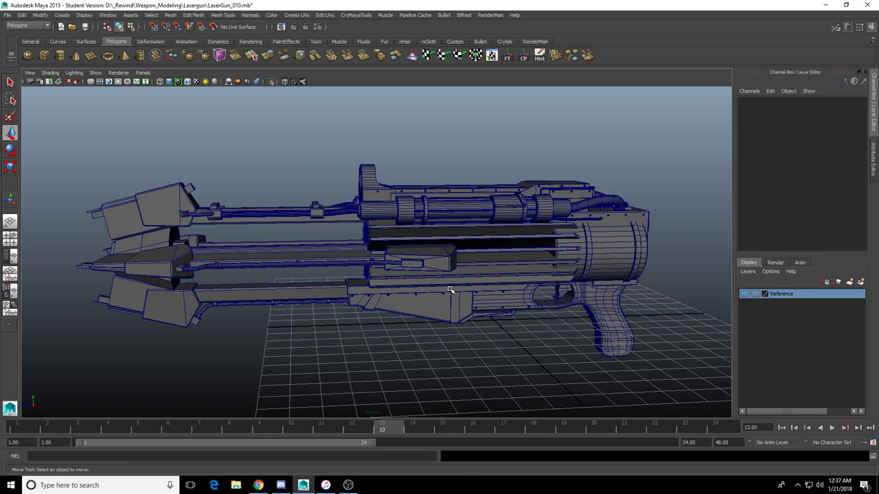
scroll(364, 290, "up", 3)
left_click_drag(364, 291, 588, 281, "alt")
left_click_drag(513, 299, 473, 299, "alt")
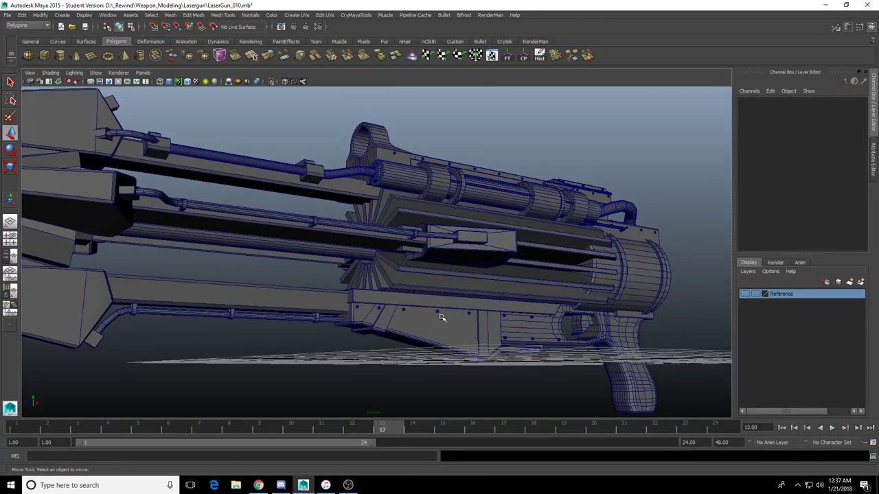
Frame the laser gun's lower body part for a closer look, clear the selection, and view the whole gun
left_click(436, 329)
key("f")
scroll(422, 331, "up", 5)
mouse_move(421, 331)
left_mouse_down("alt")
mouse_move(359, 304)
mouse_move(321, 339)
mouse_move(368, 298)
mouse_move(388, 346)
mouse_move(367, 315)
mouse_move(406, 327)
left_mouse_up("alt")
left_click(343, 332)
scroll(333, 320, "down", 5)
scroll(377, 330, "down", 5)
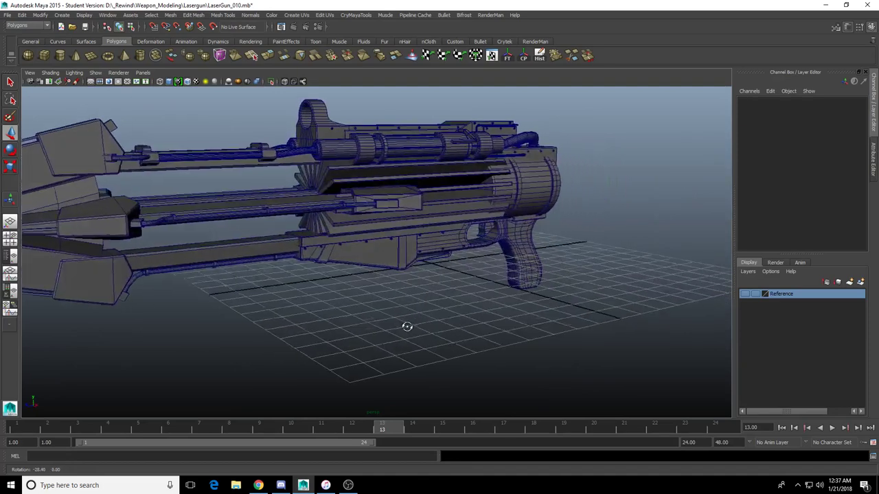
left_click_drag(365, 304, 394, 304, "alt")
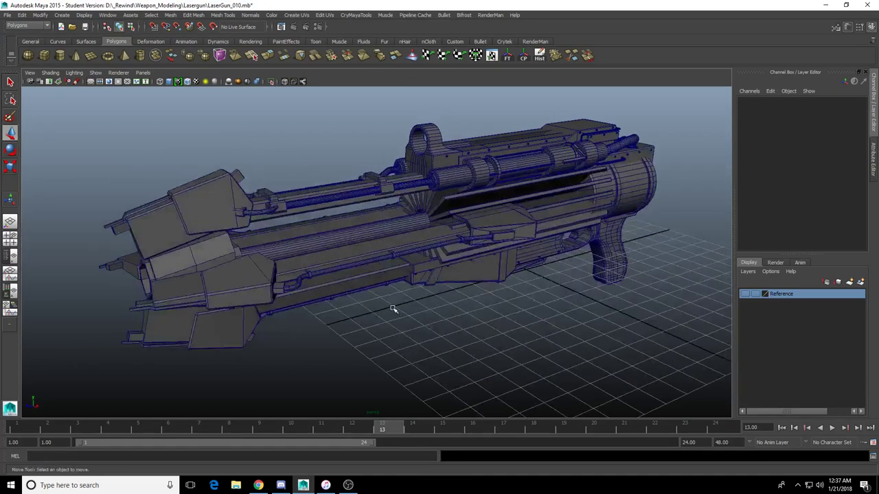
Turn on the Poly Count heads-up display for the laser gun scene
left_click(89, 15)
mouse_move(106, 37)
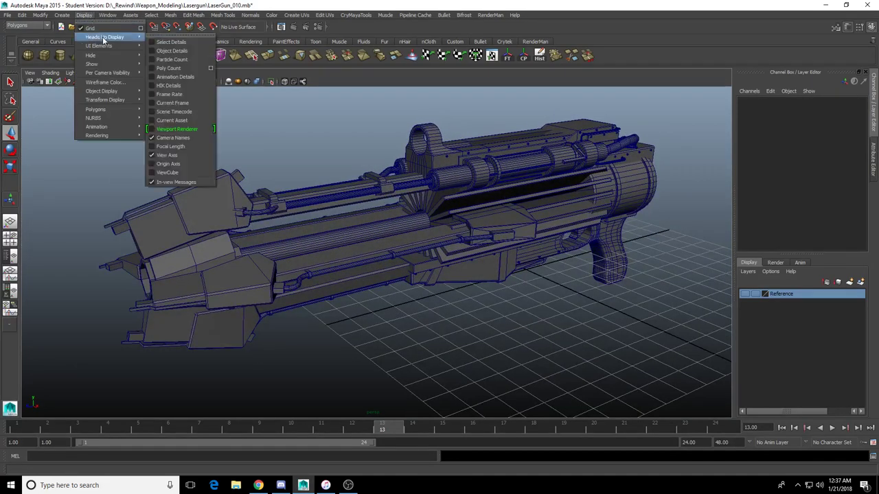
left_click(179, 67)
scroll(357, 240, "up", 2)
scroll(361, 238, "down", 1)
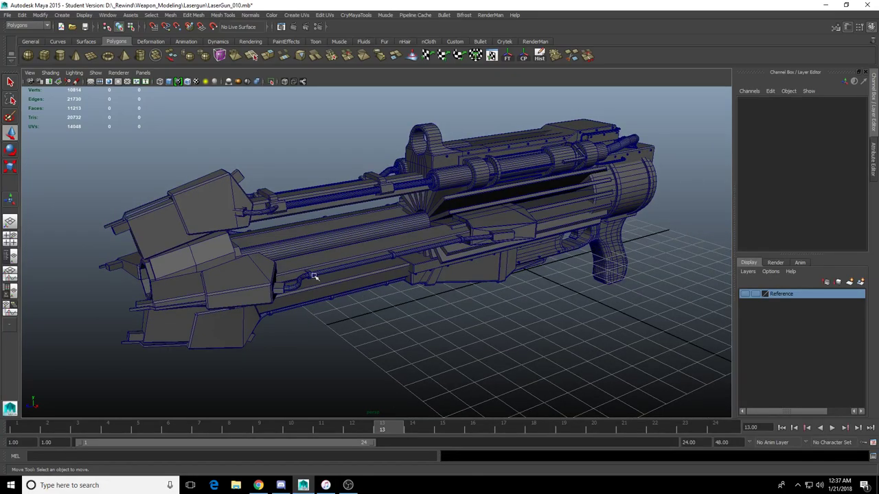
left_click_drag(440, 287, 288, 322, "alt")
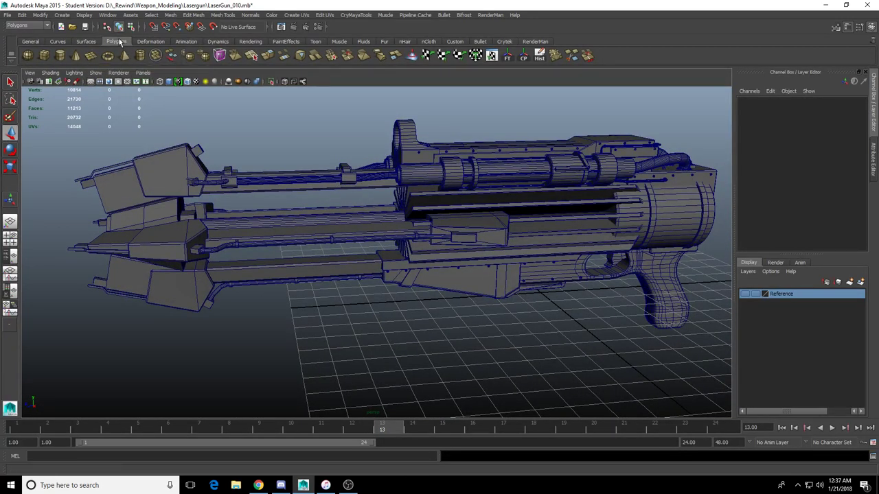
Open TSFP_Sci_Fi_Sniper_Rifle_006.mb from the FP_SciFi_Sniper_Rifle Original subfolder, discarding the changes to the laser gun scene
left_click(72, 28)
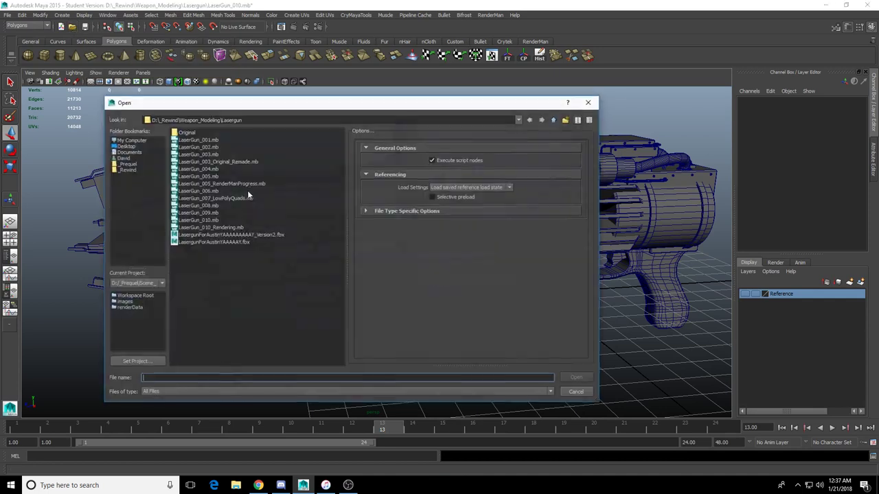
left_click(214, 162)
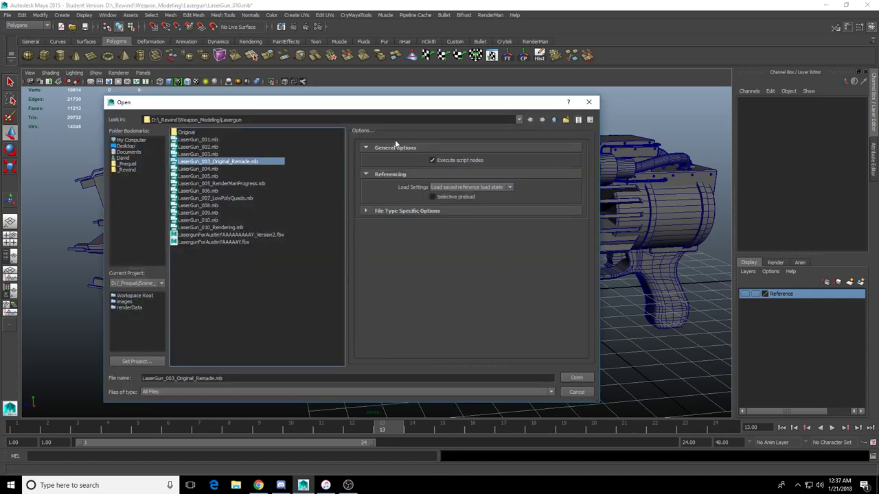
left_click(554, 119)
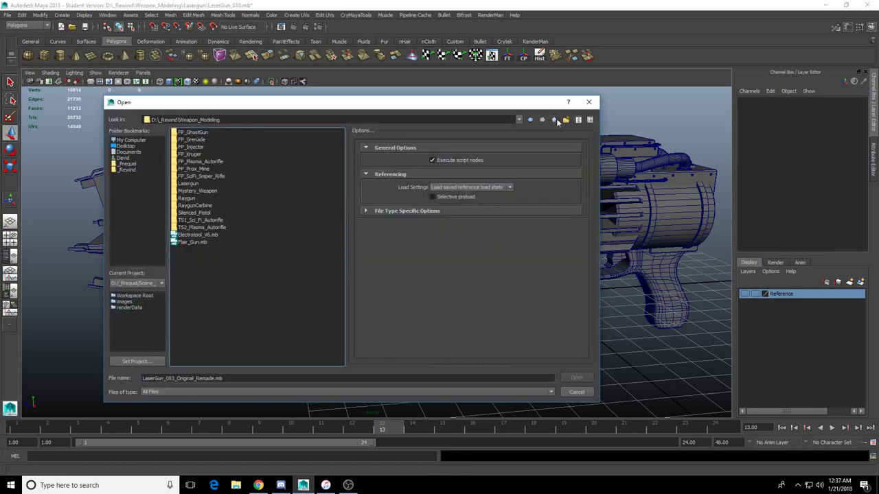
double_click(208, 177)
double_click(191, 132)
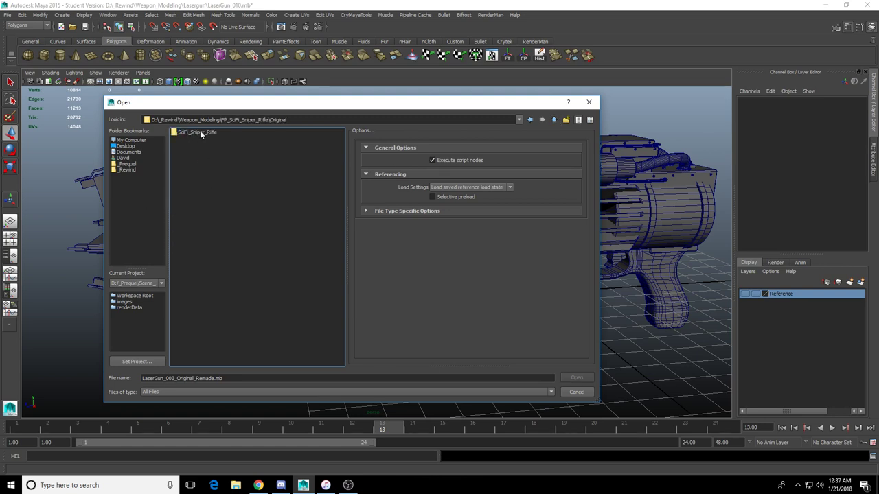
double_click(198, 132)
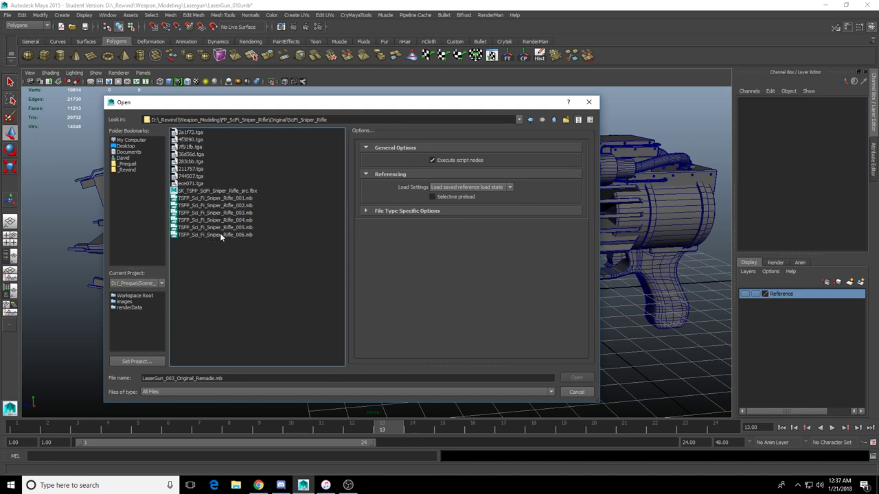
double_click(220, 235)
left_click(439, 250)
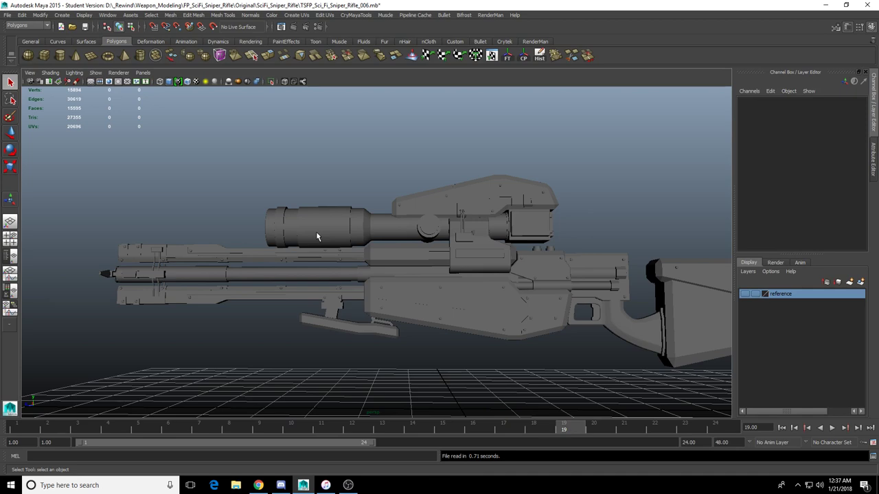
Select the foregrip under the sniper rifle's barrels and view the full rifle from the side
left_click_drag(337, 229, 335, 283, "alt")
left_click(342, 328)
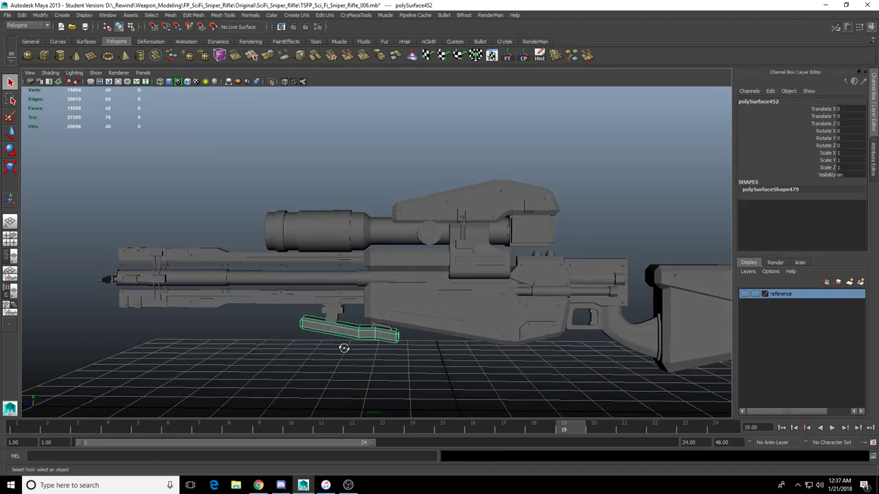
left_click_drag(343, 349, 330, 353, "alt")
middle_click_drag(375, 371, 339, 317, "alt")
scroll(339, 317, "down", 2)
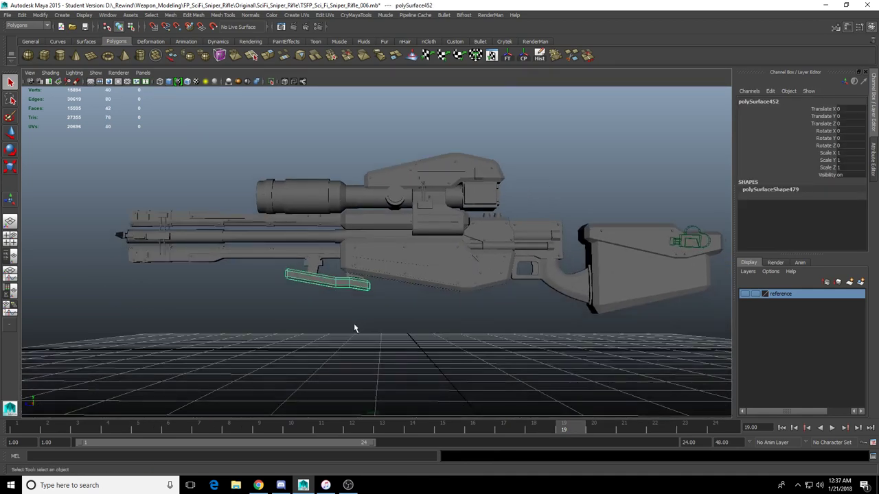
left_click_drag(354, 323, 441, 321, "alt")
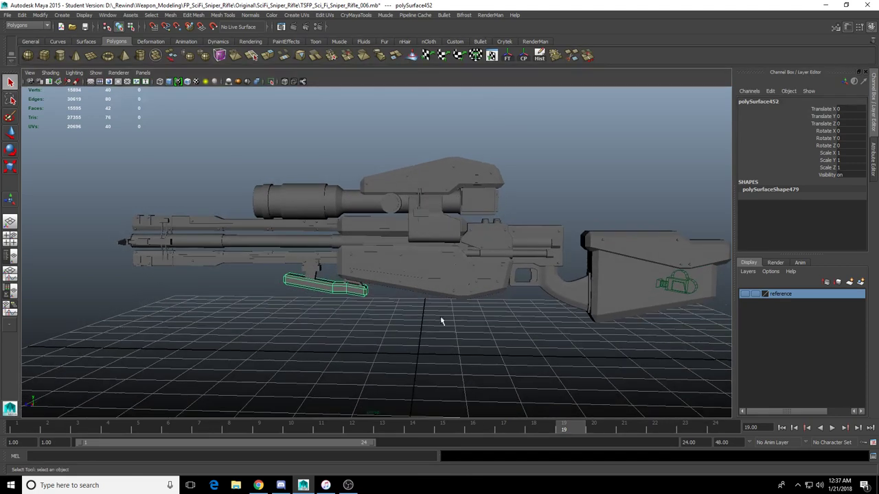
Select the sniper rifle's grip and trigger guard, and inspect the rifle from below and from the side
left_click(538, 280)
left_click_drag(538, 280, 346, 261, "alt")
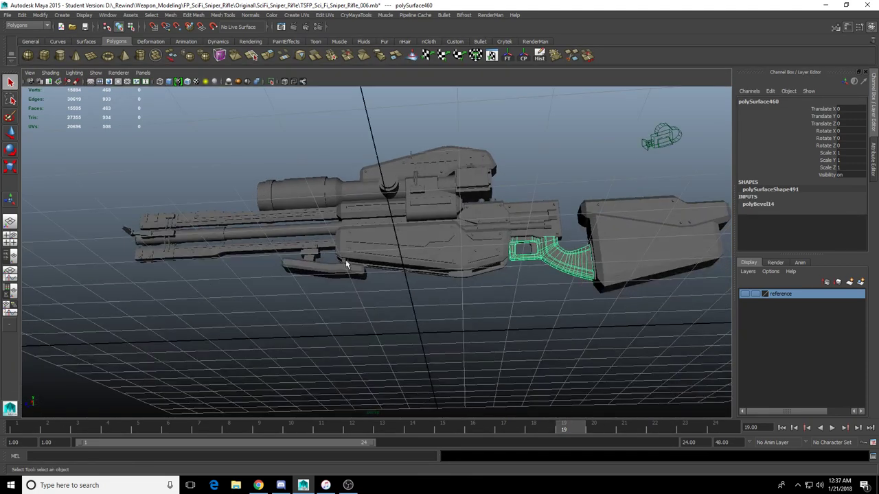
scroll(350, 269, "up", 8)
middle_click_drag(351, 270, 495, 235, "alt")
left_click_drag(495, 236, 505, 257, "alt")
scroll(502, 256, "down", 5)
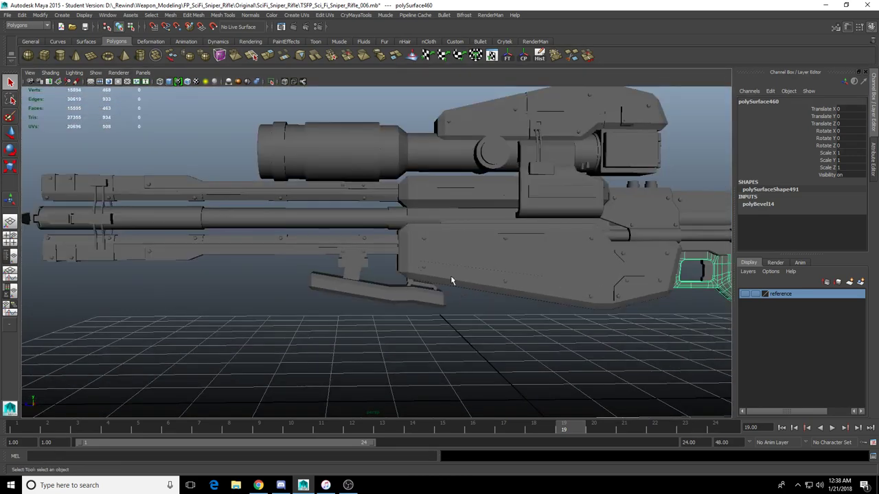
Inspect the sniper rifle's foregrip up close, and select it together with its mount
scroll(415, 277, "down", 1)
left_click_drag(414, 277, 390, 279, "alt")
scroll(415, 273, "up", 5)
left_click(407, 296)
scroll(416, 266, "up", 3)
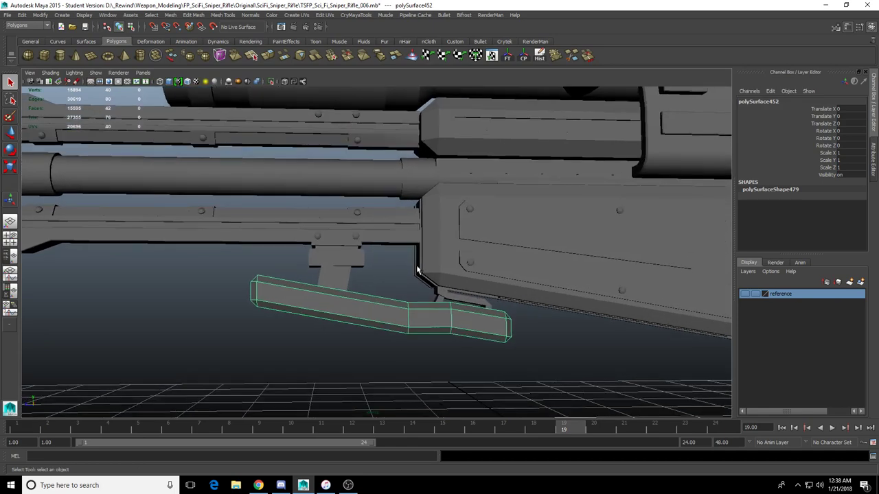
scroll(348, 270, "down", 5)
left_click(333, 330)
scroll(334, 331, "down", 2)
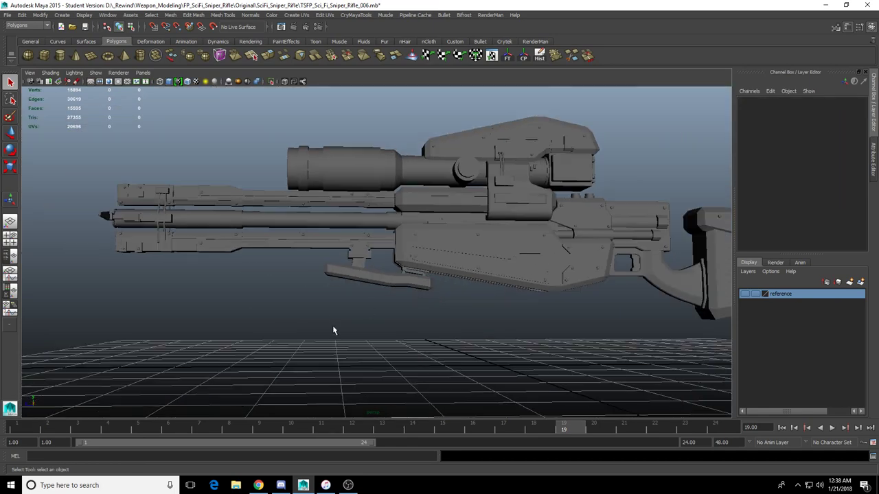
scroll(333, 331, "down", 2)
left_click(345, 263)
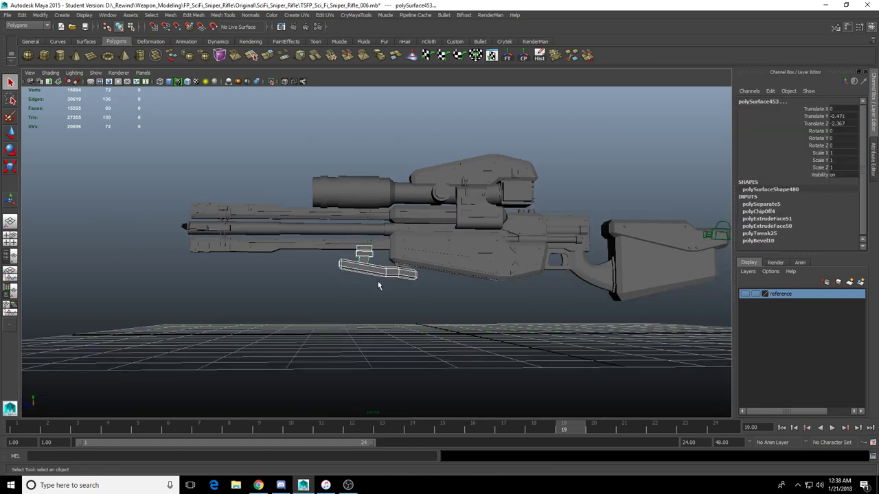
View the sniper rifle's foregrip and barrels from the side, and clear the foregrip selection
scroll(353, 267, "up", 3)
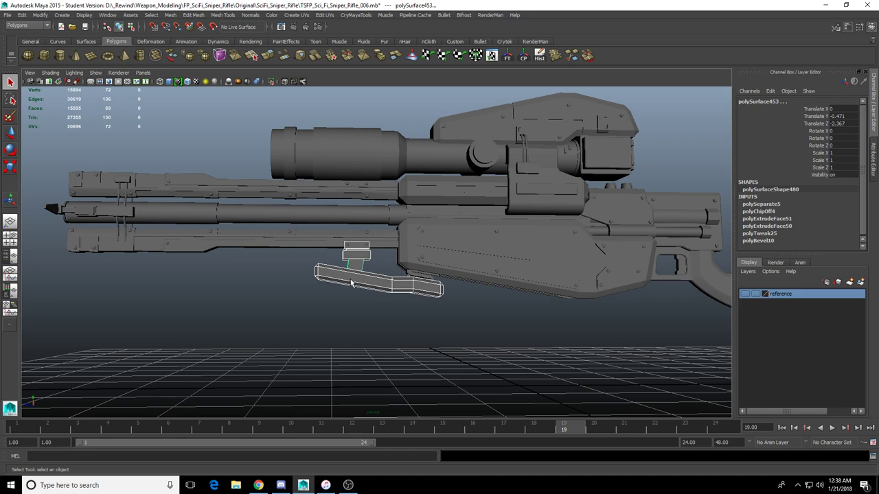
scroll(372, 273, "down", 2)
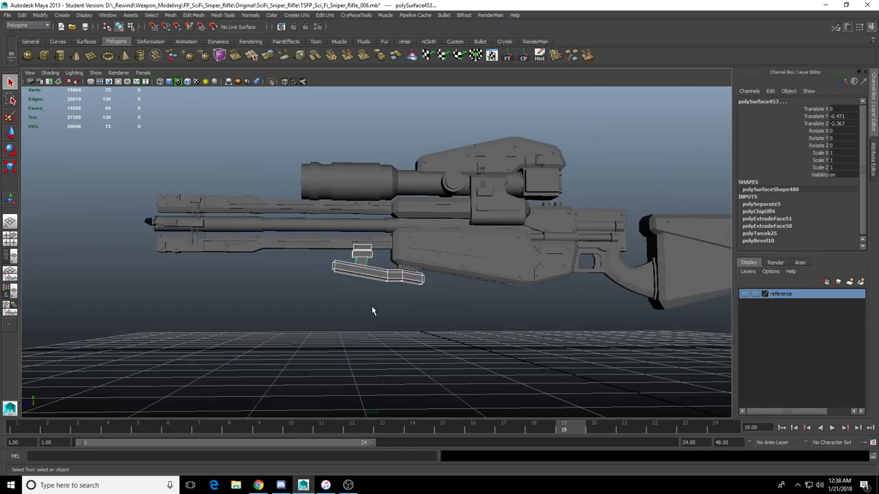
left_click(371, 347)
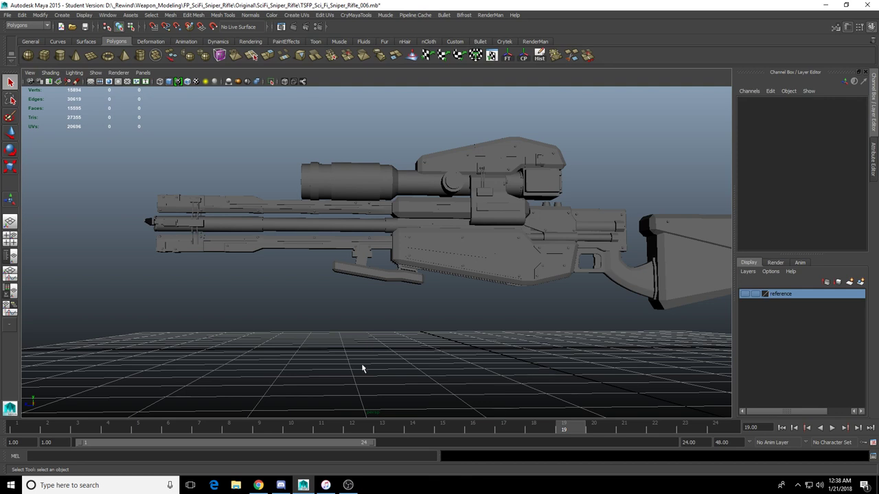
Save the sniper rifle scene under its current name, accepting the student version notice, and minimize Maya to show the desktop
left_click(84, 27)
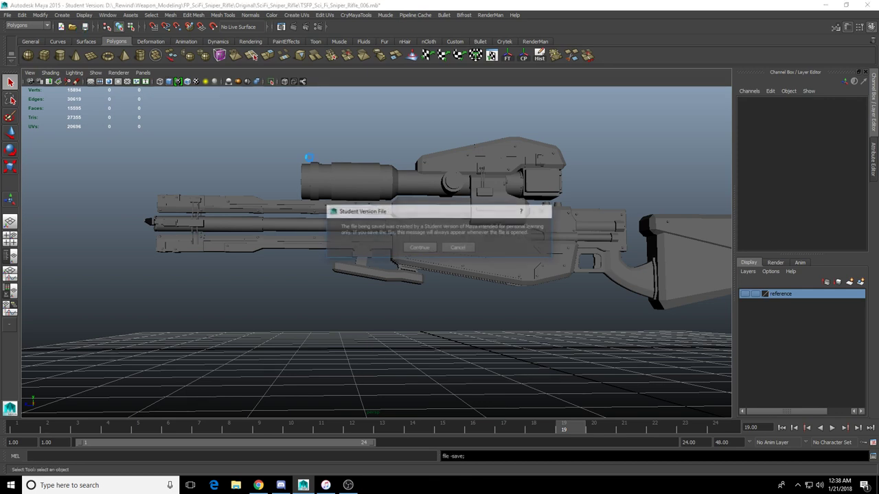
left_click(420, 247)
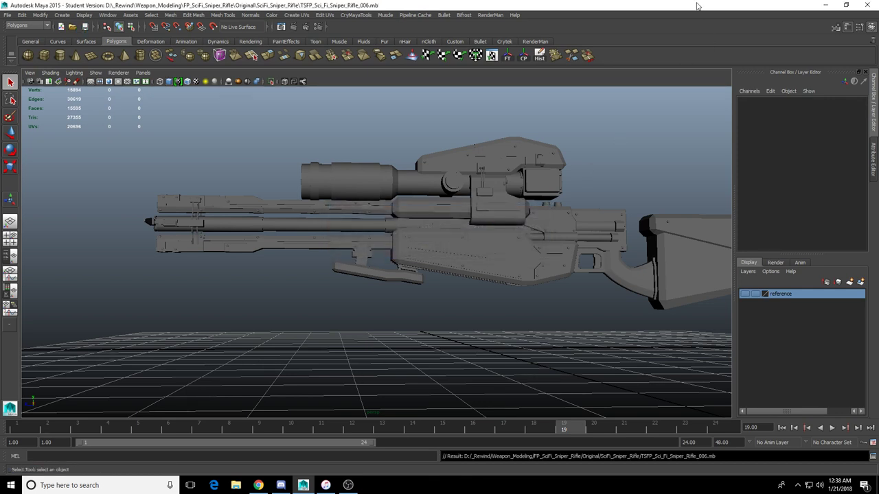
left_click(826, 6)
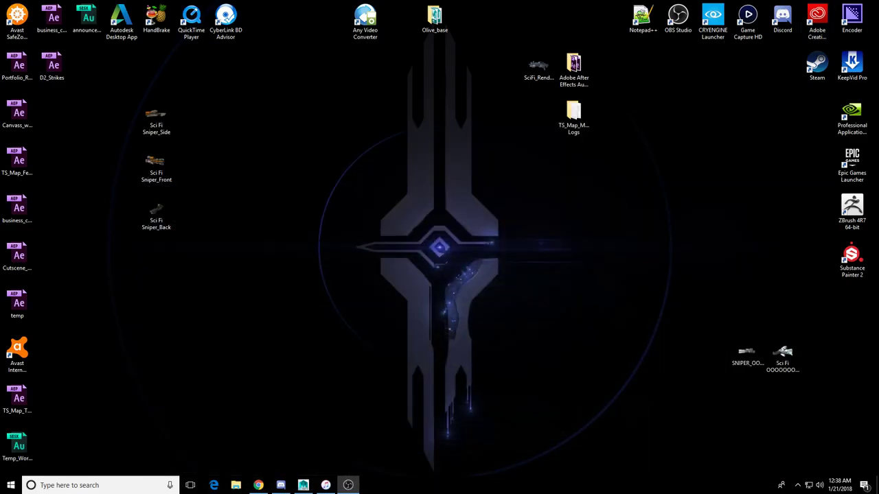